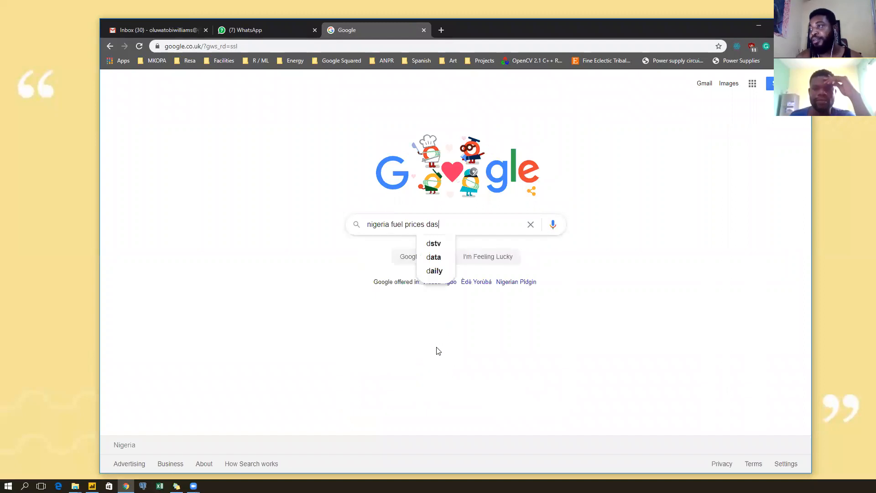
Search for a Nigeria fuel prices dashboard and open the Resagratia 'Fuel Prices in Nigeria (Dashboard)' result.
{"action": "key", "text": "Return"}
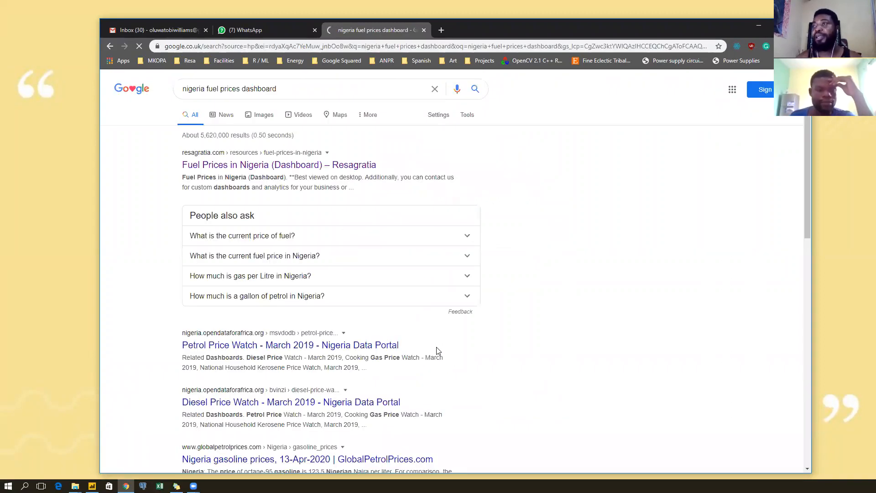
{"action": "left_click", "coordinate": [281, 170]}
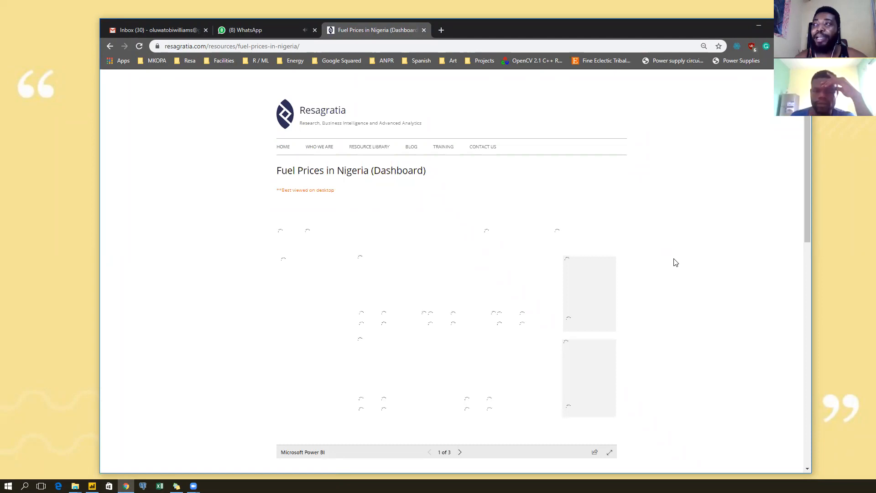
Show the embedded Power BI fuel-price report full screen on the Resagratia page.
{"action": "scroll", "coordinate": [676, 262], "scroll_direction": "down", "scroll_amount": 1}
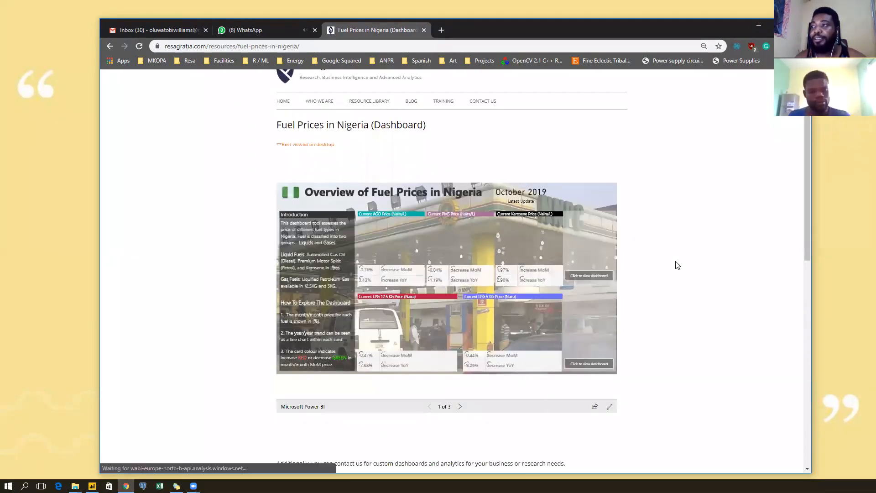
{"action": "left_click", "coordinate": [610, 406]}
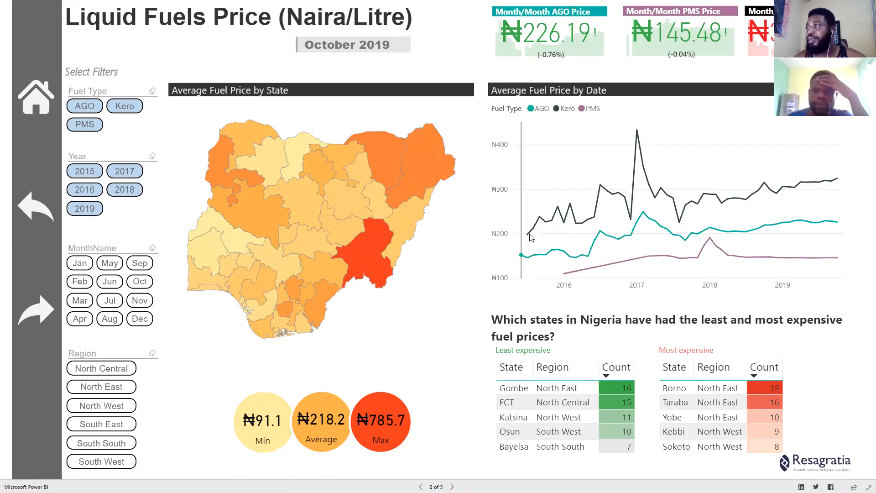
Return the Power BI report to its Overview of Fuel Prices in Nigeria page and exit full screen.
{"action": "mouse_move", "coordinate": [535, 237]}
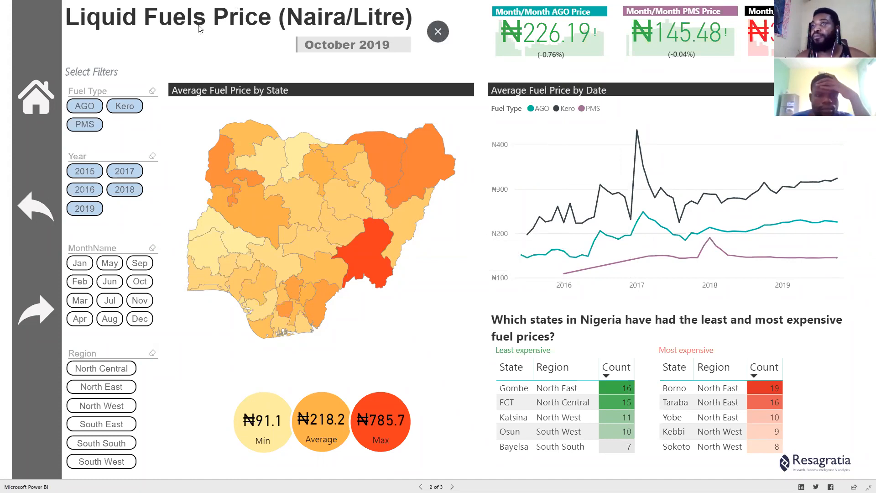
{"action": "left_click", "coordinate": [27, 106]}
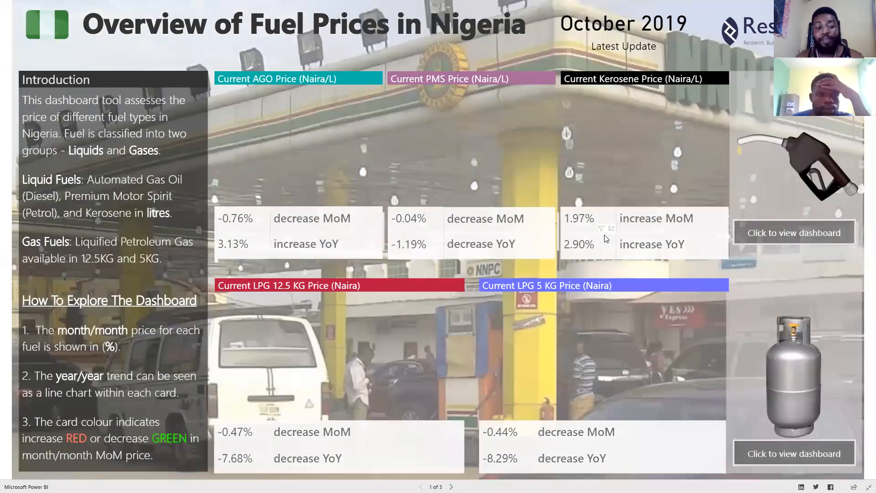
{"action": "key", "text": "Escape"}
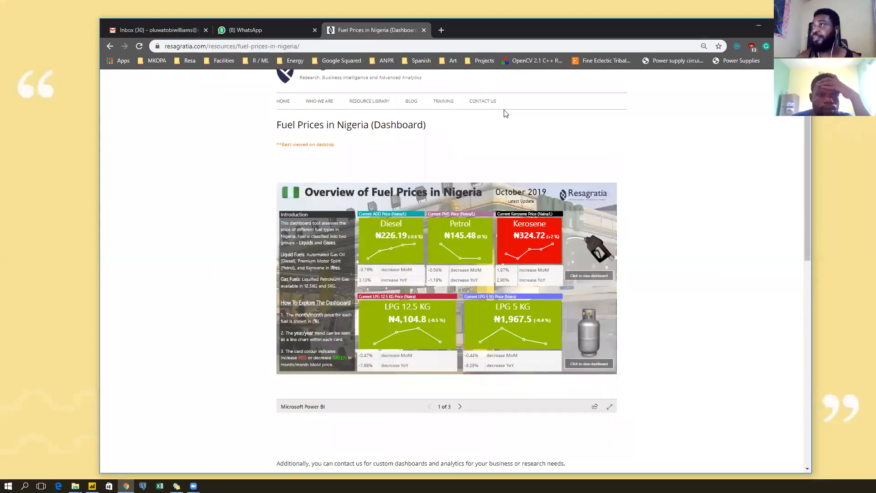
{"action": "scroll", "coordinate": [696, 160], "scroll_direction": "up", "scroll_amount": 1}
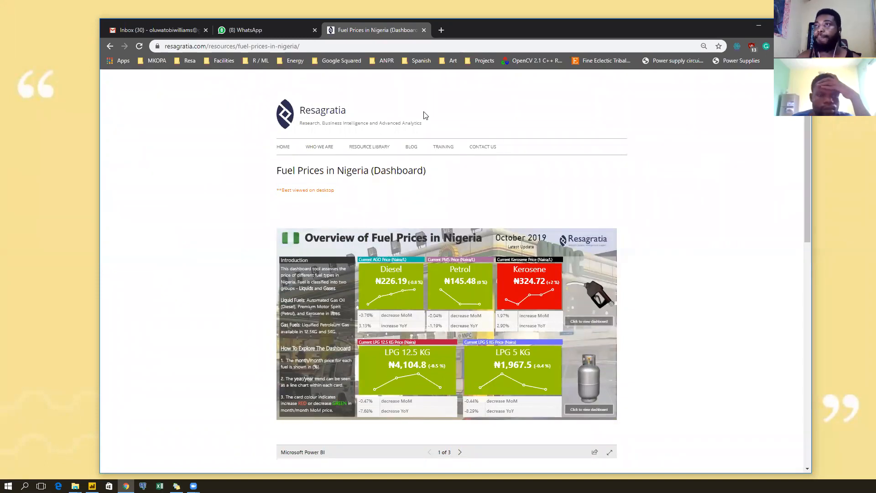
{"action": "left_click", "coordinate": [369, 49]}
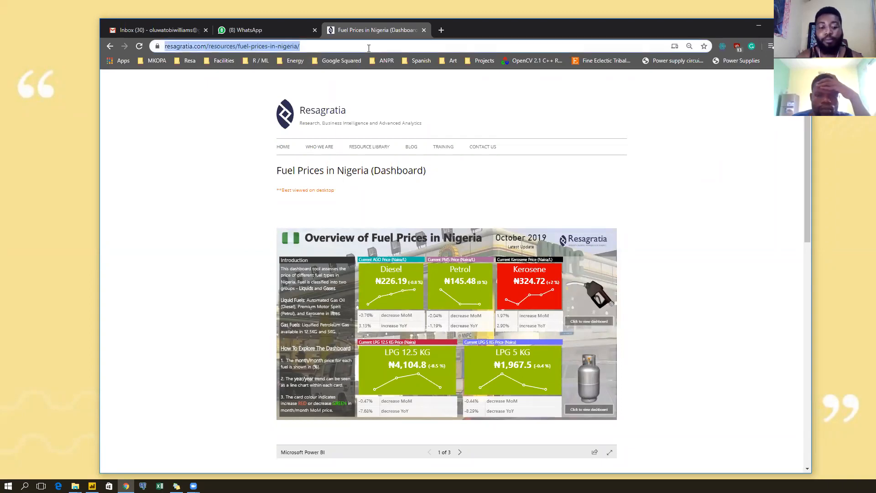
Search Google for 'nigerian stat' and open the National Bureau of Statistics website.
{"action": "type", "text": "nigeria"}
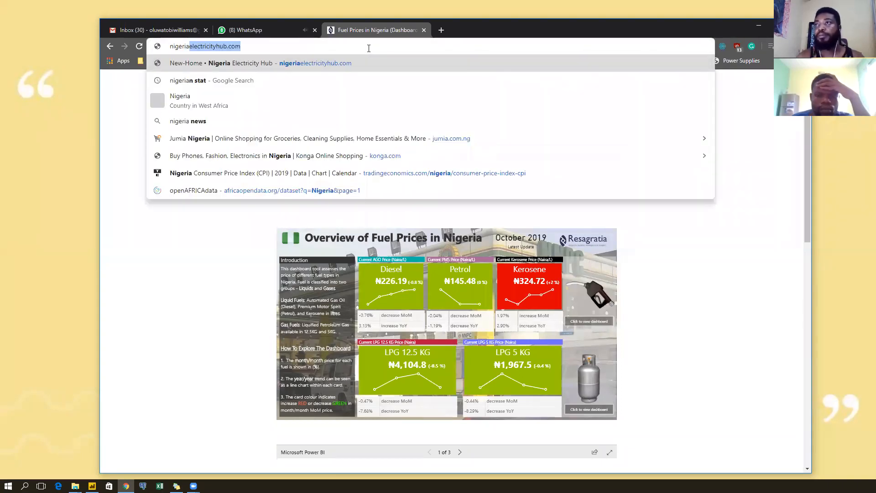
{"action": "type", "text": "n stat"}
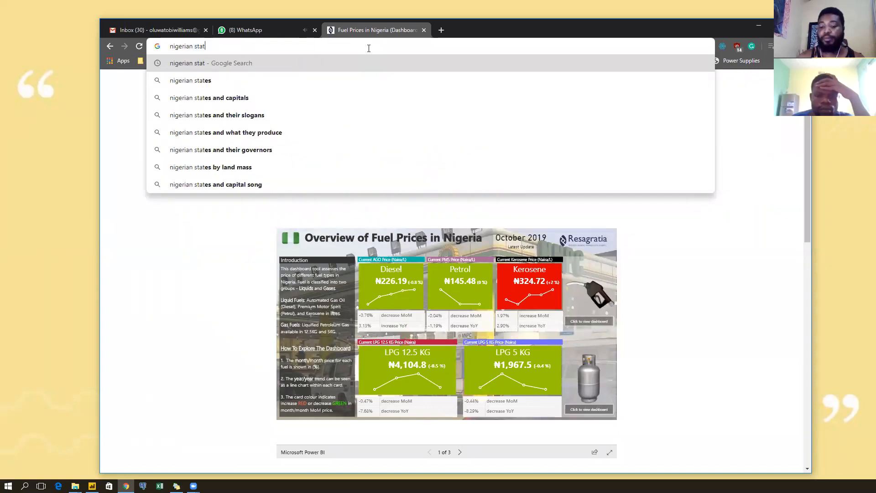
{"action": "key", "text": "Return"}
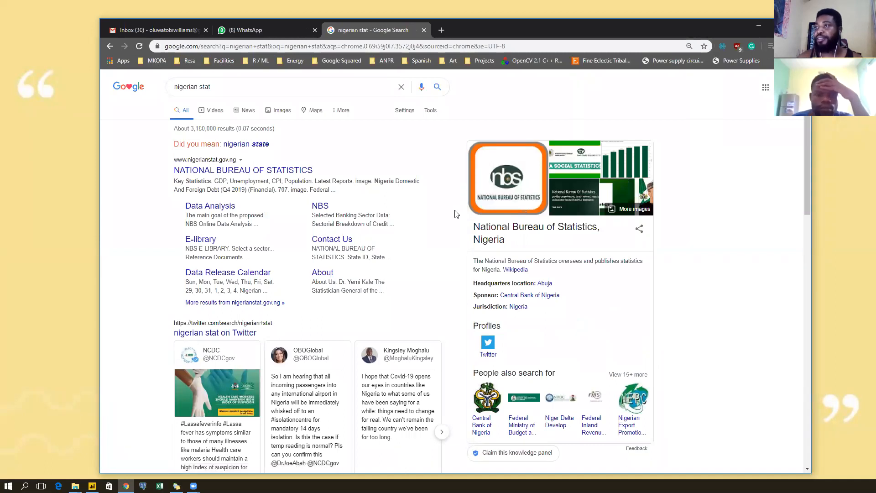
{"action": "left_click", "coordinate": [226, 174]}
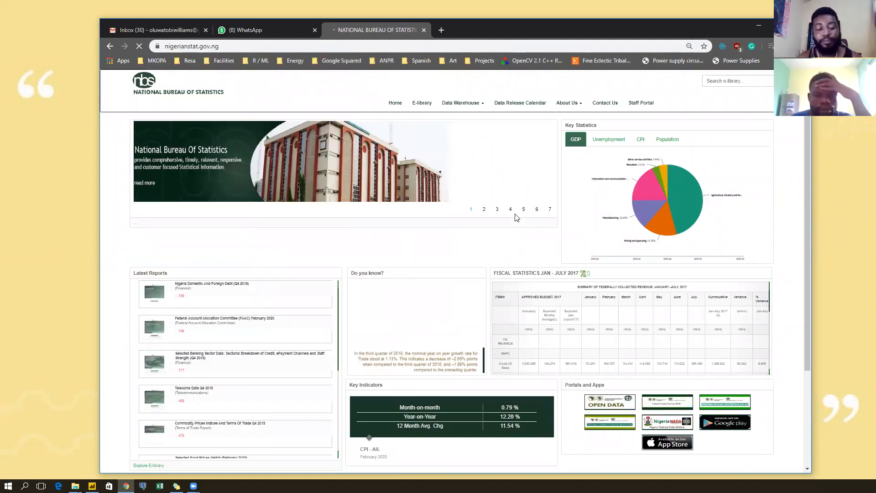
{"action": "scroll", "coordinate": [515, 218], "scroll_direction": "down", "scroll_amount": 2}
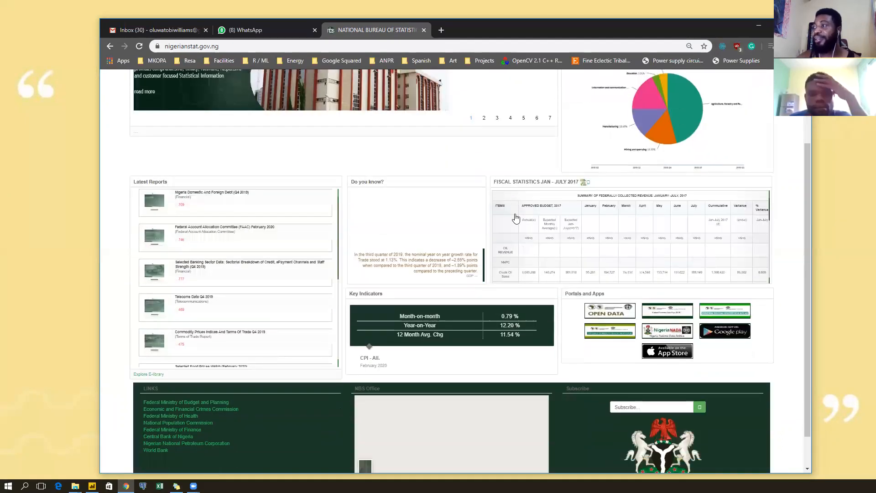
{"action": "scroll", "coordinate": [488, 239], "scroll_direction": "down", "scroll_amount": 1}
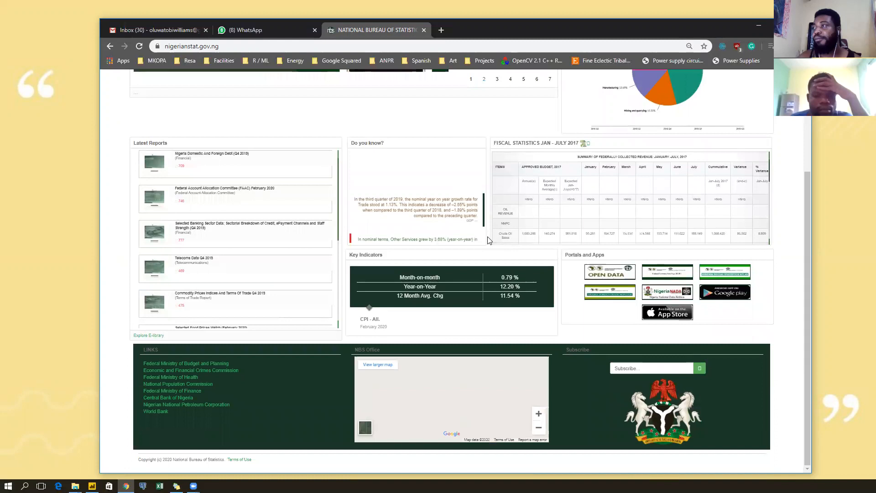
{"action": "scroll", "coordinate": [488, 240], "scroll_direction": "up", "scroll_amount": 3}
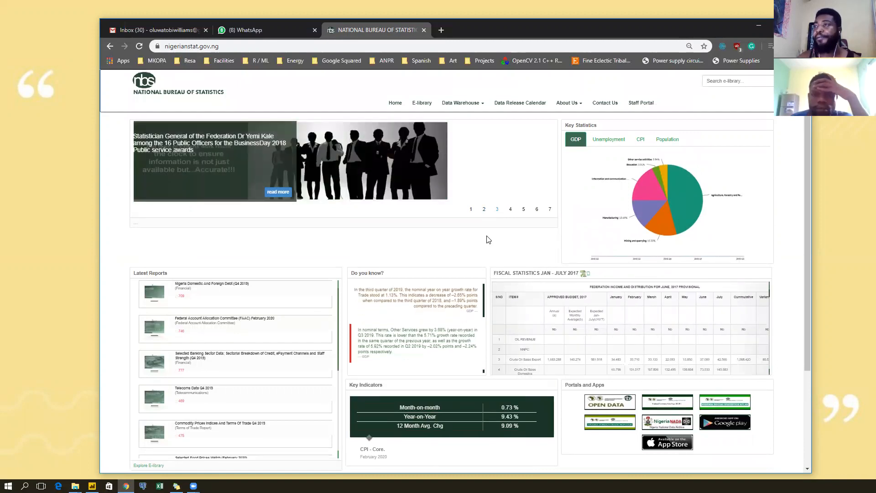
Open the NBS E-library list of reports and scroll through it.
{"action": "left_click", "coordinate": [420, 101]}
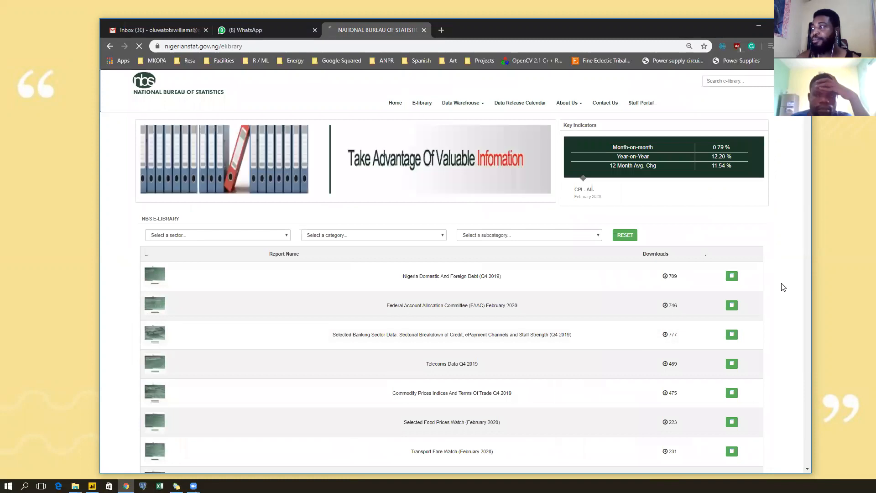
{"action": "scroll", "coordinate": [784, 287], "scroll_direction": "down", "scroll_amount": 2}
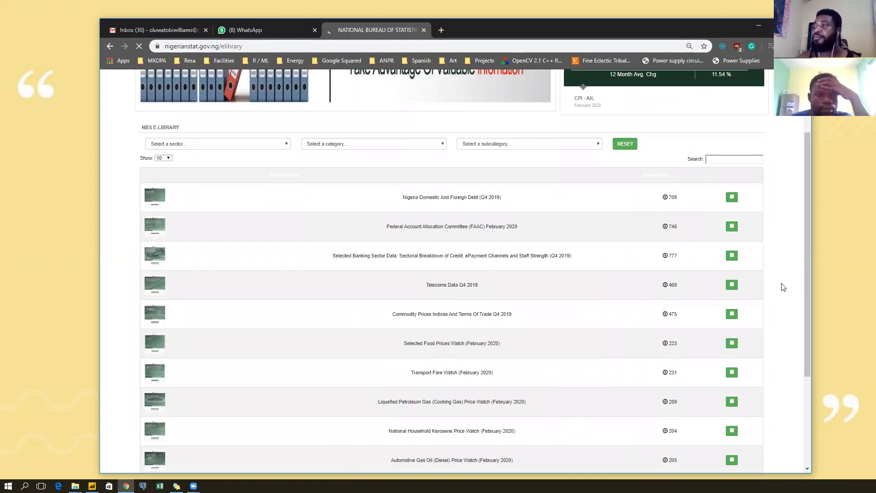
{"action": "scroll", "coordinate": [783, 287], "scroll_direction": "down", "scroll_amount": 2}
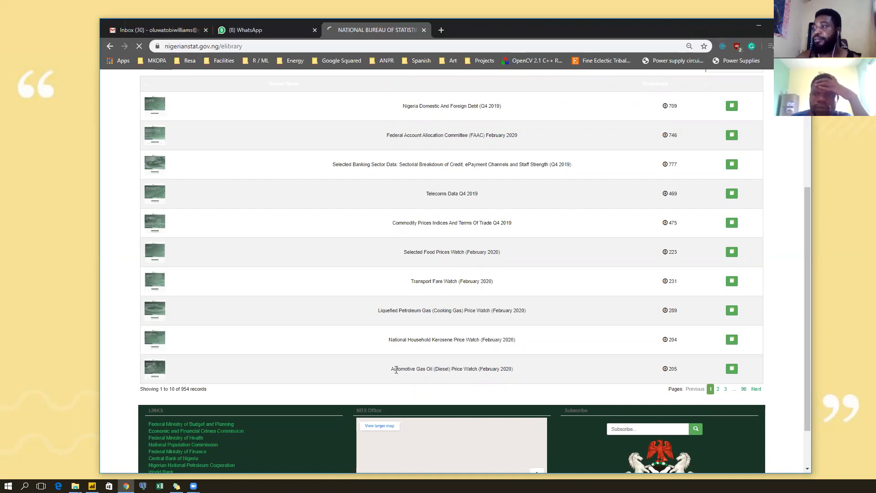
Download the Automotive Gas Oil (Diesel) Price Watch (February 2020) report.
{"action": "left_click_drag", "start_coordinate": [391, 369], "coordinate": [513, 369]}
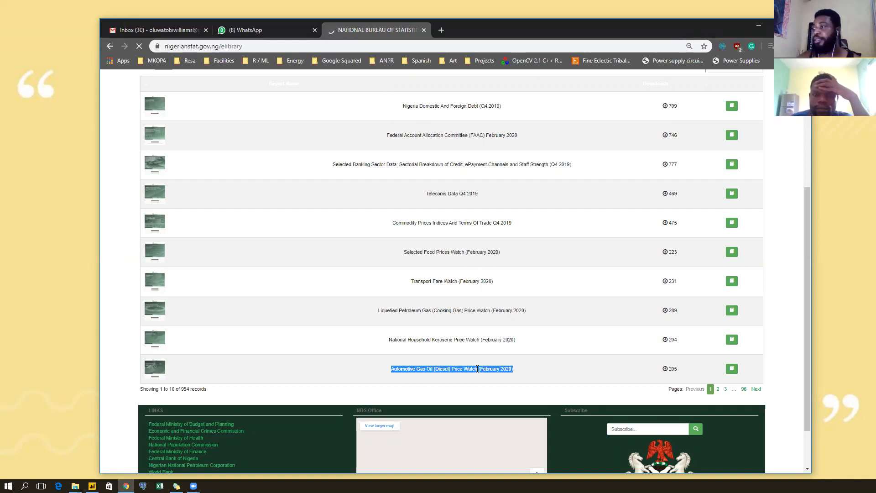
{"action": "scroll", "coordinate": [528, 350], "scroll_direction": "up", "scroll_amount": 1}
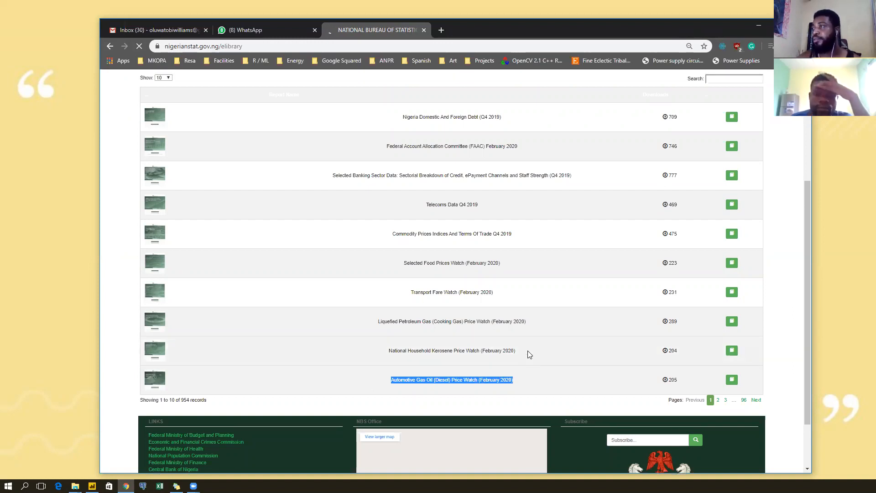
{"action": "scroll", "coordinate": [530, 355], "scroll_direction": "up", "scroll_amount": 2}
{"action": "scroll", "coordinate": [527, 354], "scroll_direction": "down", "scroll_amount": 3}
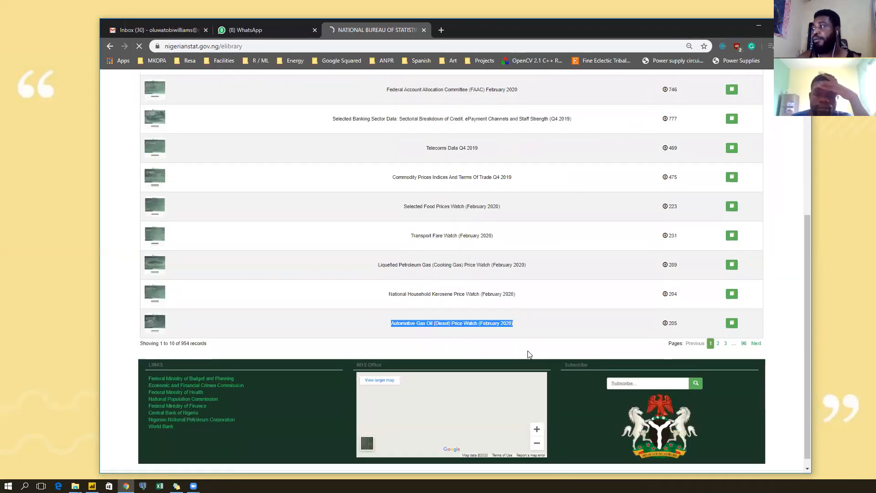
{"action": "left_click", "coordinate": [537, 337]}
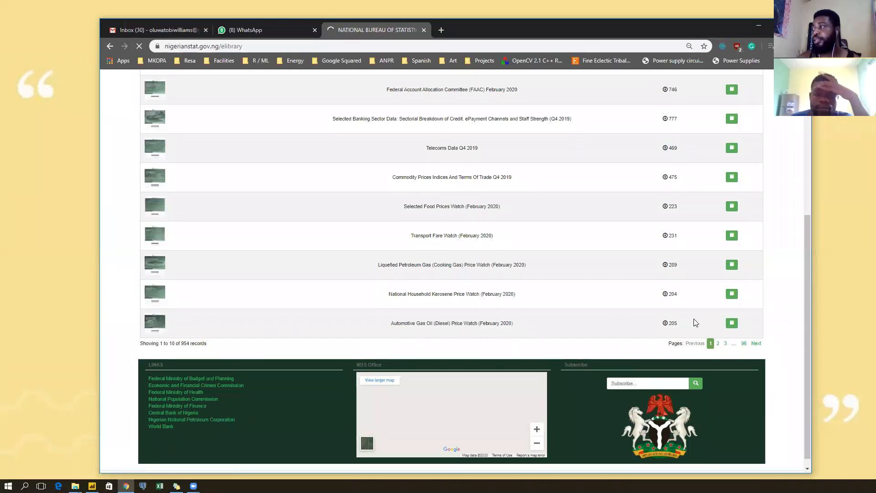
{"action": "left_click", "coordinate": [732, 324]}
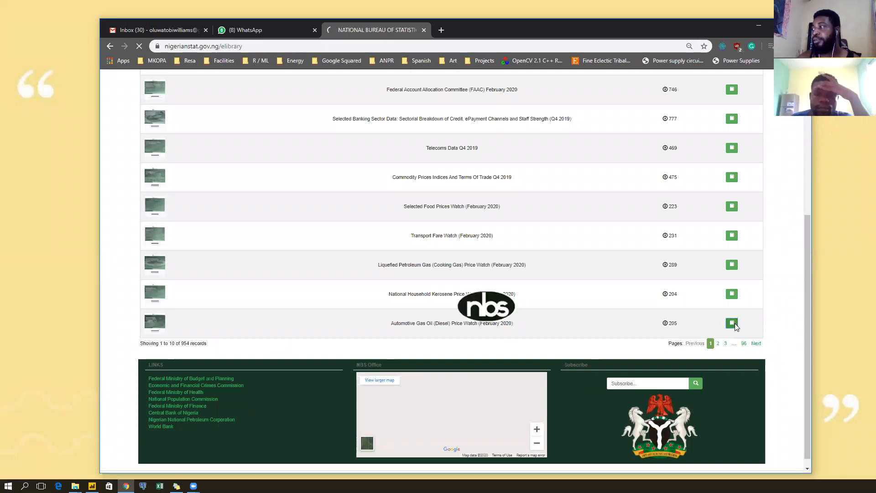
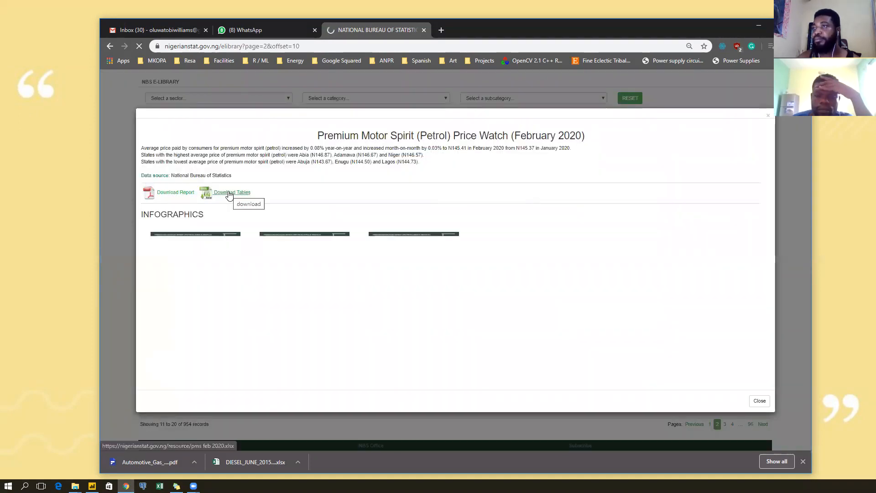
Download the Petrol February 2020 price tables and close the report details.
{"action": "left_click", "coordinate": [229, 194]}
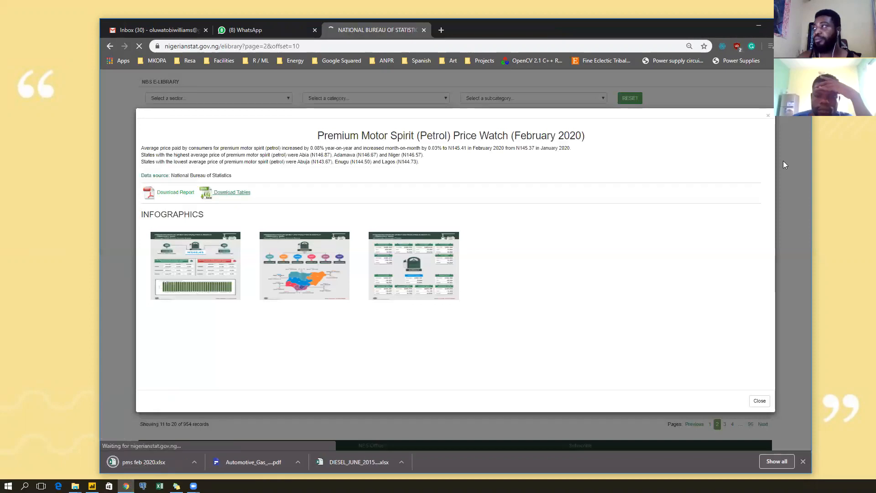
{"action": "left_click", "coordinate": [769, 116]}
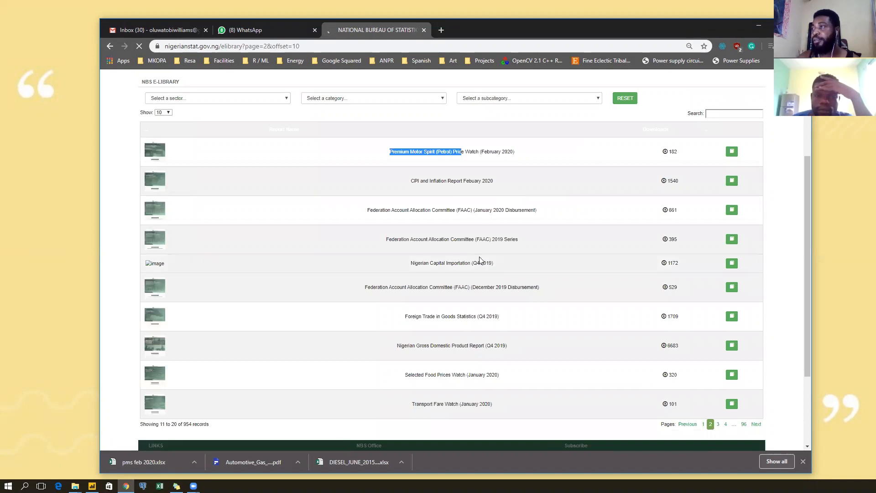
{"action": "scroll", "coordinate": [480, 259], "scroll_direction": "down", "scroll_amount": 1}
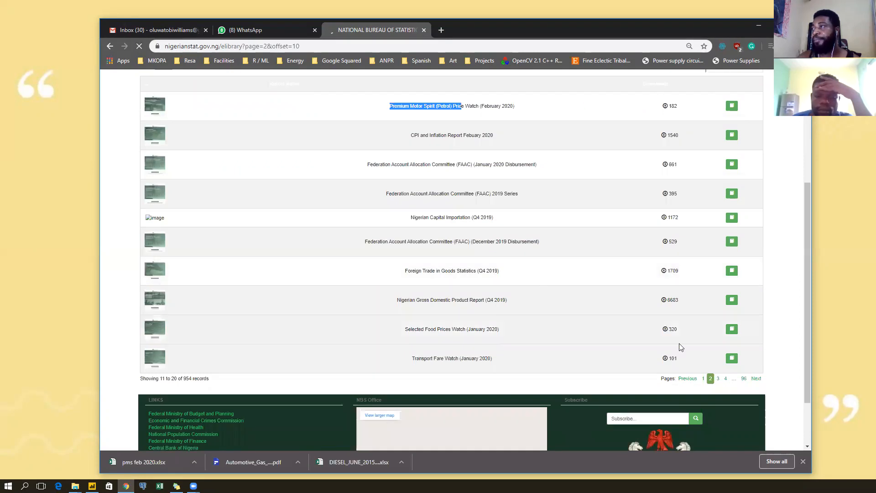
{"action": "scroll", "coordinate": [711, 377], "scroll_direction": "up", "scroll_amount": 2}
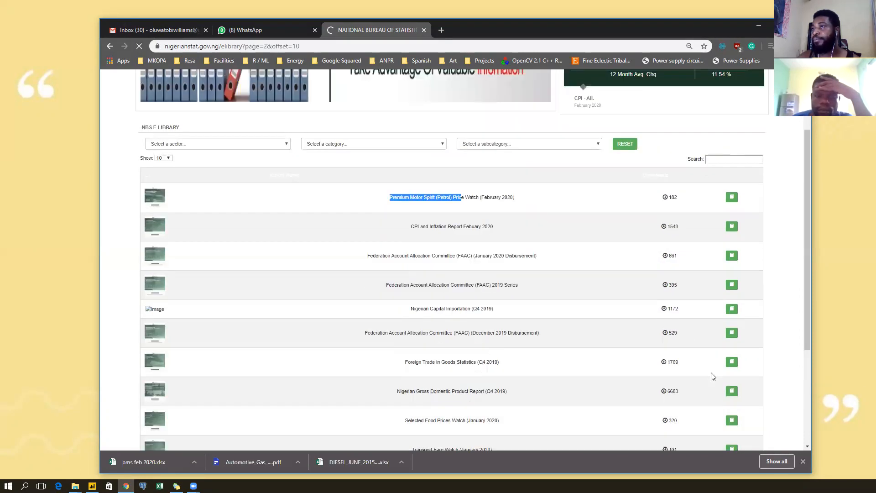
Review the Petrol report description again, then cancel saving the Diesel report PDF.
{"action": "left_click", "coordinate": [729, 200]}
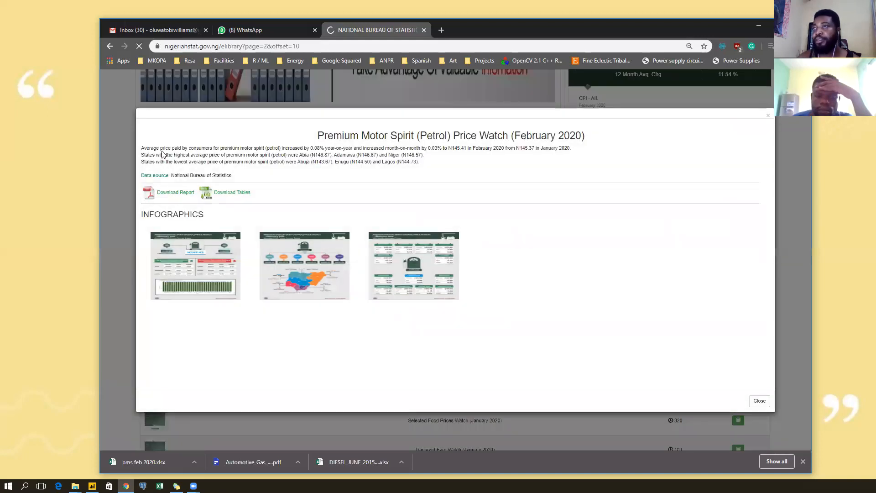
{"action": "left_click_drag", "start_coordinate": [160, 149], "coordinate": [401, 175]}
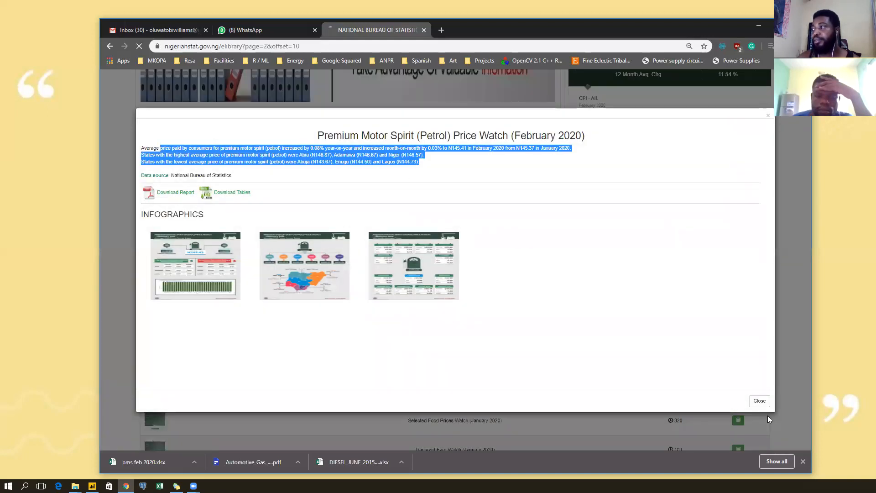
{"action": "left_click", "coordinate": [760, 401]}
{"action": "left_click", "coordinate": [218, 147]}
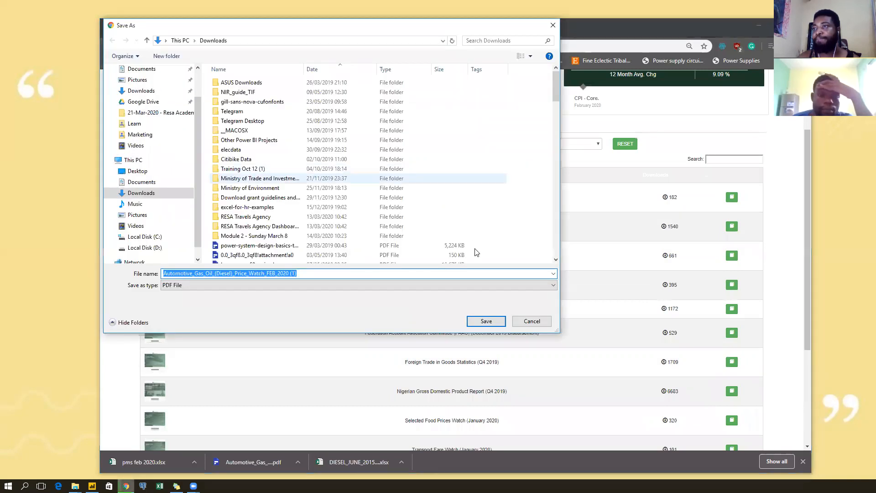
{"action": "left_click", "coordinate": [525, 325]}
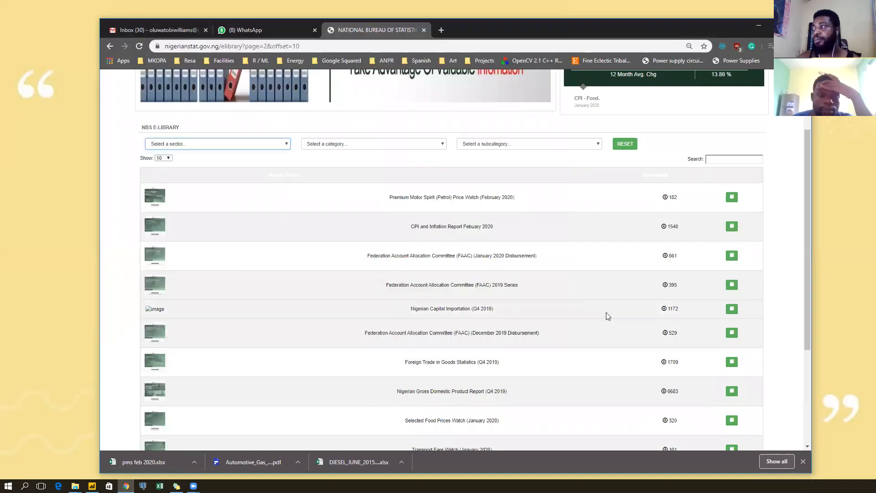
{"action": "scroll", "coordinate": [703, 365], "scroll_direction": "down", "scroll_amount": 3}
Check the Kerosene January 2020 entry on page 3, then open Kerosene February 2020 details on page 1.
{"action": "left_click", "coordinate": [717, 310]}
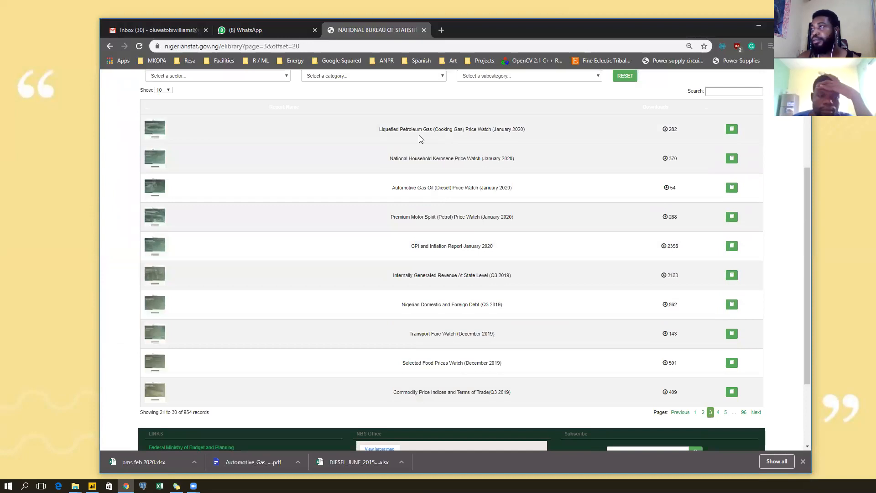
{"action": "left_click_drag", "start_coordinate": [389, 159], "coordinate": [517, 159]}
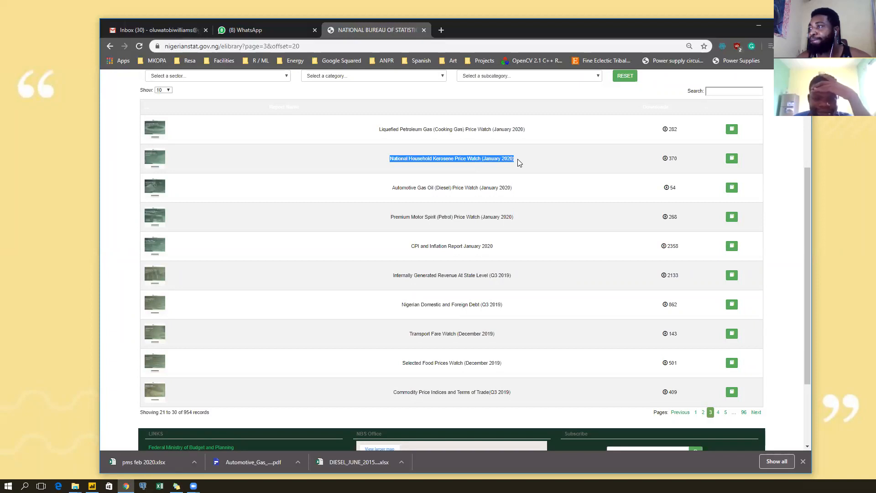
{"action": "left_click", "coordinate": [695, 412]}
{"action": "scroll", "coordinate": [501, 256], "scroll_direction": "up", "scroll_amount": 1}
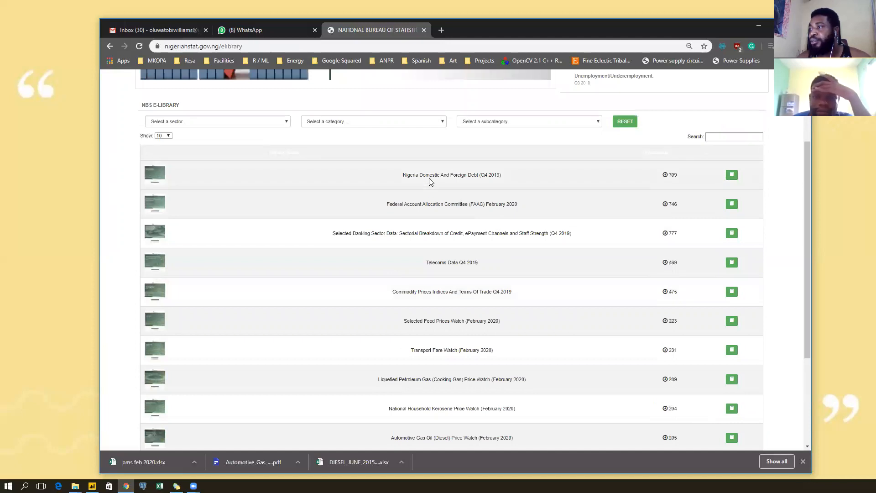
{"action": "scroll", "coordinate": [430, 182], "scroll_direction": "down", "scroll_amount": 2}
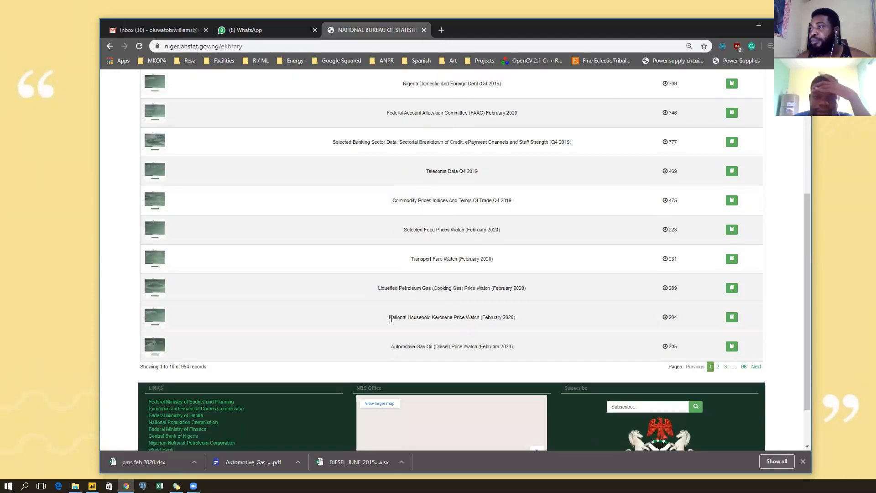
{"action": "left_click_drag", "start_coordinate": [392, 317], "coordinate": [496, 319]}
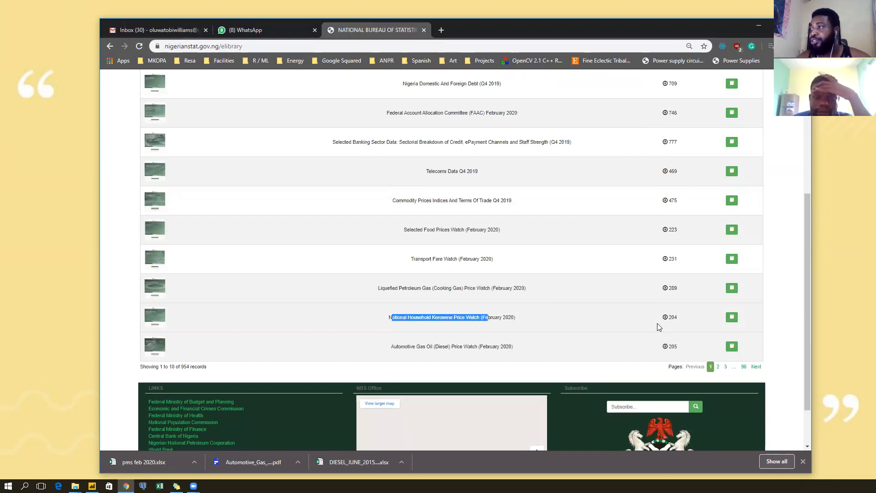
{"action": "left_click", "coordinate": [733, 319]}
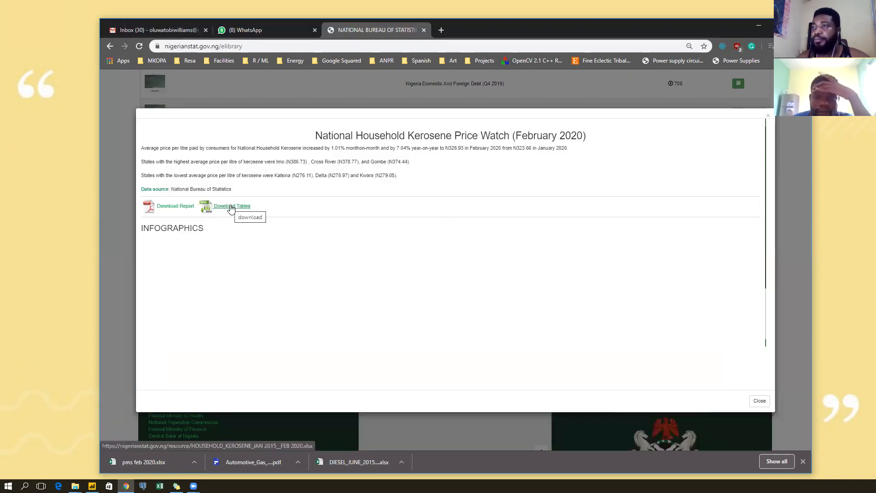
Download the Kerosene February 2020 tables and show the file in the Nigeria Fuel Prices folder.
{"action": "left_click", "coordinate": [231, 207]}
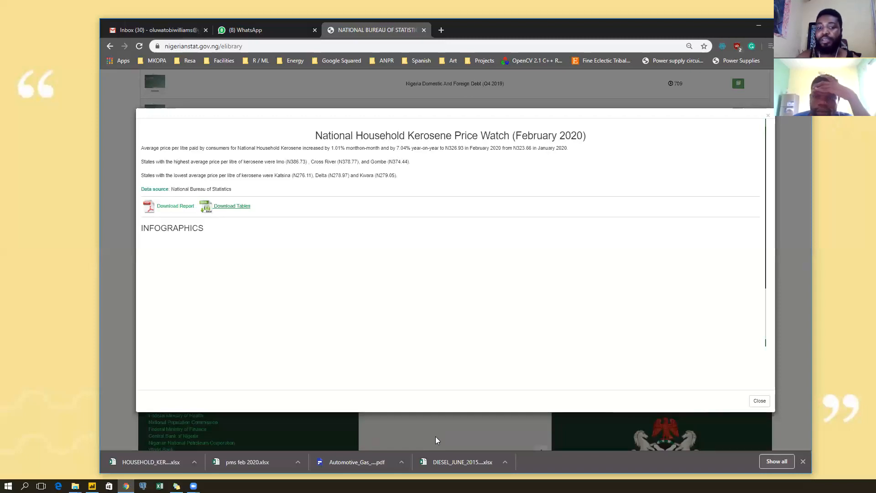
{"action": "left_click", "coordinate": [506, 462]}
{"action": "left_click", "coordinate": [516, 431]}
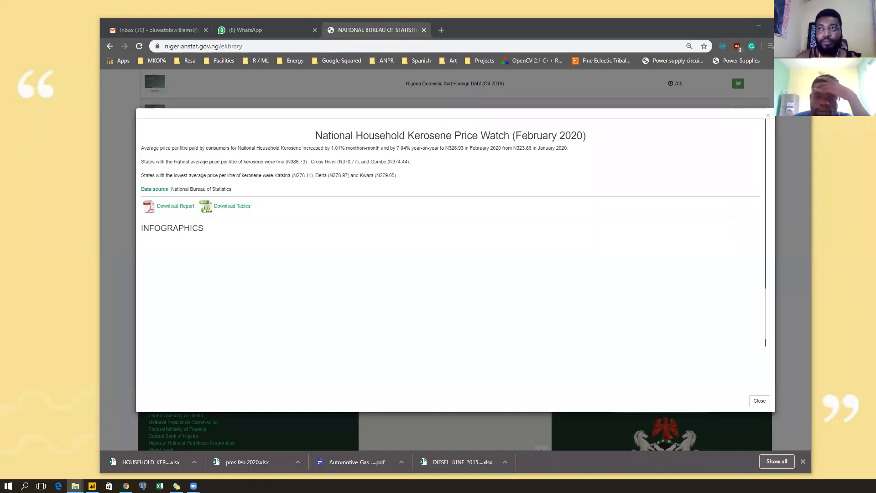
{"action": "left_click_drag", "start_coordinate": [875, 129], "coordinate": [295, 129]}
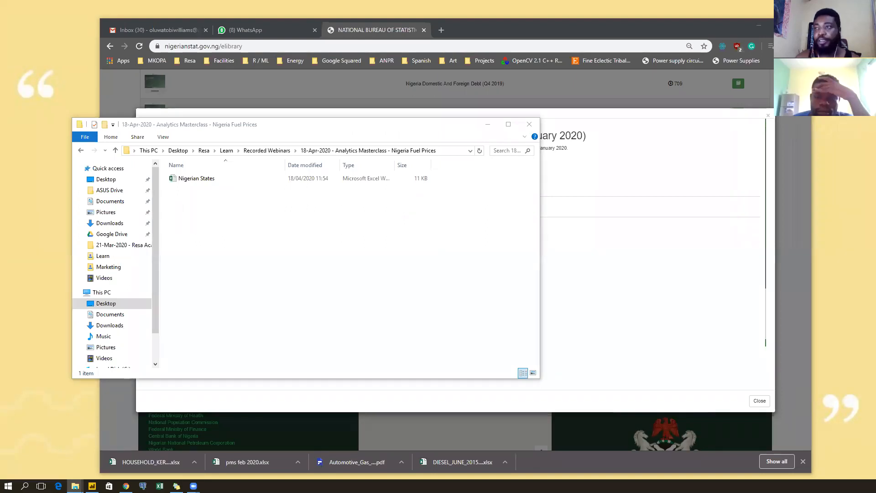
Paste the downloaded Diesel, Kerosene and Petrol files into Nigeria Fuel Prices and select the DIESEL workbook.
{"action": "left_click", "coordinate": [264, 219]}
{"action": "key", "text": "ctrl+v"}
{"action": "left_click", "coordinate": [238, 263]}
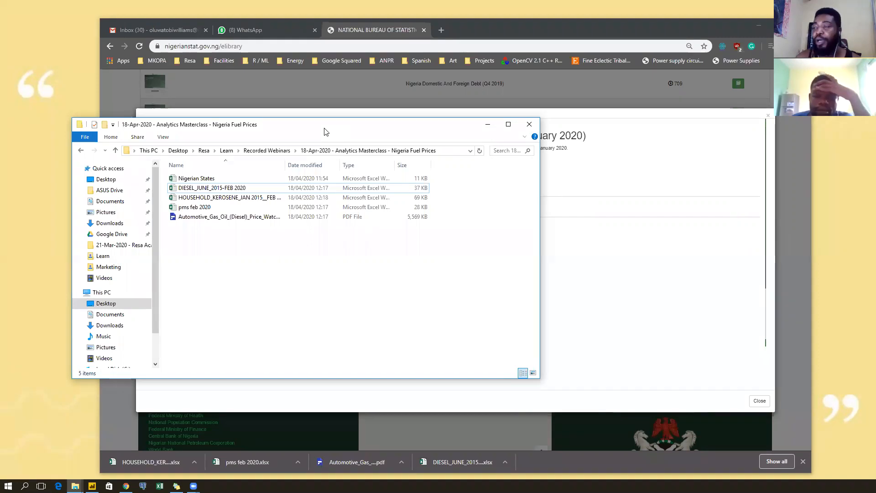
{"action": "left_click_drag", "start_coordinate": [324, 132], "coordinate": [415, 123]}
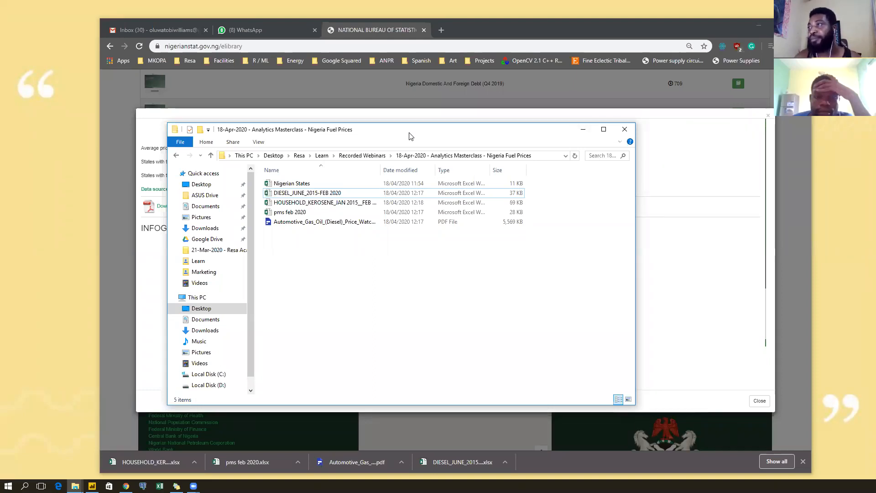
{"action": "left_click_drag", "start_coordinate": [410, 136], "coordinate": [451, 153]}
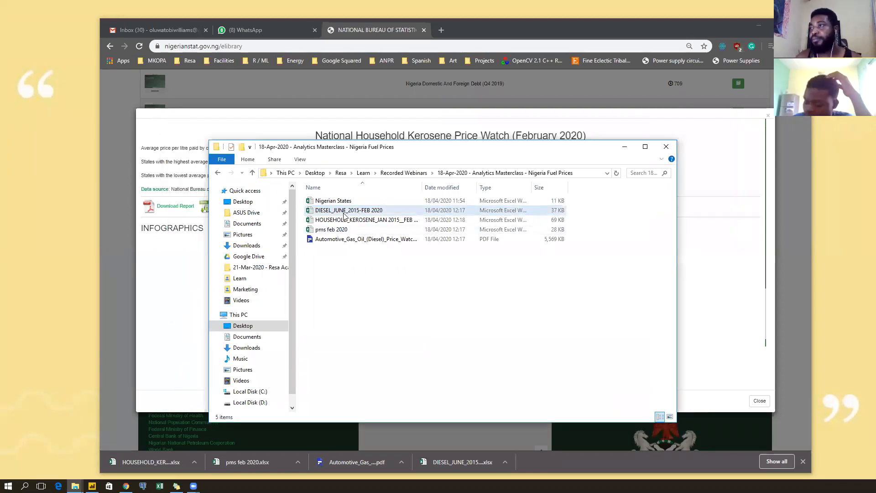
{"action": "left_click", "coordinate": [361, 213]}
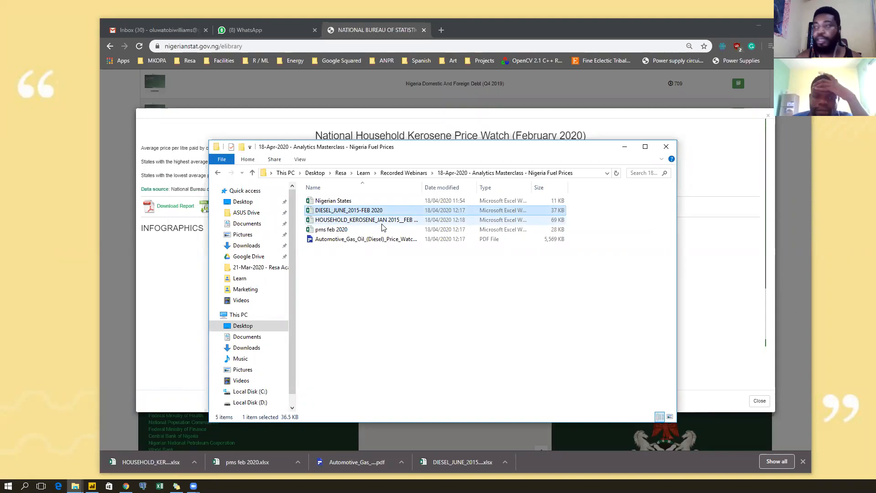
Rename the diesel and kerosene workbooks to Diesel_Feb_2020 and Kerosene_Feb_2020.
{"action": "key", "text": "shift+F10"}
{"action": "key", "text": "m"}
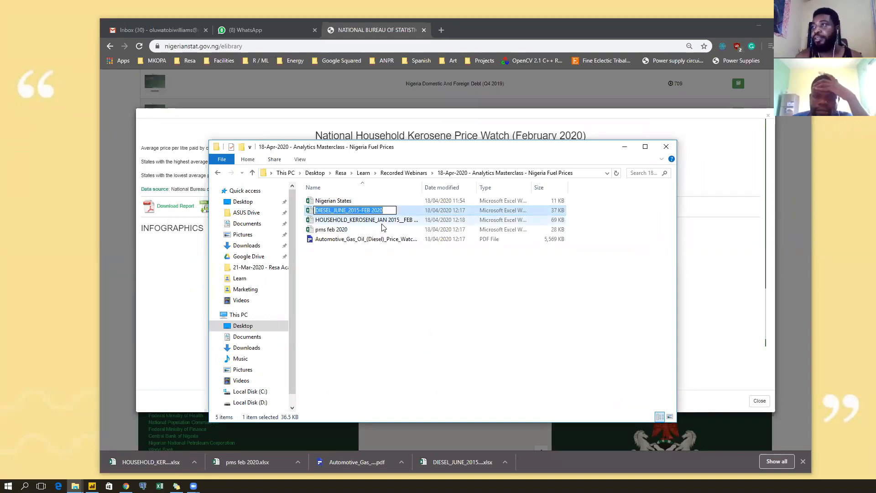
{"action": "type", "text": "Diesel_Feb_2020"}
{"action": "key", "text": "Return"}
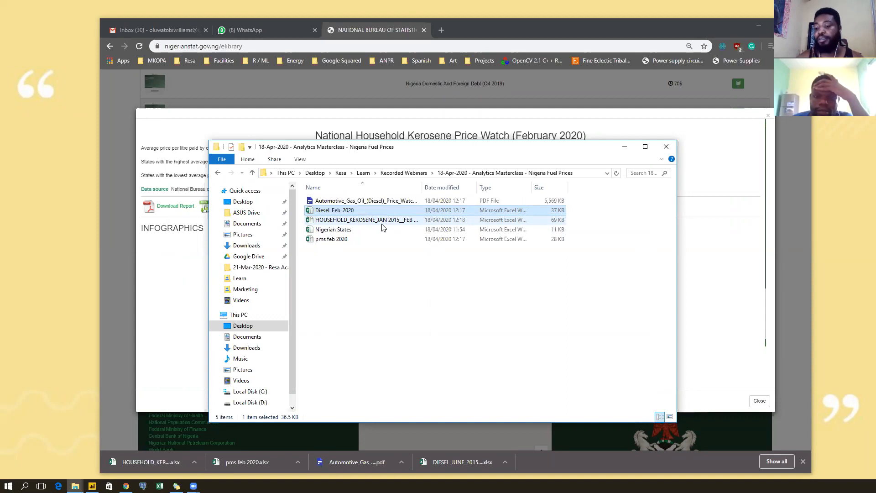
{"action": "left_click", "coordinate": [382, 223]}
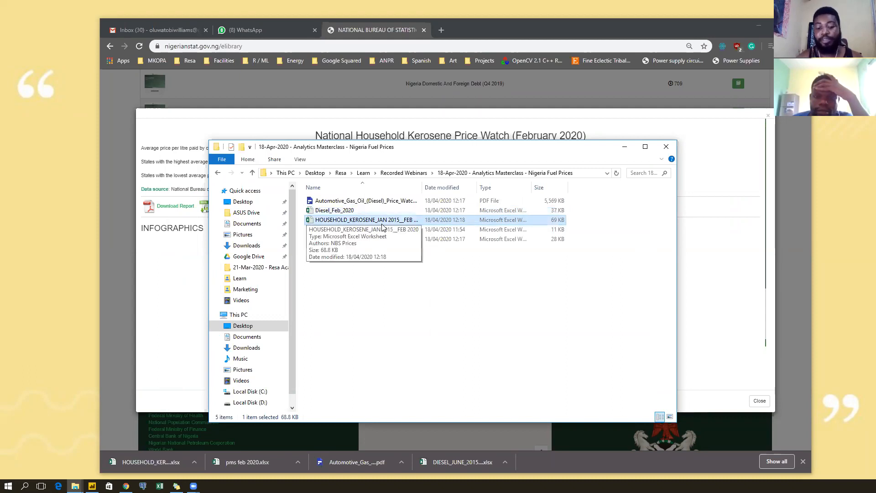
{"action": "right_click", "coordinate": [382, 225]}
{"action": "type", "text": "m"}
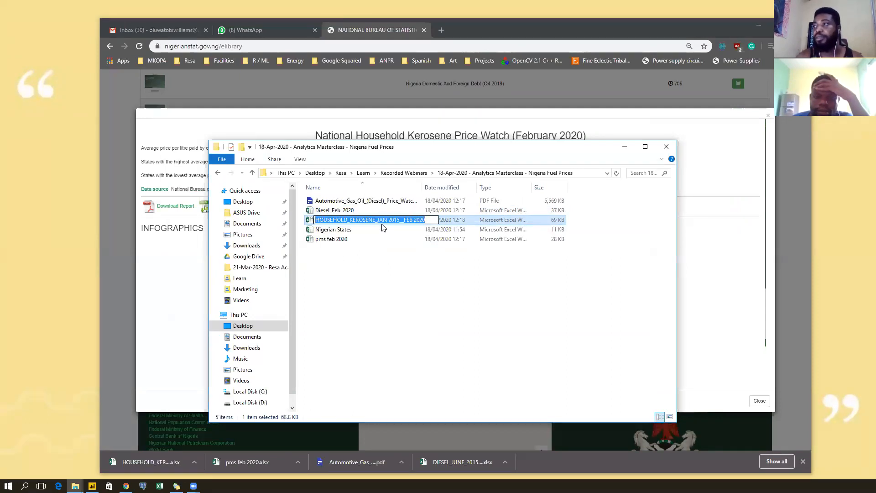
{"action": "type", "text": "Kerosene_Feb_2020"}
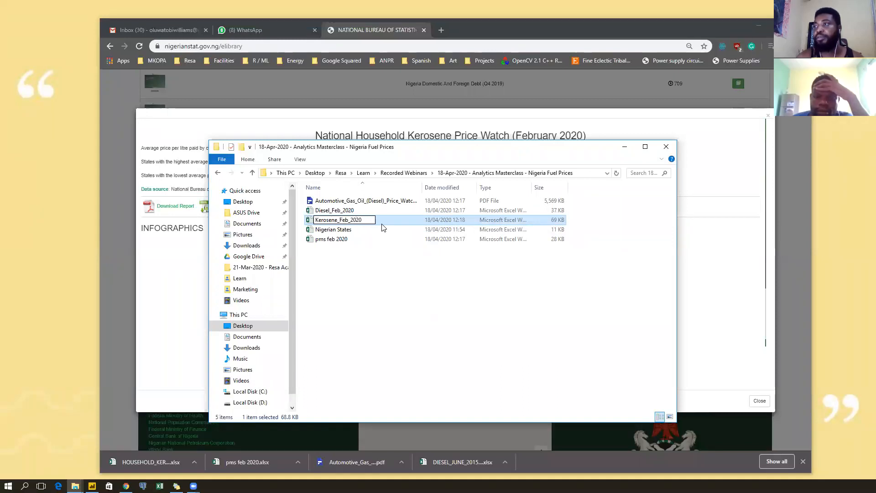
{"action": "key", "text": "Return"}
Rename the pms feb 2020 workbook to Petrol_Feb_2020.
{"action": "key", "text": "Down"}
{"action": "key", "text": "Down"}
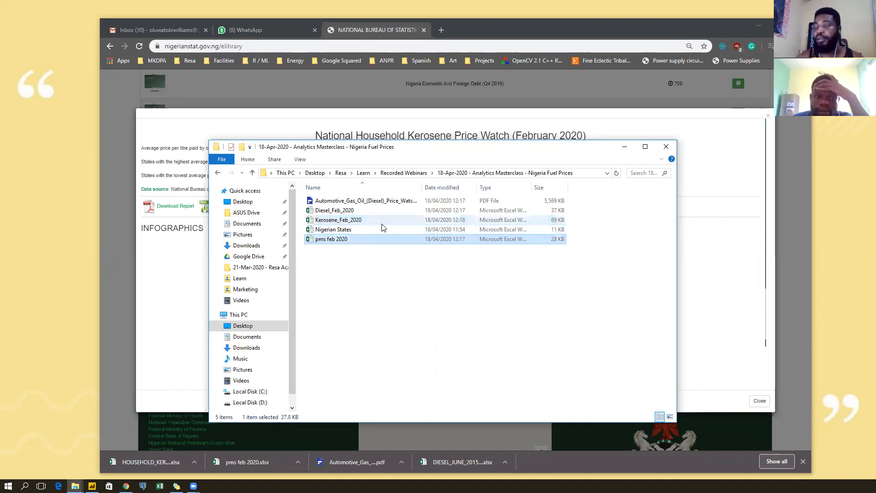
{"action": "key", "text": "shift+F10"}
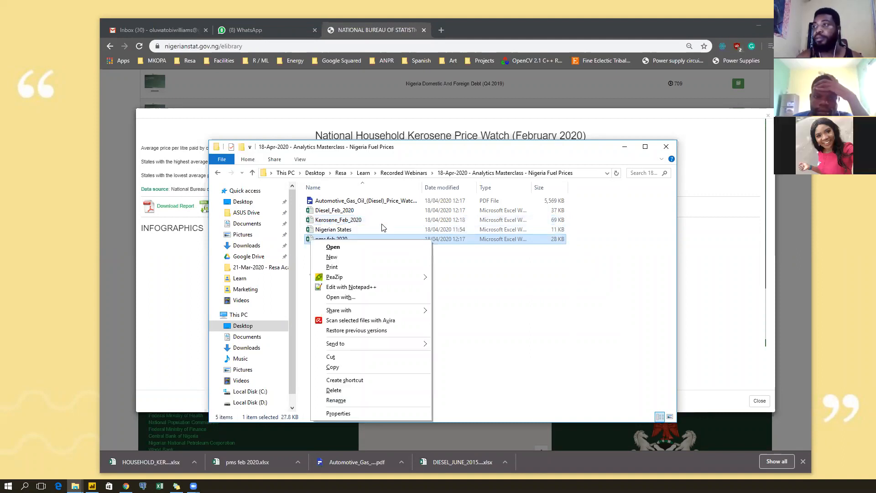
{"action": "key", "text": "m"}
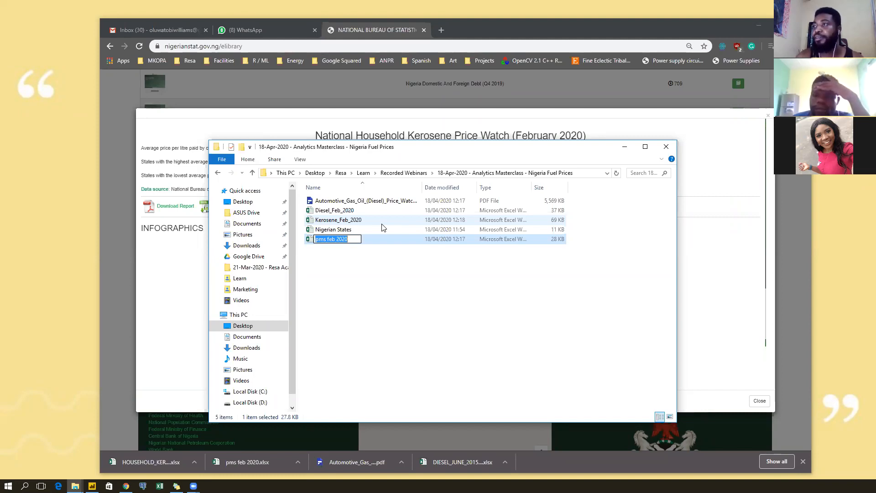
{"action": "type", "text": "tro"}
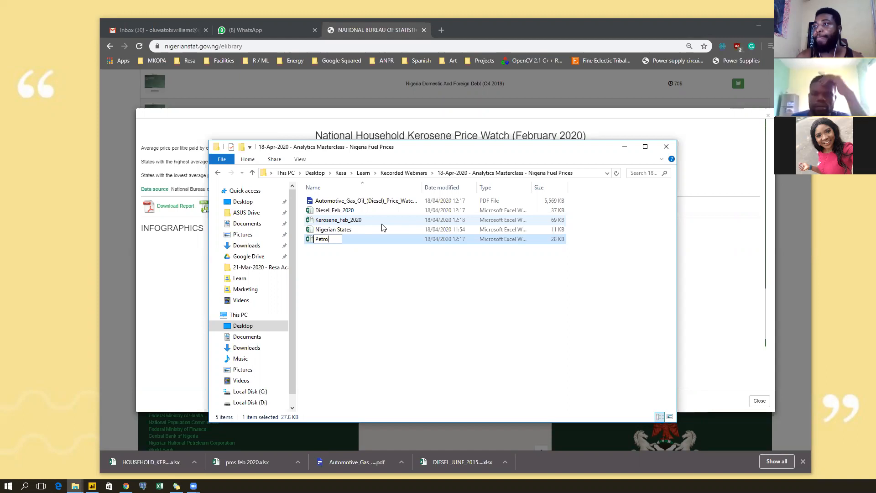
{"action": "type", "text": "l_Feb"}
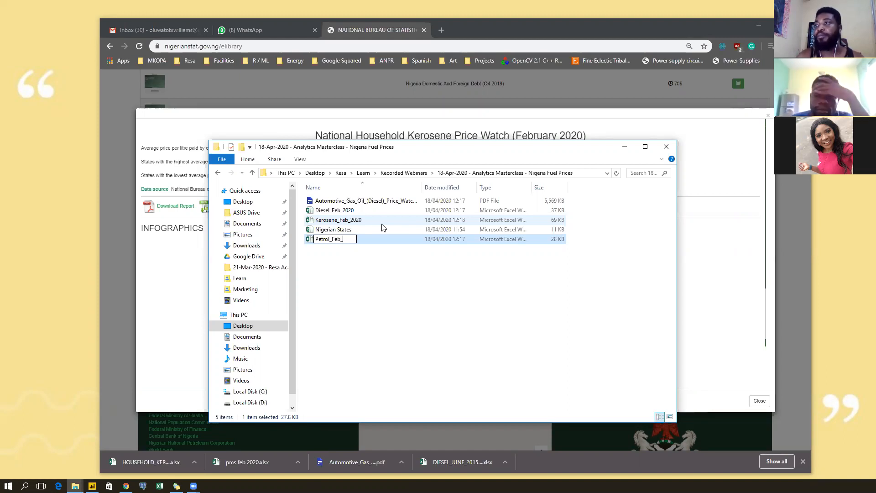
{"action": "type", "text": "_2020"}
{"action": "key", "text": "Return"}
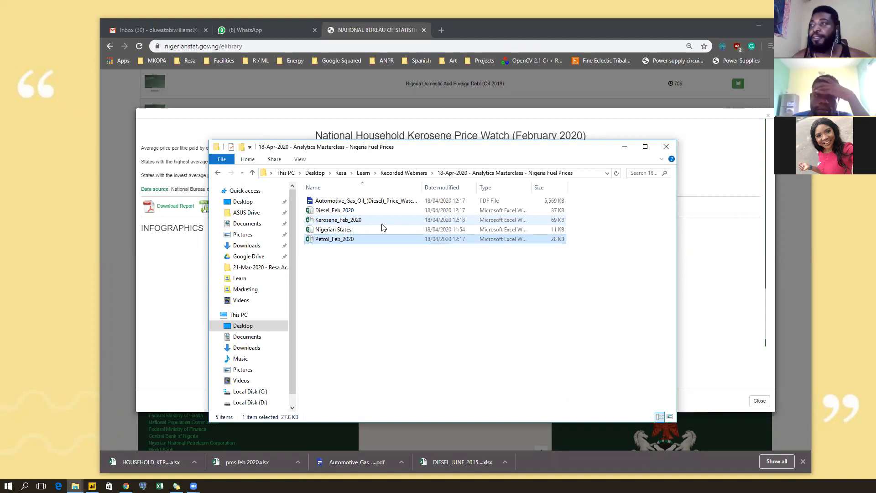
Rename the Nigerian States file to Nigerian_states_coordinates.
{"action": "left_click", "coordinate": [360, 227]}
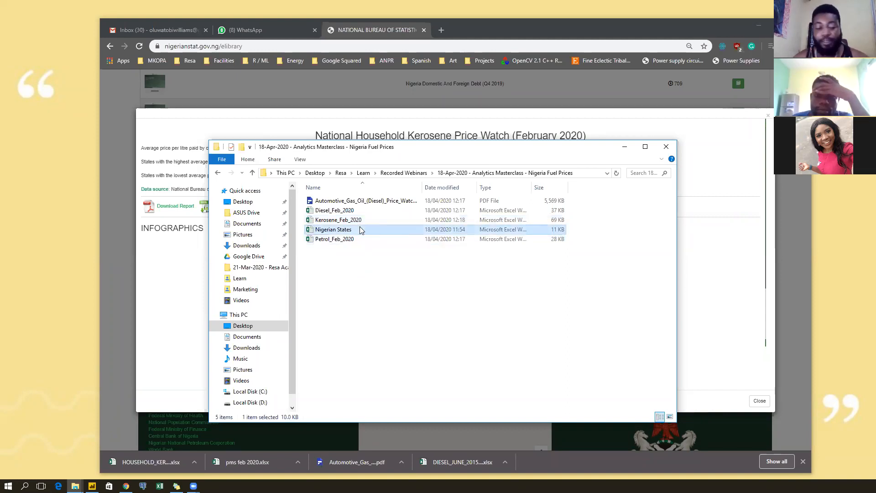
{"action": "right_click", "coordinate": [359, 227]}
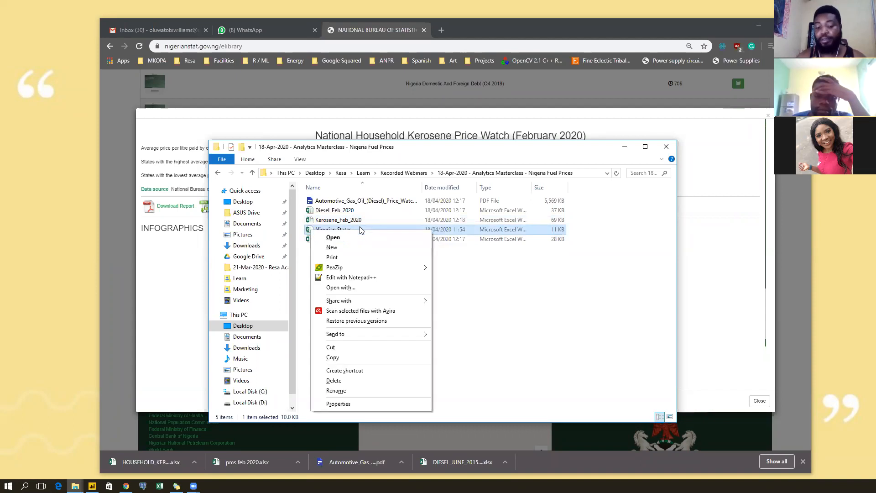
{"action": "key", "text": "m"}
{"action": "left_click", "coordinate": [360, 227]}
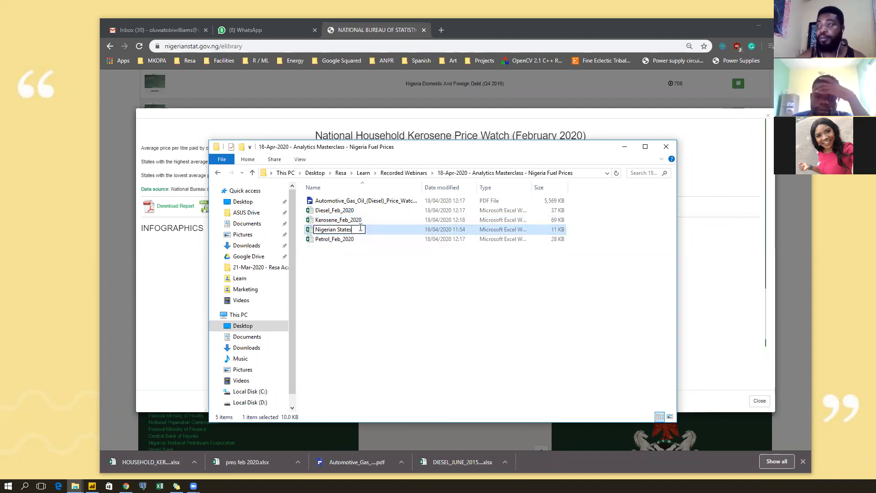
{"action": "key", "text": "BackSpace"}
{"action": "key", "text": "BackSpace"}
{"action": "key", "text": "BackSpace"}
{"action": "key", "text": "BackSpace"}
{"action": "key", "text": "BackSpace"}
{"action": "key", "text": "BackSpace"}
{"action": "key", "text": "BackSpace"}
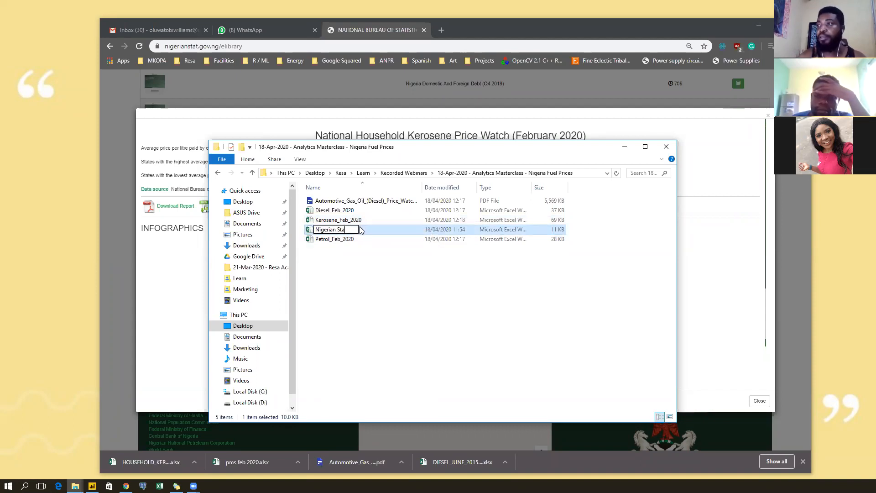
{"action": "type", "text": "_states_"}
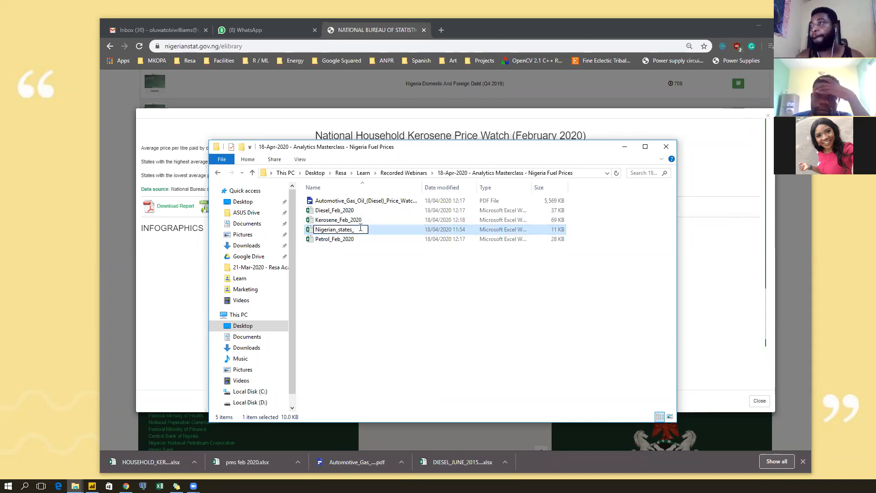
{"action": "type", "text": "coordinates"}
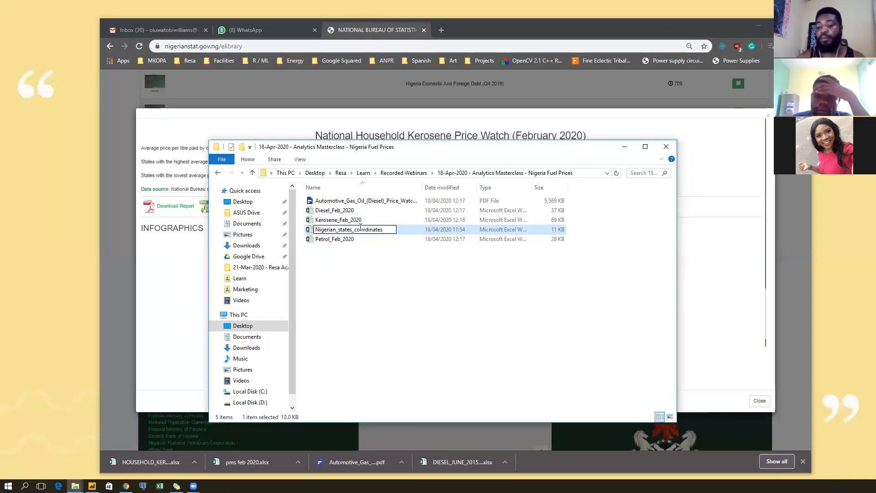
{"action": "key", "text": "Return"}
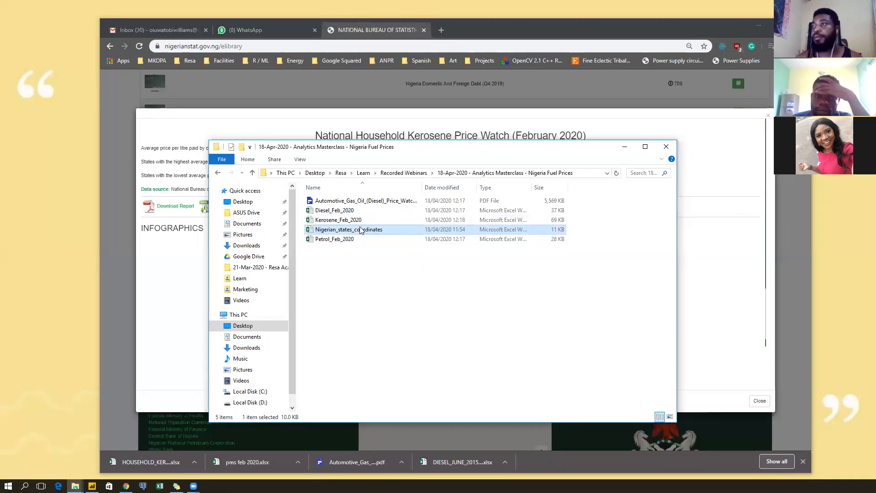
{"action": "left_click", "coordinate": [365, 260]}
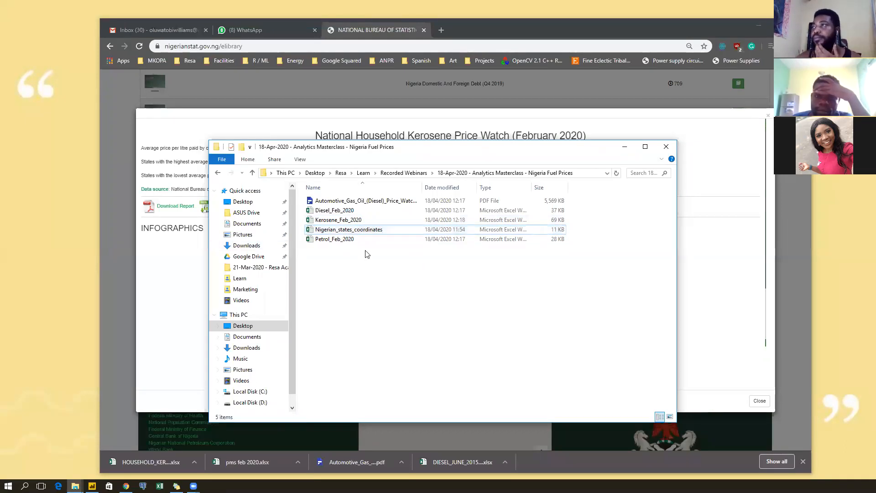
Minimize Chrome and open the Automotive Gas Oil (Diesel) Price Watch PDF from the folder.
{"action": "left_click", "coordinate": [434, 34]}
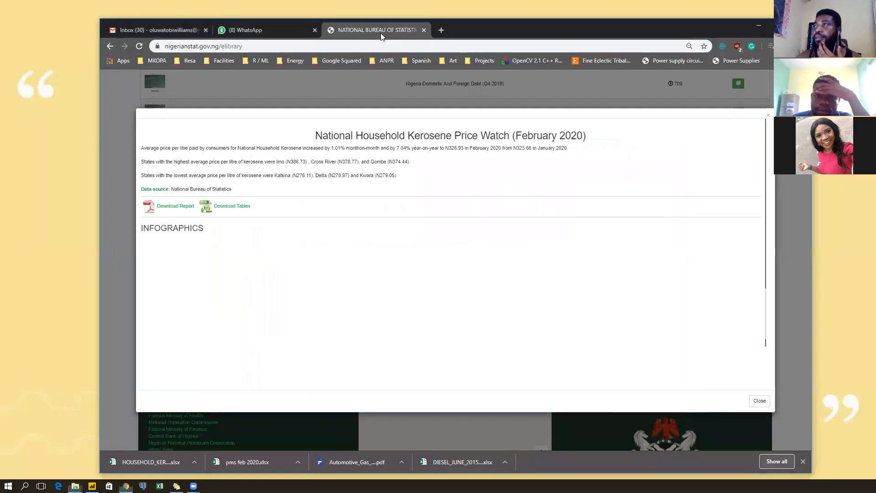
{"action": "left_click", "coordinate": [440, 31]}
{"action": "left_click", "coordinate": [755, 31]}
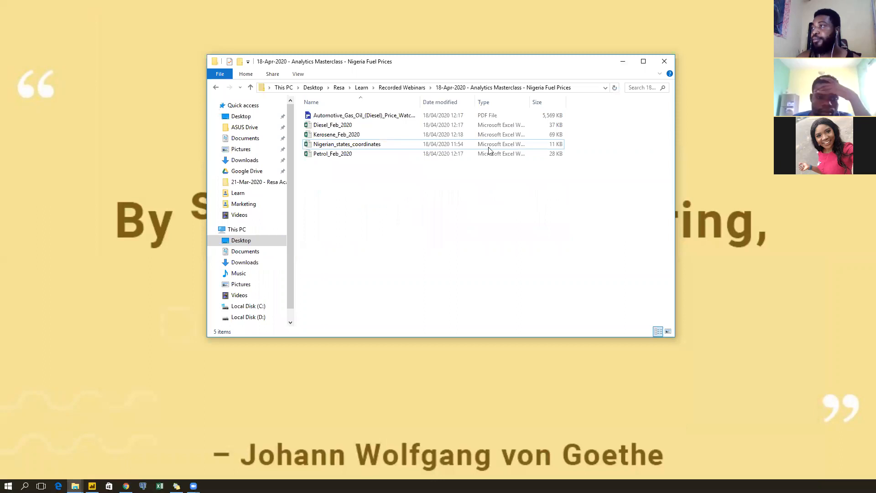
{"action": "double_click", "coordinate": [370, 116]}
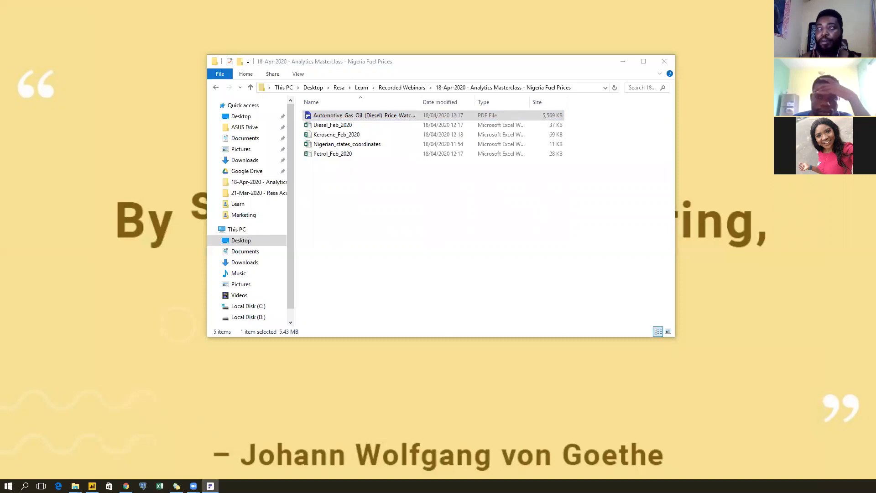
Return briefly to the folder window, then switch to the Diesel Price Watch PDF in PDFelement.
{"action": "left_click", "coordinate": [379, 182]}
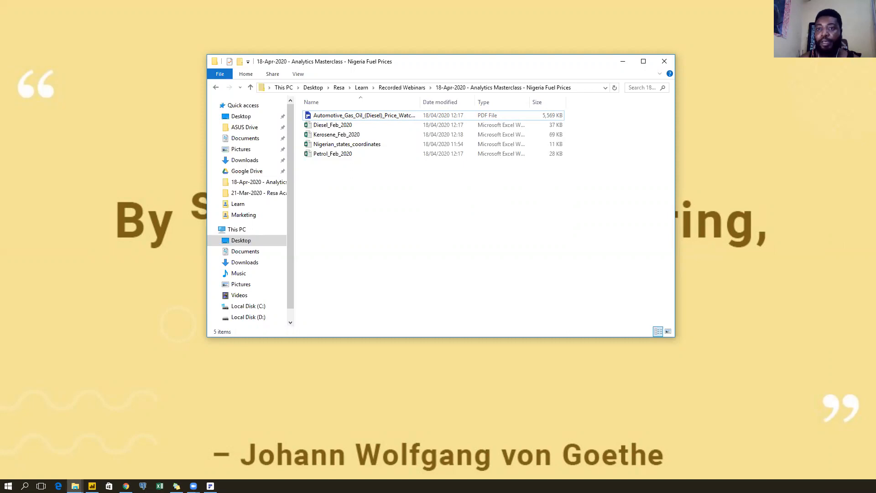
{"action": "key", "text": "alt+Tab"}
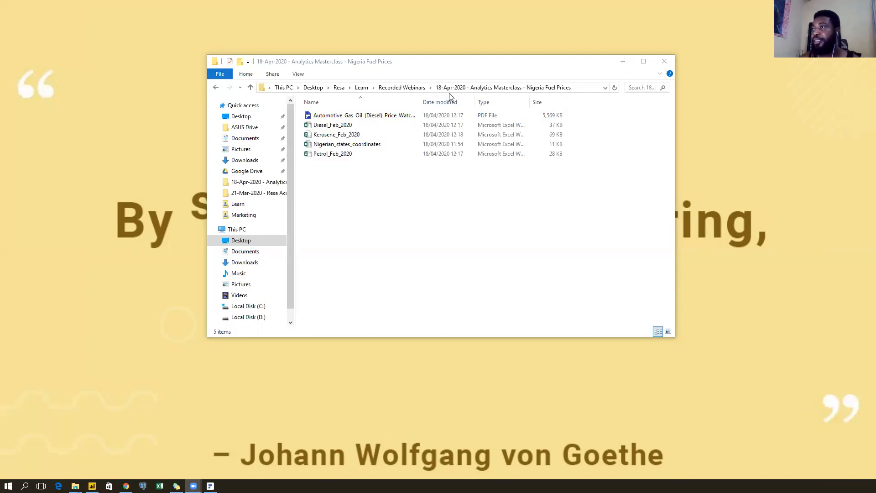
{"action": "left_click", "coordinate": [370, 145]}
{"action": "left_click_drag", "start_coordinate": [380, 147], "coordinate": [573, 289]}
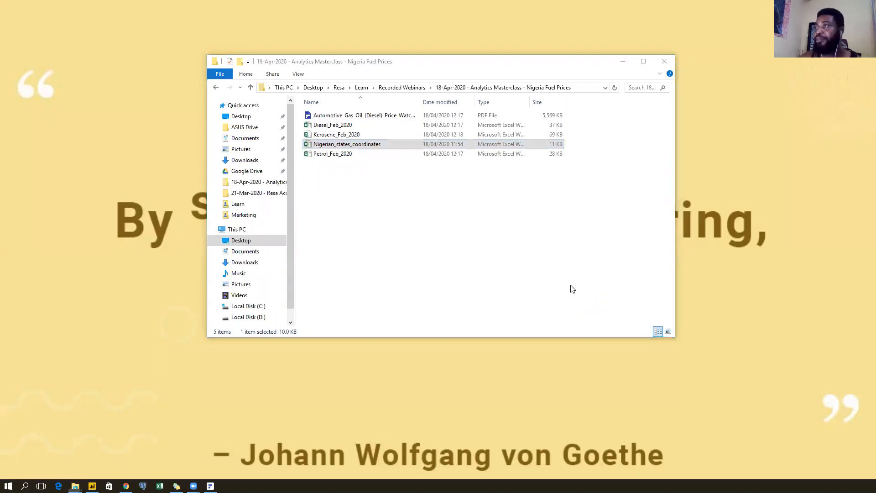
{"action": "left_click", "coordinate": [431, 219]}
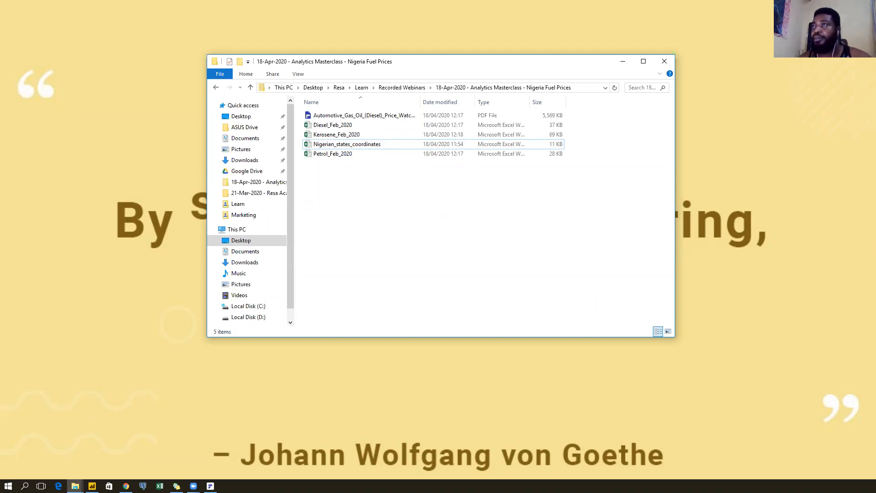
{"action": "key", "text": "alt+Tab"}
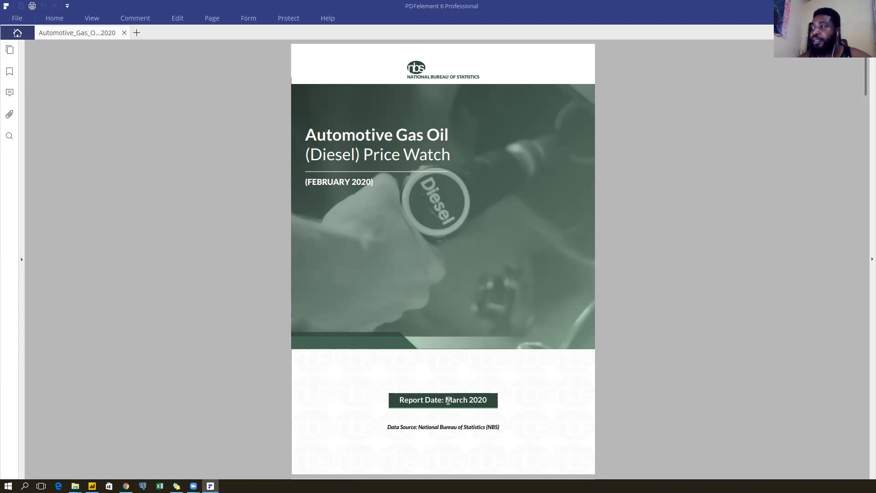
Highlight the March 2020 report date on the cover and scroll down to the Contents page.
{"action": "left_click_drag", "start_coordinate": [445, 400], "coordinate": [496, 397]}
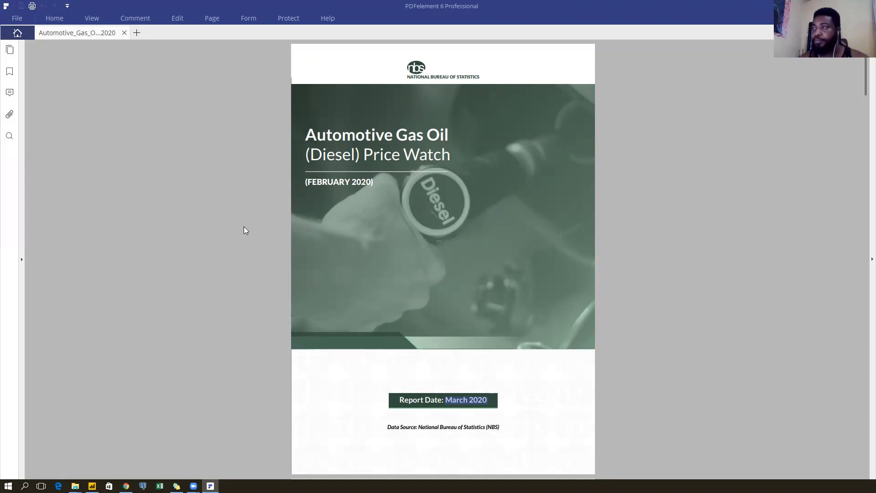
{"action": "scroll", "coordinate": [244, 227], "scroll_direction": "down", "scroll_amount": 3}
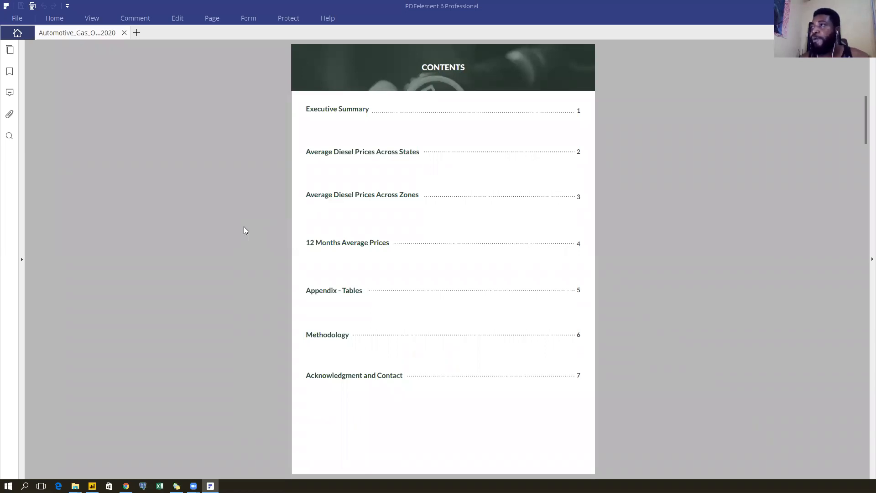
Scroll past the Executive Summary to the Average Diesel Prices Across States page.
{"action": "scroll", "coordinate": [244, 230], "scroll_direction": "down", "scroll_amount": 3}
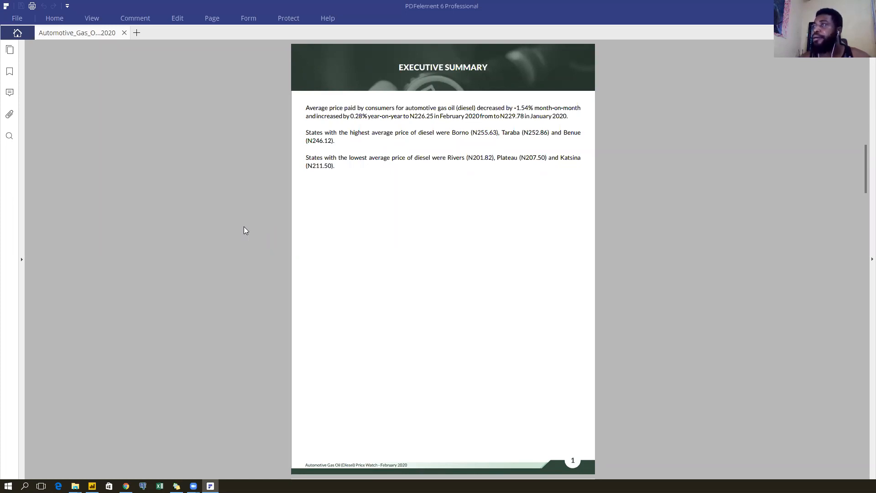
{"action": "scroll", "coordinate": [244, 231], "scroll_direction": "down", "scroll_amount": 1}
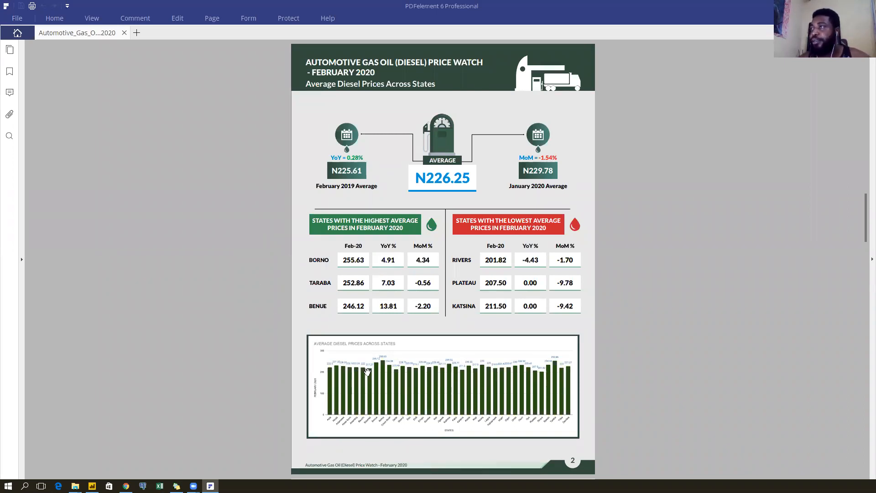
Zoom in on the state diesel price tables and chart.
{"action": "scroll", "coordinate": [367, 372], "scroll_direction": "up", "scroll_amount": 4}
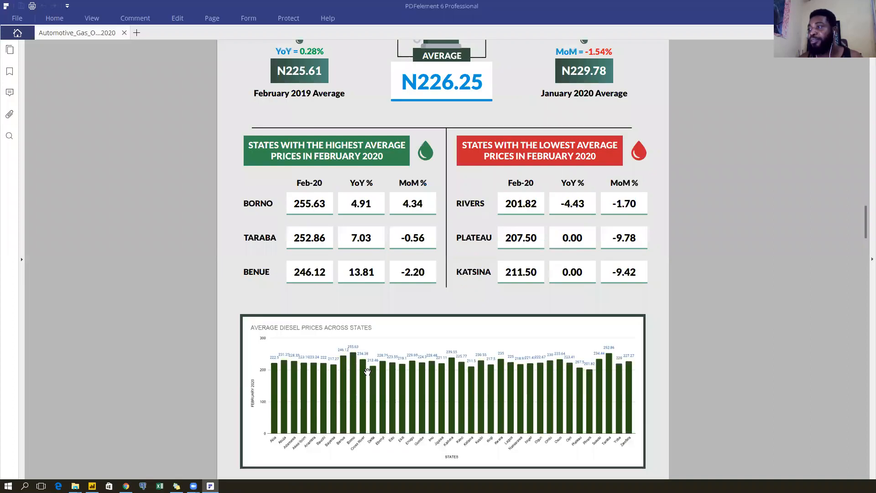
{"action": "scroll", "coordinate": [367, 372], "scroll_direction": "up", "scroll_amount": 3}
{"action": "scroll", "coordinate": [382, 349], "scroll_direction": "down", "scroll_amount": 5}
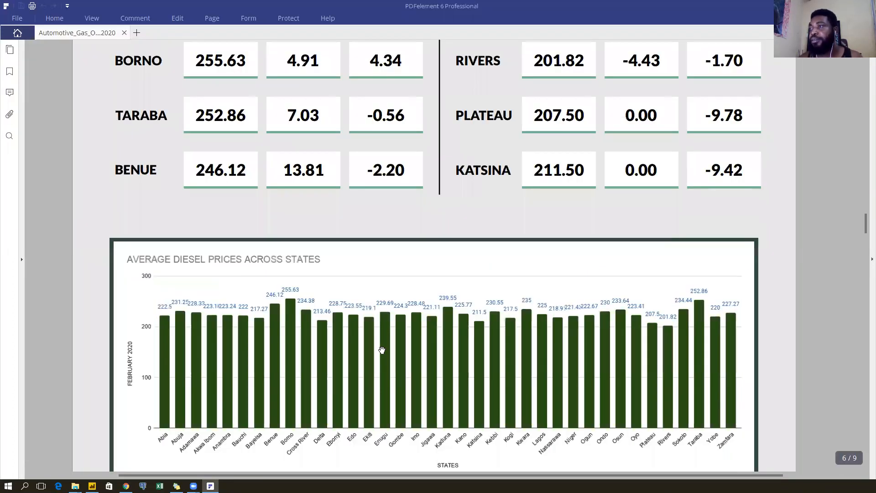
{"action": "scroll", "coordinate": [382, 350], "scroll_direction": "down", "scroll_amount": 2}
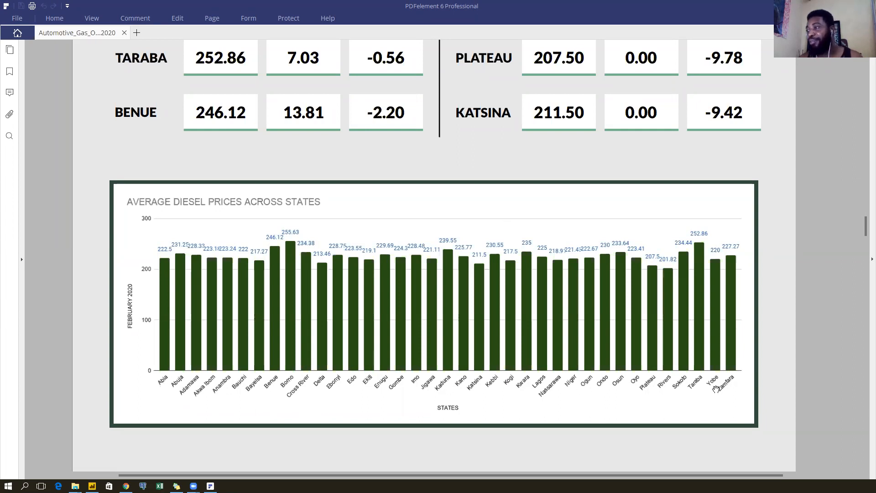
{"action": "scroll", "coordinate": [457, 261], "scroll_direction": "up", "scroll_amount": 5}
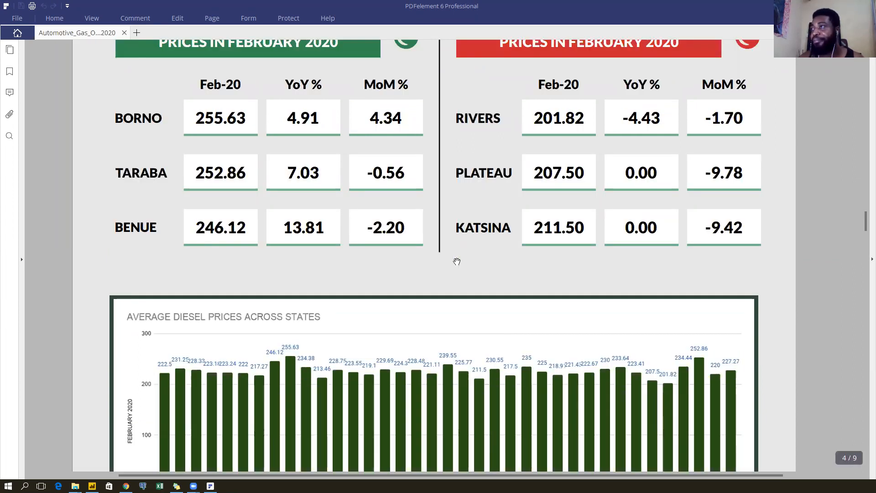
{"action": "scroll", "coordinate": [457, 261], "scroll_direction": "up", "scroll_amount": 4}
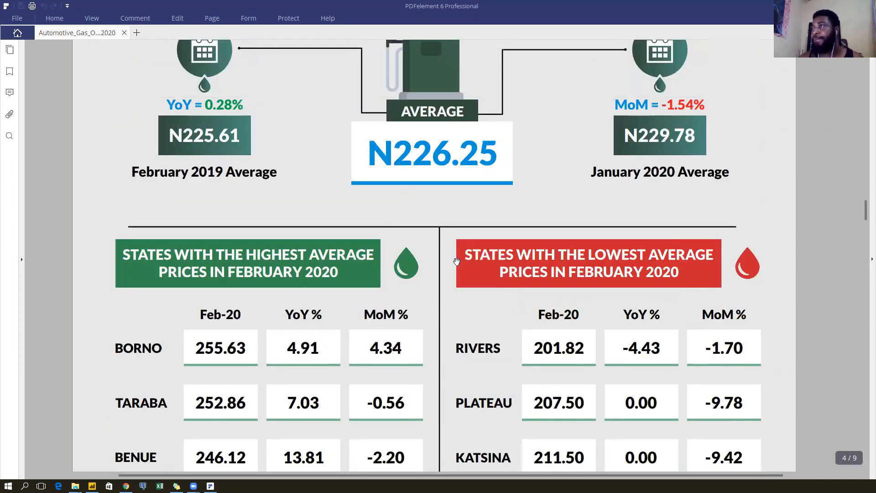
{"action": "scroll", "coordinate": [457, 261], "scroll_direction": "down", "scroll_amount": 1, "text": "ctrl"}
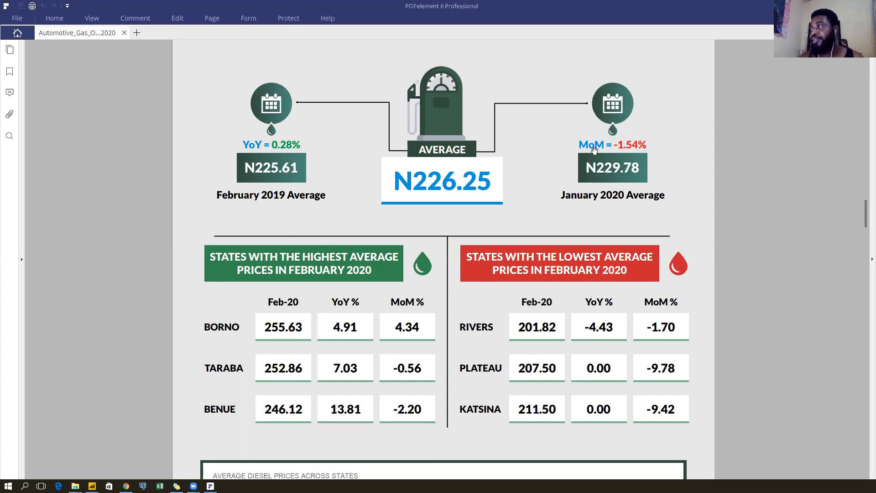
Highlight the January 2020 average N229.78 and February average N226.25, then move to the zones page.
{"action": "left_click_drag", "start_coordinate": [589, 170], "coordinate": [640, 169]}
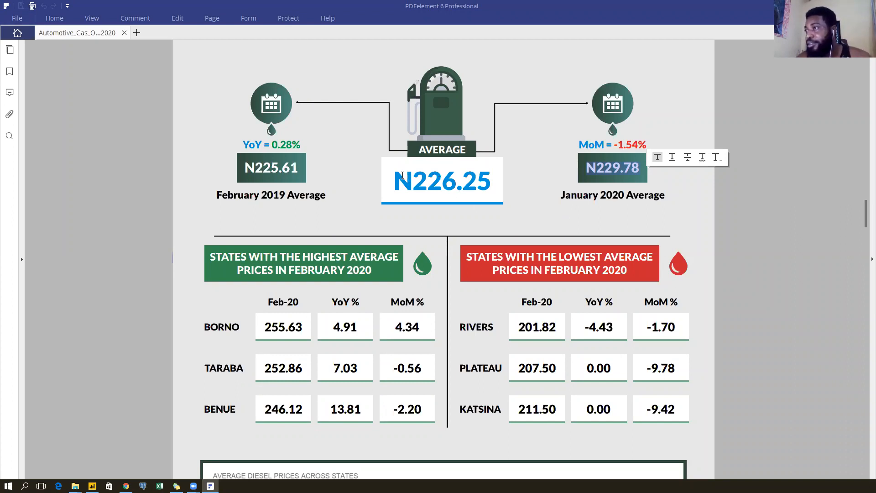
{"action": "left_click_drag", "start_coordinate": [398, 178], "coordinate": [484, 180]}
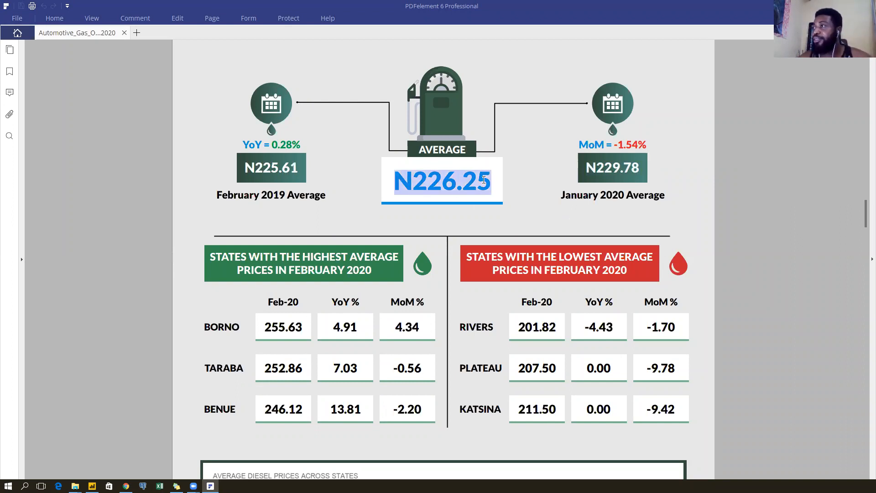
{"action": "left_click", "coordinate": [599, 197]}
{"action": "left_click_drag", "start_coordinate": [599, 197], "coordinate": [624, 195]}
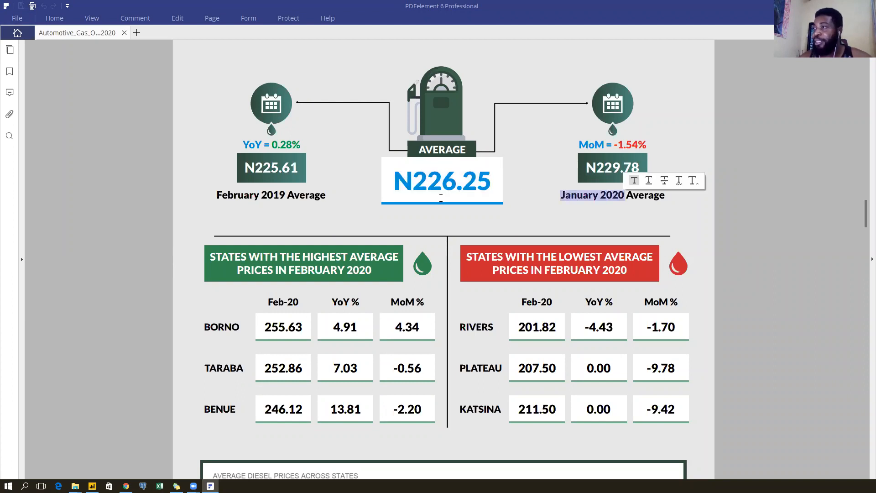
{"action": "left_click", "coordinate": [456, 223]}
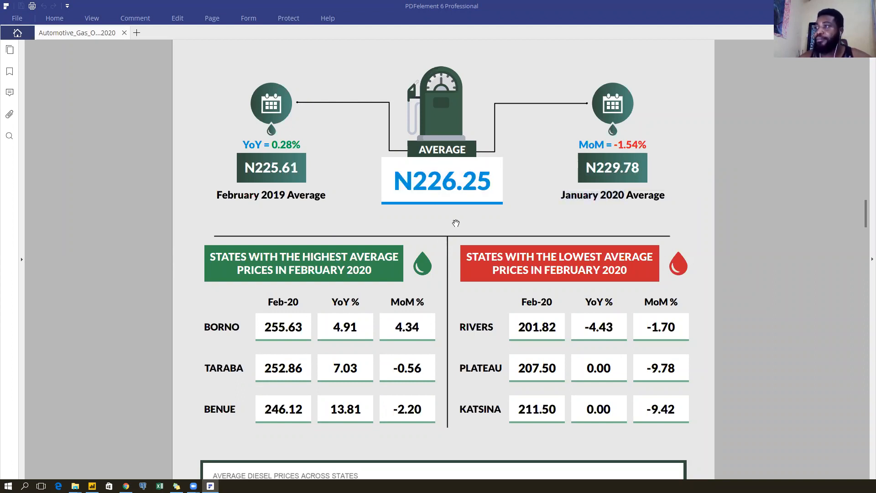
{"action": "scroll", "coordinate": [456, 224], "scroll_direction": "down", "scroll_amount": 10}
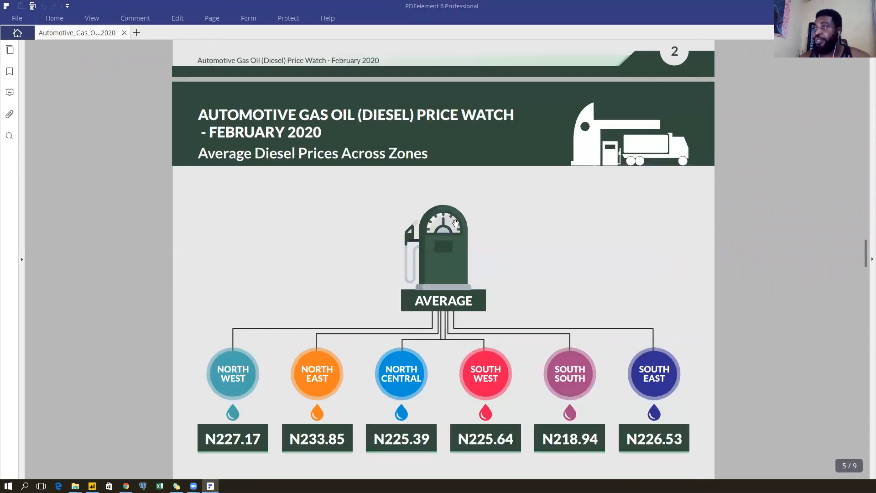
Scroll through page 5's zone price map, N218.94 to N233.85, down to page 6's monthly state price cards.
{"action": "scroll", "coordinate": [456, 223], "scroll_direction": "down", "scroll_amount": 3}
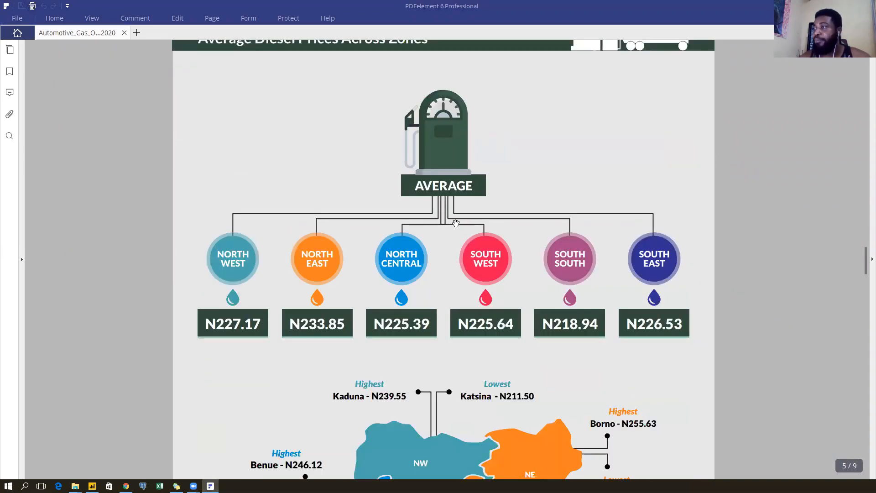
{"action": "scroll", "coordinate": [456, 223], "scroll_direction": "down", "scroll_amount": 4}
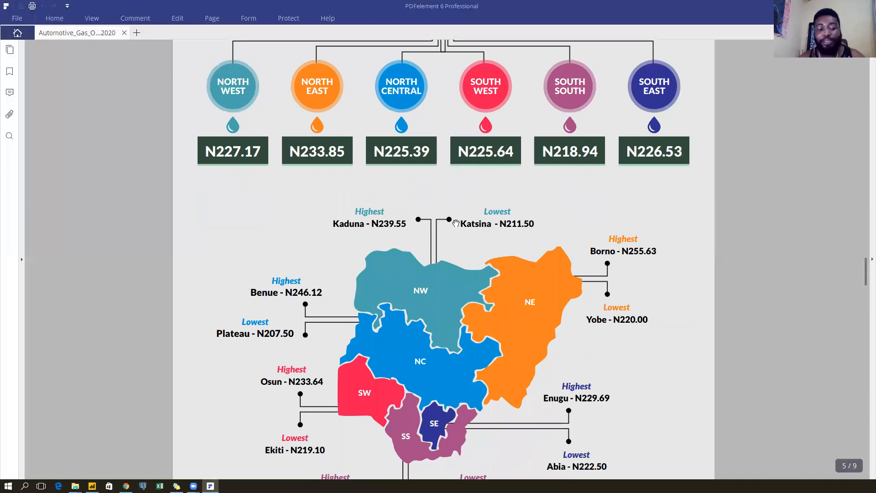
{"action": "scroll", "coordinate": [456, 223], "scroll_direction": "down", "scroll_amount": 2}
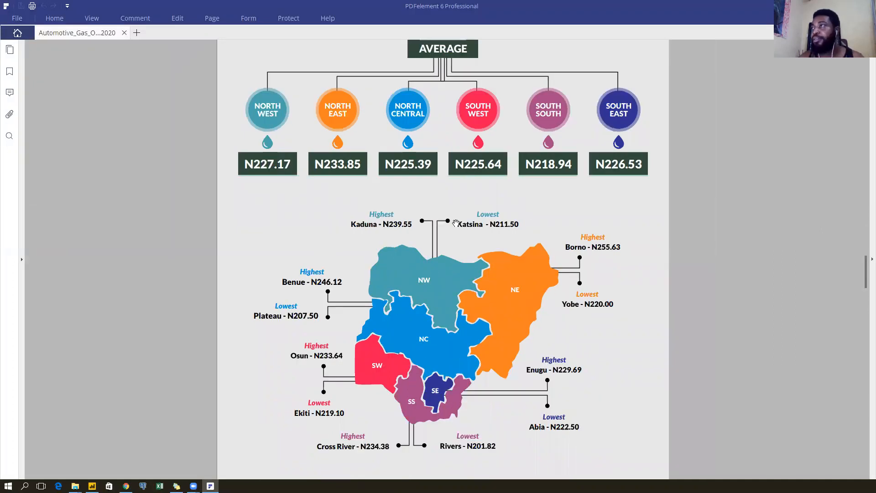
{"action": "scroll", "coordinate": [456, 223], "scroll_direction": "up", "scroll_amount": 3}
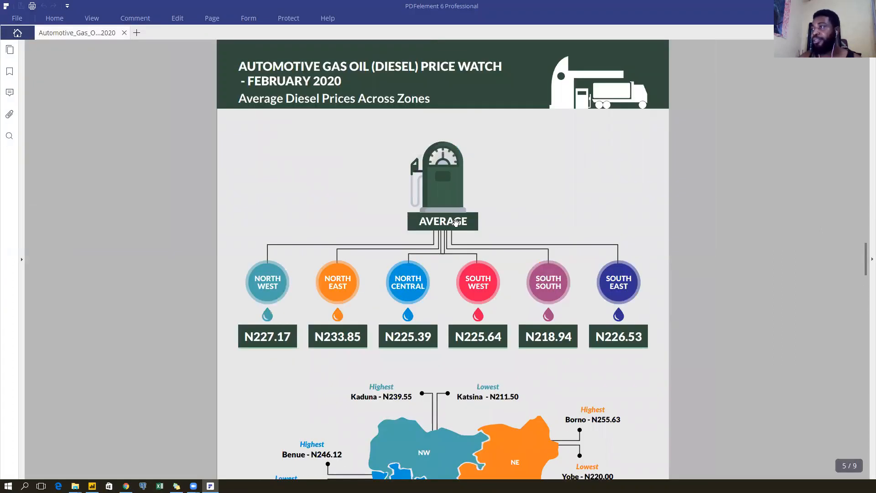
{"action": "scroll", "coordinate": [456, 223], "scroll_direction": "down", "scroll_amount": 3}
{"action": "scroll", "coordinate": [456, 223], "scroll_direction": "down", "scroll_amount": 1}
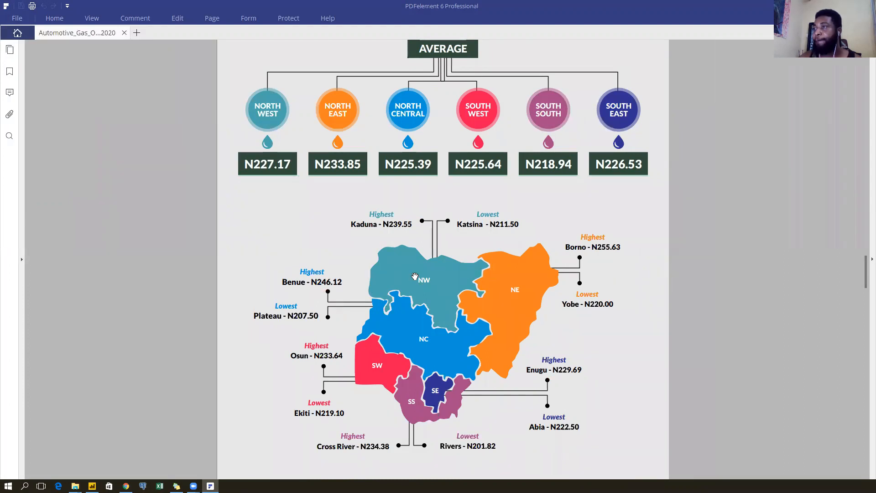
{"action": "scroll", "coordinate": [415, 276], "scroll_direction": "up", "scroll_amount": 2}
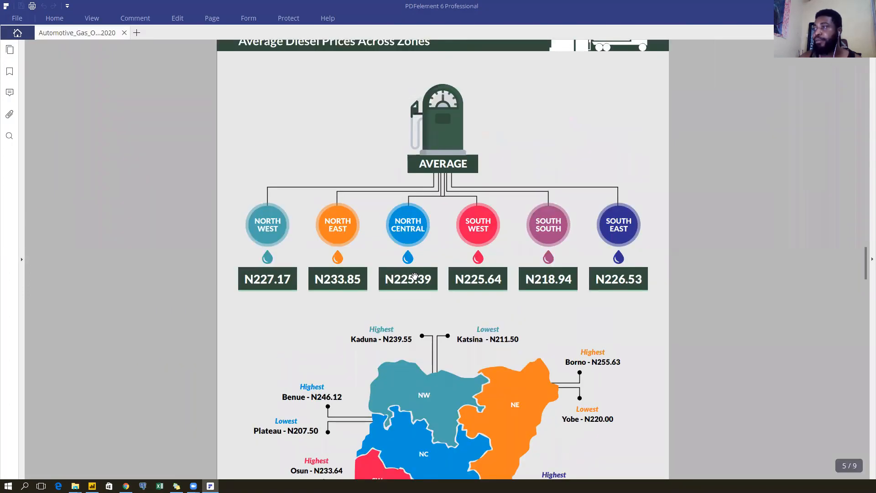
{"action": "scroll", "coordinate": [464, 310], "scroll_direction": "down", "scroll_amount": 1}
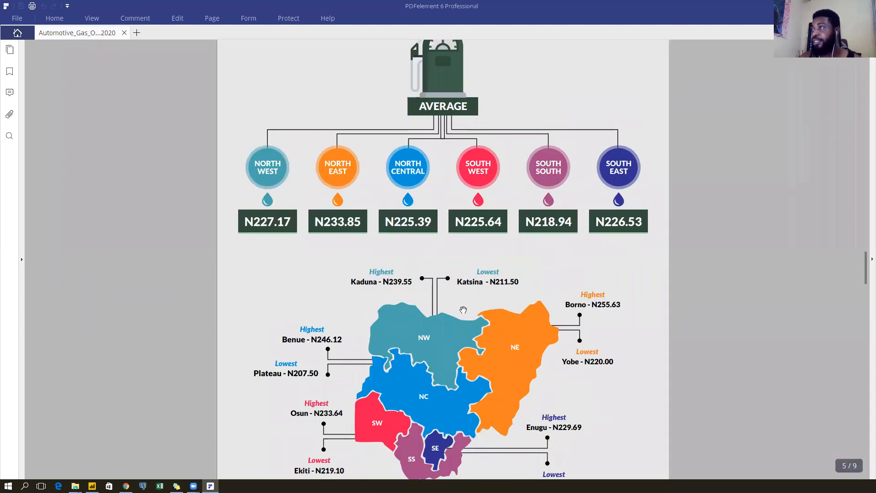
{"action": "scroll", "coordinate": [463, 310], "scroll_direction": "down", "scroll_amount": 1}
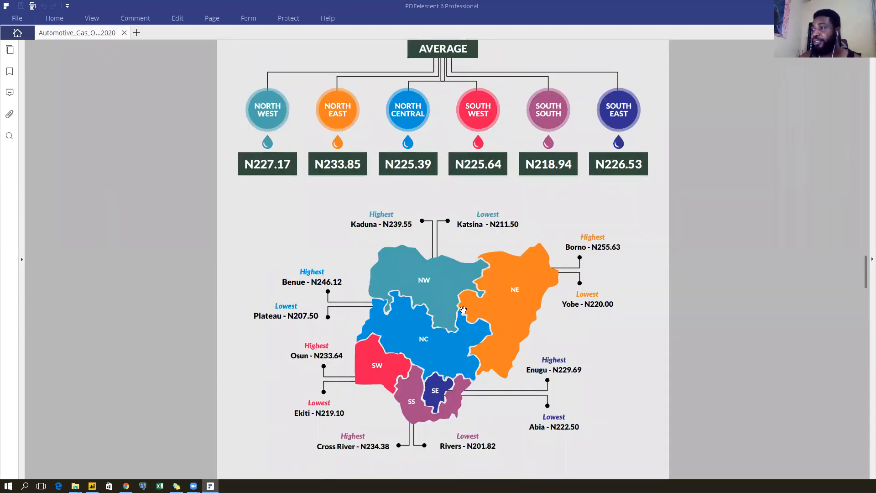
{"action": "scroll", "coordinate": [463, 310], "scroll_direction": "up", "scroll_amount": 1}
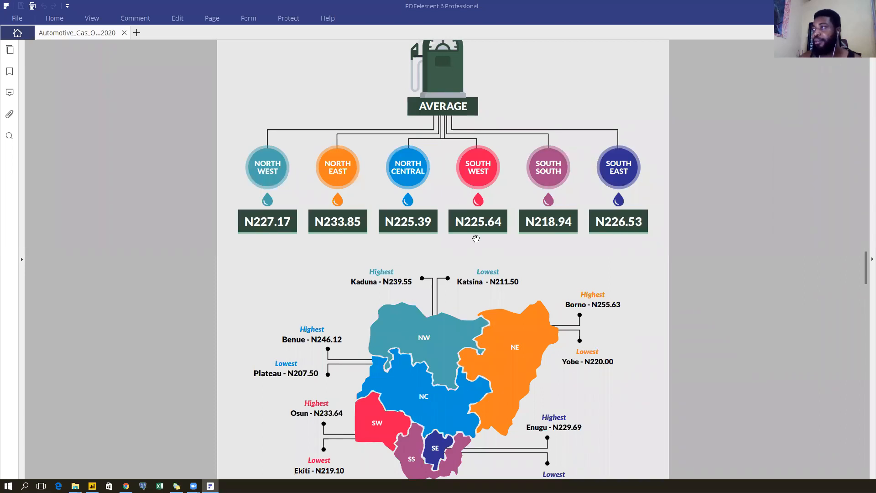
{"action": "scroll", "coordinate": [476, 238], "scroll_direction": "down", "scroll_amount": 10}
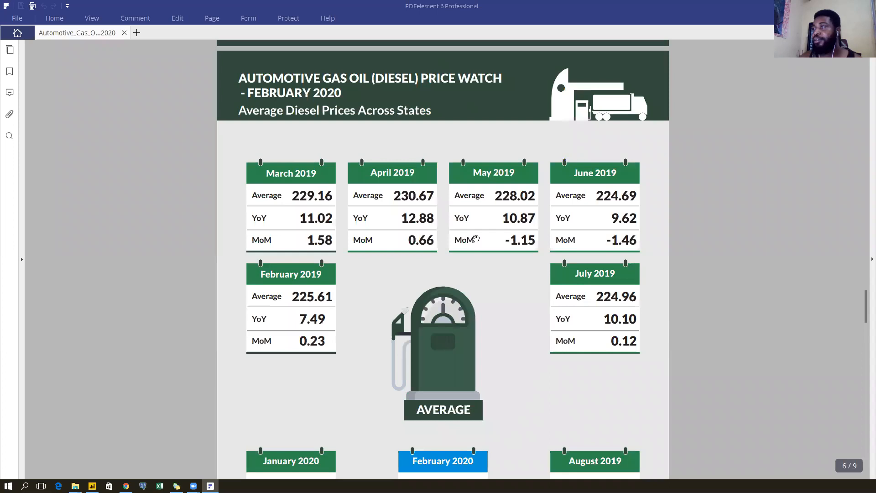
{"action": "scroll", "coordinate": [476, 239], "scroll_direction": "down", "scroll_amount": 1}
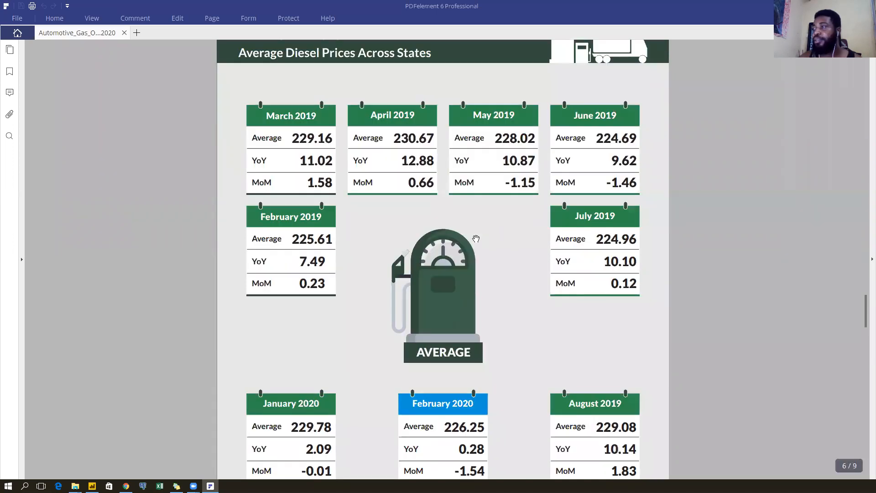
{"action": "scroll", "coordinate": [476, 238], "scroll_direction": "down", "scroll_amount": 1}
{"action": "scroll", "coordinate": [476, 239], "scroll_direction": "up", "scroll_amount": 2}
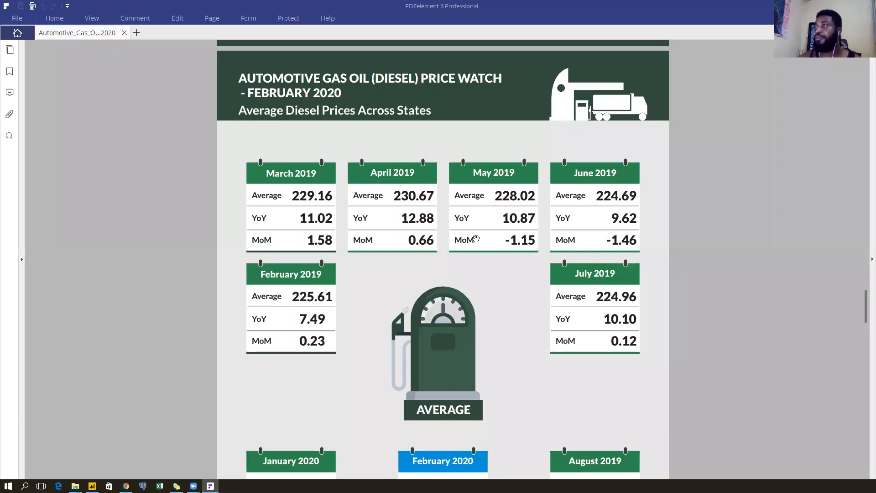
{"action": "scroll", "coordinate": [476, 238], "scroll_direction": "down", "scroll_amount": 1}
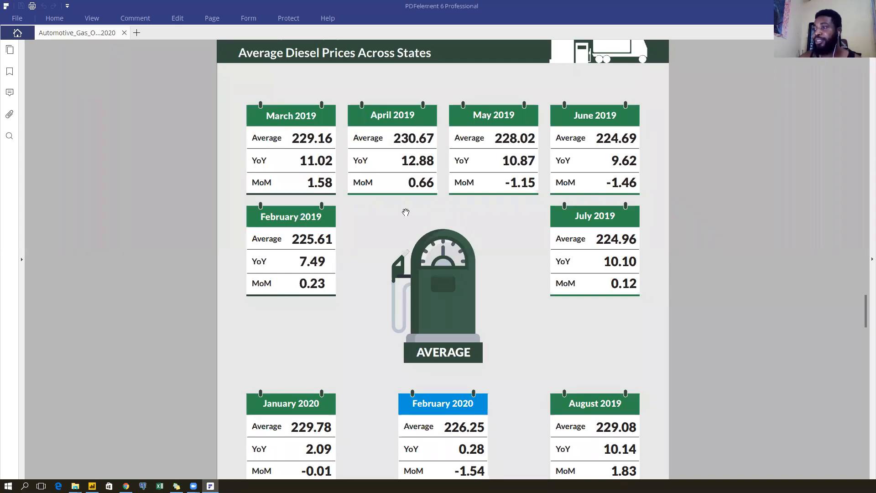
{"action": "scroll", "coordinate": [413, 228], "scroll_direction": "down", "scroll_amount": 1}
{"action": "scroll", "coordinate": [411, 322], "scroll_direction": "down", "scroll_amount": 1}
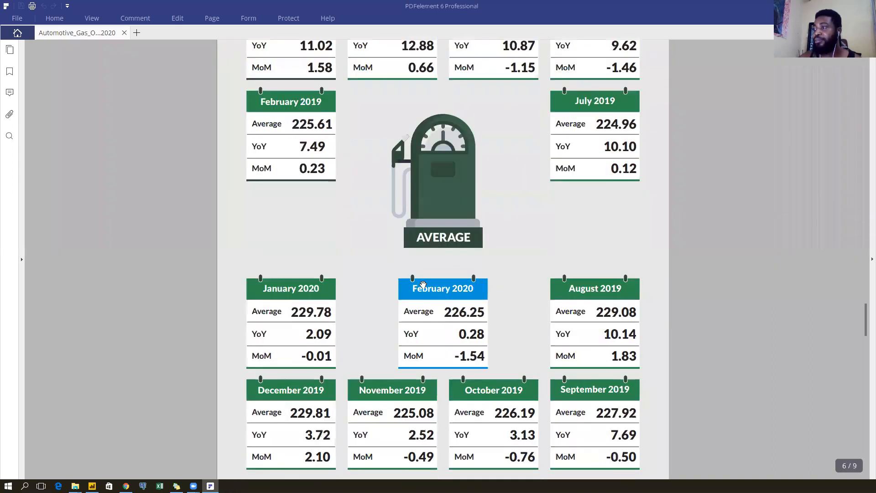
{"action": "scroll", "coordinate": [469, 293], "scroll_direction": "up", "scroll_amount": 2}
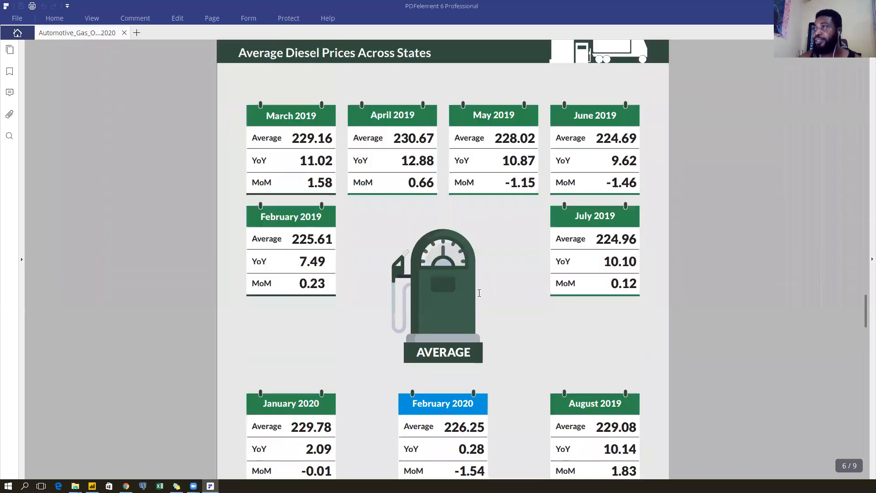
{"action": "scroll", "coordinate": [479, 293], "scroll_direction": "down", "scroll_amount": 2}
{"action": "scroll", "coordinate": [479, 292], "scroll_direction": "up", "scroll_amount": 2}
{"action": "scroll", "coordinate": [375, 209], "scroll_direction": "down", "scroll_amount": 3}
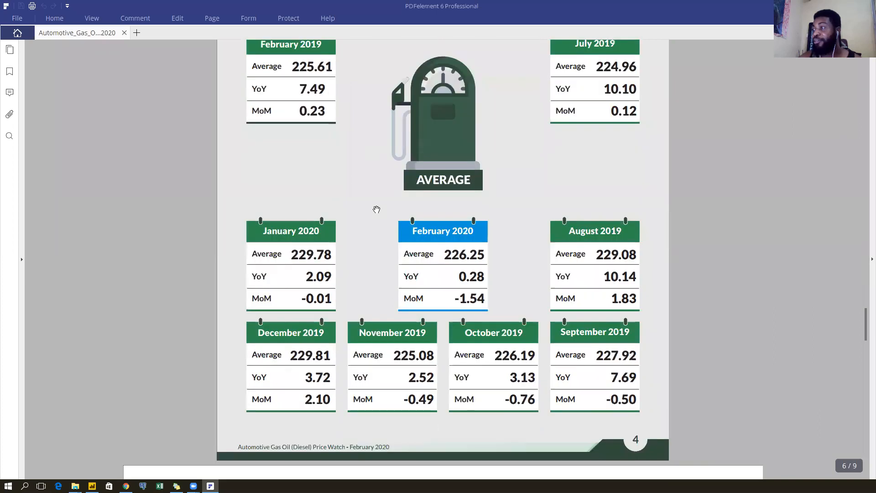
{"action": "scroll", "coordinate": [377, 209], "scroll_direction": "up", "scroll_amount": 2}
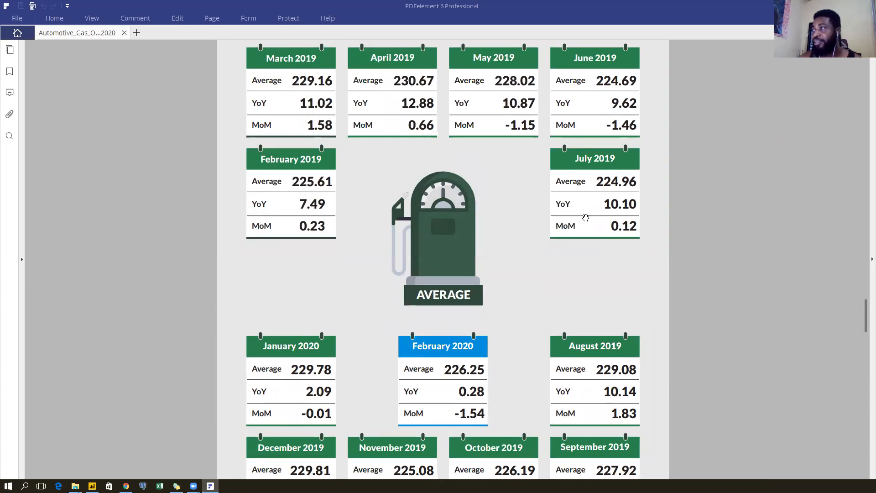
{"action": "scroll", "coordinate": [591, 349], "scroll_direction": "down", "scroll_amount": 1}
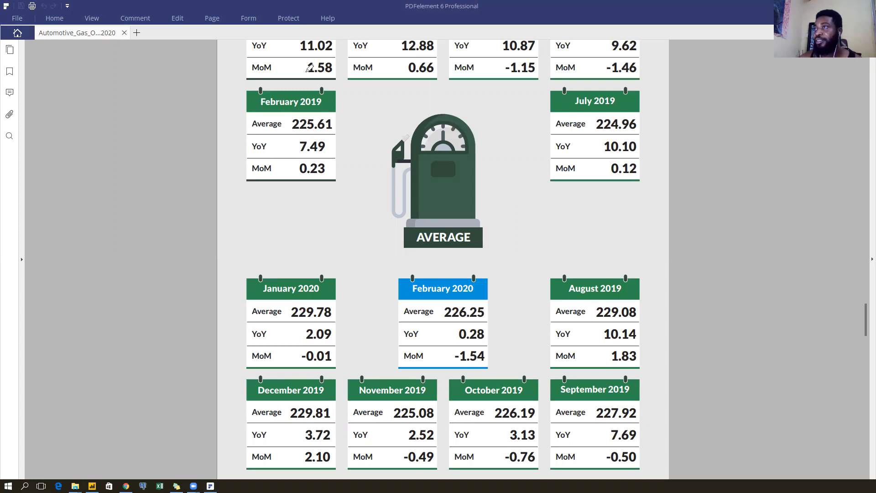
Loop pink freehand lines around the February and July 2019 cards, then clear all strokes.
{"action": "mouse_move", "coordinate": [299, 144]}
{"action": "left_mouse_down"}
{"action": "mouse_move", "coordinate": [303, 121]}
{"action": "mouse_move", "coordinate": [342, 72]}
{"action": "mouse_move", "coordinate": [398, 70]}
{"action": "left_mouse_up"}
{"action": "mouse_move", "coordinate": [465, 71]}
{"action": "left_mouse_down"}
{"action": "mouse_move", "coordinate": [546, 113]}
{"action": "mouse_move", "coordinate": [561, 137]}
{"action": "mouse_move", "coordinate": [536, 426]}
{"action": "mouse_move", "coordinate": [455, 453]}
{"action": "mouse_move", "coordinate": [379, 435]}
{"action": "mouse_move", "coordinate": [336, 409]}
{"action": "mouse_move", "coordinate": [313, 372]}
{"action": "mouse_move", "coordinate": [349, 302]}
{"action": "mouse_move", "coordinate": [383, 313]}
{"action": "mouse_move", "coordinate": [365, 288]}
{"action": "mouse_move", "coordinate": [385, 314]}
{"action": "mouse_move", "coordinate": [360, 326]}
{"action": "left_mouse_up"}
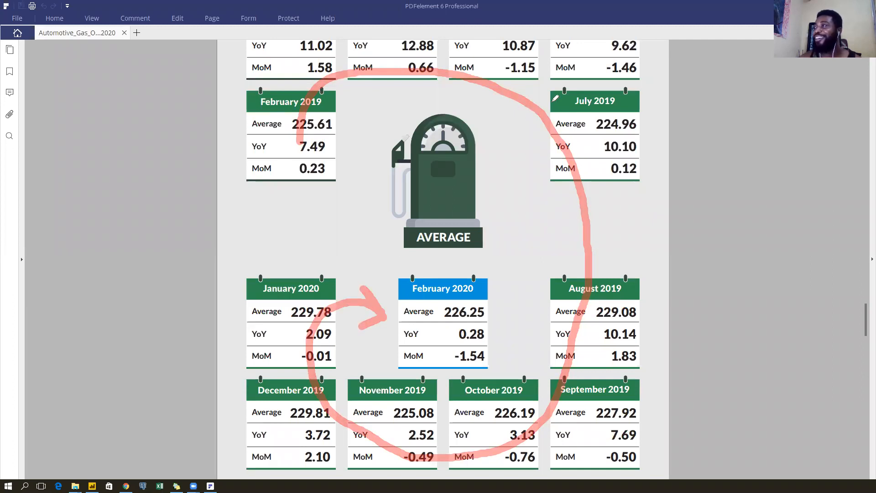
{"action": "left_click", "coordinate": [551, 69]}
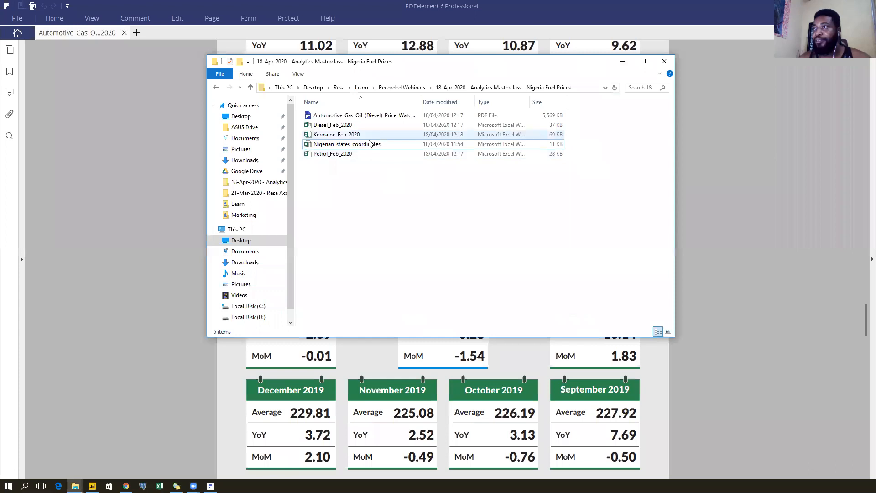
Select the Nigerian_states_coordinates workbook and minimize the folder window to show the diesel PDF.
{"action": "left_click", "coordinate": [370, 145]}
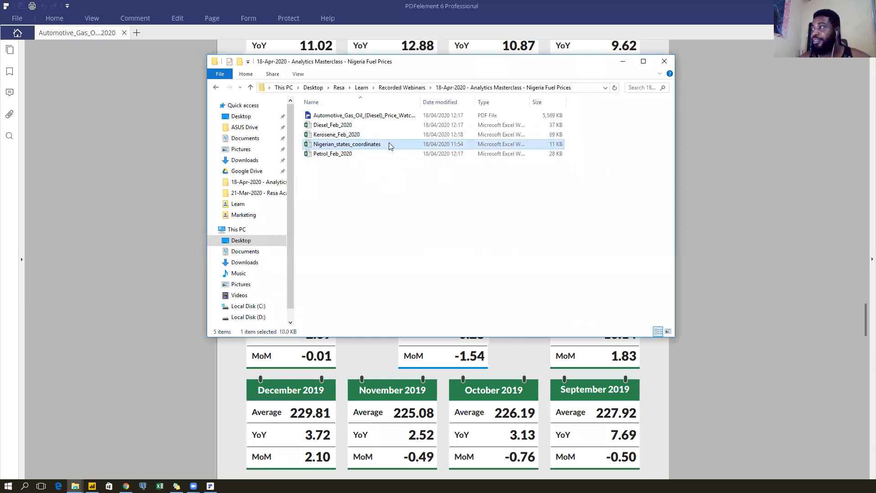
{"action": "left_click", "coordinate": [623, 62]}
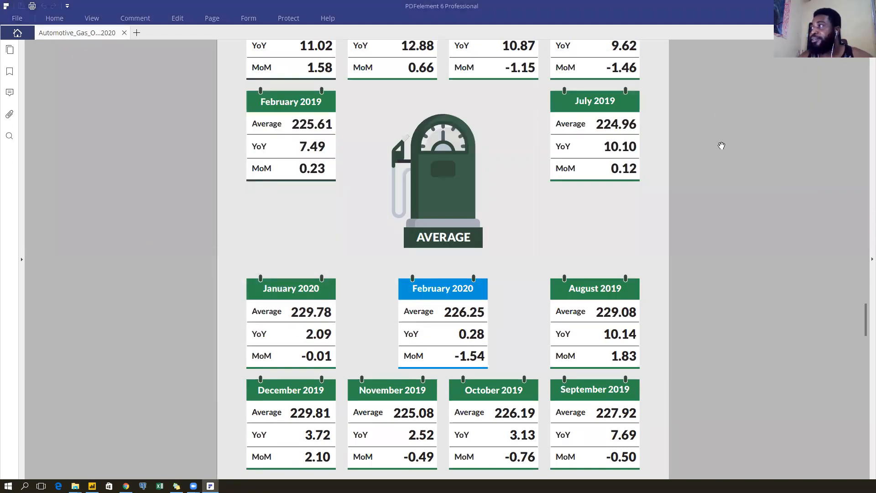
{"action": "scroll", "coordinate": [445, 189], "scroll_direction": "down", "scroll_amount": 5}
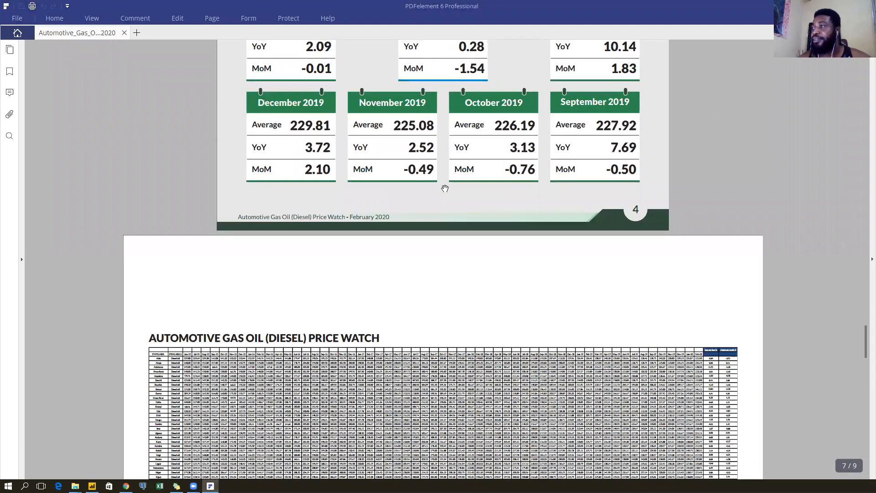
Review the diesel price table, selecting the Oct-15 Abuja–Akwa Ibom values and Jun-15 heading.
{"action": "scroll", "coordinate": [445, 189], "scroll_direction": "down", "scroll_amount": 4}
{"action": "scroll", "coordinate": [444, 187], "scroll_direction": "up", "scroll_amount": 1}
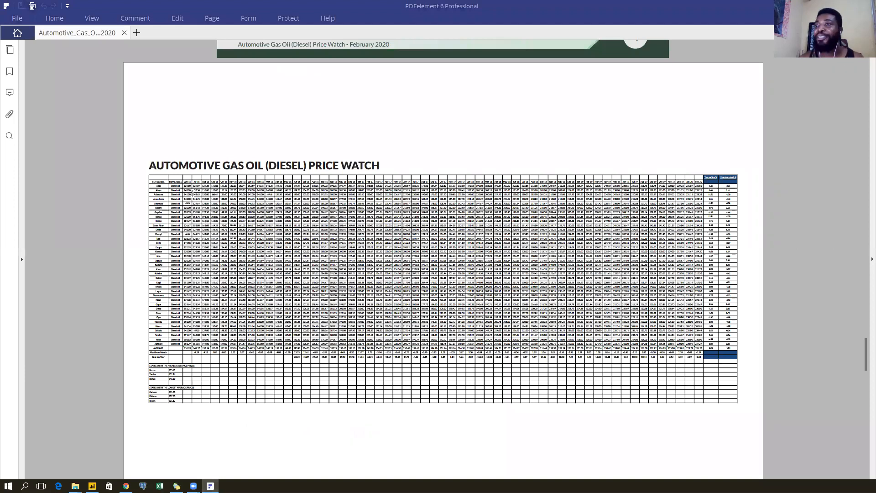
{"action": "scroll", "coordinate": [195, 190], "scroll_direction": "up", "scroll_amount": 1}
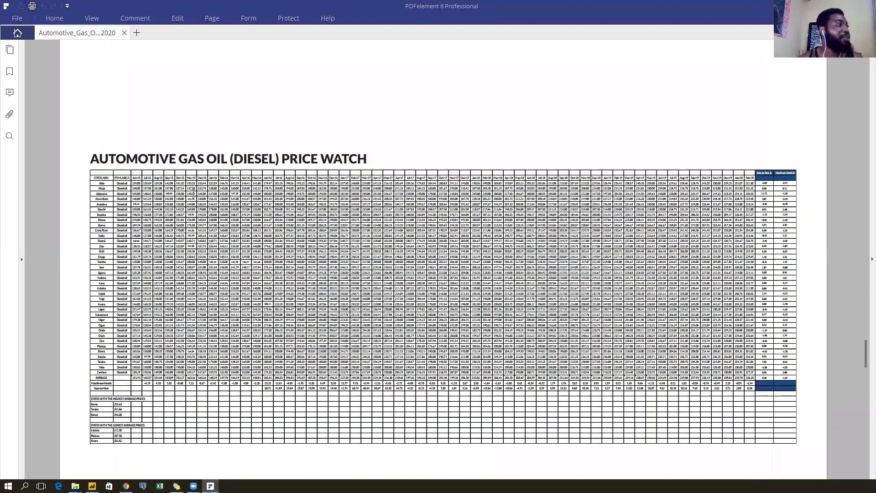
{"action": "scroll", "coordinate": [194, 193], "scroll_direction": "down", "scroll_amount": 1}
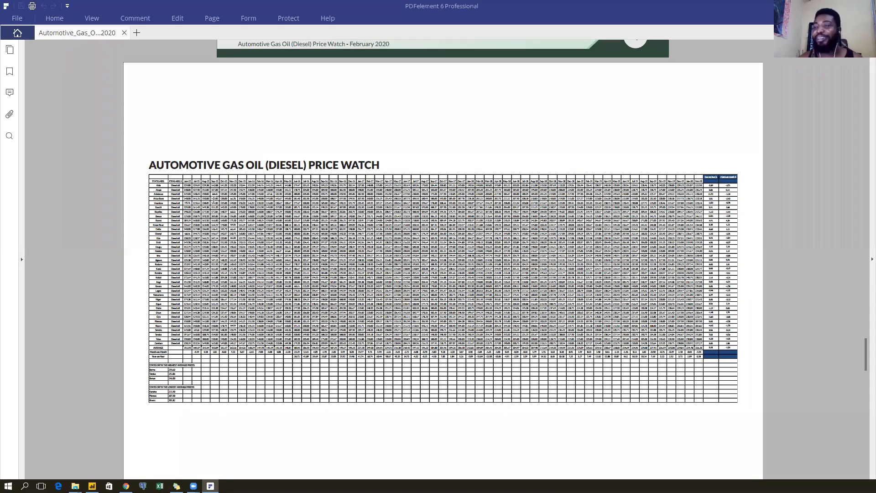
{"action": "scroll", "coordinate": [175, 207], "scroll_direction": "up", "scroll_amount": 5}
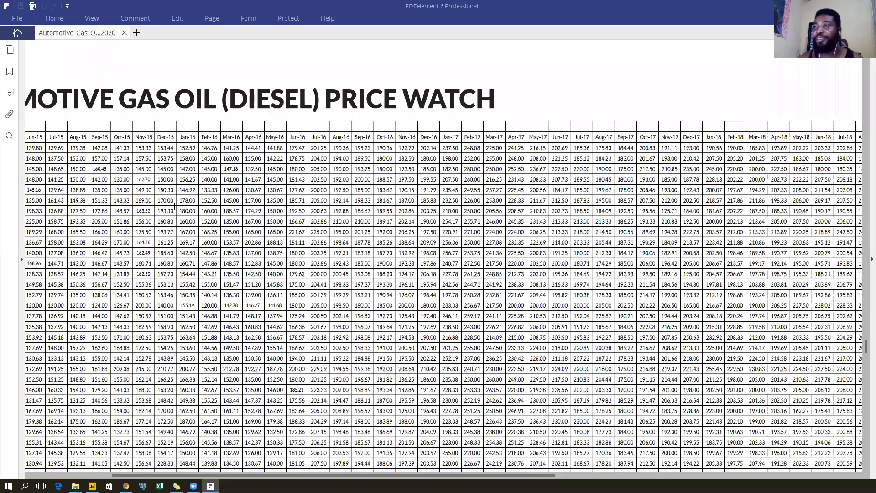
{"action": "scroll", "coordinate": [175, 206], "scroll_direction": "down", "scroll_amount": 2}
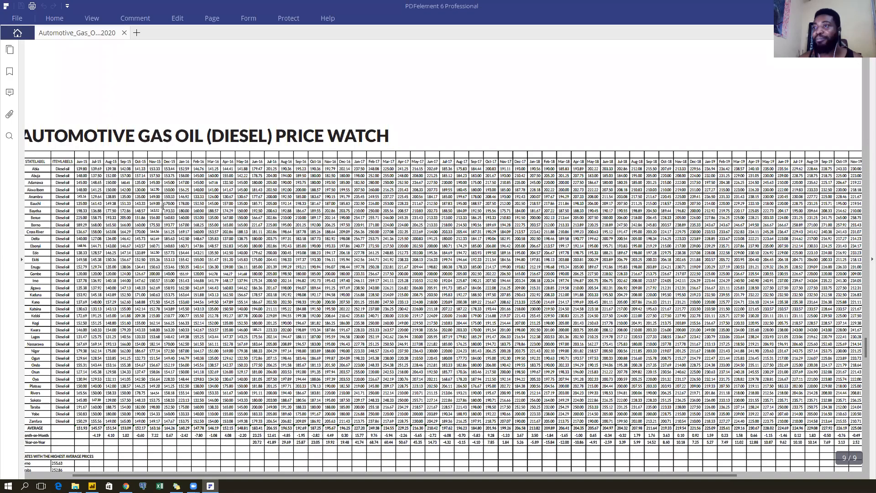
{"action": "scroll", "coordinate": [163, 206], "scroll_direction": "up", "scroll_amount": 2}
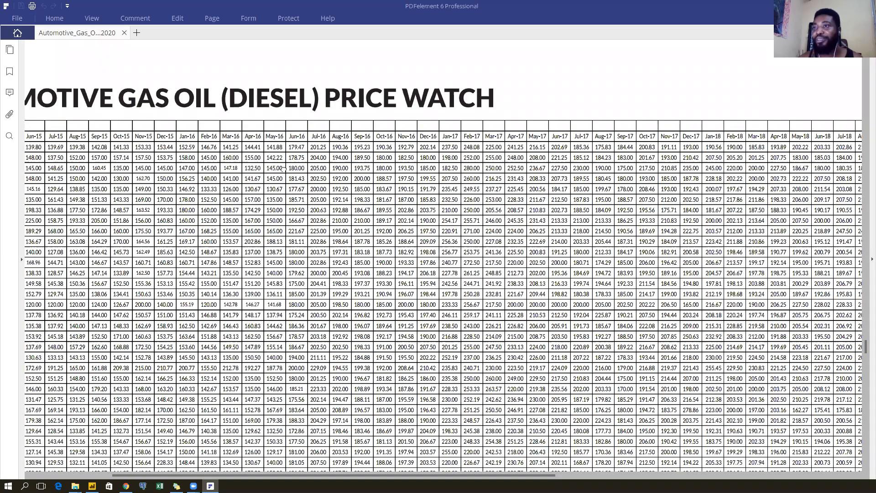
{"action": "scroll", "coordinate": [283, 169], "scroll_direction": "down", "scroll_amount": 2}
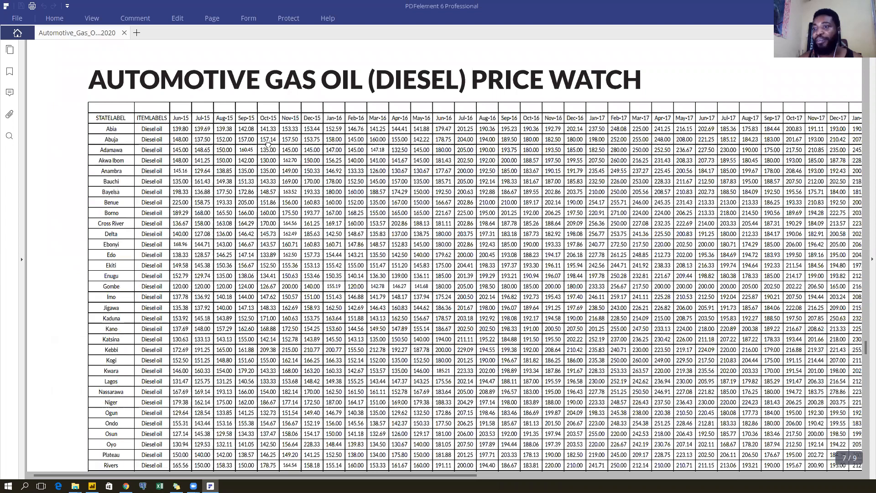
{"action": "scroll", "coordinate": [266, 145], "scroll_direction": "down", "scroll_amount": 1}
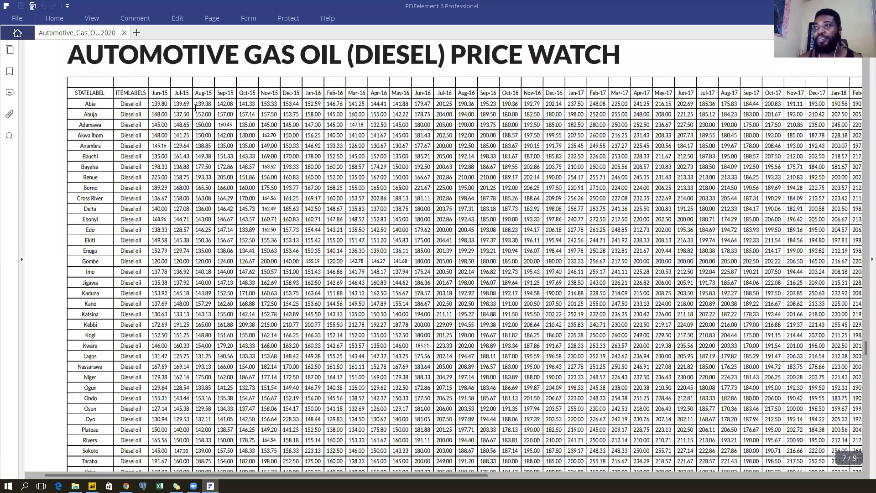
{"action": "left_click_drag", "start_coordinate": [264, 137], "coordinate": [238, 115]}
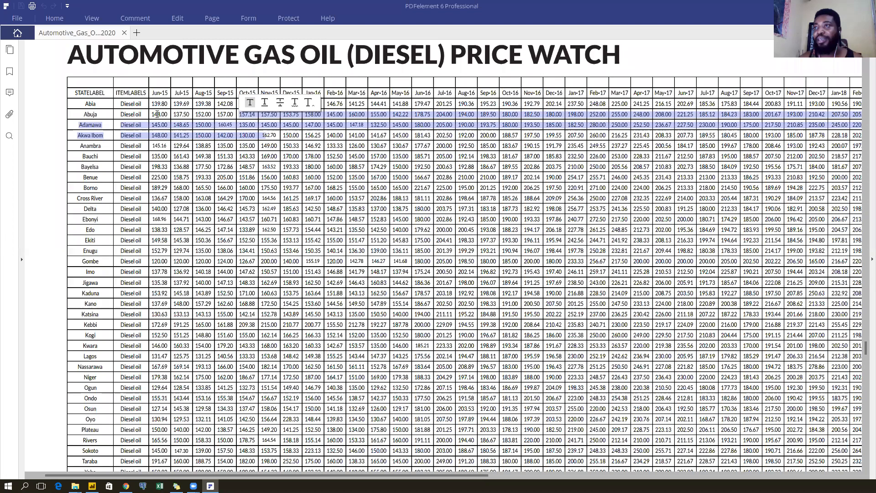
{"action": "double_click", "coordinate": [171, 92]}
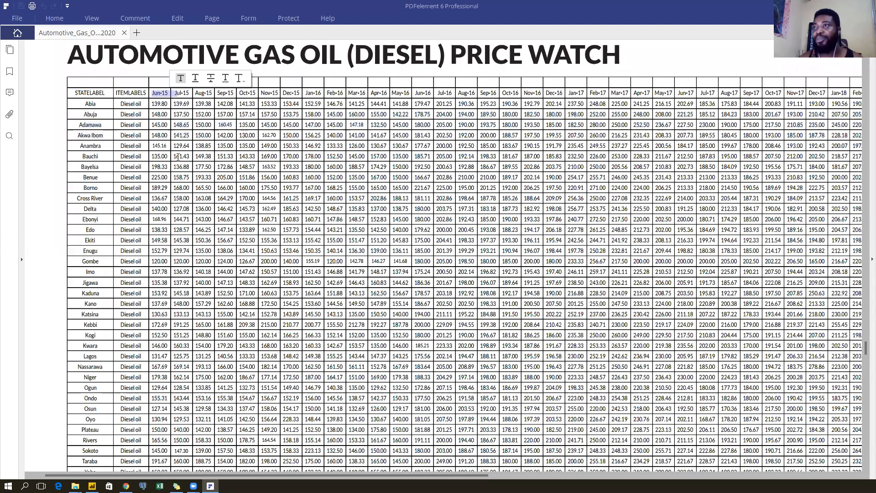
{"action": "left_click", "coordinate": [317, 71]}
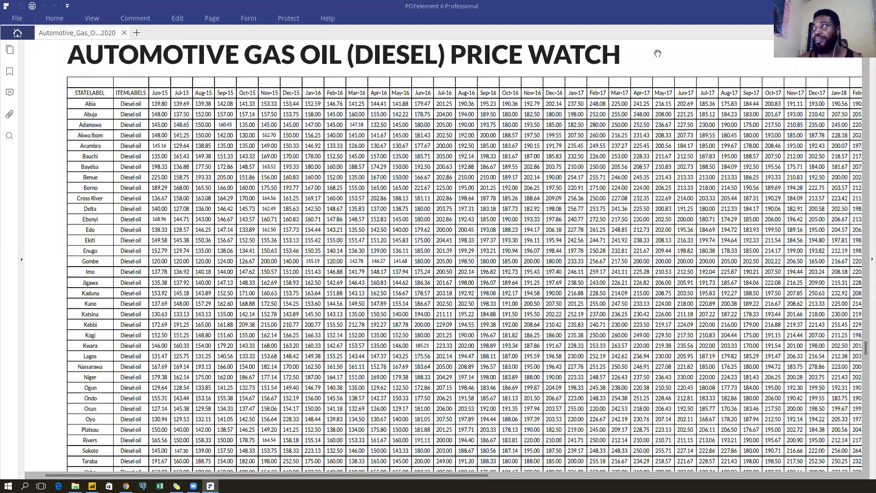
Pan across to the Feb-20 and percentage columns, then scroll down to the Methodology page.
{"action": "left_click_drag", "start_coordinate": [579, 68], "coordinate": [563, 75]}
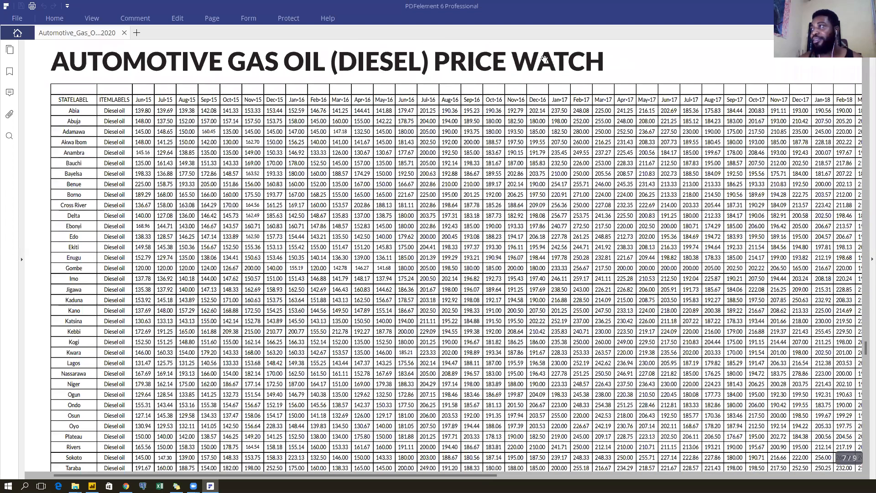
{"action": "left_click_drag", "start_coordinate": [738, 48], "coordinate": [465, 64]}
{"action": "left_click_drag", "start_coordinate": [222, 64], "coordinate": [219, 62]}
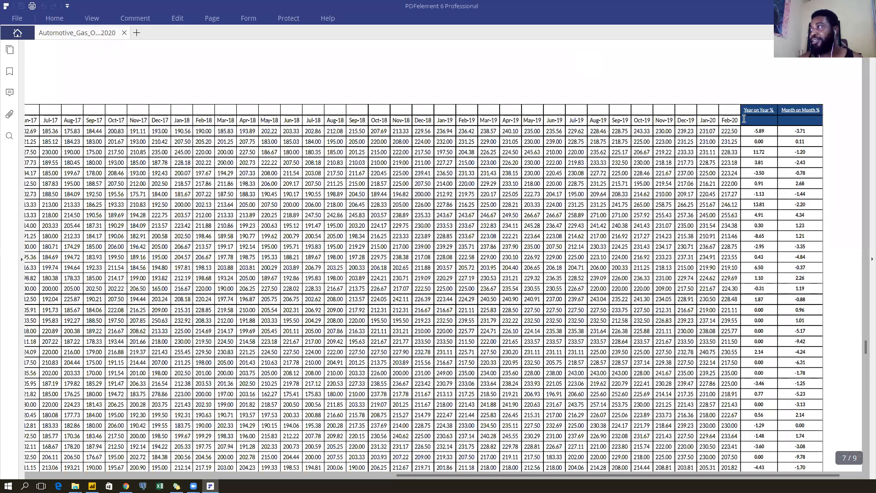
{"action": "scroll", "coordinate": [571, 89], "scroll_direction": "down", "scroll_amount": 5}
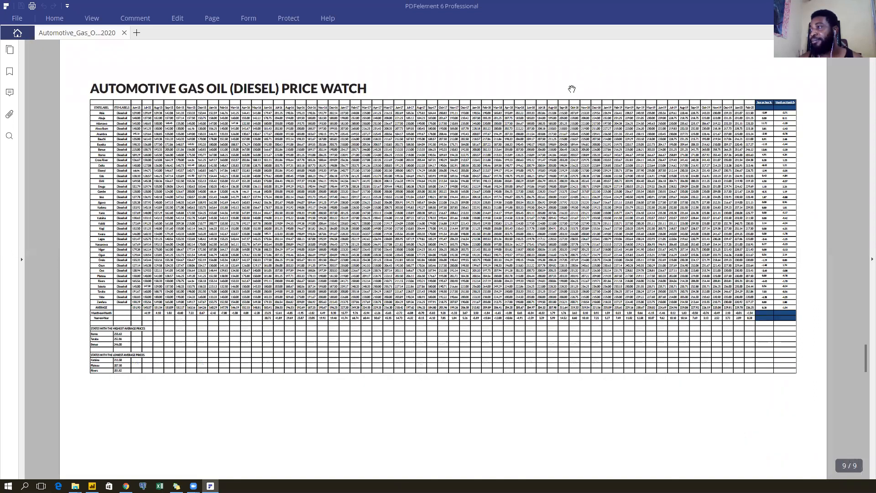
{"action": "scroll", "coordinate": [490, 191], "scroll_direction": "down", "scroll_amount": 1}
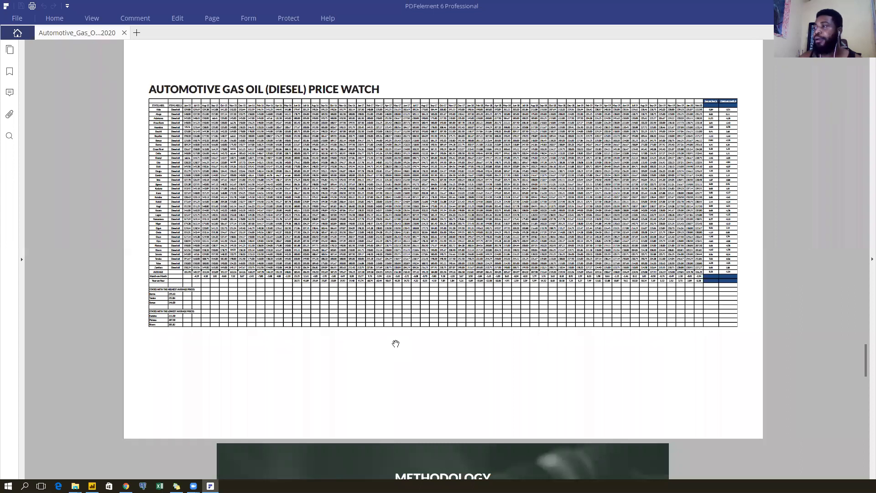
{"action": "scroll", "coordinate": [396, 343], "scroll_direction": "down", "scroll_amount": 10}
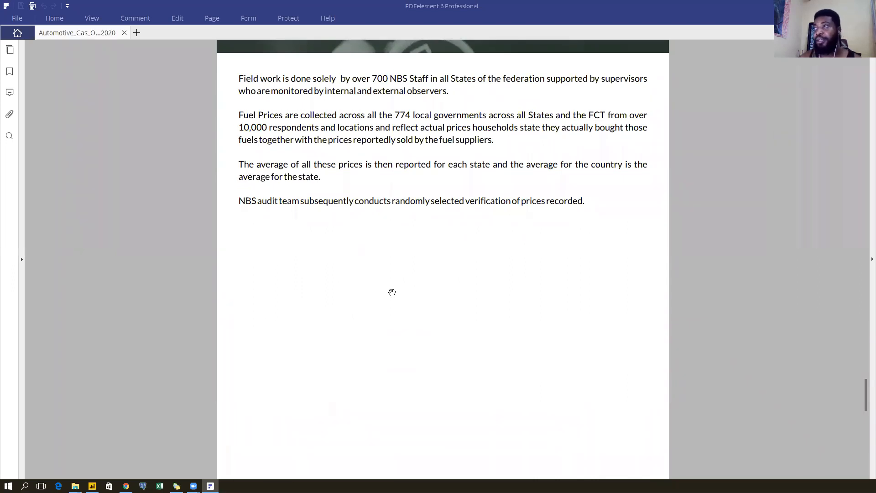
Highlight the Methodology figures: 700 staff, 774 local governments, FCT and the price-averaging paragraph.
{"action": "scroll", "coordinate": [407, 137], "scroll_direction": "up", "scroll_amount": 2}
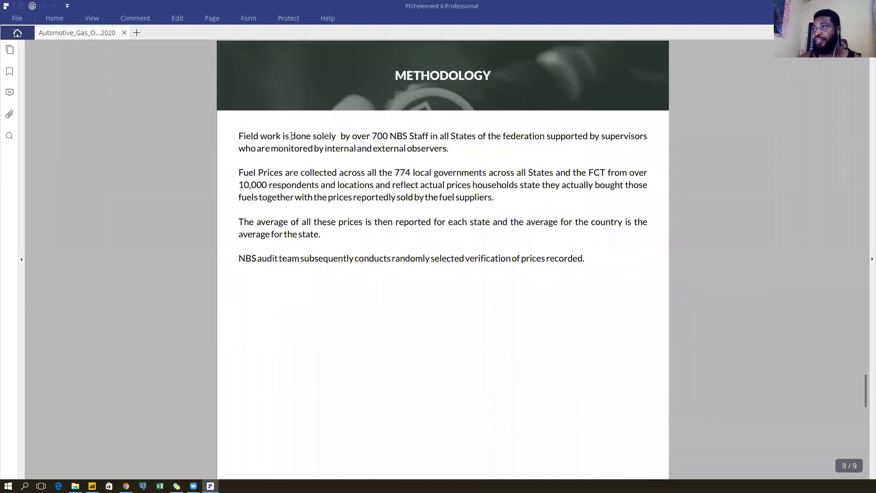
{"action": "double_click", "coordinate": [381, 135]}
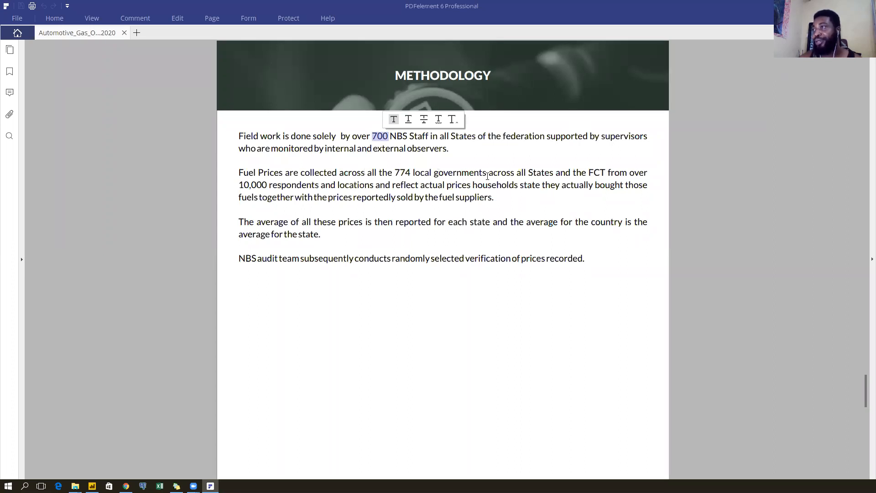
{"action": "left_click_drag", "start_coordinate": [396, 172], "coordinate": [487, 173]}
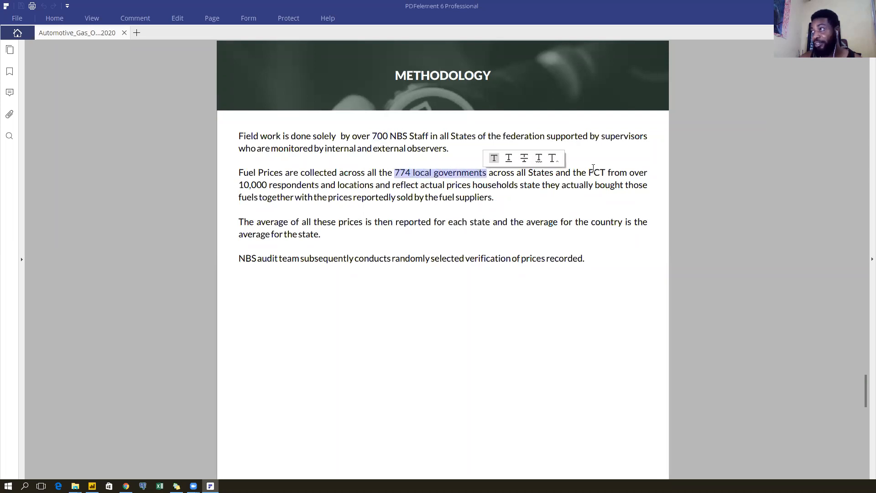
{"action": "left_click_drag", "start_coordinate": [588, 173], "coordinate": [612, 173]}
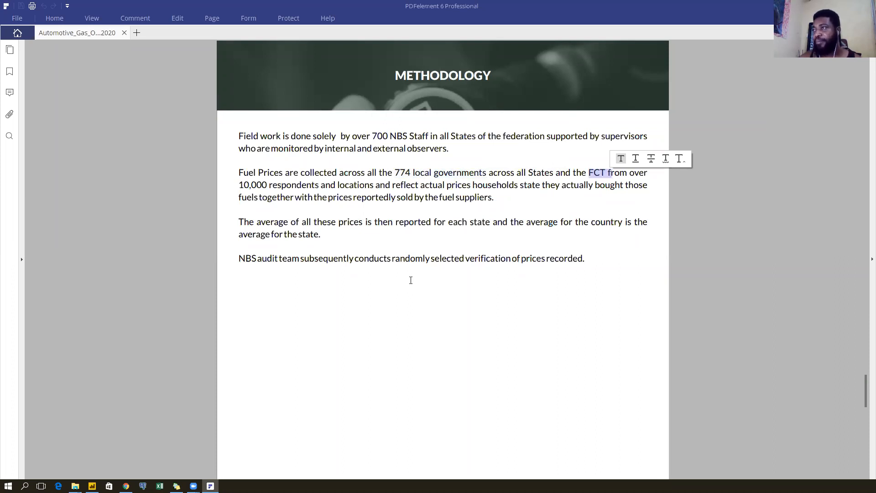
{"action": "left_click_drag", "start_coordinate": [372, 135], "coordinate": [386, 133]}
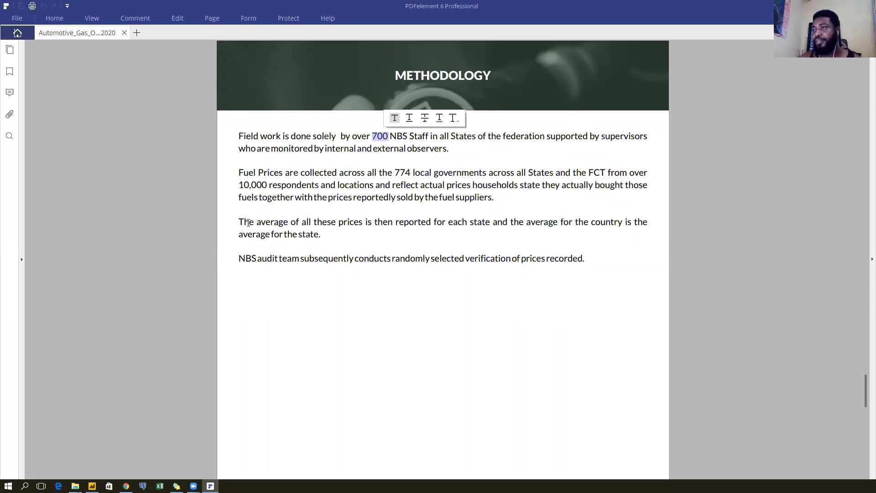
{"action": "left_click_drag", "start_coordinate": [238, 221], "coordinate": [324, 235]}
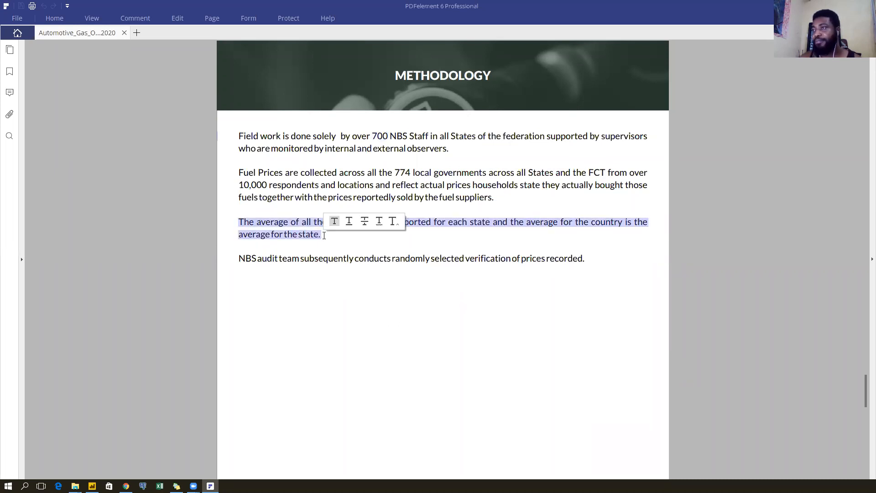
{"action": "left_click", "coordinate": [451, 312]}
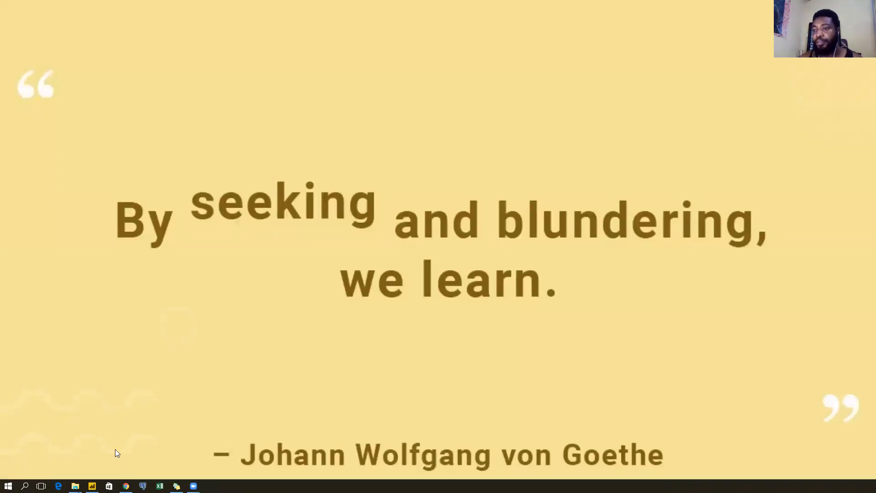
Select the Diesel, Kerosene and Petrol Feb 2020 workbooks in the 18-Apr-2020 folder.
{"action": "mouse_move", "coordinate": [75, 486]}
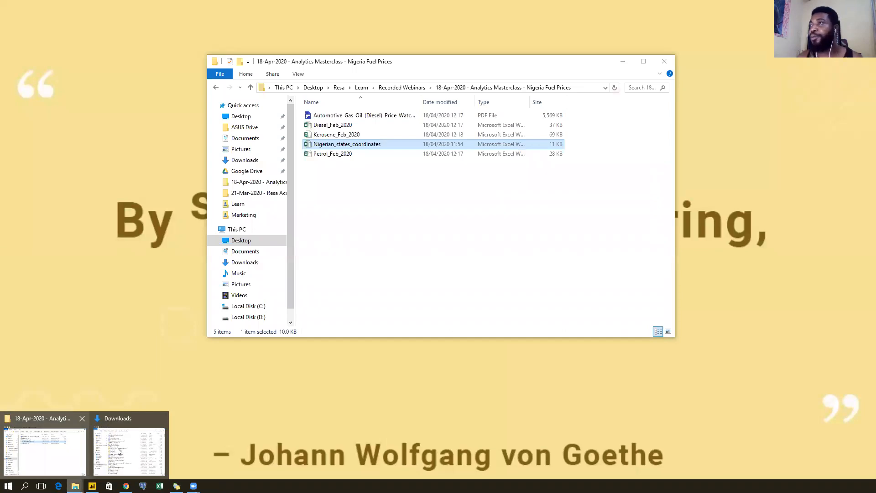
{"action": "left_click", "coordinate": [386, 126]}
{"action": "left_click", "coordinate": [382, 134]}
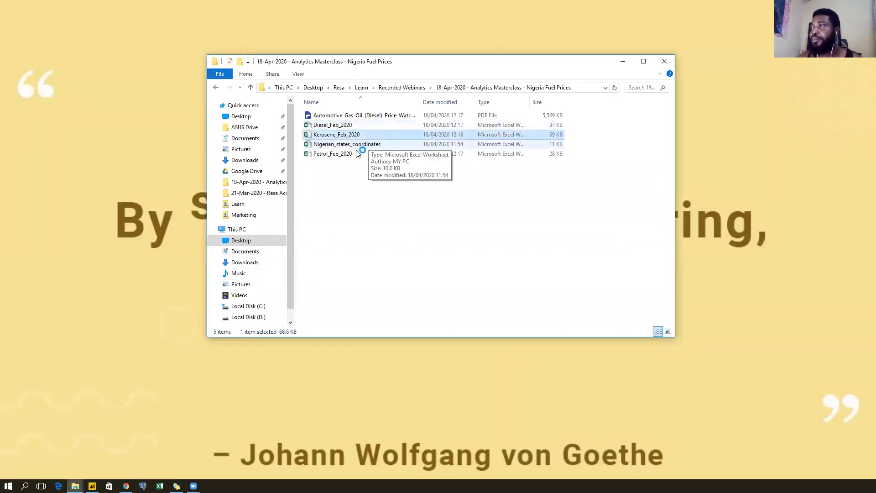
{"action": "left_click", "coordinate": [368, 155]}
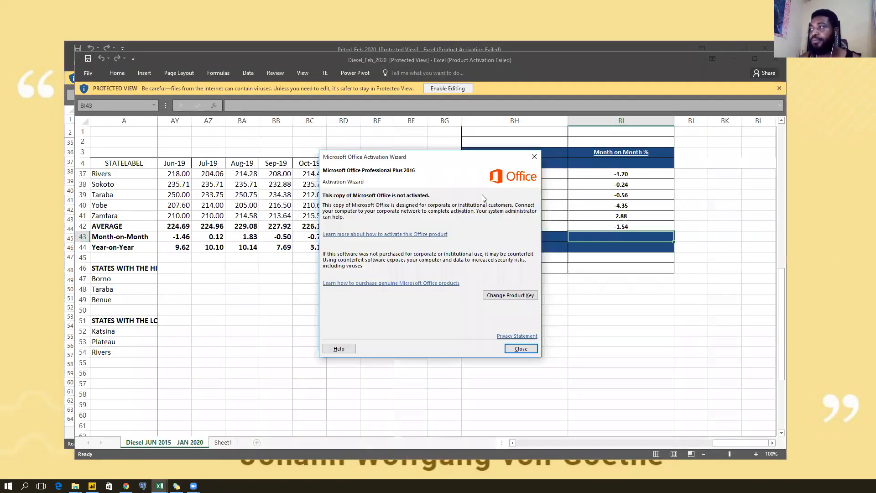
Dismiss the activation notice and check Kerosene prices, ending on the Gallon of Kerosene sheet.
{"action": "left_click", "coordinate": [533, 157]}
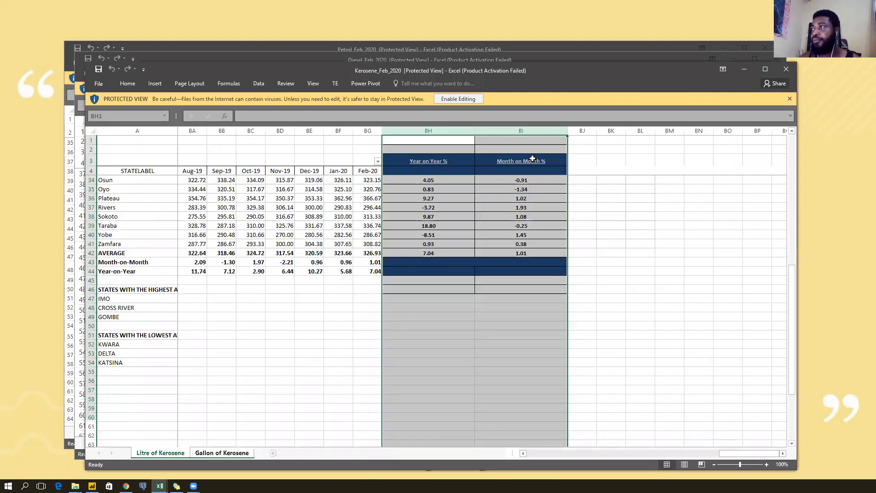
{"action": "left_click", "coordinate": [329, 244]}
{"action": "left_click", "coordinate": [316, 190]}
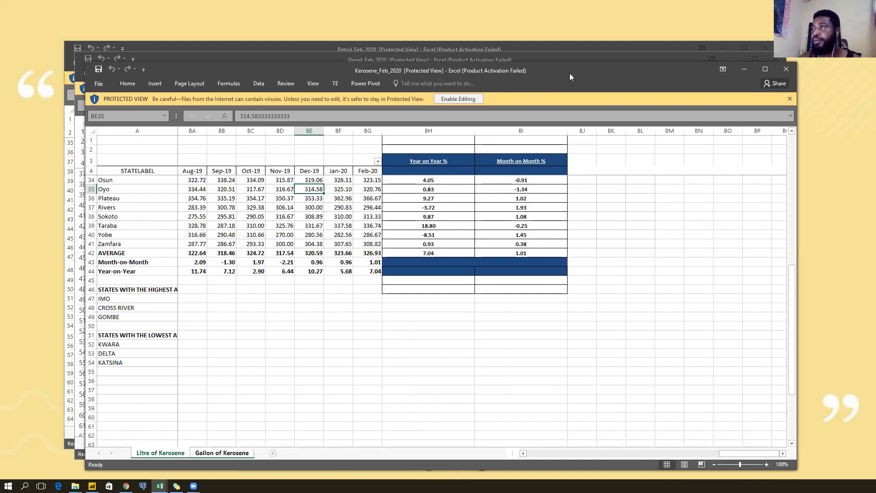
{"action": "left_click", "coordinate": [220, 454]}
{"action": "left_click", "coordinate": [160, 453]}
{"action": "left_click", "coordinate": [221, 452]}
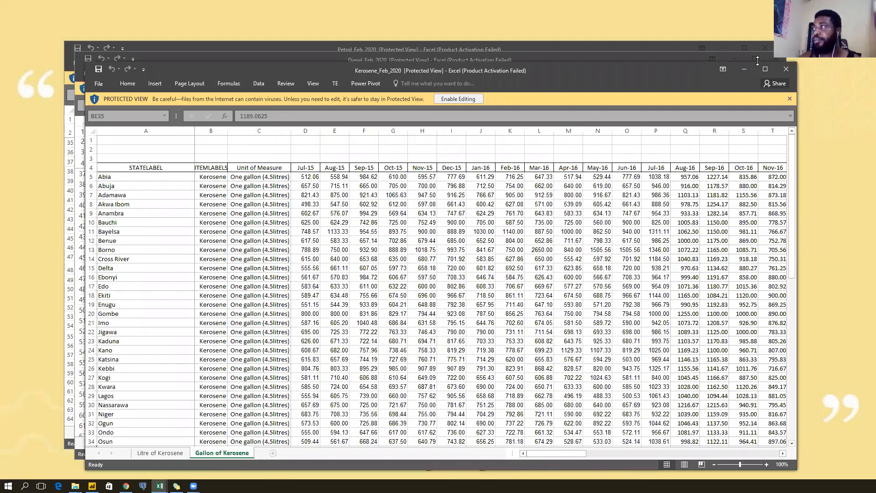
Maximize the Kerosene_Feb_2020 window, then the Diesel_Feb_2020 window.
{"action": "left_click", "coordinate": [744, 47]}
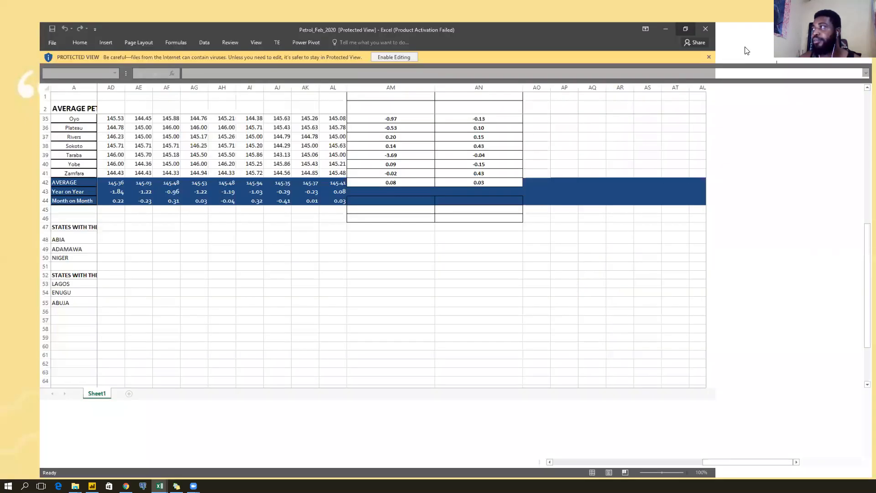
{"action": "key", "text": "alt+Tab"}
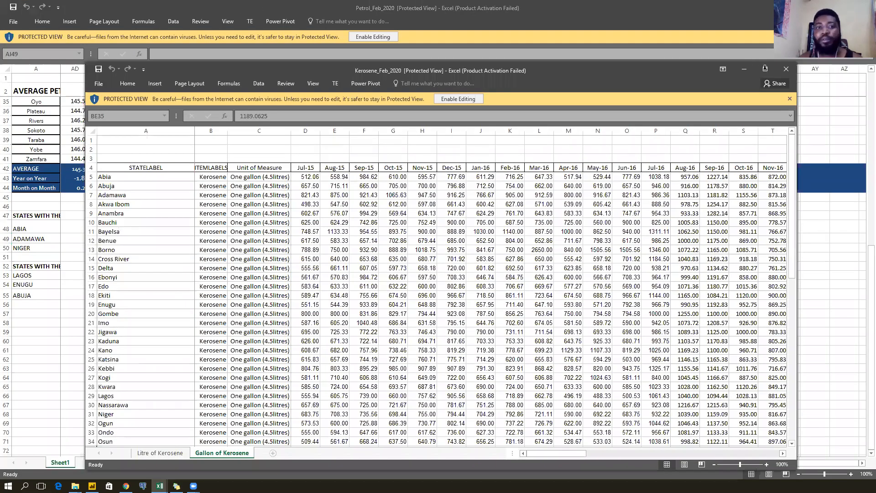
{"action": "left_click", "coordinate": [764, 69]}
{"action": "key", "text": "alt+Tab"}
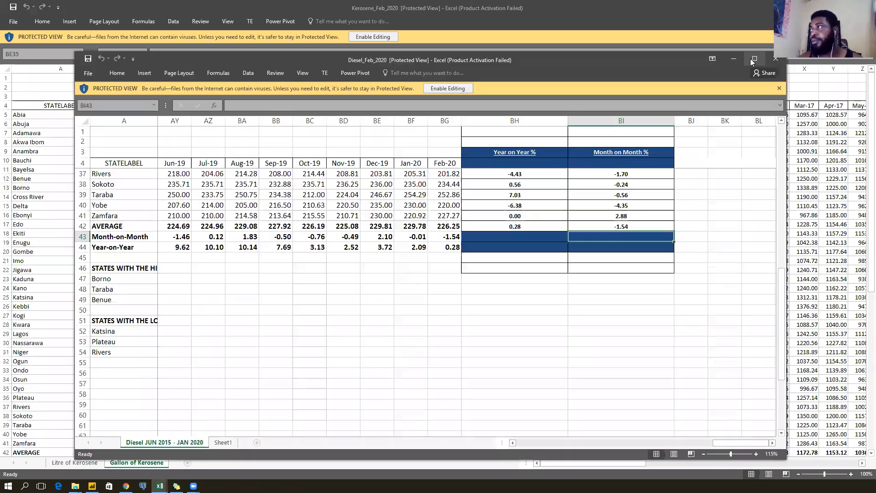
{"action": "left_click", "coordinate": [750, 54]}
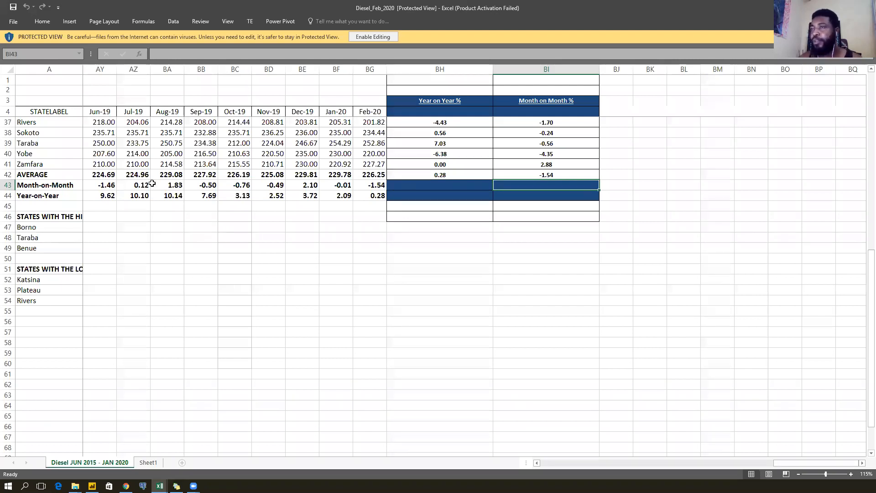
Enable editing on Diesel_Feb_2020 and view its File Info page with size and dates.
{"action": "scroll", "coordinate": [160, 134], "scroll_direction": "up", "scroll_amount": 10}
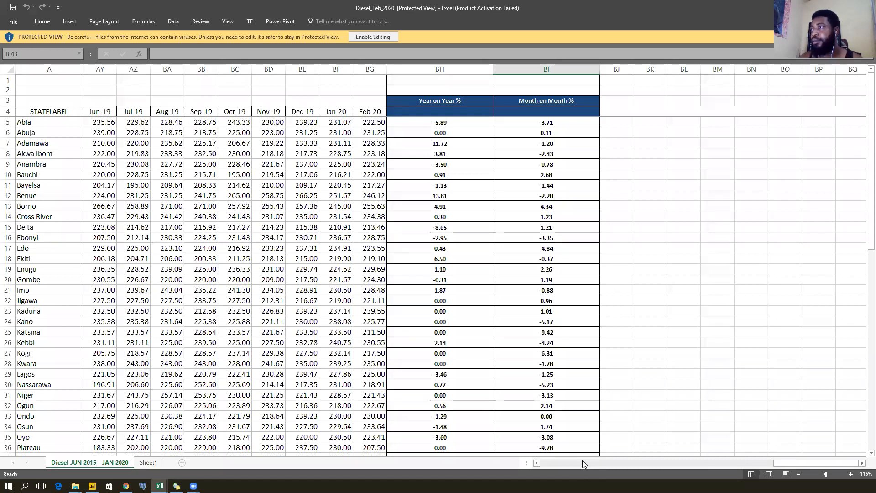
{"action": "left_click", "coordinate": [373, 37]}
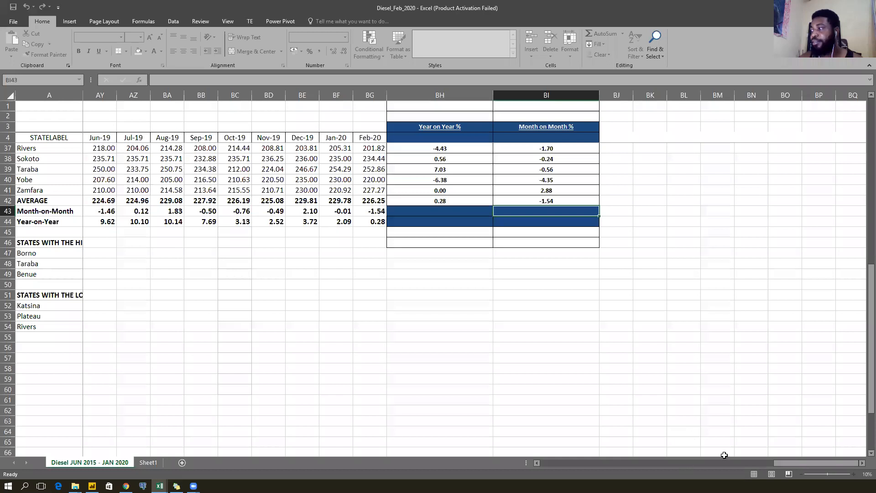
{"action": "left_click_drag", "start_coordinate": [806, 463], "coordinate": [485, 468]}
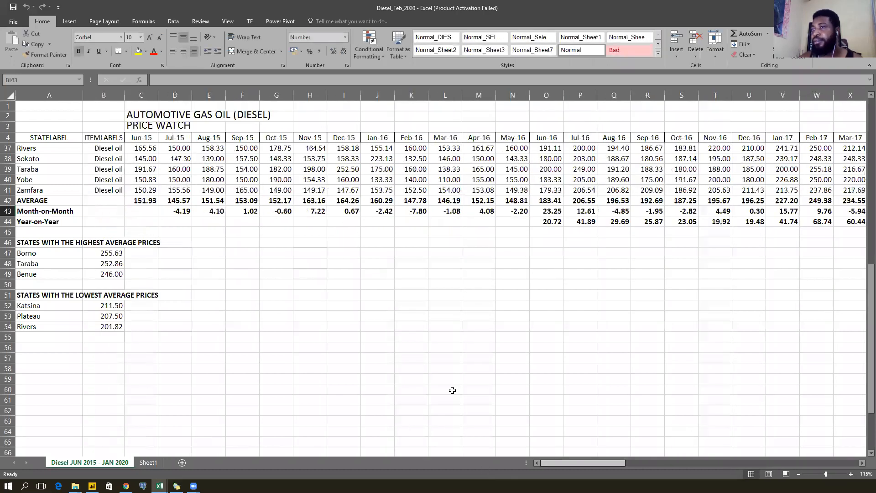
{"action": "scroll", "coordinate": [354, 244], "scroll_direction": "up", "scroll_amount": 11}
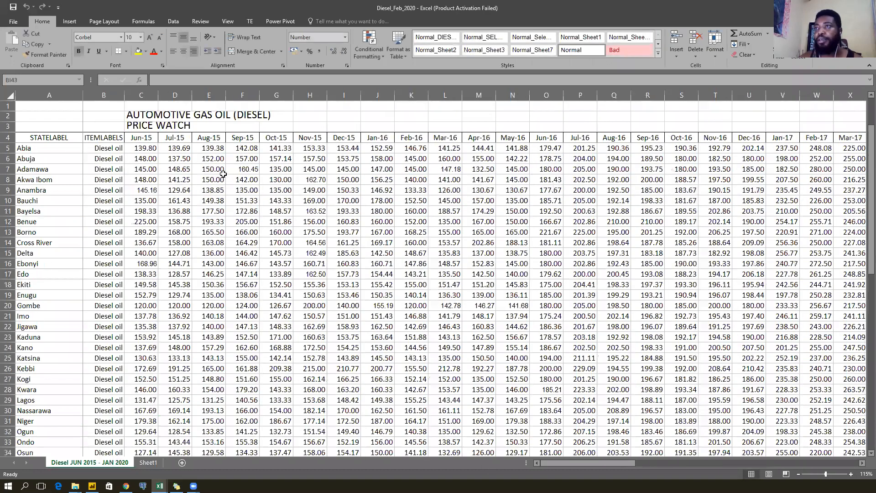
{"action": "scroll", "coordinate": [79, 175], "scroll_direction": "down", "scroll_amount": 7}
{"action": "scroll", "coordinate": [80, 174], "scroll_direction": "up", "scroll_amount": 7}
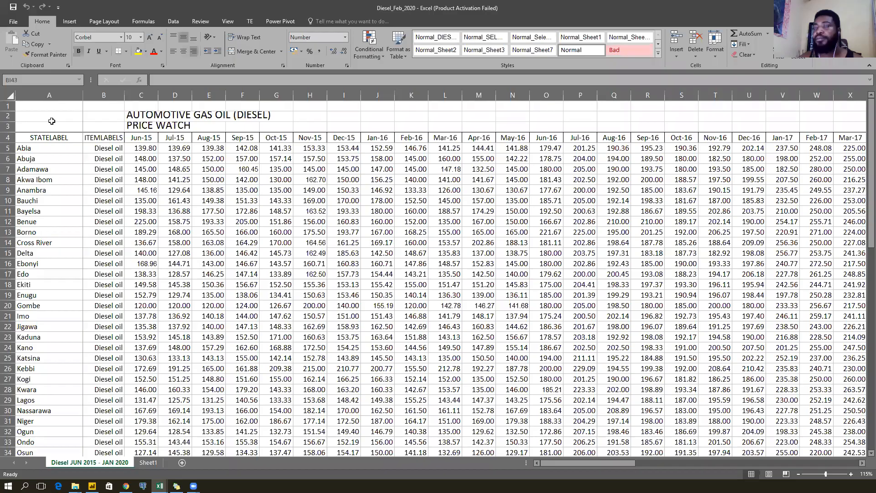
{"action": "left_click", "coordinate": [13, 21]}
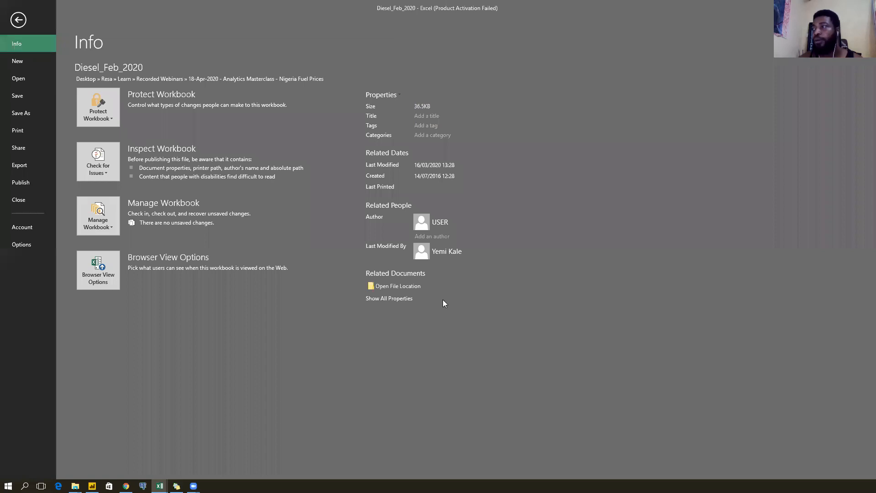
Clear and close the add-in diagnostic window, then go back to the Diesel worksheet.
{"action": "mouse_move", "coordinate": [459, 261]}
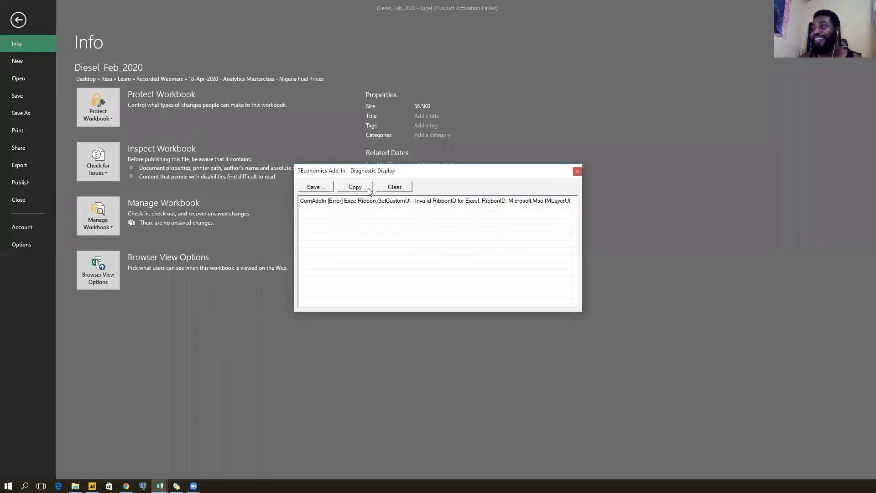
{"action": "left_click", "coordinate": [393, 188]}
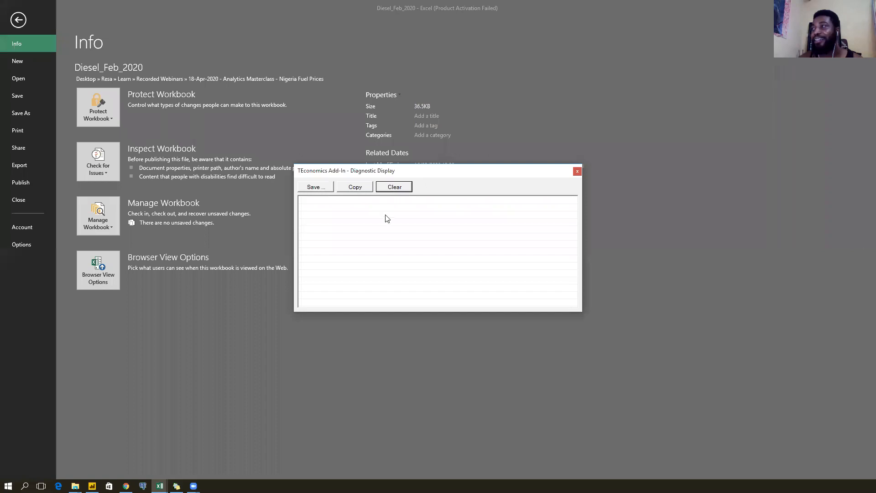
{"action": "left_click", "coordinate": [577, 171]}
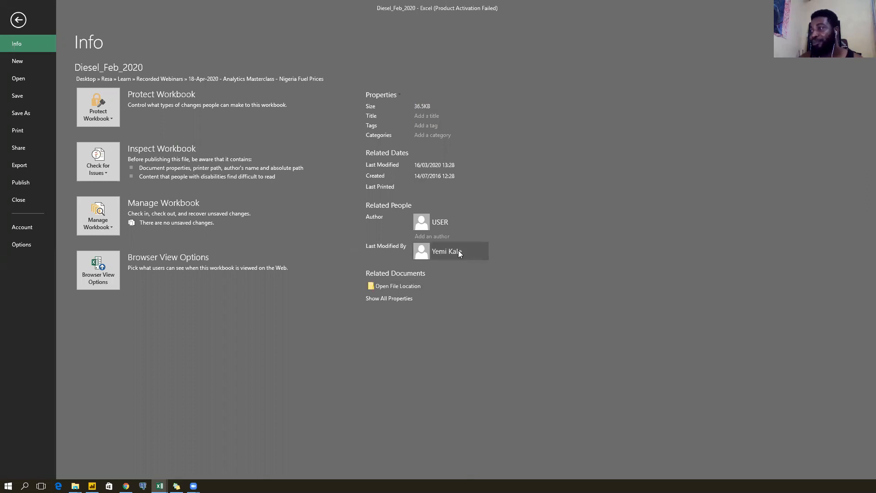
{"action": "mouse_move", "coordinate": [459, 257]}
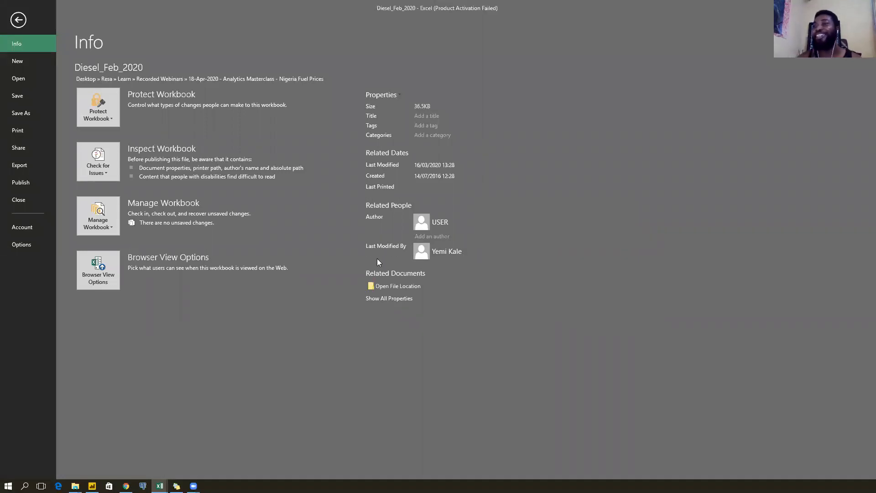
{"action": "left_click", "coordinate": [18, 19]}
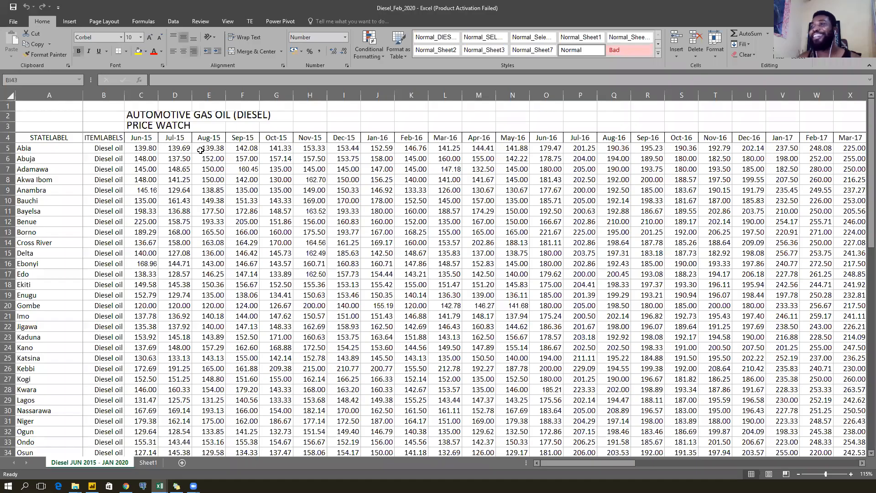
Glance at the empty Sheet1, then return to the Diesel JUN 2015 - JAN 2020 sheet.
{"action": "left_click", "coordinate": [200, 149]}
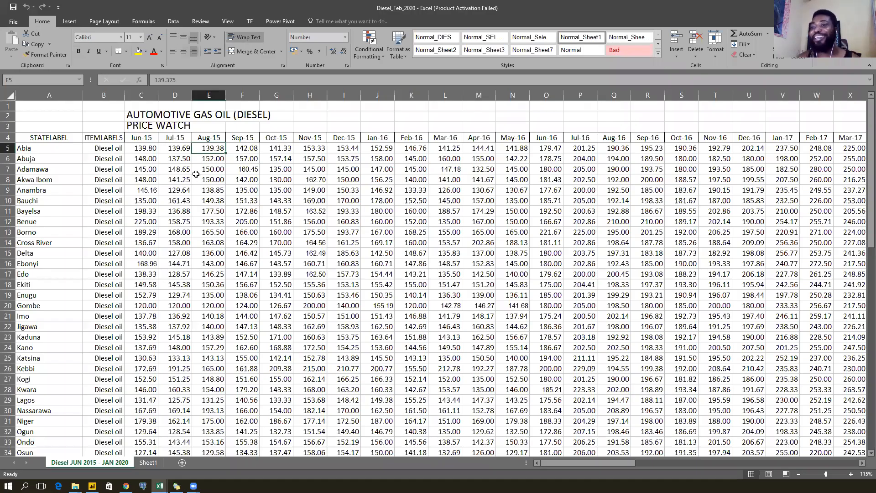
{"action": "left_click", "coordinate": [147, 463]}
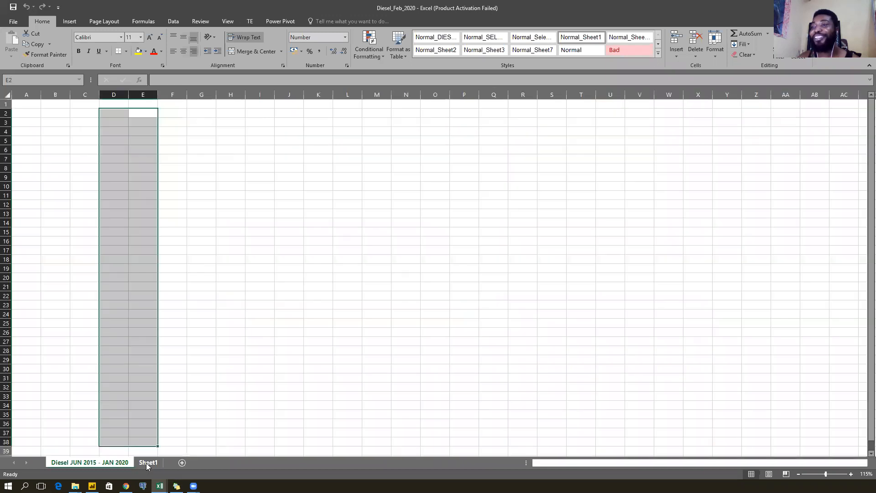
{"action": "left_click", "coordinate": [35, 104]}
{"action": "left_click", "coordinate": [87, 462]}
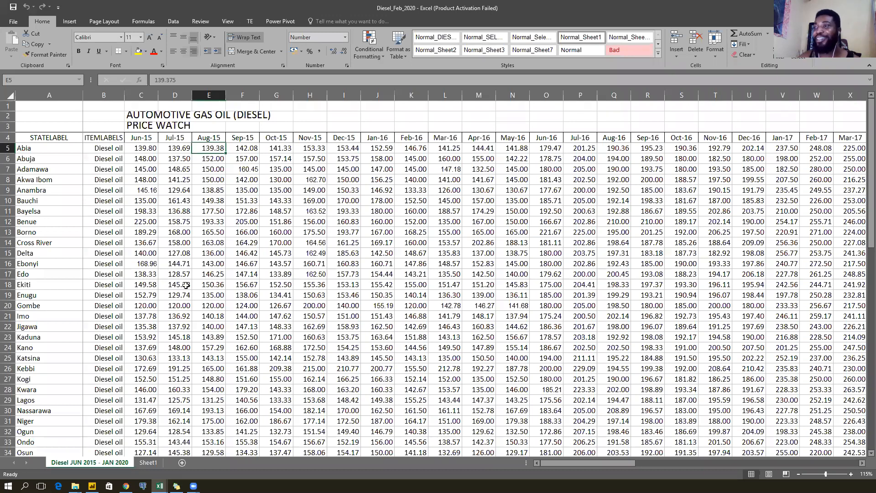
Make title rows 2 and 3 taller and select the PRICE WATCH cells C3:D3.
{"action": "left_click", "coordinate": [9, 117]}
{"action": "mouse_move", "coordinate": [10, 122]}
{"action": "left_mouse_down"}
{"action": "mouse_move", "coordinate": [7, 132]}
{"action": "mouse_move", "coordinate": [8, 123]}
{"action": "left_mouse_up"}
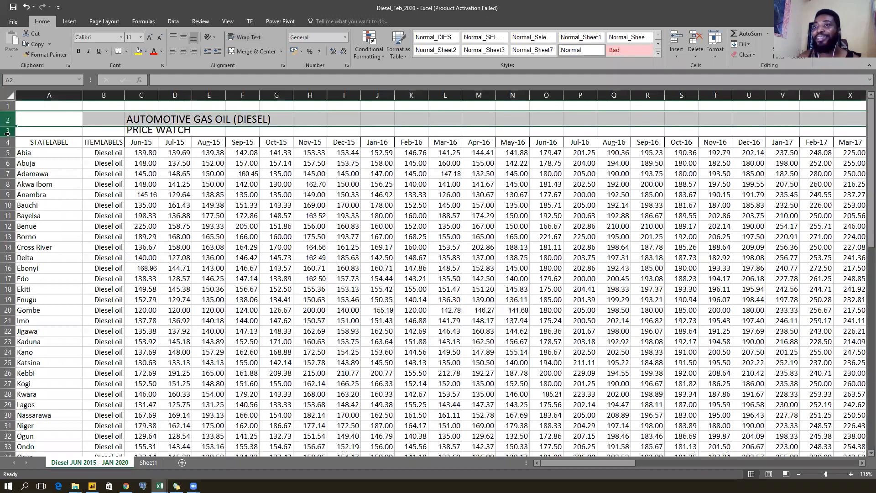
{"action": "left_click_drag", "start_coordinate": [7, 137], "coordinate": [10, 142]}
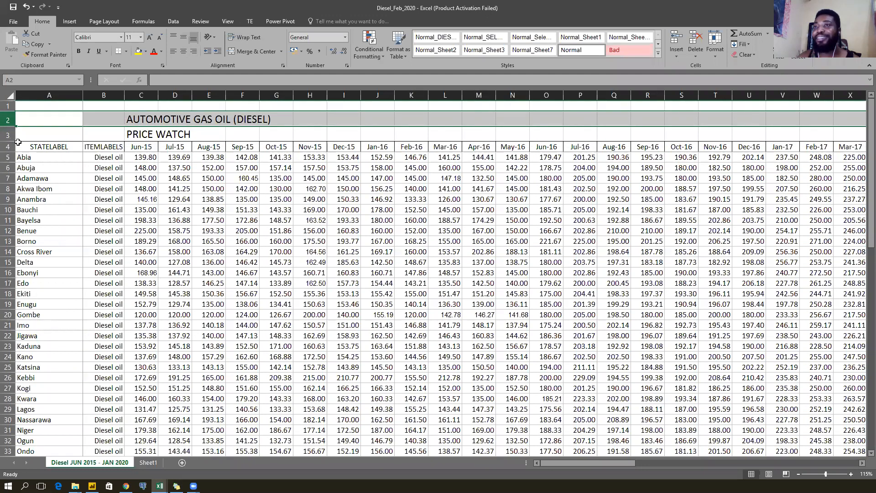
{"action": "key", "text": "Down"}
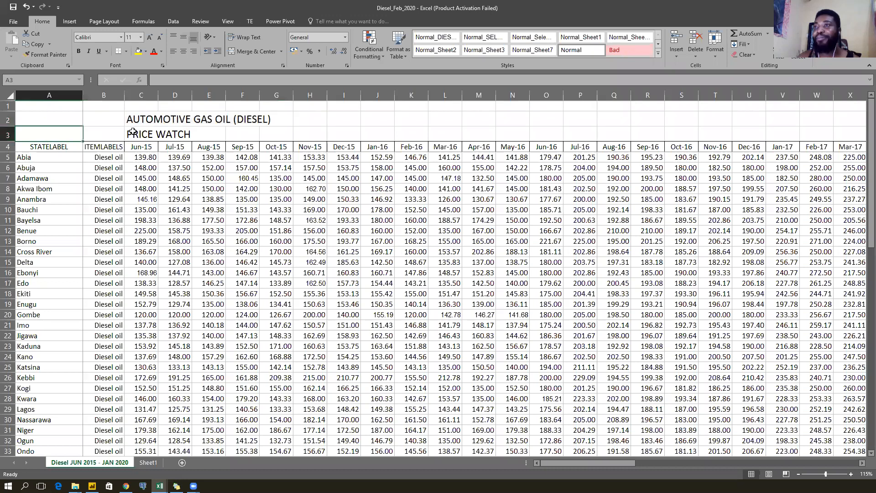
{"action": "left_click_drag", "start_coordinate": [133, 131], "coordinate": [173, 131]}
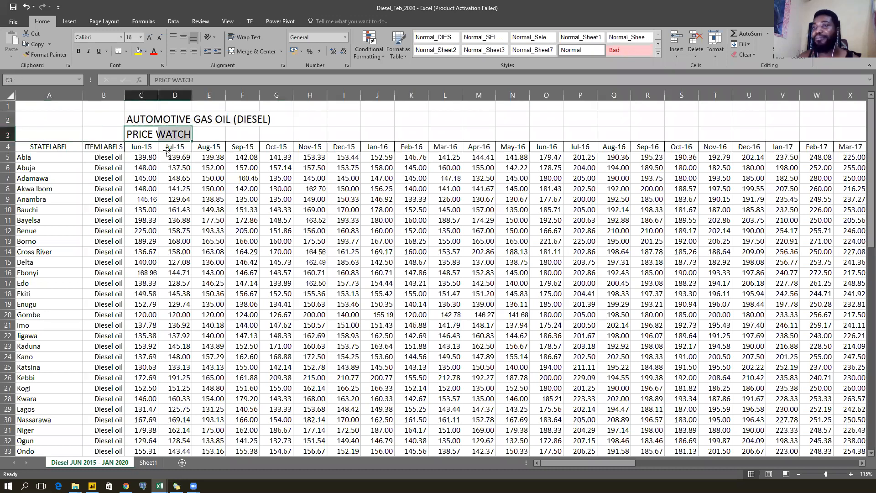
{"action": "left_click", "coordinate": [168, 149]}
{"action": "scroll", "coordinate": [230, 167], "scroll_direction": "down", "scroll_amount": 1}
{"action": "scroll", "coordinate": [229, 168], "scroll_direction": "up", "scroll_amount": 1}
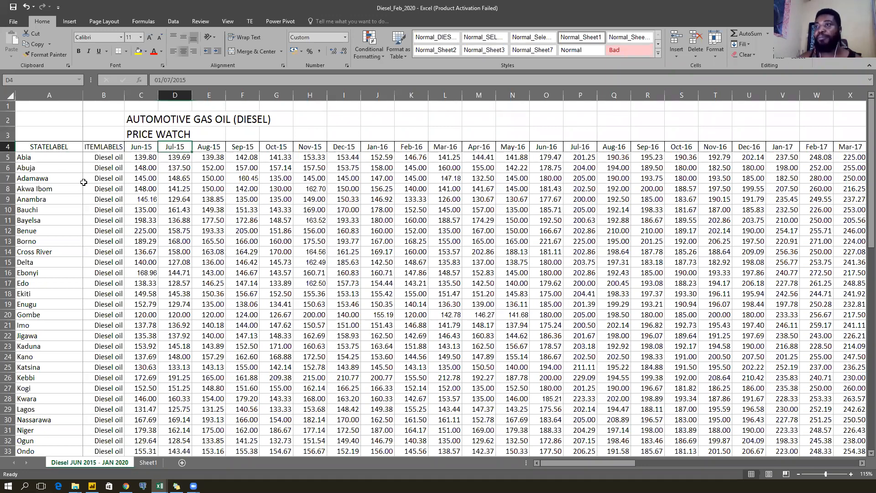
{"action": "scroll", "coordinate": [110, 206], "scroll_direction": "down", "scroll_amount": 1}
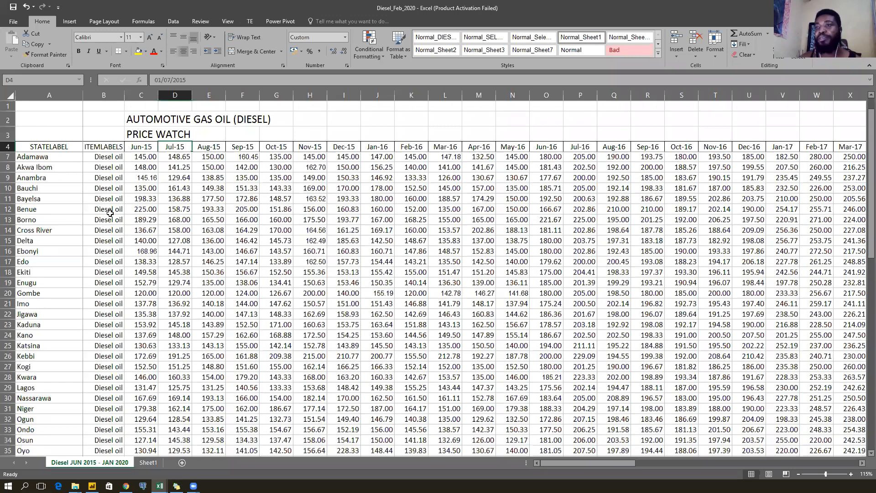
{"action": "scroll", "coordinate": [110, 218], "scroll_direction": "down", "scroll_amount": 4}
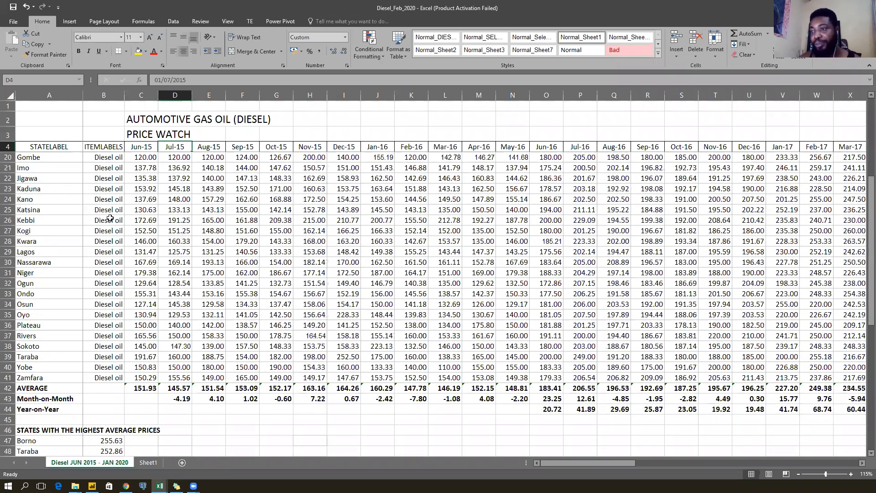
{"action": "scroll", "coordinate": [110, 218], "scroll_direction": "up", "scroll_amount": 5}
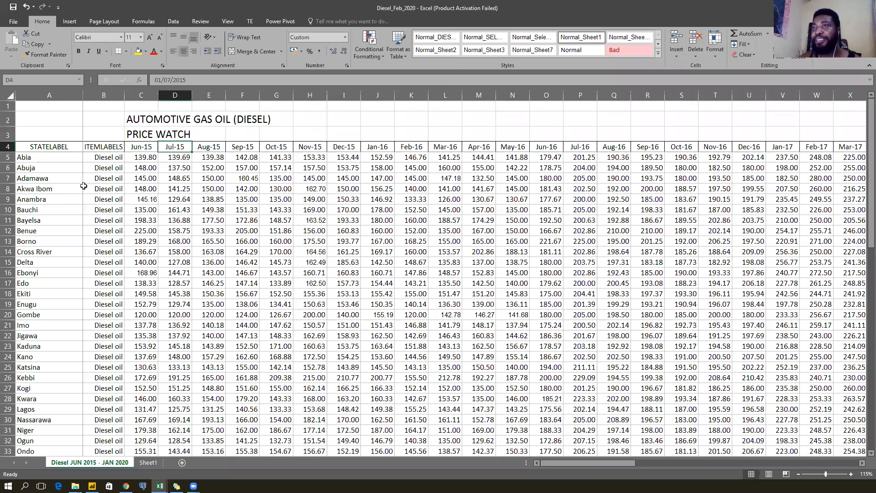
{"action": "left_click", "coordinate": [49, 146]}
{"action": "left_click", "coordinate": [50, 94]}
{"action": "scroll", "coordinate": [58, 234], "scroll_direction": "down", "scroll_amount": 3}
{"action": "scroll", "coordinate": [57, 234], "scroll_direction": "down", "scroll_amount": 3}
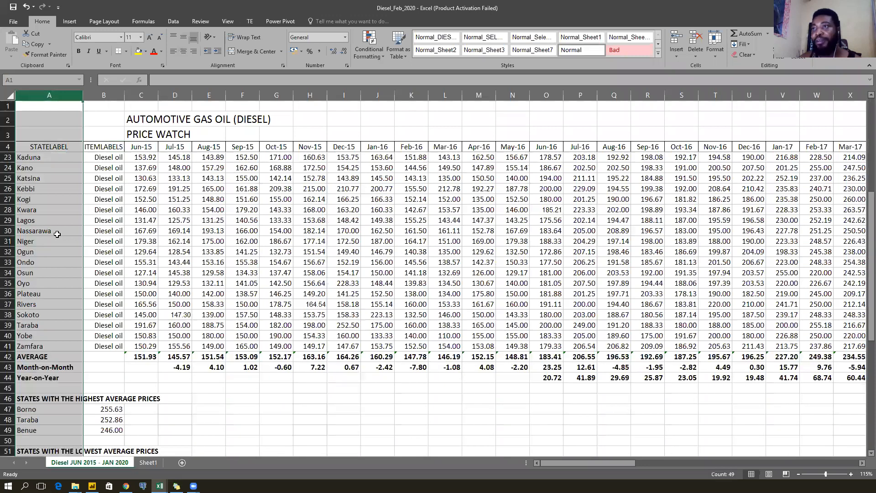
{"action": "scroll", "coordinate": [57, 234], "scroll_direction": "up", "scroll_amount": 6}
{"action": "left_click", "coordinate": [104, 148]}
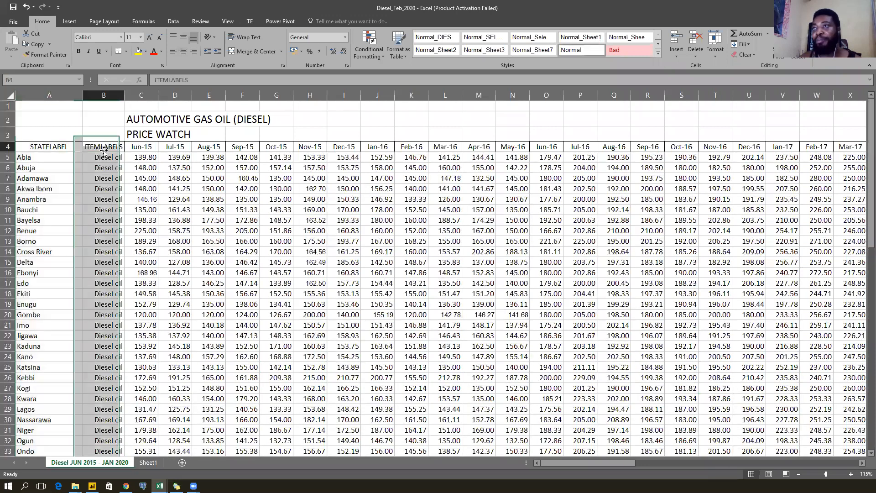
{"action": "left_click", "coordinate": [174, 146]}
{"action": "left_click", "coordinate": [206, 146]}
{"action": "left_click", "coordinate": [239, 146]}
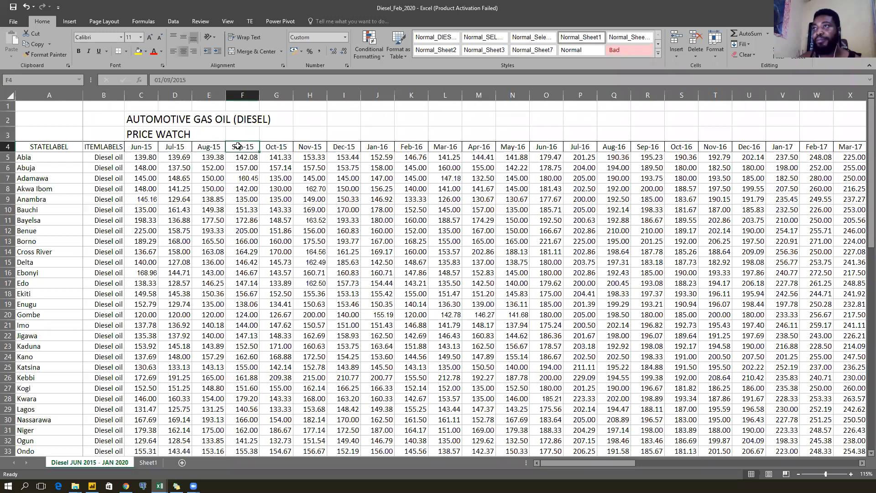
{"action": "left_click", "coordinate": [174, 148]}
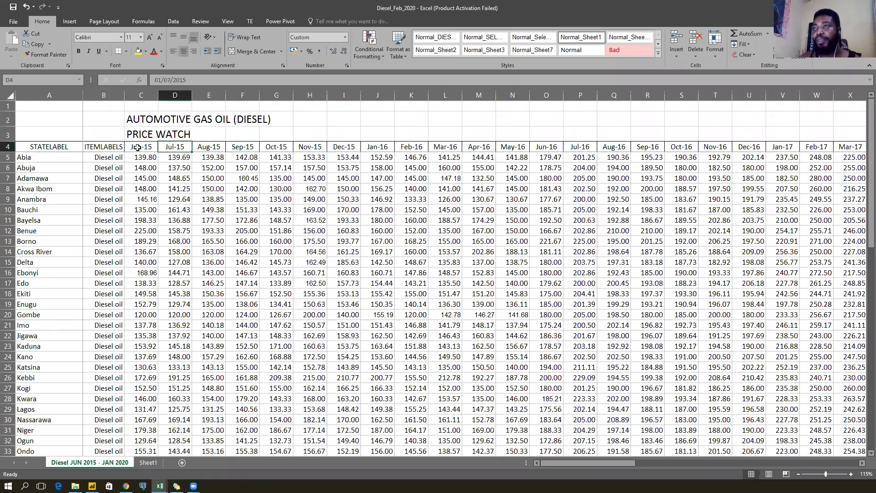
{"action": "left_click", "coordinate": [138, 147]}
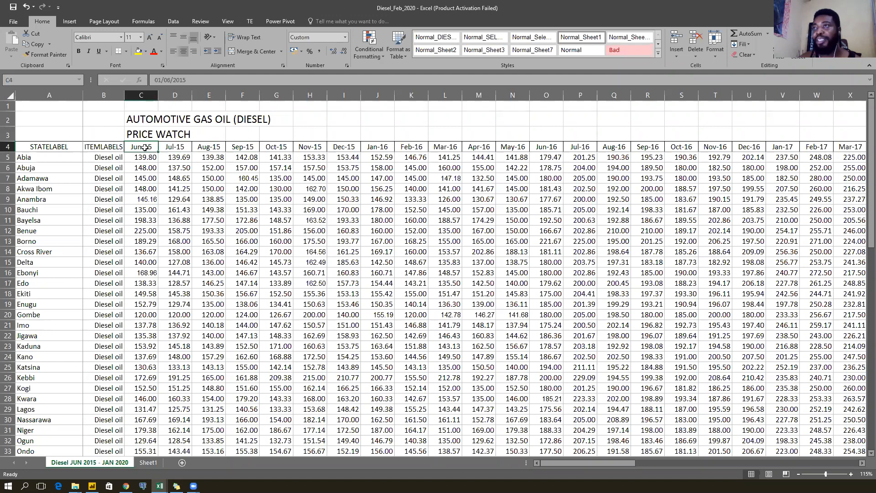
{"action": "left_click", "coordinate": [174, 146]}
{"action": "left_click", "coordinate": [217, 145]}
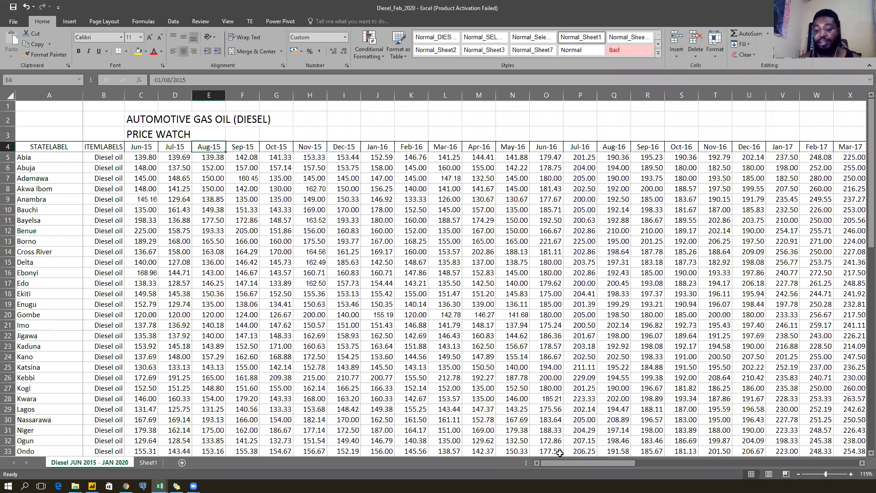
{"action": "key", "text": "Right"}
{"action": "key", "text": "Right"}
{"action": "key", "text": "Right"}
{"action": "key", "text": "Right"}
{"action": "key", "text": "Right"}
{"action": "key", "text": "Right"}
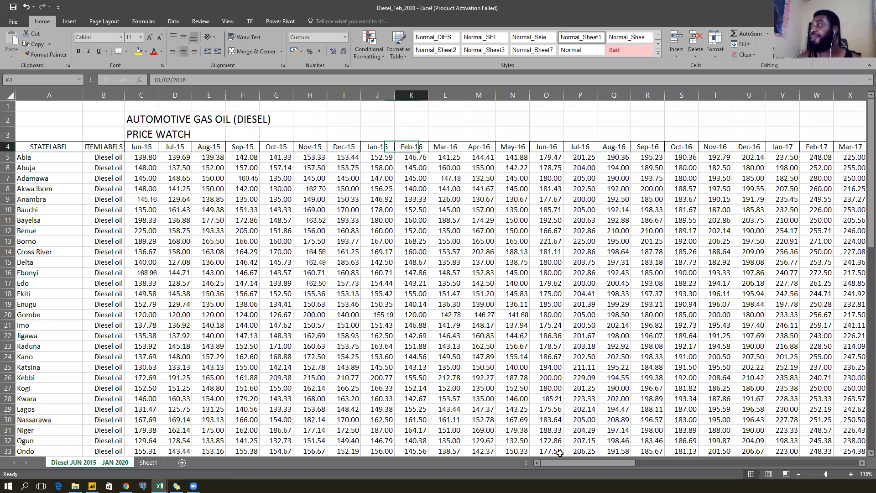
{"action": "key", "text": "Right"}
{"action": "key", "text": "Right"}
{"action": "key", "text": "Right"}
{"action": "key", "text": "Right"}
{"action": "key", "text": "Right"}
{"action": "key", "text": "Right"}
{"action": "key", "text": "Right"}
{"action": "key", "text": "Right"}
{"action": "key", "text": "Right"}
{"action": "key", "text": "Right"}
{"action": "key", "text": "Right"}
{"action": "key", "text": "Right"}
{"action": "key", "text": "Right"}
{"action": "key", "text": "Right"}
{"action": "key", "text": "Right"}
{"action": "key", "text": "Right"}
{"action": "key", "text": "Right"}
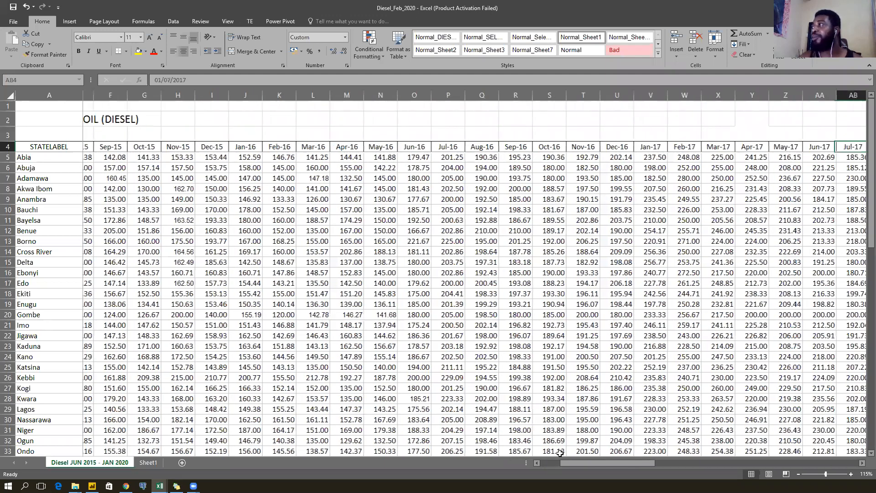
{"action": "key", "text": "Right"}
{"action": "key", "text": "Right"}
{"action": "key", "text": "Right"}
{"action": "key", "text": "Right"}
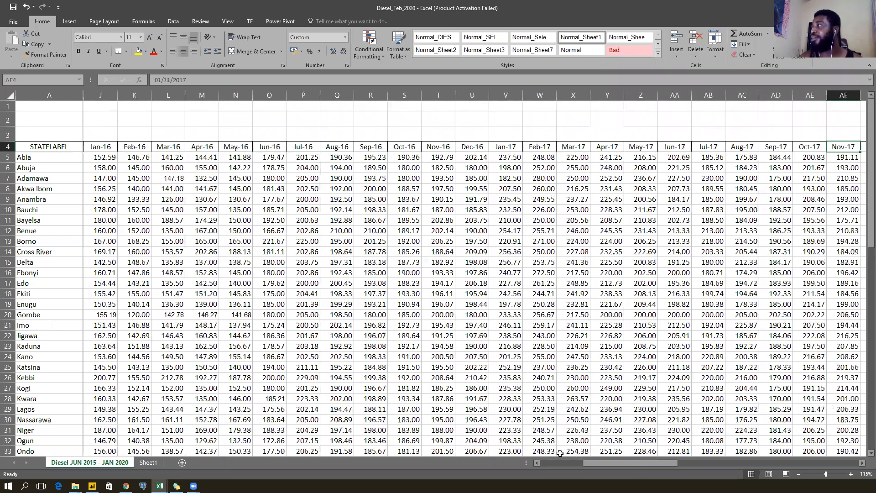
{"action": "key", "text": "Right"}
{"action": "key", "text": "Right"}
{"action": "key", "text": "Right"}
{"action": "key", "text": "Right"}
{"action": "key", "text": "Right"}
{"action": "key", "text": "Right"}
{"action": "key", "text": "Right"}
{"action": "key", "text": "Right"}
{"action": "key", "text": "Right"}
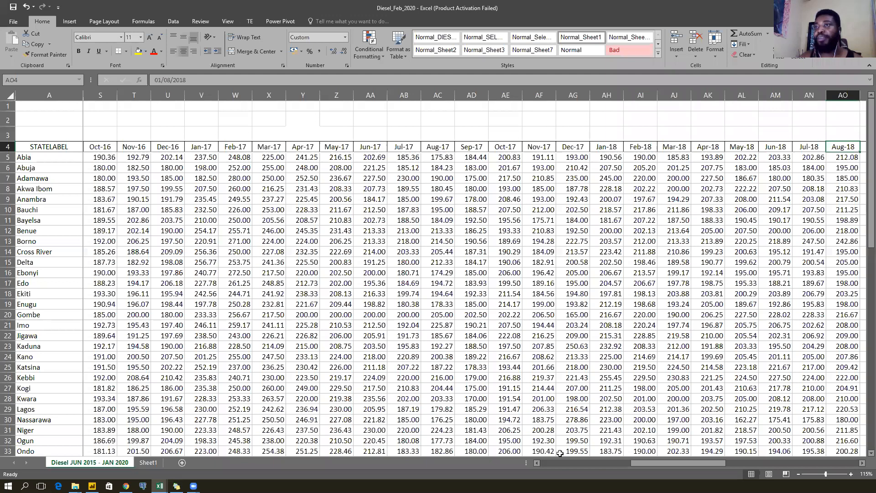
{"action": "key", "text": "Home"}
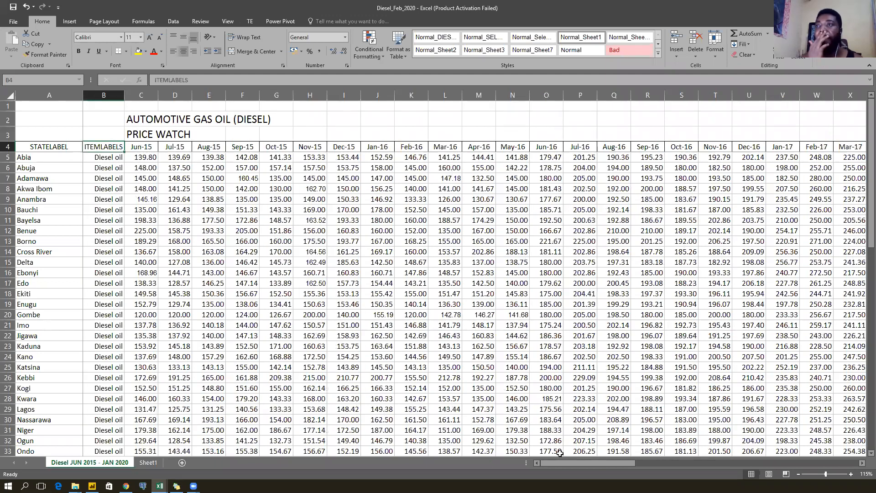
{"action": "key", "text": "Left"}
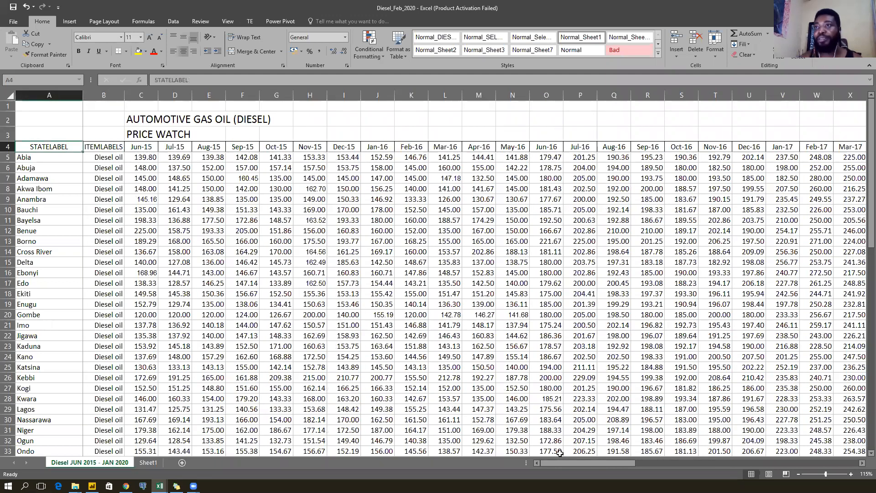
{"action": "key", "text": "ctrl+Down"}
{"action": "key", "text": "Up"}
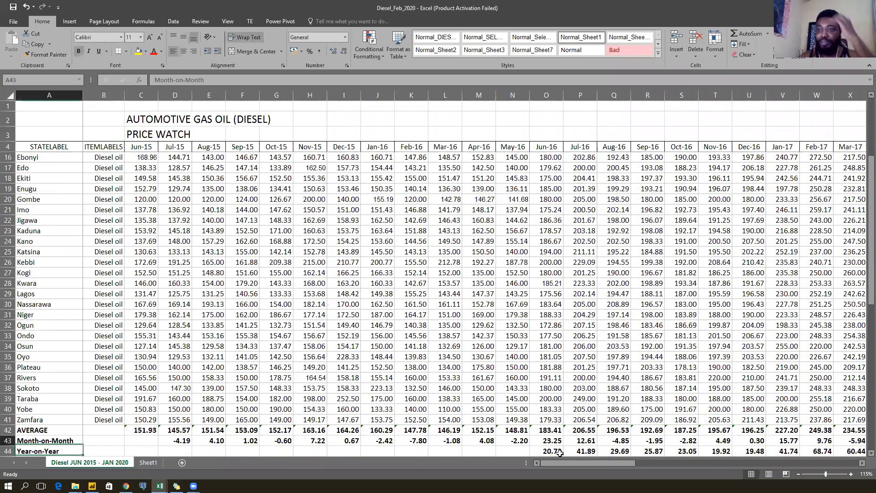
{"action": "key", "text": "Up"}
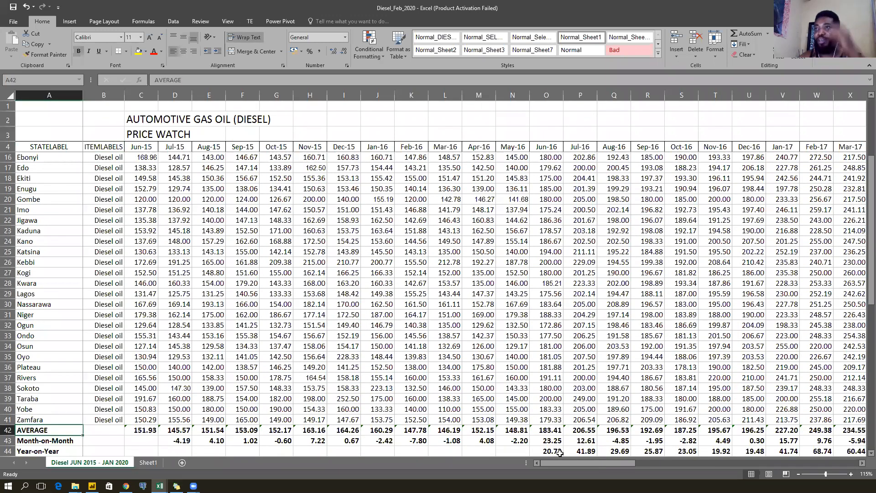
{"action": "key", "text": "Right"}
{"action": "key", "text": "Right"}
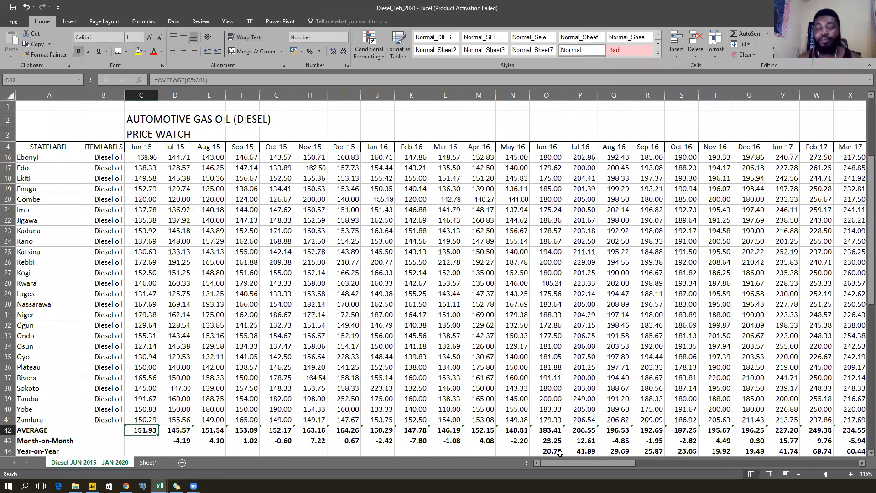
{"action": "key", "text": "F2"}
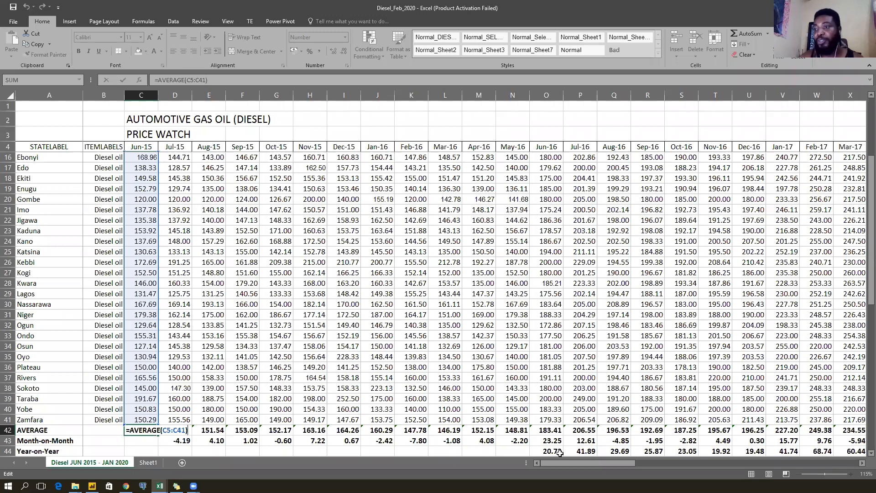
{"action": "key", "text": "Escape"}
{"action": "key", "text": "Right"}
{"action": "key", "text": "Right"}
{"action": "key", "text": "Right"}
{"action": "key", "text": "Right"}
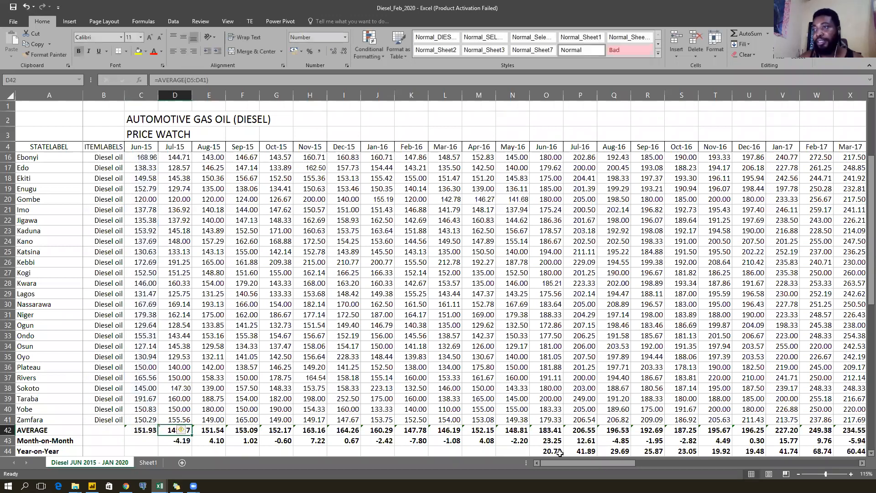
{"action": "key", "text": "F2"}
{"action": "key", "text": "Escape"}
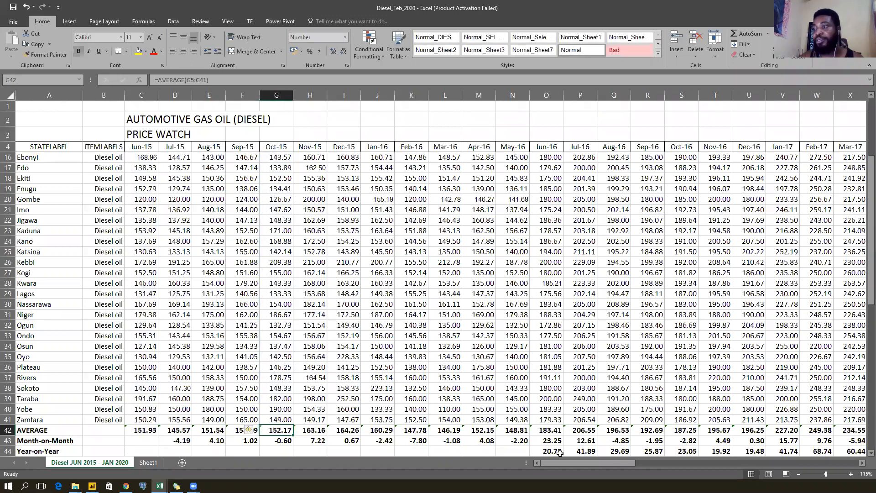
{"action": "key", "text": "ctrl+Left"}
{"action": "key", "text": "Down"}
{"action": "key", "text": "Right"}
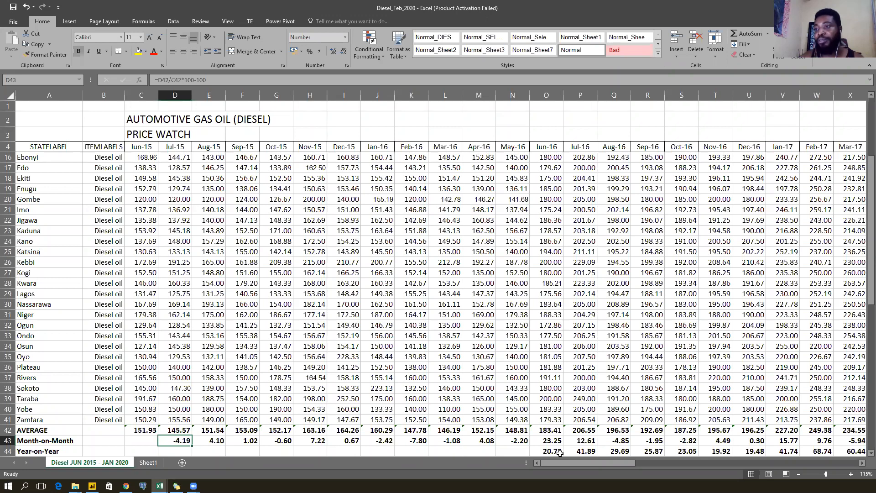
{"action": "key", "text": "Up"}
{"action": "key", "text": "Left"}
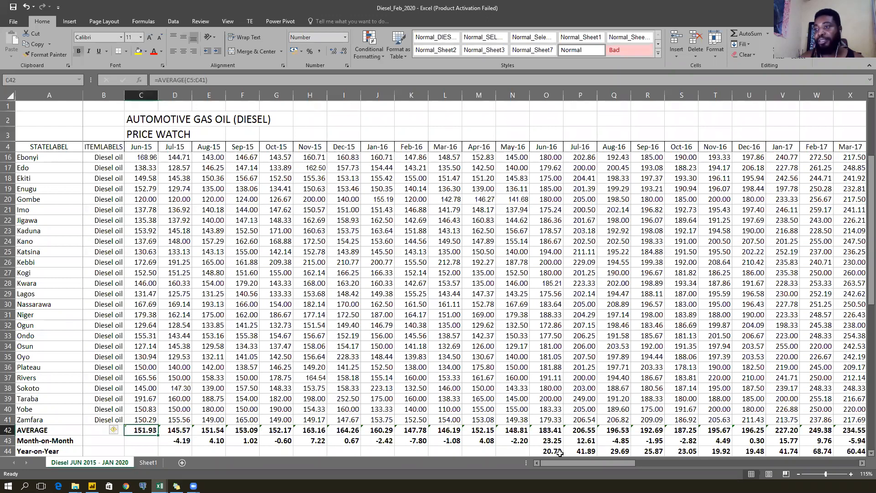
{"action": "key", "text": "Right"}
{"action": "key", "text": "Left"}
{"action": "key", "text": "Right"}
{"action": "key", "text": "Down"}
{"action": "key", "text": "F2"}
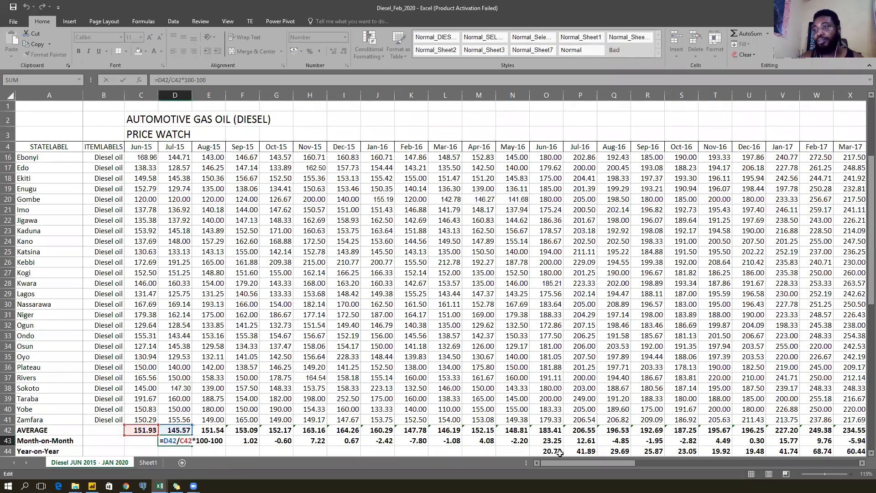
{"action": "key", "text": "Return"}
{"action": "key", "text": "Down"}
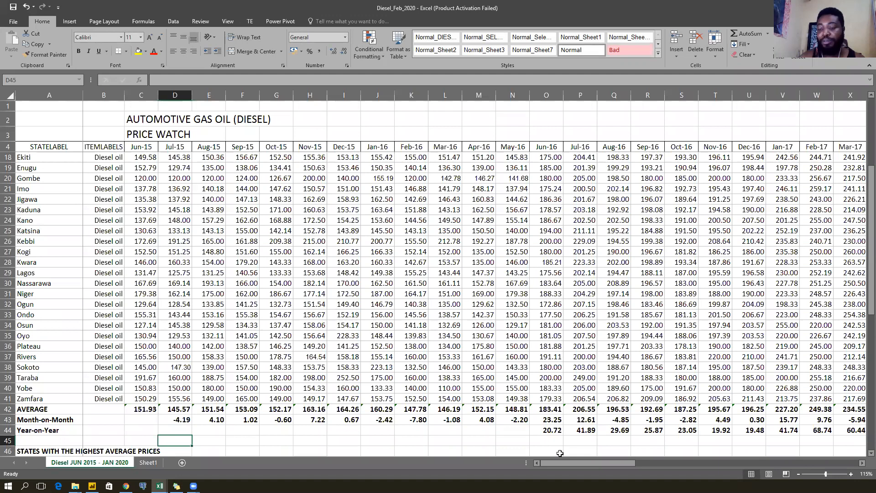
{"action": "type", "text": "=("}
{"action": "key", "text": "Up"}
{"action": "key", "text": "Up"}
{"action": "key", "text": "Up"}
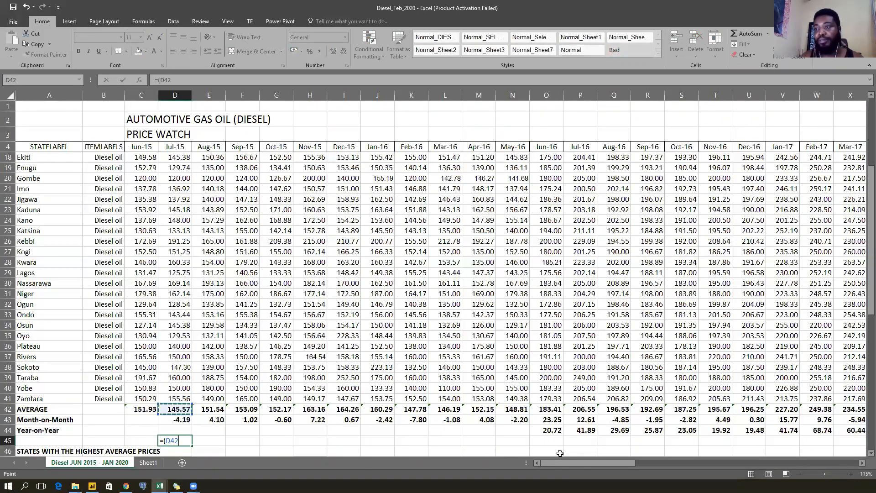
{"action": "type", "text": "-"}
{"action": "key", "text": "Up"}
{"action": "key", "text": "Up"}
{"action": "key", "text": "Up"}
{"action": "key", "text": "Left"}
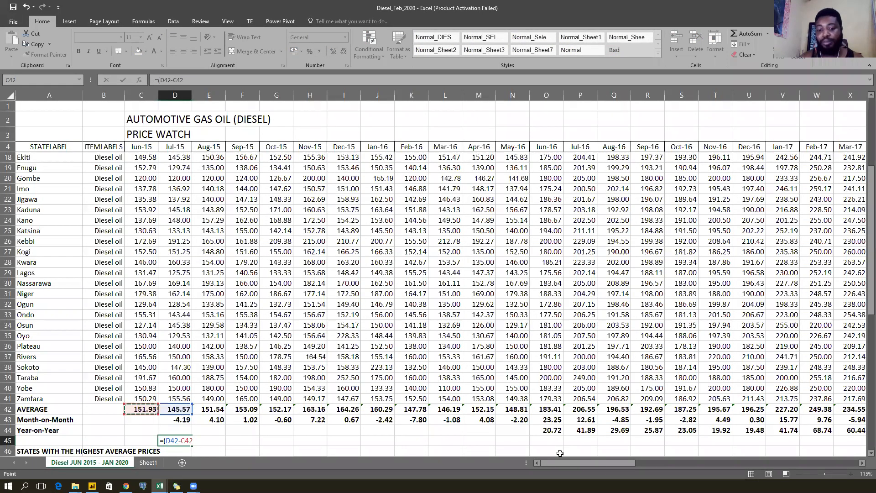
{"action": "type", "text": ")/"}
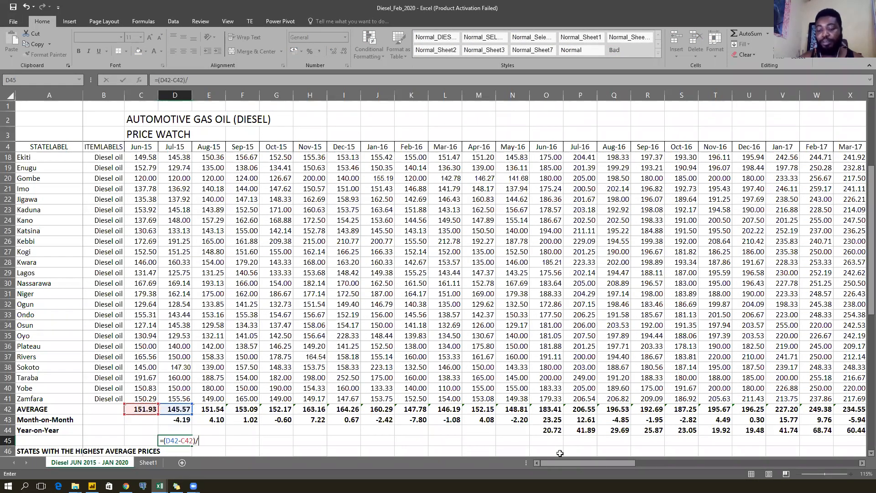
{"action": "key", "text": "Up"}
{"action": "key", "text": "Up"}
{"action": "key", "text": "Up"}
{"action": "key", "text": "Left"}
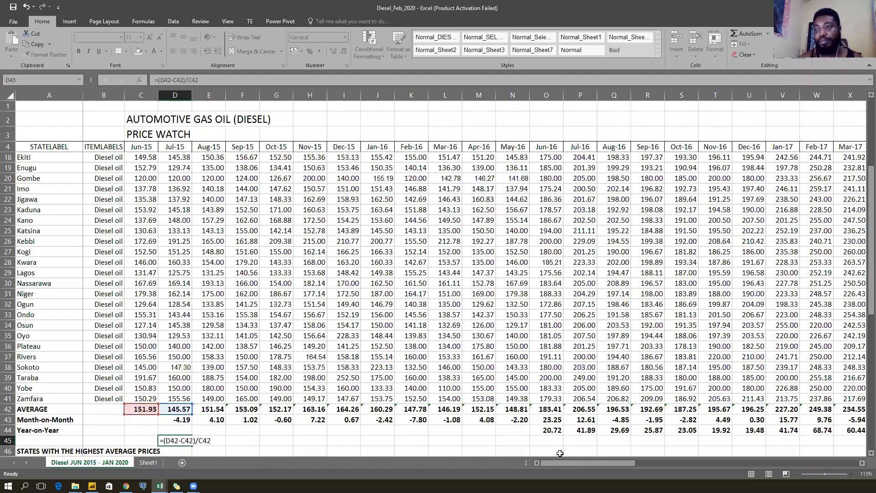
{"action": "key", "text": "ctrl+Return"}
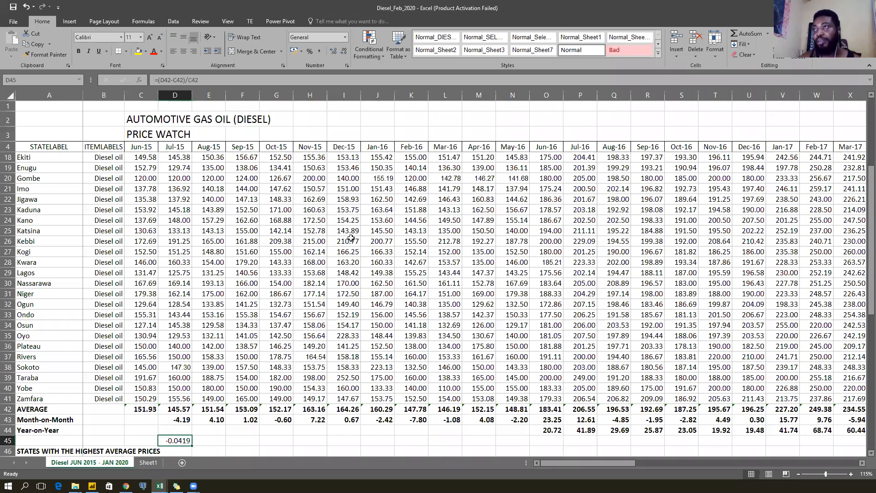
{"action": "left_click", "coordinate": [311, 51]}
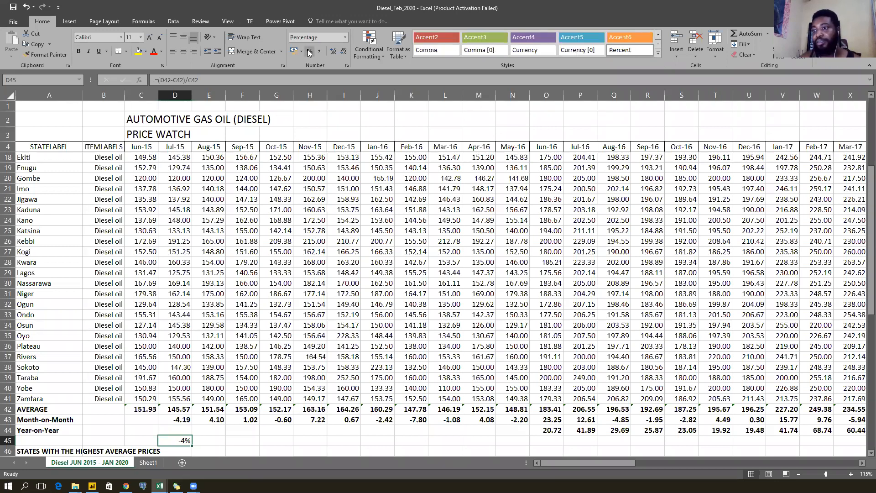
{"action": "left_click", "coordinate": [334, 52]}
{"action": "left_click", "coordinate": [334, 51]}
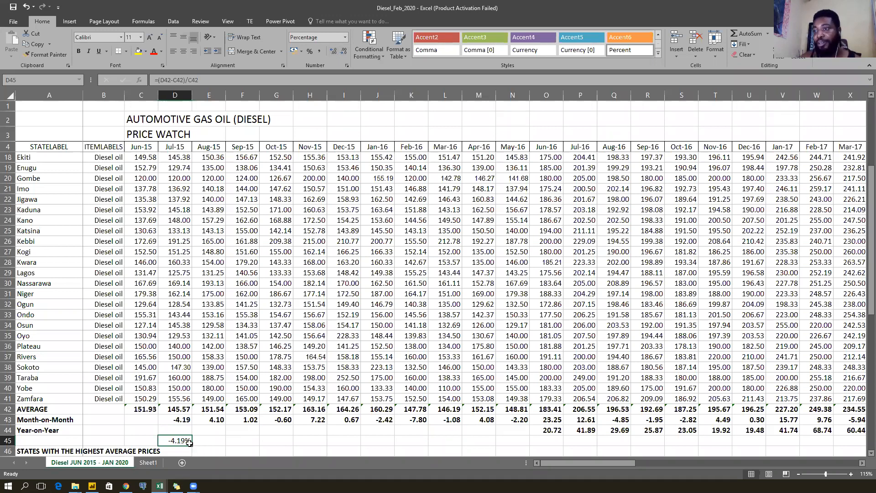
{"action": "left_click_drag", "start_coordinate": [191, 443], "coordinate": [292, 443]}
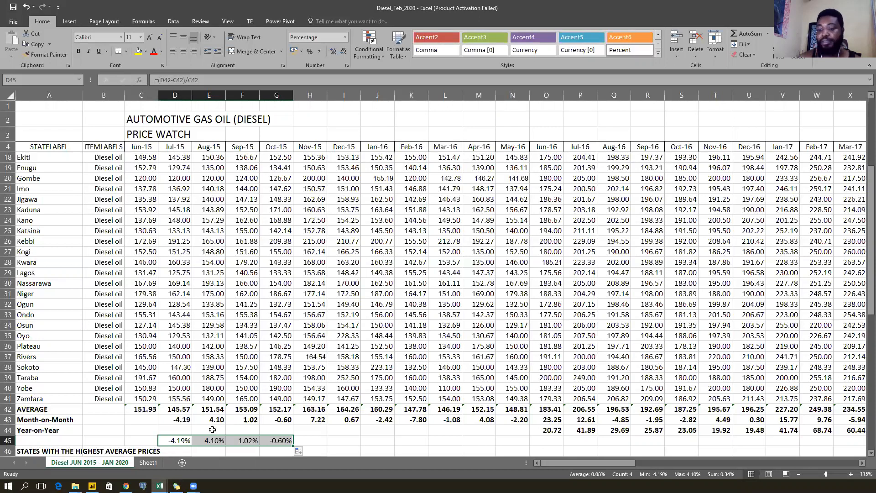
{"action": "key", "text": "Delete"}
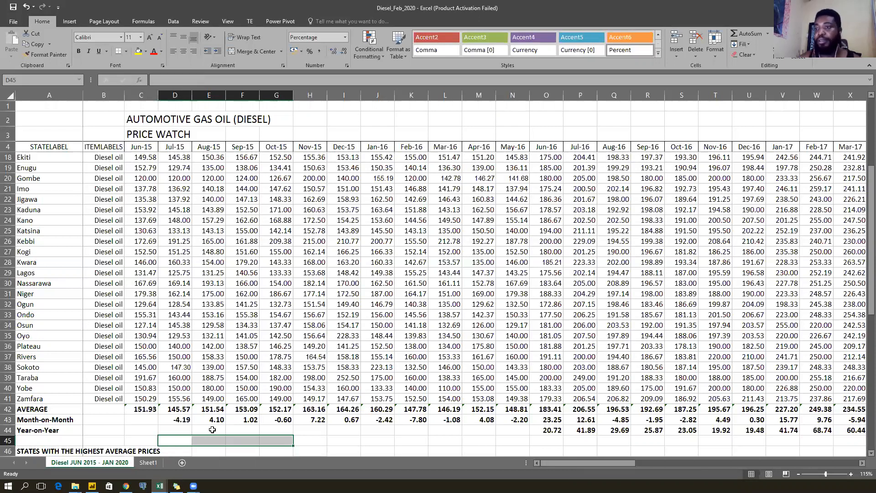
{"action": "scroll", "coordinate": [219, 391], "scroll_direction": "down", "scroll_amount": 2}
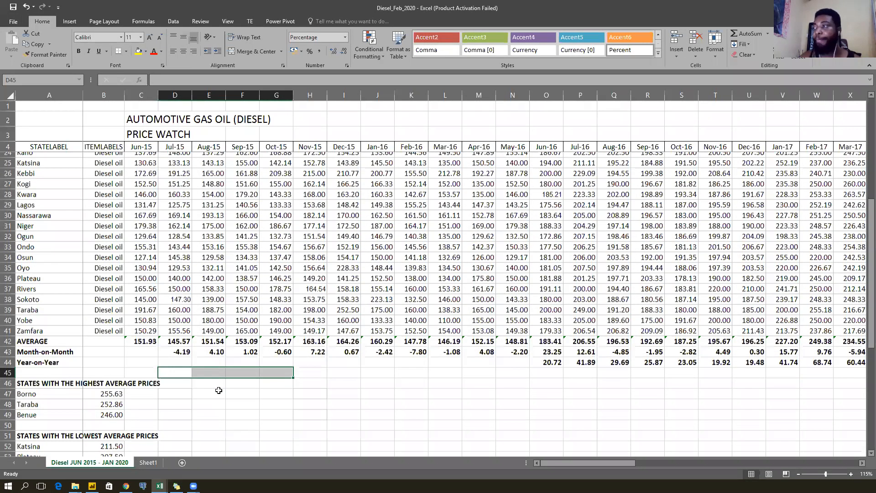
{"action": "scroll", "coordinate": [219, 390], "scroll_direction": "down", "scroll_amount": 1}
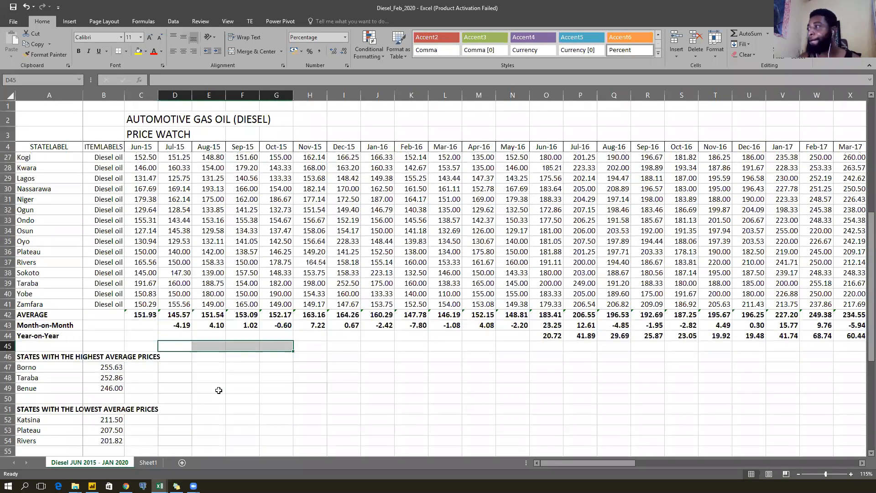
{"action": "left_click", "coordinate": [549, 337]}
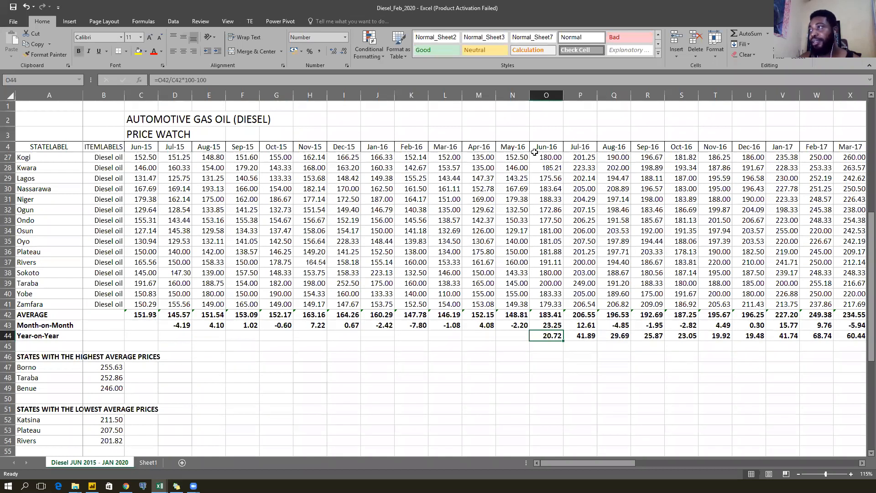
{"action": "left_click", "coordinate": [140, 146]}
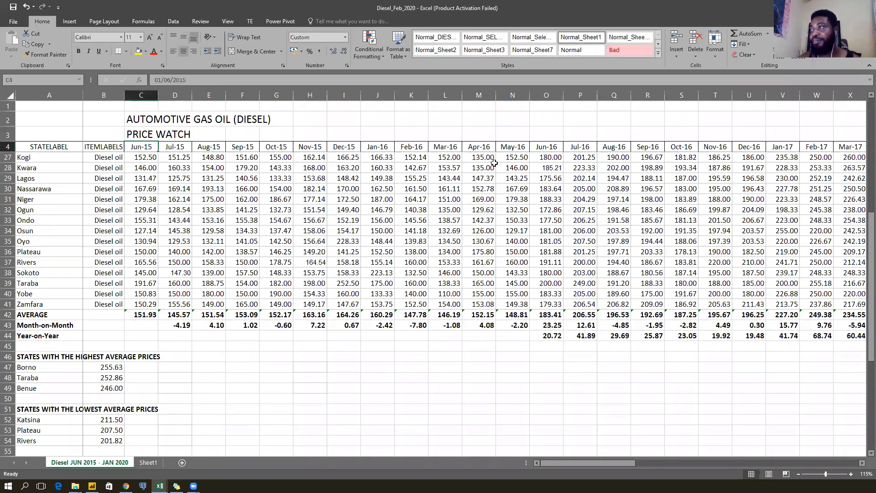
{"action": "left_click", "coordinate": [548, 336]}
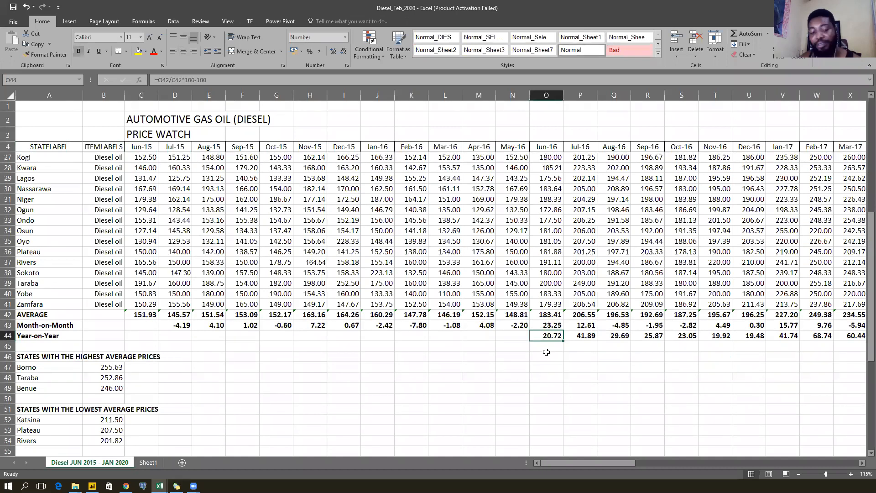
{"action": "key", "text": "F2"}
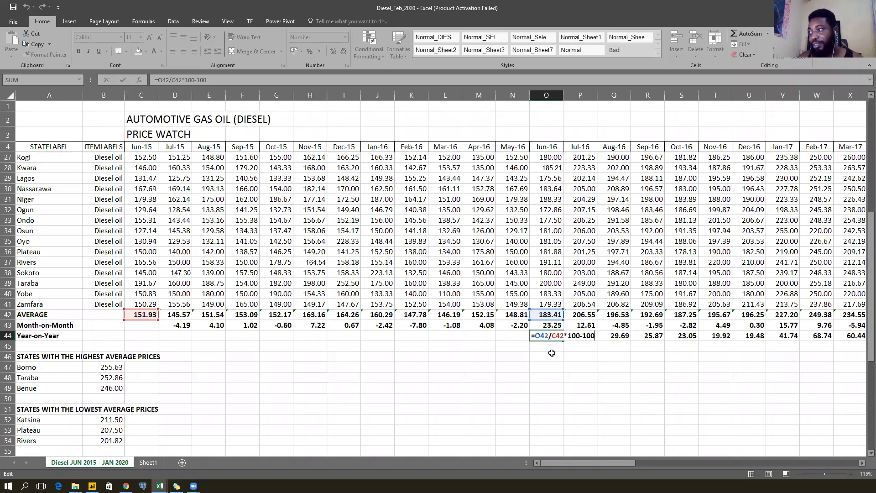
{"action": "key", "text": "ctrl+Return"}
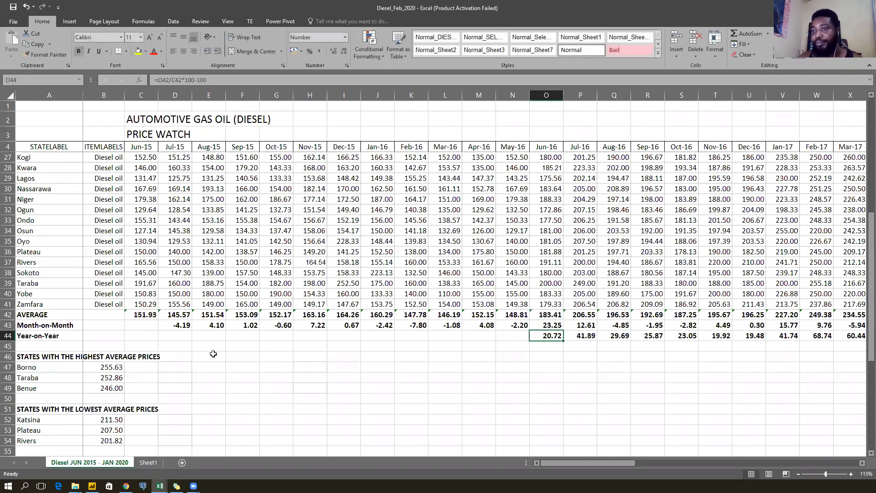
{"action": "double_click", "coordinate": [555, 337]}
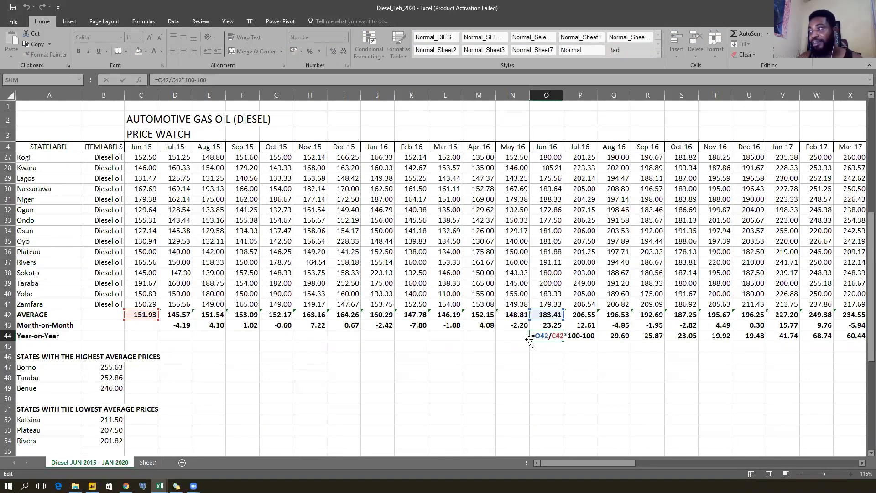
{"action": "key", "text": "ctrl+Return"}
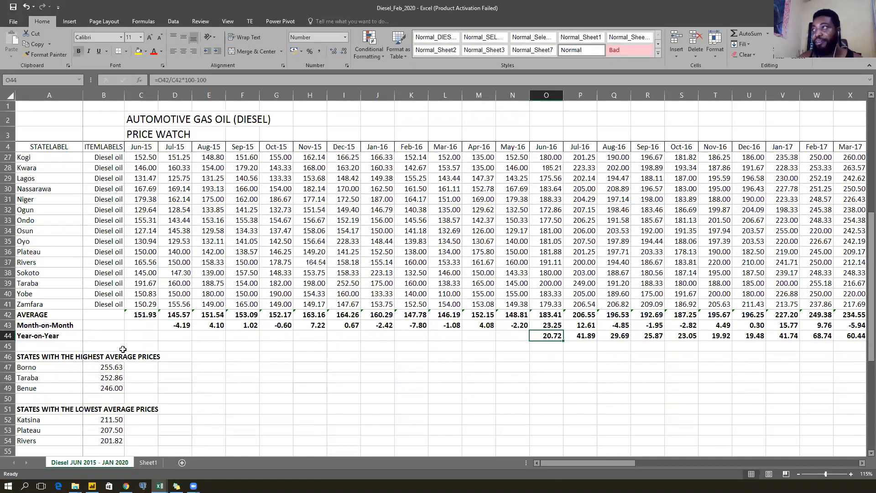
{"action": "left_click", "coordinate": [103, 367]}
{"action": "scroll", "coordinate": [104, 367], "scroll_direction": "down", "scroll_amount": 1}
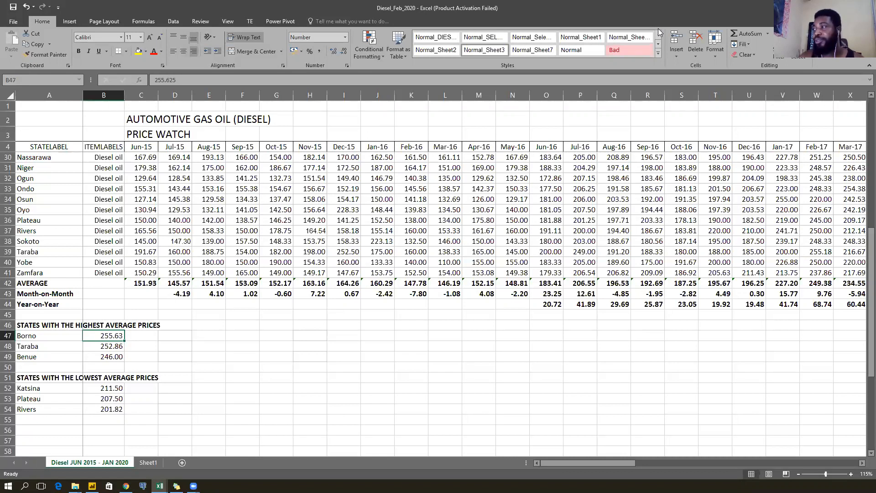
{"action": "type", "text": "("}
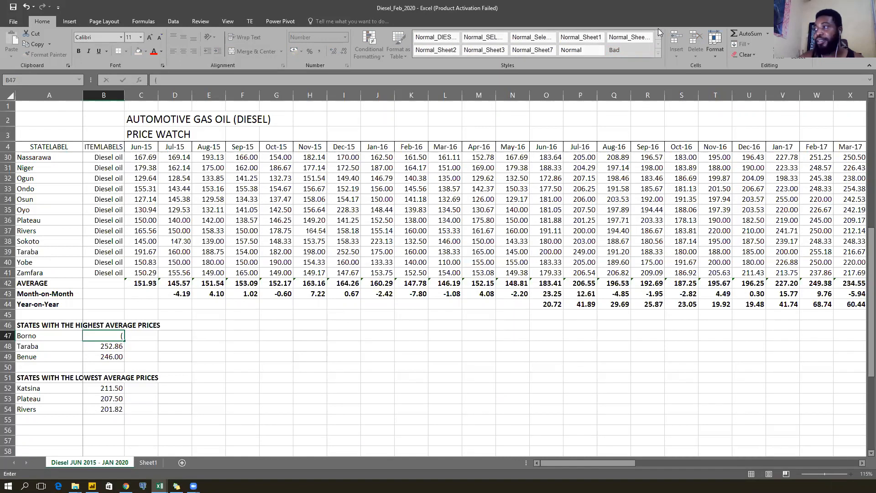
{"action": "key", "text": "alt+Tab"}
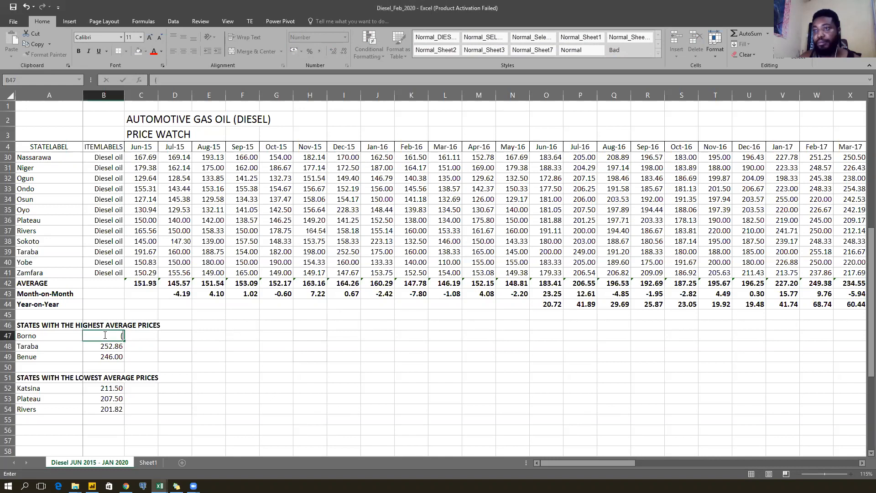
{"action": "key", "text": "Escape"}
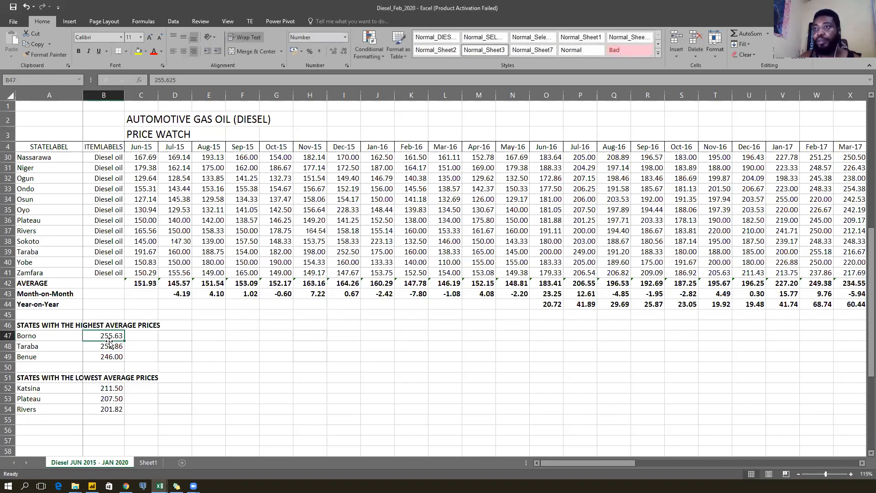
{"action": "left_click", "coordinate": [44, 329]}
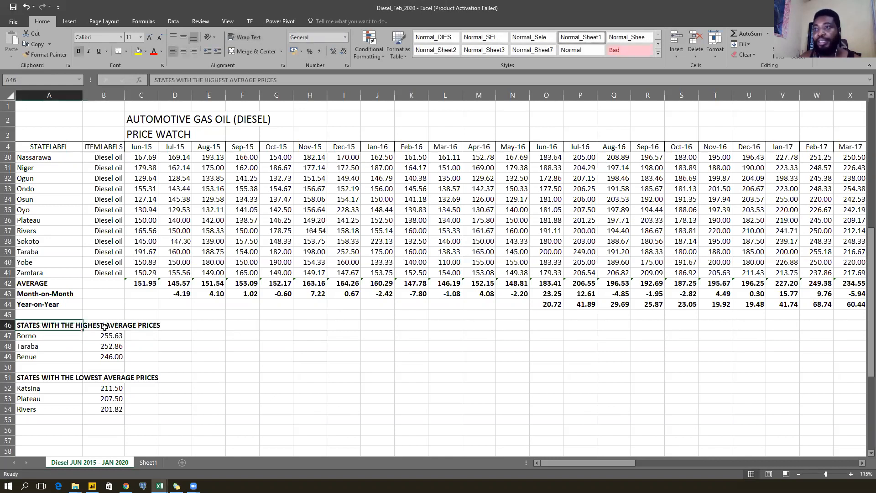
{"action": "left_click", "coordinate": [104, 336]}
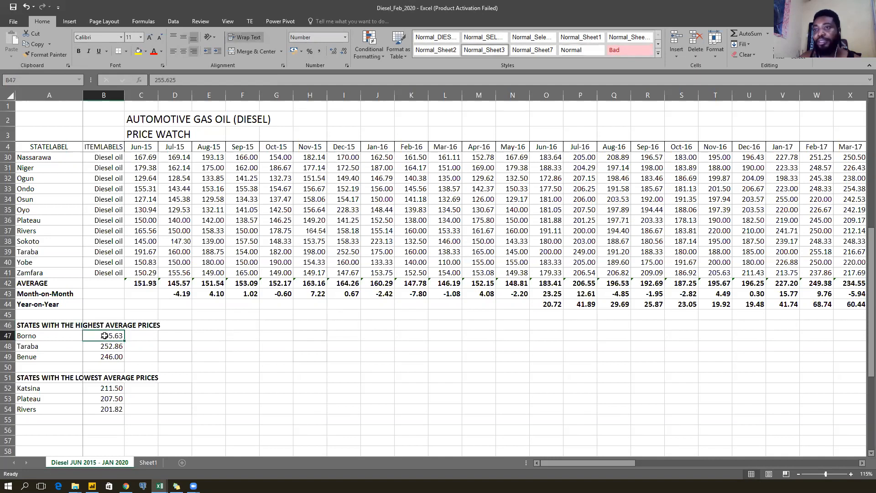
{"action": "left_click", "coordinate": [101, 346]}
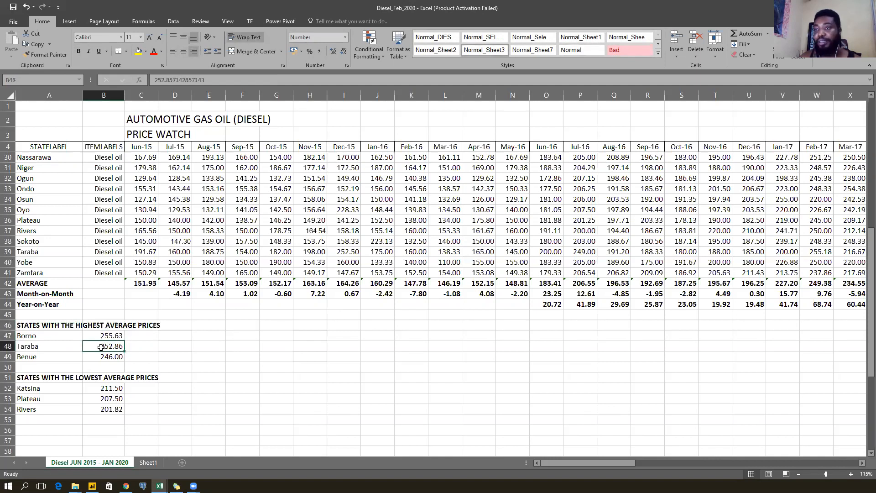
{"action": "left_click", "coordinate": [100, 358]}
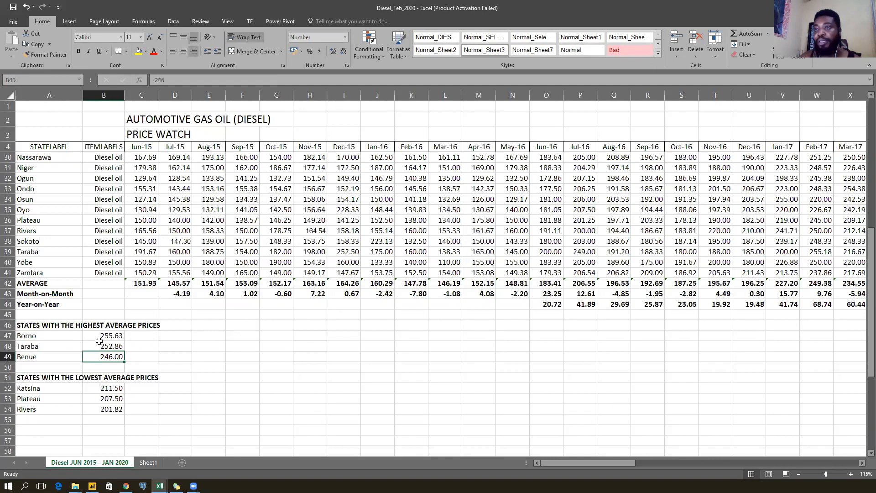
{"action": "left_click", "coordinate": [100, 344]}
{"action": "left_click", "coordinate": [100, 335]}
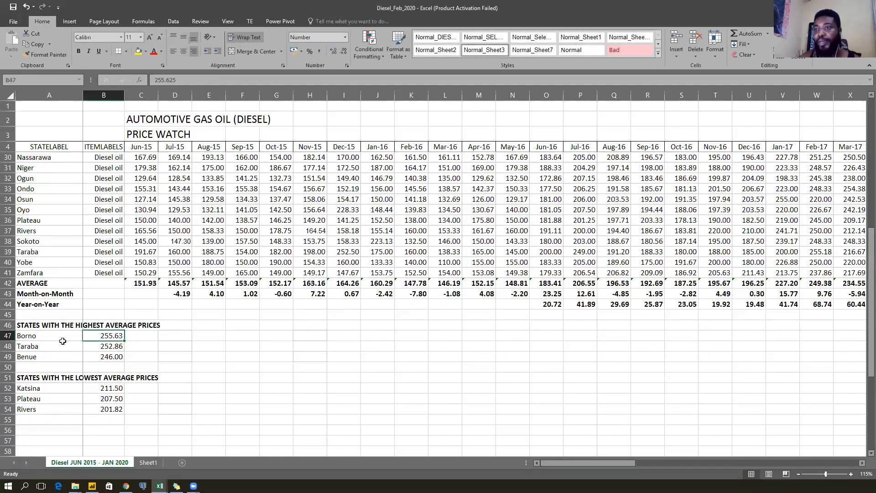
{"action": "left_click_drag", "start_coordinate": [28, 333], "coordinate": [103, 358]}
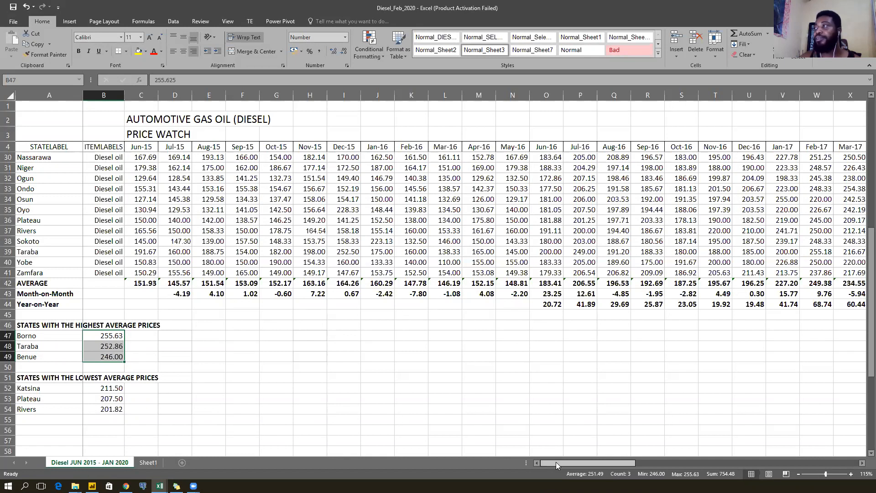
{"action": "left_click", "coordinate": [142, 462]}
{"action": "left_click", "coordinate": [84, 461]}
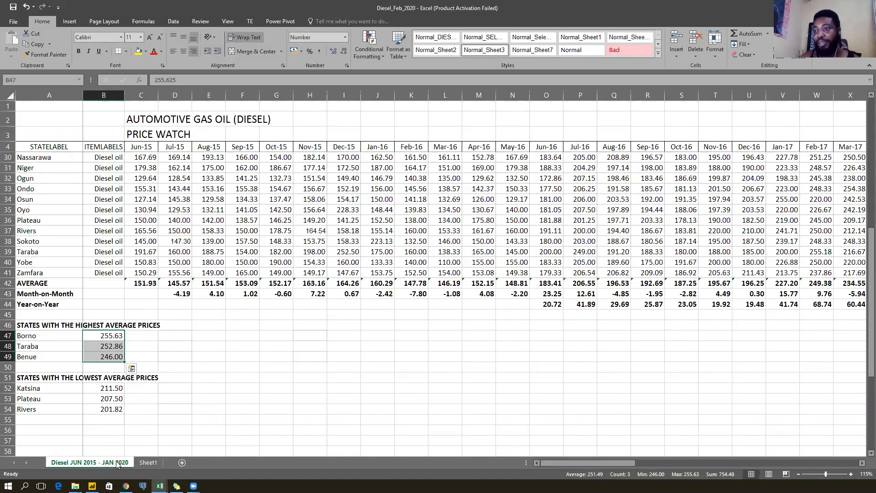
{"action": "left_click", "coordinate": [106, 241]}
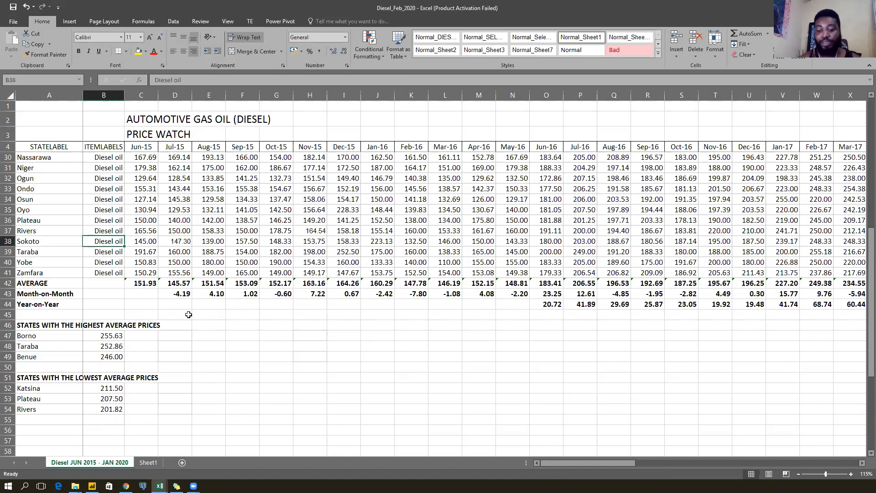
{"action": "key", "text": "ctrl+Up"}
{"action": "key", "text": "ctrl+Right"}
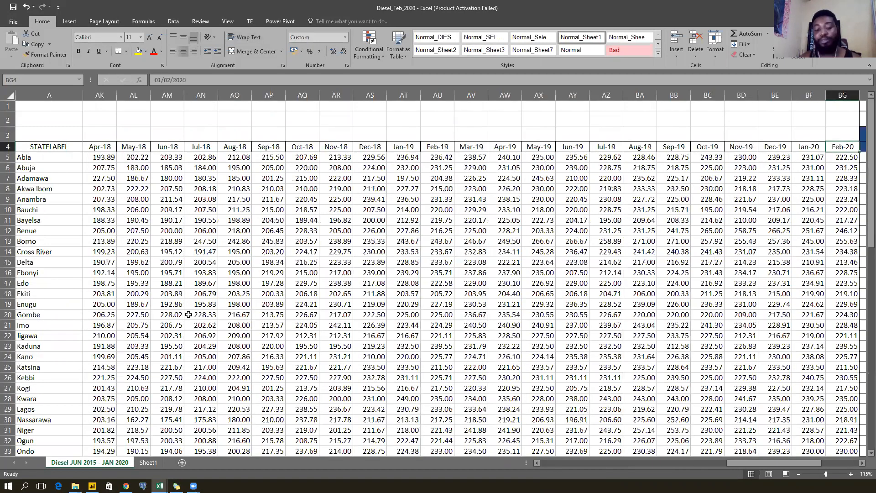
{"action": "key", "text": "ctrl+Down"}
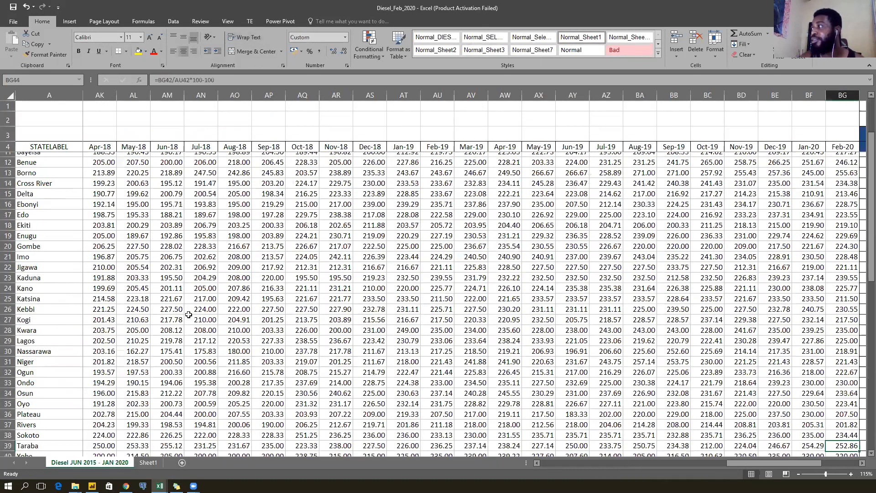
{"action": "key", "text": "ctrl+Left"}
{"action": "key", "text": "Left"}
{"action": "key", "text": "Left"}
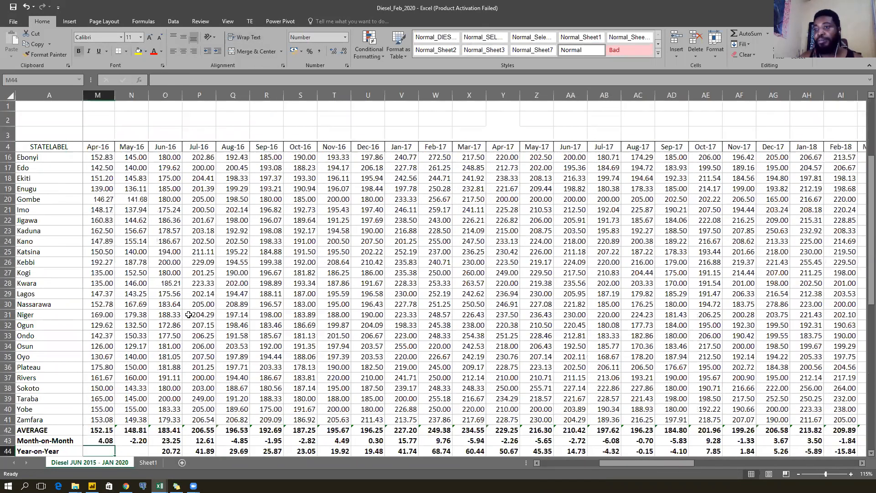
{"action": "key", "text": "ctrl+Left"}
{"action": "key", "text": "Down"}
{"action": "key", "text": "Down"}
{"action": "key", "text": "Down"}
{"action": "key", "text": "Down"}
{"action": "key", "text": "Down"}
{"action": "key", "text": "Down"}
{"action": "key", "text": "Down"}
{"action": "key", "text": "Down"}
{"action": "key", "text": "Down"}
{"action": "key", "text": "Down"}
{"action": "key", "text": "Down"}
{"action": "key", "text": "Down"}
{"action": "key", "text": "Down"}
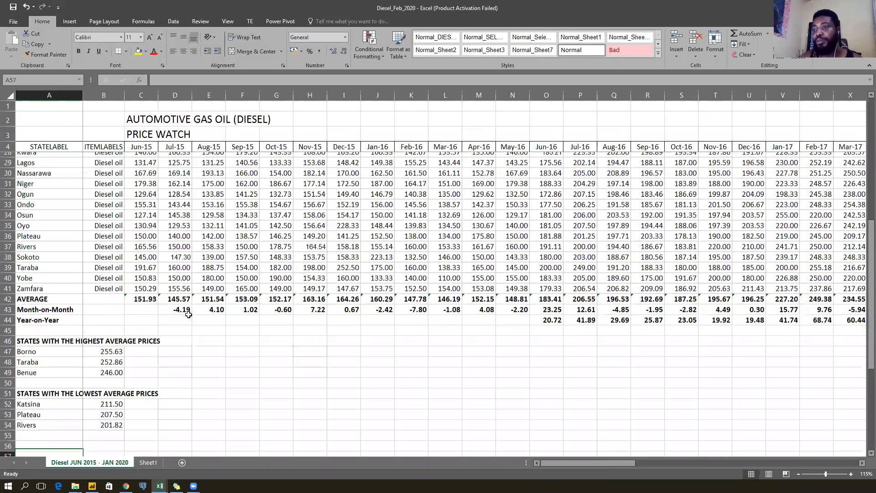
{"action": "key", "text": "Up"}
{"action": "key", "text": "Up"}
{"action": "key", "text": "Up"}
{"action": "key", "text": "Up"}
{"action": "key", "text": "Up"}
{"action": "key", "text": "Up"}
{"action": "key", "text": "Up"}
{"action": "key", "text": "Up"}
{"action": "key", "text": "Up"}
{"action": "key", "text": "Up"}
{"action": "key", "text": "Up"}
{"action": "key", "text": "ctrl+Up"}
{"action": "key", "text": "ctrl+Up"}
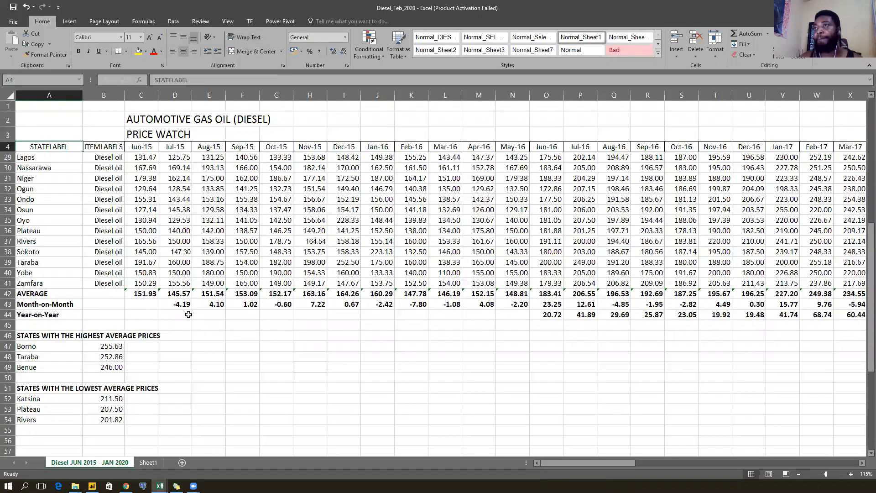
{"action": "key", "text": "Down"}
{"action": "key", "text": "Up"}
{"action": "key", "text": "ctrl+Right"}
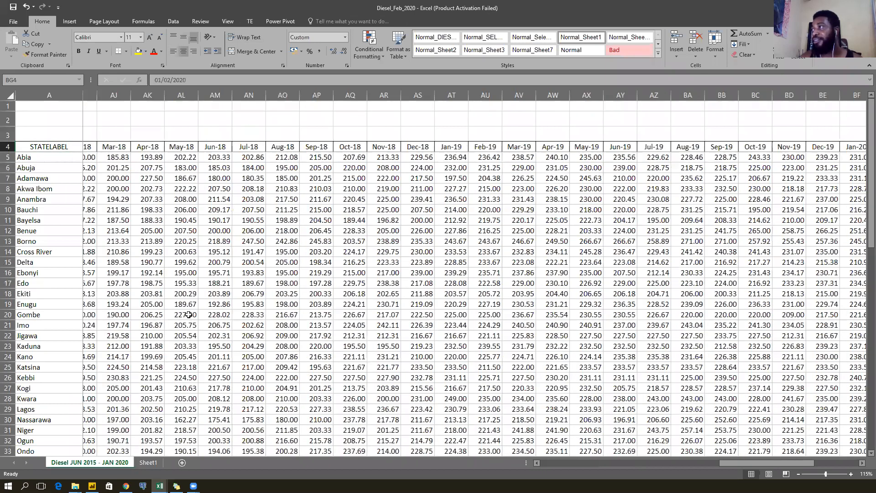
{"action": "key", "text": "Right"}
{"action": "key", "text": "Down"}
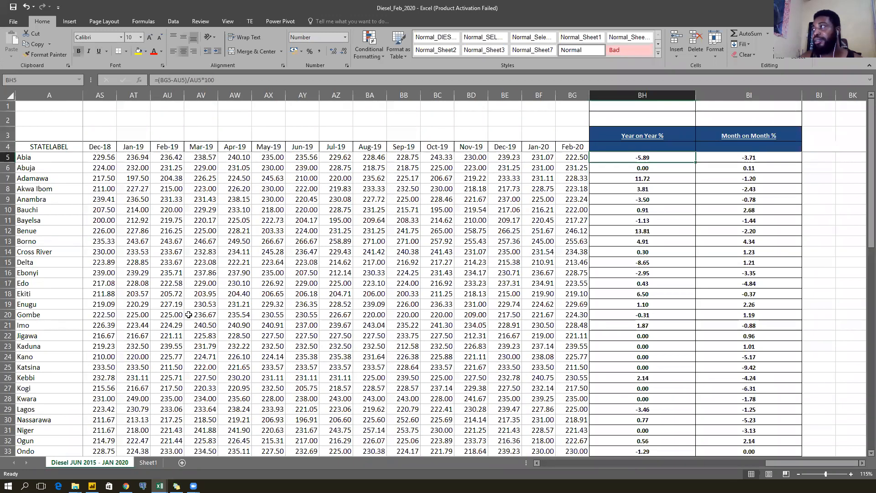
{"action": "key", "text": "Right"}
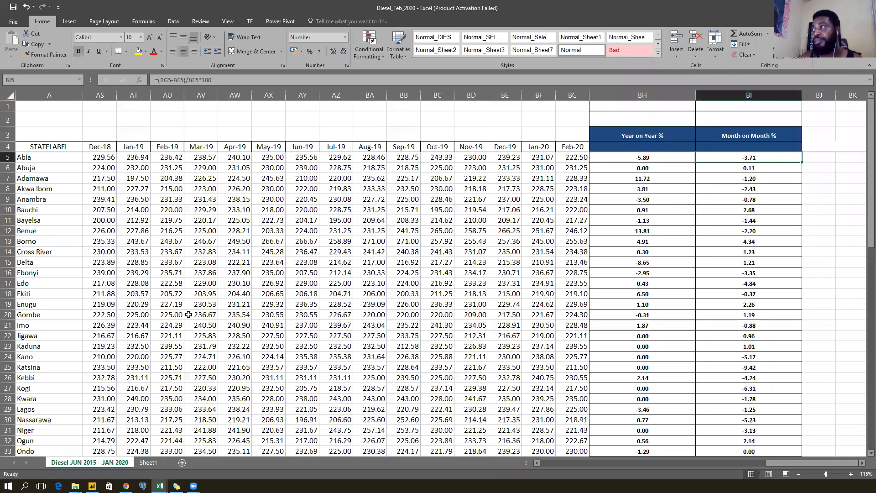
{"action": "key", "text": "F2"}
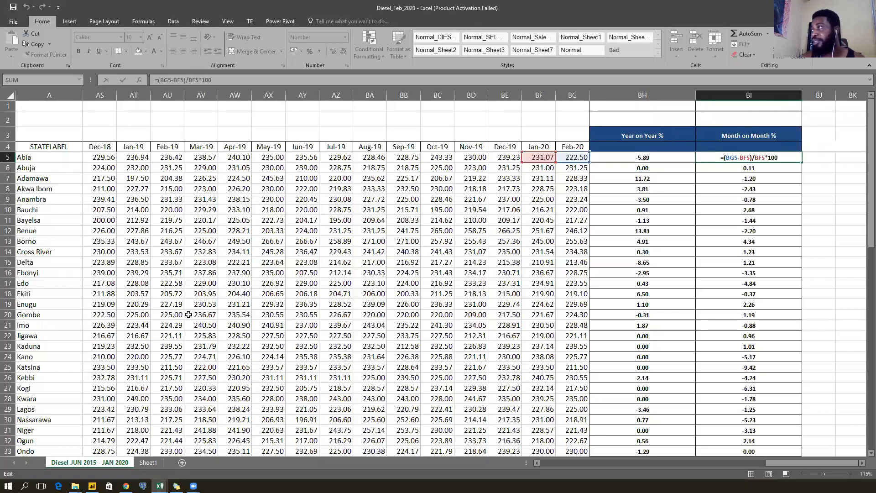
{"action": "key", "text": "Escape"}
{"action": "key", "text": "Left"}
{"action": "key", "text": "Left"}
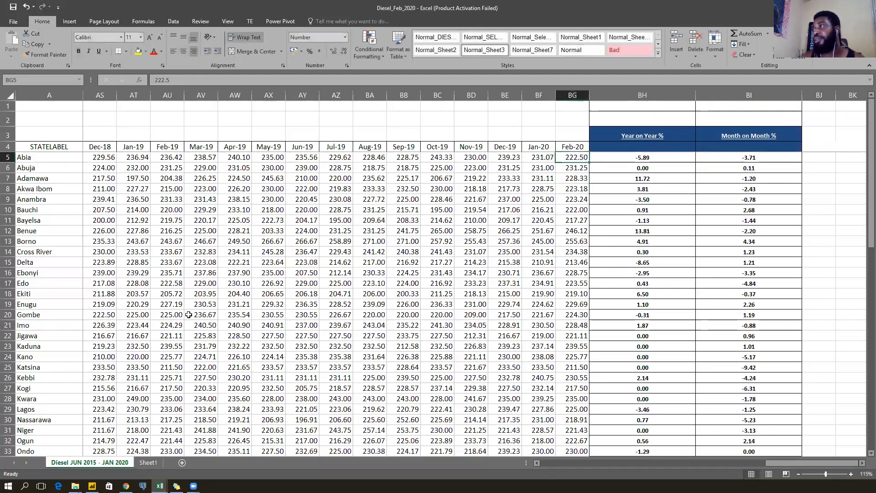
{"action": "key", "text": "Right"}
{"action": "key", "text": "Down"}
{"action": "key", "text": "Down"}
{"action": "key", "text": "Down"}
{"action": "key", "text": "Down"}
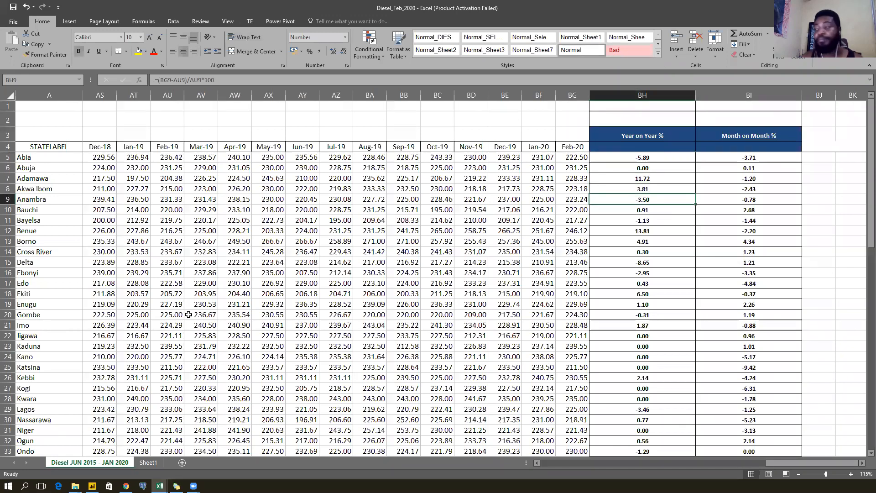
{"action": "key", "text": "ctrl+Down"}
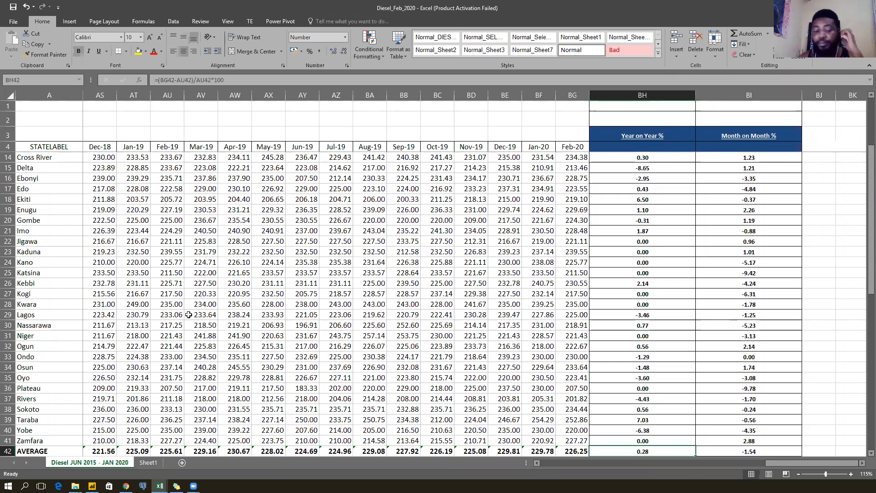
{"action": "key", "text": "Down"}
{"action": "key", "text": "Down"}
{"action": "key", "text": "Down"}
{"action": "key", "text": "Down"}
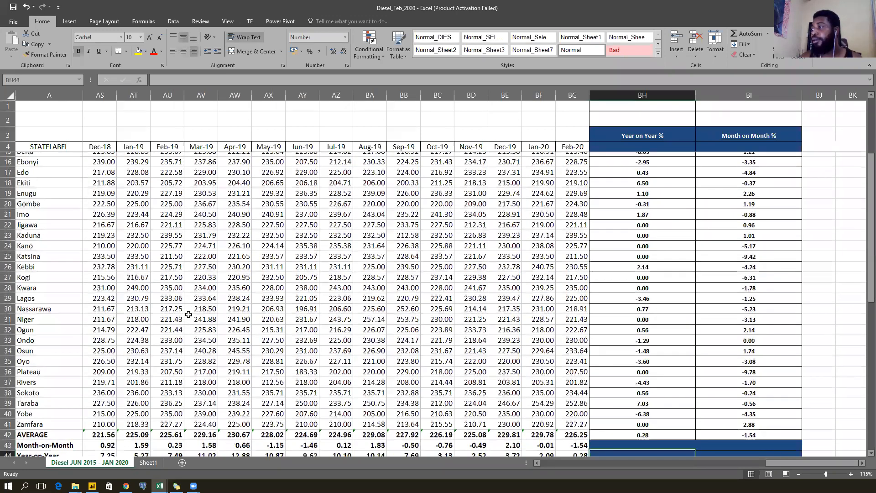
{"action": "key", "text": "Up"}
{"action": "key", "text": "Up"}
{"action": "key", "text": "Up"}
{"action": "key", "text": "Up"}
{"action": "key", "text": "Down"}
{"action": "key", "text": "Down"}
{"action": "key", "text": "Down"}
{"action": "key", "text": "Up"}
{"action": "key", "text": "Up"}
{"action": "key", "text": "Up"}
{"action": "key", "text": "Up"}
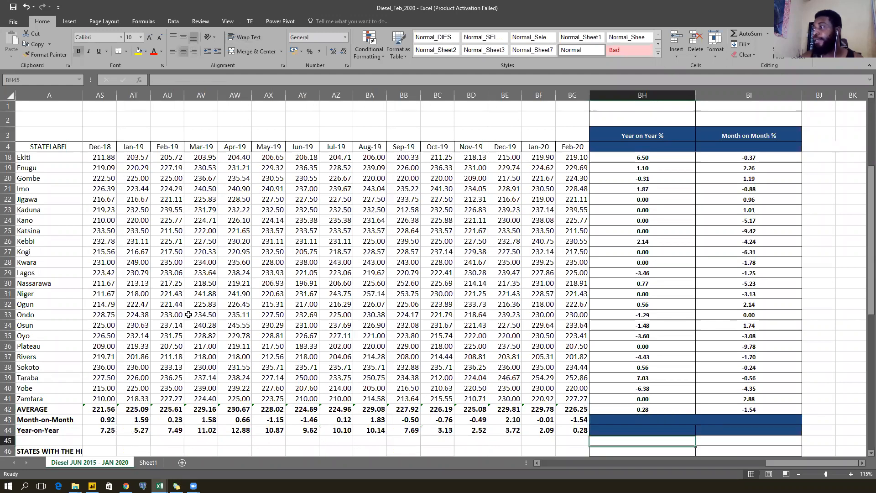
{"action": "key", "text": "Up"}
{"action": "key", "text": "Up"}
{"action": "key", "text": "Up"}
{"action": "key", "text": "Up"}
{"action": "key", "text": "Up"}
{"action": "key", "text": "Up"}
{"action": "key", "text": "Up"}
{"action": "key", "text": "Up"}
{"action": "key", "text": "Up"}
{"action": "key", "text": "Up"}
{"action": "key", "text": "Up"}
{"action": "key", "text": "Up"}
{"action": "key", "text": "Up"}
{"action": "key", "text": "Up"}
{"action": "key", "text": "Up"}
{"action": "key", "text": "Up"}
{"action": "key", "text": "Up"}
{"action": "key", "text": "Up"}
{"action": "key", "text": "Up"}
{"action": "key", "text": "Up"}
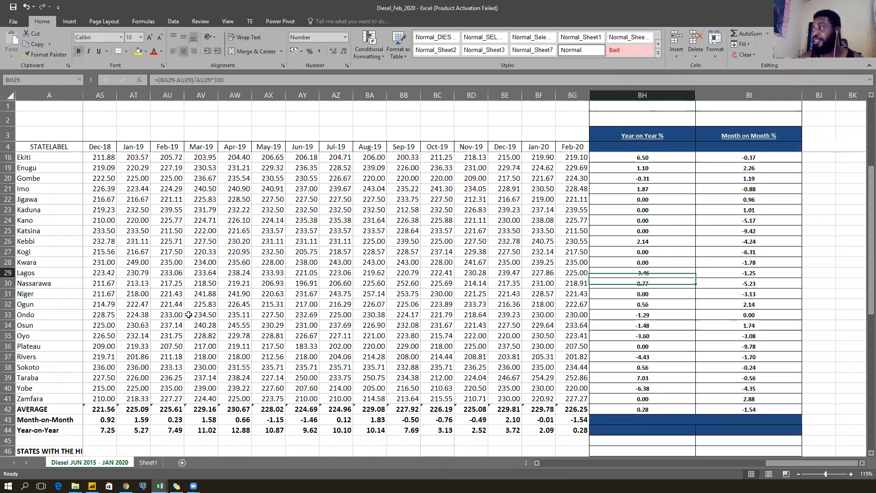
{"action": "key", "text": "Down"}
{"action": "key", "text": "Down"}
{"action": "key", "text": "Down"}
{"action": "key", "text": "Down"}
{"action": "key", "text": "Down"}
{"action": "key", "text": "Down"}
{"action": "key", "text": "Down"}
{"action": "key", "text": "Down"}
{"action": "key", "text": "Down"}
{"action": "key", "text": "Down"}
{"action": "key", "text": "Down"}
{"action": "key", "text": "Down"}
{"action": "key", "text": "Down"}
{"action": "key", "text": "Down"}
{"action": "key", "text": "Down"}
{"action": "key", "text": "Down"}
{"action": "key", "text": "Down"}
{"action": "key", "text": "Down"}
{"action": "key", "text": "Down"}
{"action": "key", "text": "Down"}
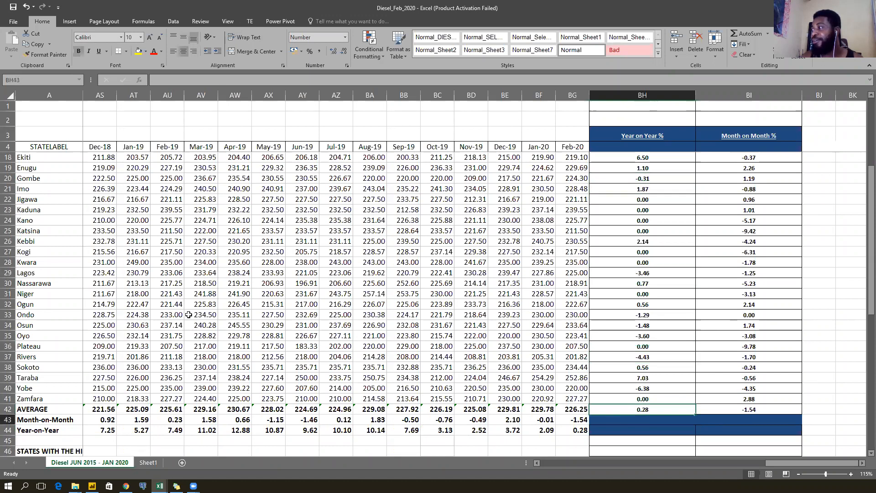
{"action": "key", "text": "Up"}
{"action": "key", "text": "Up"}
{"action": "key", "text": "Up"}
{"action": "key", "text": "Up"}
{"action": "key", "text": "Up"}
{"action": "key", "text": "Up"}
{"action": "key", "text": "Up"}
{"action": "key", "text": "Up"}
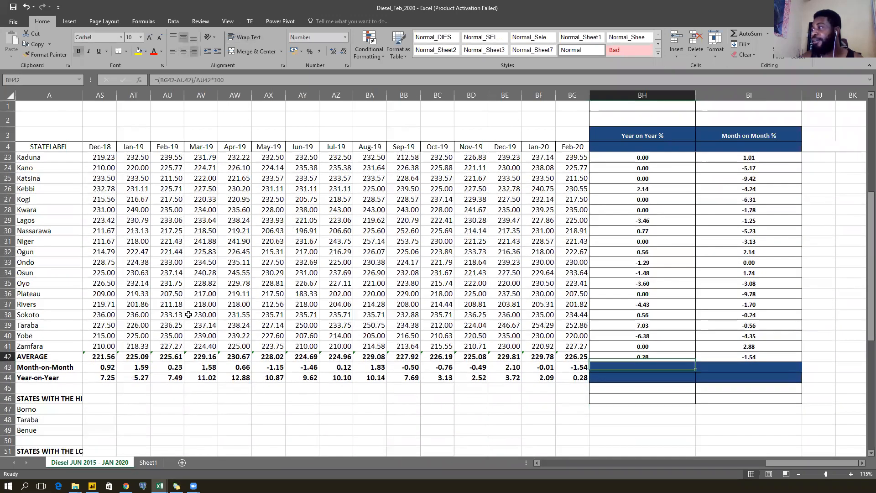
{"action": "key", "text": "Down"}
{"action": "key", "text": "Down"}
{"action": "key", "text": "Down"}
{"action": "key", "text": "Down"}
{"action": "key", "text": "Down"}
{"action": "key", "text": "Up"}
{"action": "key", "text": "Up"}
{"action": "key", "text": "Up"}
{"action": "key", "text": "Up"}
{"action": "key", "text": "Up"}
{"action": "key", "text": "Up"}
{"action": "key", "text": "Up"}
{"action": "key", "text": "Up"}
{"action": "key", "text": "Up"}
{"action": "key", "text": "Up"}
{"action": "key", "text": "Up"}
{"action": "key", "text": "Up"}
{"action": "key", "text": "Up"}
{"action": "key", "text": "Up"}
{"action": "key", "text": "Up"}
{"action": "key", "text": "Up"}
{"action": "key", "text": "Up"}
{"action": "key", "text": "Up"}
{"action": "key", "text": "Up"}
{"action": "key", "text": "Up"}
{"action": "key", "text": "Up"}
{"action": "key", "text": "Up"}
{"action": "key", "text": "Up"}
{"action": "key", "text": "Up"}
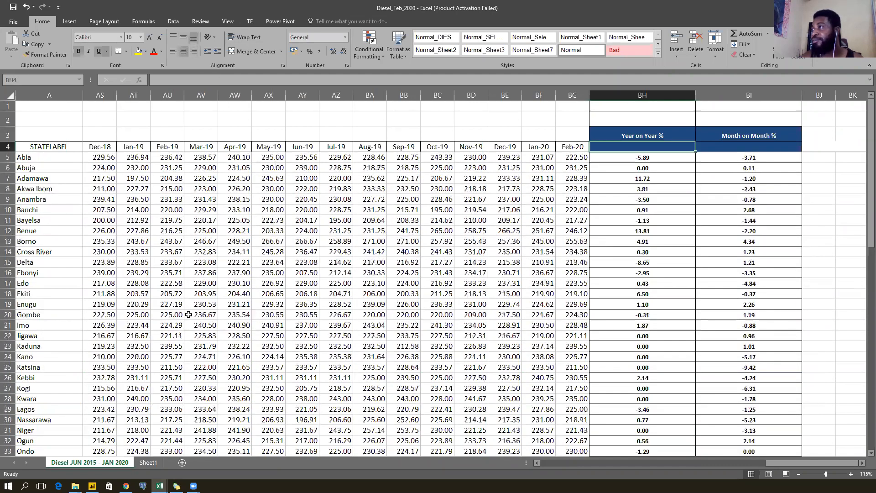
{"action": "key", "text": "Down"}
{"action": "key", "text": "Down"}
{"action": "key", "text": "Down"}
{"action": "key", "text": "Left"}
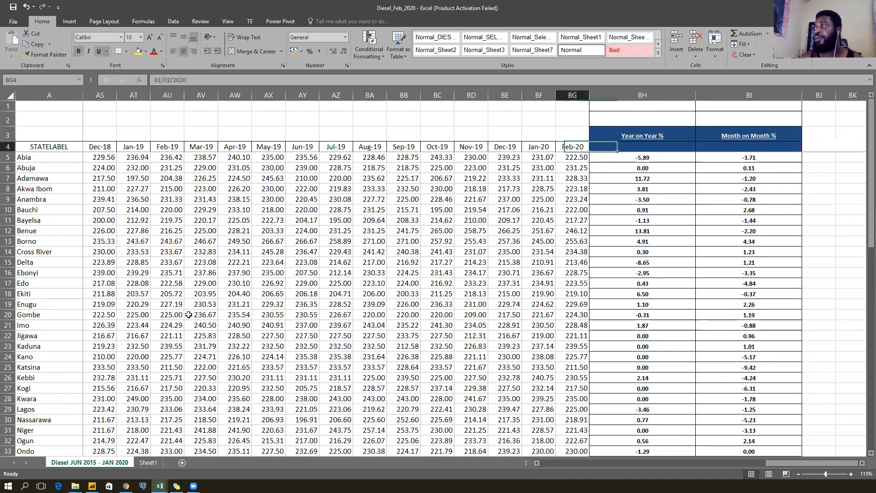
{"action": "key", "text": "ctrl+Left"}
{"action": "key", "text": "Right"}
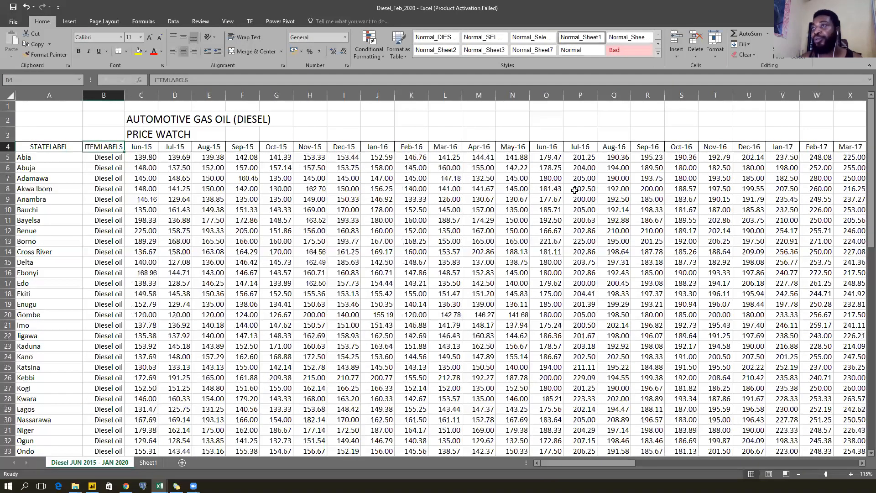
Rename the Diesel worksheet tab to 'Diesel'.
{"action": "double_click", "coordinate": [107, 462]}
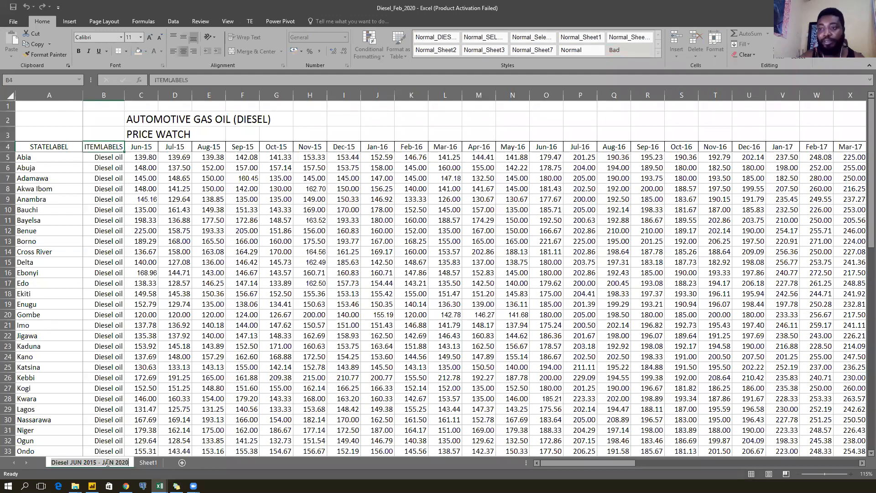
{"action": "type", "text": "Diesel"}
{"action": "key", "text": "Return"}
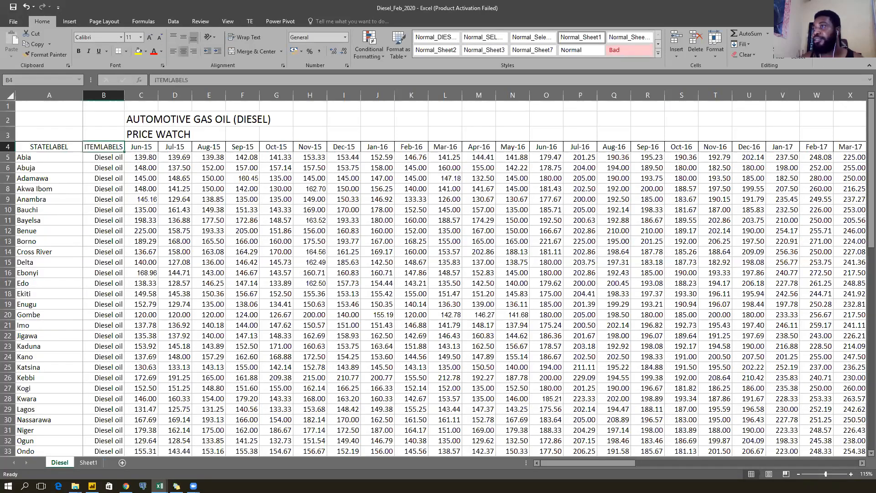
Minimize the Diesel workbook and enable editing in Kerosene_Feb_2020.
{"action": "left_click", "coordinate": [823, 8]}
{"action": "left_click", "coordinate": [144, 152]}
{"action": "left_click", "coordinate": [381, 37]}
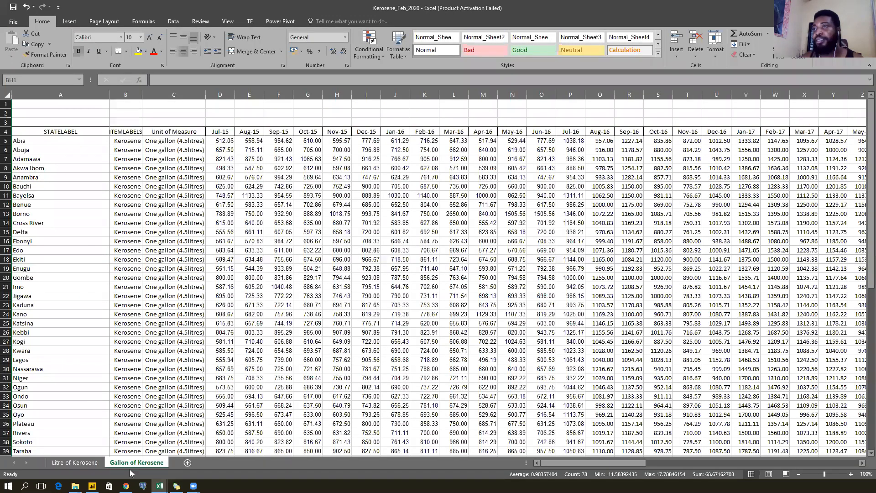
Show the Litre of Kerosene sheet, check Bauchi's Jan-20 price, then return to the ITEMLABELS header.
{"action": "left_click", "coordinate": [73, 464]}
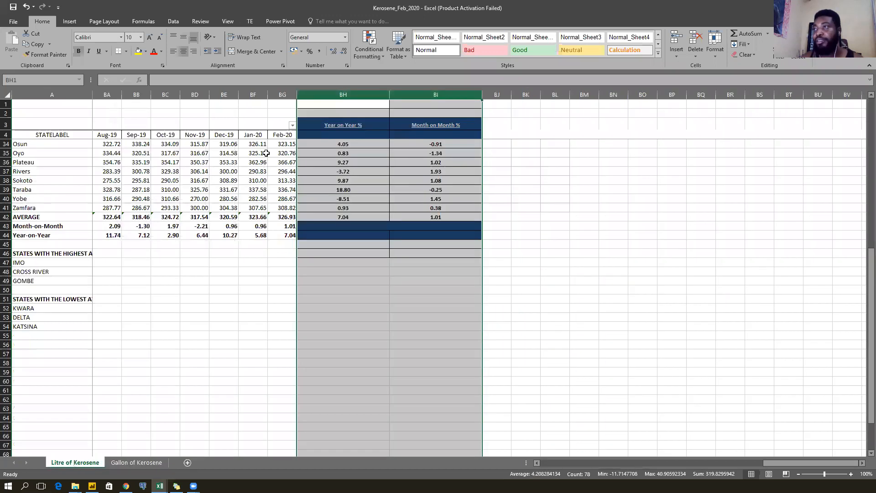
{"action": "scroll", "coordinate": [262, 185], "scroll_direction": "up", "scroll_amount": 10}
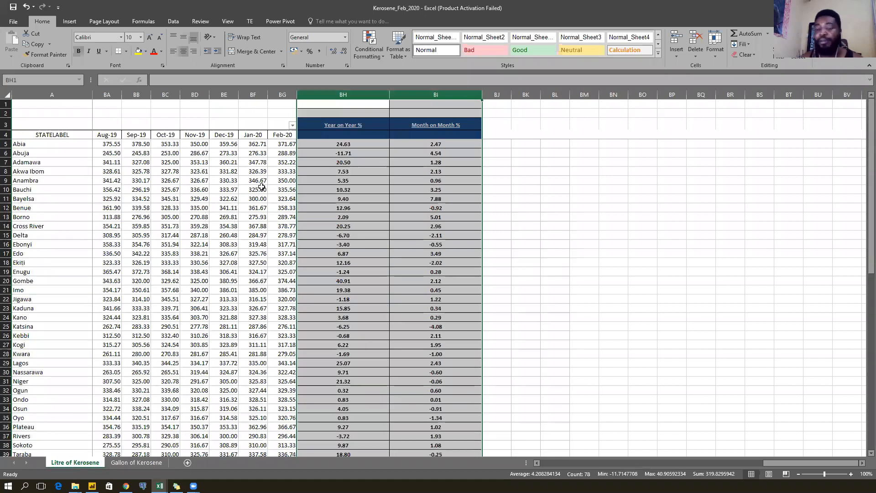
{"action": "left_click", "coordinate": [262, 187]}
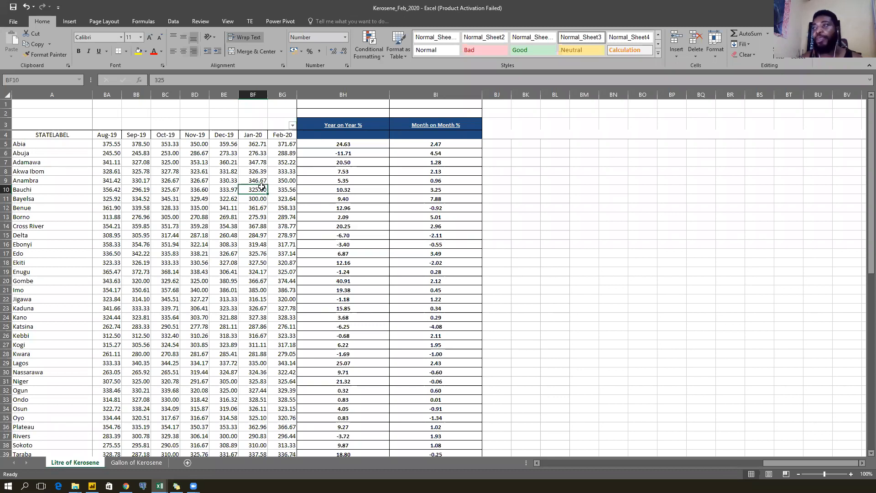
{"action": "key", "text": "Up"}
{"action": "key", "text": "Up"}
{"action": "key", "text": "Up"}
{"action": "key", "text": "Up"}
{"action": "key", "text": "Up"}
{"action": "key", "text": "Up"}
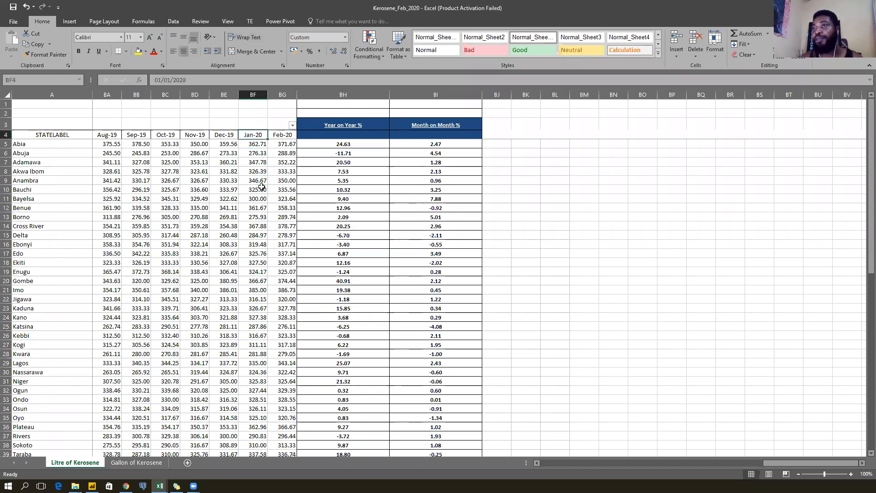
{"action": "key", "text": "Home"}
{"action": "key", "text": "Right"}
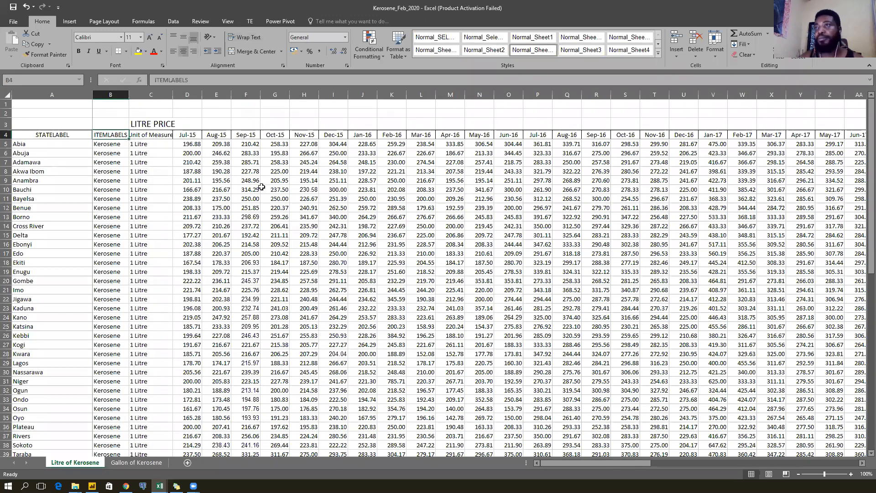
Step along the header row, selecting the Jul-15 through Nov-15 price columns in turn.
{"action": "key", "text": "Left"}
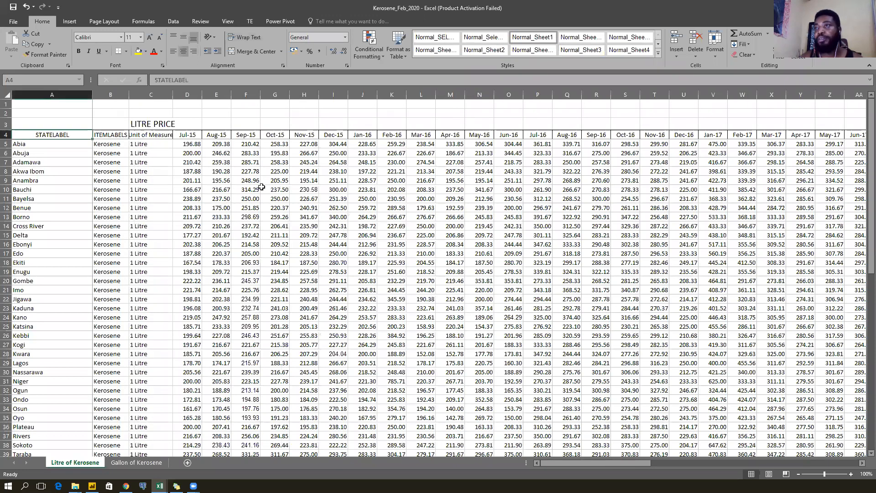
{"action": "key", "text": "Right"}
{"action": "key", "text": "Right"}
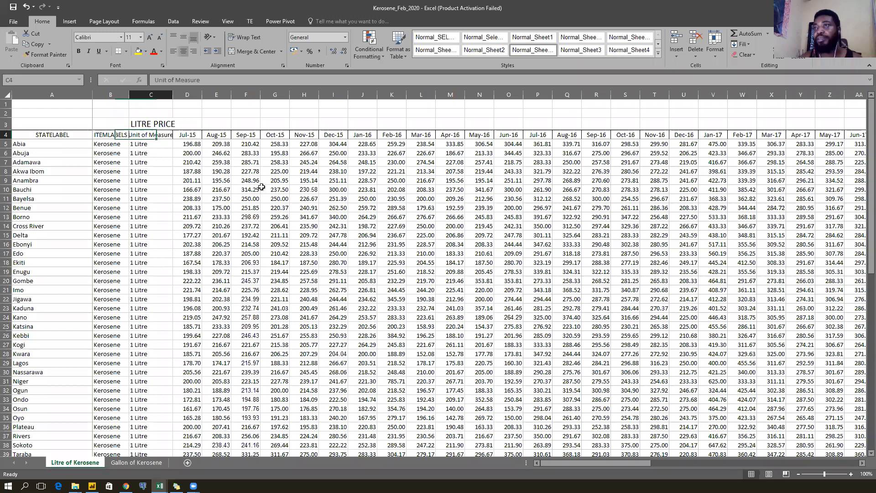
{"action": "key", "text": "Left"}
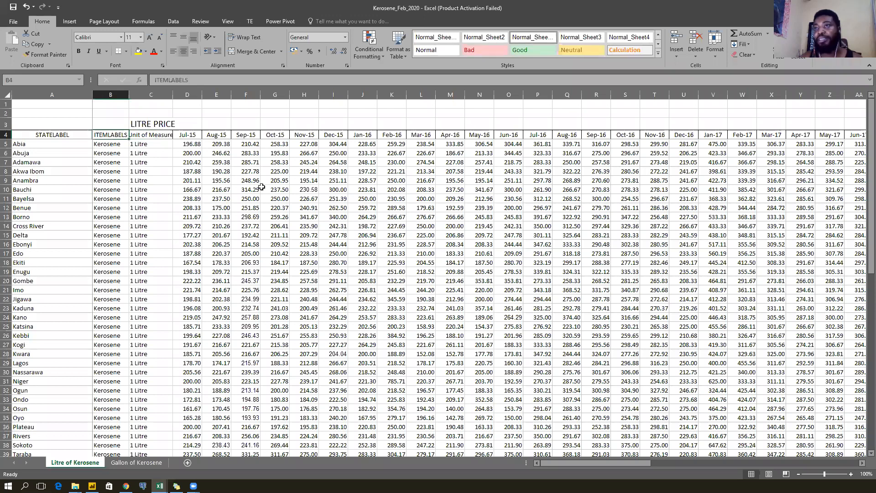
{"action": "key", "text": "Left"}
{"action": "key", "text": "Right"}
{"action": "key", "text": "Right"}
{"action": "key", "text": "Right"}
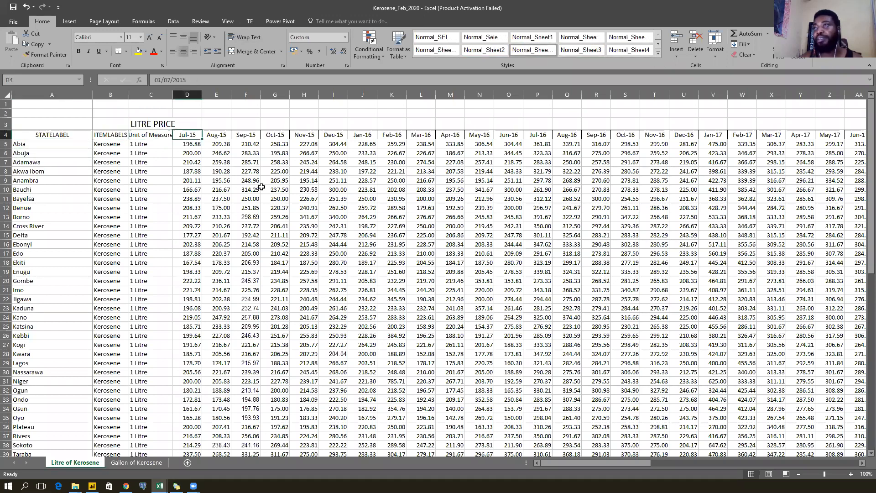
{"action": "key", "text": "ctrl+space"}
{"action": "key", "text": "Right"}
{"action": "key", "text": "ctrl+space"}
{"action": "key", "text": "Right"}
{"action": "key", "text": "ctrl+space"}
{"action": "key", "text": "Right"}
{"action": "key", "text": "ctrl+space"}
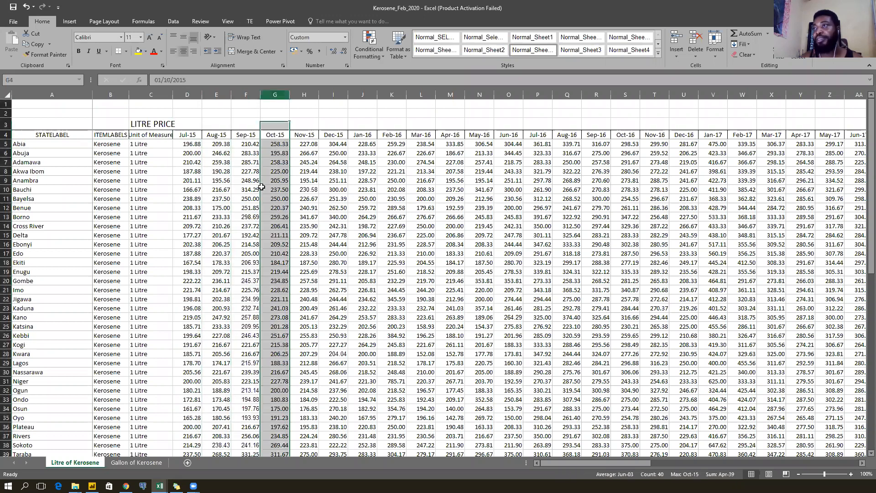
{"action": "key", "text": "Right"}
{"action": "key", "text": "ctrl+space"}
Move past Mar-16 to the last month, Feb-20, and into the Year on Year % column.
{"action": "key", "text": "Right"}
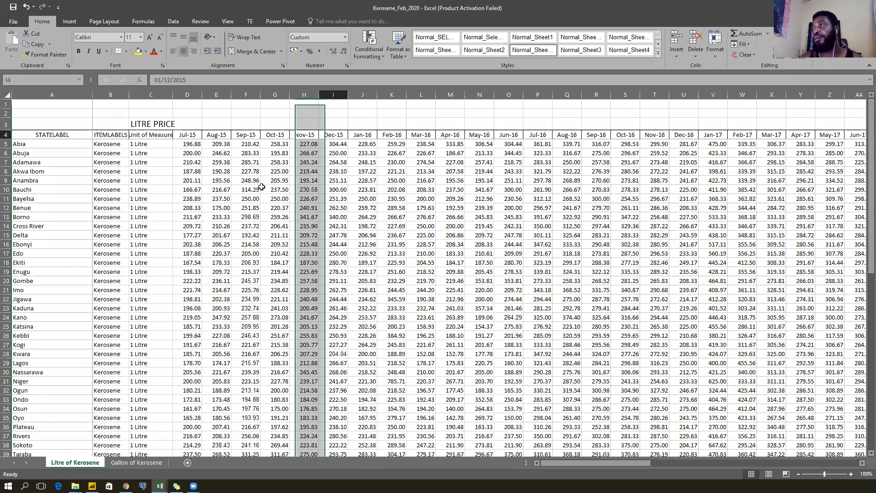
{"action": "key", "text": "Right"}
{"action": "key", "text": "Right"}
{"action": "key", "text": "ctrl+space"}
{"action": "key", "text": "Right"}
{"action": "key", "text": "ctrl+Right"}
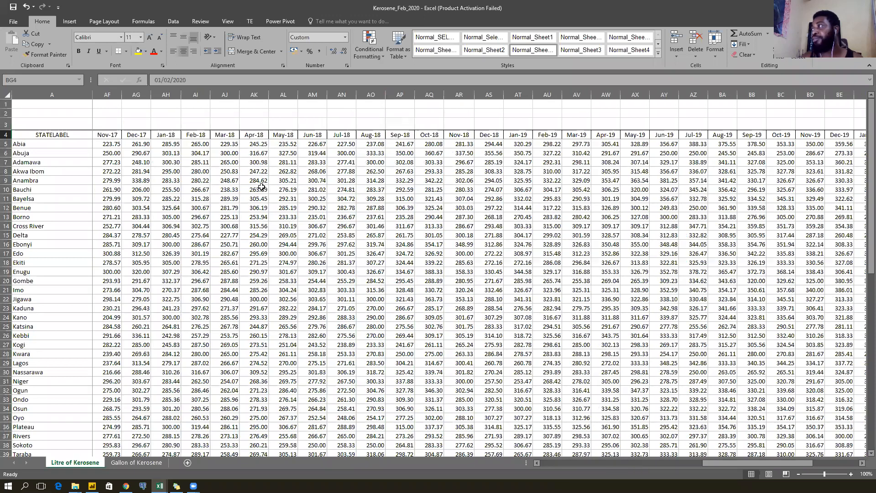
{"action": "key", "text": "Right"}
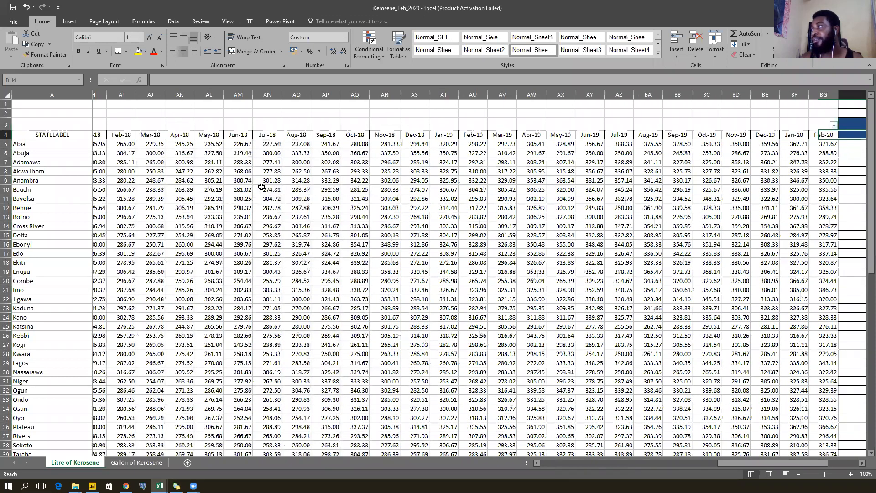
{"action": "scroll", "coordinate": [261, 188], "scroll_direction": "right", "scroll_amount": 4}
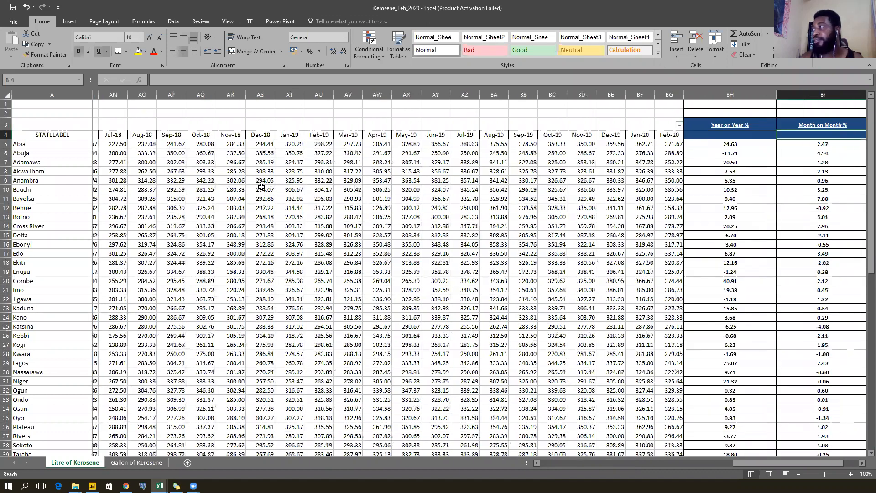
Inspect Abia's Year on Year % formula, the AVERAGE row, and the Aug-15 Month-on-Month formula.
{"action": "key", "text": "Right"}
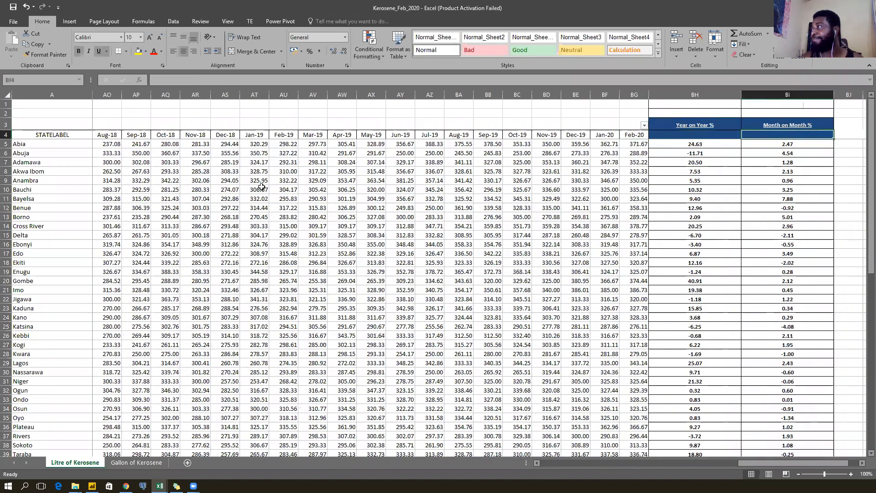
{"action": "key", "text": "Left"}
{"action": "key", "text": "Down"}
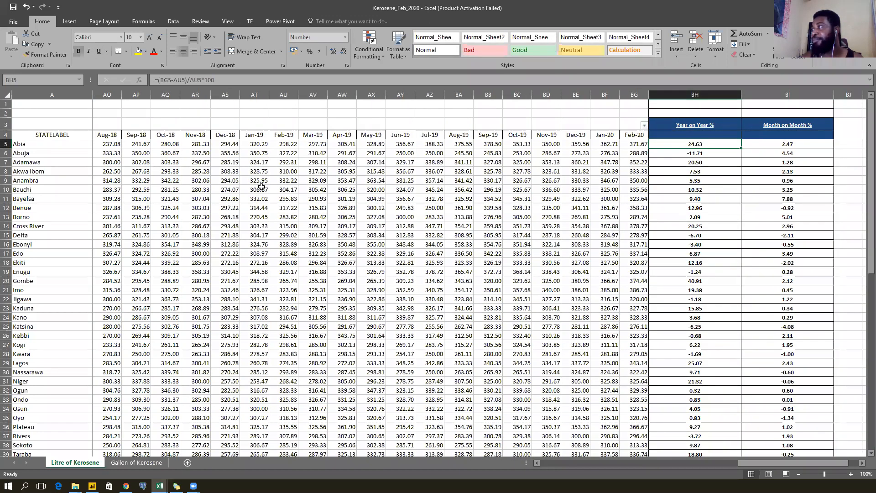
{"action": "key", "text": "ctrl+Down"}
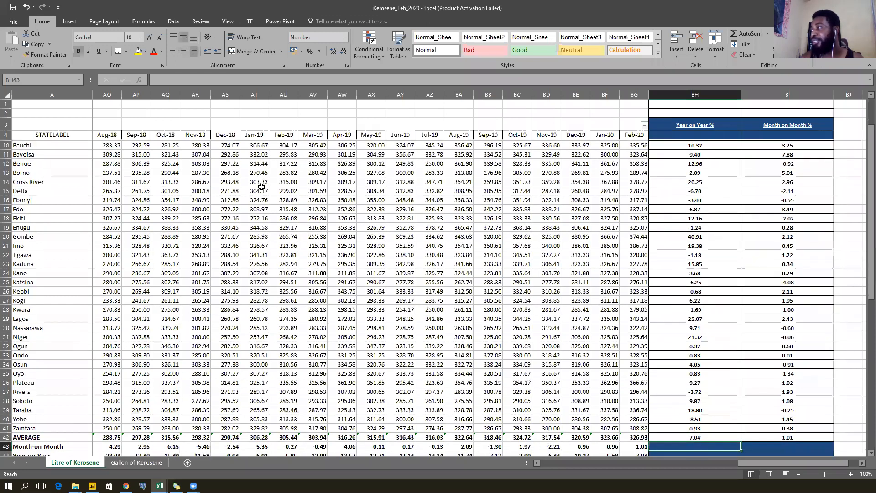
{"action": "key", "text": "ctrl+Left"}
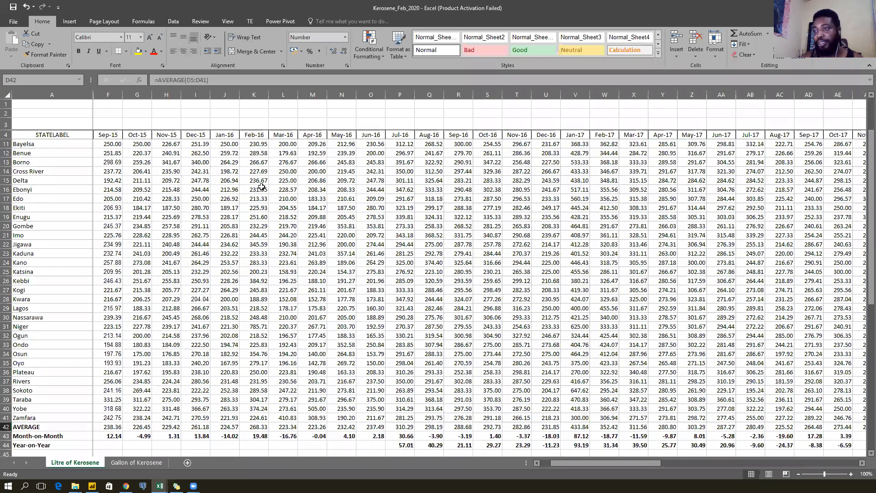
{"action": "key", "text": "Left"}
{"action": "key", "text": "Left"}
{"action": "key", "text": "Down"}
{"action": "key", "text": "Right"}
{"action": "key", "text": "Right"}
{"action": "key", "text": "Right"}
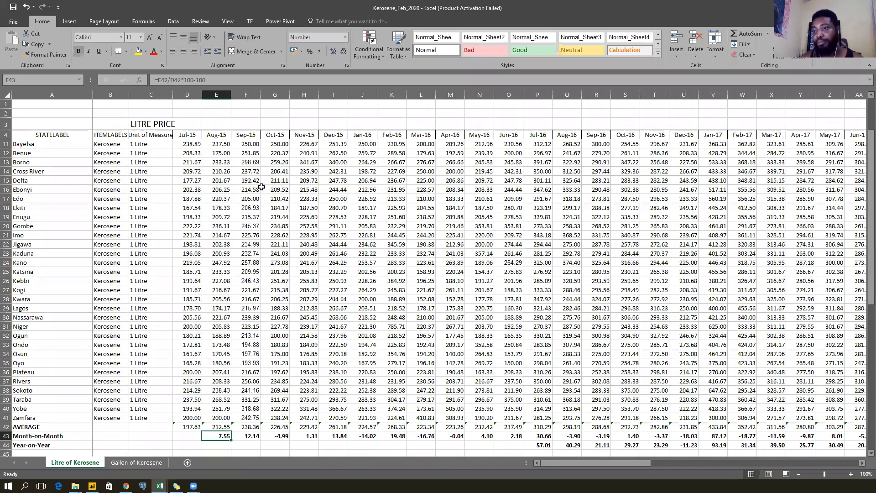
Review the highest and lowest price state summaries, then return to the ITEMLABELS header.
{"action": "key", "text": "Left"}
{"action": "key", "text": "Left"}
{"action": "key", "text": "Left"}
{"action": "key", "text": "Left"}
{"action": "key", "text": "Down"}
{"action": "key", "text": "Down"}
{"action": "key", "text": "Down"}
{"action": "key", "text": "Down"}
{"action": "key", "text": "Down"}
{"action": "key", "text": "Down"}
{"action": "key", "text": "Down"}
{"action": "key", "text": "Down"}
{"action": "key", "text": "Down"}
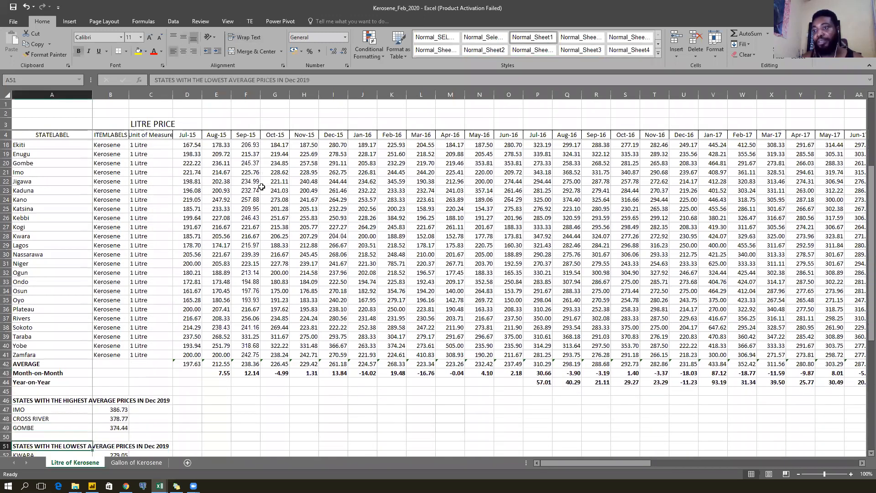
{"action": "key", "text": "Up"}
{"action": "key", "text": "Up"}
{"action": "key", "text": "Up"}
{"action": "key", "text": "Right"}
{"action": "key", "text": "Up"}
{"action": "key", "text": "Up"}
{"action": "key", "text": "Down"}
{"action": "key", "text": "Down"}
{"action": "key", "text": "Down"}
{"action": "key", "text": "Down"}
{"action": "key", "text": "Down"}
{"action": "scroll", "coordinate": [262, 187], "scroll_direction": "down", "scroll_amount": 1}
{"action": "key", "text": "Up"}
{"action": "key", "text": "Up"}
{"action": "key", "text": "Up"}
{"action": "key", "text": "Up"}
{"action": "key", "text": "Up"}
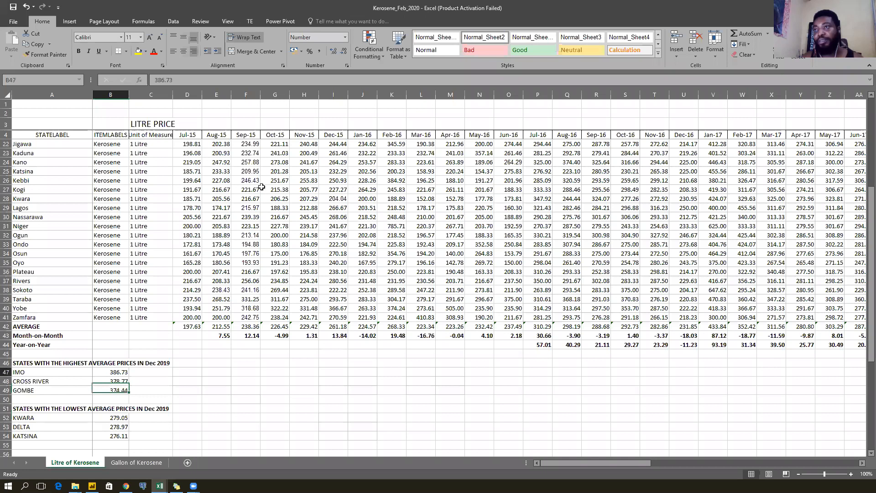
{"action": "key", "text": "ctrl+Up"}
{"action": "key", "text": "ctrl+Up"}
{"action": "key", "text": "ctrl+Up"}
{"action": "key", "text": "Down"}
{"action": "key", "text": "Down"}
{"action": "key", "text": "Down"}
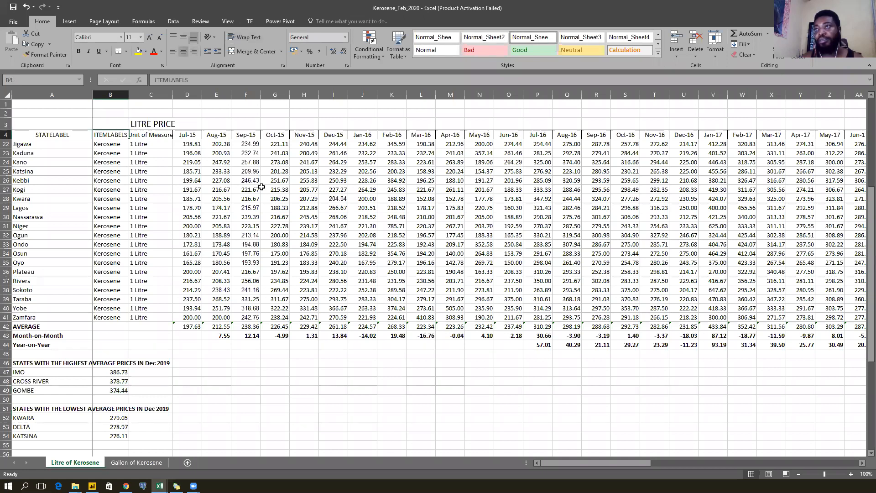
{"action": "scroll", "coordinate": [262, 187], "scroll_direction": "up", "scroll_amount": 6}
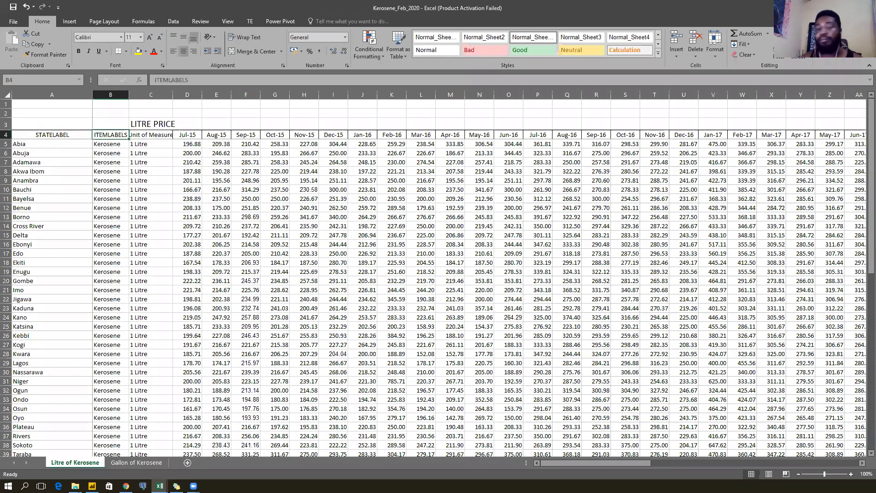
Switch to Petrol_Feb_2020, check Abia's Jul-19 price, and enable editing.
{"action": "key", "text": "alt+Tab"}
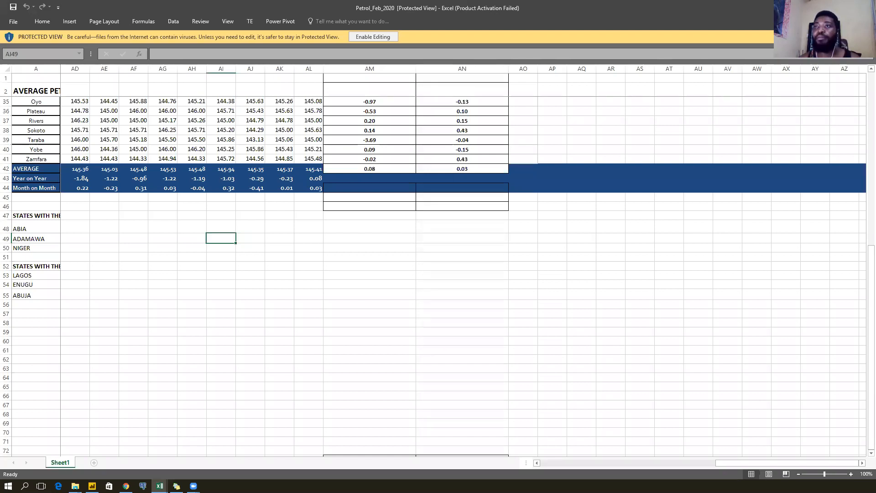
{"action": "scroll", "coordinate": [219, 224], "scroll_direction": "up", "scroll_amount": 11}
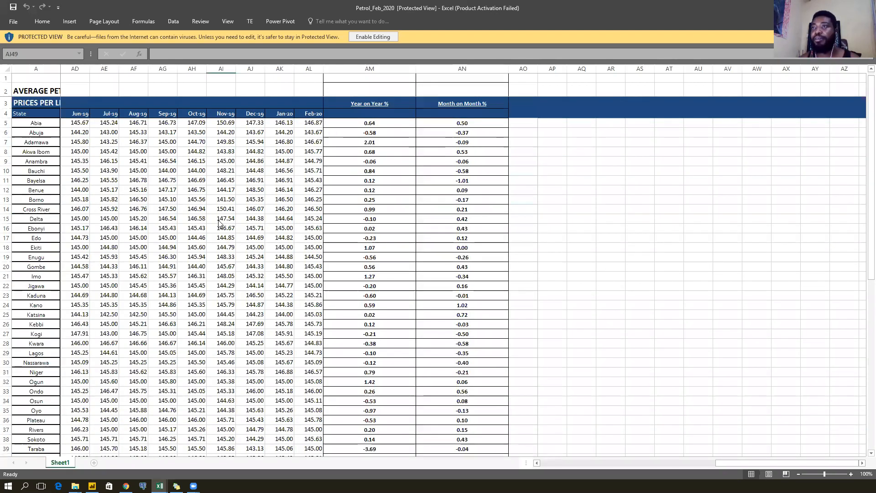
{"action": "left_click", "coordinate": [116, 127]}
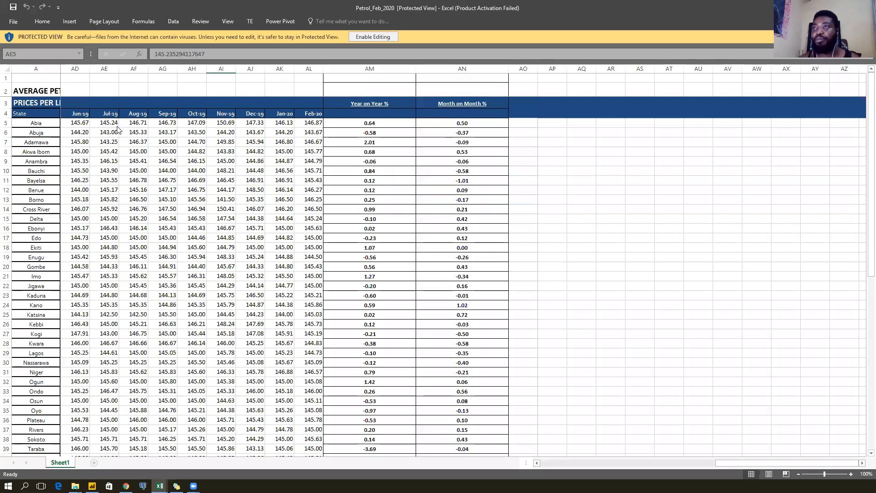
{"action": "left_click", "coordinate": [373, 37]}
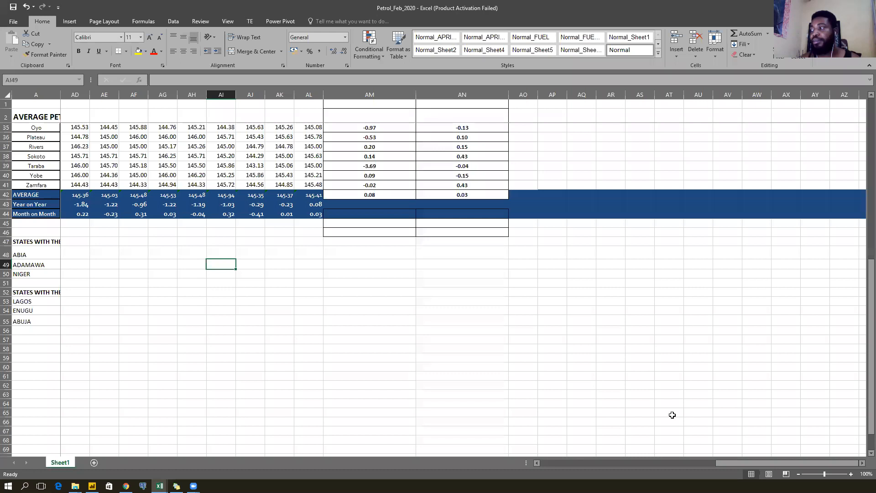
Check Sokoto's Aug-17 petrol price, then select the states list and the Jan-16 column.
{"action": "left_click_drag", "start_coordinate": [749, 463], "coordinate": [496, 478]}
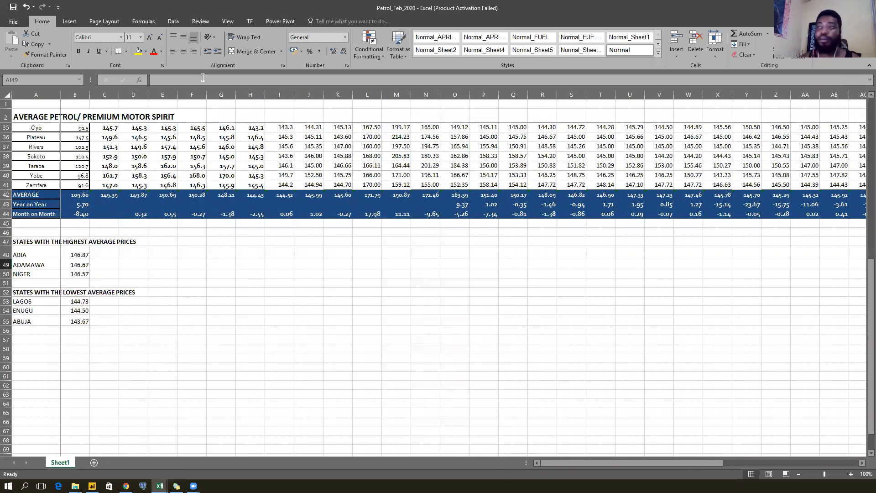
{"action": "left_click", "coordinate": [250, 157]}
{"action": "scroll", "coordinate": [250, 158], "scroll_direction": "up", "scroll_amount": 3}
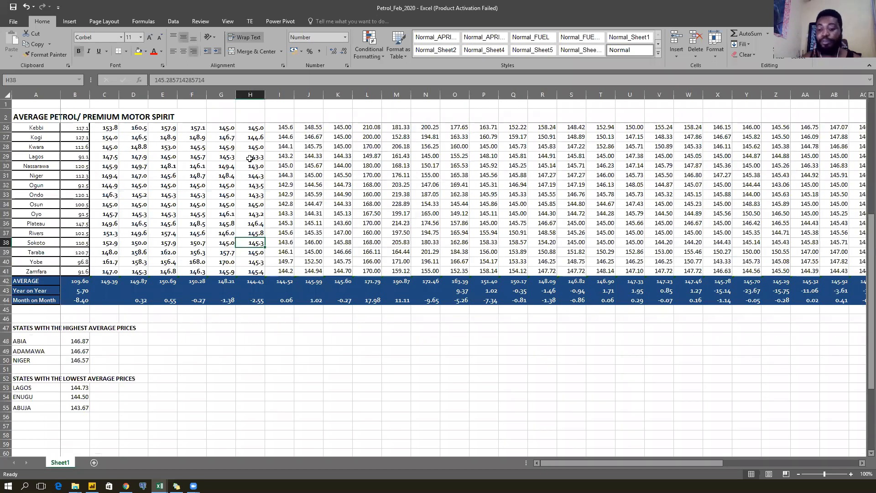
{"action": "key", "text": "ctrl+Up"}
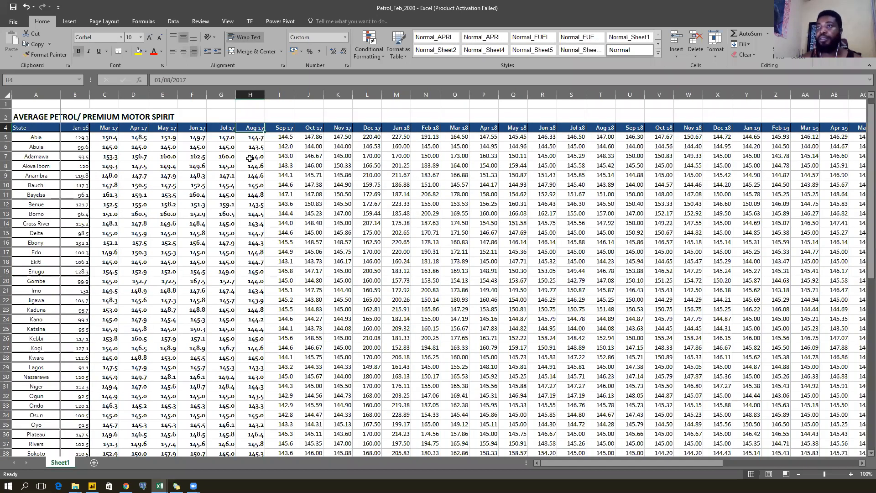
{"action": "key", "text": "ctrl+Left"}
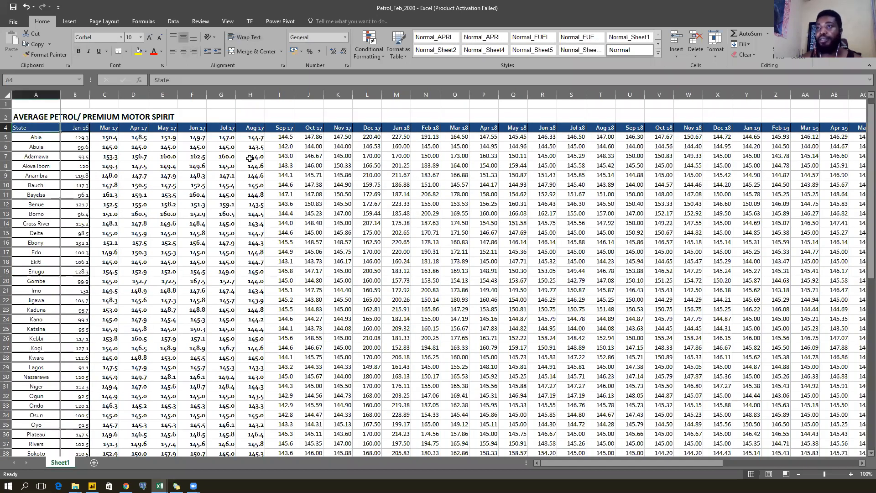
{"action": "key", "text": "ctrl+shift+Down"}
{"action": "key", "text": "Down"}
{"action": "key", "text": "Up"}
{"action": "key", "text": "Right"}
{"action": "key", "text": "ctrl+space"}
{"action": "key", "text": "Right"}
{"action": "key", "text": "Left"}
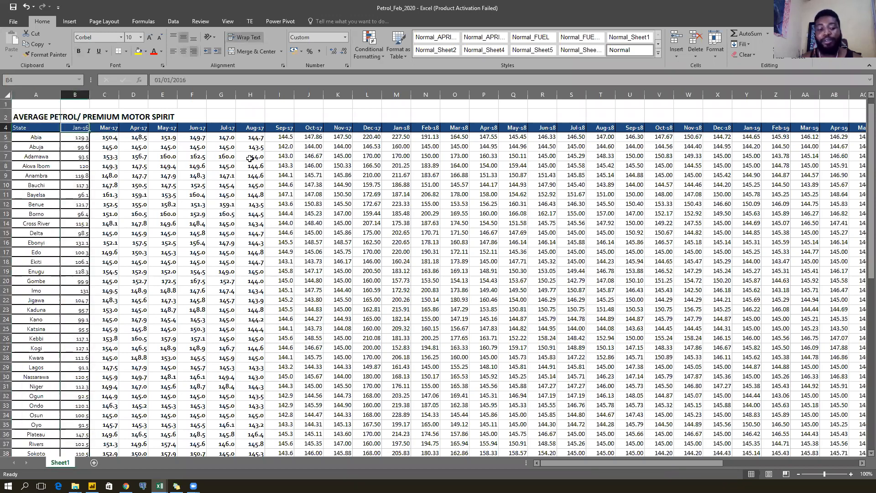
In the Kerosene workbook, check the ITEMLABELS and Unit of Measure headers.
{"action": "key", "text": "ctrl+Tab"}
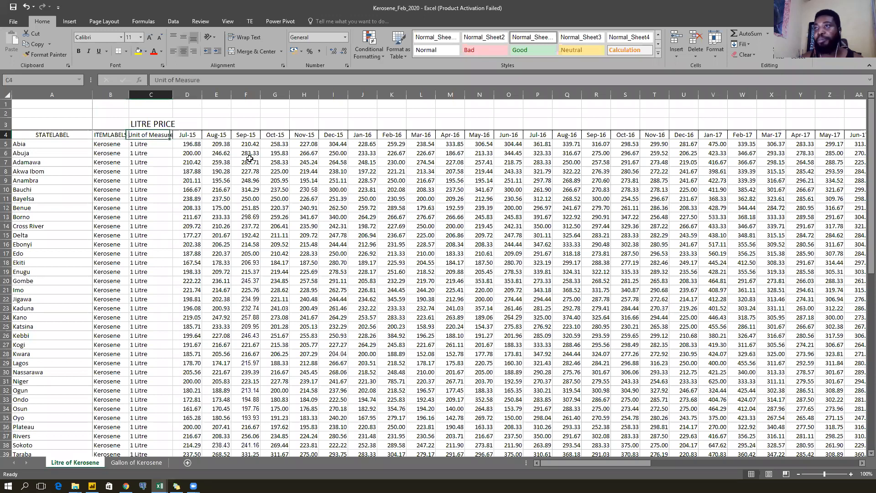
{"action": "key", "text": "Right"}
{"action": "key", "text": "Down"}
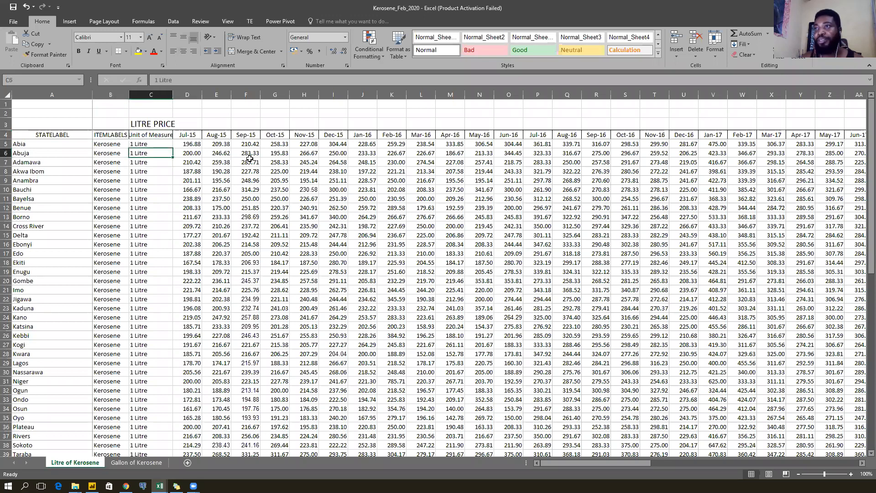
{"action": "key", "text": "Up"}
{"action": "key", "text": "Left"}
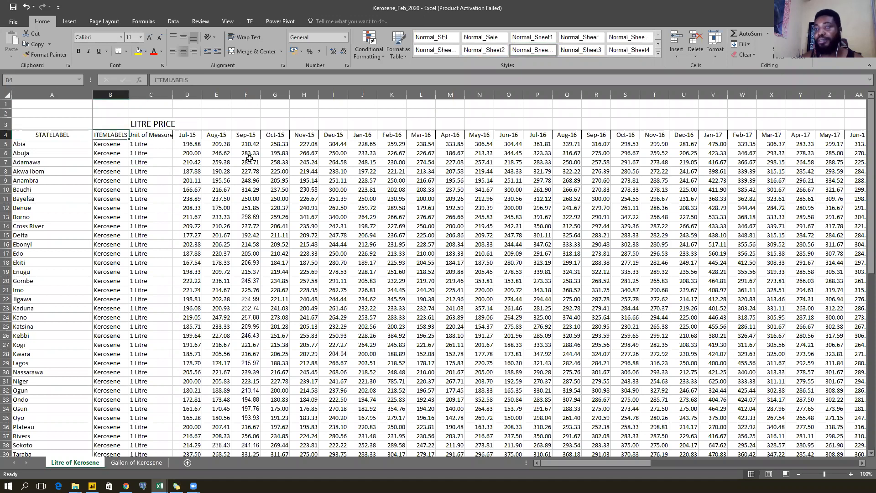
Back in Petrol_Feb_2020, widen the Jan-16 price column B to 13.29.
{"action": "key", "text": "alt+Tab"}
{"action": "key", "text": "Right"}
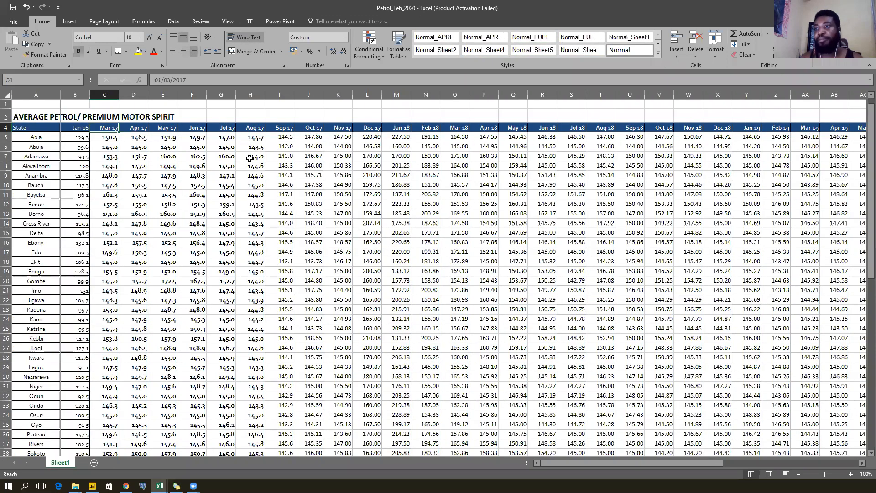
{"action": "key", "text": "Left"}
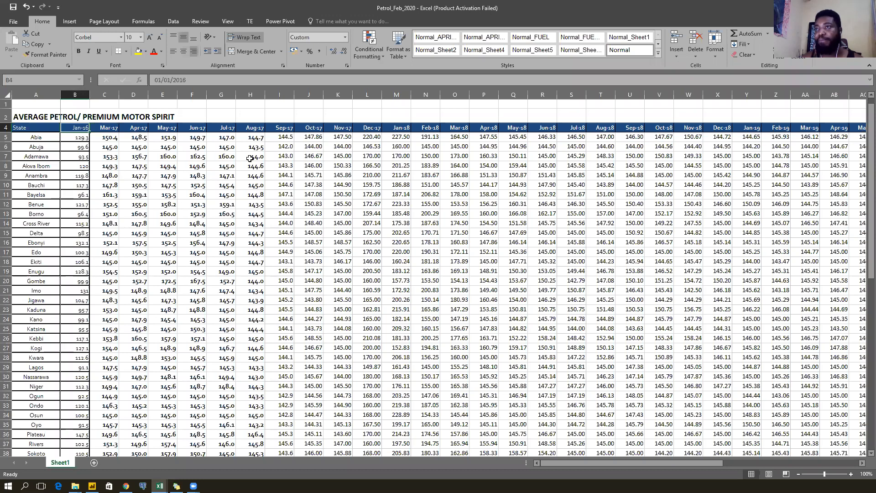
{"action": "key", "text": "Right"}
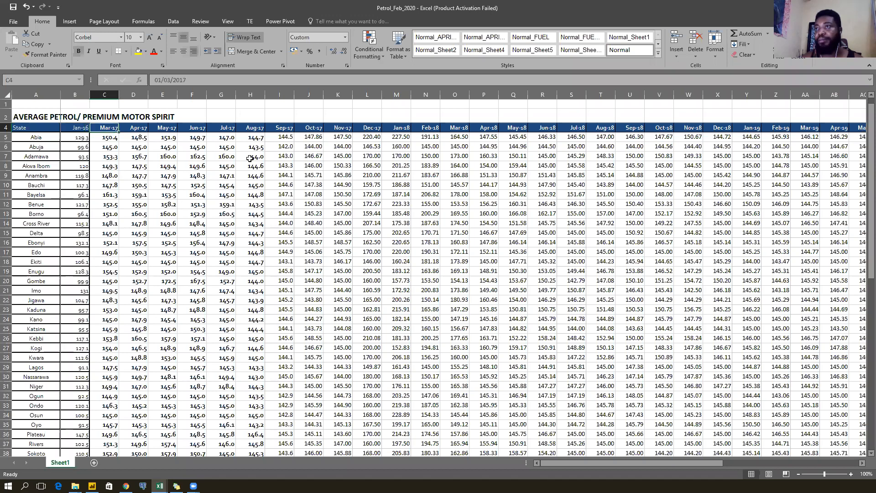
{"action": "key", "text": "Left"}
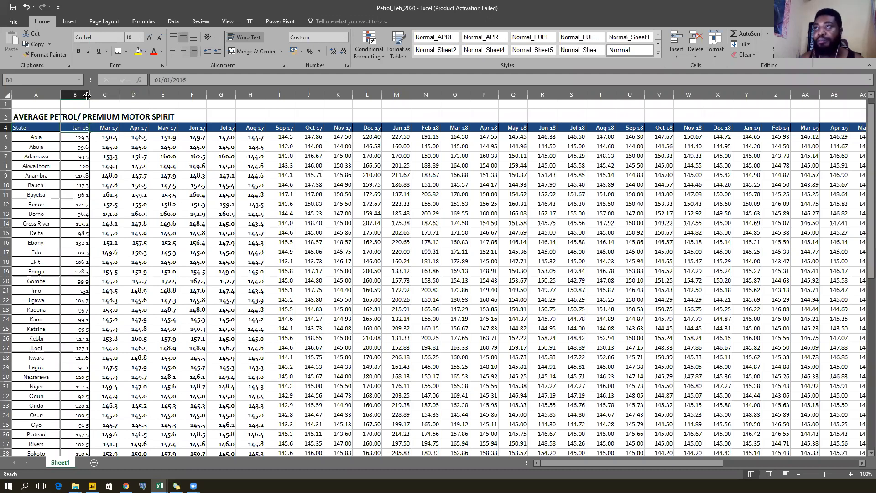
{"action": "mouse_move", "coordinate": [86, 95]}
{"action": "left_mouse_down"}
{"action": "mouse_move", "coordinate": [109, 94]}
{"action": "mouse_move", "coordinate": [97, 92]}
{"action": "left_mouse_up"}
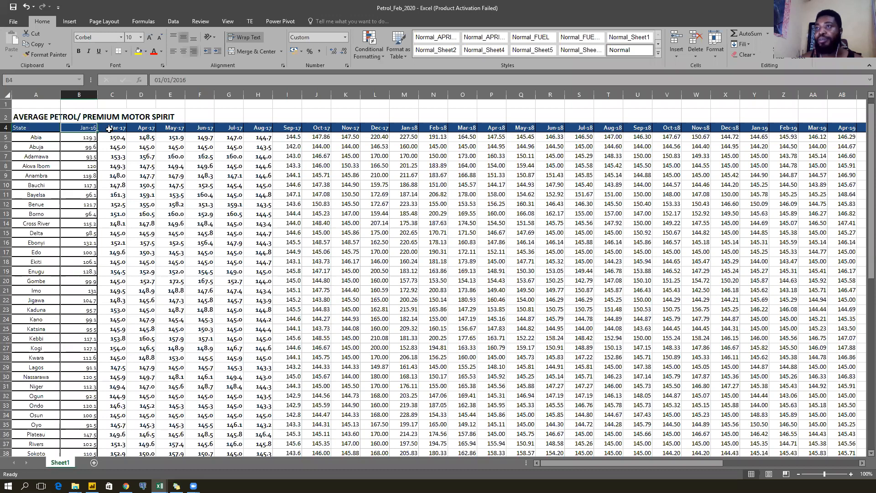
{"action": "left_click", "coordinate": [109, 129]}
{"action": "left_click", "coordinate": [83, 125]}
{"action": "left_click", "coordinate": [117, 128]}
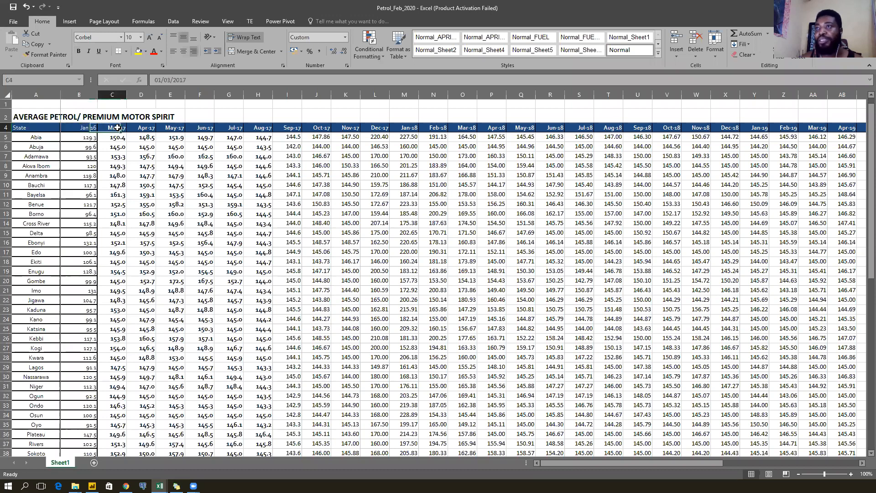
{"action": "left_click", "coordinate": [81, 127]}
{"action": "left_click", "coordinate": [114, 128]}
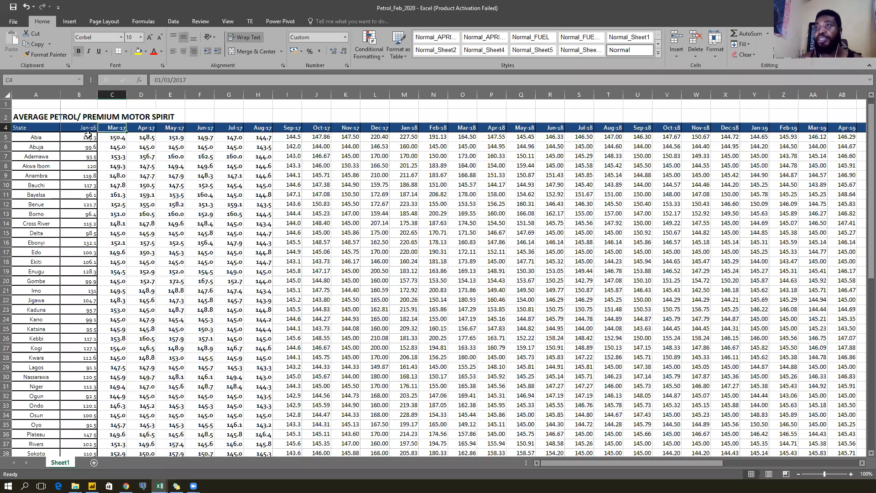
{"action": "left_click", "coordinate": [76, 128]}
{"action": "left_click", "coordinate": [121, 129]}
{"action": "left_click", "coordinate": [82, 128]}
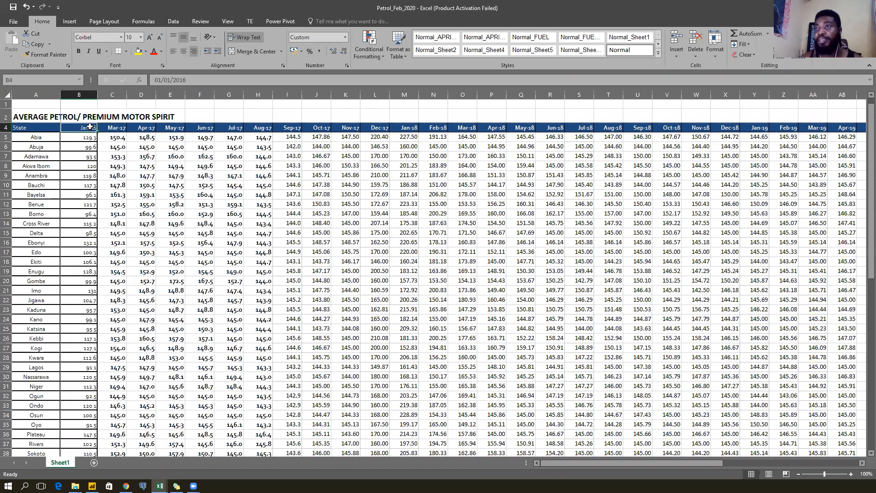
{"action": "left_click", "coordinate": [115, 127]}
{"action": "left_click_drag", "start_coordinate": [91, 128], "coordinate": [112, 129]}
{"action": "left_click", "coordinate": [86, 136]}
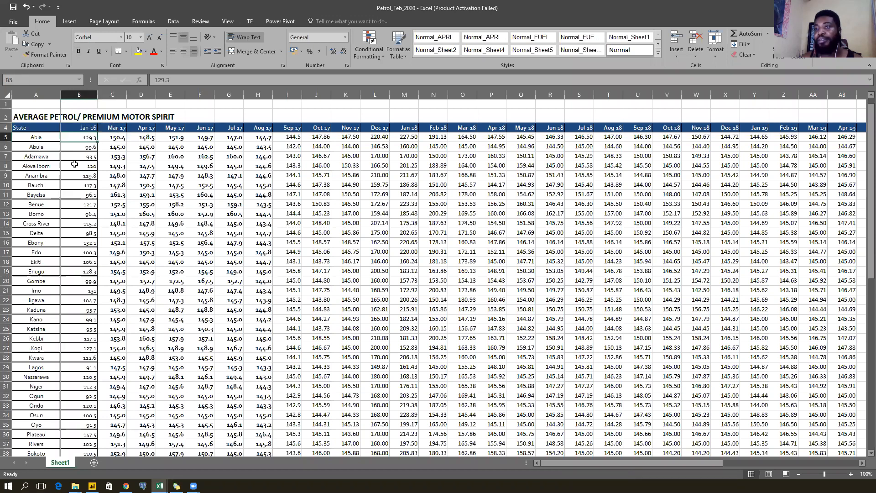
{"action": "scroll", "coordinate": [74, 164], "scroll_direction": "down", "scroll_amount": 7}
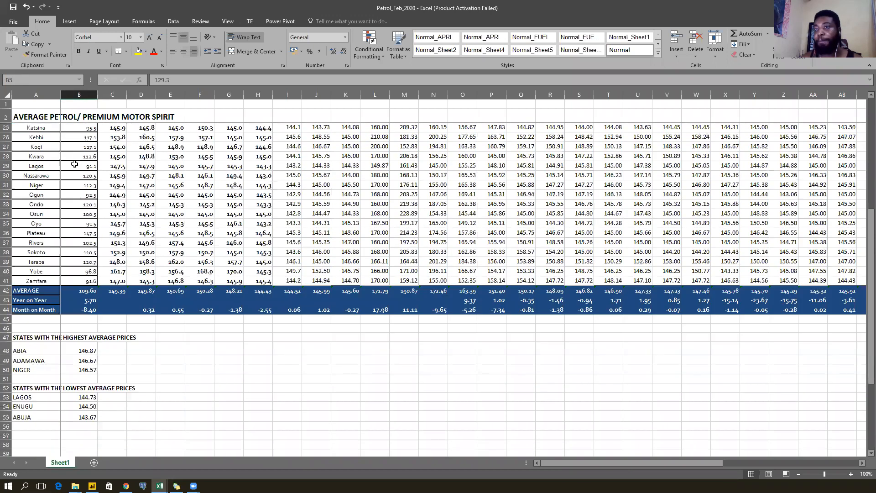
{"action": "scroll", "coordinate": [74, 164], "scroll_direction": "down", "scroll_amount": 1}
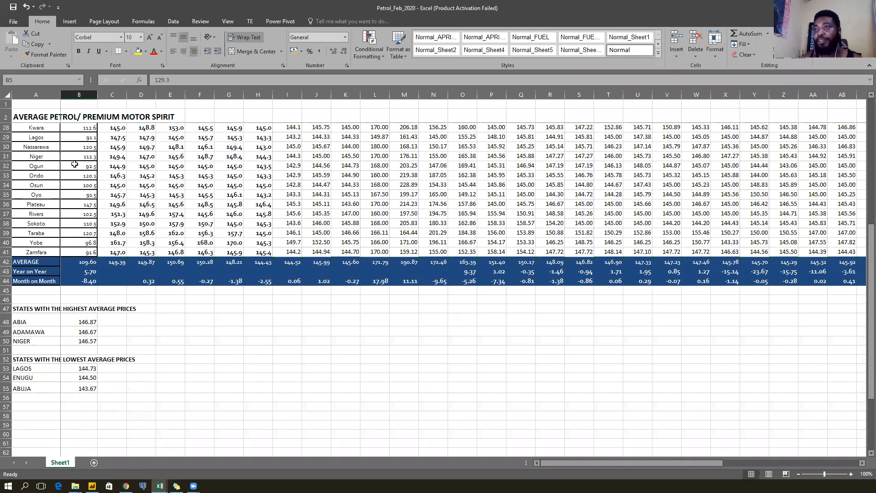
{"action": "scroll", "coordinate": [74, 164], "scroll_direction": "down", "scroll_amount": 2}
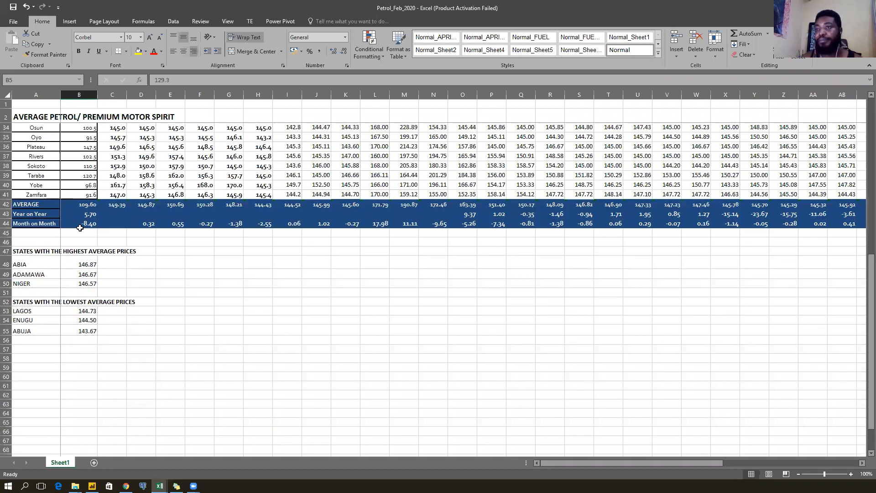
{"action": "scroll", "coordinate": [93, 262], "scroll_direction": "up", "scroll_amount": 8}
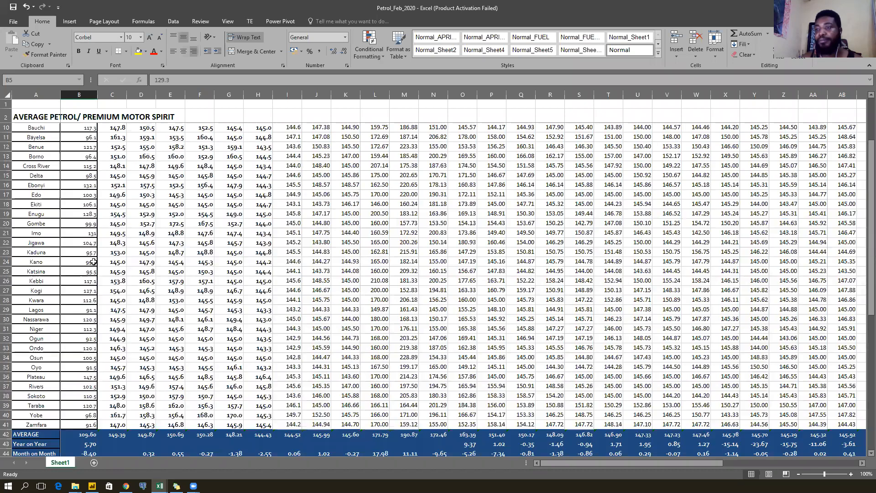
{"action": "scroll", "coordinate": [93, 262], "scroll_direction": "up", "scroll_amount": 3}
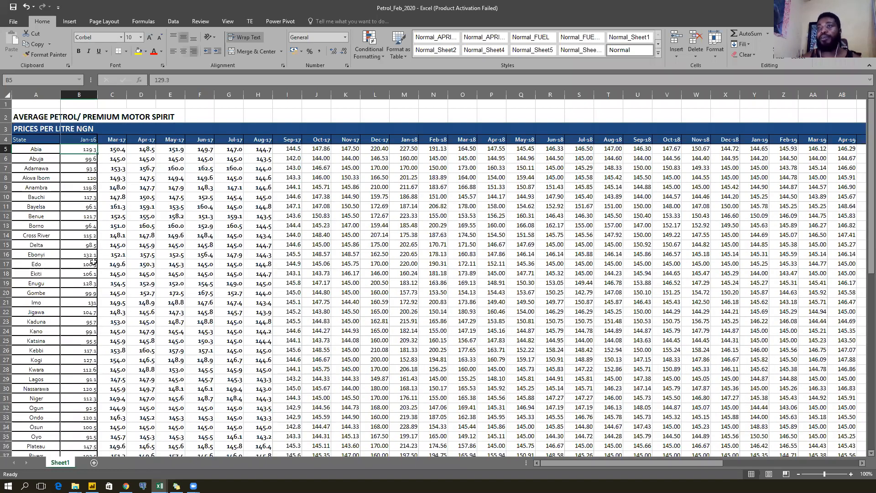
{"action": "key", "text": "Up"}
{"action": "key", "text": "ctrl+Right"}
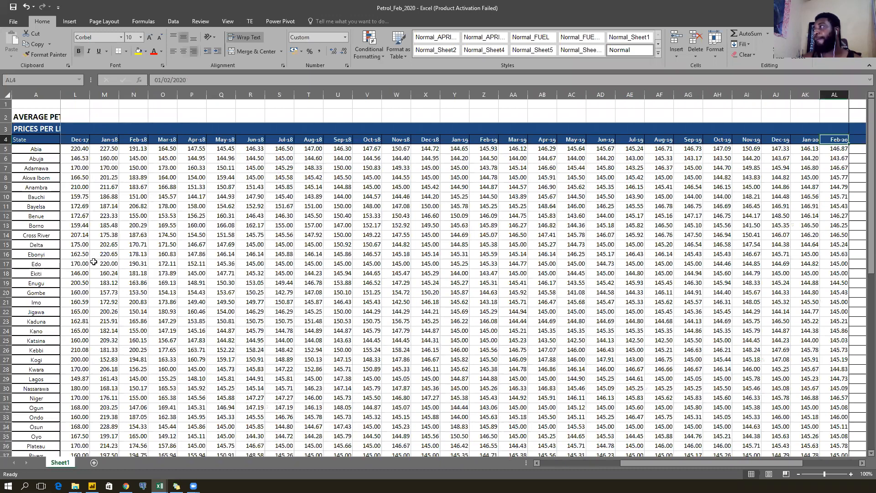
{"action": "scroll", "coordinate": [93, 262], "scroll_direction": "right", "scroll_amount": 3}
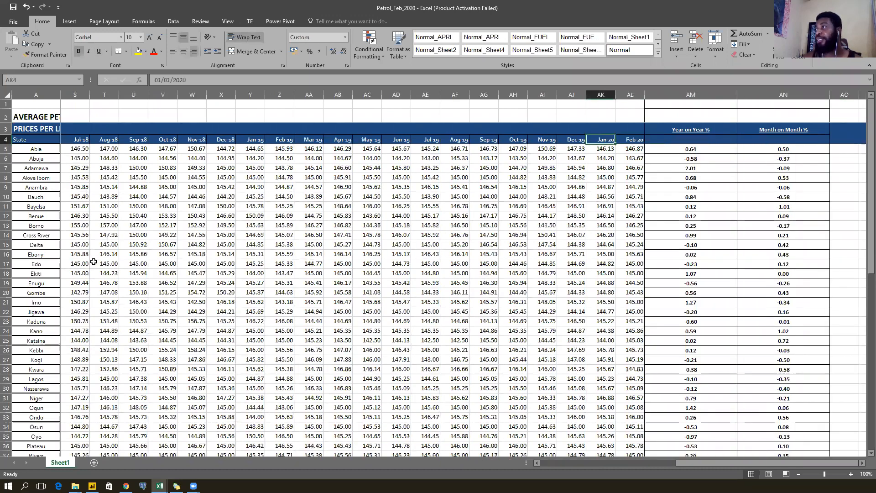
{"action": "key", "text": "ctrl+Down"}
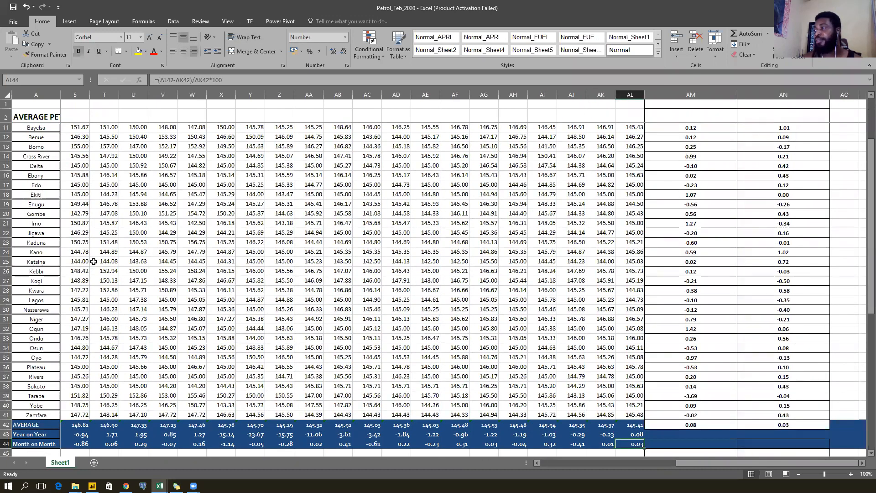
{"action": "key", "text": "ctrl+Left"}
{"action": "key", "text": "ctrl+Up"}
{"action": "key", "text": "Right"}
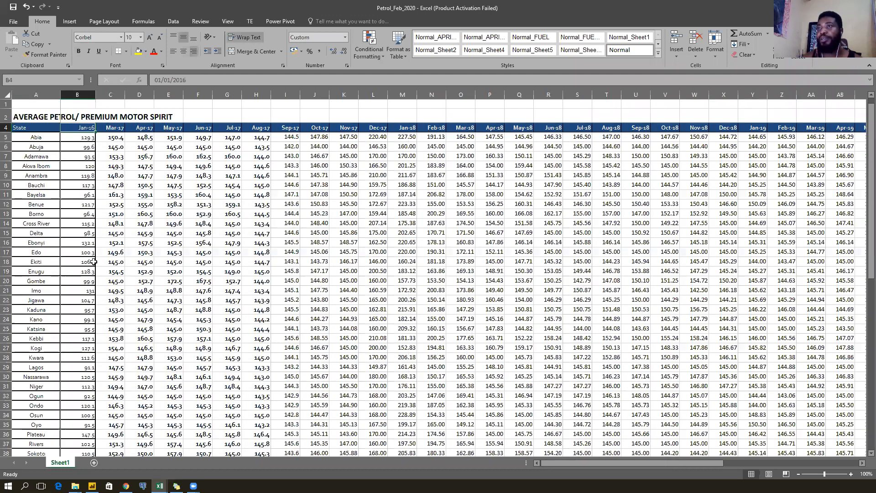
Scroll the Petrol_Feb_2020 sheet horizontally, then close that workbook.
{"action": "key", "text": "Left"}
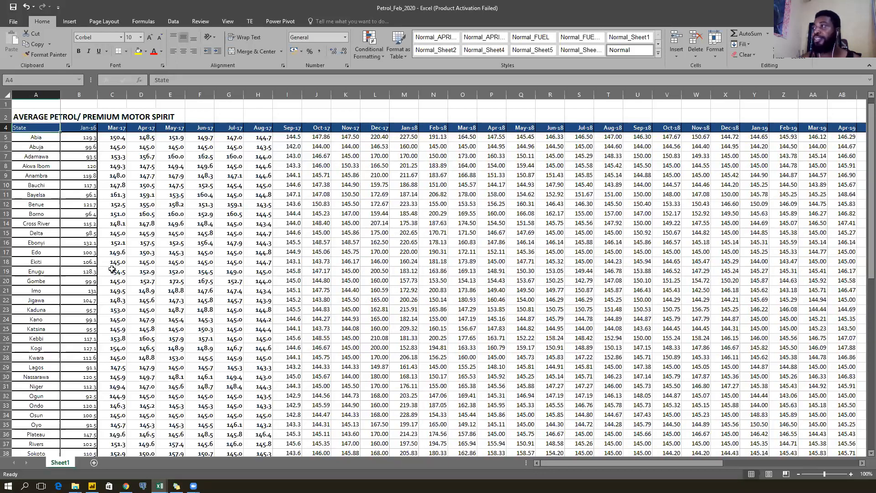
{"action": "mouse_move", "coordinate": [572, 463]}
{"action": "left_mouse_down"}
{"action": "mouse_move", "coordinate": [722, 462]}
{"action": "mouse_move", "coordinate": [583, 460]}
{"action": "left_mouse_up"}
{"action": "left_click_drag", "start_coordinate": [442, 465], "coordinate": [441, 464]}
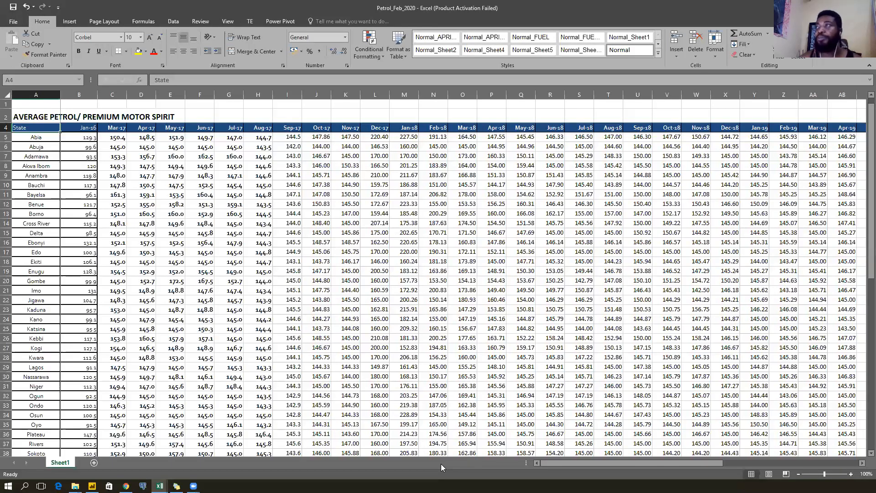
{"action": "left_click", "coordinate": [865, 8]}
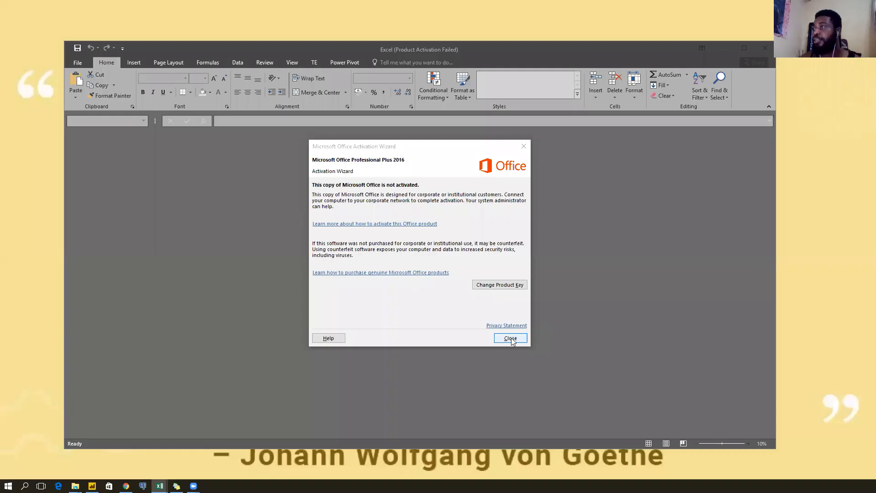
Close Kerosene_Feb_2020, dismiss the Office activation notice, and exit Excel.
{"action": "left_click", "coordinate": [511, 341]}
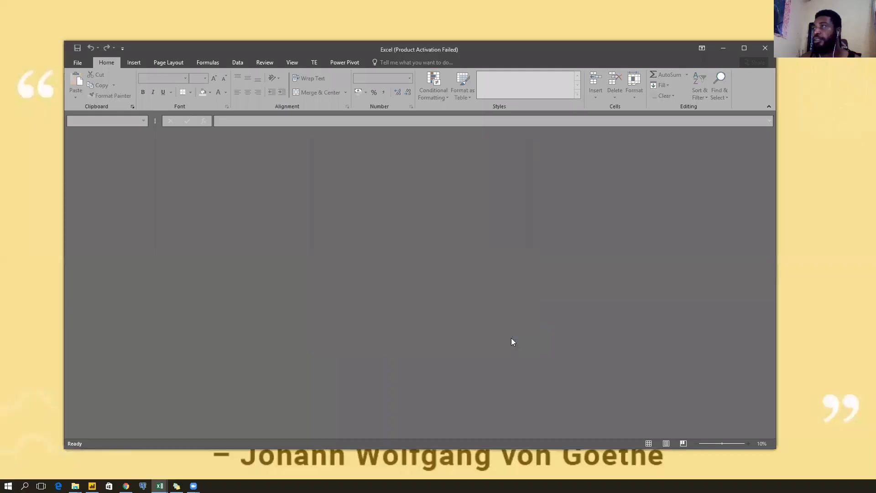
{"action": "left_click", "coordinate": [765, 50]}
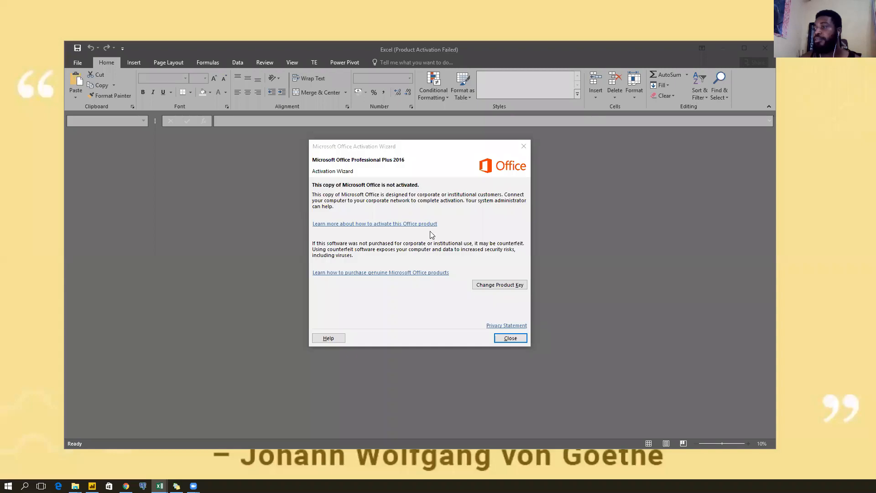
{"action": "left_click", "coordinate": [524, 145]}
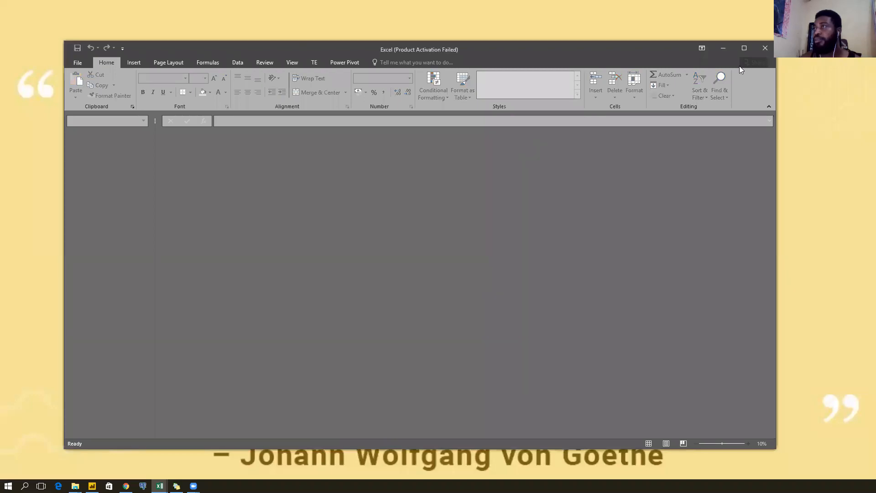
{"action": "left_click", "coordinate": [765, 49]}
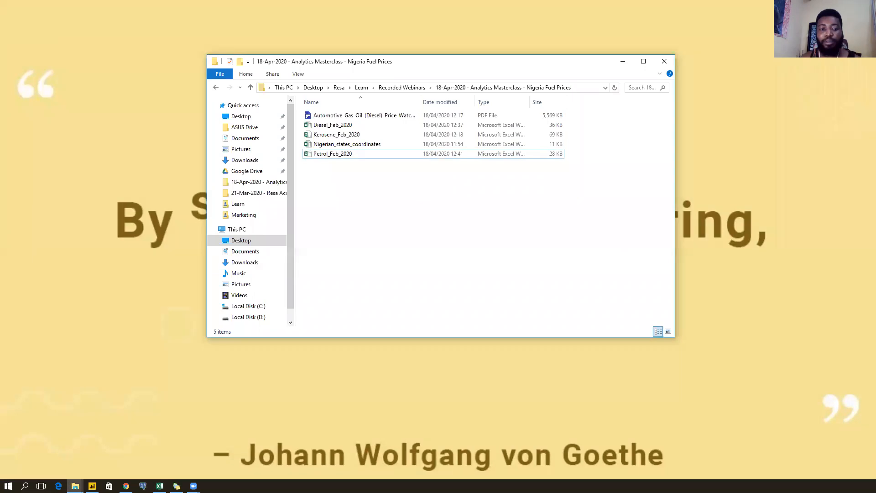
{"action": "left_click", "coordinate": [160, 486]}
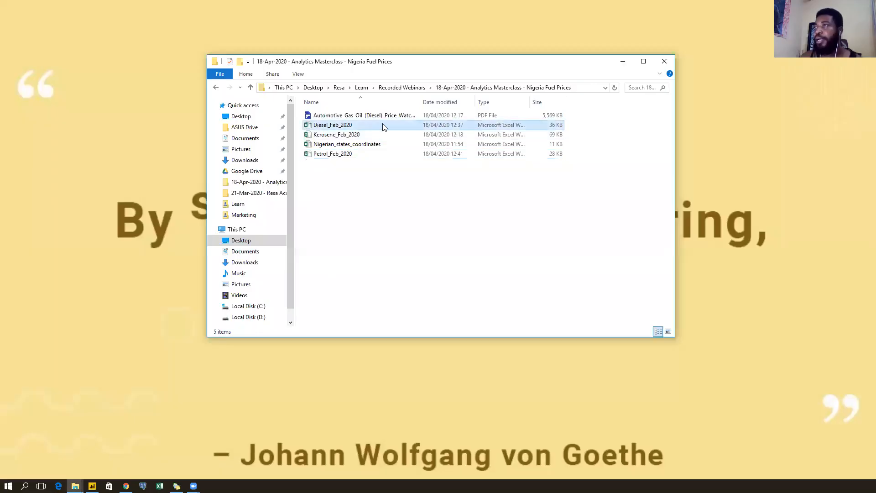
{"action": "left_click", "coordinate": [388, 125]}
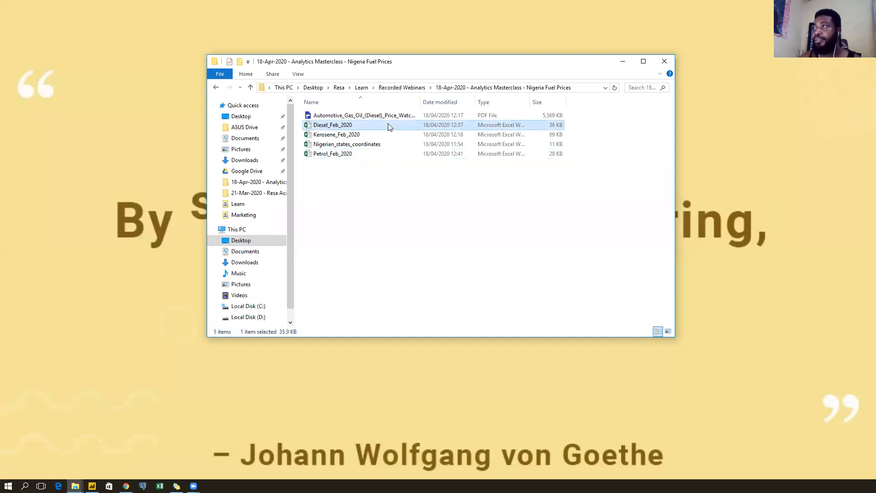
{"action": "right_click", "coordinate": [388, 126]}
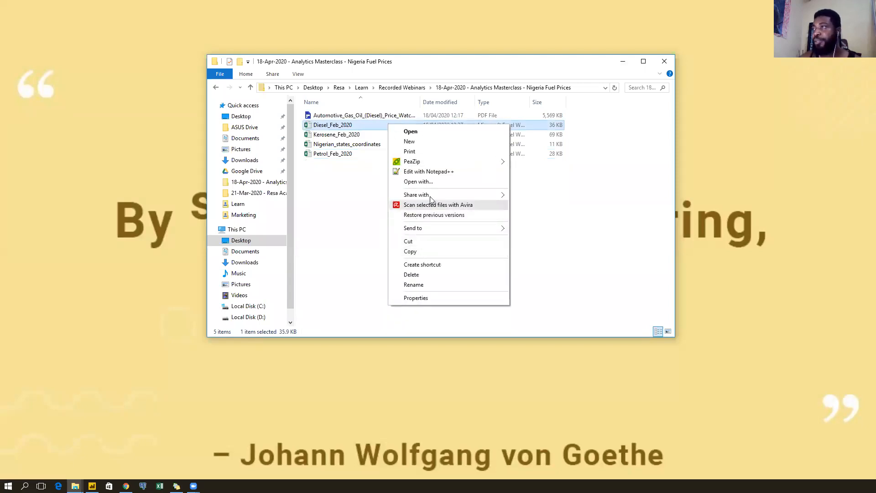
Paste a duplicate of the Diesel_Feb_2020 workbook into the folder.
{"action": "left_click", "coordinate": [336, 254]}
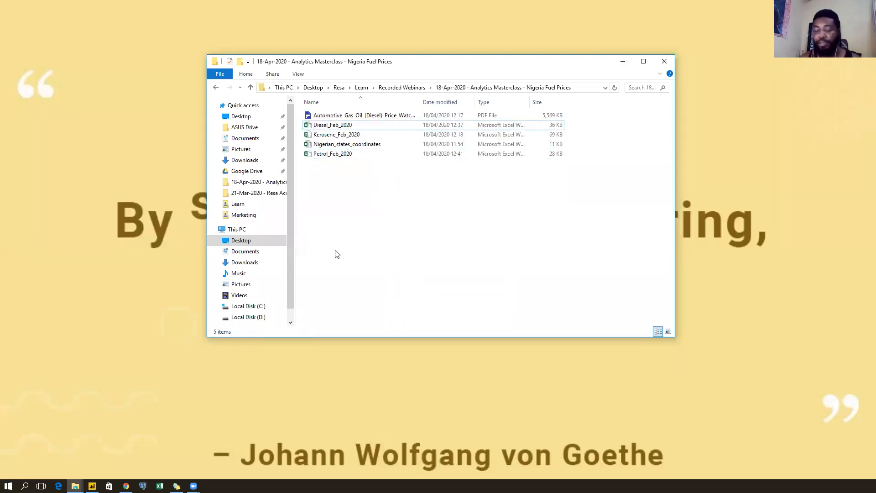
{"action": "key", "text": "Down"}
{"action": "key", "text": "Up"}
{"action": "key", "text": "ctrl+v"}
{"action": "key", "text": "Down"}
Duplicate Kerosene_Feb_2020, deleting the extra copy that got pasted.
{"action": "key", "text": "Down"}
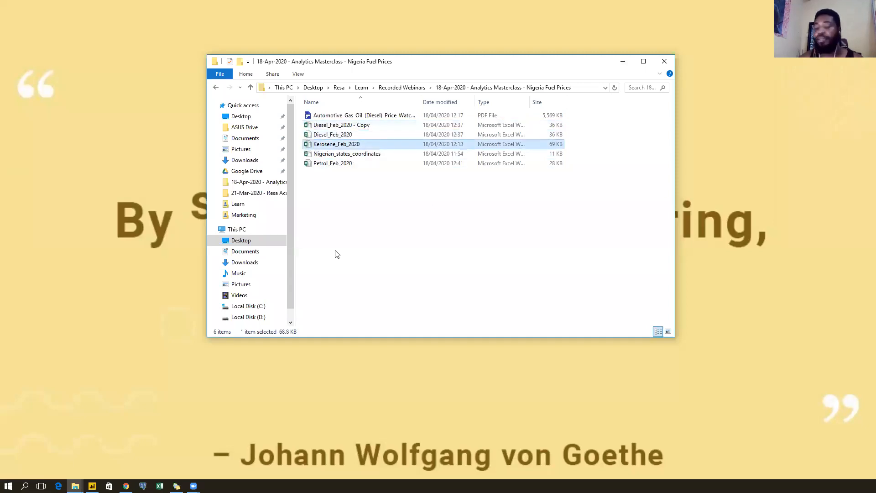
{"action": "key", "text": "ctrl+c"}
{"action": "key", "text": "ctrl+v"}
{"action": "key", "text": "Down"}
{"action": "key", "text": "Down"}
{"action": "key", "text": "Down"}
{"action": "key", "text": "ctrl+v"}
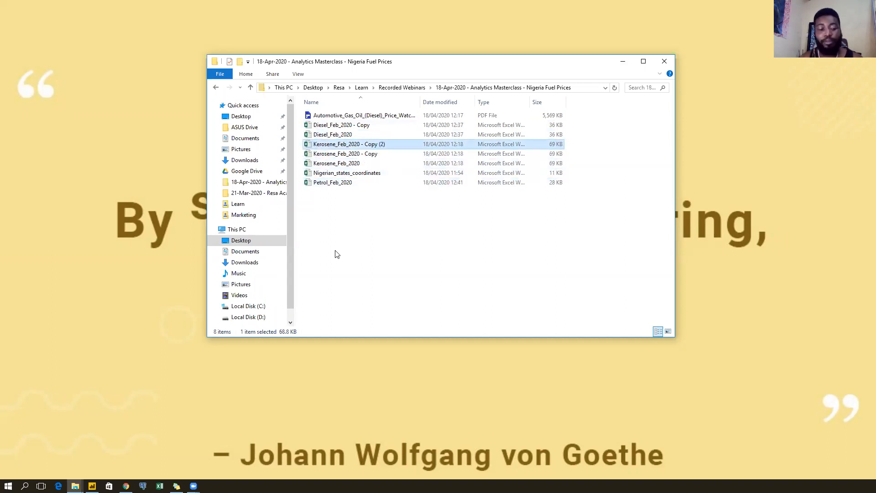
{"action": "key", "text": "Delete"}
Duplicate Petrol_Feb_2020, then select the Diesel_Feb_2020 - Copy file.
{"action": "key", "text": "Down"}
{"action": "key", "text": "Down"}
{"action": "key", "text": "Down"}
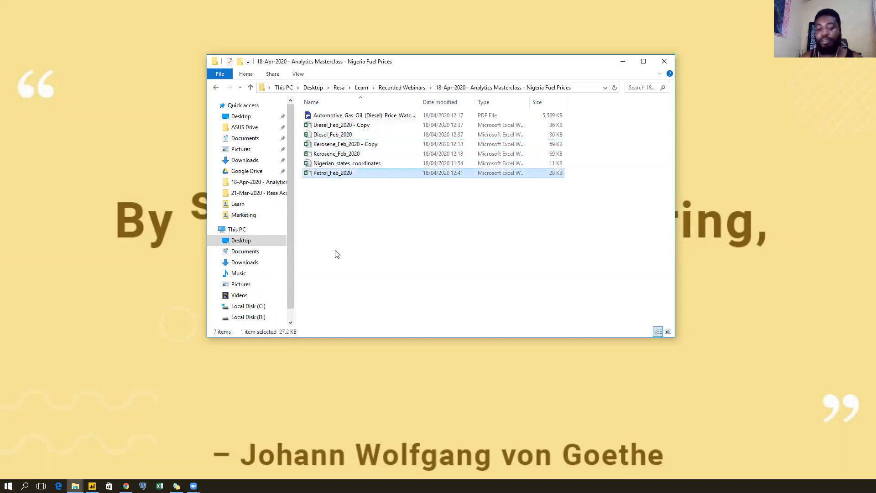
{"action": "key", "text": "ctrl+c"}
{"action": "key", "text": "ctrl+v"}
{"action": "key", "text": "Down"}
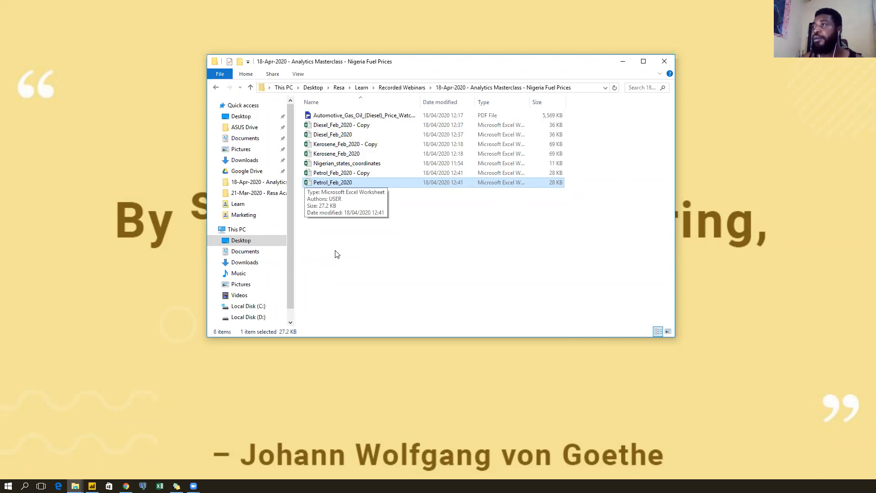
{"action": "left_click", "coordinate": [397, 250]}
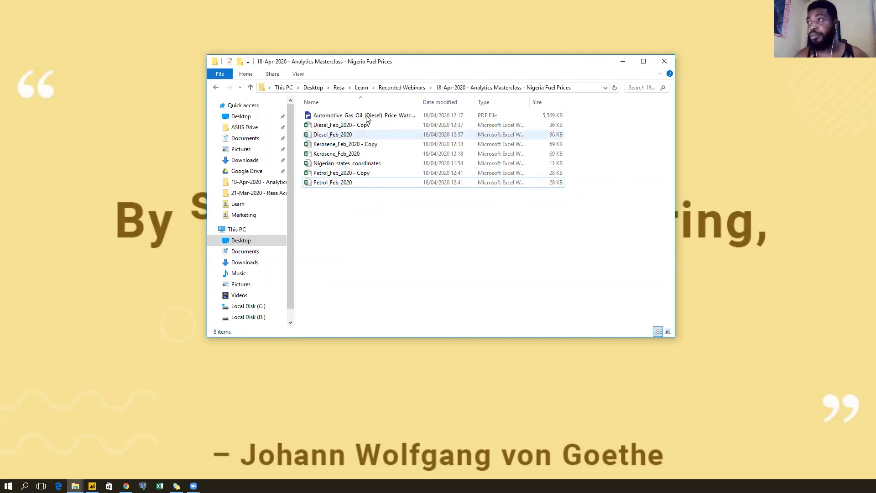
{"action": "left_click", "coordinate": [372, 131]}
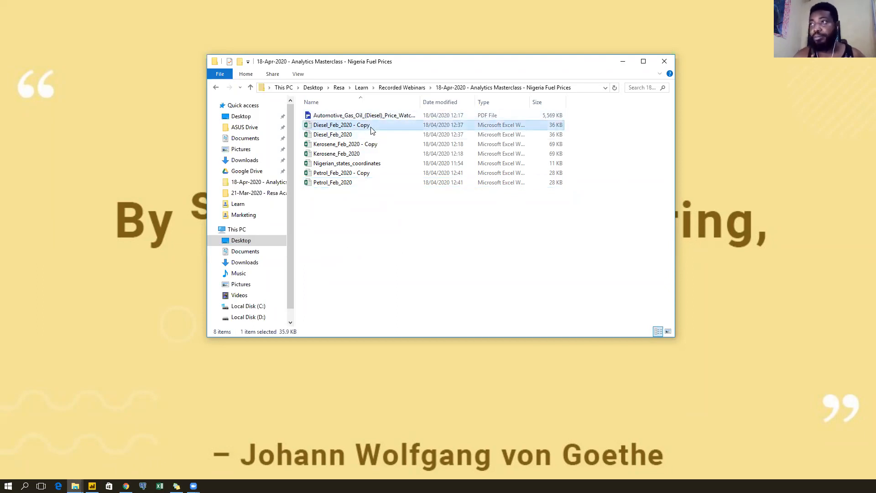
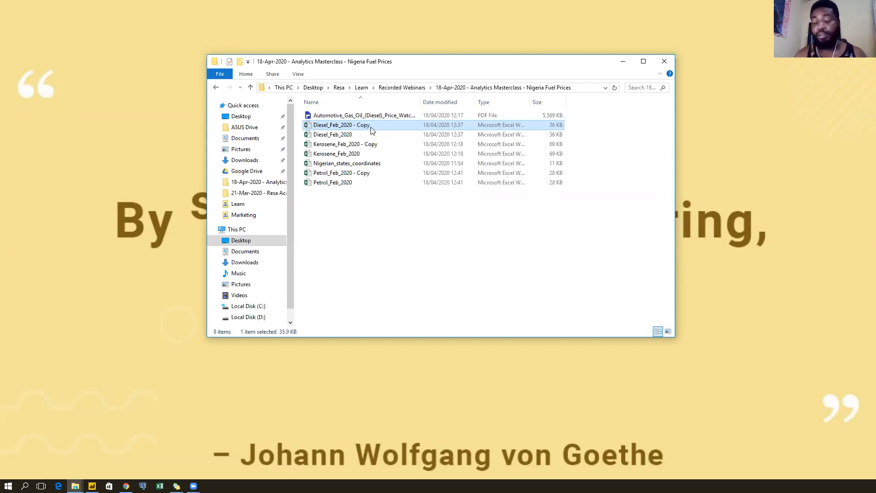
Rename the diesel copy file to Diesel_Dec_2019.
{"action": "right_click", "coordinate": [371, 130]}
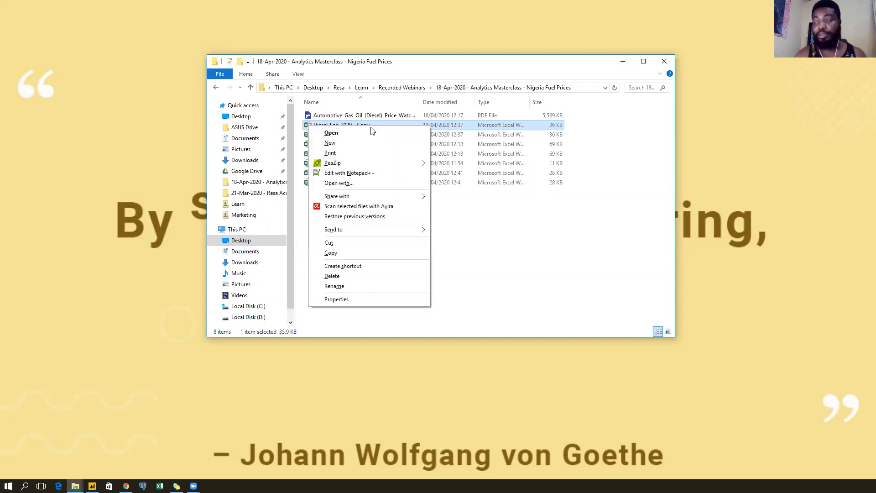
{"action": "key", "text": "m"}
{"action": "key", "text": "Right"}
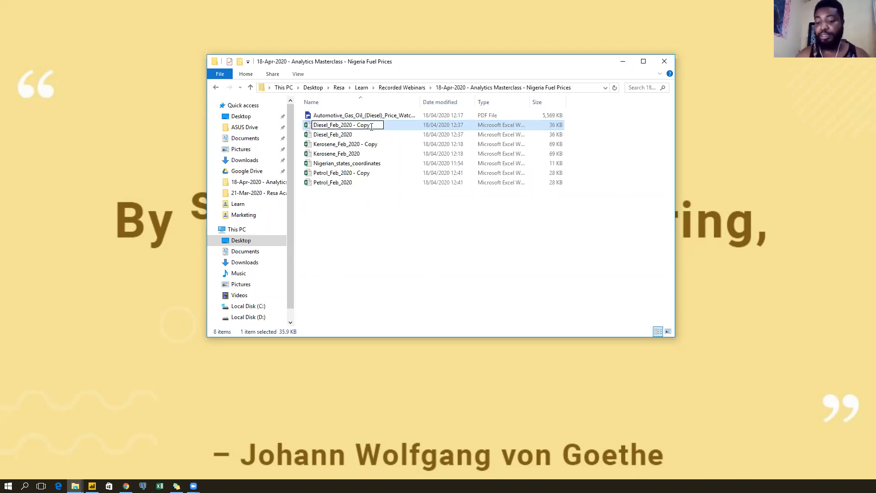
{"action": "key", "text": "BackSpace"}
{"action": "key", "text": "BackSpace"}
{"action": "key", "text": "BackSpace"}
{"action": "key", "text": "BackSpace"}
{"action": "key", "text": "BackSpace"}
{"action": "key", "text": "BackSpace"}
{"action": "key", "text": "BackSpace"}
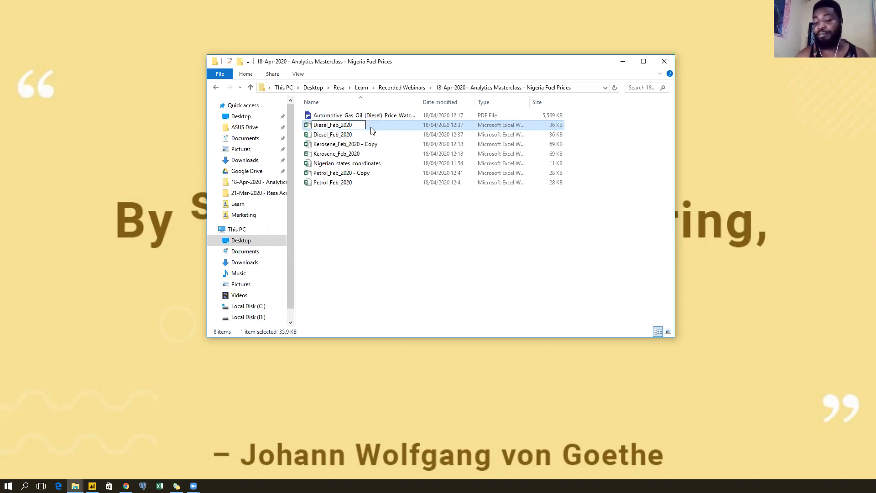
{"action": "key", "text": "BackSpace"}
{"action": "key", "text": "BackSpace"}
{"action": "key", "text": "BackSpace"}
{"action": "key", "text": "BackSpace"}
{"action": "key", "text": "BackSpace"}
{"action": "key", "text": "BackSpace"}
{"action": "key", "text": "BackSpace"}
{"action": "key", "text": "BackSpace"}
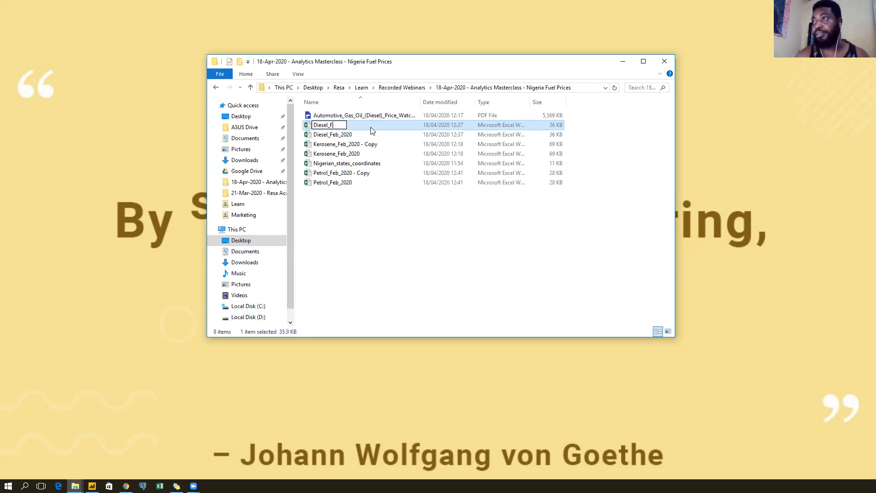
{"action": "type", "text": "Dec"}
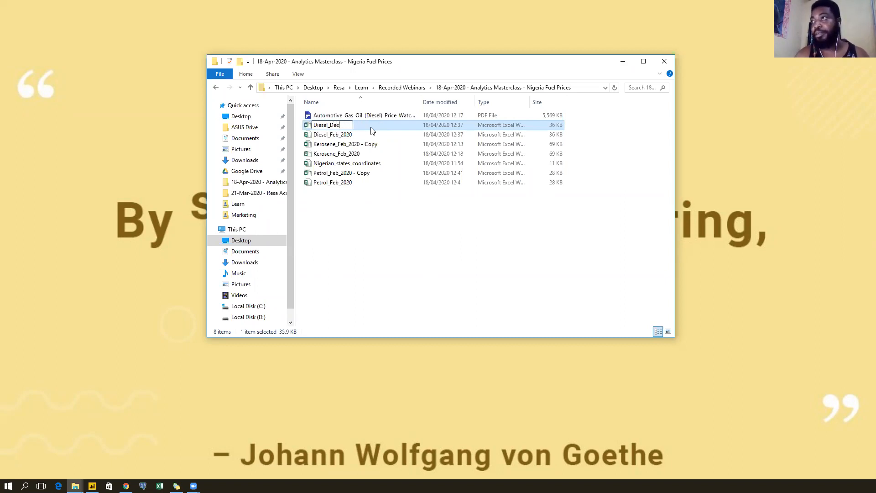
{"action": "type", "text": "_2019"}
{"action": "key", "text": "Return"}
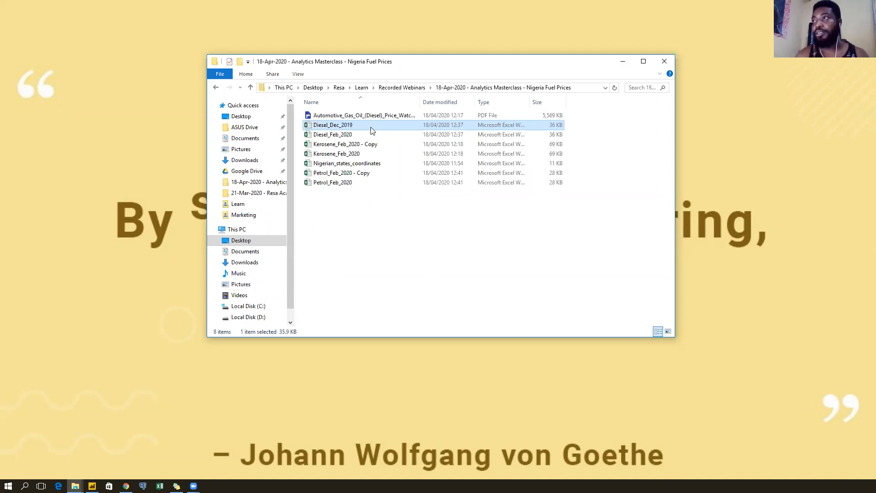
Rename the kerosene copy file to Kerosene_Dec_2019.
{"action": "left_click", "coordinate": [372, 145]}
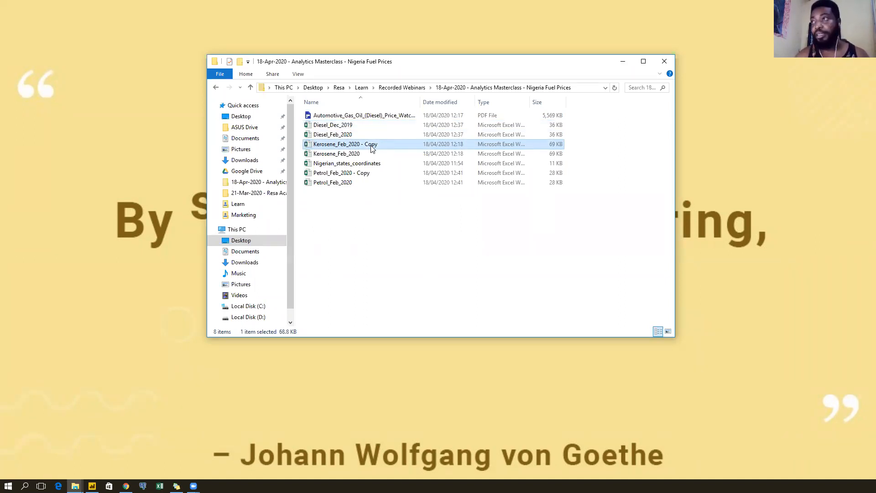
{"action": "right_click", "coordinate": [371, 148]}
{"action": "key", "text": "m"}
{"action": "key", "text": "End"}
{"action": "key", "text": "BackSpace"}
{"action": "key", "text": "BackSpace"}
{"action": "key", "text": "BackSpace"}
{"action": "key", "text": "BackSpace"}
{"action": "key", "text": "BackSpace"}
{"action": "key", "text": "BackSpace"}
{"action": "key", "text": "BackSpace"}
{"action": "key", "text": "BackSpace"}
{"action": "key", "text": "BackSpace"}
{"action": "key", "text": "BackSpace"}
{"action": "key", "text": "BackSpace"}
{"action": "key", "text": "BackSpace"}
{"action": "key", "text": "BackSpace"}
{"action": "key", "text": "BackSpace"}
{"action": "key", "text": "BackSpace"}
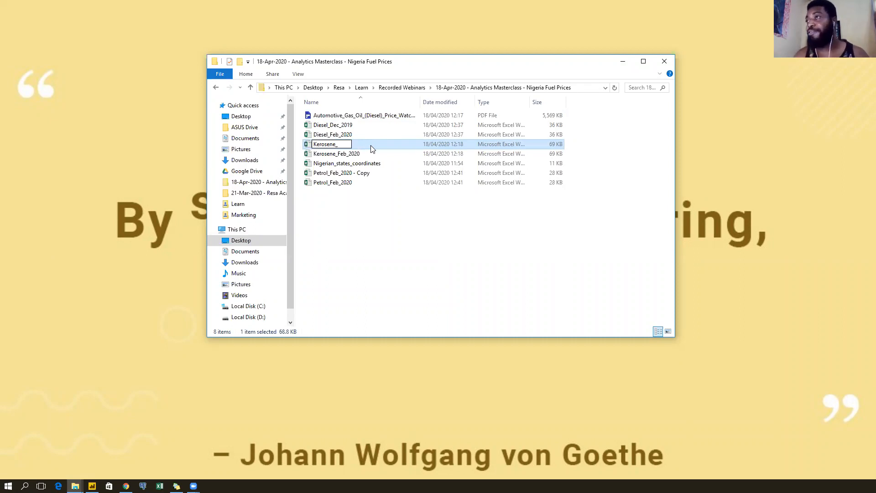
{"action": "type", "text": "Dec"}
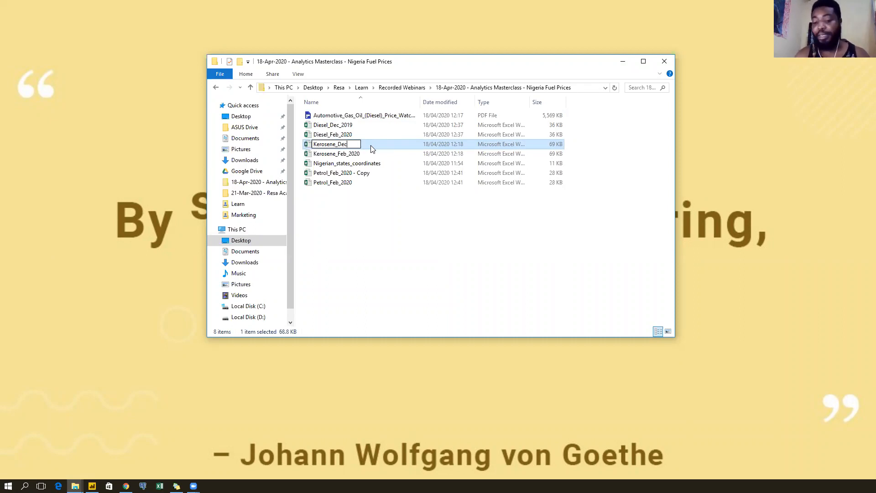
{"action": "type", "text": "_2019"}
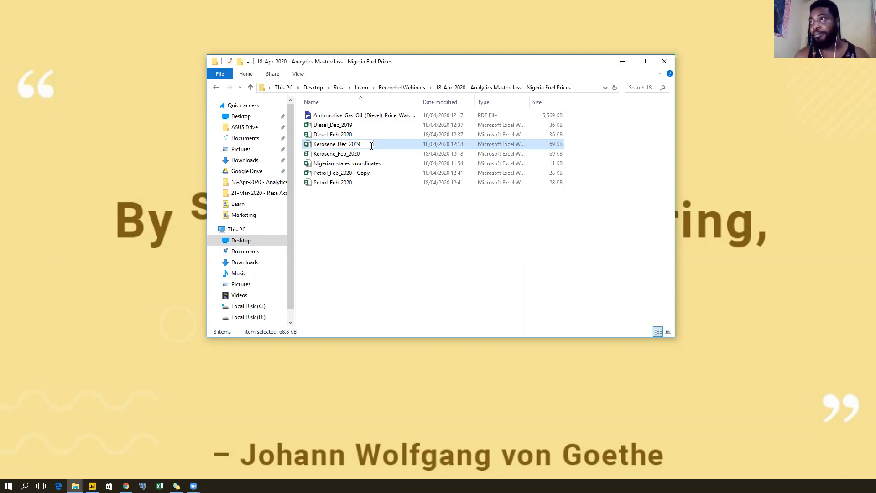
{"action": "key", "text": "Return"}
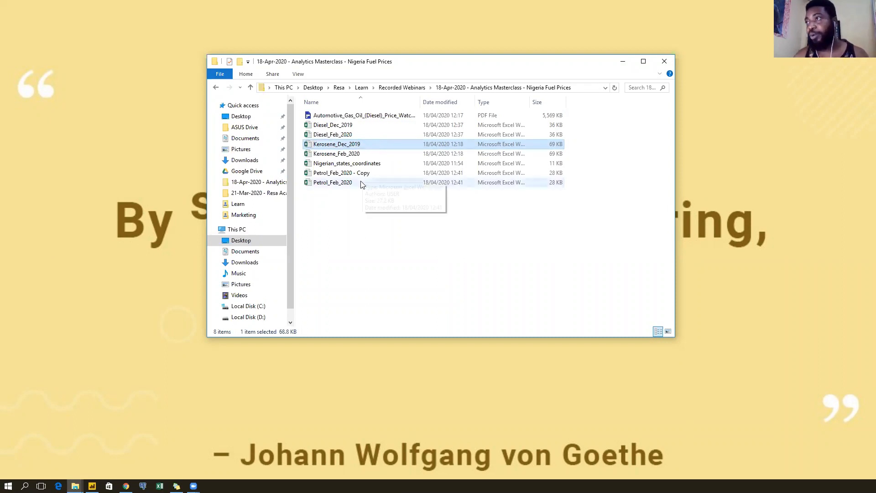
Rename the petrol copy file to Petrol_Dec_2019.
{"action": "left_click", "coordinate": [350, 174]}
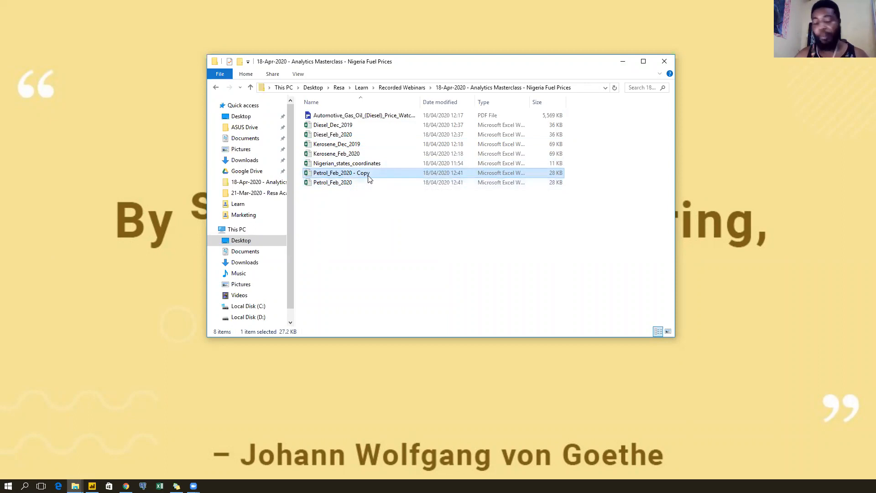
{"action": "key", "text": "shift+F10"}
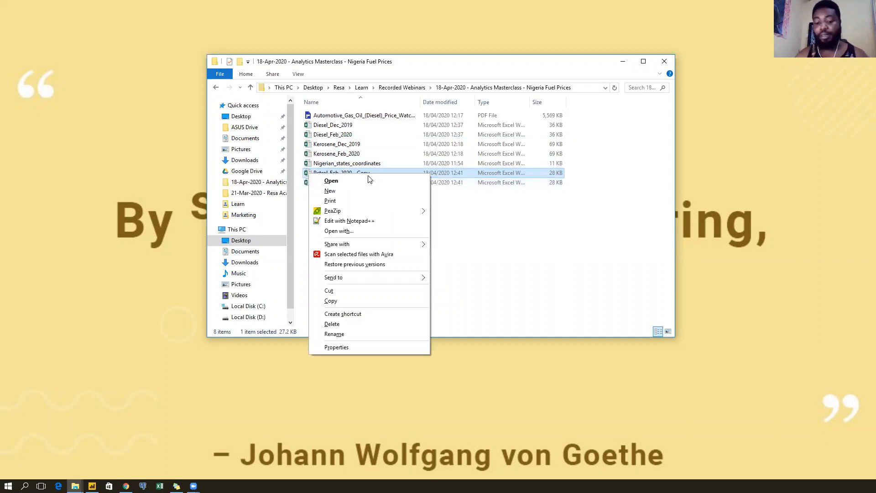
{"action": "key", "text": "m"}
{"action": "left_click", "coordinate": [369, 175]}
{"action": "key", "text": "BackSpace"}
{"action": "key", "text": "BackSpace"}
{"action": "key", "text": "BackSpace"}
{"action": "key", "text": "BackSpace"}
{"action": "key", "text": "BackSpace"}
{"action": "key", "text": "BackSpace"}
{"action": "key", "text": "BackSpace"}
{"action": "key", "text": "BackSpace"}
{"action": "key", "text": "BackSpace"}
{"action": "key", "text": "BackSpace"}
{"action": "key", "text": "BackSpace"}
{"action": "key", "text": "BackSpace"}
{"action": "key", "text": "BackSpace"}
{"action": "key", "text": "BackSpace"}
{"action": "key", "text": "BackSpace"}
{"action": "type", "text": "De"}
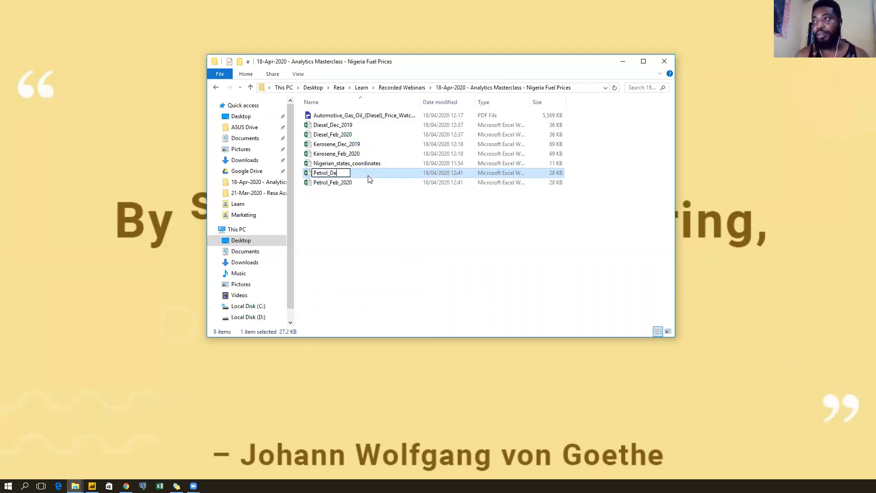
{"action": "type", "text": "c_2019"}
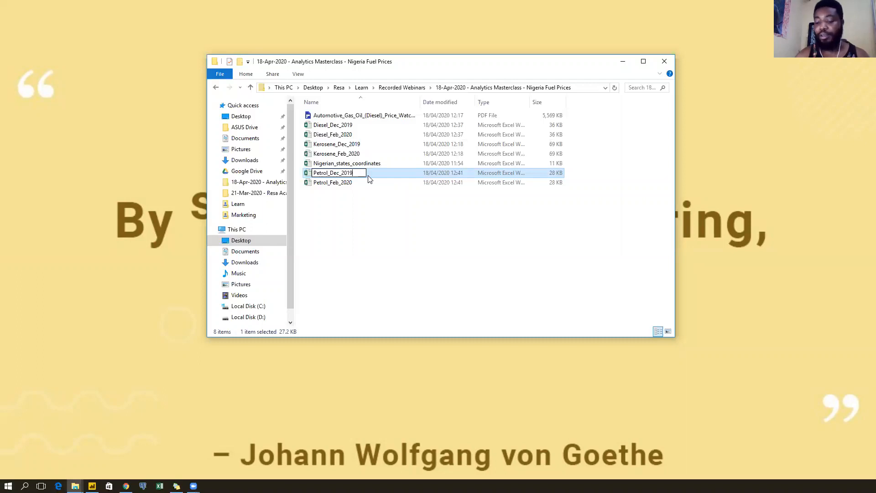
{"action": "key", "text": "Return"}
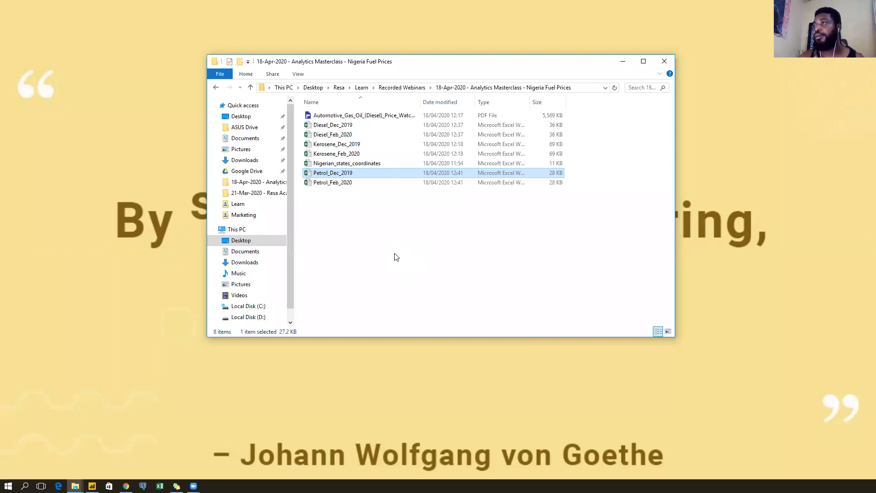
Open Diesel_Dec_2019 in Excel, dismiss the activation notice and enable editing.
{"action": "double_click", "coordinate": [383, 125]}
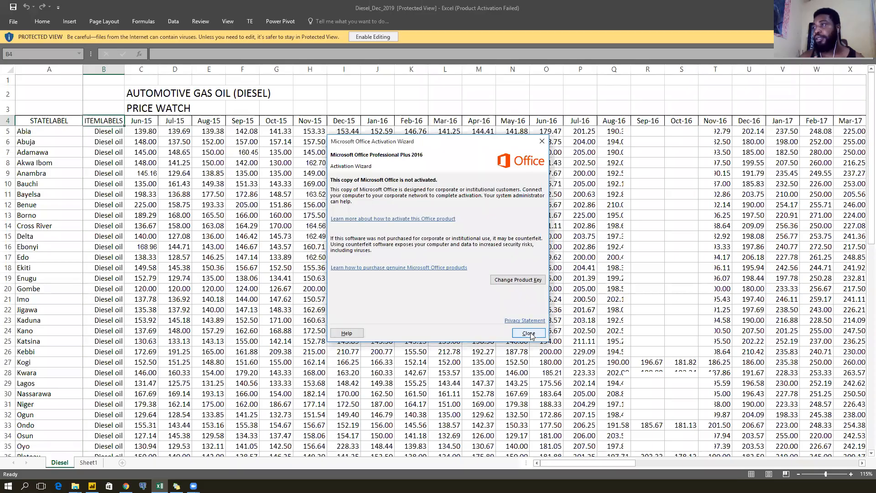
{"action": "key", "text": "Escape"}
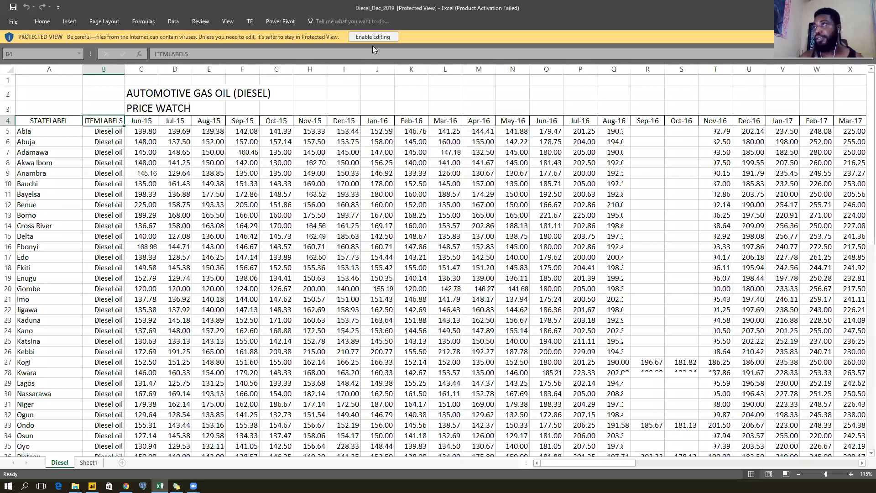
{"action": "left_click", "coordinate": [373, 37]}
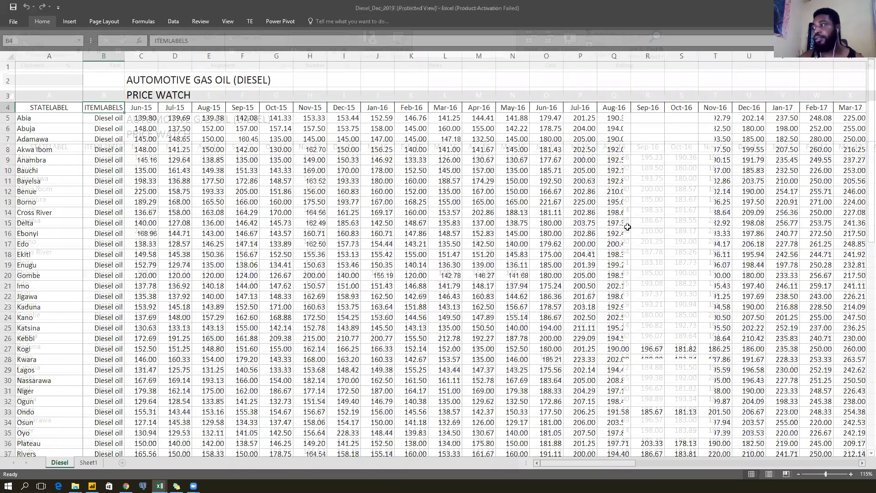
{"action": "scroll", "coordinate": [628, 227], "scroll_direction": "down", "scroll_amount": 5}
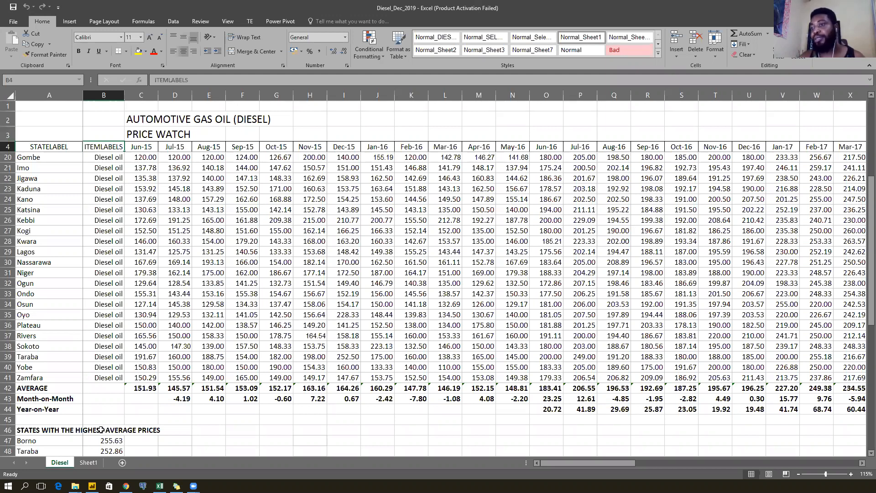
Delete the empty Sheet1, leaving only the Diesel sheet.
{"action": "left_click", "coordinate": [95, 465]}
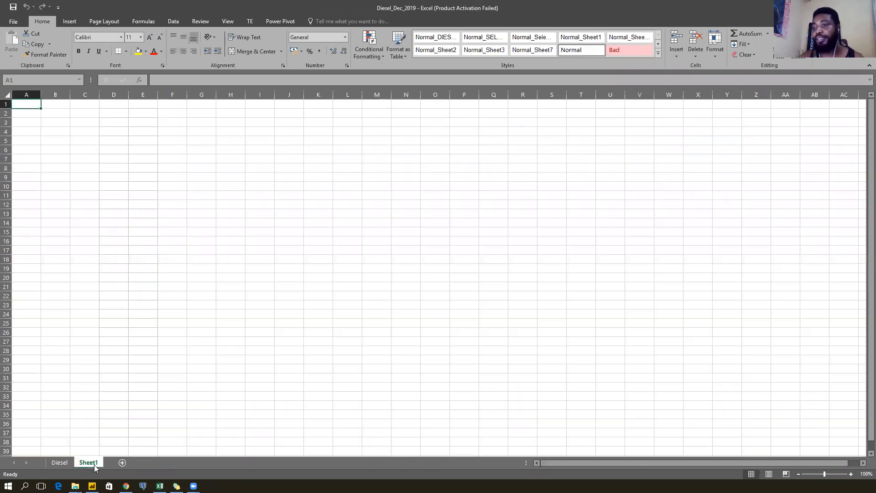
{"action": "right_click", "coordinate": [87, 464]}
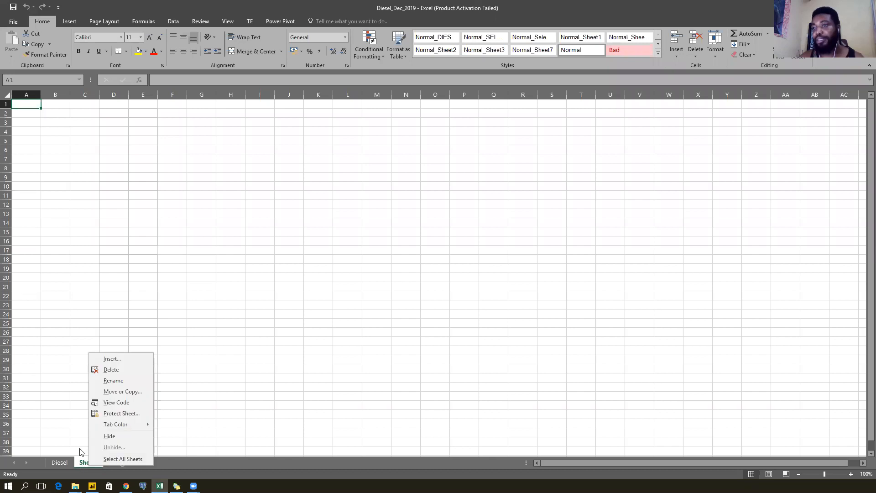
{"action": "left_click", "coordinate": [113, 373]}
{"action": "key", "text": "Return"}
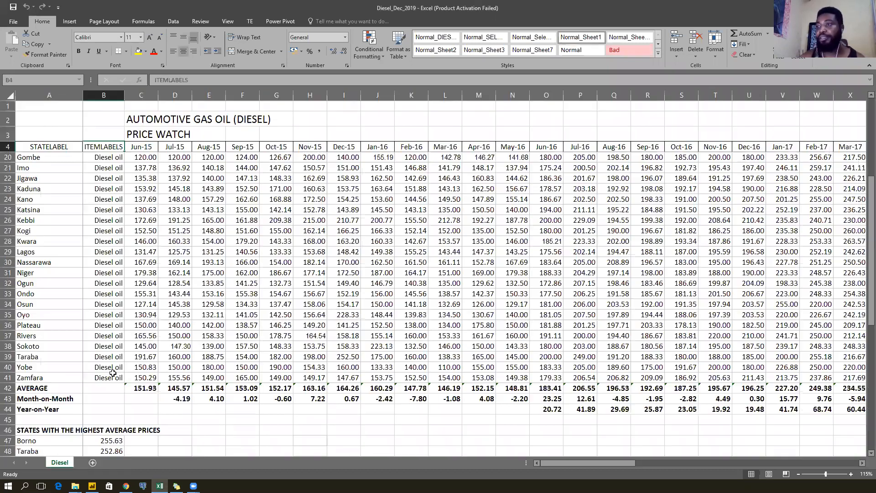
Delete the three title rows above the Diesel table.
{"action": "left_click", "coordinate": [3, 135]}
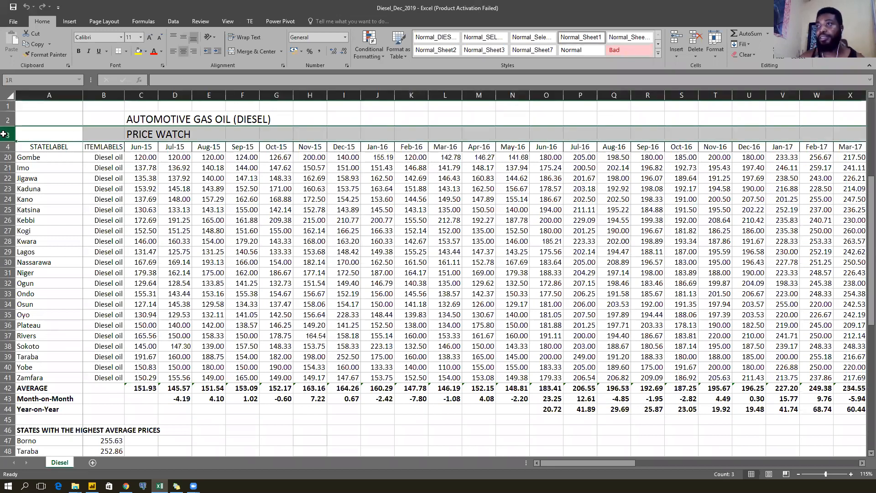
{"action": "left_click_drag", "start_coordinate": [4, 134], "coordinate": [4, 100]}
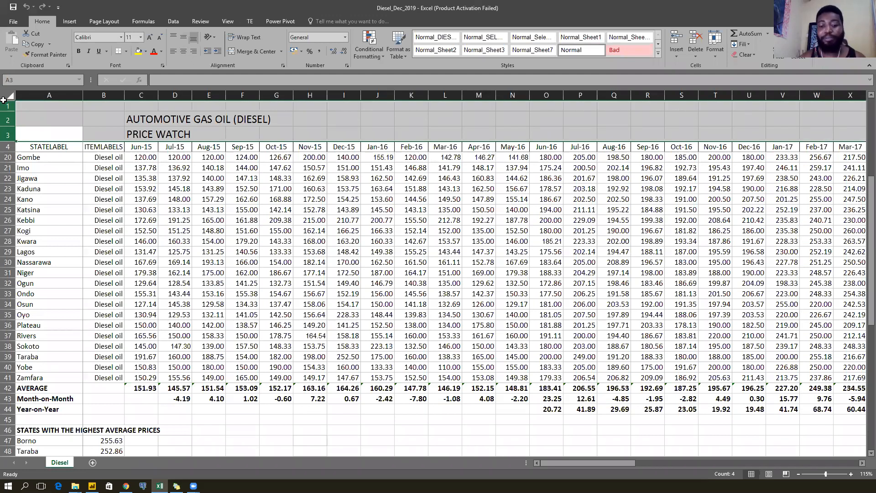
{"action": "key", "text": "ctrl+minus"}
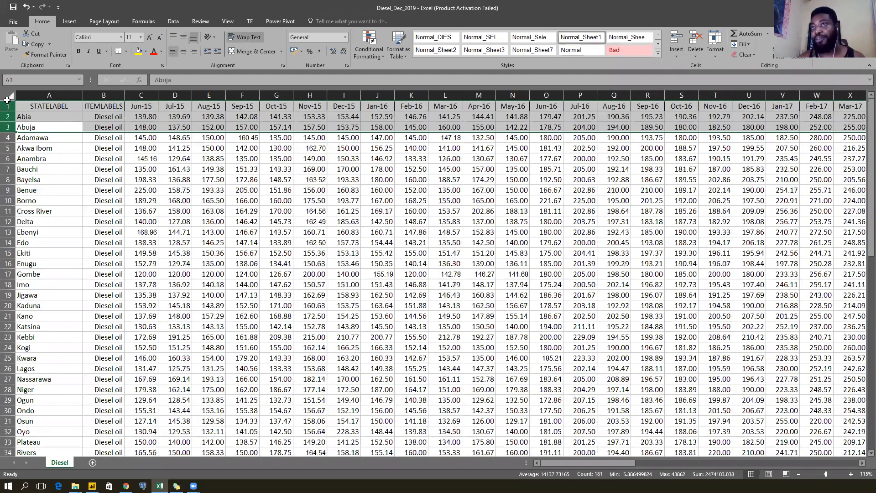
{"action": "left_click", "coordinate": [44, 108]}
{"action": "left_click", "coordinate": [102, 126]}
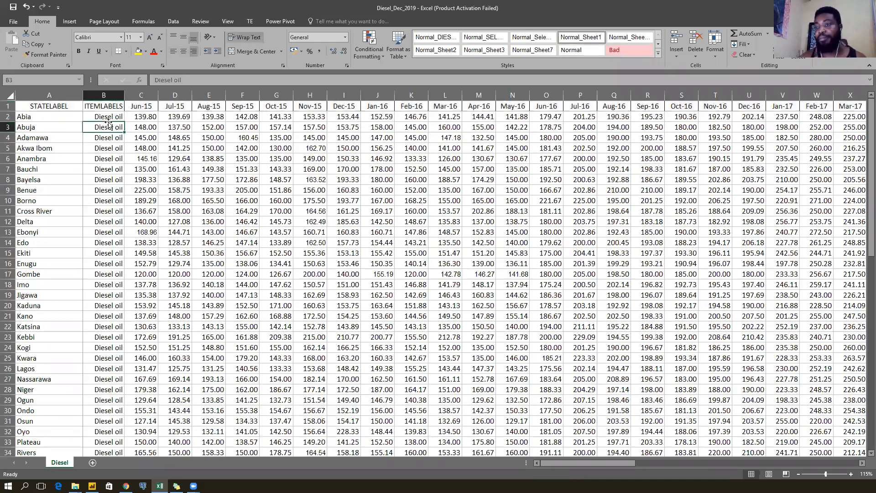
{"action": "left_click_drag", "start_coordinate": [569, 462], "coordinate": [729, 415]}
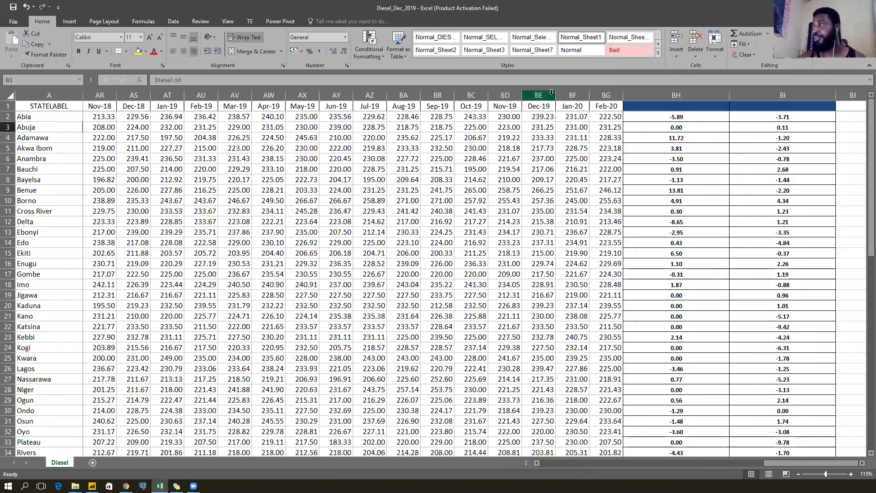
Delete the Jan-20, Feb-20 and two change columns so data ends at Dec-19.
{"action": "left_click", "coordinate": [541, 95]}
{"action": "left_click", "coordinate": [572, 95]}
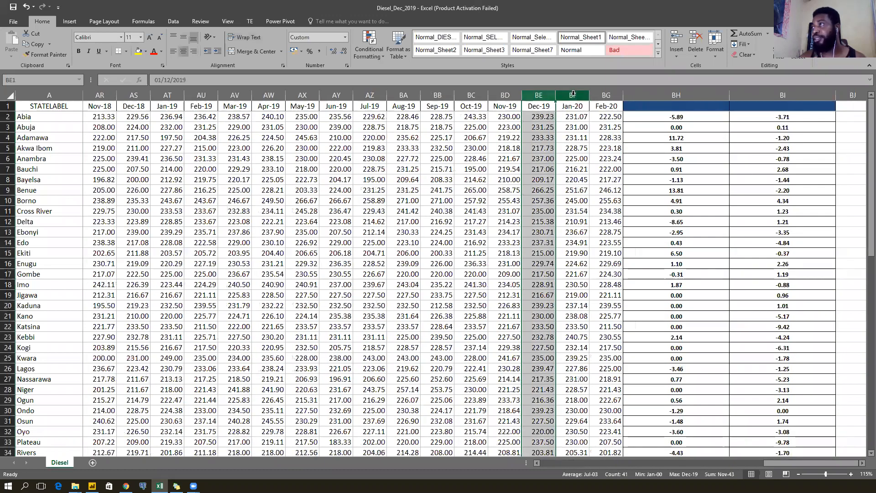
{"action": "left_click_drag", "start_coordinate": [573, 94], "coordinate": [607, 95]}
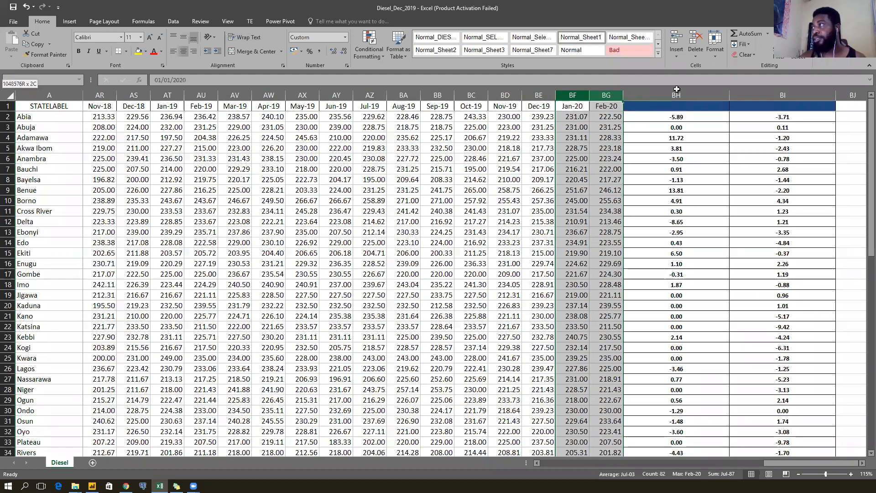
{"action": "left_click", "coordinate": [794, 95], "text": "shift"}
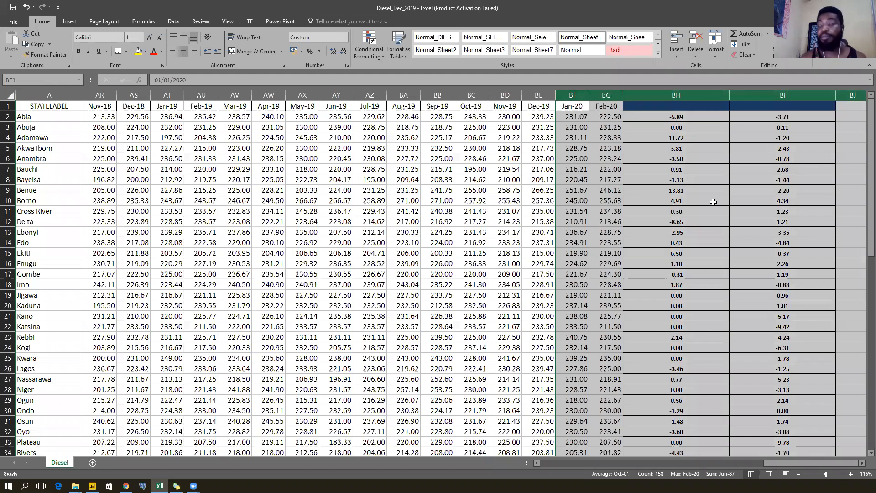
{"action": "key", "text": "ctrl+minus"}
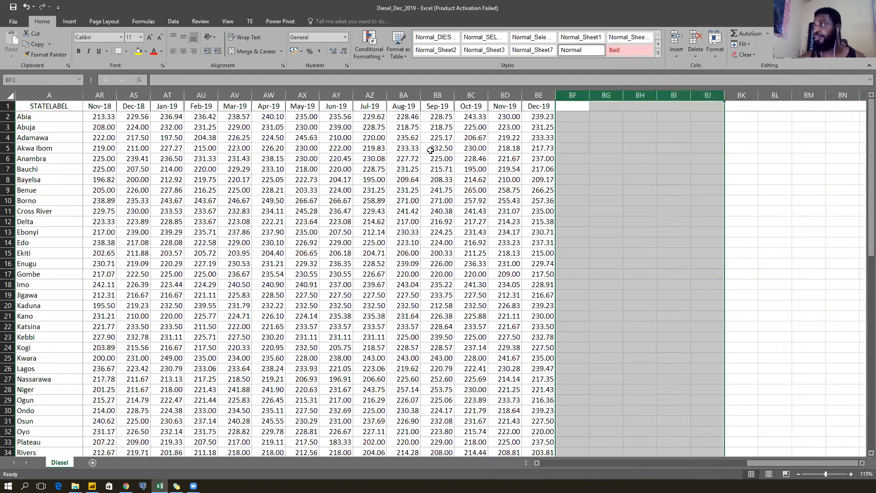
{"action": "left_click", "coordinate": [430, 150]}
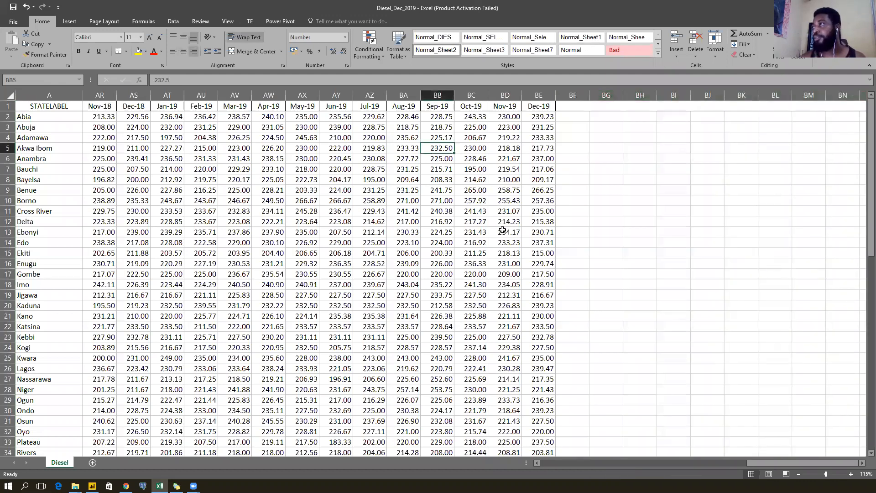
{"action": "left_click", "coordinate": [579, 105]}
{"action": "left_click", "coordinate": [476, 124]}
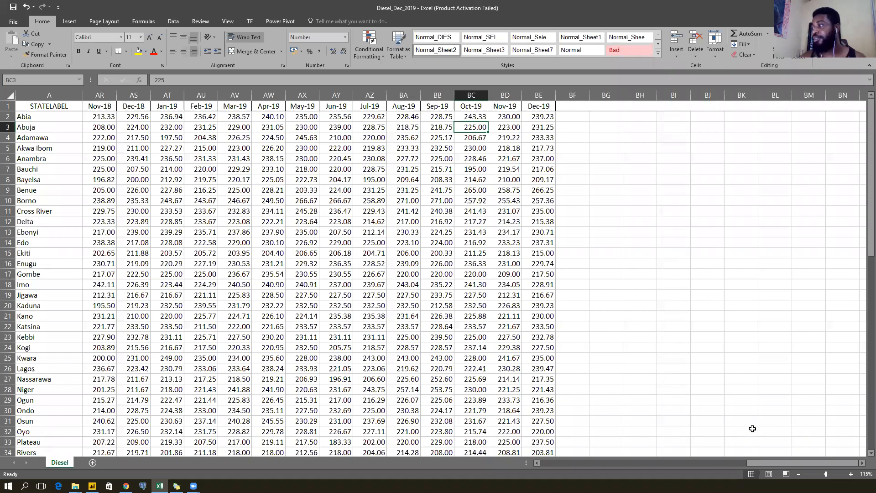
{"action": "left_click_drag", "start_coordinate": [762, 463], "coordinate": [543, 467]}
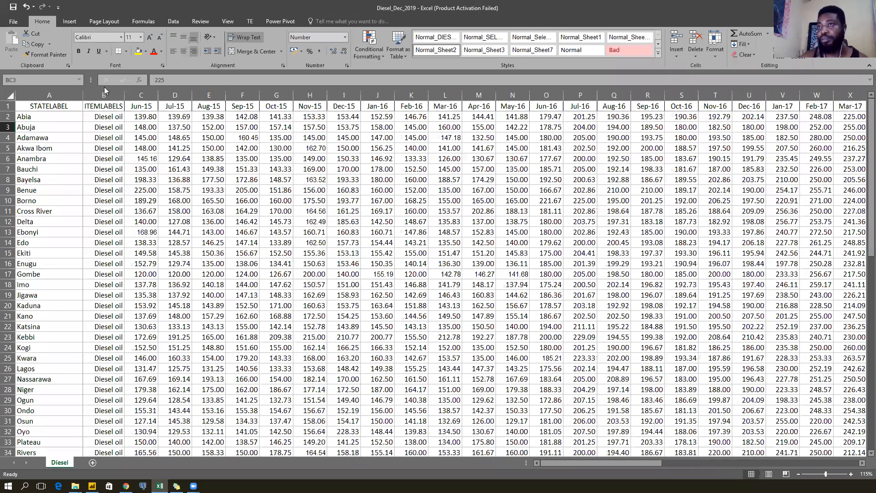
{"action": "left_click", "coordinate": [104, 94]}
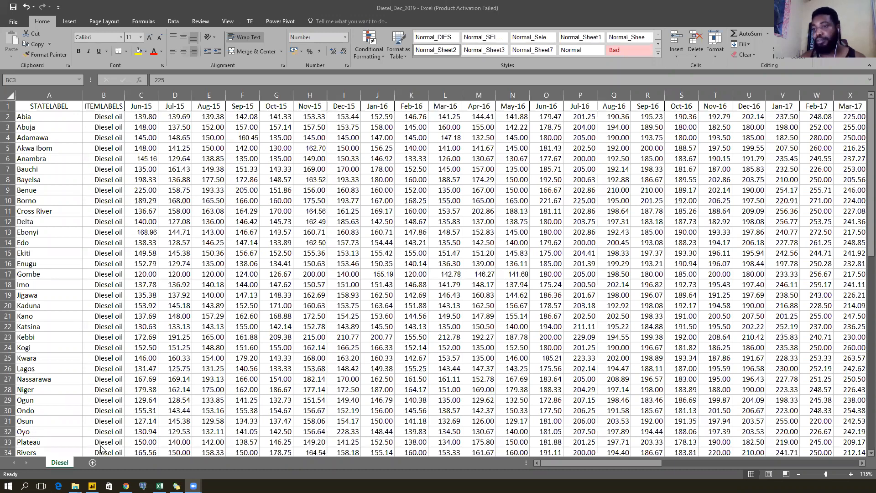
{"action": "mouse_move", "coordinate": [75, 485]}
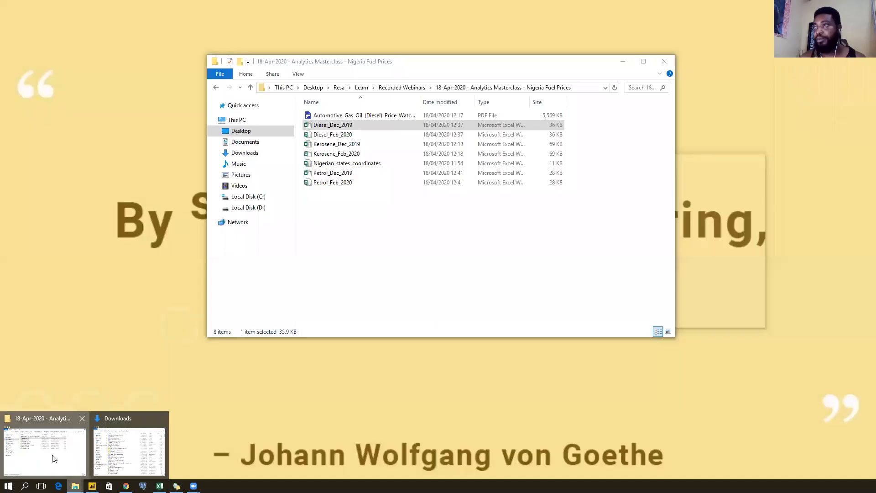
Select Diesel_Feb_2020, Kerosene_Feb_2020 and Petrol_Feb_2020 in the folder, then minimize it.
{"action": "left_click", "coordinate": [54, 458]}
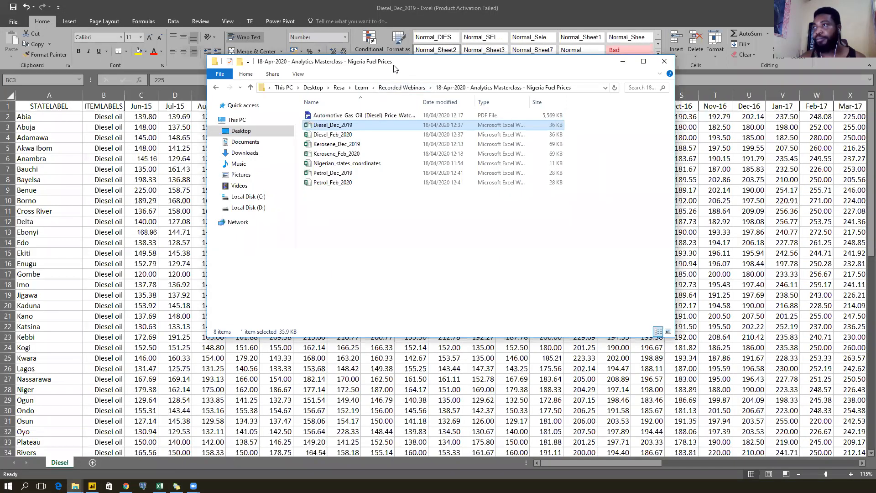
{"action": "left_click_drag", "start_coordinate": [395, 69], "coordinate": [256, 73]}
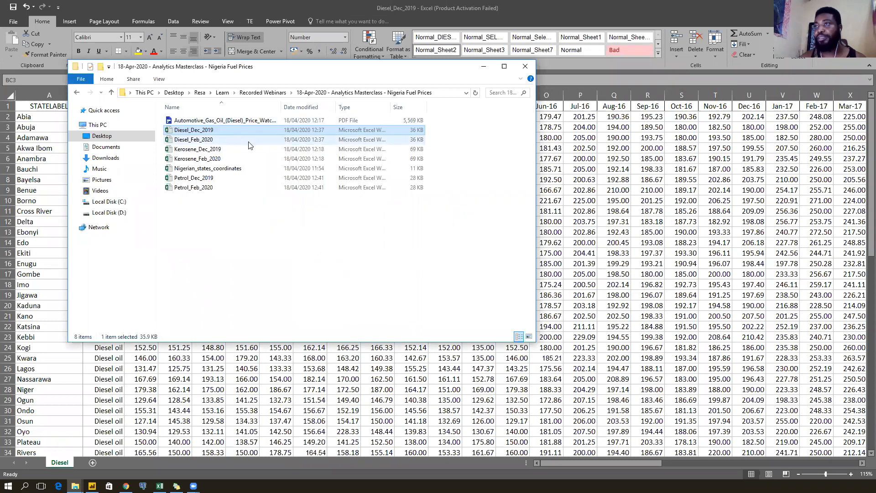
{"action": "left_click", "coordinate": [260, 141]}
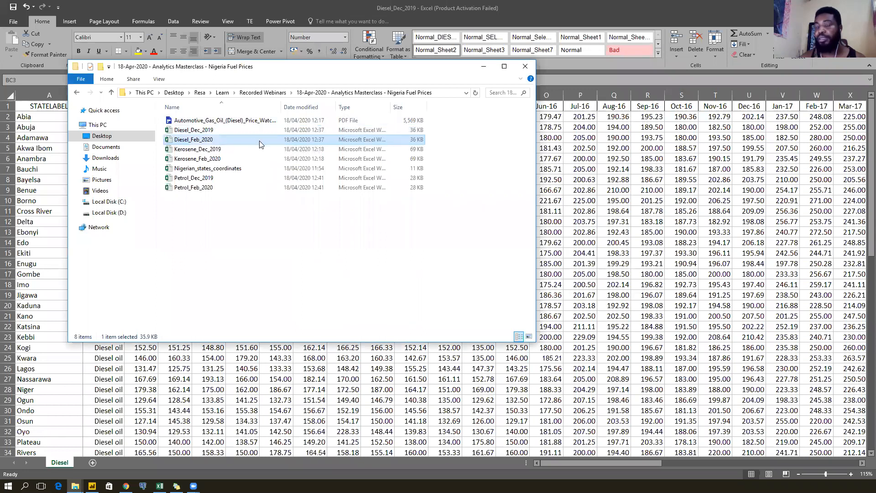
{"action": "left_click", "coordinate": [237, 161], "text": "ctrl"}
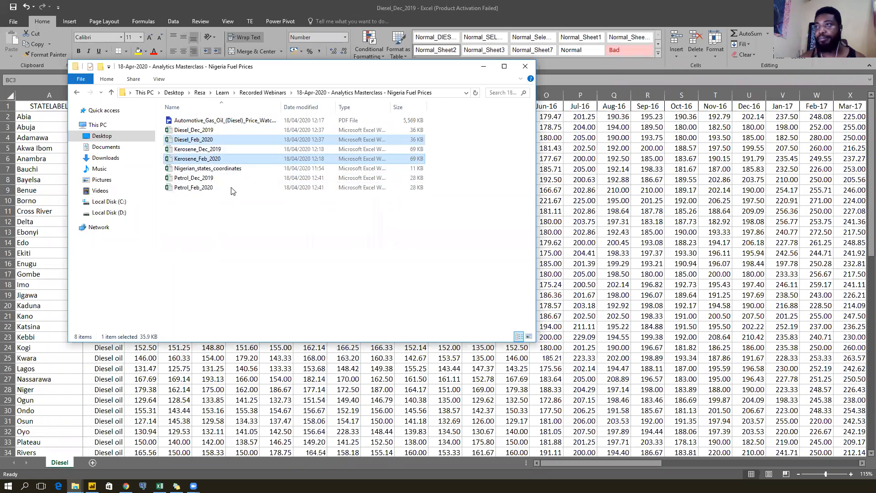
{"action": "left_click", "coordinate": [231, 188], "text": "ctrl"}
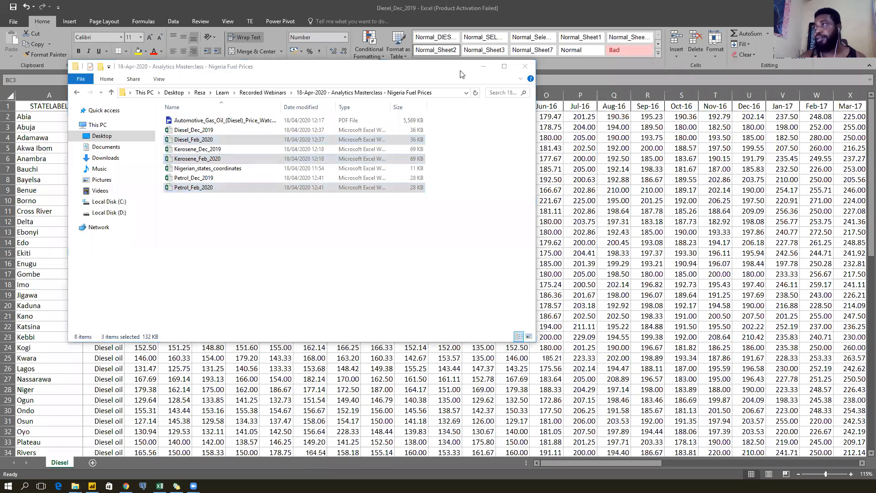
{"action": "left_click", "coordinate": [484, 66]}
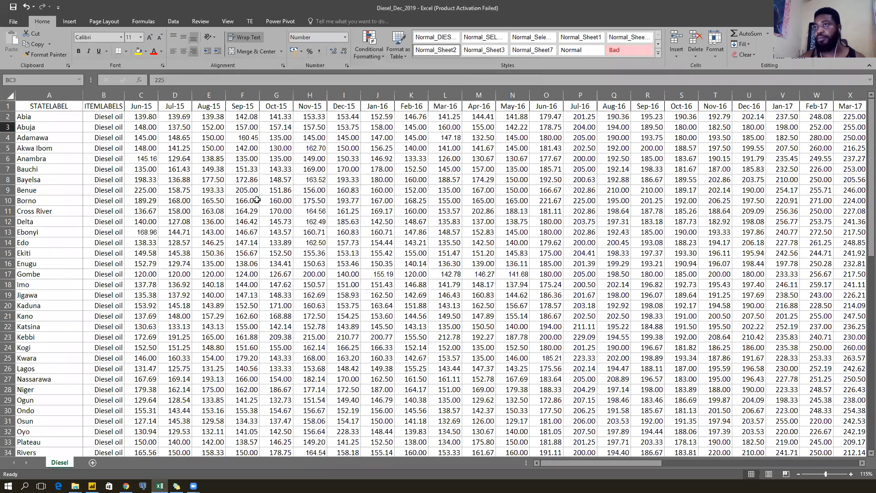
{"action": "scroll", "coordinate": [96, 255], "scroll_direction": "down", "scroll_amount": 5}
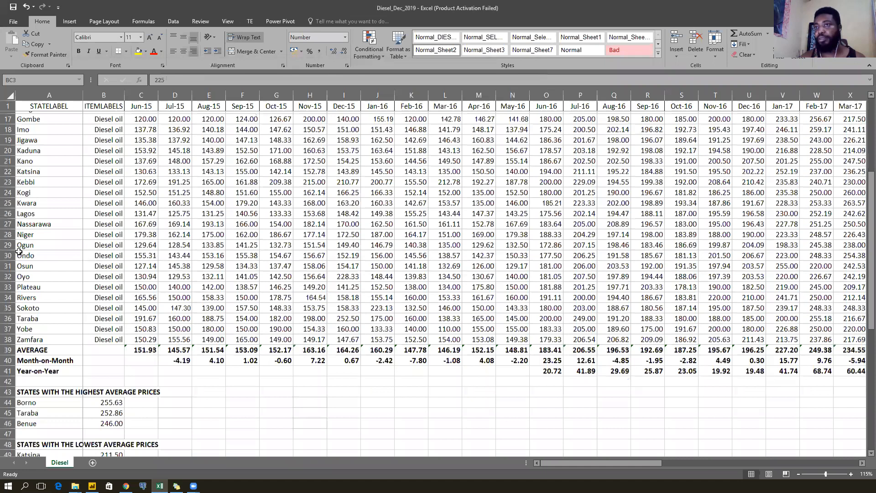
{"action": "scroll", "coordinate": [7, 253], "scroll_direction": "down", "scroll_amount": 3}
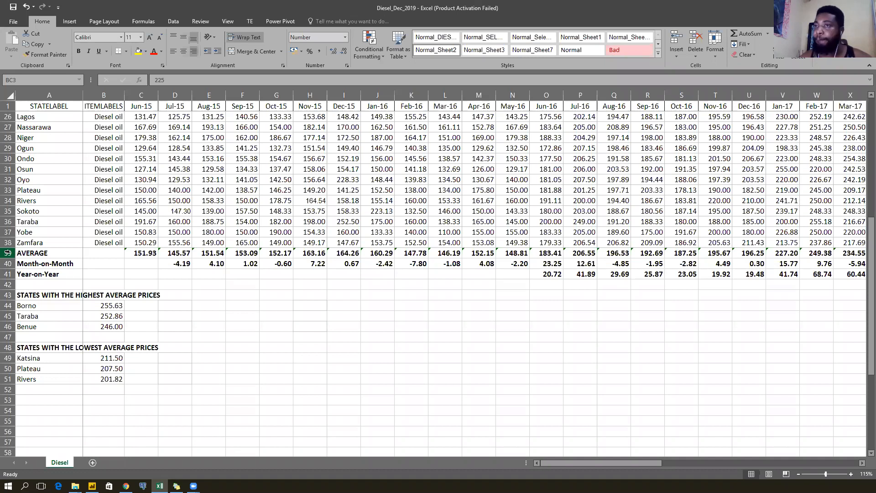
Clear the AVERAGE, Month-on-Month and Year-on-Year rows 39–54 below Zamfara.
{"action": "left_click_drag", "start_coordinate": [8, 252], "coordinate": [13, 411]}
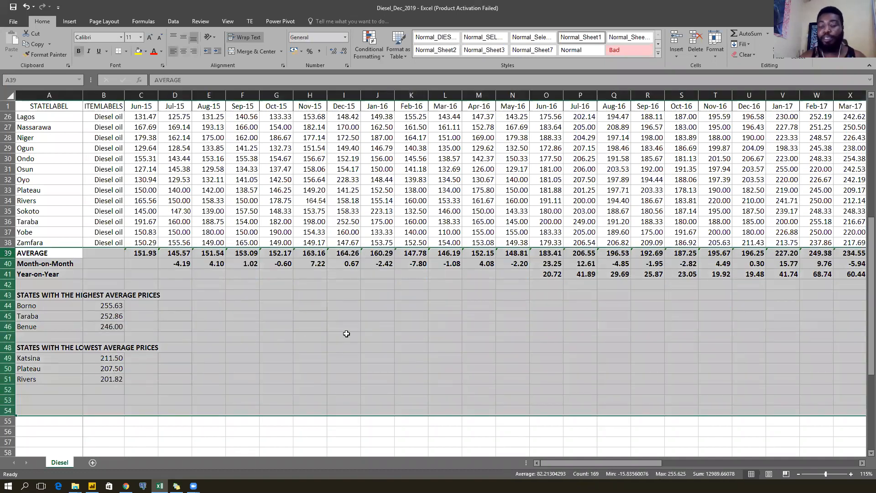
{"action": "key", "text": "Delete"}
{"action": "scroll", "coordinate": [314, 211], "scroll_direction": "up", "scroll_amount": 1}
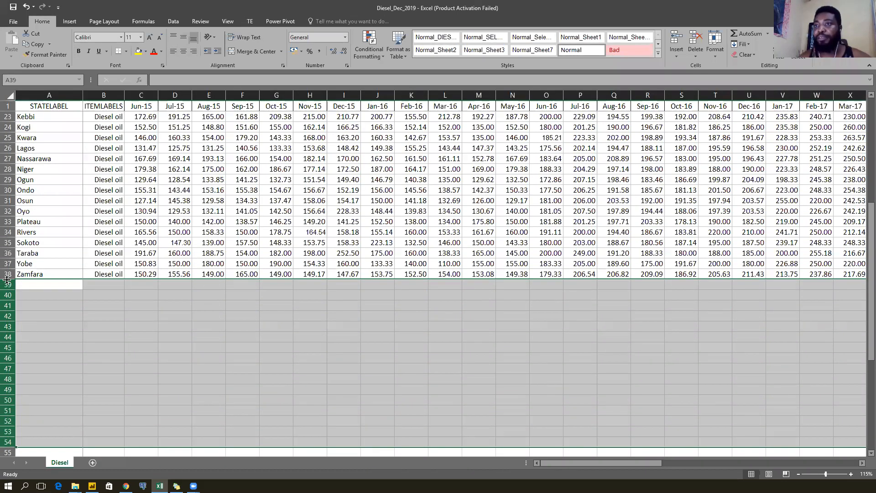
{"action": "left_click_drag", "start_coordinate": [6, 284], "coordinate": [5, 431]}
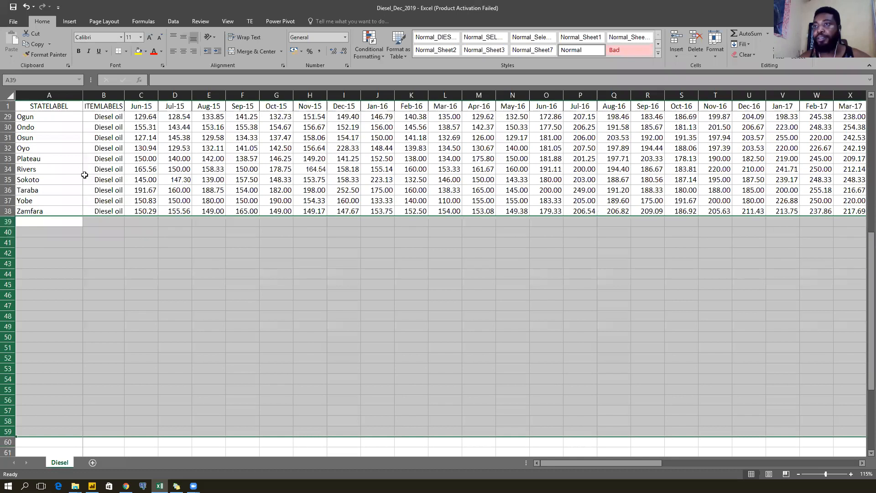
{"action": "scroll", "coordinate": [42, 207], "scroll_direction": "up", "scroll_amount": 9}
{"action": "left_click", "coordinate": [42, 208]}
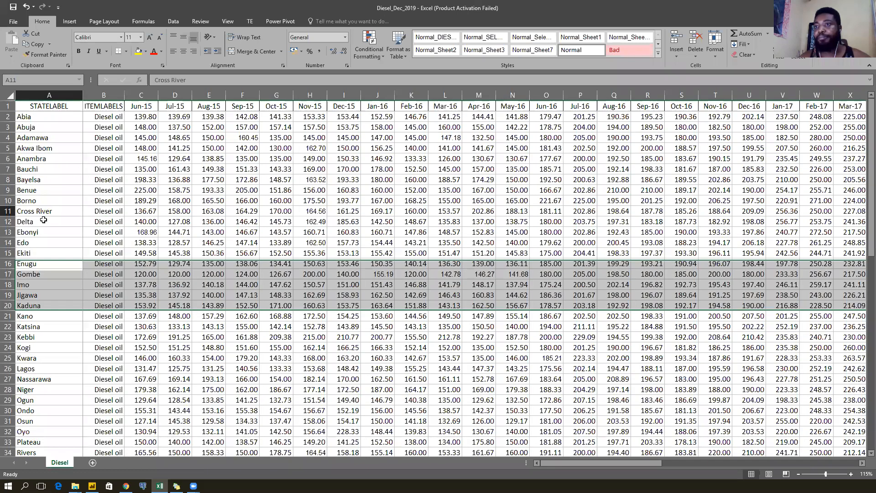
Delete the ITEMLABELS column B so Jun-15 starts column B.
{"action": "left_click", "coordinate": [101, 95]}
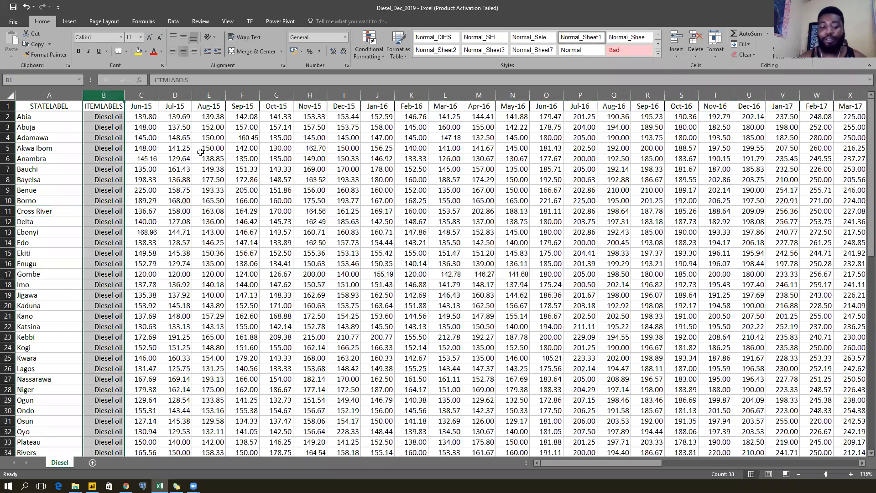
{"action": "key", "text": "ctrl+minus"}
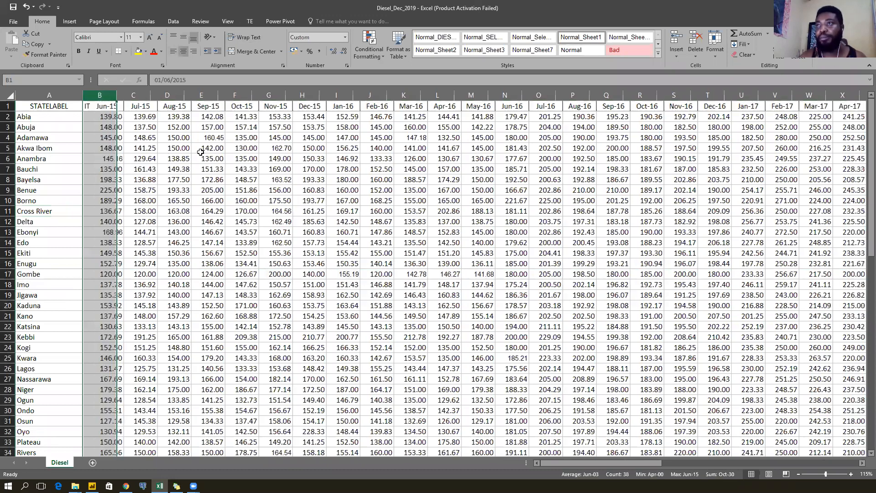
{"action": "left_click", "coordinate": [160, 166]}
{"action": "left_click_drag", "start_coordinate": [603, 464], "coordinate": [481, 443]}
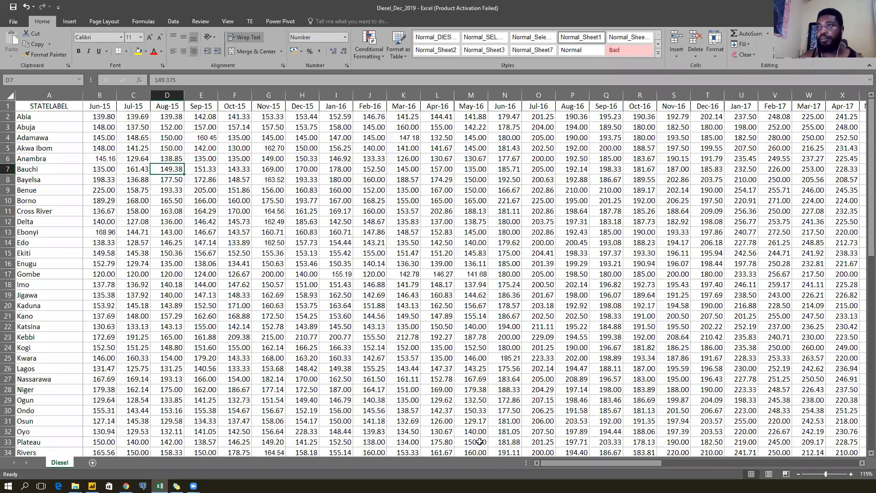
{"action": "scroll", "coordinate": [63, 150], "scroll_direction": "down", "scroll_amount": 8}
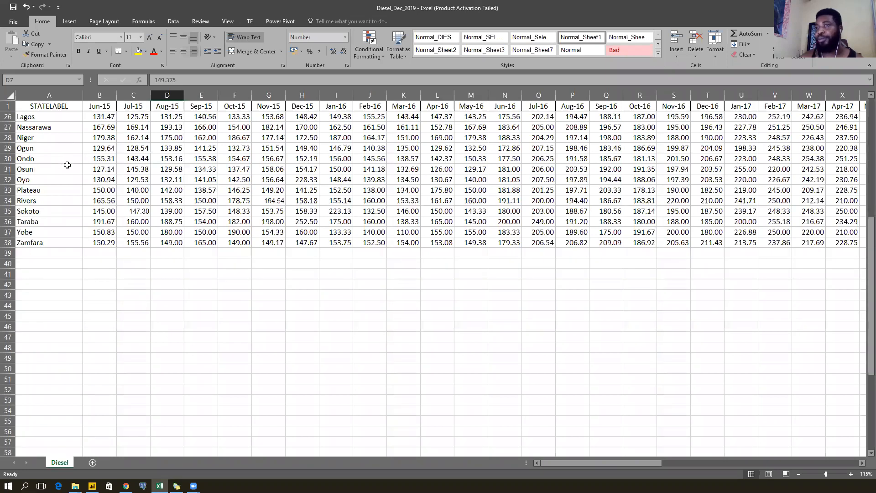
{"action": "scroll", "coordinate": [67, 165], "scroll_direction": "up", "scroll_amount": 8}
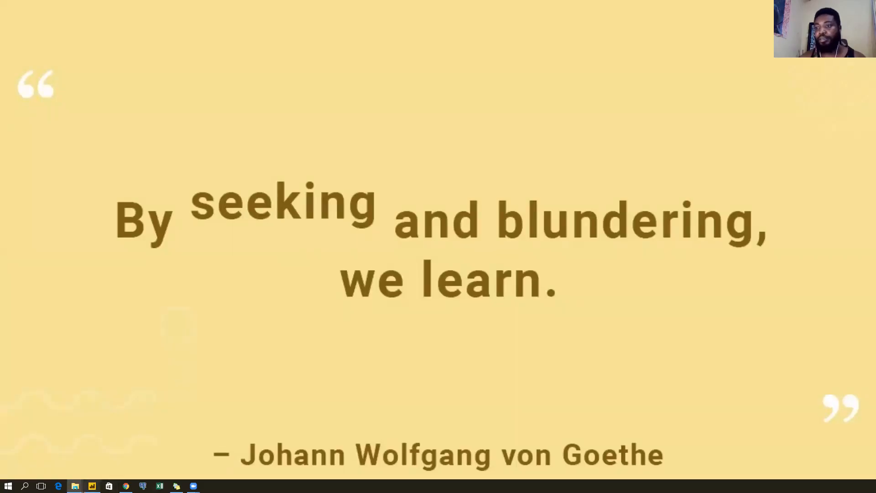
Open the Petrol_Dec_2019 workbook from the fuel prices folder in Excel.
{"action": "mouse_move", "coordinate": [75, 486]}
{"action": "left_click", "coordinate": [42, 456]}
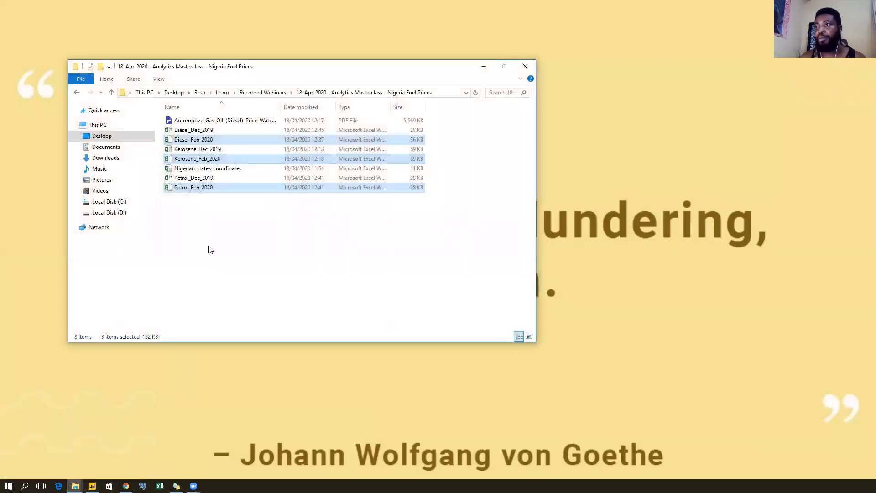
{"action": "left_click", "coordinate": [212, 219]}
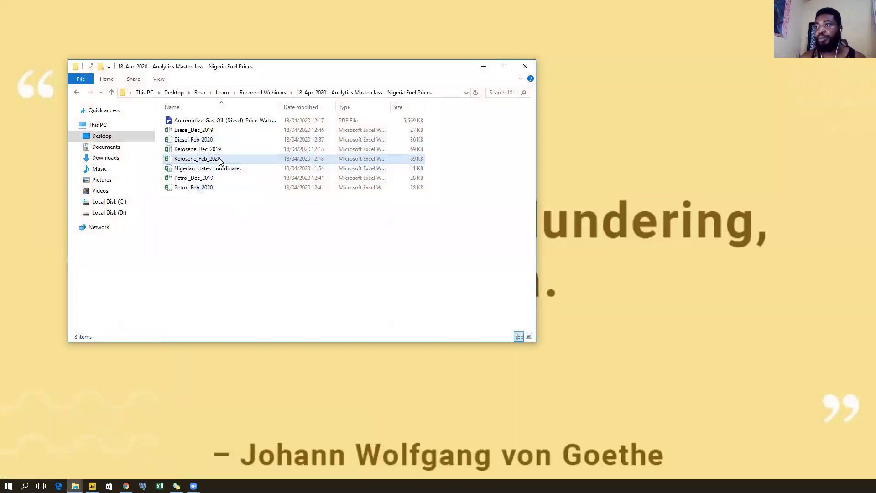
{"action": "left_click", "coordinate": [228, 134]}
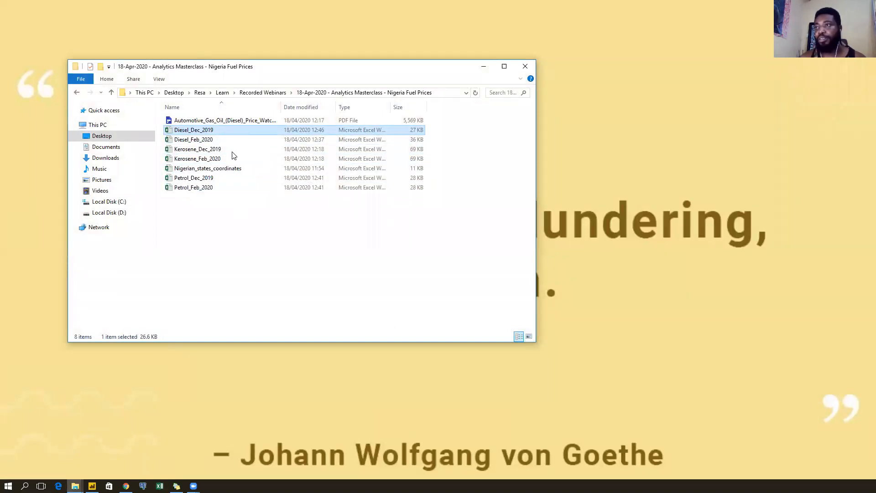
{"action": "left_click", "coordinate": [231, 152]}
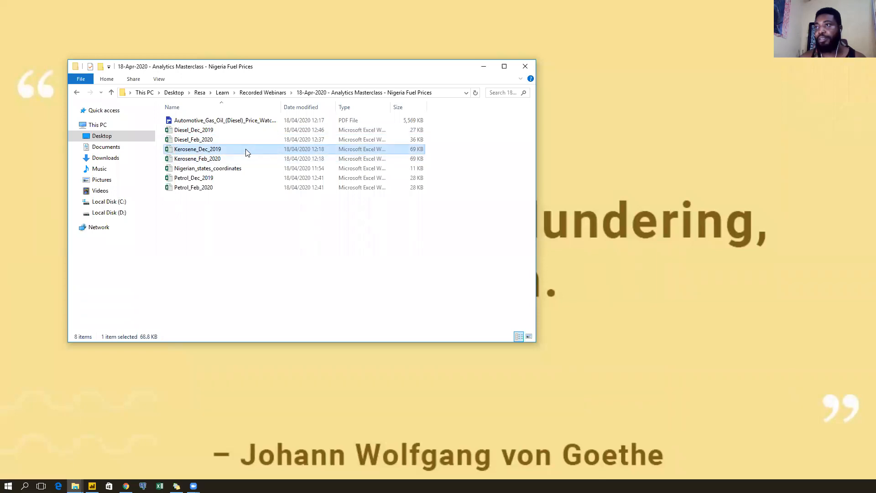
{"action": "double_click", "coordinate": [238, 151]}
{"action": "left_click", "coordinate": [230, 180]}
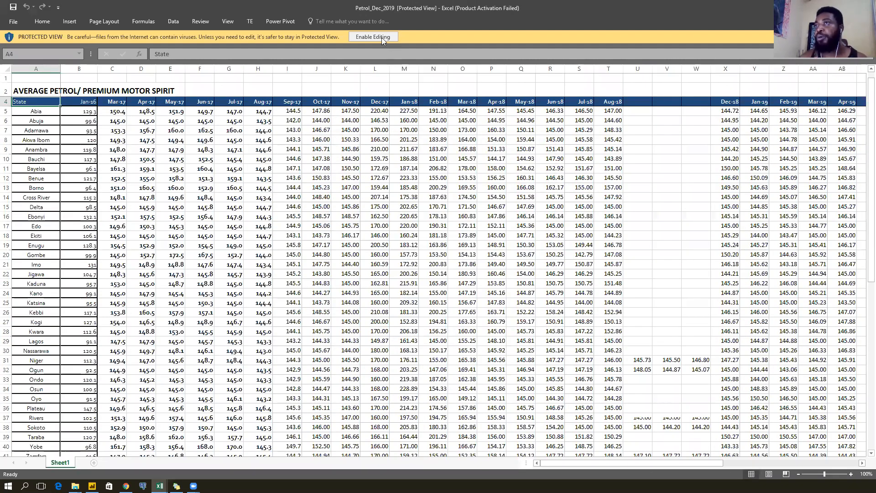
Enable editing and delete the three title rows so State headers row 1.
{"action": "left_click", "coordinate": [382, 37]}
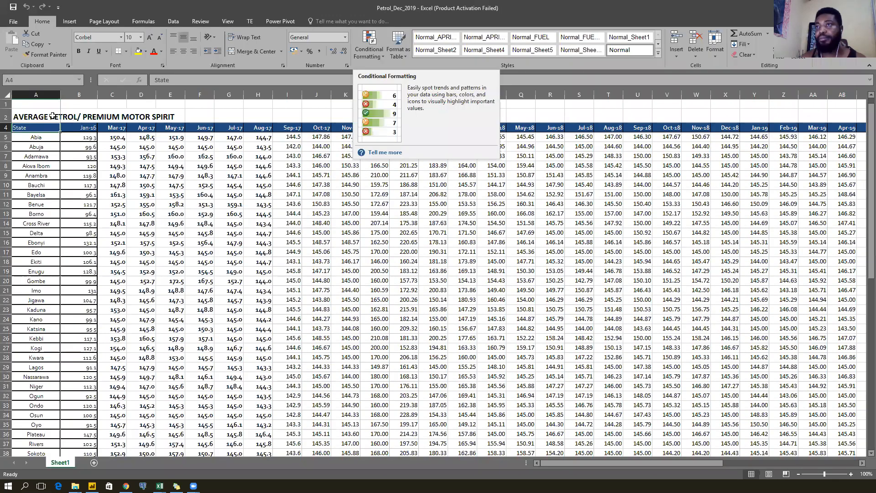
{"action": "left_click", "coordinate": [209, 121]}
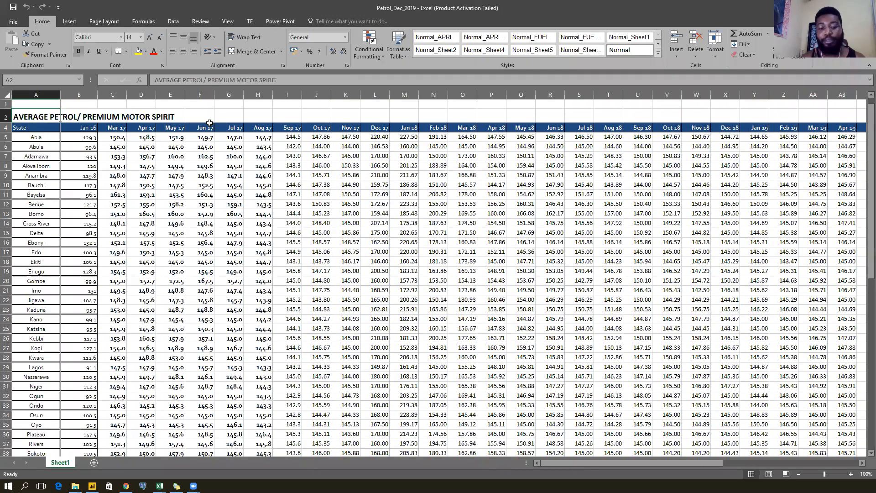
{"action": "key", "text": "shift+space"}
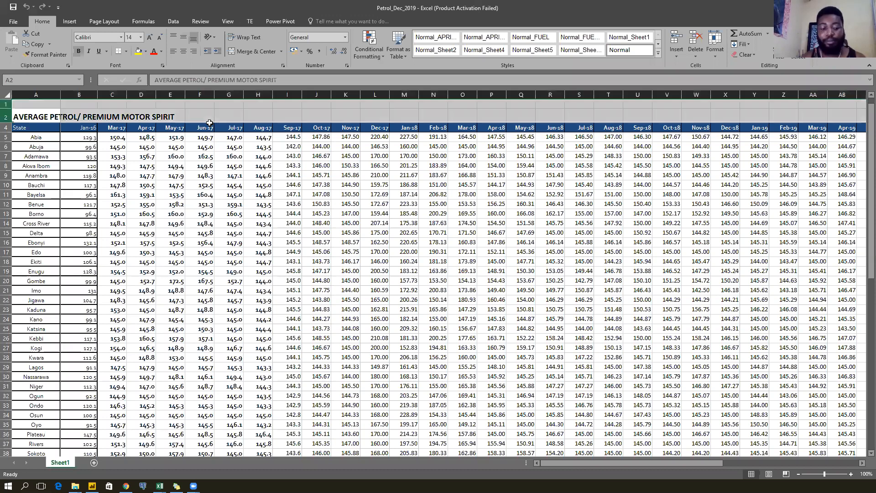
{"action": "key", "text": "ctrl+minus"}
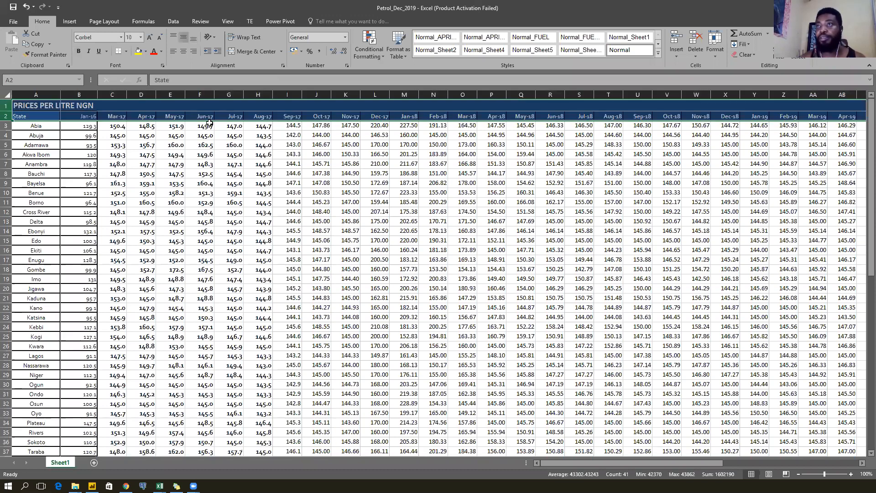
{"action": "left_click", "coordinate": [82, 107]}
{"action": "key", "text": "shift+space"}
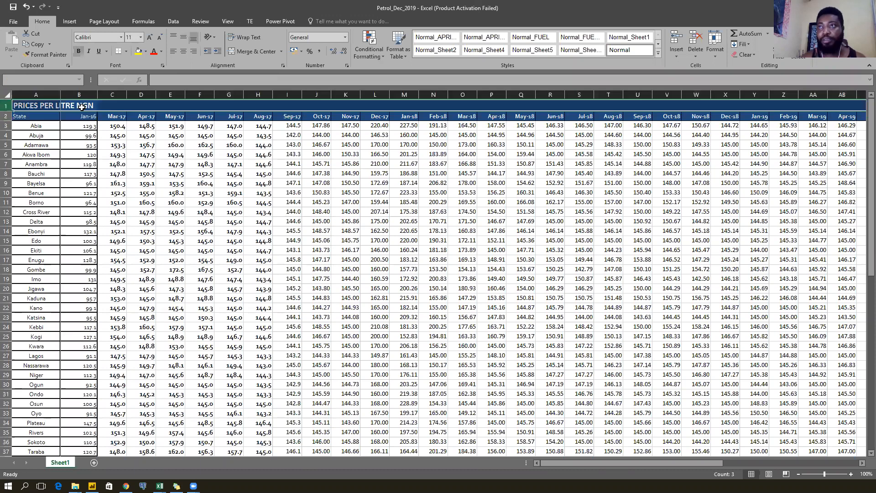
{"action": "key", "text": "ctrl+minus"}
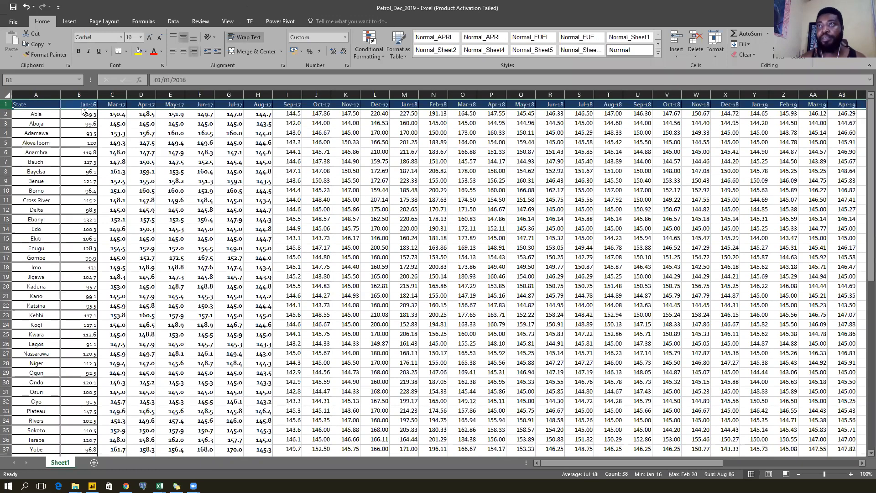
Delete the Jan-20, Feb-20 and two change columns after Dec-19, then select the sheet.
{"action": "left_click", "coordinate": [47, 136]}
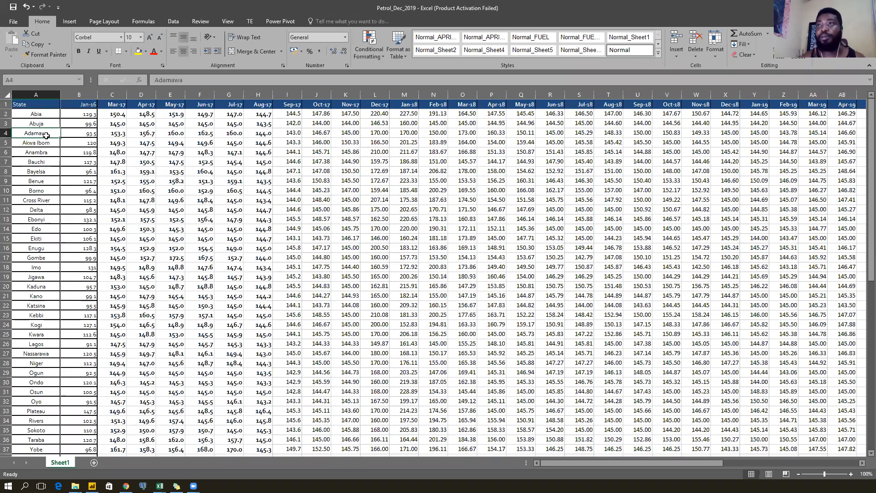
{"action": "key", "text": "ctrl+Up"}
{"action": "key", "text": "ctrl+Right"}
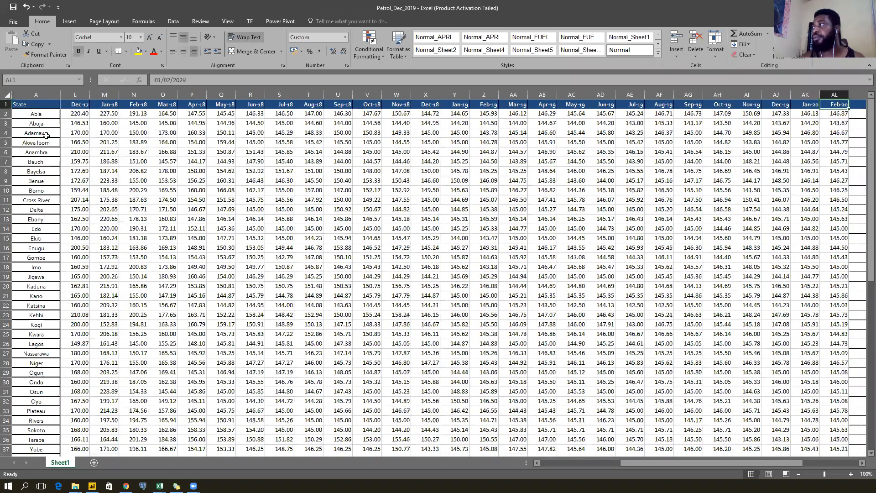
{"action": "key", "text": "Left"}
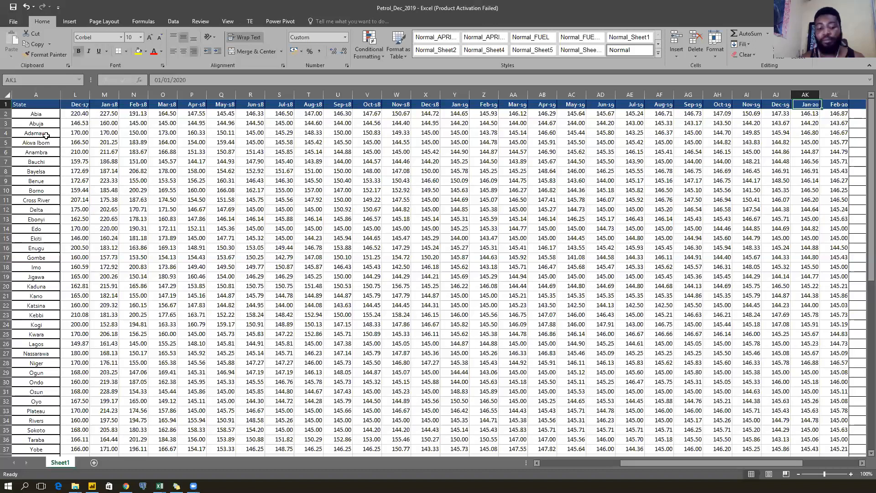
{"action": "key", "text": "ctrl+shift+Down"}
{"action": "key", "text": "shift+Right"}
{"action": "key", "text": "shift+Right"}
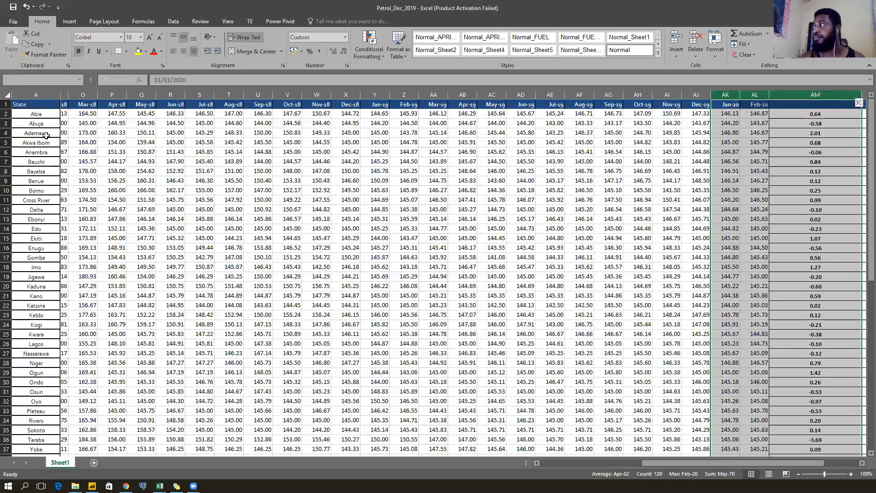
{"action": "key", "text": "shift+Right"}
{"action": "key", "text": "shift+Right"}
{"action": "key", "text": "shift+Right"}
{"action": "key", "text": "shift+Right"}
{"action": "key", "text": "shift+Right"}
{"action": "key", "text": "shift+Right"}
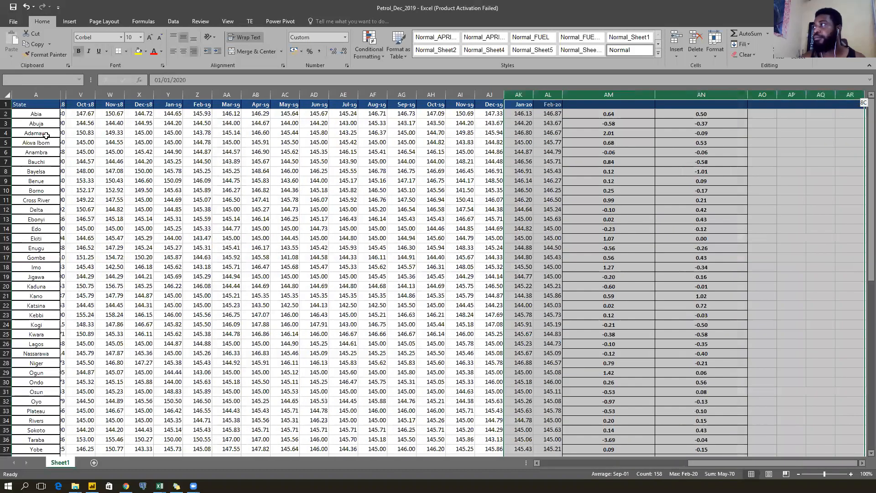
{"action": "key", "text": "shift+Right"}
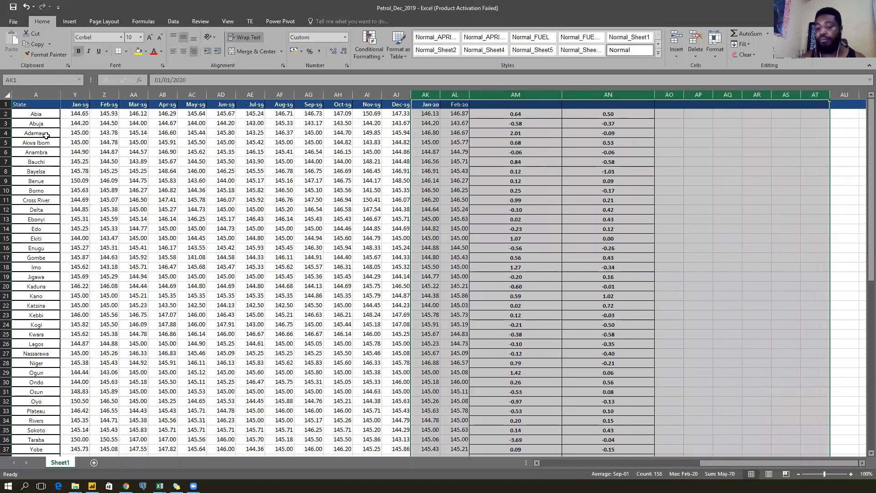
{"action": "key", "text": "ctrl+minus"}
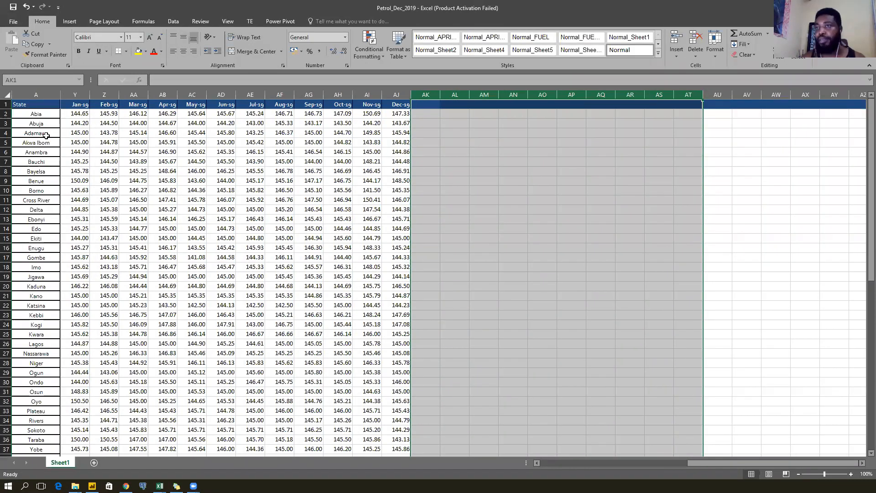
{"action": "key", "text": "Left"}
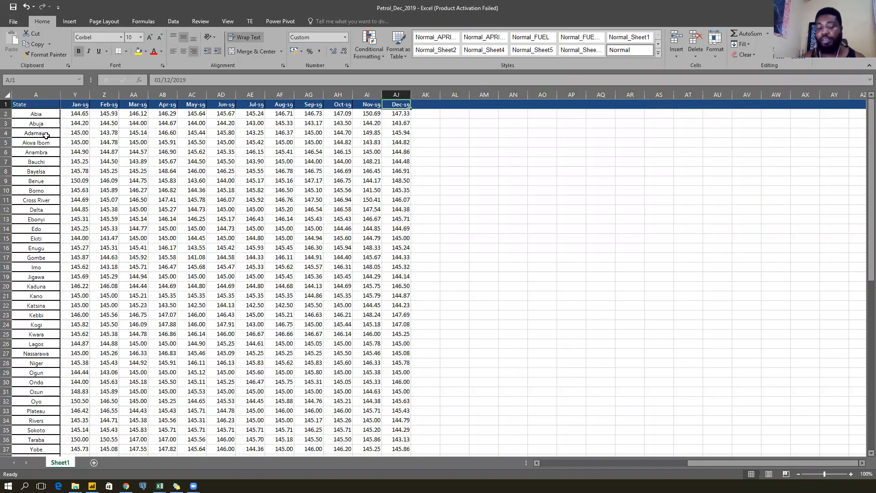
{"action": "key", "text": "Left"}
{"action": "key", "text": "Left"}
{"action": "key", "text": "Left"}
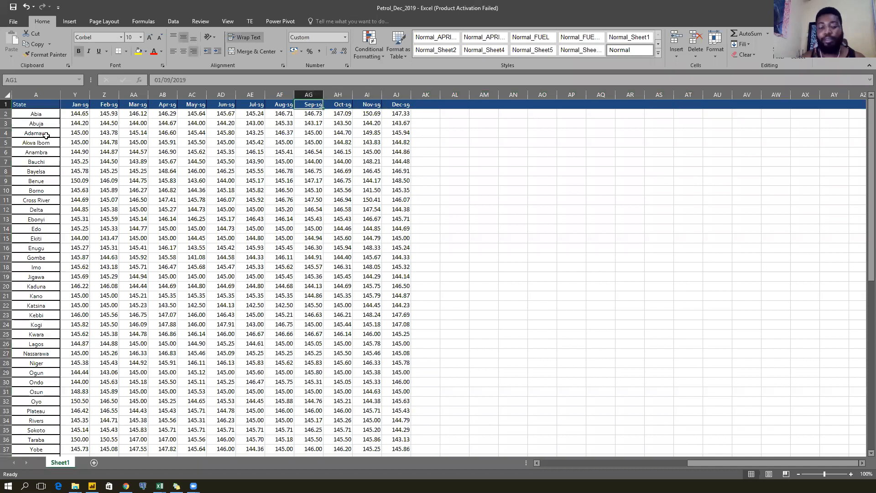
{"action": "key", "text": "ctrl+a"}
{"action": "key", "text": "ctrl+a"}
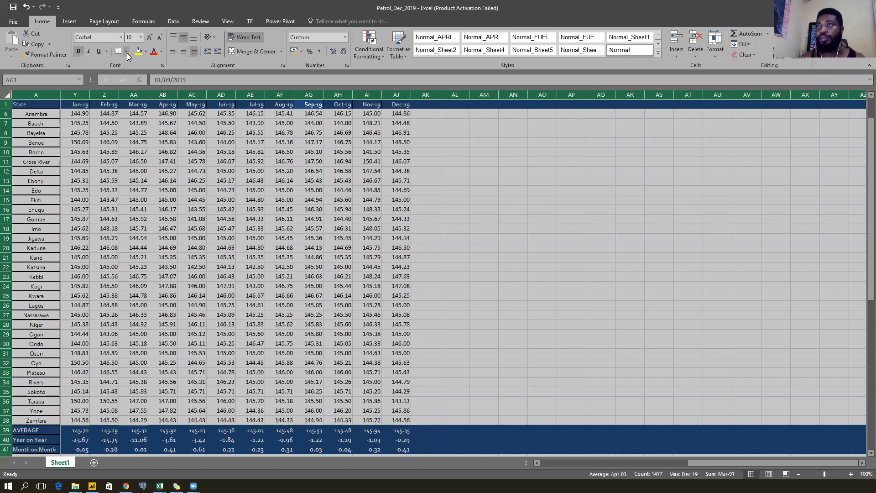
Set the whole sheet to No Fill and Automatic black font colour.
{"action": "left_click", "coordinate": [145, 51]}
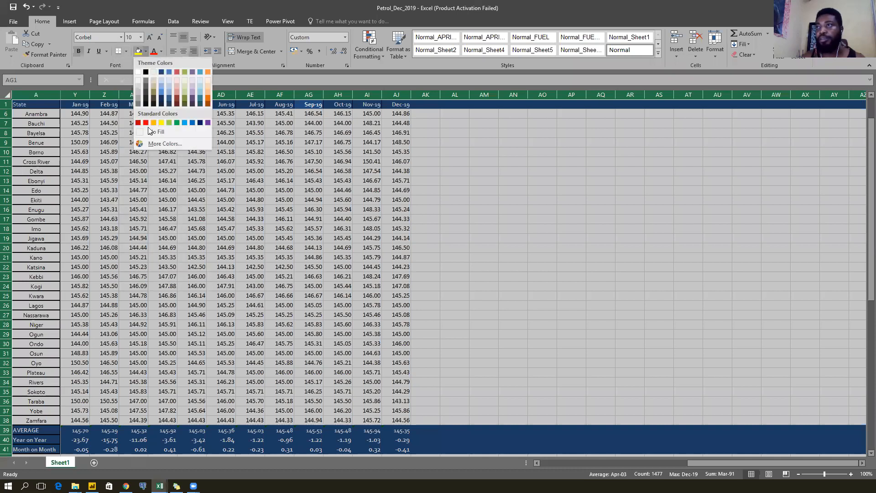
{"action": "left_click", "coordinate": [148, 132]}
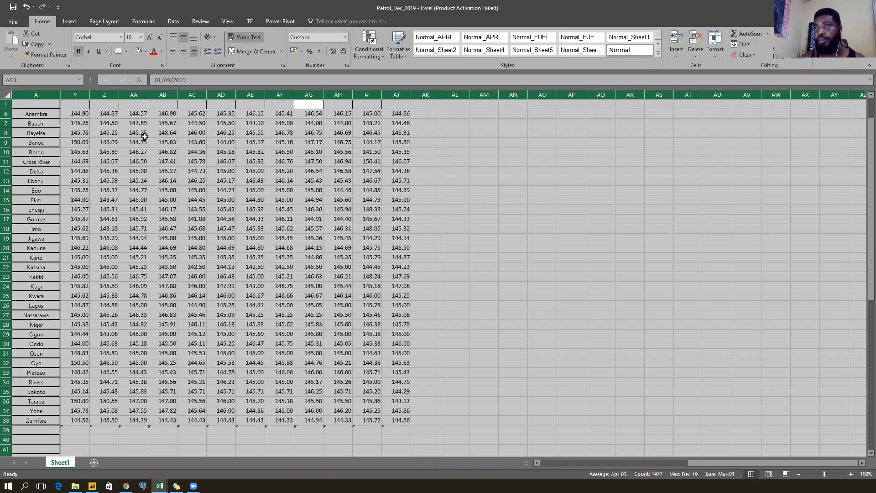
{"action": "left_click", "coordinate": [161, 51]}
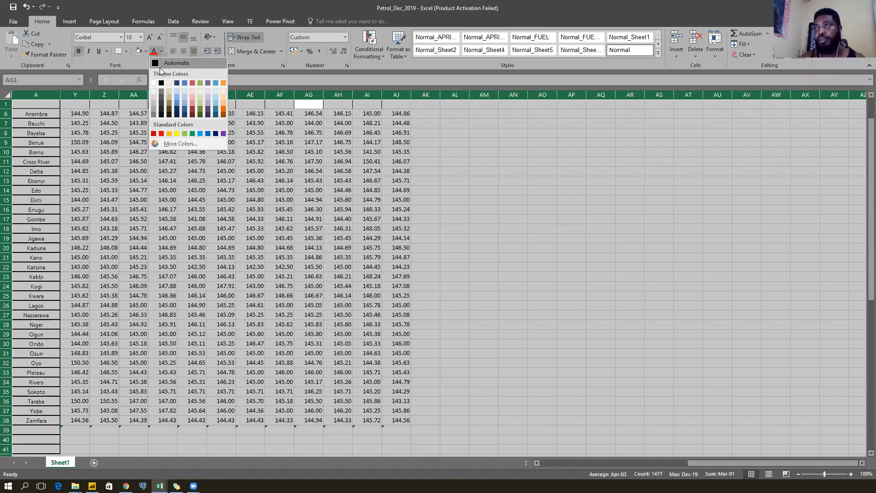
{"action": "left_click", "coordinate": [160, 66]}
{"action": "left_click", "coordinate": [134, 153]}
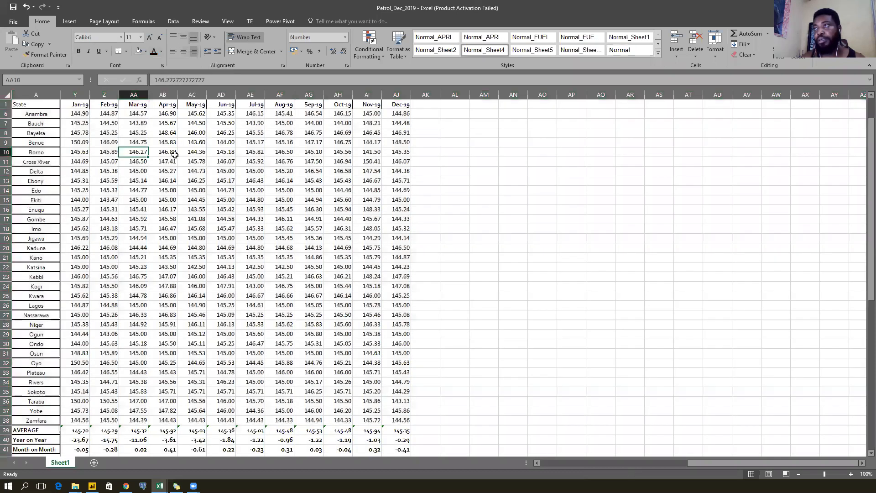
Change the table font to Calibri.
{"action": "key", "text": "Home"}
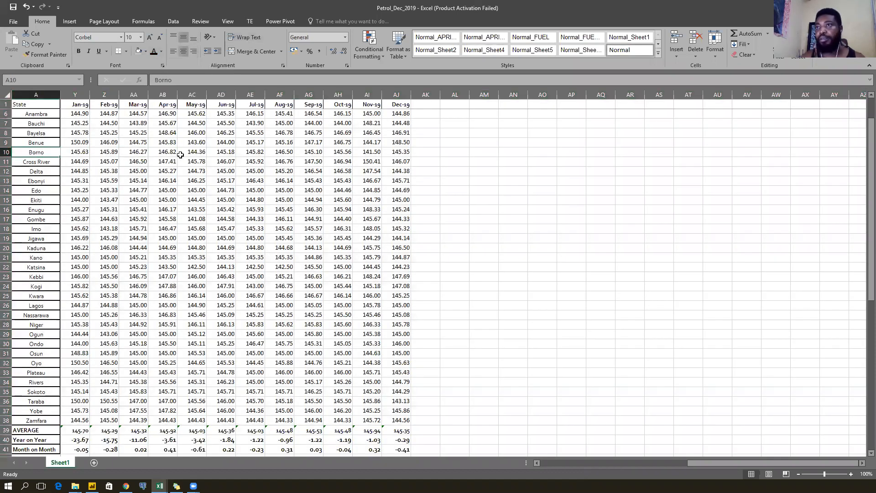
{"action": "key", "text": "Right"}
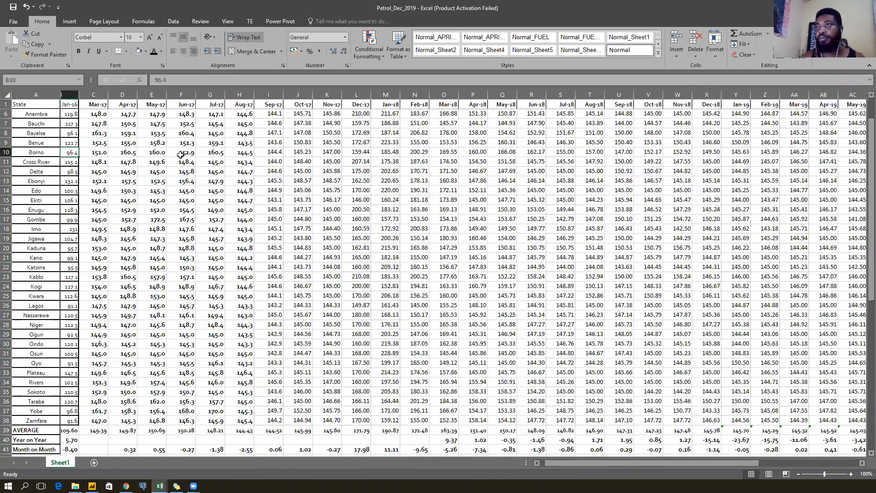
{"action": "key", "text": "Right"}
{"action": "key", "text": "ctrl+Home"}
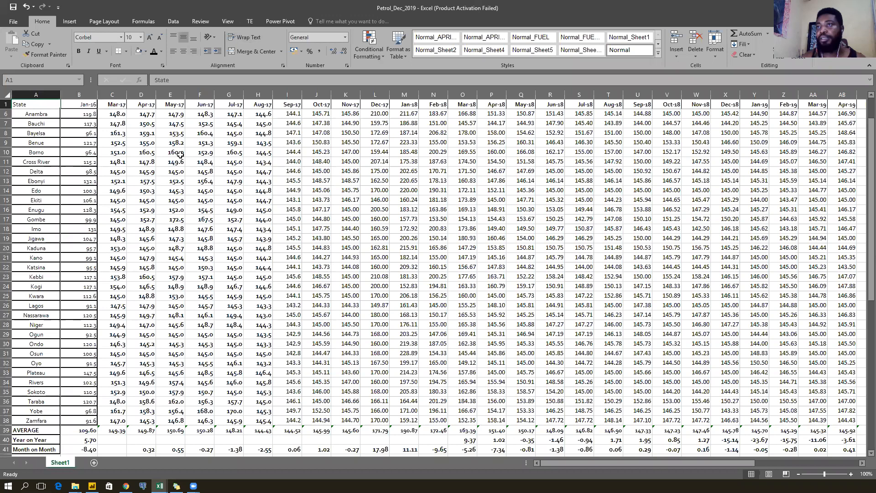
{"action": "key", "text": "Right"}
{"action": "key", "text": "Right"}
{"action": "key", "text": "Right"}
{"action": "key", "text": "Right"}
{"action": "key", "text": "Right"}
{"action": "key", "text": "Right"}
{"action": "key", "text": "Right"}
{"action": "key", "text": "Right"}
{"action": "key", "text": "Left"}
{"action": "key", "text": "Left"}
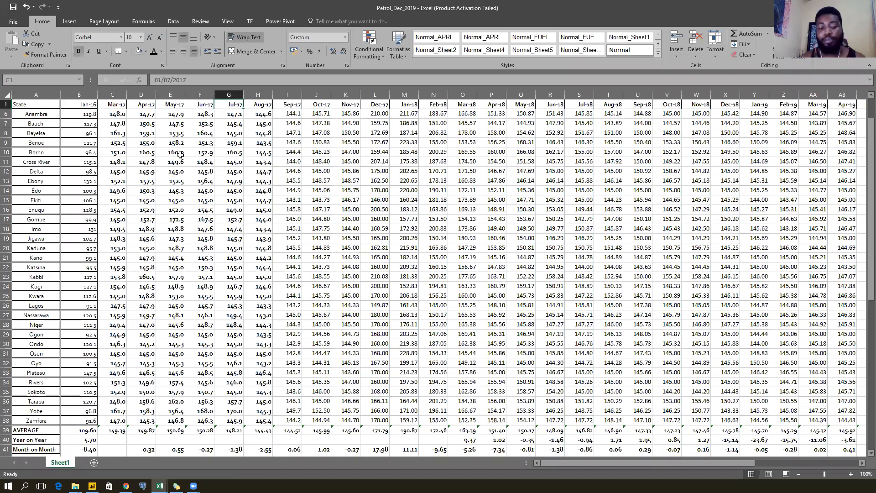
{"action": "key", "text": "ctrl+a"}
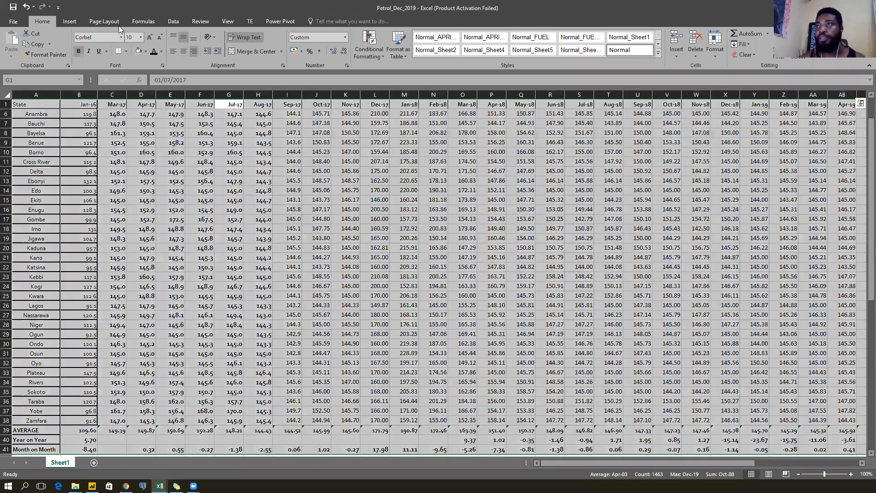
{"action": "left_click", "coordinate": [121, 41]}
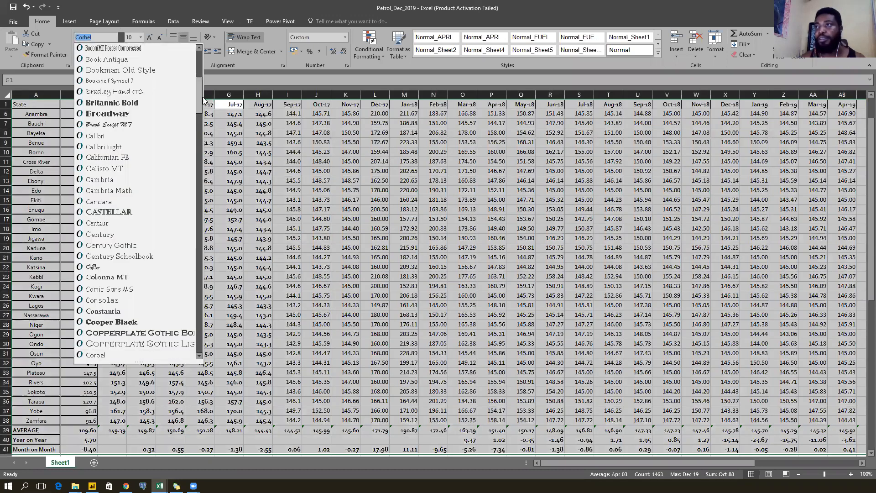
{"action": "left_click_drag", "start_coordinate": [201, 94], "coordinate": [198, 49]}
{"action": "left_click", "coordinate": [130, 70]}
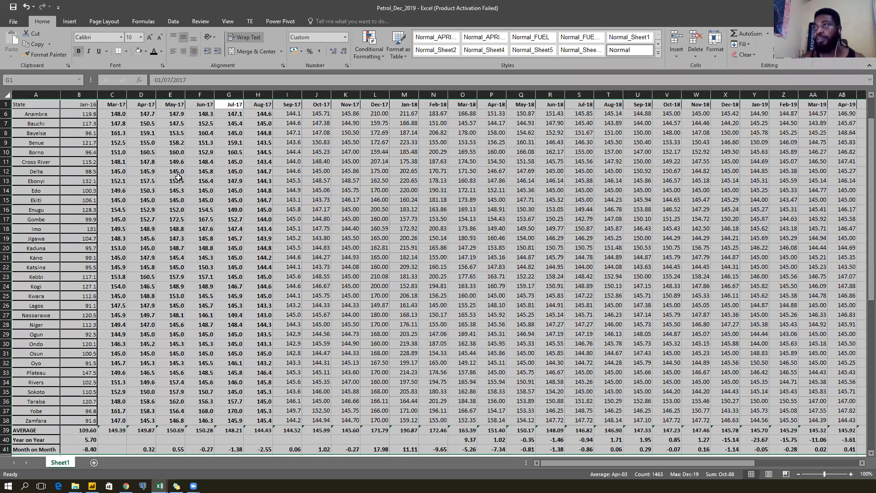
{"action": "left_click", "coordinate": [113, 170]}
Remove bold from all the table text.
{"action": "left_click", "coordinate": [152, 209]}
{"action": "key", "text": "ctrl+a"}
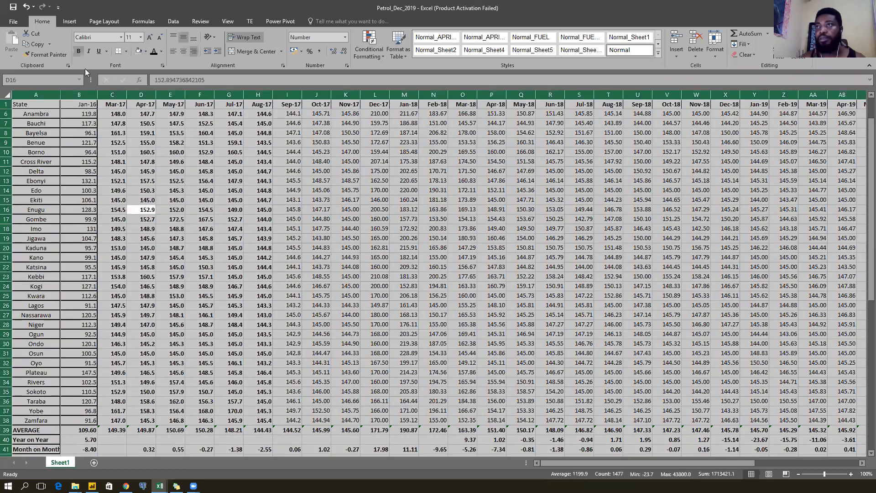
{"action": "left_click", "coordinate": [78, 52]}
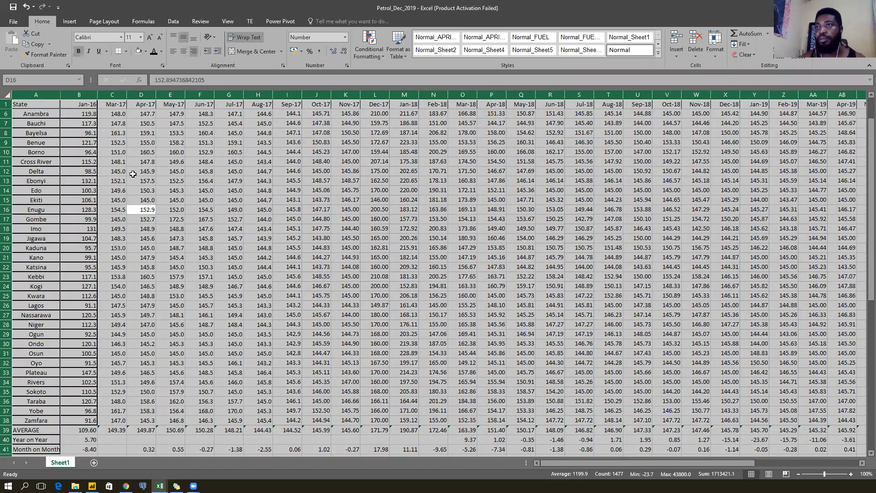
{"action": "left_click", "coordinate": [132, 211]}
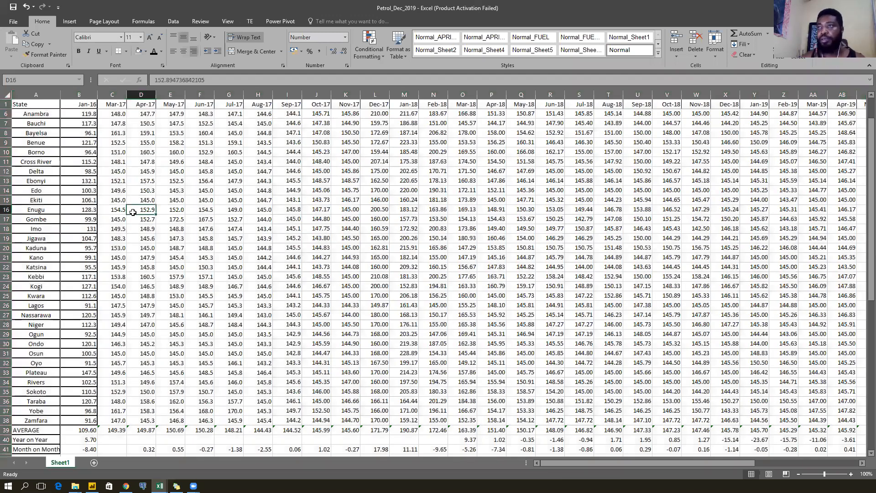
{"action": "key", "text": "ctrl+Up"}
Clear the AVERAGE, Year on Year and Month on Month rows and state lists below Zamfara.
{"action": "key", "text": "Left"}
{"action": "key", "text": "Left"}
{"action": "key", "text": "Left"}
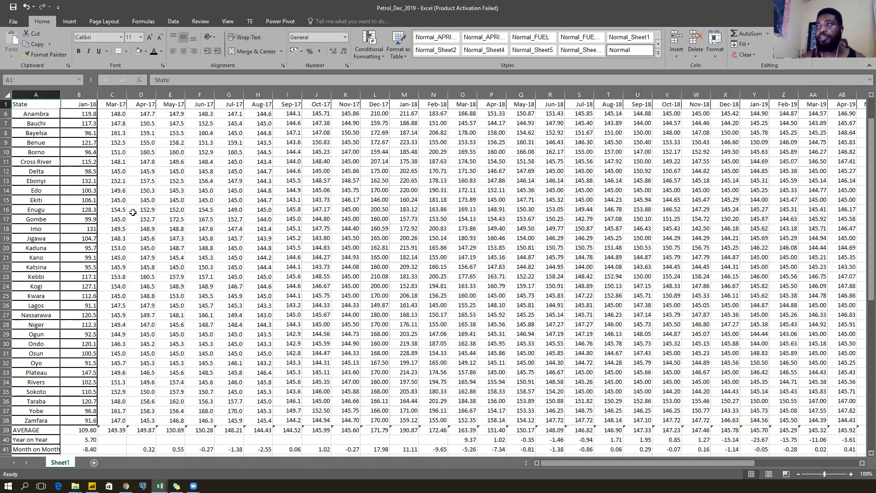
{"action": "key", "text": "ctrl+Right"}
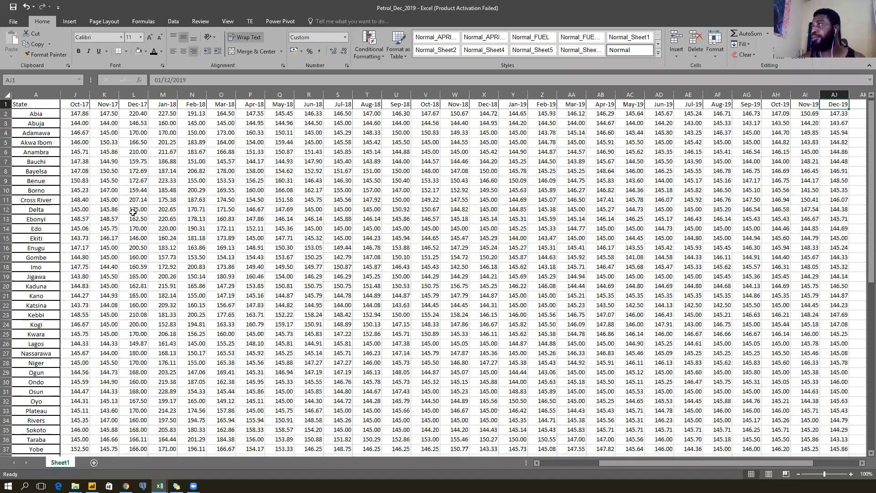
{"action": "key", "text": "Home"}
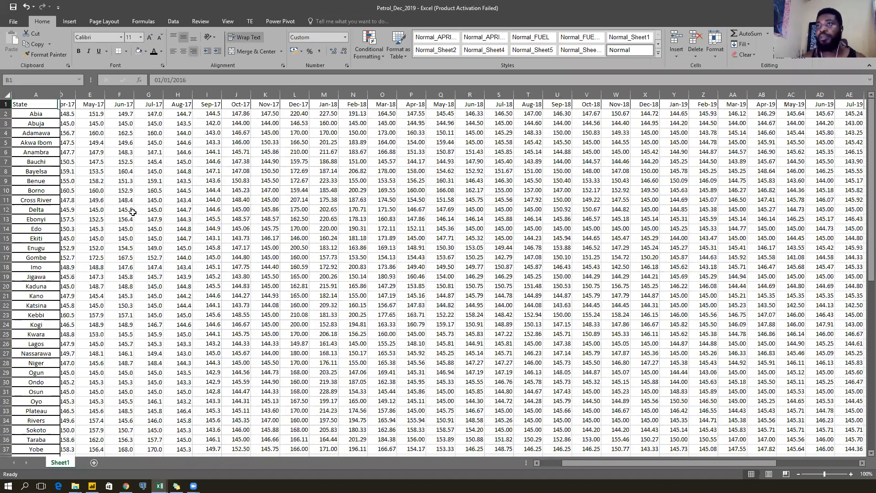
{"action": "key", "text": "Left"}
{"action": "key", "text": "ctrl+Down"}
{"action": "key", "text": "Up"}
{"action": "key", "text": "Up"}
{"action": "key", "text": "ctrl+shift+Right"}
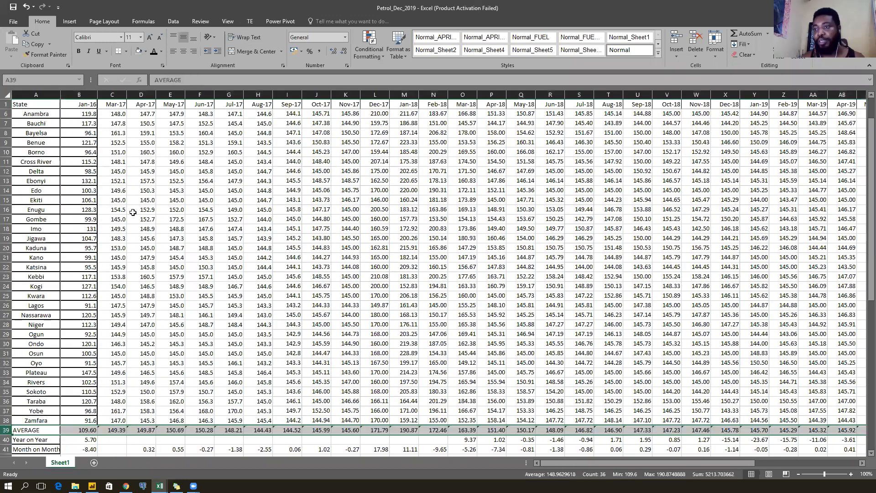
{"action": "key", "text": "shift+Down"}
{"action": "key", "text": "shift+Down"}
{"action": "key", "text": "shift+Down"}
{"action": "key", "text": "shift+Down"}
{"action": "key", "text": "shift+Down"}
{"action": "key", "text": "shift+Down"}
{"action": "key", "text": "shift+Down"}
{"action": "key", "text": "shift+Down"}
{"action": "key", "text": "shift+Down"}
{"action": "key", "text": "shift+Down"}
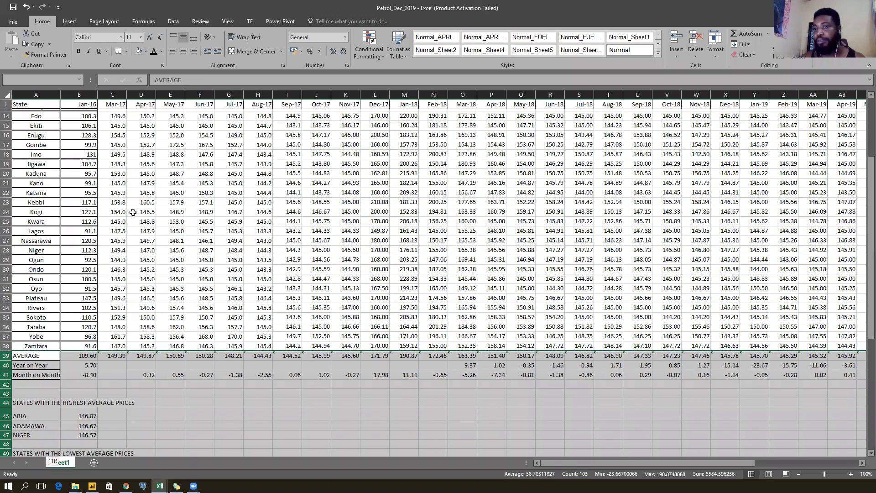
{"action": "key", "text": "shift+Down"}
{"action": "key", "text": "shift+Down"}
{"action": "key", "text": "shift+Down"}
{"action": "key", "text": "shift+Down"}
{"action": "key", "text": "shift+Down"}
{"action": "key", "text": "shift+Down"}
{"action": "key", "text": "shift+Down"}
{"action": "key", "text": "shift+Down"}
{"action": "key", "text": "shift+Down"}
{"action": "key", "text": "shift+Down"}
{"action": "key", "text": "shift+Down"}
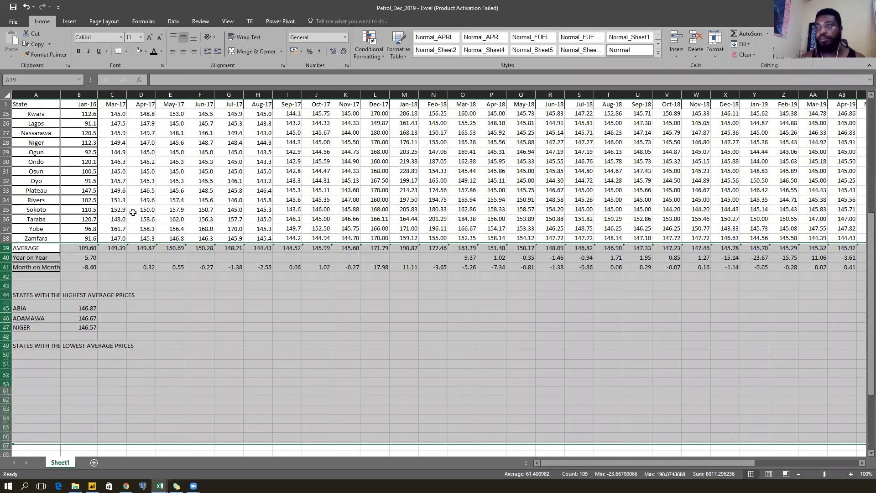
{"action": "key", "text": "Delete"}
Check the table spans Abia–Zamfara and Jan-16 to Dec-19, and compare the State header's format.
{"action": "key", "text": "Up"}
{"action": "key", "text": "Up"}
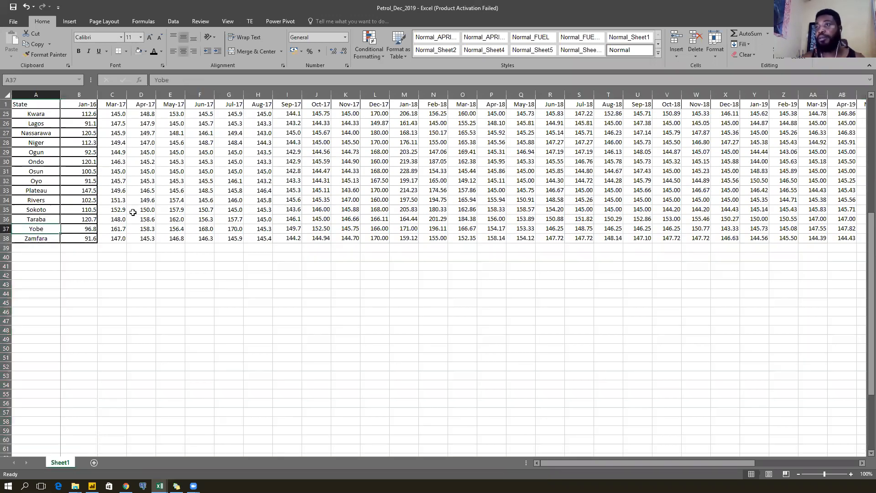
{"action": "key", "text": "Right"}
{"action": "key", "text": "ctrl+Up"}
{"action": "key", "text": "Down"}
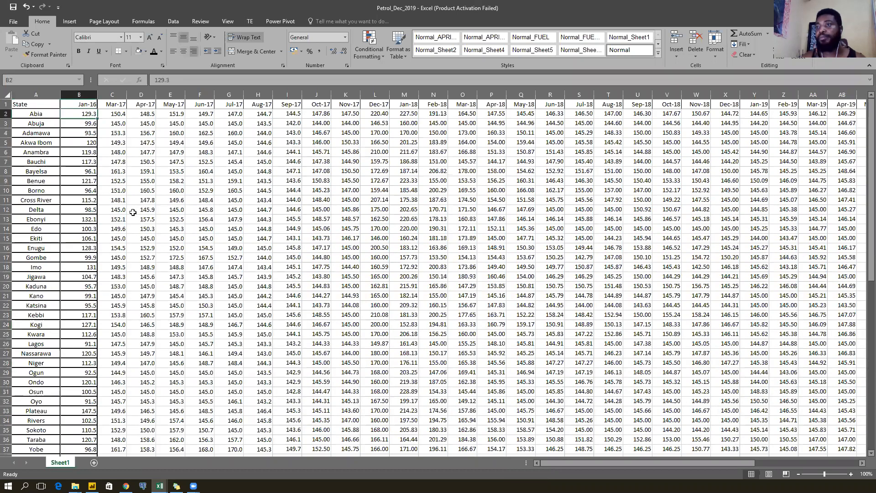
{"action": "key", "text": "ctrl+Down"}
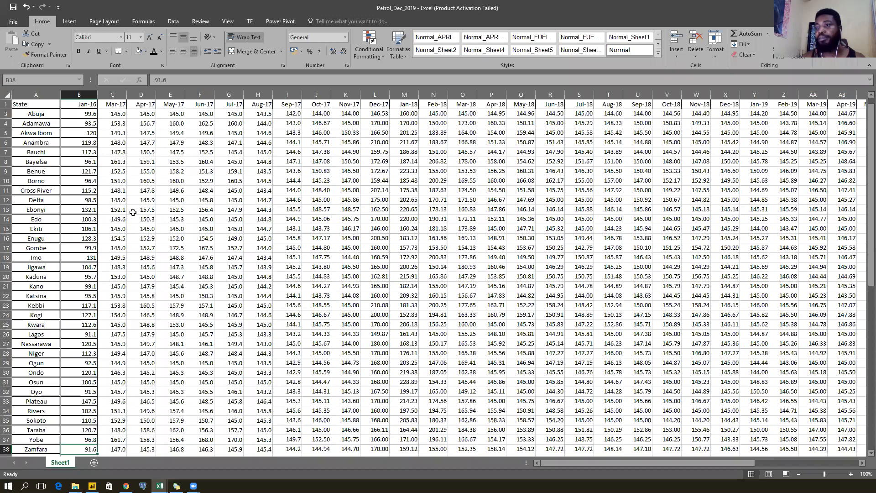
{"action": "key", "text": "ctrl+Up"}
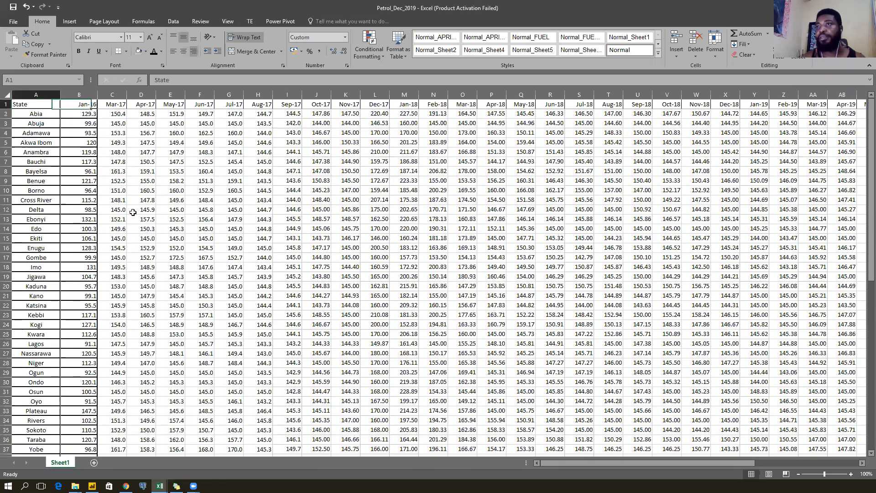
{"action": "key", "text": "ctrl+Right"}
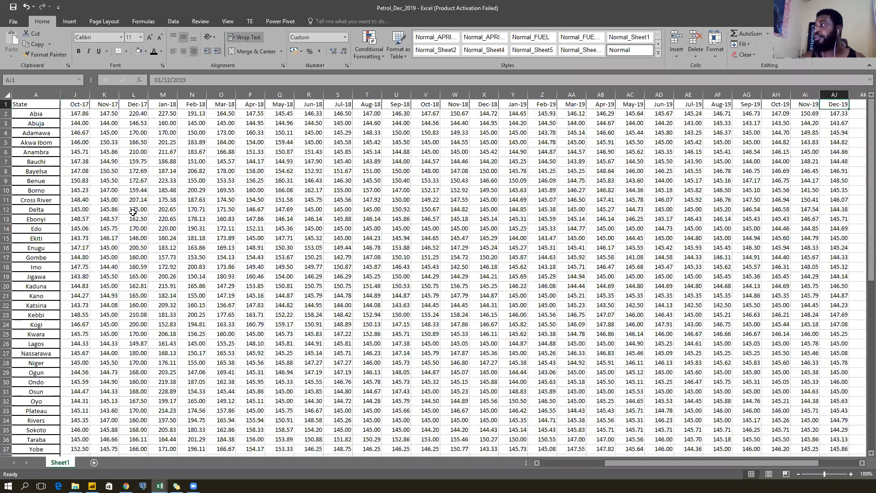
{"action": "scroll", "coordinate": [132, 211], "scroll_direction": "down", "scroll_amount": 1}
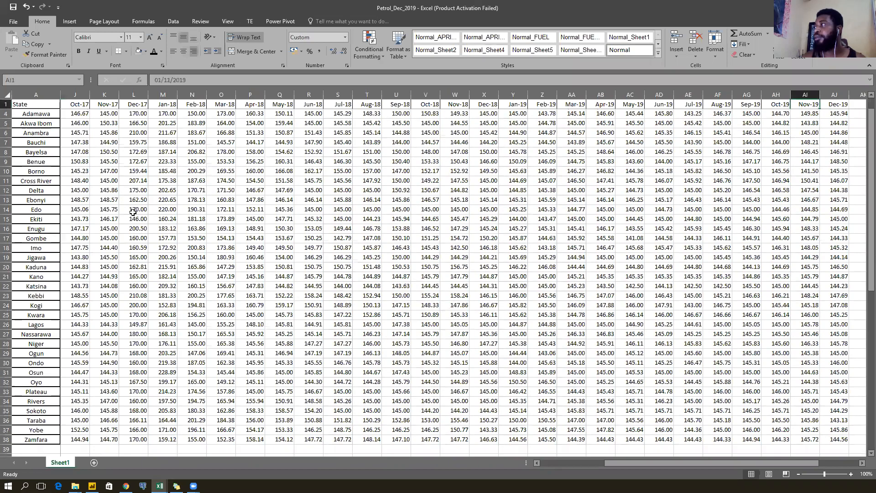
{"action": "key", "text": "ctrl+Home"}
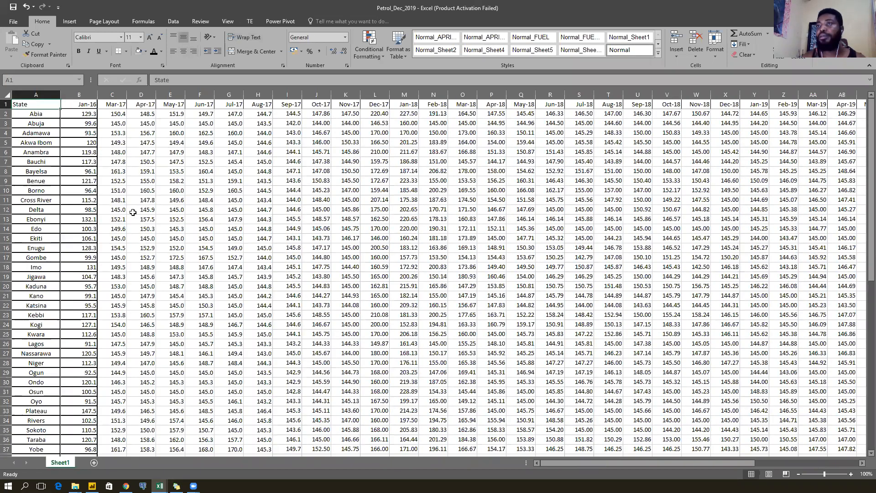
{"action": "key", "text": "Right"}
{"action": "key", "text": "Left"}
{"action": "key", "text": "Right"}
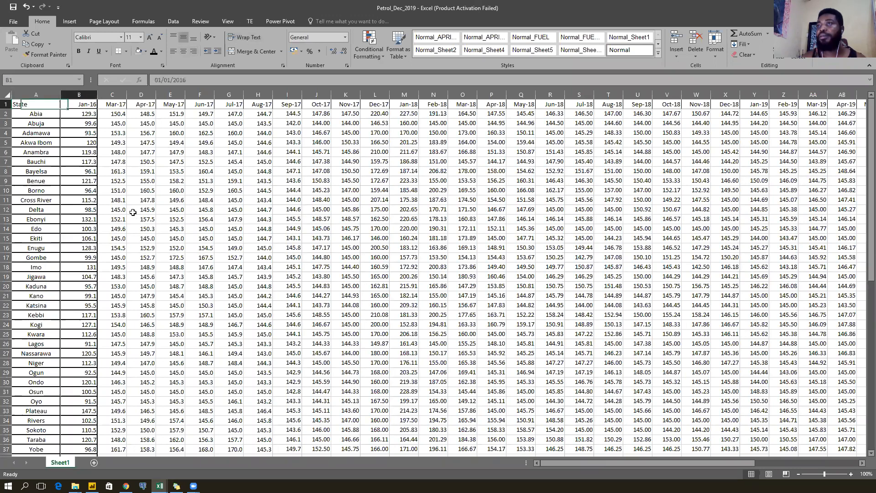
{"action": "key", "text": "Left"}
{"action": "key", "text": "Right"}
{"action": "key", "text": "Left"}
{"action": "key", "text": "Right"}
{"action": "key", "text": "Left"}
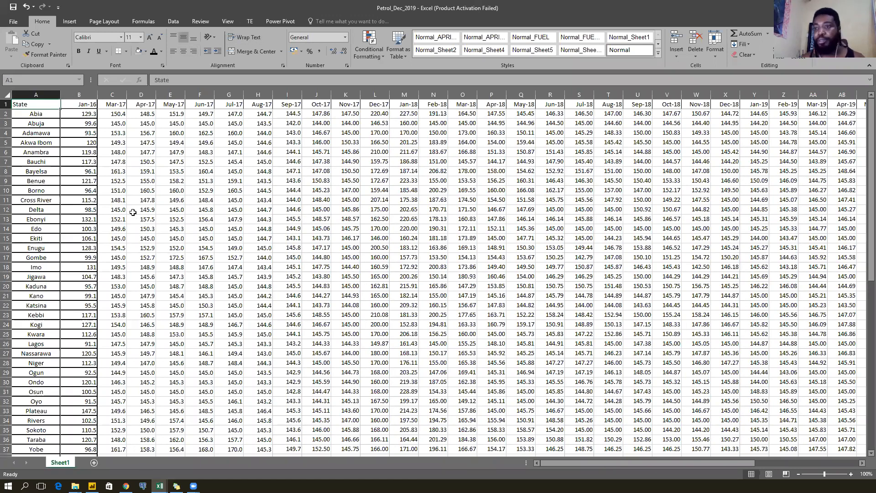
Rename Sheet1 to Petrol.
{"action": "double_click", "coordinate": [56, 462]}
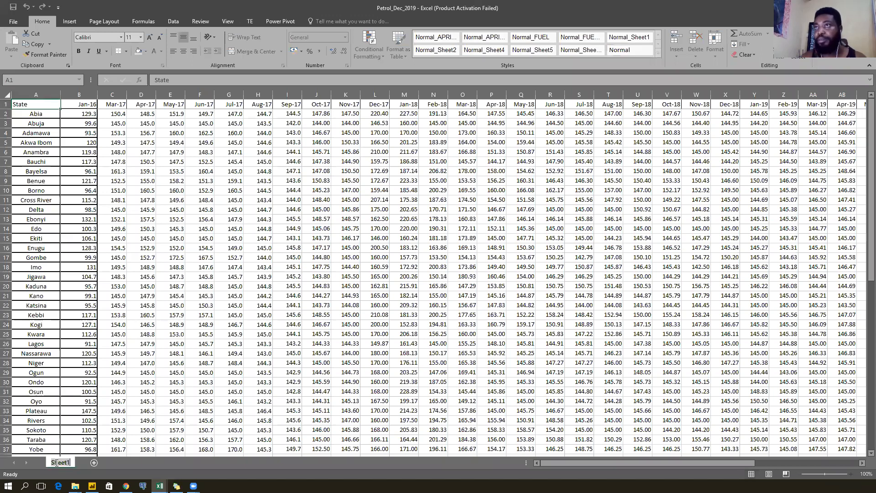
{"action": "type", "text": "Petrol"}
{"action": "key", "text": "Return"}
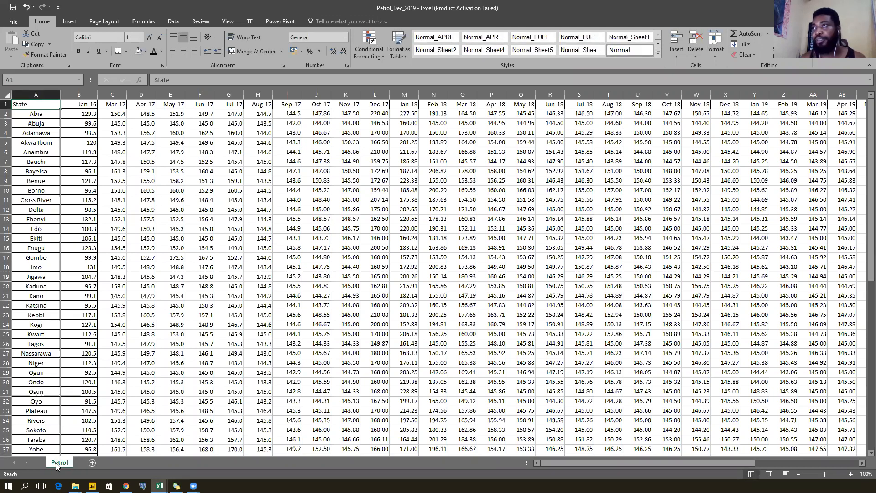
Confirm the Petrol prices end at Dec-19 in column AJ, then close Petrol_Dec_2019.
{"action": "key", "text": "super+Down"}
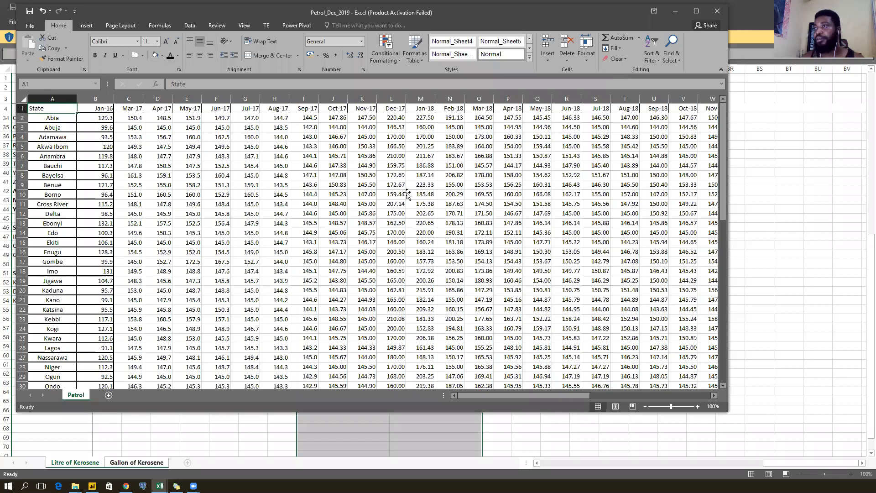
{"action": "left_click", "coordinate": [420, 195]}
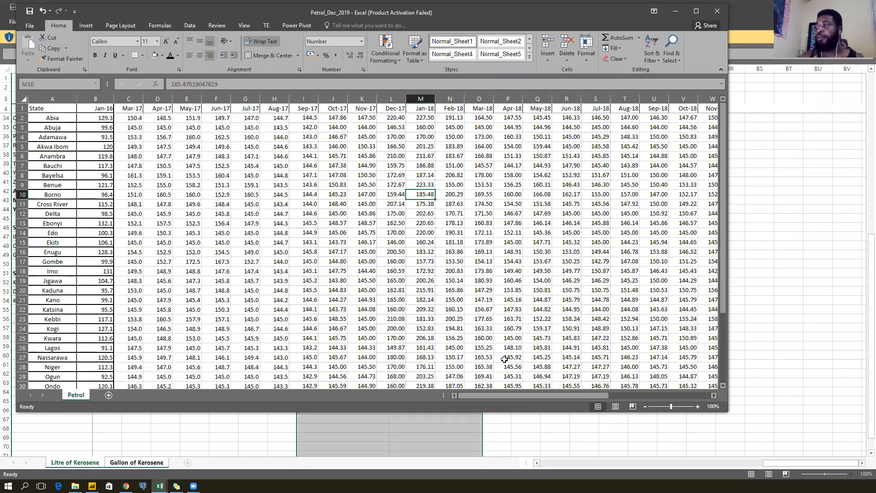
{"action": "left_click_drag", "start_coordinate": [512, 395], "coordinate": [648, 391]}
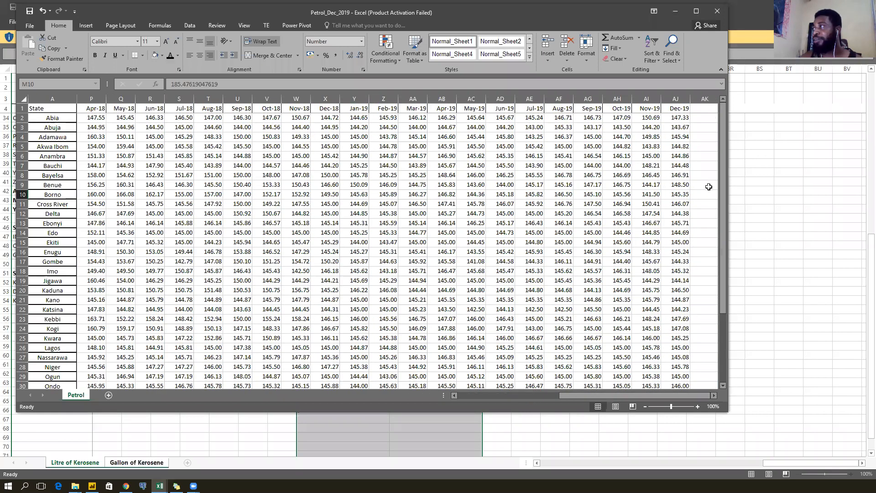
{"action": "left_click_drag", "start_coordinate": [699, 111], "coordinate": [691, 319]}
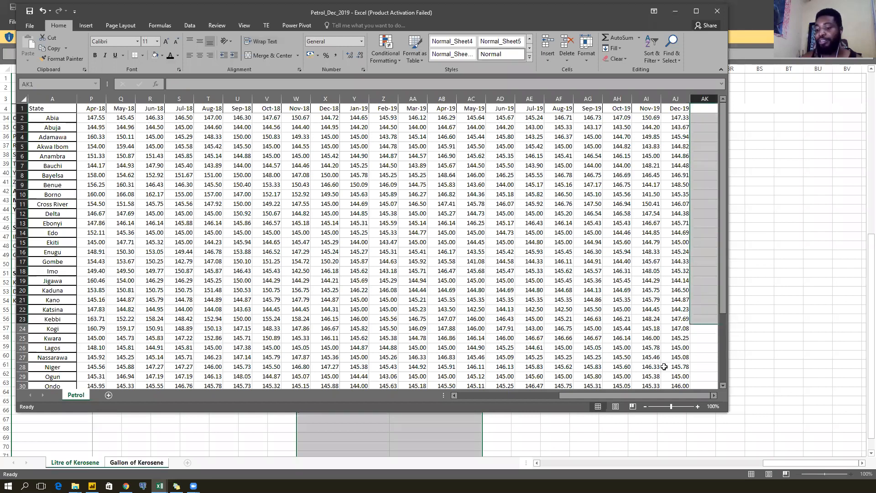
{"action": "key", "text": "Right"}
{"action": "key", "text": "Down"}
{"action": "key", "text": "Down"}
{"action": "key", "text": "Down"}
{"action": "key", "text": "Down"}
{"action": "key", "text": "Down"}
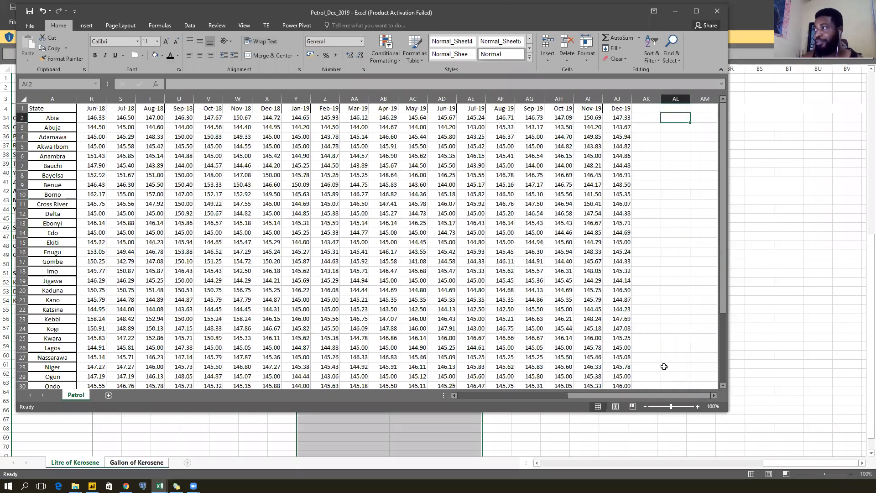
{"action": "left_click", "coordinate": [717, 10]}
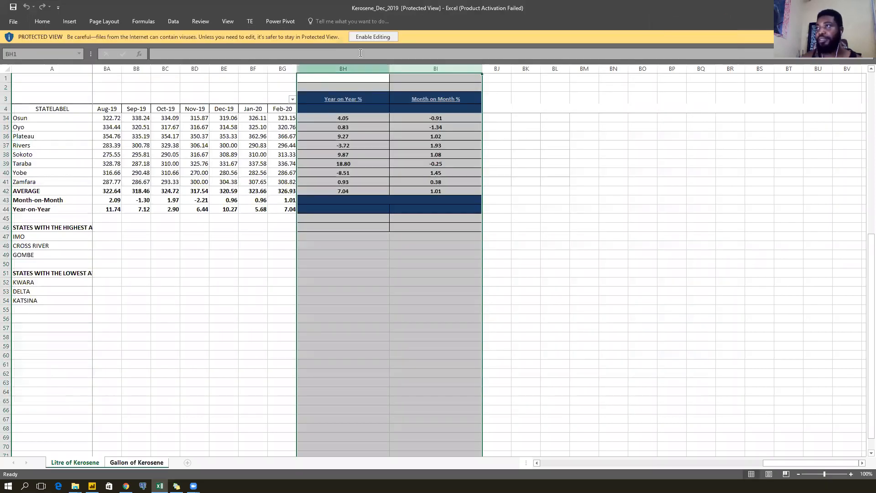
Enable editing in the Kerosene workbook and delete the Gallon of Kerosene sheet.
{"action": "left_click", "coordinate": [373, 37]}
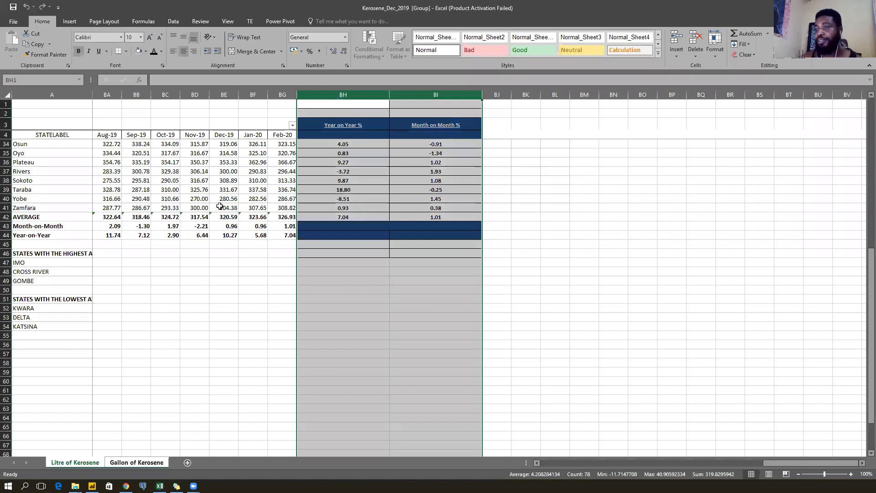
{"action": "left_click", "coordinate": [135, 464]}
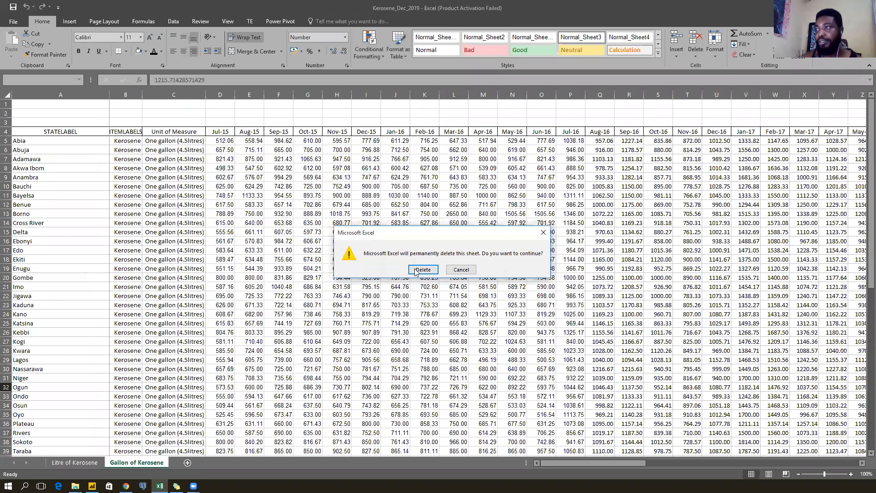
{"action": "left_click", "coordinate": [416, 273]}
{"action": "left_click", "coordinate": [161, 272]}
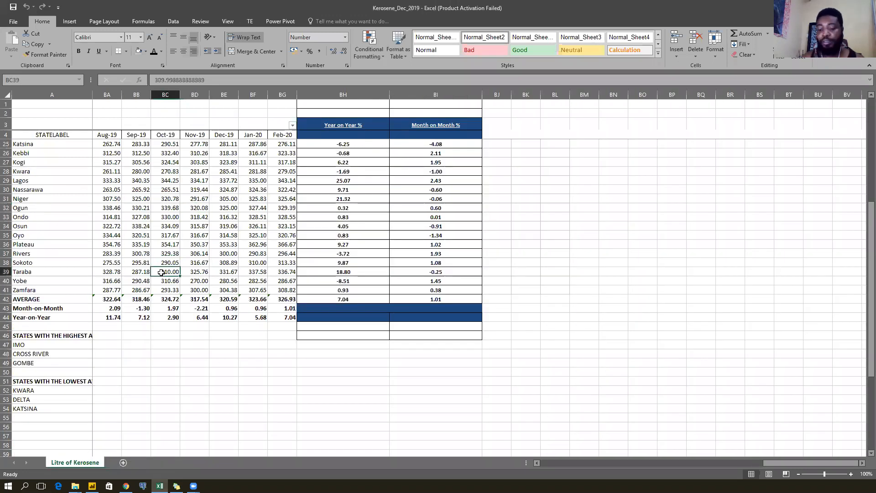
{"action": "key", "text": "Up"}
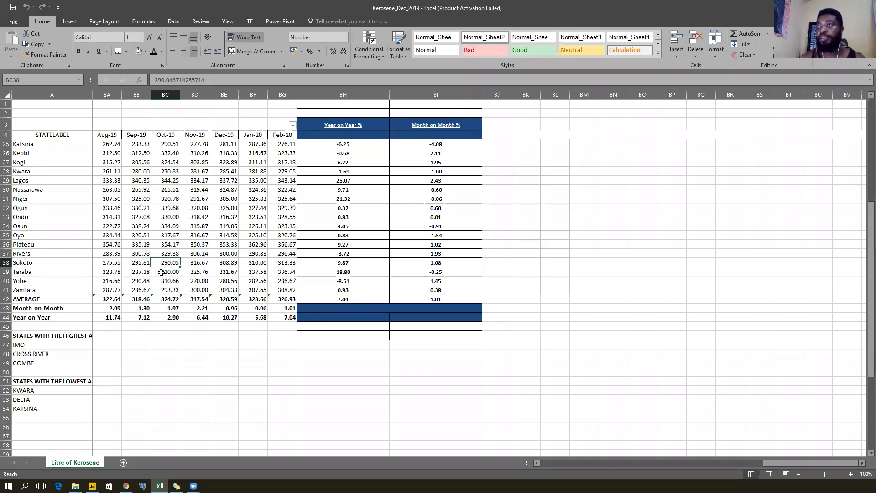
{"action": "key", "text": "alt+Tab"}
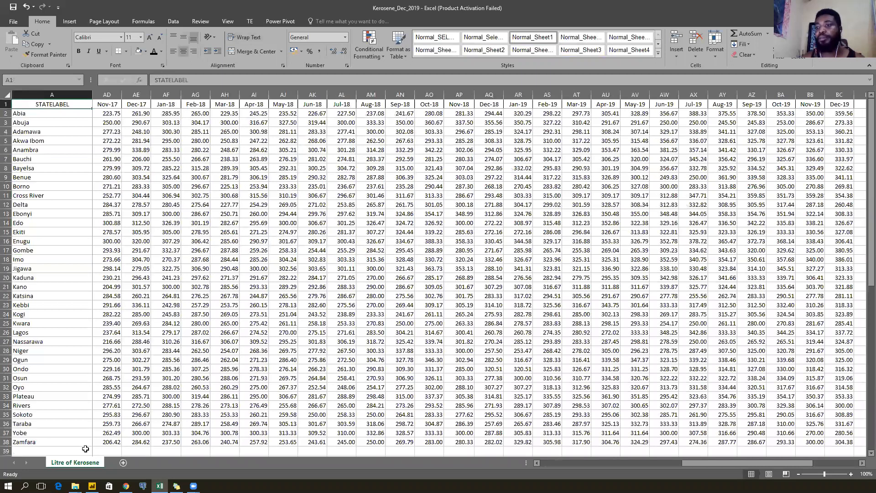
Rename the Litre of Kerosene sheet to Kero.
{"action": "double_click", "coordinate": [75, 463]}
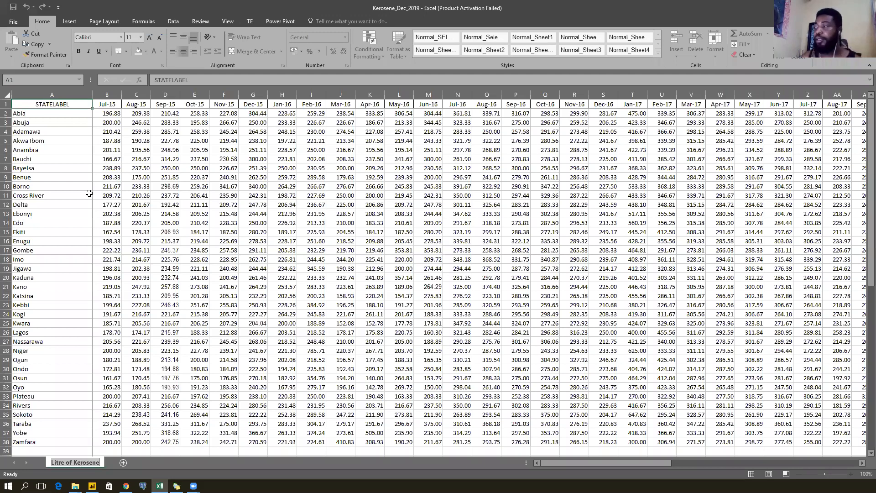
{"action": "type", "text": "Kero"}
{"action": "key", "text": "Return"}
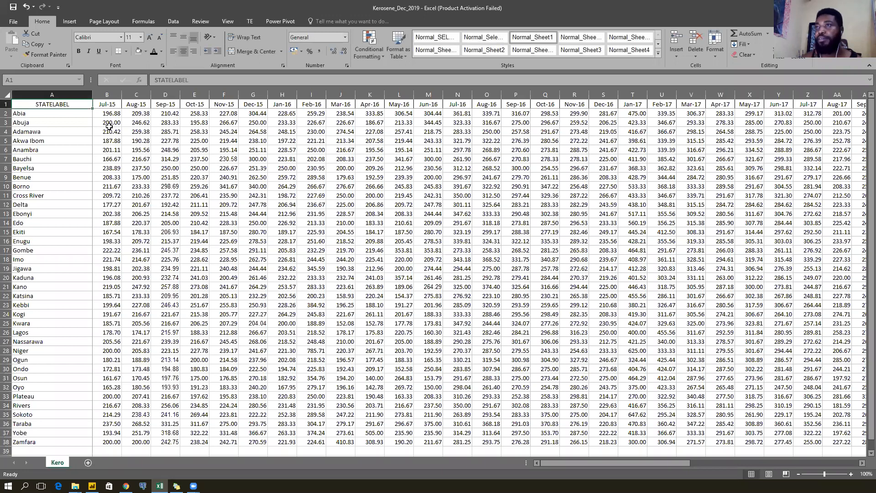
Check the Jul-15 and Sep-16 date headers and Bauchi's Jul-15 value, then return to File Explorer.
{"action": "left_click", "coordinate": [103, 104]}
{"action": "left_click", "coordinate": [108, 167]}
{"action": "left_click", "coordinate": [108, 206]}
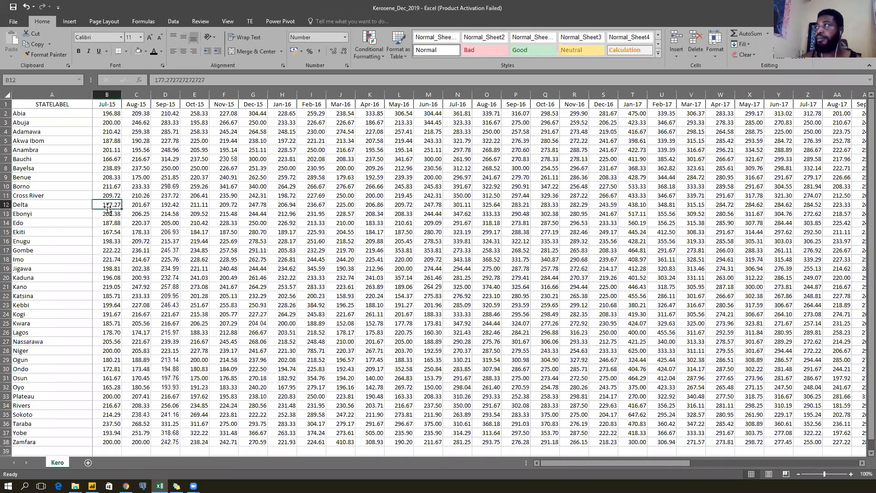
{"action": "left_click", "coordinate": [65, 187]}
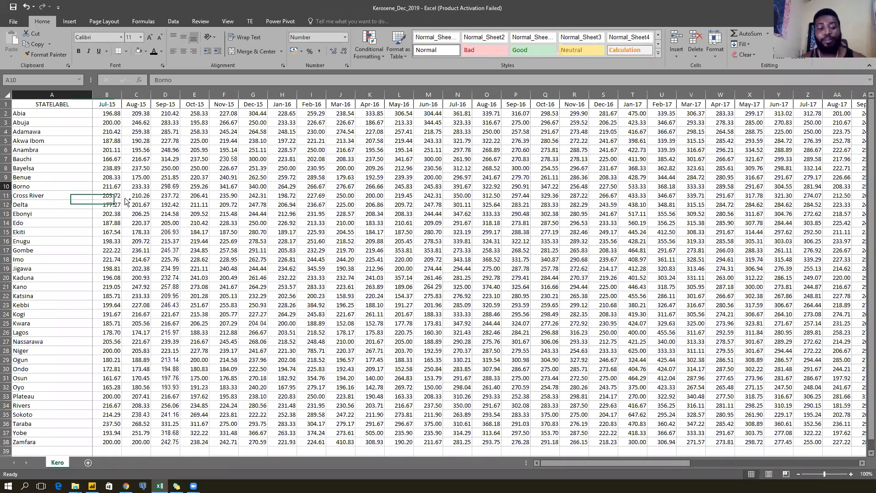
{"action": "left_click", "coordinate": [114, 160]}
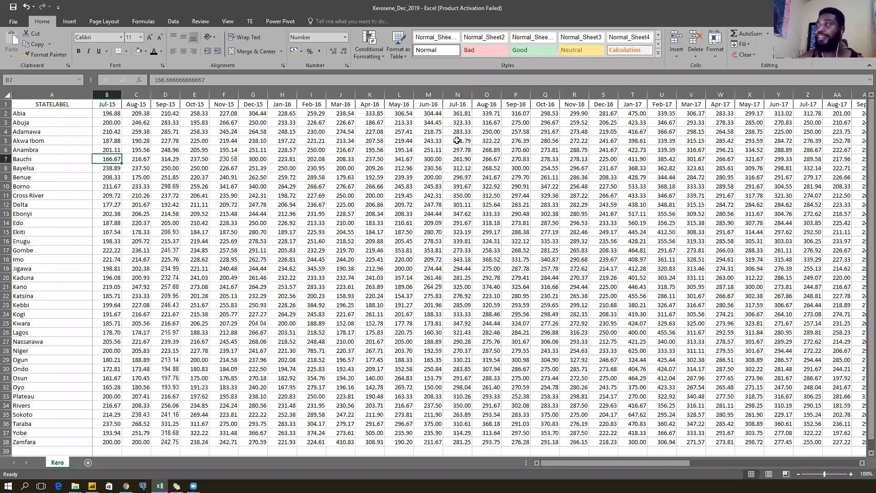
{"action": "left_click", "coordinate": [516, 104]}
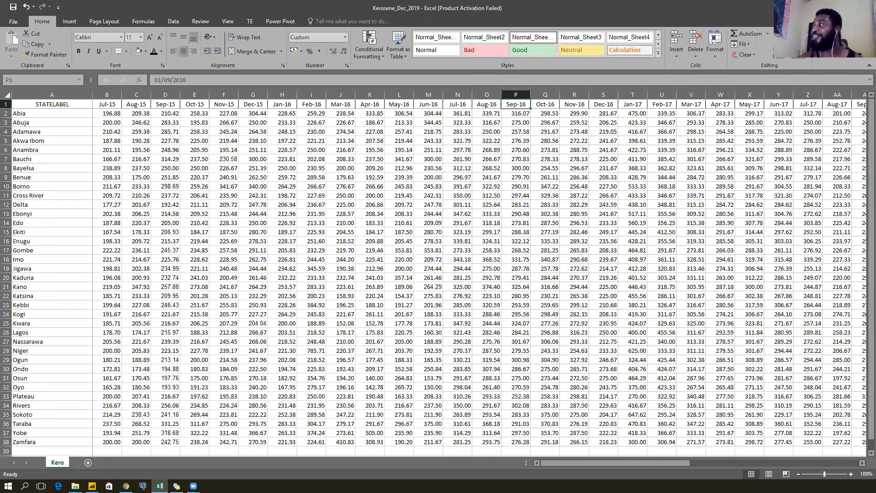
{"action": "key", "text": "alt+Tab"}
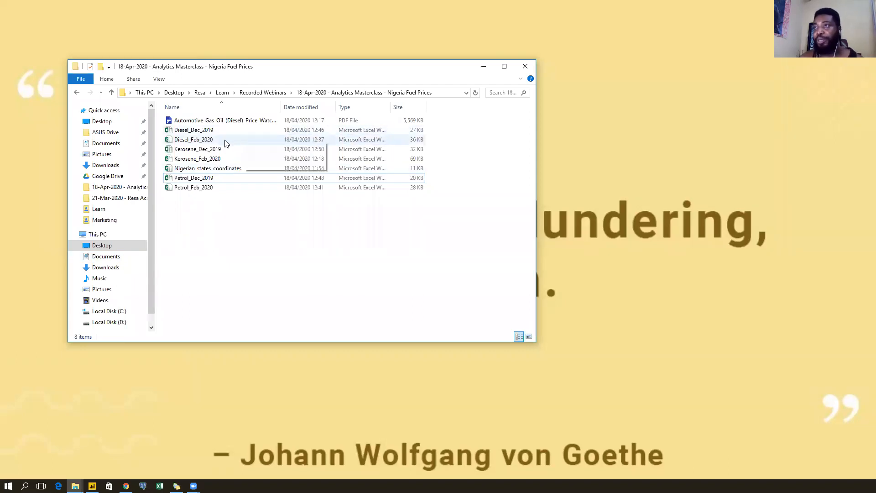
Compare the Feb_2020 and Dec_2019 fuel workbooks by selecting each group in turn.
{"action": "left_click", "coordinate": [242, 141]}
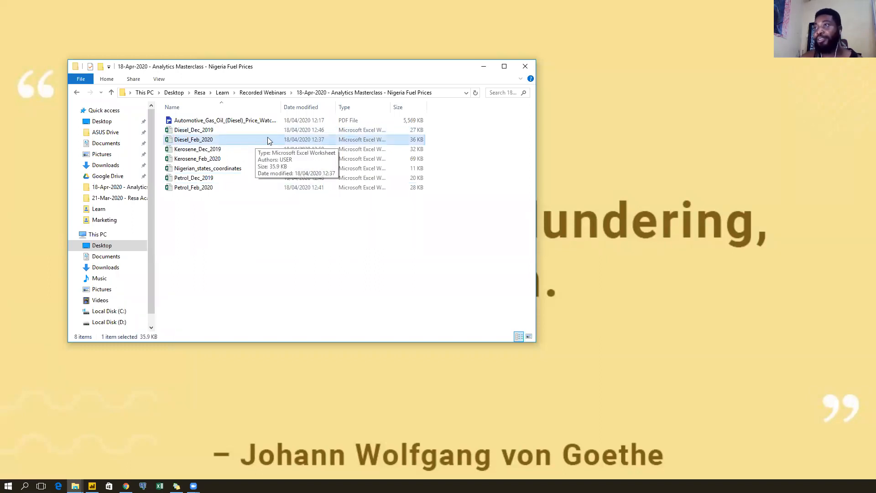
{"action": "left_click", "coordinate": [242, 159], "text": "ctrl"}
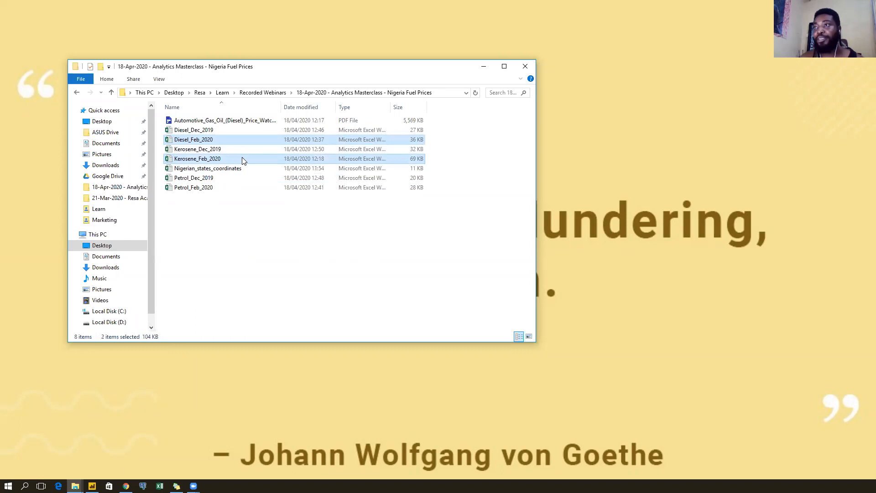
{"action": "left_click", "coordinate": [231, 188], "text": "ctrl"}
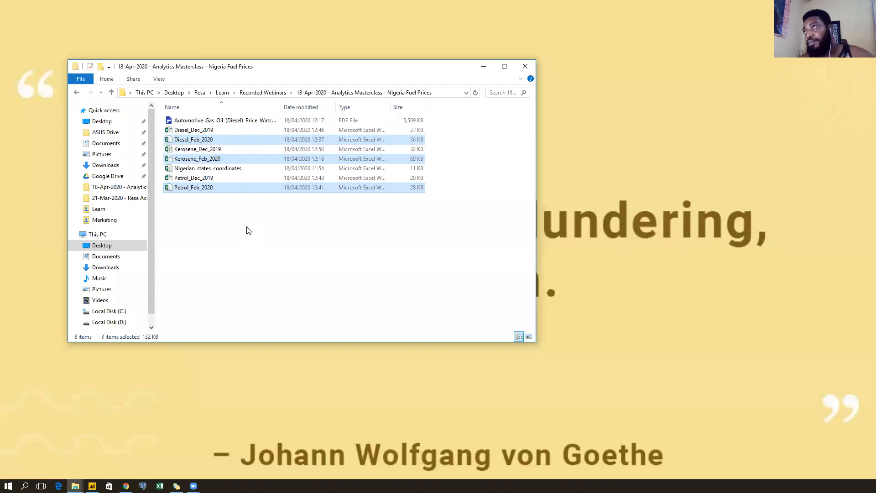
{"action": "left_click", "coordinate": [246, 230]}
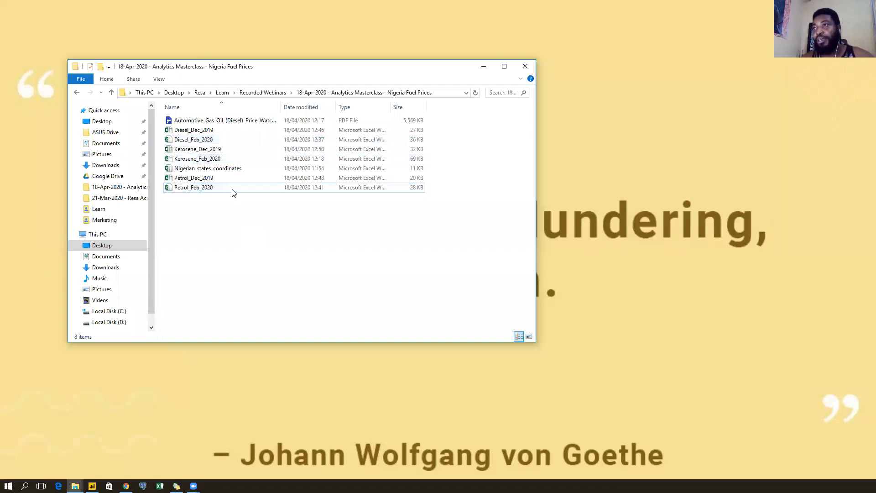
{"action": "left_click", "coordinate": [226, 134]}
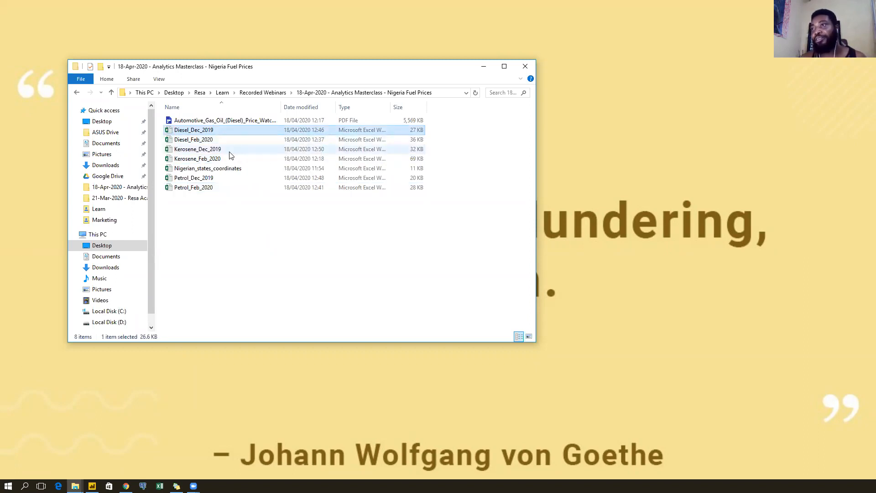
{"action": "left_click", "coordinate": [229, 153], "text": "ctrl"}
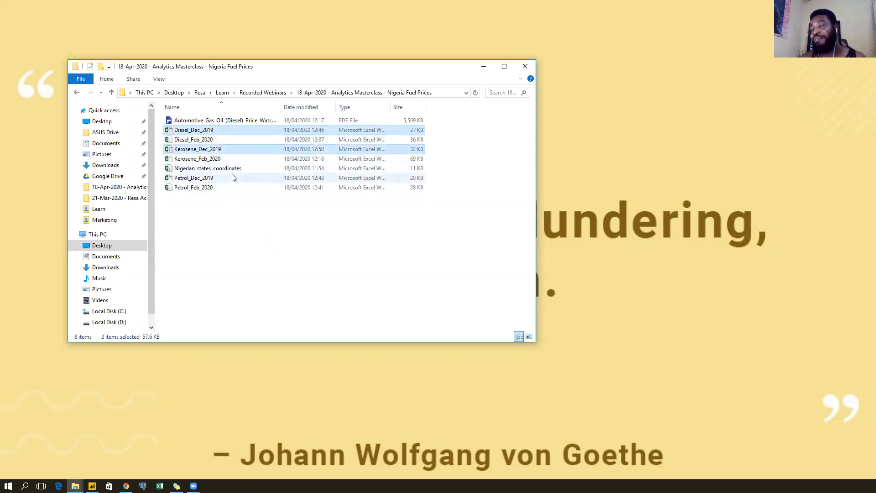
{"action": "left_click", "coordinate": [232, 177], "text": "ctrl"}
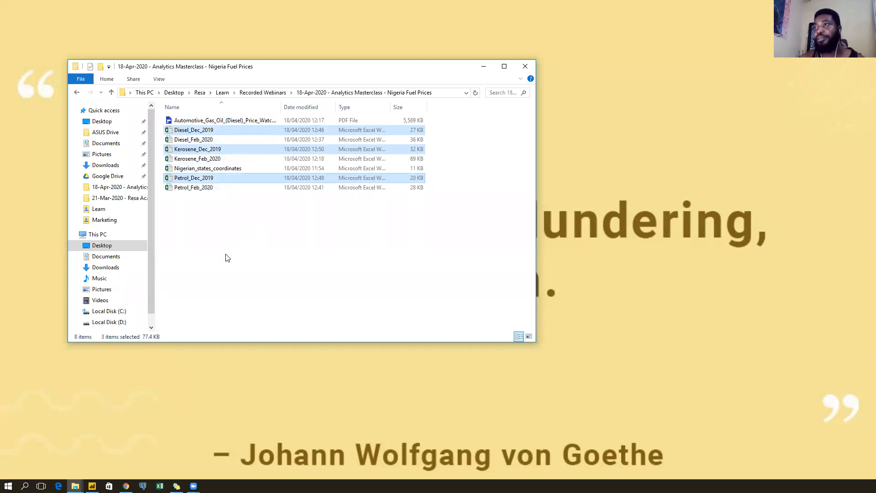
{"action": "left_click", "coordinate": [226, 258]}
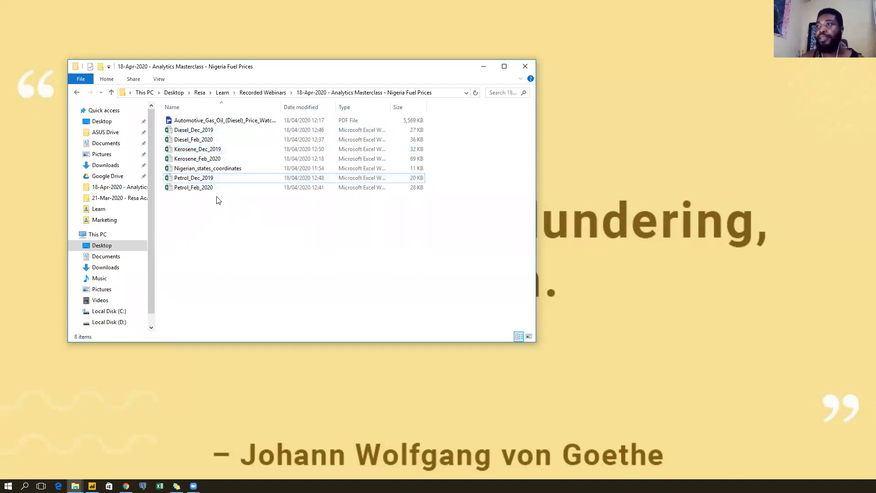
{"action": "left_click", "coordinate": [250, 179]}
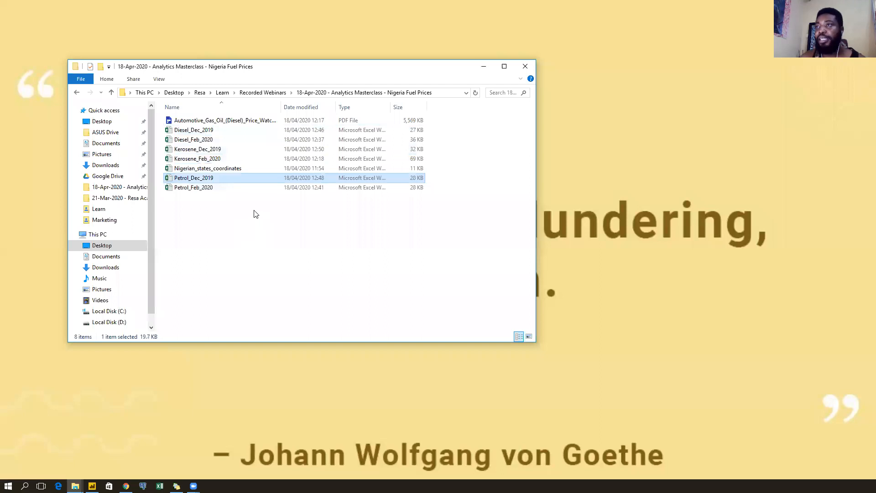
{"action": "left_click", "coordinate": [237, 131]}
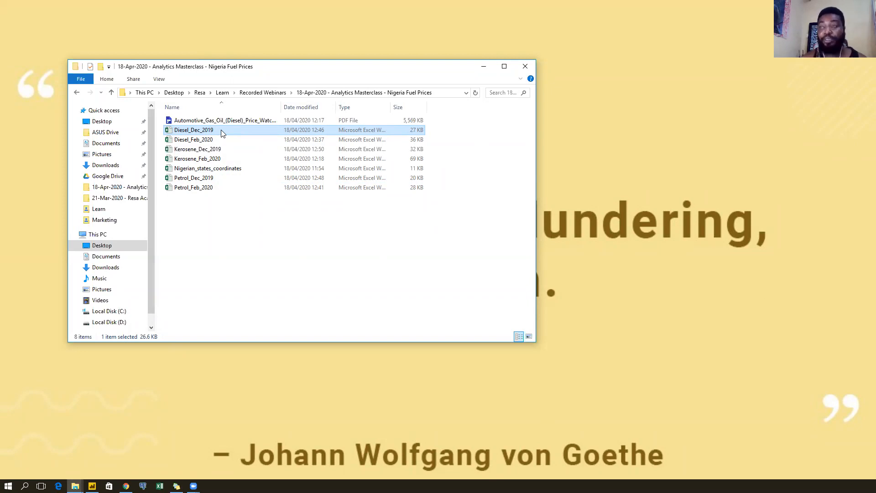
Rename Diesel_Dec_2019 to Diesel_Data.
{"action": "right_click", "coordinate": [223, 133]}
{"action": "key", "text": "m"}
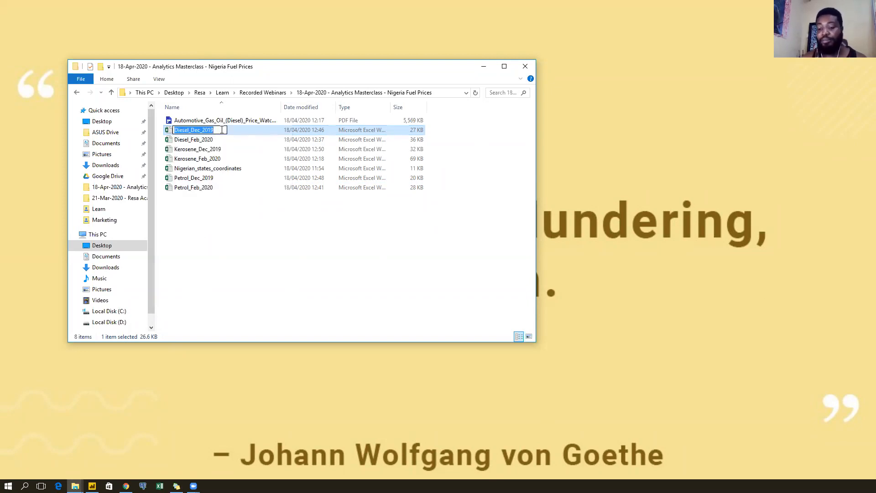
{"action": "left_click", "coordinate": [222, 129]}
{"action": "key", "text": "BackSpace"}
{"action": "key", "text": "BackSpace"}
{"action": "key", "text": "BackSpace"}
{"action": "key", "text": "BackSpace"}
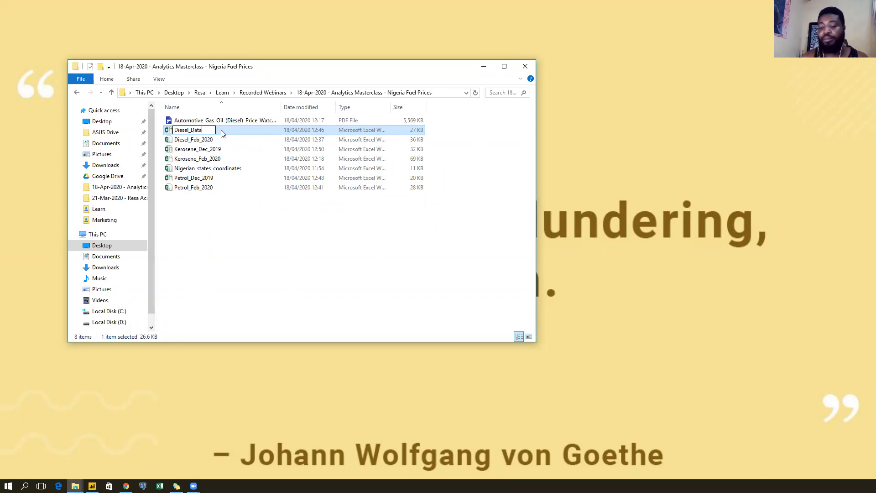
{"action": "key", "text": "Return"}
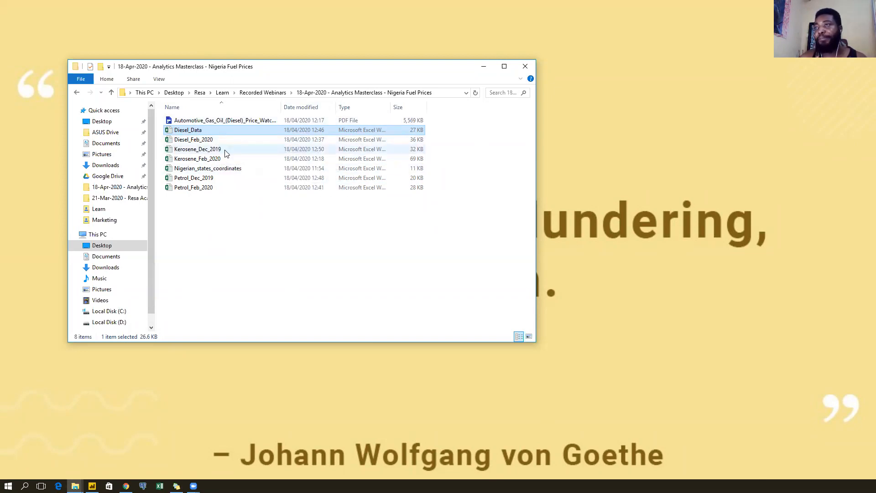
Rename Kerosene_Dec_2019 to Kerosene_Data.
{"action": "left_click", "coordinate": [225, 150]}
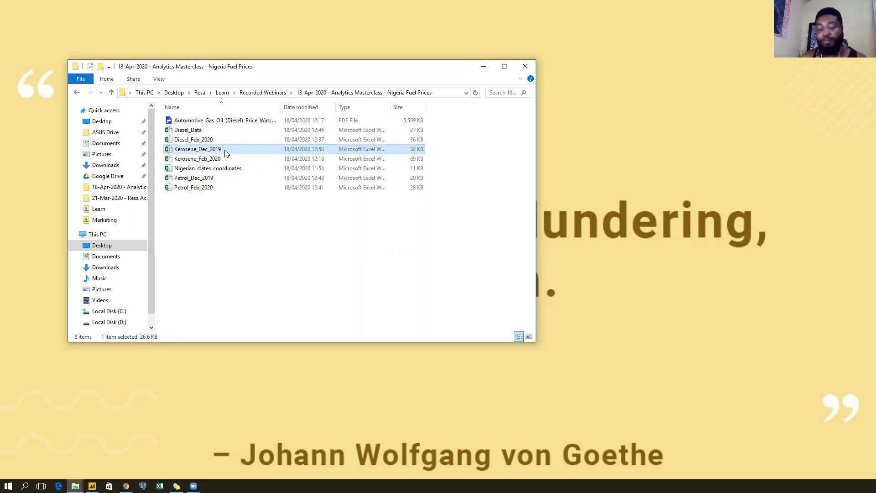
{"action": "right_click", "coordinate": [224, 150]}
{"action": "key", "text": "m"}
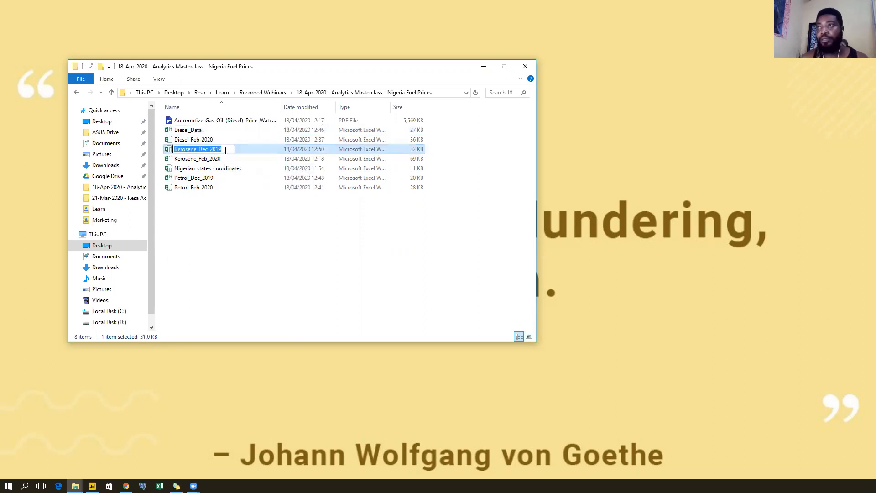
{"action": "left_click", "coordinate": [225, 150]}
{"action": "key", "text": "BackSpace"}
{"action": "key", "text": "BackSpace"}
{"action": "key", "text": "BackSpace"}
{"action": "key", "text": "BackSpace"}
{"action": "key", "text": "BackSpace"}
{"action": "key", "text": "BackSpace"}
{"action": "key", "text": "BackSpace"}
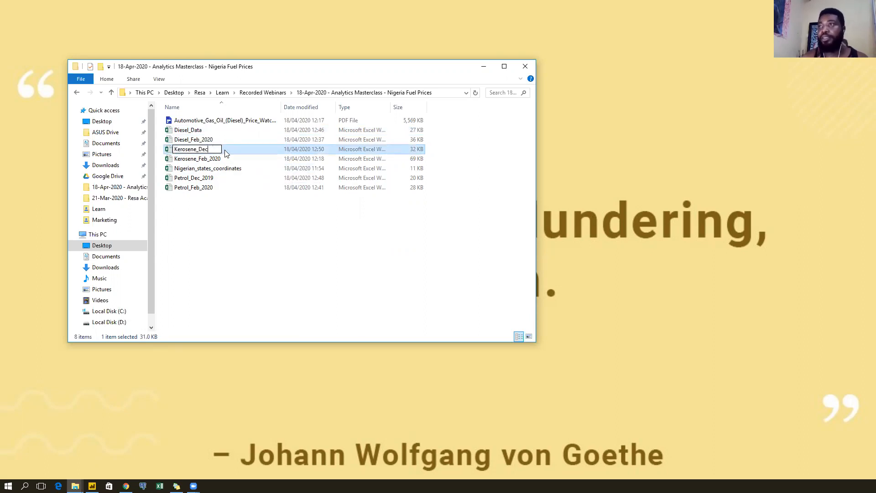
{"action": "type", "text": "ata"}
{"action": "key", "text": "Return"}
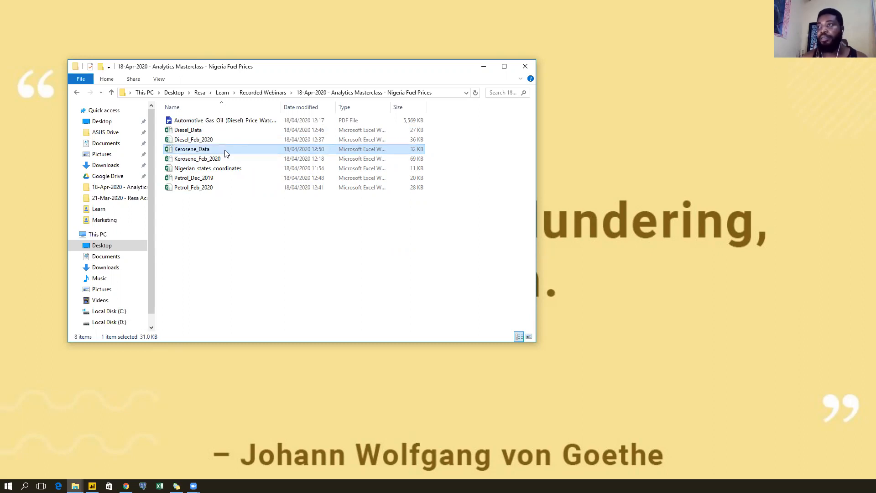
Rename Petrol_Dec_2019 to Petrol_Data.
{"action": "left_click", "coordinate": [219, 179]}
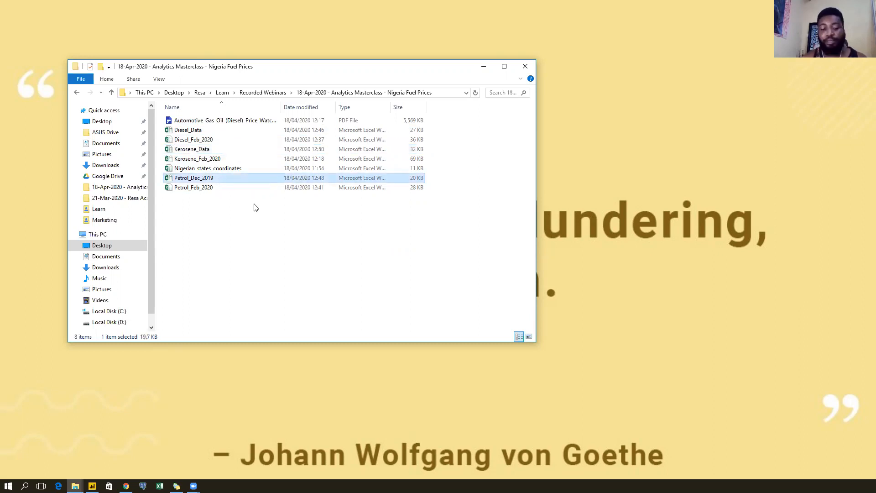
{"action": "key", "text": "shift+F10"}
{"action": "key", "text": "m"}
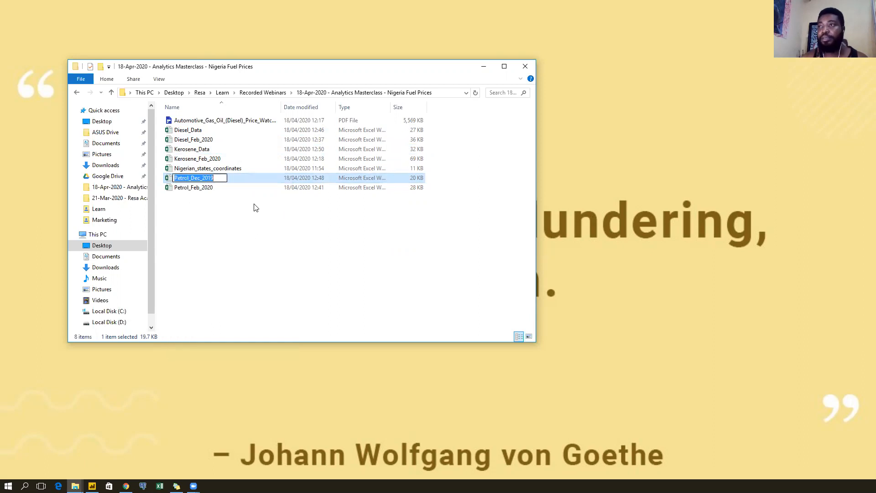
{"action": "key", "text": "Right"}
{"action": "key", "text": "BackSpace"}
{"action": "key", "text": "BackSpace"}
{"action": "key", "text": "BackSpace"}
{"action": "key", "text": "BackSpace"}
{"action": "key", "text": "BackSpace"}
{"action": "key", "text": "BackSpace"}
{"action": "key", "text": "BackSpace"}
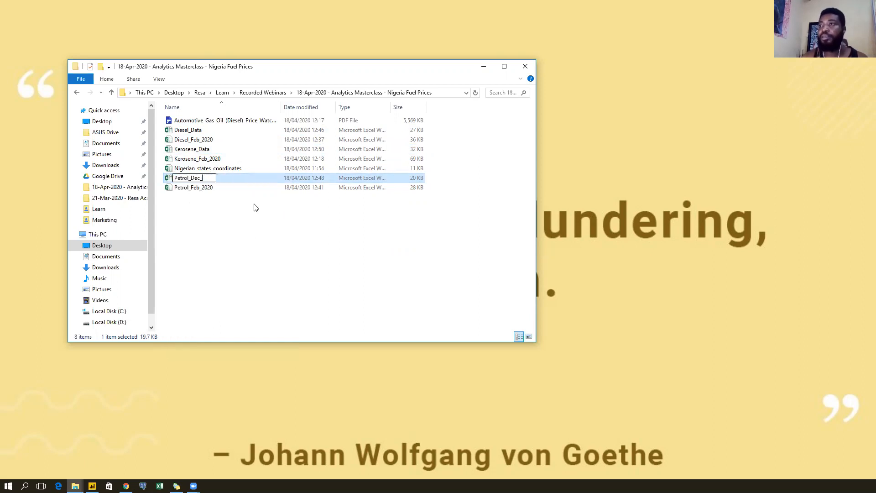
{"action": "type", "text": "ata"}
{"action": "key", "text": "Return"}
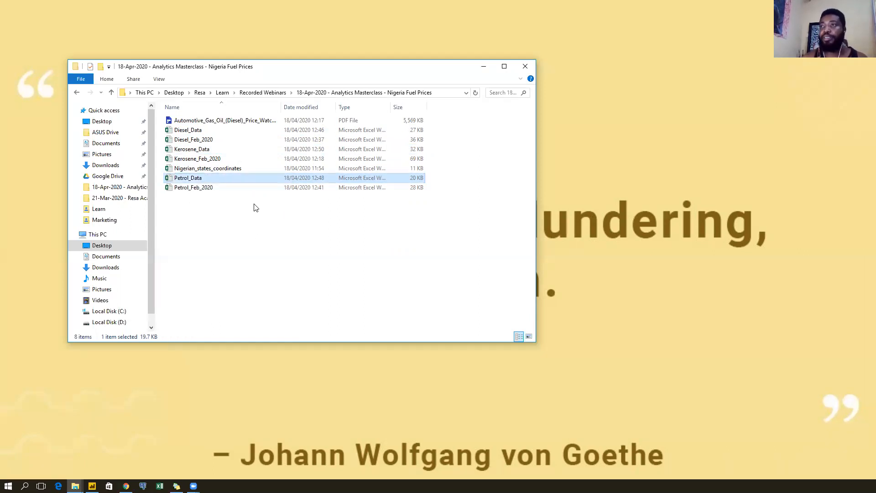
Refresh the fuel prices folder listing.
{"action": "left_click", "coordinate": [256, 208]}
{"action": "right_click", "coordinate": [256, 207]}
{"action": "left_click", "coordinate": [267, 255]}
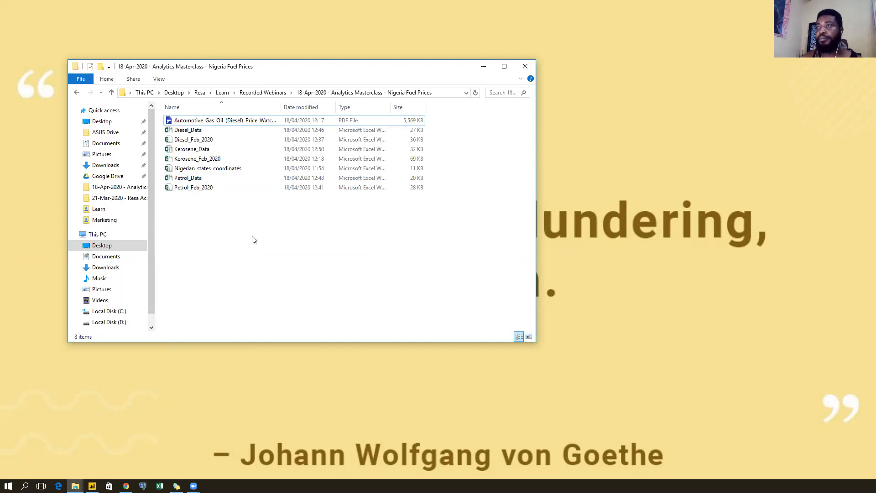
Bring Power BI Desktop forward and maximize it on the blank Untitled report.
{"action": "left_click", "coordinate": [92, 486]}
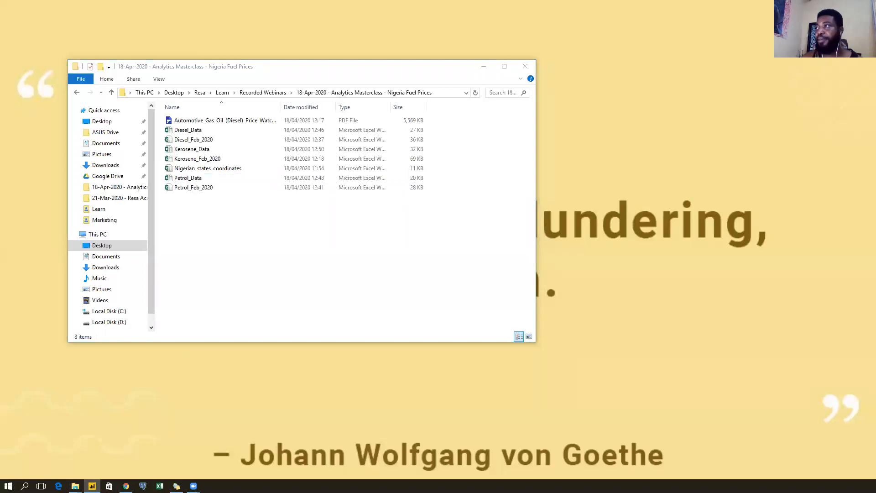
{"action": "left_click_drag", "start_coordinate": [875, 37], "coordinate": [450, 36]}
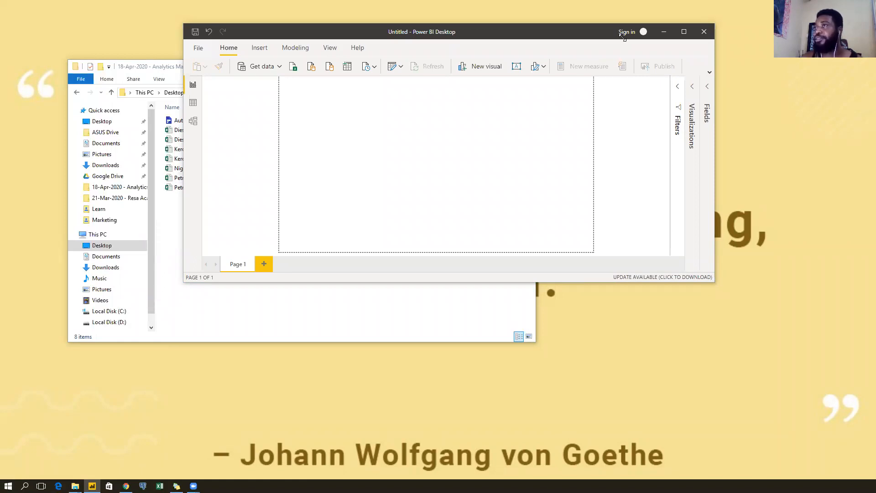
{"action": "left_click_drag", "start_coordinate": [716, 282], "coordinate": [822, 474]}
{"action": "left_click_drag", "start_coordinate": [558, 38], "coordinate": [559, 19]}
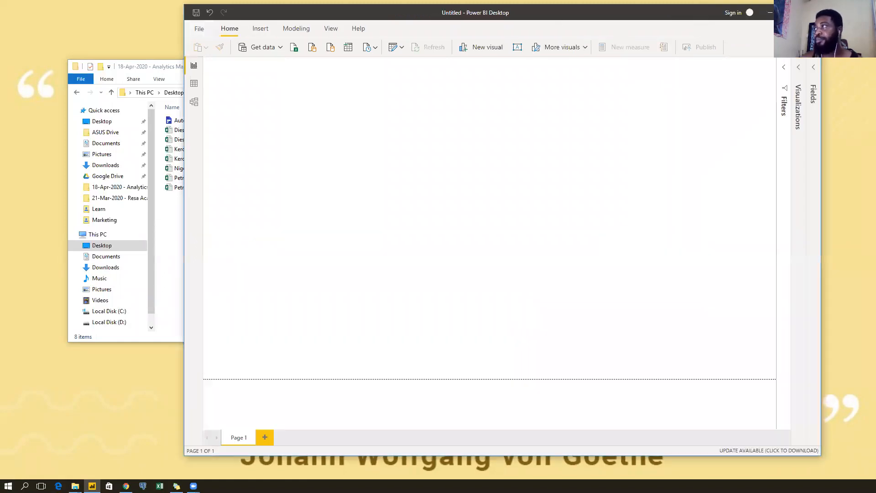
{"action": "left_click", "coordinate": [790, 13]}
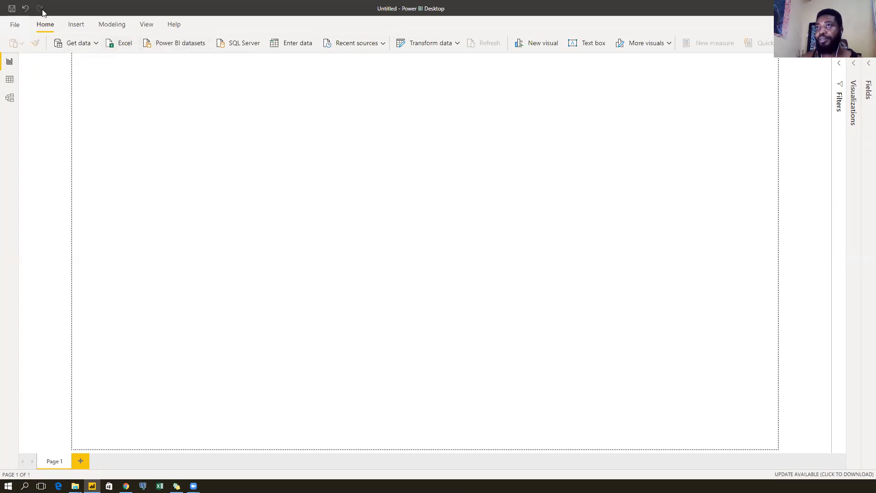
Review the Preview features in Power BI Options, then cancel without changing anything.
{"action": "left_click", "coordinate": [15, 25]}
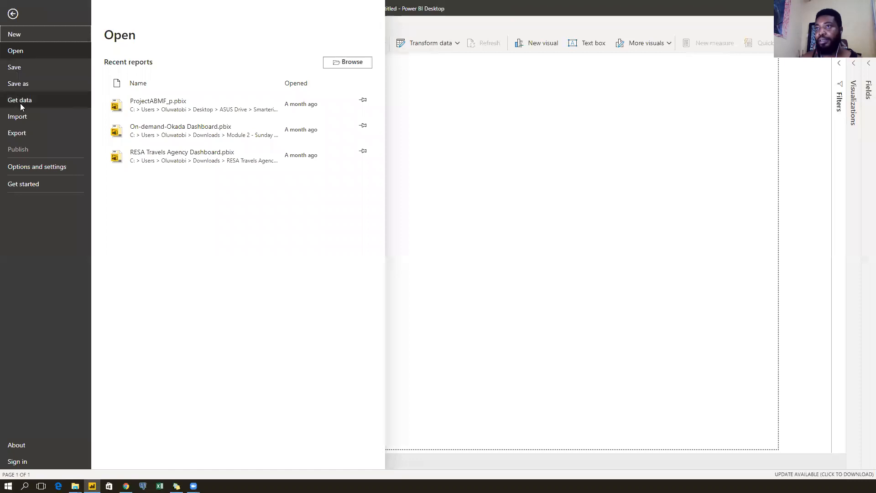
{"action": "left_click", "coordinate": [37, 166]}
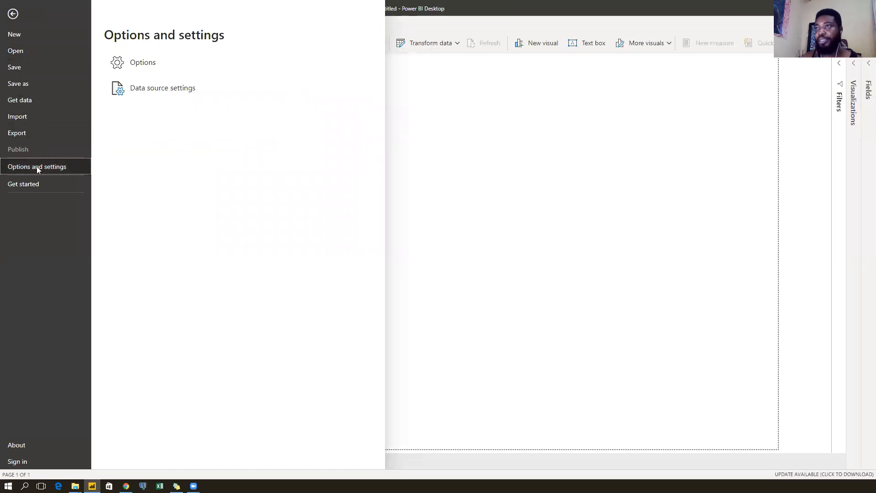
{"action": "left_click", "coordinate": [216, 65]}
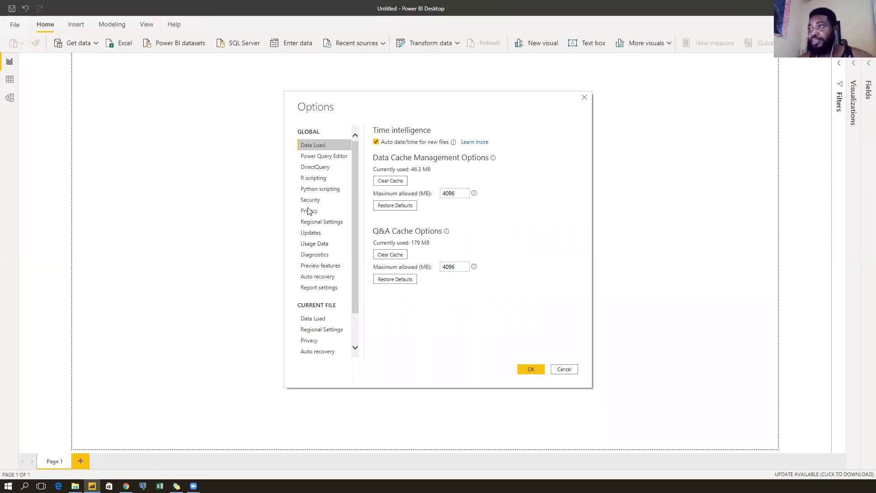
{"action": "left_click", "coordinate": [322, 267]}
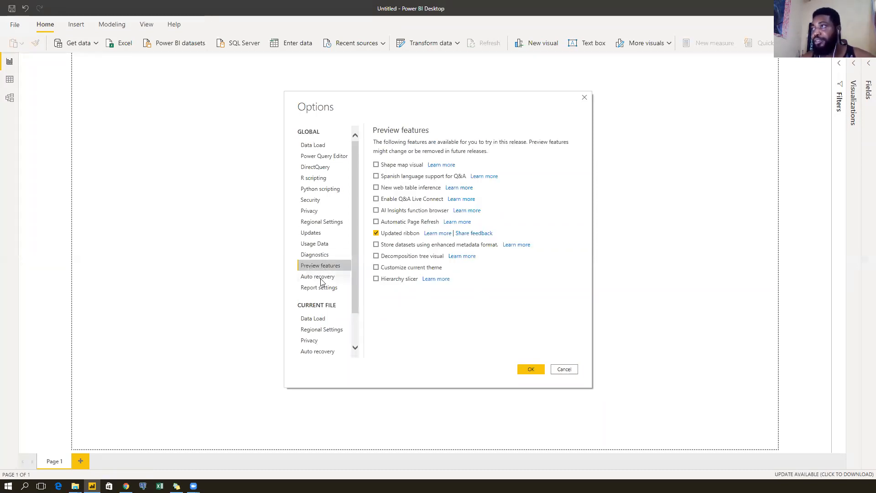
{"action": "left_click_drag", "start_coordinate": [429, 112], "coordinate": [351, 111]}
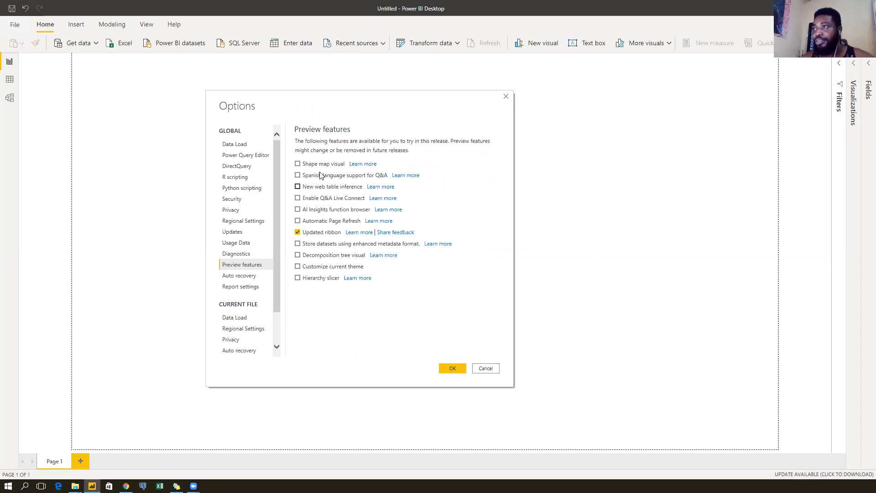
{"action": "left_click", "coordinate": [485, 367]}
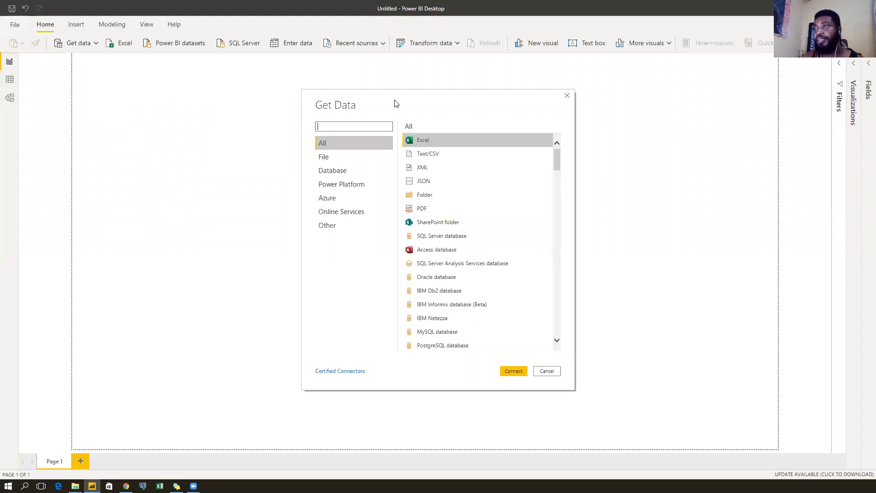
Pick Folder as the data source in Get Data and connect.
{"action": "left_click_drag", "start_coordinate": [396, 103], "coordinate": [273, 99]}
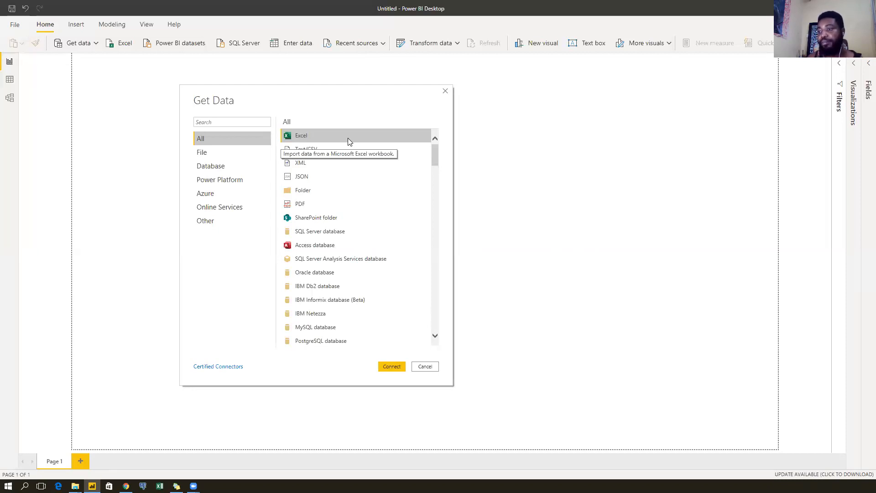
{"action": "left_click", "coordinate": [333, 193]}
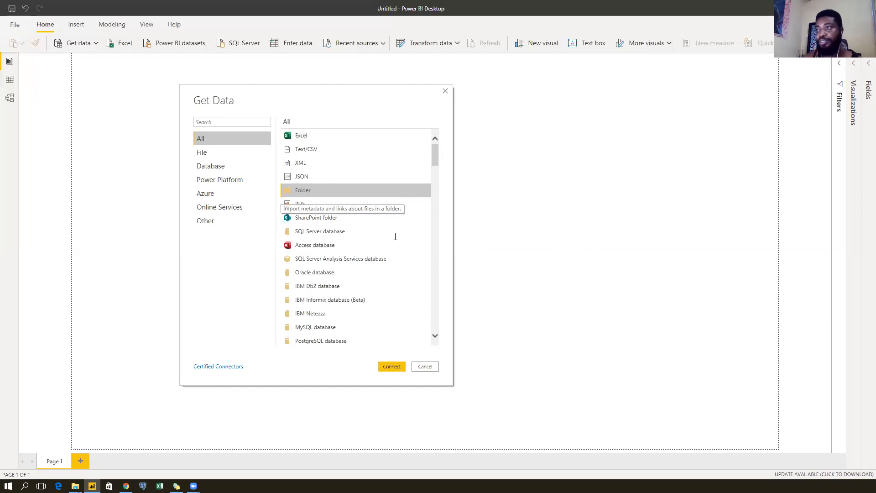
{"action": "left_click", "coordinate": [390, 367]}
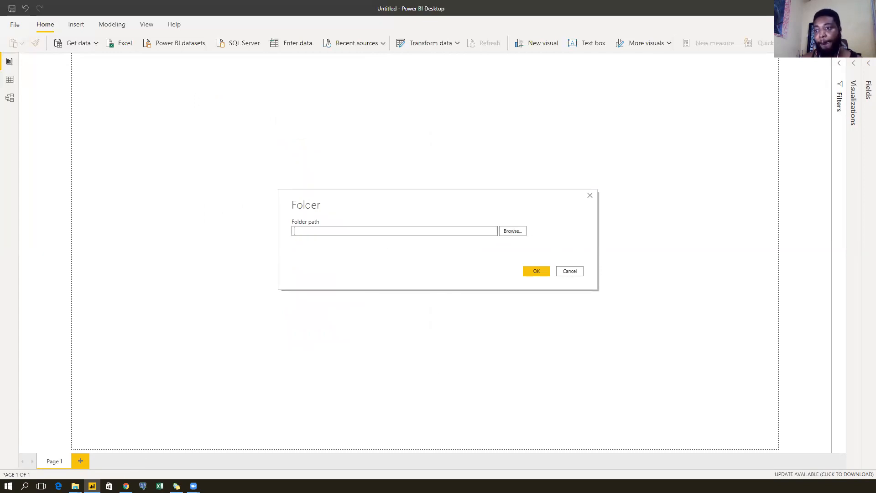
Enter the Nigeria Fuel Prices folder path copied from File Explorer and confirm with OK.
{"action": "mouse_move", "coordinate": [75, 486]}
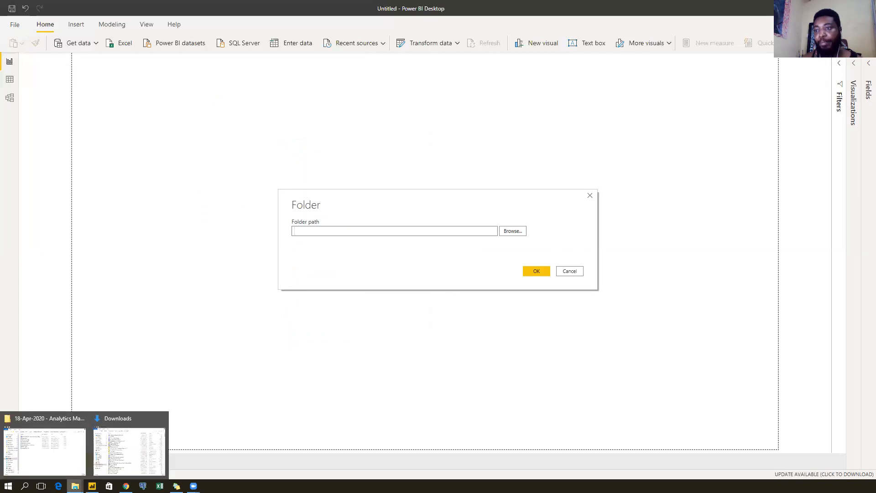
{"action": "left_click", "coordinate": [58, 456]}
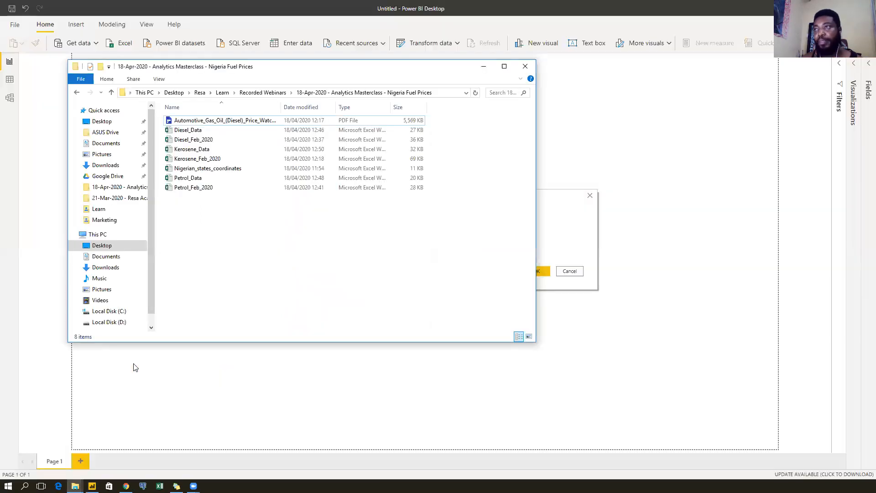
{"action": "left_click", "coordinate": [445, 93]}
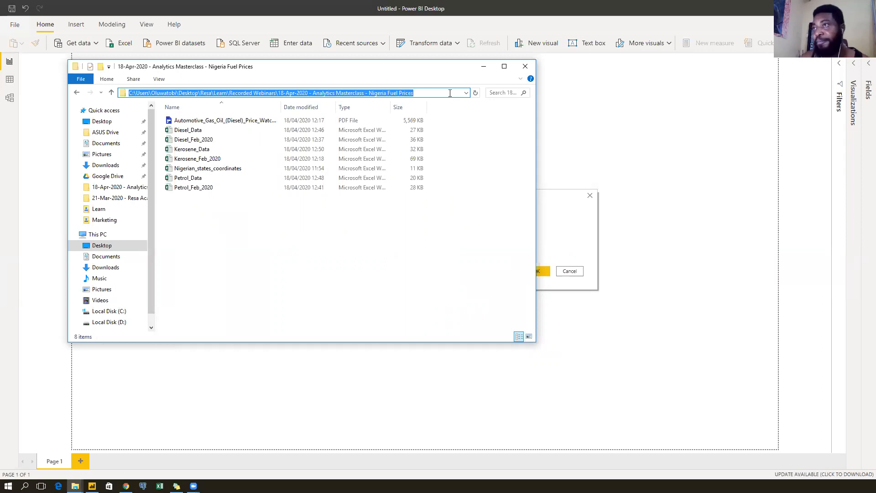
{"action": "left_click", "coordinate": [480, 68]}
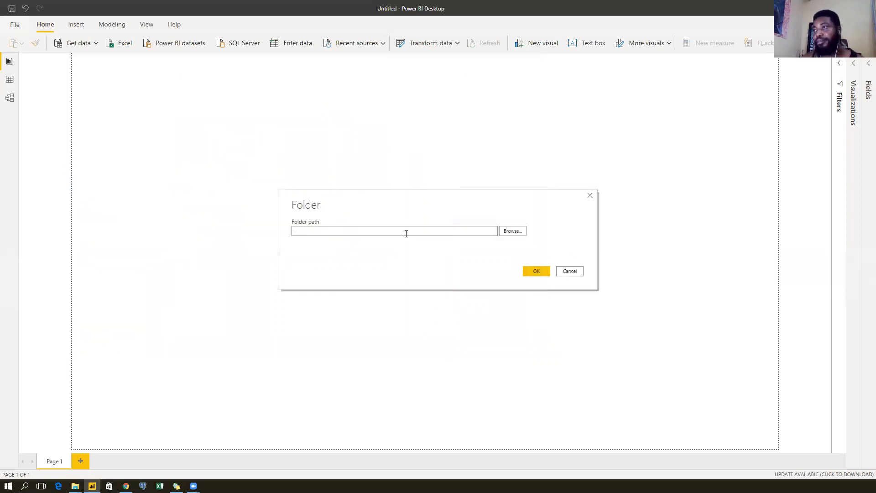
{"action": "key", "text": "ctrl+v"}
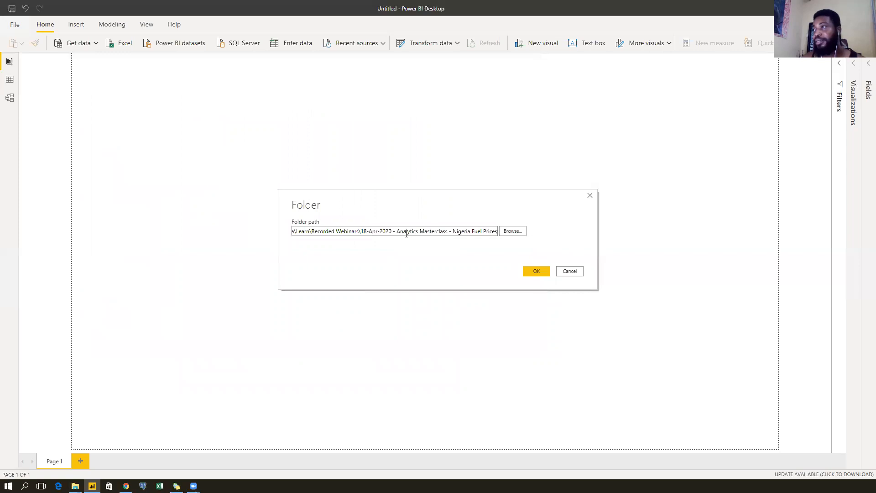
{"action": "left_click", "coordinate": [536, 271]}
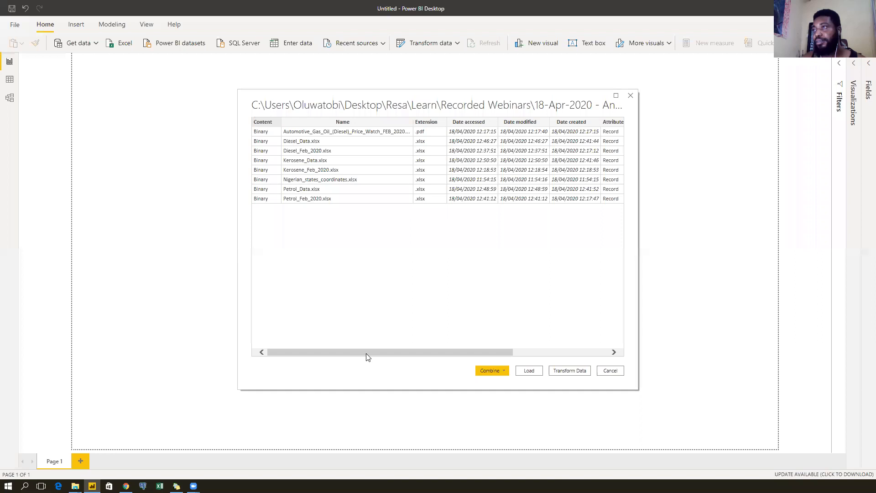
Send the eight-file folder preview to the Power Query Editor with Transform Data.
{"action": "left_click_drag", "start_coordinate": [355, 358], "coordinate": [329, 365]}
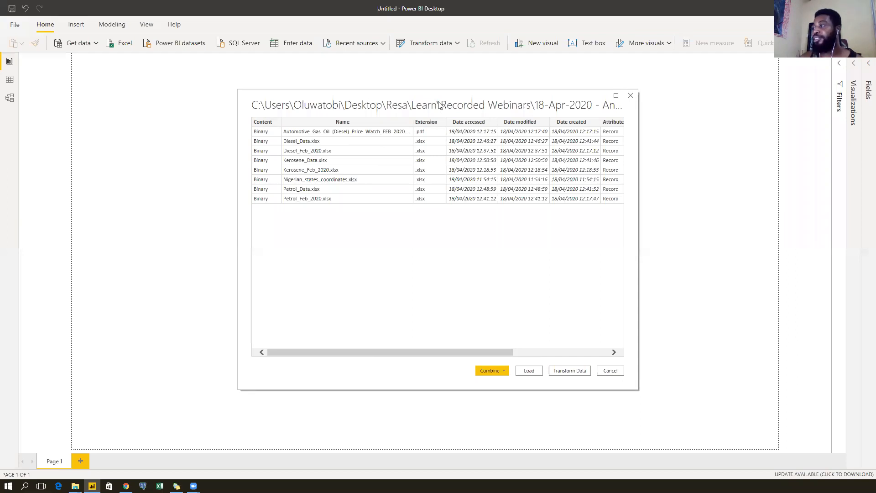
{"action": "left_click_drag", "start_coordinate": [438, 105], "coordinate": [443, 100]}
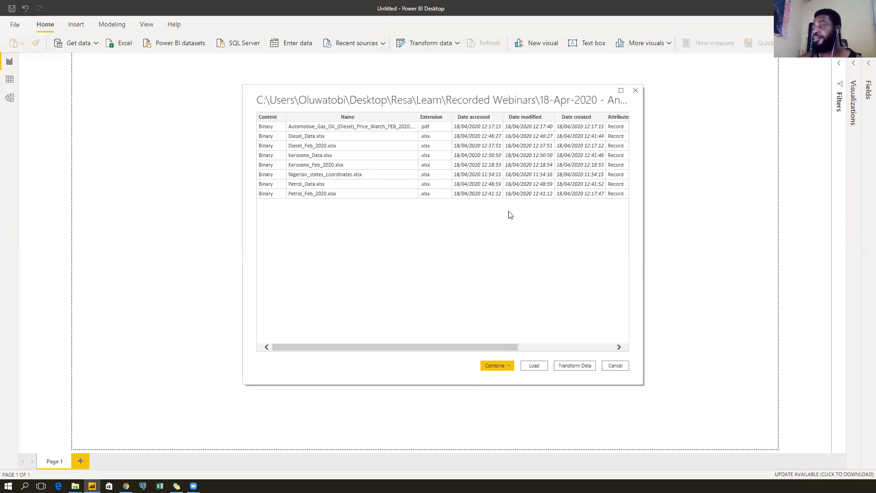
{"action": "left_click", "coordinate": [575, 366]}
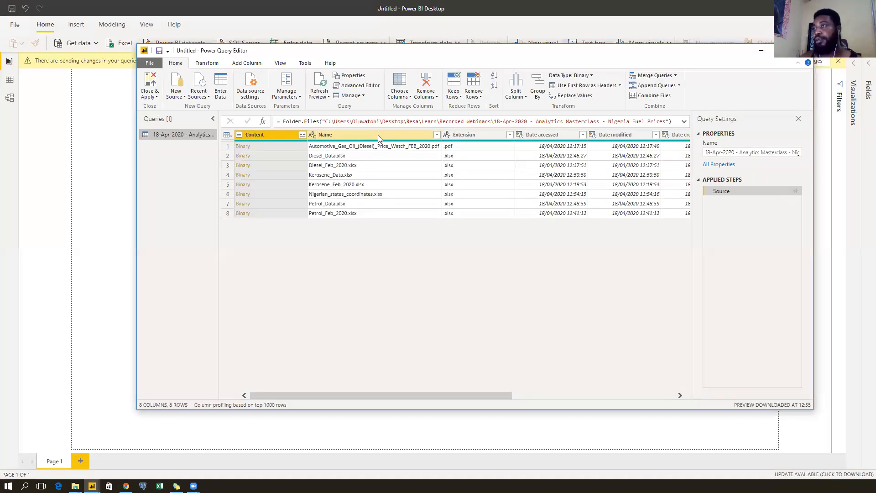
{"action": "left_click", "coordinate": [361, 157]}
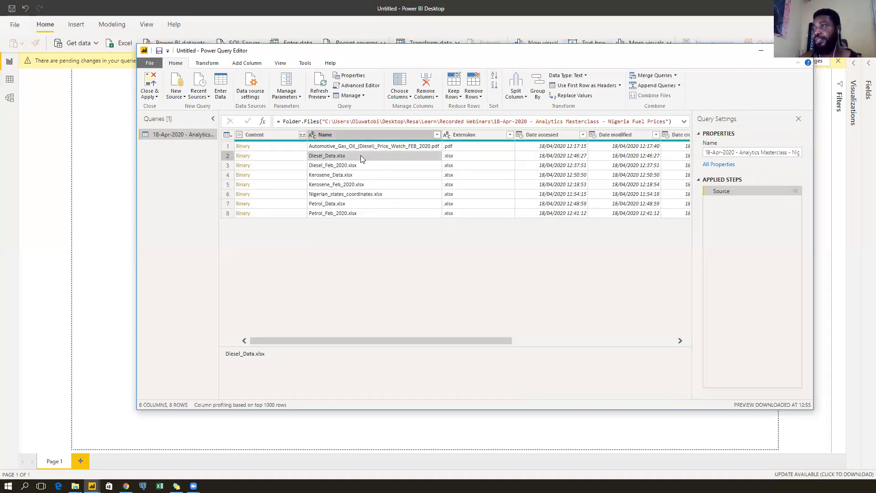
{"action": "left_click", "coordinate": [366, 175]}
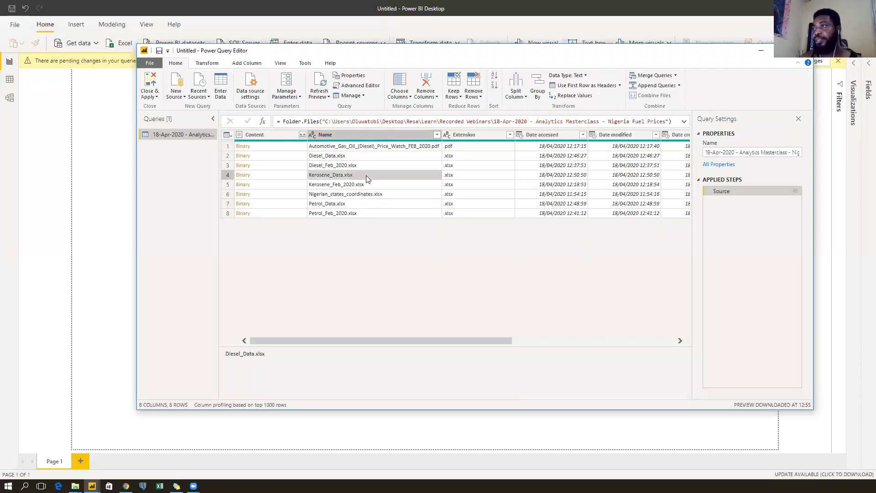
{"action": "left_click", "coordinate": [365, 204]}
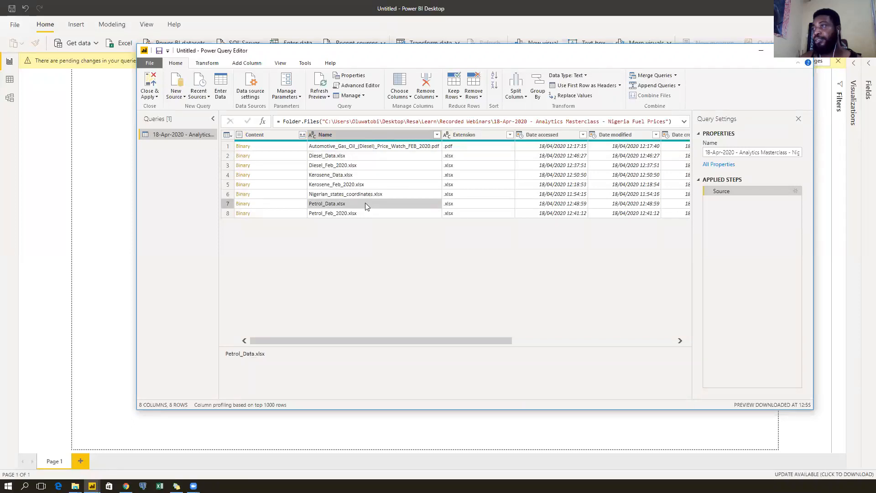
{"action": "left_click", "coordinate": [437, 135]}
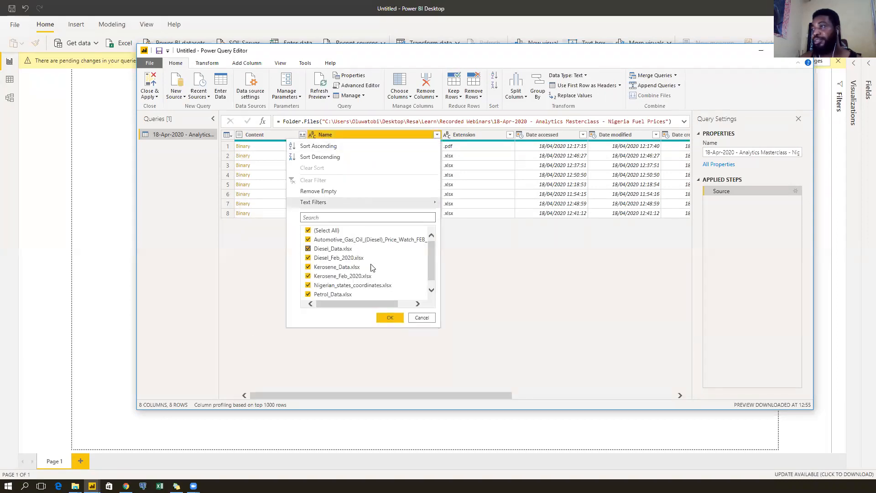
{"action": "scroll", "coordinate": [385, 257], "scroll_direction": "down", "scroll_amount": 1}
{"action": "left_click", "coordinate": [421, 319]}
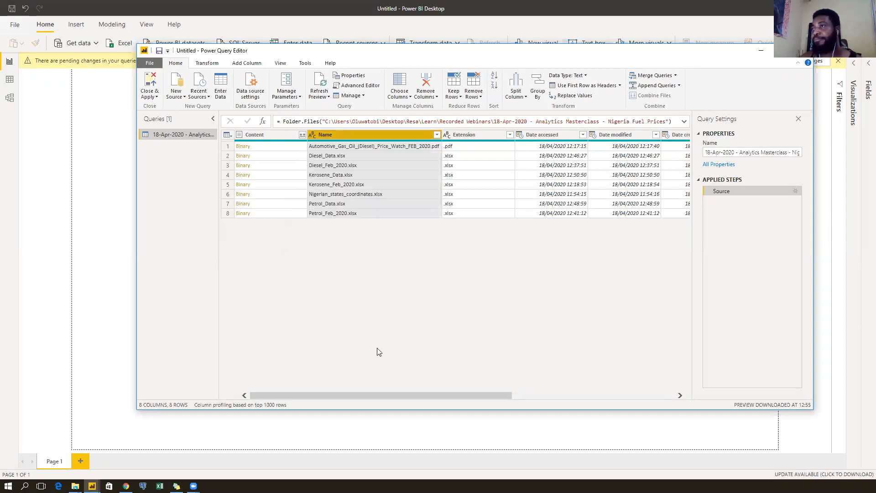
{"action": "left_click", "coordinate": [437, 134]}
{"action": "mouse_move", "coordinate": [433, 257]}
{"action": "left_mouse_down"}
{"action": "mouse_move", "coordinate": [429, 276]}
{"action": "mouse_move", "coordinate": [431, 248]}
{"action": "left_mouse_up"}
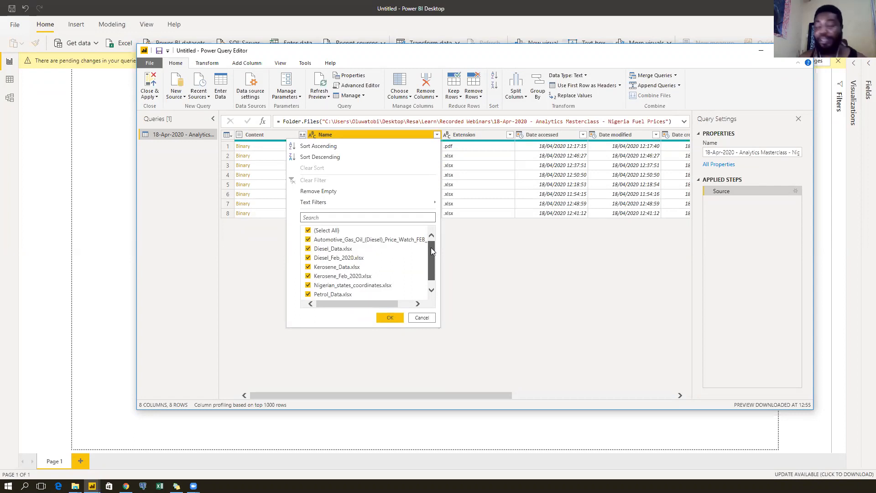
{"action": "mouse_move", "coordinate": [431, 247]}
{"action": "left_mouse_down"}
{"action": "mouse_move", "coordinate": [433, 267]}
{"action": "mouse_move", "coordinate": [433, 248]}
{"action": "left_mouse_up"}
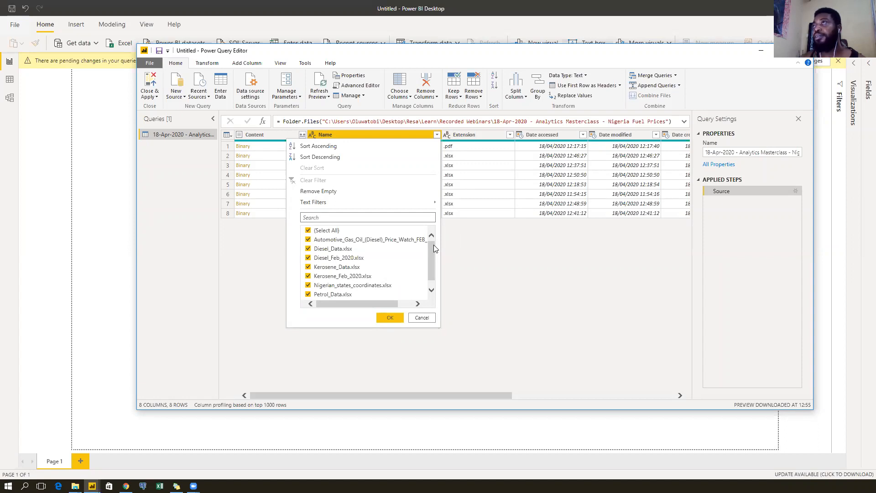
{"action": "left_click", "coordinate": [406, 305]}
{"action": "mouse_move", "coordinate": [340, 304]}
{"action": "left_mouse_down"}
{"action": "mouse_move", "coordinate": [348, 307]}
{"action": "mouse_move", "coordinate": [335, 307]}
{"action": "left_mouse_up"}
{"action": "left_click", "coordinate": [420, 319]}
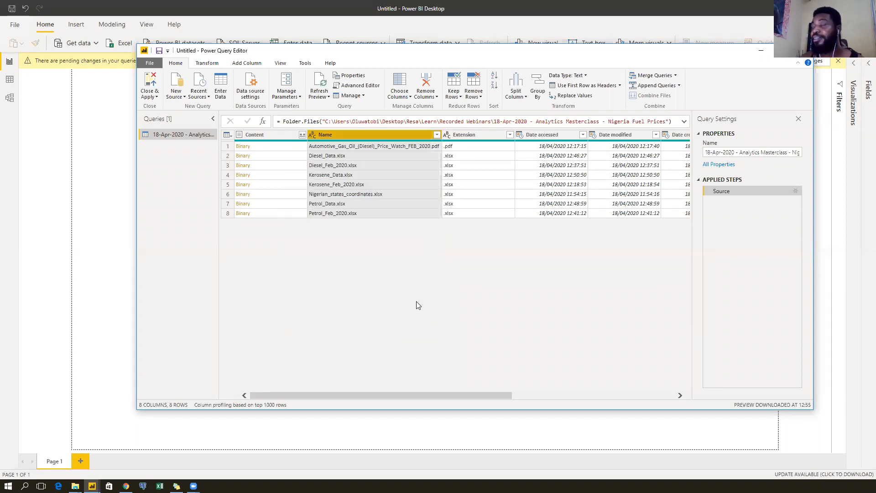
Delete the fuel prices folder query from the Queries pane.
{"action": "right_click", "coordinate": [183, 136]}
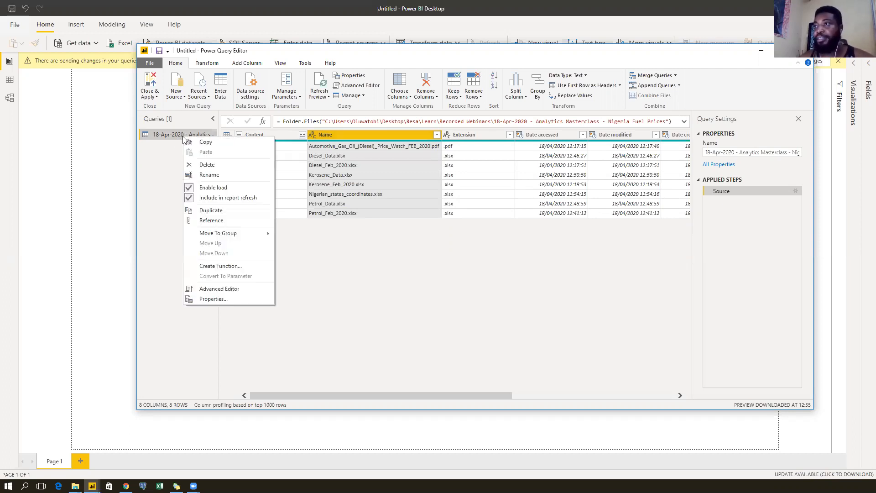
{"action": "left_click", "coordinate": [210, 166]}
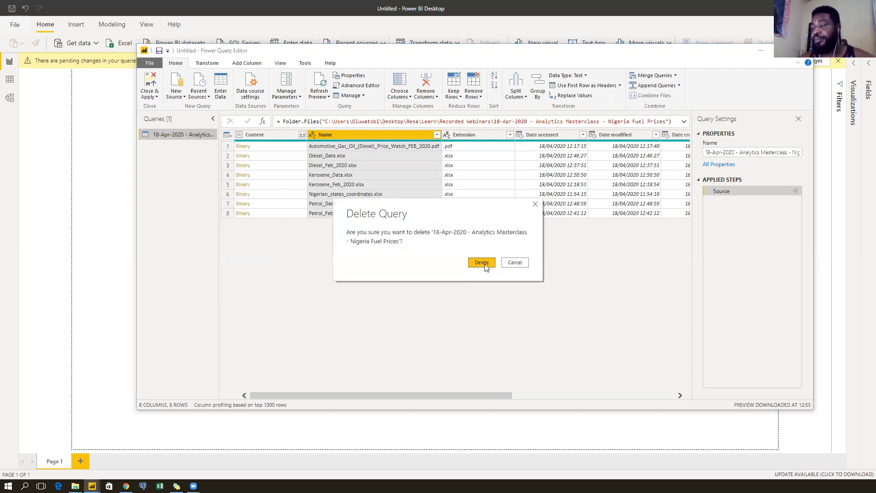
{"action": "left_click", "coordinate": [485, 265]}
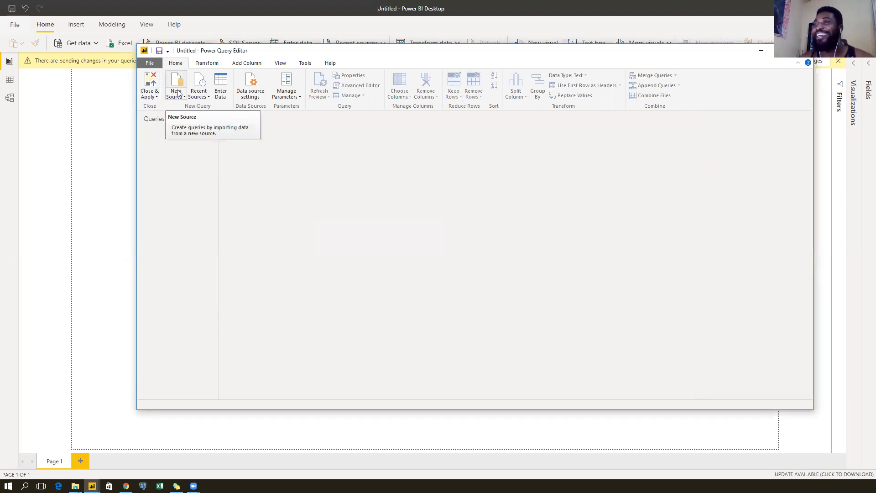
{"action": "left_click", "coordinate": [178, 93]}
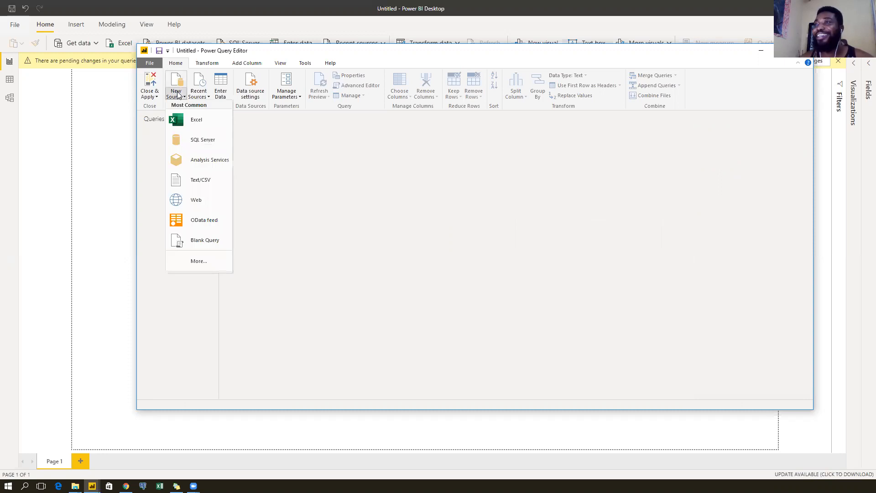
{"action": "left_click", "coordinate": [190, 123]}
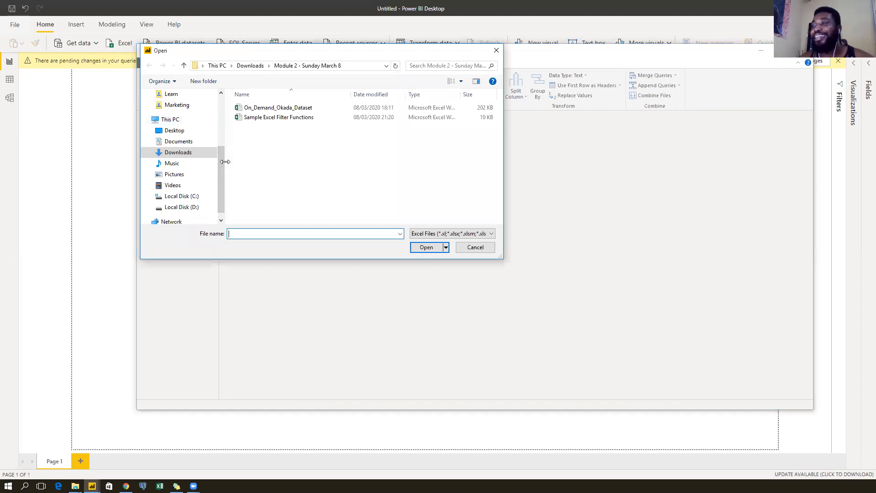
{"action": "mouse_move", "coordinate": [225, 162]}
{"action": "left_mouse_down"}
{"action": "mouse_move", "coordinate": [251, 159]}
{"action": "mouse_move", "coordinate": [232, 156]}
{"action": "left_mouse_up"}
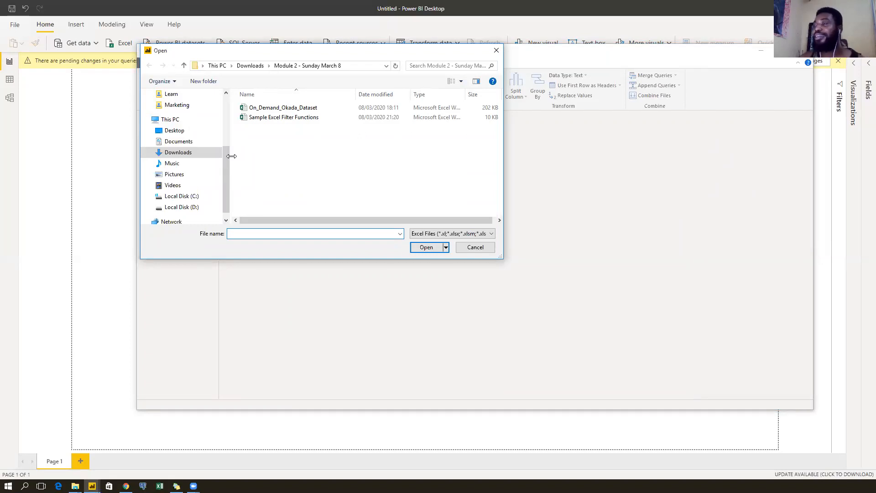
{"action": "left_click_drag", "start_coordinate": [232, 156], "coordinate": [232, 166]}
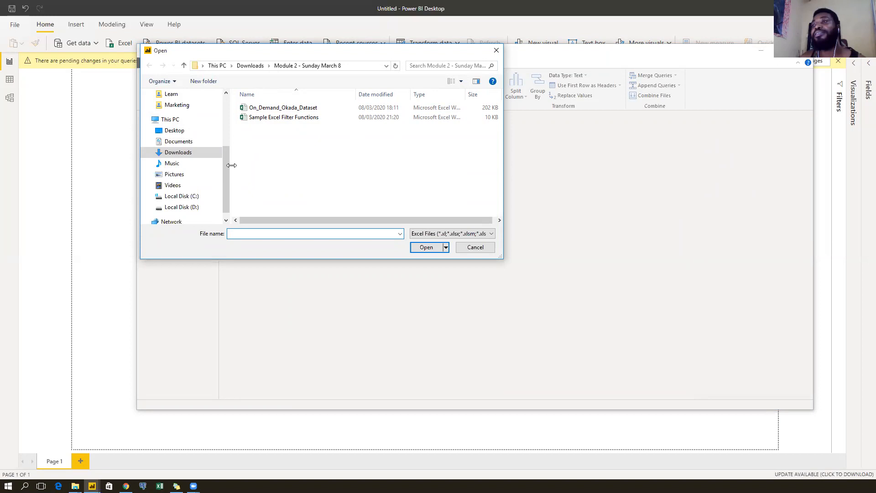
{"action": "left_click_drag", "start_coordinate": [232, 165], "coordinate": [233, 178]}
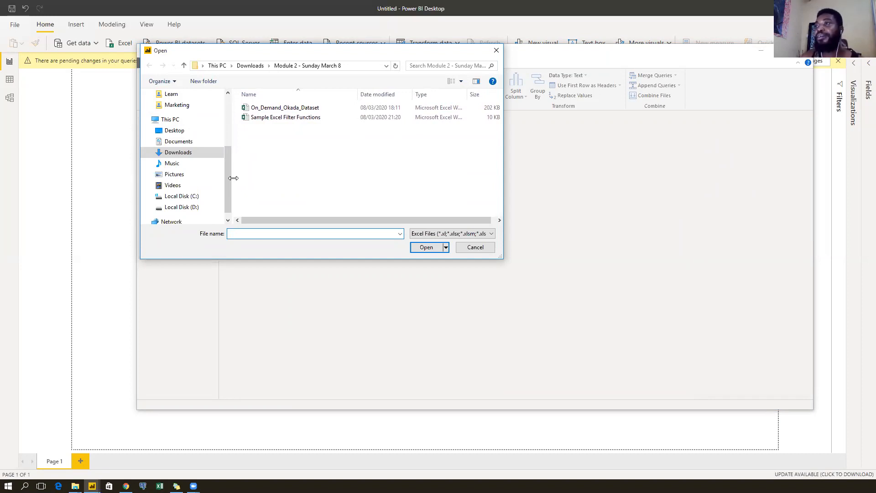
{"action": "left_click_drag", "start_coordinate": [233, 178], "coordinate": [232, 179]}
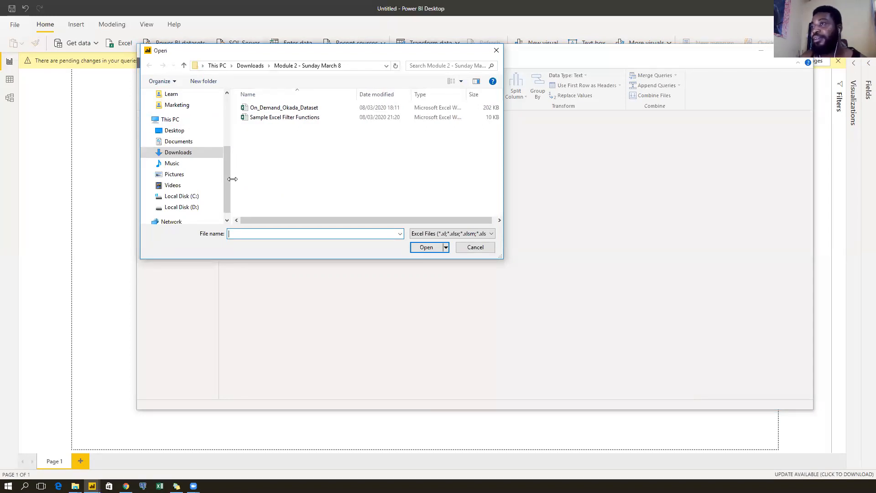
{"action": "left_click_drag", "start_coordinate": [231, 180], "coordinate": [233, 180]}
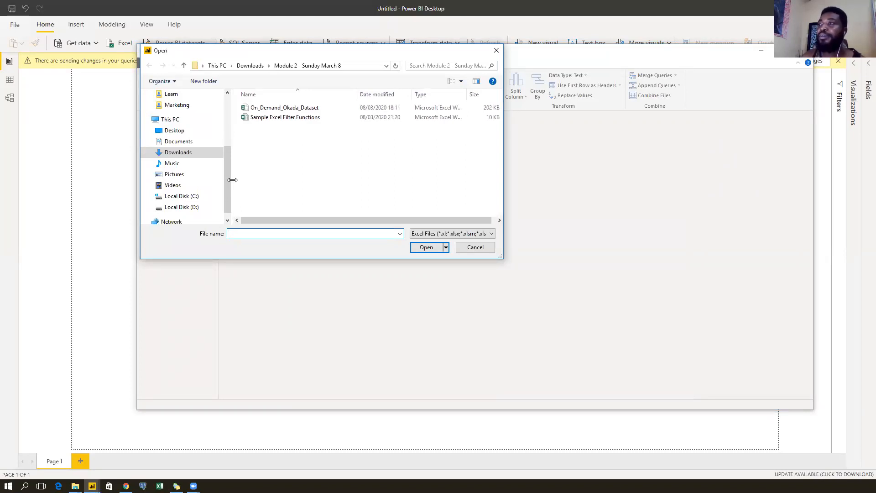
{"action": "left_click", "coordinate": [475, 247]}
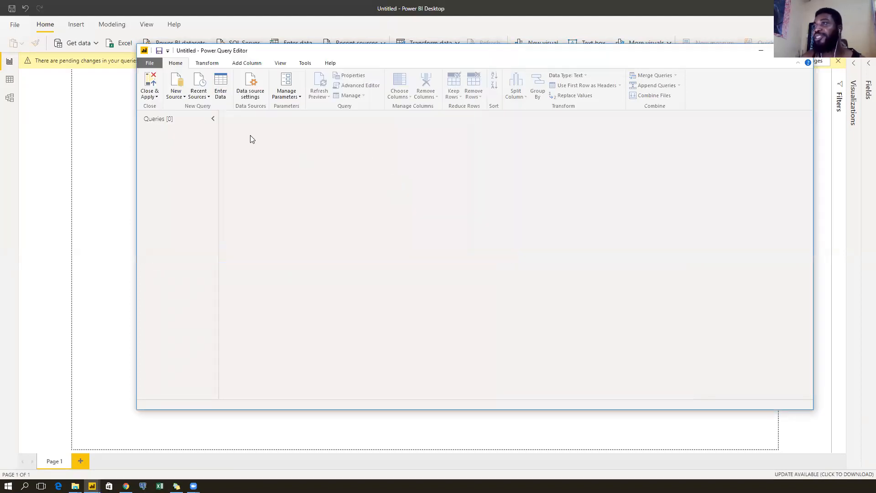
{"action": "left_click", "coordinate": [183, 94]}
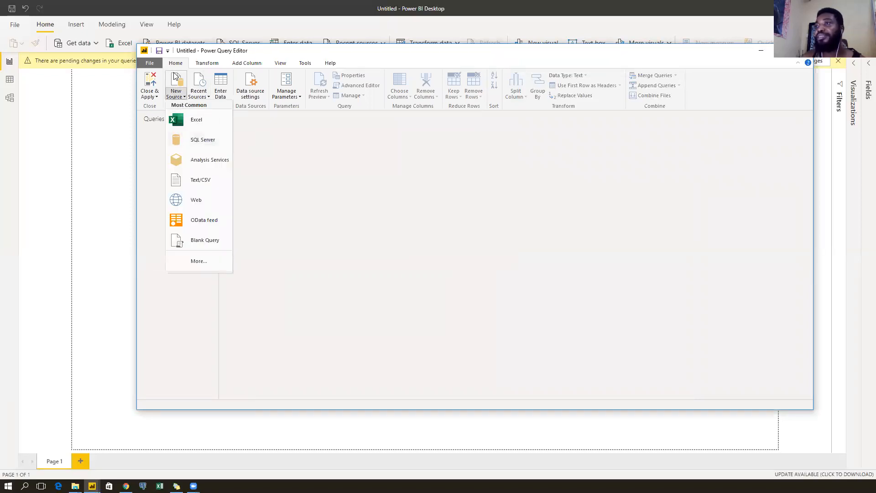
{"action": "left_click", "coordinate": [198, 261]}
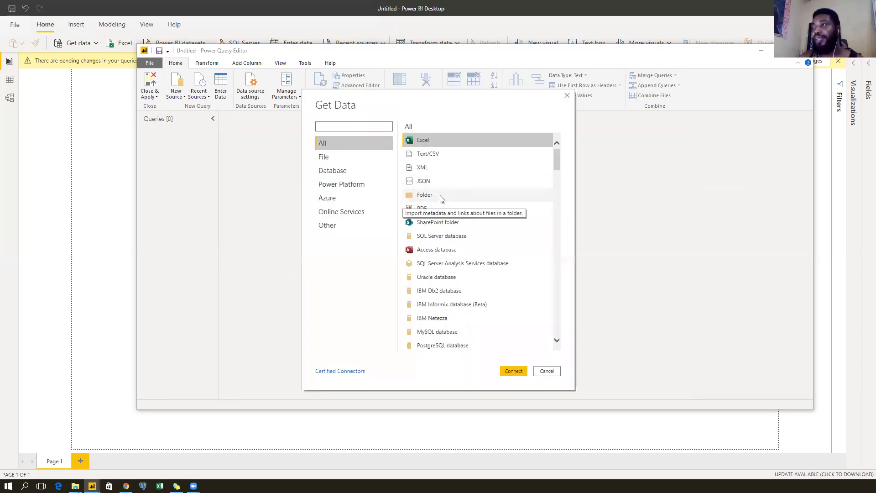
{"action": "left_click", "coordinate": [440, 197]}
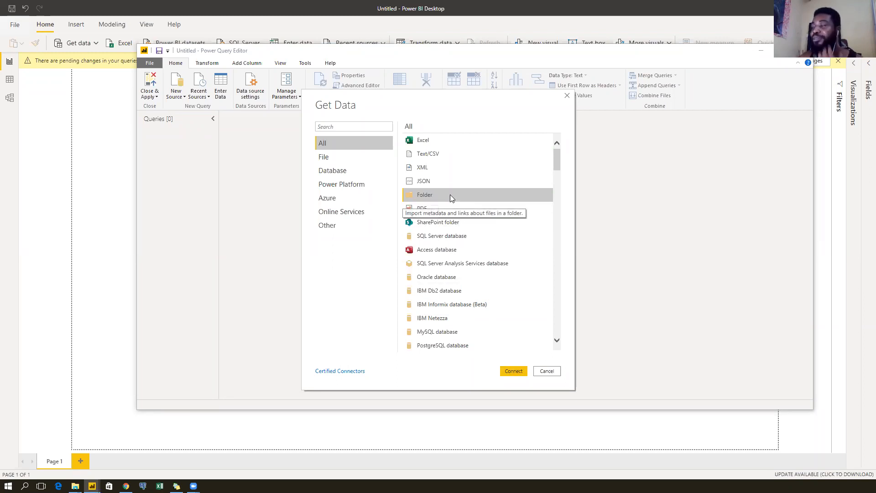
{"action": "left_click", "coordinate": [514, 371]}
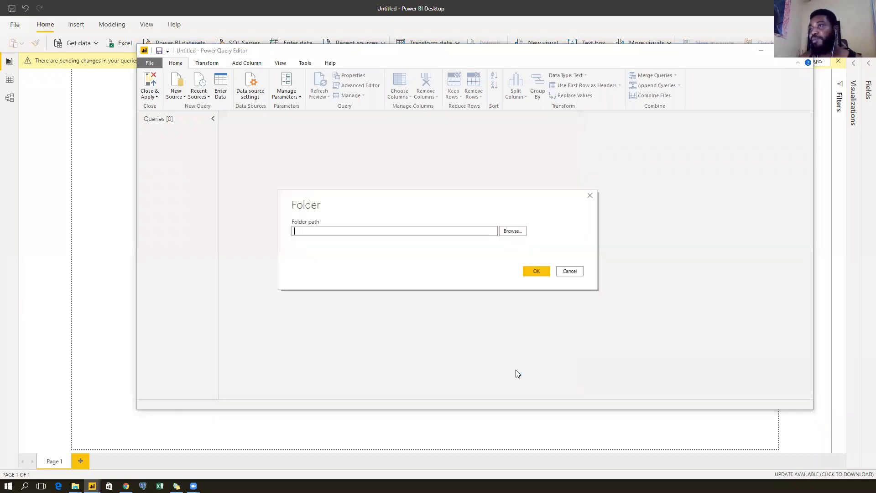
{"action": "left_click", "coordinate": [573, 271]}
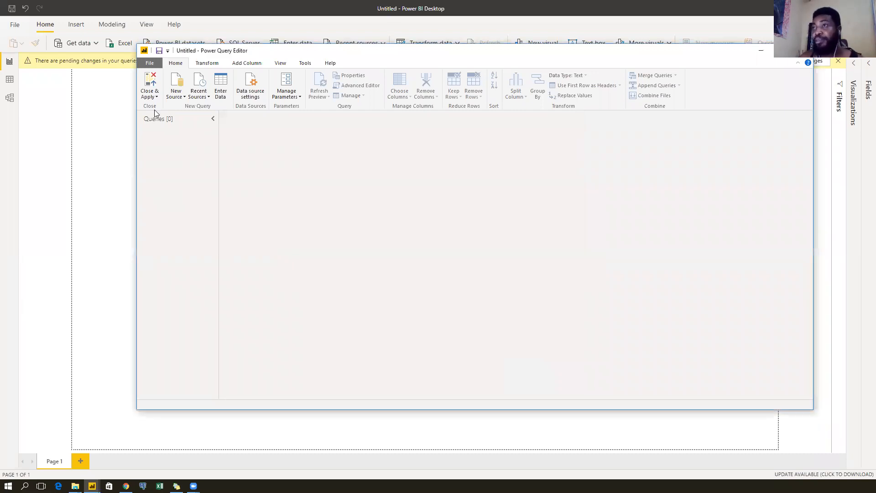
{"action": "left_click", "coordinate": [174, 96]}
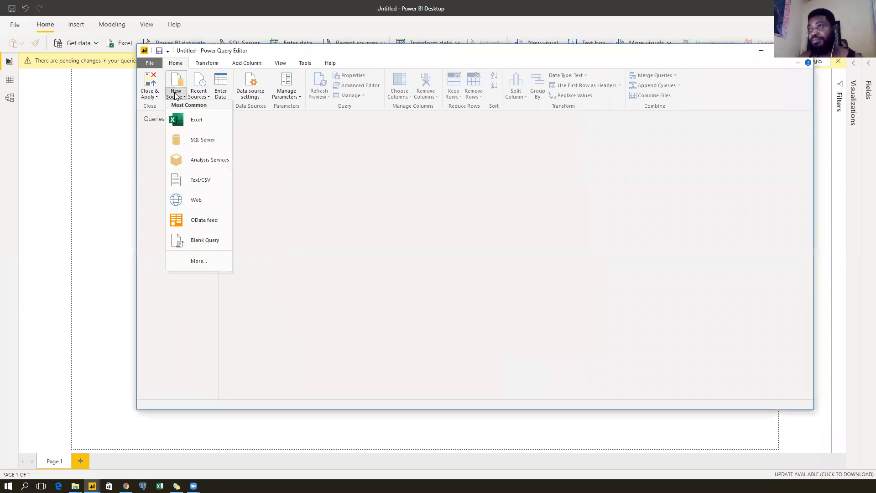
{"action": "left_click", "coordinate": [191, 126]}
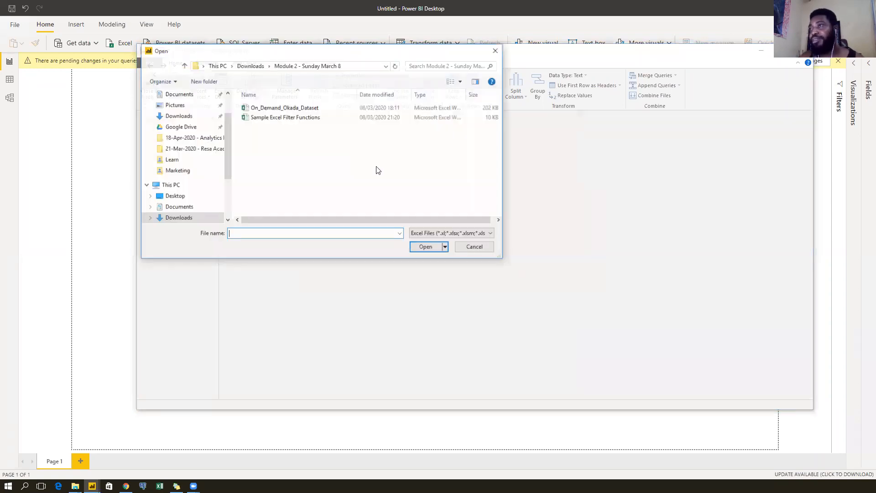
{"action": "left_click", "coordinate": [188, 139]}
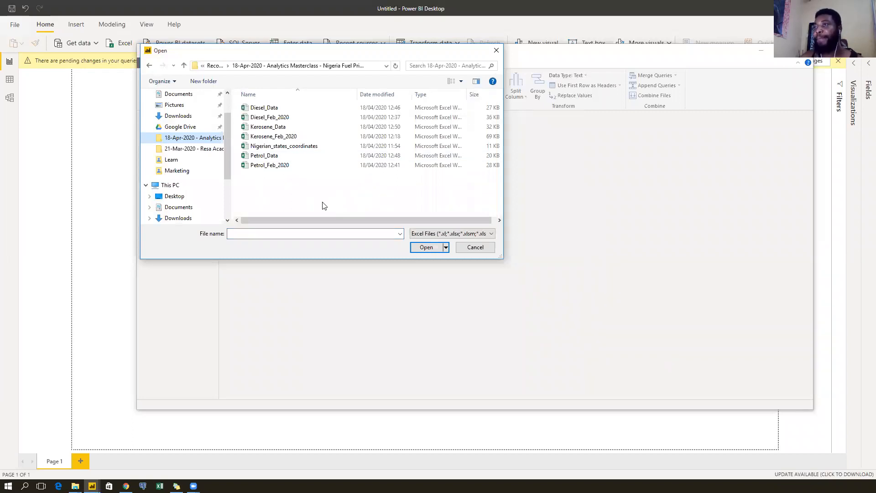
{"action": "left_click", "coordinate": [296, 110]}
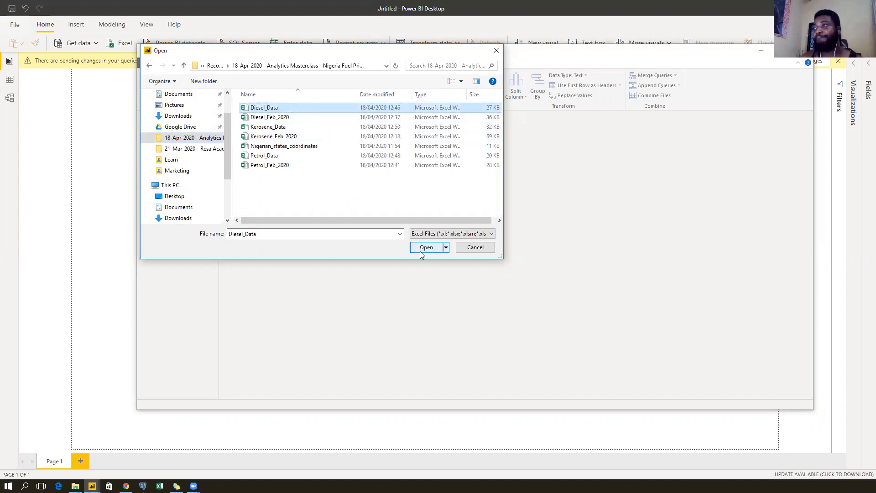
{"action": "left_click", "coordinate": [483, 252]}
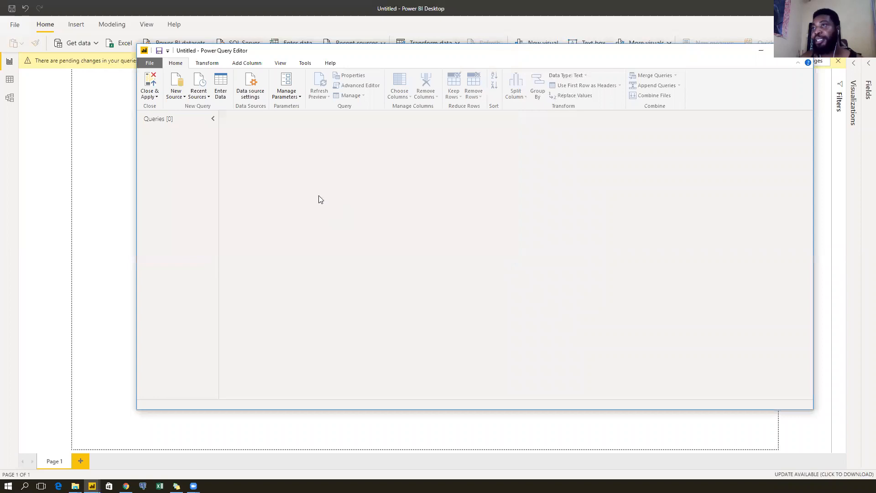
Connect a Folder source to the pasted Nigeria Fuel Prices path and open its eight-file list in Power Query.
{"action": "left_click", "coordinate": [176, 93]}
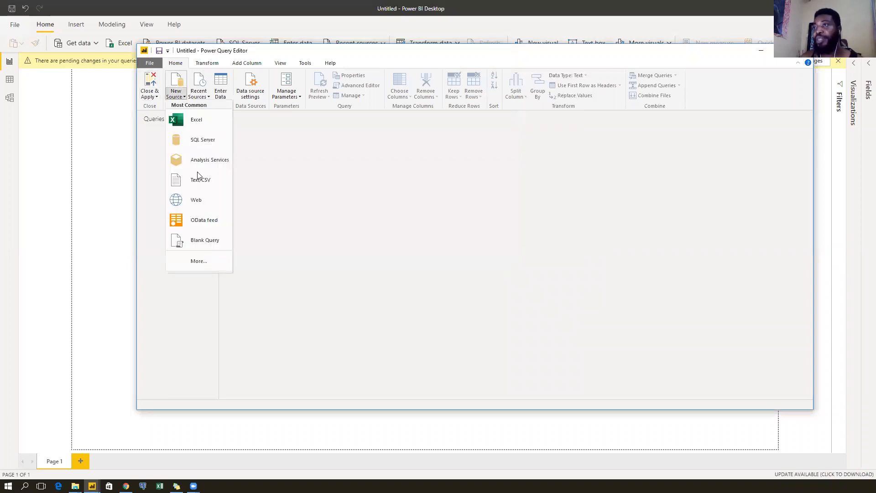
{"action": "left_click", "coordinate": [196, 261]}
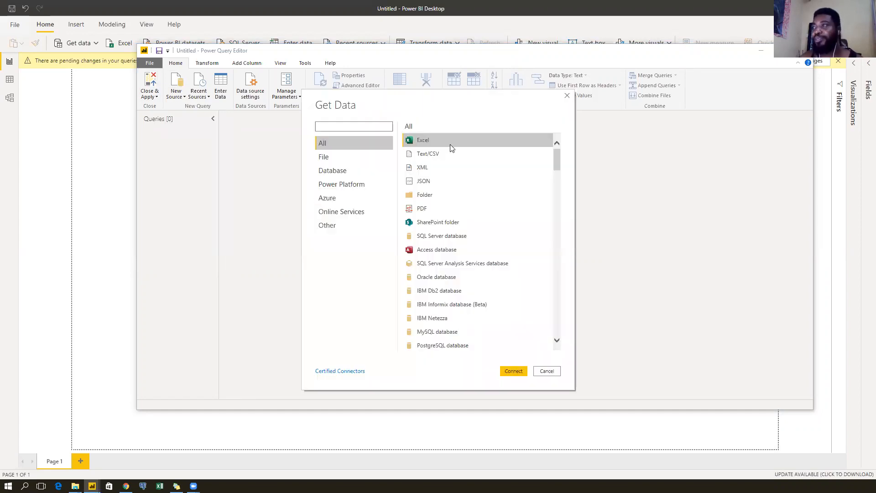
{"action": "left_click", "coordinate": [434, 195]}
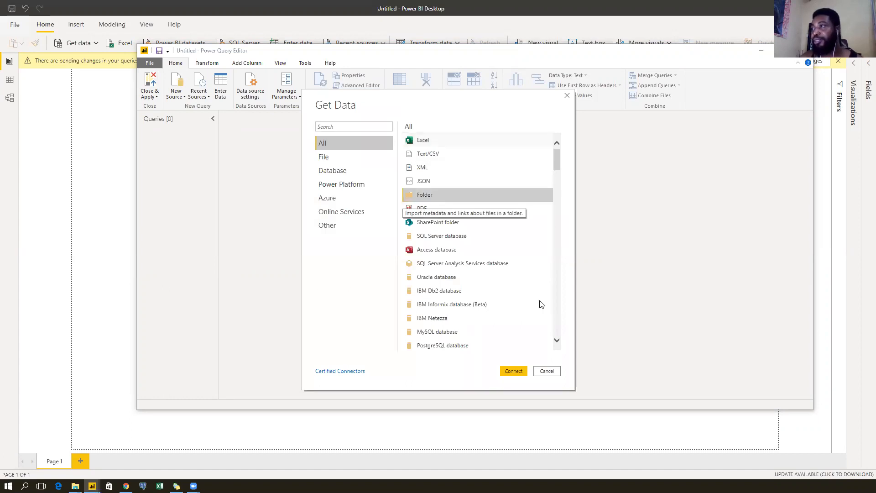
{"action": "left_click", "coordinate": [516, 371]}
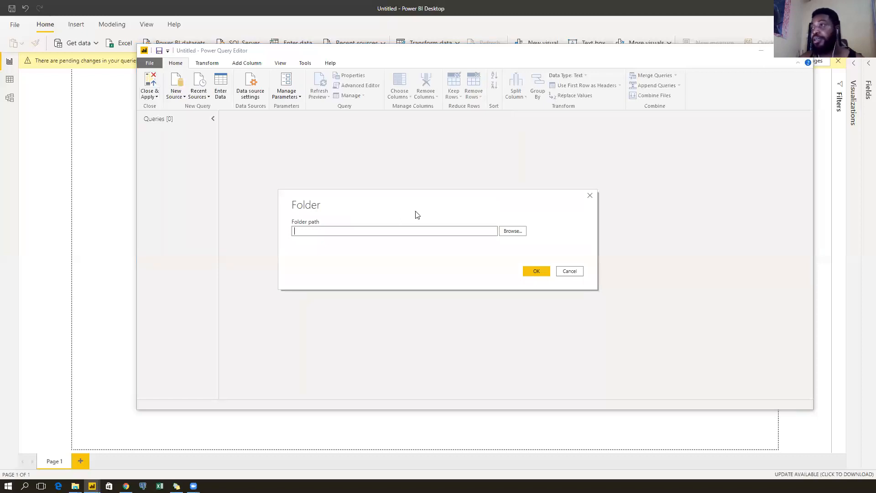
{"action": "key", "text": "ctrl+v"}
{"action": "left_click", "coordinate": [534, 271]}
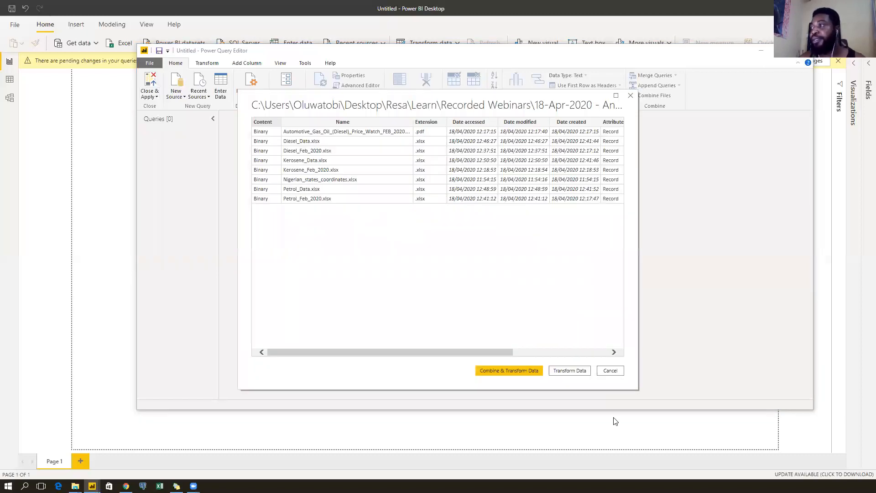
{"action": "left_click", "coordinate": [560, 368]}
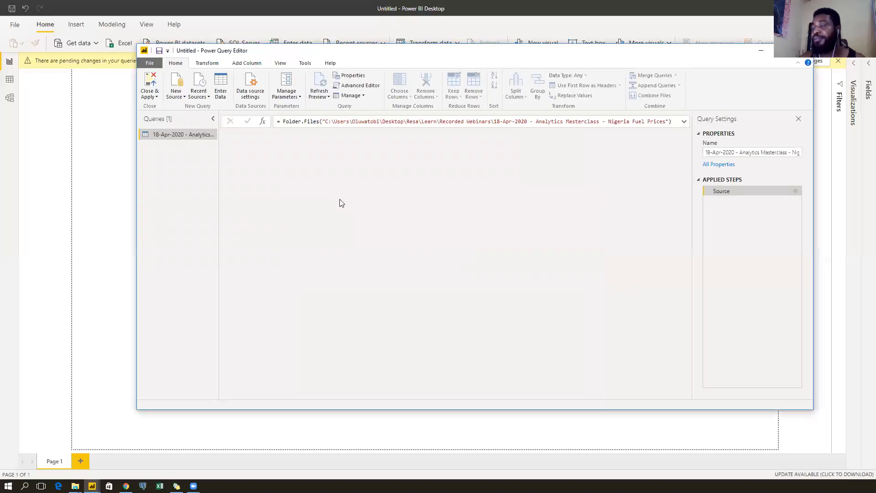
{"action": "left_click_drag", "start_coordinate": [358, 395], "coordinate": [522, 390]}
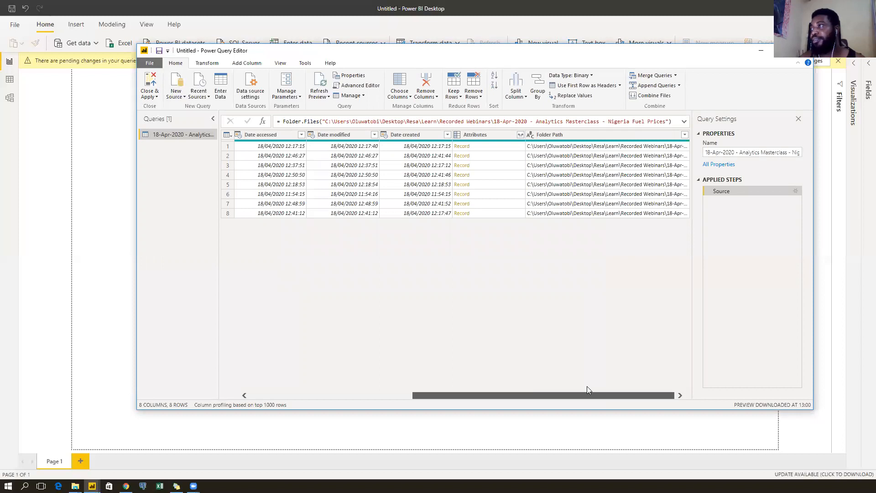
{"action": "left_click_drag", "start_coordinate": [582, 391], "coordinate": [334, 400]}
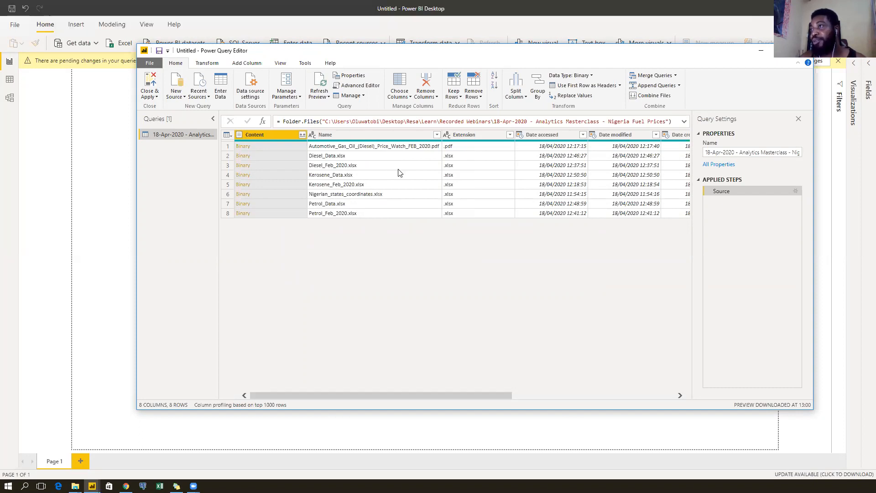
Uncheck the diesel price watch PDF and the three Feb_2020 files in the Name column filter.
{"action": "left_click", "coordinate": [407, 137]}
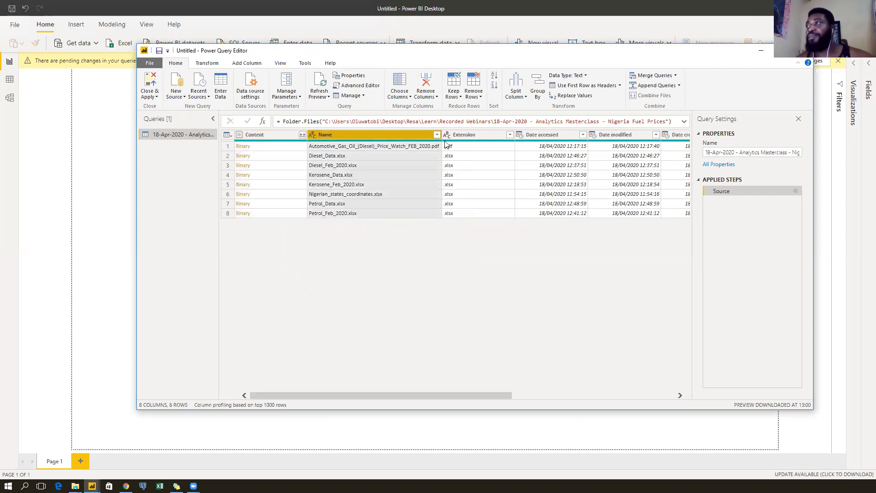
{"action": "left_click", "coordinate": [436, 135]}
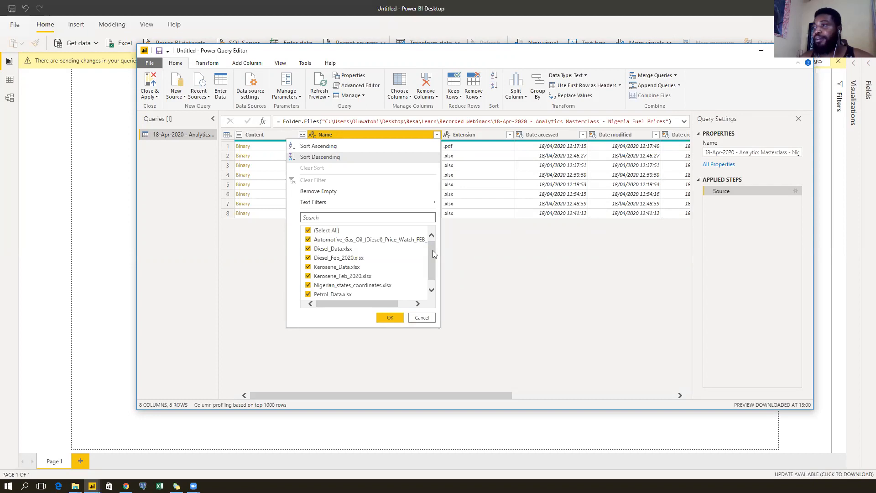
{"action": "left_click_drag", "start_coordinate": [432, 250], "coordinate": [432, 268]}
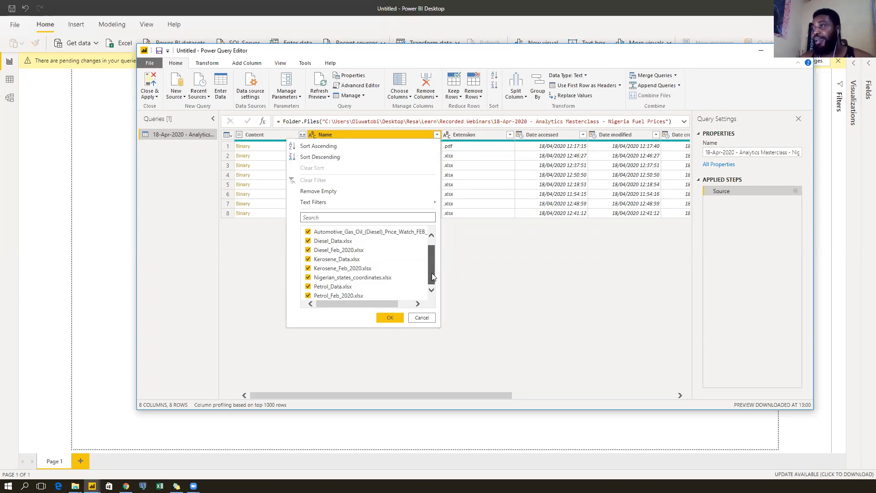
{"action": "left_click_drag", "start_coordinate": [432, 272], "coordinate": [432, 273]}
{"action": "left_click", "coordinate": [308, 232]}
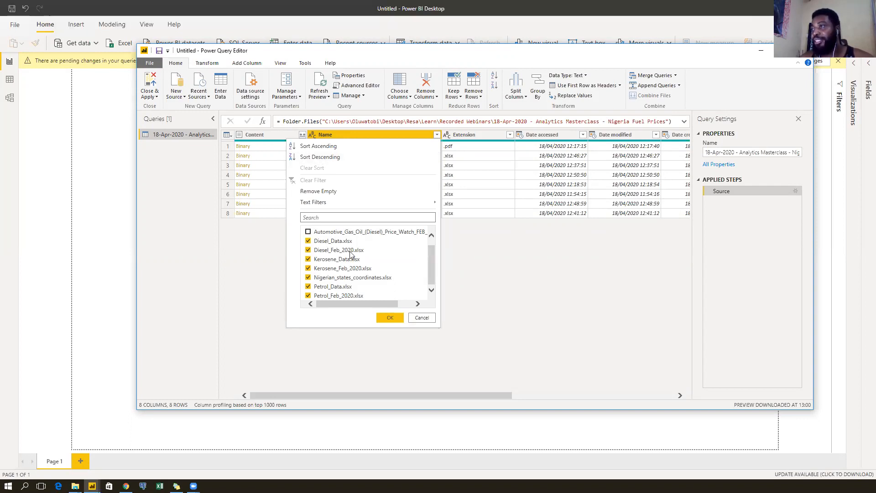
{"action": "left_click", "coordinate": [332, 251]}
{"action": "left_click", "coordinate": [329, 269]}
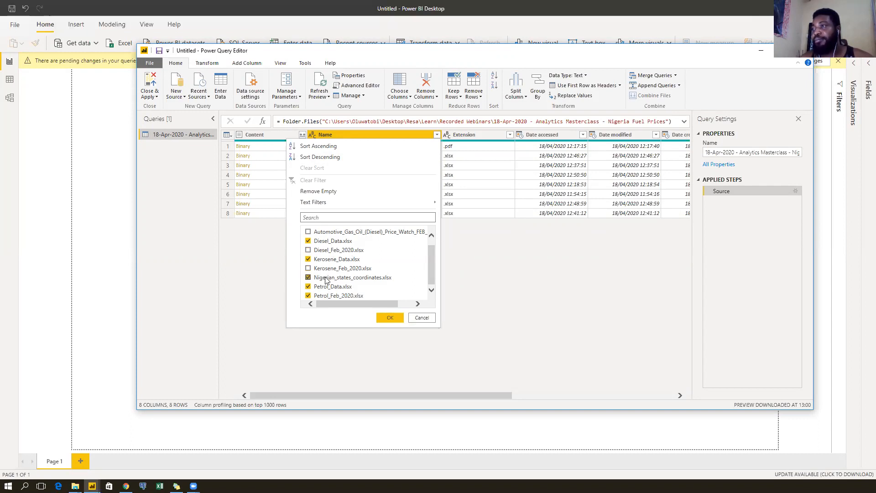
{"action": "left_click", "coordinate": [325, 297]}
{"action": "scroll", "coordinate": [410, 267], "scroll_direction": "up", "scroll_amount": 2}
{"action": "scroll", "coordinate": [410, 267], "scroll_direction": "down", "scroll_amount": 2}
{"action": "left_click", "coordinate": [390, 318]}
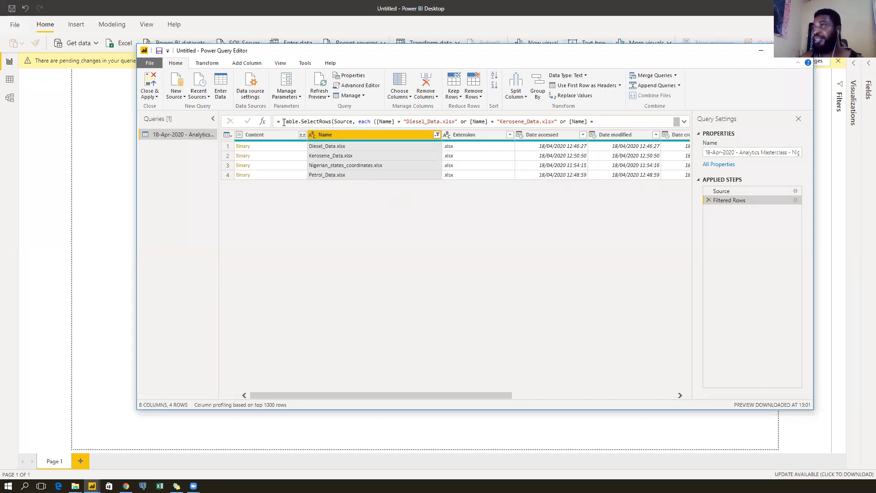
Select Table.SelectRows in the formula bar and expand it to show the full four-file filter.
{"action": "left_click_drag", "start_coordinate": [283, 122], "coordinate": [332, 122]}
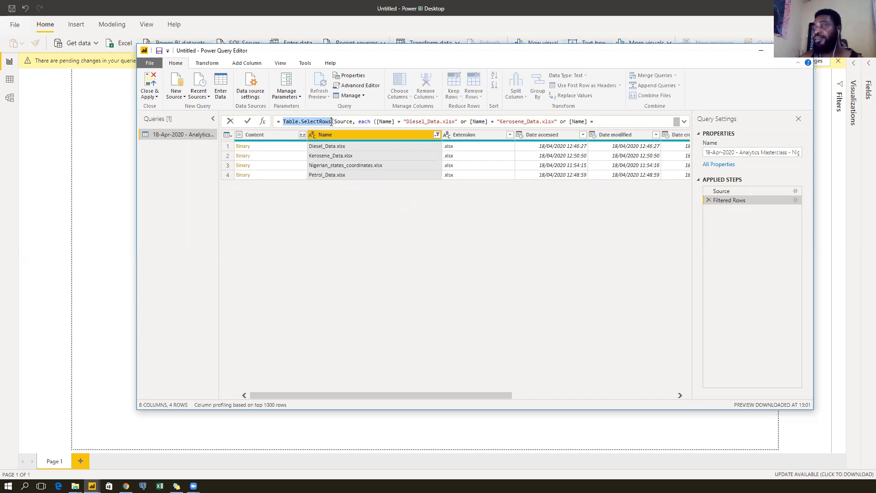
{"action": "left_click", "coordinate": [685, 121]}
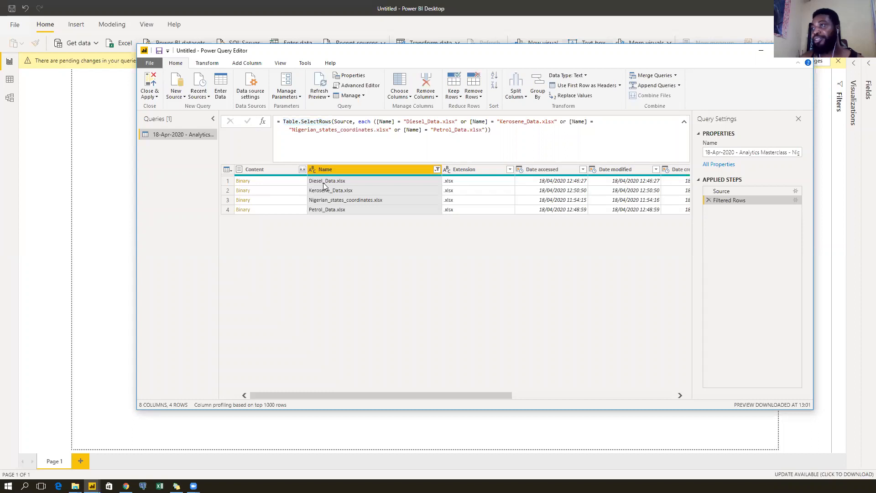
Add the Diesel_Data.xlsx binary as a new query and preview its Diesel sheet's table.
{"action": "left_click", "coordinate": [337, 181]}
{"action": "left_click", "coordinate": [263, 181]}
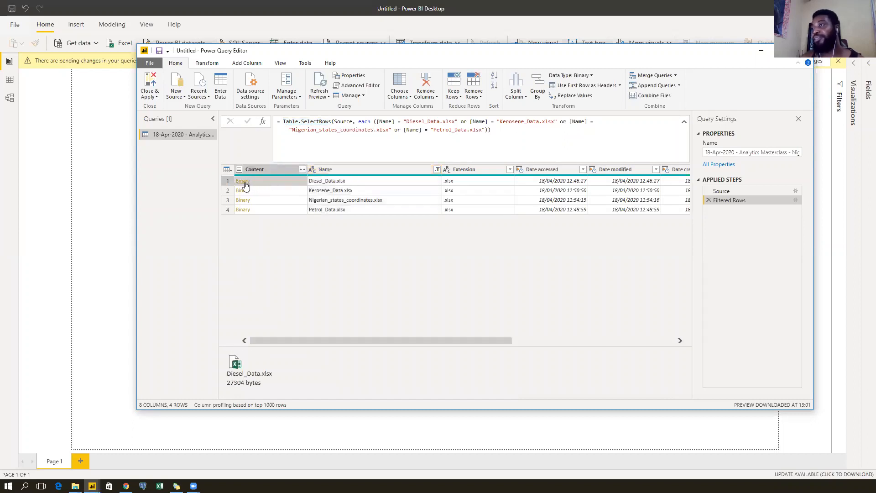
{"action": "right_click", "coordinate": [245, 184]}
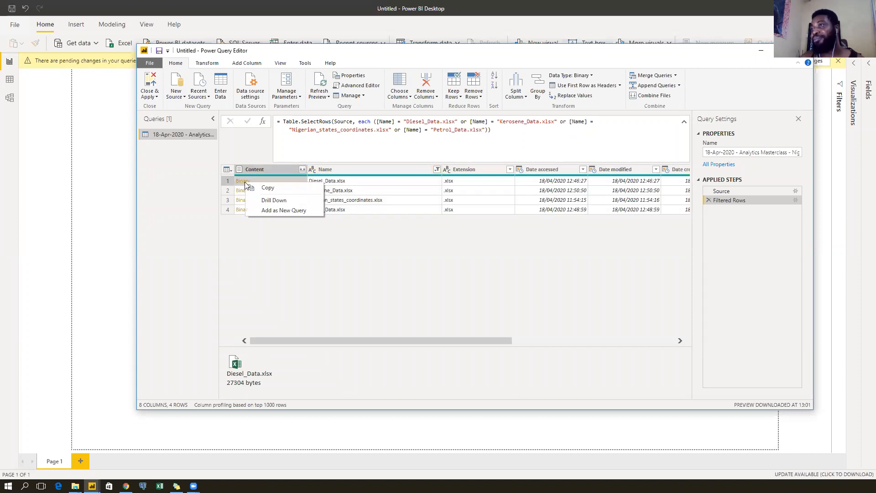
{"action": "left_click", "coordinate": [253, 212]}
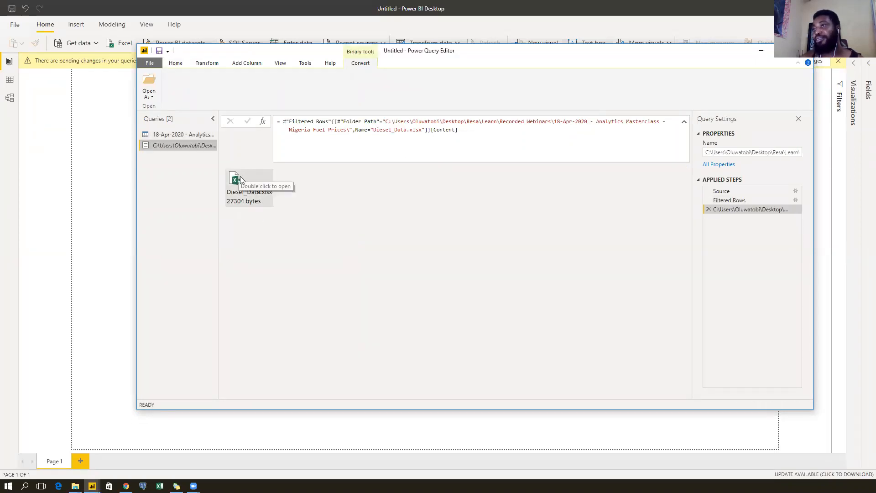
{"action": "double_click", "coordinate": [250, 200]}
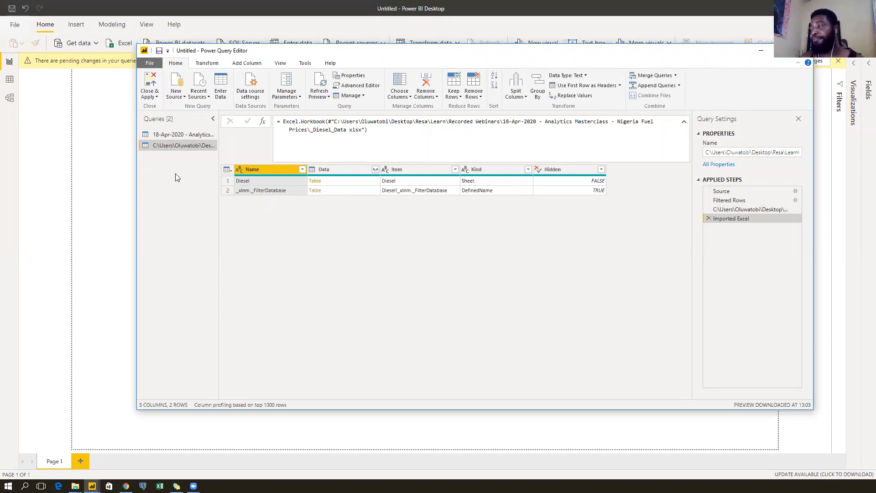
{"action": "left_click", "coordinate": [350, 180]}
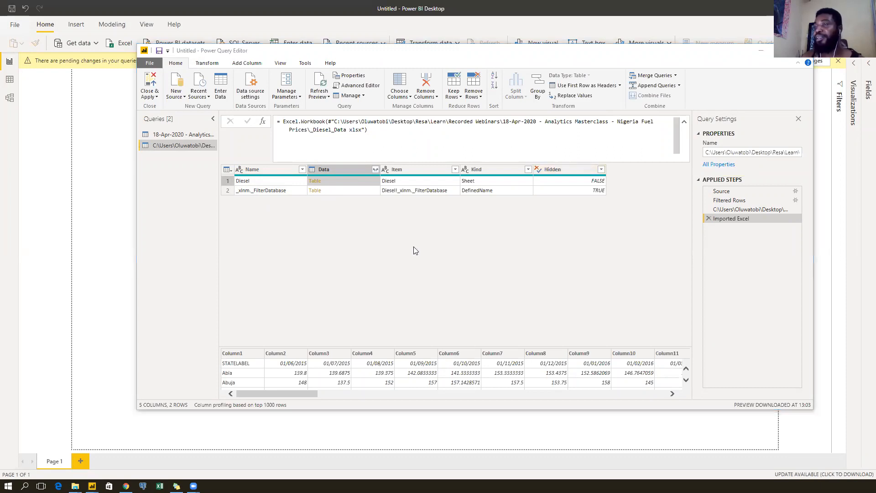
Delete the extra Diesel_Data query, then bring up the fuel-prices folder in File Explorer.
{"action": "right_click", "coordinate": [183, 145]}
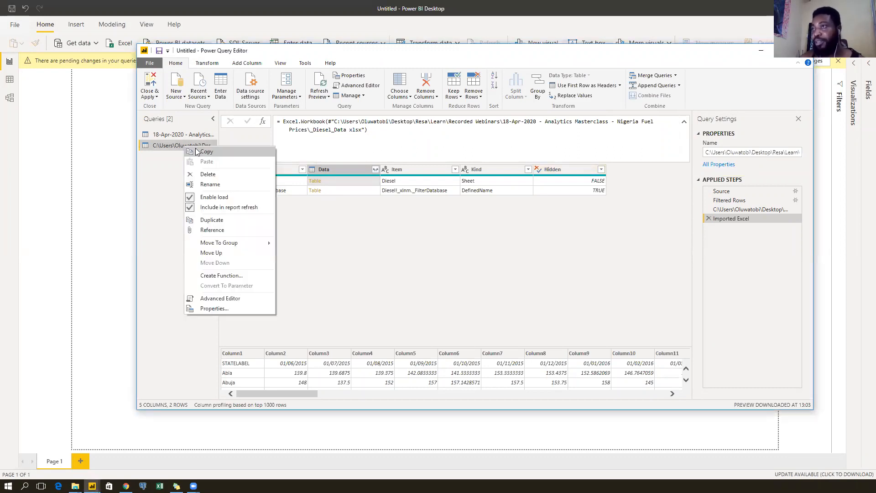
{"action": "left_click", "coordinate": [214, 178]}
{"action": "left_click", "coordinate": [479, 271]}
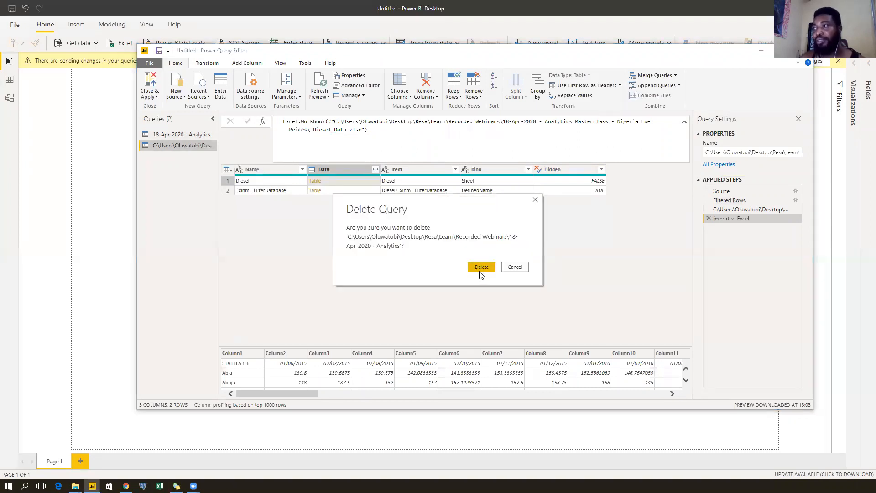
{"action": "left_click", "coordinate": [187, 134]}
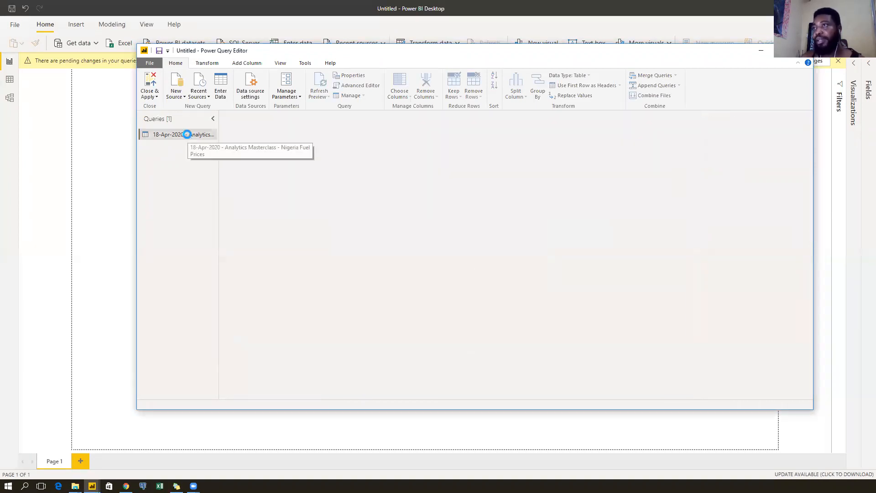
{"action": "right_click", "coordinate": [187, 135]}
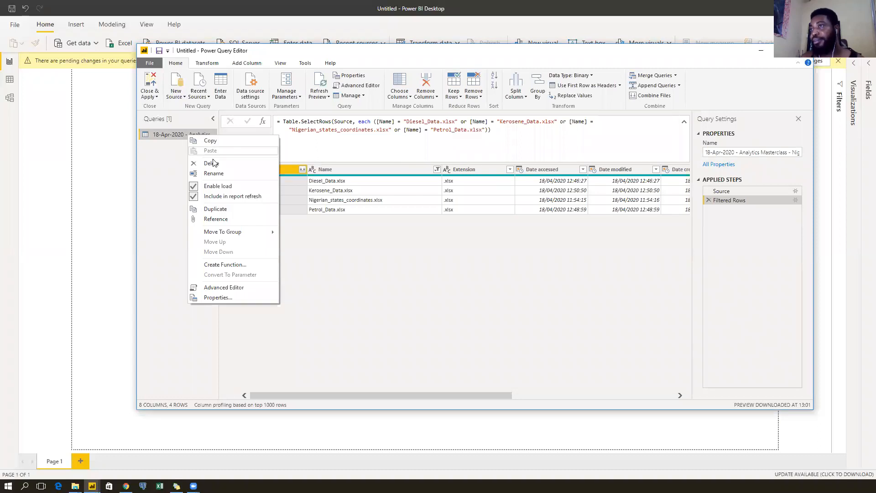
{"action": "left_click", "coordinate": [416, 255]}
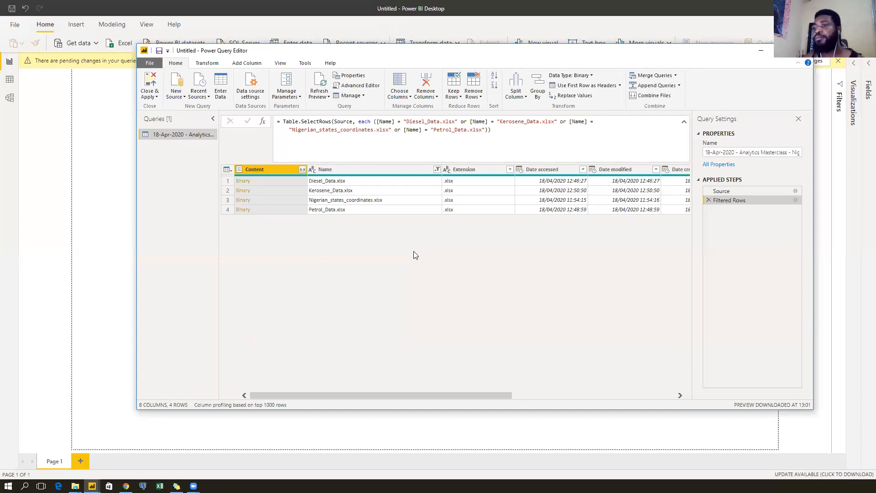
{"action": "left_click", "coordinate": [76, 486]}
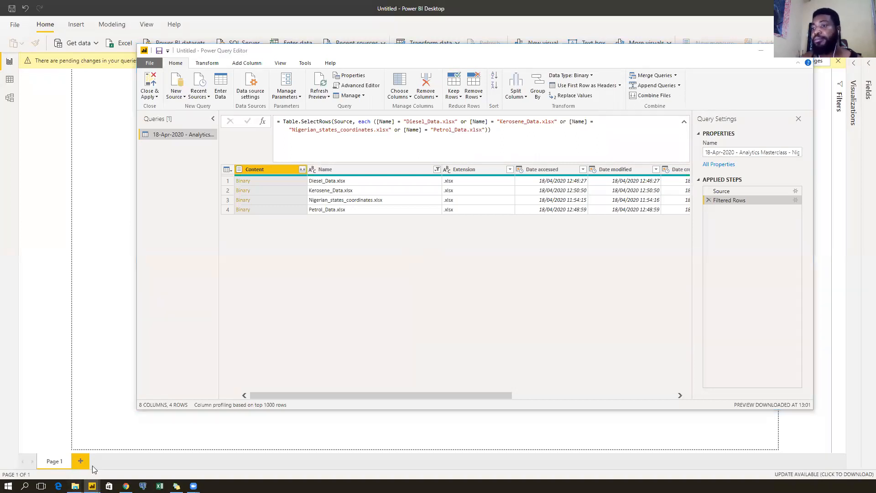
{"action": "left_click", "coordinate": [68, 454]}
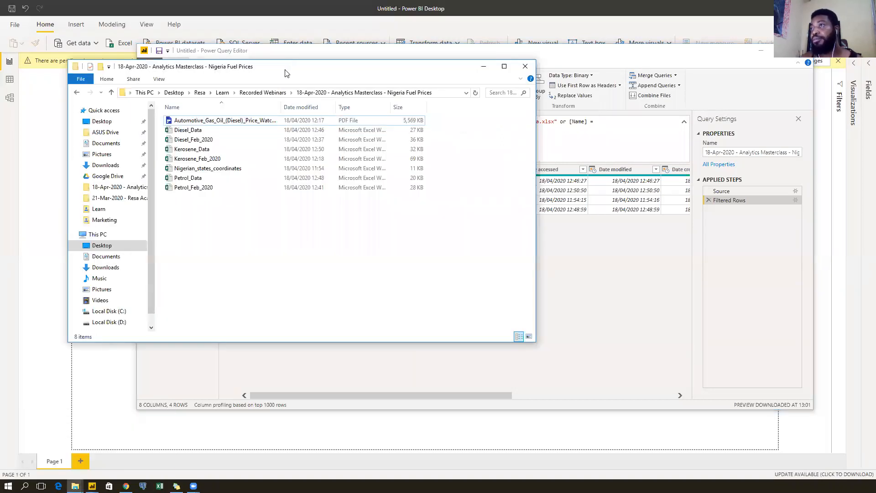
Reposition the Explorer window, widen Name, inspect the PDF and Feb_2020 files, then minimize it.
{"action": "left_click_drag", "start_coordinate": [285, 70], "coordinate": [317, 120]}
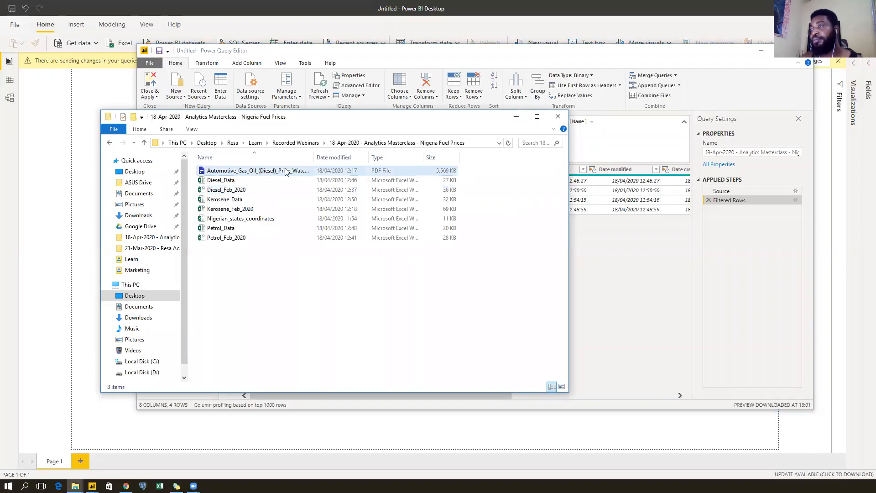
{"action": "left_click_drag", "start_coordinate": [314, 157], "coordinate": [325, 157]}
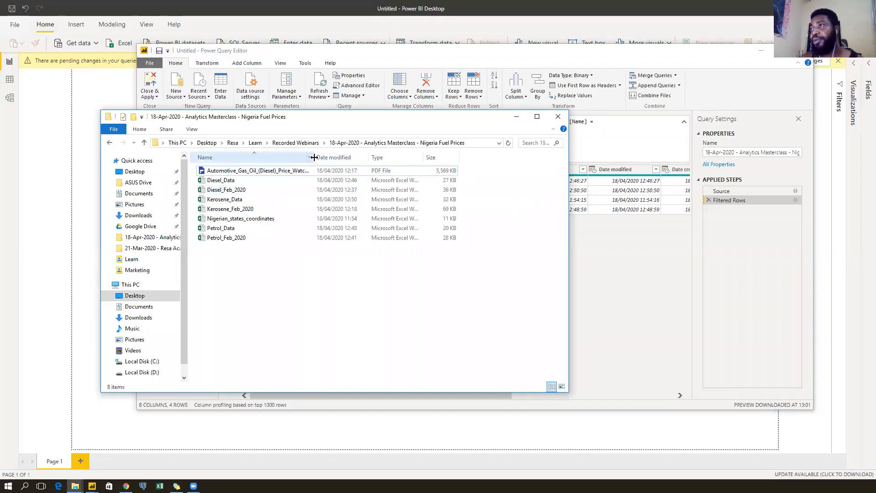
{"action": "left_click", "coordinate": [276, 172]}
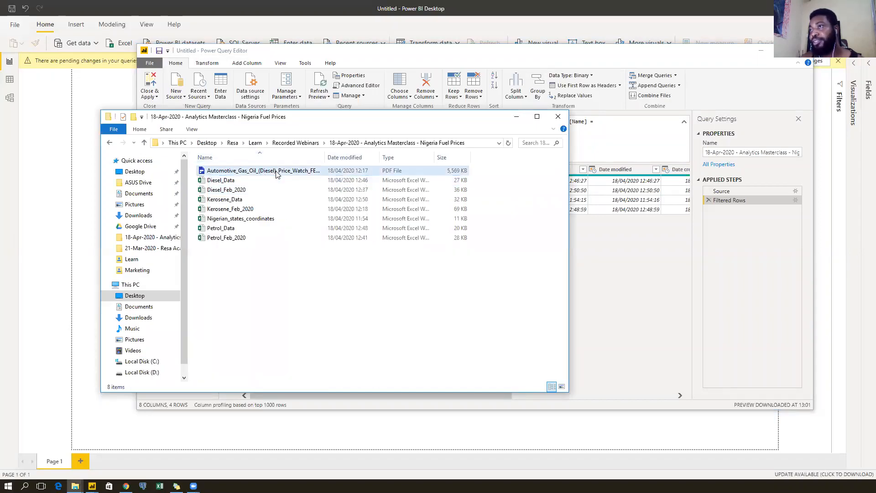
{"action": "left_click", "coordinate": [257, 190]}
{"action": "left_click", "coordinate": [257, 209]}
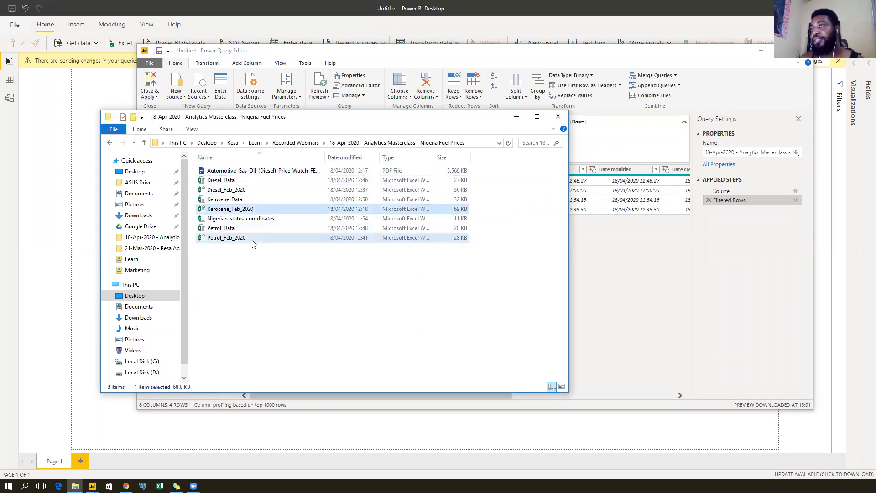
{"action": "left_click", "coordinate": [256, 237]}
{"action": "left_click", "coordinate": [279, 289]}
{"action": "left_click", "coordinate": [256, 228]}
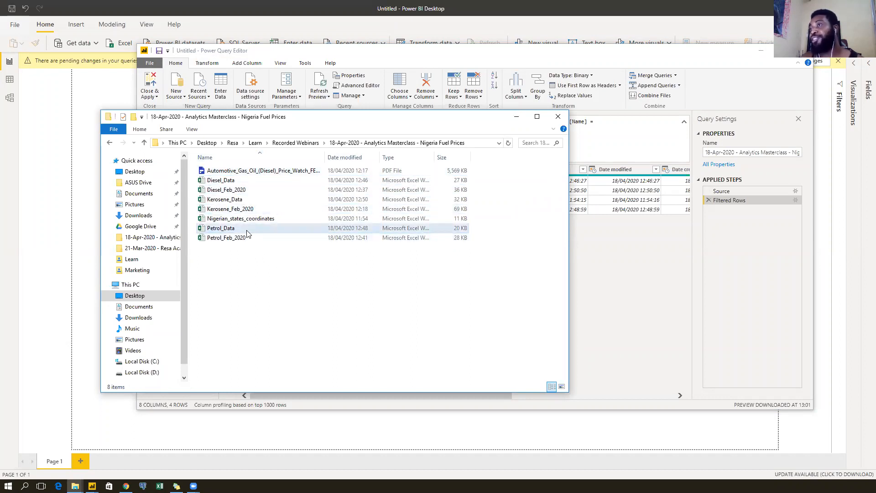
{"action": "left_click", "coordinate": [517, 118]}
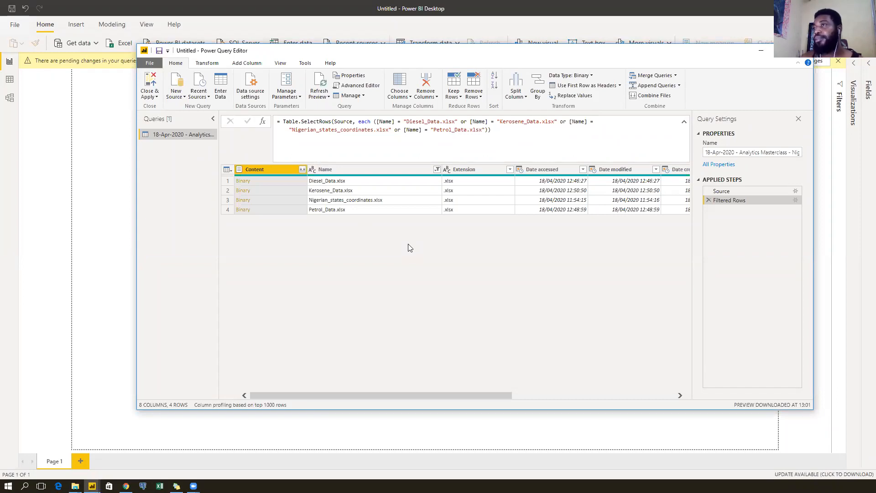
Delete the filtered folder query, leaving the editor with no queries.
{"action": "right_click", "coordinate": [172, 134]}
{"action": "left_click", "coordinate": [217, 169]}
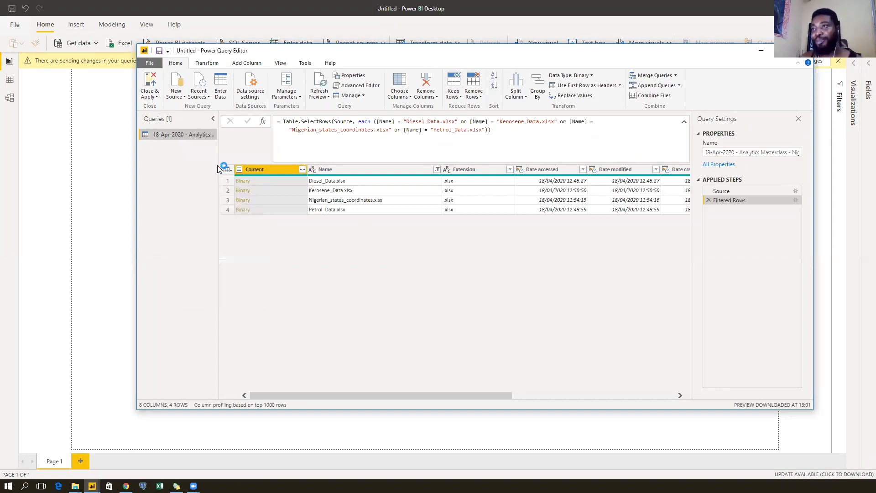
{"action": "left_click", "coordinate": [480, 262]}
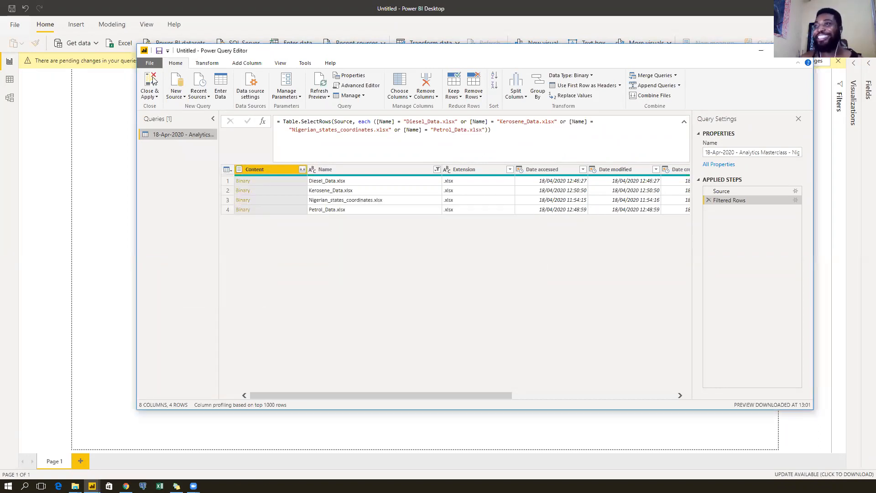
Start an Excel workbook import of Diesel_Data from the 18-Apr-2020 fuel-prices folder.
{"action": "left_click", "coordinate": [176, 94]}
{"action": "left_click", "coordinate": [184, 119]}
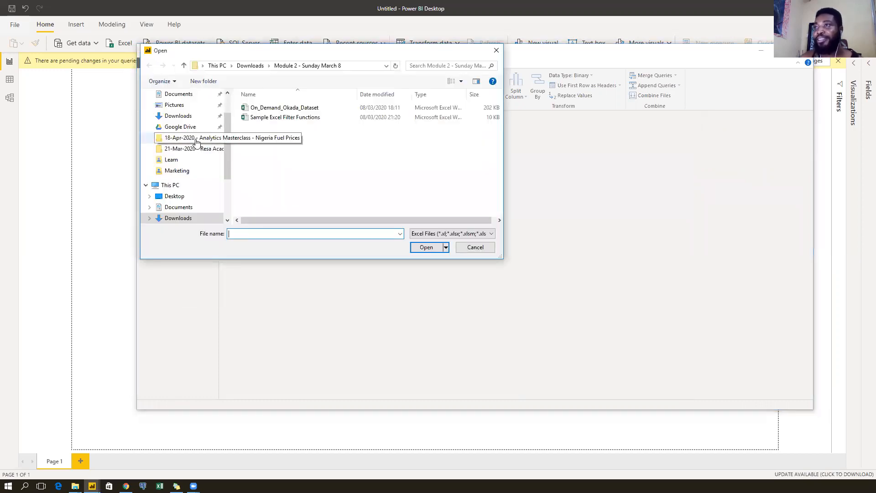
{"action": "left_click", "coordinate": [197, 141]}
{"action": "left_click", "coordinate": [299, 109]}
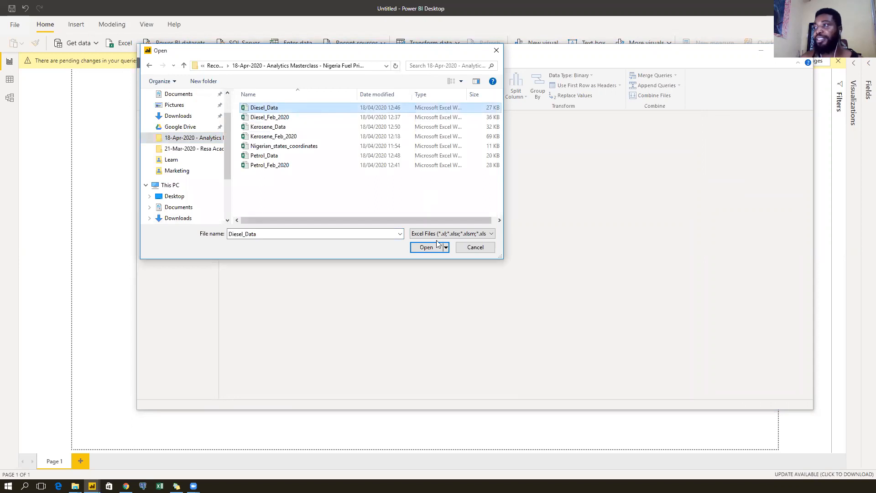
{"action": "left_click", "coordinate": [427, 249]}
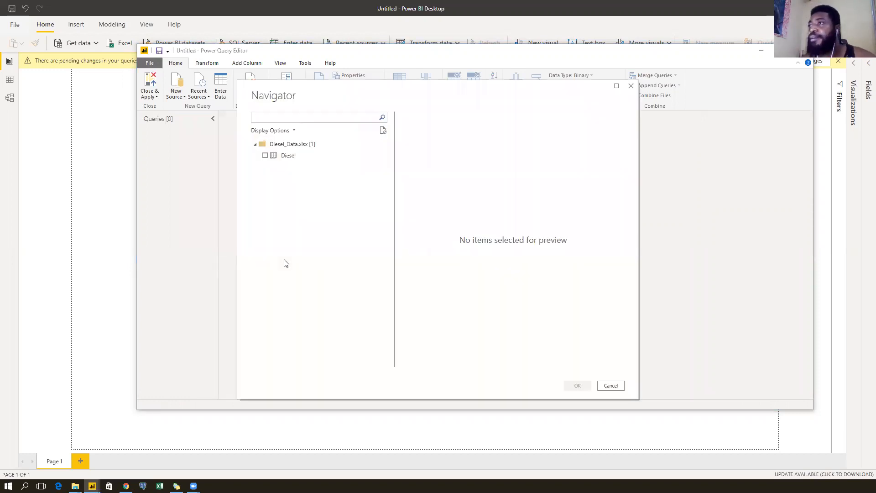
Check the Diesel sheet in Navigator and load its 41 rows into the editor.
{"action": "left_click", "coordinate": [265, 156]}
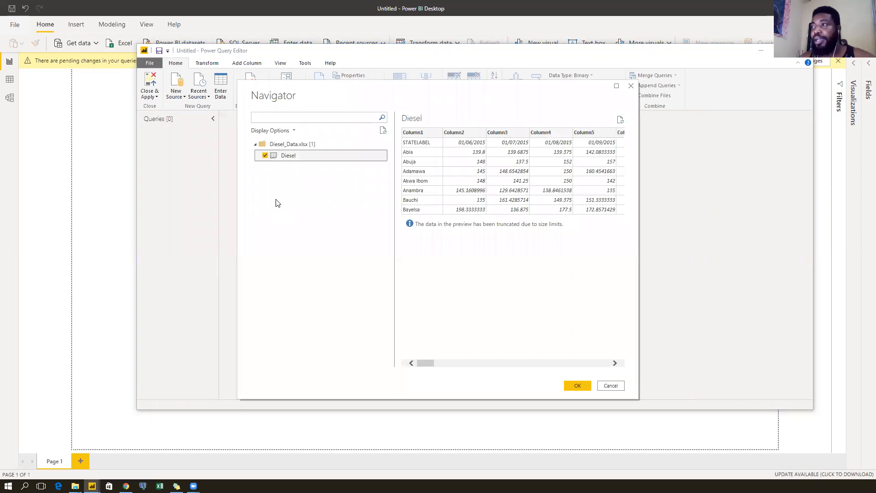
{"action": "left_click_drag", "start_coordinate": [429, 364], "coordinate": [410, 366]}
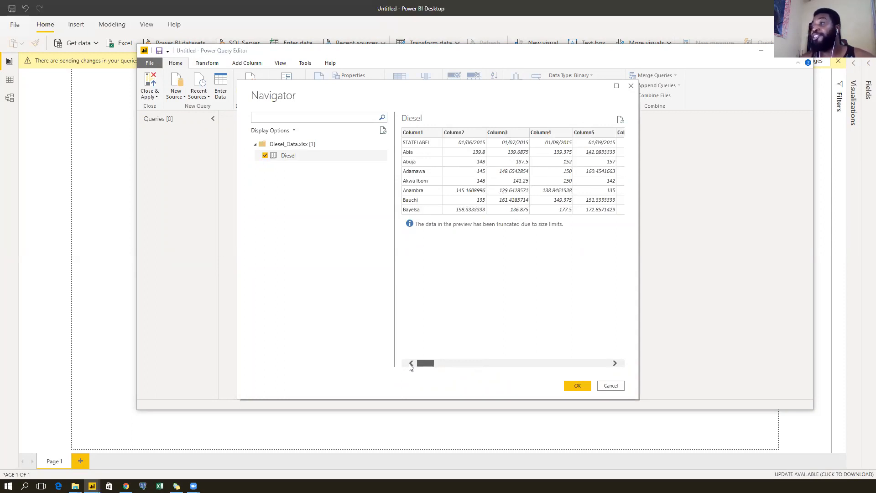
{"action": "left_click", "coordinate": [576, 385]}
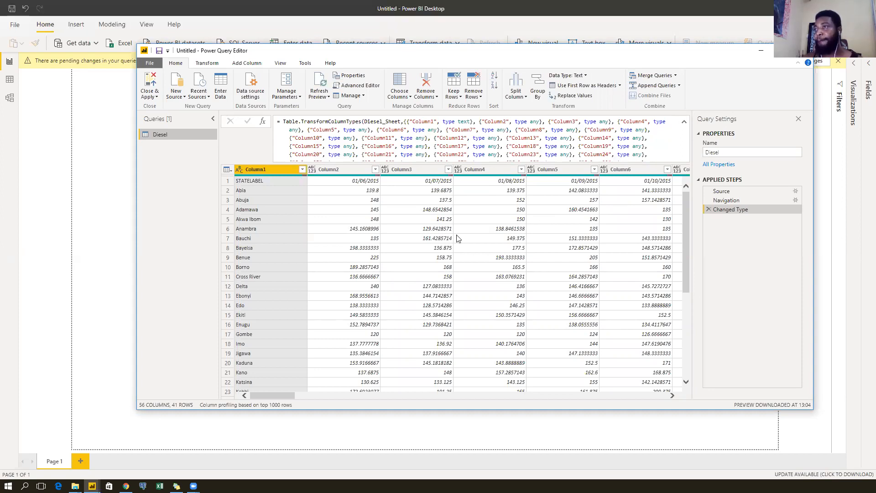
{"action": "scroll", "coordinate": [458, 238], "scroll_direction": "down", "scroll_amount": 6}
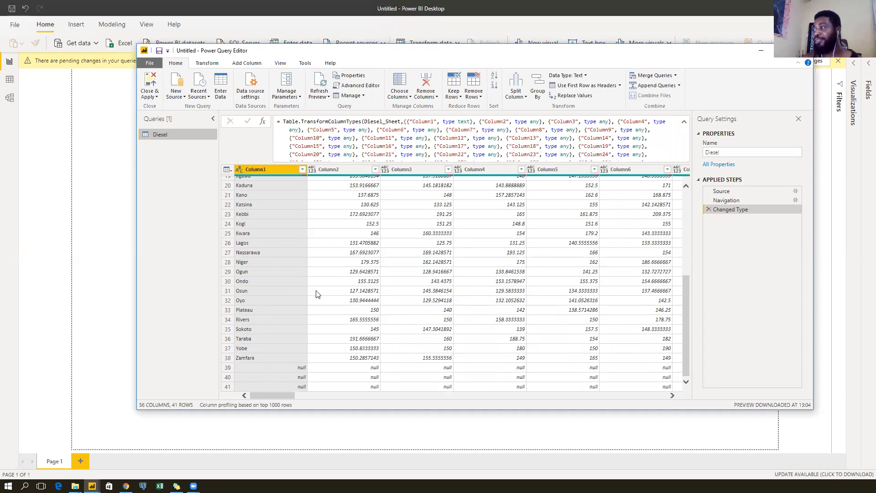
{"action": "scroll", "coordinate": [304, 286], "scroll_direction": "up", "scroll_amount": 6}
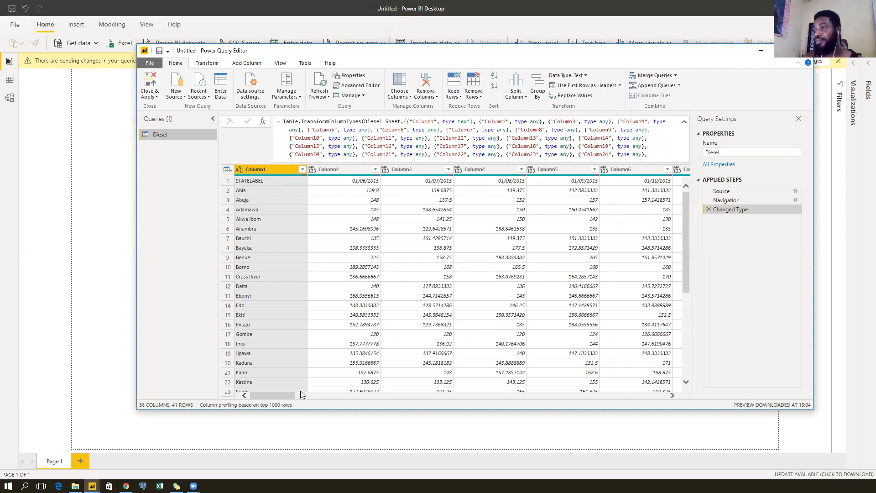
{"action": "left_click_drag", "start_coordinate": [291, 394], "coordinate": [247, 401]}
{"action": "left_click", "coordinate": [250, 183]}
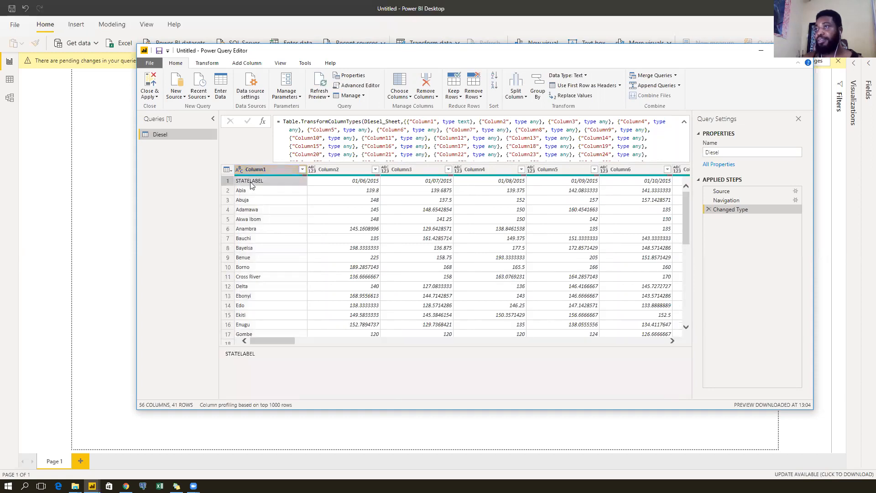
Promote the Diesel query's first row to column headers from the Transform tab.
{"action": "left_click", "coordinate": [202, 65]}
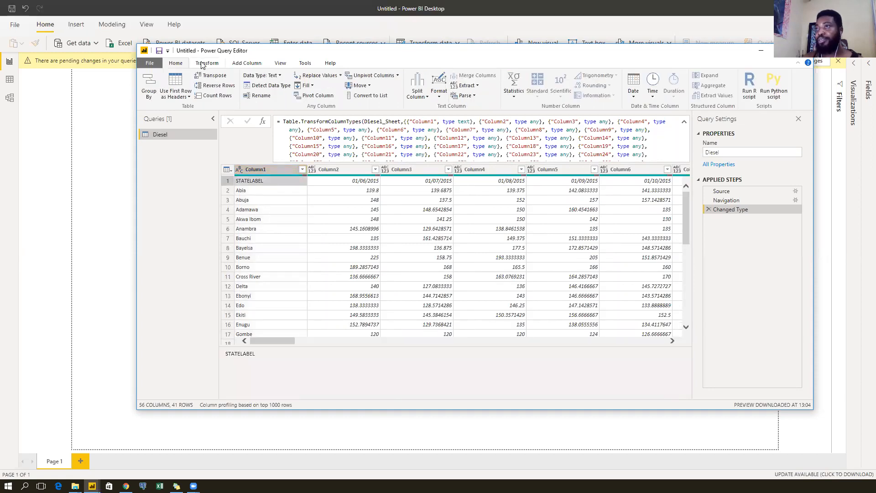
{"action": "left_click", "coordinate": [175, 83]}
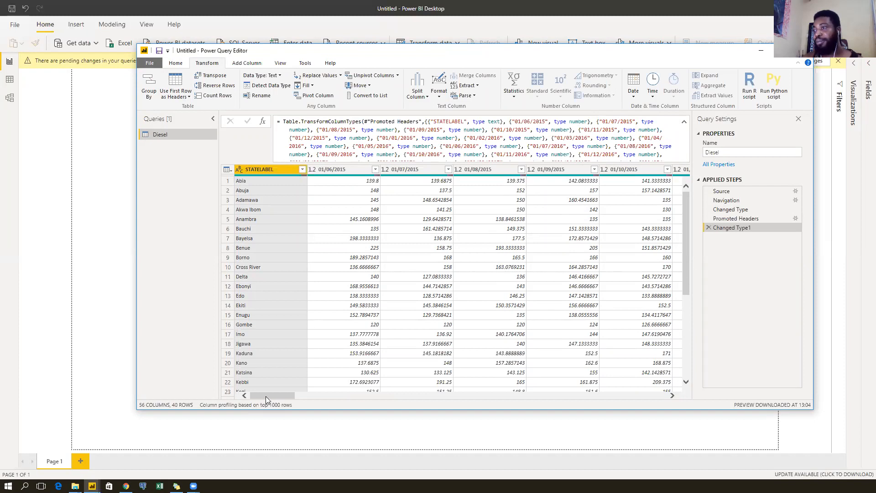
{"action": "mouse_move", "coordinate": [269, 396]}
{"action": "left_mouse_down"}
{"action": "mouse_move", "coordinate": [288, 395]}
{"action": "mouse_move", "coordinate": [257, 395]}
{"action": "left_mouse_up"}
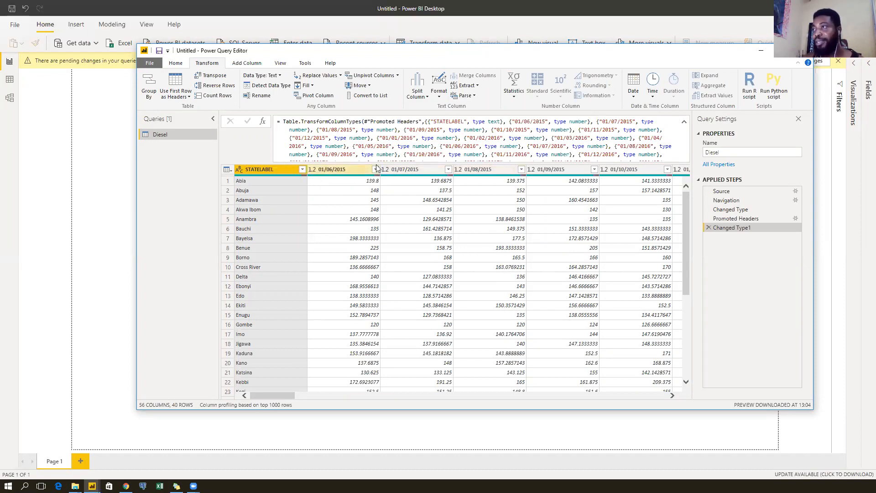
Scroll across and select the date columns from 01/06/2015 through 01/12/2019.
{"action": "left_click_drag", "start_coordinate": [265, 394], "coordinate": [520, 393]}
{"action": "left_click_drag", "start_coordinate": [576, 380], "coordinate": [668, 368]}
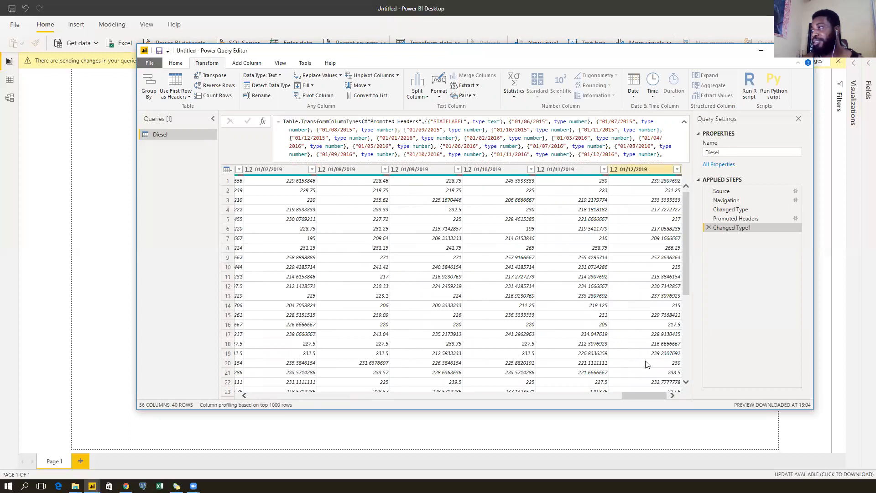
{"action": "left_click_drag", "start_coordinate": [654, 397], "coordinate": [257, 405]}
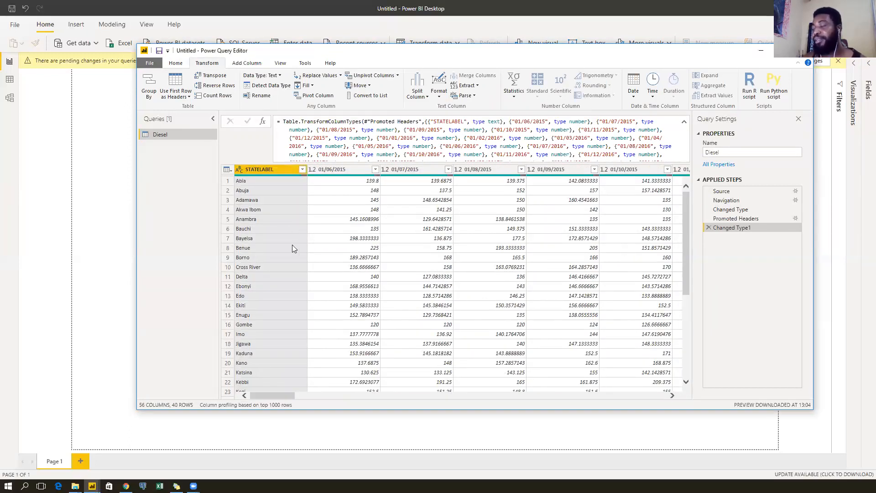
{"action": "left_click", "coordinate": [336, 169]}
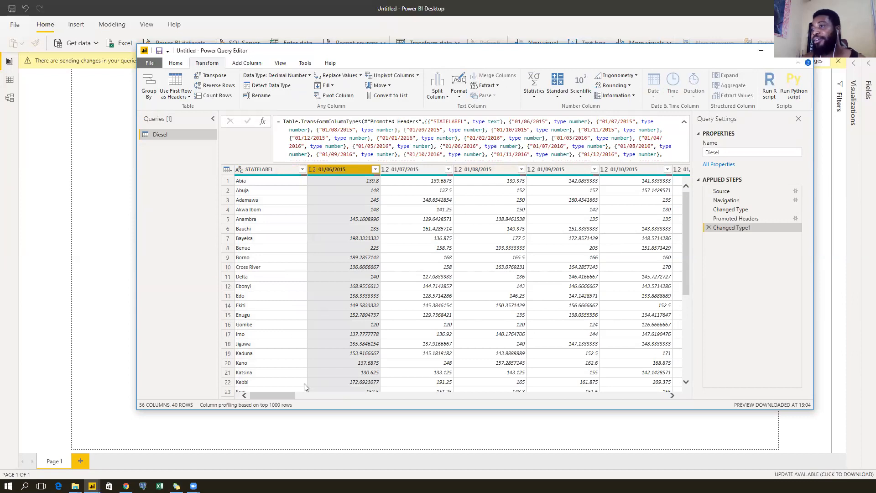
{"action": "left_click_drag", "start_coordinate": [277, 395], "coordinate": [648, 395]}
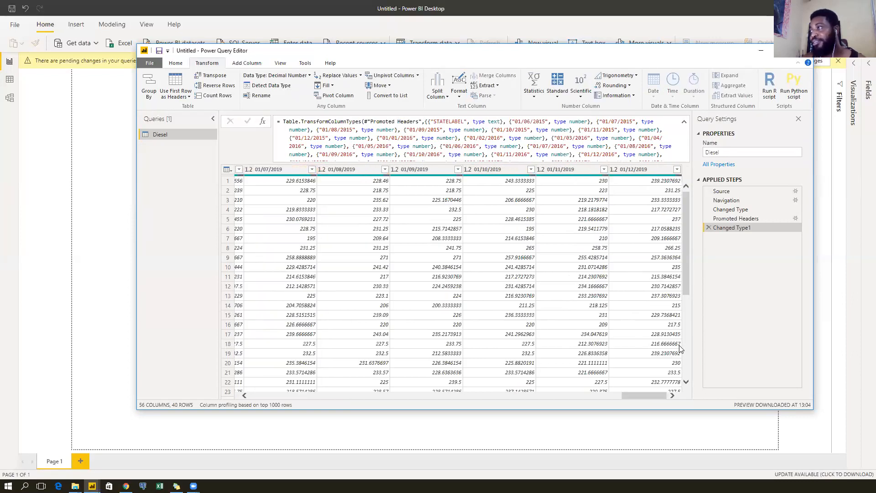
{"action": "left_click", "coordinate": [650, 167], "text": "shift"}
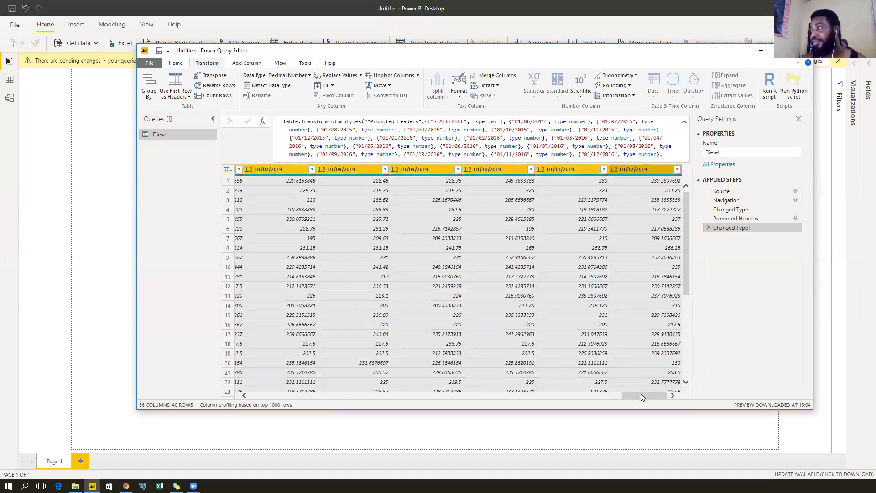
{"action": "left_click_drag", "start_coordinate": [650, 395], "coordinate": [263, 397]}
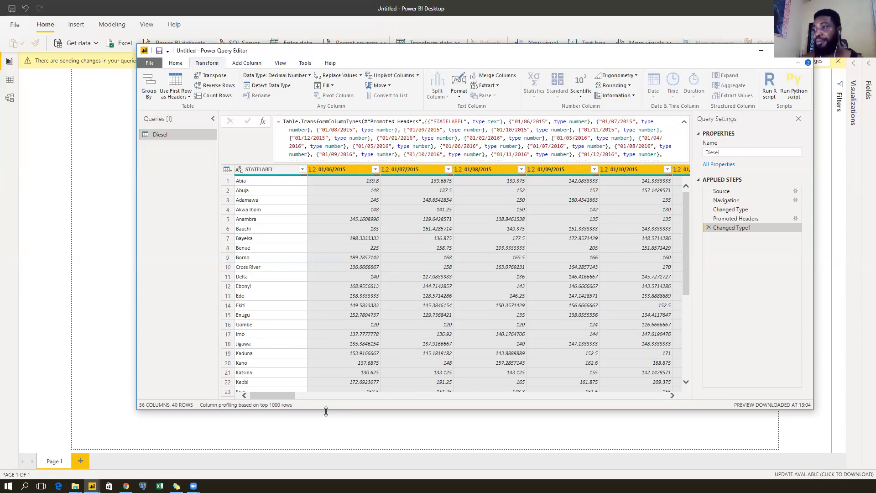
Enlarge the Power Query Editor window taller and wider to show more rows.
{"action": "left_click_drag", "start_coordinate": [326, 412], "coordinate": [326, 436]}
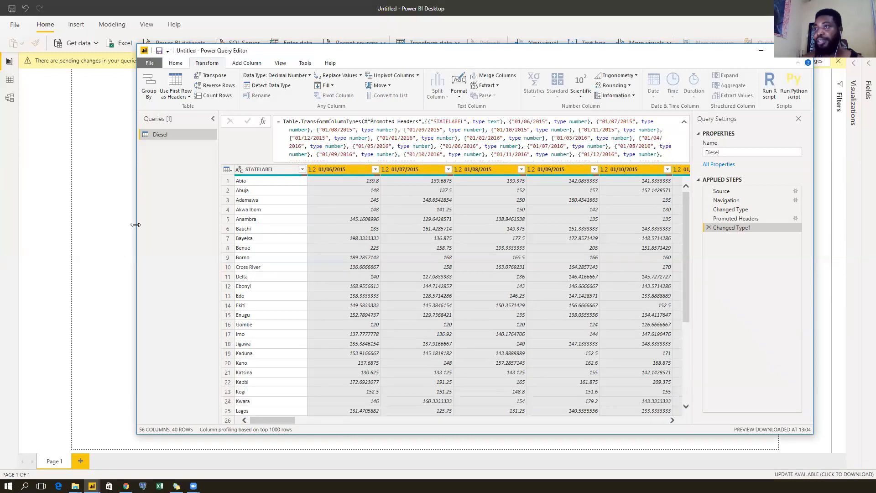
{"action": "left_click_drag", "start_coordinate": [135, 225], "coordinate": [70, 224]}
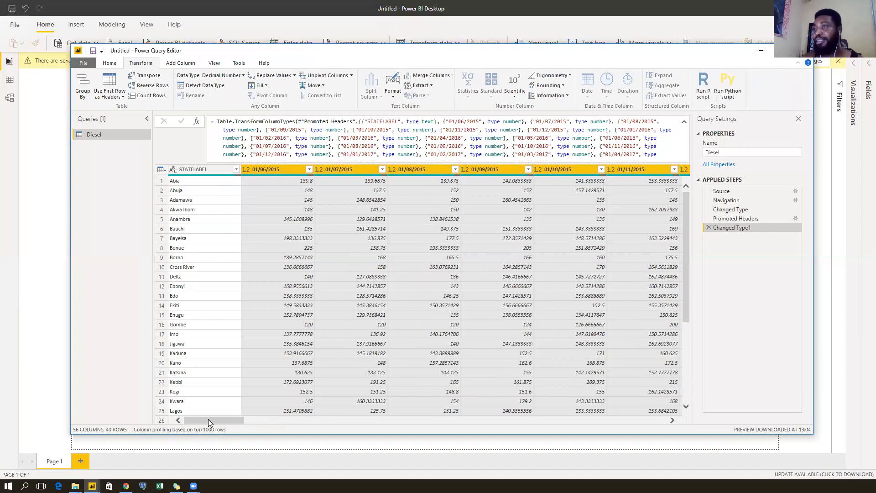
{"action": "left_click_drag", "start_coordinate": [208, 419], "coordinate": [214, 419]}
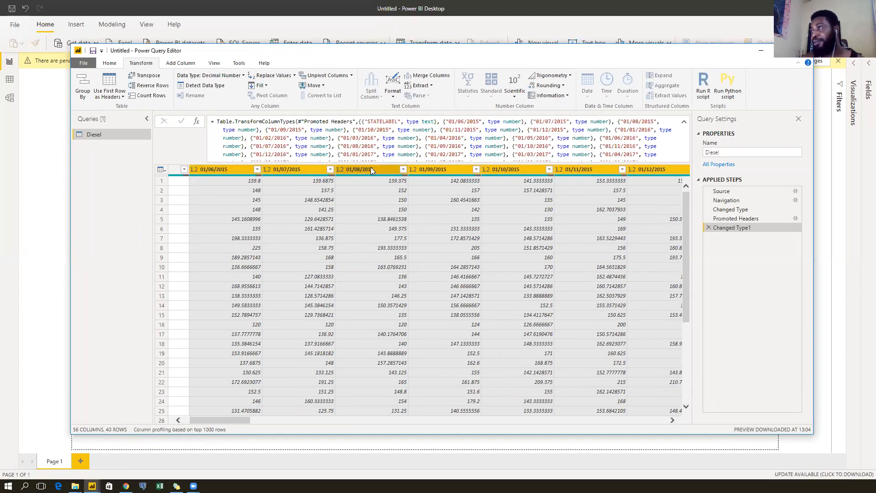
Try shift-selecting the date columns between 01/06/2015 and 01/12/2019.
{"action": "left_click_drag", "start_coordinate": [220, 418], "coordinate": [660, 421]}
{"action": "left_click", "coordinate": [647, 171]}
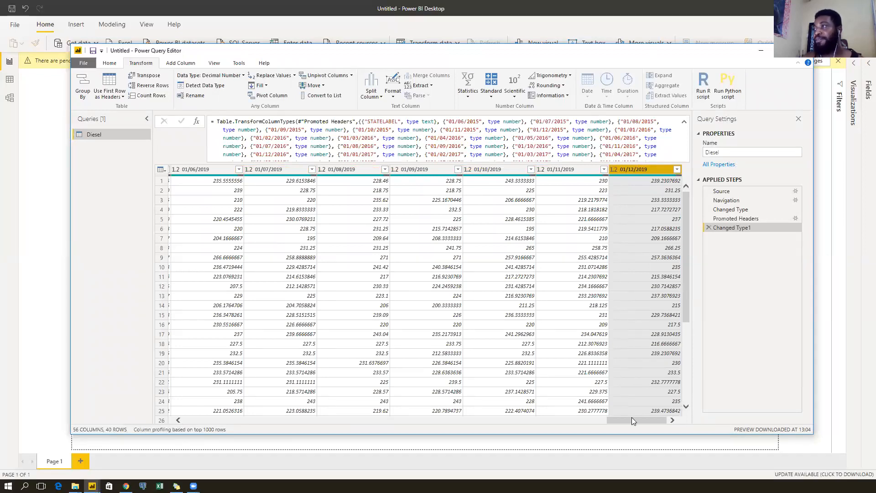
{"action": "left_click_drag", "start_coordinate": [639, 420], "coordinate": [640, 424]}
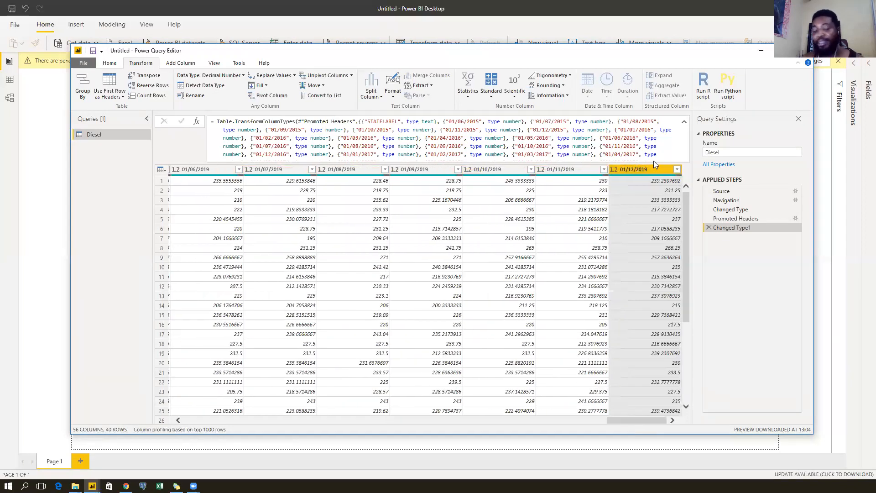
{"action": "left_click", "coordinate": [203, 169], "text": "shift"}
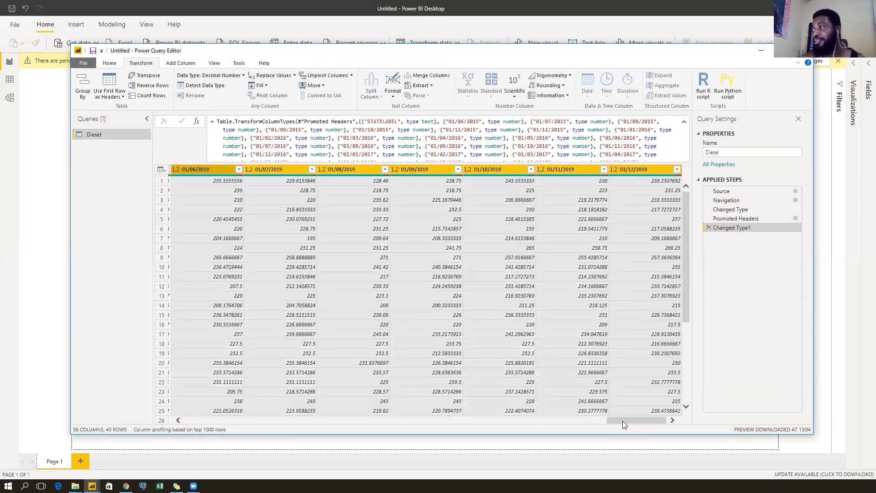
{"action": "left_click_drag", "start_coordinate": [632, 422], "coordinate": [189, 418]}
{"action": "left_click", "coordinate": [274, 169]}
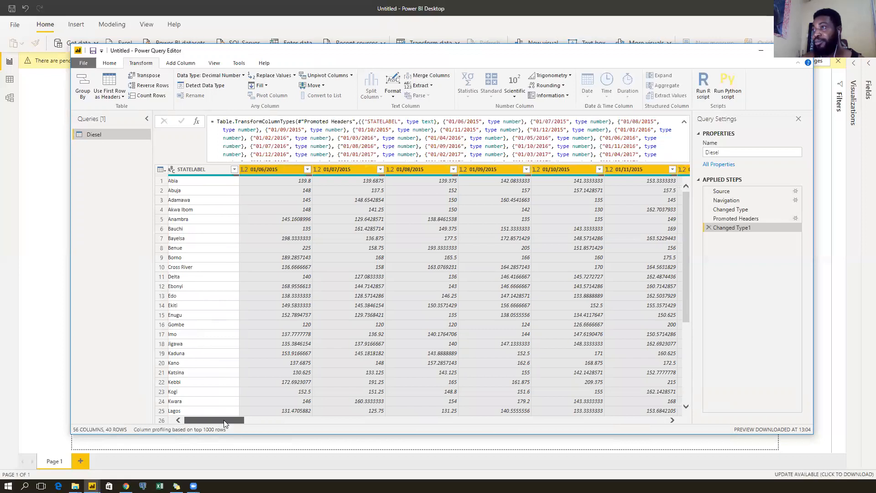
{"action": "left_click_drag", "start_coordinate": [218, 421], "coordinate": [223, 423]}
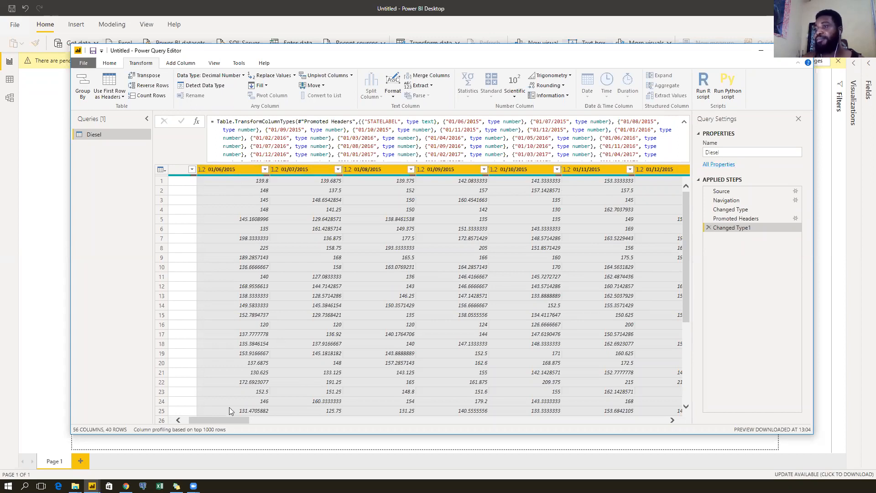
{"action": "left_click_drag", "start_coordinate": [211, 420], "coordinate": [190, 418]}
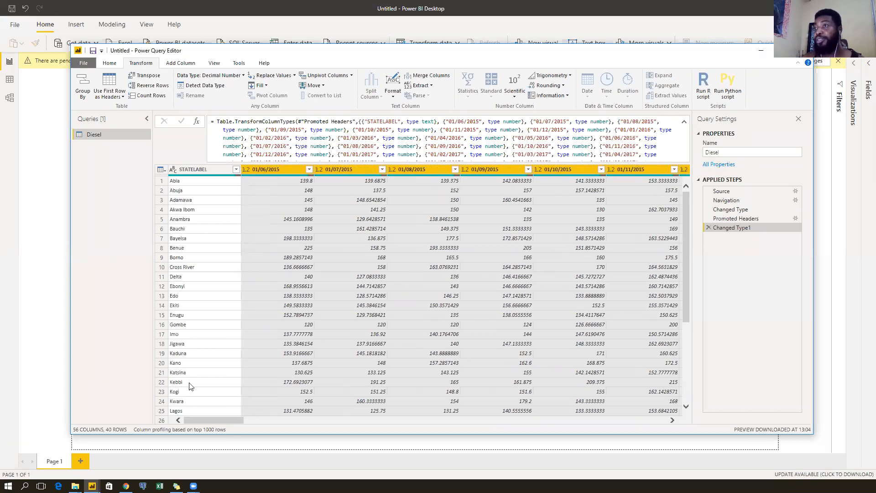
Filter (null) out of STATELABEL, leaving the 37 state rows from Abia to Zamfara.
{"action": "left_click", "coordinate": [217, 170]}
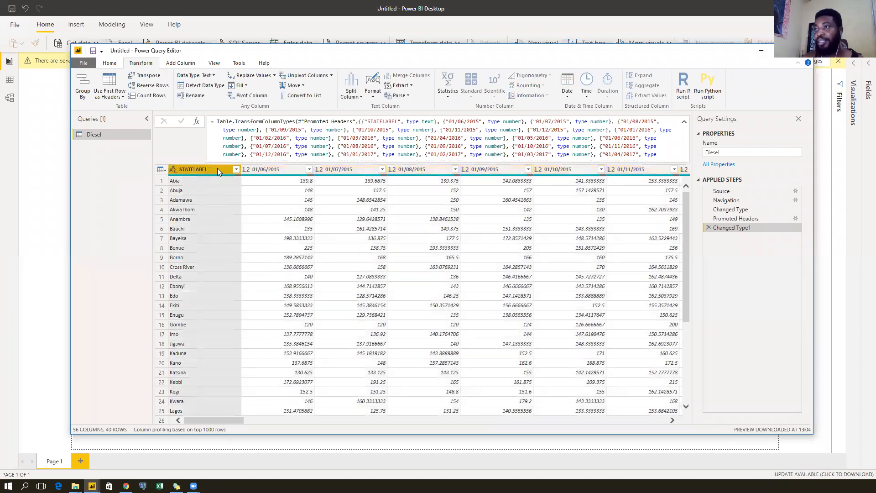
{"action": "left_click", "coordinate": [237, 170]}
{"action": "left_click", "coordinate": [123, 274]}
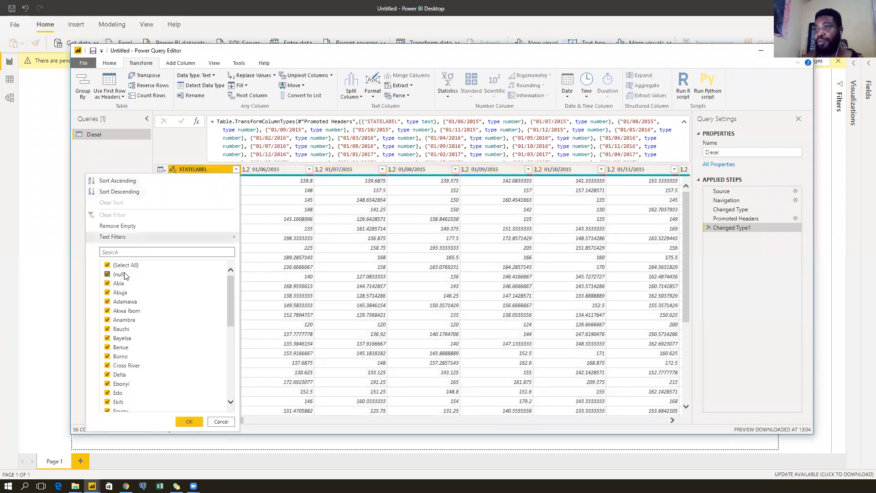
{"action": "left_click", "coordinate": [189, 421]}
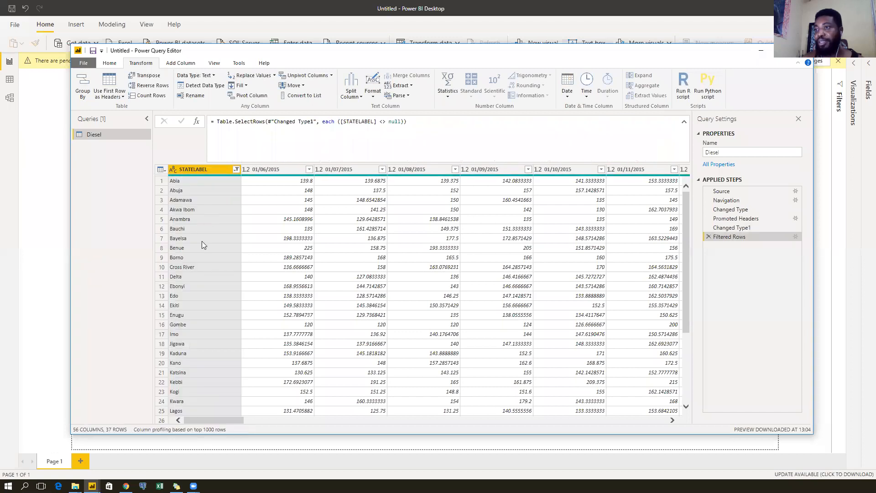
{"action": "scroll", "coordinate": [202, 244], "scroll_direction": "down", "scroll_amount": 4}
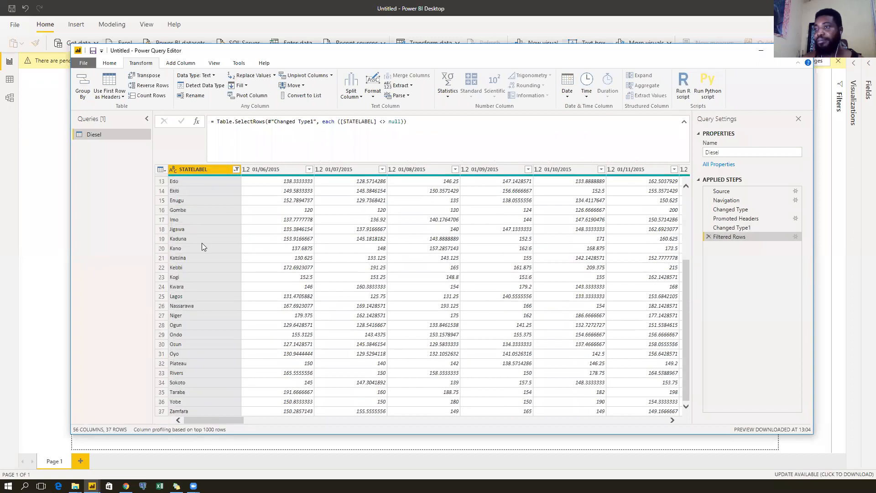
{"action": "scroll", "coordinate": [212, 250], "scroll_direction": "up", "scroll_amount": 4}
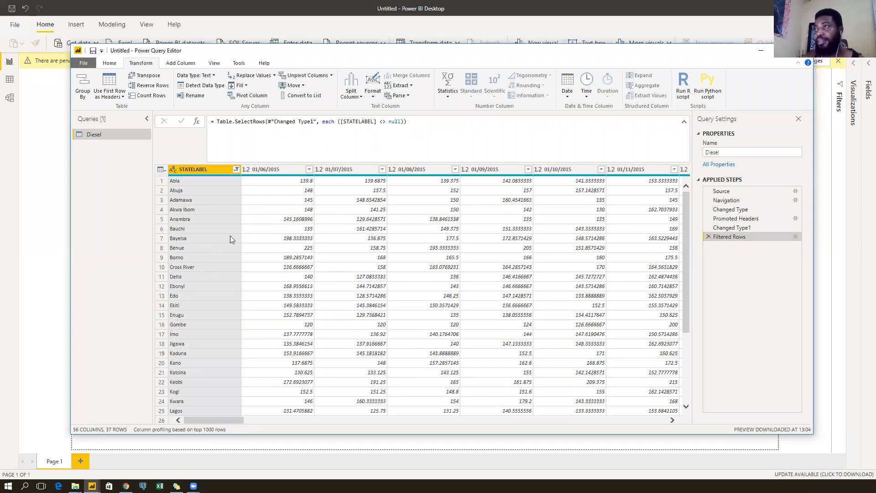
Show the Unpivot Columns options, including Unpivot Other Columns, for the 56-column Diesel query.
{"action": "left_click", "coordinate": [331, 76]}
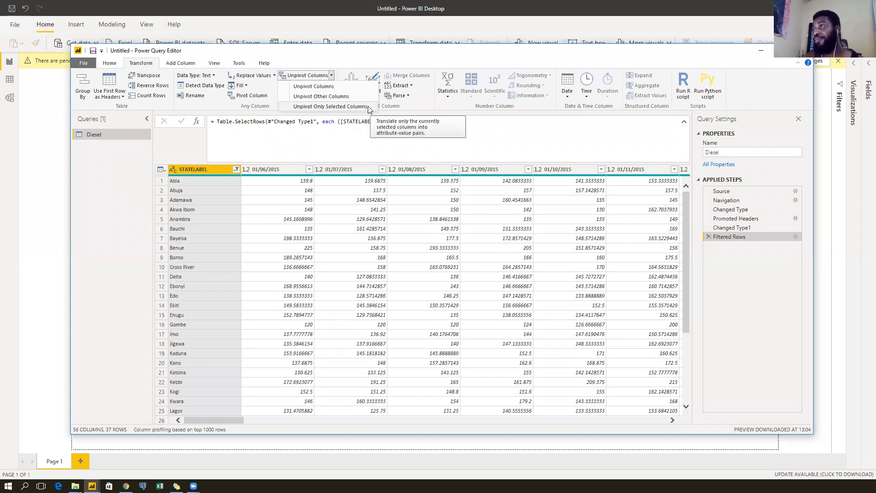
{"action": "left_click", "coordinate": [337, 71]}
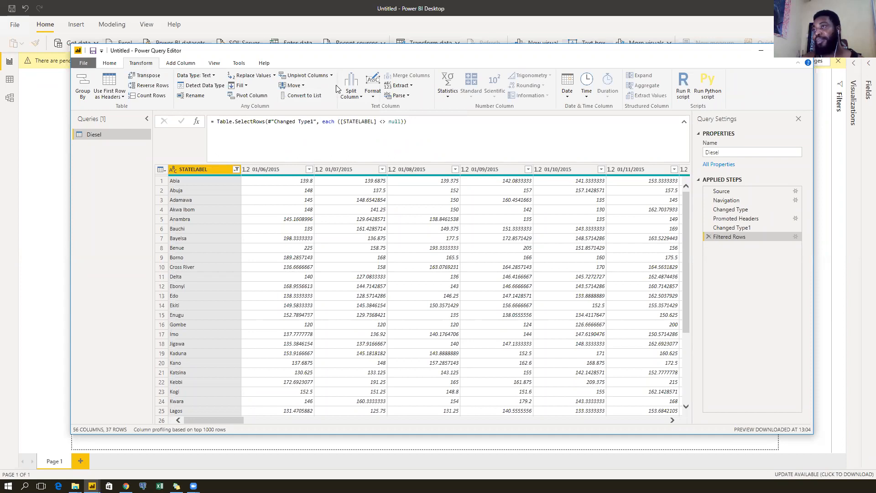
{"action": "mouse_move", "coordinate": [225, 420]}
{"action": "left_mouse_down"}
{"action": "mouse_move", "coordinate": [273, 424]}
{"action": "mouse_move", "coordinate": [208, 426]}
{"action": "left_mouse_up"}
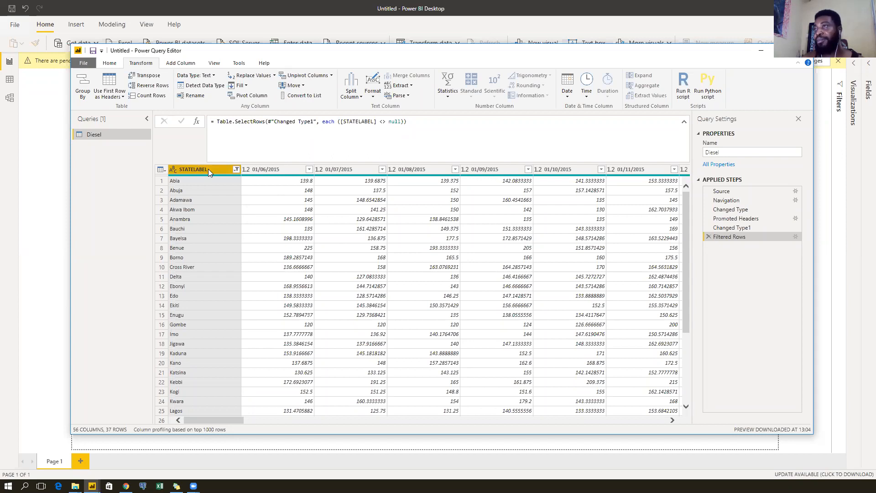
{"action": "left_click", "coordinate": [332, 76]}
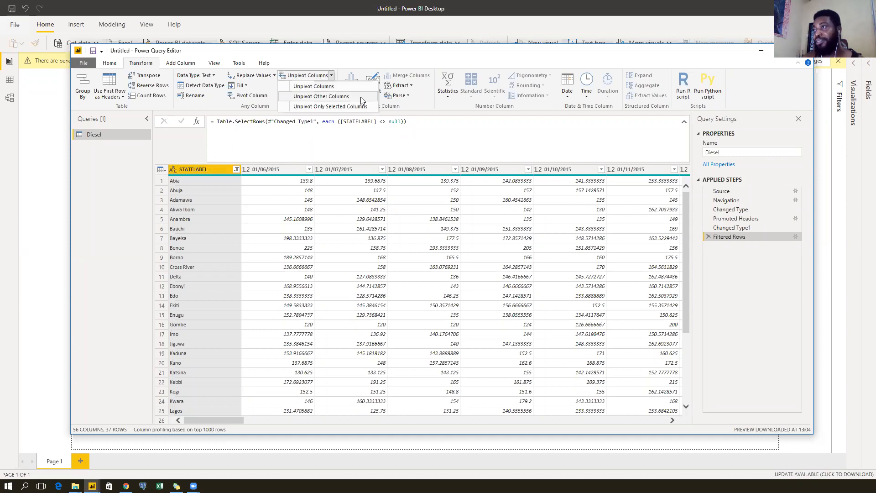
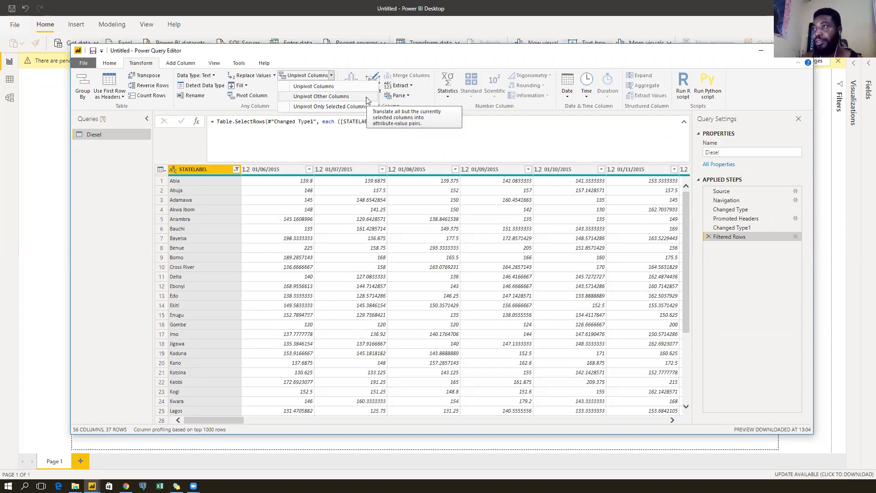
Unpivot every Diesel month column except STATELABEL, then select the resulting Attribute column.
{"action": "left_click", "coordinate": [367, 96]}
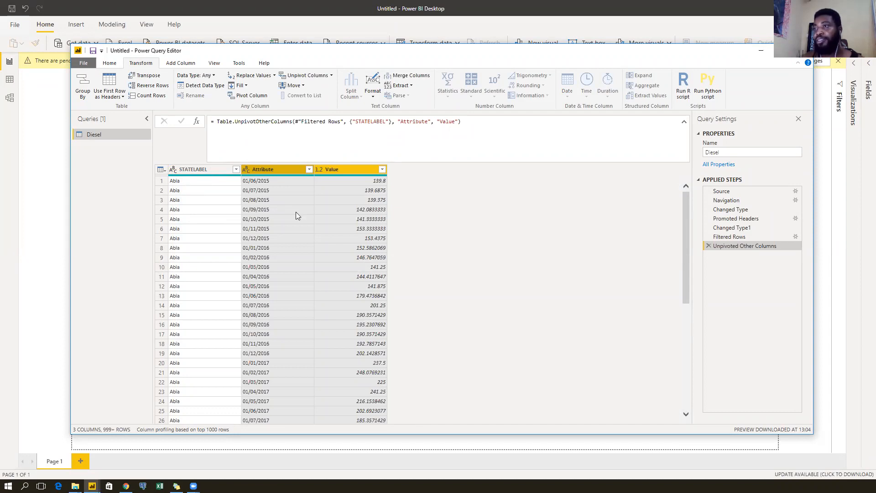
{"action": "scroll", "coordinate": [280, 230], "scroll_direction": "down", "scroll_amount": 8}
{"action": "scroll", "coordinate": [279, 227], "scroll_direction": "down", "scroll_amount": 17}
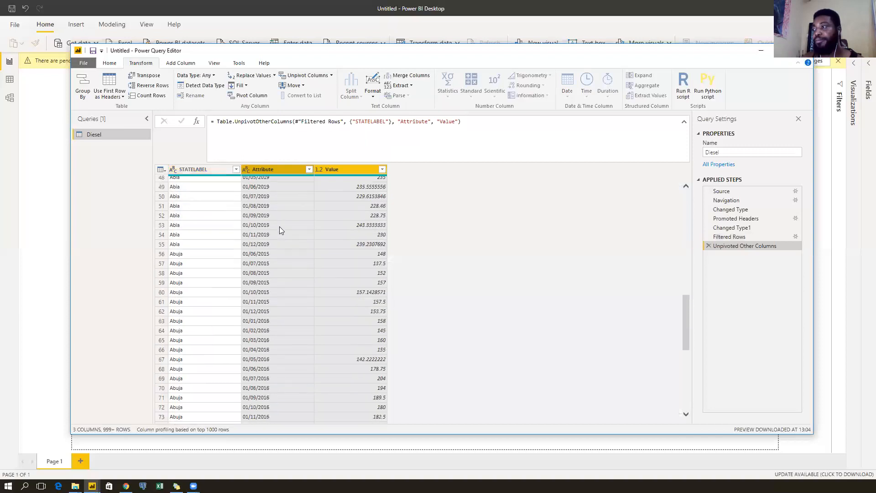
{"action": "scroll", "coordinate": [279, 227], "scroll_direction": "down", "scroll_amount": 4}
{"action": "scroll", "coordinate": [279, 227], "scroll_direction": "up", "scroll_amount": 20}
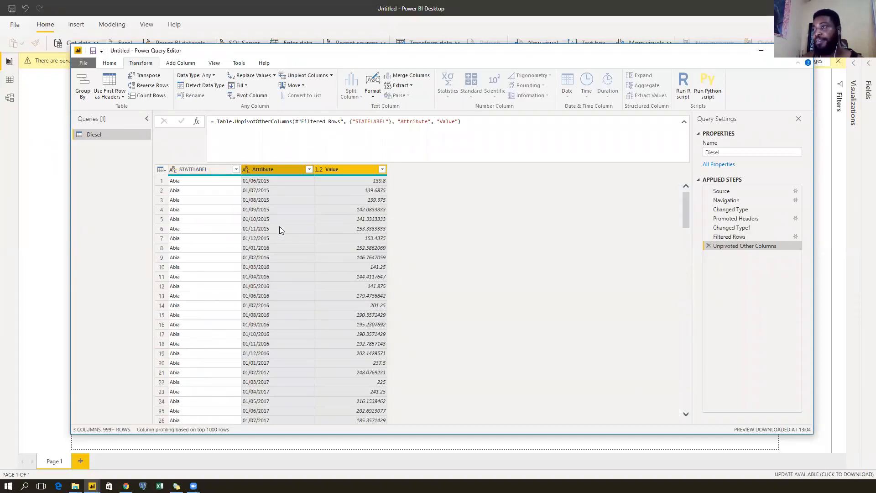
{"action": "left_click", "coordinate": [289, 169]}
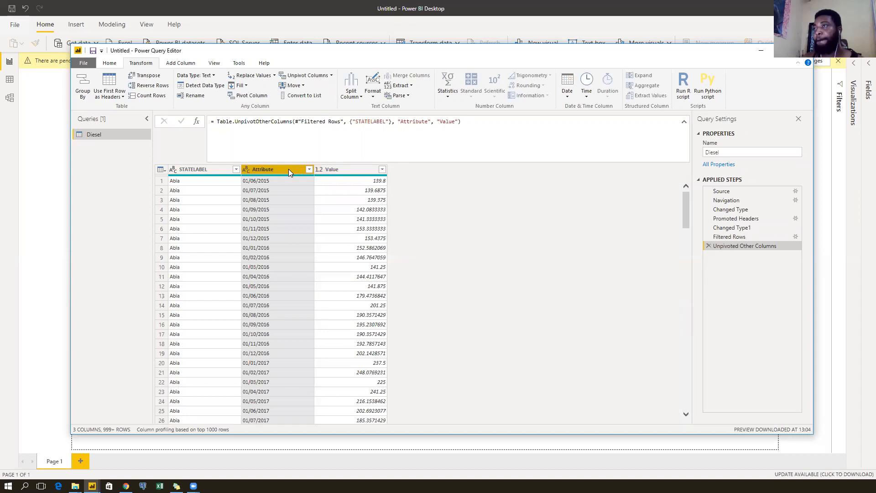
Make the Diesel Attribute column a Date type and rename it Date.
{"action": "left_click", "coordinate": [246, 170]}
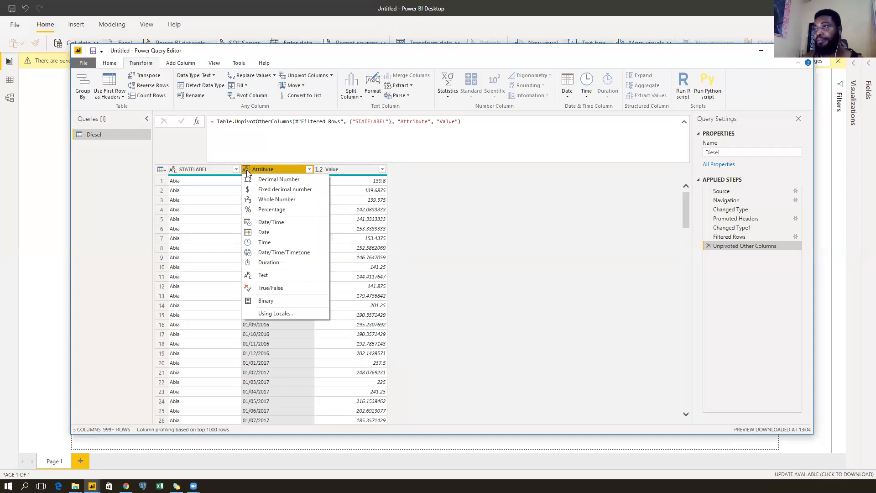
{"action": "left_click", "coordinate": [262, 232]}
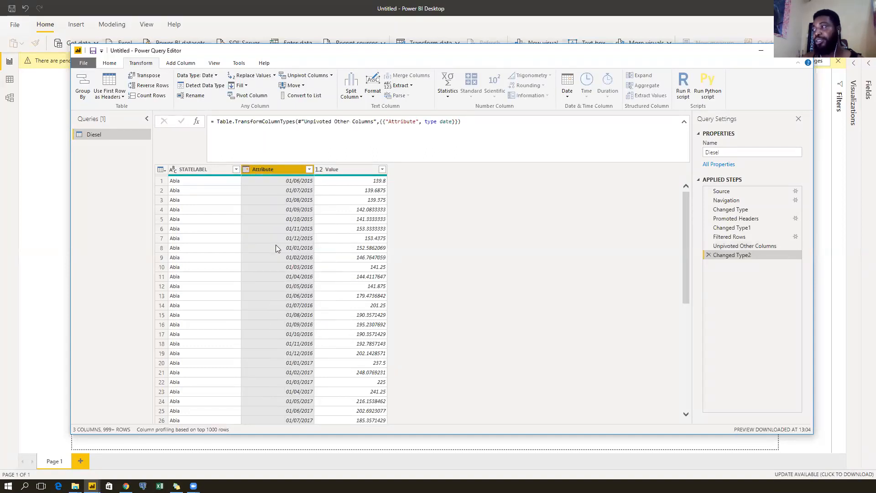
{"action": "double_click", "coordinate": [276, 170]}
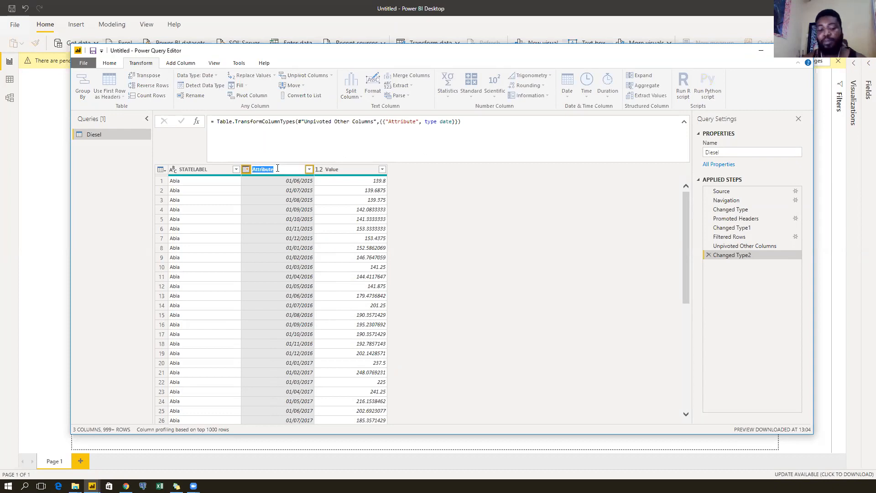
{"action": "type", "text": "Dat"}
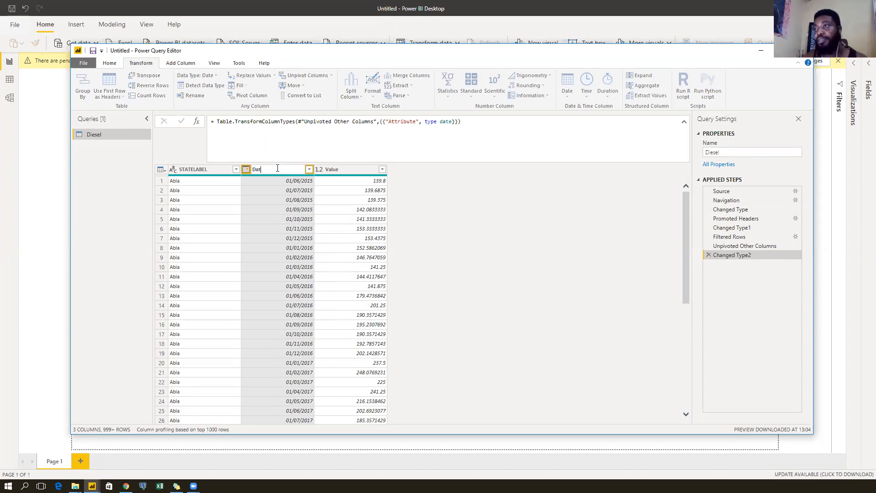
{"action": "type", "text": "e"}
{"action": "key", "text": "Return"}
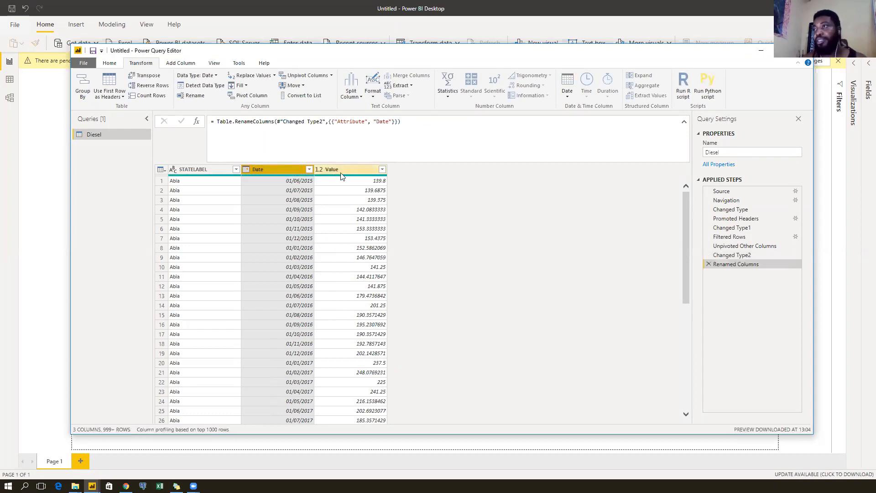
Rename the Value column to Price/L.
{"action": "double_click", "coordinate": [344, 170]}
{"action": "type", "text": "Price/L"}
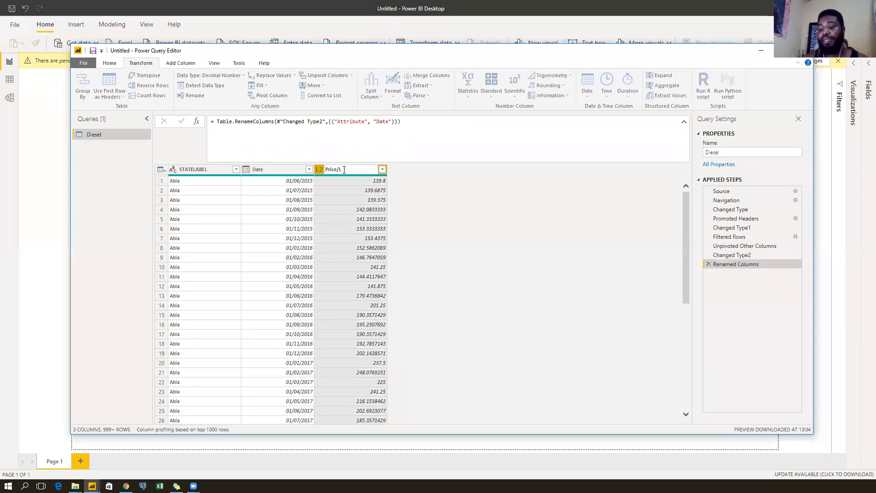
{"action": "key", "text": "Return"}
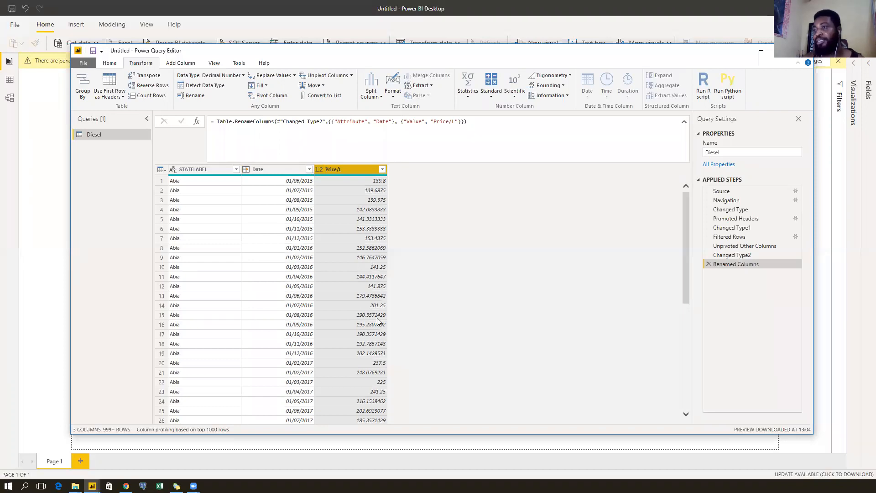
{"action": "scroll", "coordinate": [312, 264], "scroll_direction": "down", "scroll_amount": 4}
{"action": "scroll", "coordinate": [312, 262], "scroll_direction": "down", "scroll_amount": 20}
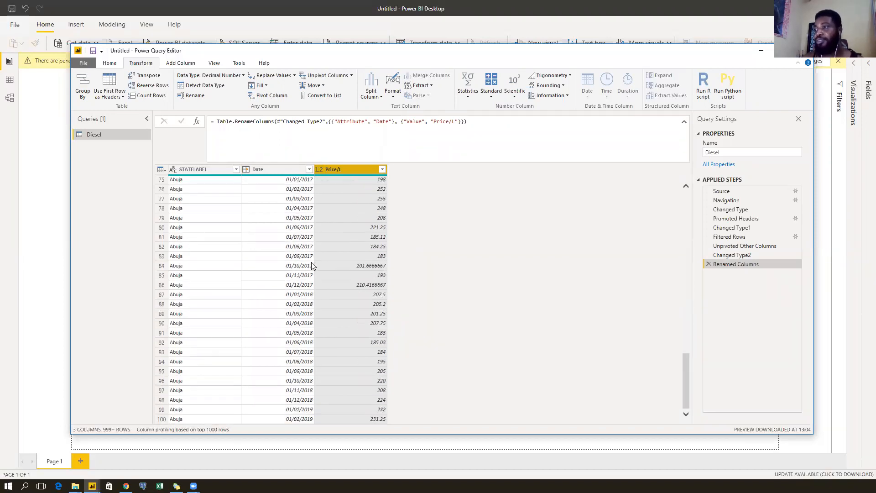
{"action": "scroll", "coordinate": [317, 265], "scroll_direction": "up", "scroll_amount": 4}
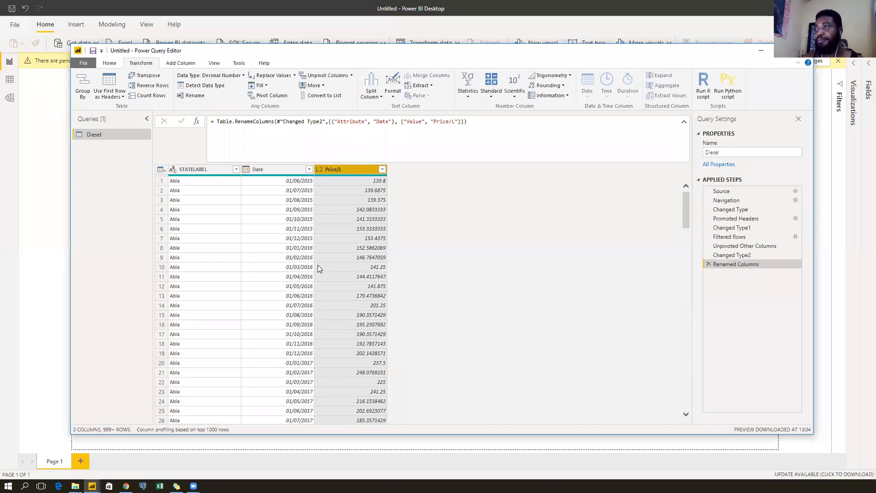
Select the Date, STATELABEL and Price/L column headers in turn.
{"action": "left_click", "coordinate": [279, 169]}
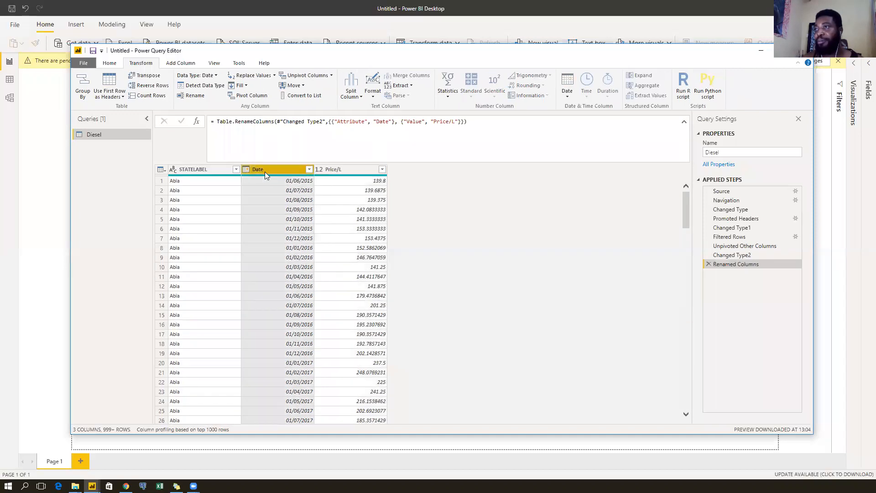
{"action": "left_click", "coordinate": [204, 170]}
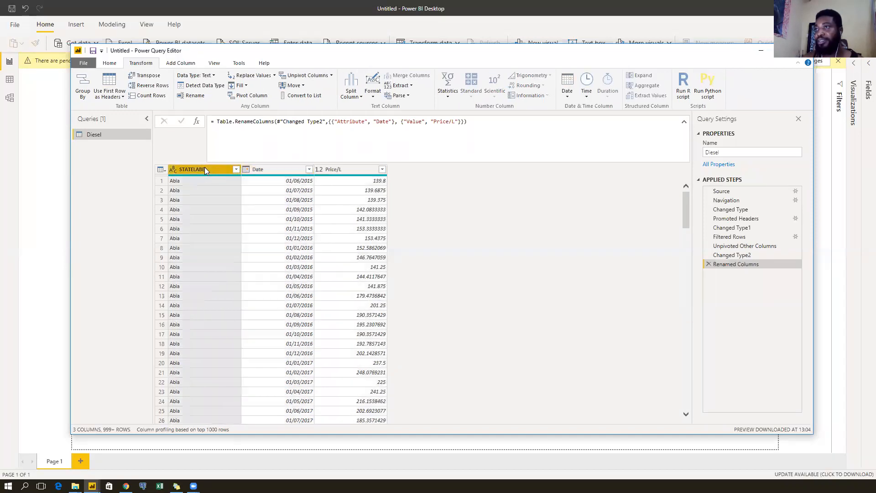
{"action": "left_click", "coordinate": [279, 170]}
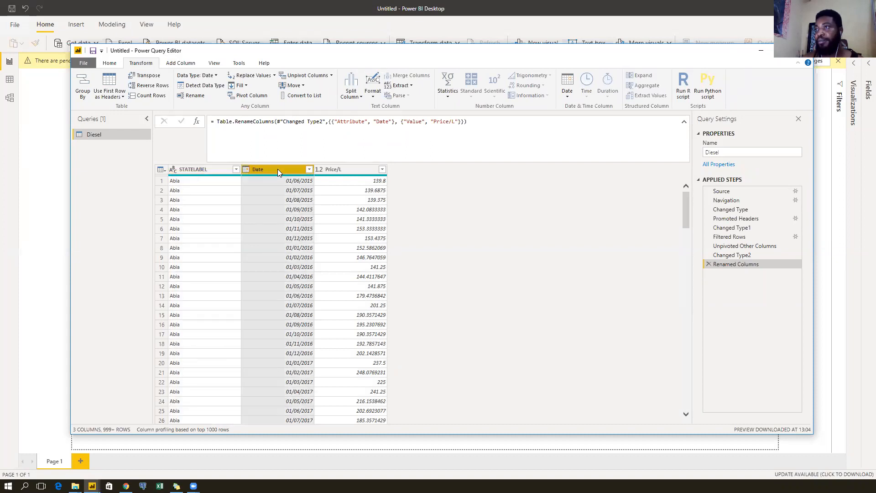
{"action": "left_click", "coordinate": [349, 171]}
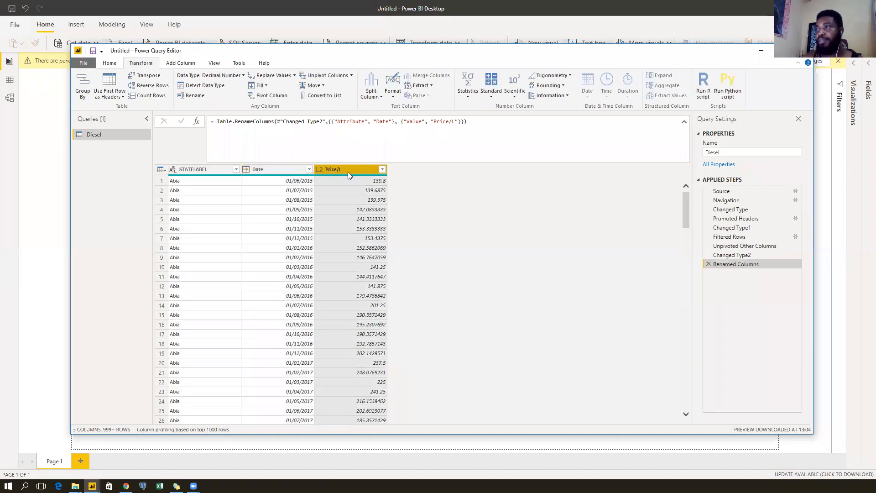
{"action": "left_click", "coordinate": [281, 170]}
{"action": "left_click", "coordinate": [203, 170]}
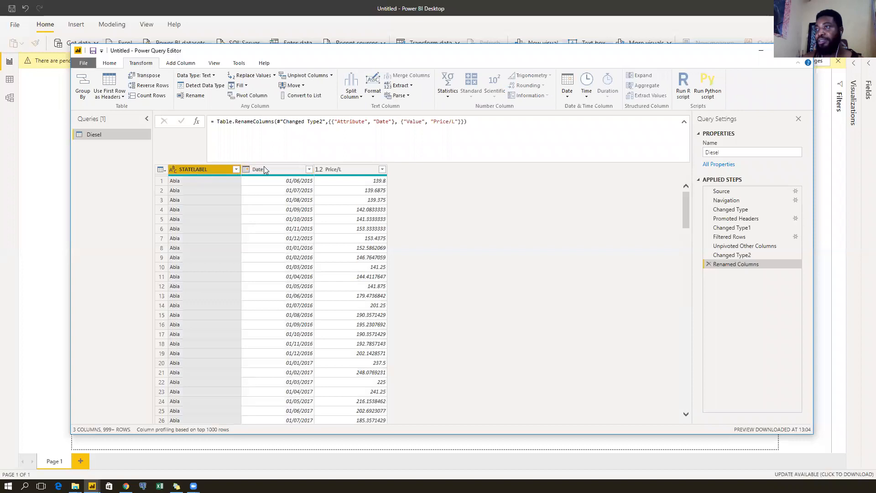
{"action": "left_click", "coordinate": [275, 170]}
{"action": "left_click", "coordinate": [353, 171]}
{"action": "left_click", "coordinate": [274, 171]}
{"action": "left_click", "coordinate": [199, 171]}
{"action": "left_click_drag", "start_coordinate": [82, 133], "coordinate": [106, 140]}
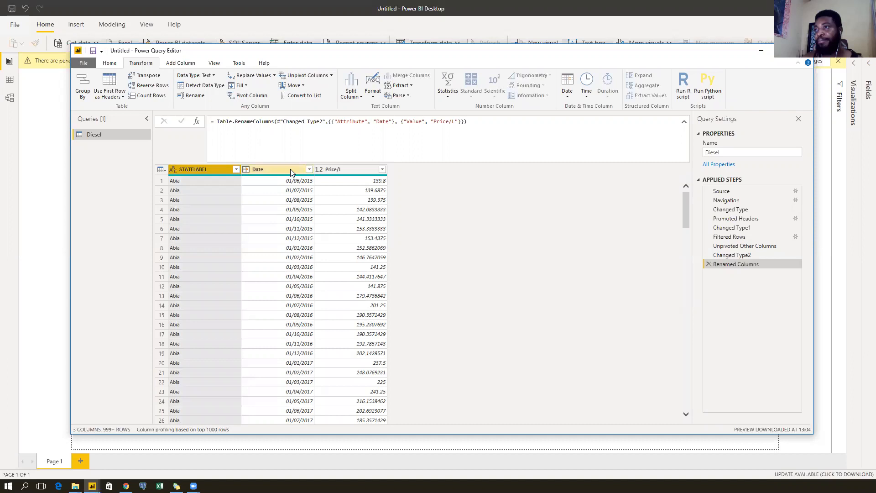
Move the Date column ahead of STATELABEL and reposition the Power Query Editor window.
{"action": "left_click", "coordinate": [278, 168]}
{"action": "left_click_drag", "start_coordinate": [277, 168], "coordinate": [191, 178]}
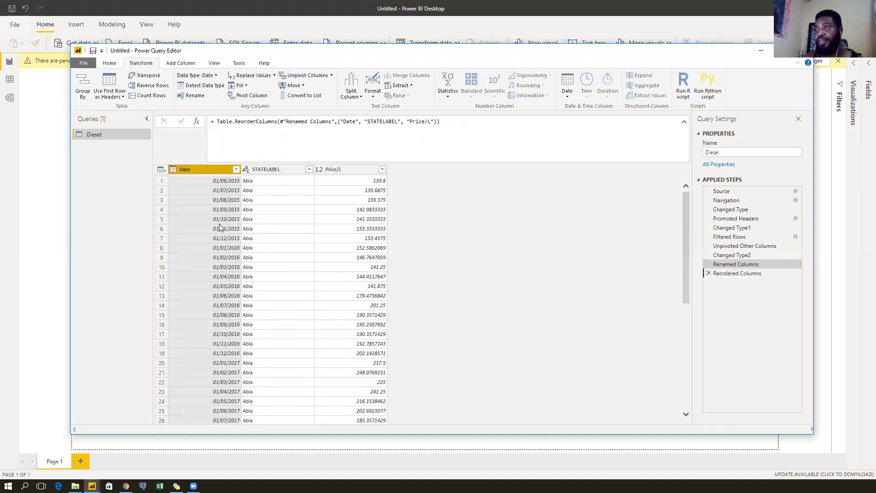
{"action": "left_click", "coordinate": [281, 173]}
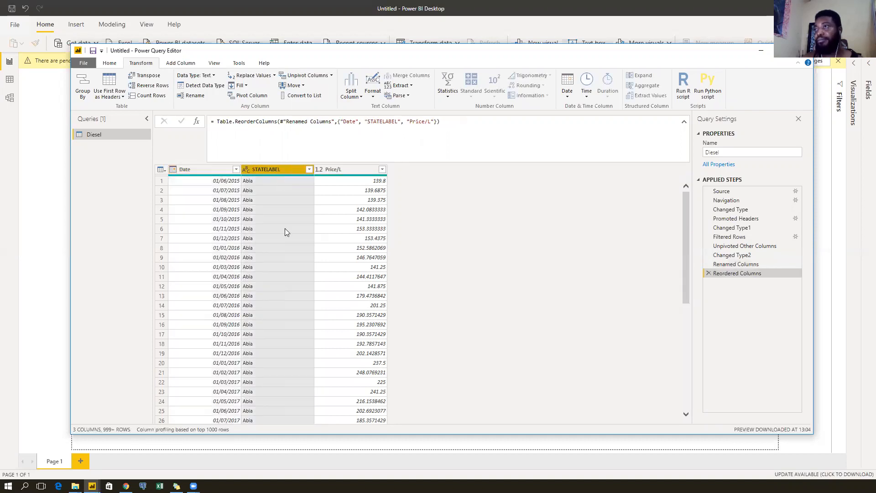
{"action": "left_click", "coordinate": [201, 170]}
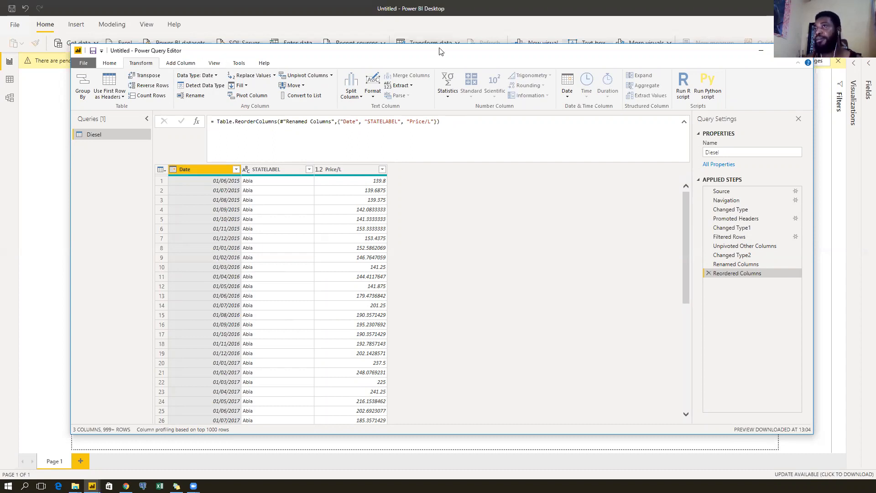
{"action": "left_click_drag", "start_coordinate": [440, 51], "coordinate": [397, 22]}
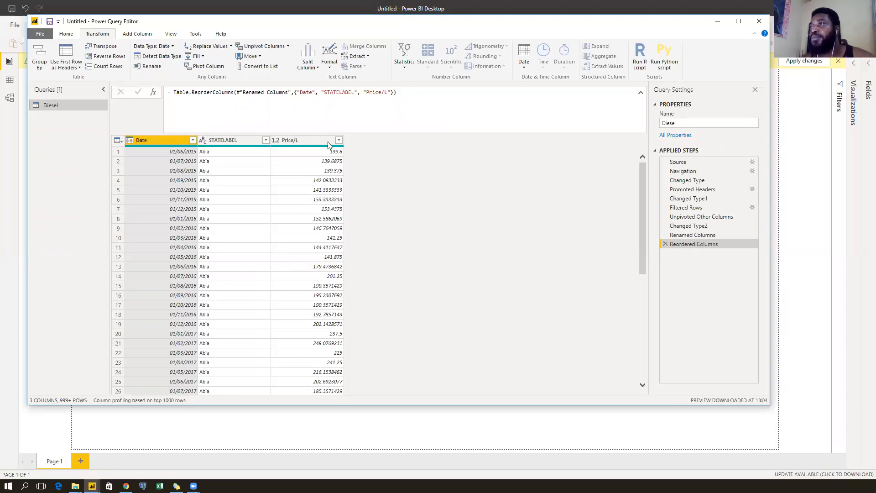
{"action": "left_click", "coordinate": [306, 143]}
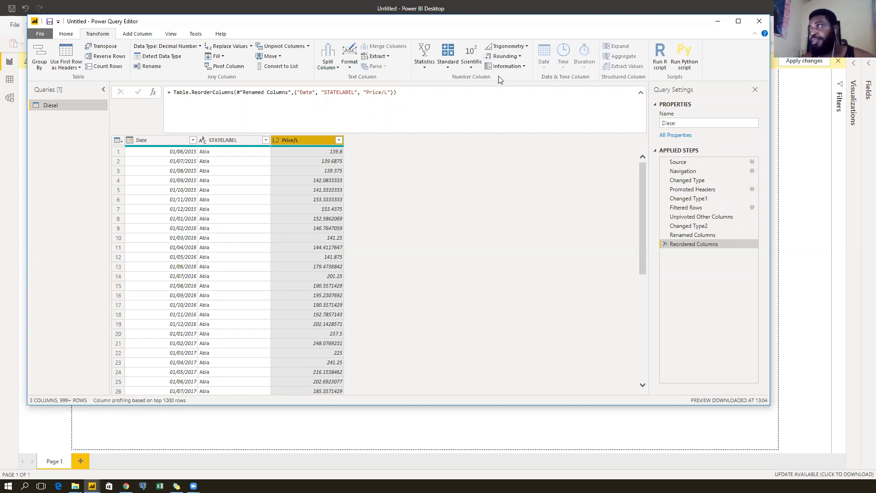
{"action": "left_click", "coordinate": [521, 56]}
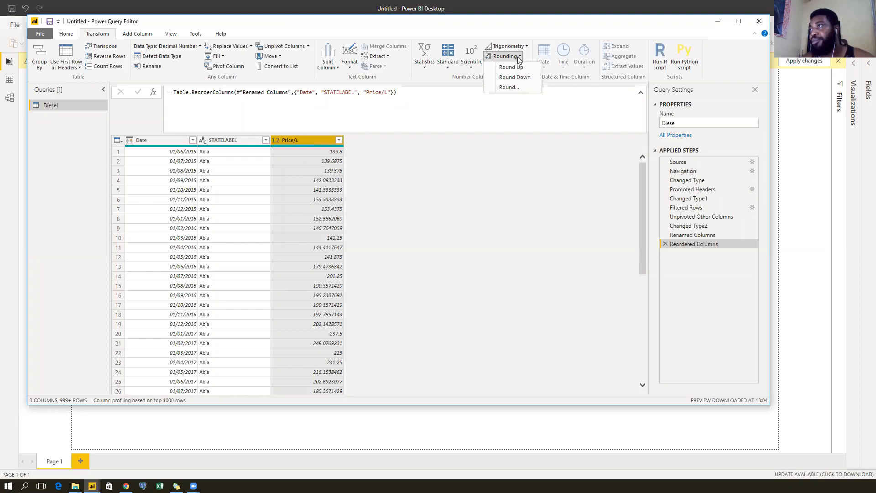
{"action": "left_click", "coordinate": [519, 58]}
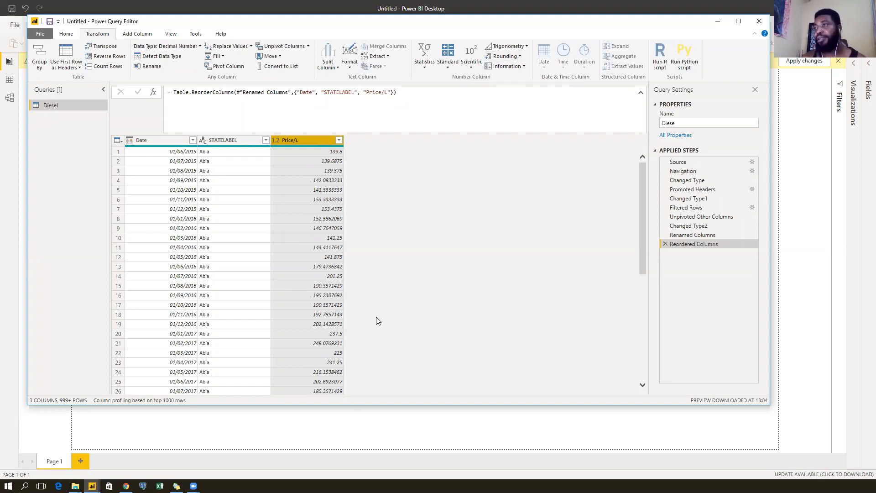
{"action": "scroll", "coordinate": [310, 289], "scroll_direction": "down", "scroll_amount": 8}
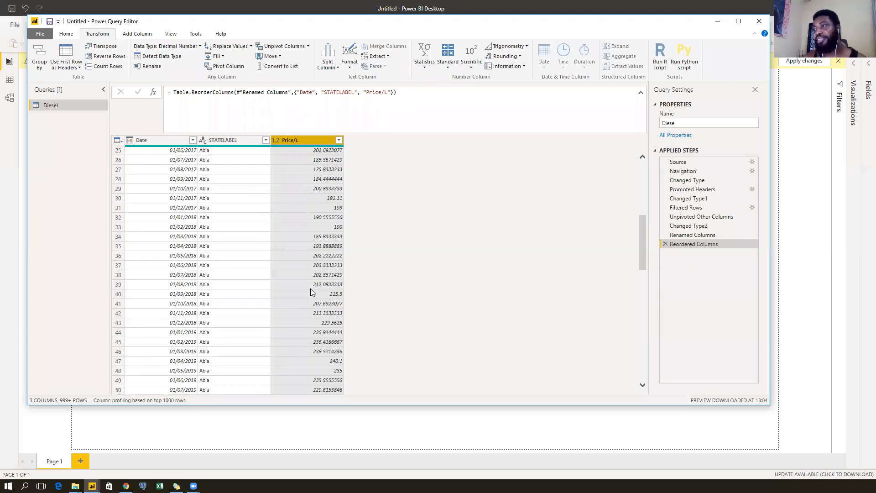
{"action": "scroll", "coordinate": [310, 293], "scroll_direction": "up", "scroll_amount": 8}
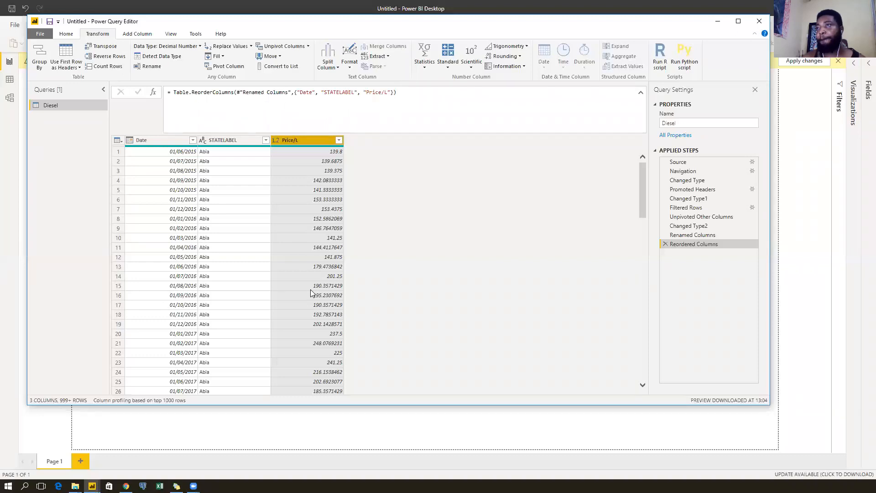
Load the Kero sheet from the Kerosene_Data Excel workbook as a new query.
{"action": "left_click", "coordinate": [66, 35]}
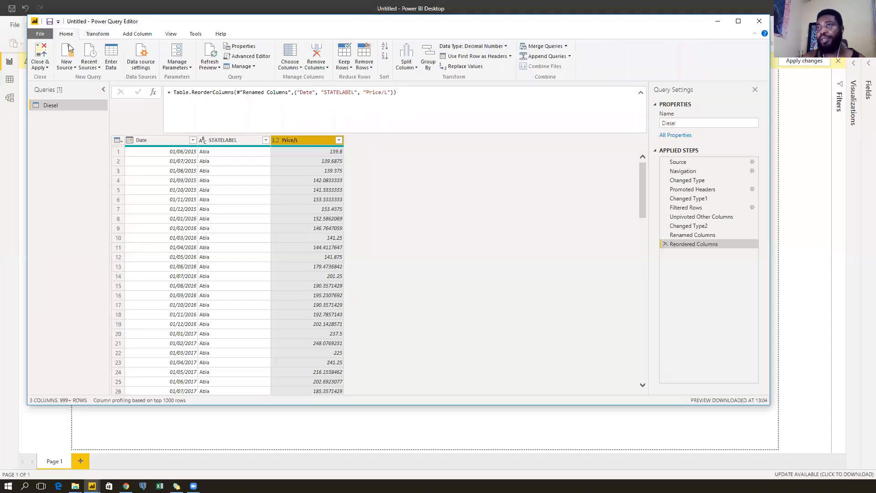
{"action": "left_click", "coordinate": [67, 67]}
{"action": "left_click", "coordinate": [84, 90]}
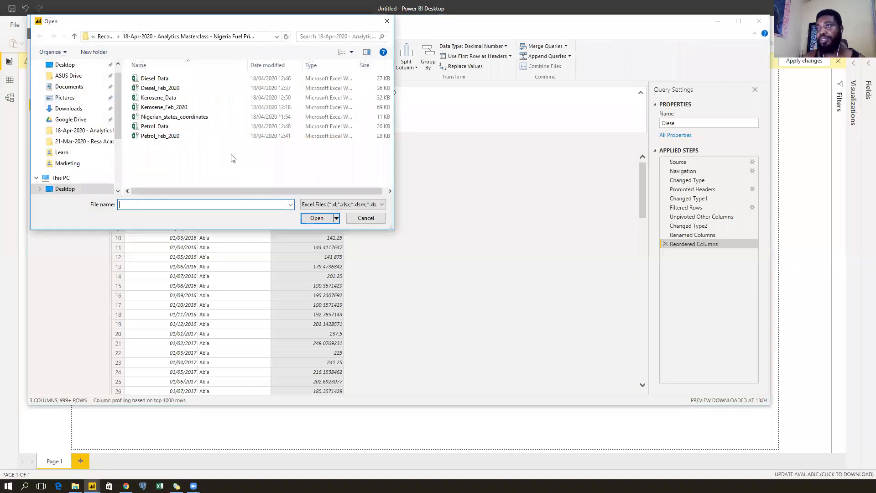
{"action": "left_click", "coordinate": [160, 97]}
{"action": "left_click", "coordinate": [303, 219]}
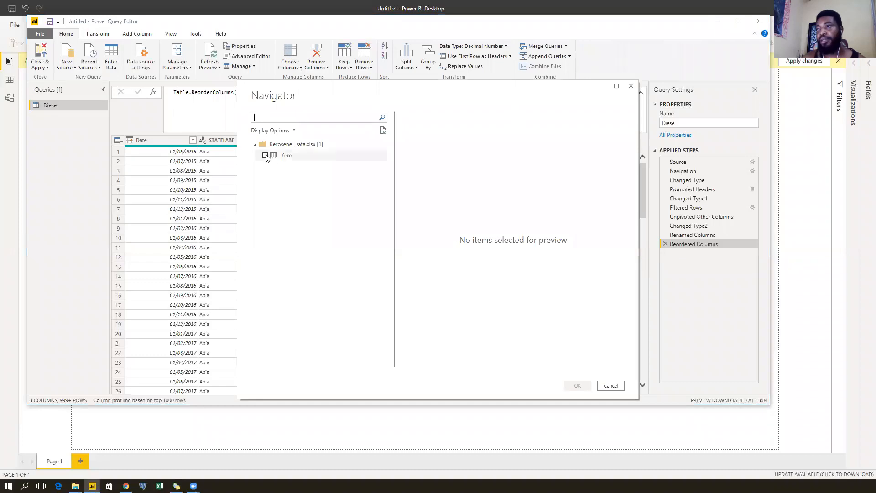
{"action": "left_click", "coordinate": [266, 156]}
{"action": "left_click", "coordinate": [579, 387]}
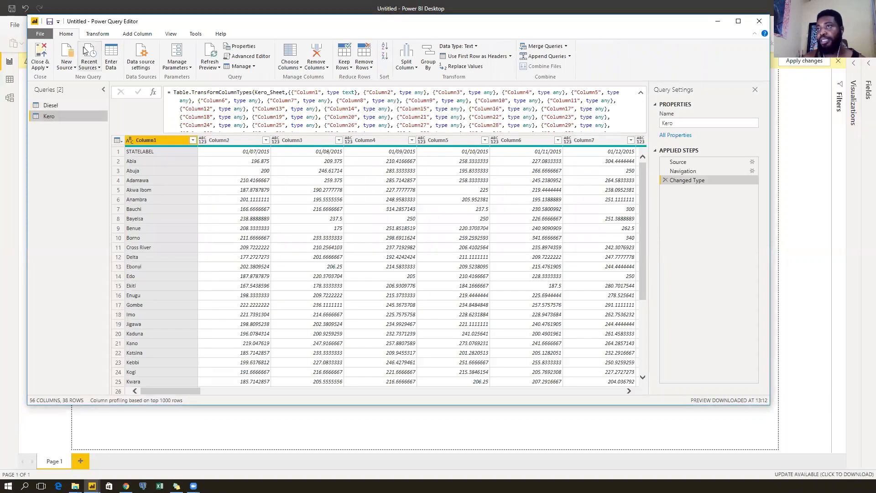
Promote the Kero query's first row to headers and review the STATELABEL filter list.
{"action": "left_click", "coordinate": [98, 33]}
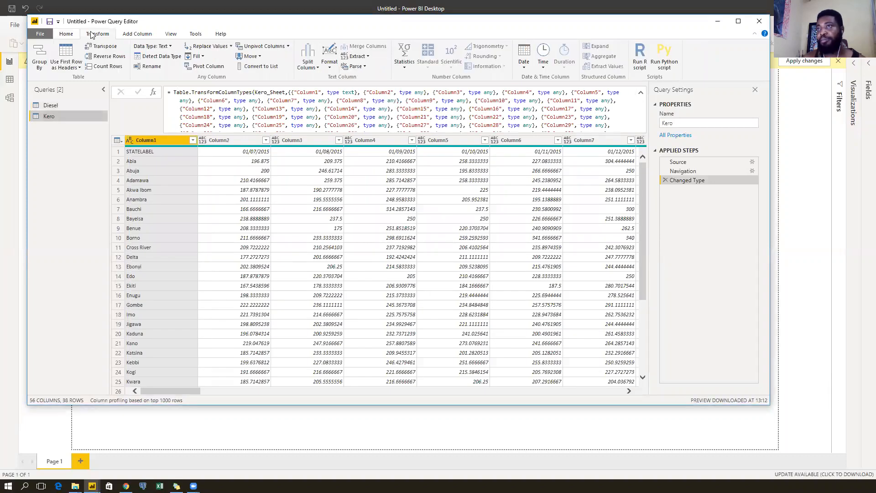
{"action": "left_click", "coordinate": [65, 50]}
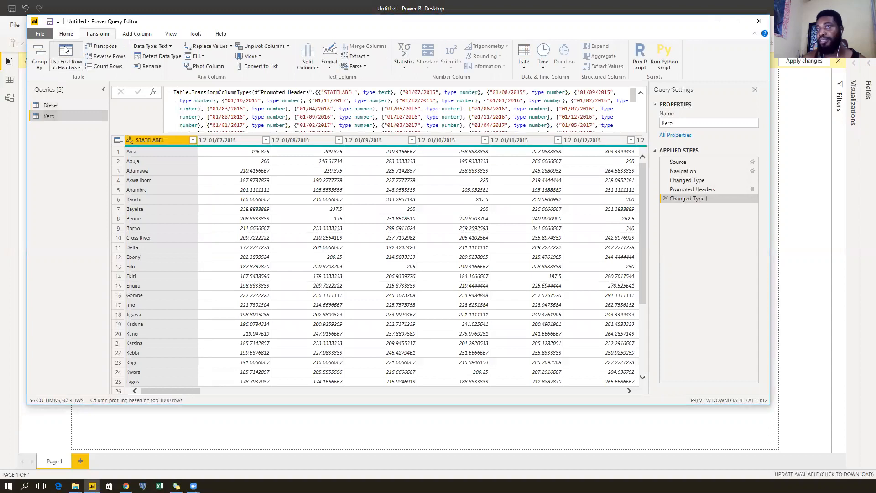
{"action": "left_click", "coordinate": [191, 141]}
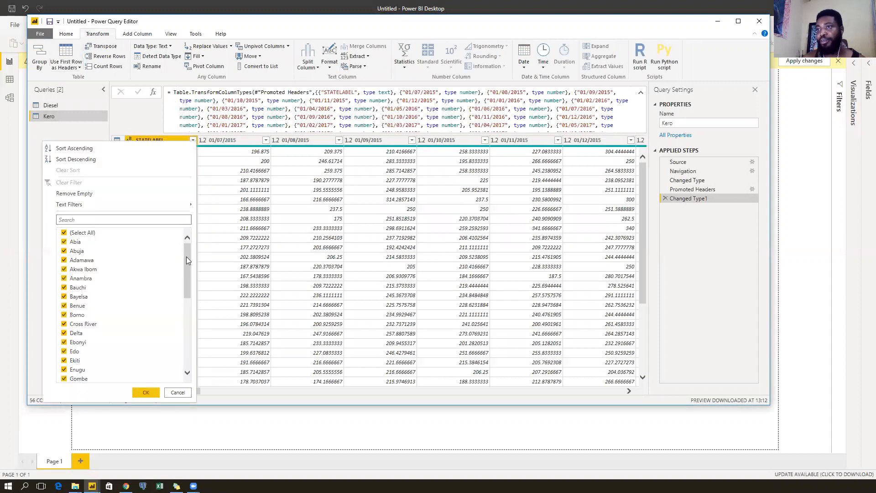
{"action": "left_click_drag", "start_coordinate": [185, 257], "coordinate": [185, 364]}
{"action": "left_click", "coordinate": [183, 393]}
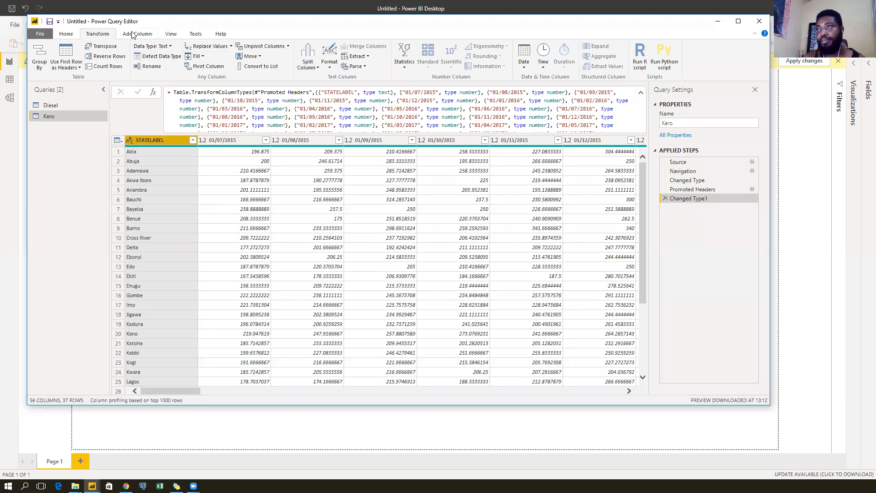
Unpivot all columns except STATELABEL, move Attribute first and rename it Date.
{"action": "left_click", "coordinate": [288, 46]}
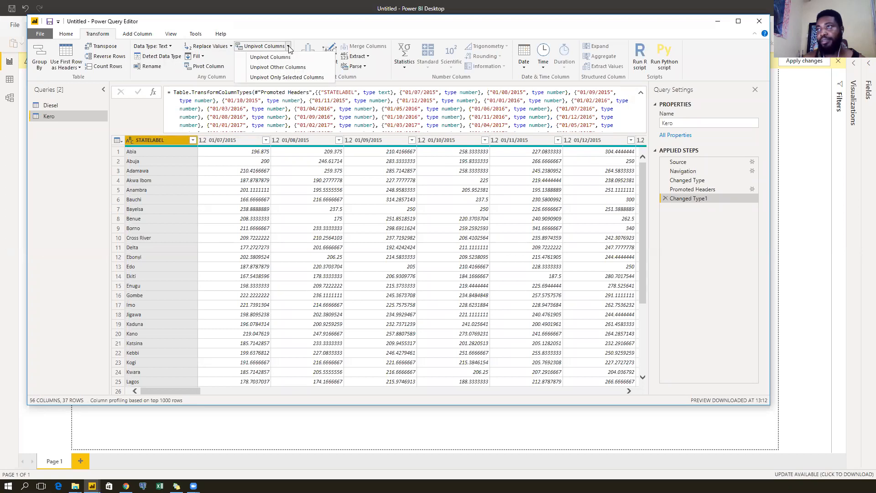
{"action": "left_click", "coordinate": [287, 68]}
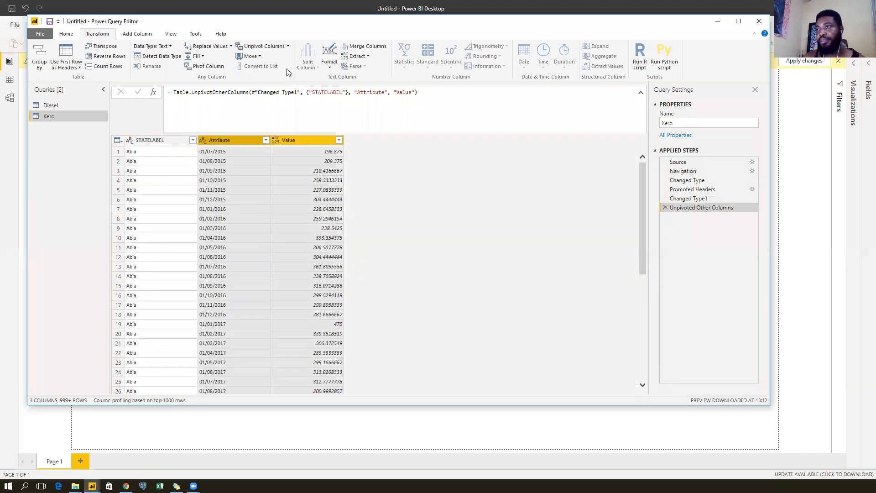
{"action": "left_click_drag", "start_coordinate": [234, 141], "coordinate": [137, 142]}
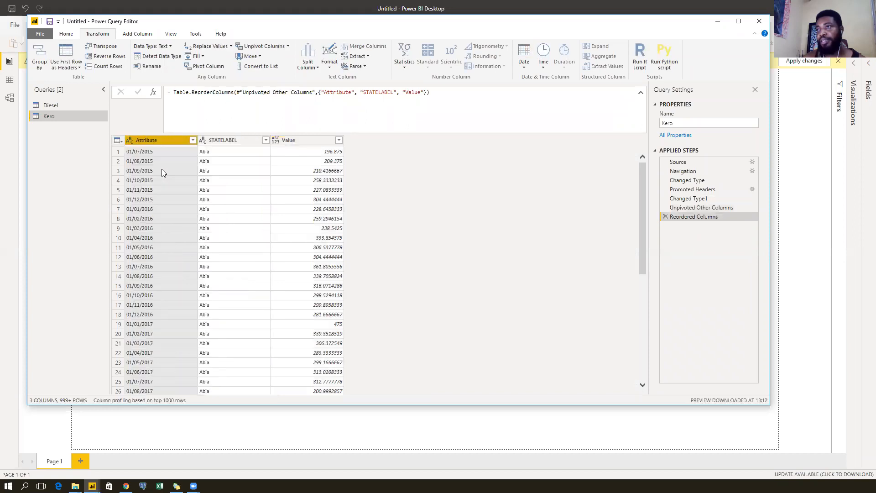
{"action": "double_click", "coordinate": [152, 140]}
{"action": "type", "text": "Date"}
{"action": "key", "text": "Return"}
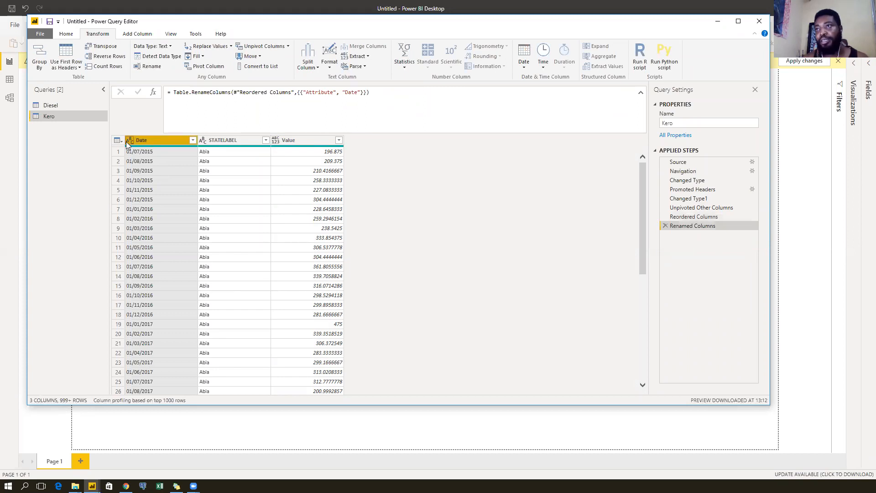
Set the Date column to date type and rename Value to Price/L.
{"action": "left_click", "coordinate": [128, 141]}
{"action": "left_click", "coordinate": [142, 207]}
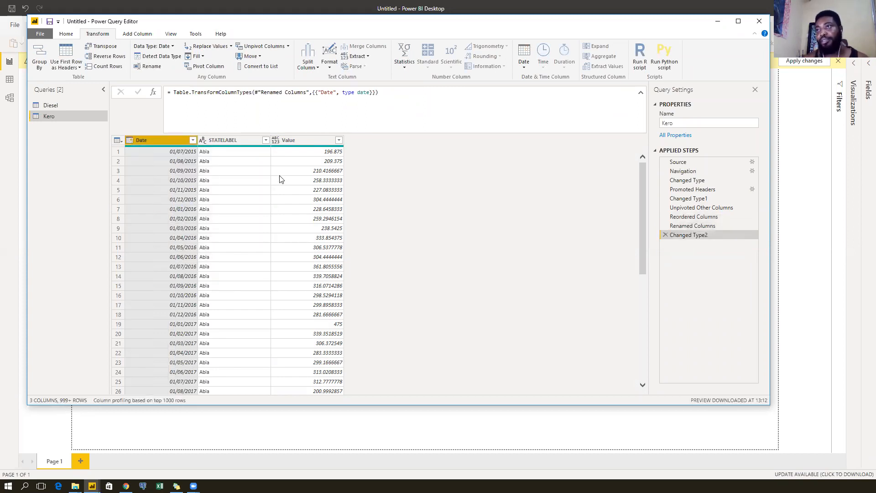
{"action": "double_click", "coordinate": [294, 141]}
{"action": "type", "text": "Price"}
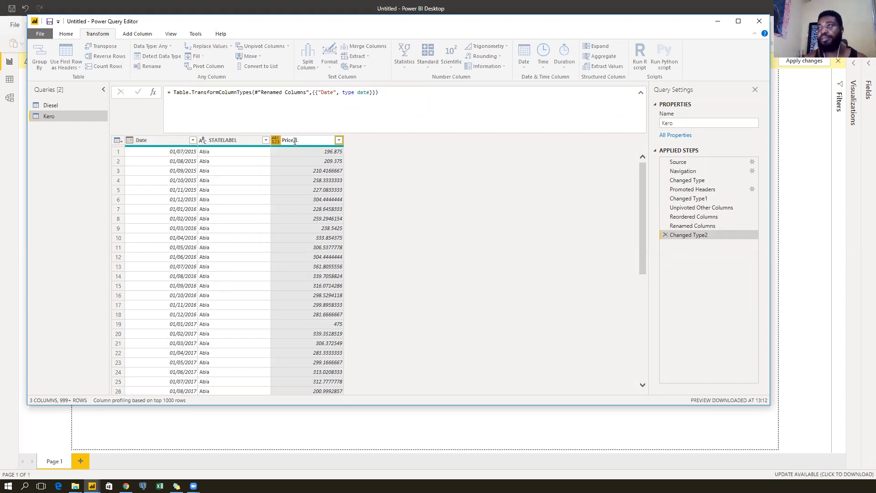
{"action": "type", "text": "/L"}
{"action": "key", "text": "Return"}
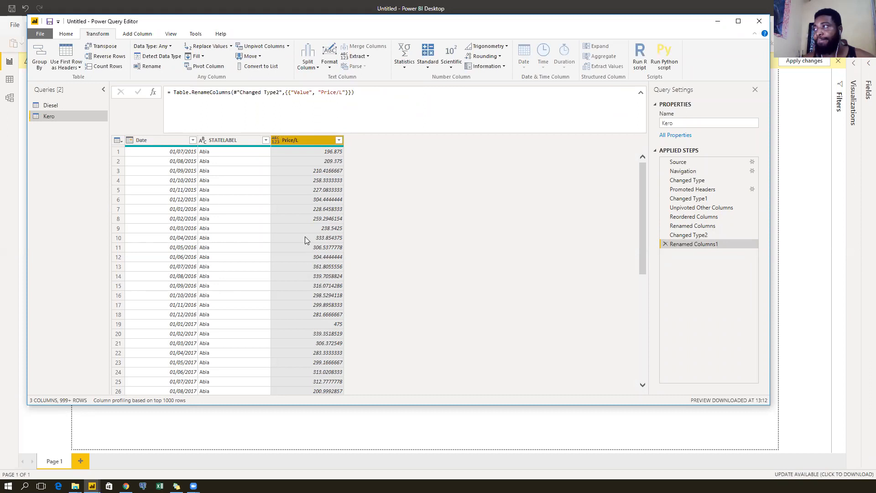
{"action": "scroll", "coordinate": [310, 238], "scroll_direction": "down", "scroll_amount": 15}
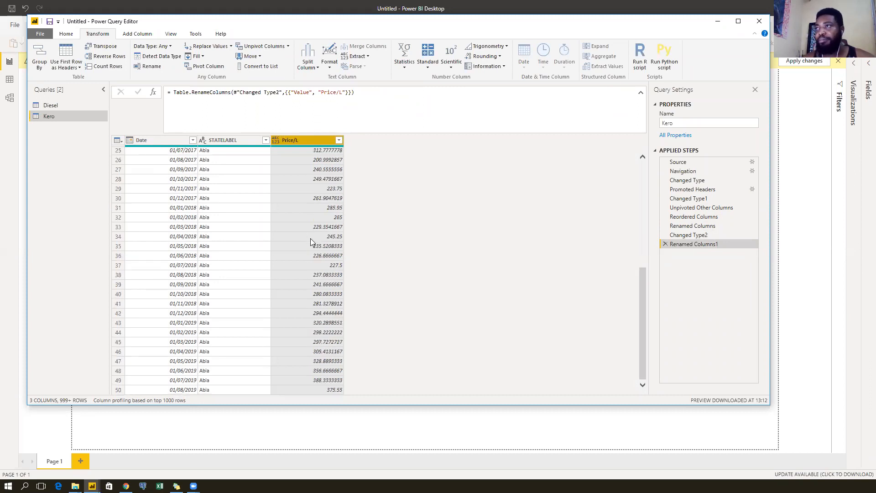
{"action": "scroll", "coordinate": [311, 238], "scroll_direction": "up", "scroll_amount": 15}
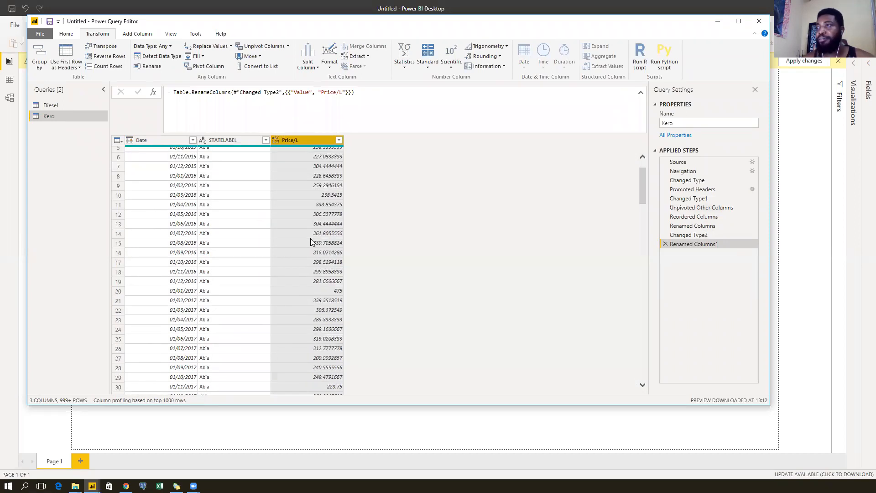
{"action": "left_click", "coordinate": [66, 36]}
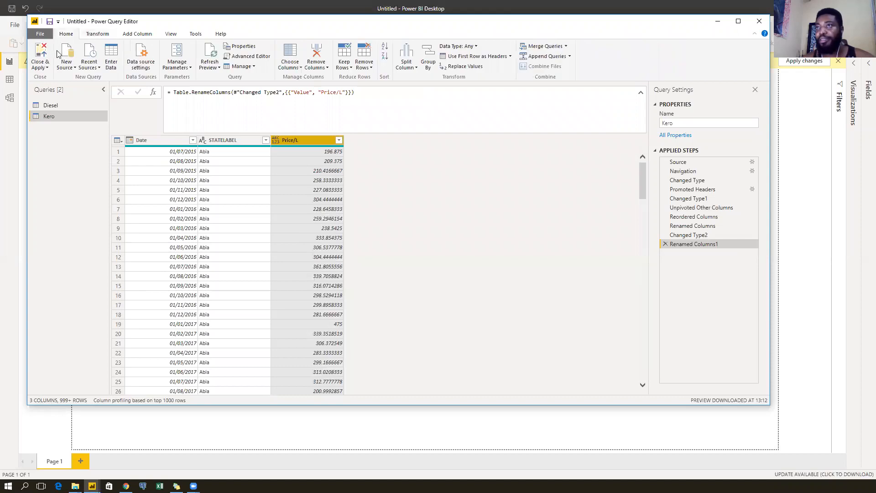
Load the Petrol sheet from the Petrol_Data Excel workbook as a new query.
{"action": "left_click", "coordinate": [67, 52]}
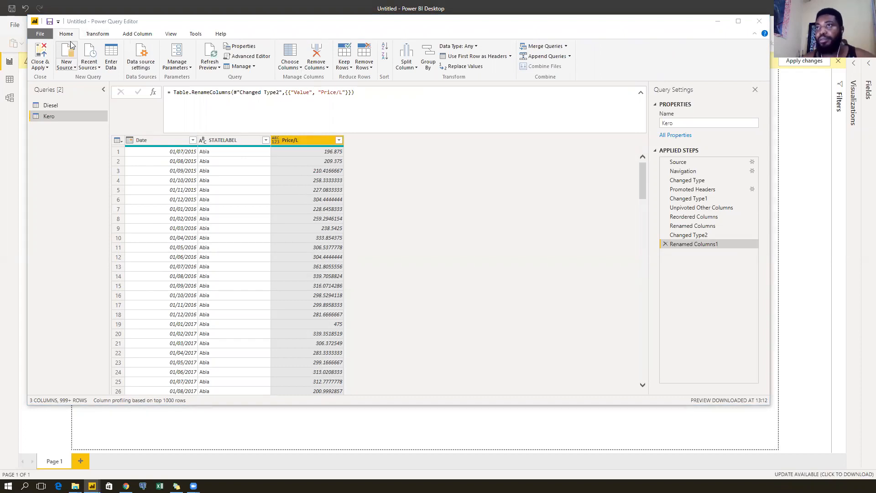
{"action": "left_click", "coordinate": [514, 371]}
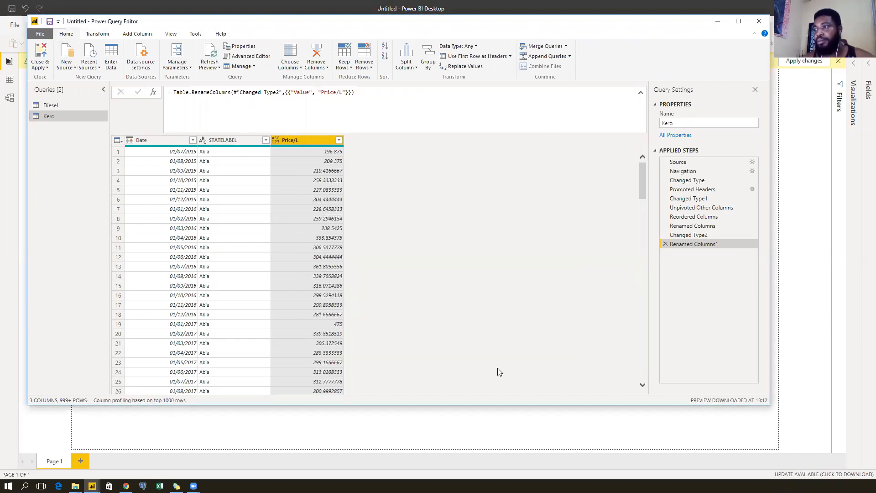
{"action": "left_click", "coordinate": [169, 126]}
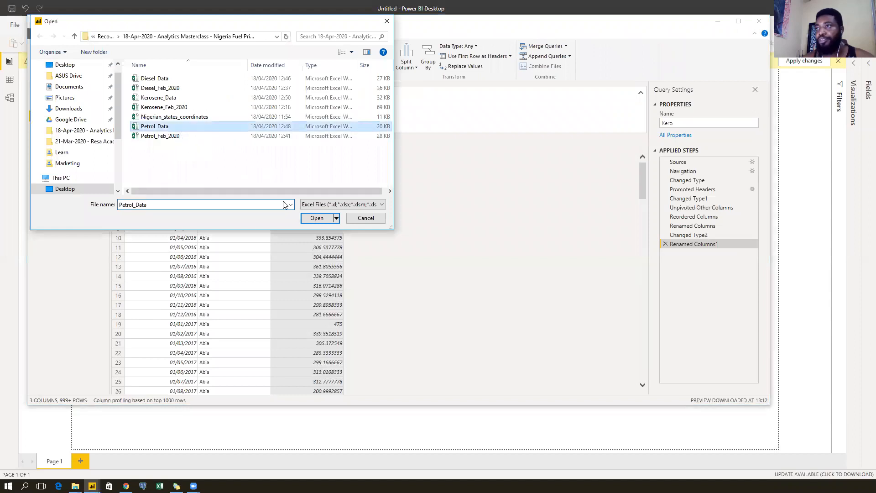
{"action": "left_click", "coordinate": [315, 218]}
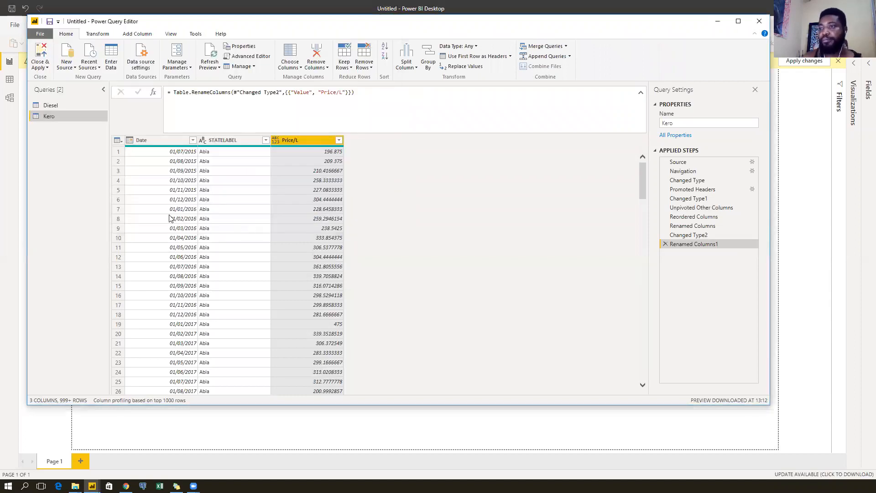
{"action": "left_click", "coordinate": [266, 156]}
{"action": "left_click", "coordinate": [577, 385]}
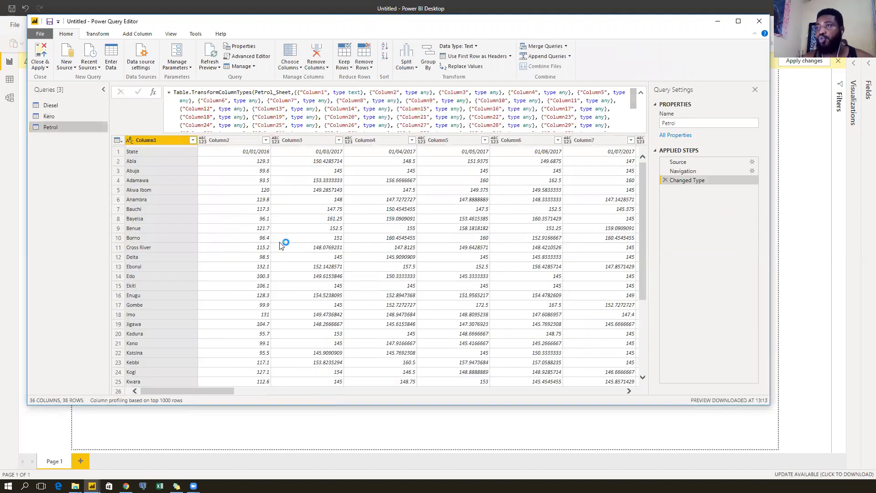
Promote the Petrol query's first row to headers and review the State filter list.
{"action": "left_click", "coordinate": [97, 34]}
{"action": "left_click", "coordinate": [67, 55]}
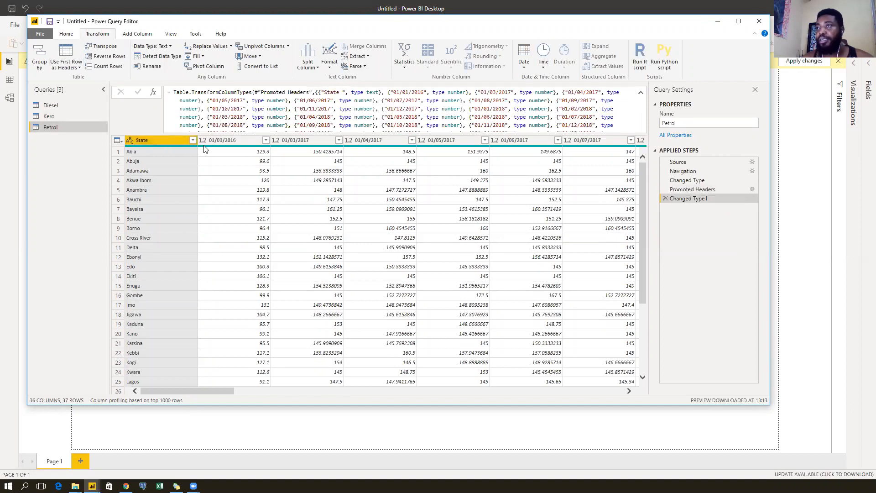
{"action": "left_click", "coordinate": [193, 140]}
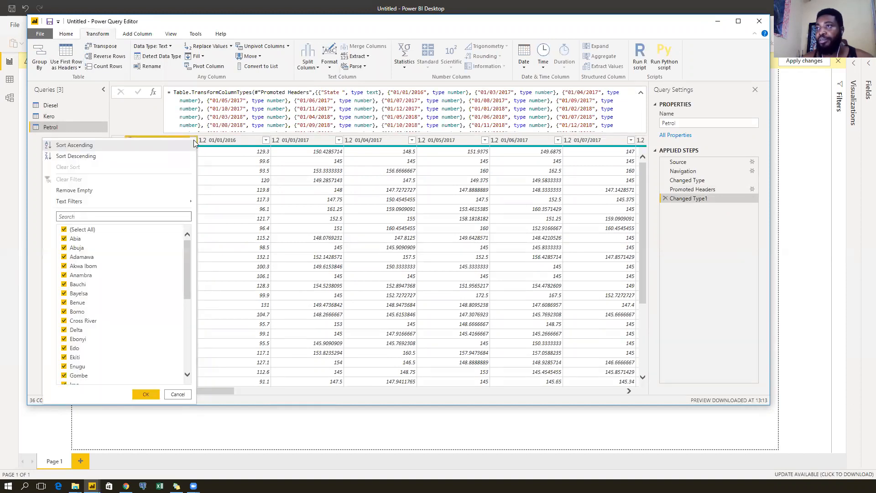
{"action": "left_click", "coordinate": [186, 395]}
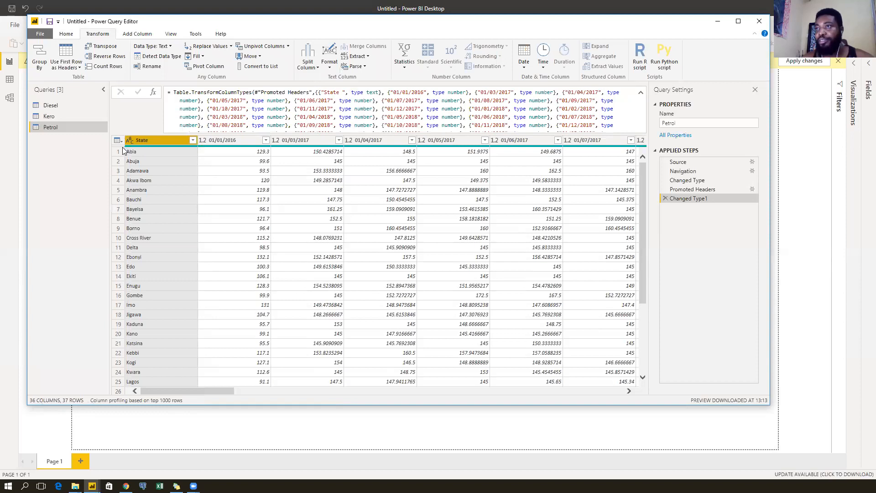
{"action": "mouse_move", "coordinate": [169, 146]}
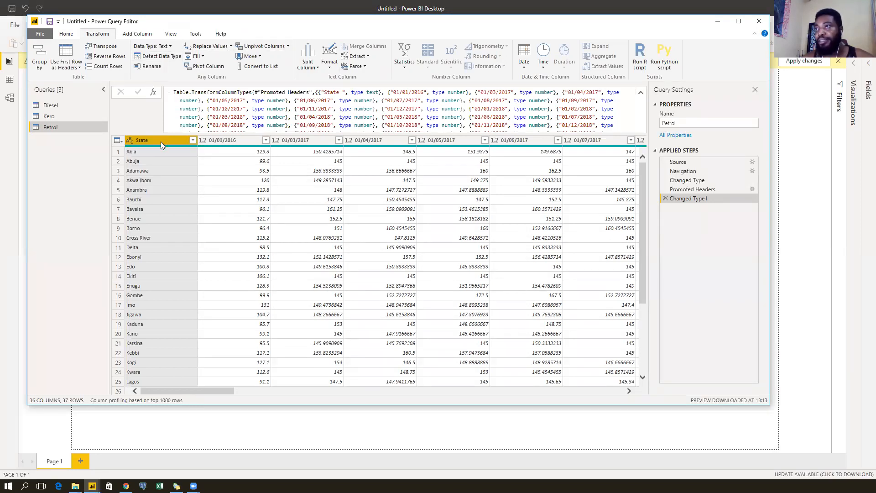
Unpivot all columns except State, move Attribute first and make it a date type.
{"action": "left_click", "coordinate": [288, 47]}
{"action": "left_click", "coordinate": [278, 67]}
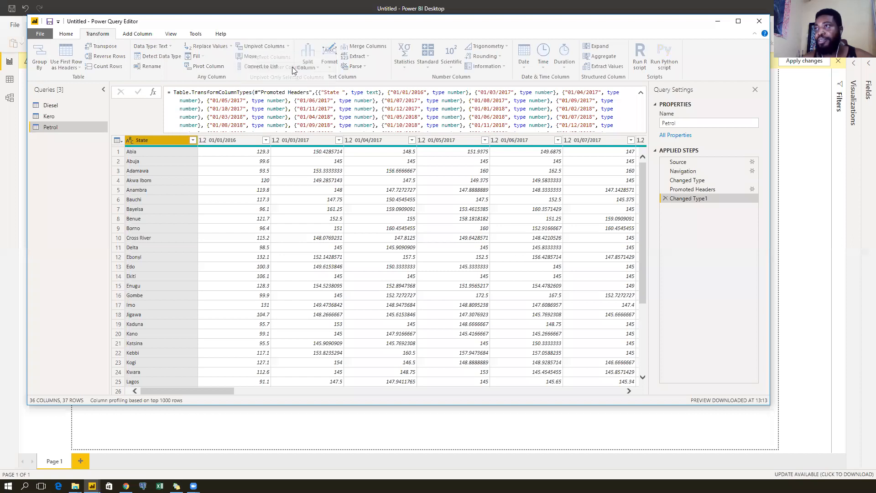
{"action": "left_click", "coordinate": [244, 142]}
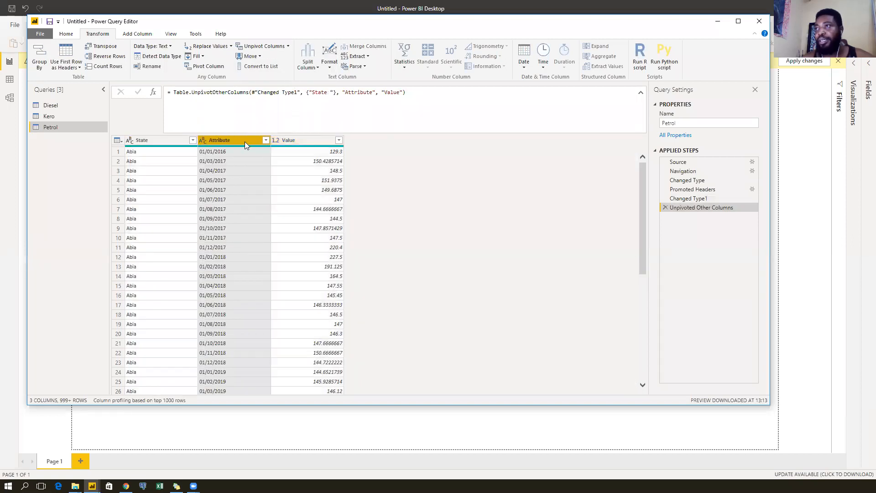
{"action": "left_click_drag", "start_coordinate": [241, 140], "coordinate": [132, 142]}
{"action": "left_click", "coordinate": [130, 142]}
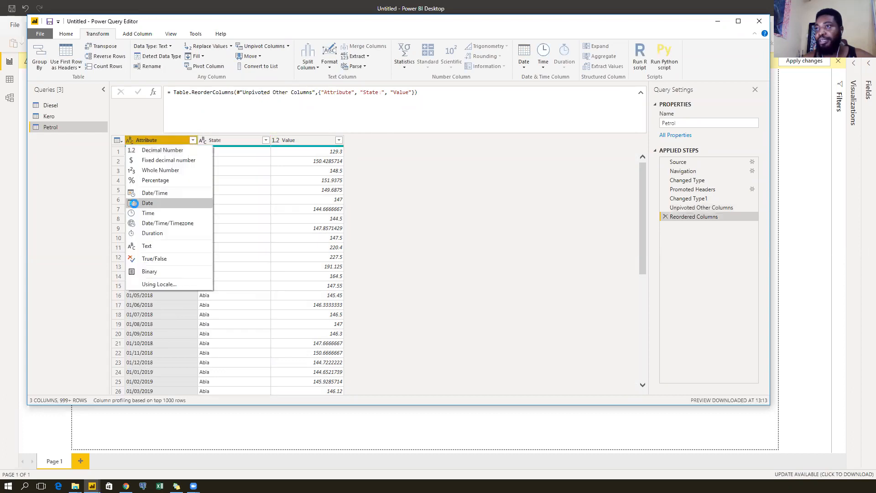
{"action": "left_click", "coordinate": [134, 202]}
Rename the Attribute column to Date and the Value column to Price/L.
{"action": "double_click", "coordinate": [157, 140]}
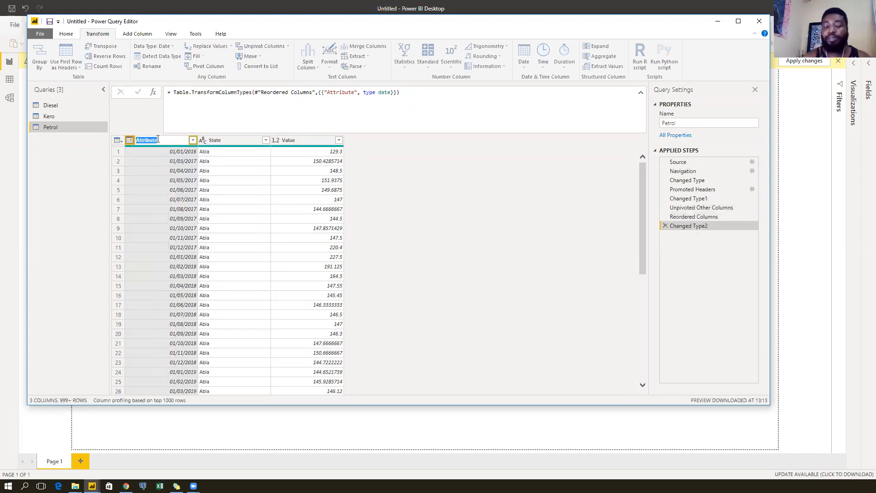
{"action": "type", "text": "Date"}
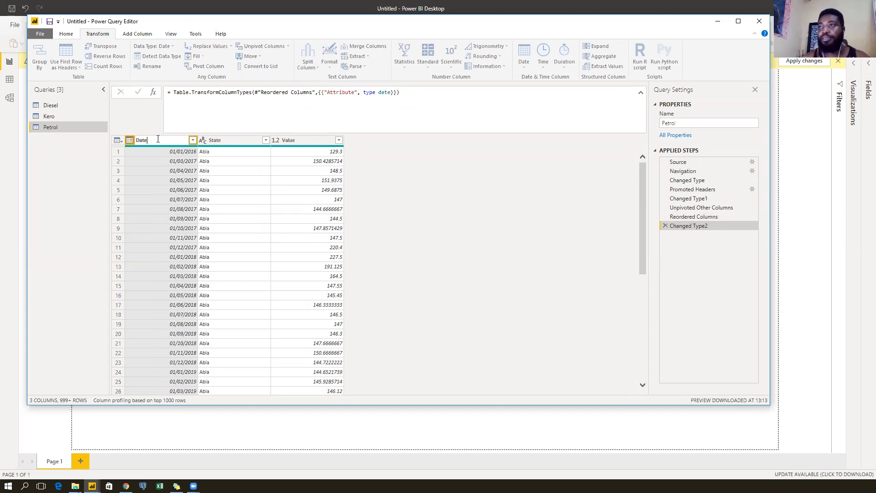
{"action": "key", "text": "Return"}
{"action": "double_click", "coordinate": [292, 140]}
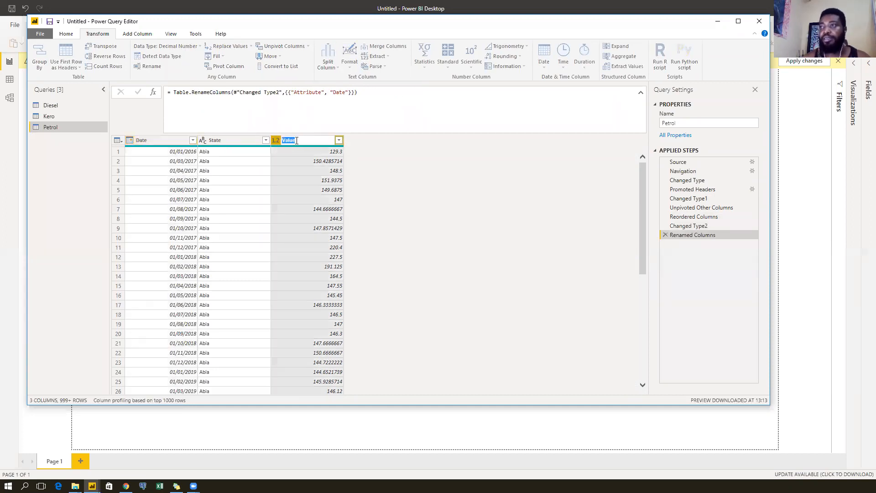
{"action": "type", "text": "Price/"}
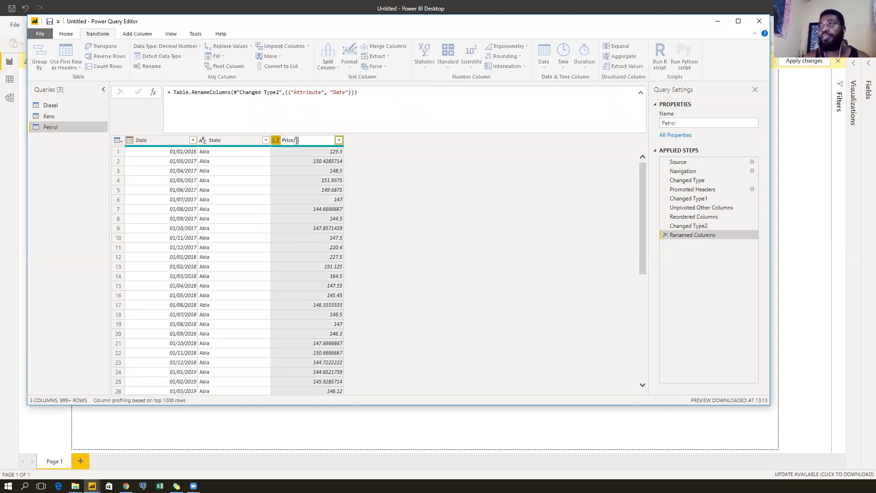
{"action": "type", "text": "L"}
{"action": "key", "text": "Return"}
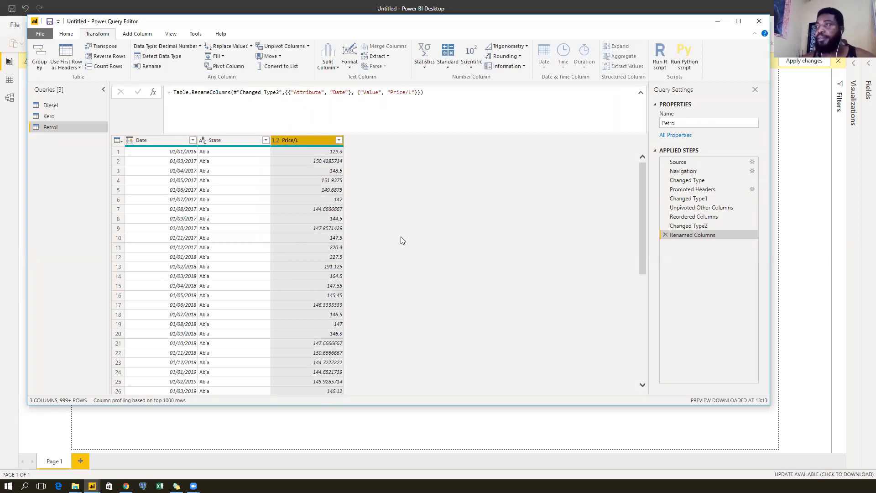
{"action": "scroll", "coordinate": [303, 226], "scroll_direction": "down", "scroll_amount": 20}
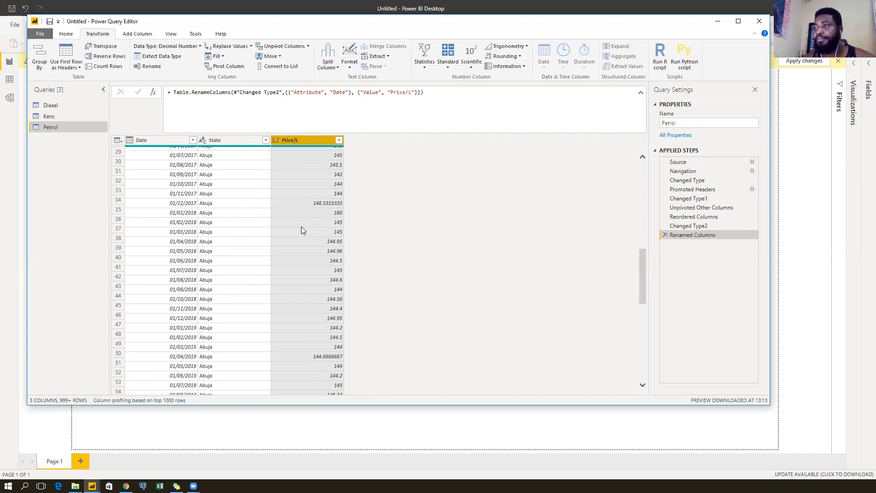
{"action": "scroll", "coordinate": [301, 226], "scroll_direction": "down", "scroll_amount": 12}
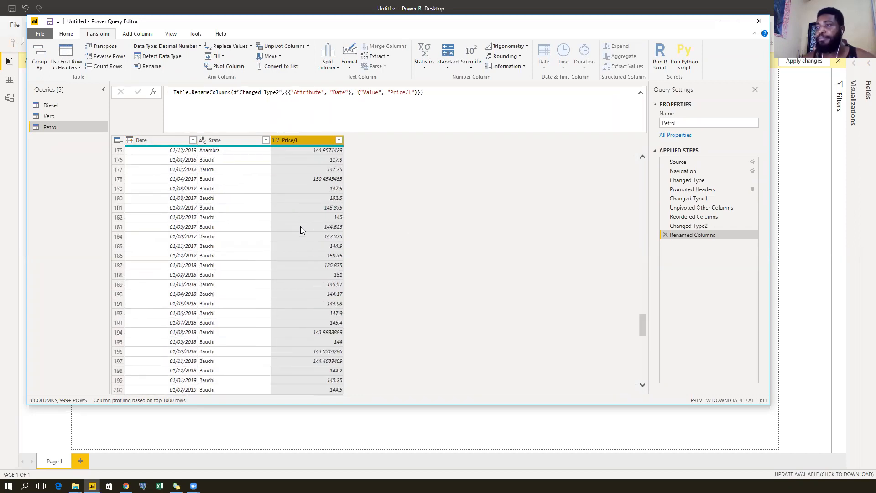
{"action": "scroll", "coordinate": [300, 227], "scroll_direction": "up", "scroll_amount": 20}
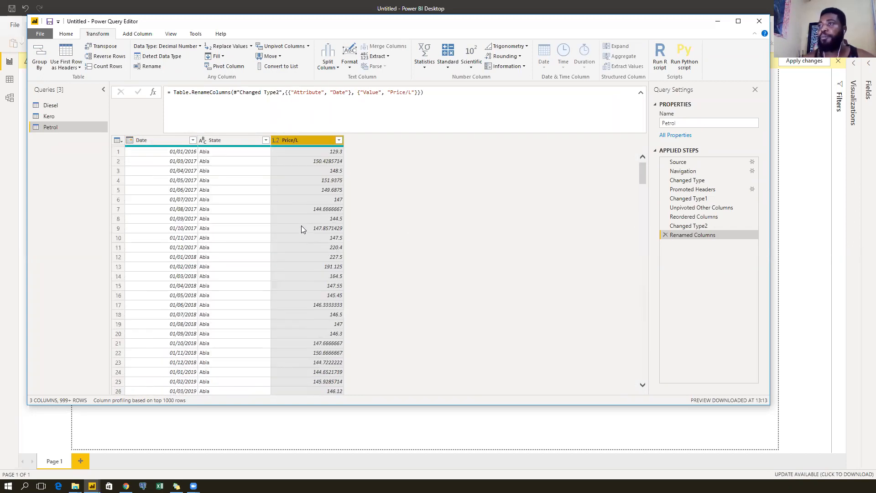
{"action": "left_click", "coordinate": [235, 140]}
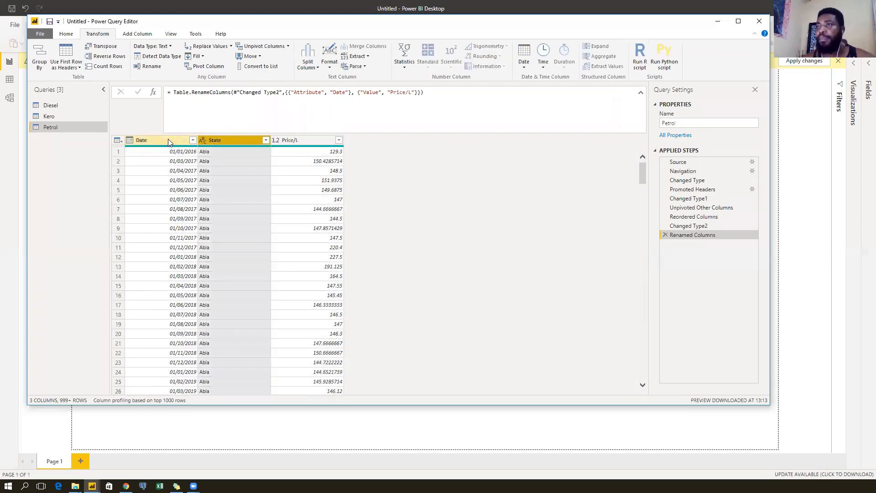
{"action": "left_click", "coordinate": [165, 140]}
{"action": "left_click", "coordinate": [230, 143]}
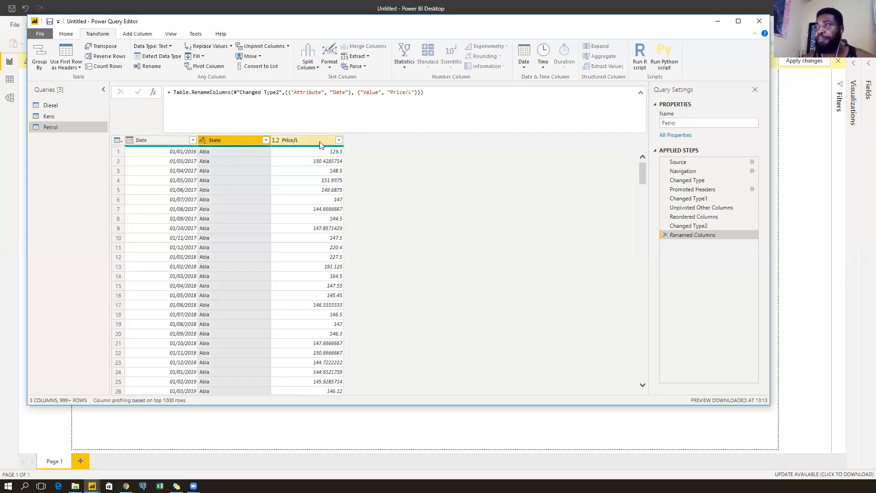
{"action": "left_click", "coordinate": [320, 142]}
{"action": "left_click", "coordinate": [233, 140]}
{"action": "left_click", "coordinate": [151, 140]}
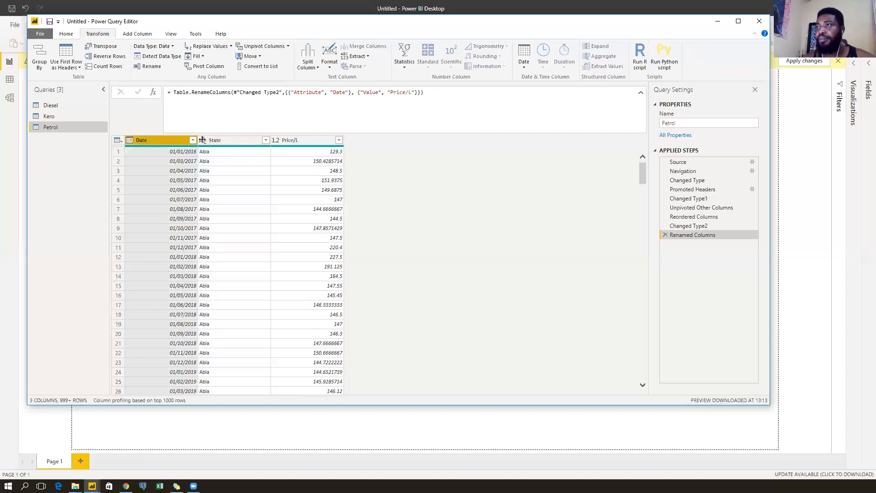
{"action": "left_click", "coordinate": [237, 143]}
{"action": "left_click", "coordinate": [305, 143]}
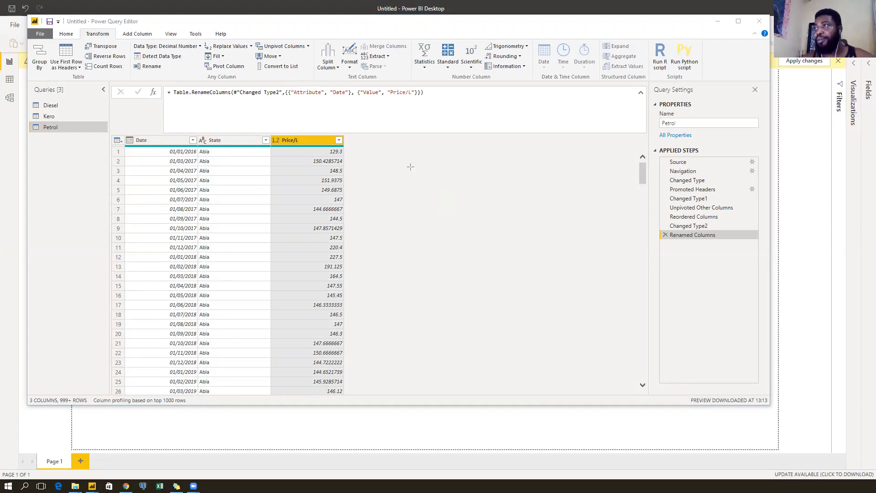
Sketch three stacked boxes, redrawing after an undo, with a plus and an equals sign between them.
{"action": "left_click_drag", "start_coordinate": [411, 163], "coordinate": [496, 215]}
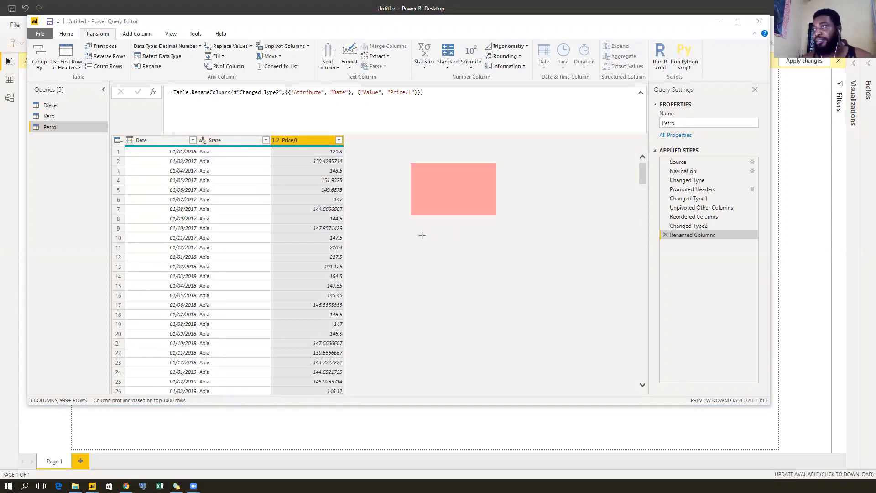
{"action": "mouse_move", "coordinate": [414, 243]}
{"action": "left_mouse_down"}
{"action": "mouse_move", "coordinate": [505, 293]}
{"action": "mouse_move", "coordinate": [498, 304]}
{"action": "mouse_move", "coordinate": [497, 287]}
{"action": "left_mouse_up"}
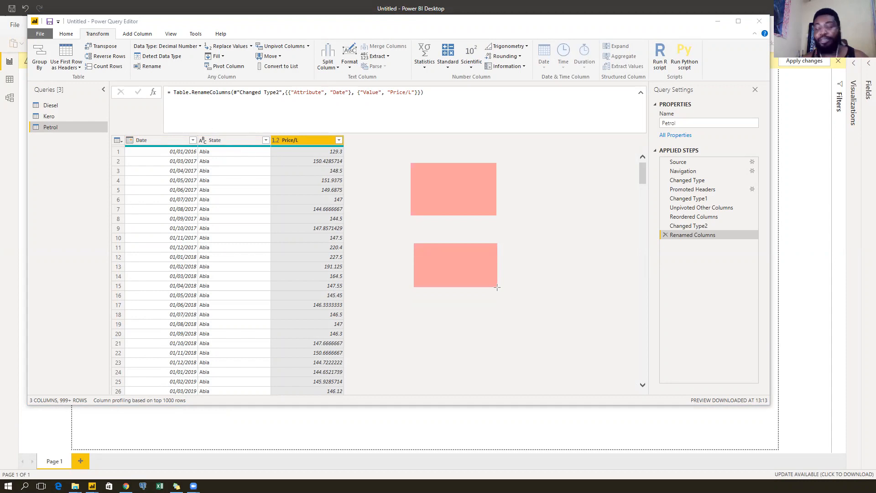
{"action": "key", "text": "ctrl+z"}
{"action": "key", "text": "ctrl+z"}
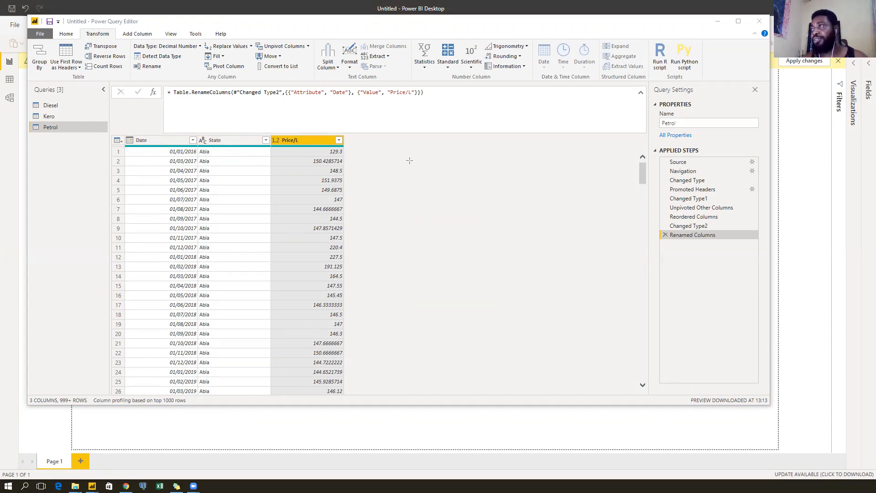
{"action": "mouse_move", "coordinate": [408, 161]}
{"action": "left_mouse_down"}
{"action": "mouse_move", "coordinate": [479, 202]}
{"action": "mouse_move", "coordinate": [496, 195]}
{"action": "left_mouse_up"}
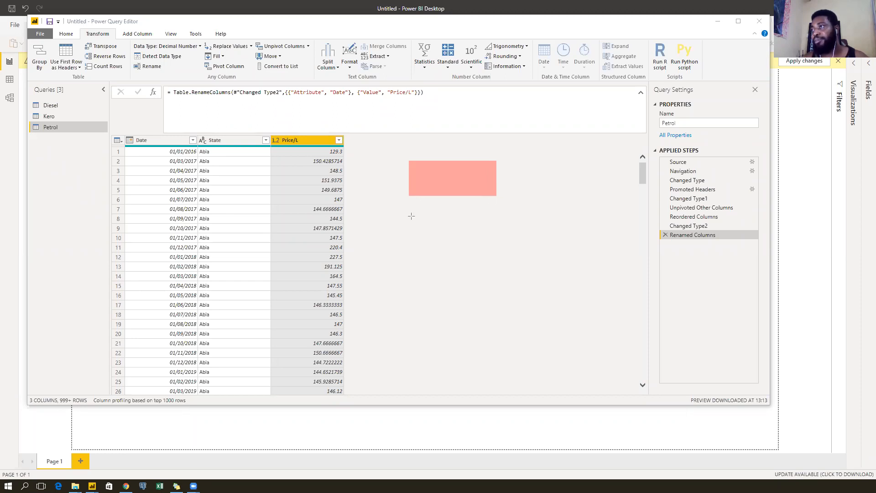
{"action": "left_click_drag", "start_coordinate": [411, 216], "coordinate": [496, 270]}
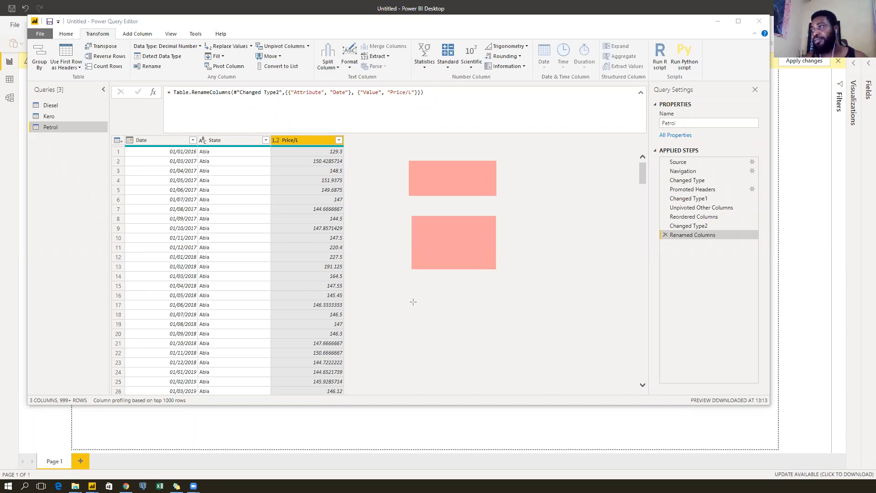
{"action": "mouse_move", "coordinate": [496, 386]}
{"action": "left_mouse_down"}
{"action": "mouse_move", "coordinate": [501, 392]}
{"action": "mouse_move", "coordinate": [498, 385]}
{"action": "left_mouse_up"}
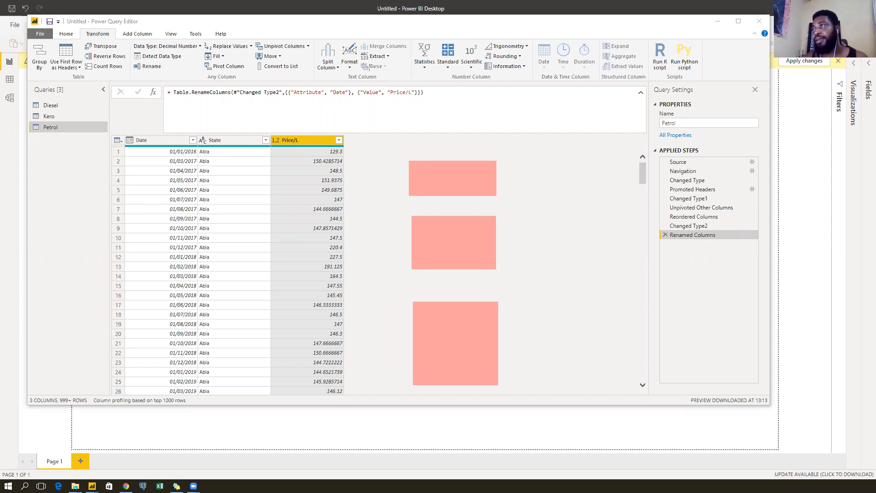
{"action": "mouse_move", "coordinate": [452, 200]}
{"action": "left_mouse_down"}
{"action": "mouse_move", "coordinate": [452, 211]}
{"action": "mouse_move", "coordinate": [448, 205]}
{"action": "left_mouse_up"}
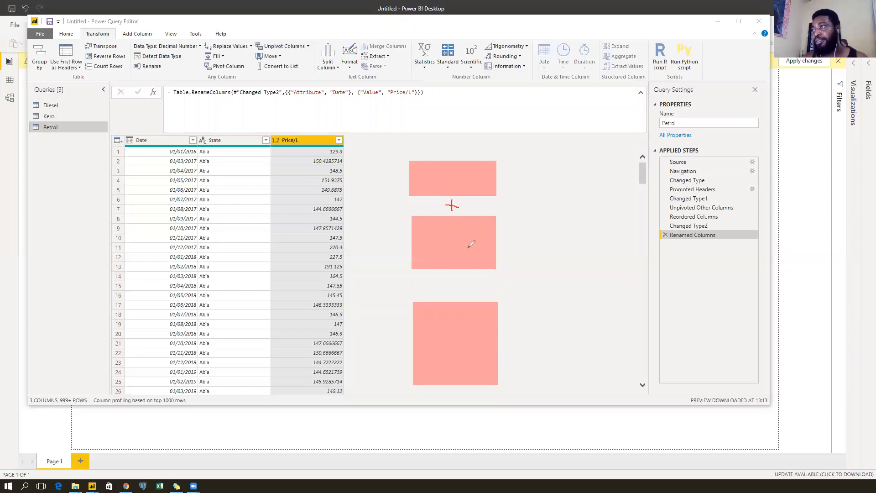
{"action": "left_click_drag", "start_coordinate": [448, 283], "coordinate": [462, 289]}
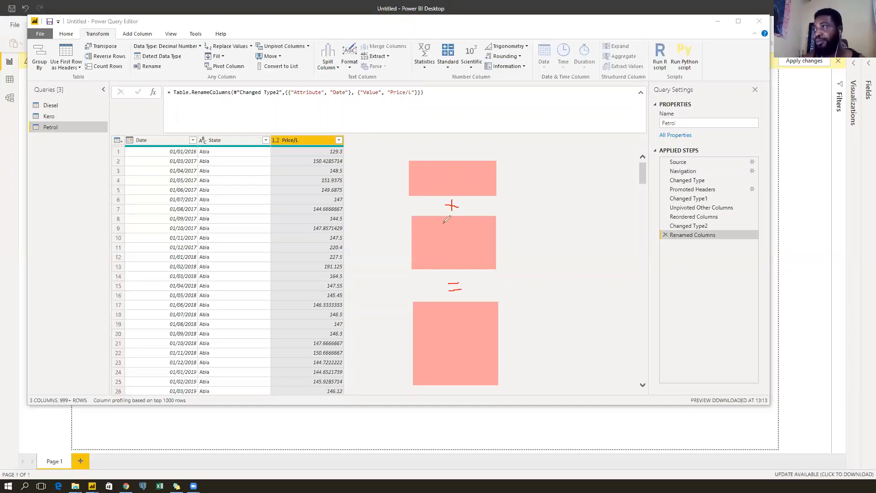
Draw three column dividers and a header line inside each of the first two boxes.
{"action": "left_click_drag", "start_coordinate": [433, 162], "coordinate": [430, 195]}
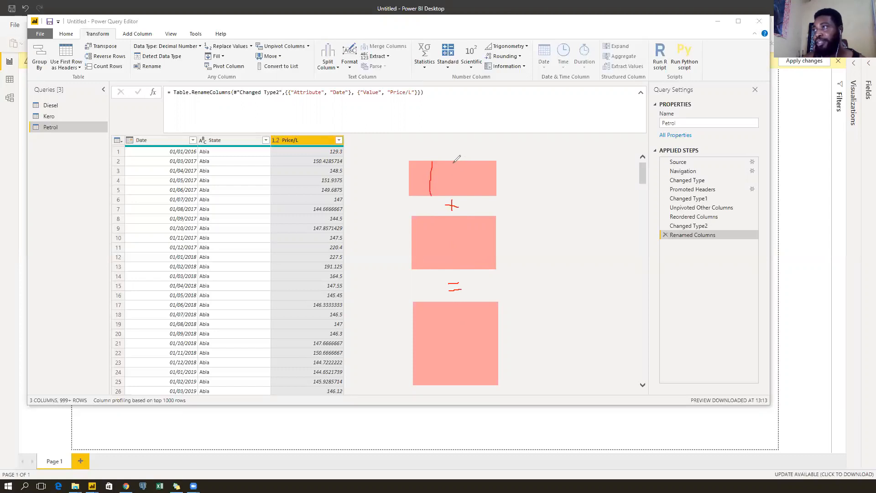
{"action": "left_click_drag", "start_coordinate": [455, 160], "coordinate": [455, 196]}
{"action": "left_click_drag", "start_coordinate": [477, 163], "coordinate": [478, 197]}
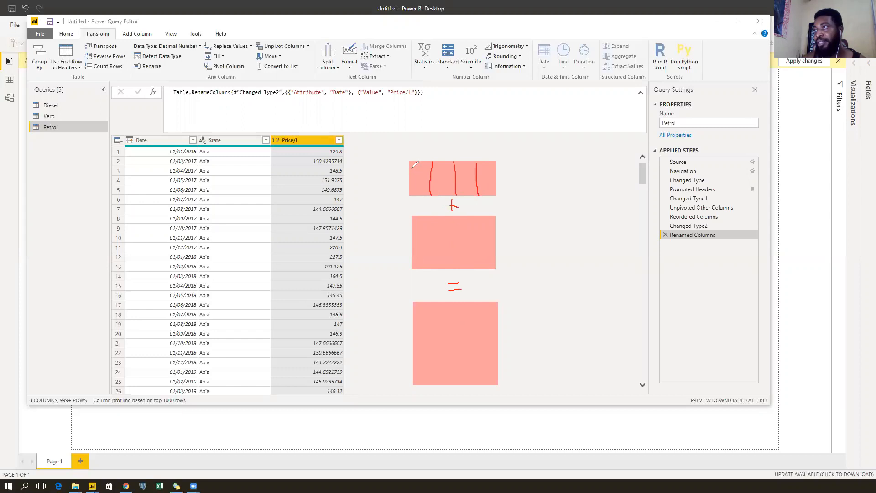
{"action": "left_click_drag", "start_coordinate": [409, 169], "coordinate": [496, 168]}
{"action": "left_click_drag", "start_coordinate": [432, 217], "coordinate": [433, 269]}
{"action": "left_click_drag", "start_coordinate": [454, 218], "coordinate": [455, 269]}
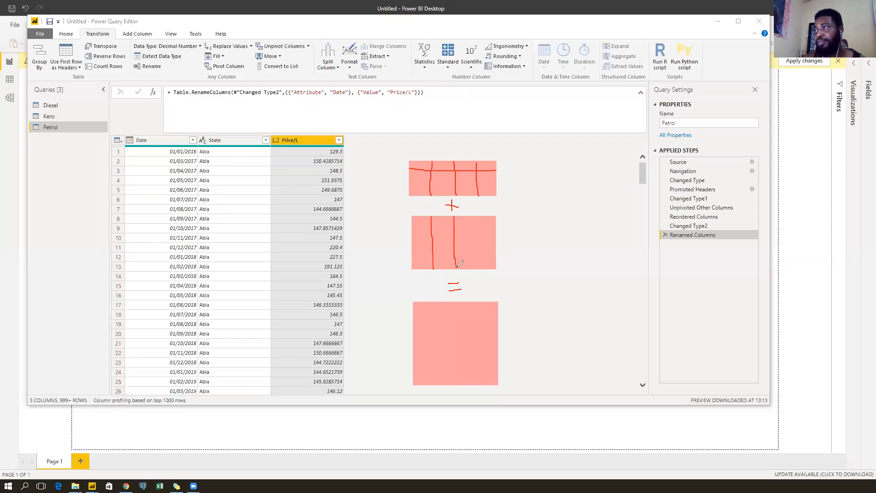
{"action": "left_click_drag", "start_coordinate": [476, 216], "coordinate": [477, 268]}
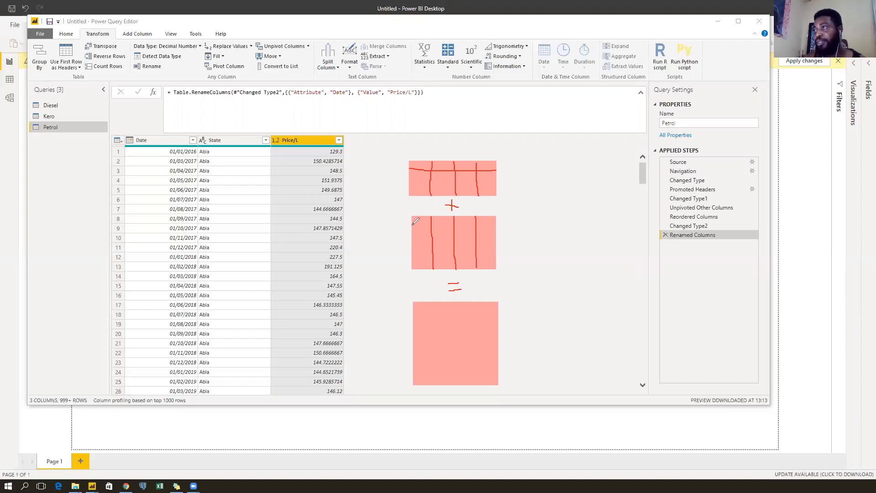
{"action": "left_click_drag", "start_coordinate": [471, 226], "coordinate": [494, 226]}
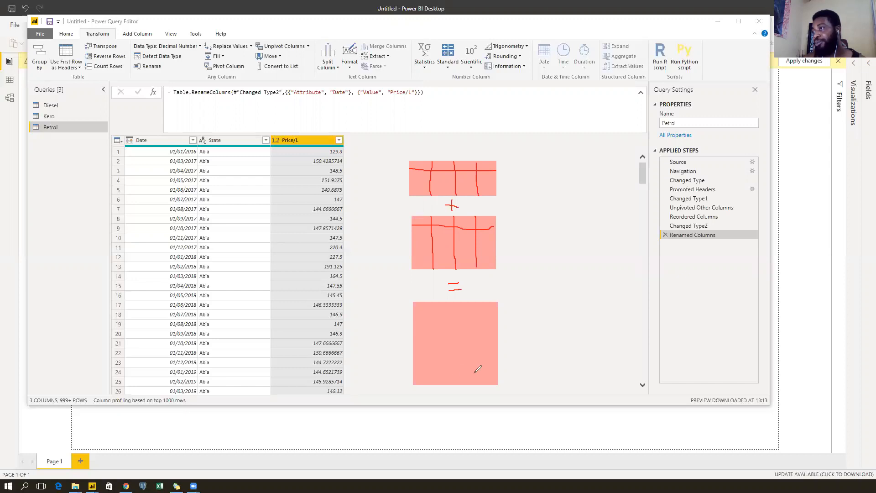
Add a header line and three column dividers to the third, combined-table box.
{"action": "left_click_drag", "start_coordinate": [413, 311], "coordinate": [498, 312]}
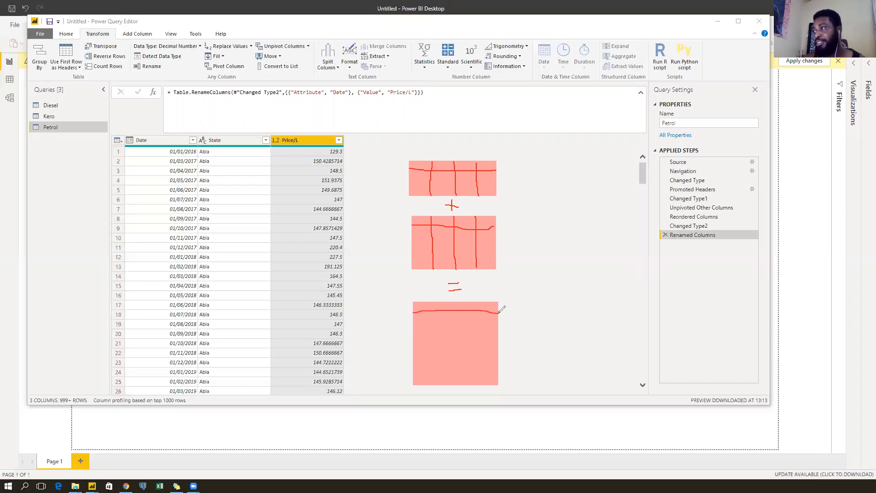
{"action": "left_click_drag", "start_coordinate": [433, 302], "coordinate": [436, 385]}
{"action": "left_click_drag", "start_coordinate": [453, 303], "coordinate": [457, 384]}
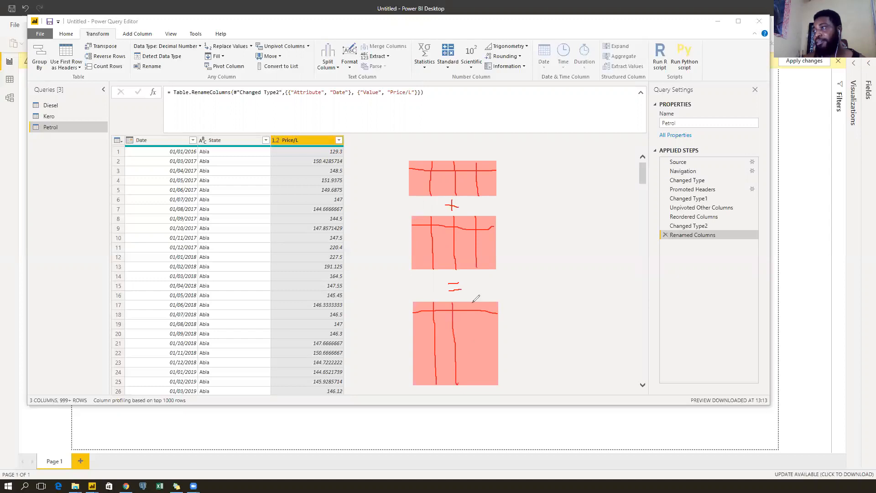
{"action": "left_click_drag", "start_coordinate": [477, 302], "coordinate": [477, 325]}
{"action": "left_click_drag", "start_coordinate": [478, 361], "coordinate": [478, 385]}
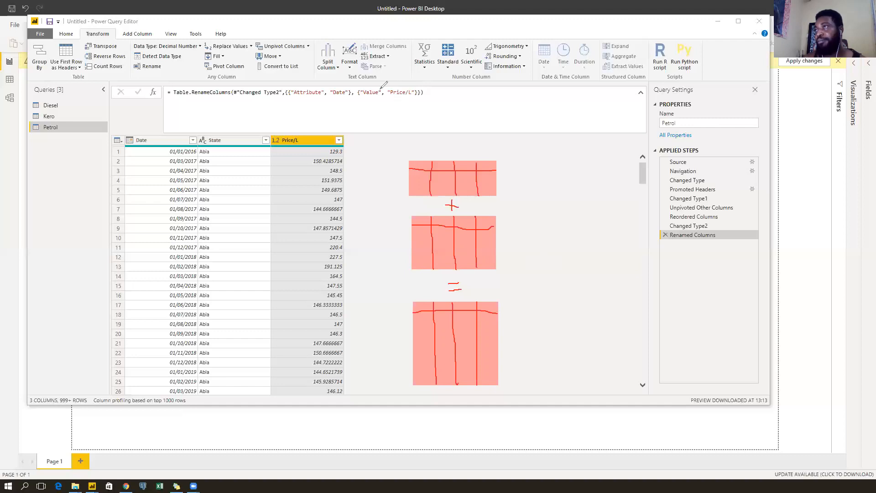
Add an 'Append Operation' text note beside the sketch, then clear all annotations.
{"action": "left_click", "coordinate": [512, 232]}
{"action": "type", "text": "A"}
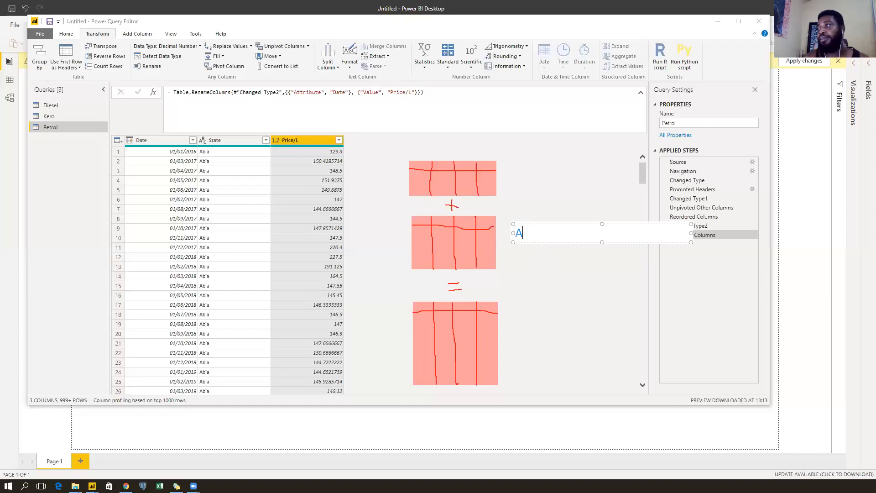
{"action": "type", "text": "ppend Operation"}
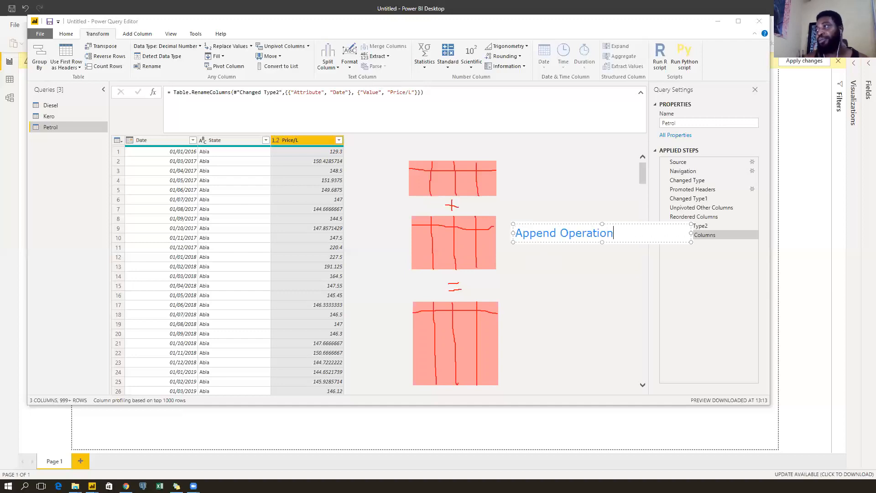
{"action": "left_click", "coordinate": [517, 247]}
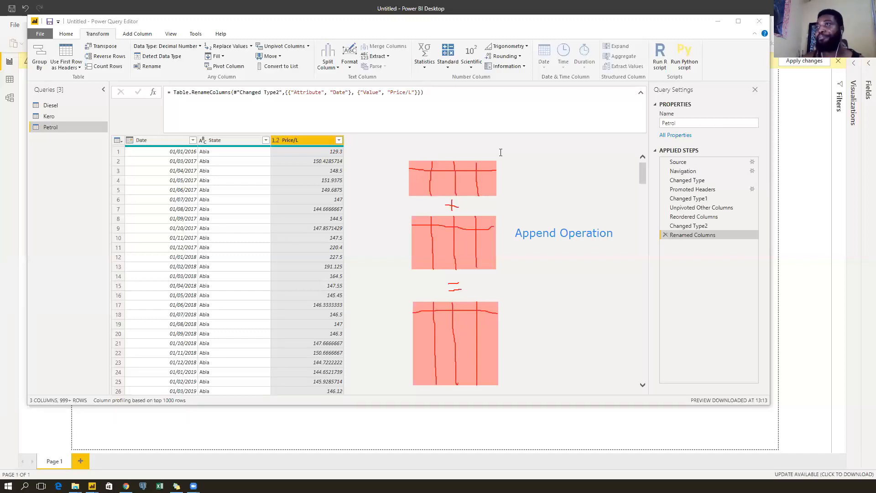
{"action": "left_click", "coordinate": [546, 70]}
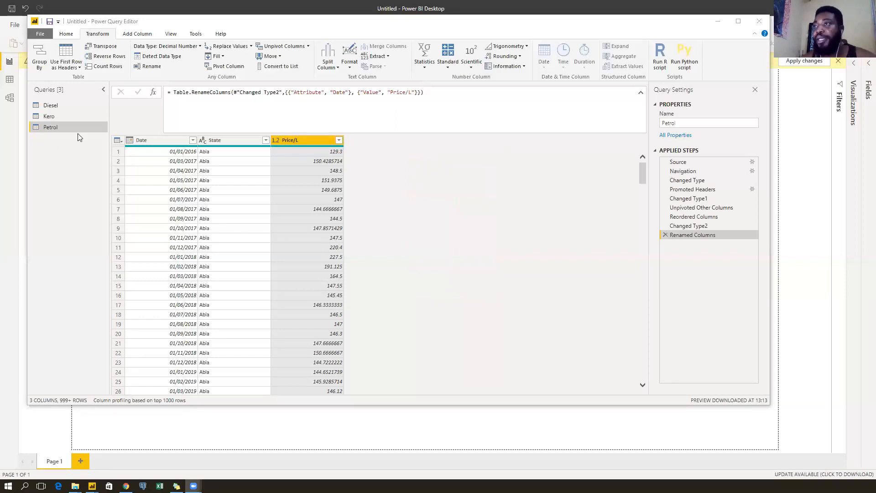
Select the Date, State and Price/L headers, then switch to the Kero query.
{"action": "left_click", "coordinate": [164, 143]}
{"action": "left_click", "coordinate": [238, 138]}
{"action": "left_click", "coordinate": [308, 141]}
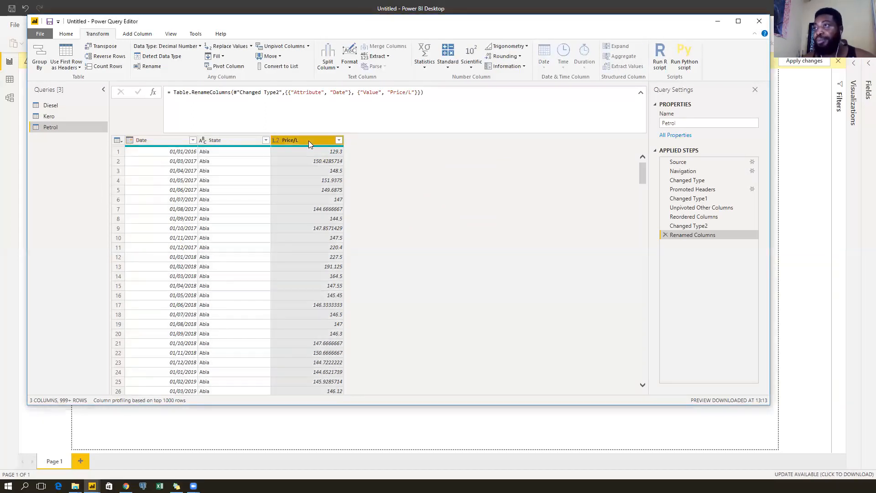
{"action": "left_click", "coordinate": [70, 116]}
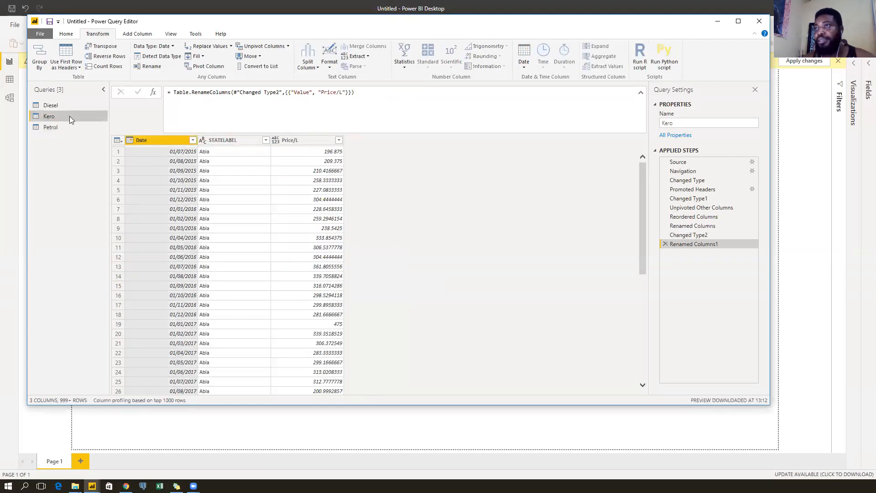
Rename the Kero query's STATELABEL column to State.
{"action": "left_click", "coordinate": [237, 143]}
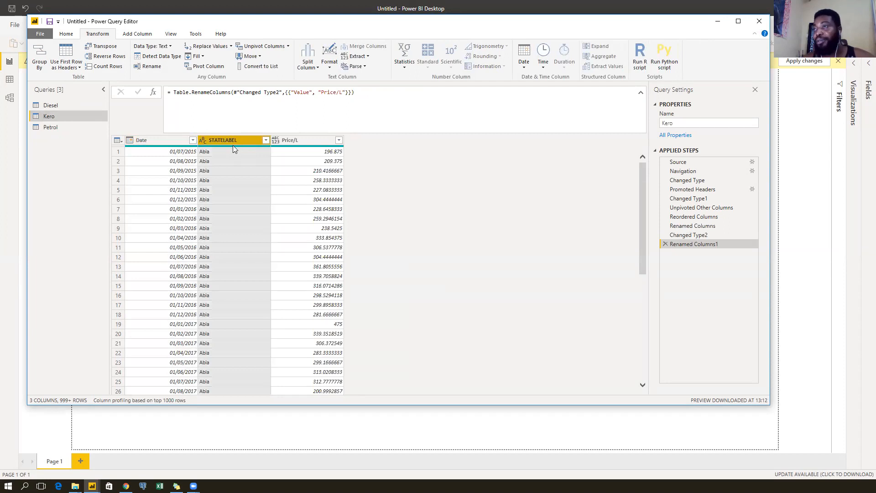
{"action": "double_click", "coordinate": [238, 139]}
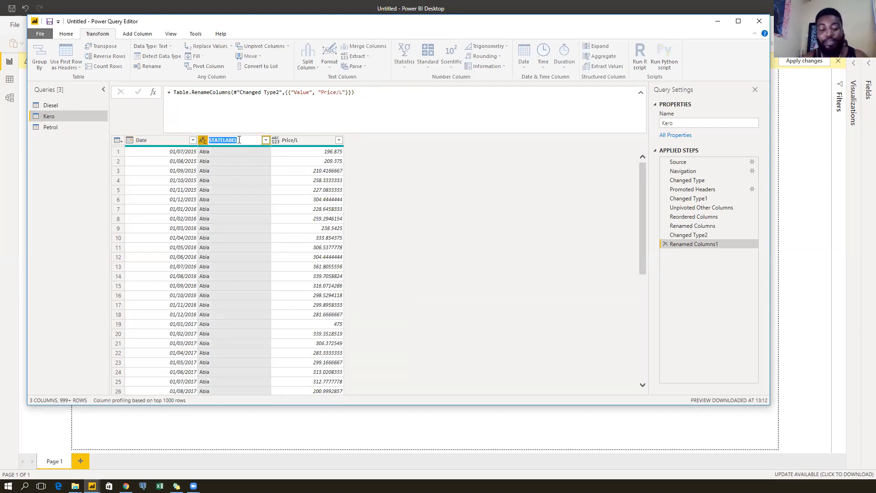
{"action": "type", "text": "State"}
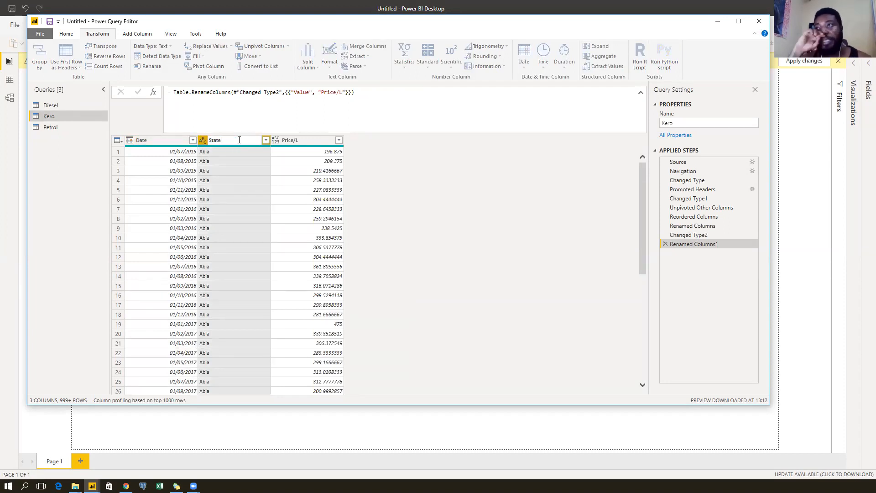
{"action": "key", "text": "Return"}
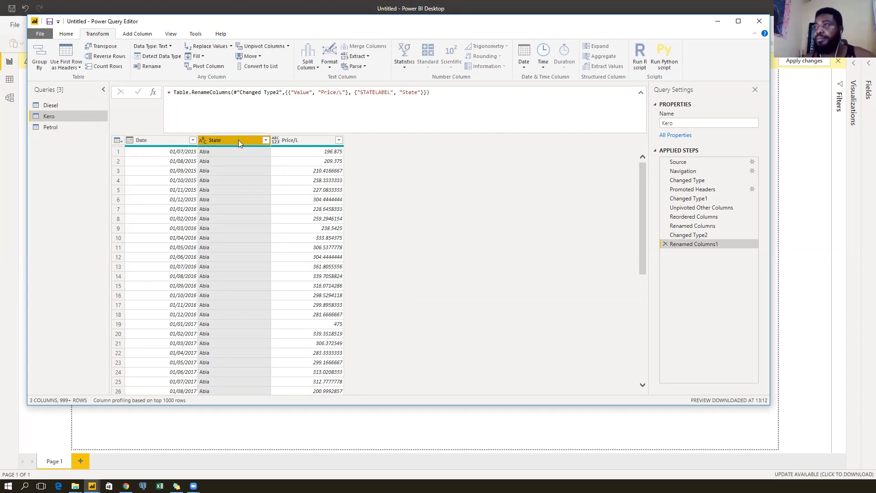
{"action": "left_click", "coordinate": [306, 142]}
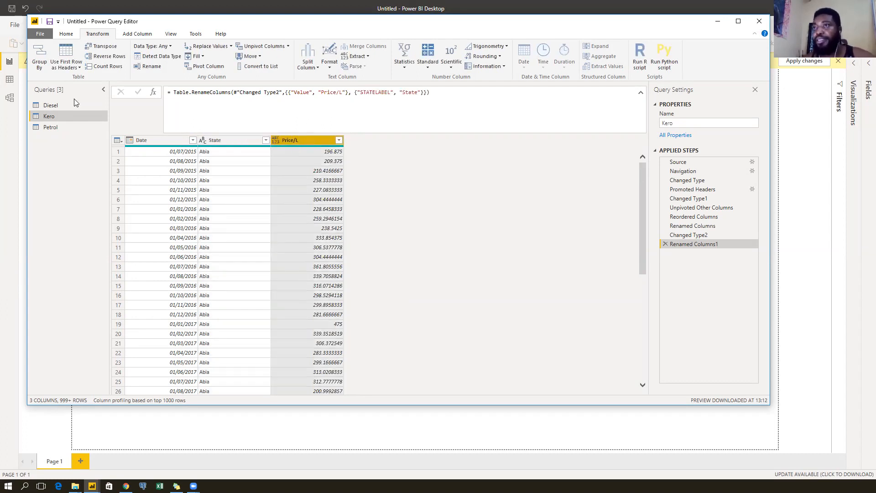
Rename Diesel's STATELABEL column to State, then bring up the Petrol query.
{"action": "left_click", "coordinate": [53, 105]}
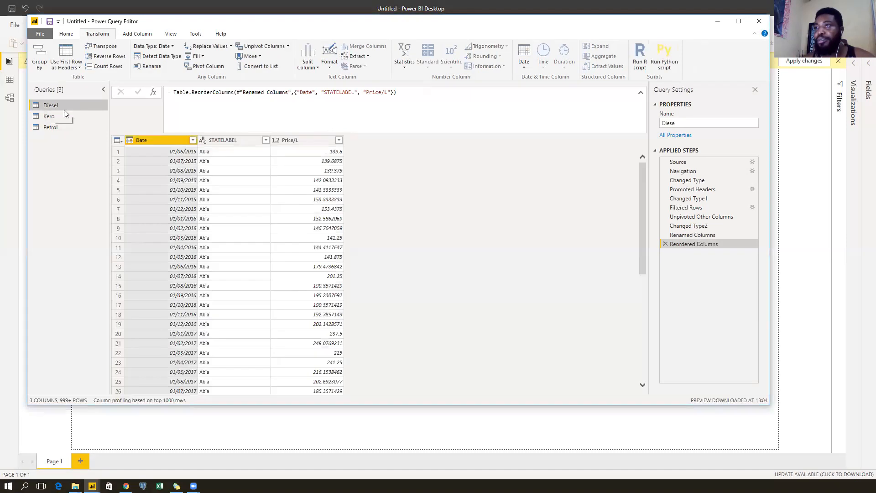
{"action": "left_click", "coordinate": [241, 140]}
{"action": "double_click", "coordinate": [241, 140]}
{"action": "type", "text": "State"}
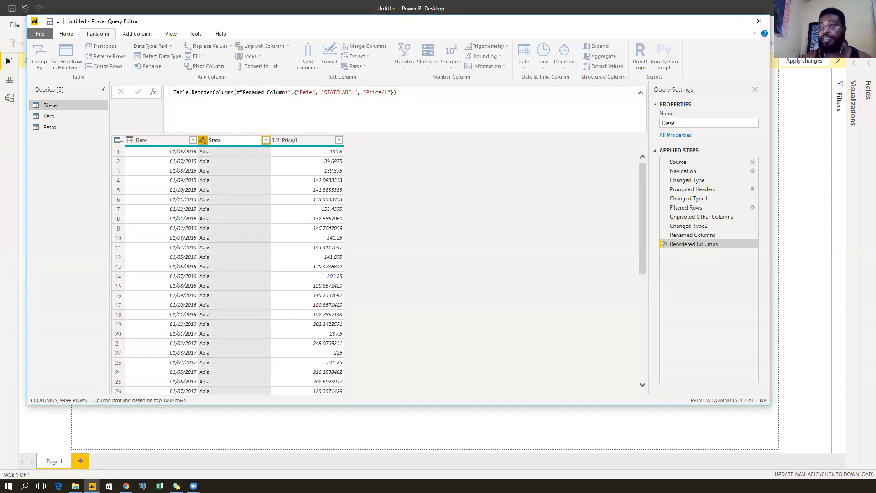
{"action": "key", "text": "Return"}
{"action": "left_click", "coordinate": [307, 141]}
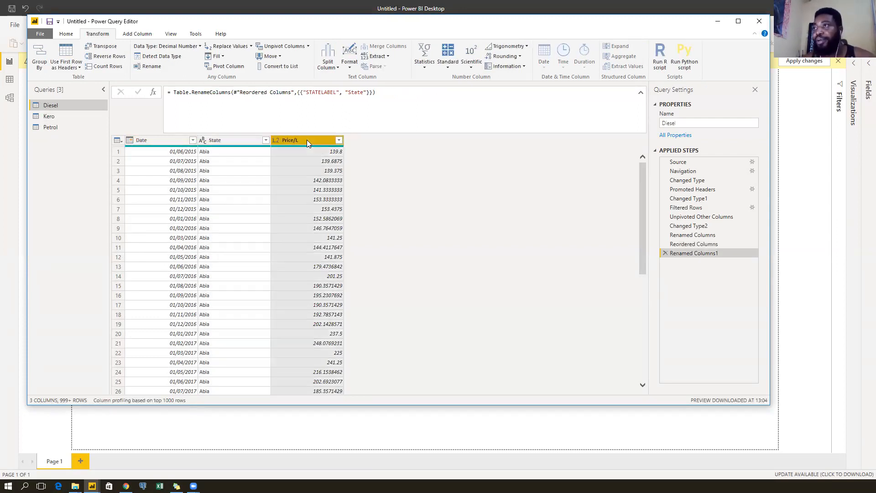
{"action": "left_click", "coordinate": [233, 140]}
{"action": "left_click", "coordinate": [158, 140]}
{"action": "left_click", "coordinate": [244, 141]}
{"action": "left_click", "coordinate": [315, 140]}
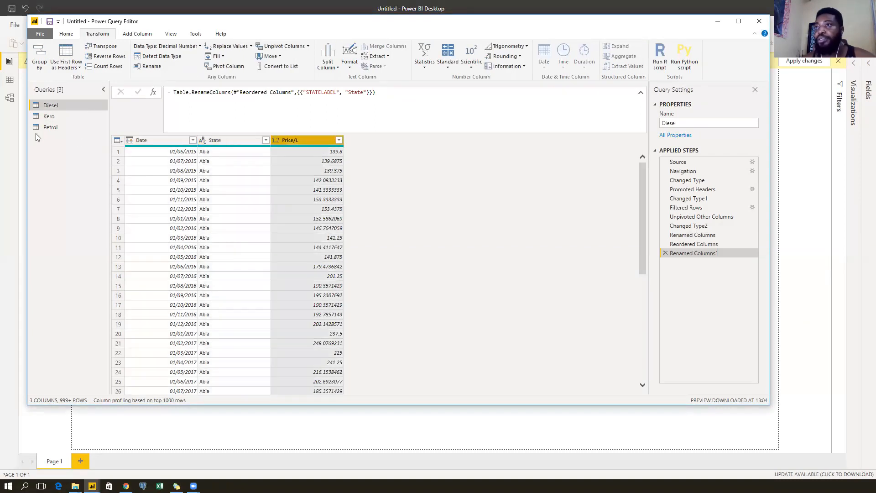
{"action": "left_click", "coordinate": [72, 119]}
{"action": "left_click", "coordinate": [60, 126]}
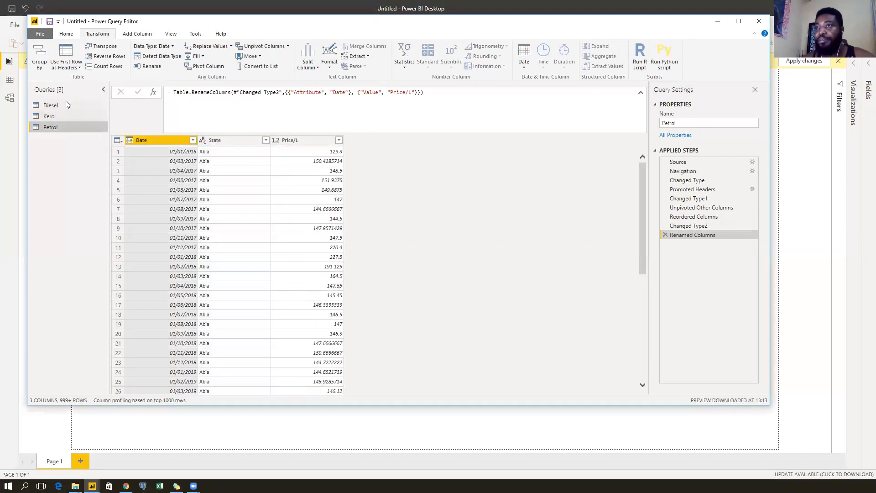
Compare the Diesel and Kero queries, then choose a new data type for Kero's Price/L column.
{"action": "left_click", "coordinate": [63, 107]}
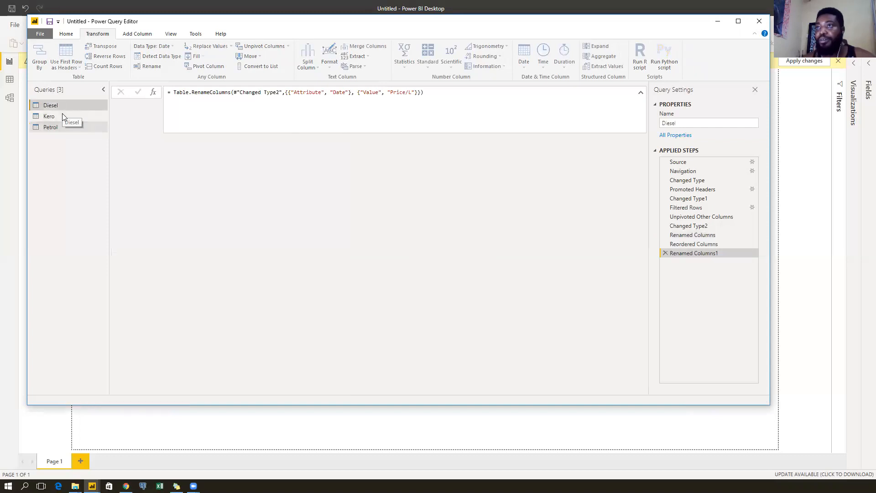
{"action": "left_click", "coordinate": [62, 114]}
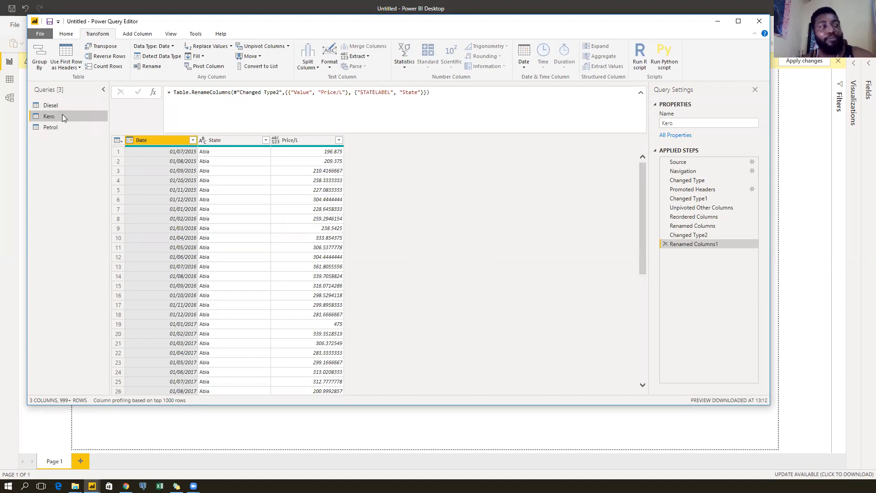
{"action": "left_click", "coordinate": [65, 105]}
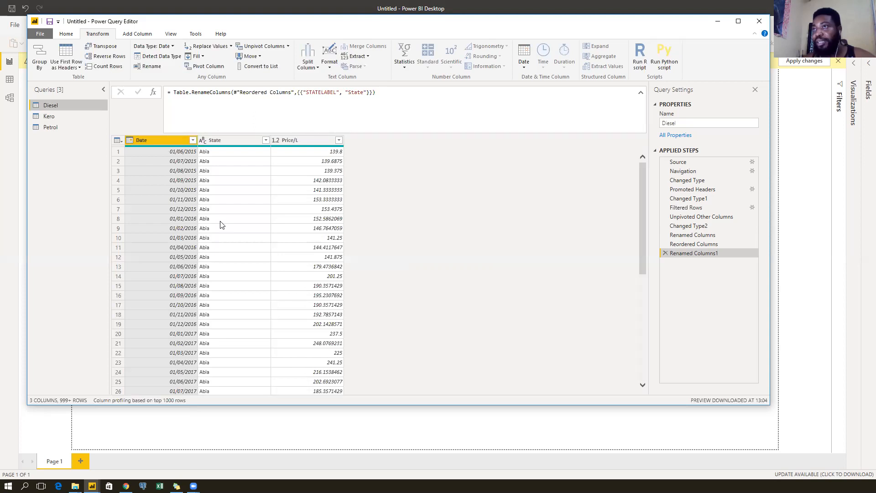
{"action": "left_click", "coordinate": [71, 118]}
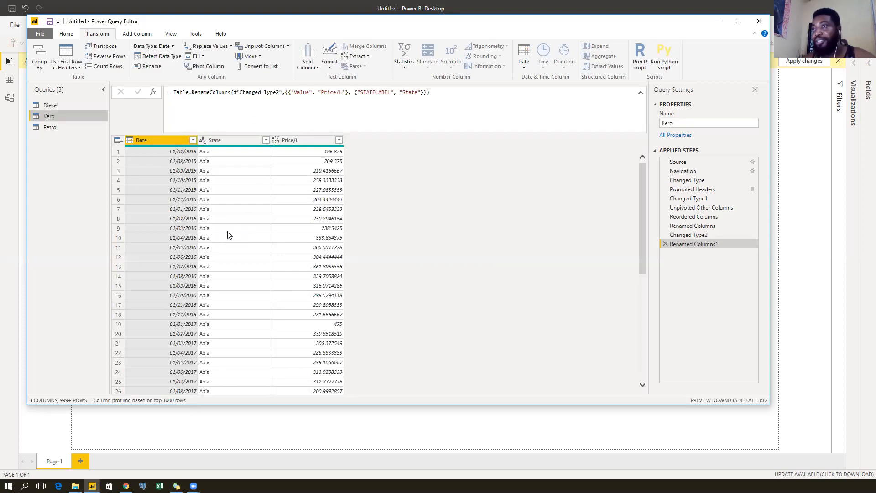
{"action": "left_click", "coordinate": [84, 104]}
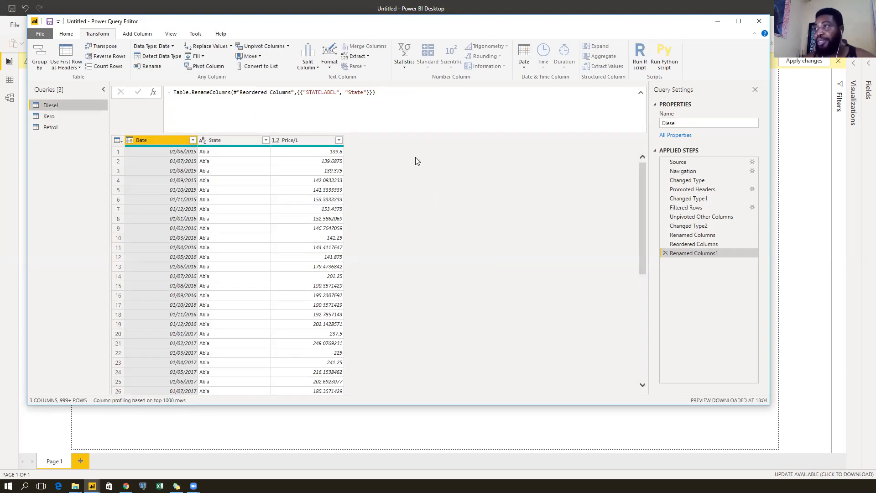
{"action": "left_click", "coordinate": [533, 40]}
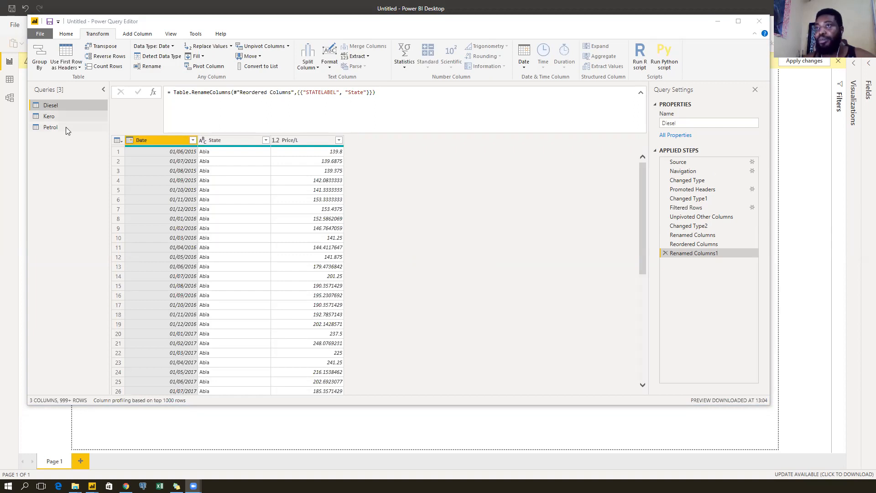
{"action": "left_click", "coordinate": [71, 117]}
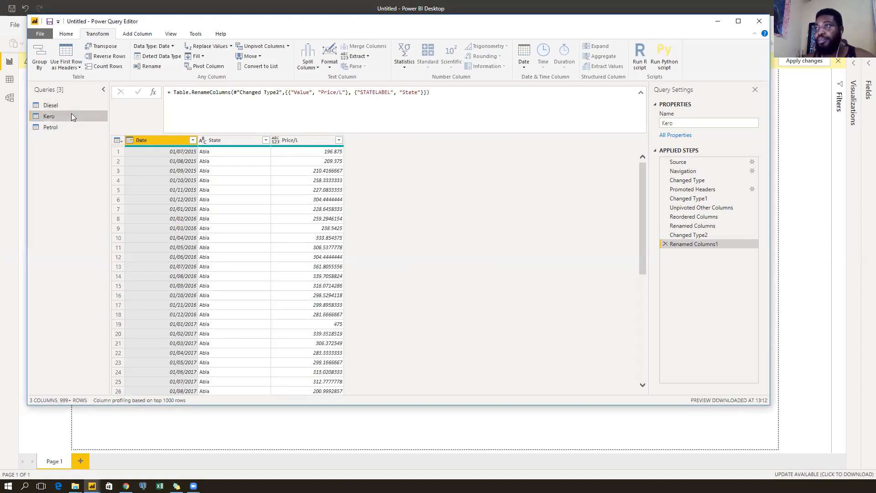
{"action": "left_click", "coordinate": [276, 140]}
Make Kero's Price/L a Decimal Number, then review the Petrol and Diesel query columns.
{"action": "left_click", "coordinate": [278, 151]}
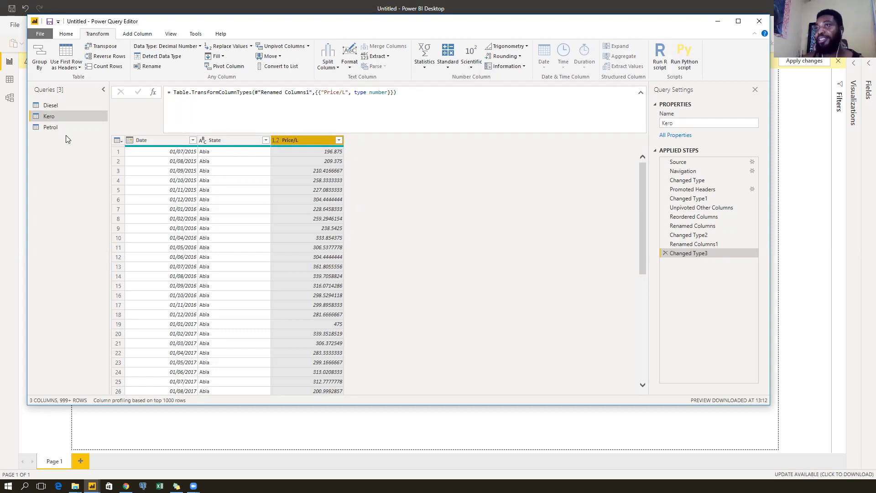
{"action": "left_click", "coordinate": [89, 127]}
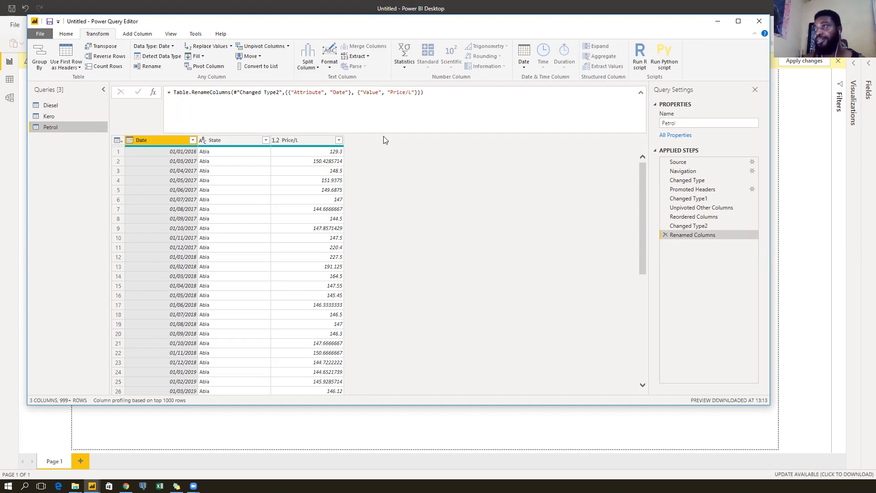
{"action": "left_click", "coordinate": [63, 117]}
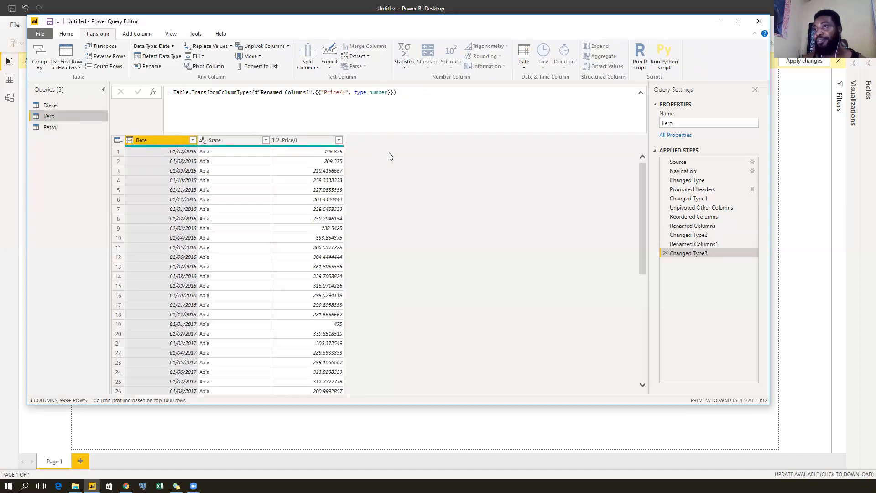
{"action": "key", "text": "Up"}
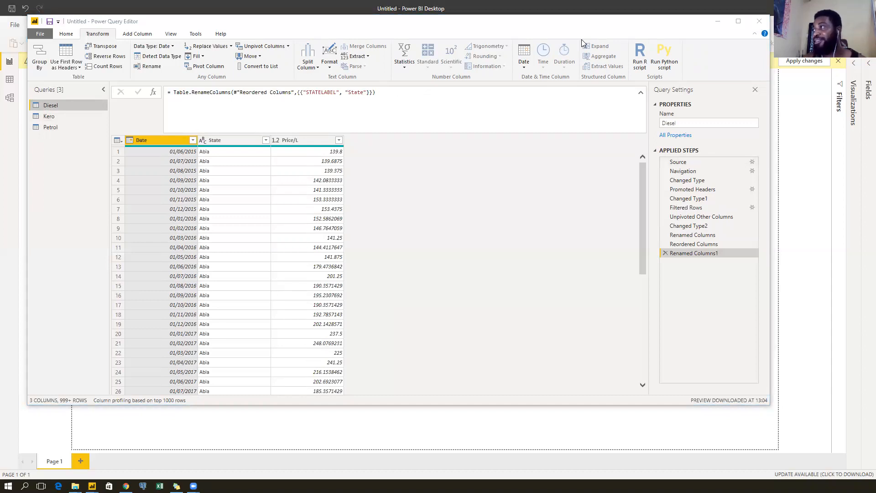
{"action": "left_click", "coordinate": [230, 142]}
{"action": "left_click", "coordinate": [308, 144]}
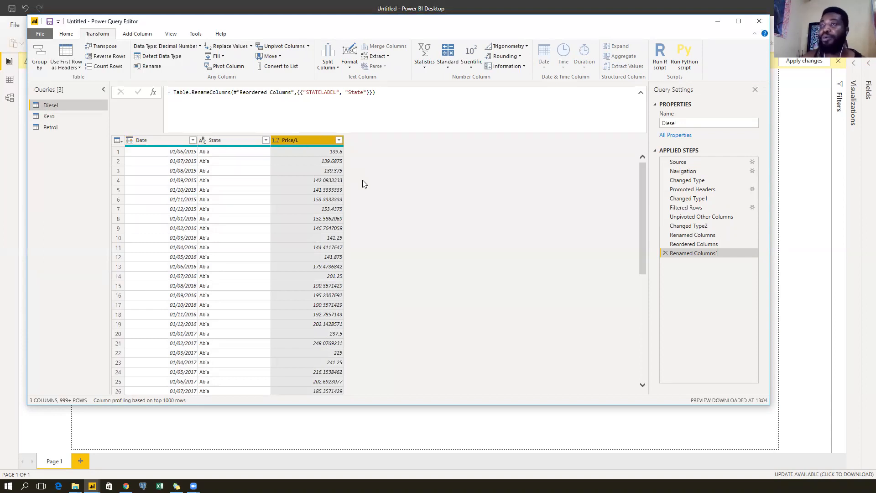
{"action": "left_click", "coordinate": [137, 33]}
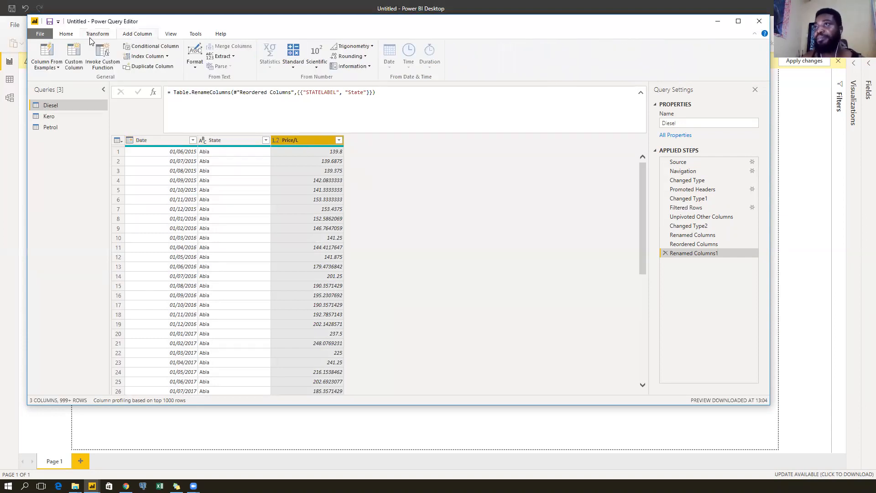
{"action": "left_click", "coordinate": [67, 33]}
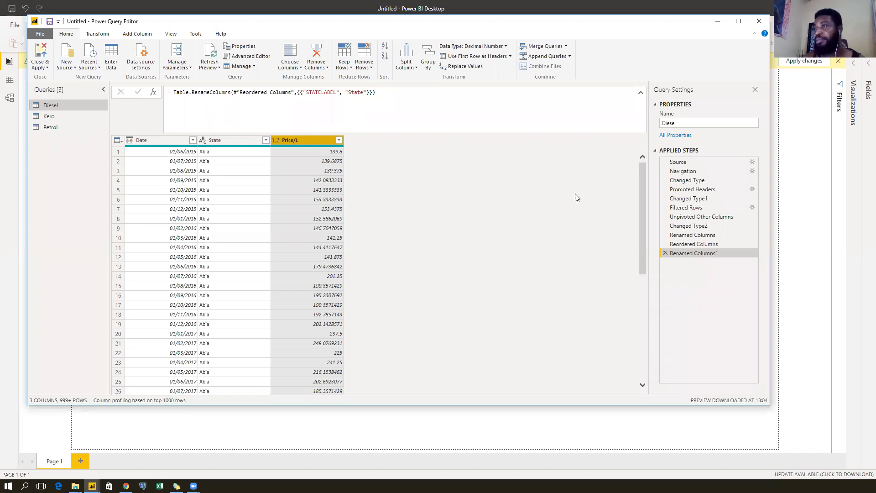
Compare Diesel's Source and Navigation steps to inspect the workbook and sheet data.
{"action": "left_click", "coordinate": [713, 165]}
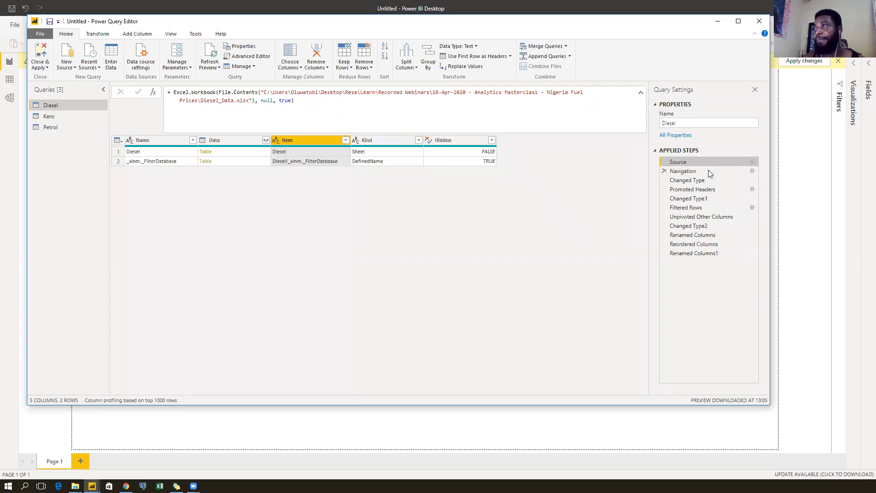
{"action": "left_click", "coordinate": [707, 171]}
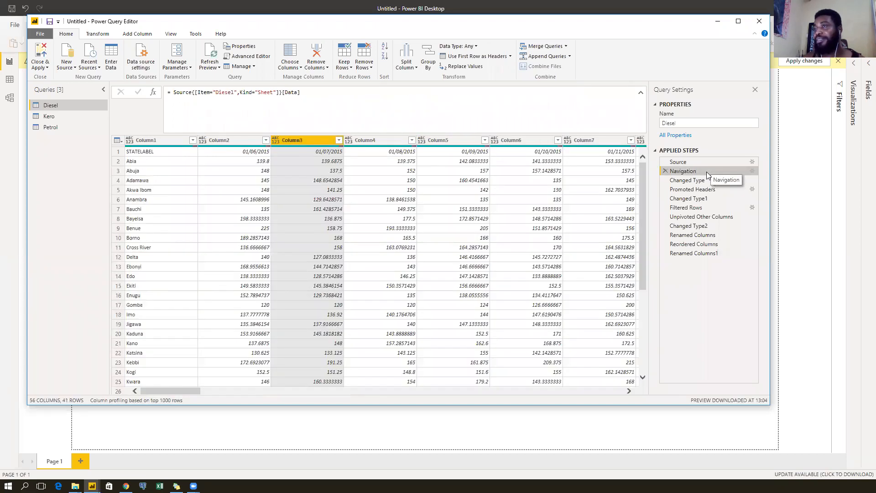
{"action": "left_click", "coordinate": [707, 162]}
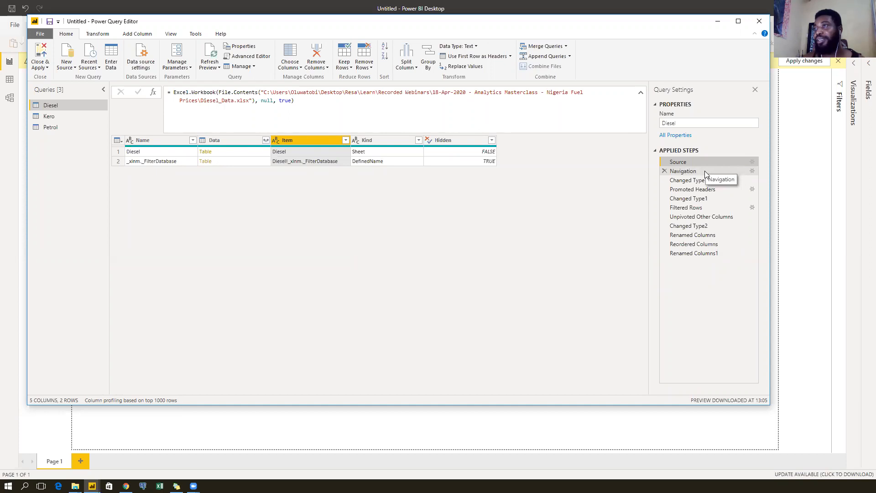
{"action": "left_click", "coordinate": [704, 170]}
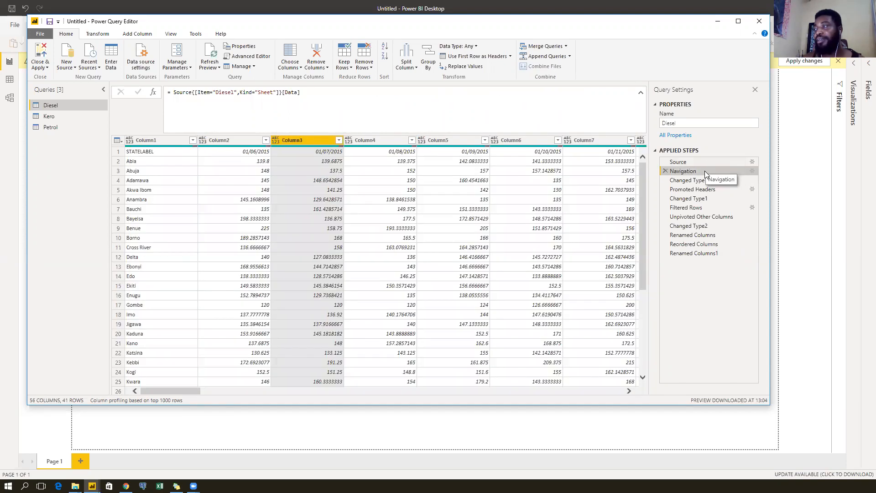
{"action": "left_click", "coordinate": [705, 162]}
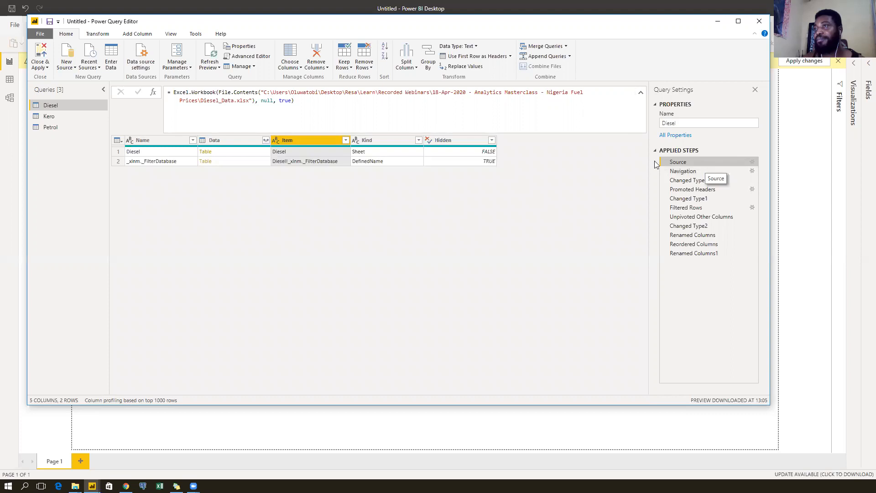
Look through the Data column's expand list and close it without expanding.
{"action": "left_click", "coordinate": [265, 139]}
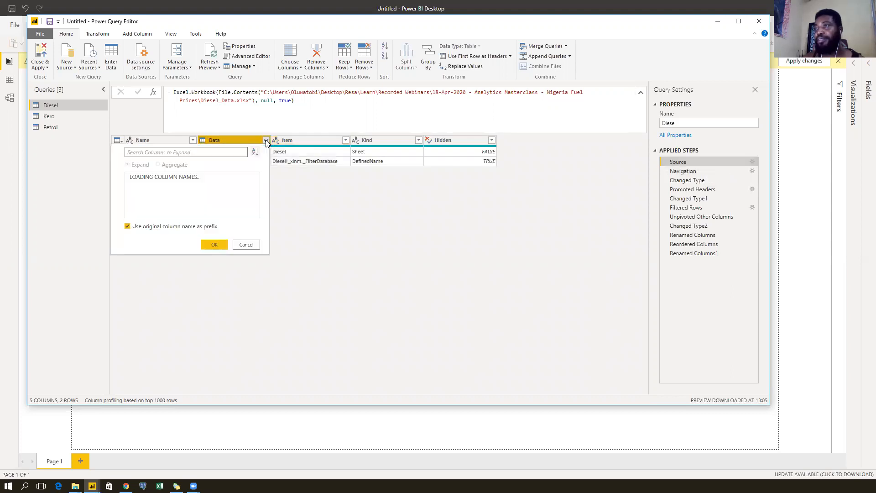
{"action": "left_click_drag", "start_coordinate": [257, 196], "coordinate": [253, 323]}
{"action": "left_click_drag", "start_coordinate": [250, 275], "coordinate": [258, 190]}
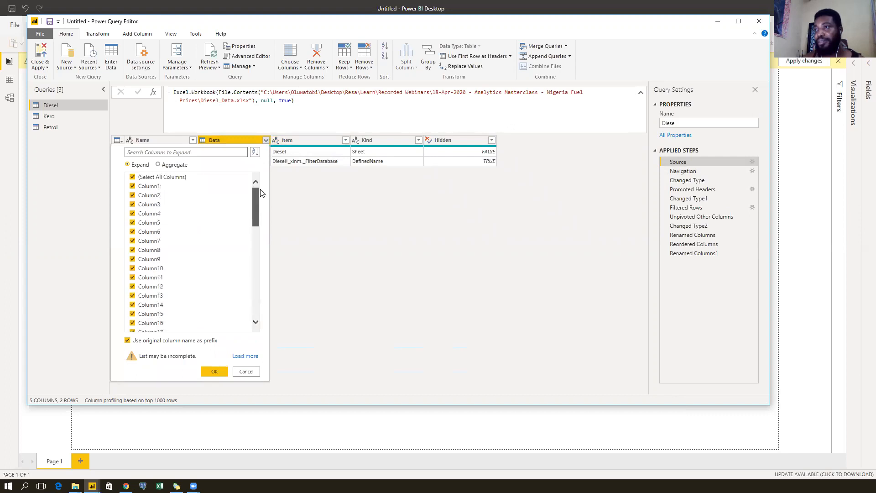
{"action": "left_click", "coordinate": [247, 371]}
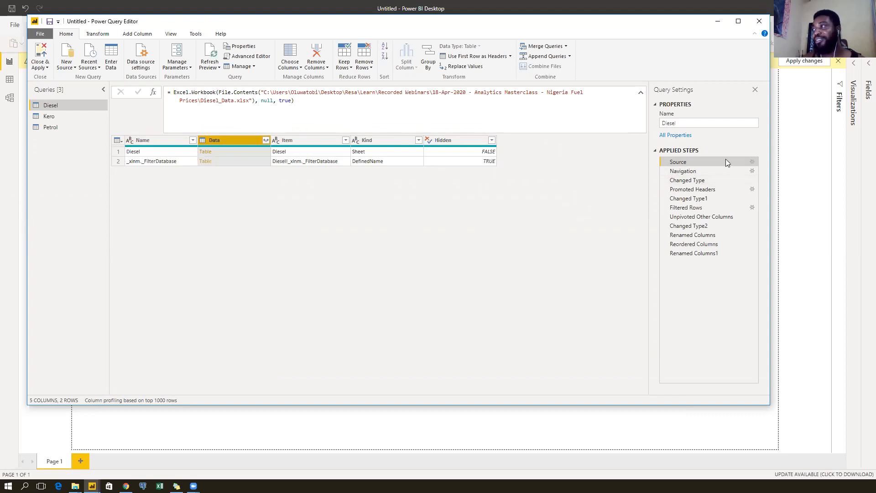
Recheck Diesel's Navigation and Changed Type steps, then switch to the Petrol query.
{"action": "left_click", "coordinate": [701, 171]}
{"action": "left_click", "coordinate": [703, 181]}
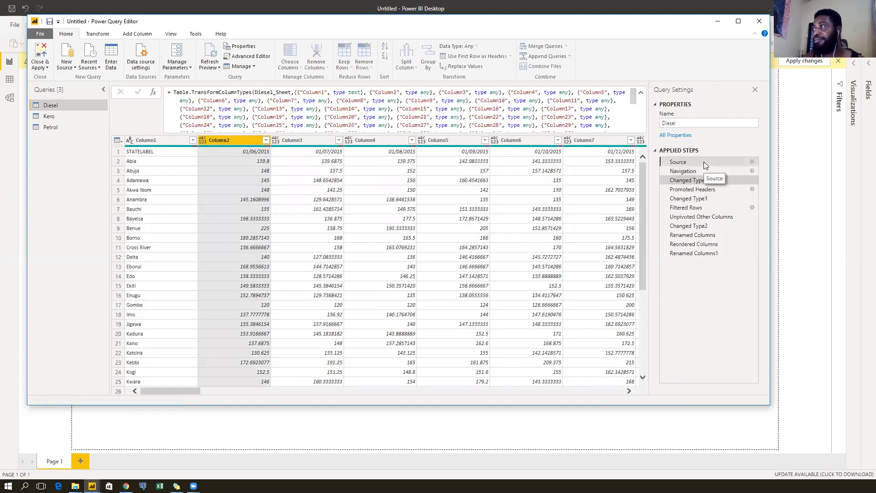
{"action": "left_click", "coordinate": [704, 162]}
{"action": "left_click", "coordinate": [690, 253]}
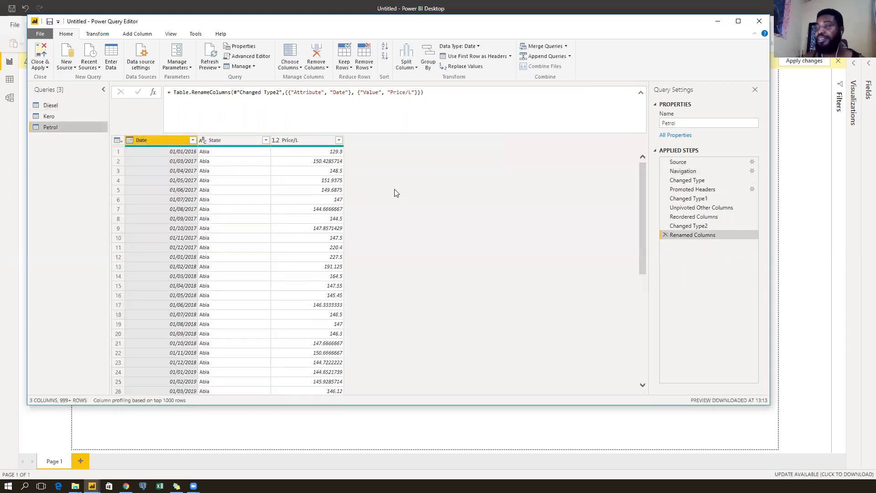
Add a custom column named Fuel with formula "Petrol" to the Petrol query.
{"action": "left_click", "coordinate": [285, 141]}
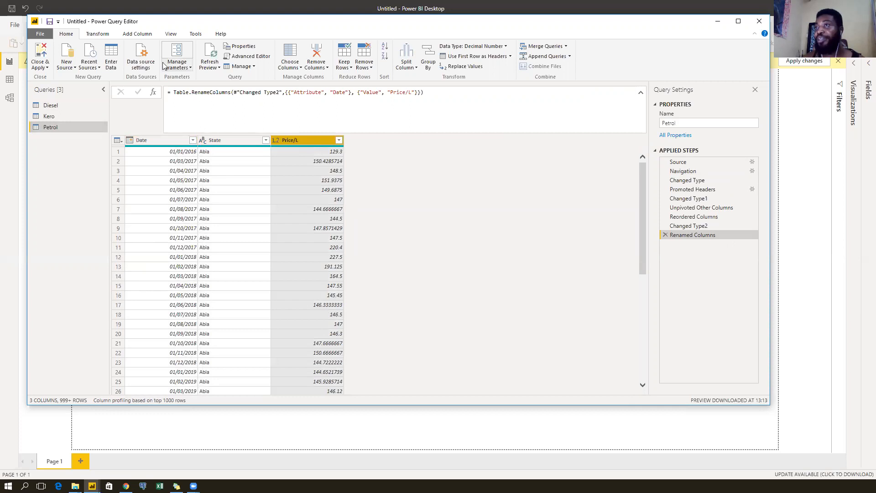
{"action": "left_click", "coordinate": [138, 36]}
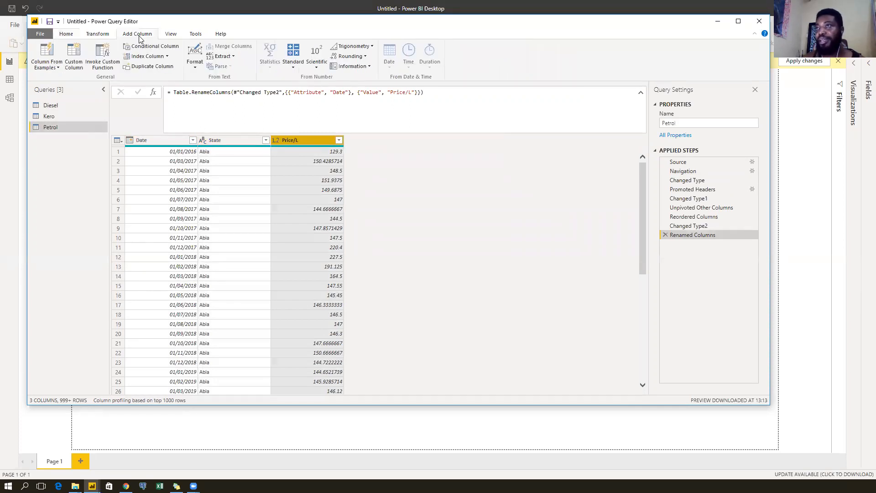
{"action": "left_click", "coordinate": [75, 64]}
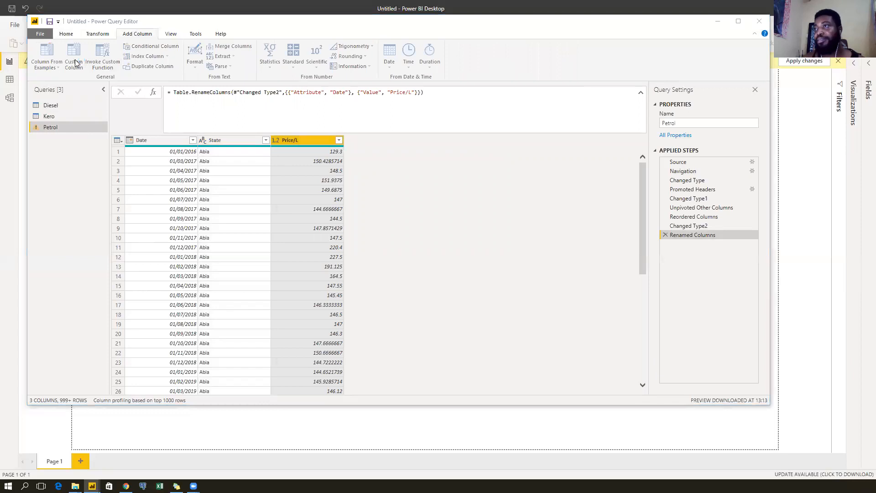
{"action": "left_click_drag", "start_coordinate": [324, 197], "coordinate": [289, 201]}
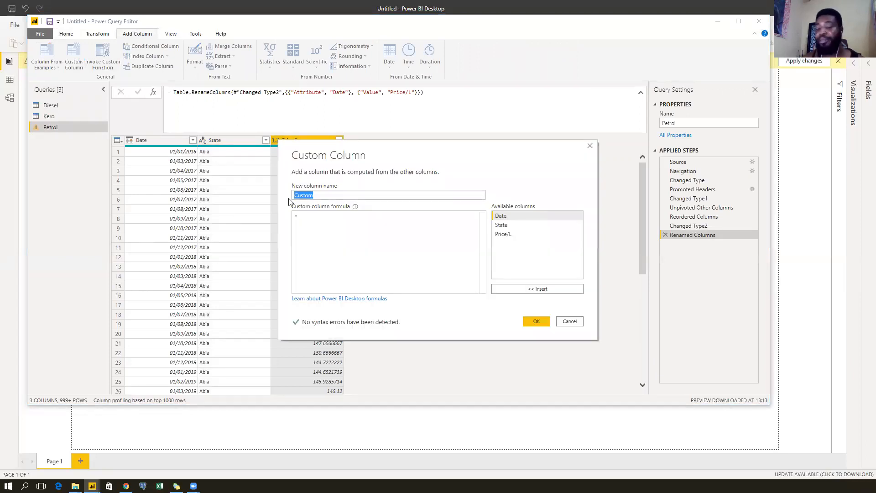
{"action": "type", "text": "Fuel"}
{"action": "key", "text": "Tab"}
{"action": "type", "text": "@"}
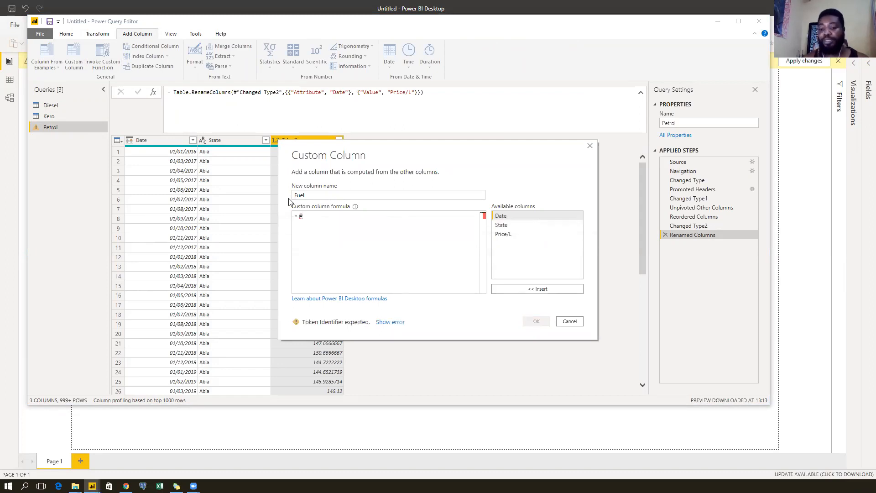
{"action": "key", "text": "BackSpace"}
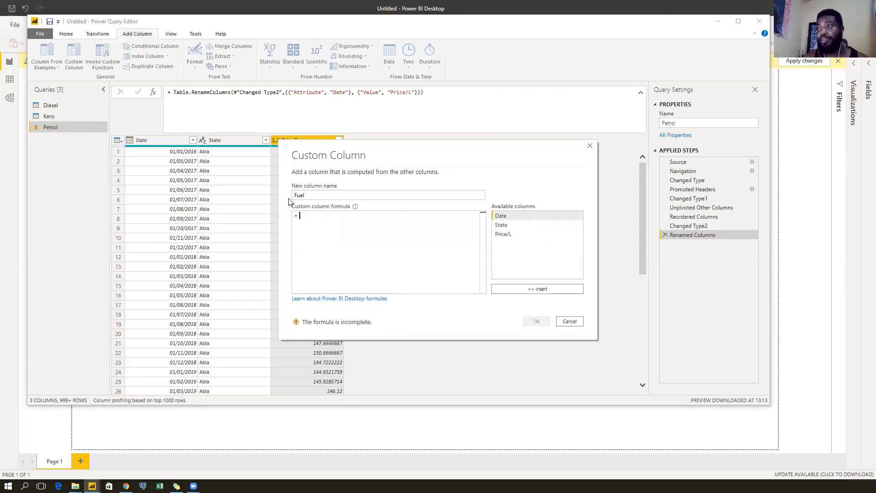
{"action": "type", "text": "\"\""}
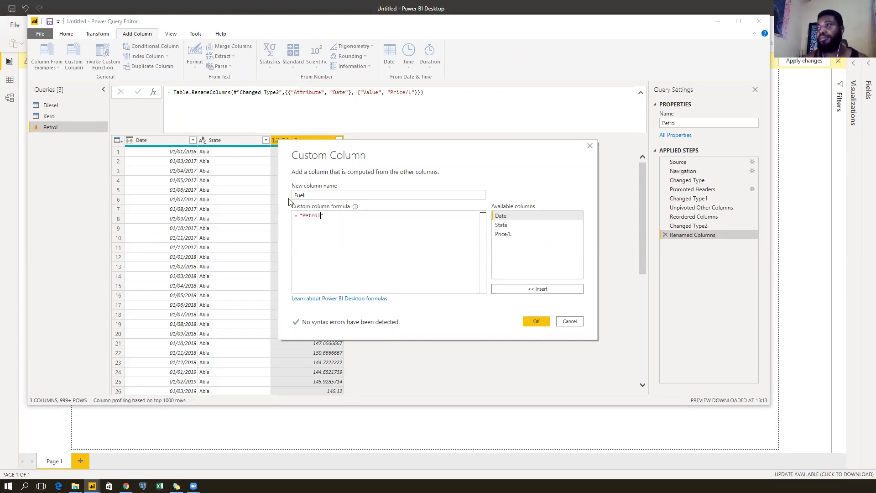
{"action": "left_click", "coordinate": [535, 323]}
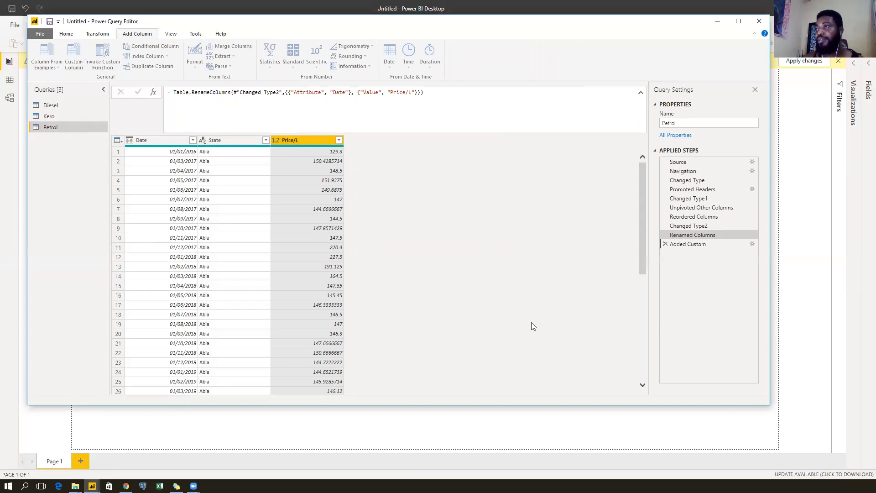
{"action": "scroll", "coordinate": [386, 262], "scroll_direction": "down", "scroll_amount": 5}
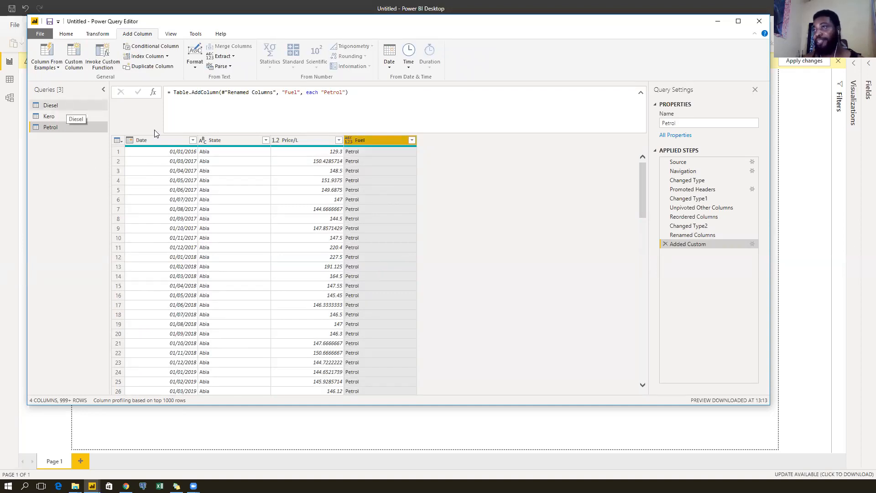
{"action": "left_click", "coordinate": [77, 106]}
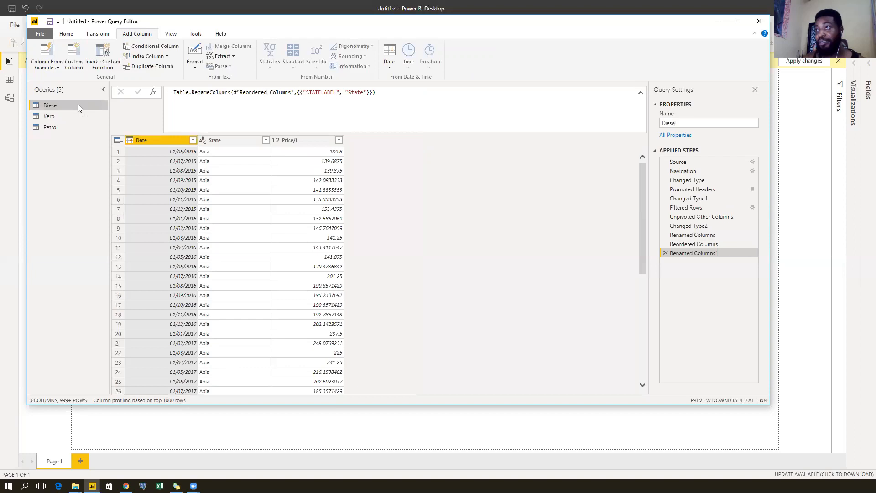
{"action": "left_click", "coordinate": [722, 161]}
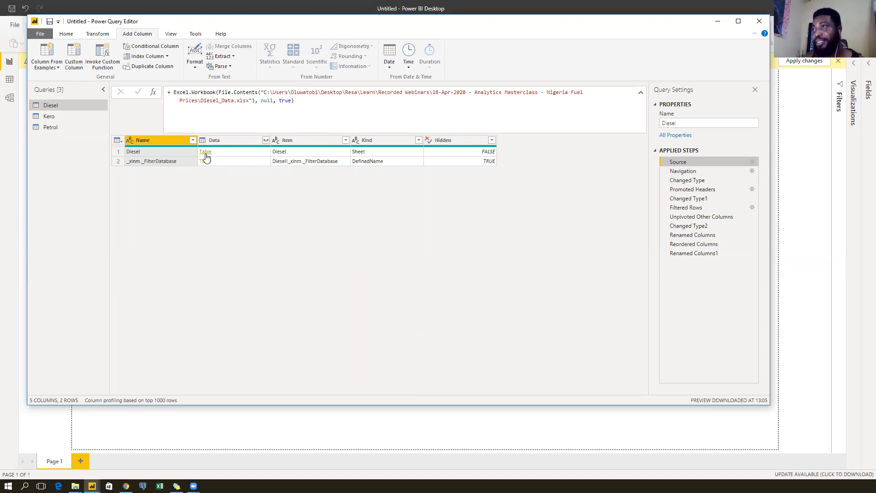
{"action": "left_click", "coordinate": [265, 142]}
{"action": "left_click_drag", "start_coordinate": [256, 197], "coordinate": [251, 301]}
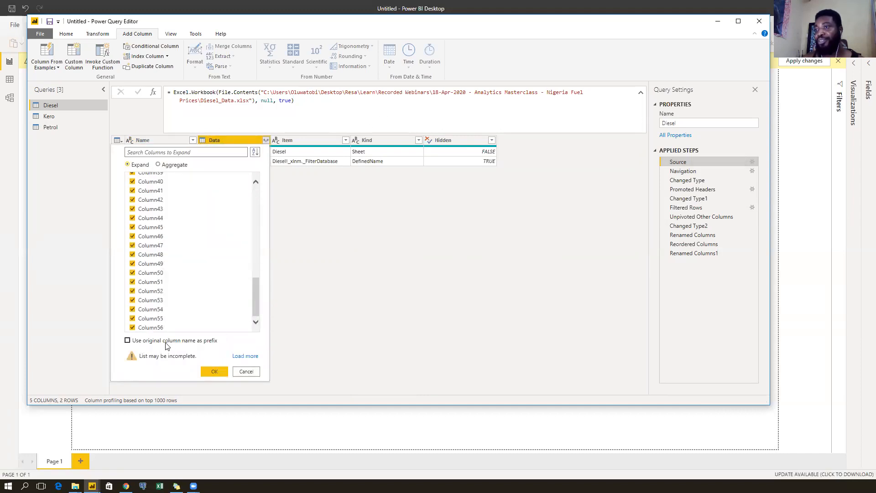
{"action": "left_click", "coordinate": [213, 372]}
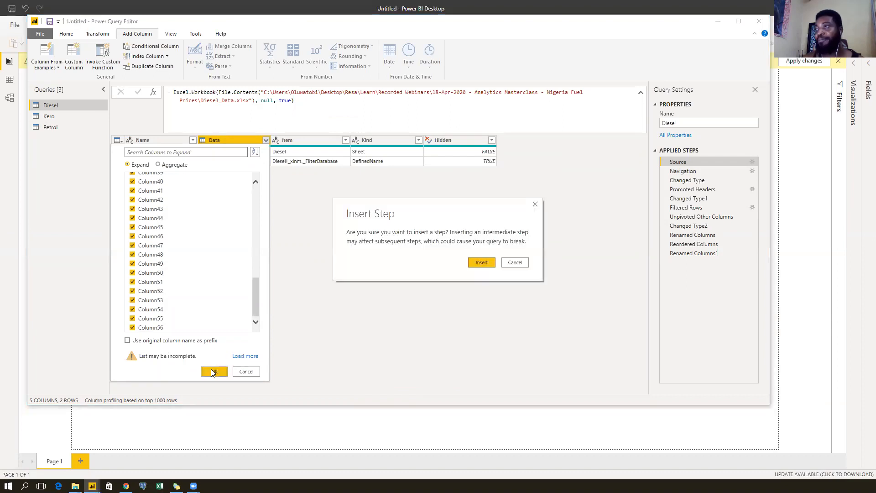
{"action": "left_click", "coordinate": [484, 262]}
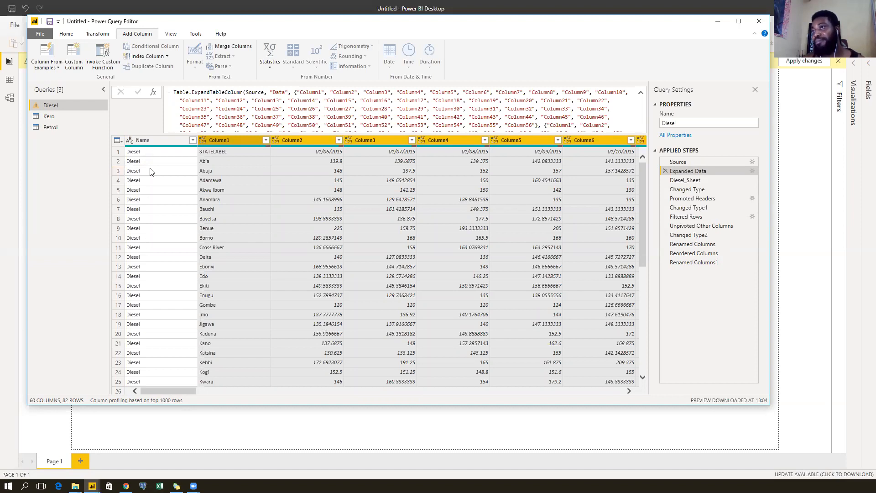
{"action": "scroll", "coordinate": [153, 294], "scroll_direction": "down", "scroll_amount": 8}
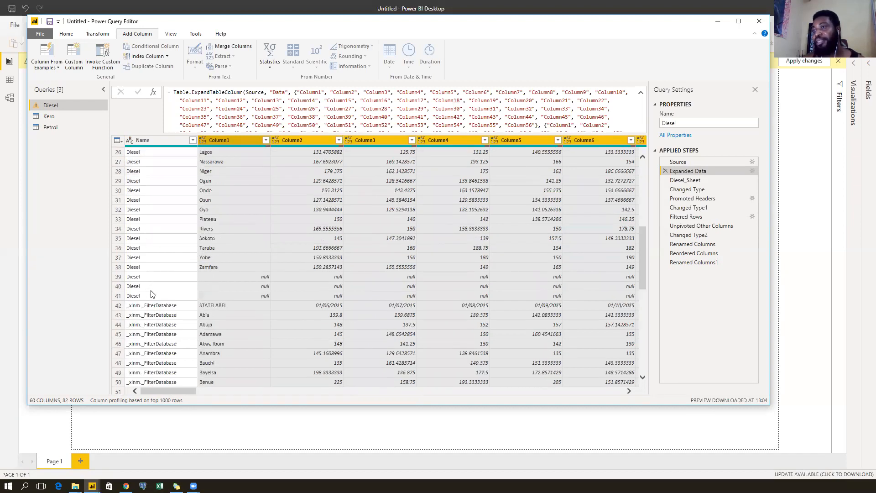
{"action": "scroll", "coordinate": [152, 294], "scroll_direction": "up", "scroll_amount": 8}
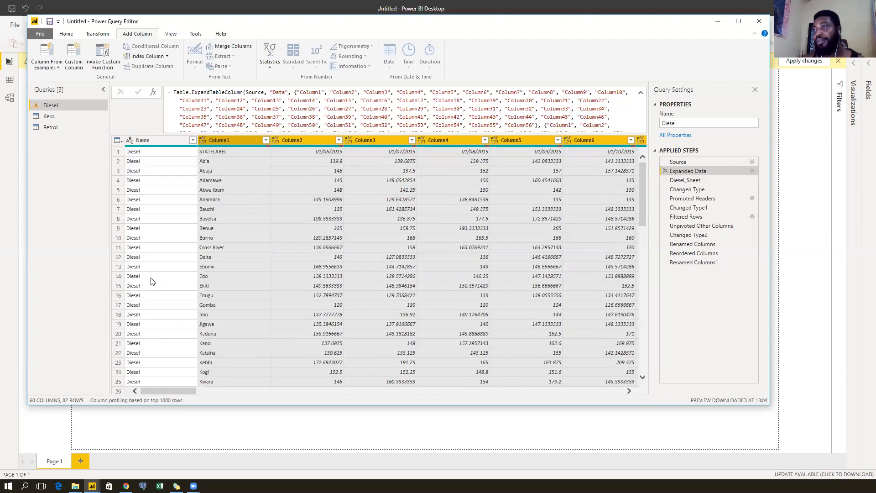
{"action": "scroll", "coordinate": [164, 281], "scroll_direction": "down", "scroll_amount": 16}
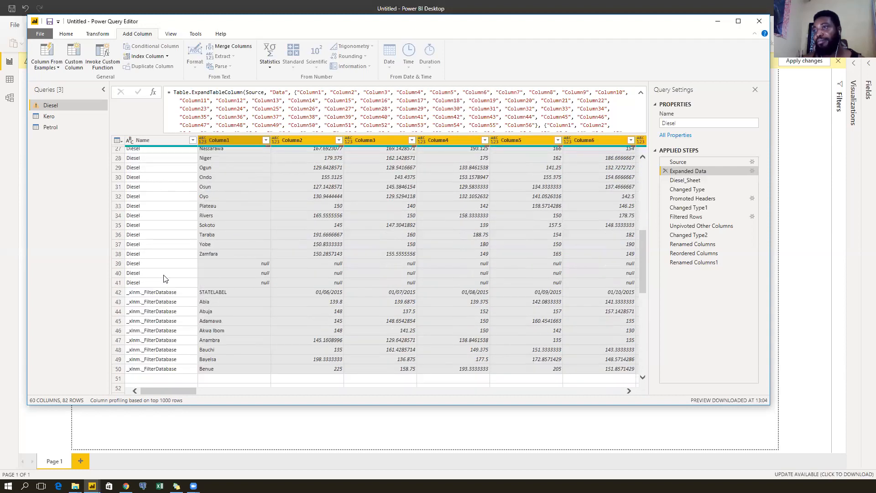
{"action": "scroll", "coordinate": [162, 287], "scroll_direction": "up", "scroll_amount": 12}
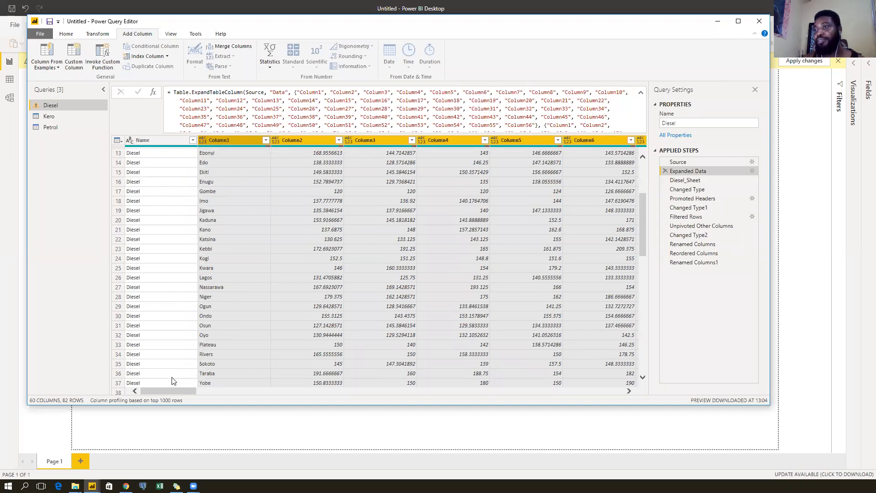
{"action": "left_click_drag", "start_coordinate": [166, 391], "coordinate": [550, 385]}
{"action": "scroll", "coordinate": [529, 271], "scroll_direction": "up", "scroll_amount": 4}
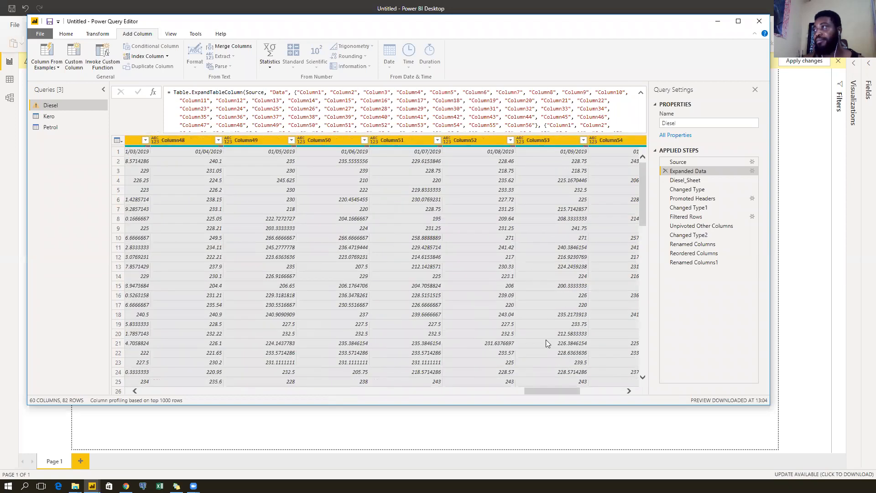
{"action": "left_click_drag", "start_coordinate": [542, 393], "coordinate": [597, 394]}
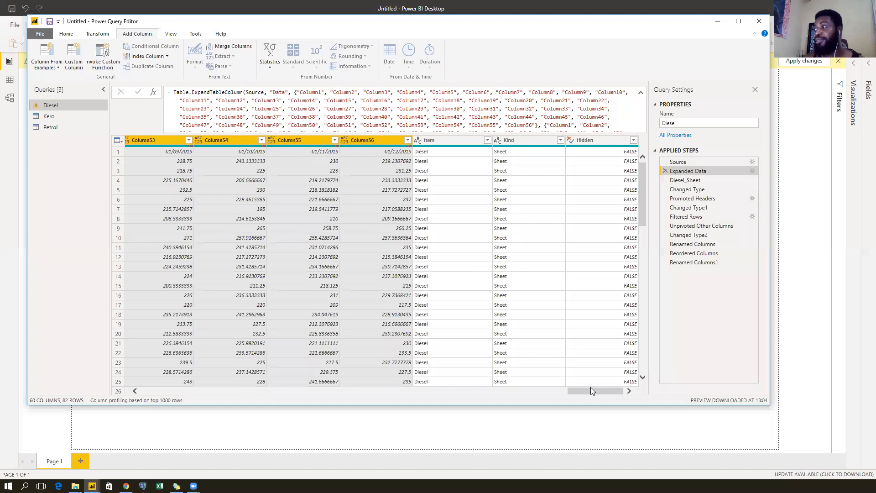
{"action": "left_click_drag", "start_coordinate": [611, 392], "coordinate": [414, 392]}
{"action": "left_click_drag", "start_coordinate": [299, 409], "coordinate": [182, 398]}
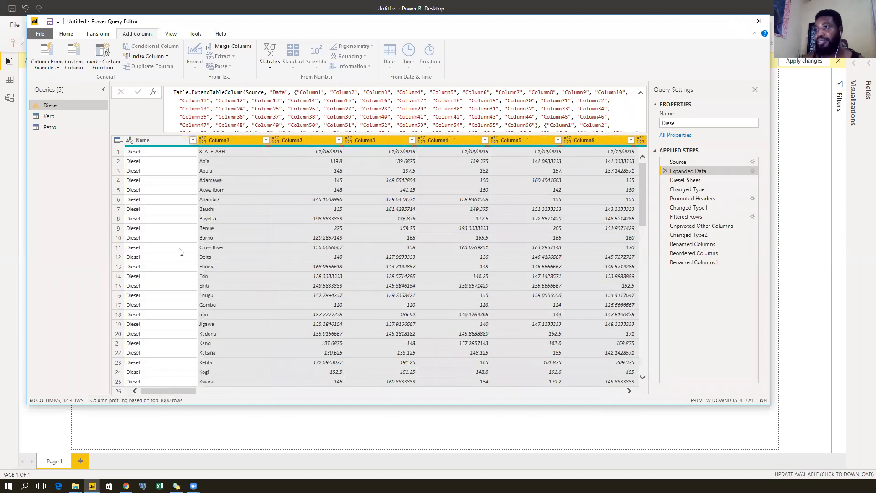
{"action": "scroll", "coordinate": [180, 245], "scroll_direction": "down", "scroll_amount": 12}
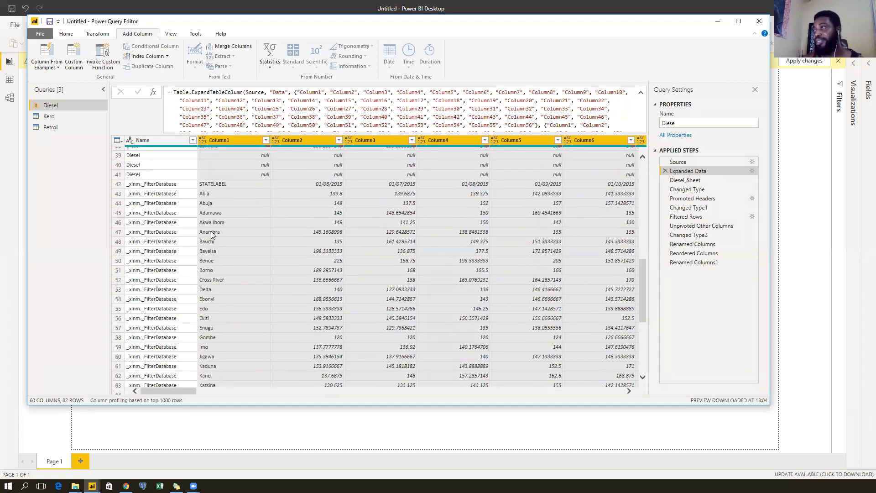
{"action": "scroll", "coordinate": [211, 231], "scroll_direction": "up", "scroll_amount": 9}
{"action": "scroll", "coordinate": [291, 231], "scroll_direction": "up", "scroll_amount": 4}
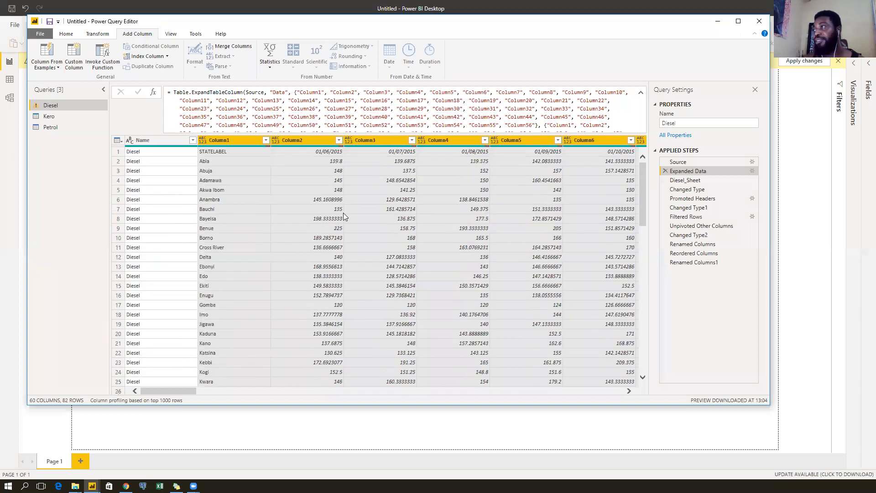
Filter Diesel's Source Kind column to exclude DefinedName, keeping only the Sheet row.
{"action": "left_click", "coordinate": [703, 161]}
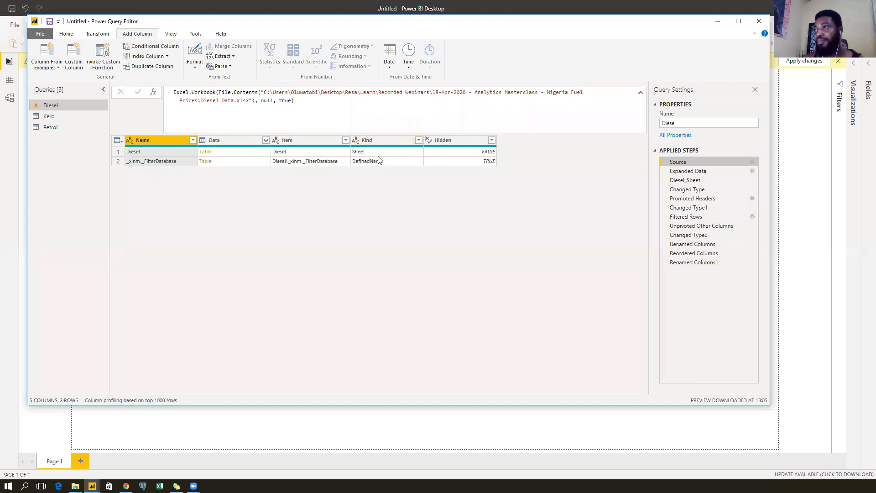
{"action": "left_click", "coordinate": [418, 142]}
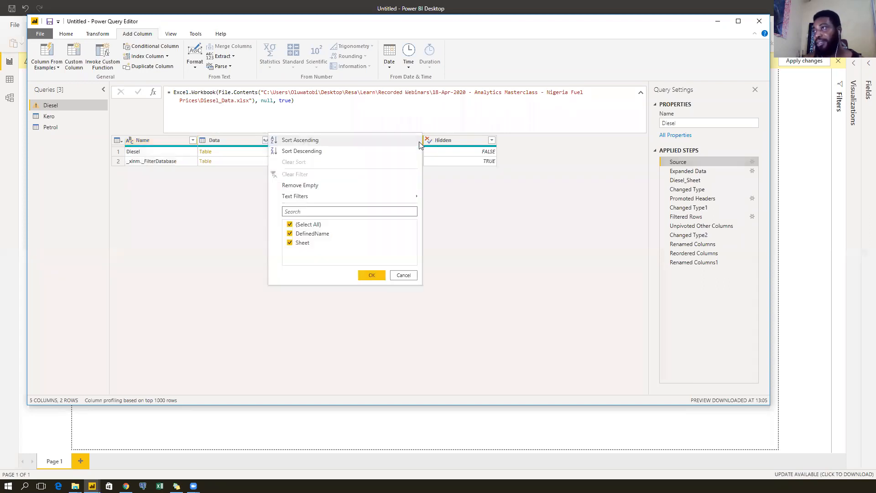
{"action": "left_click", "coordinate": [312, 233]}
{"action": "left_click", "coordinate": [370, 275]}
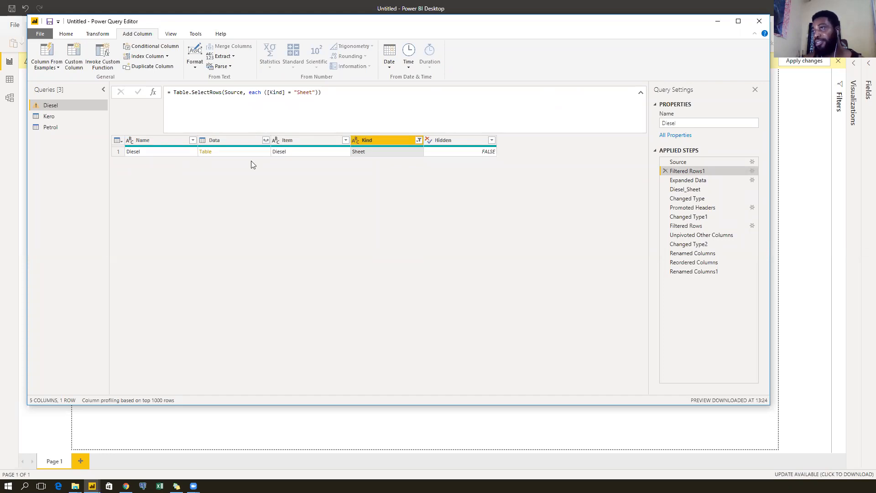
{"action": "left_click", "coordinate": [705, 182]}
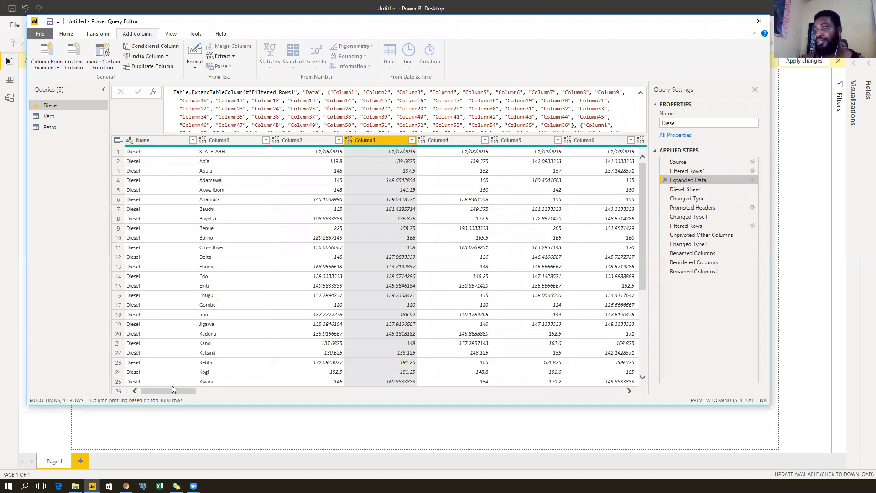
Select the expanded data's columns starting from Name.
{"action": "scroll", "coordinate": [162, 300], "scroll_direction": "down", "scroll_amount": 5}
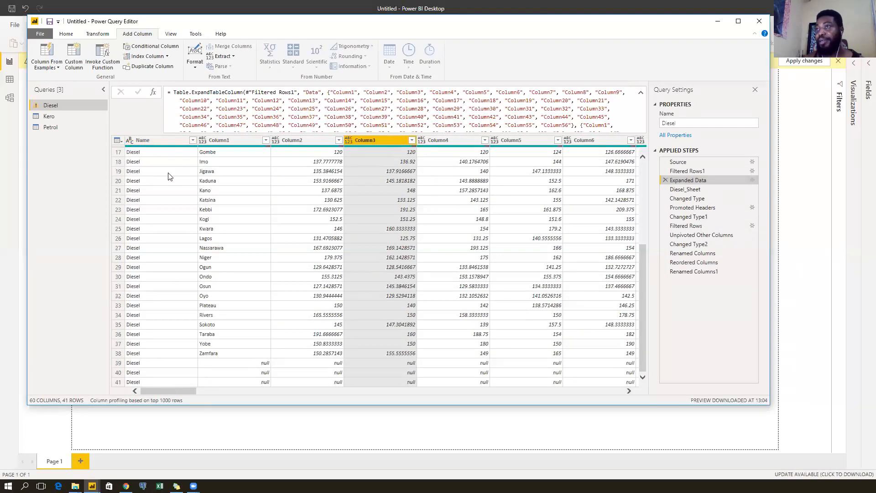
{"action": "left_click", "coordinate": [145, 140]}
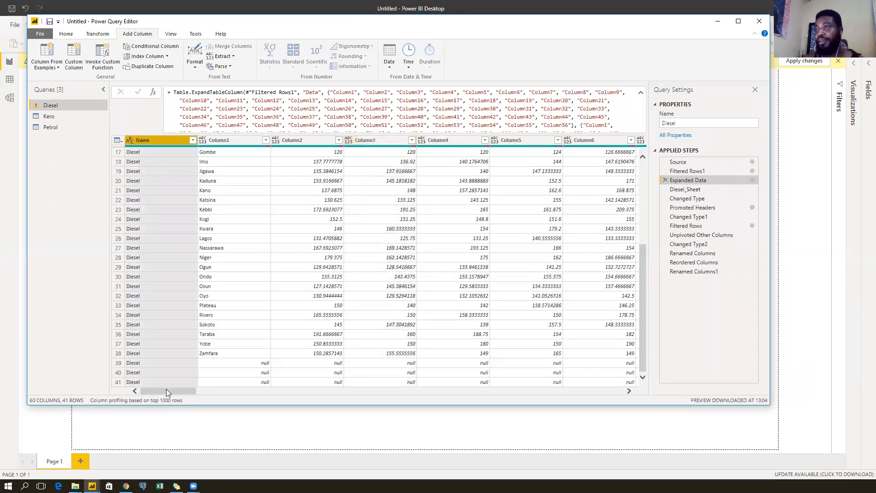
{"action": "left_click_drag", "start_coordinate": [166, 389], "coordinate": [598, 391]}
{"action": "scroll", "coordinate": [509, 259], "scroll_direction": "up", "scroll_amount": 5}
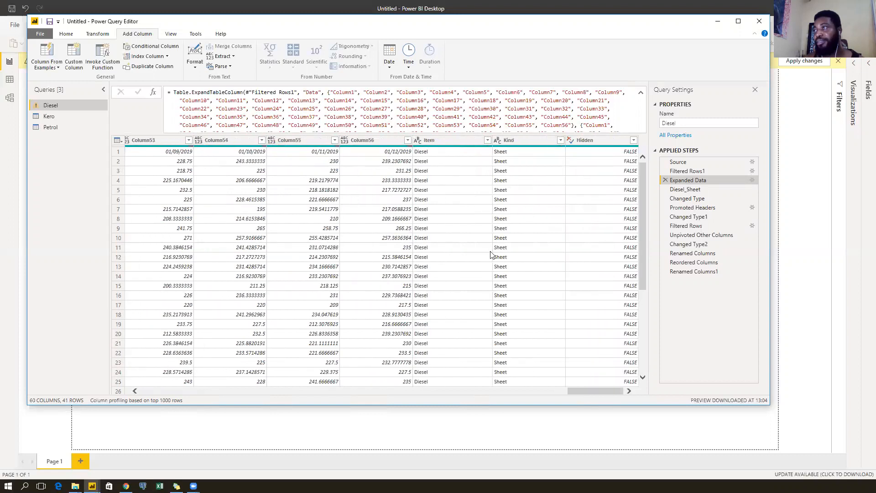
Keep only Name through Column56 by inserting a Removed Other Columns step, dropping Item, Kind and Hidden.
{"action": "left_click", "coordinate": [381, 143], "text": "shift"}
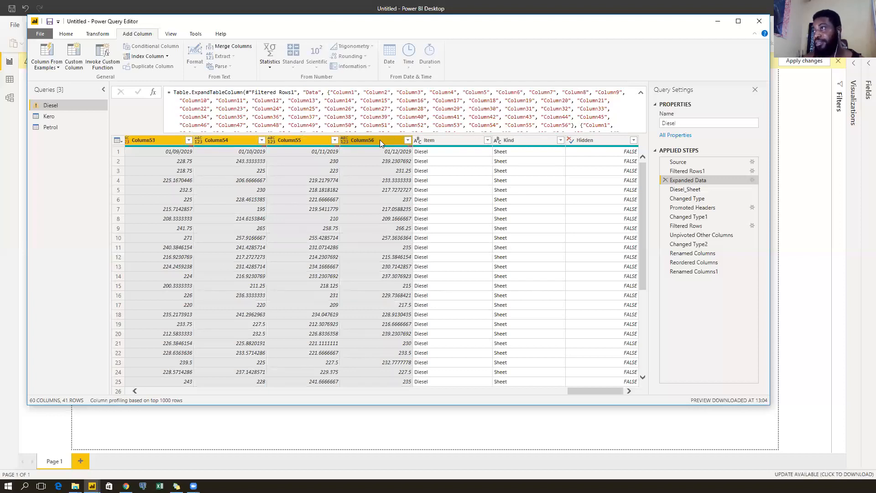
{"action": "right_click", "coordinate": [380, 139]}
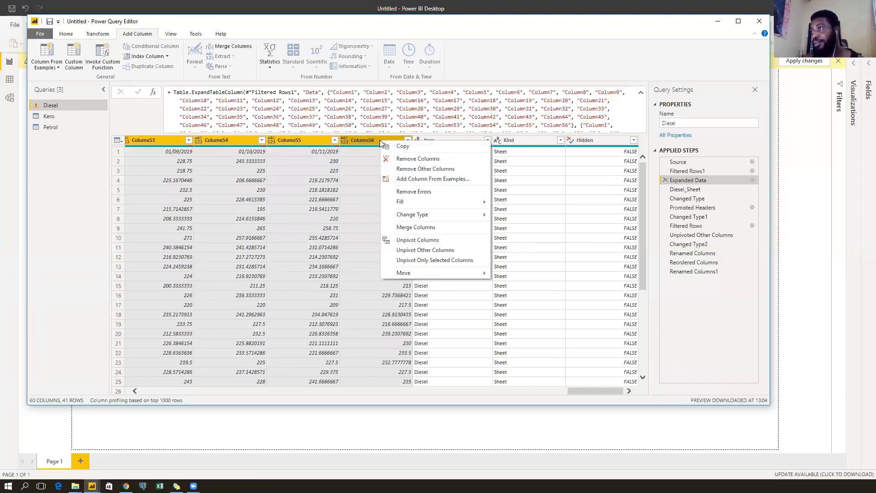
{"action": "left_click", "coordinate": [391, 167]}
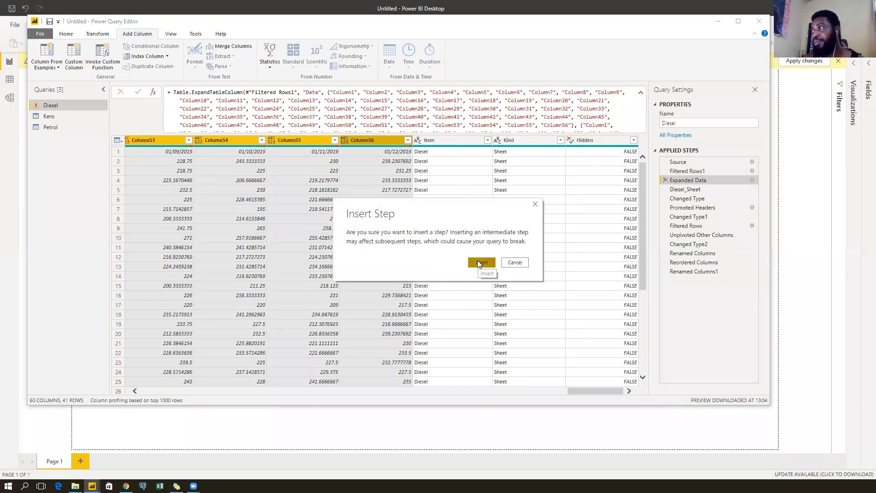
{"action": "left_click", "coordinate": [481, 262]}
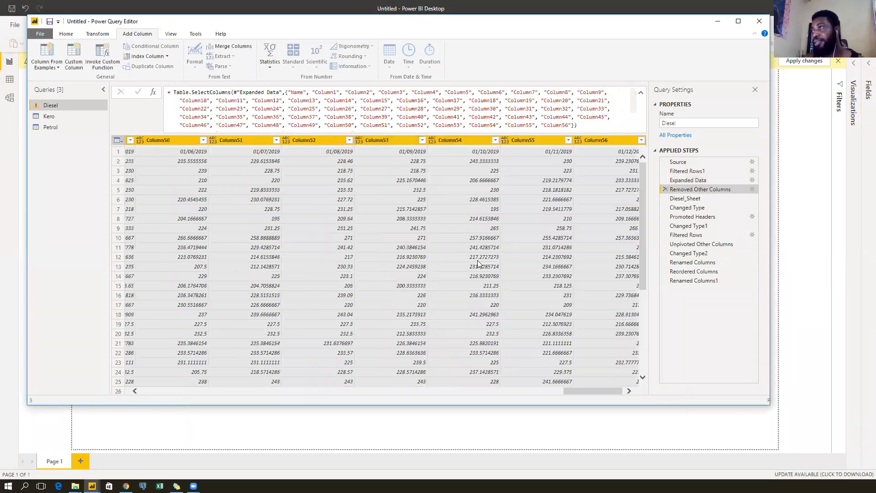
{"action": "mouse_move", "coordinate": [595, 391]}
{"action": "left_mouse_down"}
{"action": "mouse_move", "coordinate": [135, 390]}
{"action": "mouse_move", "coordinate": [592, 393]}
{"action": "left_mouse_up"}
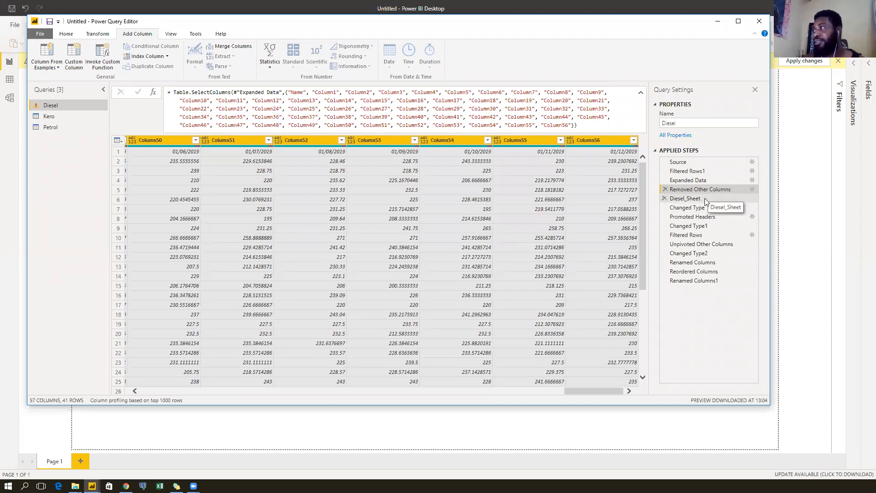
Delete the failing Diesel_Sheet step from the Diesel query.
{"action": "left_click", "coordinate": [705, 199]}
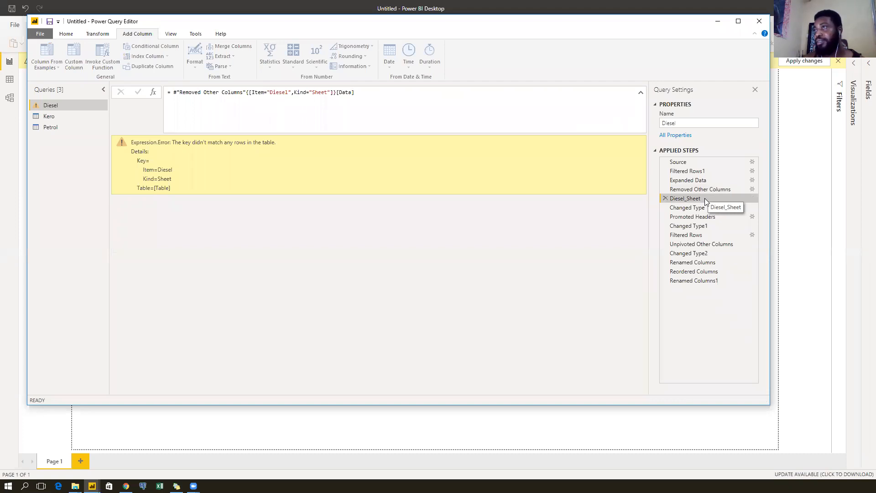
{"action": "left_click", "coordinate": [665, 199]}
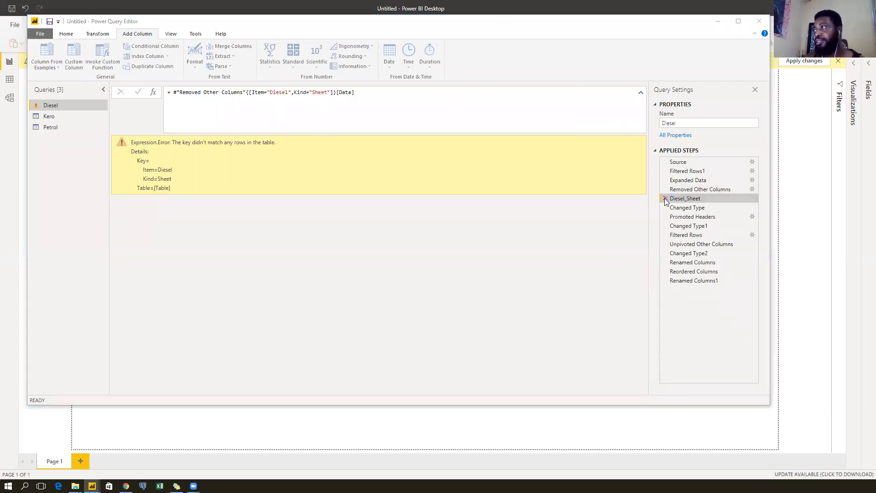
{"action": "left_click", "coordinate": [482, 262]}
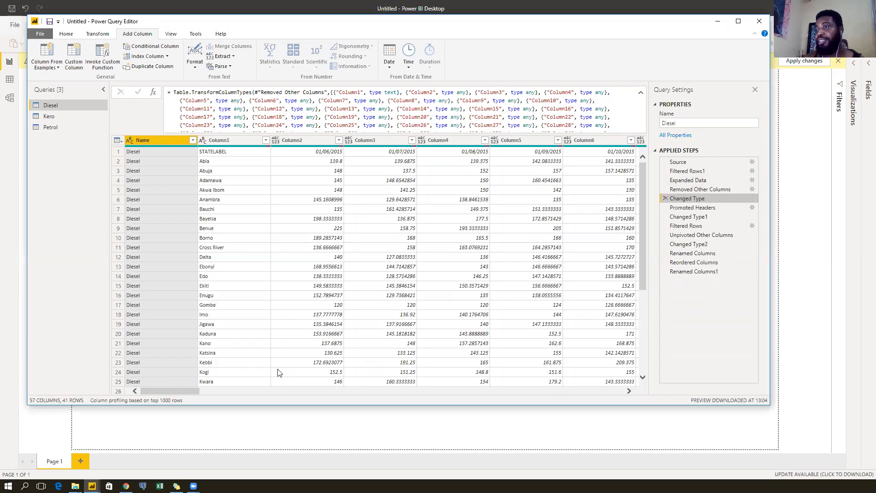
Verify Changed Type, Promoted Headers, Changed Type1 and Filtered Rows now load, ending at 37 rows.
{"action": "left_click", "coordinate": [708, 193]}
{"action": "left_click", "coordinate": [711, 198]}
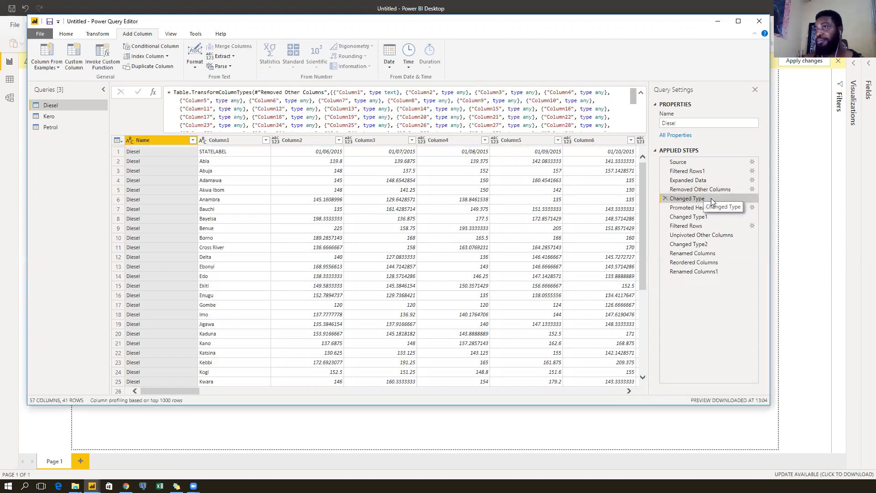
{"action": "left_click_drag", "start_coordinate": [163, 390], "coordinate": [630, 363]}
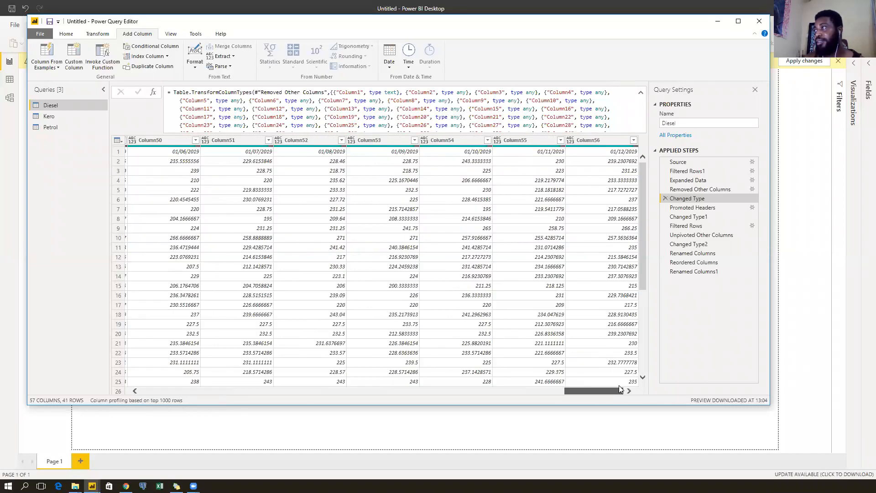
{"action": "left_click", "coordinate": [694, 208]}
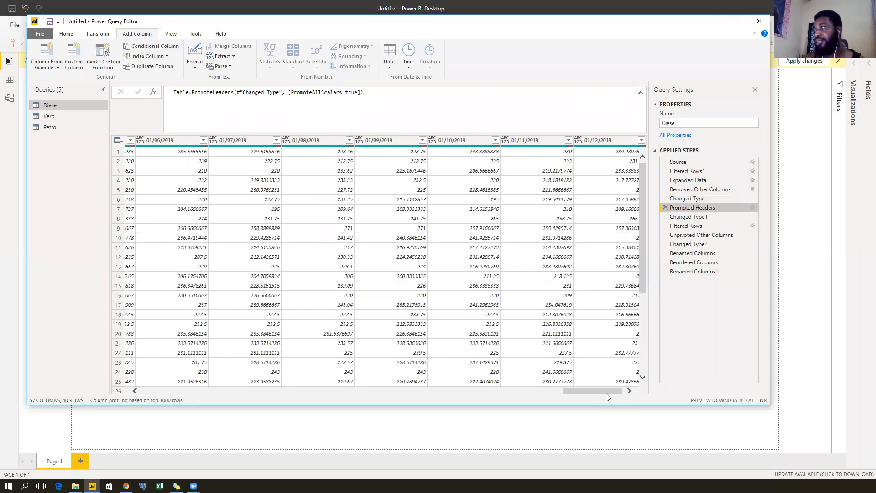
{"action": "left_click", "coordinate": [697, 218]}
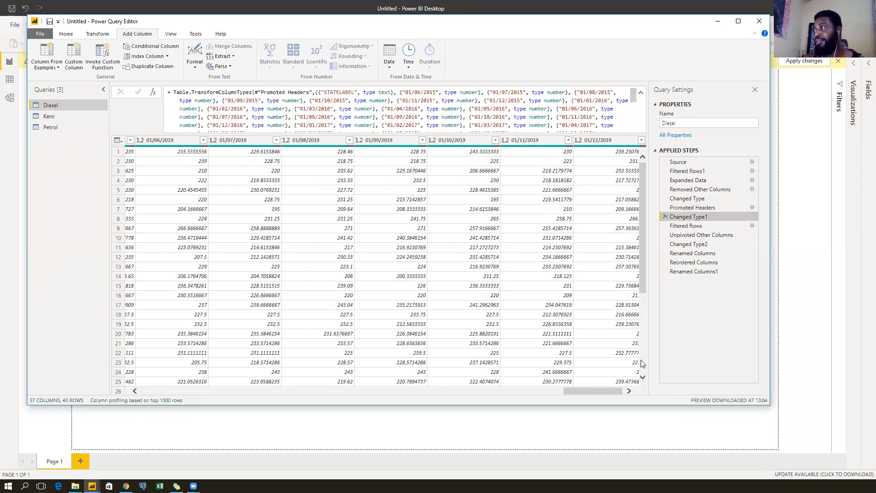
{"action": "left_click", "coordinate": [695, 227]}
{"action": "left_click_drag", "start_coordinate": [605, 392], "coordinate": [159, 404]}
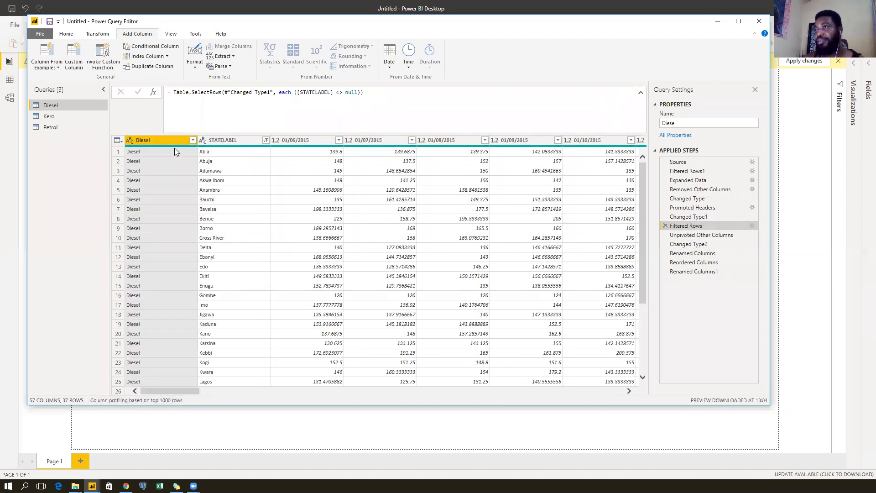
Compare the unpivoted step with Filtered Rows, then select the STATELABEL and Diesel columns.
{"action": "left_click", "coordinate": [708, 235]}
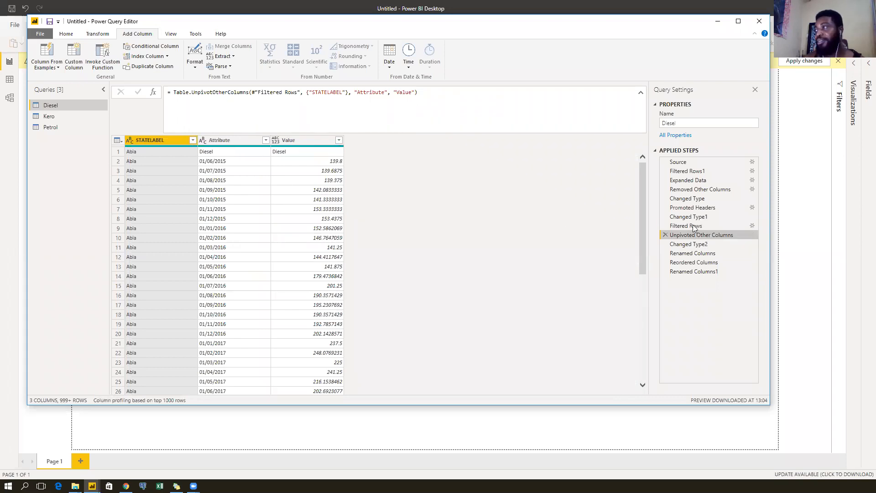
{"action": "left_click", "coordinate": [696, 226]}
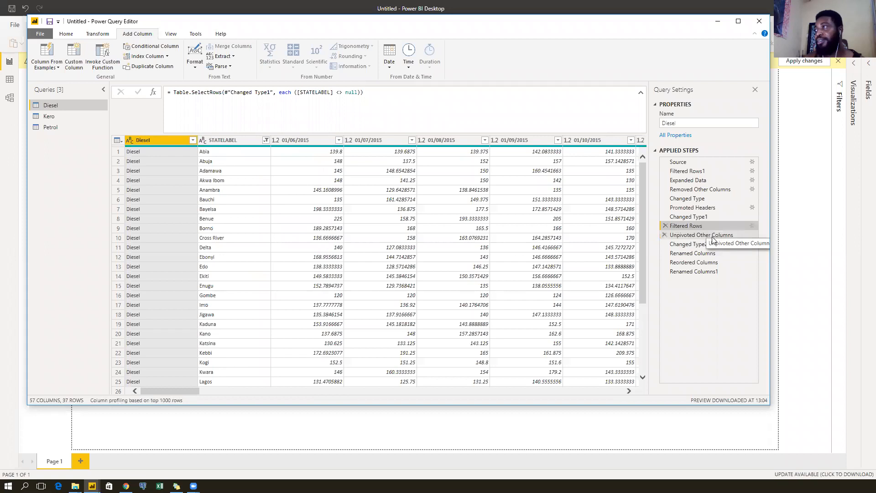
{"action": "left_click", "coordinate": [710, 235]}
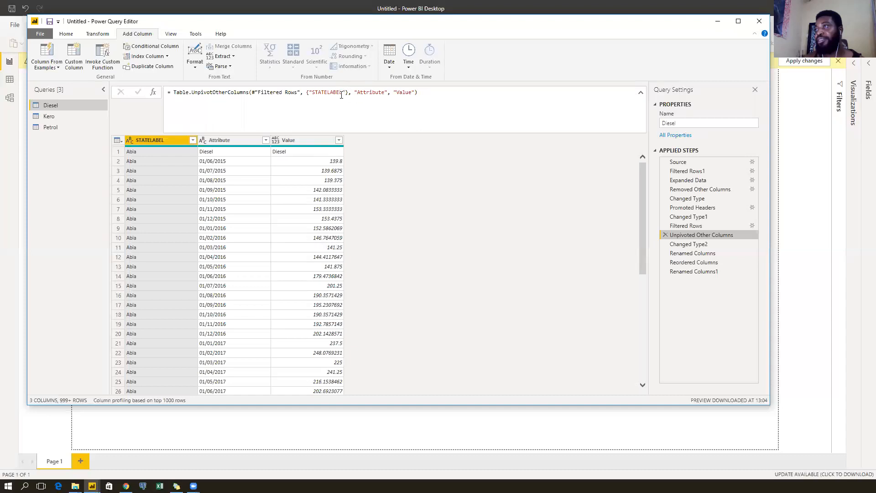
{"action": "left_click", "coordinate": [711, 226]}
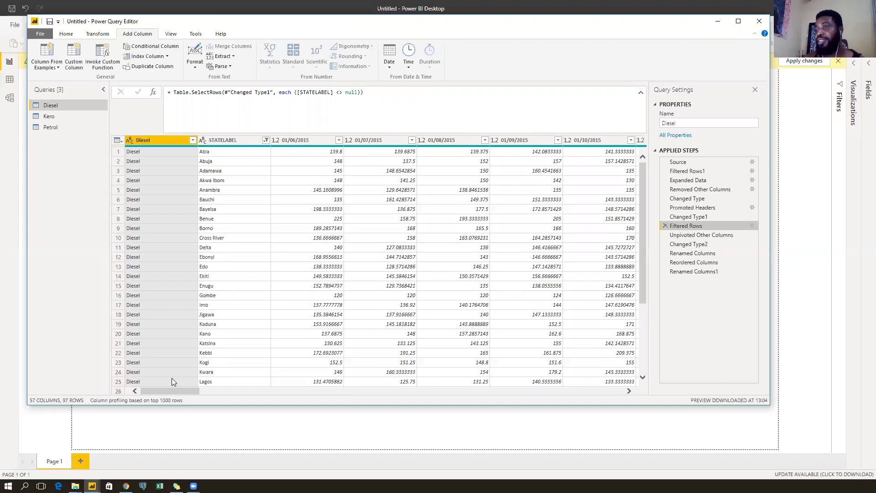
{"action": "left_click", "coordinate": [229, 143]}
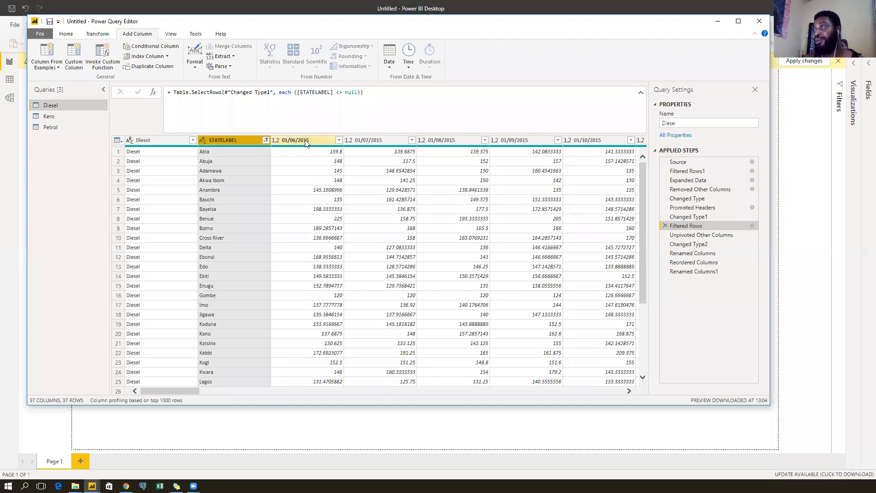
{"action": "left_click", "coordinate": [153, 139], "text": "ctrl"}
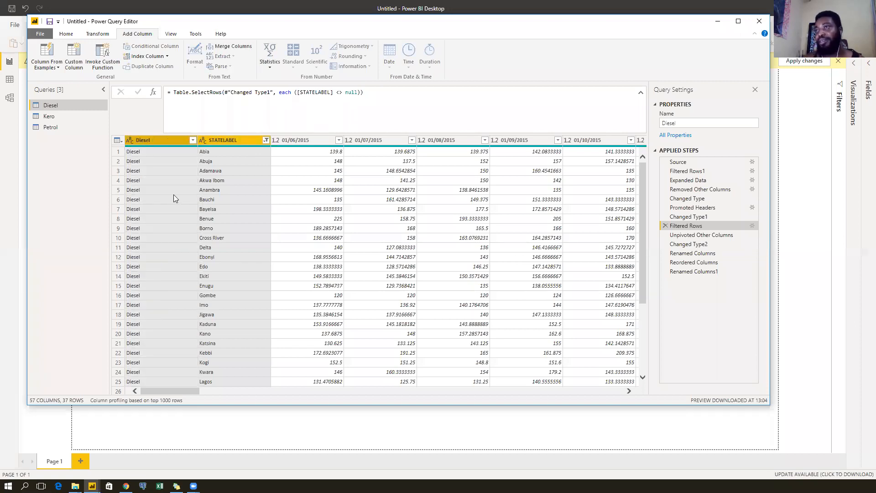
Rename Diesel to Fuel and insert an Unpivot Other Columns step keeping Fuel and STATELABEL.
{"action": "double_click", "coordinate": [153, 140]}
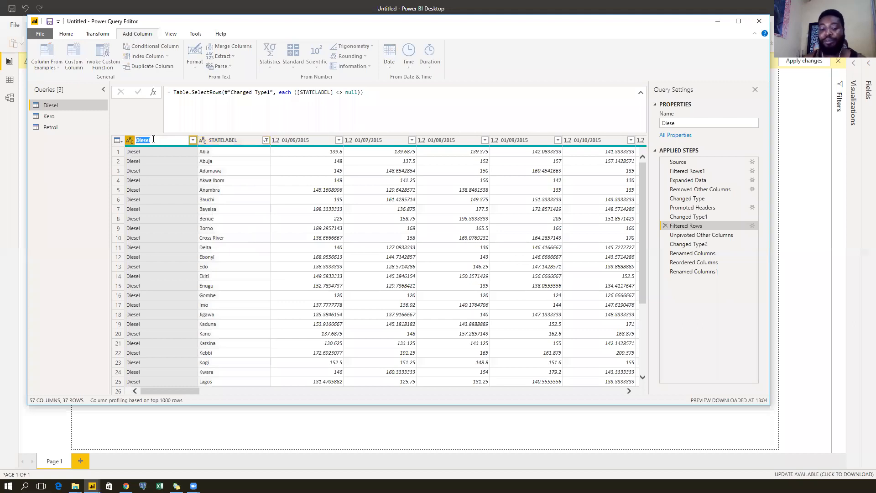
{"action": "type", "text": "Fuel"}
{"action": "key", "text": "Return"}
{"action": "key", "text": "Return"}
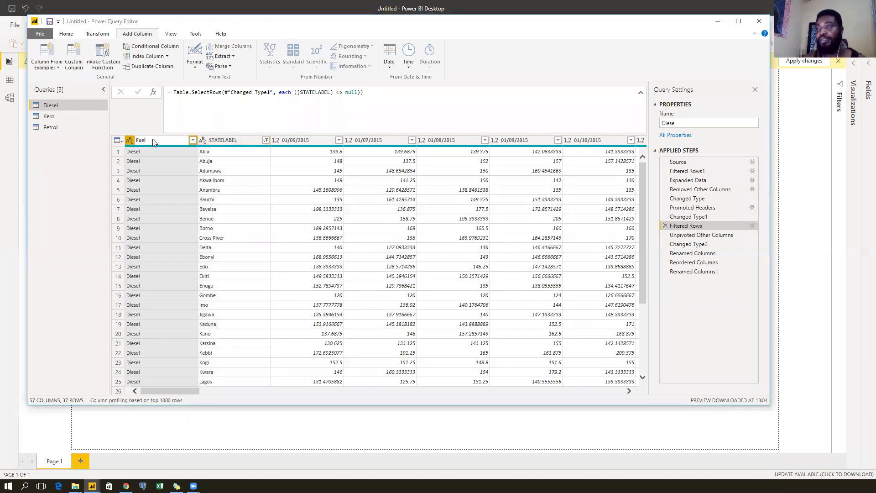
{"action": "left_click", "coordinate": [223, 140], "text": "ctrl"}
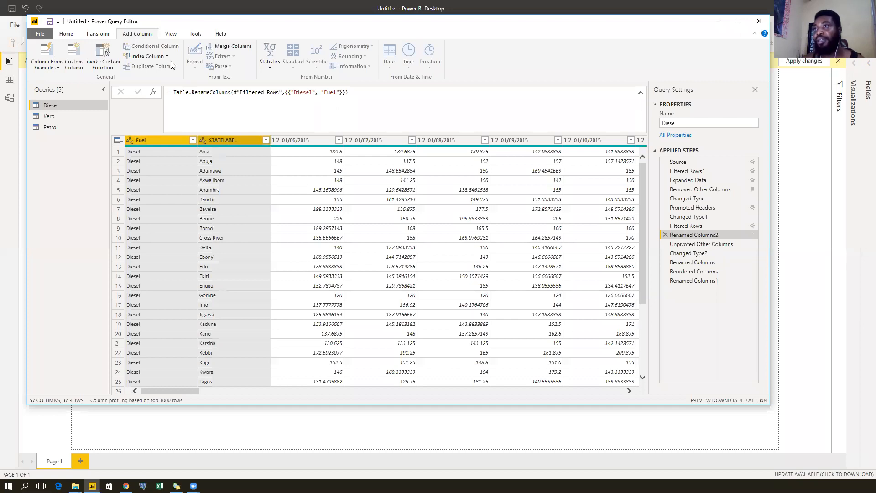
{"action": "left_click", "coordinate": [97, 34]}
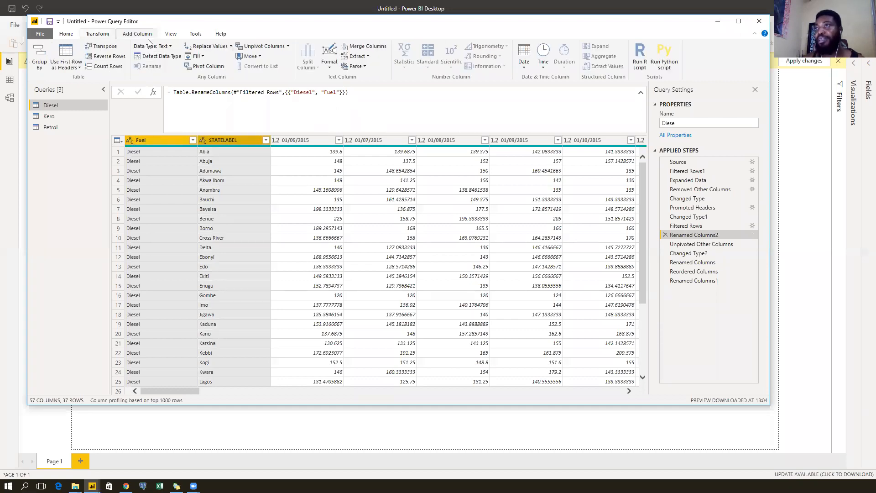
{"action": "left_click", "coordinate": [288, 46]}
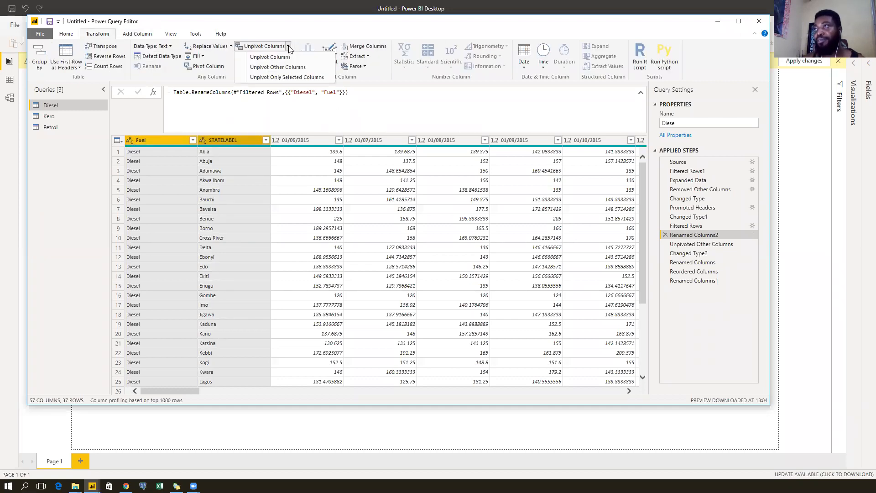
{"action": "left_click", "coordinate": [271, 68]}
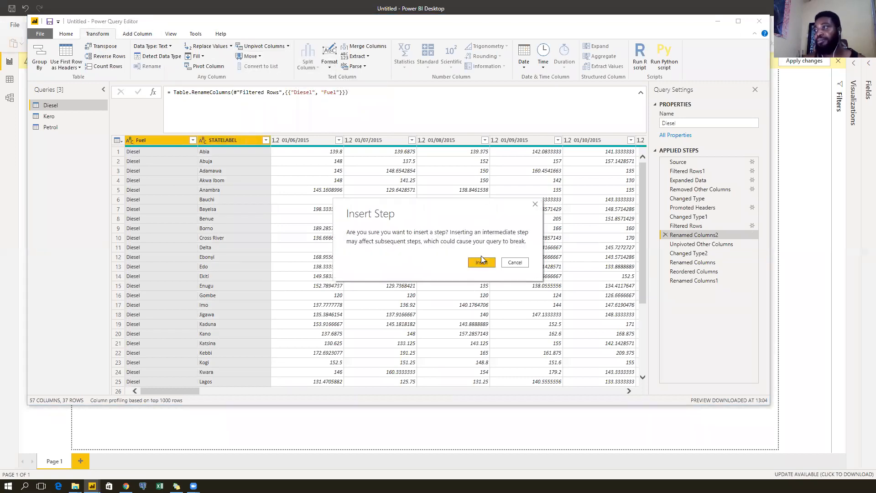
{"action": "left_click", "coordinate": [482, 263]}
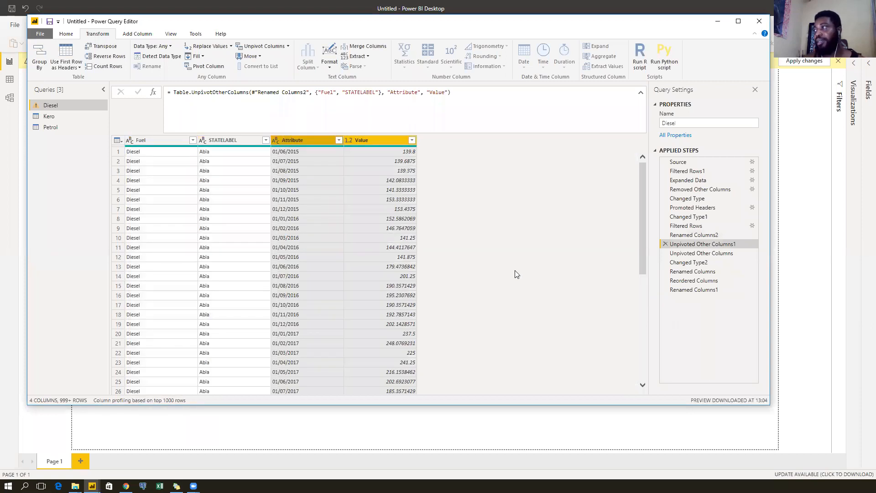
Delete the older redundant unpivot step and check the later rename and reorder steps.
{"action": "left_click", "coordinate": [671, 253]}
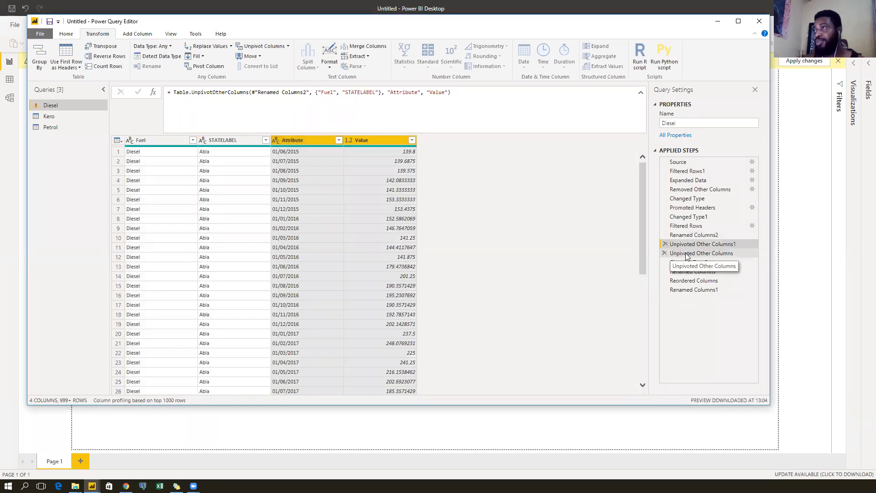
{"action": "left_click", "coordinate": [664, 253]}
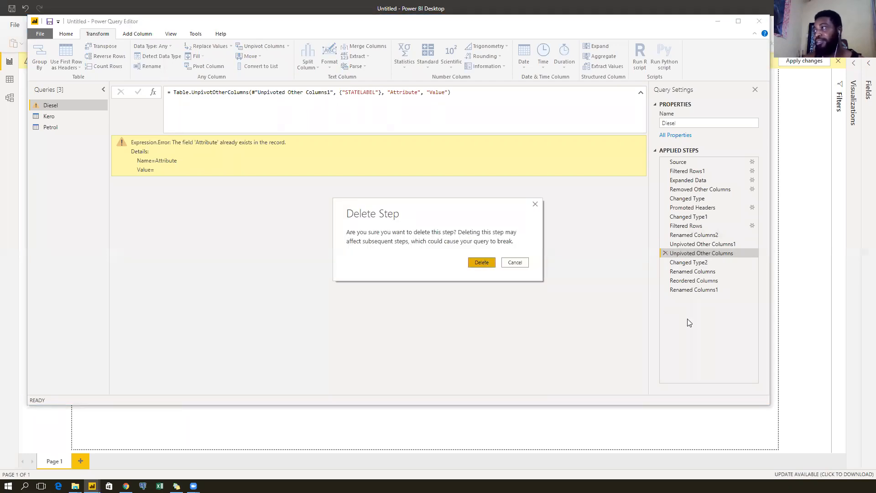
{"action": "key", "text": "Return"}
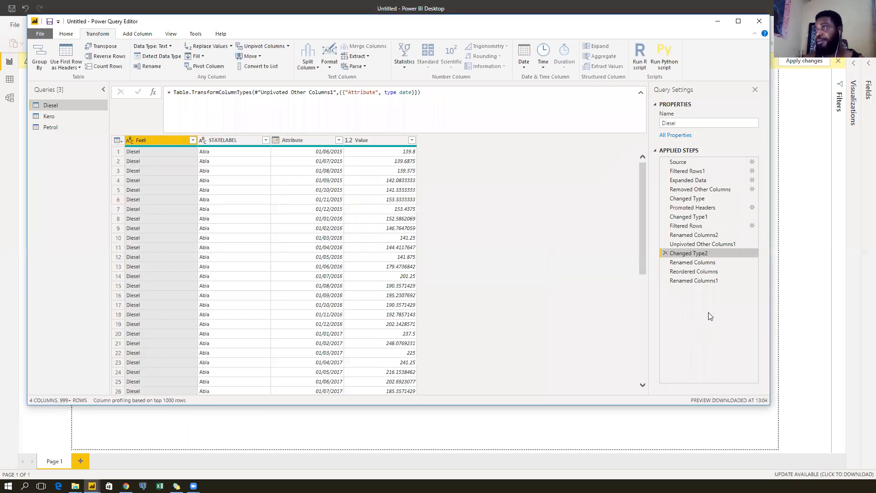
{"action": "left_click", "coordinate": [716, 263]}
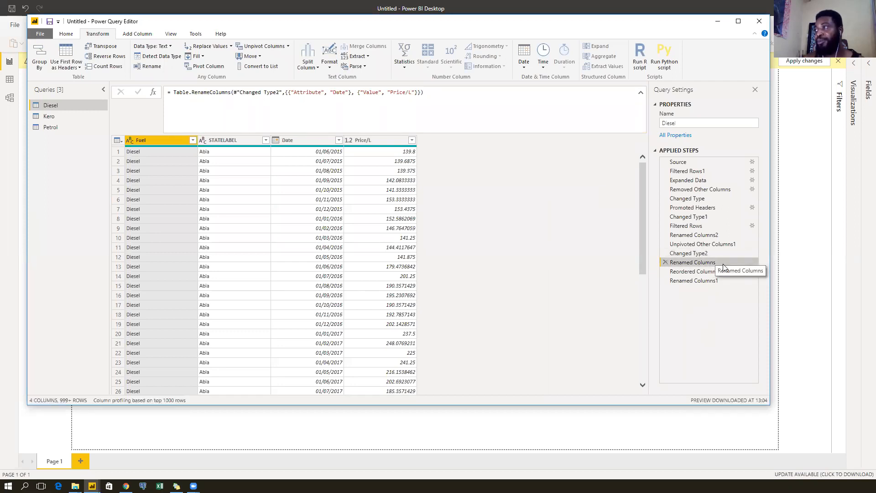
{"action": "left_click", "coordinate": [716, 272]}
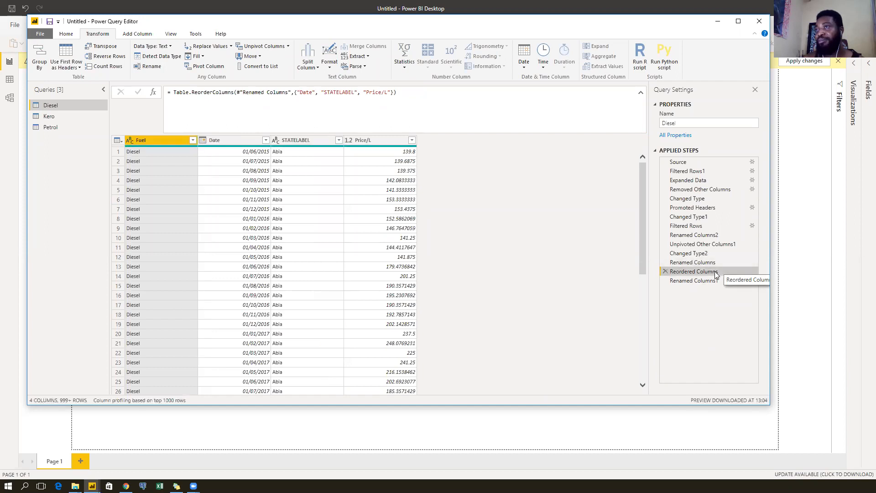
{"action": "left_click", "coordinate": [701, 282]}
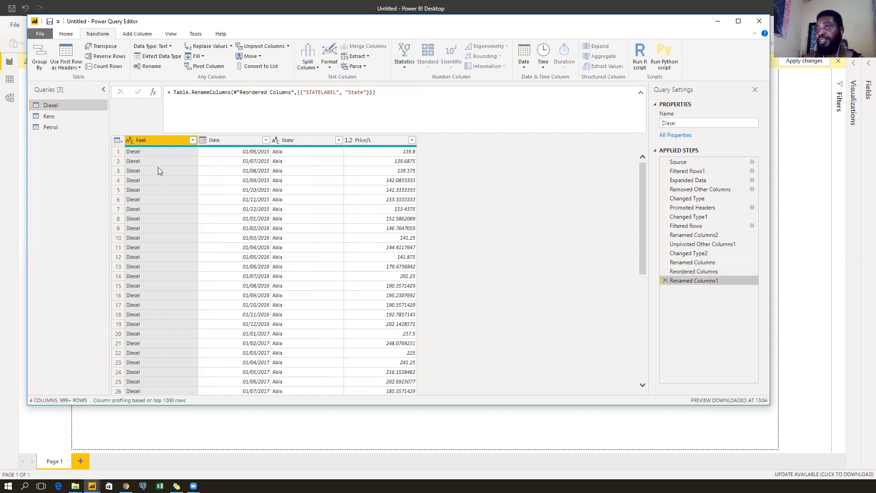
Move the Fuel column to the end, after Date, State and Price/L.
{"action": "left_click_drag", "start_coordinate": [152, 140], "coordinate": [427, 141]}
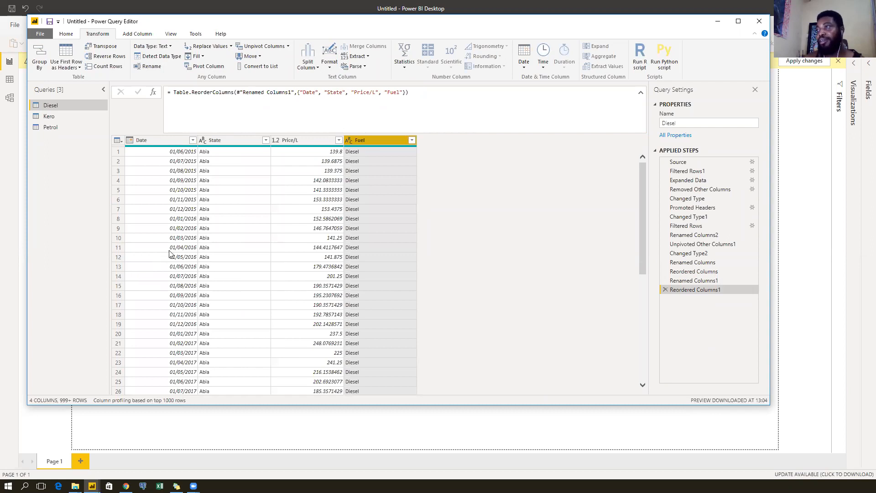
{"action": "scroll", "coordinate": [276, 246], "scroll_direction": "down", "scroll_amount": 20}
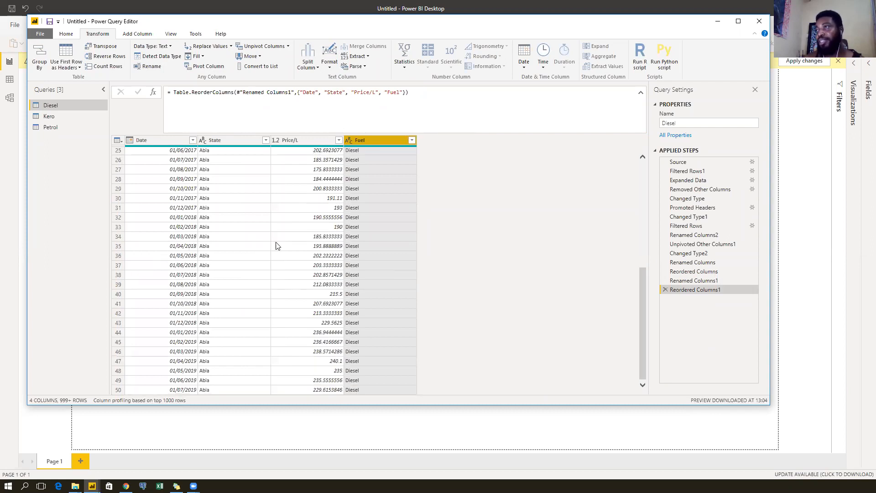
{"action": "scroll", "coordinate": [279, 247], "scroll_direction": "down", "scroll_amount": 20}
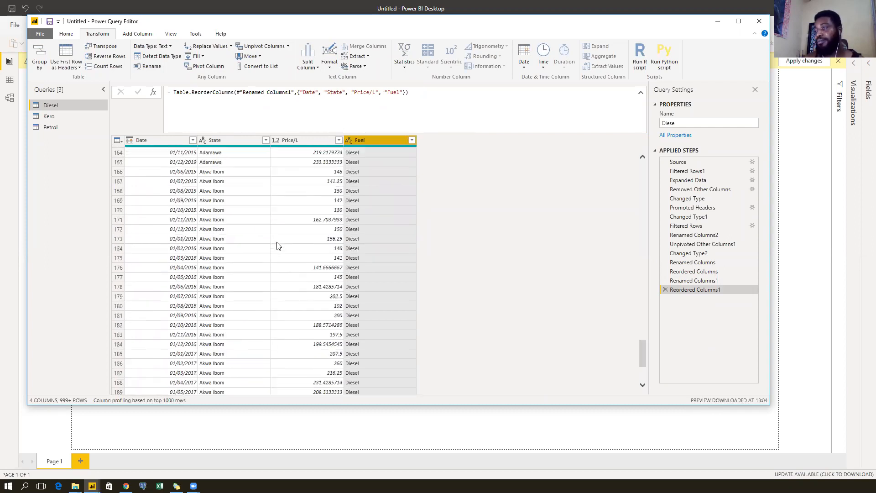
{"action": "scroll", "coordinate": [283, 251], "scroll_direction": "up", "scroll_amount": 20}
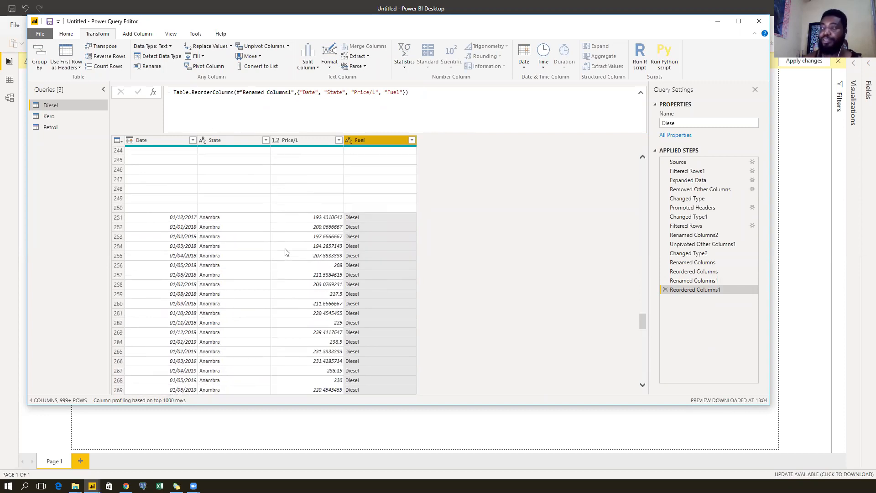
{"action": "left_click_drag", "start_coordinate": [645, 271], "coordinate": [640, 155]}
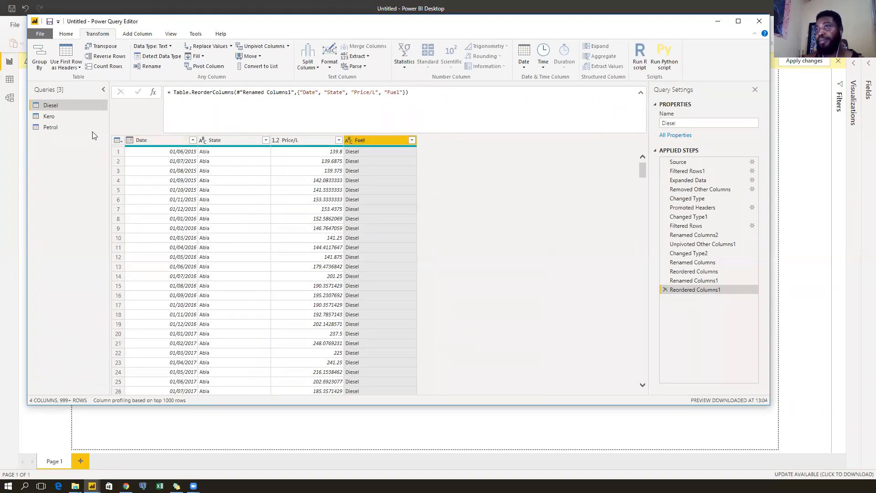
Set the Petrol query's Fuel column type to Text, then switch to the Kero query.
{"action": "left_click", "coordinate": [68, 126]}
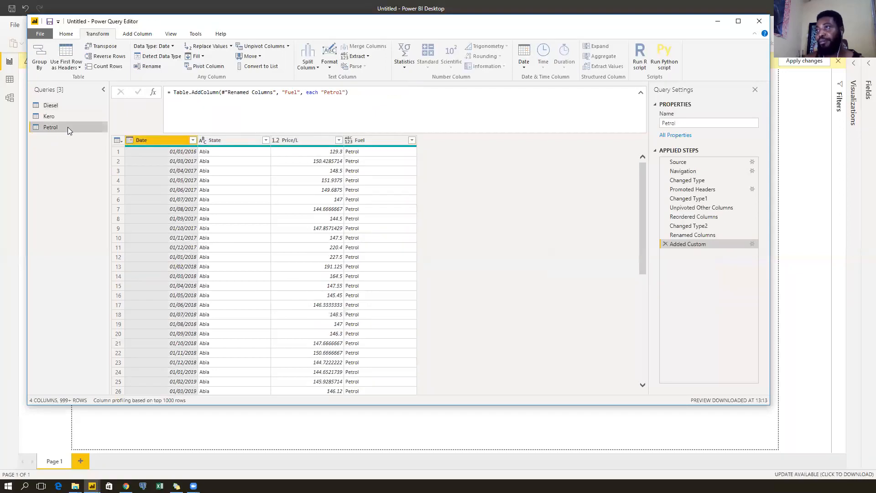
{"action": "left_click", "coordinate": [349, 142]}
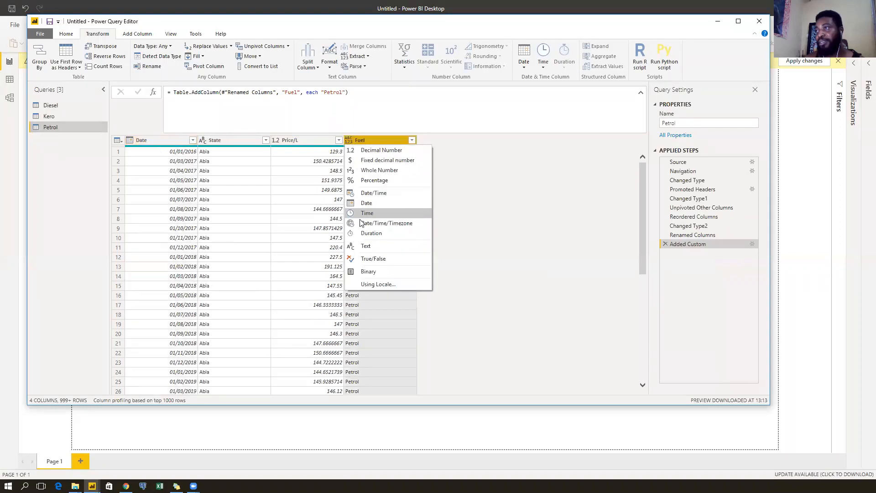
{"action": "left_click", "coordinate": [363, 246]}
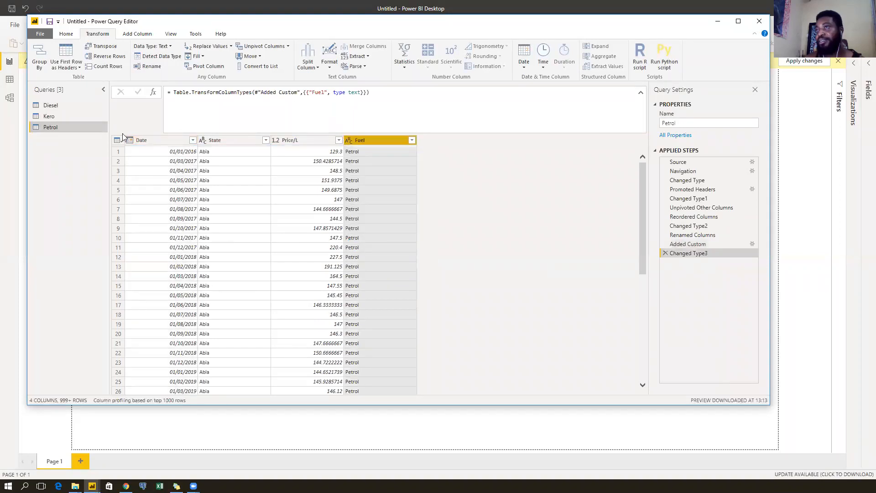
{"action": "left_click", "coordinate": [70, 105]}
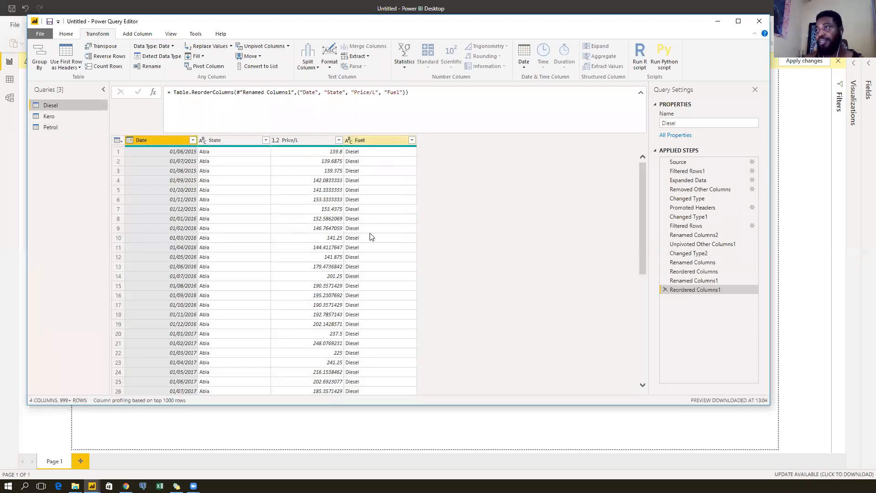
{"action": "left_click", "coordinate": [77, 119]}
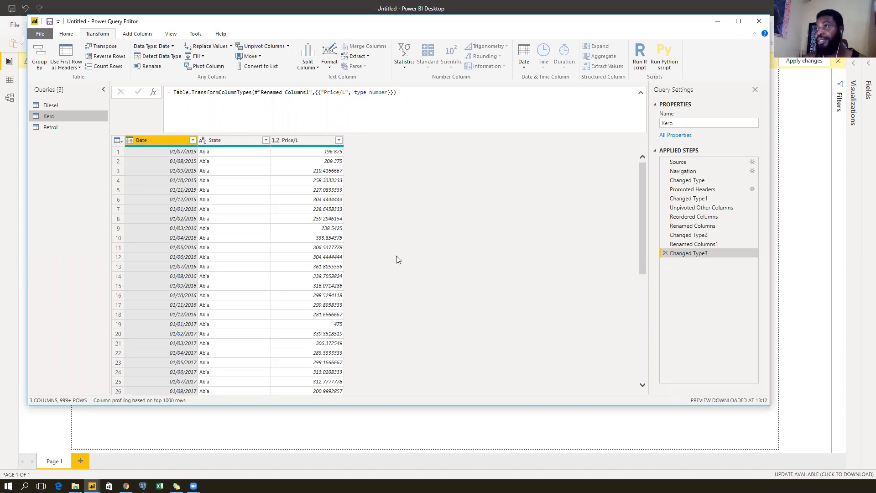
Add a custom column named Fuel to the Kero query with the value "Kero".
{"action": "left_click", "coordinate": [306, 140]}
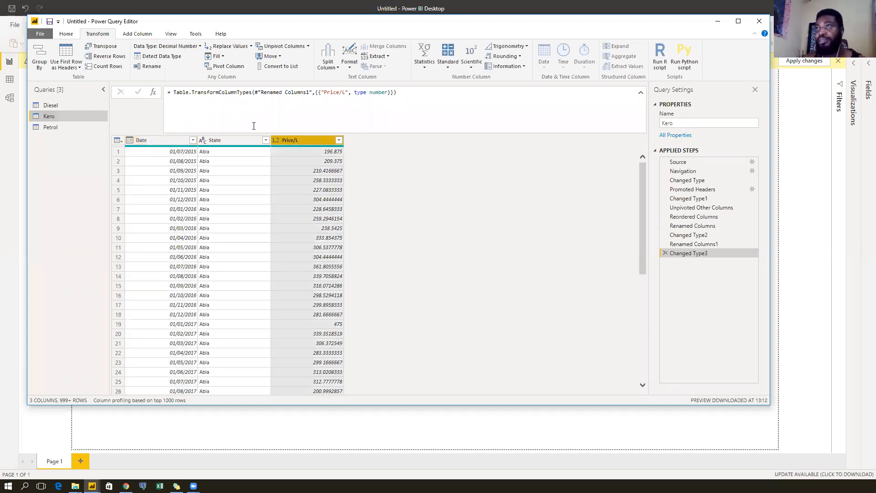
{"action": "left_click", "coordinate": [137, 34]}
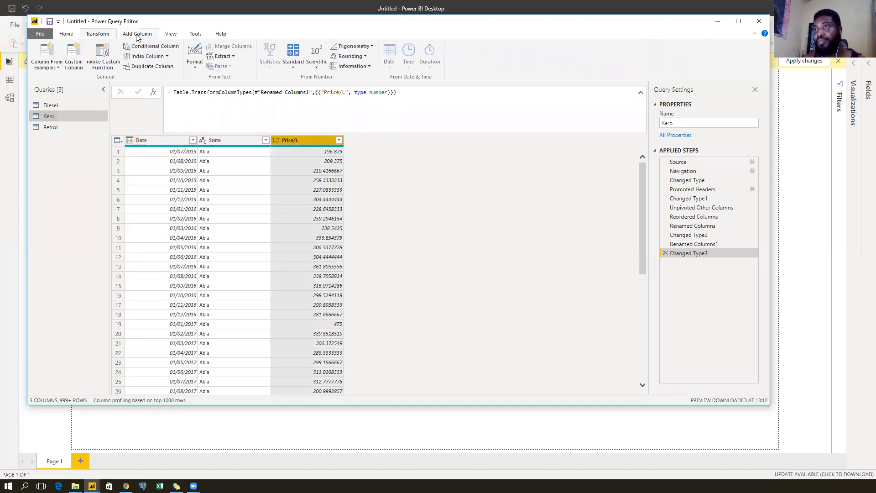
{"action": "left_click", "coordinate": [74, 54]}
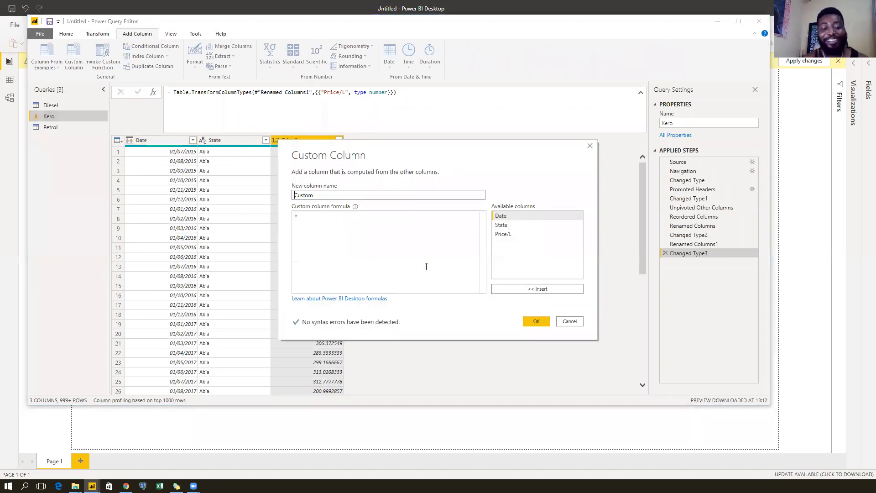
{"action": "type", "text": "Fuel"}
{"action": "key", "text": "Tab"}
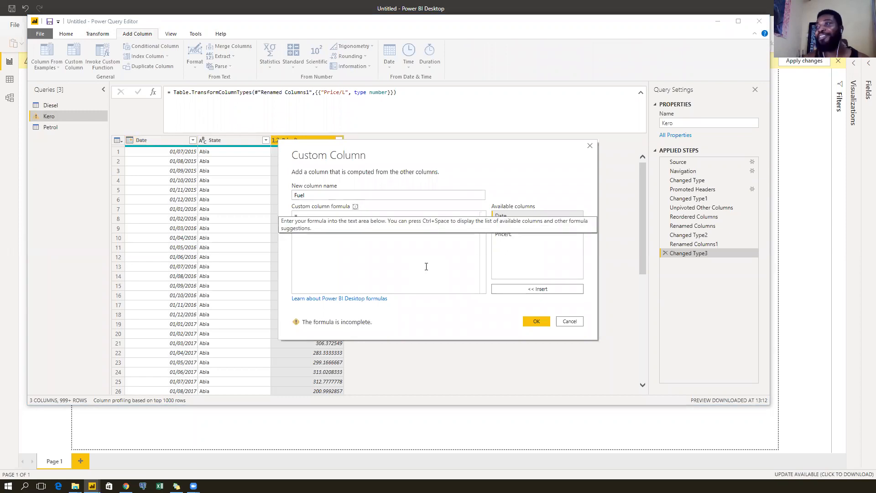
{"action": "type", "text": "\"Kero"}
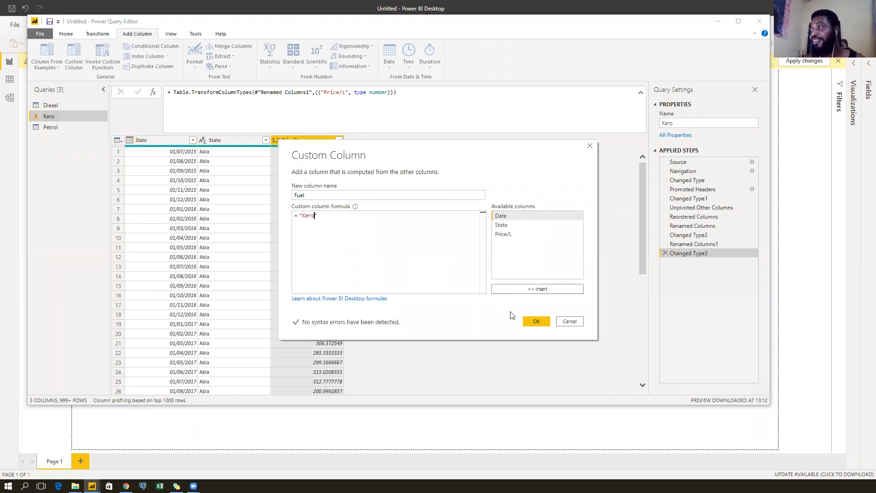
{"action": "left_click", "coordinate": [529, 320]}
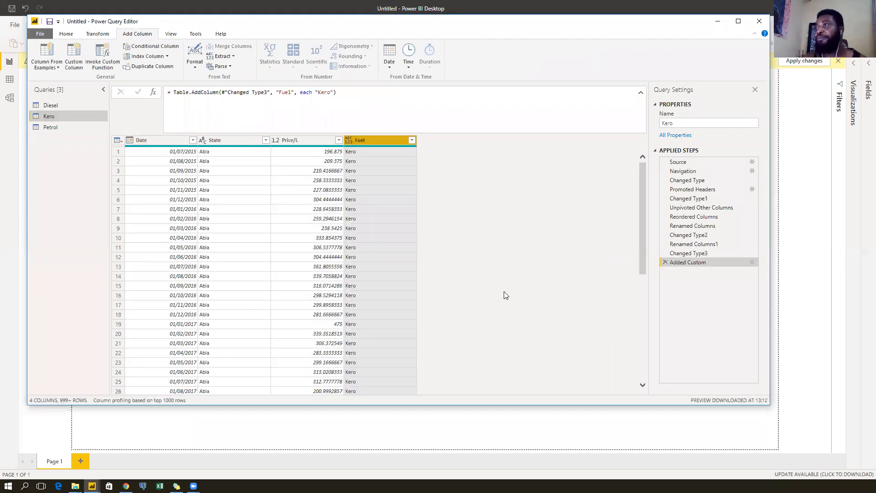
Make Kero's Fuel column Text, check the Source step, then return to Changed Type4.
{"action": "left_click", "coordinate": [350, 141]}
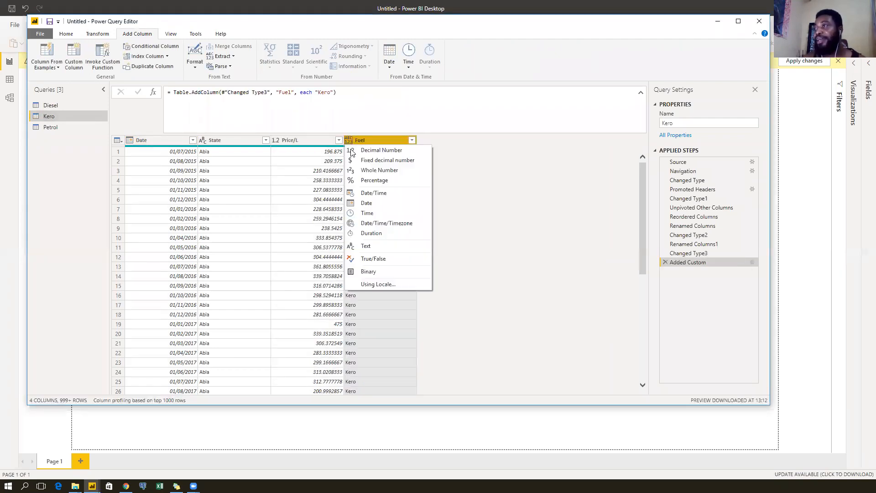
{"action": "left_click", "coordinate": [354, 246]}
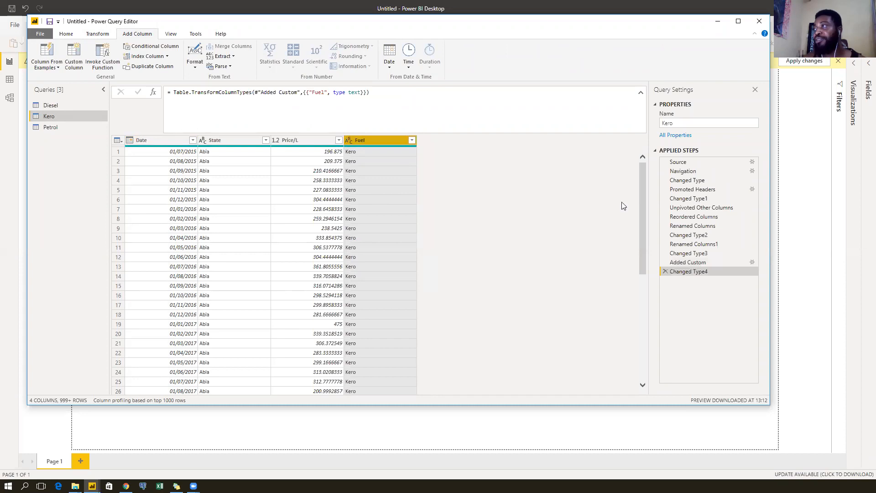
{"action": "left_click", "coordinate": [716, 162]}
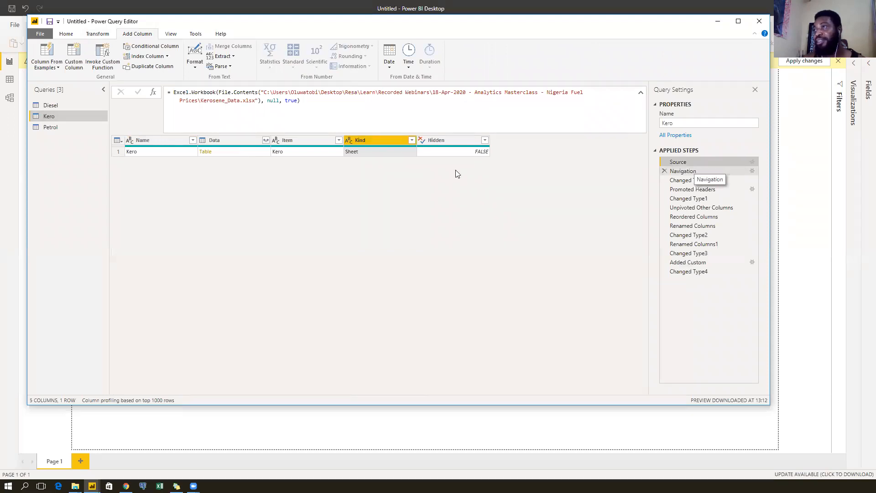
{"action": "left_click", "coordinate": [145, 153]}
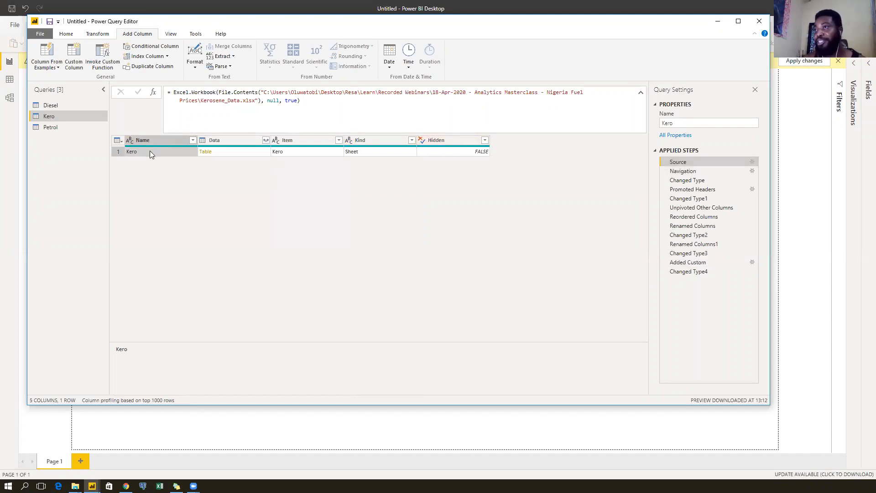
{"action": "left_click", "coordinate": [716, 271]}
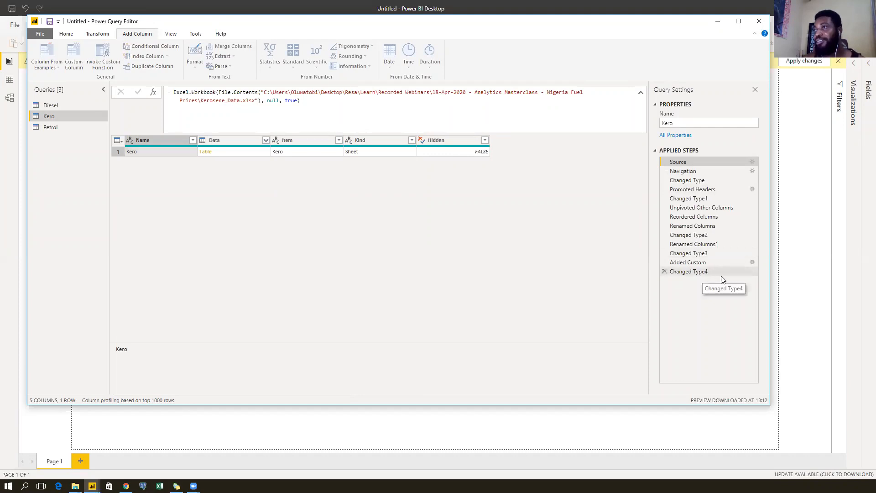
From the Petrol query, start Append Queries as New.
{"action": "left_click", "coordinate": [68, 105]}
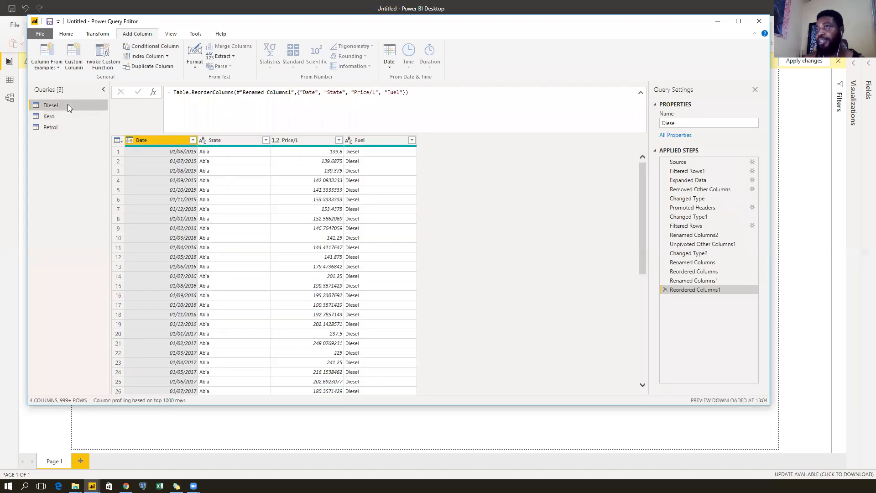
{"action": "left_click", "coordinate": [64, 116]}
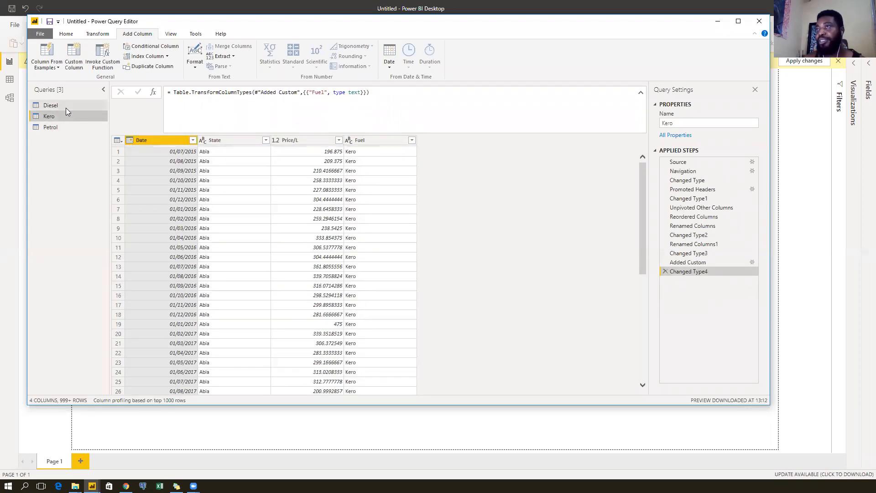
{"action": "left_click", "coordinate": [66, 108]}
{"action": "left_click", "coordinate": [66, 117]}
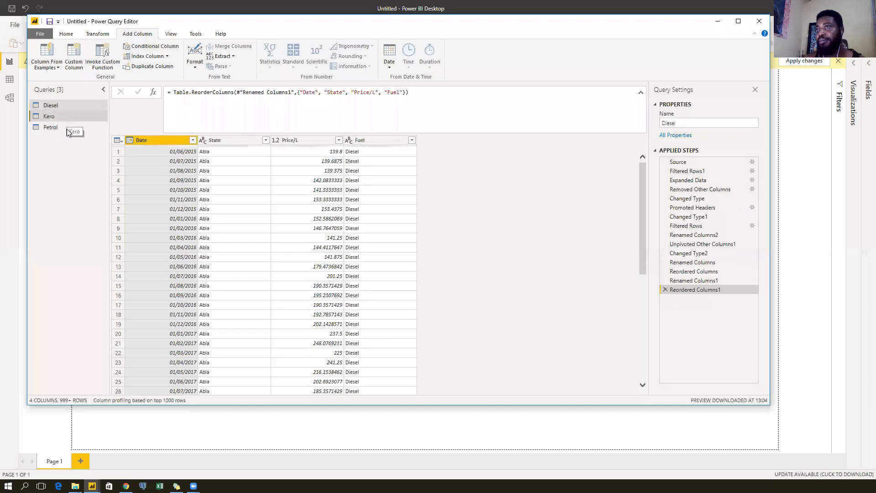
{"action": "left_click", "coordinate": [67, 129]}
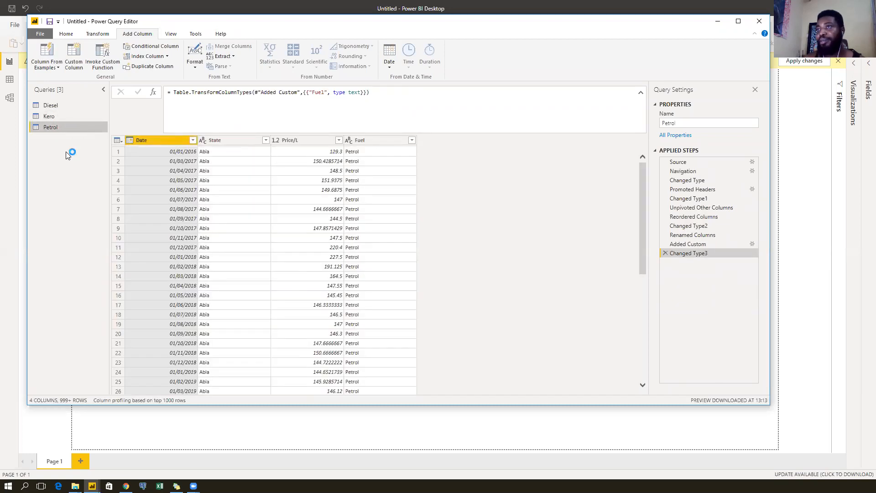
{"action": "left_click", "coordinate": [66, 33]}
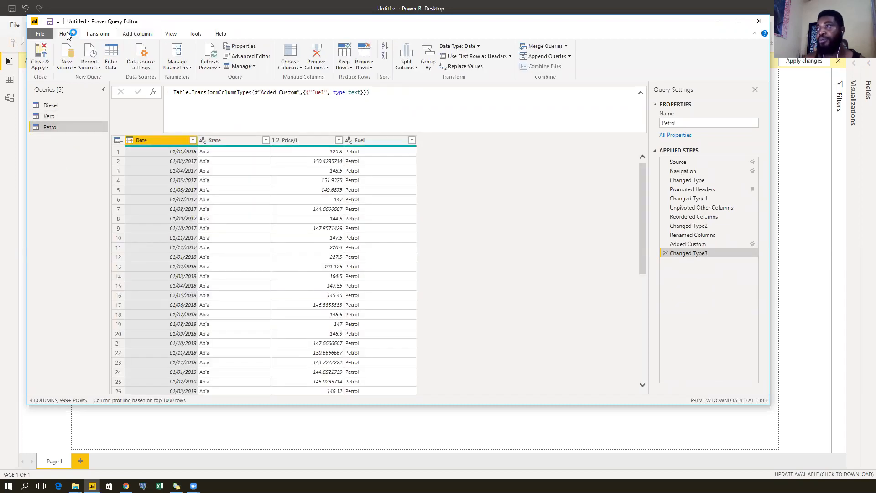
{"action": "left_click", "coordinate": [569, 56]}
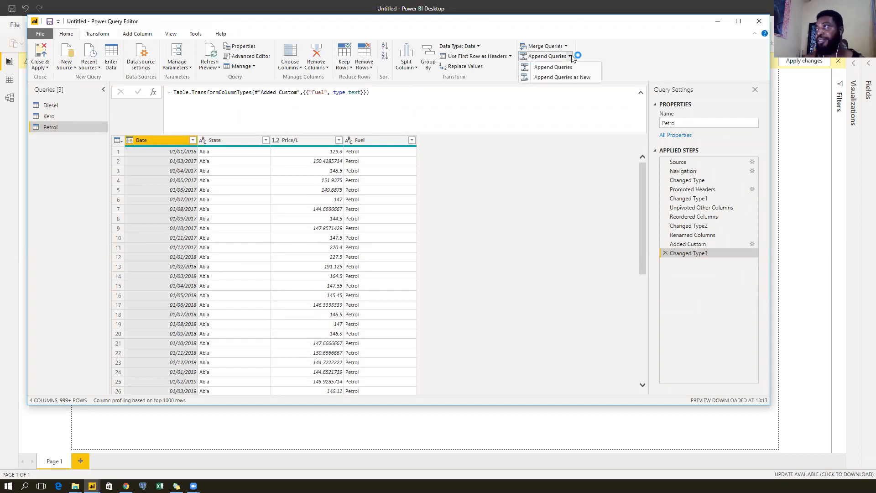
{"action": "left_click", "coordinate": [597, 78]}
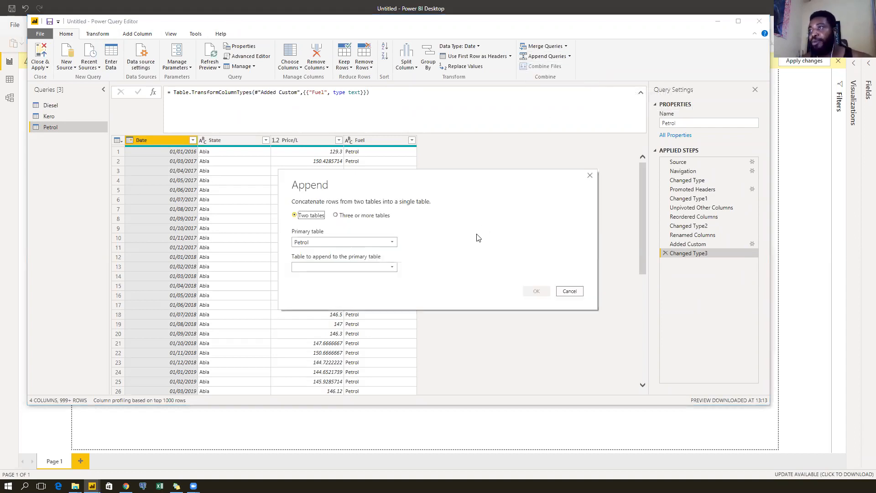
Append Petrol, Kero and Diesel as three or more tables into a new query.
{"action": "left_click", "coordinate": [353, 218]}
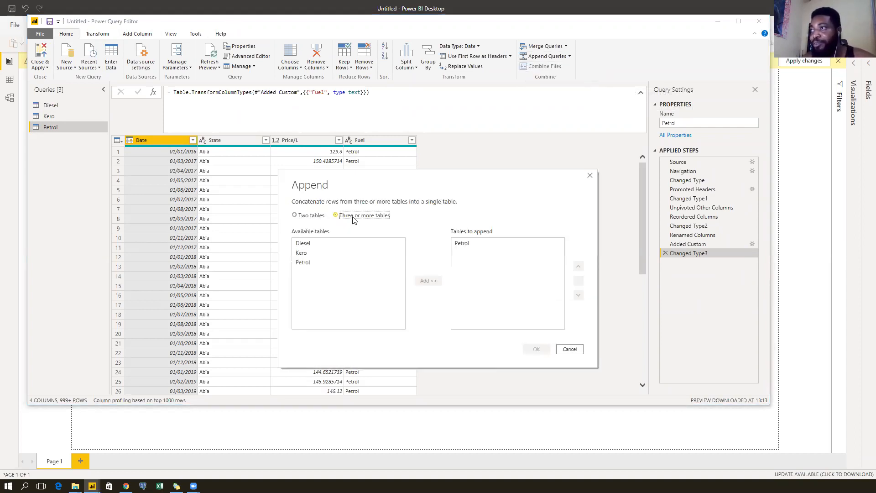
{"action": "left_click", "coordinate": [312, 251]}
{"action": "left_click", "coordinate": [321, 244], "text": "ctrl"}
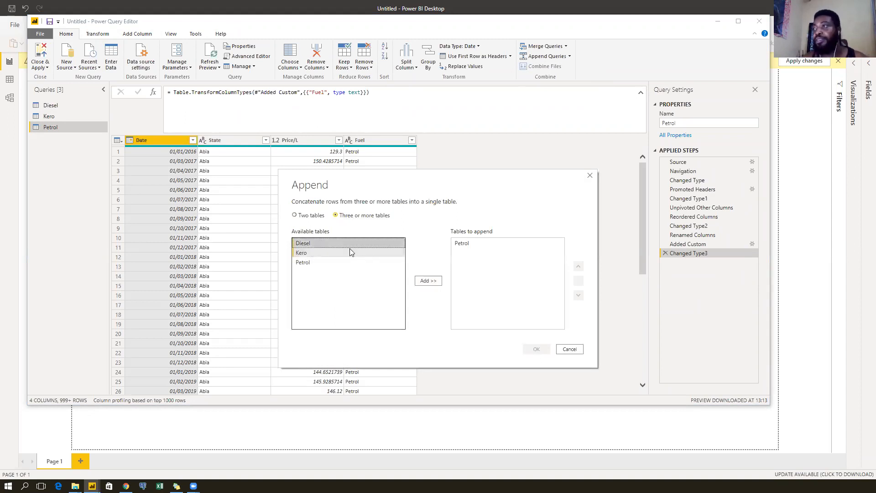
{"action": "left_click", "coordinate": [427, 280]}
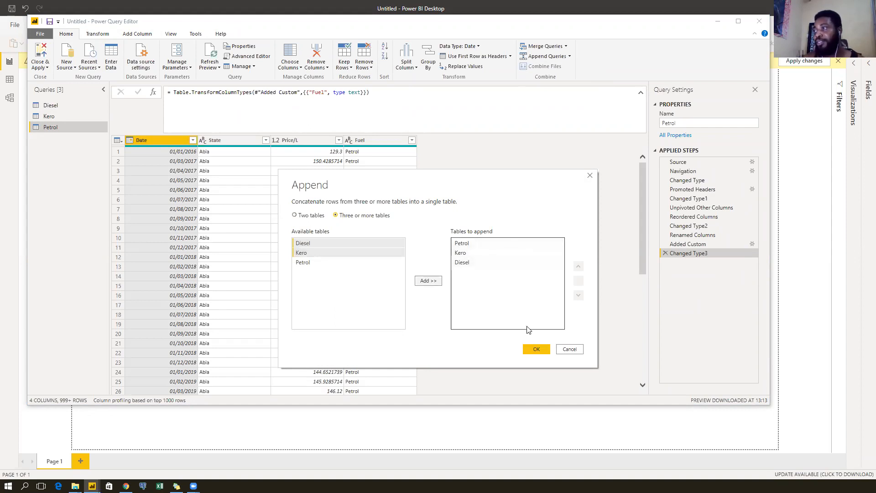
{"action": "left_click", "coordinate": [534, 354]}
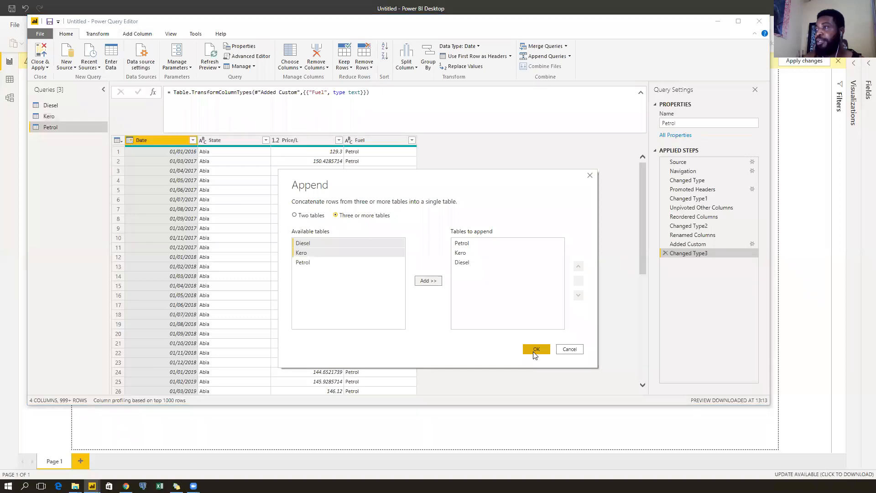
{"action": "left_click", "coordinate": [536, 350]}
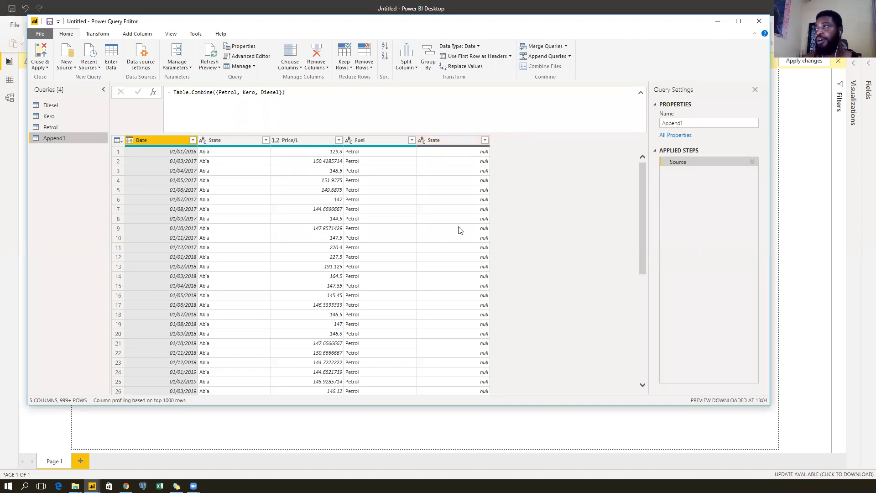
Rename Petrol's 'State ' column to 'State' without the trailing space, then view Append1.
{"action": "scroll", "coordinate": [460, 231], "scroll_direction": "down", "scroll_amount": 20}
{"action": "scroll", "coordinate": [460, 231], "scroll_direction": "up", "scroll_amount": 20}
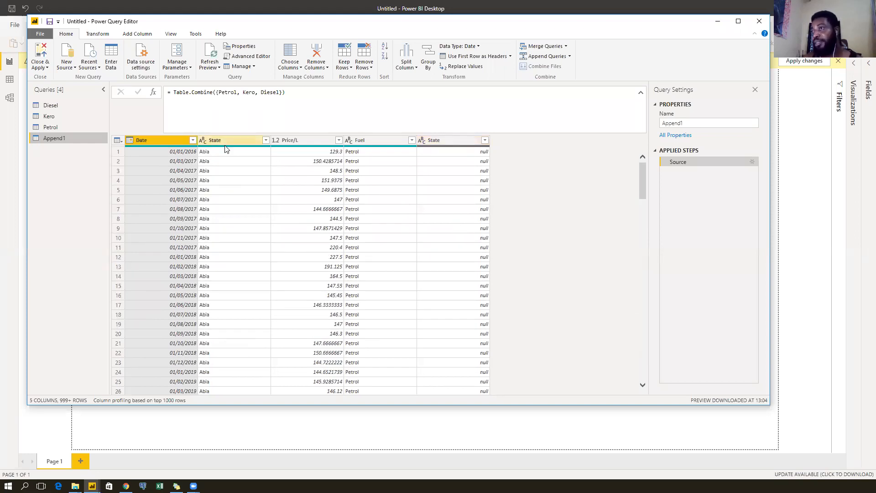
{"action": "mouse_move", "coordinate": [223, 147]}
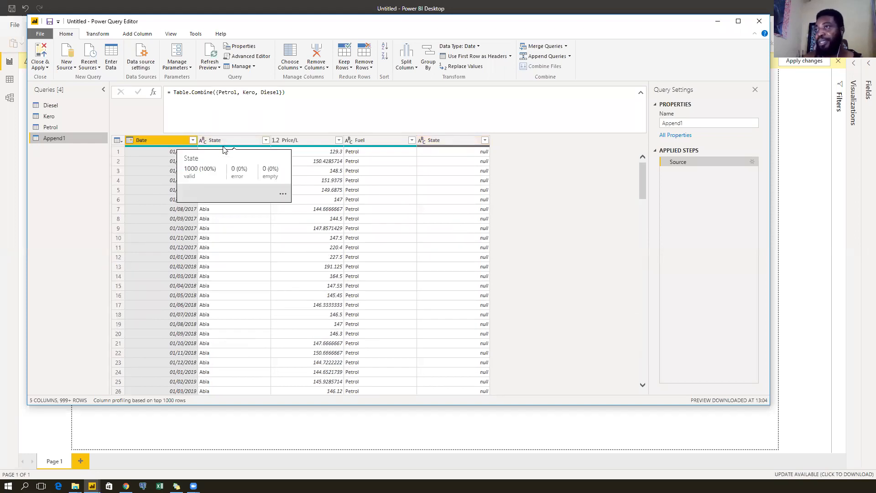
{"action": "left_click", "coordinate": [72, 127]}
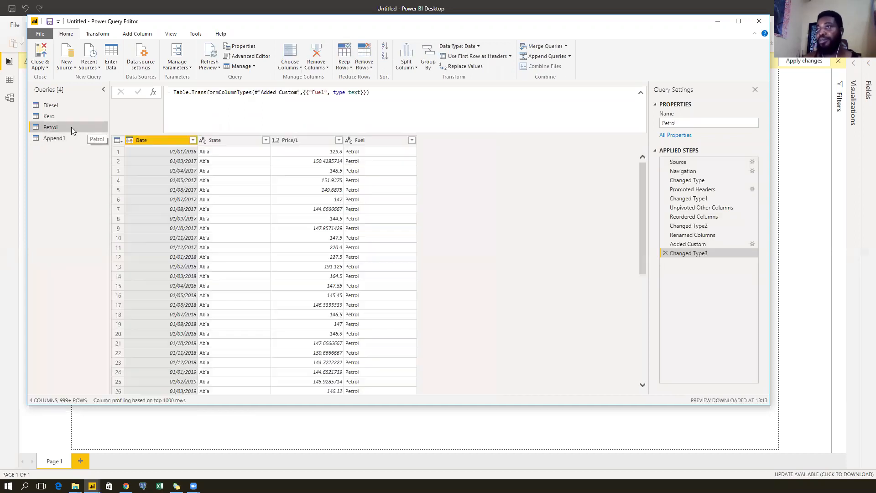
{"action": "left_click", "coordinate": [237, 143]}
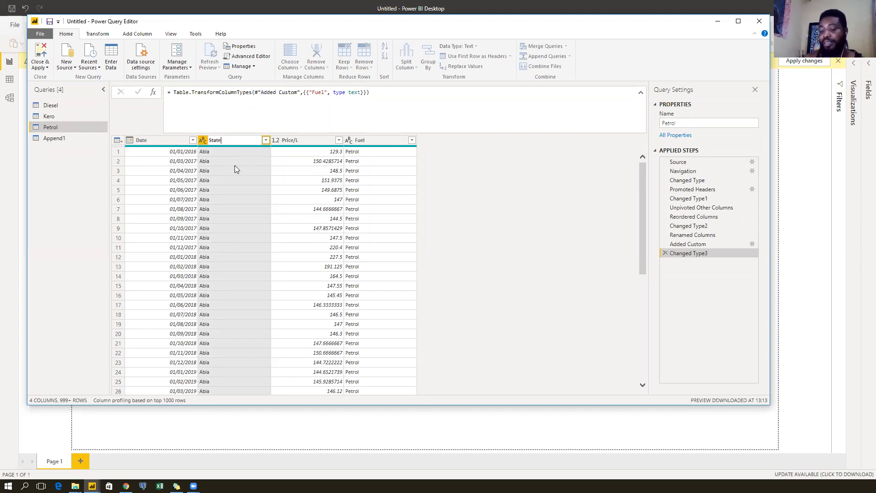
{"action": "key", "text": "Return"}
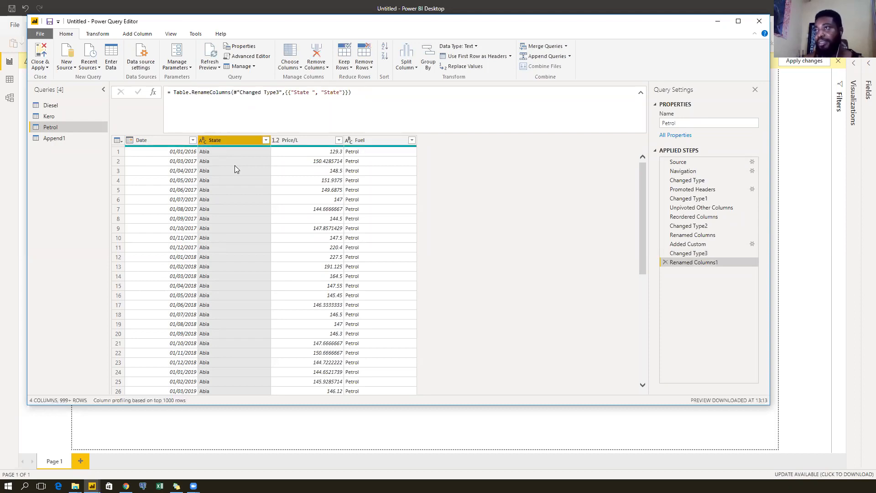
{"action": "left_click", "coordinate": [69, 139]}
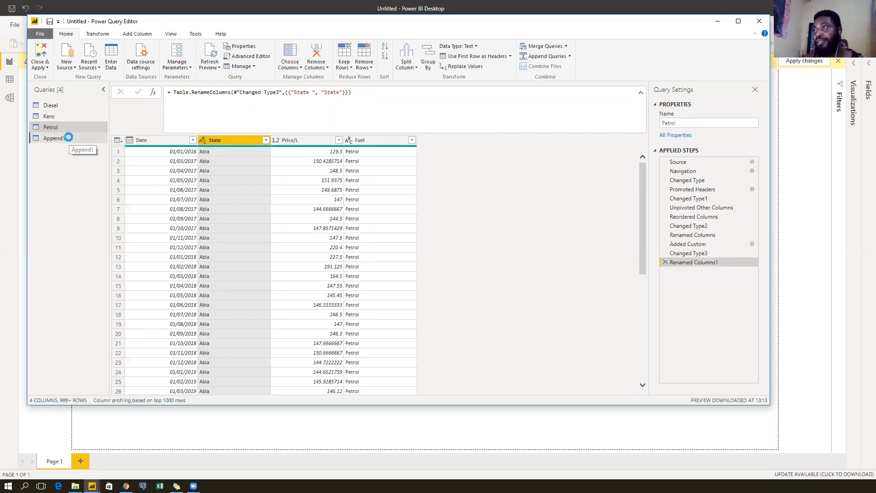
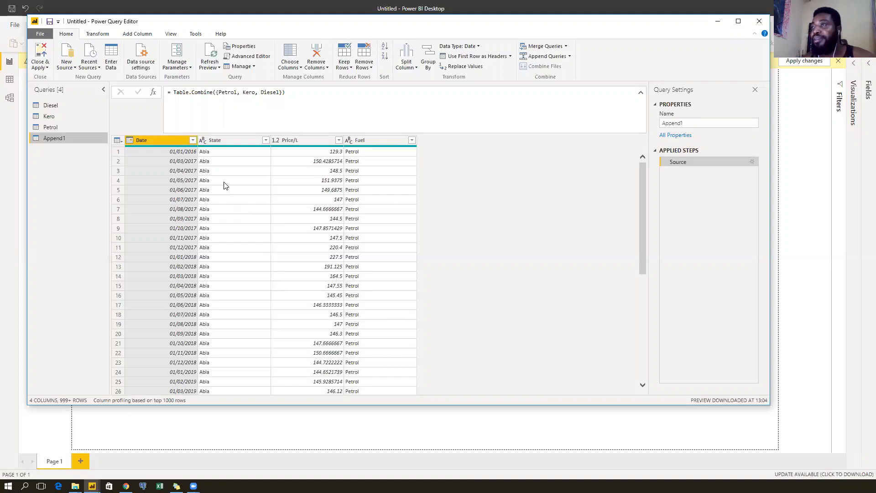
Turn off Enable load for the Diesel, Kero and Petrol queries.
{"action": "scroll", "coordinate": [259, 214], "scroll_direction": "down", "scroll_amount": 8}
{"action": "scroll", "coordinate": [259, 214], "scroll_direction": "down", "scroll_amount": 17}
{"action": "scroll", "coordinate": [258, 213], "scroll_direction": "down", "scroll_amount": 20}
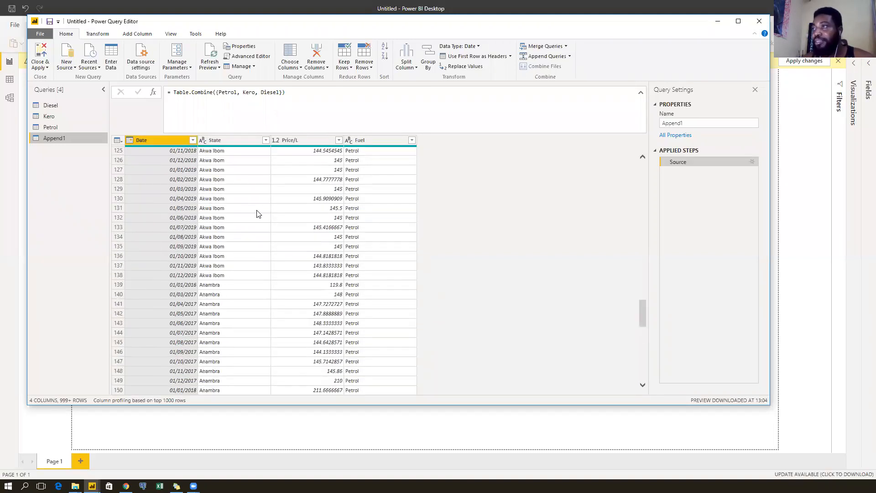
{"action": "scroll", "coordinate": [258, 214], "scroll_direction": "down", "scroll_amount": 10}
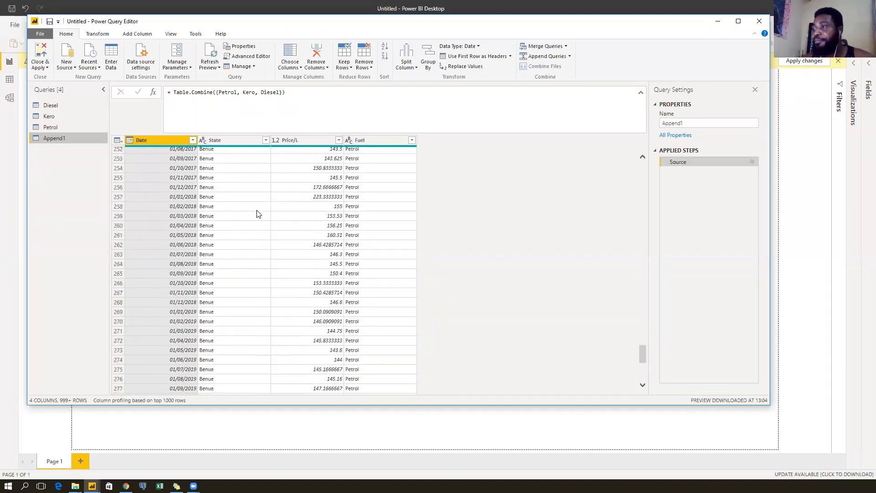
{"action": "scroll", "coordinate": [258, 214], "scroll_direction": "down", "scroll_amount": 6}
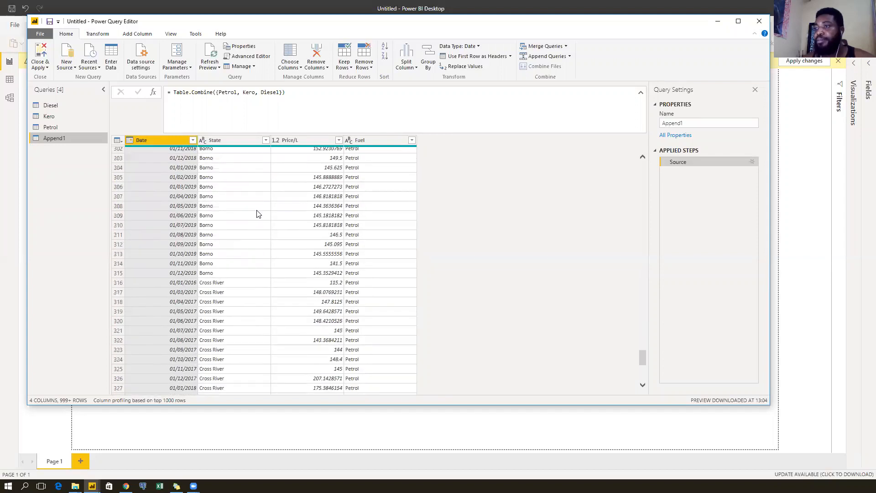
{"action": "scroll", "coordinate": [258, 214], "scroll_direction": "up", "scroll_amount": 20}
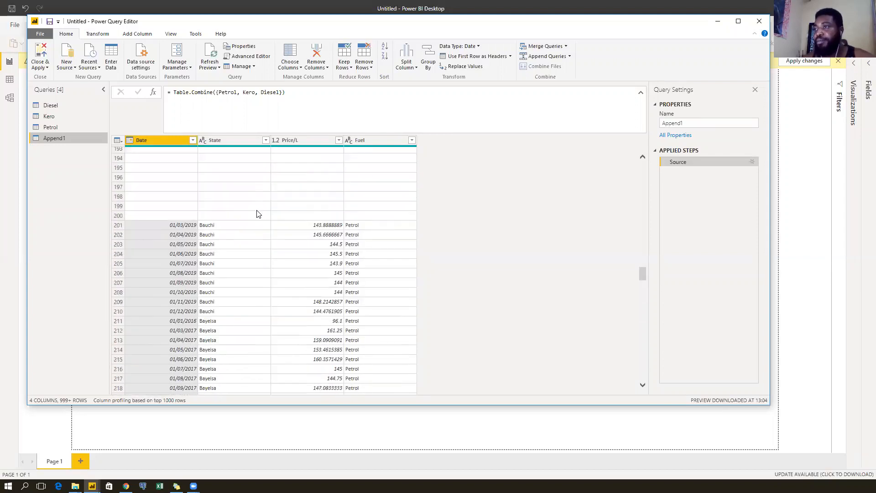
{"action": "scroll", "coordinate": [258, 214], "scroll_direction": "up", "scroll_amount": 10}
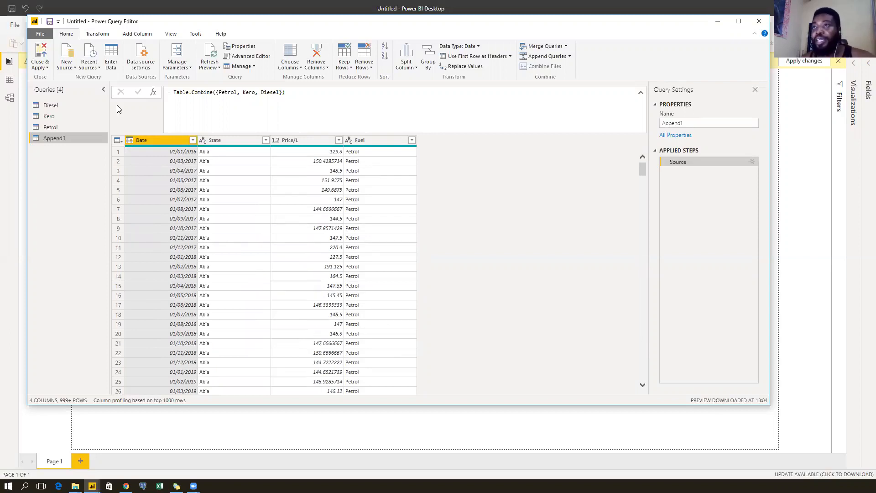
{"action": "left_click", "coordinate": [65, 107]}
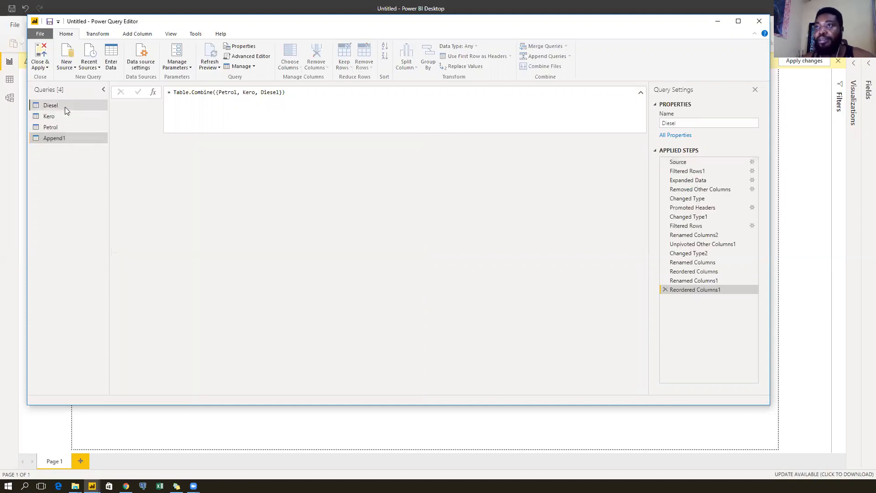
{"action": "right_click", "coordinate": [65, 107]}
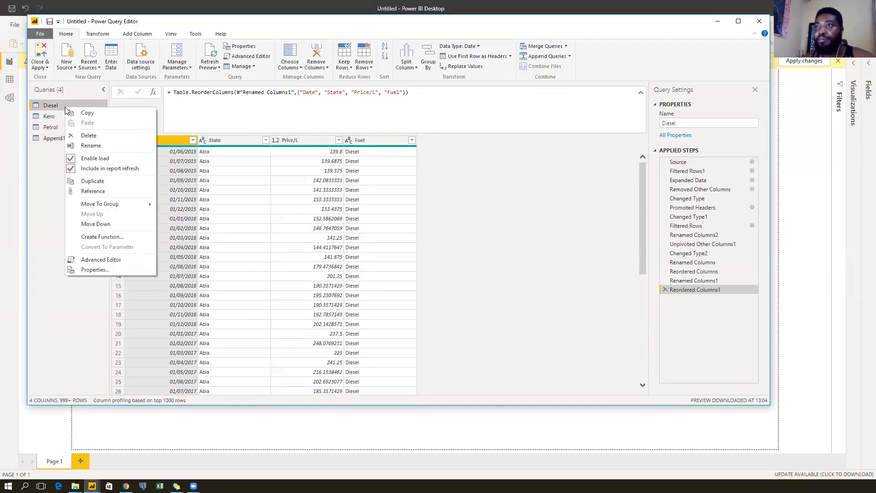
{"action": "left_click", "coordinate": [71, 160]}
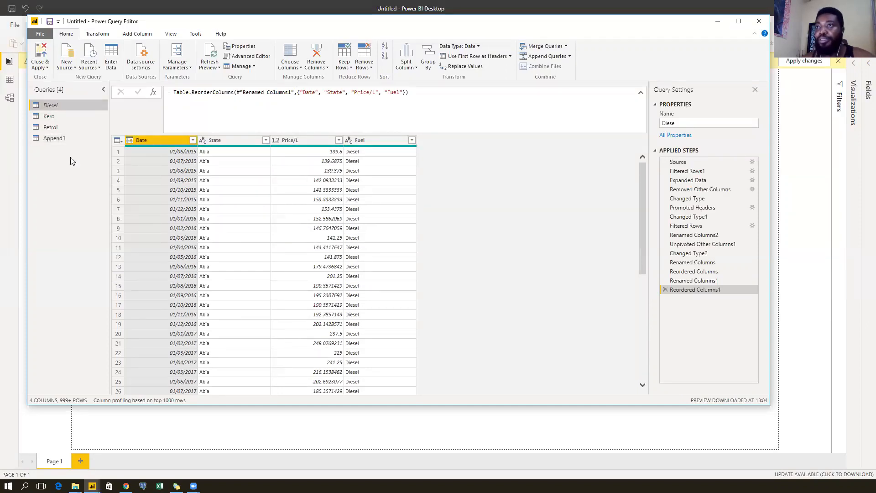
{"action": "left_click", "coordinate": [62, 119]}
{"action": "right_click", "coordinate": [62, 119]}
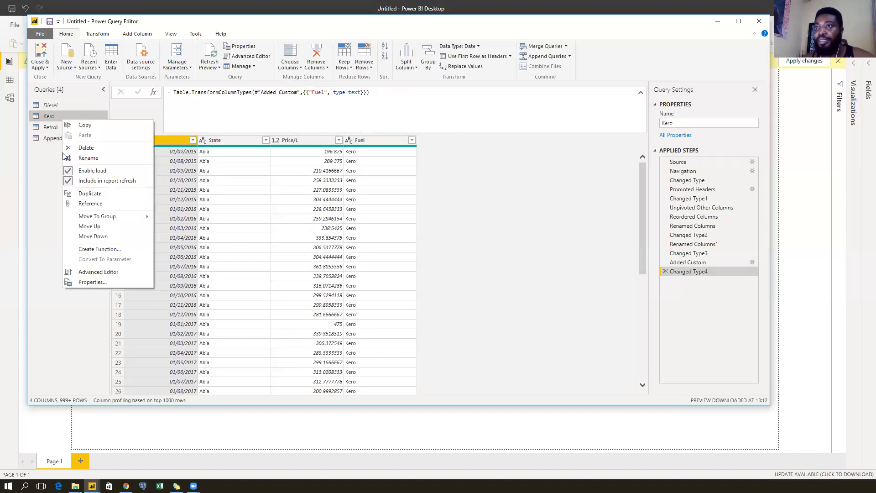
{"action": "left_click", "coordinate": [68, 171]}
{"action": "left_click", "coordinate": [67, 130]}
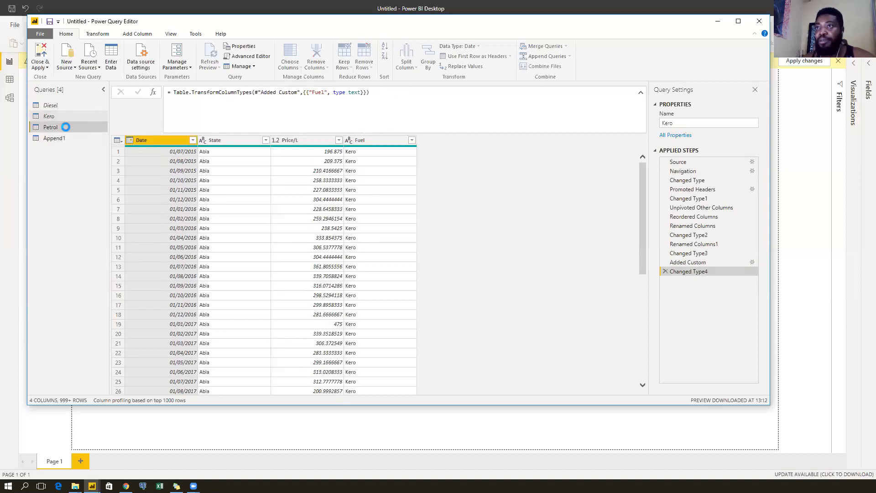
{"action": "right_click", "coordinate": [67, 128]}
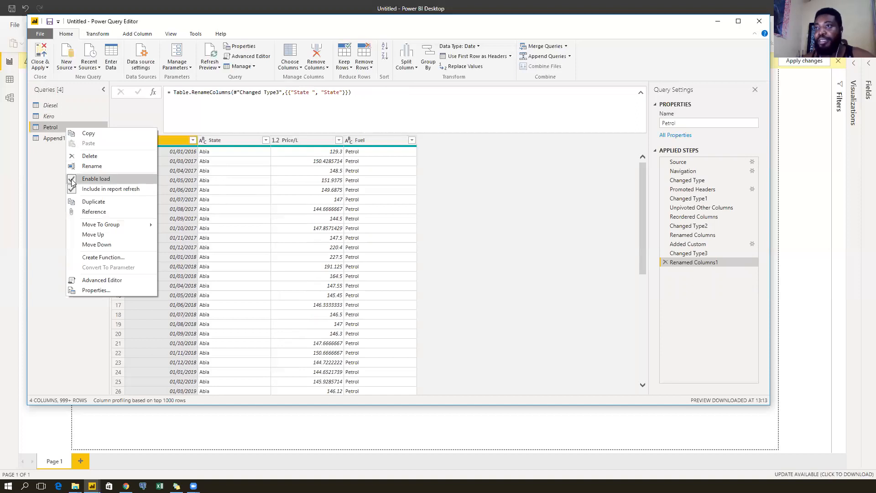
{"action": "left_click", "coordinate": [71, 179]}
Rename the Append1 query to 'Fuel Dataset'.
{"action": "left_click", "coordinate": [66, 137]}
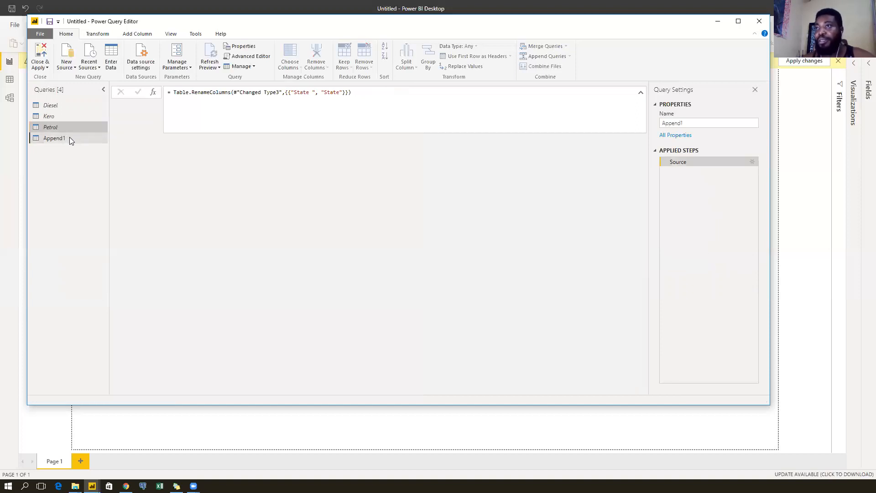
{"action": "left_click", "coordinate": [70, 138]}
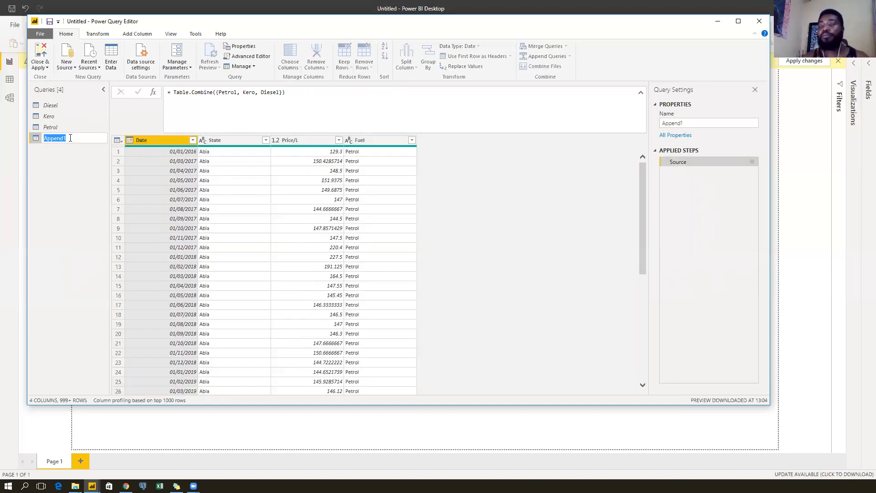
{"action": "type", "text": "Fuel "}
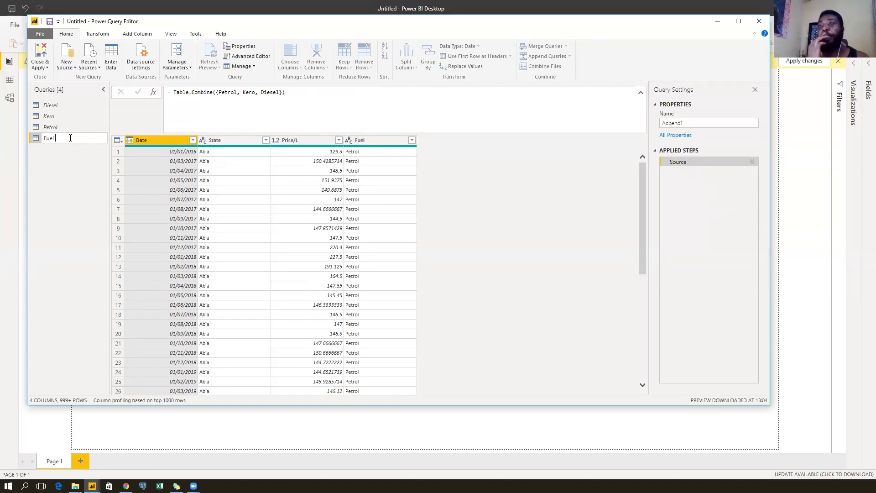
{"action": "type", "text": "Datas"}
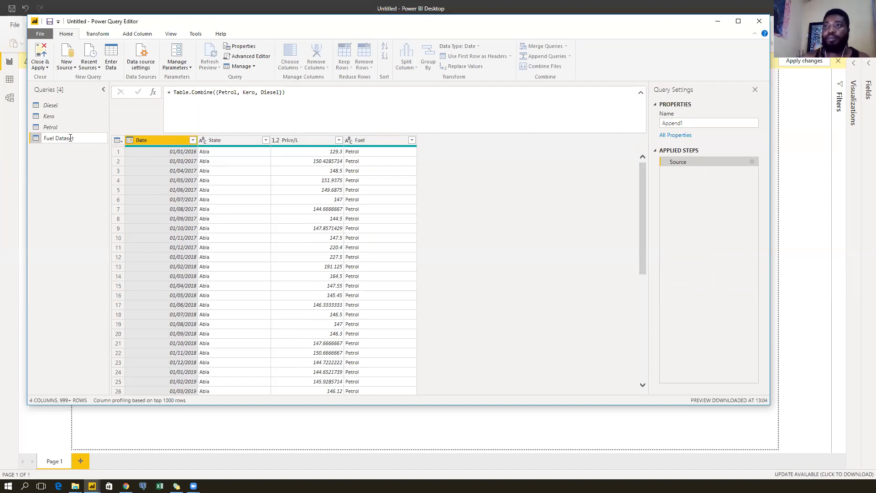
{"action": "type", "text": "et"}
{"action": "key", "text": "Return"}
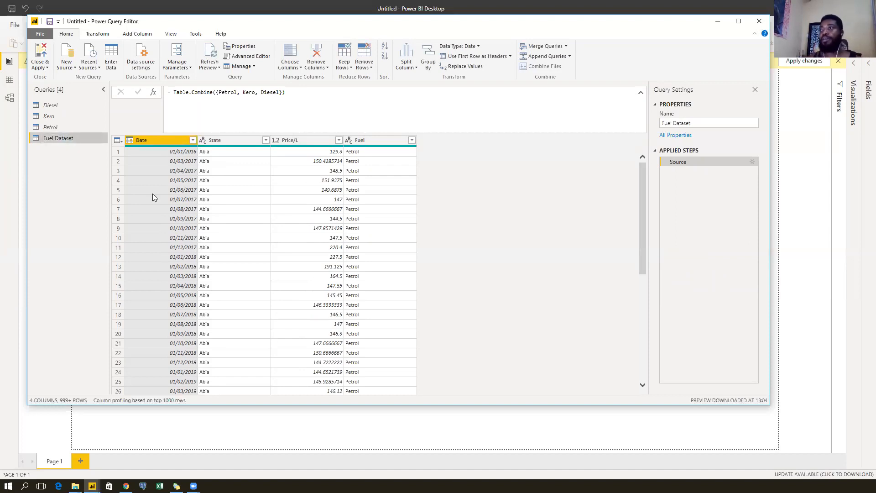
{"action": "scroll", "coordinate": [264, 235], "scroll_direction": "down", "scroll_amount": 20}
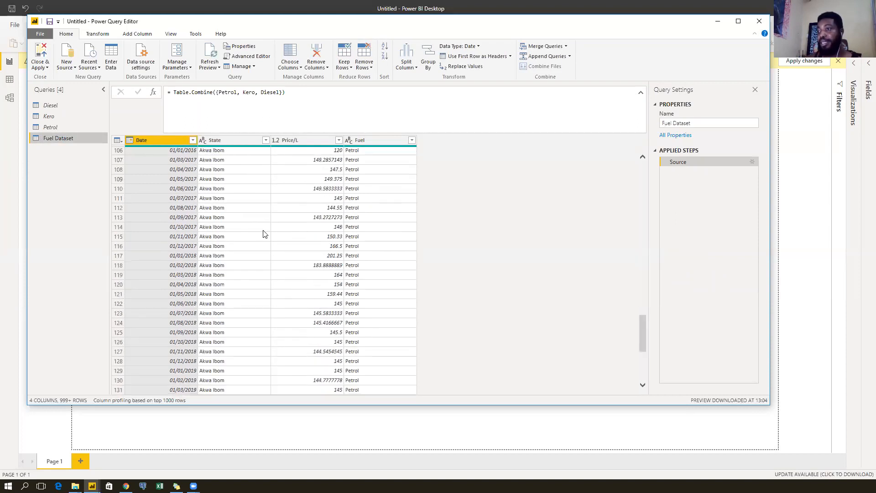
{"action": "scroll", "coordinate": [264, 238], "scroll_direction": "down", "scroll_amount": 20}
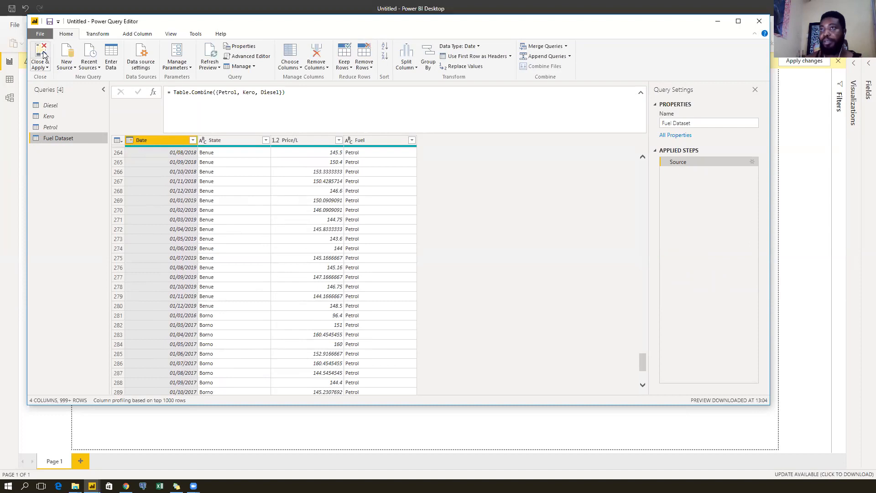
Close & Apply the query edits and expand the Visualizations and Fields panes showing Fuel Dataset.
{"action": "left_click", "coordinate": [41, 51]}
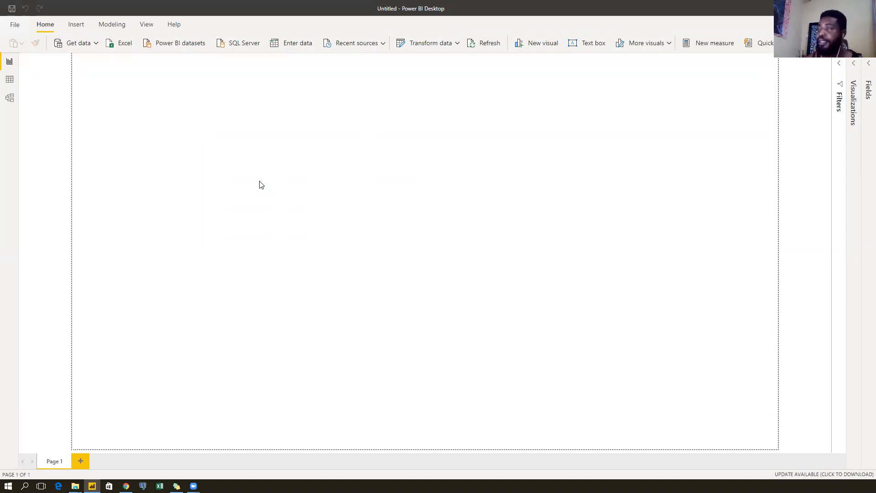
{"action": "left_click", "coordinate": [866, 67]}
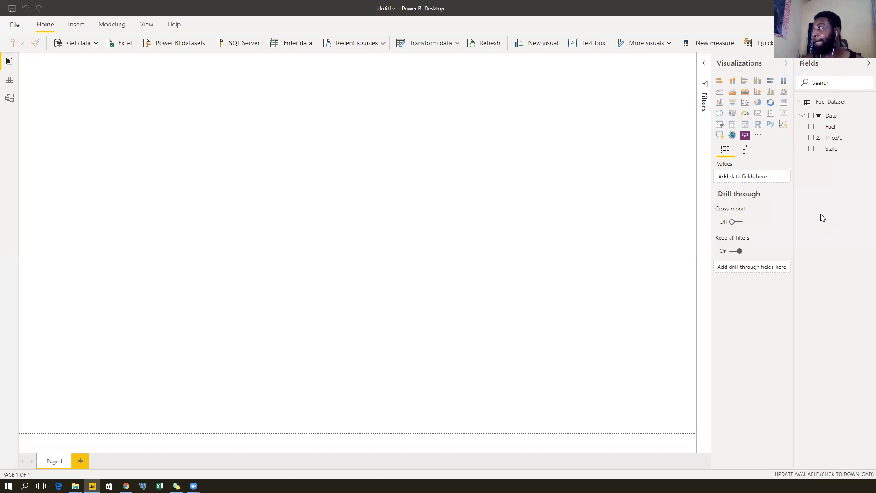
Add an empty line chart and size it to sit centred on the page.
{"action": "left_click", "coordinate": [720, 93]}
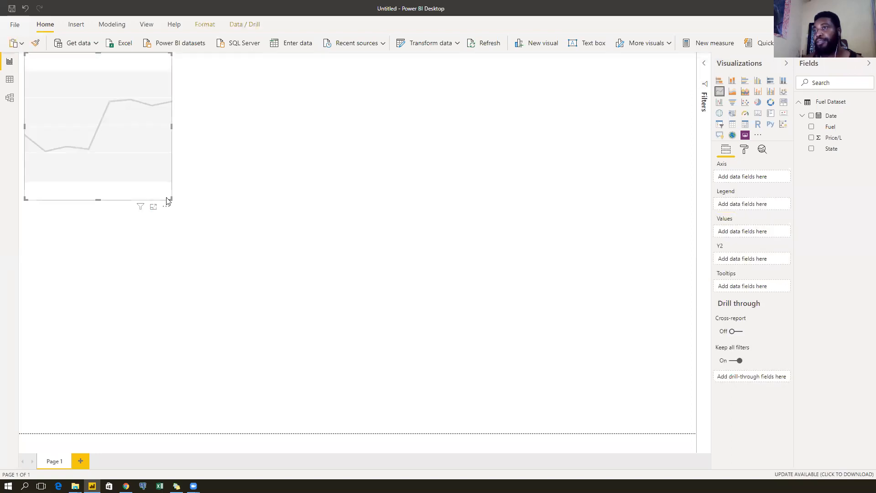
{"action": "left_click_drag", "start_coordinate": [170, 198], "coordinate": [612, 432]}
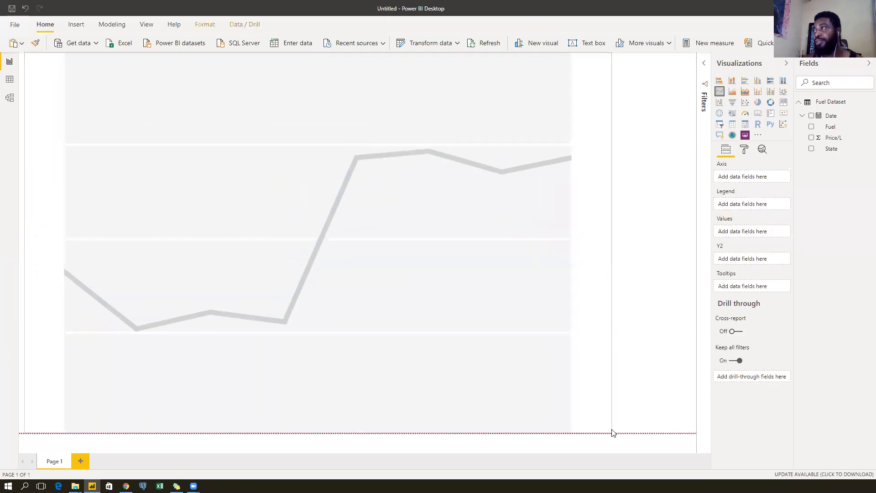
{"action": "left_click_drag", "start_coordinate": [319, 54], "coordinate": [326, 123]}
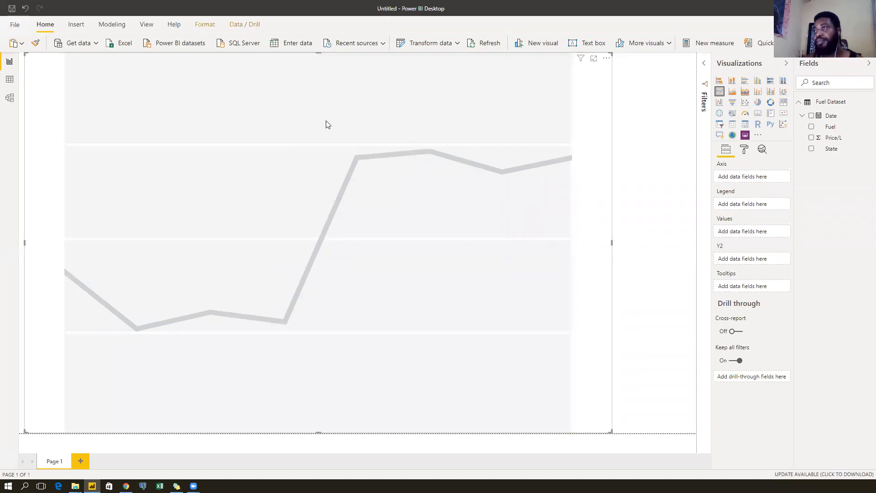
{"action": "left_click_drag", "start_coordinate": [24, 275], "coordinate": [158, 273]}
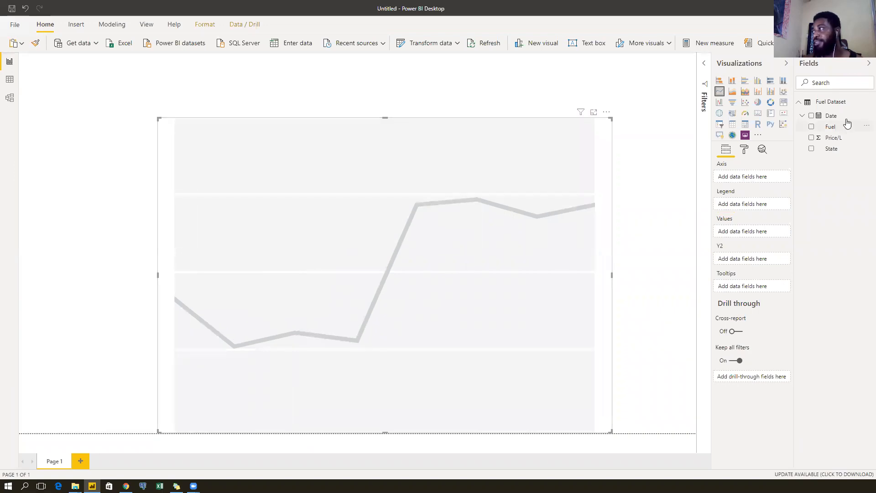
Put plain Date (not Date Hierarchy) on the axis and Price/L in Values.
{"action": "left_click_drag", "start_coordinate": [807, 149], "coordinate": [761, 178]}
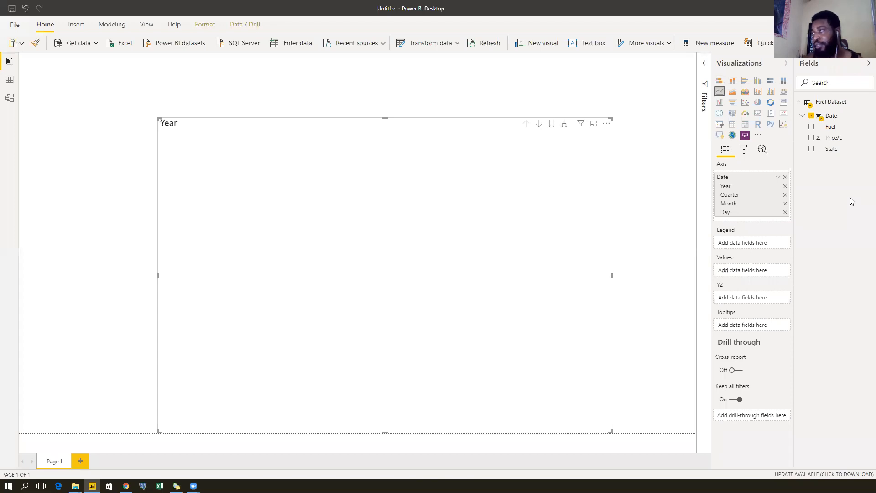
{"action": "left_click", "coordinate": [778, 178]}
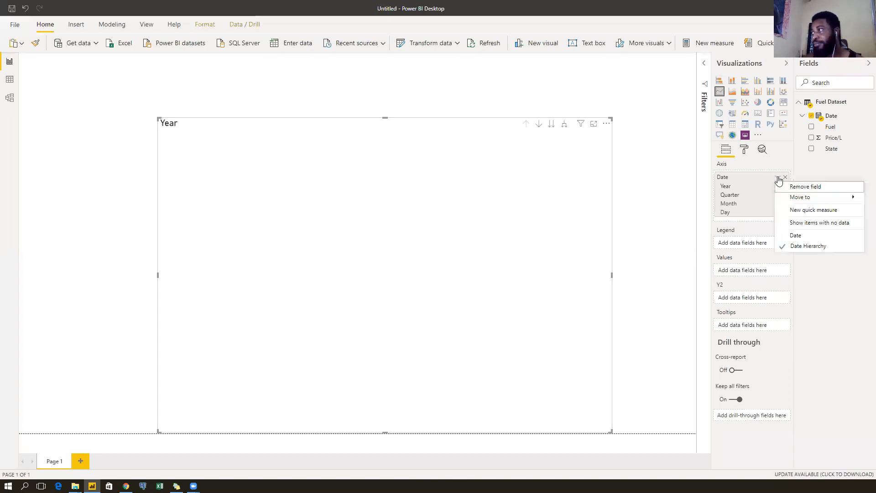
{"action": "left_click", "coordinate": [794, 236]}
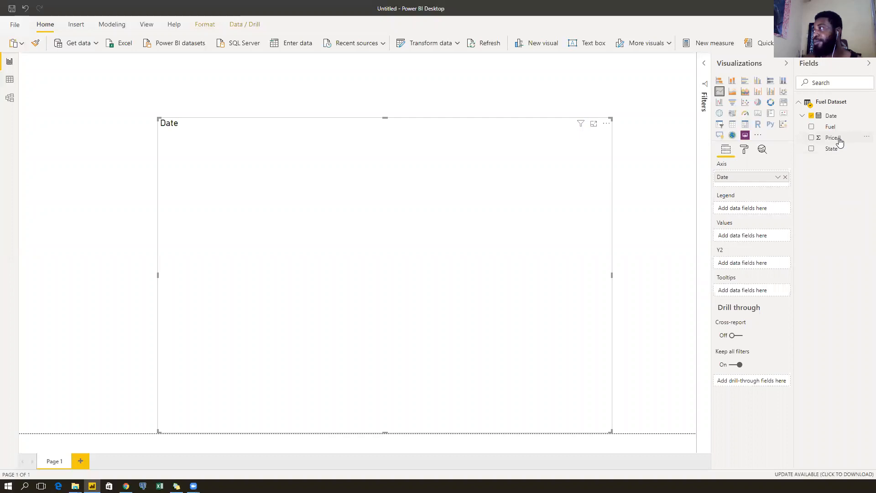
{"action": "mouse_move", "coordinate": [839, 142]}
{"action": "left_mouse_down"}
{"action": "mouse_move", "coordinate": [782, 139]}
{"action": "mouse_move", "coordinate": [773, 219]}
{"action": "mouse_move", "coordinate": [753, 240]}
{"action": "left_mouse_up"}
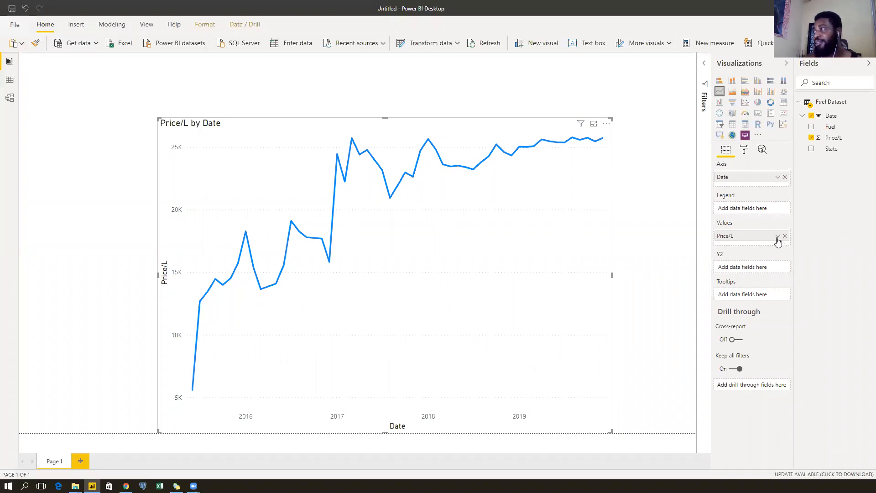
Change the Price/L aggregation in the Values well from Sum to Average.
{"action": "left_click", "coordinate": [778, 236]}
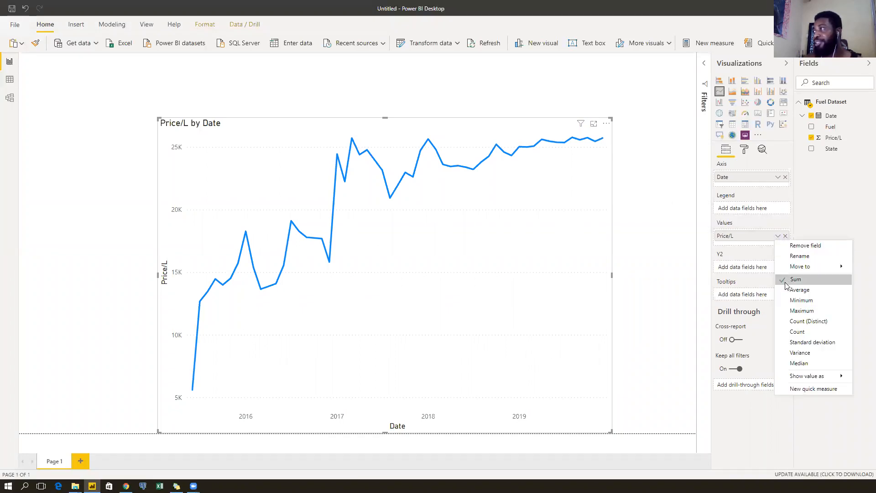
{"action": "left_click", "coordinate": [812, 204]}
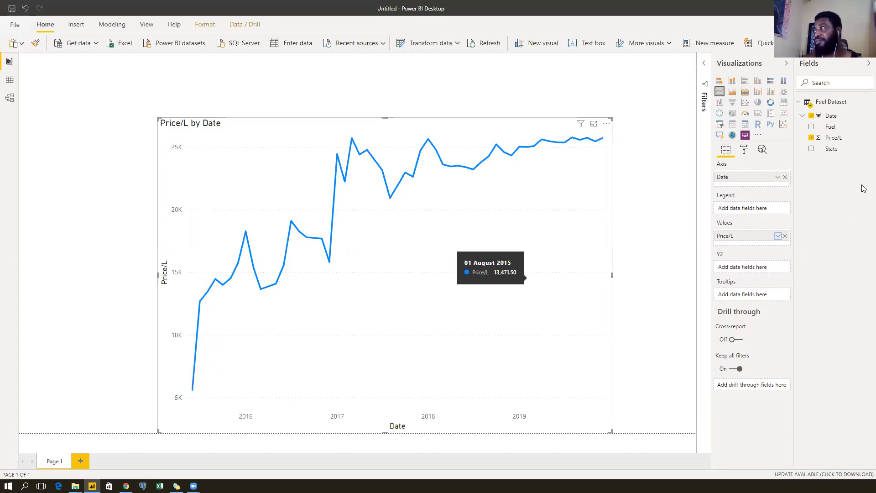
{"action": "left_click", "coordinate": [777, 238]}
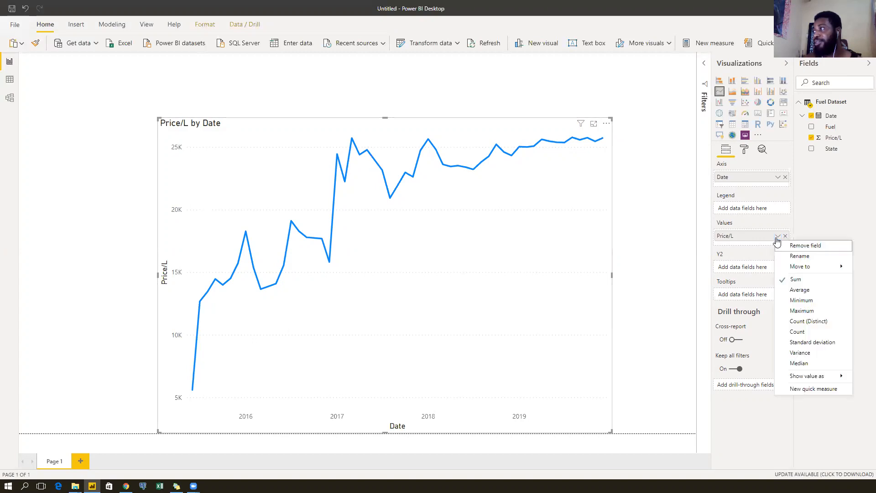
{"action": "left_click", "coordinate": [784, 294]}
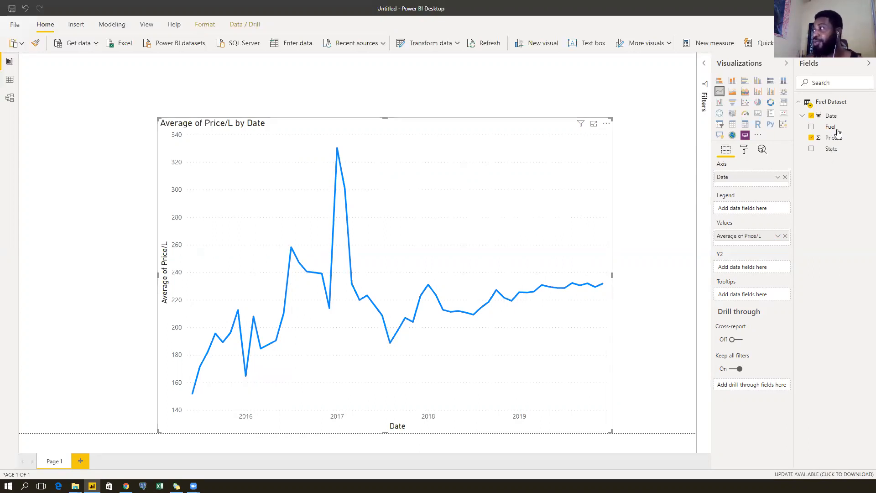
Add Fuel as the legend, rename the value field 'Average Price/L', and reposition the chart.
{"action": "left_click_drag", "start_coordinate": [841, 128], "coordinate": [750, 208]}
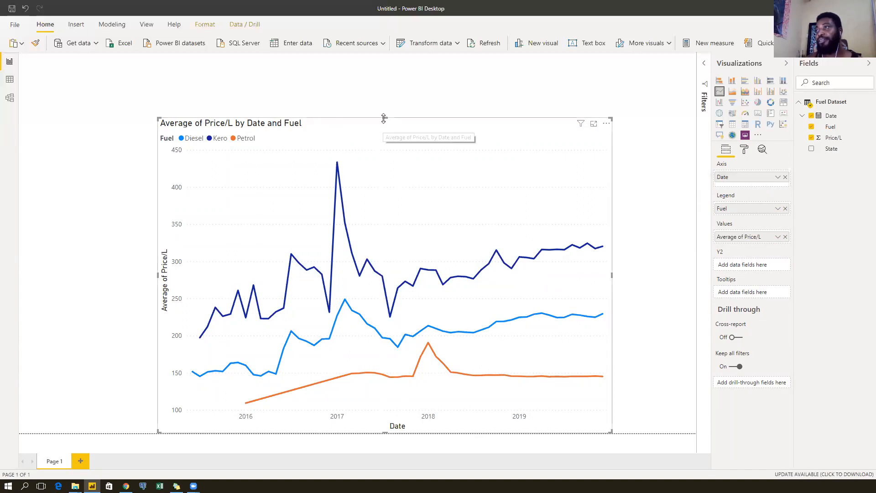
{"action": "left_click_drag", "start_coordinate": [384, 118], "coordinate": [459, 130]}
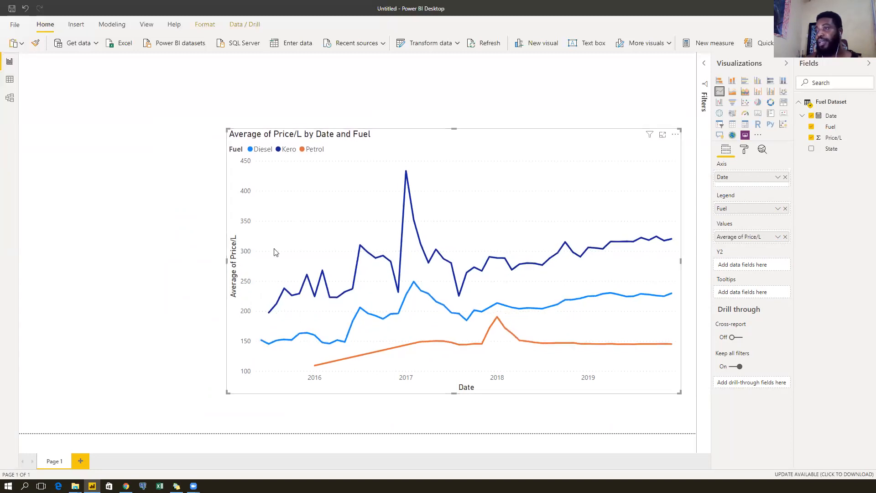
{"action": "mouse_move", "coordinate": [351, 357]}
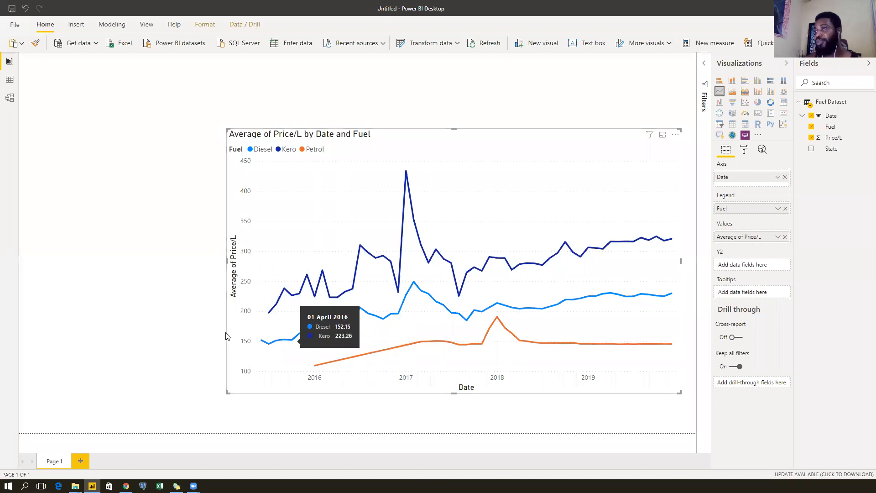
{"action": "double_click", "coordinate": [744, 237]}
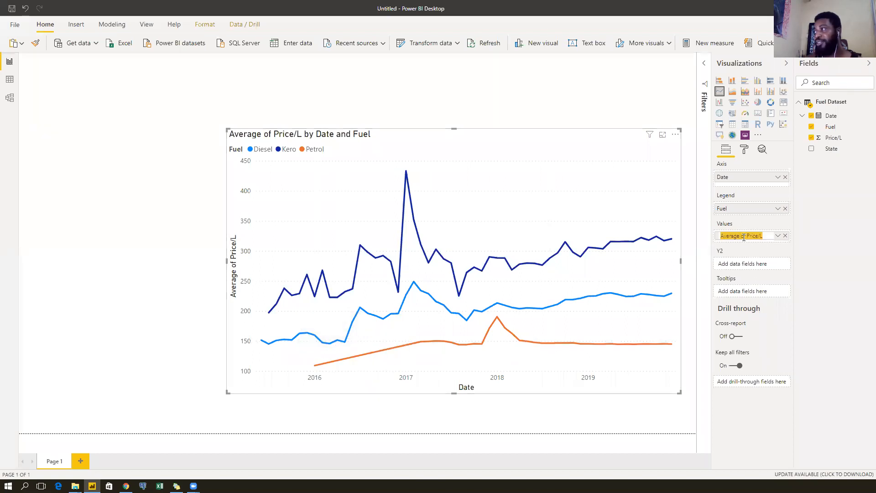
{"action": "left_click", "coordinate": [747, 236]}
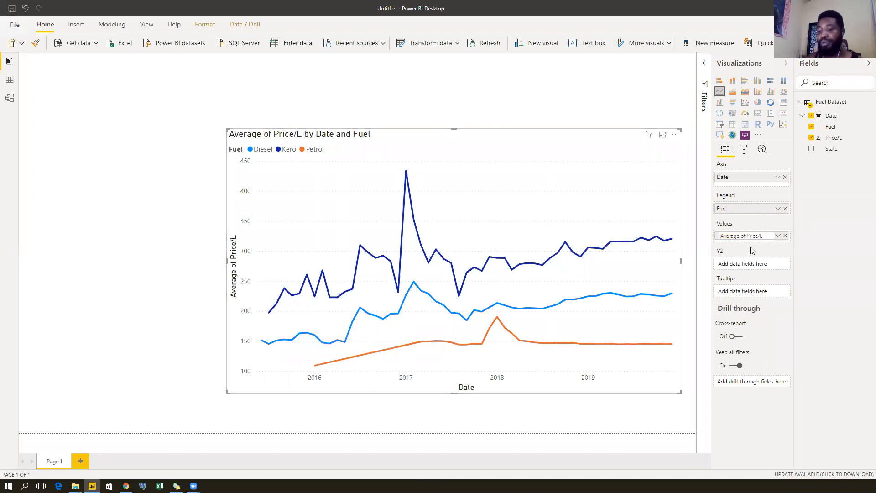
{"action": "key", "text": "BackSpace"}
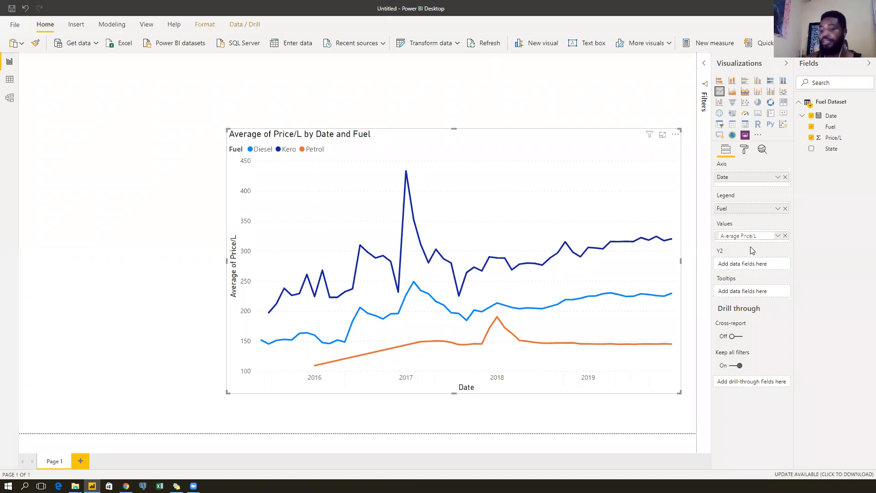
{"action": "key", "text": "Return"}
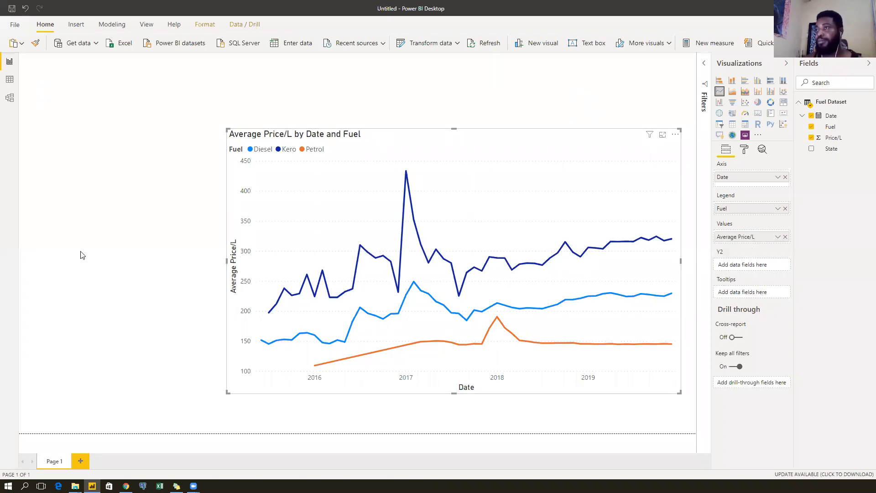
{"action": "left_click_drag", "start_coordinate": [479, 132], "coordinate": [237, 87]}
{"action": "left_click_drag", "start_coordinate": [348, 100], "coordinate": [355, 101]}
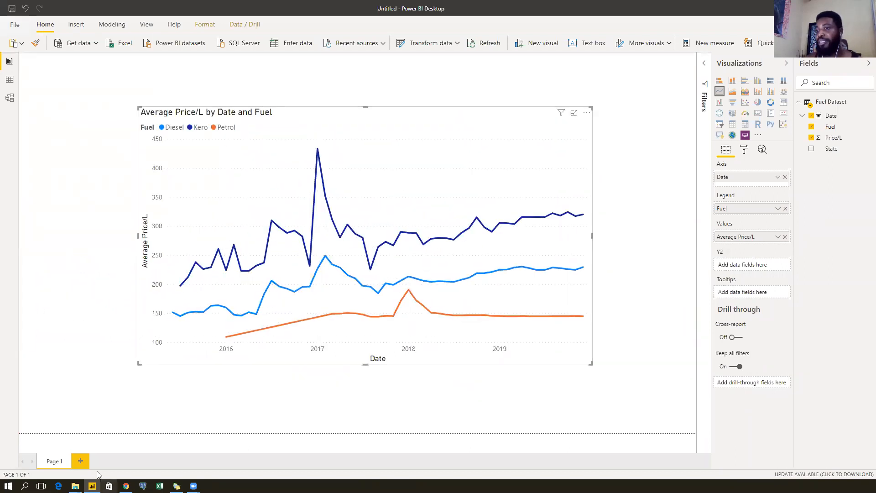
Add Page 2 with an enlarged empty line chart.
{"action": "left_click", "coordinate": [83, 462]}
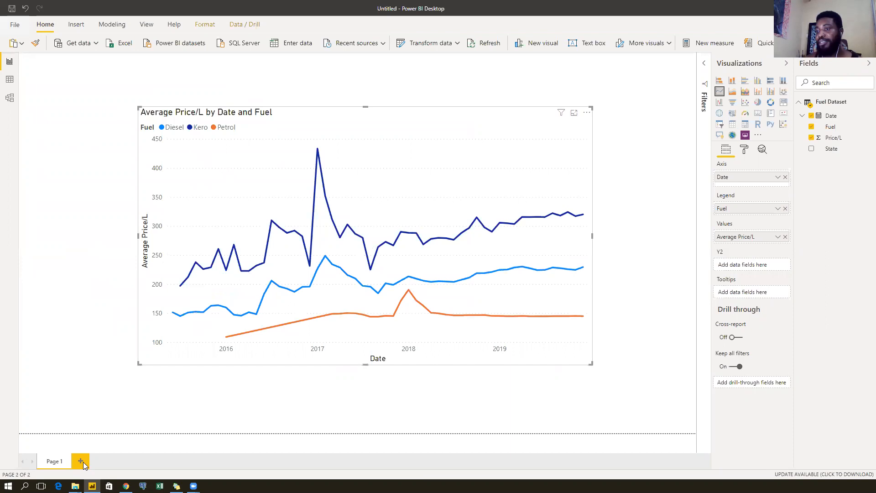
{"action": "left_click", "coordinate": [720, 91]}
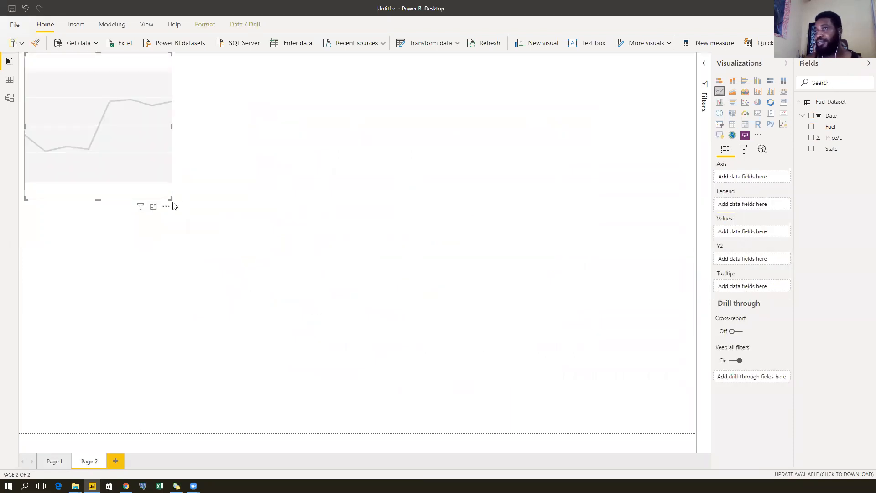
{"action": "left_click_drag", "start_coordinate": [170, 200], "coordinate": [478, 420]}
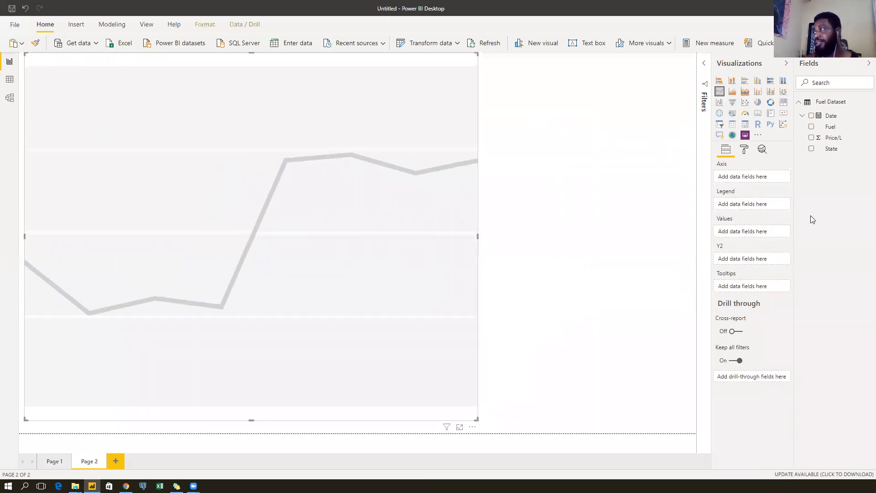
Plot Average of Price/L by Date on the chart and shorten it from the top.
{"action": "left_click_drag", "start_coordinate": [834, 138], "coordinate": [749, 231]}
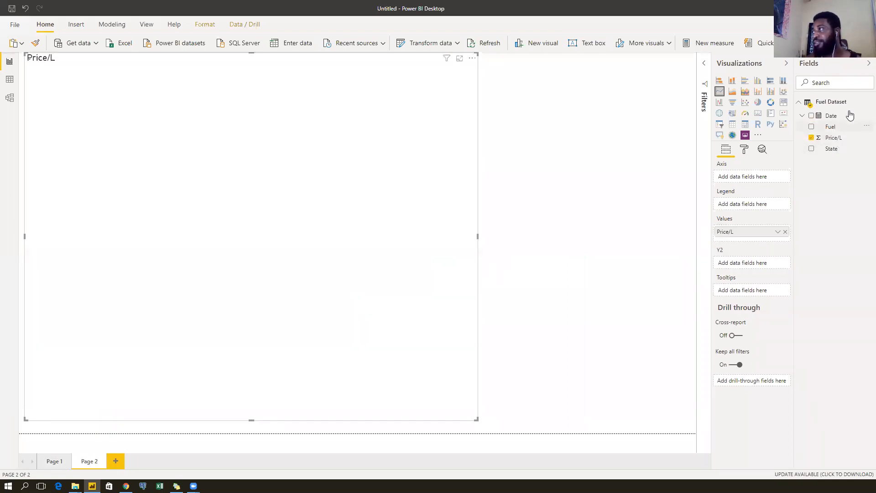
{"action": "left_click_drag", "start_coordinate": [842, 122], "coordinate": [755, 180]}
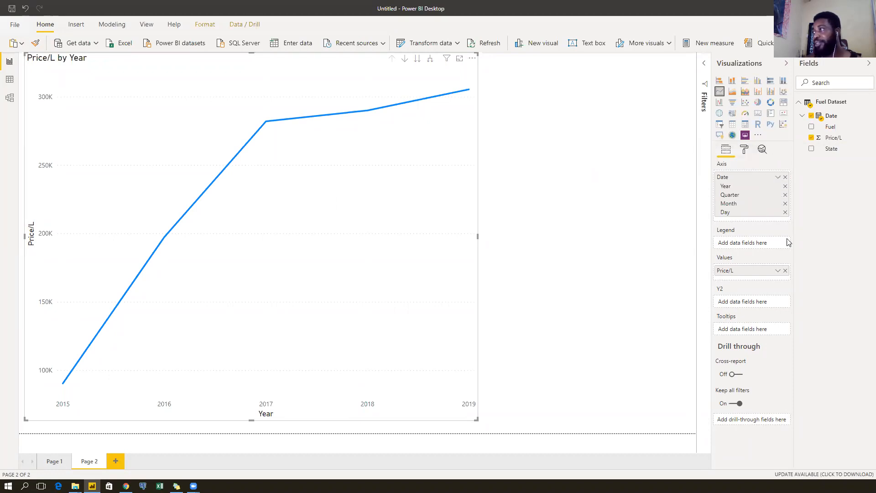
{"action": "left_click", "coordinate": [777, 271]}
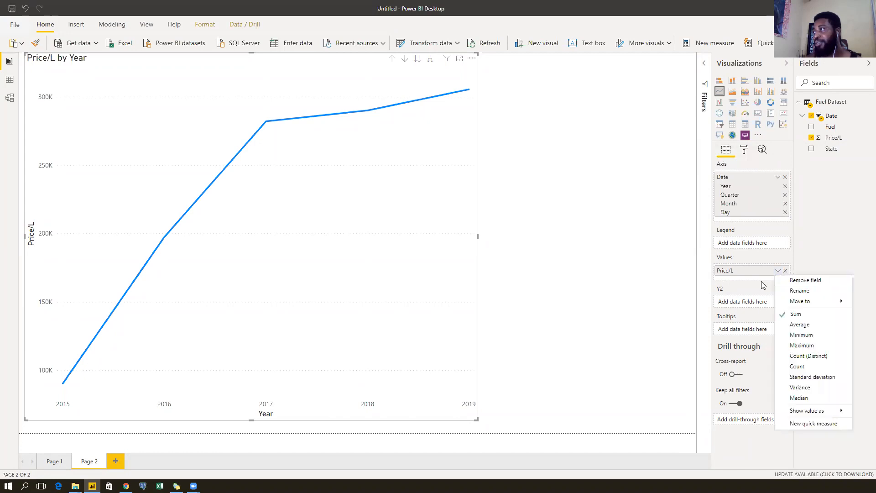
{"action": "left_click", "coordinate": [796, 325]}
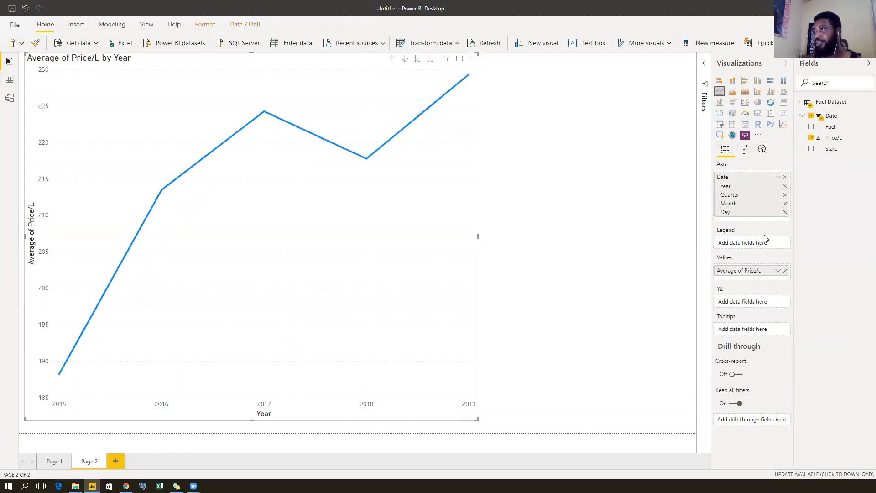
{"action": "left_click_drag", "start_coordinate": [250, 54], "coordinate": [249, 135]}
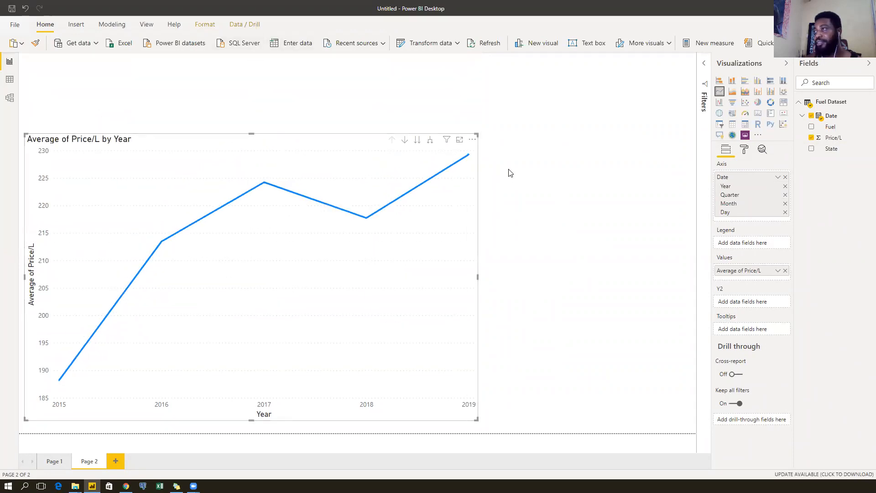
{"action": "left_click", "coordinate": [512, 171]}
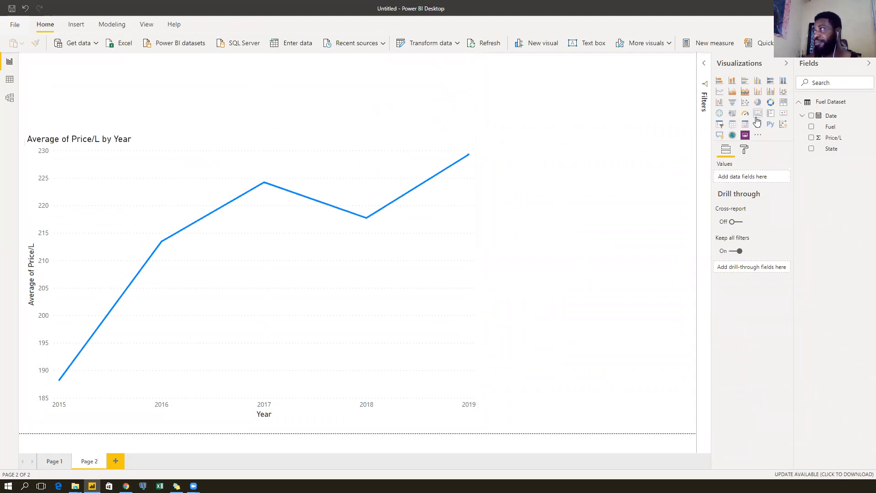
Add a Fuel slicer and size it beside the line chart.
{"action": "left_click", "coordinate": [719, 125]}
{"action": "left_click", "coordinate": [812, 127]}
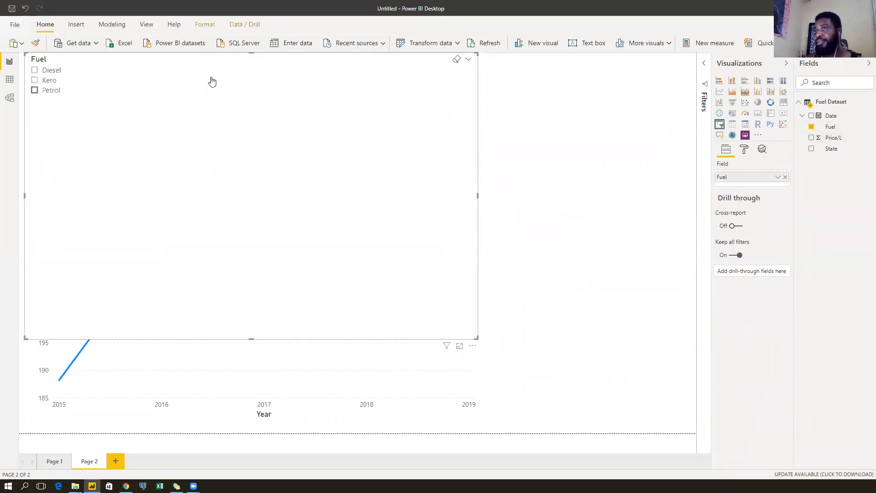
{"action": "left_click_drag", "start_coordinate": [288, 70], "coordinate": [499, 103]}
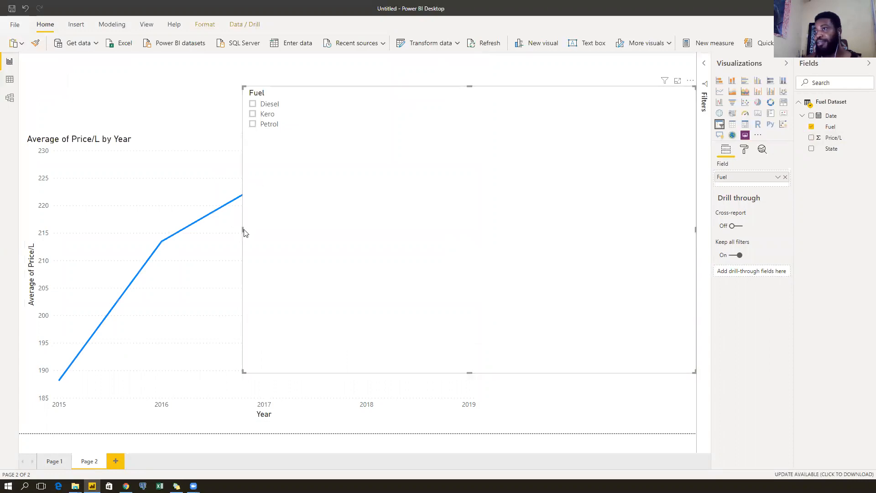
{"action": "left_click_drag", "start_coordinate": [243, 229], "coordinate": [536, 220]}
{"action": "left_click_drag", "start_coordinate": [620, 147], "coordinate": [598, 156]}
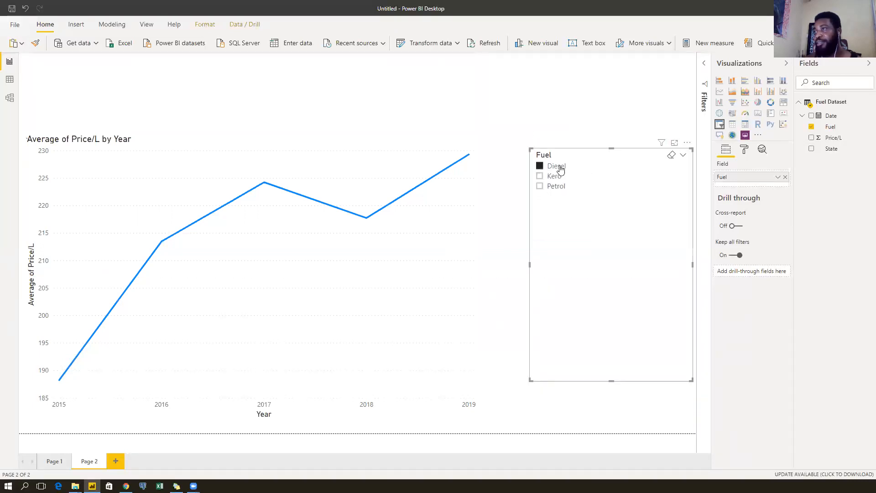
Try Kero and Petrol in the slicer, ending with Diesel selected.
{"action": "left_click", "coordinate": [554, 177]}
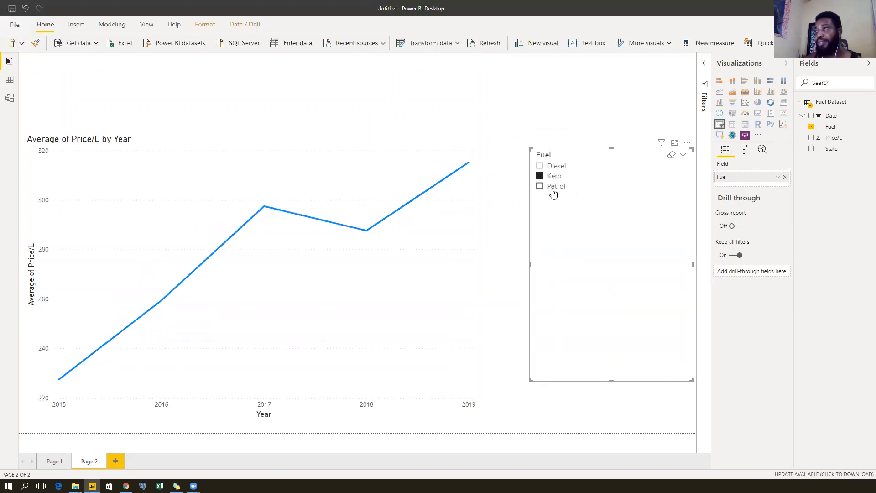
{"action": "left_click", "coordinate": [554, 193]}
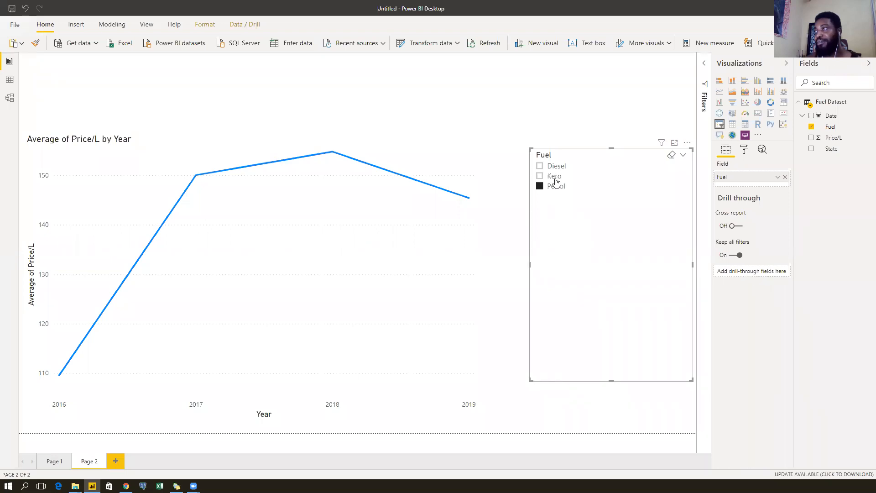
{"action": "left_click", "coordinate": [555, 178]}
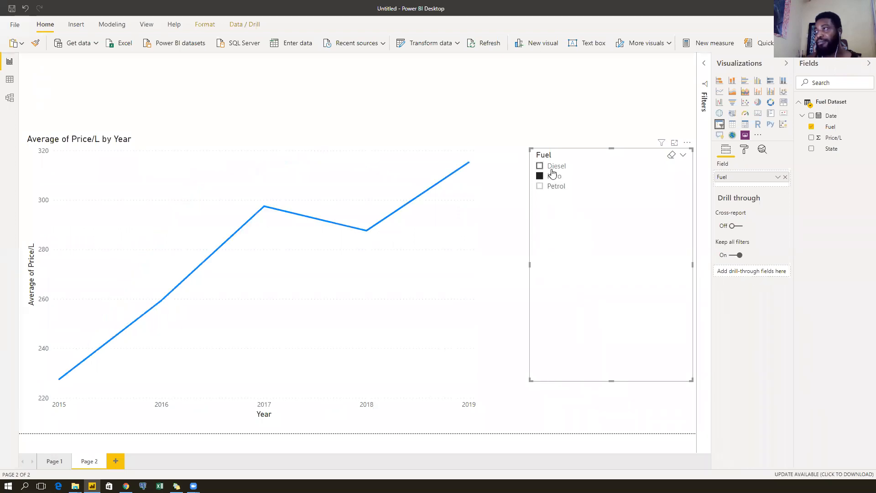
{"action": "left_click", "coordinate": [553, 167]}
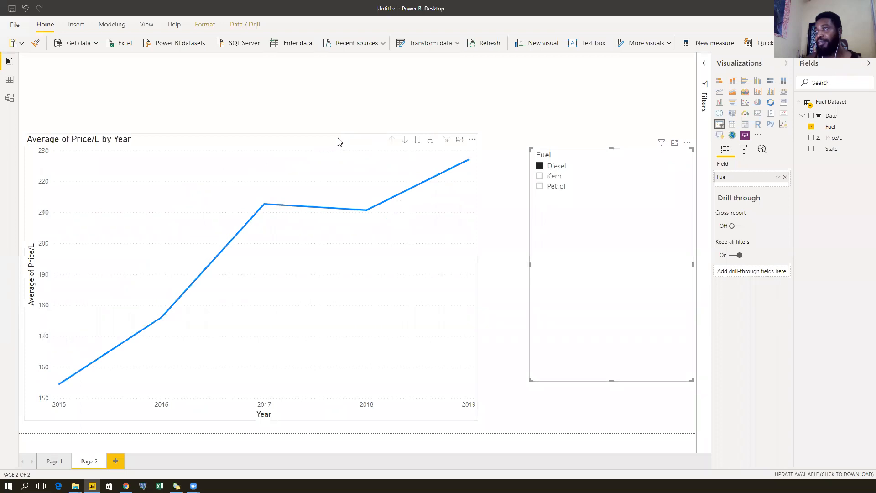
Drill the chart down from Year through Quarter to Month.
{"action": "left_click", "coordinate": [338, 142]}
{"action": "left_click", "coordinate": [417, 140]}
{"action": "left_click", "coordinate": [417, 141]}
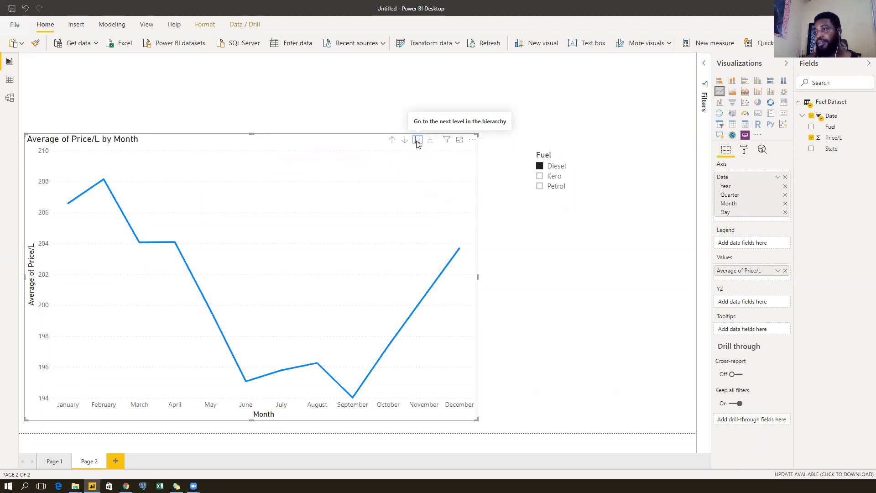
Drill back up to Year and switch the axis from Date Hierarchy to plain Date.
{"action": "left_click", "coordinate": [417, 141]}
{"action": "left_click", "coordinate": [391, 140]}
{"action": "left_click", "coordinate": [391, 140]}
{"action": "left_click", "coordinate": [392, 140]}
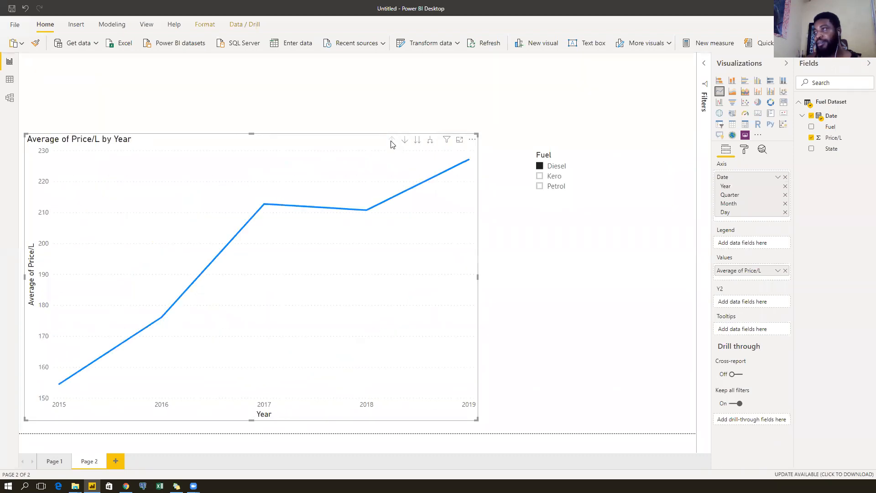
{"action": "left_click", "coordinate": [778, 177]}
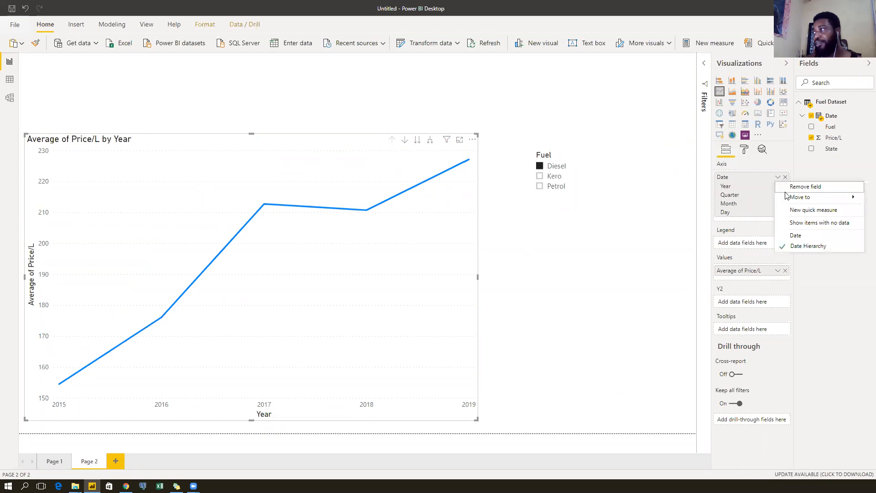
{"action": "left_click", "coordinate": [782, 236]}
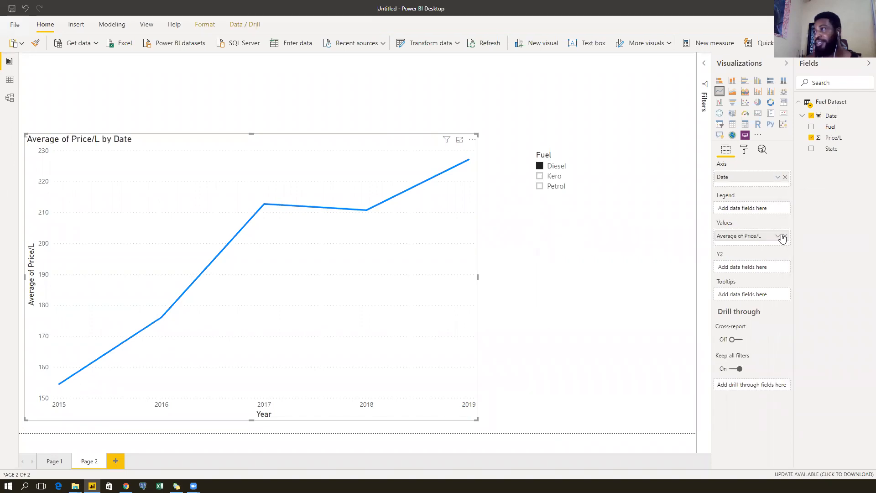
Compare Kero, Petrol and Diesel in the slicer, including Kero plus Diesel, finishing on Diesel only.
{"action": "left_click", "coordinate": [551, 178]}
{"action": "left_click", "coordinate": [553, 188]}
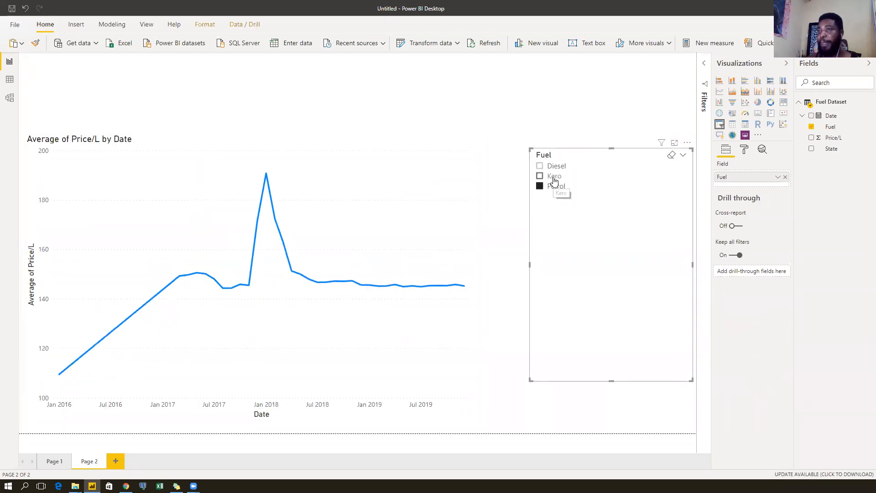
{"action": "left_click", "coordinate": [554, 179]}
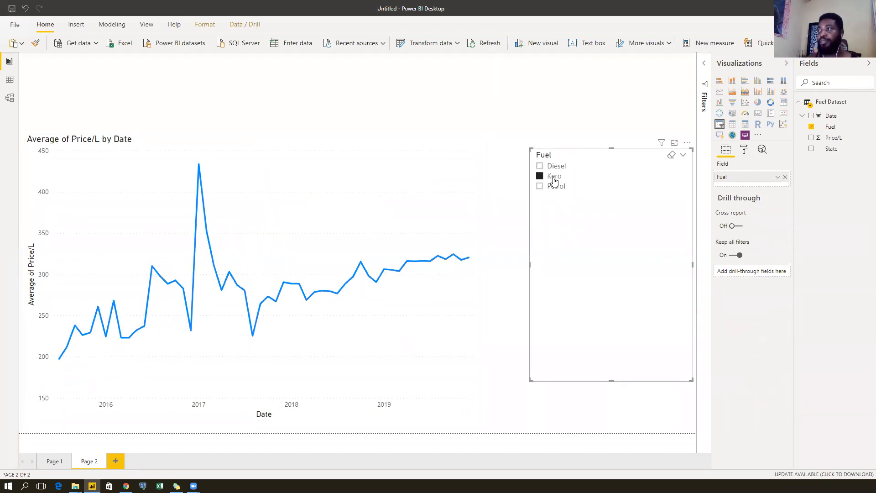
{"action": "left_click", "coordinate": [554, 167]}
{"action": "left_click", "coordinate": [553, 176]}
{"action": "left_click", "coordinate": [554, 187]}
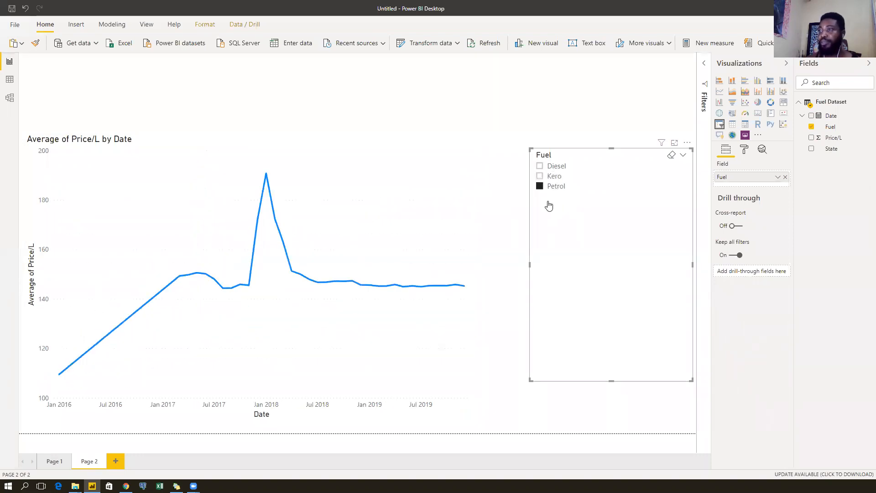
{"action": "left_click", "coordinate": [552, 167]}
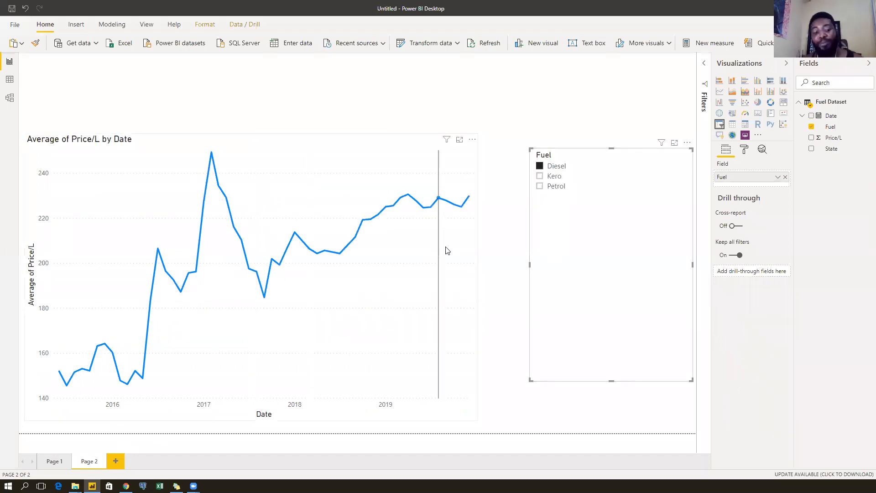
{"action": "left_click", "coordinate": [562, 178], "text": "ctrl"}
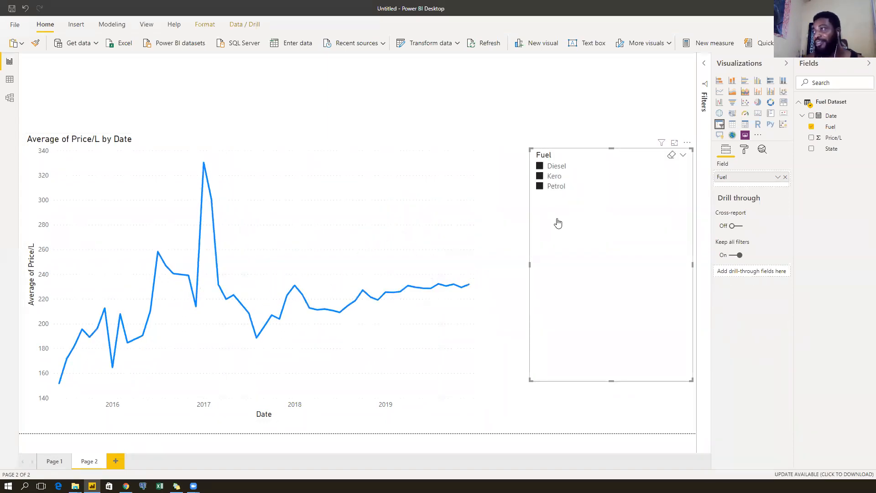
{"action": "left_click", "coordinate": [556, 168]}
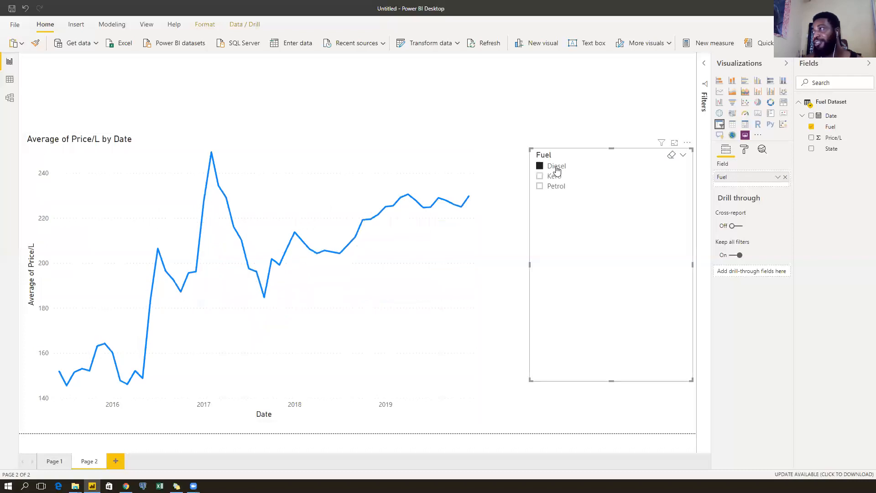
Turn on Single select in the Fuel slicer's Selection controls.
{"action": "left_click", "coordinate": [747, 151]}
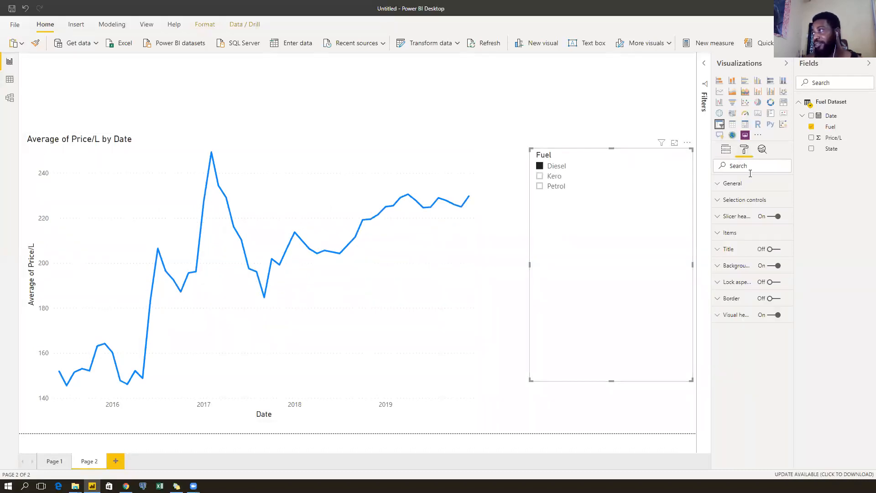
{"action": "left_click", "coordinate": [717, 201]}
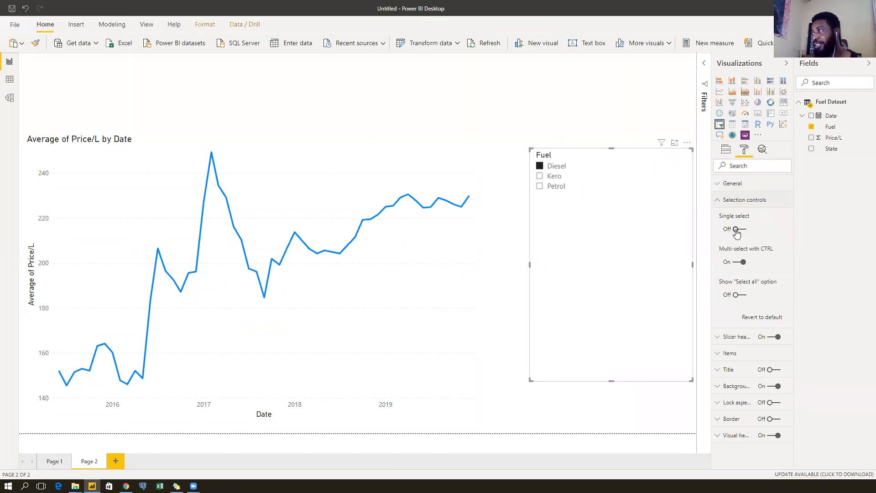
{"action": "left_click", "coordinate": [733, 232]}
{"action": "left_click", "coordinate": [718, 199]}
Check Kero, Petrol and Diesel one at a time, leaving Petrol selected.
{"action": "left_click", "coordinate": [548, 178]}
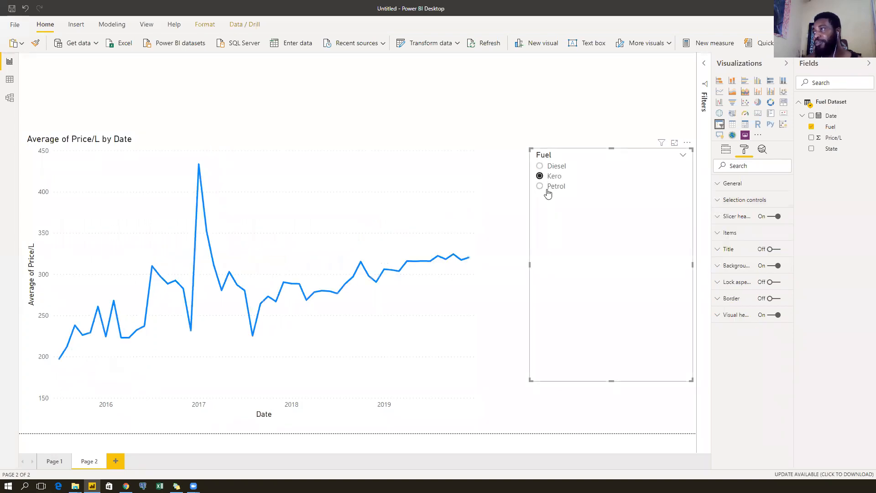
{"action": "left_click", "coordinate": [550, 189]}
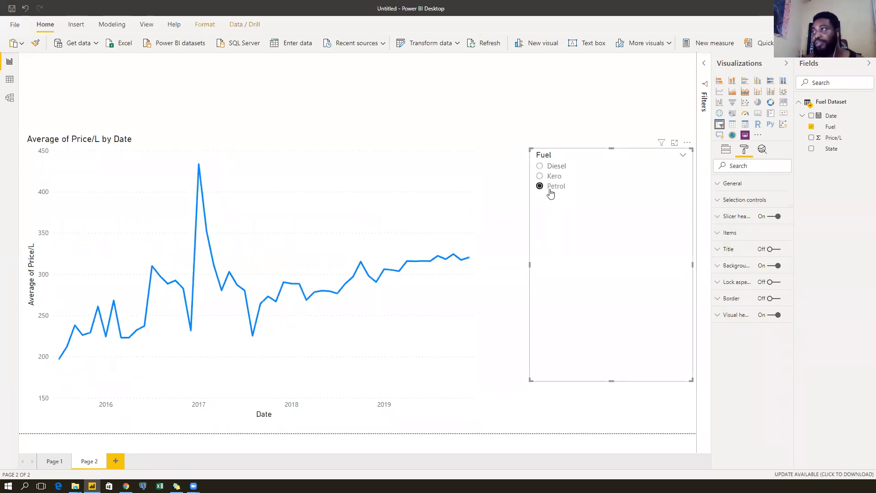
{"action": "left_click", "coordinate": [551, 177]}
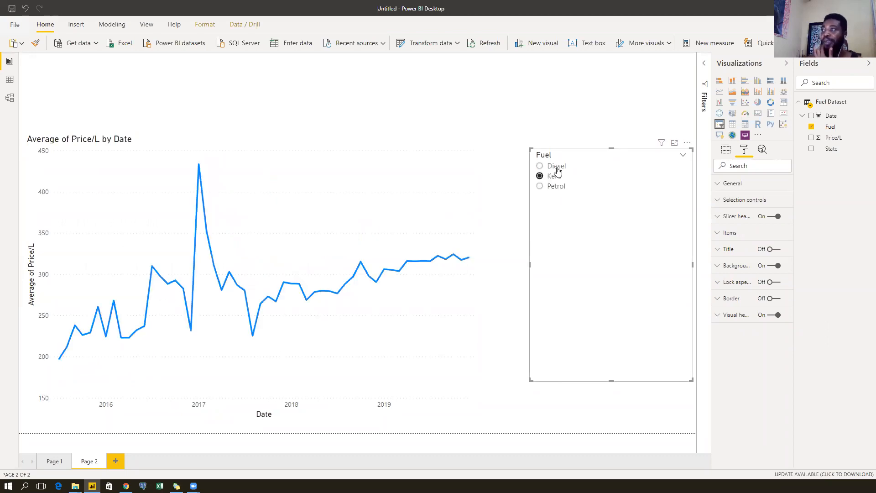
{"action": "left_click", "coordinate": [556, 168]}
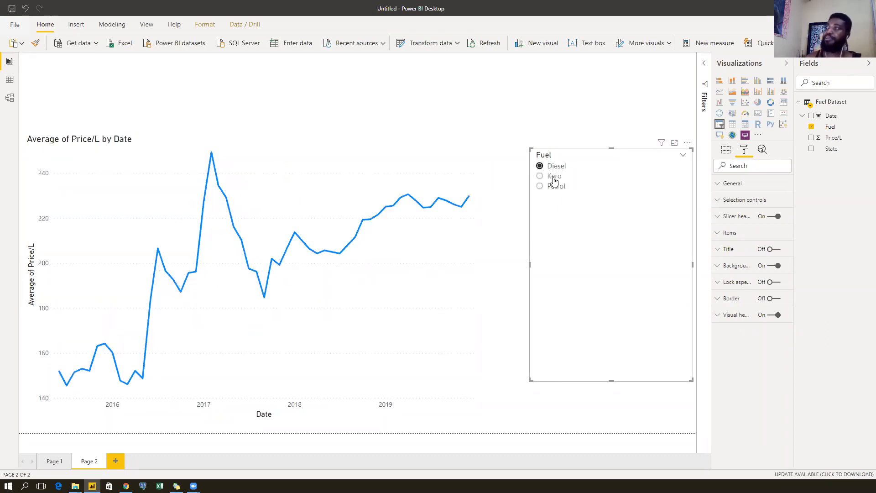
{"action": "left_click", "coordinate": [554, 178]}
{"action": "left_click", "coordinate": [553, 187]}
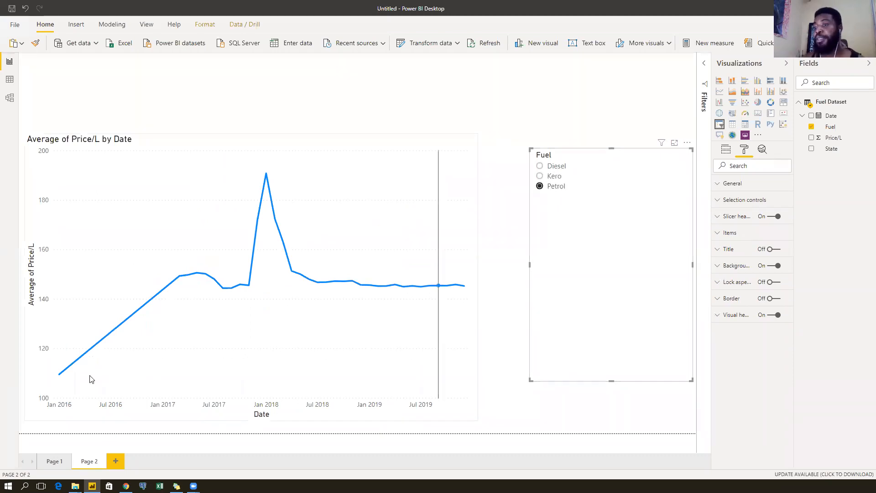
Review Page 1's Average Price/L chart for Diesel, Kero and Petrol, then switch away from Power BI.
{"action": "left_click", "coordinate": [54, 465]}
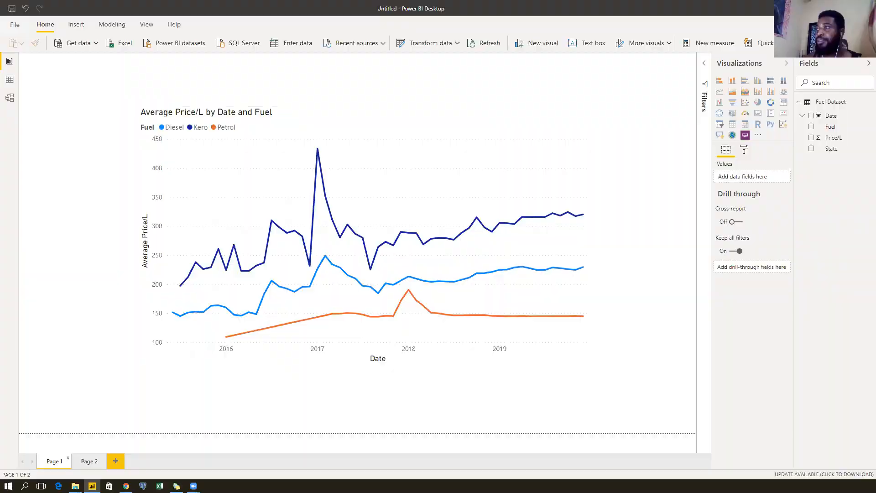
{"action": "key", "text": "alt+Tab"}
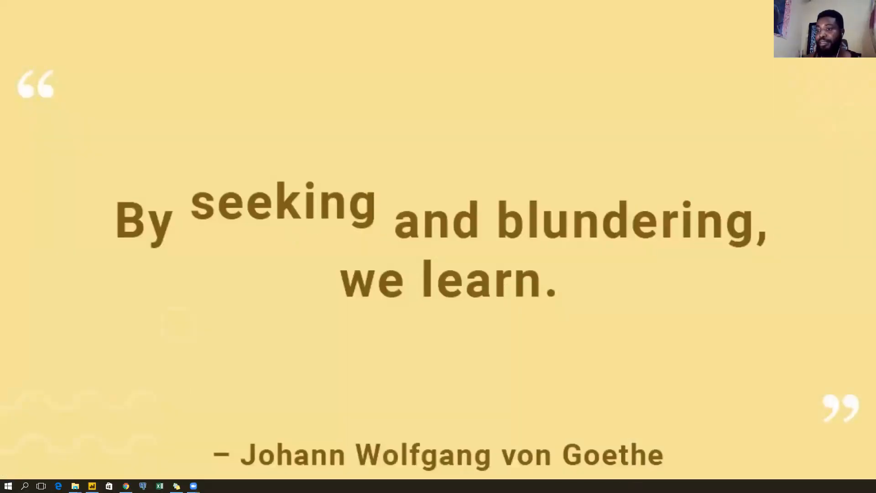
From the Nigeria Fuel Prices folder window, open Diesel_Feb_2020 in Excel.
{"action": "mouse_move", "coordinate": [75, 486]}
{"action": "left_click", "coordinate": [44, 445]}
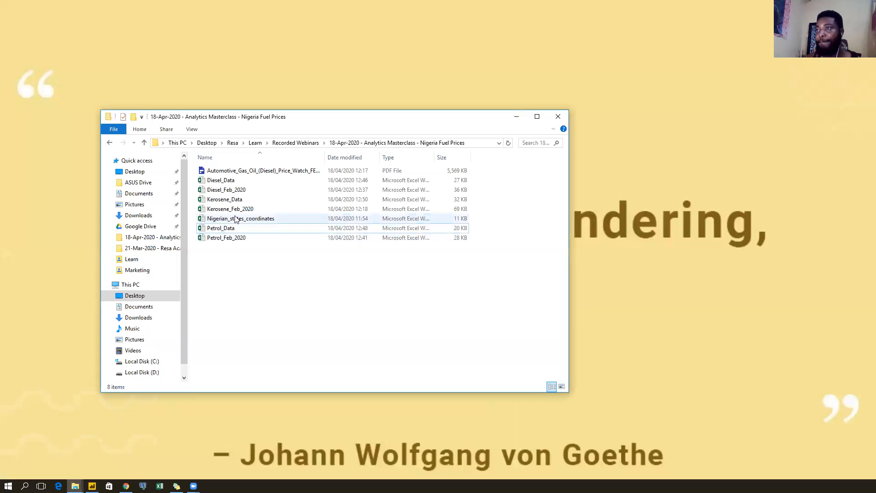
{"action": "double_click", "coordinate": [247, 191]}
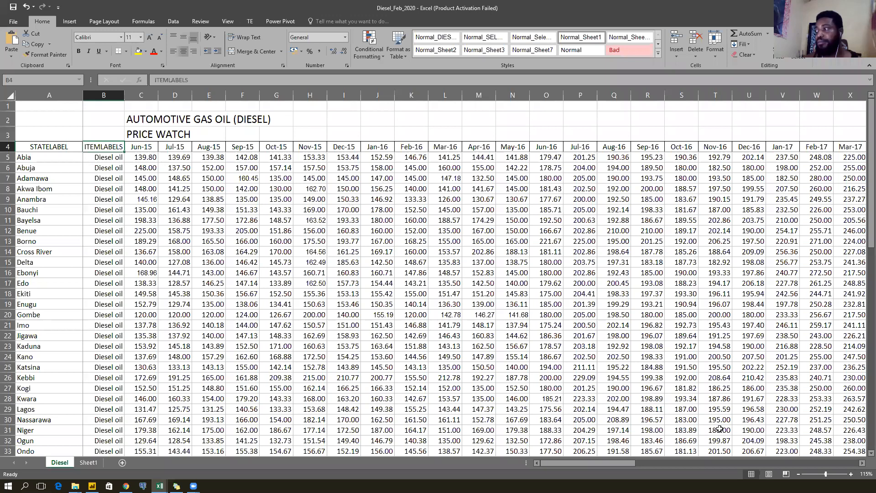
Enable editing in Diesel_Data and find the first empty column after Dec-19.
{"action": "left_click", "coordinate": [799, 475]}
{"action": "left_click", "coordinate": [799, 476]}
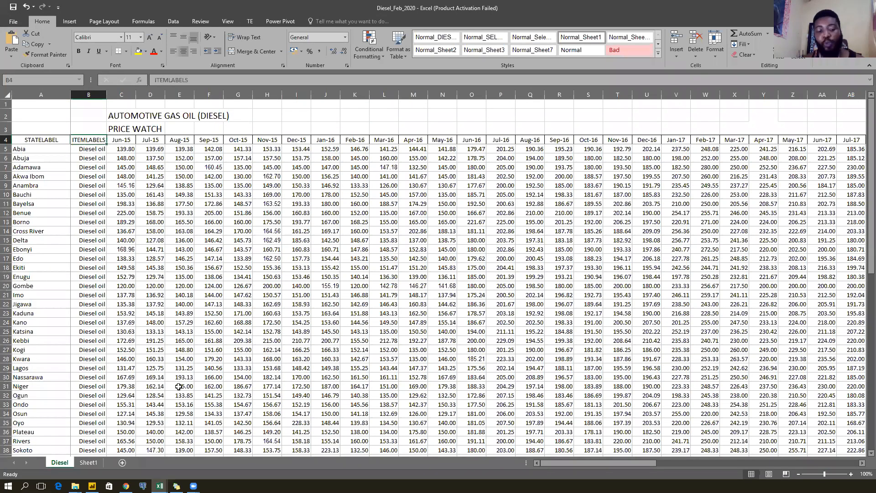
{"action": "left_click", "coordinate": [178, 389]}
{"action": "left_click", "coordinate": [378, 39]}
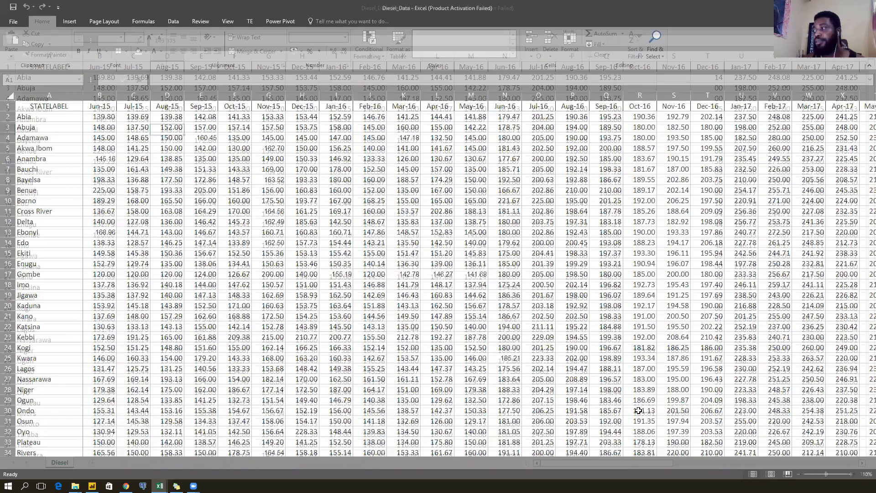
{"action": "left_click", "coordinate": [798, 473]}
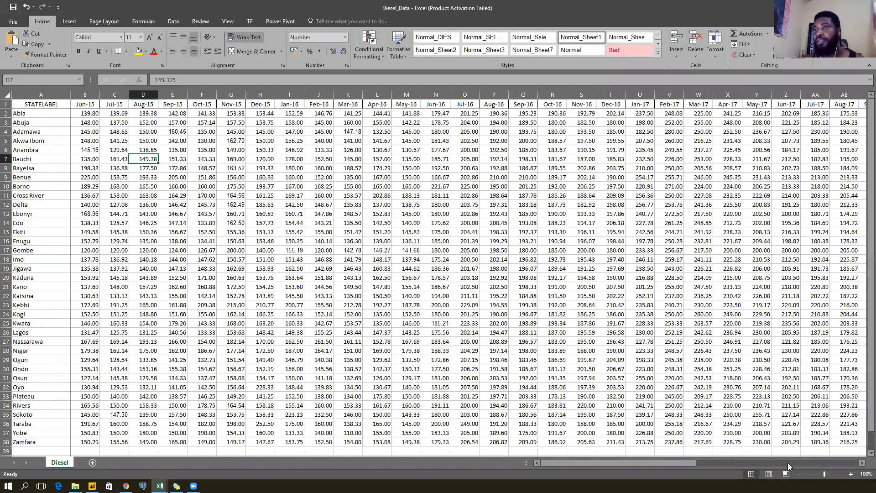
{"action": "left_click", "coordinate": [55, 104]}
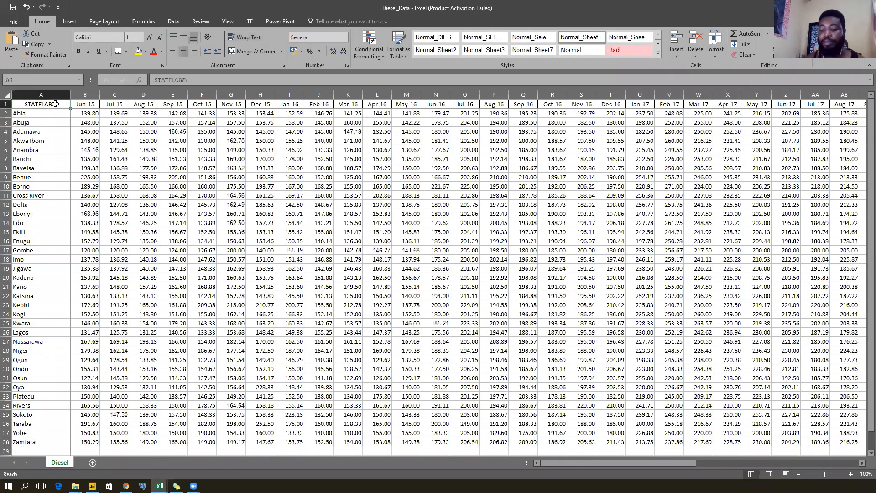
{"action": "key", "text": "ctrl+Right"}
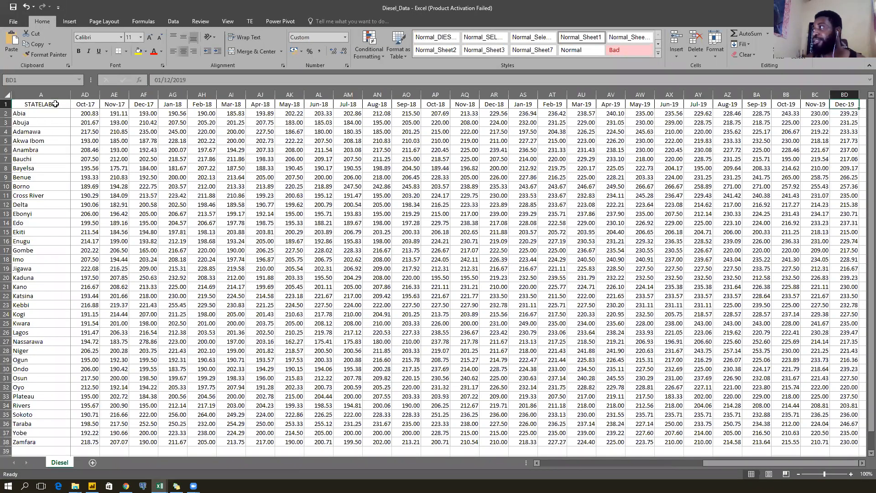
{"action": "key", "text": "Right"}
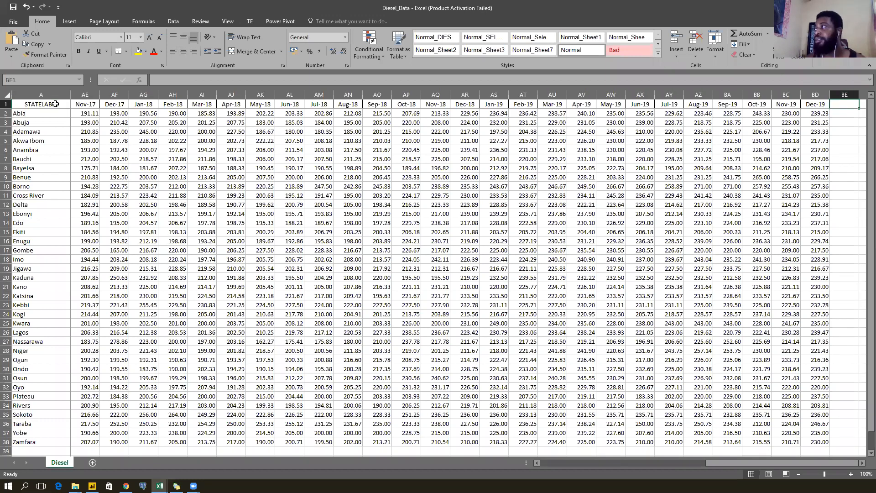
In Diesel_Feb_2020, copy the Jan-20 and Feb-20 columns down to Zamfara.
{"action": "key", "text": "alt+Tab"}
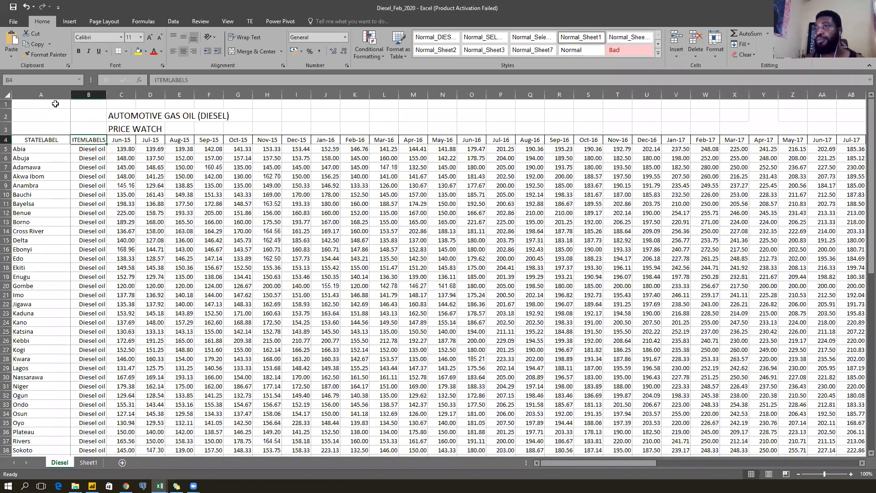
{"action": "key", "text": "Left"}
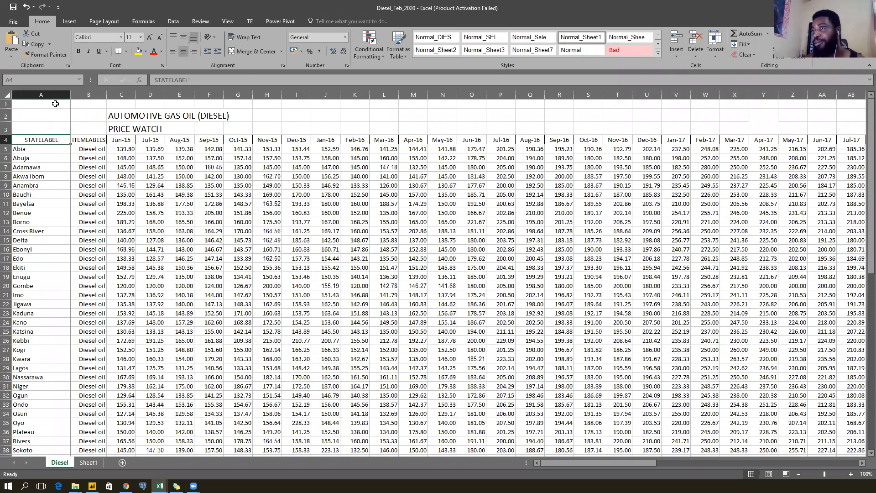
{"action": "key", "text": "Right"}
{"action": "key", "text": "Right"}
{"action": "key", "text": "Right"}
{"action": "key", "text": "Right"}
{"action": "key", "text": "ctrl+Right"}
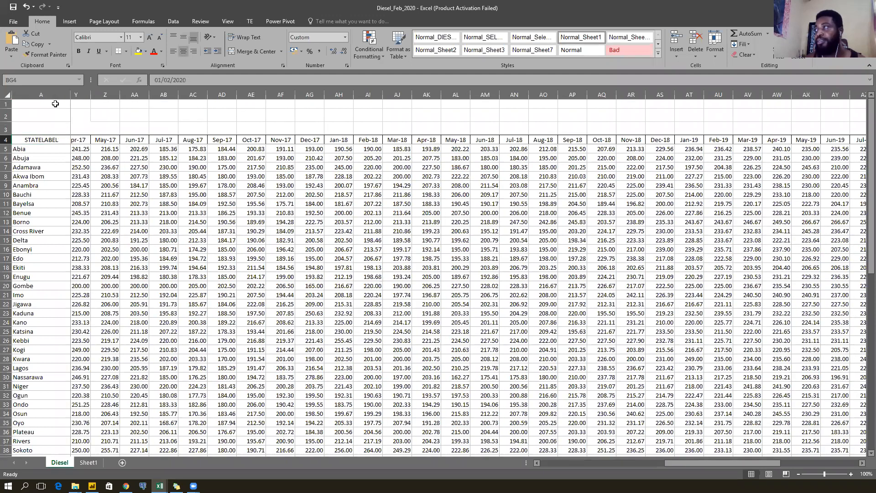
{"action": "key", "text": "Right"}
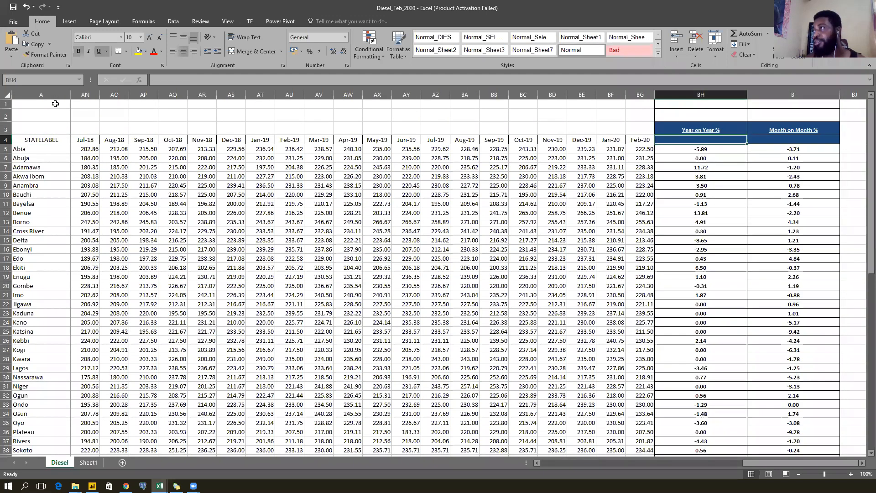
{"action": "key", "text": "Left"}
{"action": "key", "text": "Left"}
{"action": "key", "text": "shift+Right"}
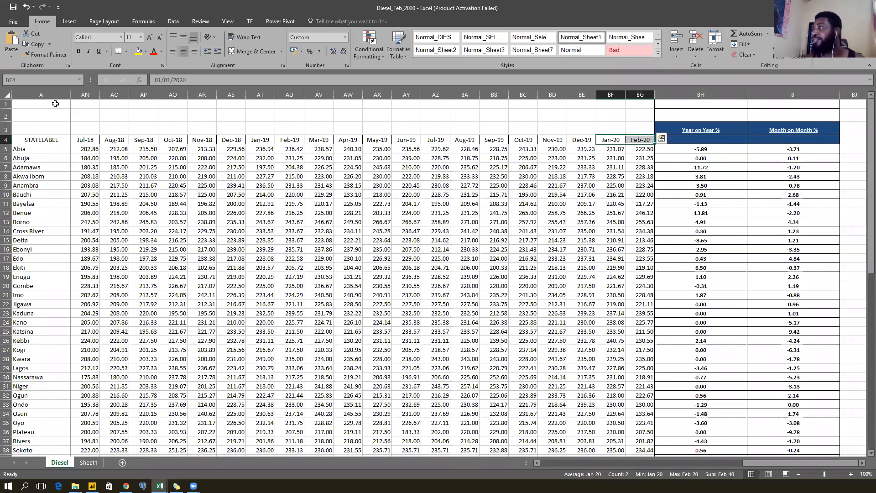
{"action": "key", "text": "ctrl+shift+Down"}
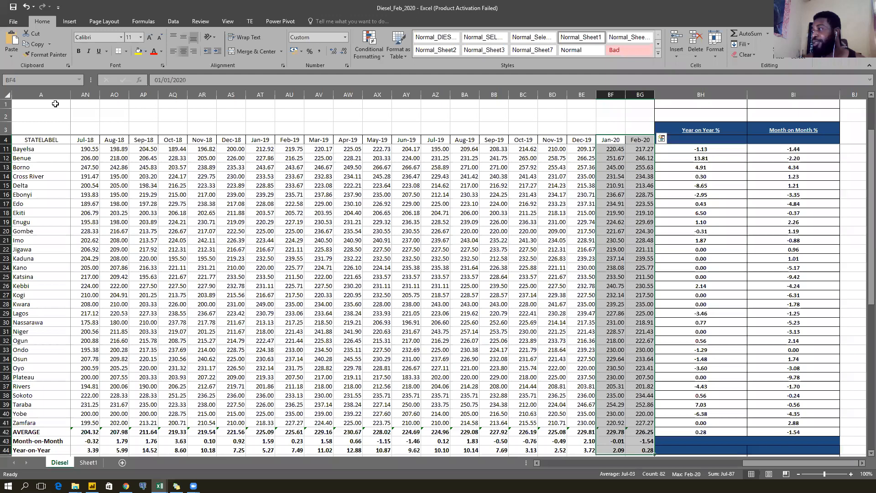
{"action": "key", "text": "shift+Up"}
{"action": "key", "text": "shift+Up"}
{"action": "key", "text": "shift+Up"}
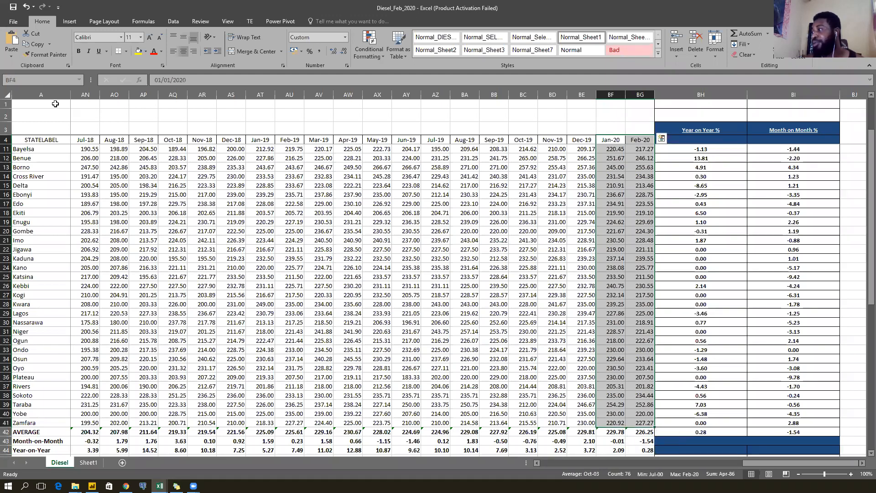
{"action": "scroll", "coordinate": [643, 211], "scroll_direction": "up", "scroll_amount": 2}
{"action": "scroll", "coordinate": [643, 211], "scroll_direction": "down", "scroll_amount": 6}
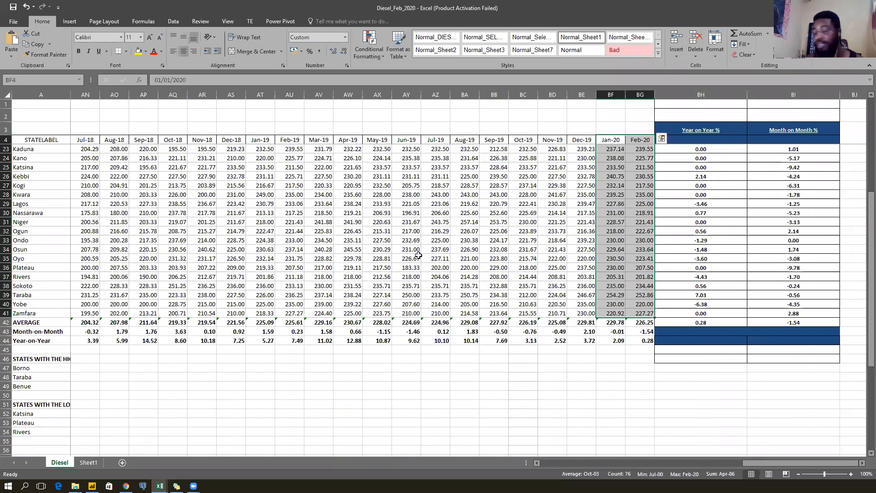
{"action": "key", "text": "ctrl+c"}
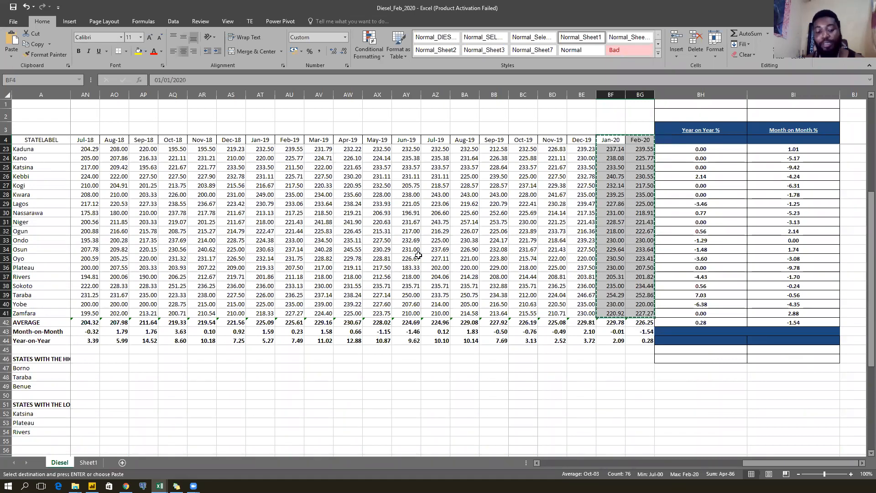
Paste the Jan-20 and Feb-20 diesel prices after Dec-19 in Diesel_Data, then minimise it.
{"action": "key", "text": "alt+Tab"}
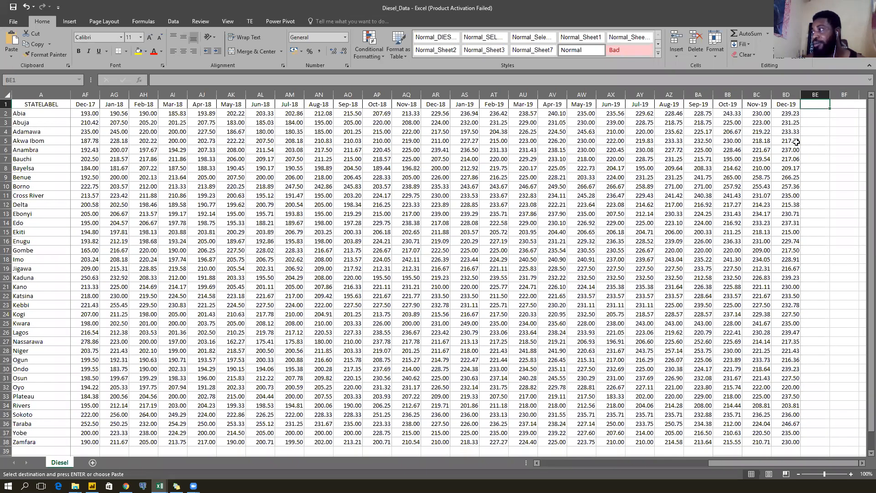
{"action": "key", "text": "ctrl+v"}
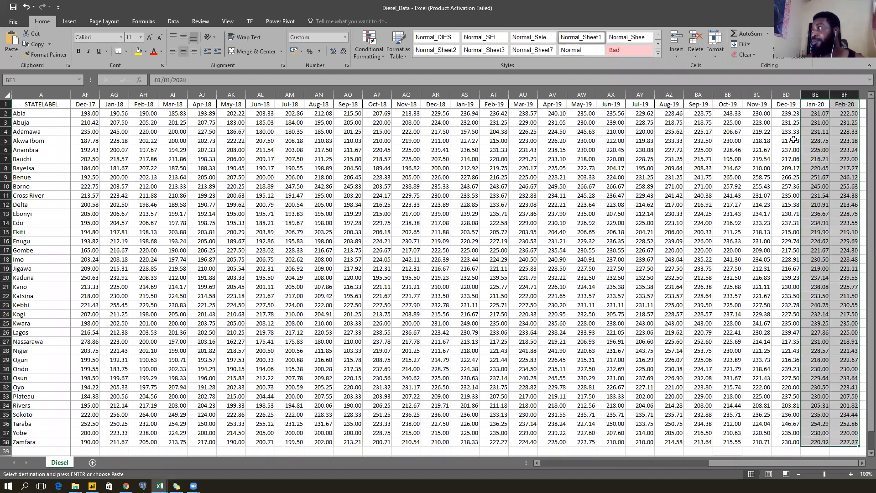
{"action": "scroll", "coordinate": [731, 195], "scroll_direction": "down", "scroll_amount": 3}
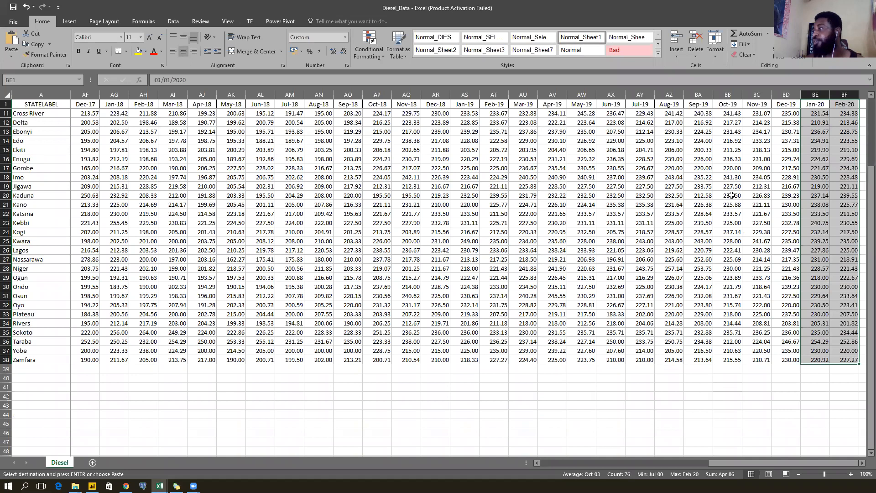
{"action": "scroll", "coordinate": [732, 195], "scroll_direction": "up", "scroll_amount": 3}
{"action": "left_click", "coordinate": [749, 115]}
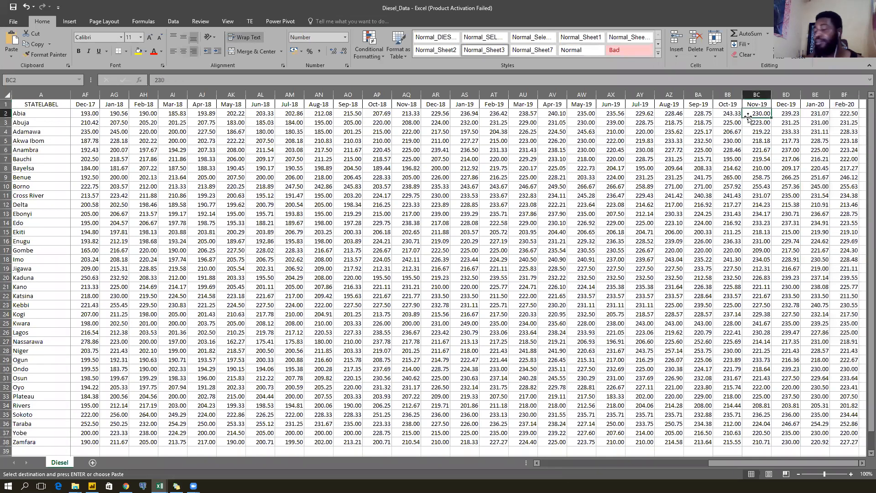
{"action": "key", "text": "Escape"}
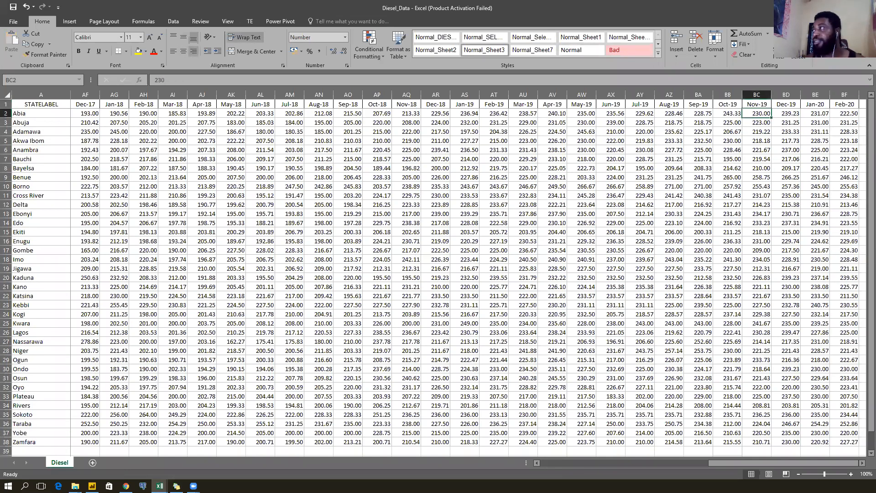
{"action": "left_click", "coordinate": [824, 7]}
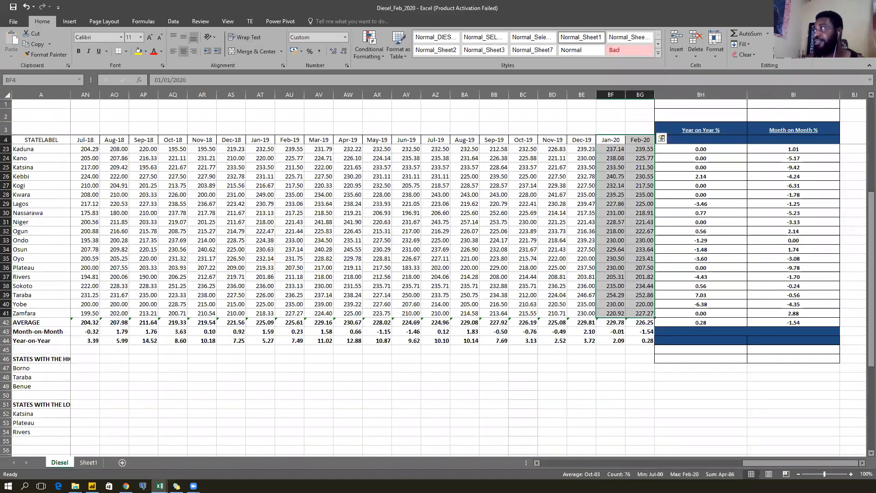
Open Kerosene_Data and copy BF4:BG41 Jan-20/Feb-20 prices from Kerosene_Feb_2020's Litre of Kerosene sheet.
{"action": "left_click", "coordinate": [824, 8]}
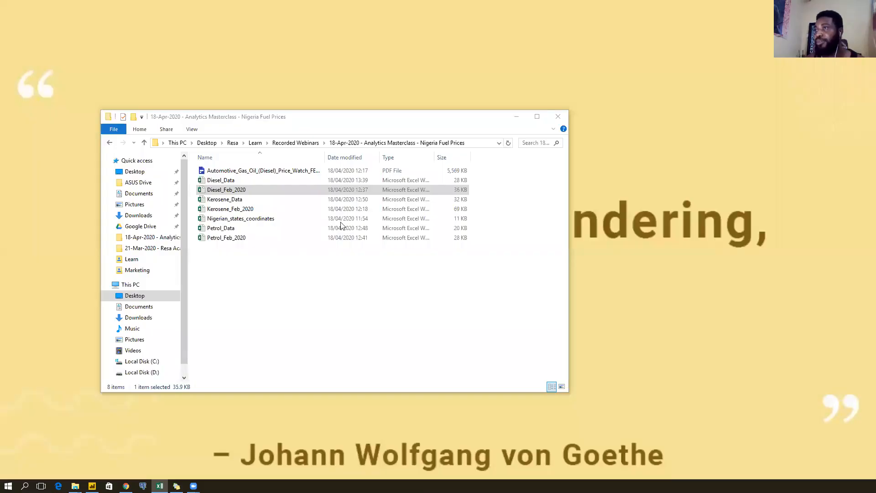
{"action": "double_click", "coordinate": [258, 202]}
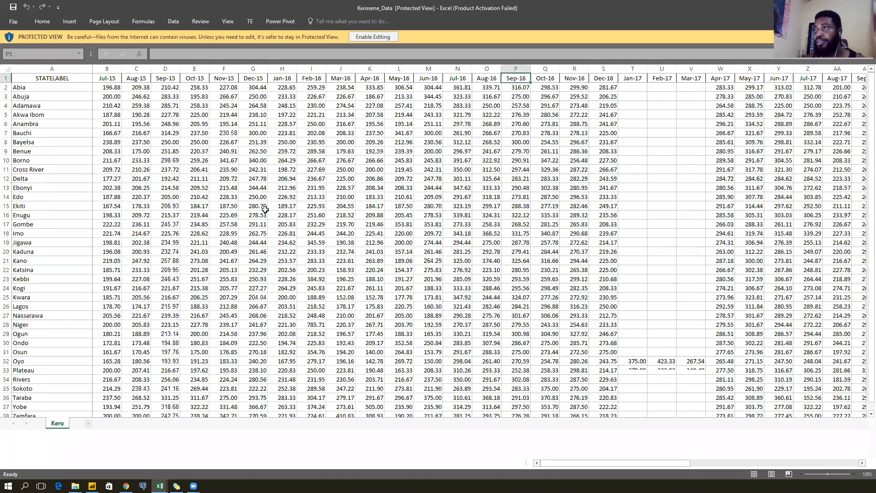
{"action": "key", "text": "alt+Tab"}
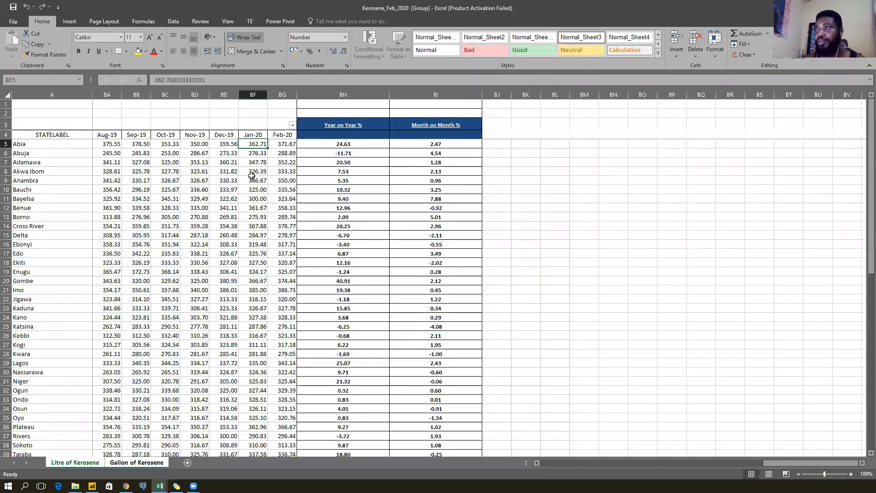
{"action": "left_click", "coordinate": [254, 135]}
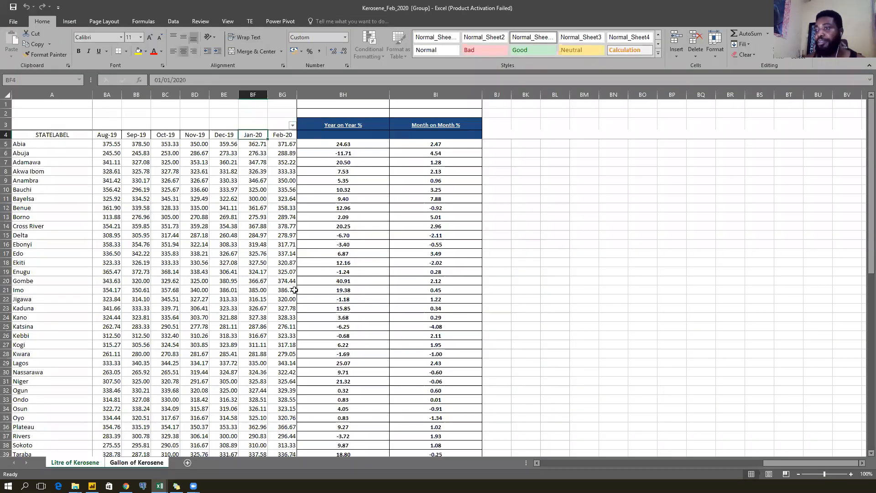
{"action": "left_click", "coordinate": [114, 463]}
{"action": "left_click", "coordinate": [91, 464]}
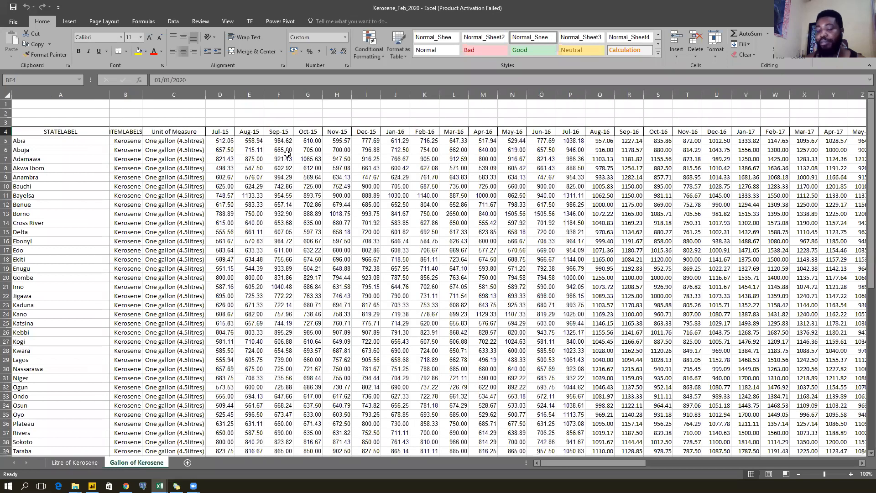
{"action": "key", "text": "shift+Right"}
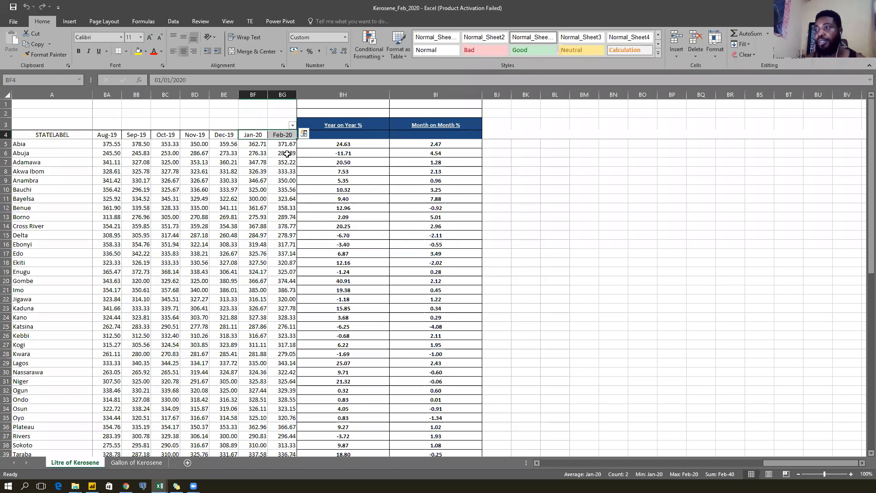
{"action": "key", "text": "ctrl+shift+Down"}
{"action": "key", "text": "shift+Up"}
{"action": "key", "text": "shift+Up"}
{"action": "key", "text": "shift+Up"}
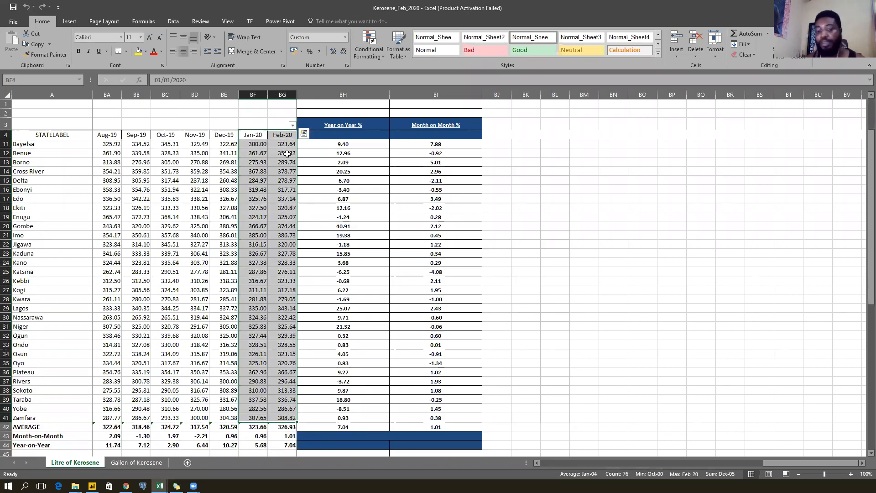
{"action": "key", "text": "ctrl+c"}
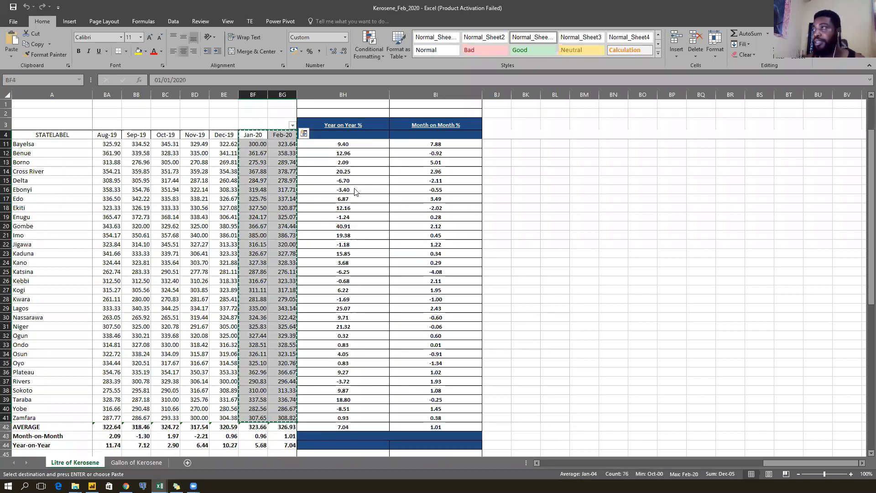
Enable editing in Kerosene_Data and paste the two month columns after Dec-19.
{"action": "key", "text": "alt+Tab"}
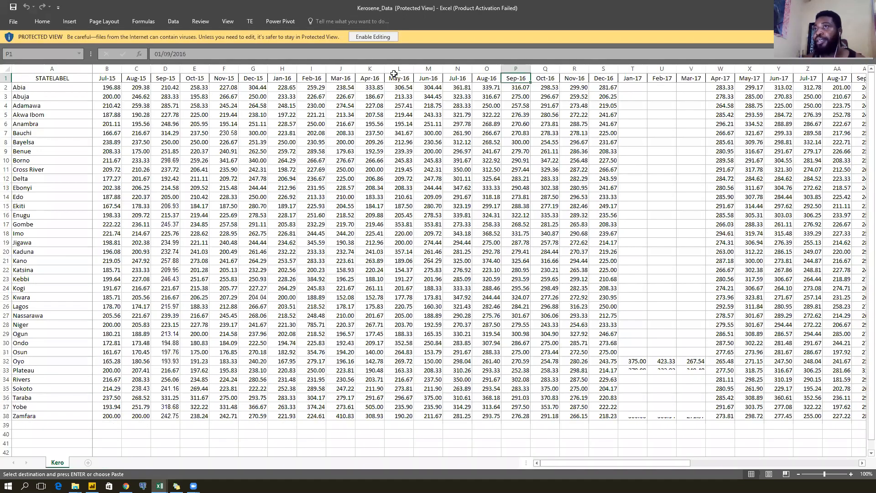
{"action": "left_click", "coordinate": [370, 37]}
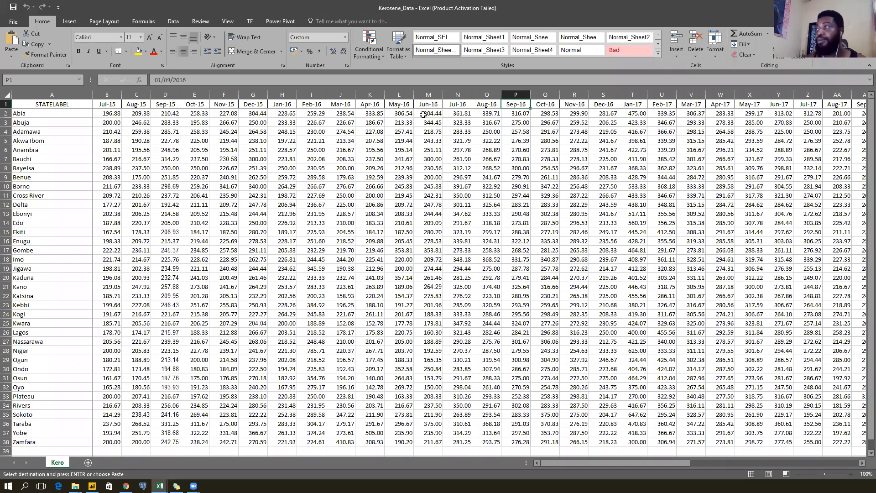
{"action": "key", "text": "ctrl+Right"}
{"action": "key", "text": "Right"}
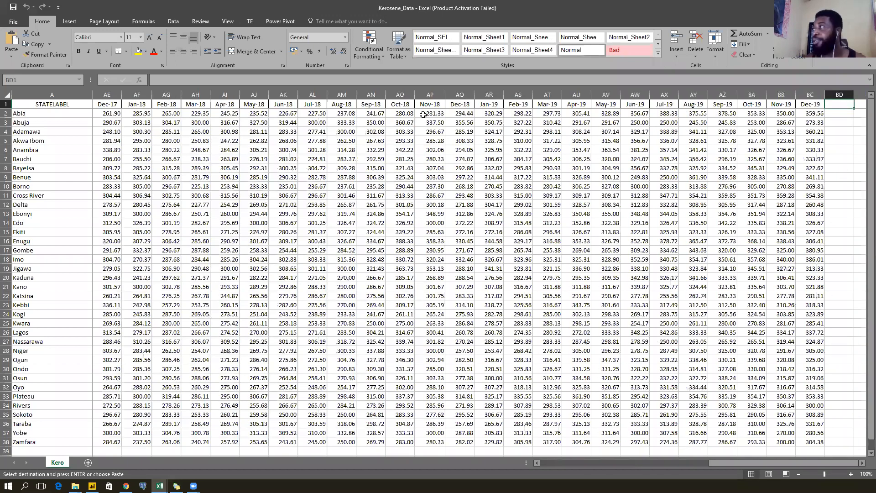
{"action": "key", "text": "ctrl+v"}
{"action": "key", "text": "Right"}
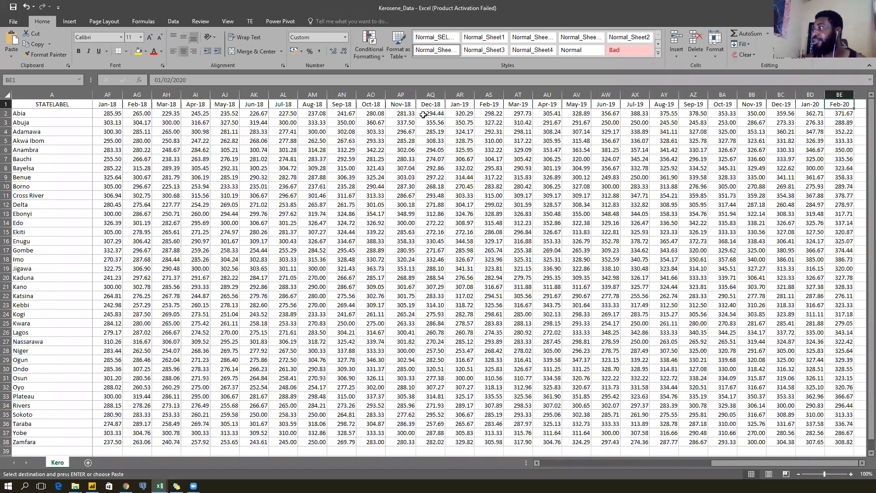
Check the pasted kerosene columns reach Zamfara, cancel copy mode, and return to the folder.
{"action": "key", "text": "ctrl+Down"}
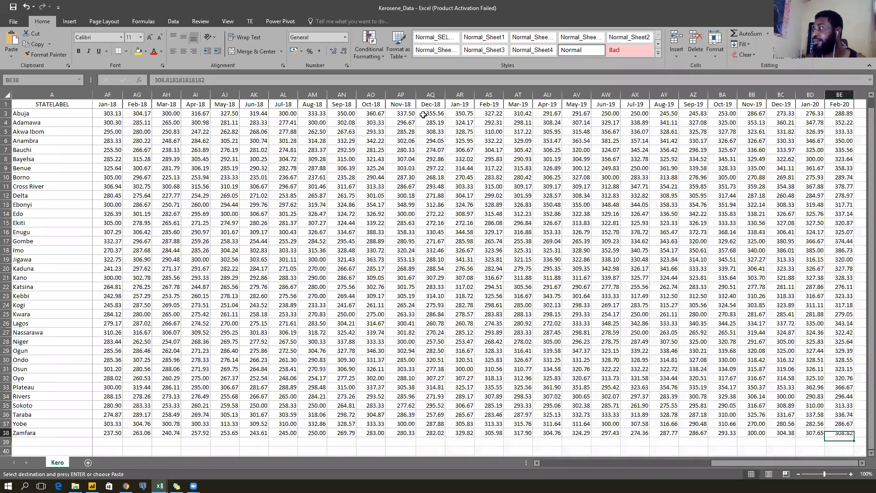
{"action": "scroll", "coordinate": [423, 114], "scroll_direction": "down", "scroll_amount": 4}
{"action": "key", "text": "Left"}
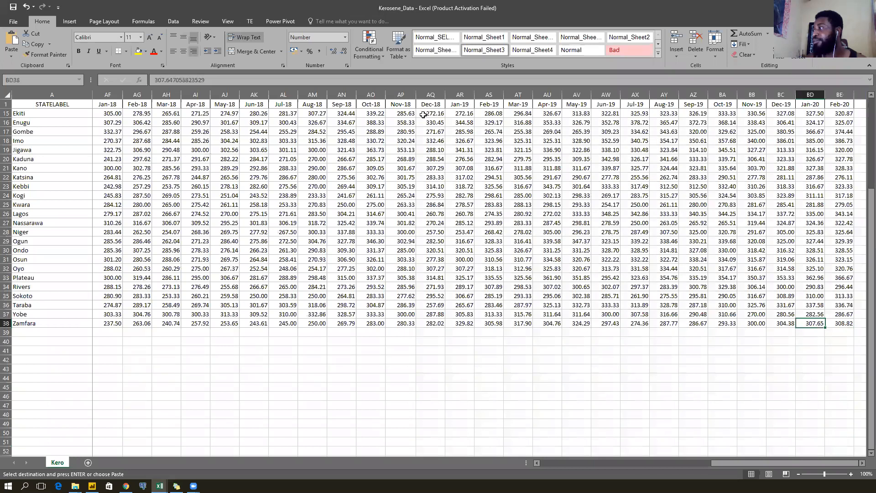
{"action": "key", "text": "ctrl+Left"}
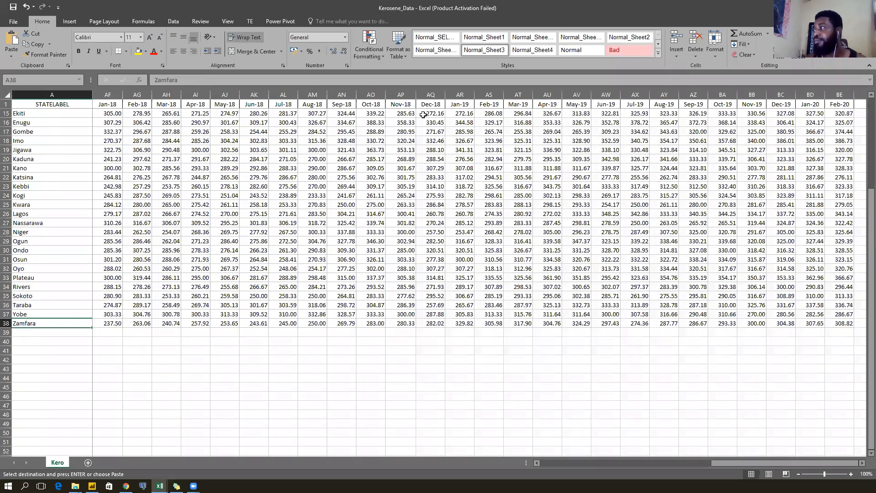
{"action": "key", "text": "ctrl+Up"}
{"action": "key", "text": "ctrl+Right"}
{"action": "key", "text": "Escape"}
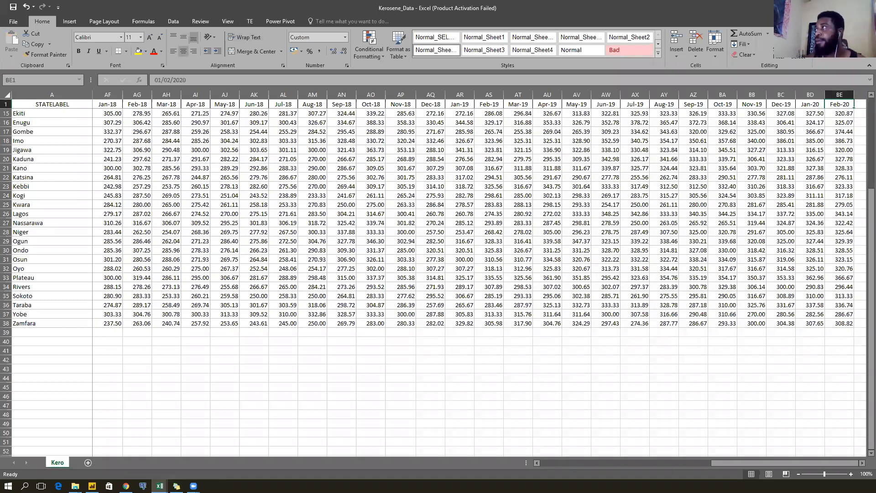
{"action": "key", "text": "alt+Tab"}
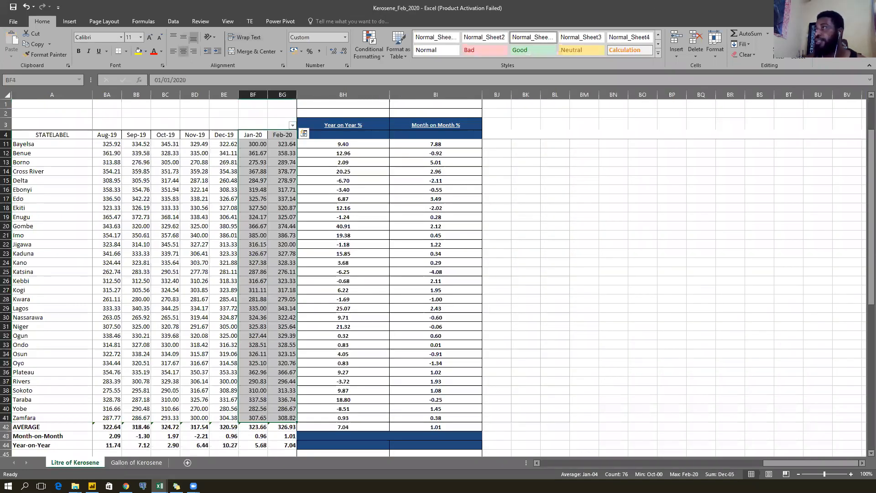
{"action": "key", "text": "alt+Tab"}
Open the Petrol_Data workbook from the fuel prices folder.
{"action": "left_click", "coordinate": [265, 226]}
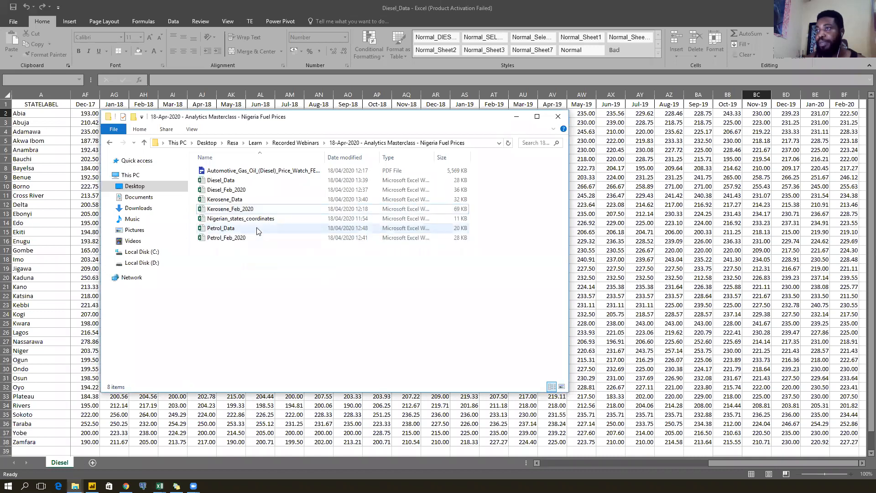
{"action": "double_click", "coordinate": [256, 229]}
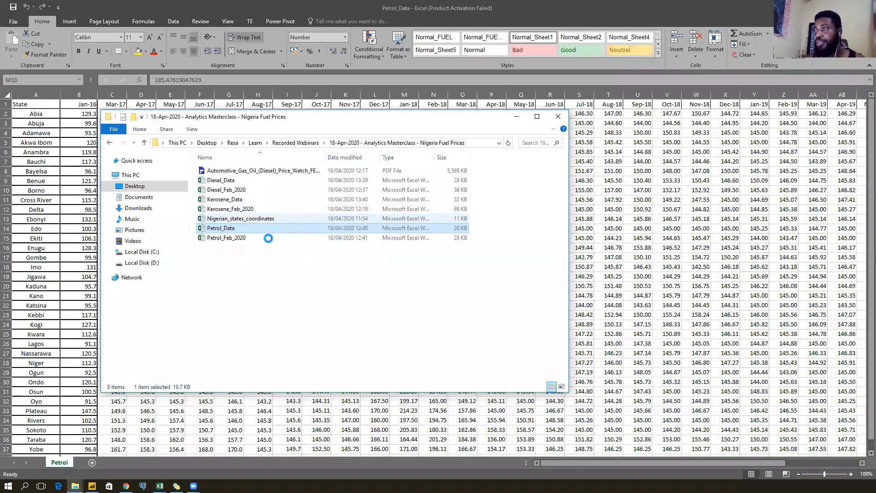
{"action": "double_click", "coordinate": [278, 232]}
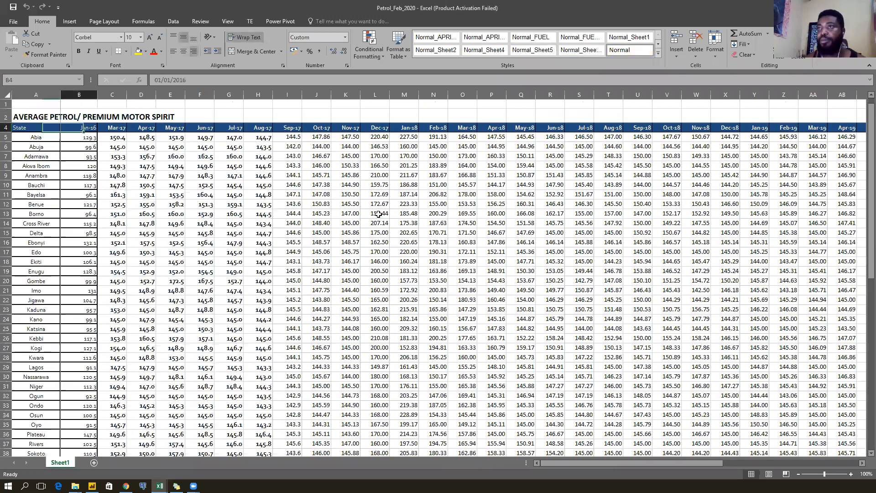
Select and copy the Jan-20 and Feb-20 petrol prices down to Zamfara.
{"action": "key", "text": "ctrl+Right"}
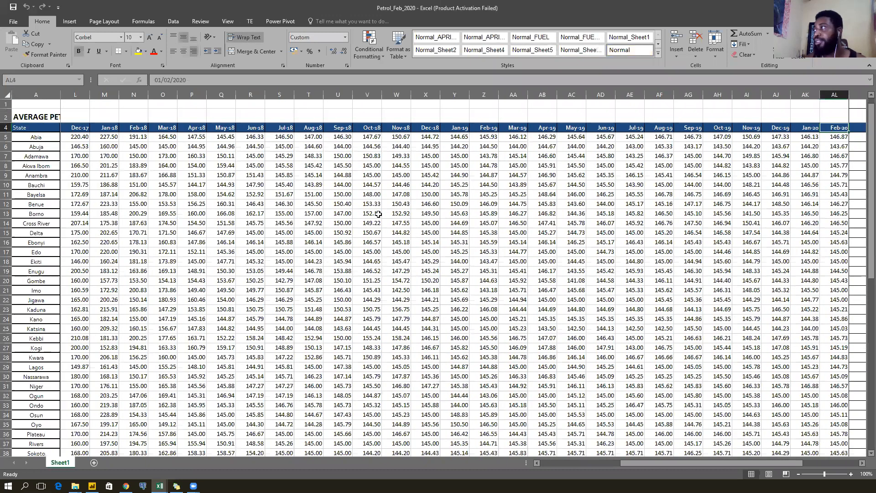
{"action": "key", "text": "ctrl+Left"}
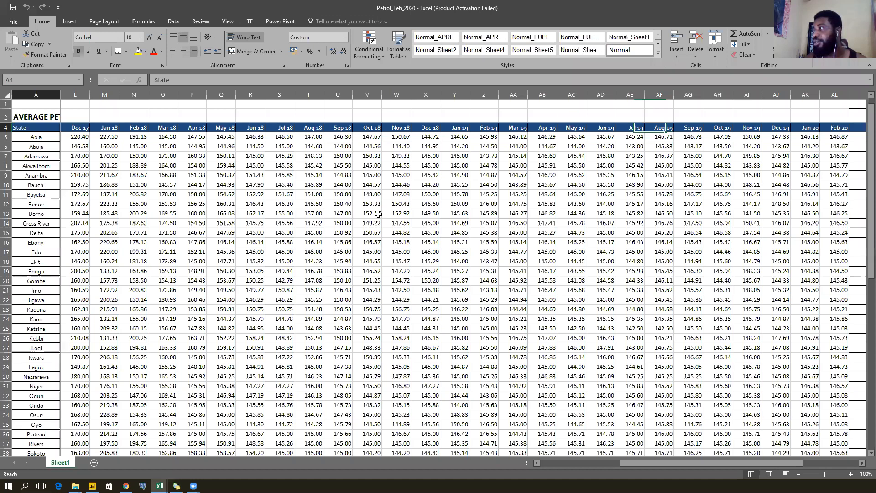
{"action": "key", "text": "ctrl+Right"}
{"action": "key", "text": "Left"}
{"action": "key", "text": "ctrl+shift+Right"}
{"action": "key", "text": "ctrl+shift+Down"}
{"action": "scroll", "coordinate": [378, 214], "scroll_direction": "down", "scroll_amount": 2}
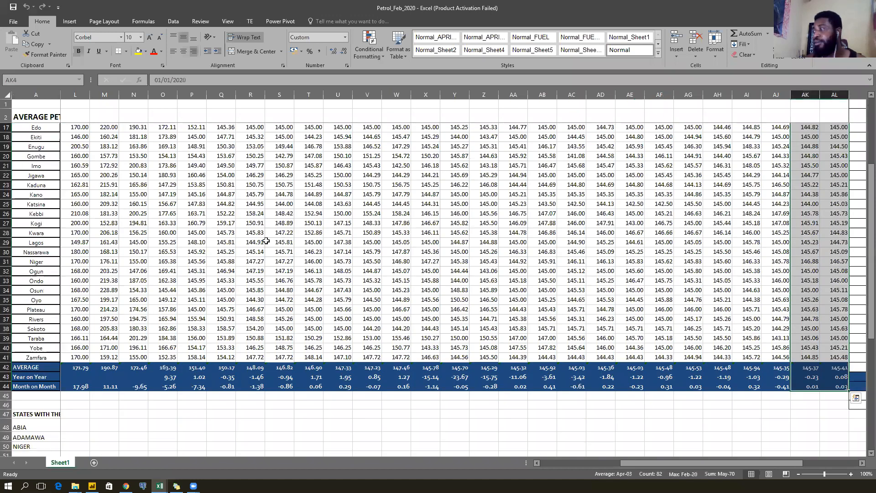
{"action": "scroll", "coordinate": [266, 241], "scroll_direction": "down", "scroll_amount": 3}
{"action": "key", "text": "shift+Up"}
{"action": "key", "text": "shift+Up"}
{"action": "key", "text": "shift+Up"}
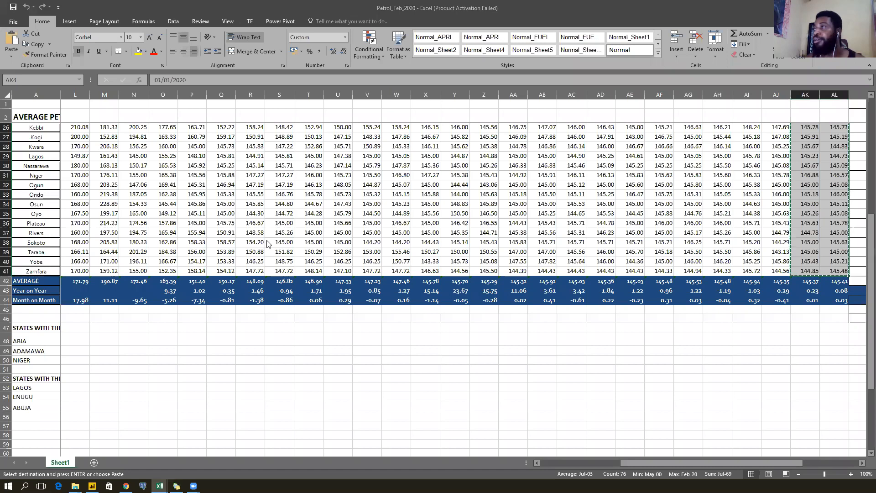
{"action": "key", "text": "ctrl+c"}
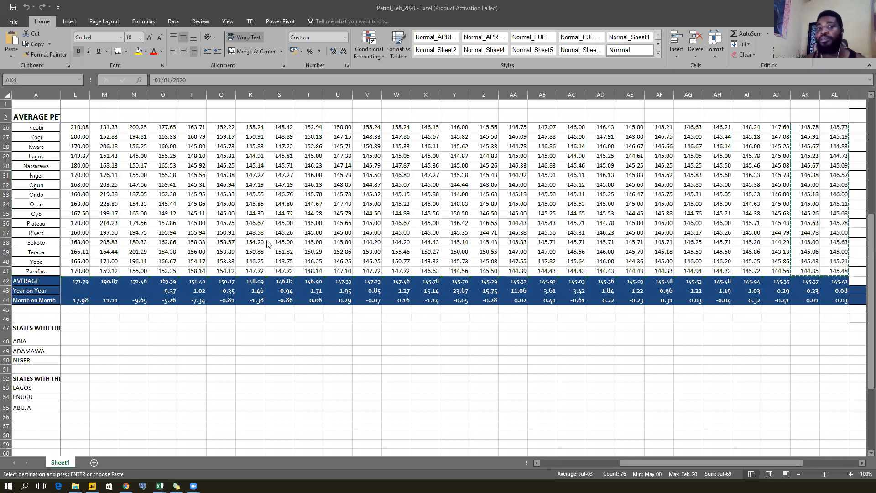
Paste them after Dec-19 in Petrol_Data, cancel copy mode, and minimise the Excel workbooks.
{"action": "key", "text": "ctrl+Tab"}
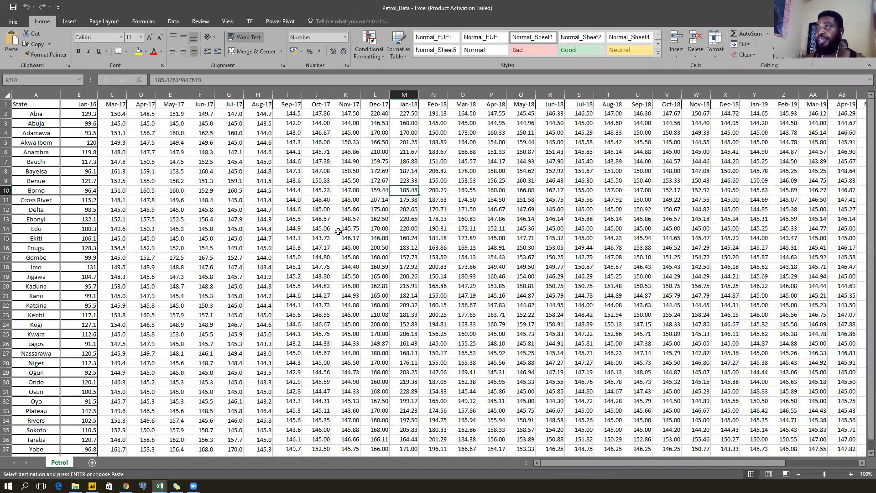
{"action": "key", "text": "ctrl+Up"}
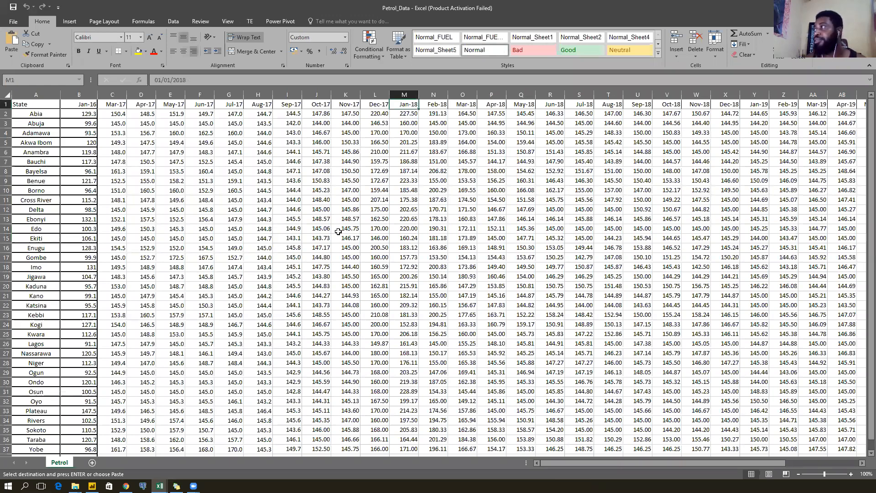
{"action": "key", "text": "ctrl+Right"}
{"action": "key", "text": "Right"}
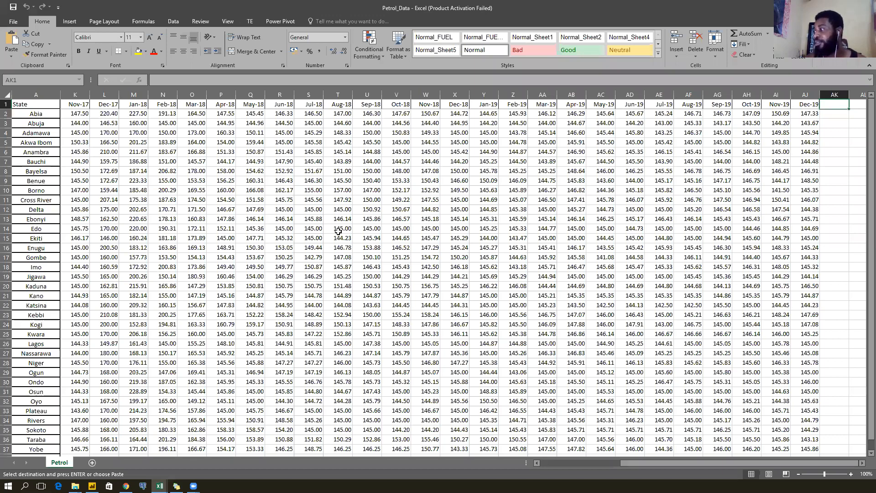
{"action": "key", "text": "ctrl+v"}
{"action": "key", "text": "ctrl+End"}
{"action": "key", "text": "ctrl+Up"}
{"action": "key", "text": "Left"}
{"action": "key", "text": "Left"}
{"action": "key", "text": "Left"}
{"action": "key", "text": "Left"}
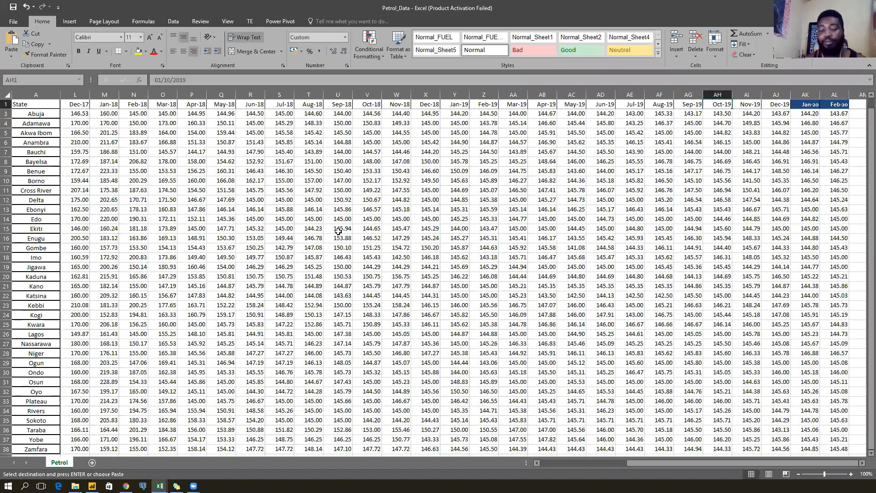
{"action": "key", "text": "Escape"}
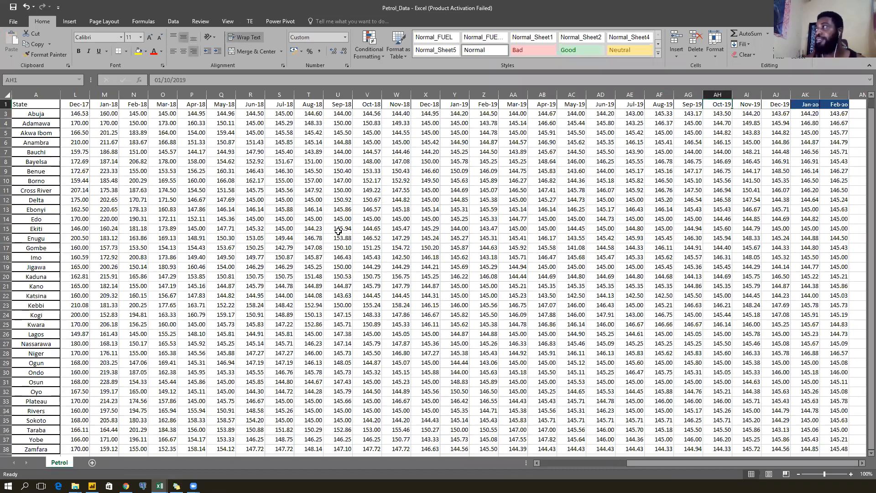
{"action": "left_click", "coordinate": [823, 8]}
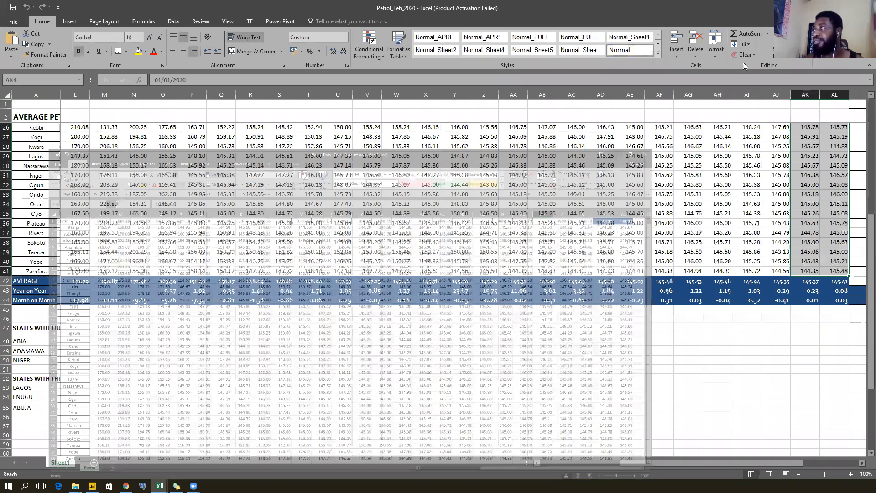
{"action": "left_click", "coordinate": [823, 8]}
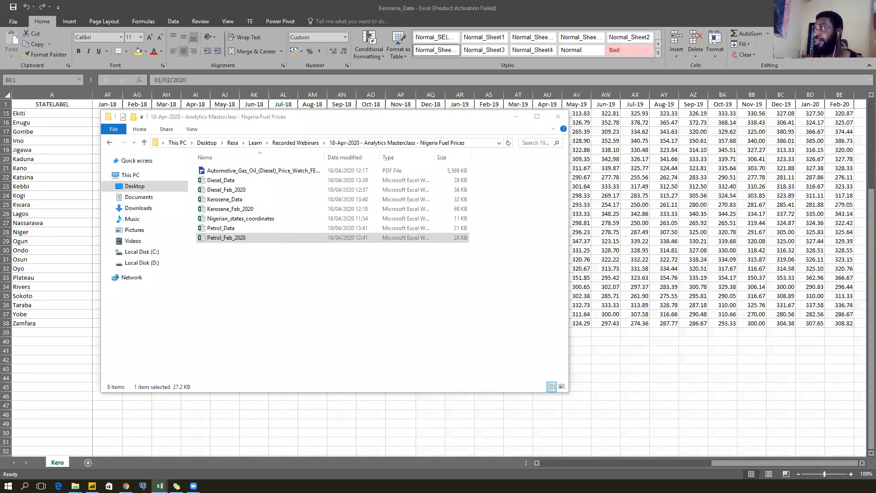
{"action": "left_click", "coordinate": [396, 319]}
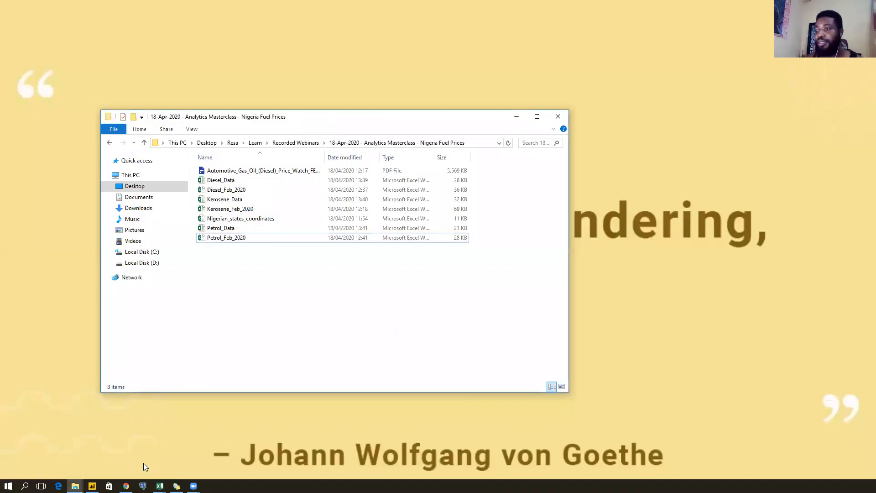
Back in Power BI, move the line chart further left and down on the page.
{"action": "left_click", "coordinate": [92, 486]}
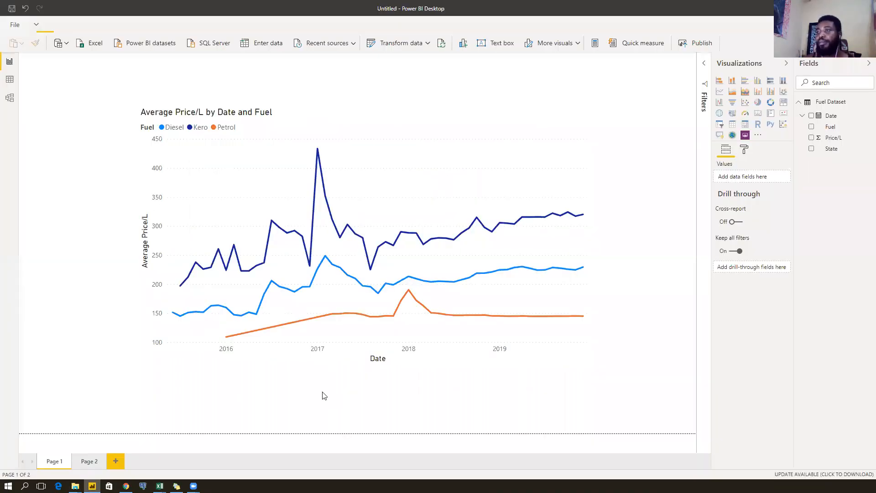
{"action": "left_click_drag", "start_coordinate": [357, 124], "coordinate": [305, 163]}
{"action": "left_click", "coordinate": [658, 112]}
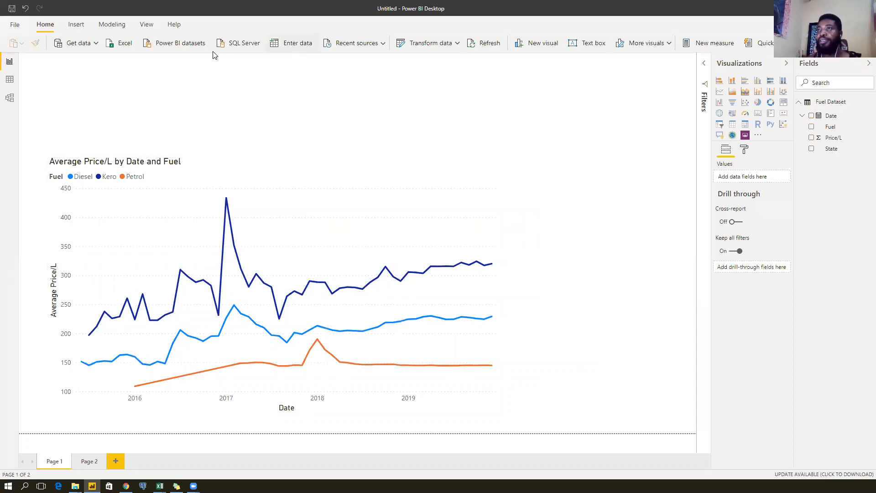
Create an empty table named 'Measures Table' with Enter data and load it.
{"action": "left_click", "coordinate": [288, 43]}
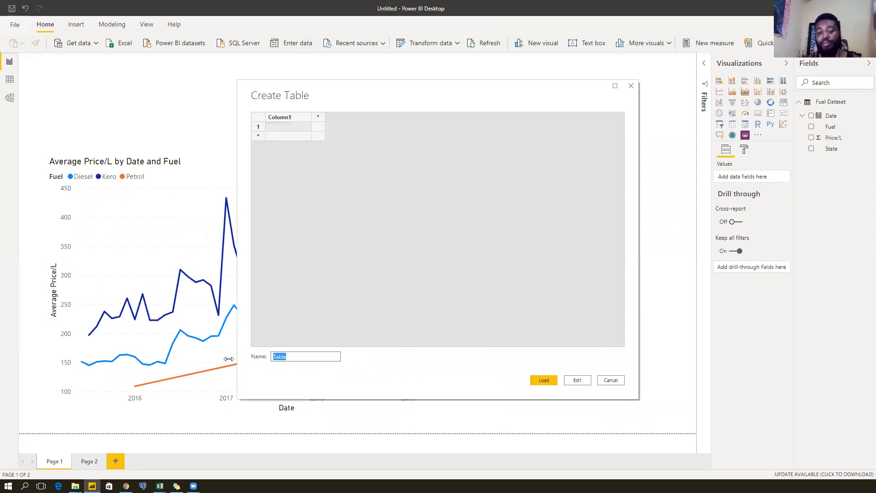
{"action": "type", "text": "Measures Table"}
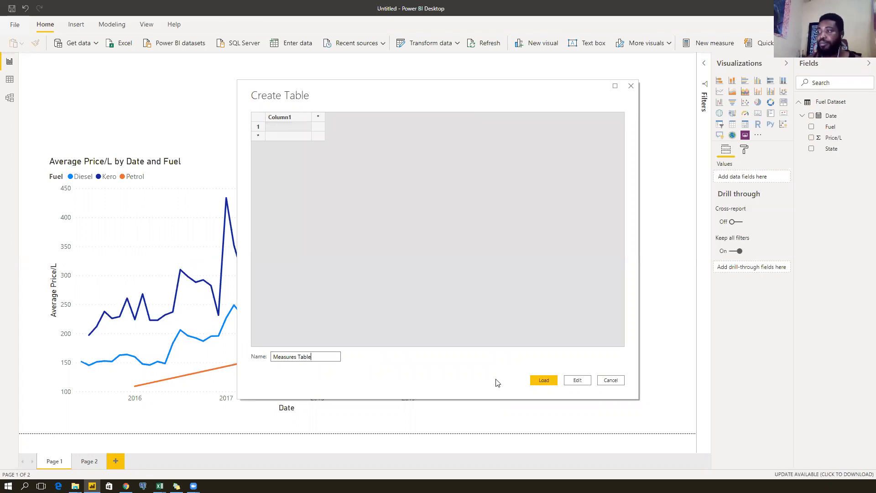
{"action": "left_click", "coordinate": [543, 381]}
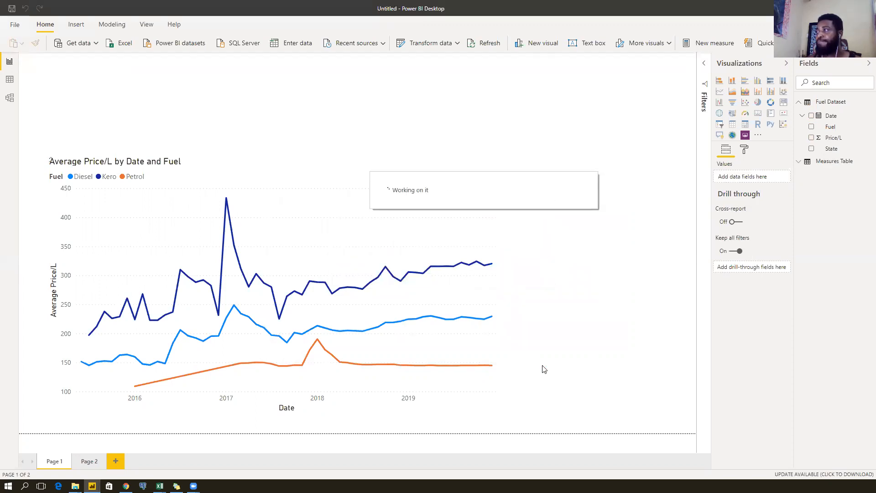
Add the measure Report Date = LASTDATE('Fuel Dataset'[Date]) to Measures Table.
{"action": "right_click", "coordinate": [842, 163]}
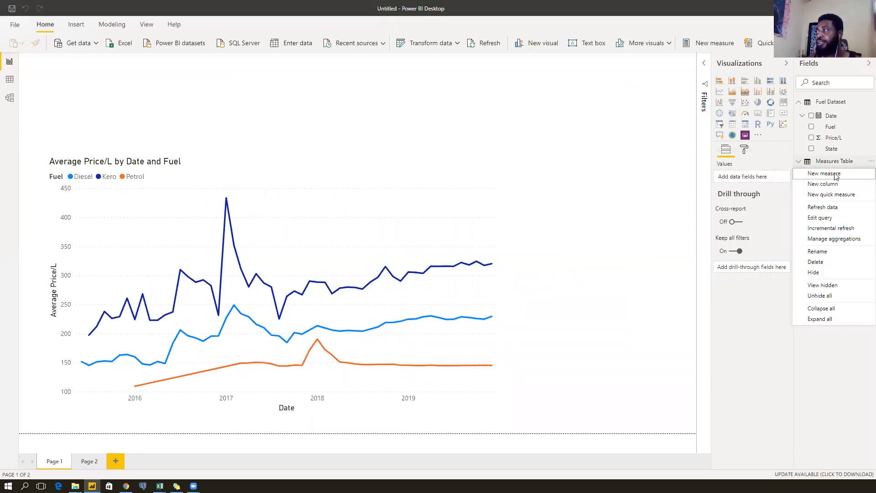
{"action": "left_click", "coordinate": [834, 174]}
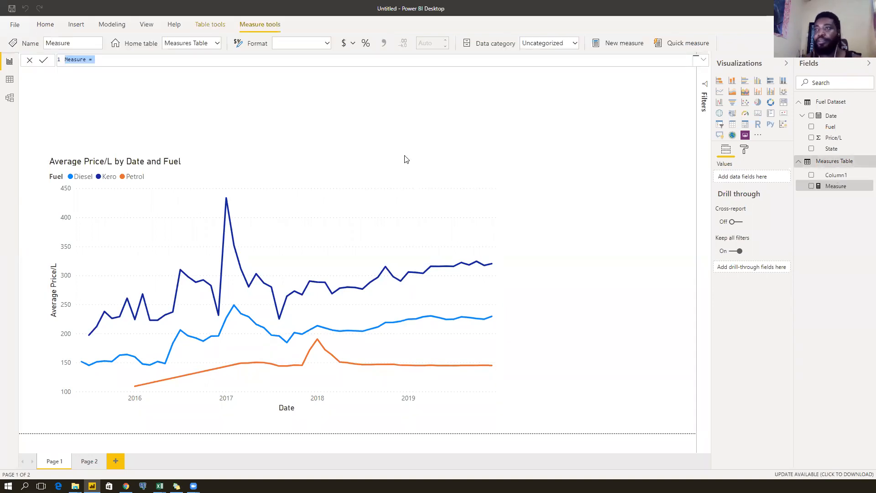
{"action": "type", "text": "Report Date"}
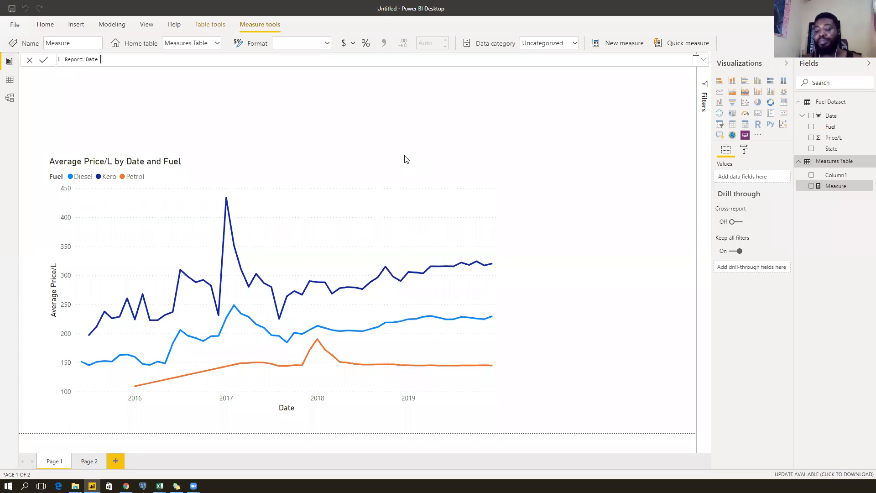
{"action": "type", "text": " = las"}
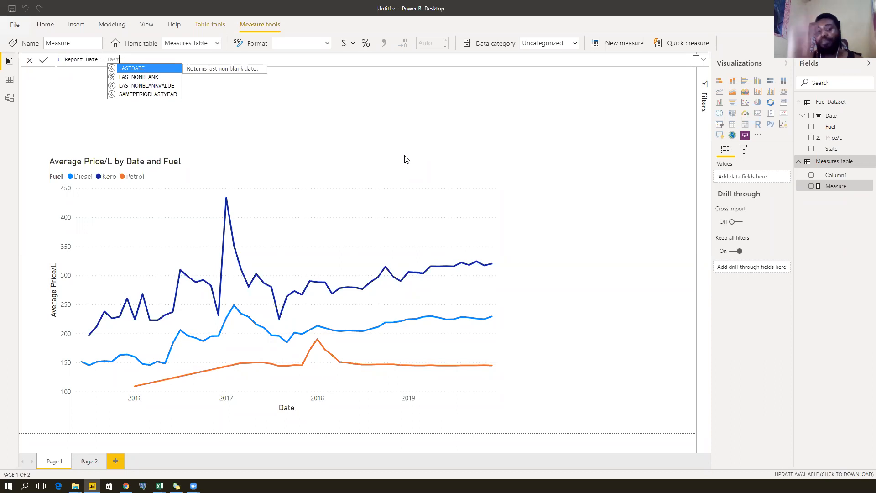
{"action": "type", "text": "t"}
{"action": "key", "text": "Tab"}
{"action": "type", "text": "da"}
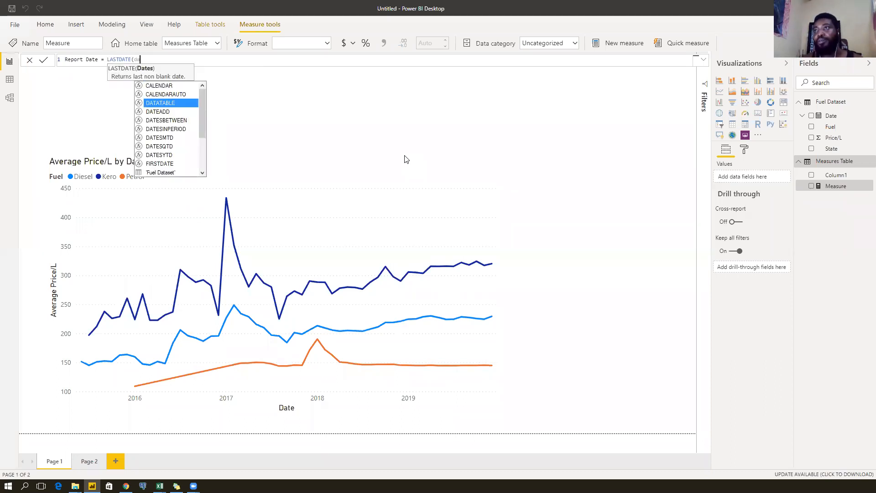
{"action": "type", "text": "te"}
{"action": "key", "text": "Down"}
{"action": "key", "text": "Down"}
{"action": "key", "text": "Down"}
{"action": "key", "text": "Down"}
{"action": "key", "text": "Down"}
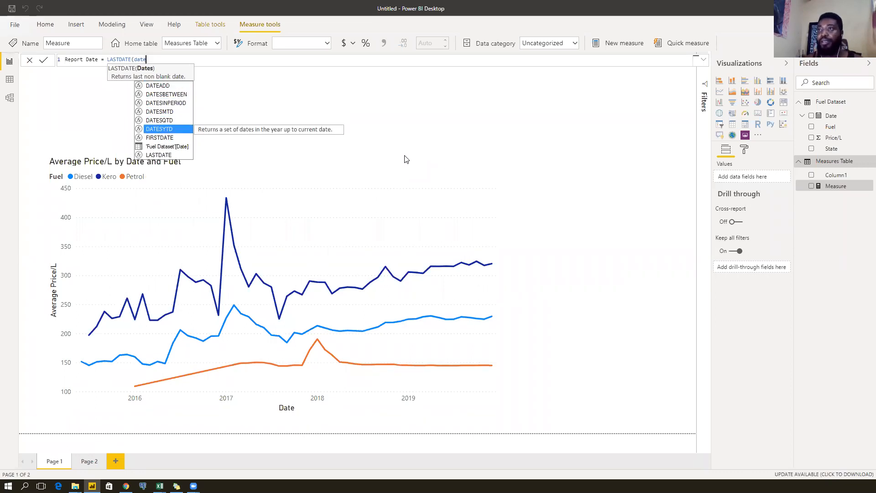
{"action": "key", "text": "Down"}
{"action": "key", "text": "Down"}
{"action": "key", "text": "Tab"}
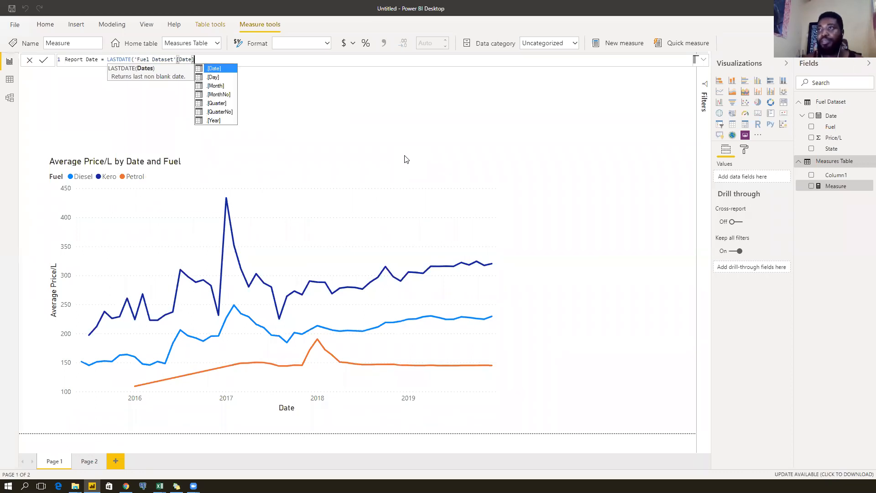
{"action": "type", "text": ")"}
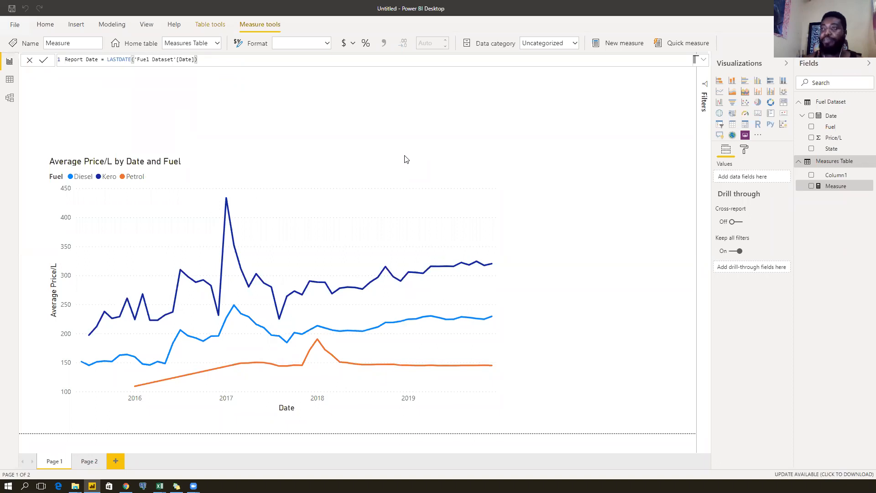
{"action": "key", "text": "Return"}
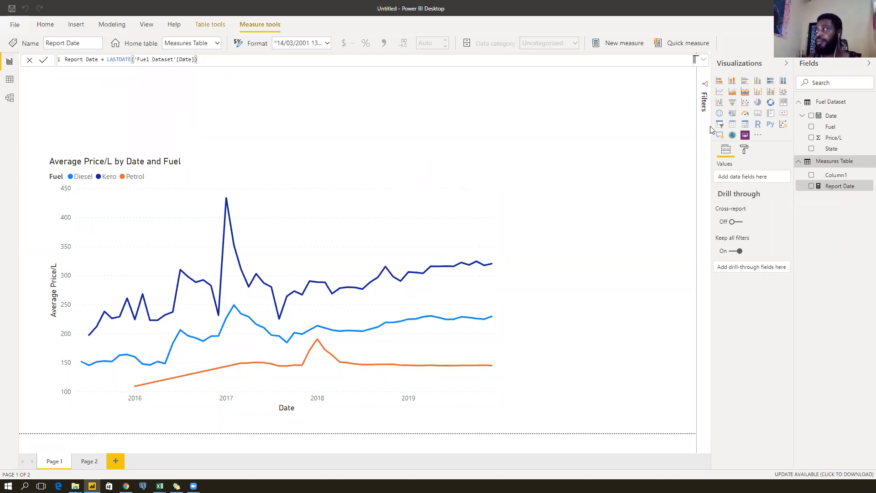
Show Report Date (01/12/2019 00:00:00) as a card placed above the line chart.
{"action": "left_click", "coordinate": [866, 117]}
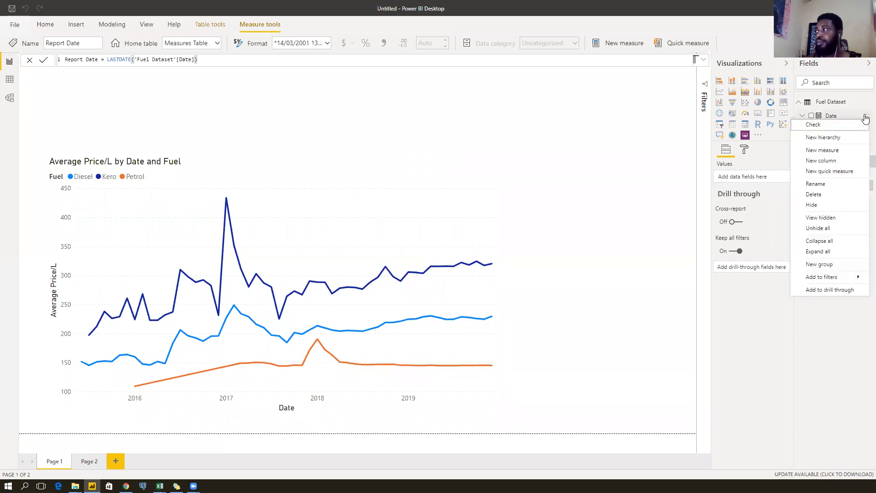
{"action": "left_click", "coordinate": [547, 129]}
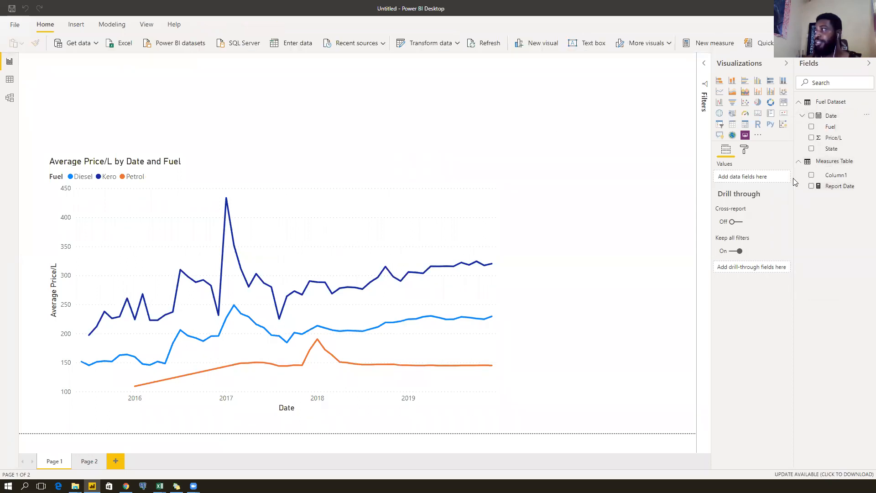
{"action": "left_click_drag", "start_coordinate": [836, 190], "coordinate": [433, 127]}
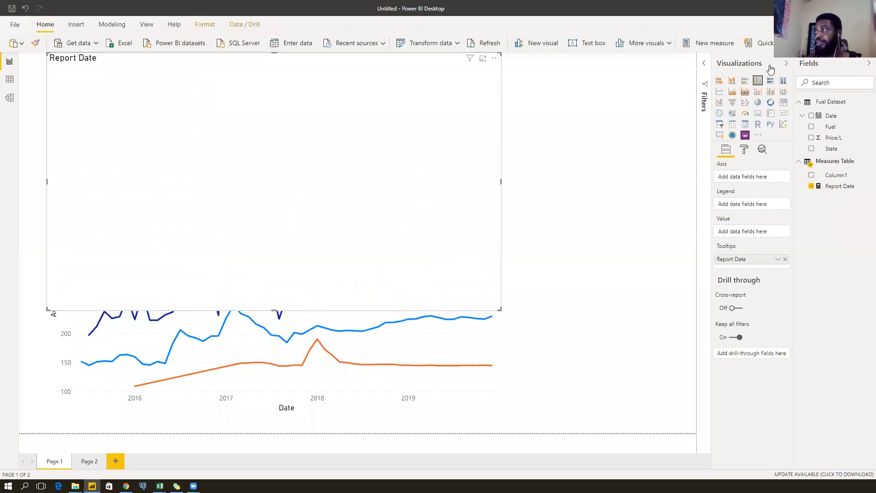
{"action": "left_click", "coordinate": [758, 114]}
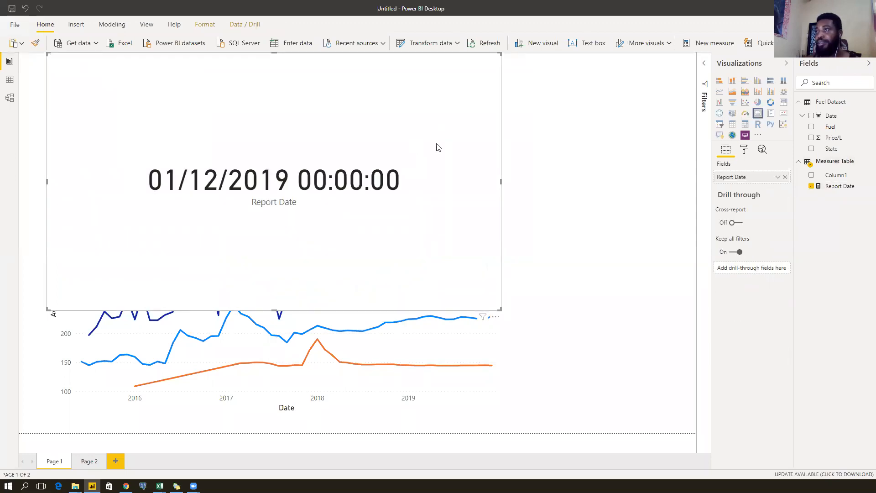
{"action": "left_click_drag", "start_coordinate": [500, 309], "coordinate": [485, 157]}
{"action": "left_click_drag", "start_coordinate": [437, 86], "coordinate": [580, 85]}
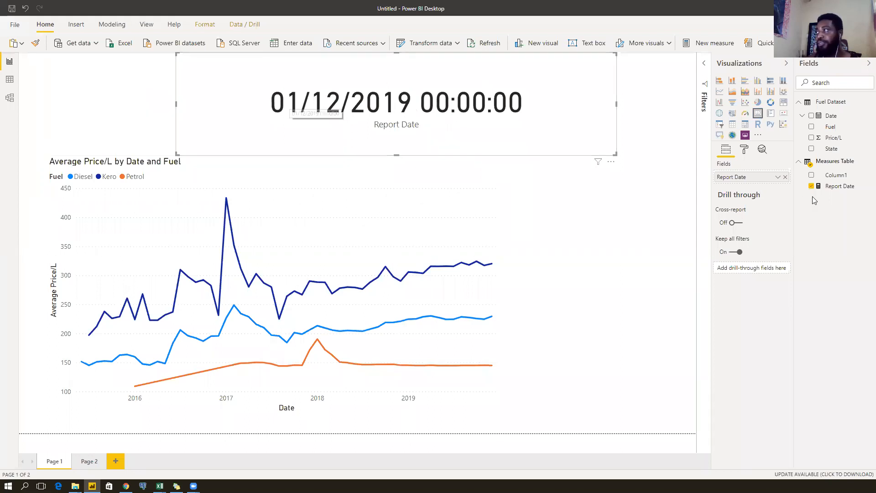
Format Report Date as 'March 2001 (mmmm yyyy)' so the card reads December 2019, then narrow it.
{"action": "left_click", "coordinate": [839, 187]}
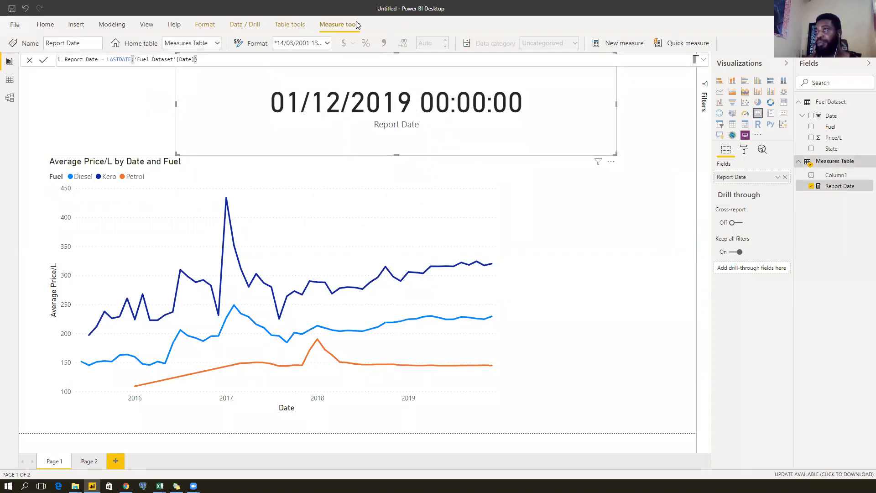
{"action": "left_click", "coordinate": [328, 44]}
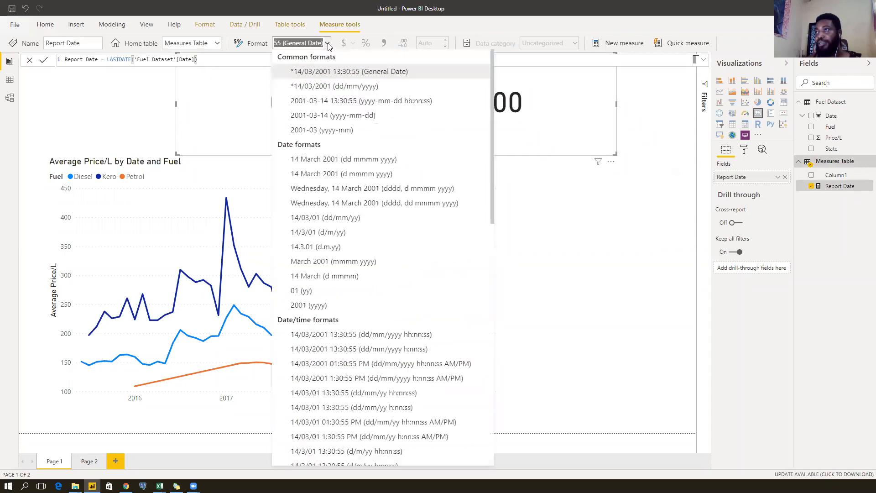
{"action": "left_click", "coordinate": [328, 43]}
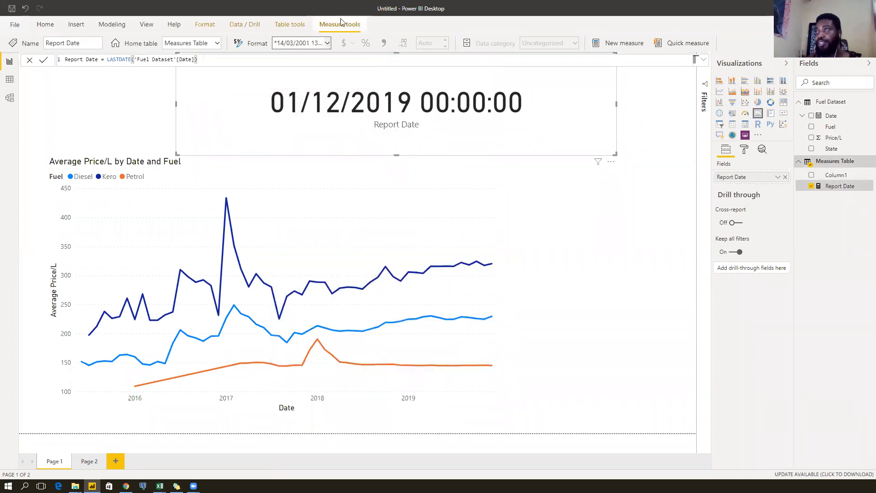
{"action": "left_click", "coordinate": [327, 43]}
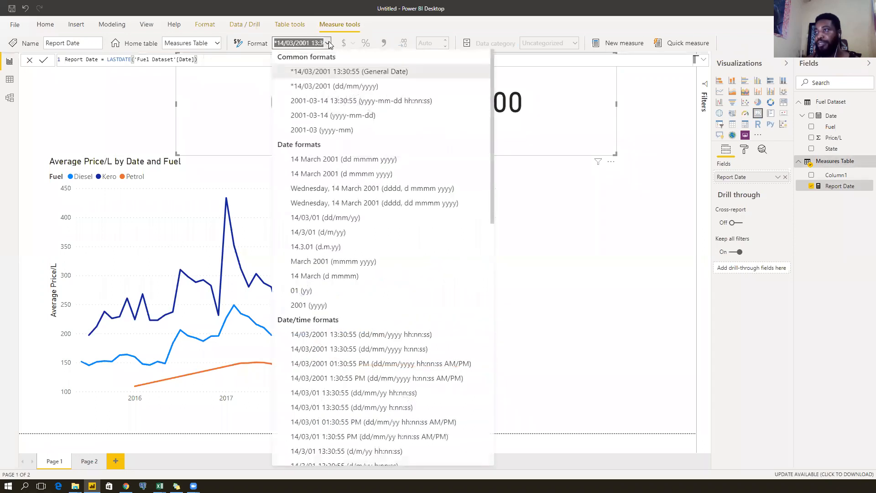
{"action": "left_click", "coordinate": [315, 160]}
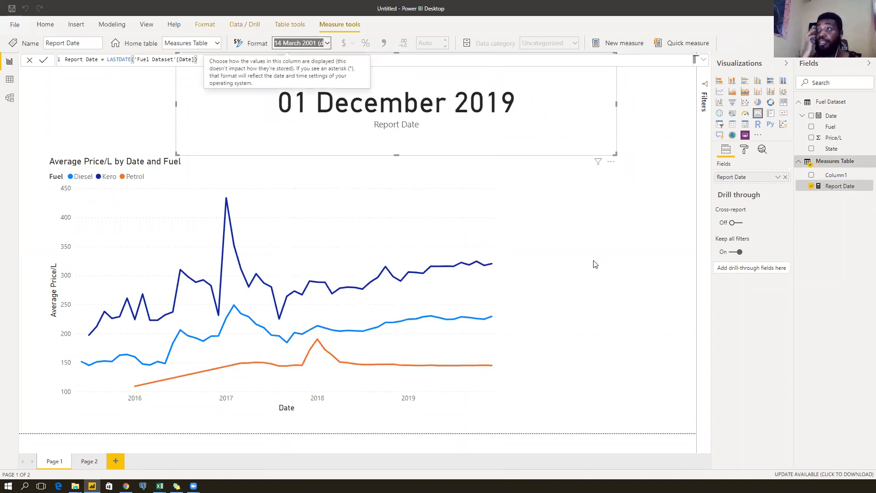
{"action": "left_click", "coordinate": [328, 44]}
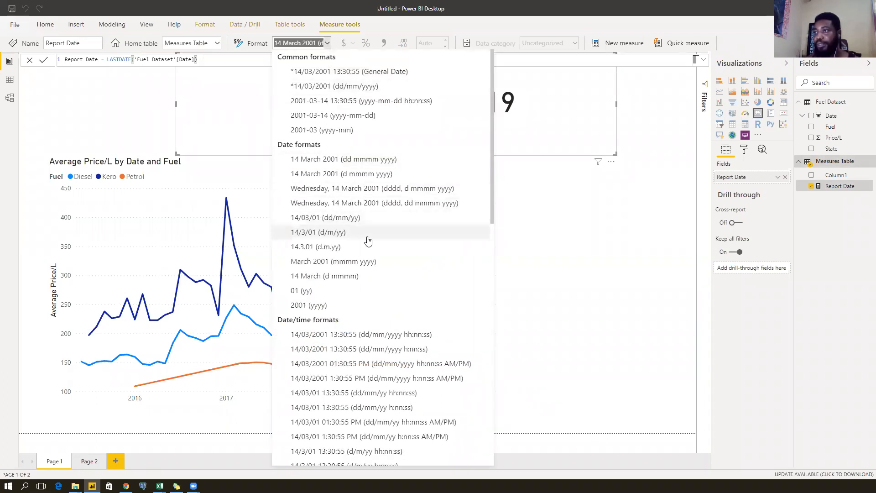
{"action": "left_click", "coordinate": [322, 264]}
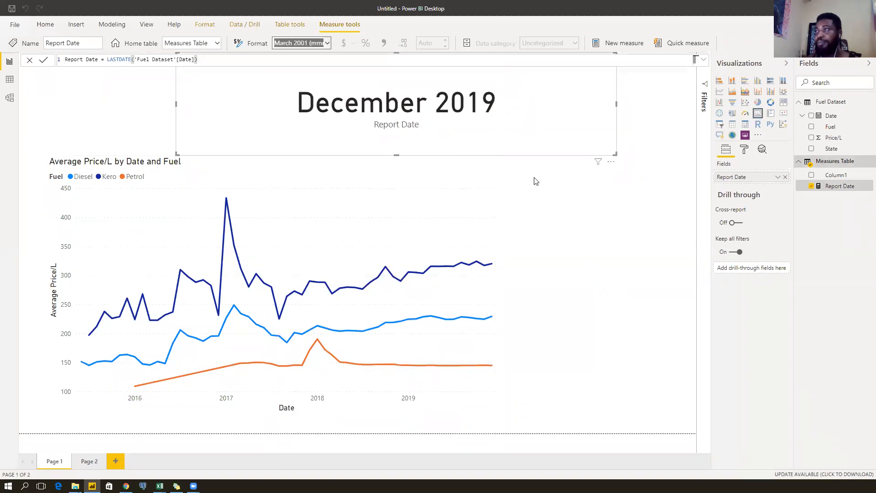
{"action": "left_click_drag", "start_coordinate": [616, 154], "coordinate": [439, 146]}
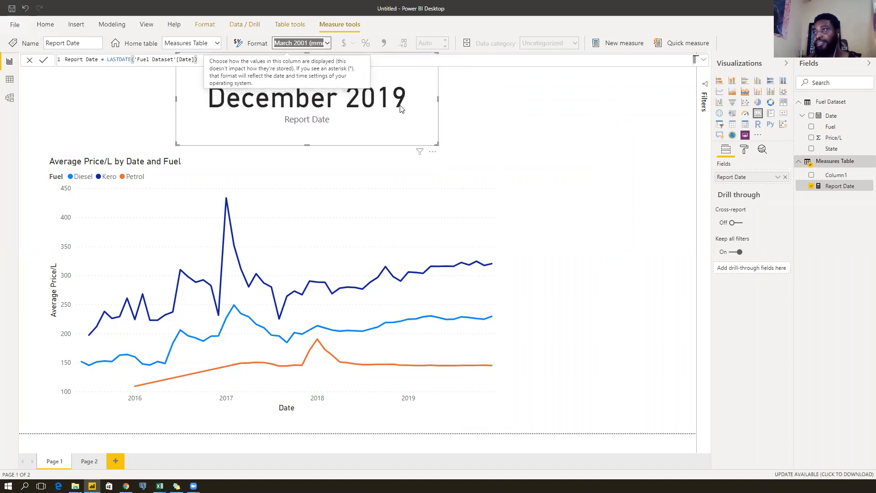
Move the December 2019 card to the top right of the page and adjust its width.
{"action": "left_click", "coordinate": [487, 109]}
{"action": "left_click", "coordinate": [352, 114]}
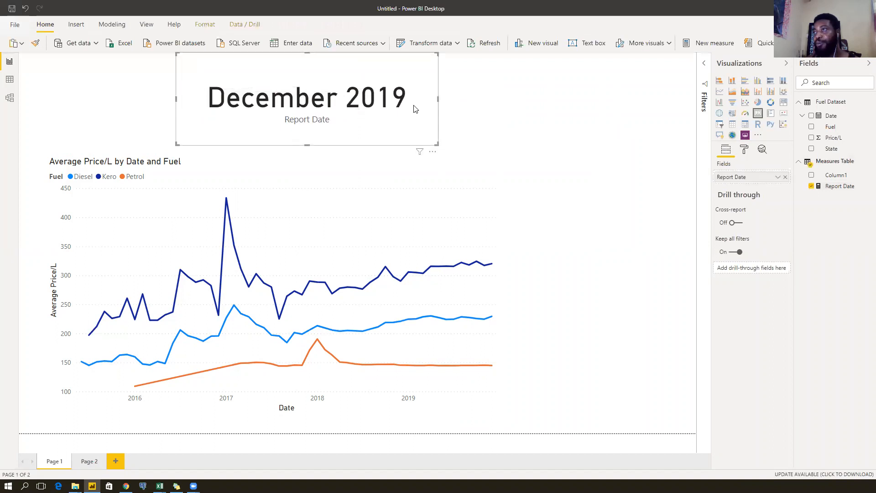
{"action": "left_click", "coordinate": [340, 109]}
{"action": "left_click", "coordinate": [360, 106]}
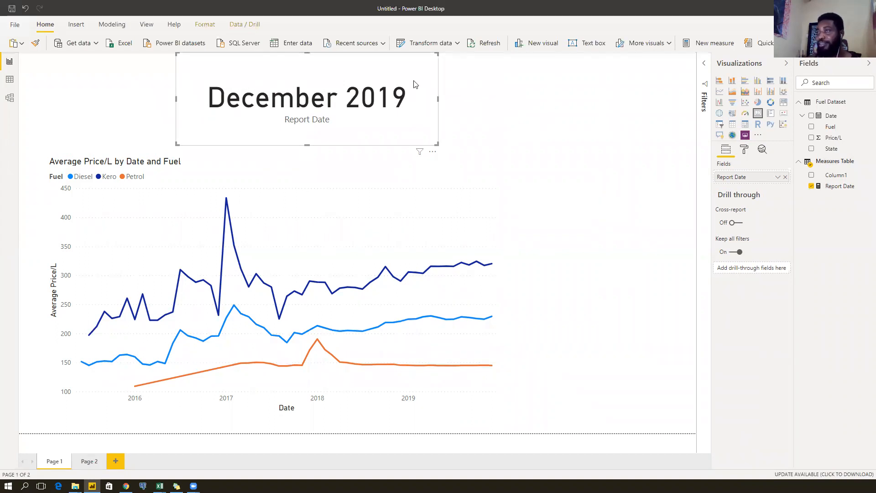
{"action": "left_click_drag", "start_coordinate": [306, 75], "coordinate": [318, 103]}
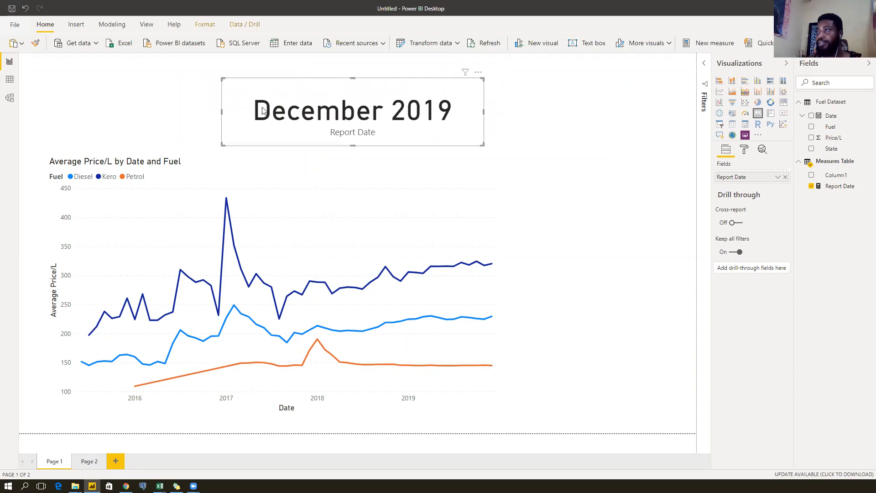
{"action": "left_click_drag", "start_coordinate": [222, 111], "coordinate": [536, 102]}
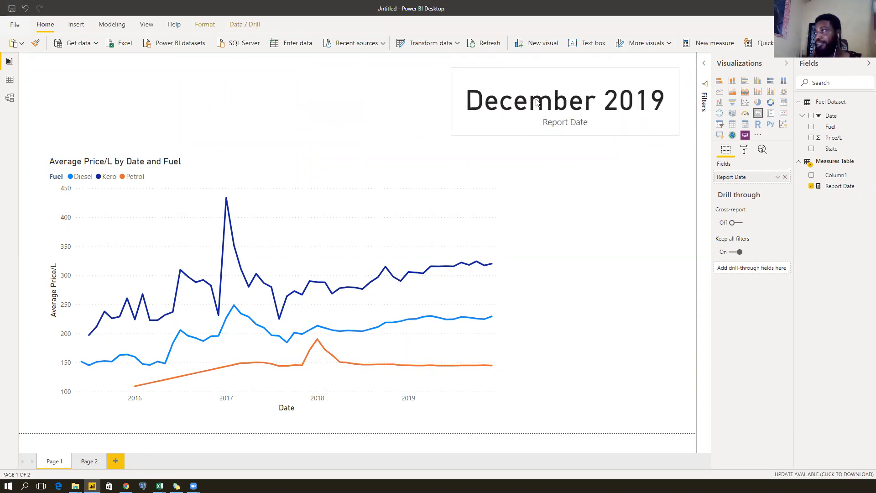
Reduce the card's data label text size to 40 pt.
{"action": "left_click", "coordinate": [746, 151]}
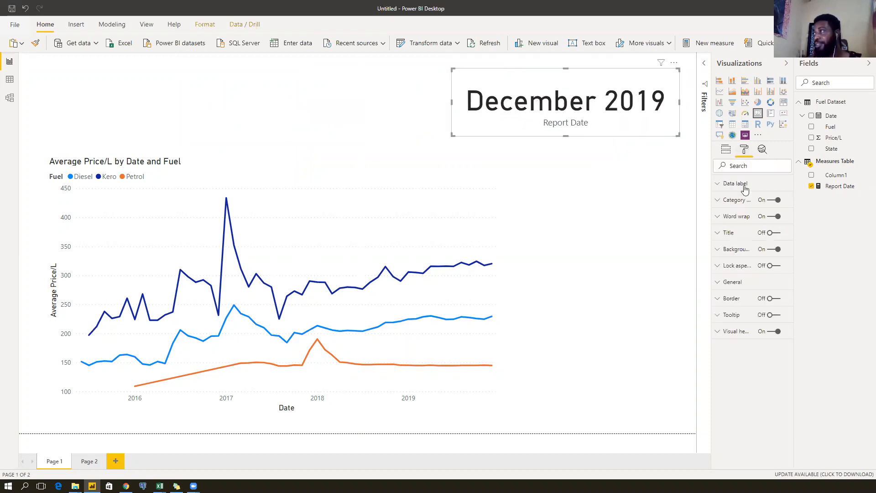
{"action": "left_click", "coordinate": [721, 185]}
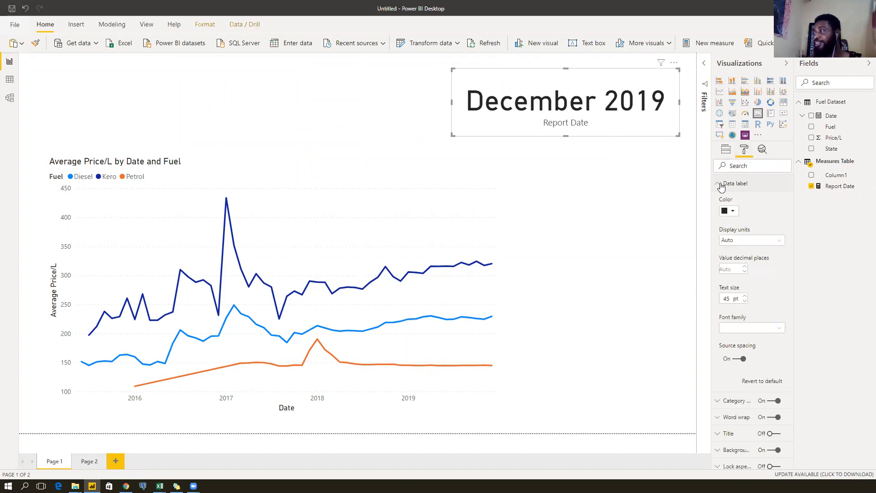
{"action": "left_click", "coordinate": [746, 301]}
{"action": "left_click", "coordinate": [746, 302]}
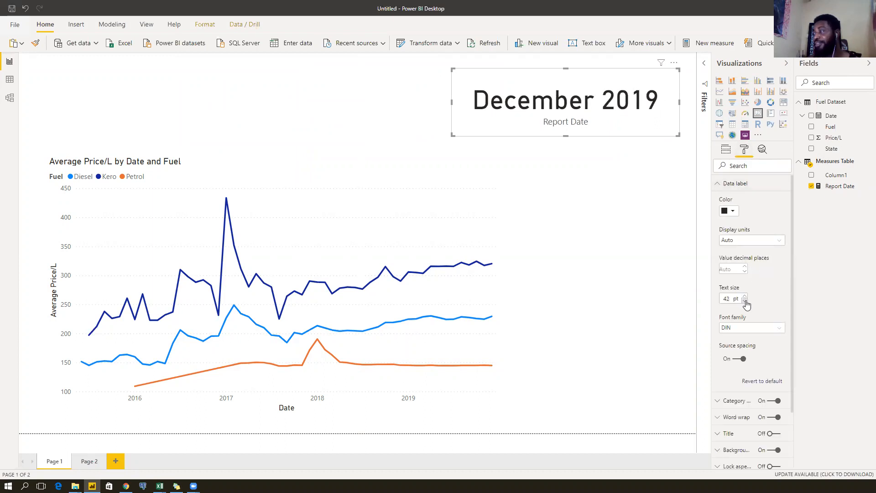
{"action": "left_click", "coordinate": [745, 302]}
{"action": "left_click", "coordinate": [746, 301]}
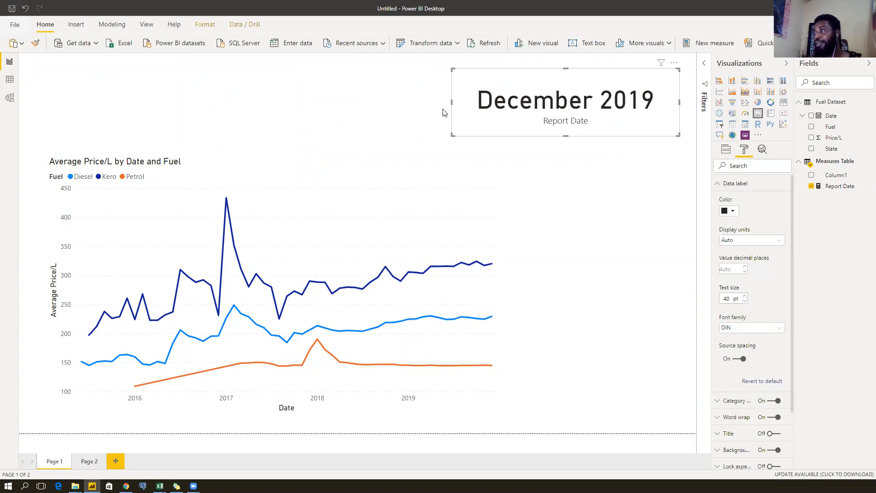
{"action": "left_click", "coordinate": [389, 81]}
Refresh the report data, note that the failure is Fuel Dataset's missing Column56, and dismiss the error.
{"action": "left_click", "coordinate": [479, 43]}
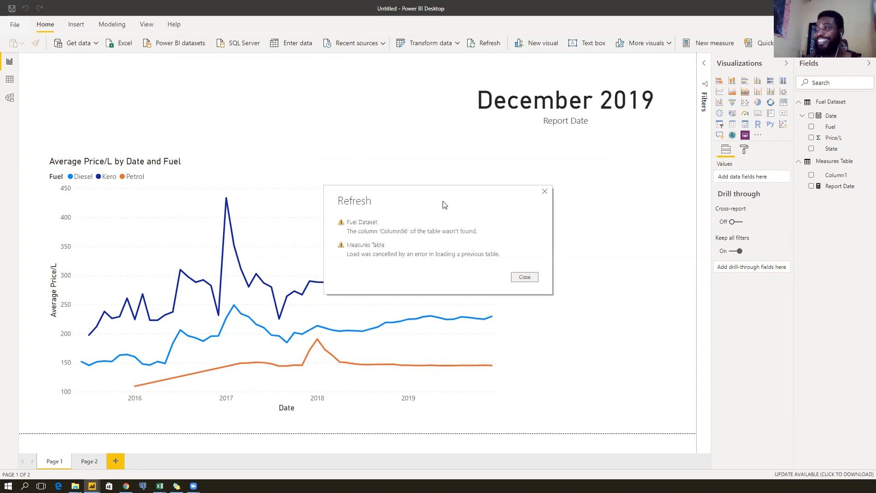
{"action": "left_click_drag", "start_coordinate": [445, 204], "coordinate": [327, 83]}
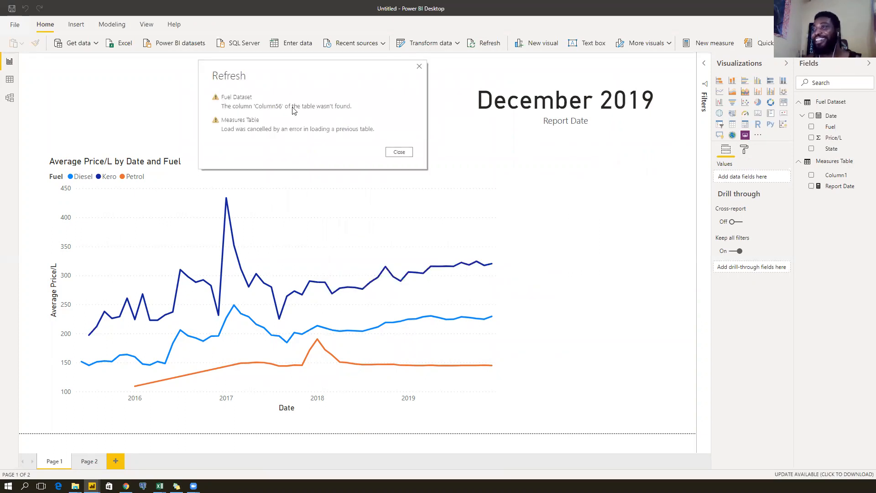
{"action": "left_click_drag", "start_coordinate": [256, 110], "coordinate": [358, 112]}
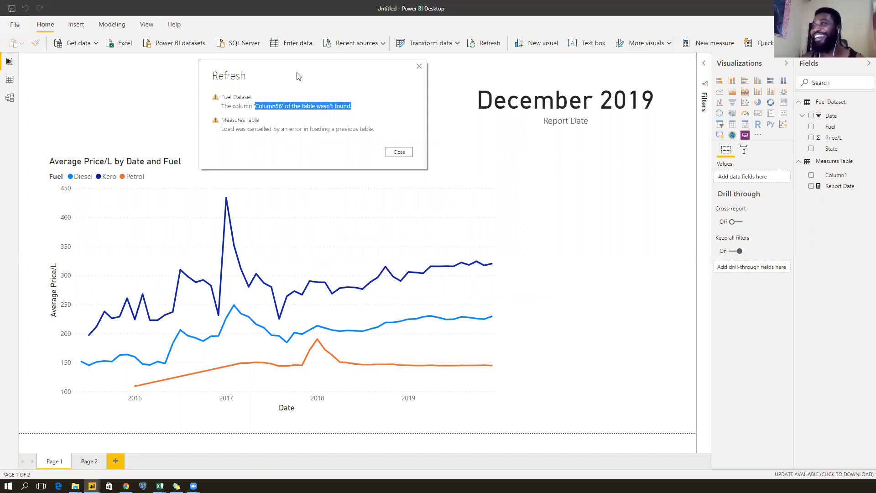
{"action": "left_click", "coordinate": [409, 174]}
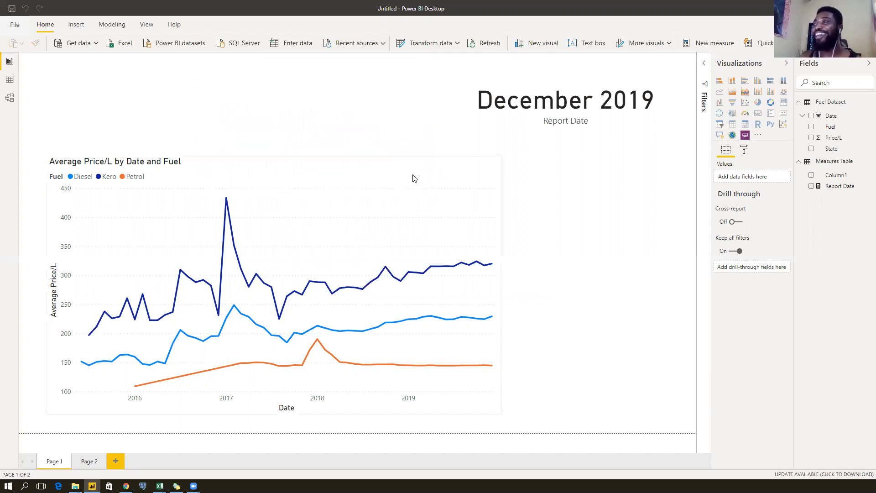
Open the Power Query Editor and browse the Kero, Petrol, Fuel Dataset and Measures Table queries, ending on Kero.
{"action": "left_click", "coordinate": [427, 45]}
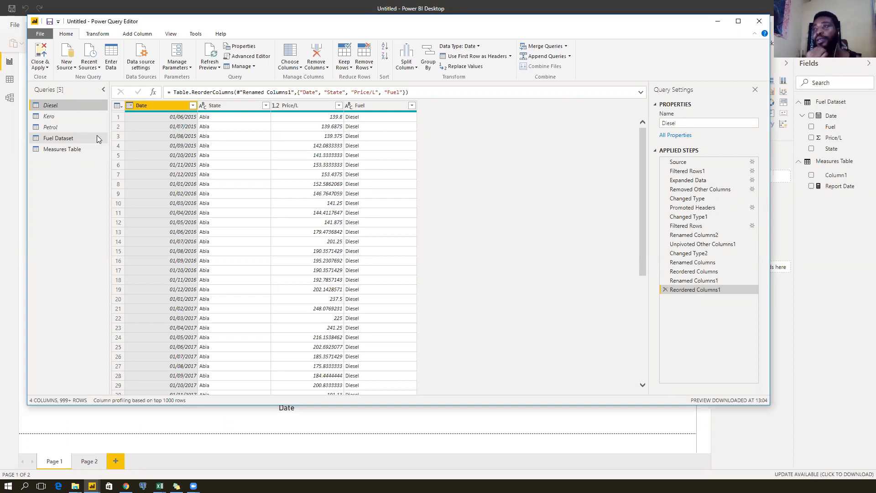
{"action": "left_click", "coordinate": [63, 116]}
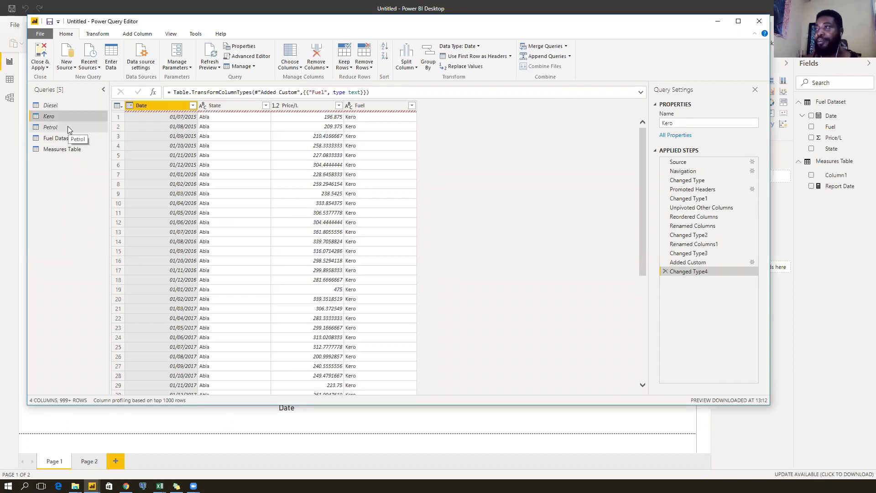
{"action": "left_click", "coordinate": [68, 127]}
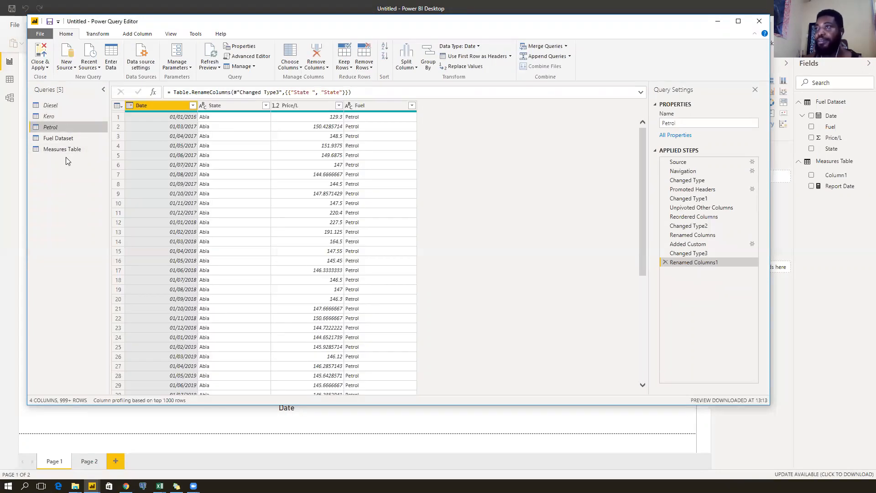
{"action": "left_click", "coordinate": [63, 138]}
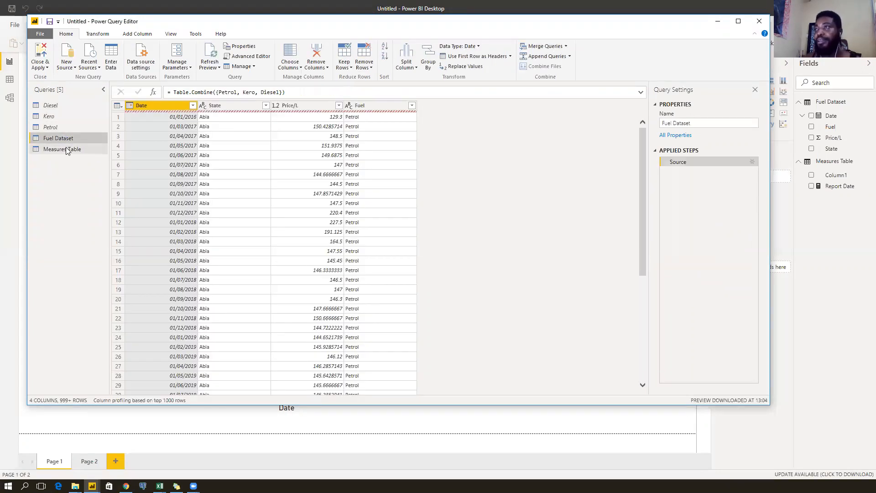
{"action": "left_click", "coordinate": [62, 150]}
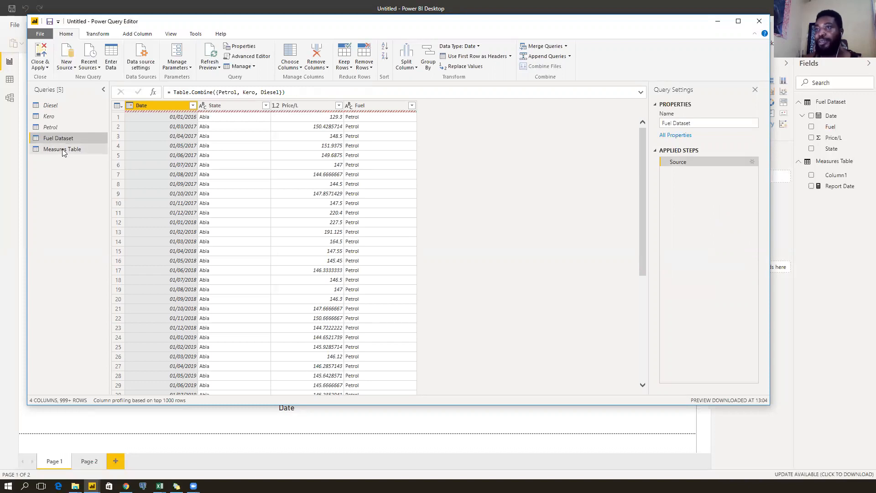
{"action": "left_click", "coordinate": [61, 117]}
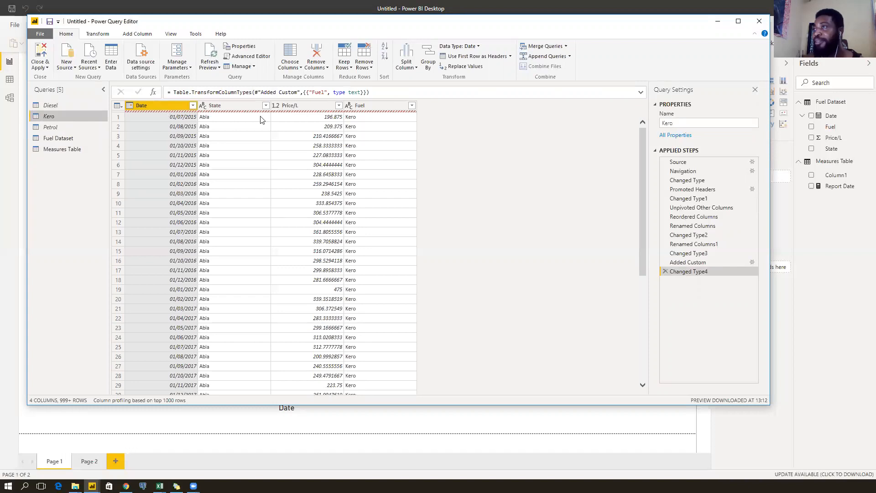
Step through Kero's applied steps, checking the empty Column56 at the Changed Type1 step.
{"action": "left_click", "coordinate": [713, 179]}
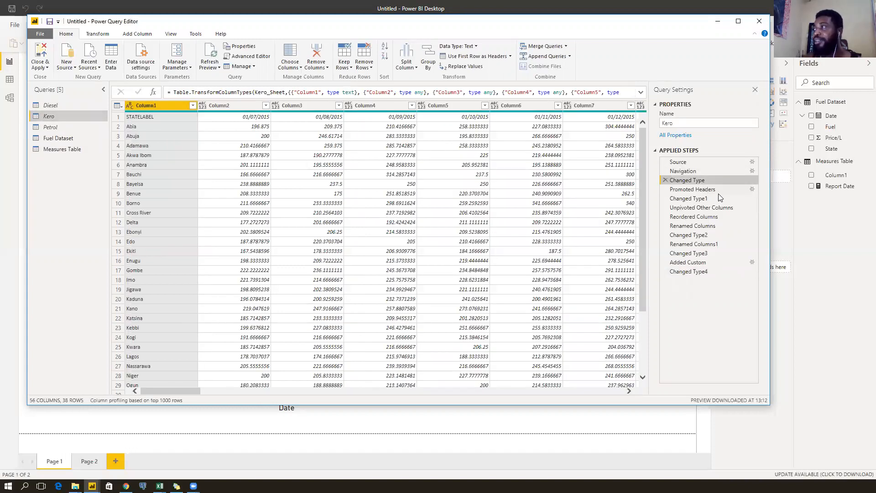
{"action": "left_click", "coordinate": [717, 188]}
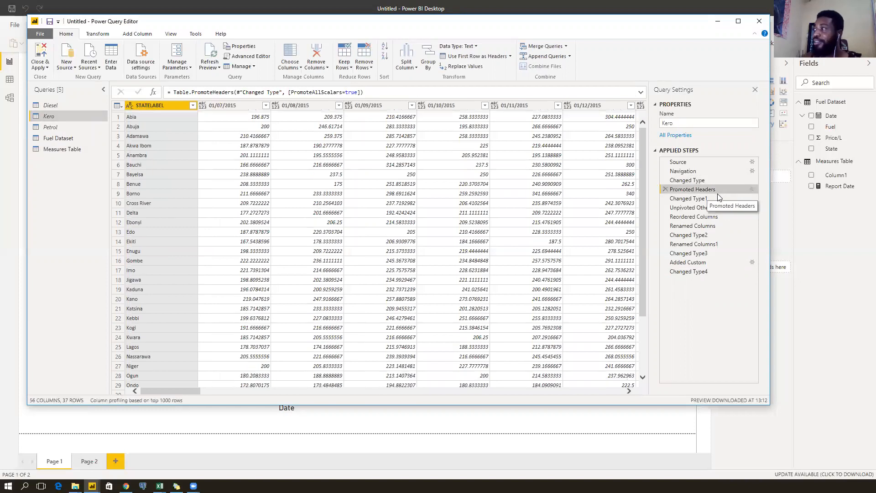
{"action": "left_click", "coordinate": [710, 197]}
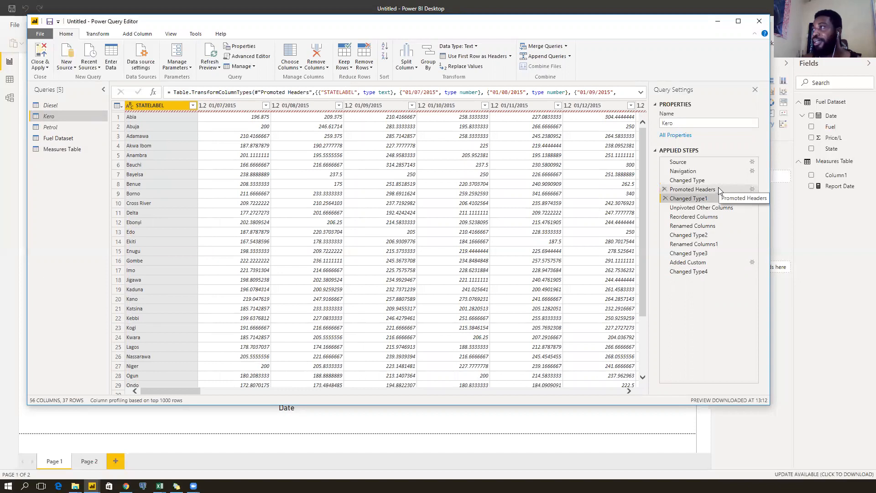
{"action": "left_click", "coordinate": [713, 188]}
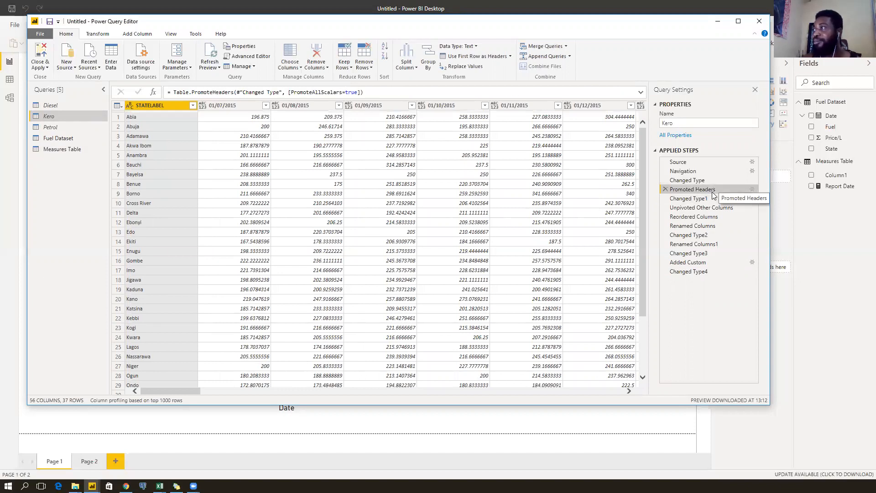
{"action": "left_click", "coordinate": [706, 199]}
{"action": "left_click_drag", "start_coordinate": [152, 387], "coordinate": [636, 366]}
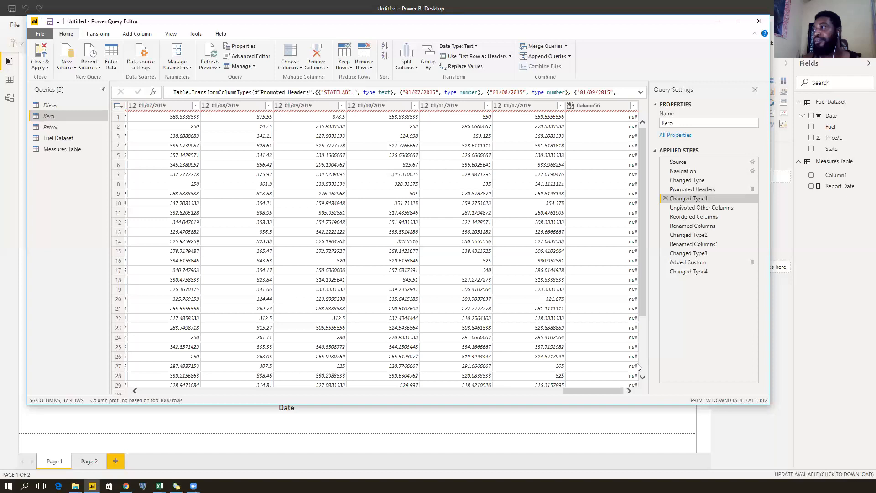
{"action": "left_click", "coordinate": [598, 108]}
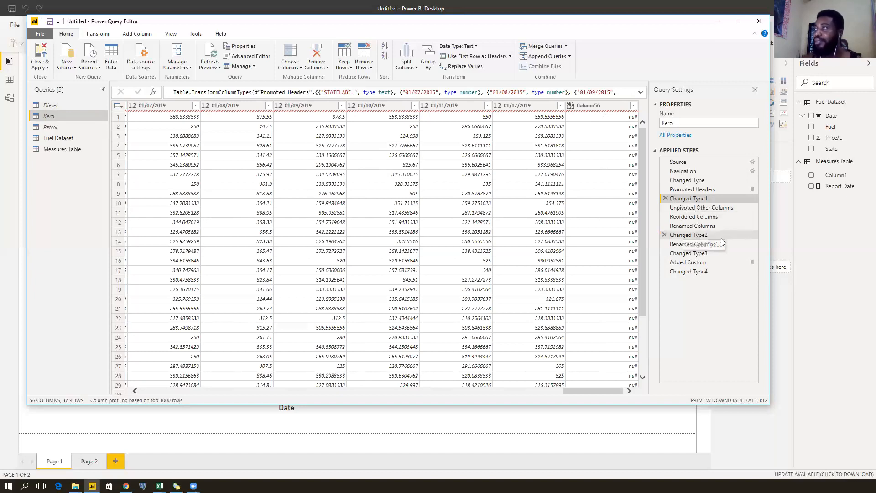
{"action": "left_click", "coordinate": [708, 209]}
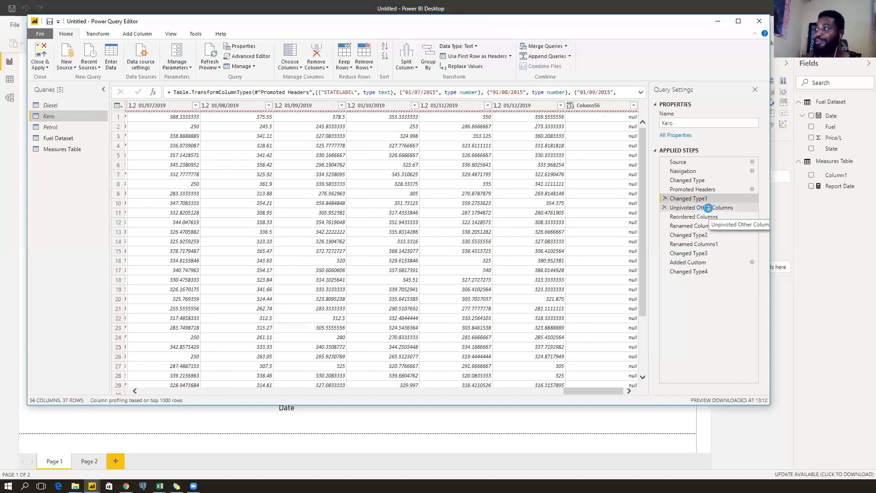
{"action": "left_click", "coordinate": [697, 217]}
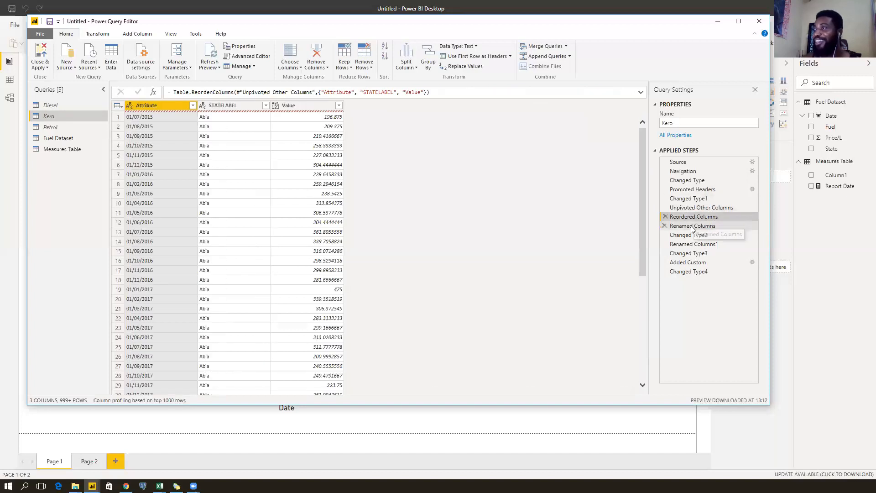
{"action": "left_click", "coordinate": [702, 198]}
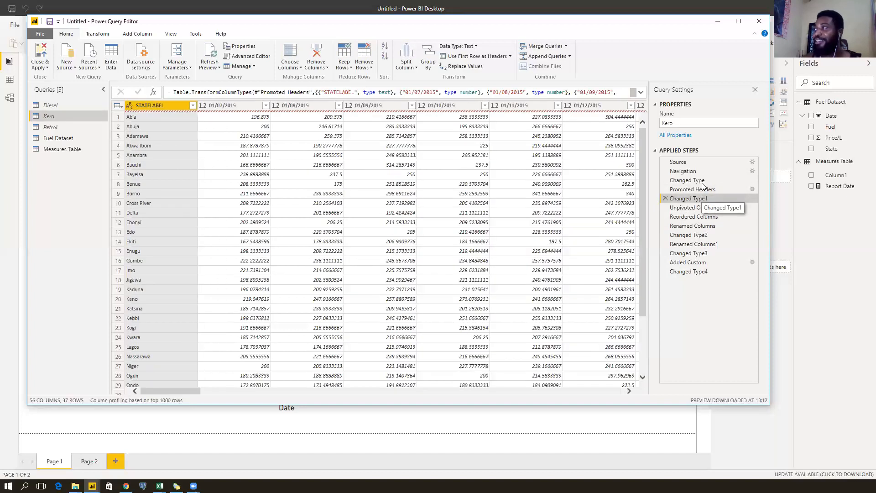
Compare Diesel's Expanded Data and Removed Other Columns previews across the 60 columns, including Item, Kind and Hidden.
{"action": "left_click", "coordinate": [57, 106]}
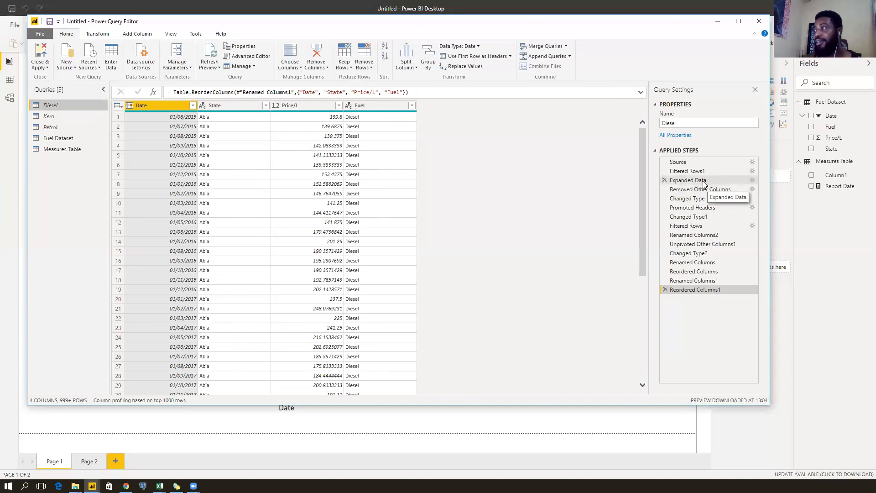
{"action": "left_click", "coordinate": [703, 182]}
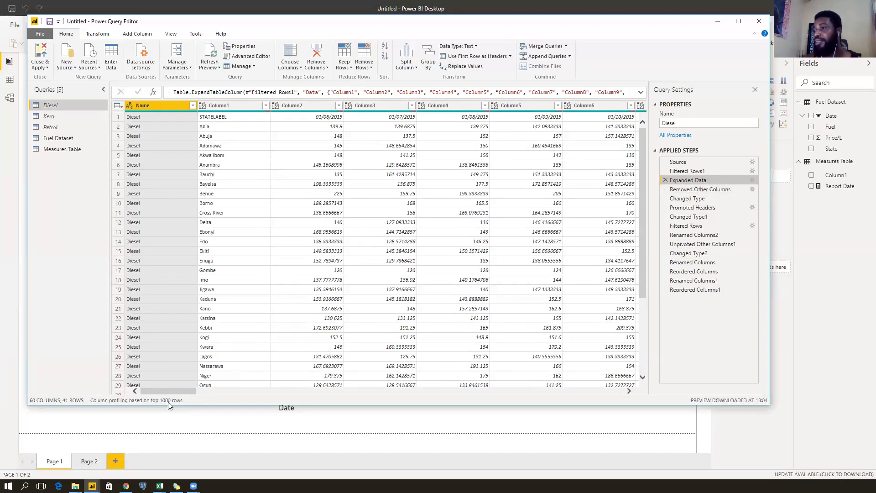
{"action": "left_click_drag", "start_coordinate": [166, 392], "coordinate": [599, 370]}
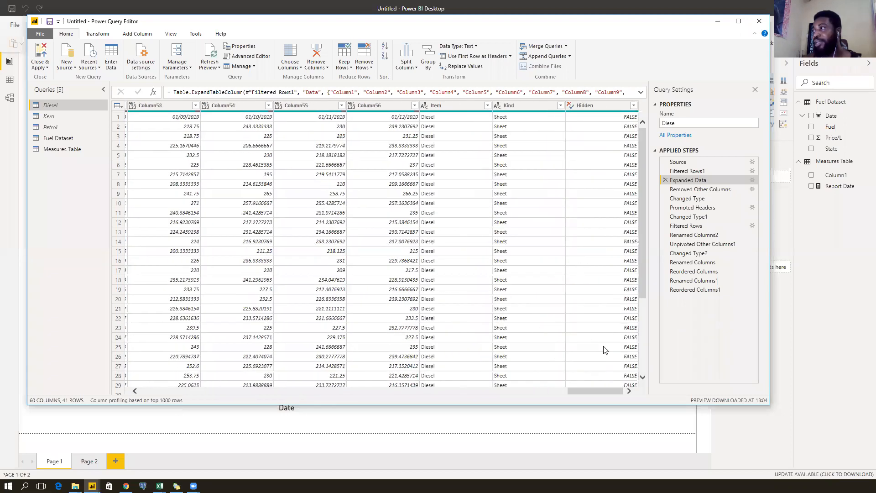
{"action": "left_click", "coordinate": [703, 189]}
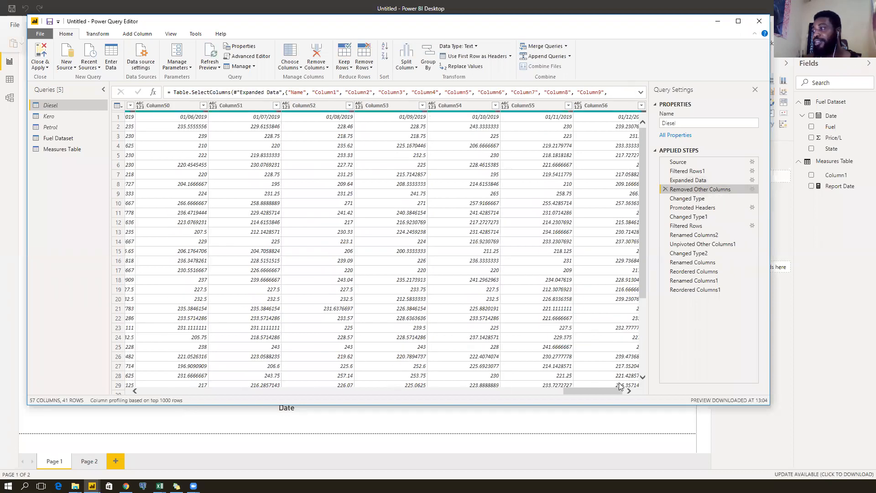
{"action": "left_click_drag", "start_coordinate": [597, 389], "coordinate": [617, 391]}
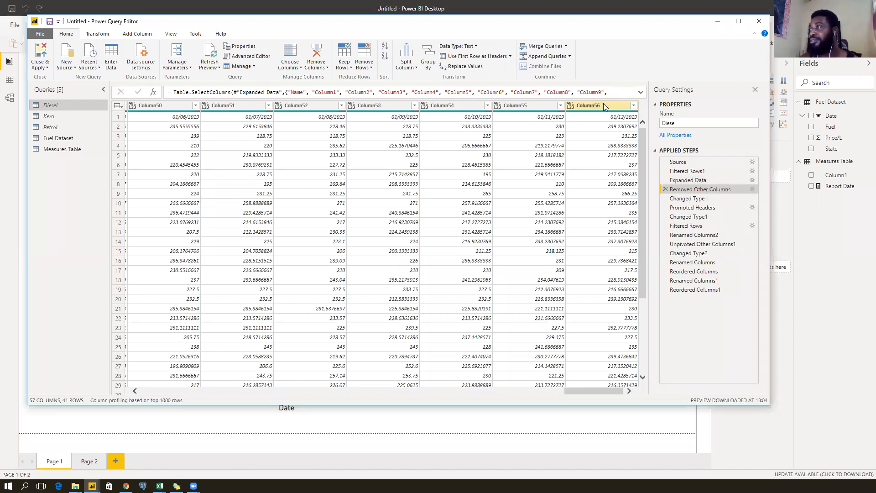
{"action": "left_click", "coordinate": [709, 181]}
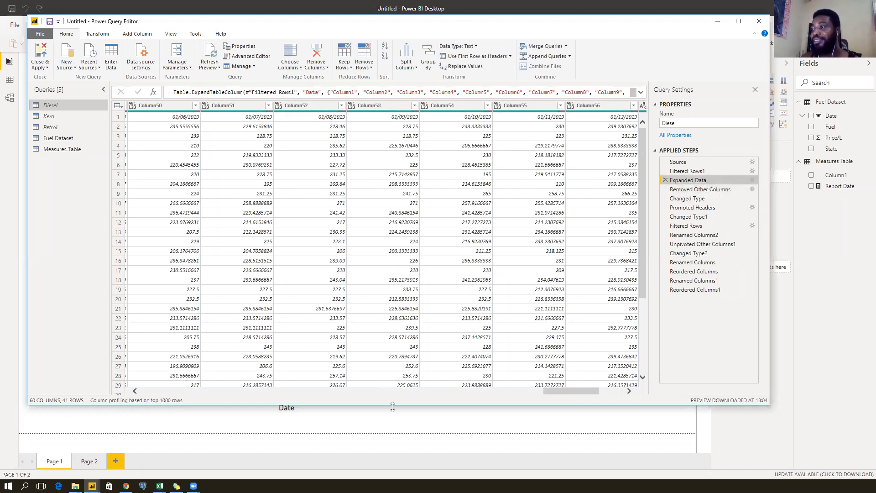
{"action": "left_click_drag", "start_coordinate": [557, 391], "coordinate": [174, 390]}
{"action": "left_click", "coordinate": [144, 106]}
{"action": "left_click_drag", "start_coordinate": [171, 389], "coordinate": [607, 382]}
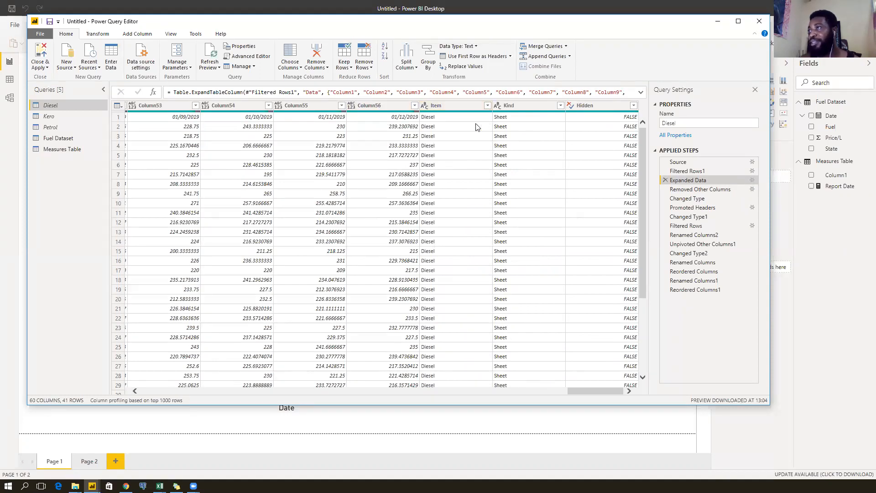
Remove the Item, Kind and Hidden columns from Diesel in a new step inserted after Expanded Data.
{"action": "left_click", "coordinate": [441, 106]}
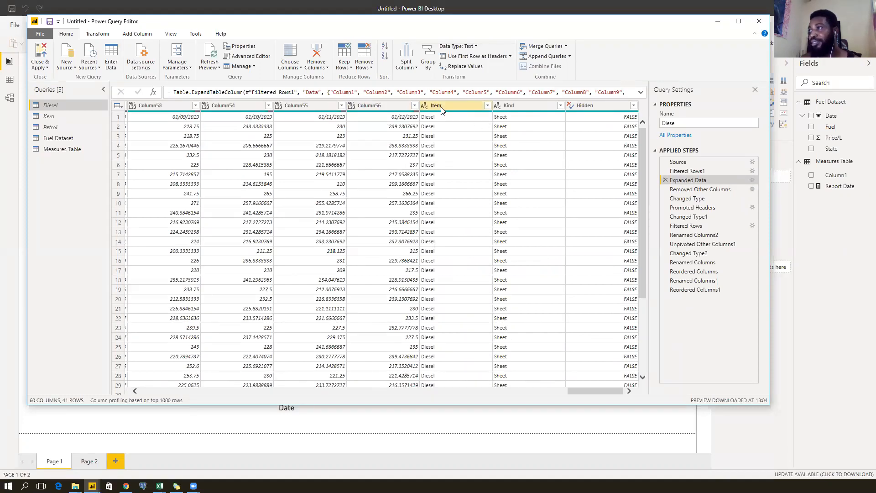
{"action": "left_click", "coordinate": [588, 105], "text": "shift"}
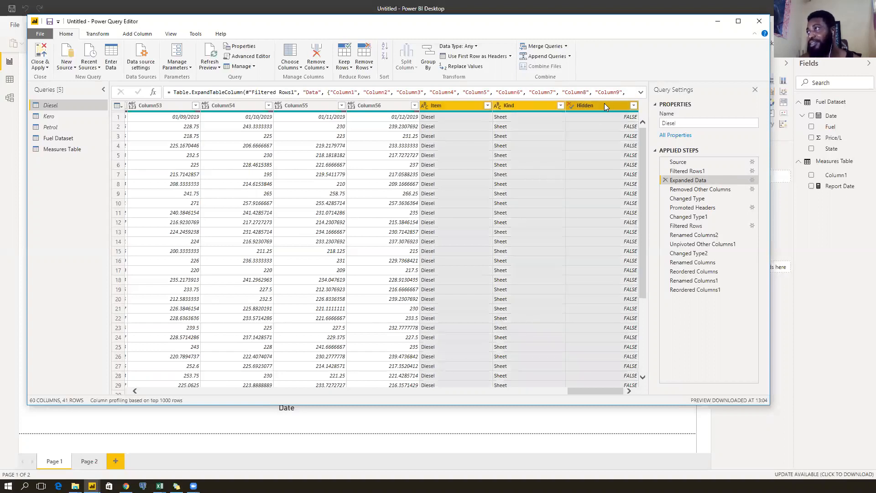
{"action": "right_click", "coordinate": [604, 104]}
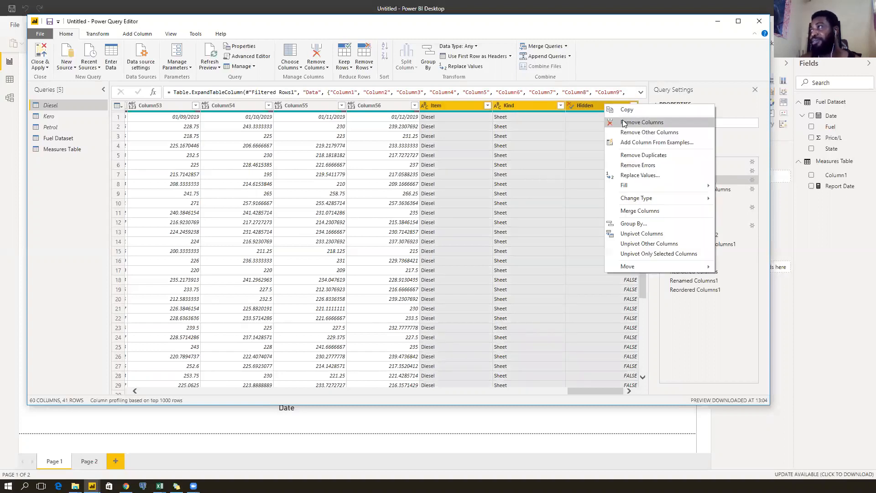
{"action": "left_click", "coordinate": [623, 122]}
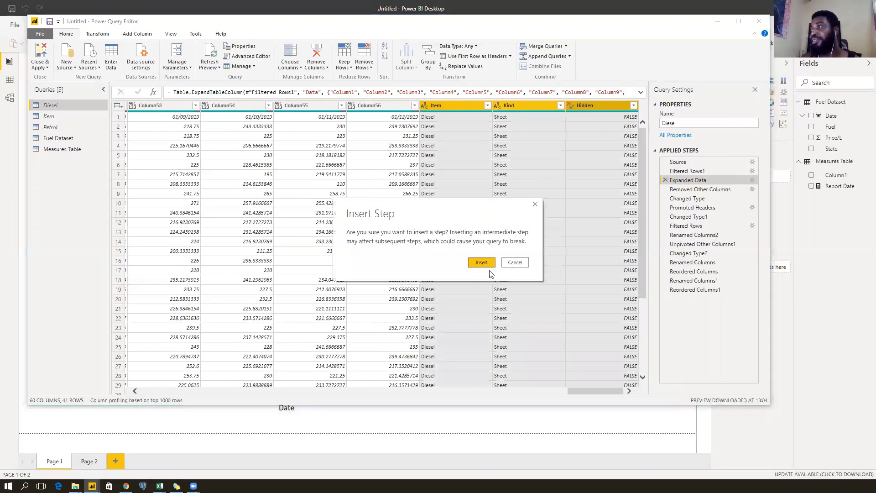
{"action": "left_click", "coordinate": [481, 263]}
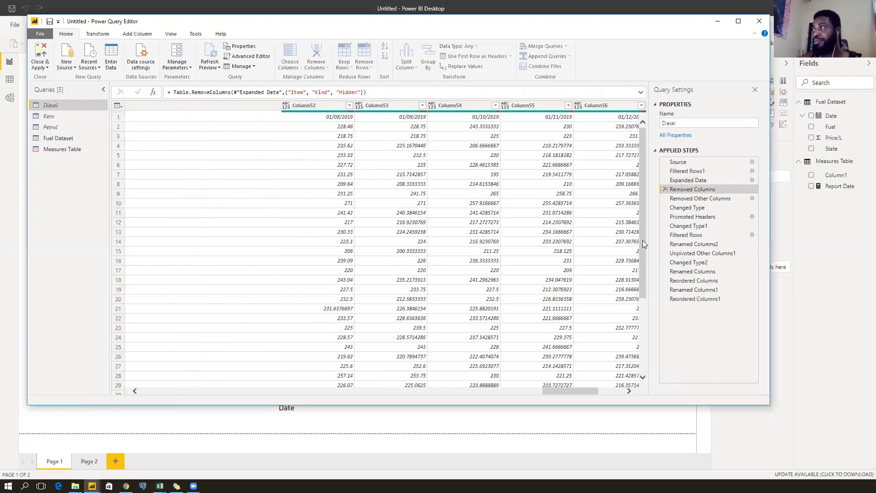
Delete Diesel's Removed Other Columns step and check the final Reordered Columns1 result.
{"action": "left_click", "coordinate": [674, 199]}
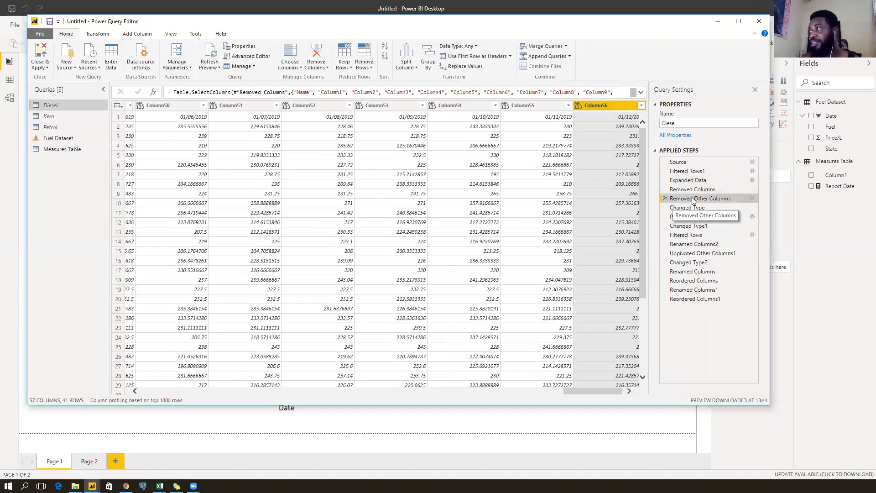
{"action": "left_click", "coordinate": [665, 198]}
{"action": "left_click", "coordinate": [480, 264]}
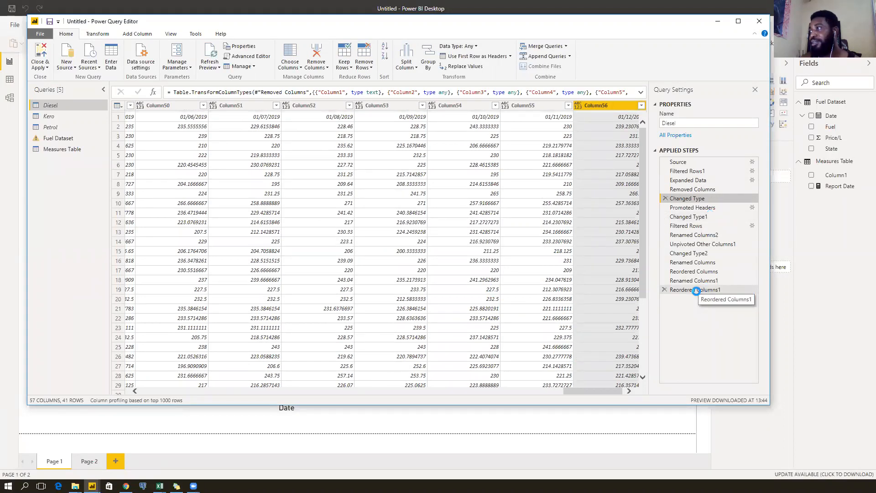
{"action": "left_click", "coordinate": [696, 291]}
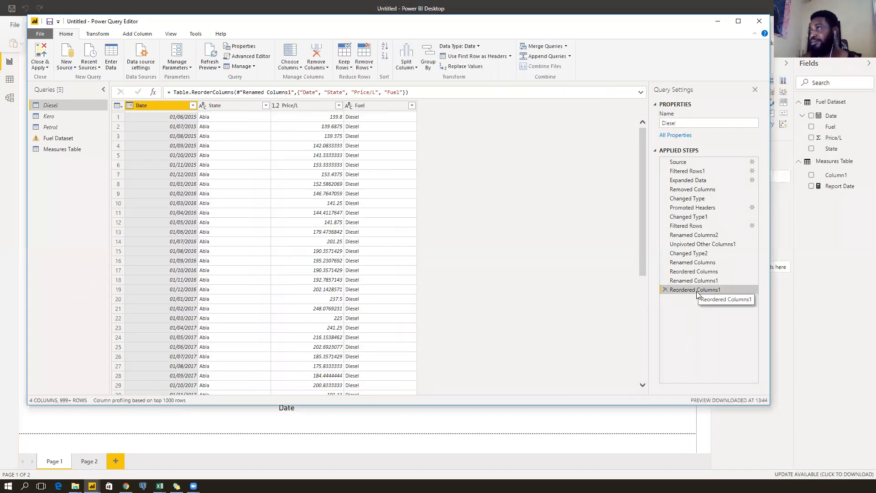
Switch between Kero and Fuel Dataset to reread the Column56-not-found error.
{"action": "left_click", "coordinate": [68, 117]}
{"action": "left_click", "coordinate": [59, 140]}
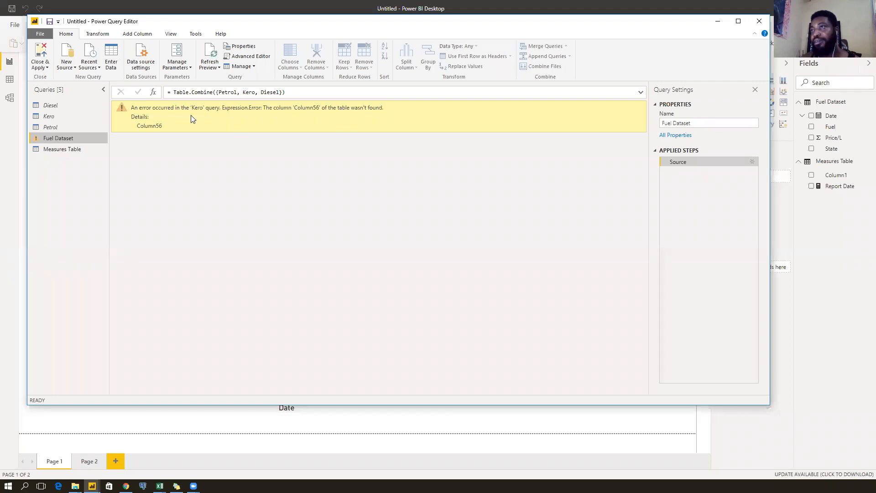
{"action": "left_click", "coordinate": [58, 116]}
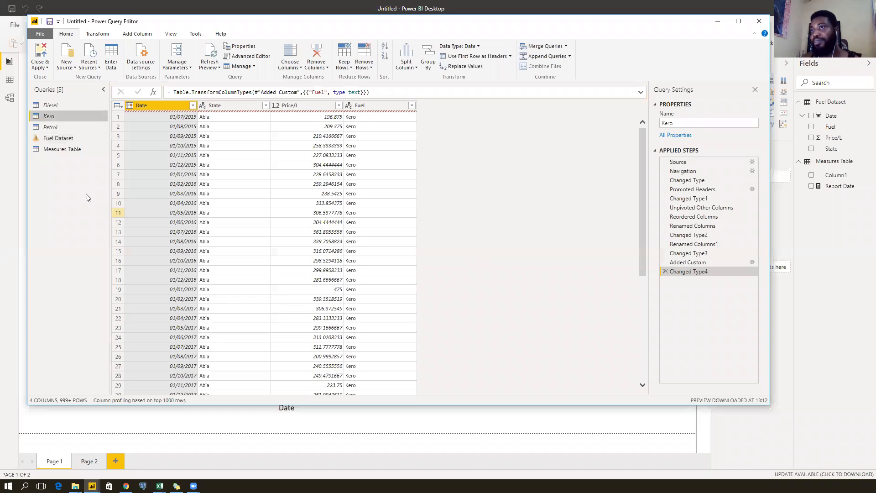
{"action": "left_click", "coordinate": [89, 139]}
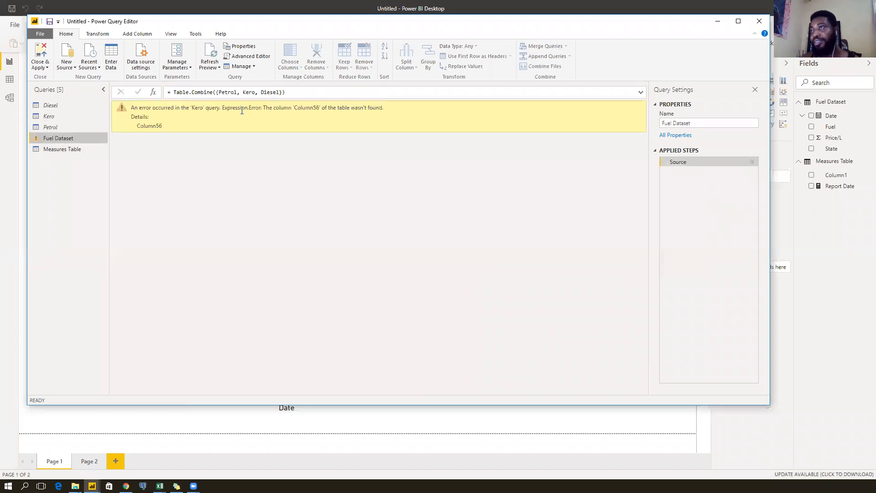
{"action": "left_click", "coordinate": [66, 118]}
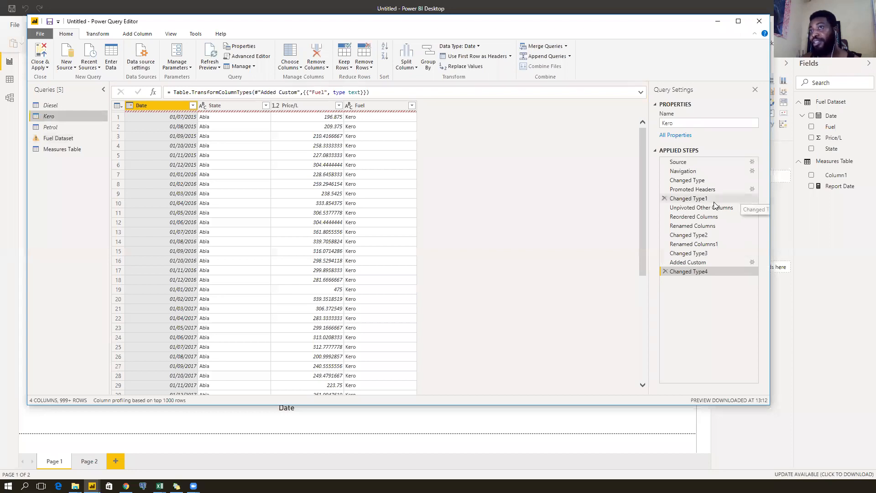
Scroll Kero's Promoted Headers preview to its last columns, revealing the empty Column56.
{"action": "left_click", "coordinate": [712, 182]}
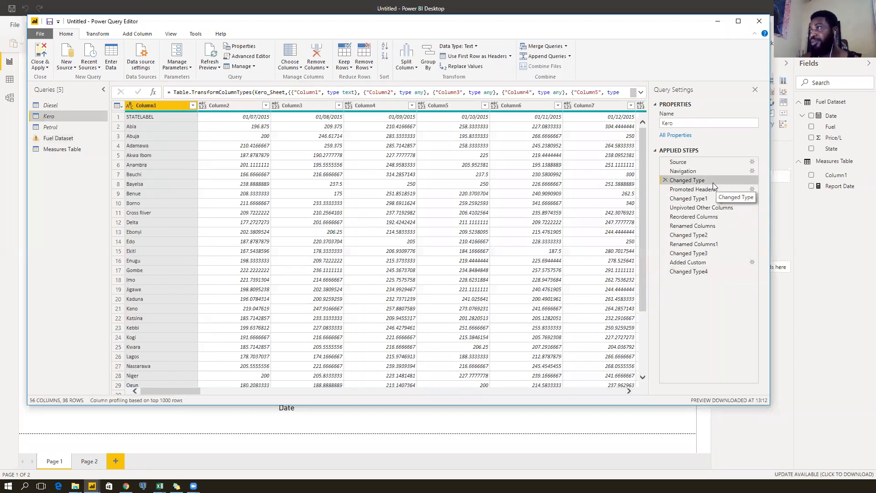
{"action": "left_click", "coordinate": [712, 189]}
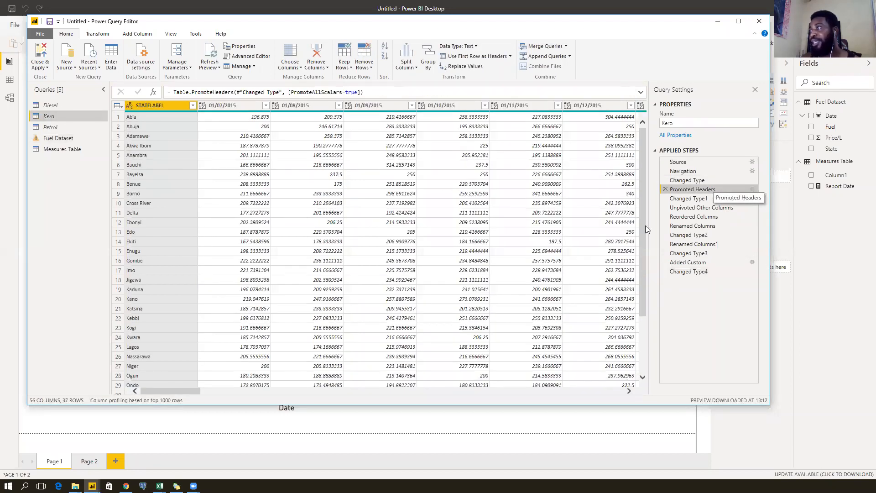
{"action": "left_click_drag", "start_coordinate": [182, 393], "coordinate": [503, 401]}
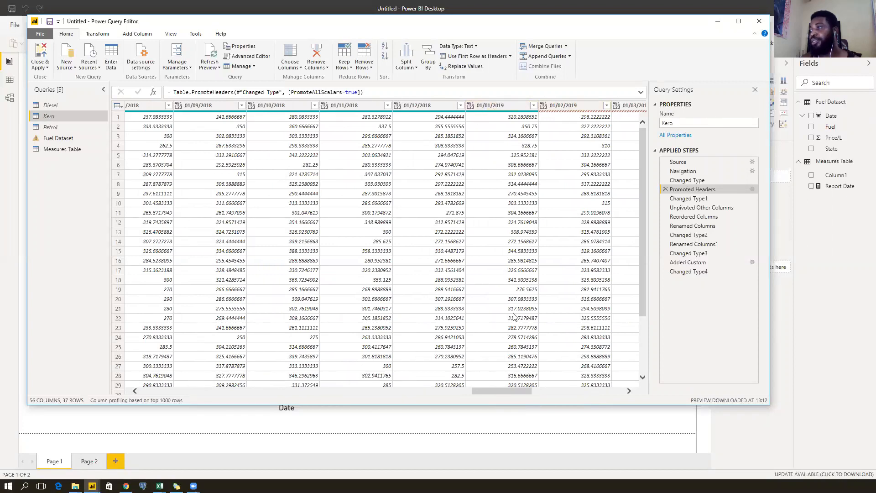
{"action": "left_click_drag", "start_coordinate": [497, 390], "coordinate": [594, 379]}
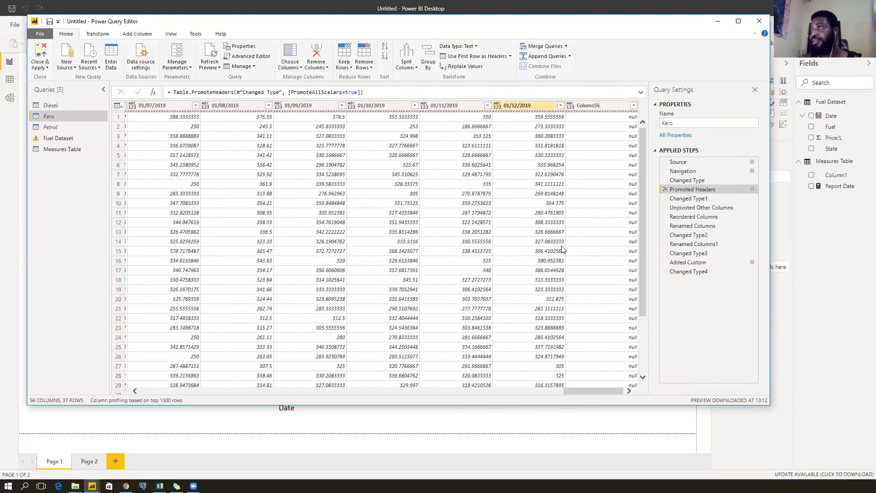
{"action": "left_click_drag", "start_coordinate": [596, 389], "coordinate": [581, 388]}
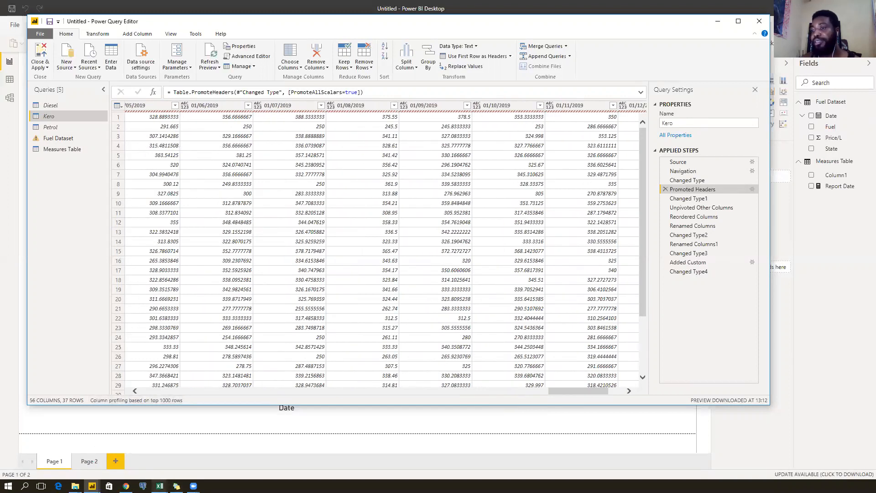
Bring the Kerosene_Data Excel workbook forward and select a price cell in the Oct-18 column.
{"action": "mouse_move", "coordinate": [160, 485]}
{"action": "left_click", "coordinate": [164, 450]}
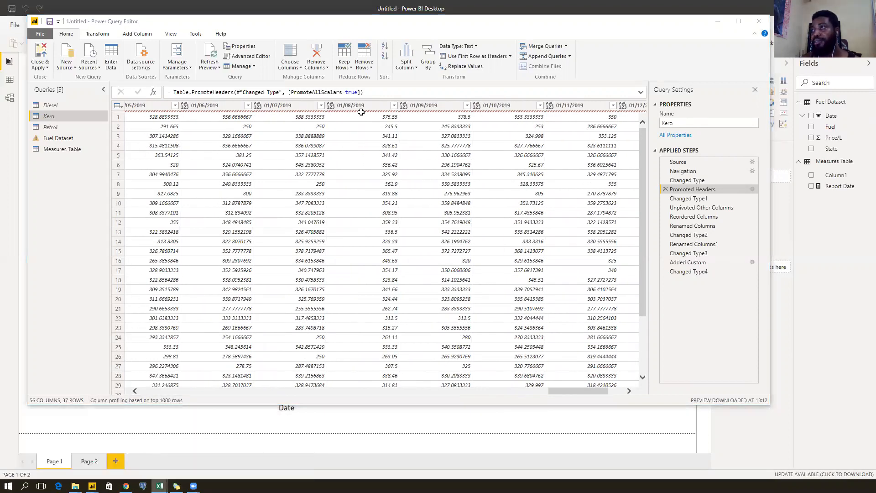
{"action": "left_click", "coordinate": [381, 129]}
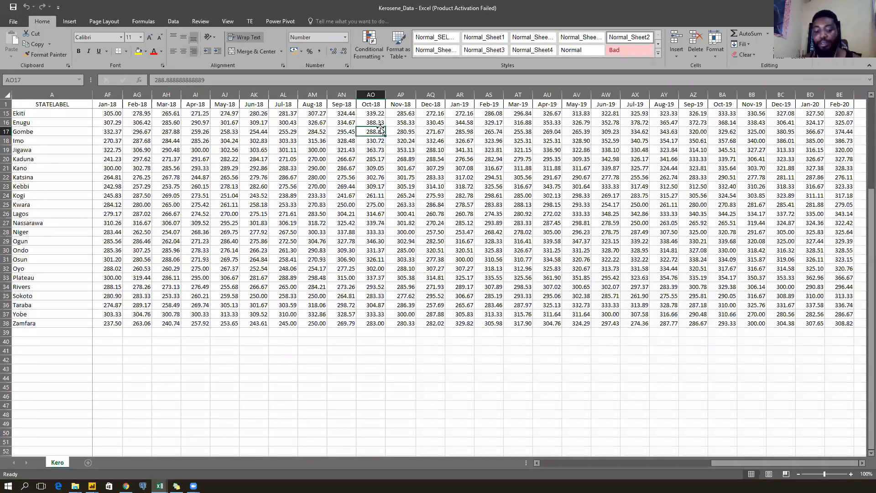
Navigate the Kero sheet's header row to find the last date column, BE (Feb-20).
{"action": "key", "text": "ctrl+Up"}
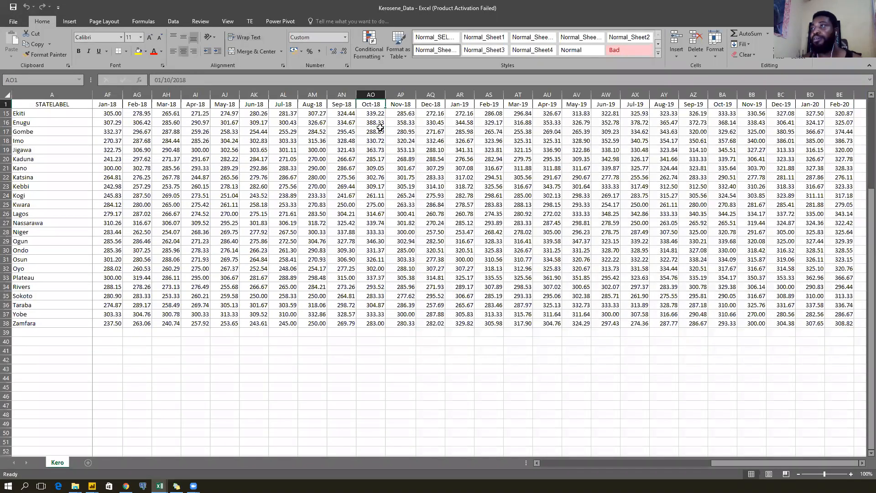
{"action": "scroll", "coordinate": [381, 127], "scroll_direction": "up", "scroll_amount": 5}
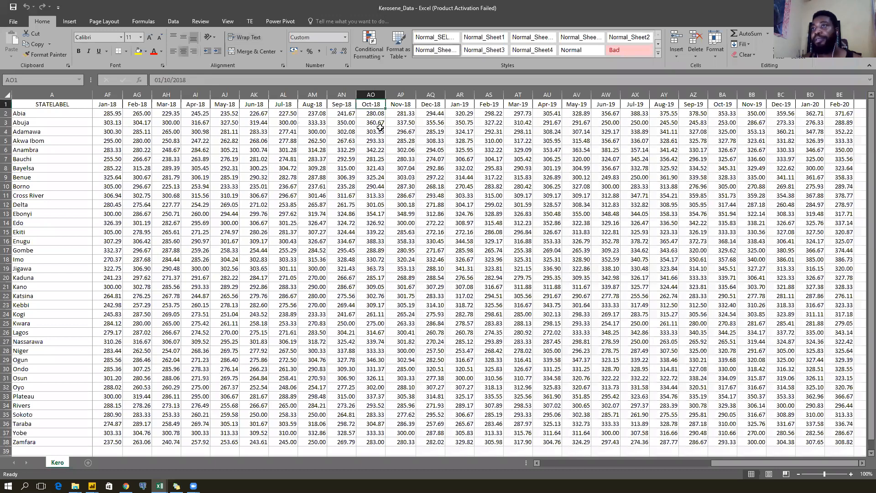
{"action": "key", "text": "ctrl+Left"}
{"action": "key", "text": "ctrl+shift+Right"}
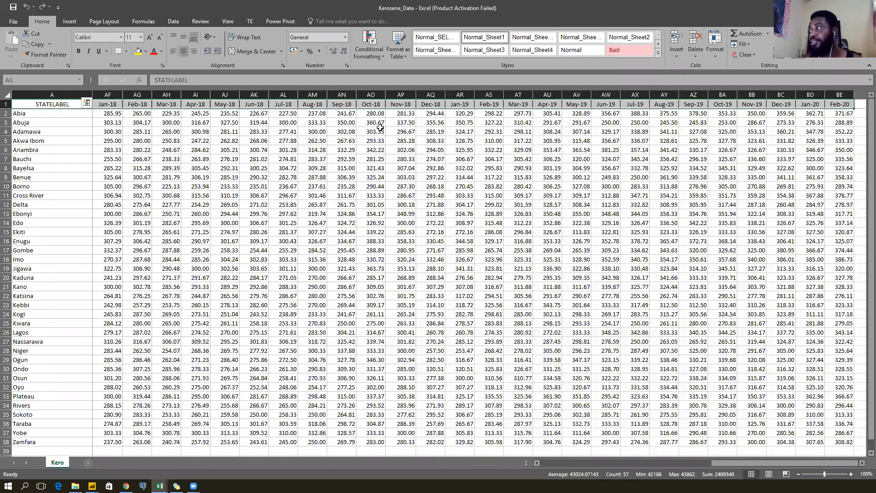
{"action": "key", "text": "shift+Left"}
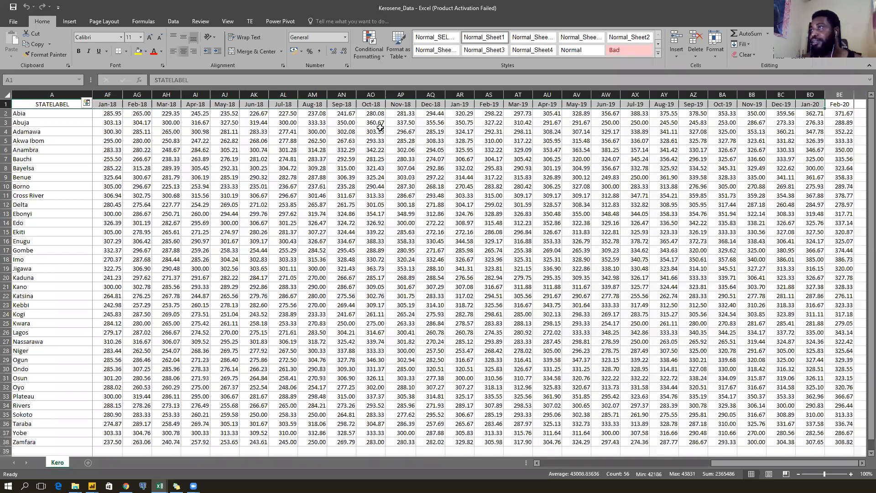
{"action": "key", "text": "Left"}
{"action": "key", "text": "ctrl+Right"}
{"action": "key", "text": "Left"}
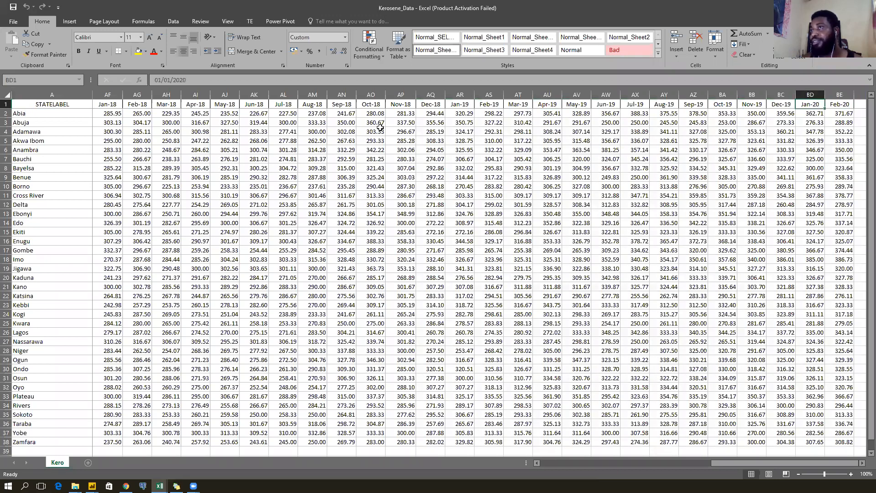
{"action": "key", "text": "Right"}
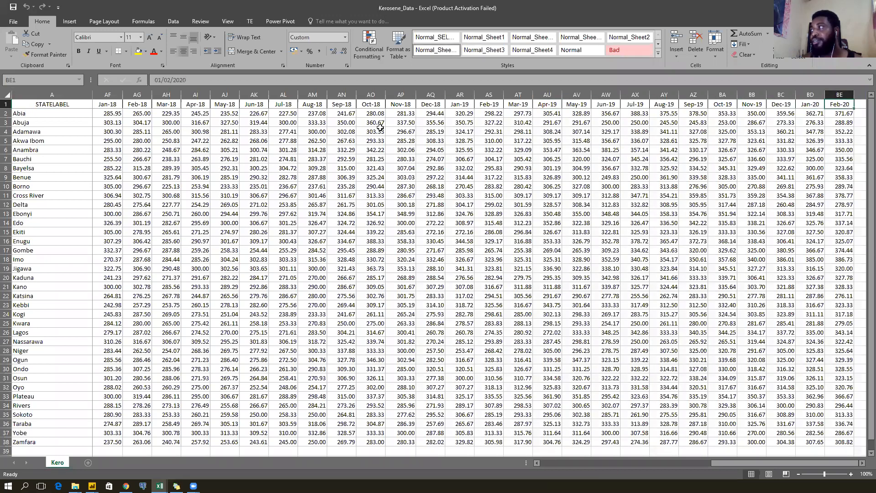
{"action": "key", "text": "Right"}
{"action": "key", "text": "Right"}
{"action": "key", "text": "Left"}
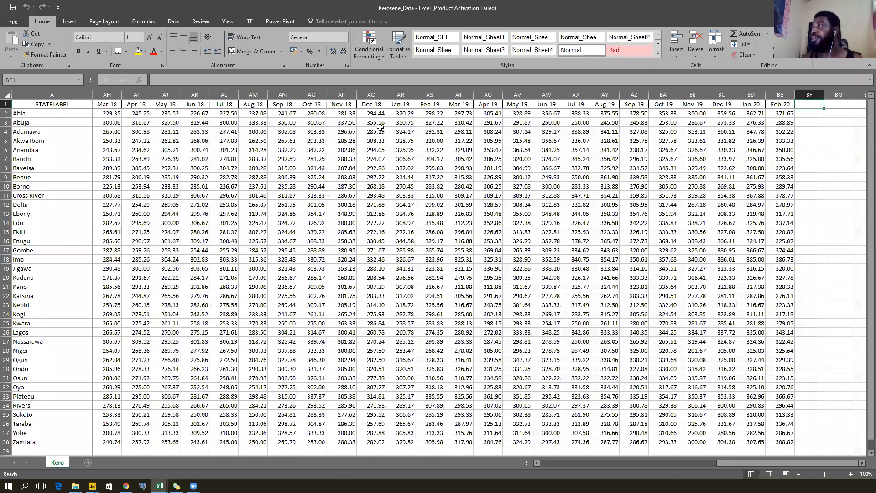
Confirm the columns after Feb-20 are empty, recheck Dec-19, then return to Power Query Editor.
{"action": "key", "text": "ctrl+space"}
{"action": "key", "text": "shift+Right"}
{"action": "key", "text": "shift+Right"}
{"action": "key", "text": "shift+Right"}
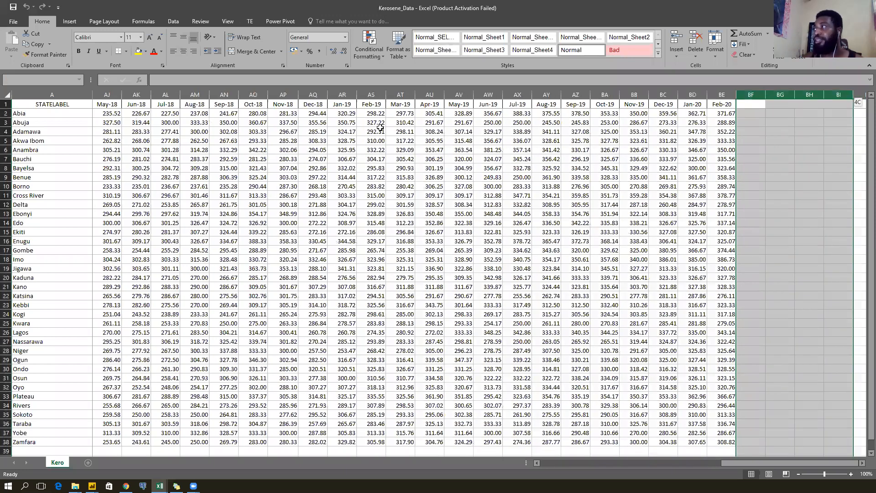
{"action": "key", "text": "shift+Right"}
{"action": "key", "text": "shift+Right"}
{"action": "key", "text": "shift+Right"}
{"action": "key", "text": "shift+Right"}
{"action": "key", "text": "shift+Right"}
{"action": "key", "text": "shift+Right"}
{"action": "key", "text": "shift+Right"}
{"action": "key", "text": "shift+Right"}
{"action": "key", "text": "shift+Right"}
{"action": "key", "text": "shift+Right"}
{"action": "key", "text": "shift+Right"}
{"action": "key", "text": "shift+Right"}
{"action": "key", "text": "shift+Right"}
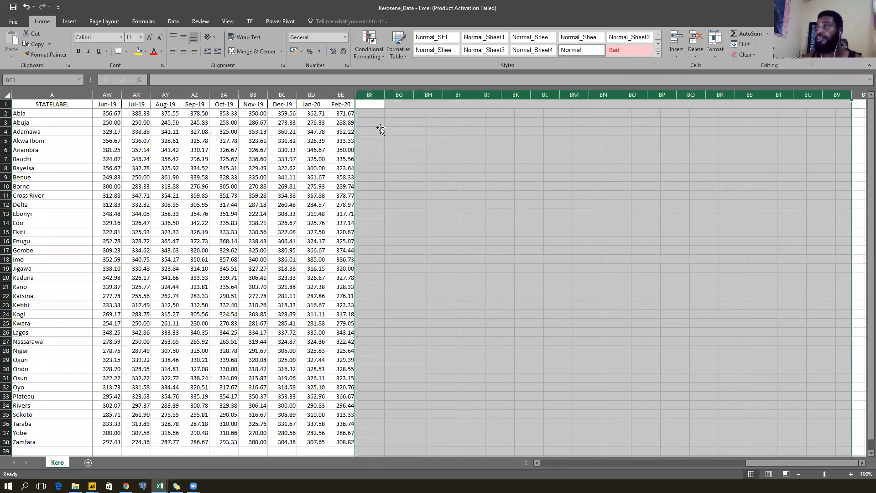
{"action": "key", "text": "Left"}
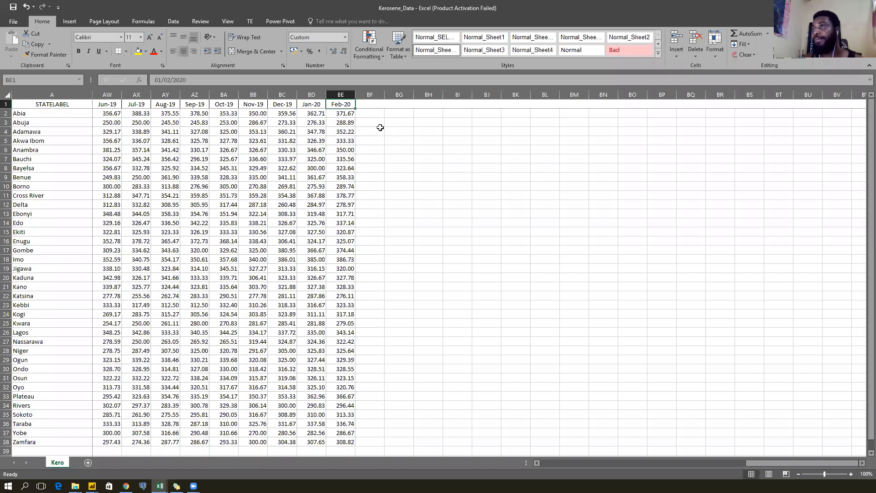
{"action": "key", "text": "Left"}
{"action": "key", "text": "Left"}
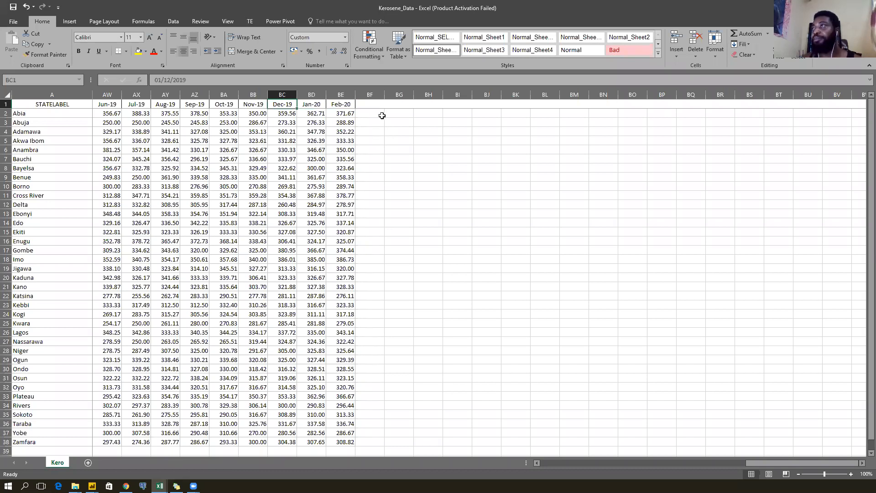
{"action": "key", "text": "alt+Tab"}
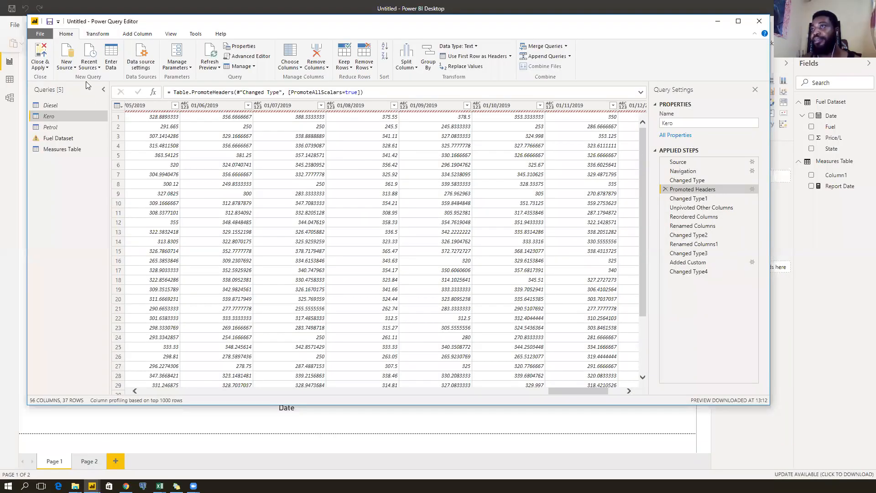
Refresh all query previews so Kero picks up the workbook's new date columns.
{"action": "left_click", "coordinate": [212, 67]}
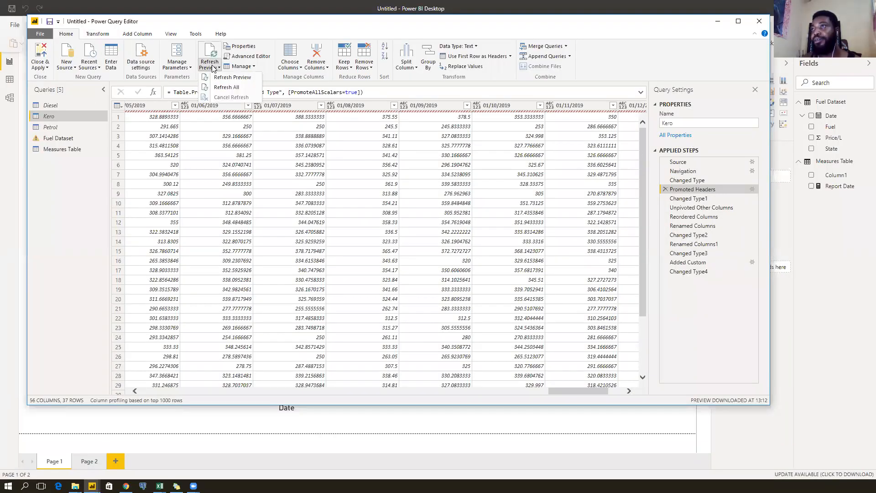
{"action": "left_click", "coordinate": [219, 88]}
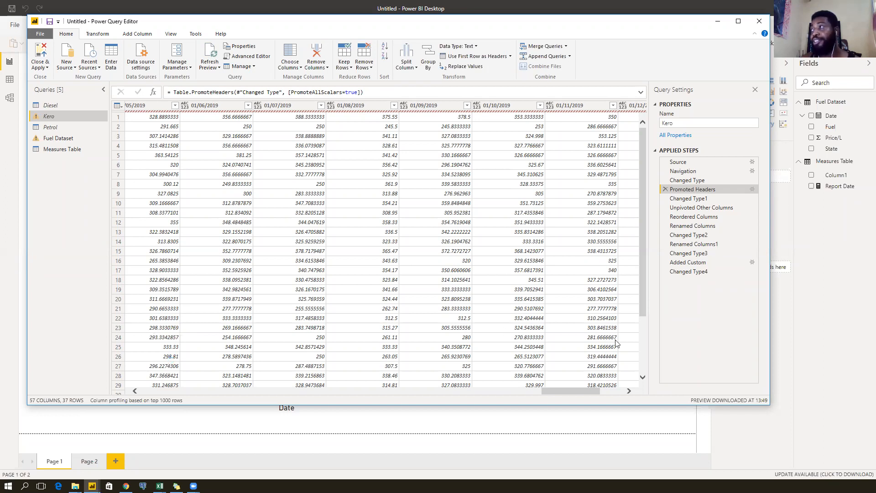
{"action": "left_click_drag", "start_coordinate": [571, 392], "coordinate": [504, 397]}
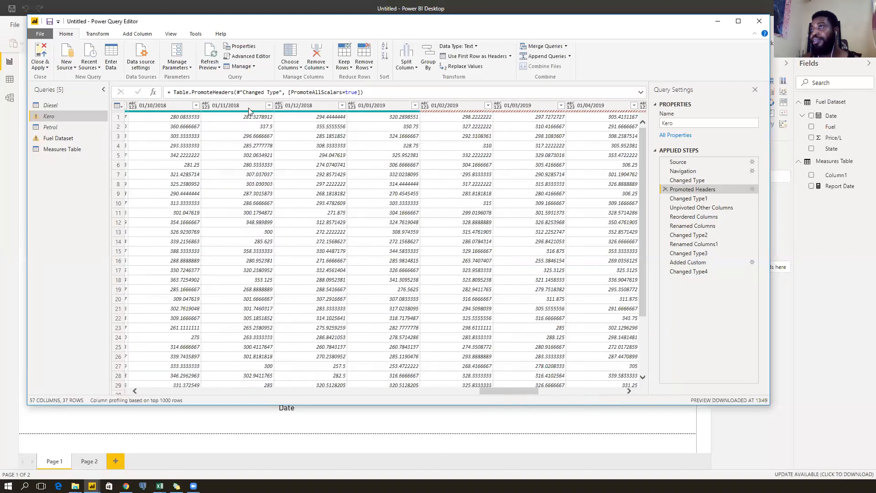
{"action": "left_click", "coordinate": [211, 67]}
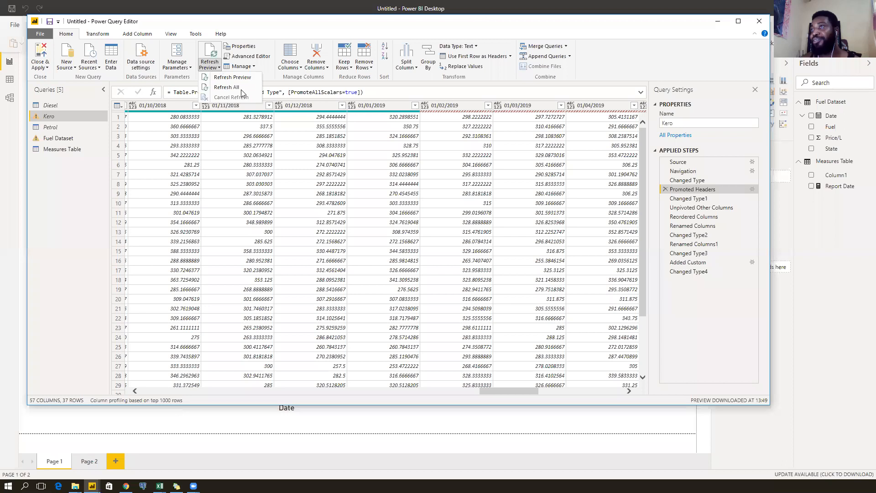
{"action": "left_click", "coordinate": [271, 73]}
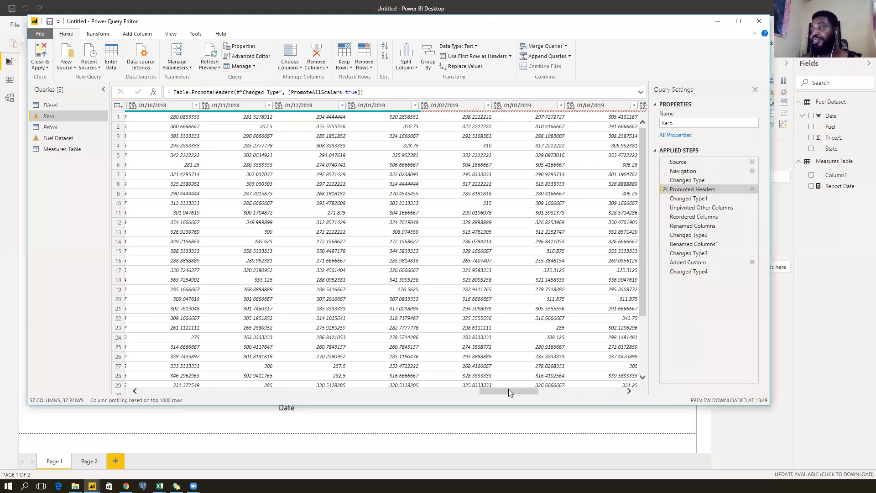
{"action": "left_click_drag", "start_coordinate": [503, 389], "coordinate": [607, 394]}
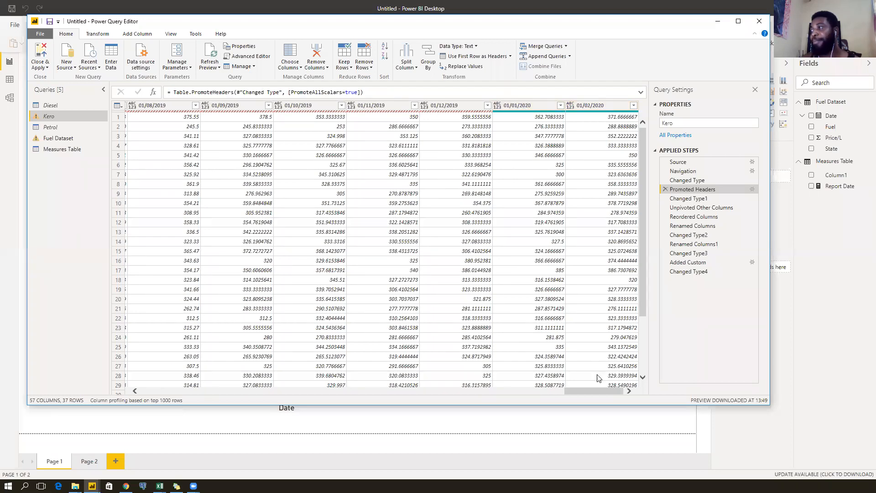
{"action": "left_click_drag", "start_coordinate": [593, 388], "coordinate": [506, 400]}
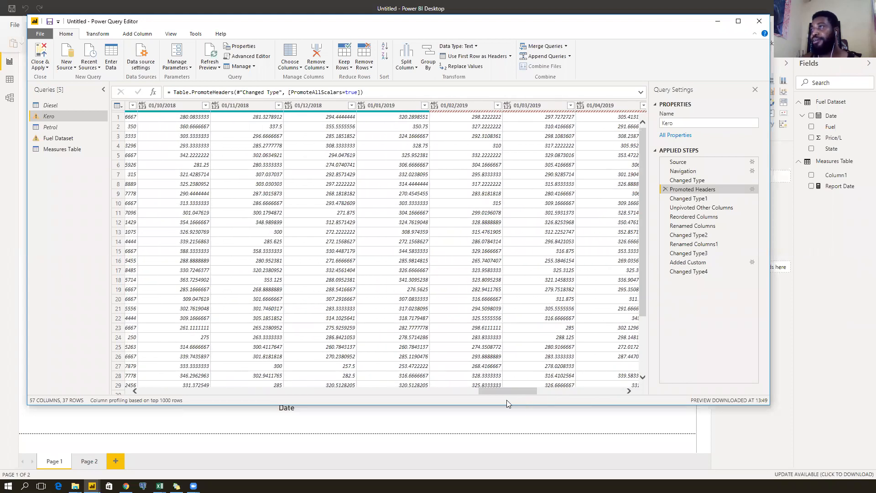
{"action": "left_click", "coordinate": [460, 107]}
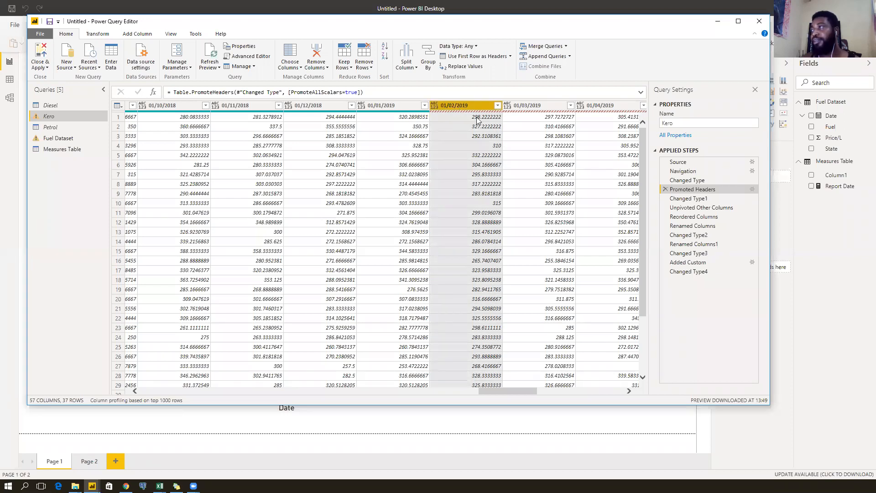
At Kero's Changed Type step, compare header values in Column54–Column57, ending at 01/02/2020.
{"action": "left_click", "coordinate": [701, 181]}
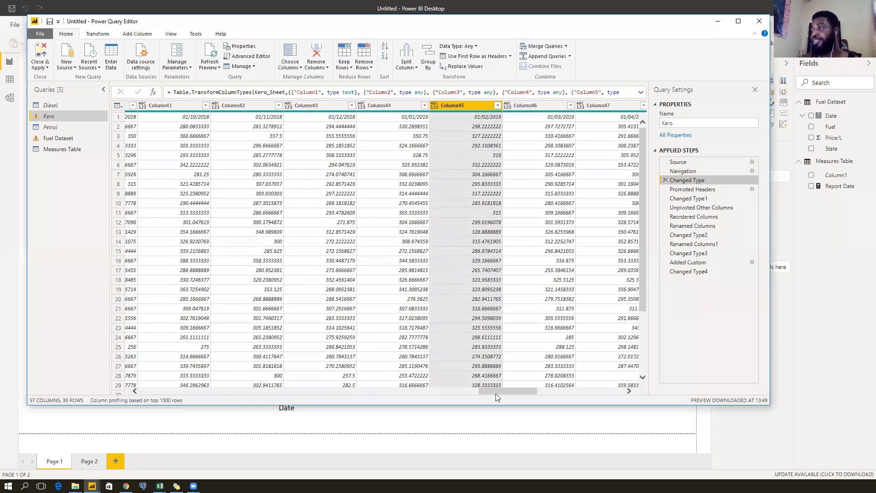
{"action": "left_click_drag", "start_coordinate": [495, 390], "coordinate": [543, 144]}
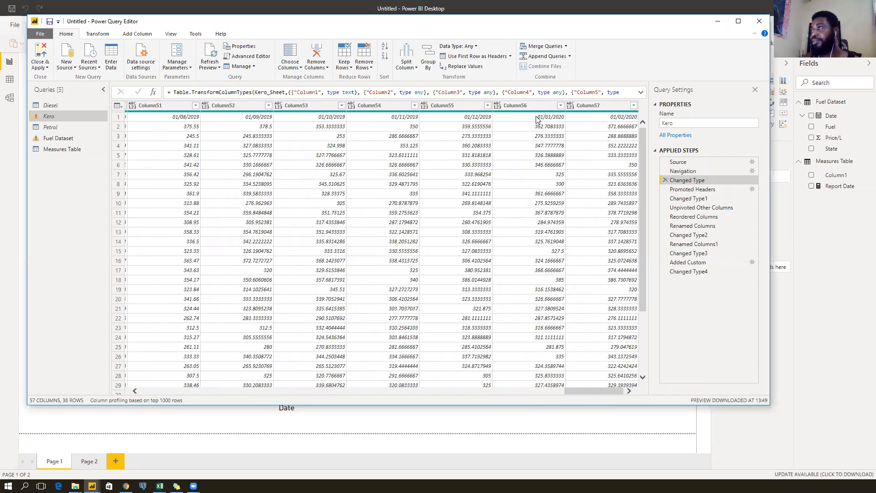
{"action": "left_click", "coordinate": [473, 117]}
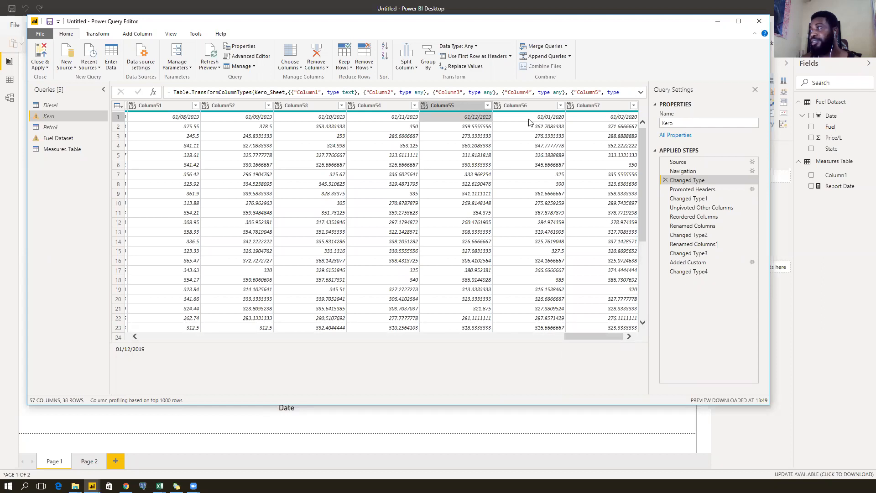
{"action": "left_click", "coordinate": [529, 118]}
{"action": "left_click", "coordinate": [607, 119]}
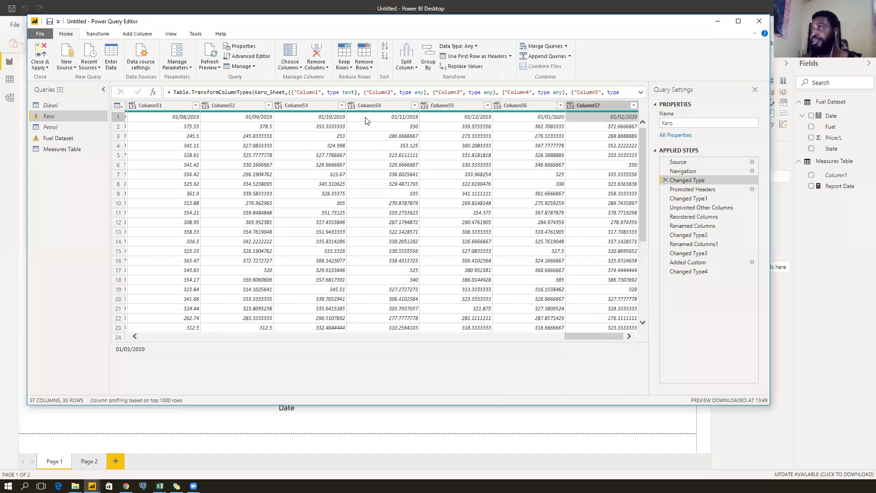
{"action": "left_click", "coordinate": [364, 121]}
{"action": "left_click", "coordinate": [445, 122]}
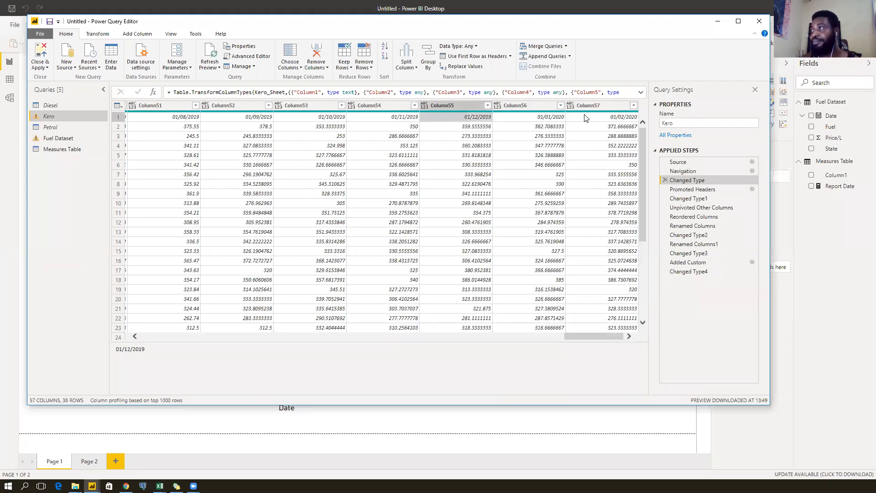
{"action": "left_click", "coordinate": [529, 117]}
{"action": "left_click", "coordinate": [595, 118]}
Confirm Promoted Headers now runs to 01/02/2020, then view Changed Type1's Column56-not-found error.
{"action": "left_click", "coordinate": [696, 189]}
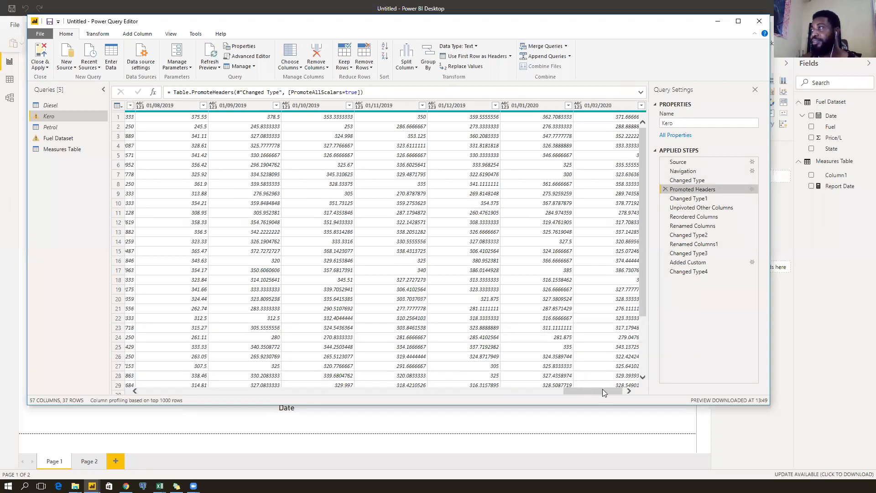
{"action": "mouse_move", "coordinate": [603, 389]}
{"action": "left_mouse_down"}
{"action": "mouse_move", "coordinate": [143, 382]}
{"action": "mouse_move", "coordinate": [600, 383]}
{"action": "left_mouse_up"}
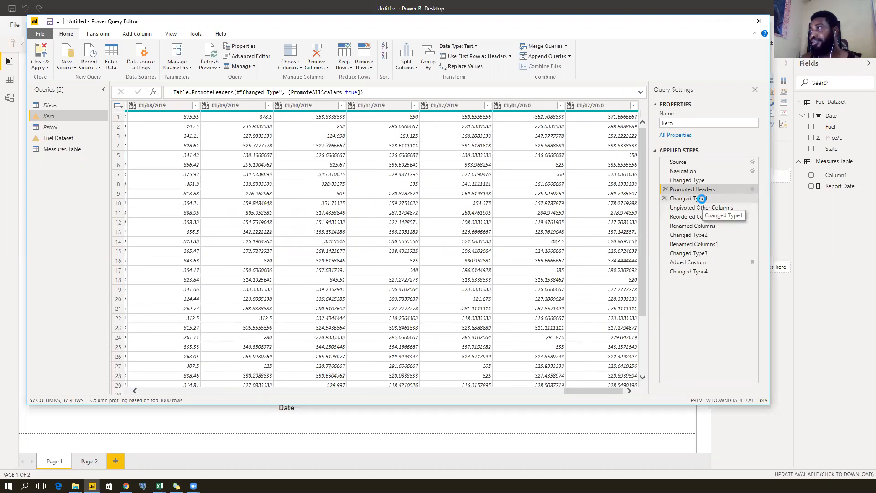
{"action": "left_click", "coordinate": [701, 198]}
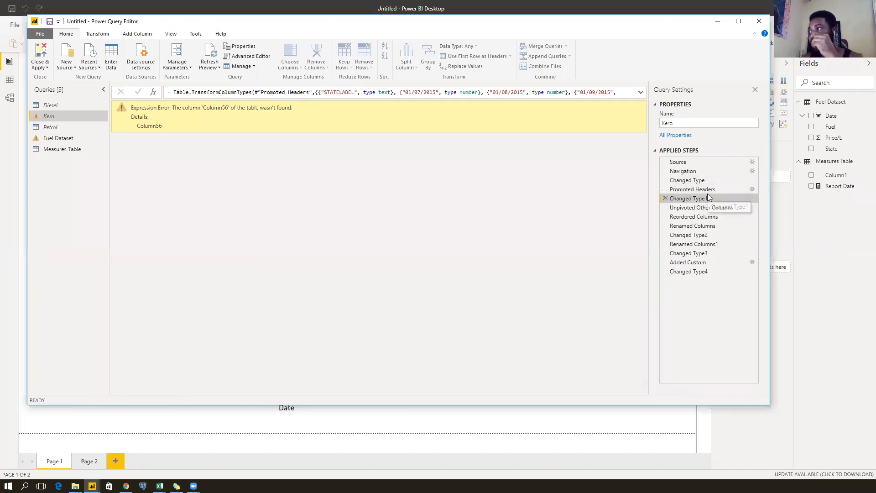
Read the formula of Kero's failing Changed Type1 step and delete that step.
{"action": "left_click", "coordinate": [704, 188]}
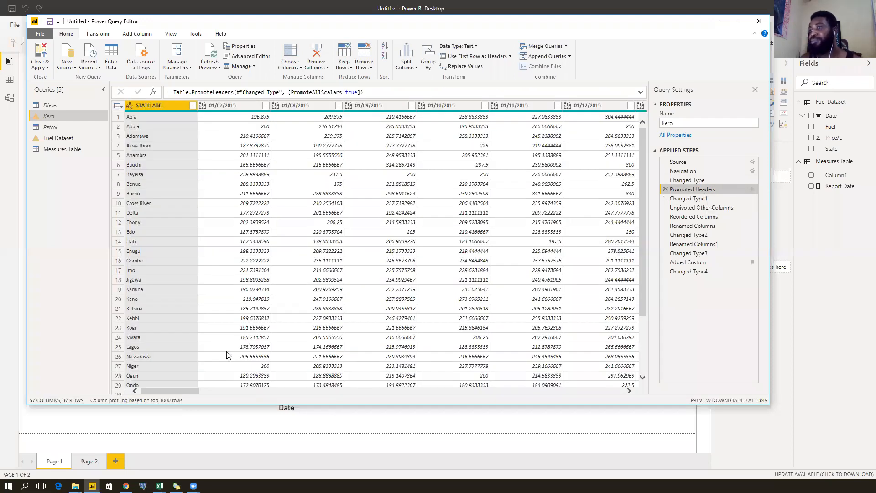
{"action": "left_click_drag", "start_coordinate": [170, 388], "coordinate": [610, 392]}
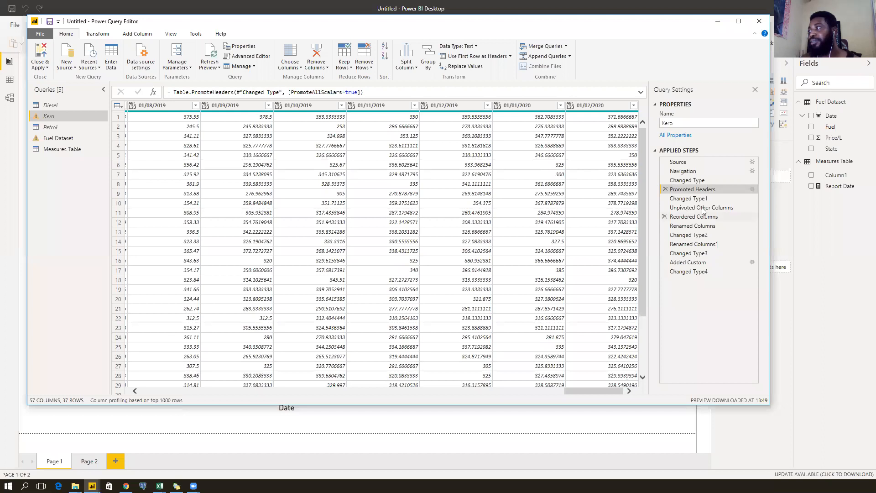
{"action": "left_click", "coordinate": [715, 198]}
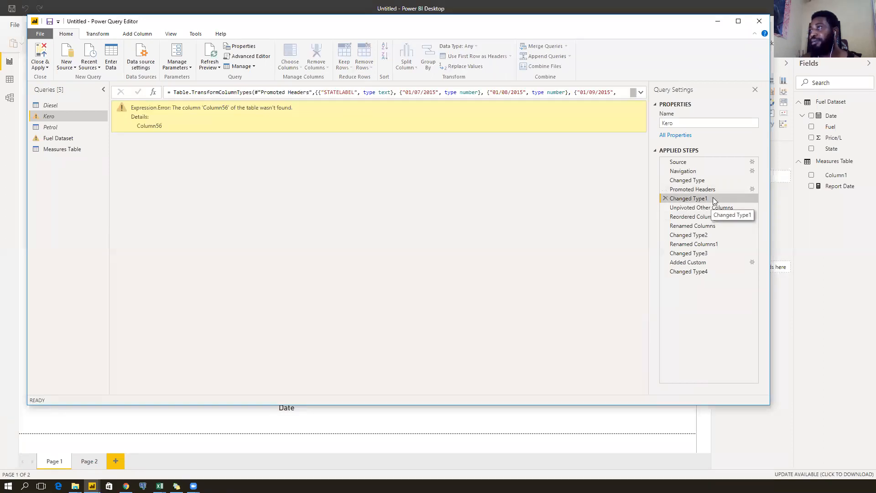
{"action": "left_click", "coordinate": [641, 93]}
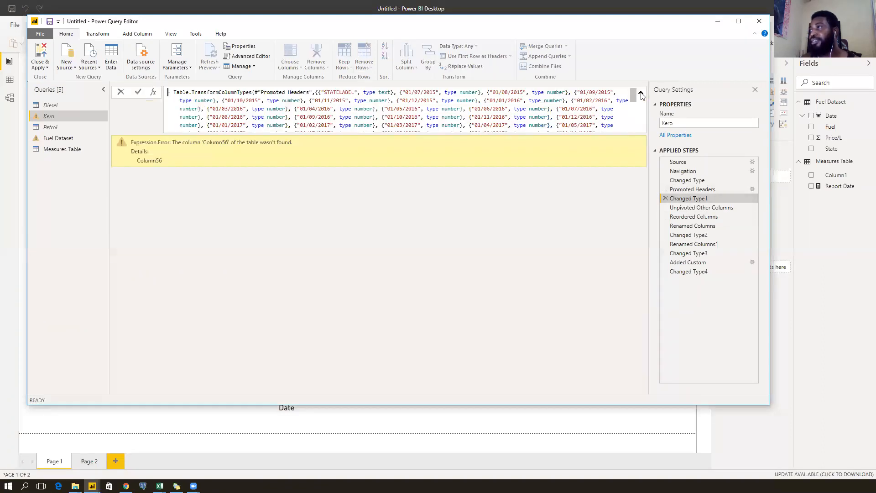
{"action": "scroll", "coordinate": [448, 112], "scroll_direction": "down", "scroll_amount": 5}
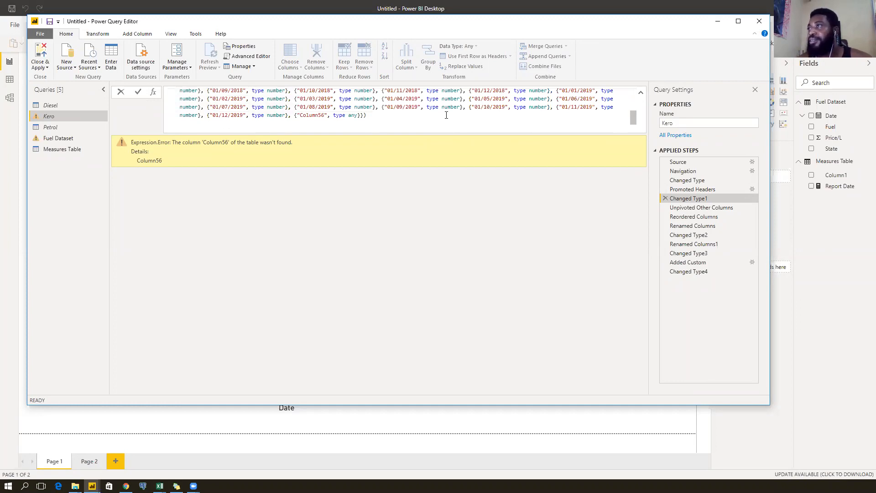
{"action": "left_click", "coordinate": [665, 198]}
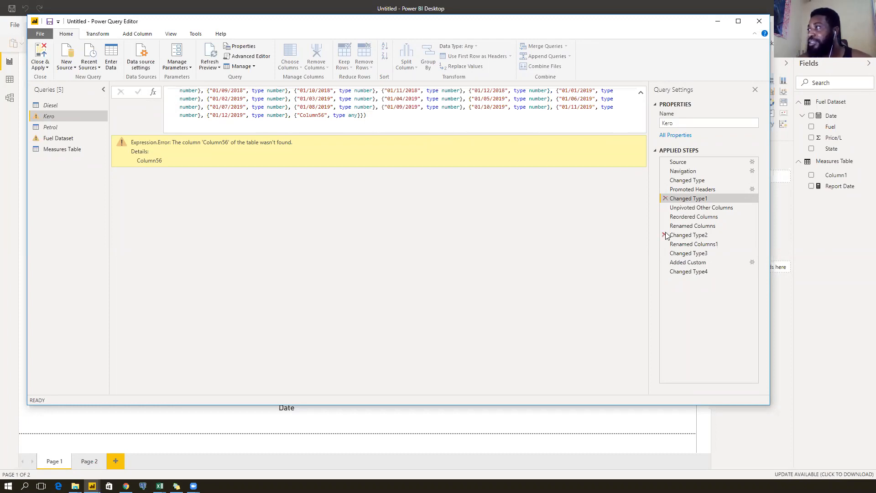
{"action": "left_click", "coordinate": [664, 199]}
{"action": "left_click", "coordinate": [515, 265]}
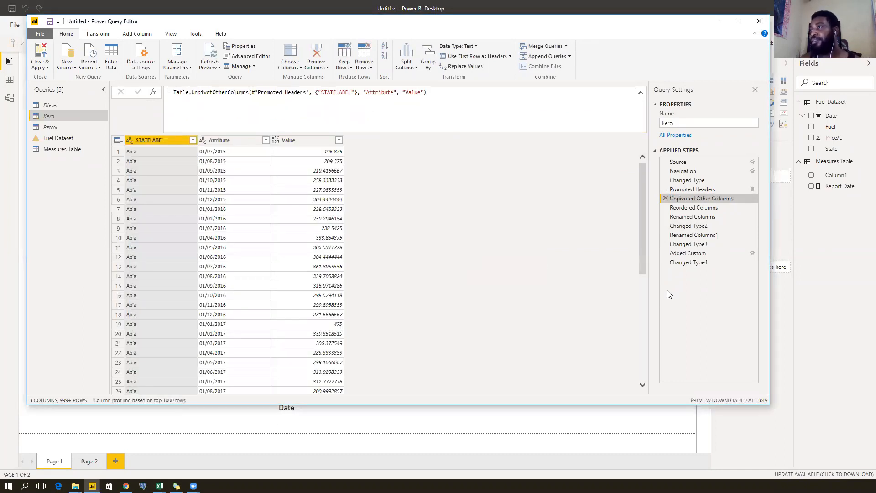
Verify Kero's later steps through Changed Type4 again yield Date, State, Price/L and Fuel.
{"action": "left_click", "coordinate": [704, 208]}
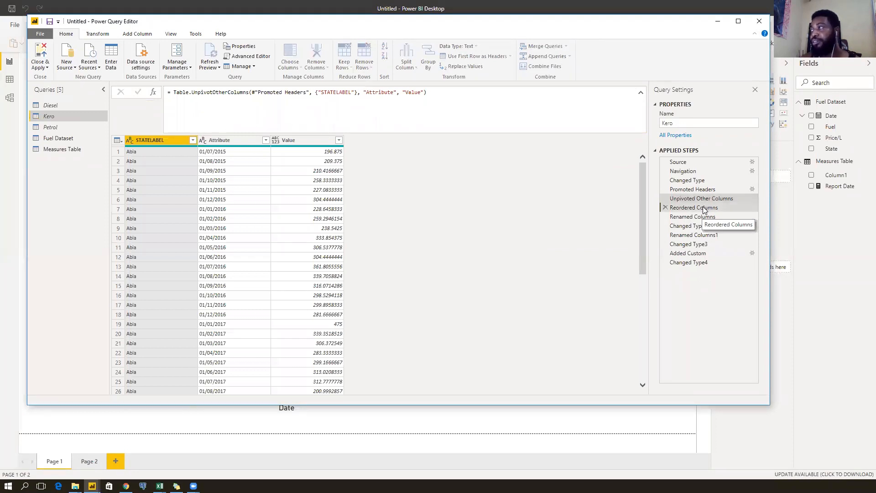
{"action": "left_click", "coordinate": [698, 217]}
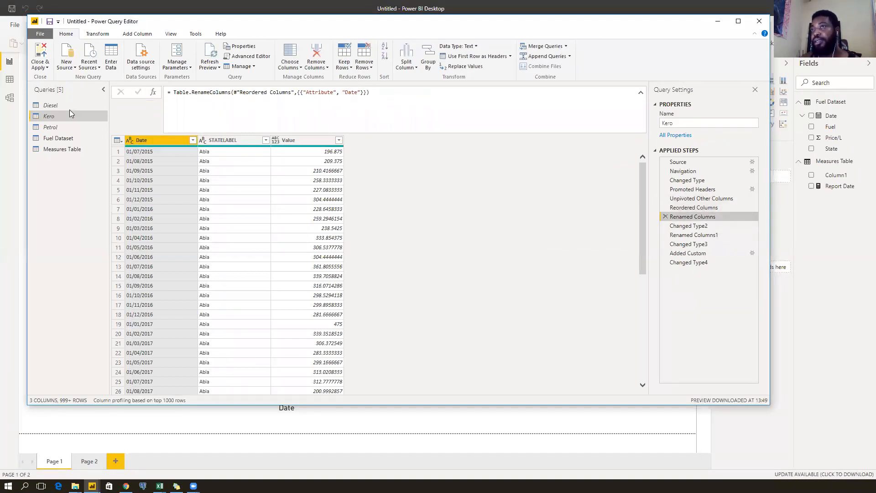
{"action": "left_click", "coordinate": [698, 264]}
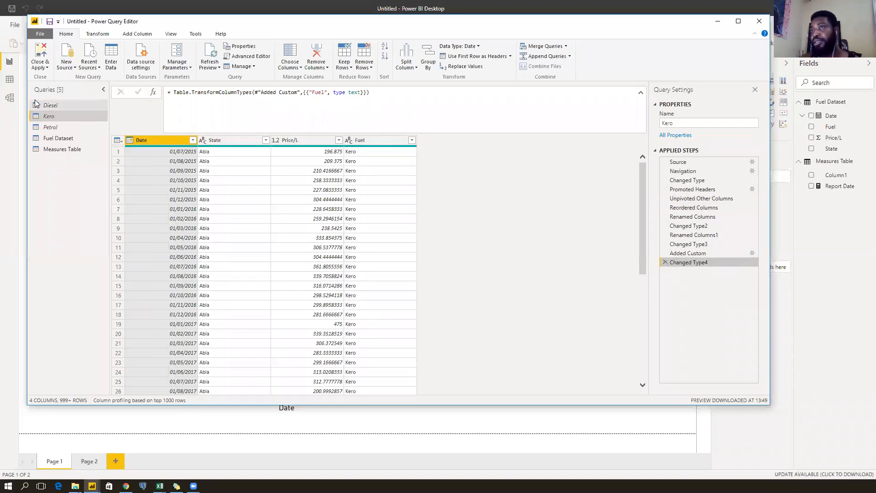
{"action": "left_click", "coordinate": [63, 105]}
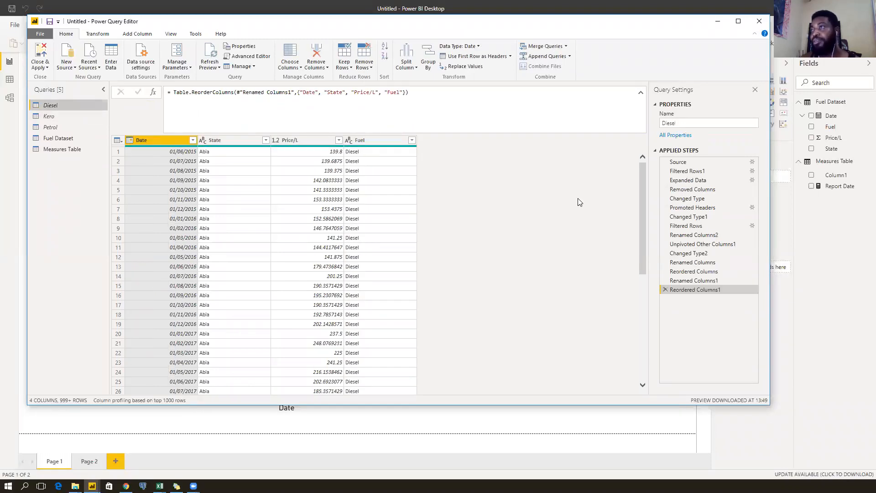
Delete Diesel's Changed Type1 step and check its final Reordered Columns1 result.
{"action": "left_click", "coordinate": [713, 208]}
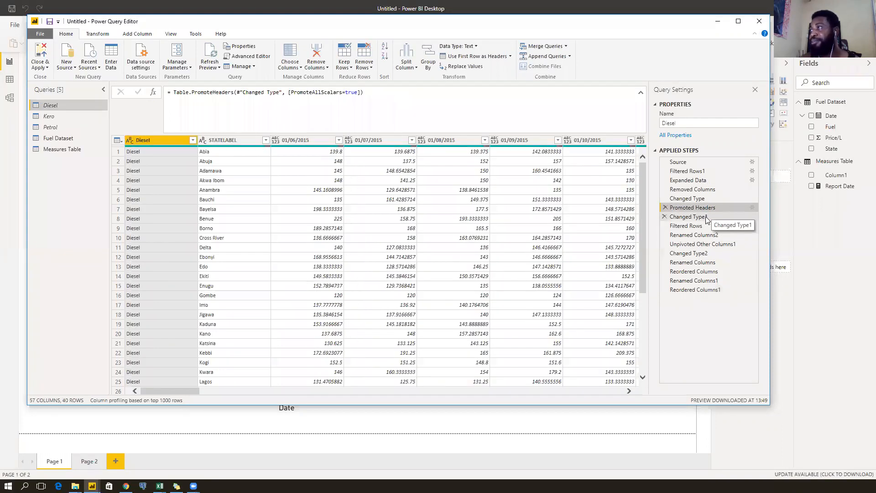
{"action": "left_click", "coordinate": [705, 217]}
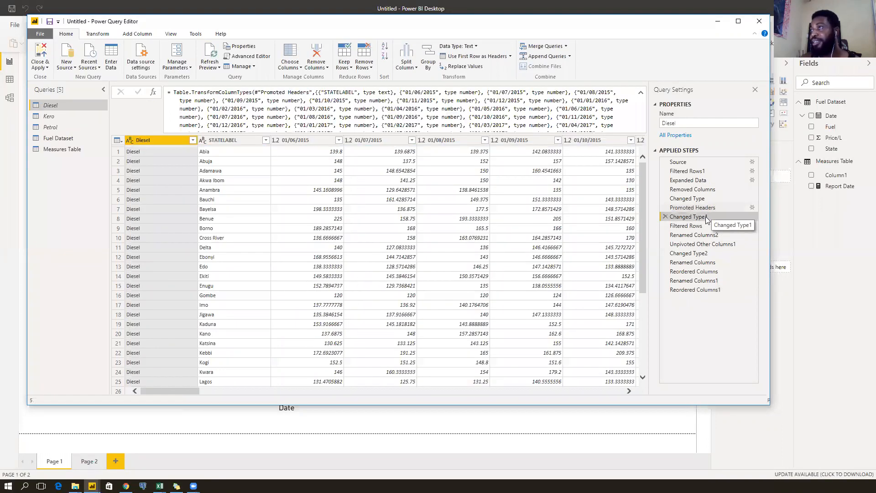
{"action": "left_click", "coordinate": [666, 217]}
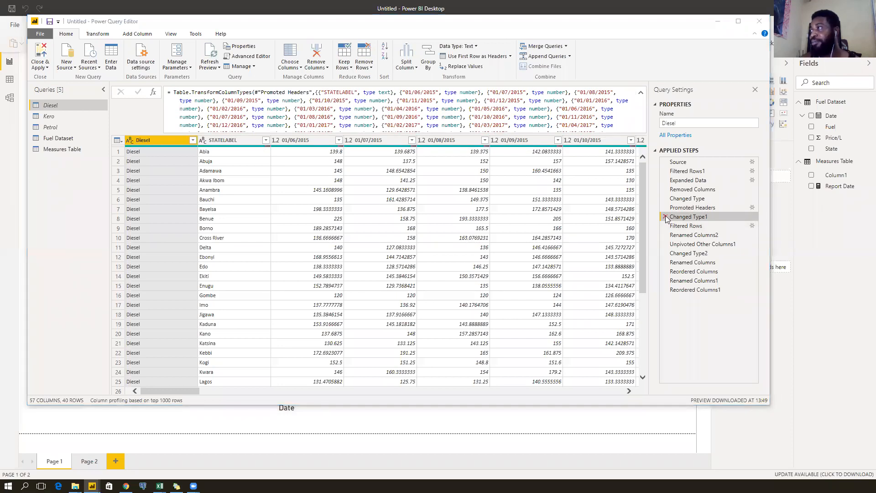
{"action": "left_click", "coordinate": [476, 269]}
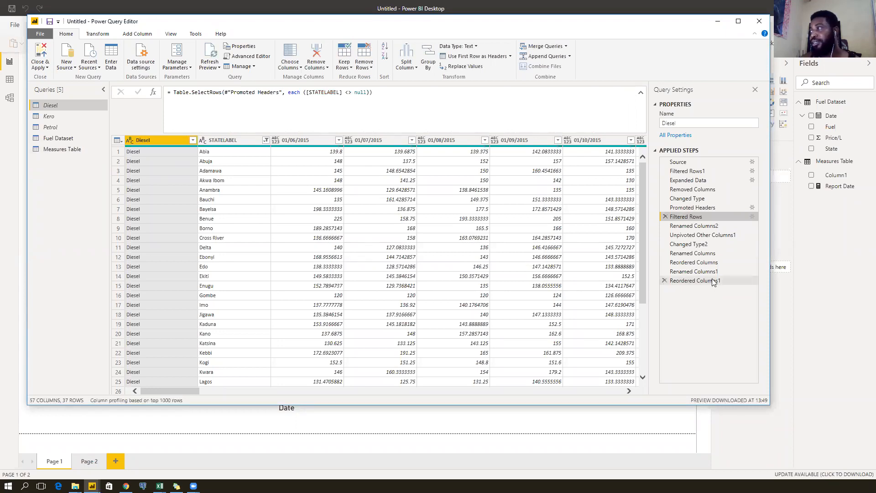
{"action": "left_click", "coordinate": [710, 280]}
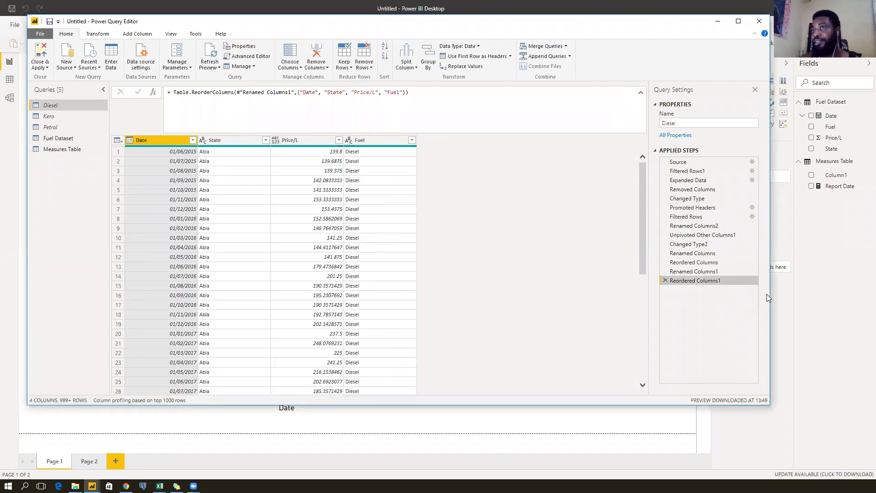
Delete Petrol's Changed Type1 step as well, then review the combined Fuel Dataset query.
{"action": "left_click", "coordinate": [64, 116]}
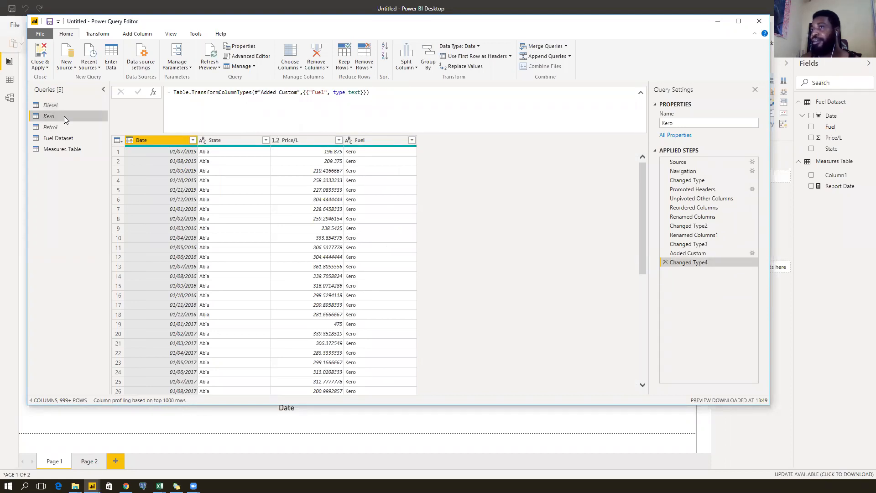
{"action": "left_click", "coordinate": [63, 127]}
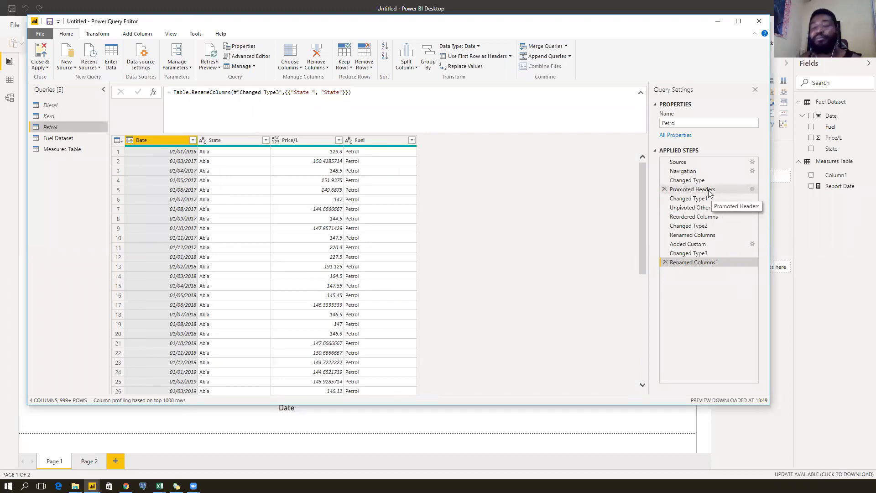
{"action": "left_click", "coordinate": [708, 190]}
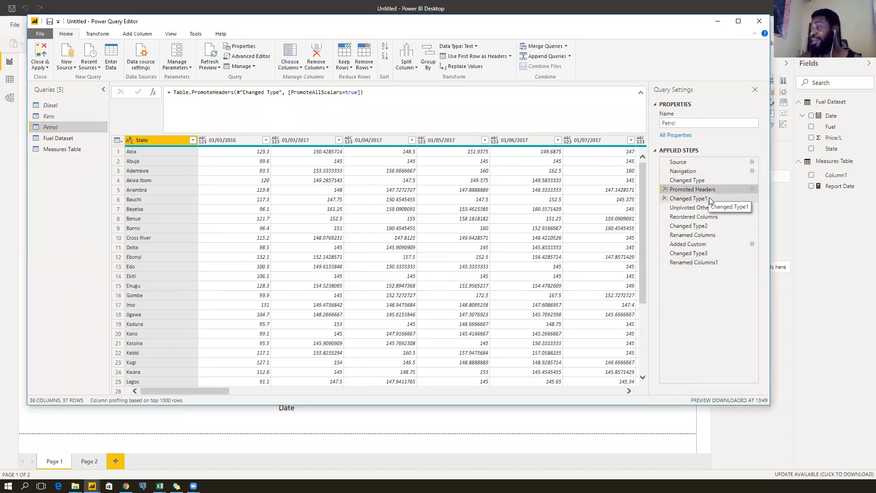
{"action": "left_click", "coordinate": [709, 199]}
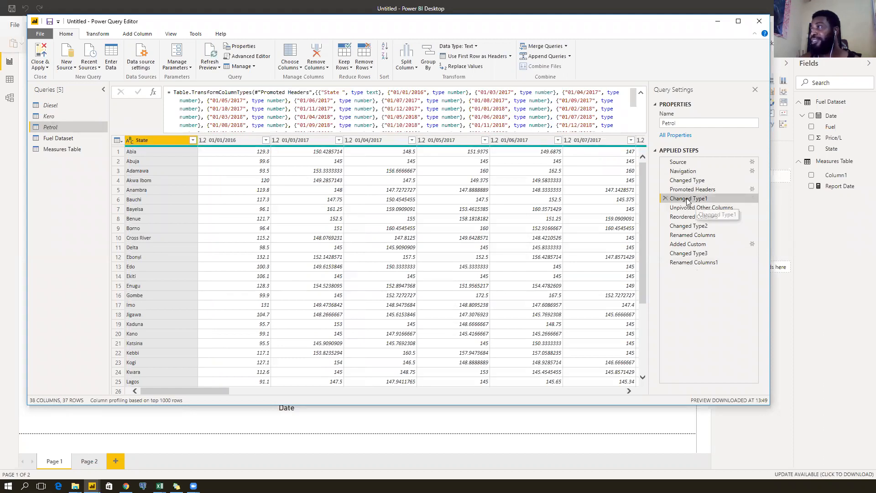
{"action": "scroll", "coordinate": [584, 120], "scroll_direction": "down", "scroll_amount": 2}
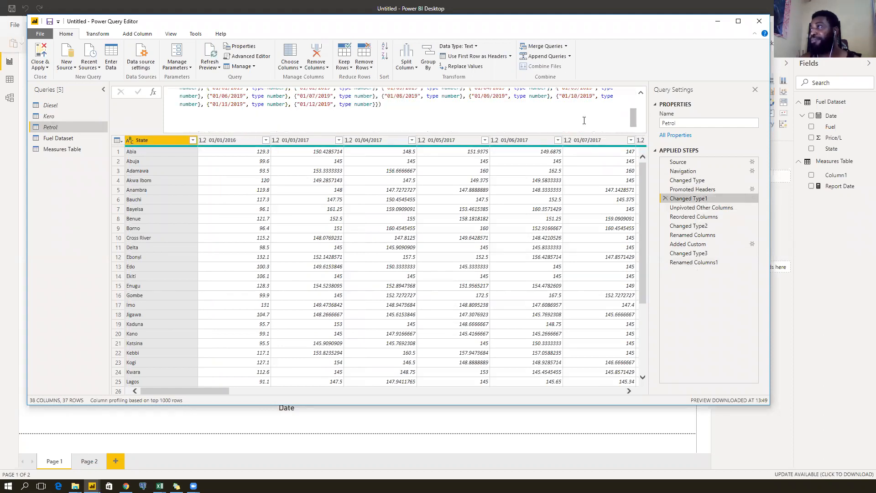
{"action": "scroll", "coordinate": [584, 121], "scroll_direction": "up", "scroll_amount": 1}
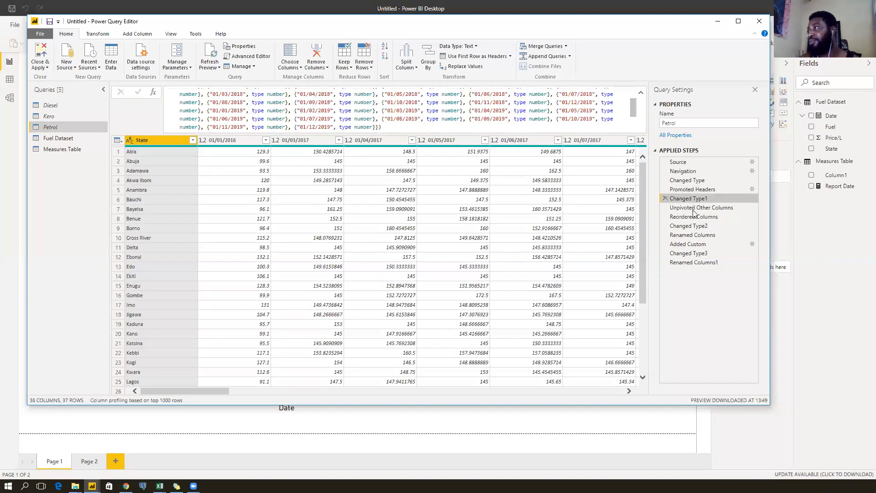
{"action": "left_click", "coordinate": [665, 199]}
{"action": "left_click", "coordinate": [476, 264]}
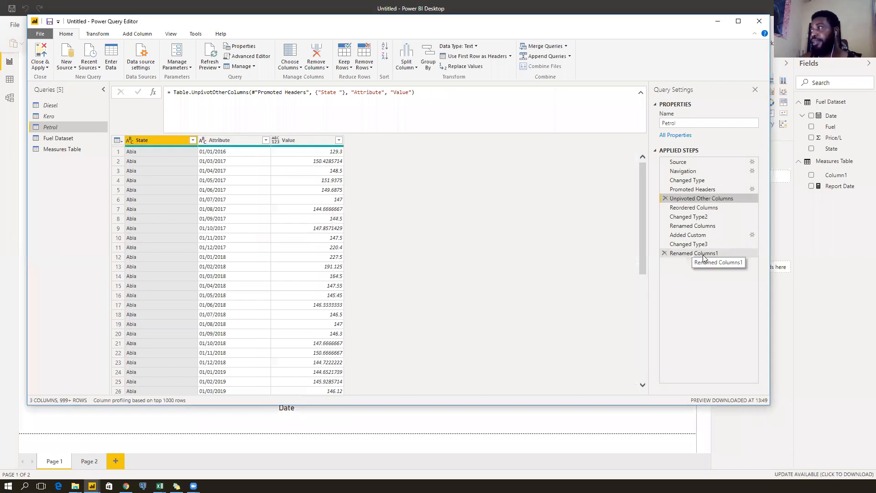
{"action": "left_click", "coordinate": [698, 252]}
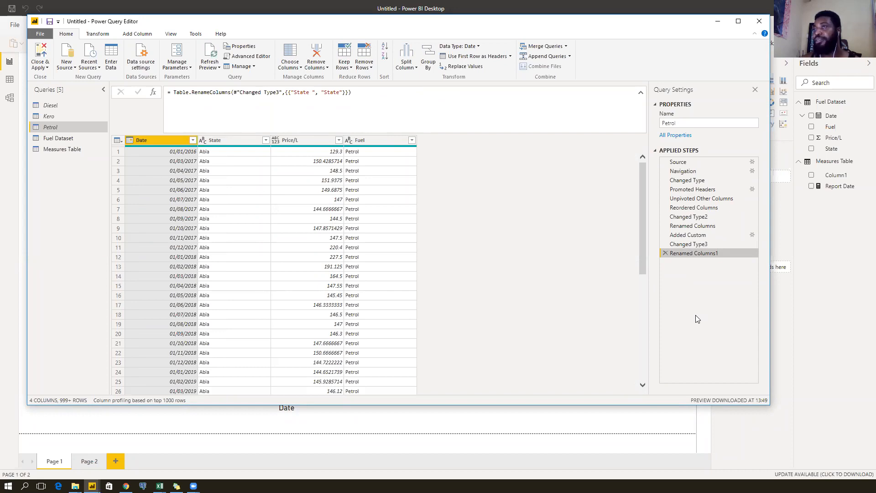
{"action": "left_click", "coordinate": [58, 138]}
{"action": "scroll", "coordinate": [290, 228], "scroll_direction": "down", "scroll_amount": 8}
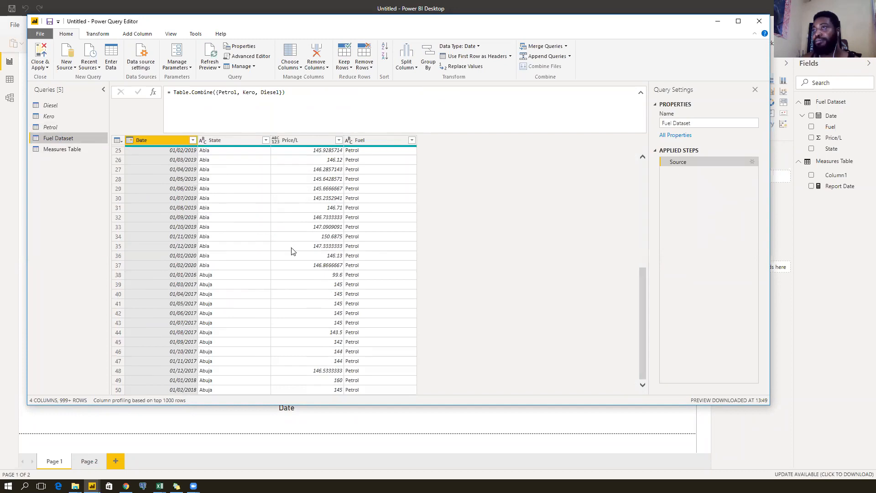
Apply the query changes, inspect the line chart's invalid Average Price/L error, and return to Power Query.
{"action": "left_click", "coordinate": [39, 49]}
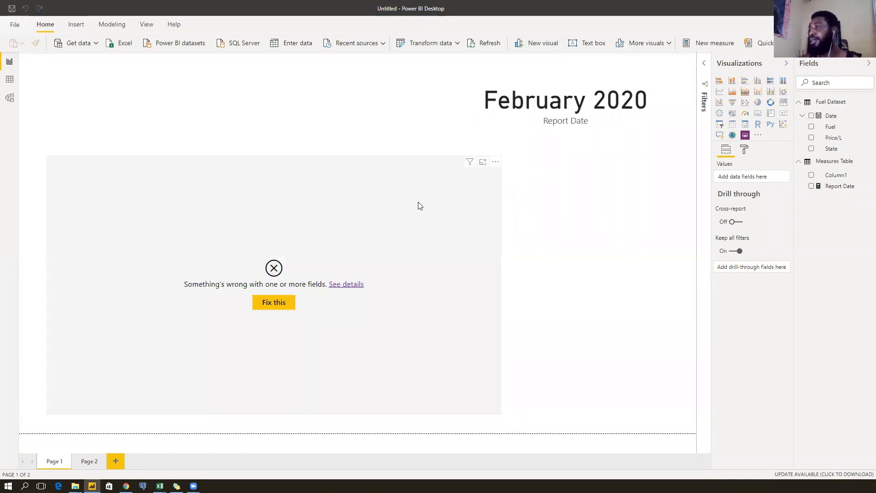
{"action": "left_click", "coordinate": [297, 163]}
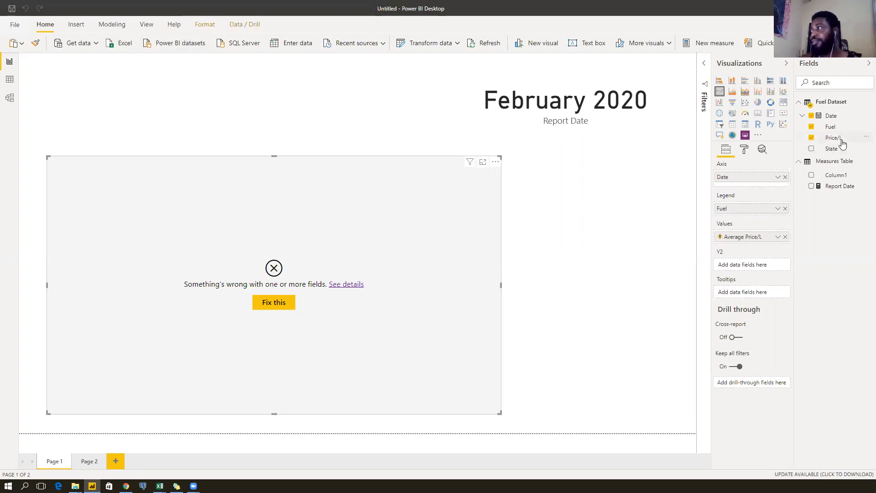
{"action": "left_click", "coordinate": [424, 43]}
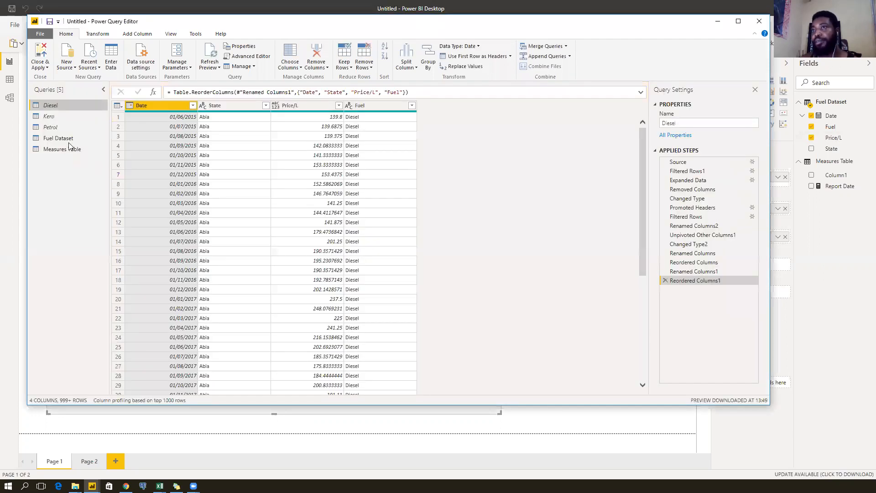
Change the Price/L column in Fuel Dataset to Decimal Number and apply the change to the report.
{"action": "left_click", "coordinate": [70, 138]}
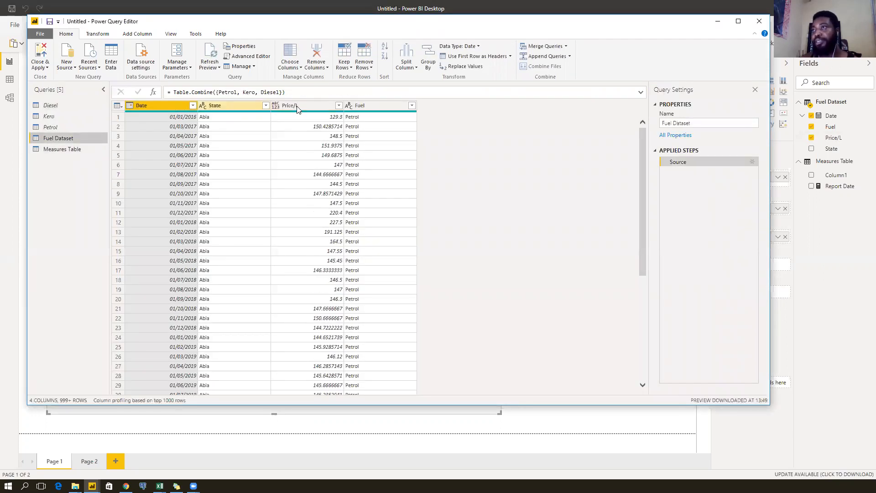
{"action": "left_click", "coordinate": [281, 105]}
{"action": "left_click", "coordinate": [275, 105]}
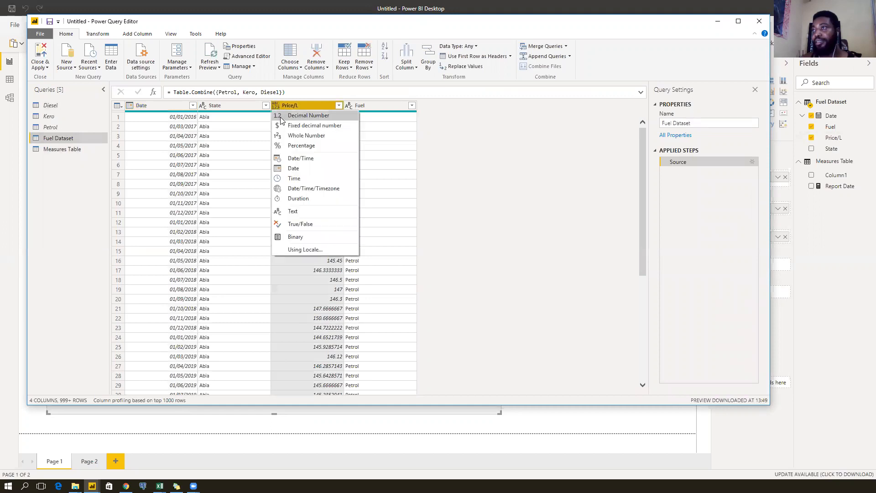
{"action": "left_click", "coordinate": [281, 122]}
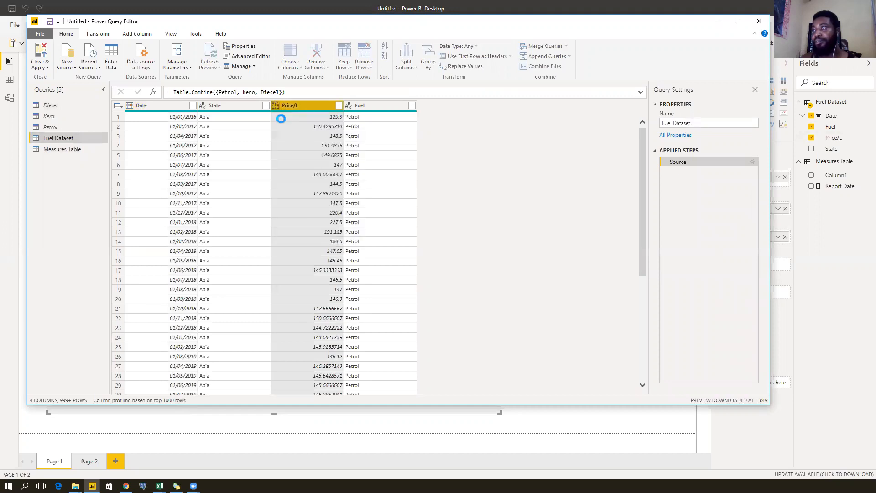
{"action": "left_click", "coordinate": [42, 49]}
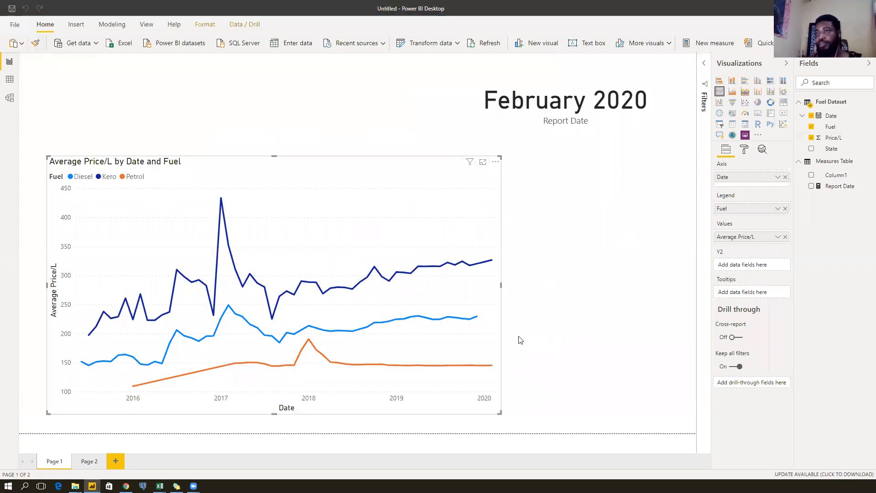
Bring up and minimize the Diesel_Data workbook, then refresh the report data from Diesel_Data.xlsx.
{"action": "mouse_move", "coordinate": [478, 321]}
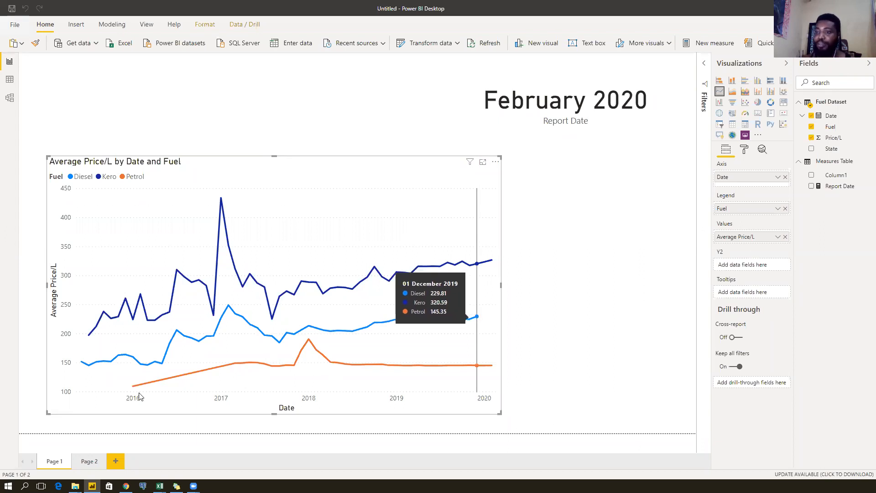
{"action": "mouse_move", "coordinate": [160, 485]}
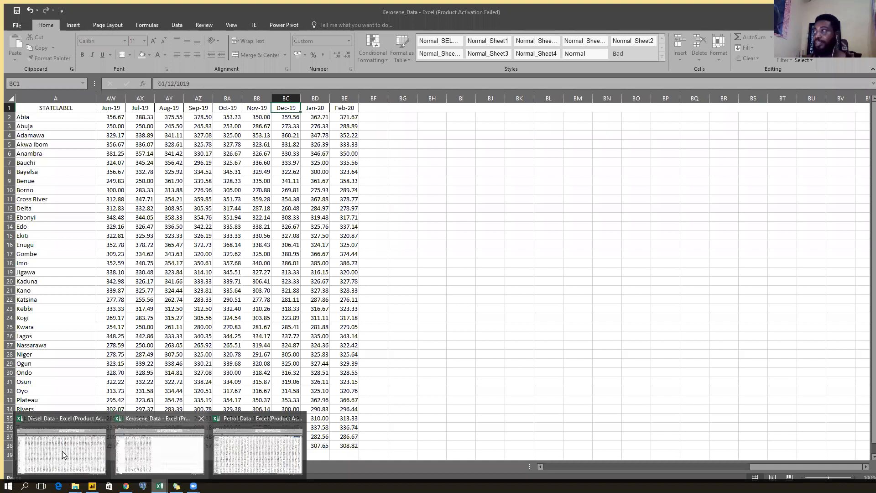
{"action": "mouse_move", "coordinate": [62, 451]}
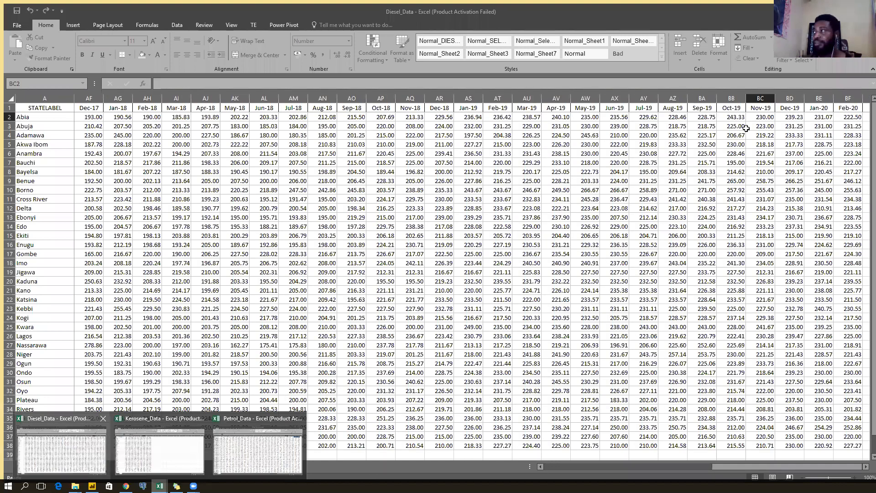
{"action": "left_click", "coordinate": [839, 104]}
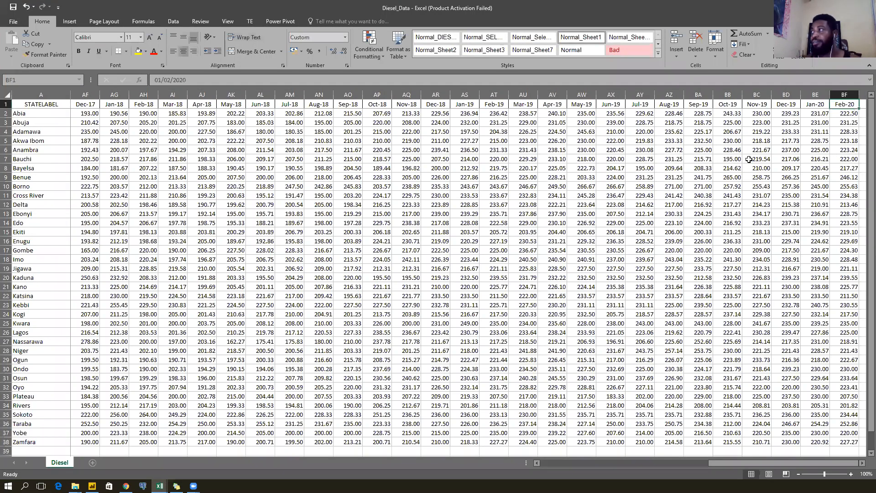
{"action": "left_click", "coordinate": [822, 8]}
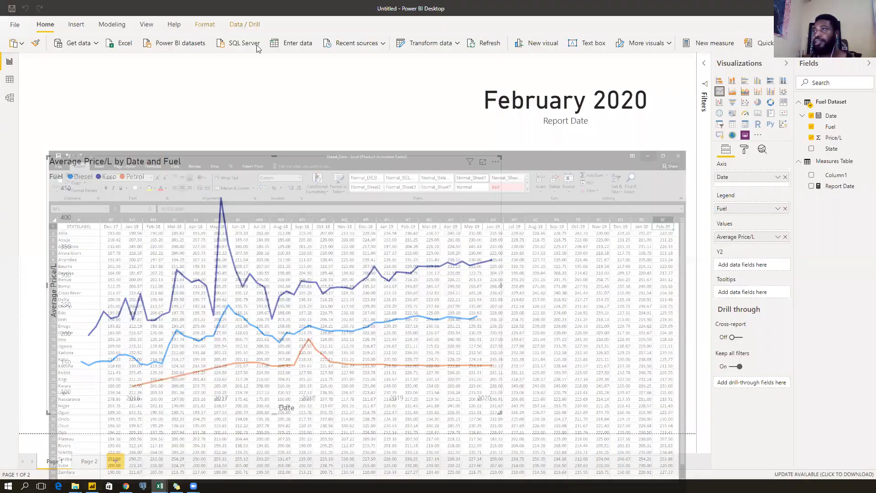
{"action": "left_click", "coordinate": [487, 43]}
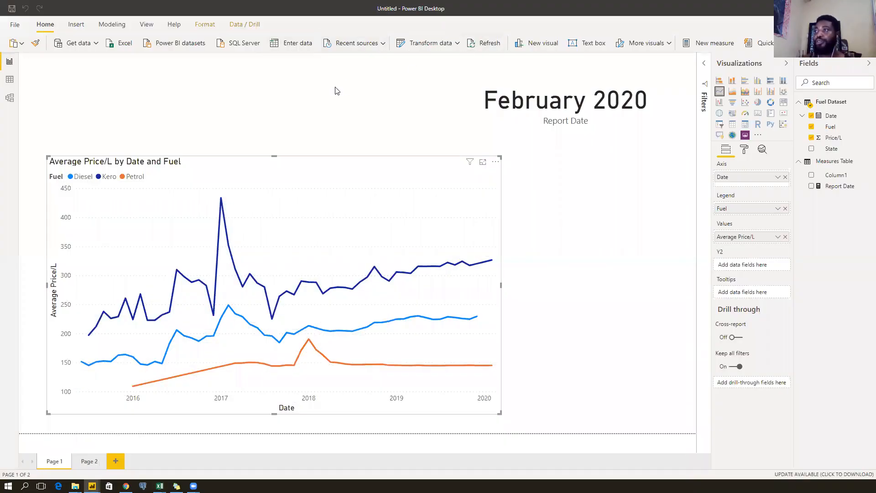
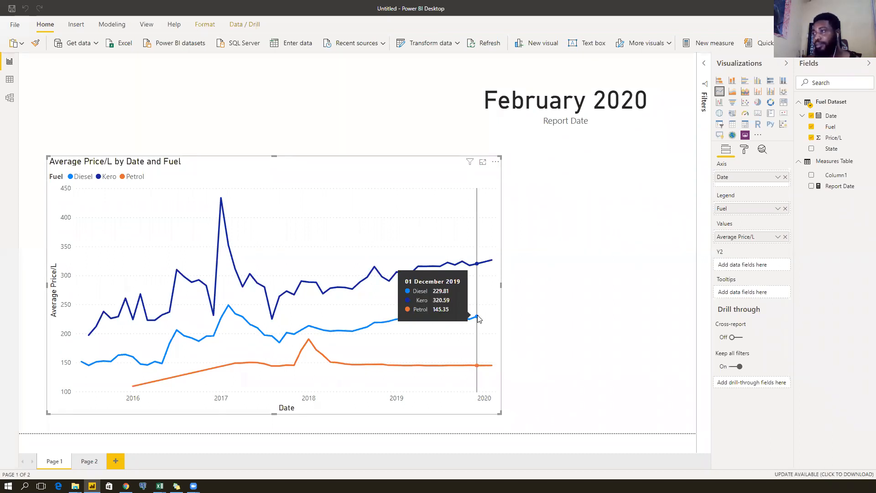
Enter the Power Query Editor and step through Diesel's Source, Filtered Rows1 and Expanded Data steps.
{"action": "left_click", "coordinate": [424, 46]}
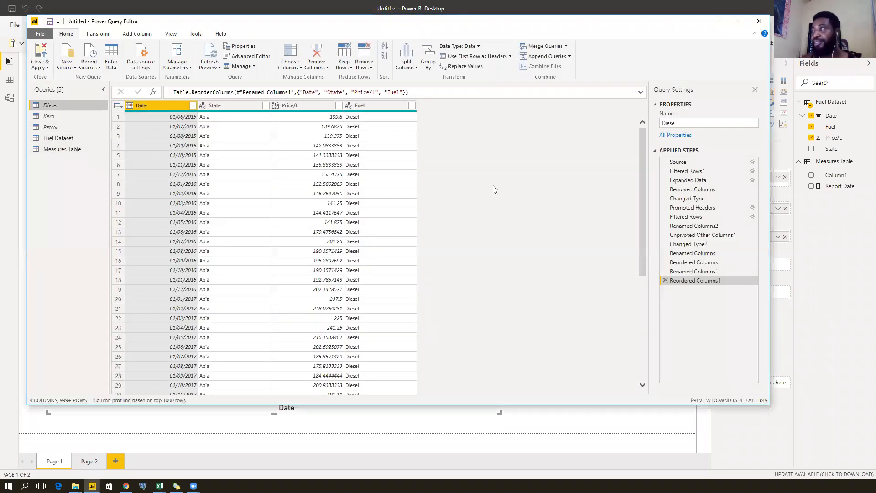
{"action": "left_click", "coordinate": [715, 162]}
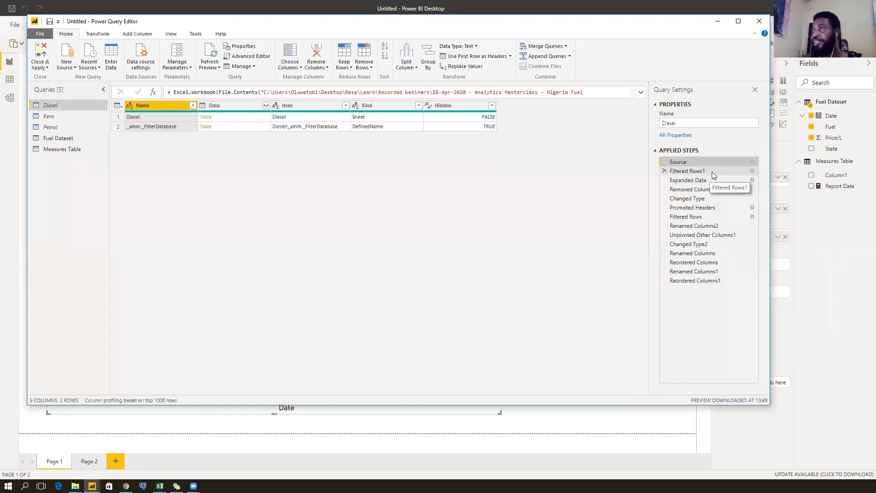
{"action": "left_click", "coordinate": [714, 172]}
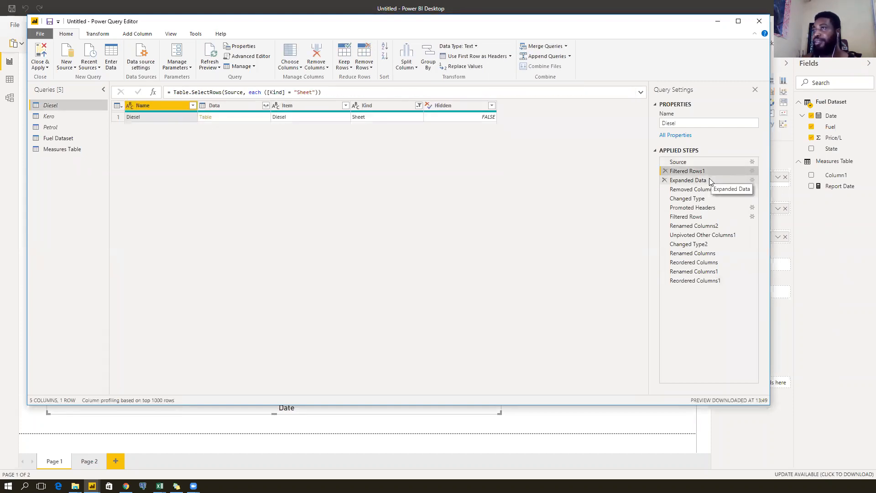
{"action": "left_click", "coordinate": [709, 181]}
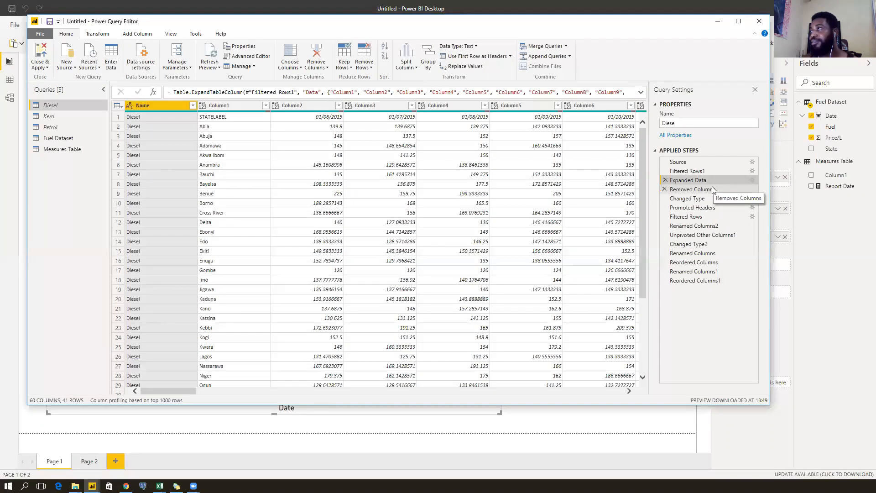
{"action": "left_click_drag", "start_coordinate": [175, 393], "coordinate": [661, 389]}
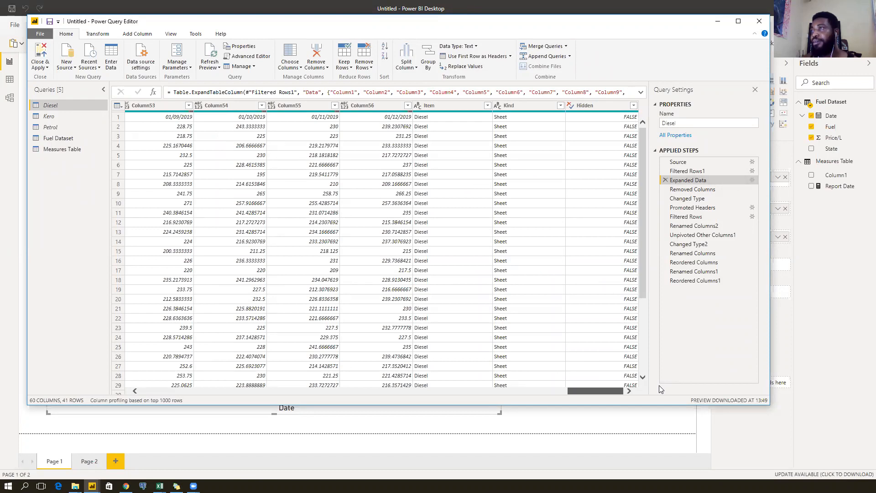
Preview the nested Data table, then read the full Expanded Data formula ending at Column56.
{"action": "left_click", "coordinate": [708, 171]}
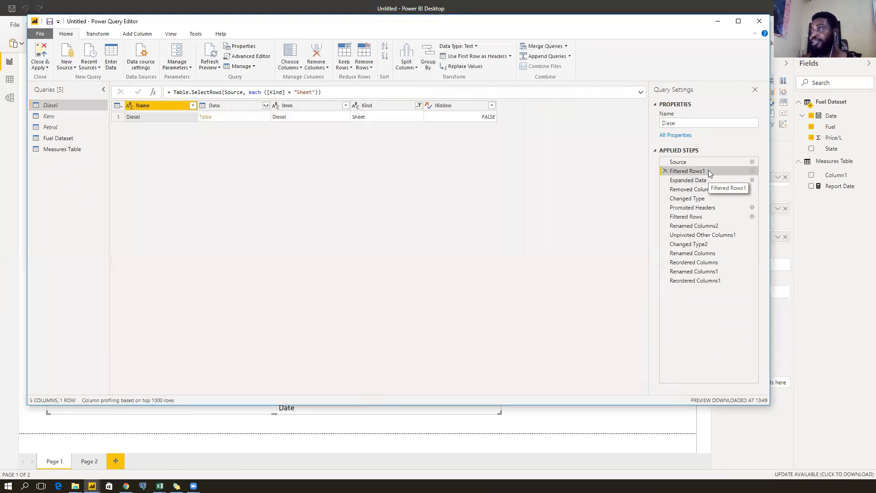
{"action": "left_click", "coordinate": [235, 120]}
{"action": "left_click_drag", "start_coordinate": [194, 386], "coordinate": [624, 382]}
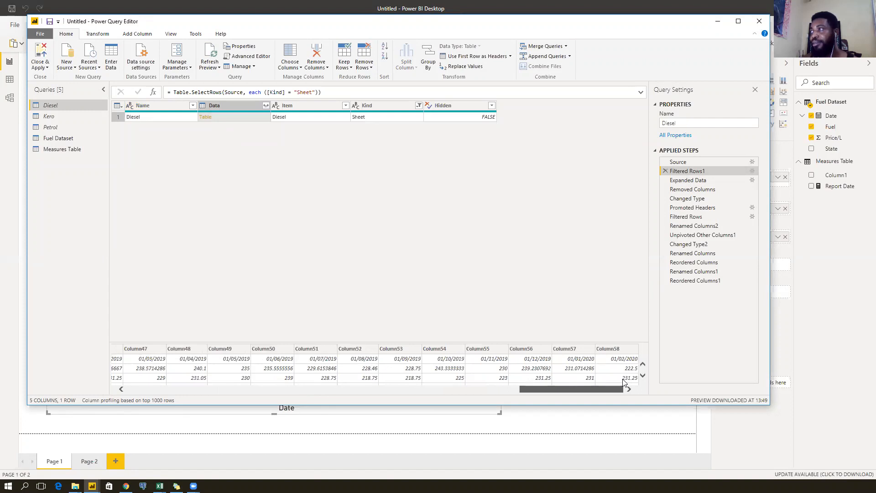
{"action": "left_click", "coordinate": [707, 179]}
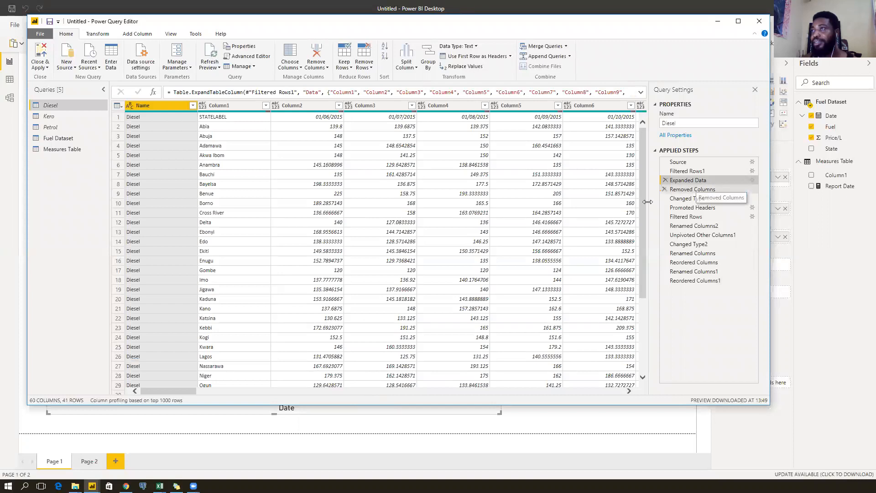
{"action": "left_click_drag", "start_coordinate": [166, 390], "coordinate": [592, 385]}
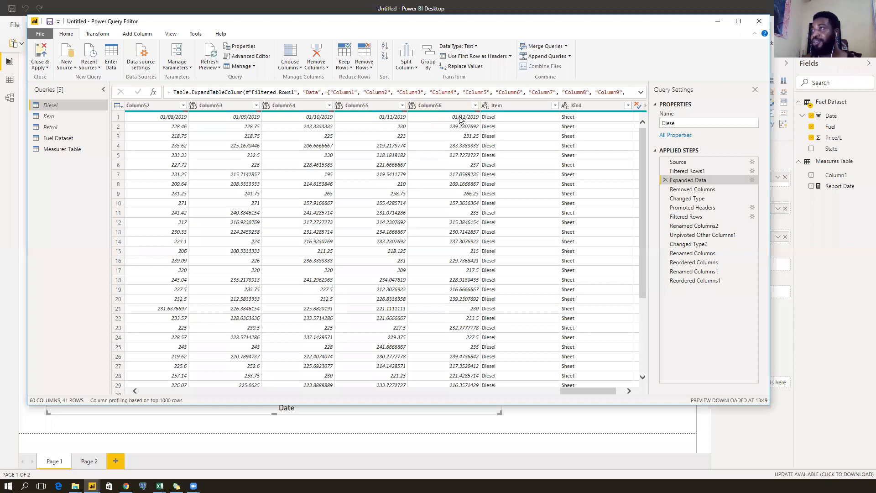
{"action": "left_click", "coordinate": [641, 94]}
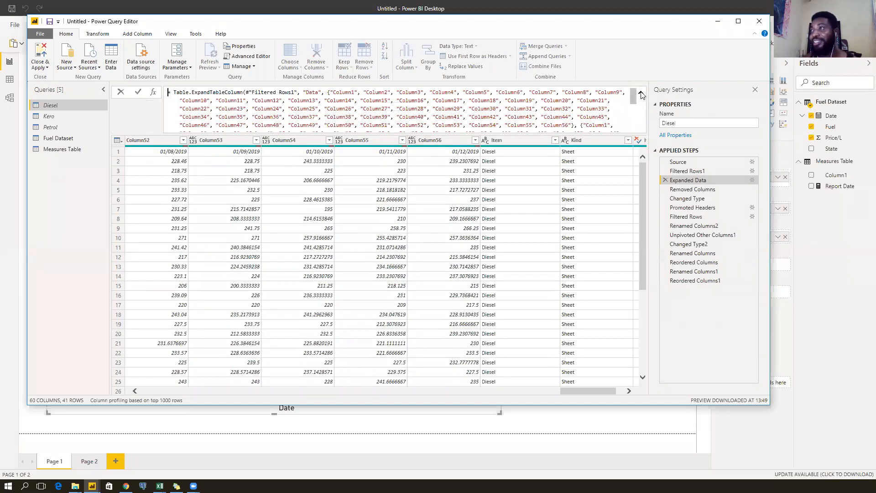
{"action": "scroll", "coordinate": [563, 116], "scroll_direction": "down", "scroll_amount": 3}
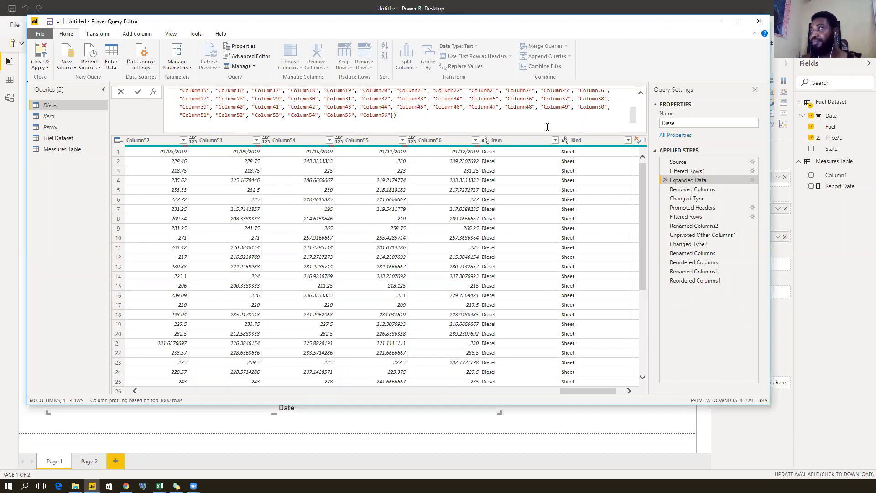
{"action": "scroll", "coordinate": [552, 120], "scroll_direction": "up", "scroll_amount": 3}
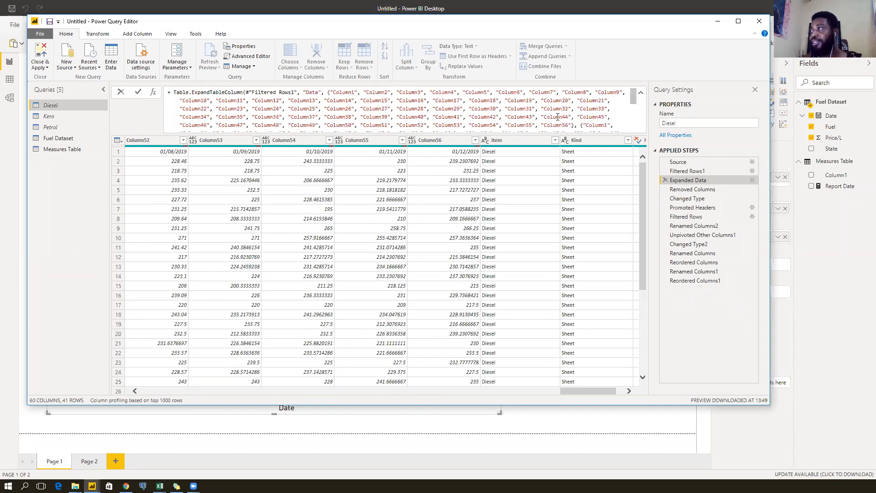
Edit the Expanded Data step to expand all columns, adding Column57 and Column58.
{"action": "left_click", "coordinate": [752, 180]}
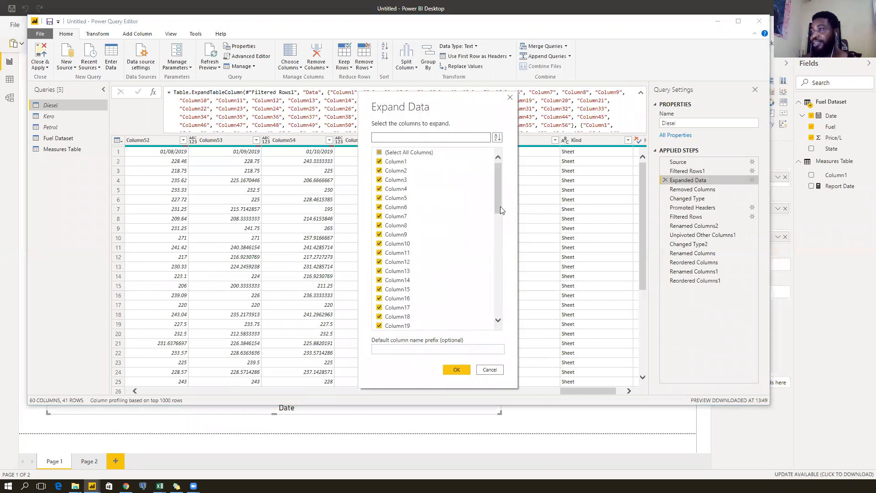
{"action": "left_click_drag", "start_coordinate": [501, 171], "coordinate": [471, 302]}
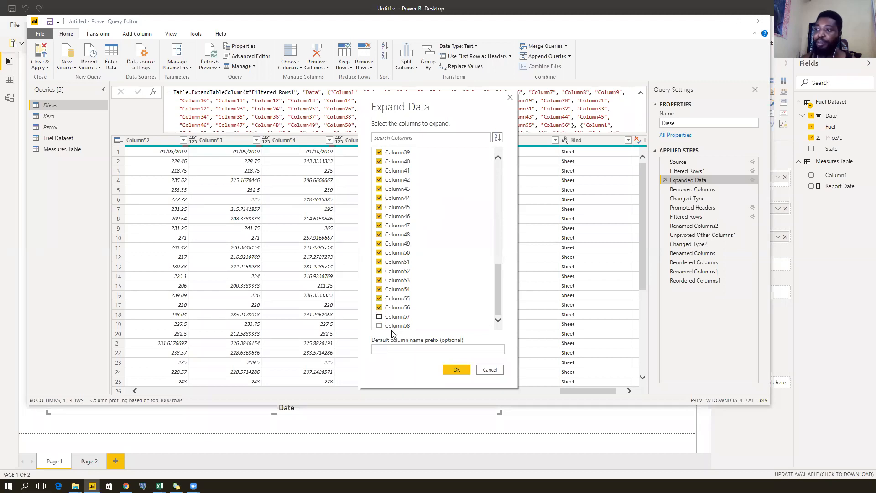
{"action": "left_click_drag", "start_coordinate": [499, 278], "coordinate": [500, 164]}
{"action": "left_click", "coordinate": [379, 153]}
{"action": "left_click", "coordinate": [379, 153]}
{"action": "left_click_drag", "start_coordinate": [499, 166], "coordinate": [493, 287]}
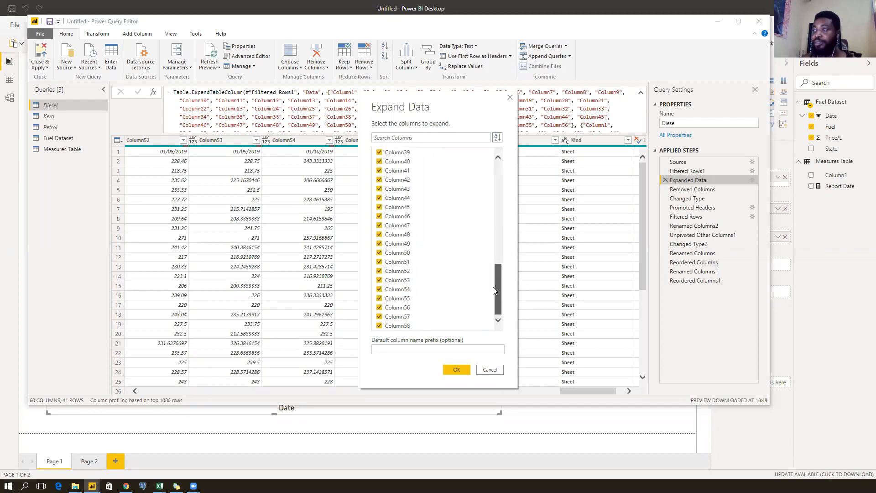
{"action": "left_click", "coordinate": [454, 370]}
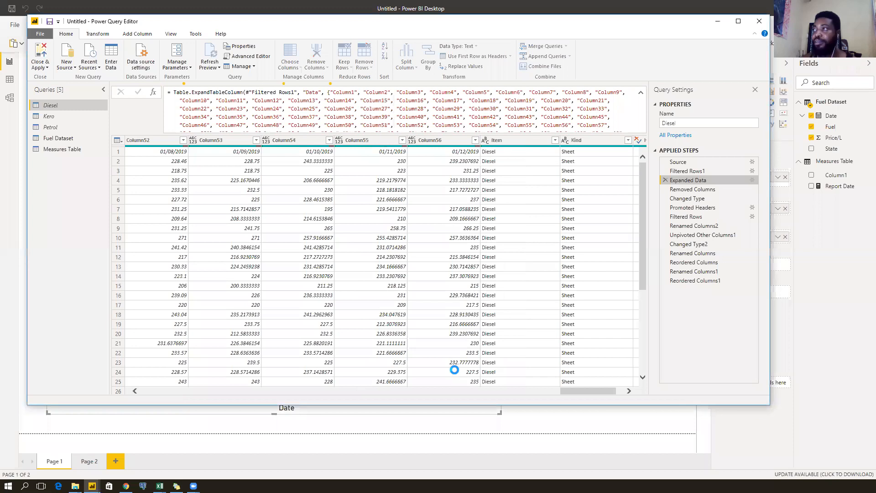
Review the updated expand formula in the enlarged formula bar.
{"action": "left_click_drag", "start_coordinate": [633, 97], "coordinate": [630, 124]}
{"action": "scroll", "coordinate": [629, 123], "scroll_direction": "down", "scroll_amount": 1}
{"action": "scroll", "coordinate": [630, 123], "scroll_direction": "up", "scroll_amount": 1}
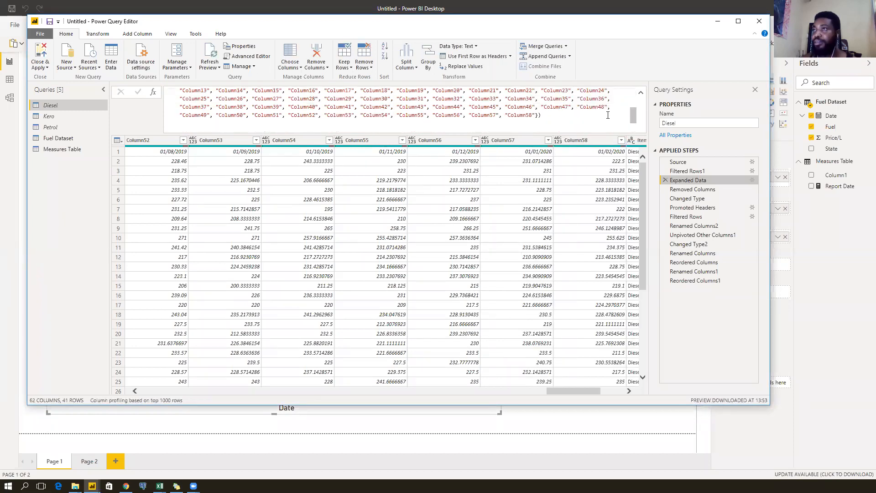
{"action": "scroll", "coordinate": [608, 115], "scroll_direction": "up", "scroll_amount": 3}
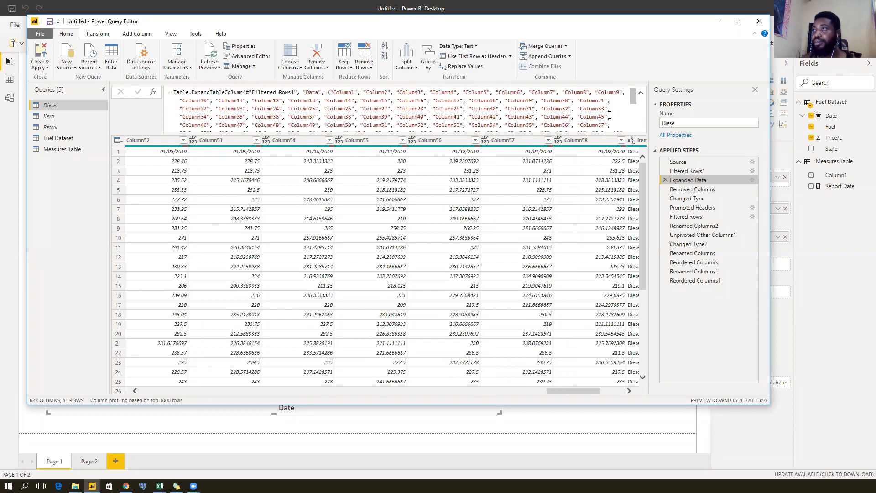
{"action": "scroll", "coordinate": [609, 115], "scroll_direction": "down", "scroll_amount": 2}
{"action": "scroll", "coordinate": [610, 115], "scroll_direction": "up", "scroll_amount": 2}
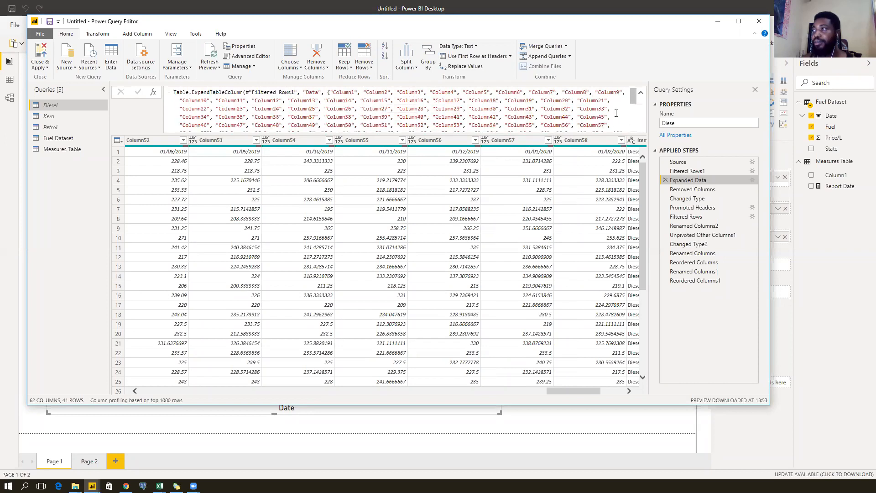
Check the Removed Columns step result, then Close & Apply the query changes.
{"action": "left_click", "coordinate": [709, 189]}
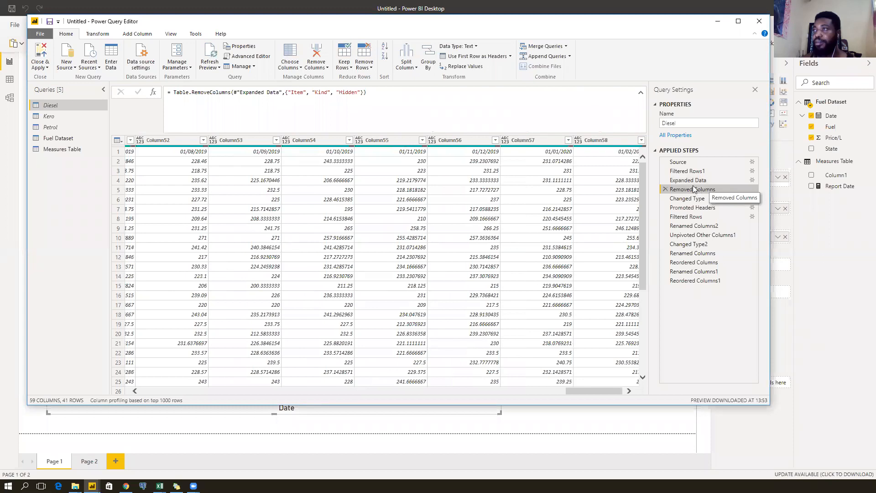
{"action": "left_click", "coordinate": [709, 179]}
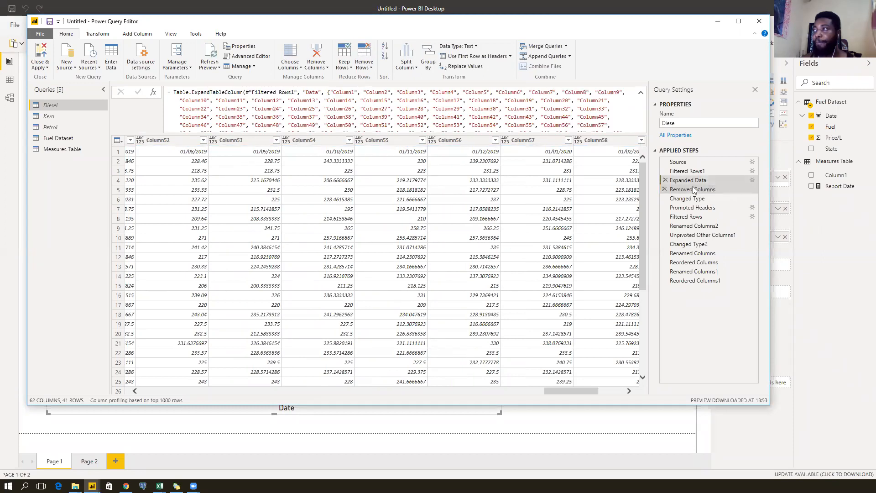
{"action": "left_click", "coordinate": [708, 188]}
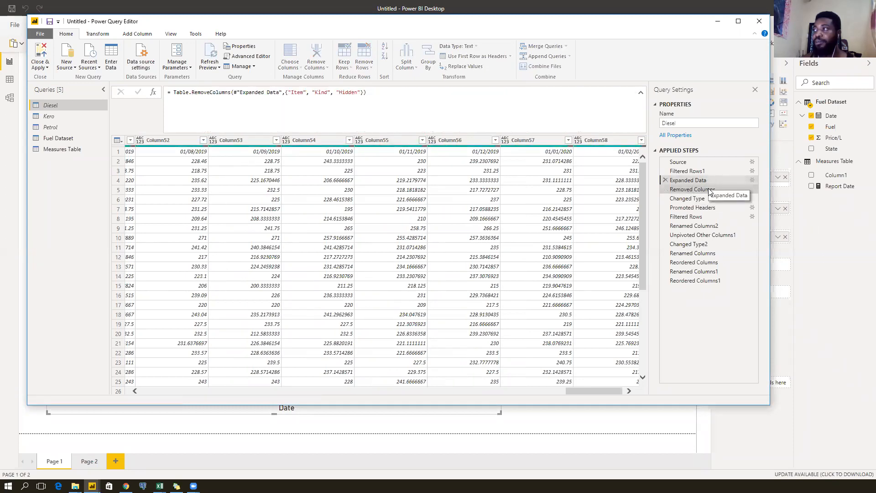
{"action": "left_click", "coordinate": [709, 189]}
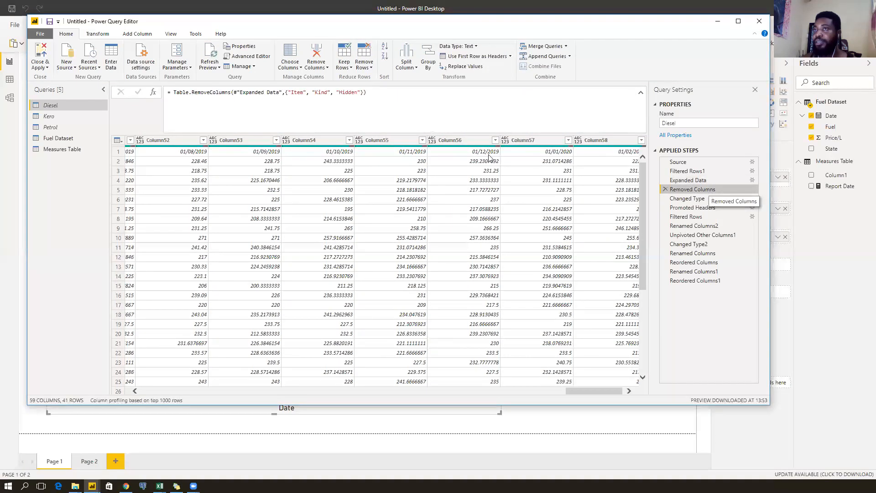
{"action": "left_click", "coordinate": [38, 51]}
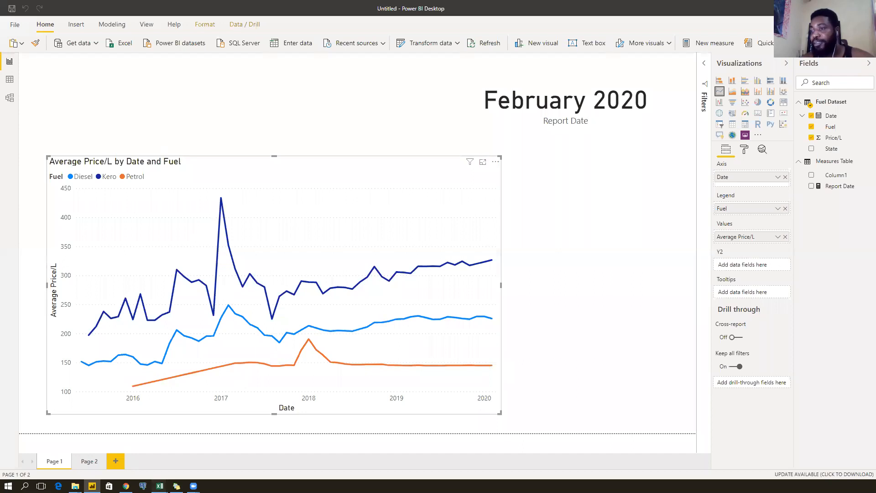
Bring the Diesel_Data Excel workbook to the front from the taskbar.
{"action": "mouse_move", "coordinate": [159, 486]}
{"action": "left_click", "coordinate": [250, 438]}
{"action": "left_click", "coordinate": [65, 453]}
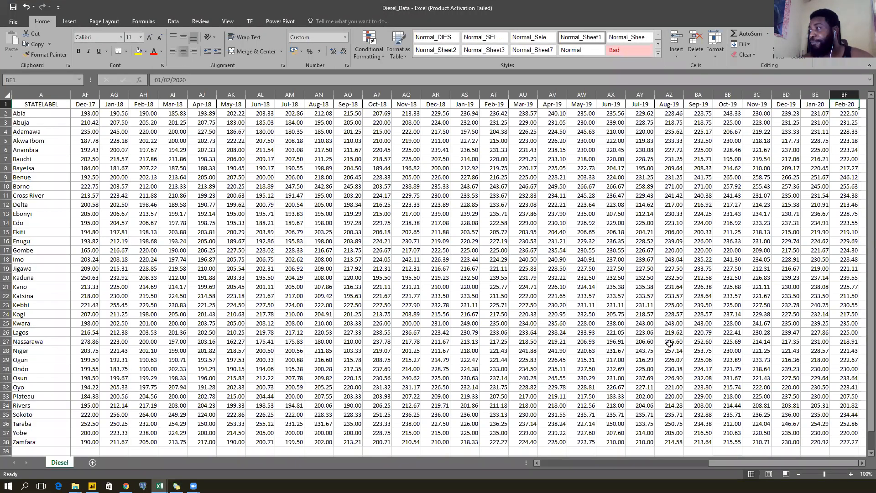
Extend the Diesel sheet's month headers with a Mar-20 column after Feb-20.
{"action": "scroll", "coordinate": [796, 96], "scroll_direction": "down", "scroll_amount": 1}
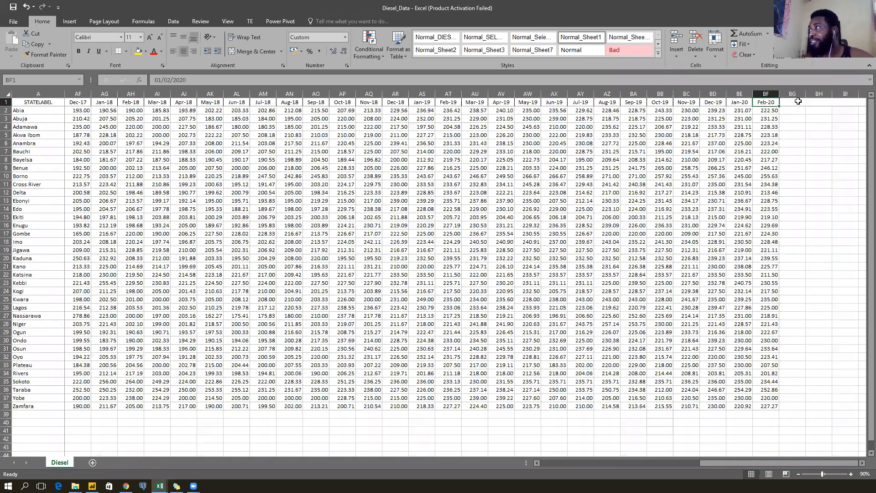
{"action": "left_click", "coordinate": [791, 104]}
{"action": "left_click_drag", "start_coordinate": [739, 102], "coordinate": [793, 110]}
Enter =BF2*1.005 in BG2 and fill it down to BG38 for every state.
{"action": "key", "text": "Right"}
{"action": "key", "text": "Right"}
{"action": "key", "text": "Down"}
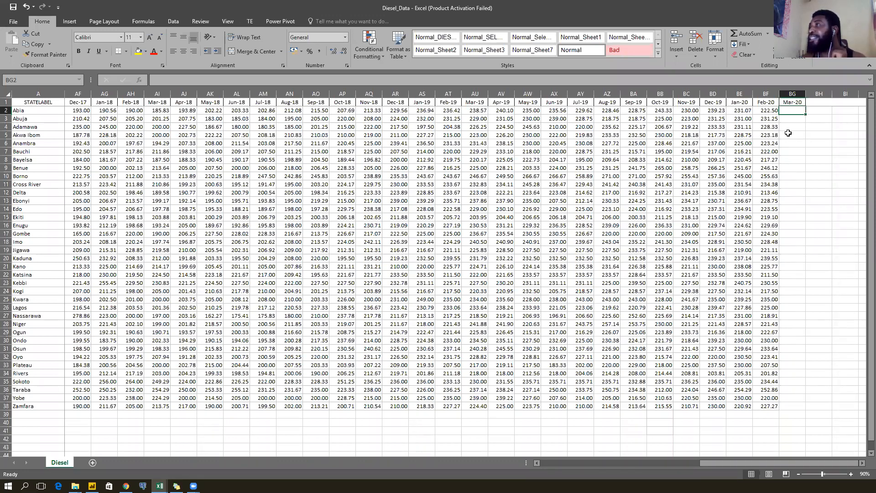
{"action": "type", "text": "="}
{"action": "key", "text": "Left"}
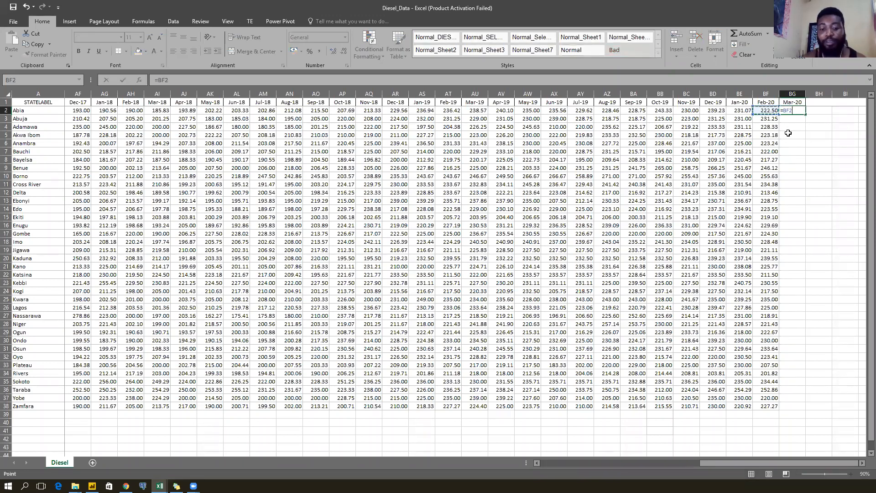
{"action": "type", "text": "*"}
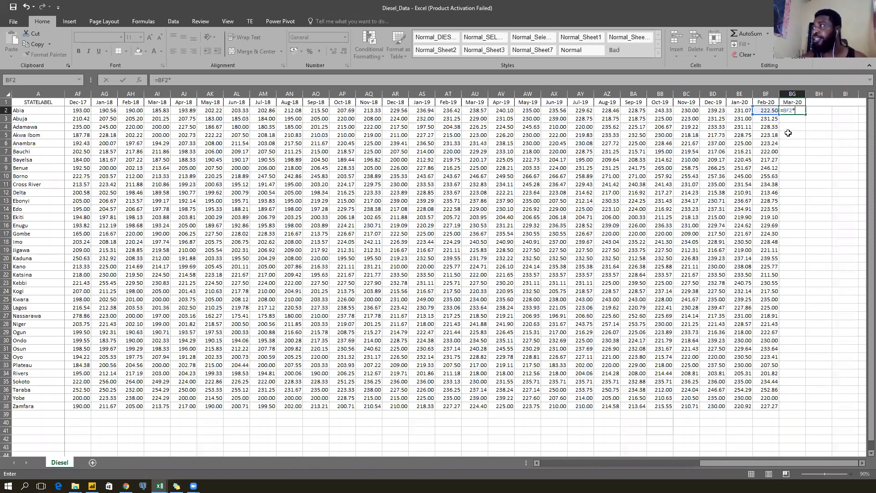
{"action": "type", "text": "1.005"}
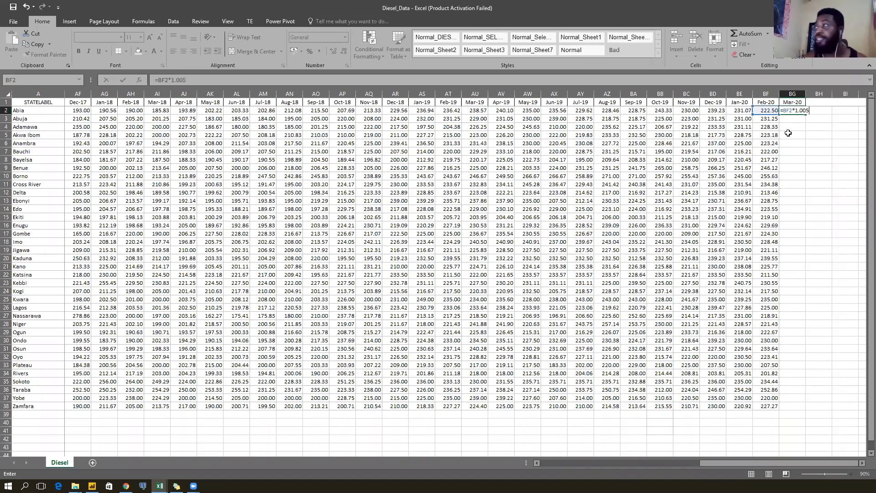
{"action": "key", "text": "ctrl+Return"}
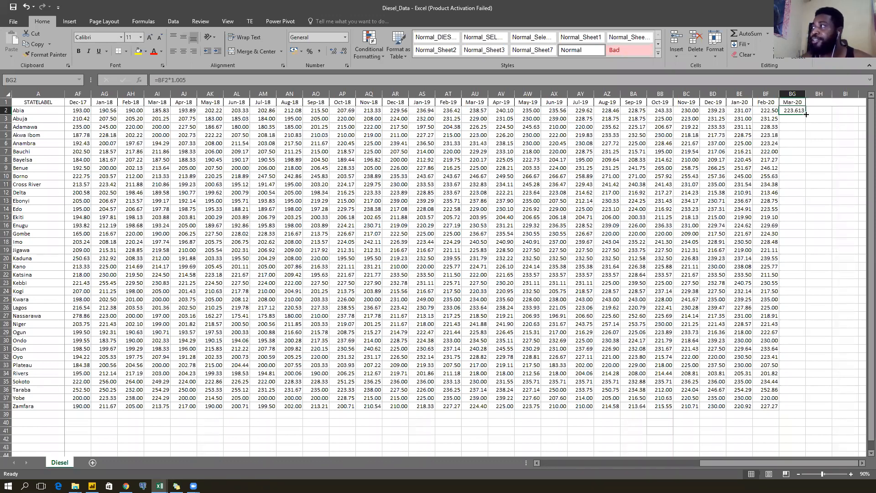
{"action": "left_click_drag", "start_coordinate": [806, 114], "coordinate": [803, 406]}
{"action": "scroll", "coordinate": [782, 149], "scroll_direction": "down", "scroll_amount": 3}
{"action": "scroll", "coordinate": [783, 149], "scroll_direction": "up", "scroll_amount": 3}
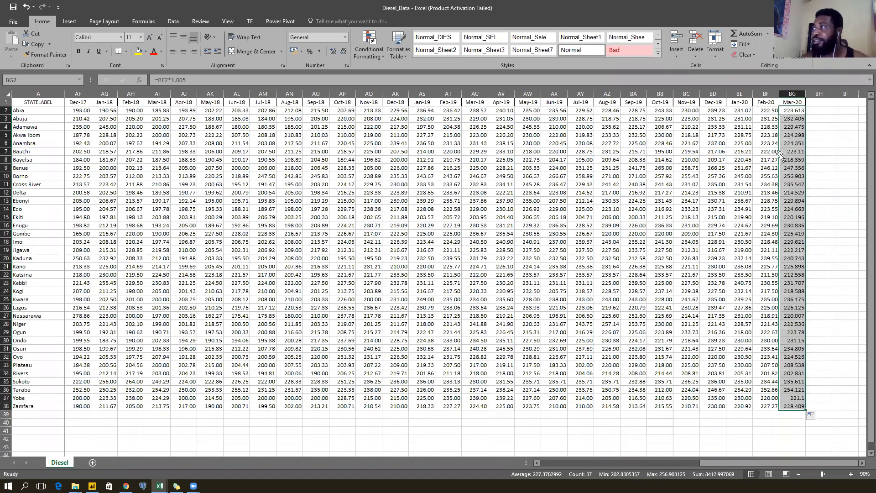
{"action": "left_click", "coordinate": [730, 158]}
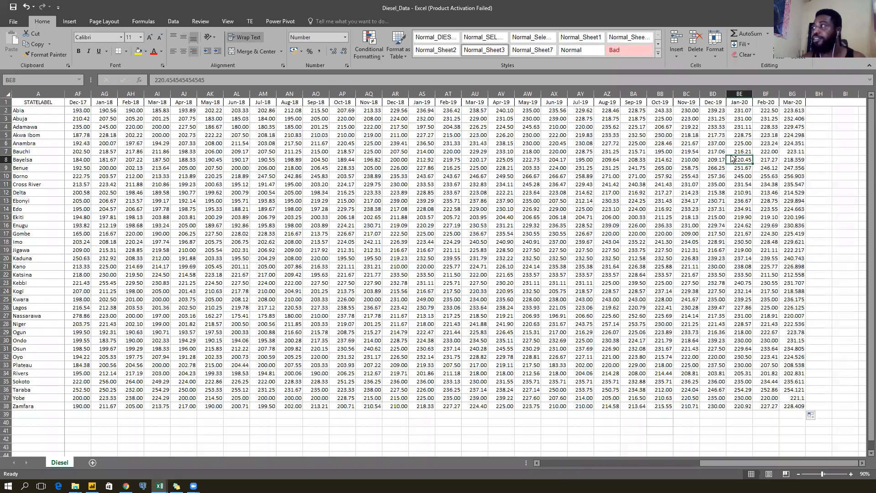
Switch to Kerosene_Data and extend the month headers with Mar-20 in BF1.
{"action": "left_click", "coordinate": [159, 486]}
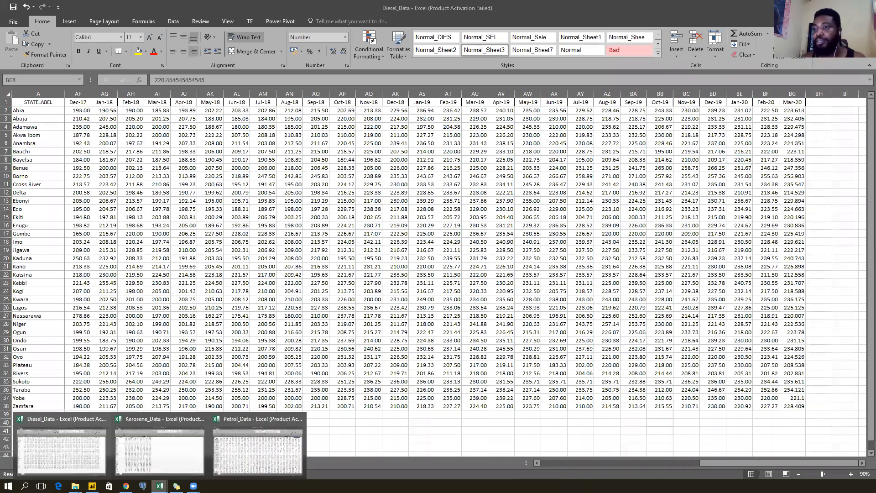
{"action": "left_click", "coordinate": [195, 419]}
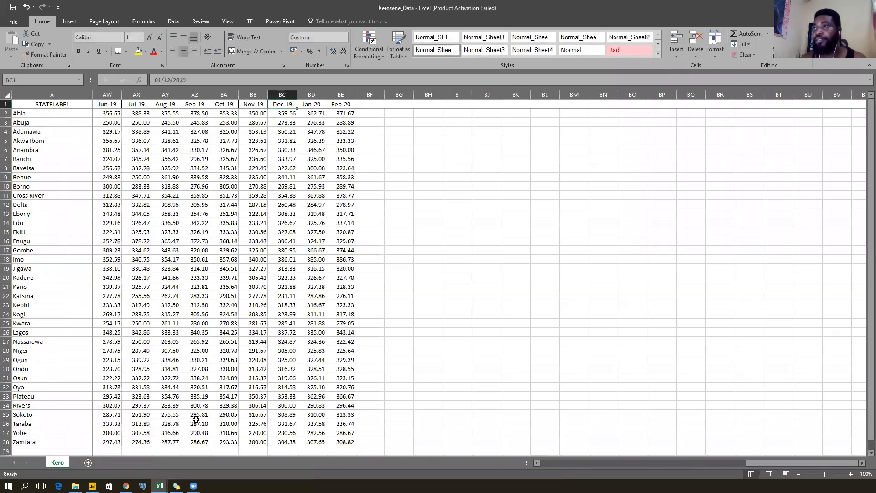
{"action": "left_click", "coordinate": [366, 104]}
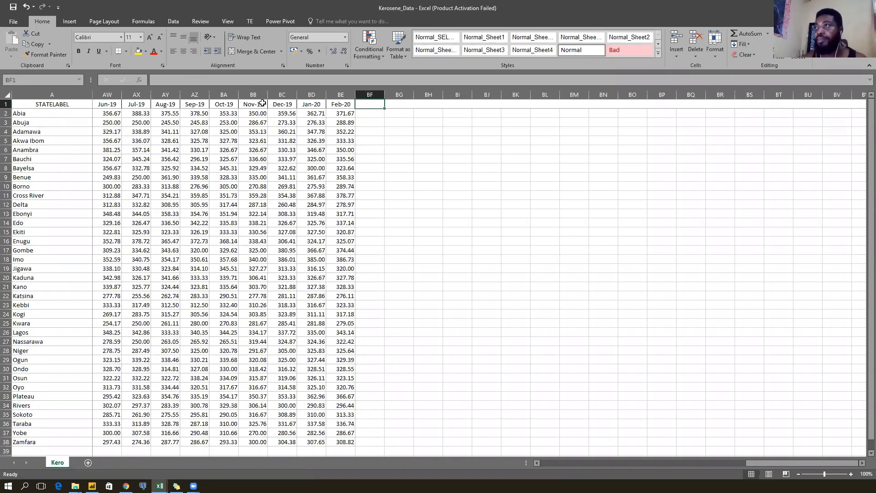
{"action": "left_click_drag", "start_coordinate": [304, 104], "coordinate": [380, 108]}
{"action": "left_click", "coordinate": [373, 106]}
Enter =BE2*1.005 in BF2 and fill it down for every state.
{"action": "left_click", "coordinate": [374, 113]}
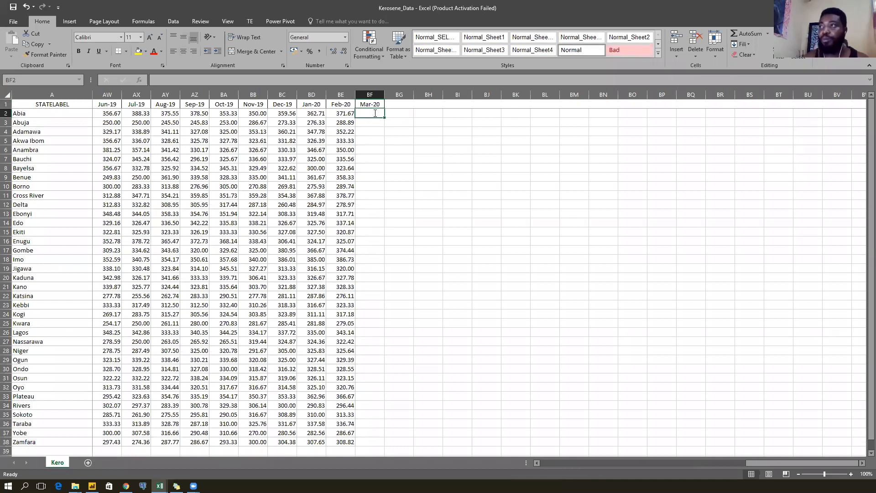
{"action": "type", "text": "="}
{"action": "key", "text": "Left"}
{"action": "type", "text": "*"}
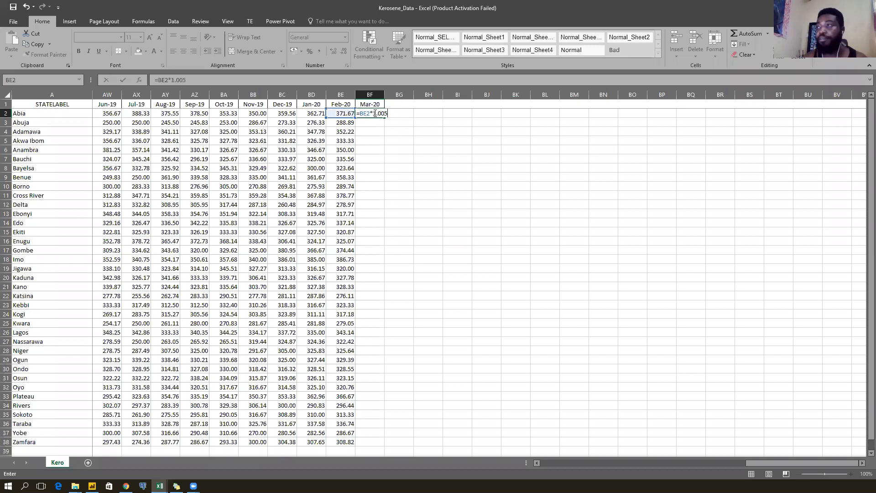
{"action": "key", "text": "ctrl+Return"}
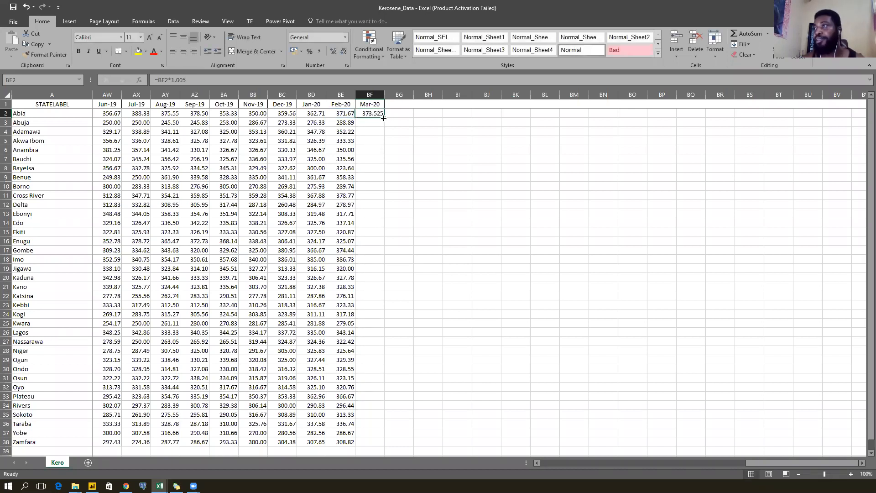
{"action": "double_click", "coordinate": [383, 118]}
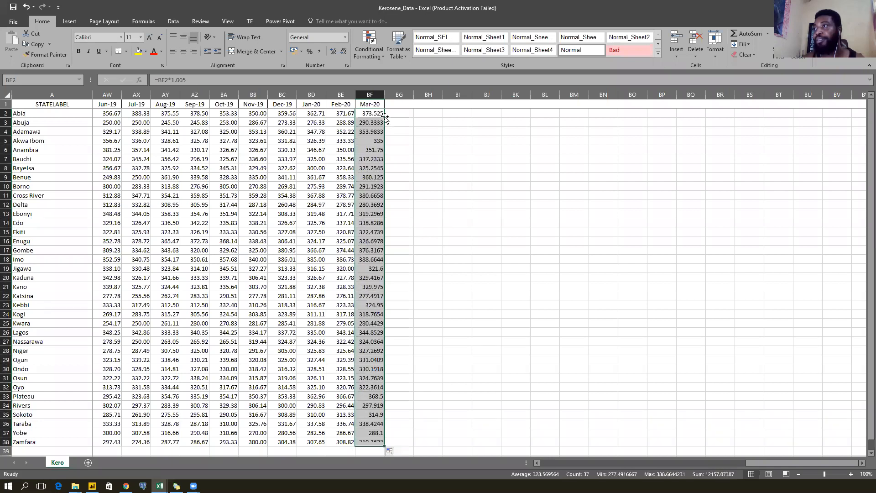
{"action": "left_click", "coordinate": [272, 225]}
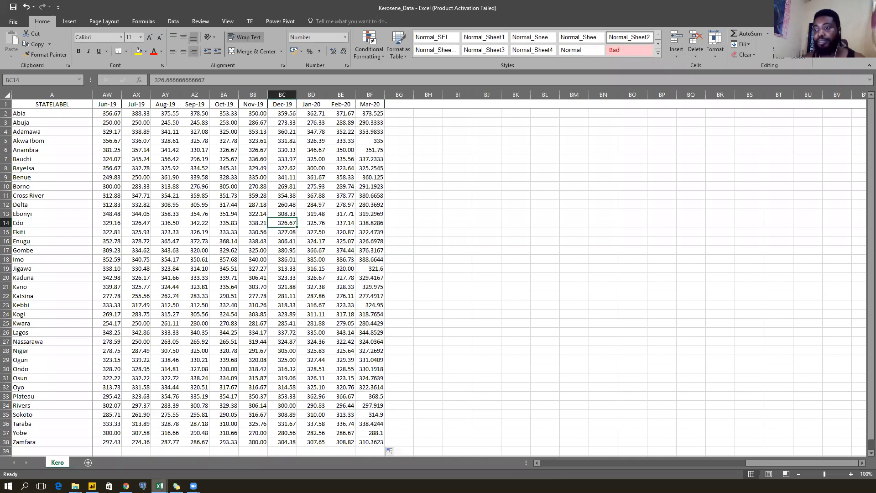
{"action": "mouse_move", "coordinate": [160, 486]}
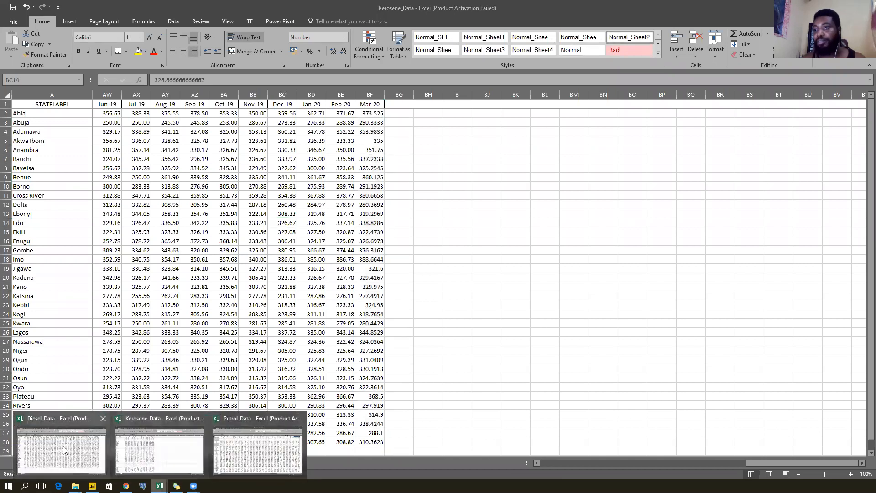
{"action": "mouse_move", "coordinate": [62, 446]}
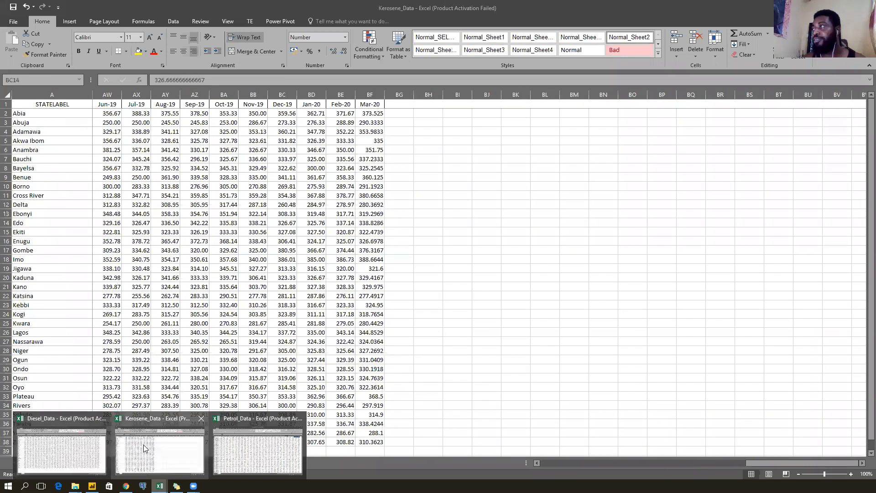
In Petrol_Data, add a Mar-20 header in AM1 and fill =AL3*1.005 down every state.
{"action": "mouse_move", "coordinate": [260, 439]}
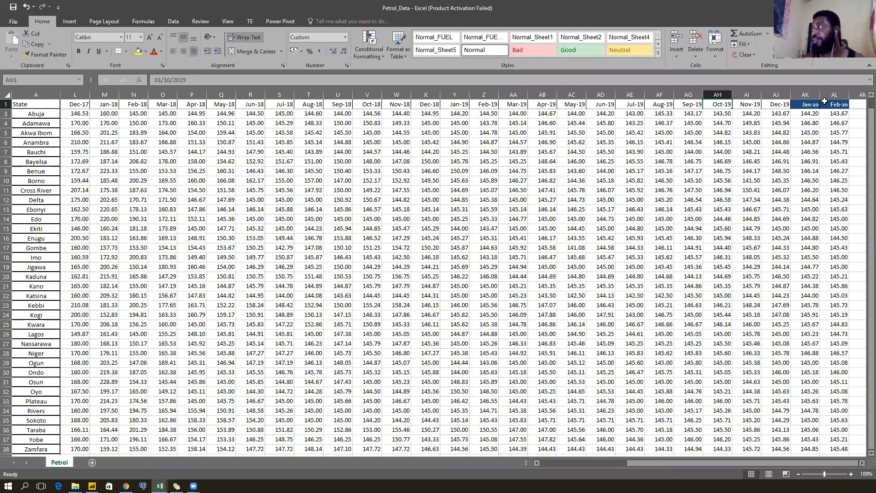
{"action": "left_click_drag", "start_coordinate": [814, 104], "coordinate": [749, 116]}
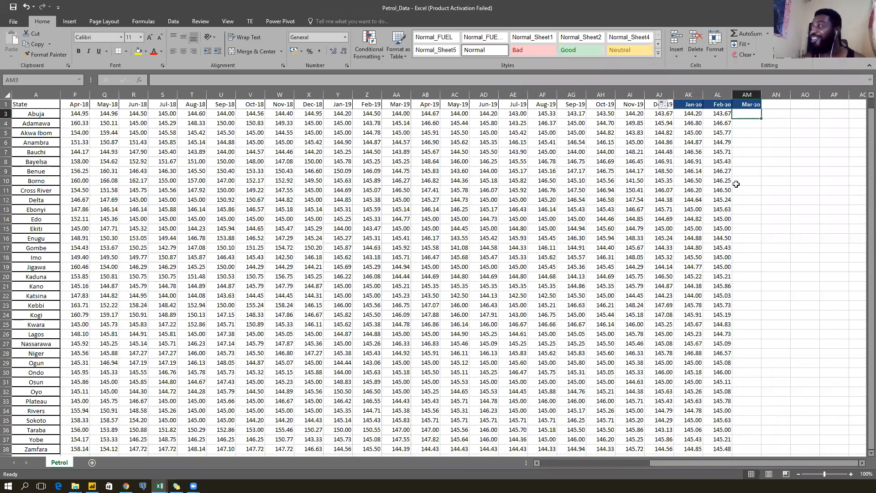
{"action": "type", "text": "="}
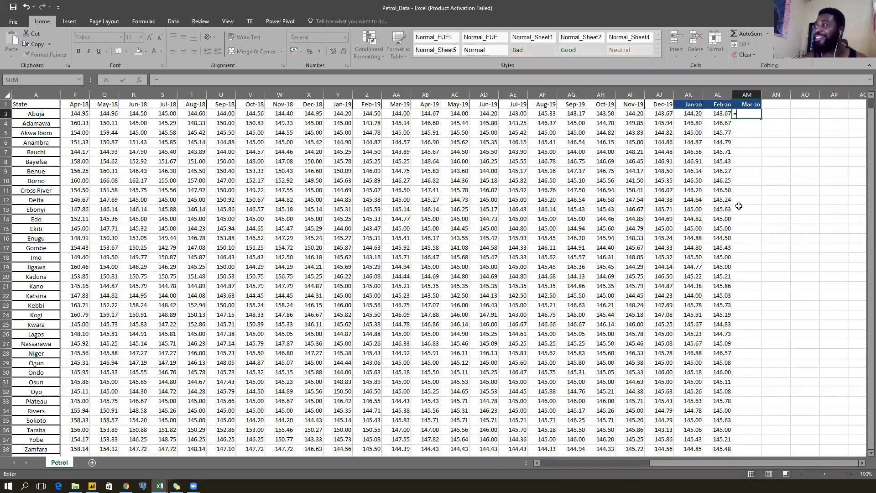
{"action": "key", "text": "Left"}
{"action": "type", "text": "*1."}
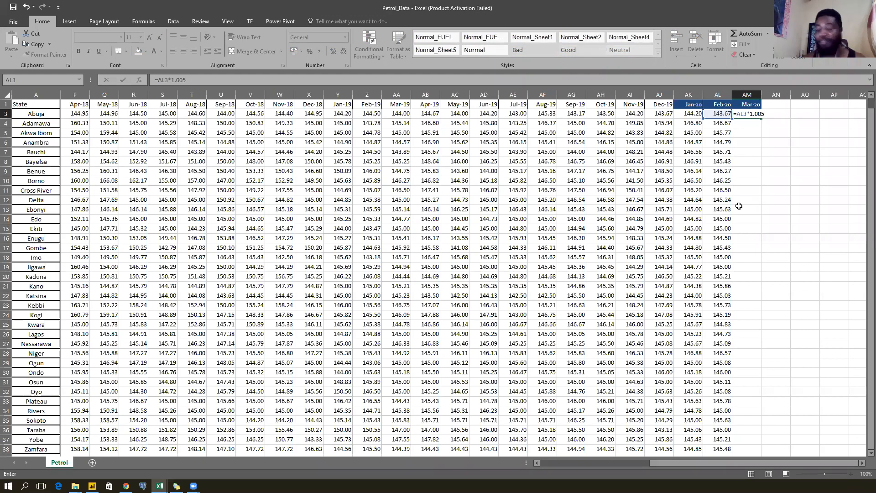
{"action": "key", "text": "ctrl+Return"}
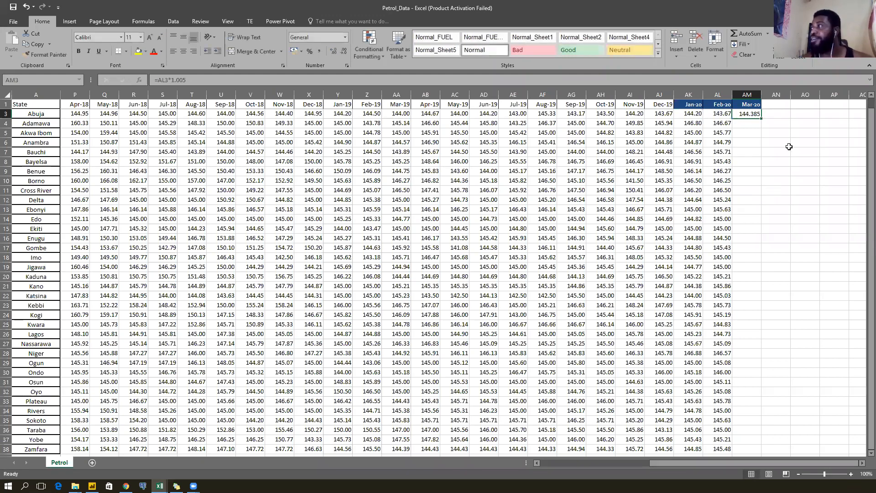
{"action": "double_click", "coordinate": [761, 119]}
{"action": "left_click", "coordinate": [745, 116]}
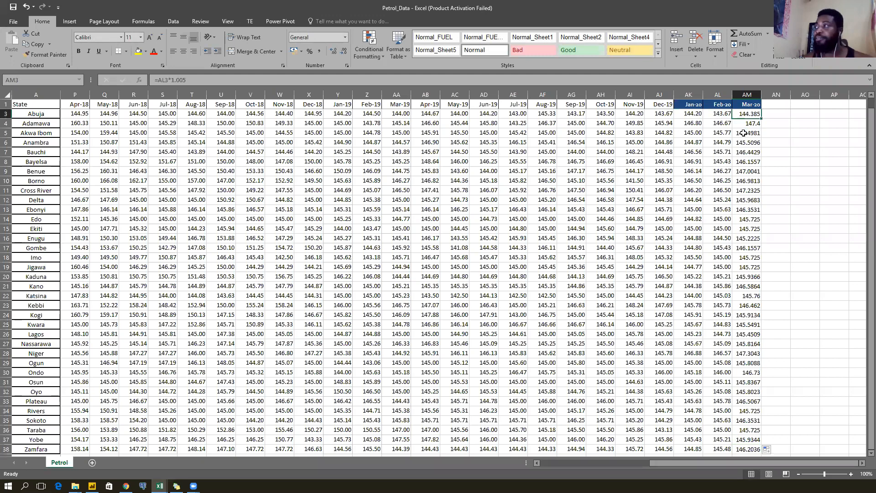
Cycle back through Kerosene and Diesel to Power BI and refresh the report data.
{"action": "key", "text": "alt+Tab"}
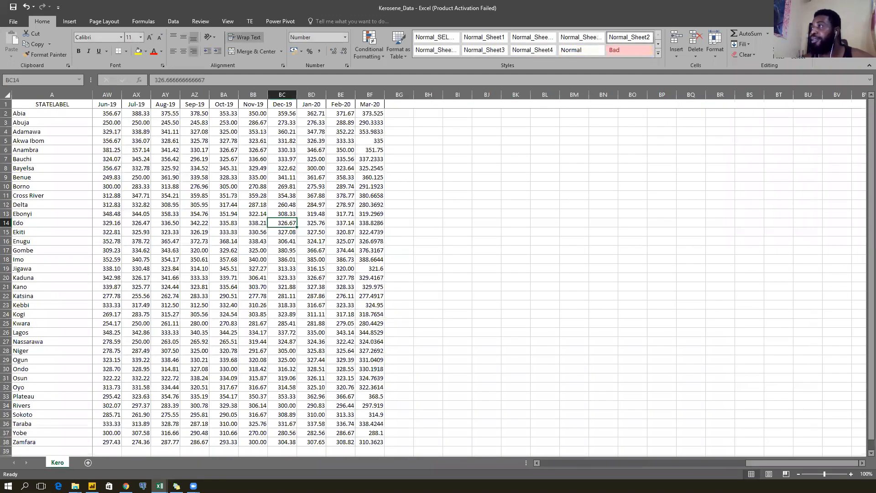
{"action": "key", "text": "alt+Tab"}
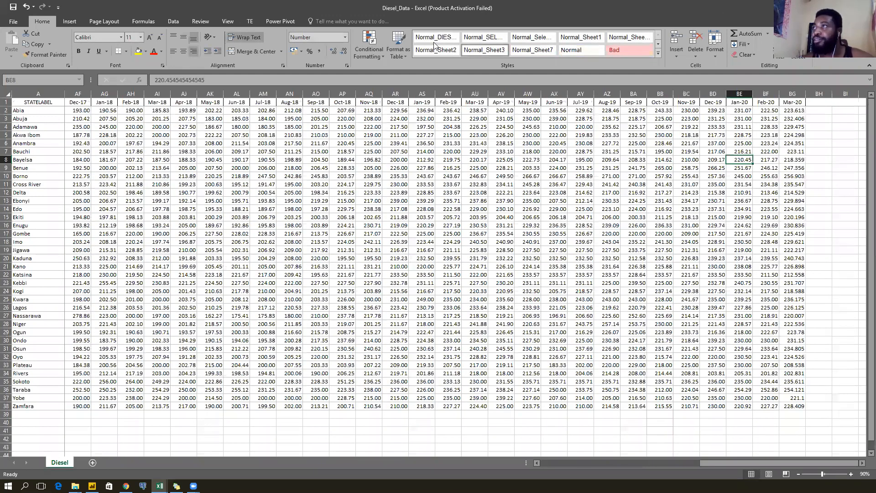
{"action": "key", "text": "alt+Tab"}
{"action": "left_click", "coordinate": [479, 44]}
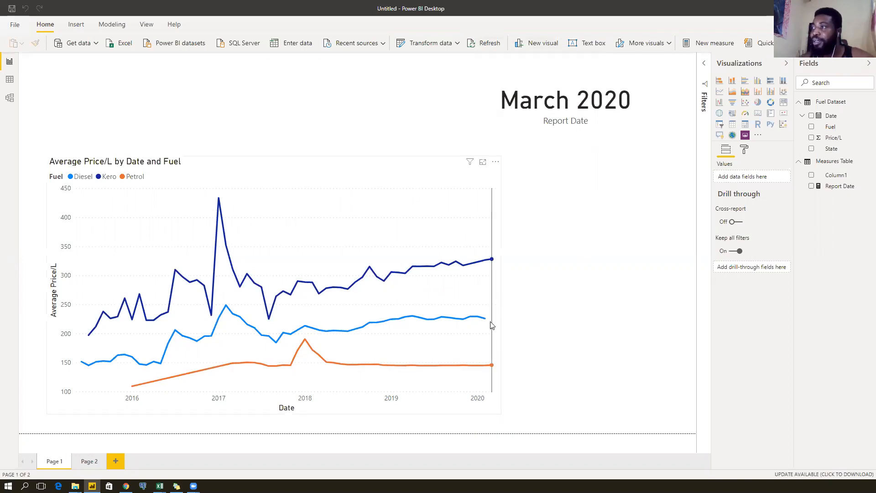
Check the chart's March 2020 end point, then go into the Power Query Editor.
{"action": "mouse_move", "coordinate": [490, 324]}
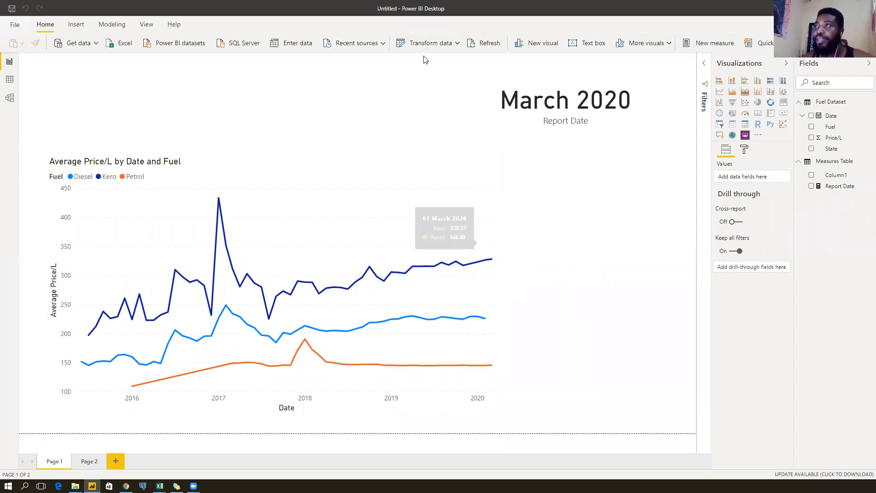
{"action": "left_click", "coordinate": [416, 44]}
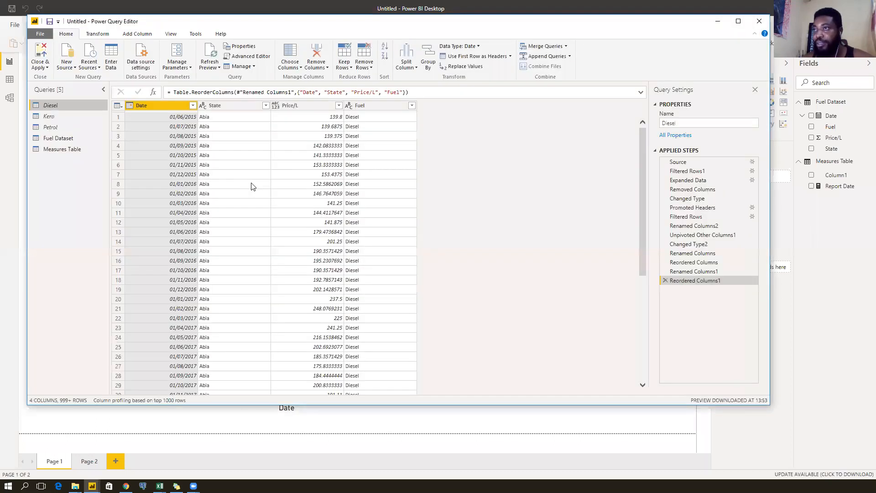
Review the Expanded Data step's column settings and cancel without changes.
{"action": "left_click", "coordinate": [701, 180]}
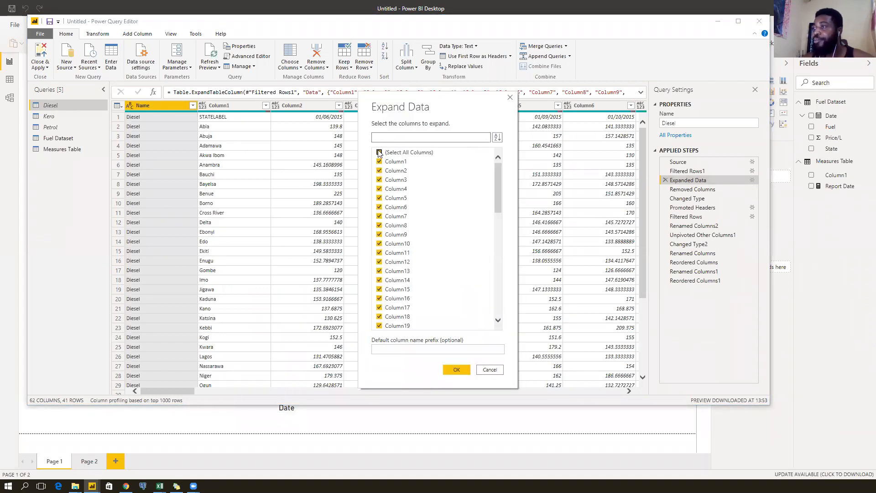
{"action": "left_click_drag", "start_coordinate": [496, 170], "coordinate": [498, 301]}
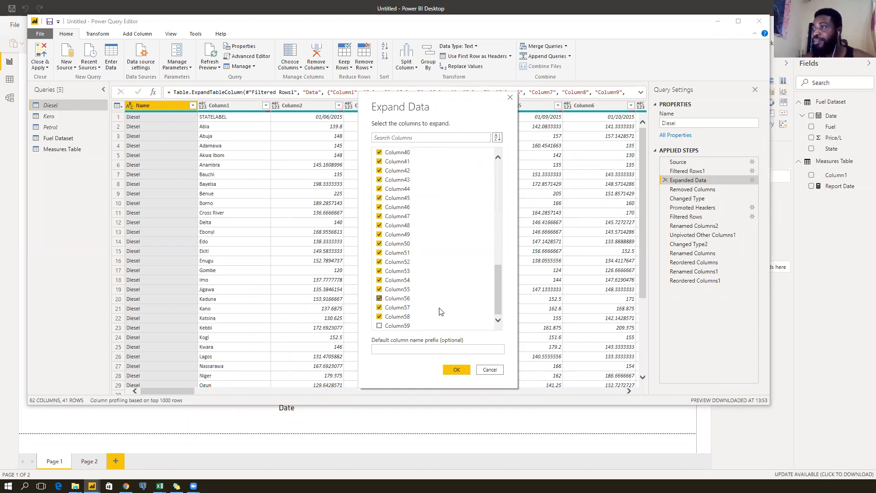
{"action": "scroll", "coordinate": [498, 285], "scroll_direction": "up", "scroll_amount": 13}
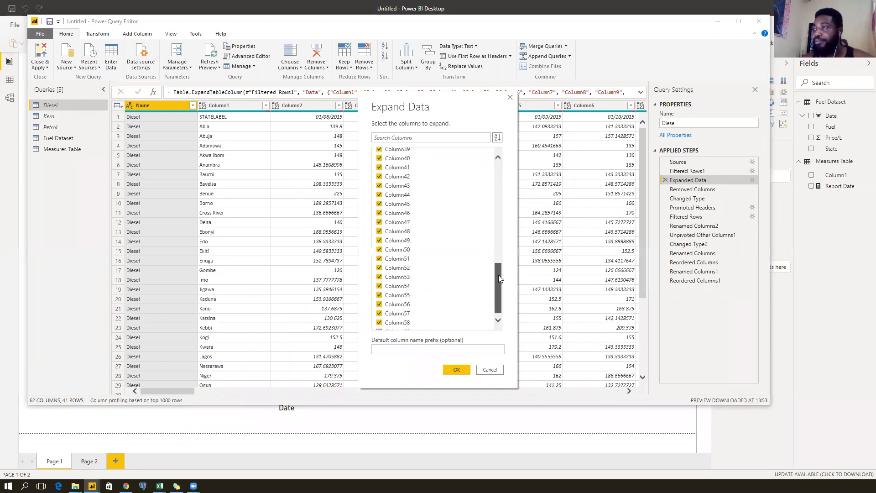
{"action": "left_click", "coordinate": [491, 370]}
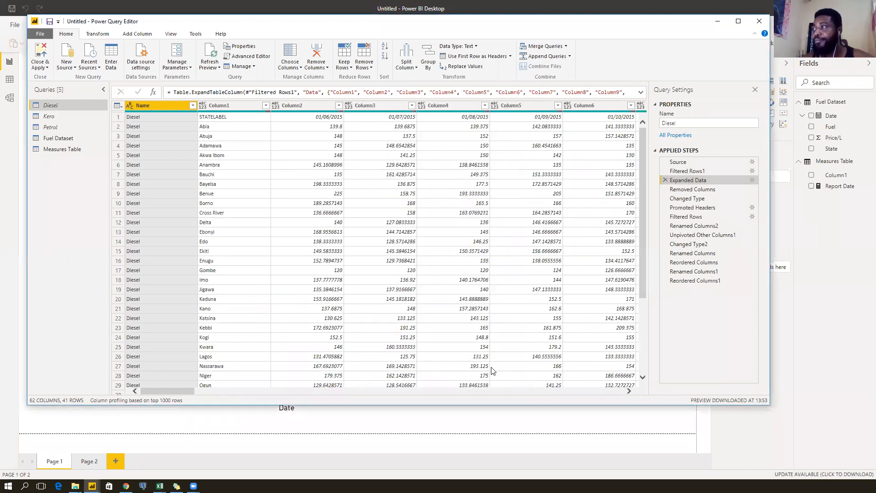
At Filtered Rows1, browse the Data column's expand list and cancel it.
{"action": "left_click", "coordinate": [687, 171]}
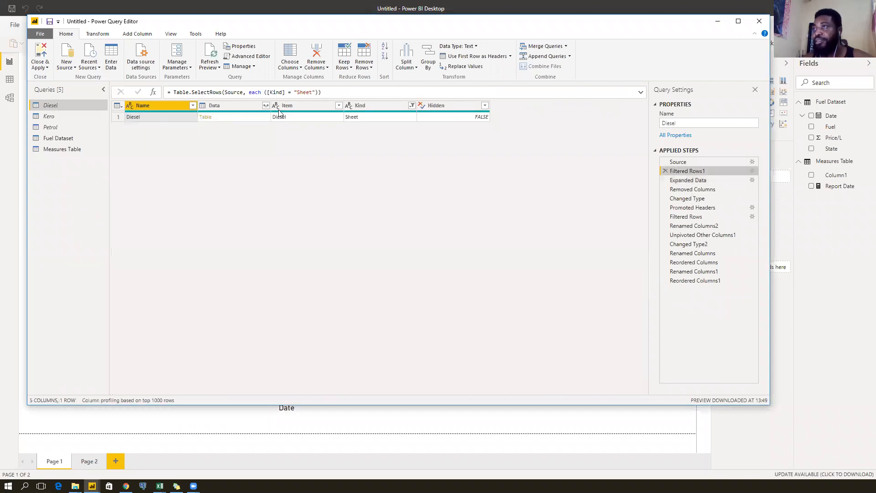
{"action": "left_click", "coordinate": [246, 106]}
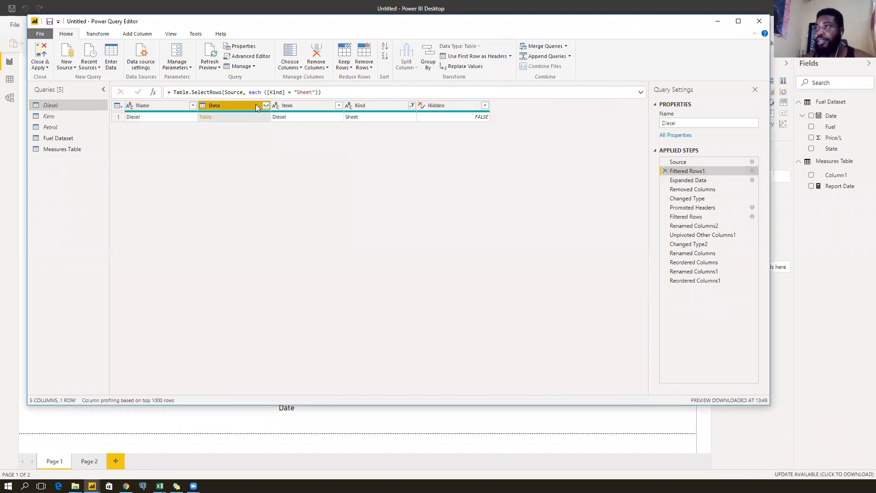
{"action": "left_click", "coordinate": [265, 106]}
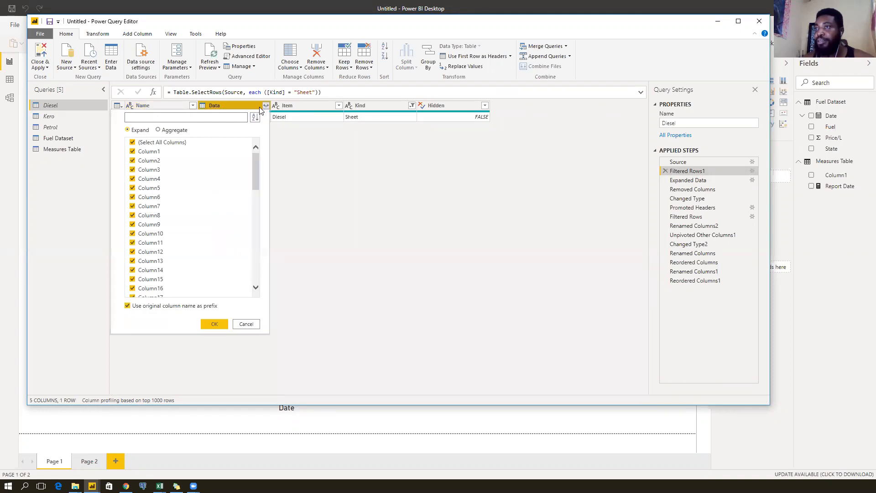
{"action": "left_click_drag", "start_coordinate": [254, 161], "coordinate": [255, 273]}
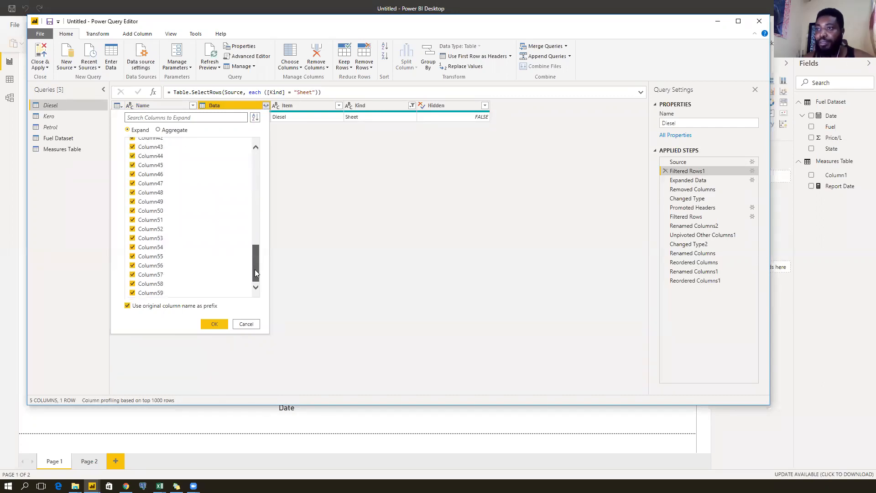
{"action": "left_click_drag", "start_coordinate": [258, 247], "coordinate": [261, 151]}
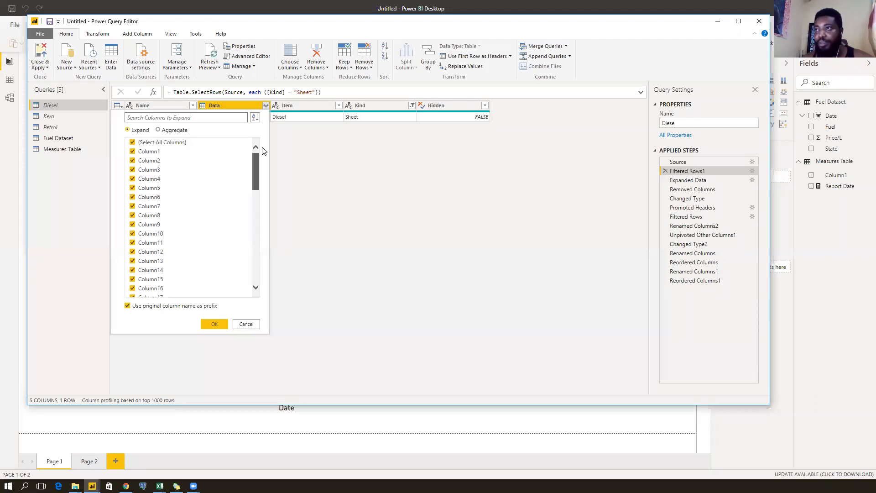
{"action": "left_click", "coordinate": [246, 324]}
Compare Expanded Data, Removed Columns and Filtered Rows1 previews, ending on Filtered Rows1.
{"action": "left_click", "coordinate": [704, 182]}
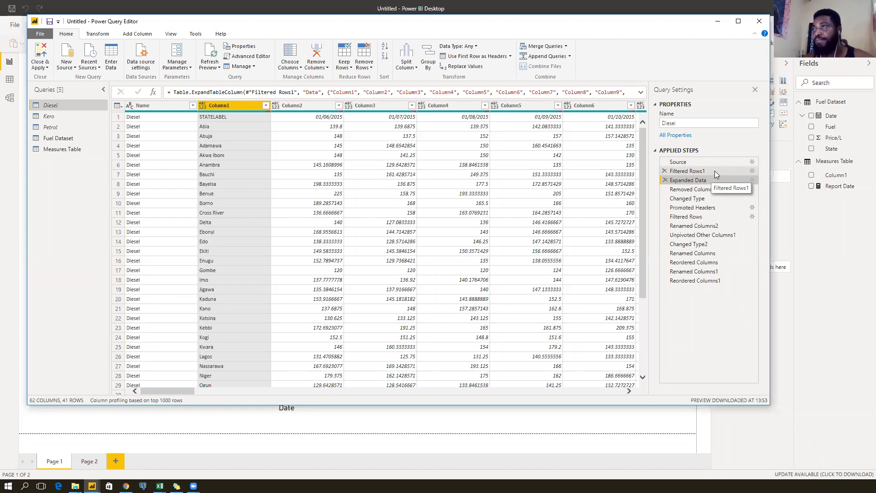
{"action": "left_click", "coordinate": [714, 170]}
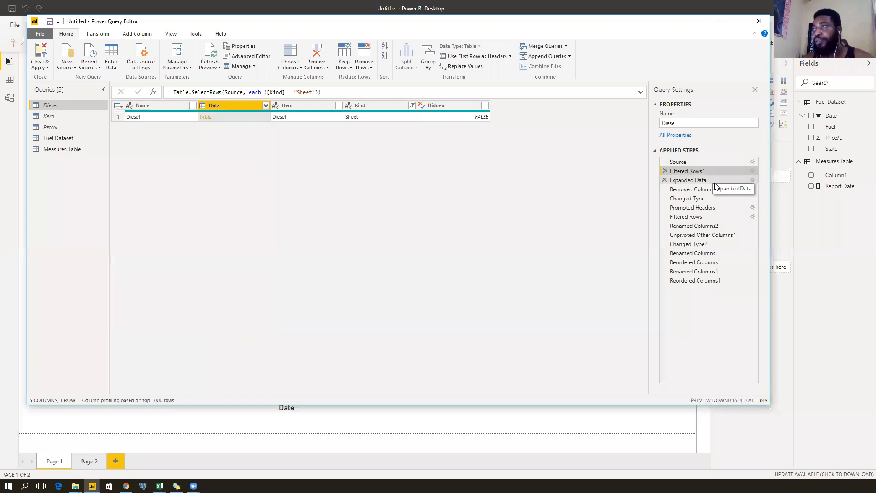
{"action": "left_click", "coordinate": [716, 186]}
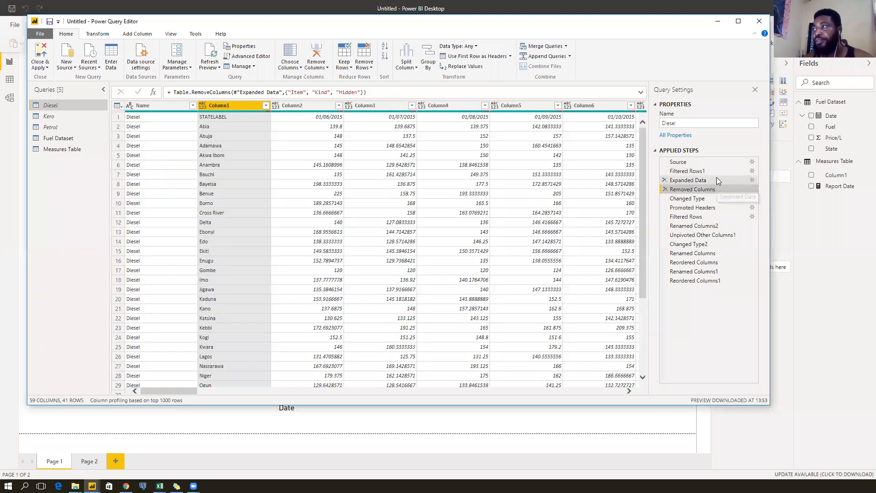
{"action": "left_click", "coordinate": [716, 180]}
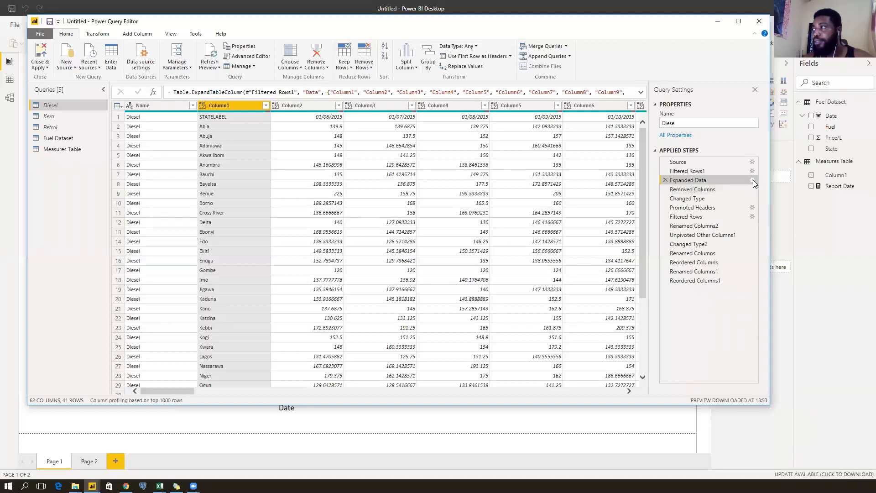
{"action": "left_click", "coordinate": [719, 171]}
{"action": "left_click", "coordinate": [722, 180]}
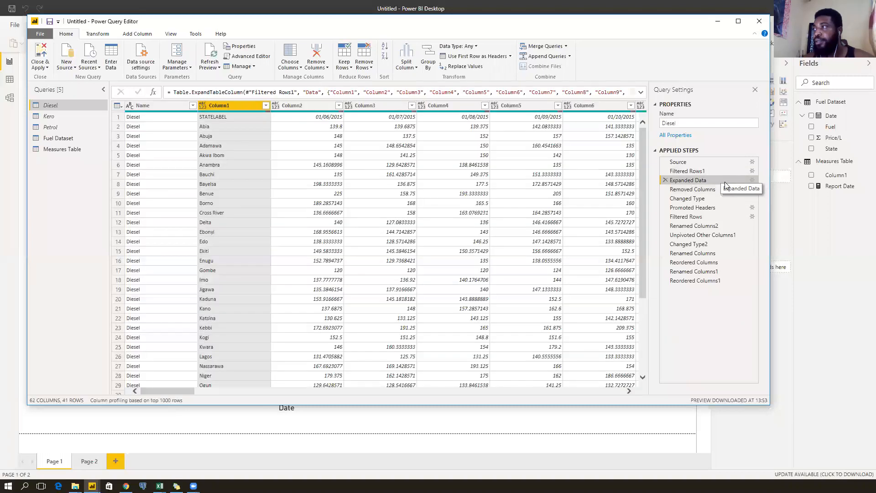
{"action": "left_click", "coordinate": [720, 171]}
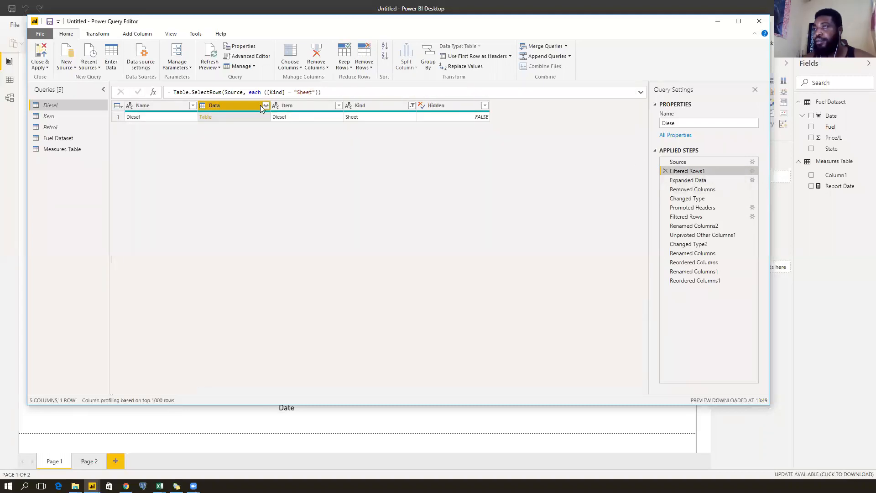
Expand the Data column without original-name prefixes as a new Expanded Data1 step.
{"action": "left_click", "coordinate": [265, 106]}
{"action": "left_click", "coordinate": [160, 305]}
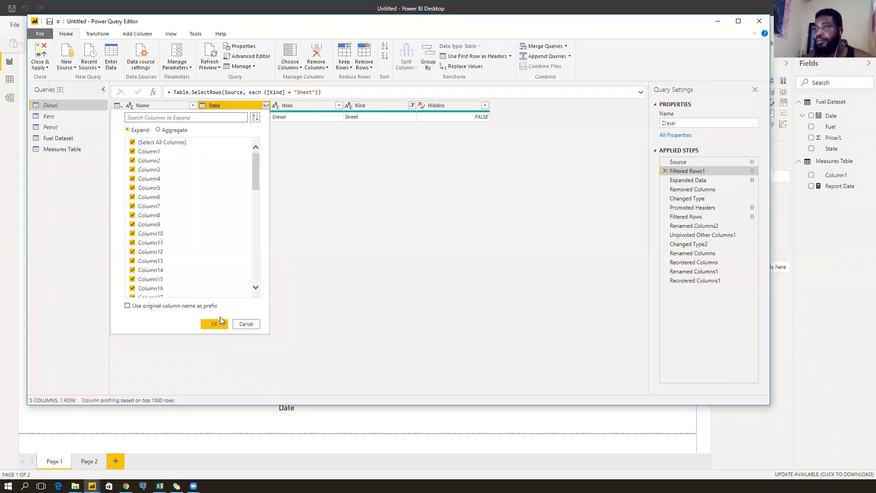
{"action": "left_click", "coordinate": [215, 324]}
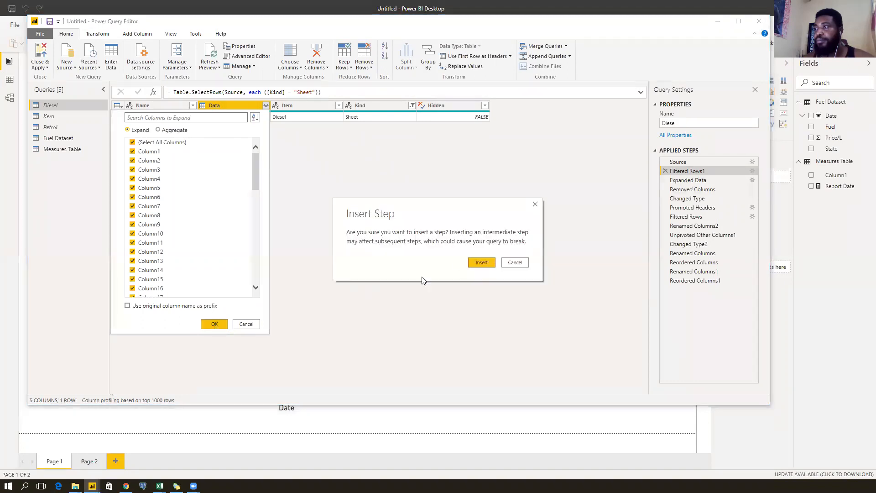
{"action": "left_click", "coordinate": [486, 262]}
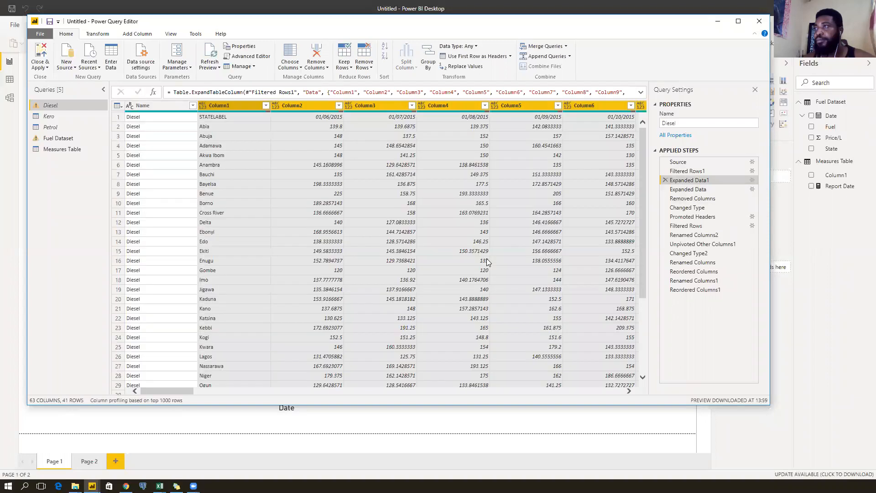
Inspect the new expand formula and the old Expanded Data step's missing 'Data' error.
{"action": "left_click", "coordinate": [640, 93]}
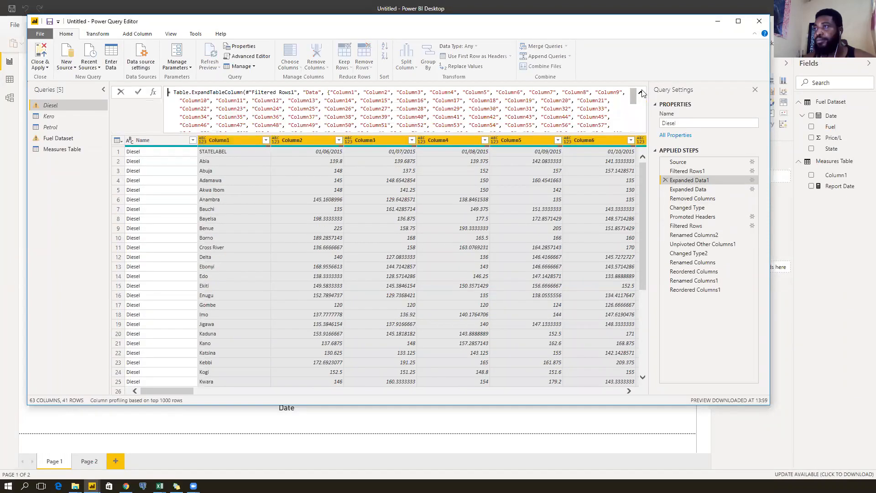
{"action": "scroll", "coordinate": [553, 117], "scroll_direction": "down", "scroll_amount": 3}
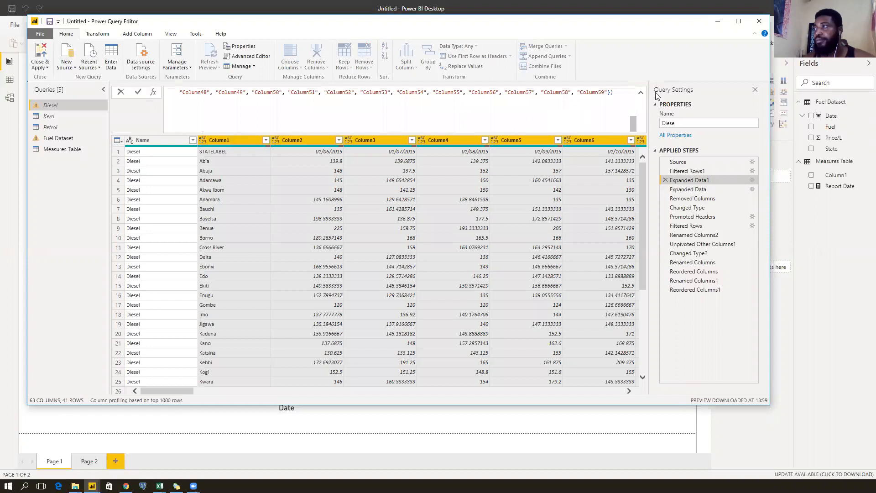
{"action": "left_click", "coordinate": [705, 189]}
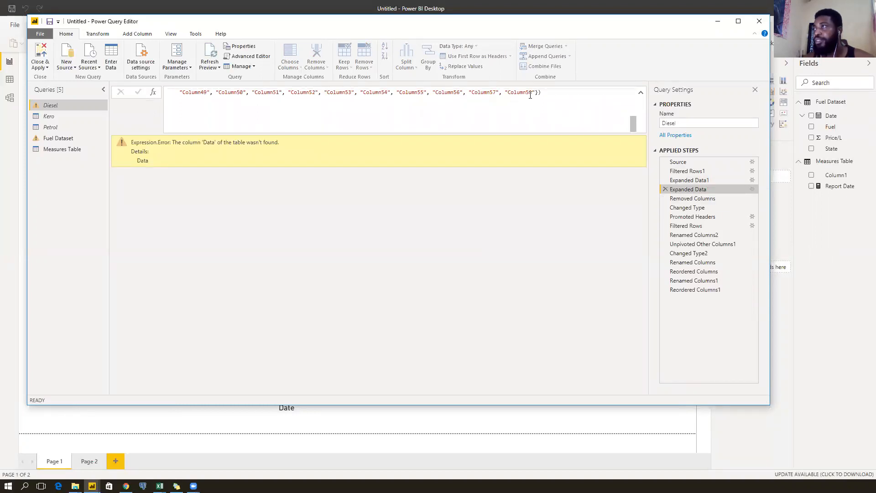
{"action": "left_click", "coordinate": [713, 179]}
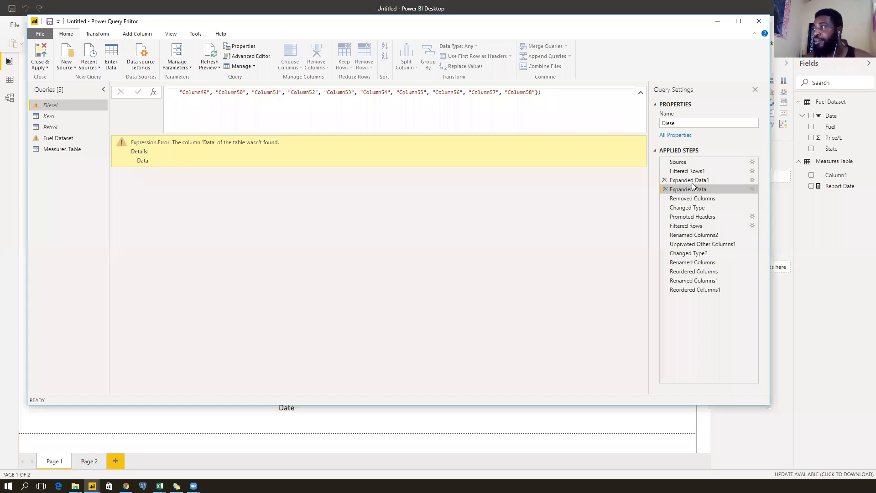
Delete the broken Expanded Data step and view the Expanded Data1 result.
{"action": "left_click", "coordinate": [666, 190]}
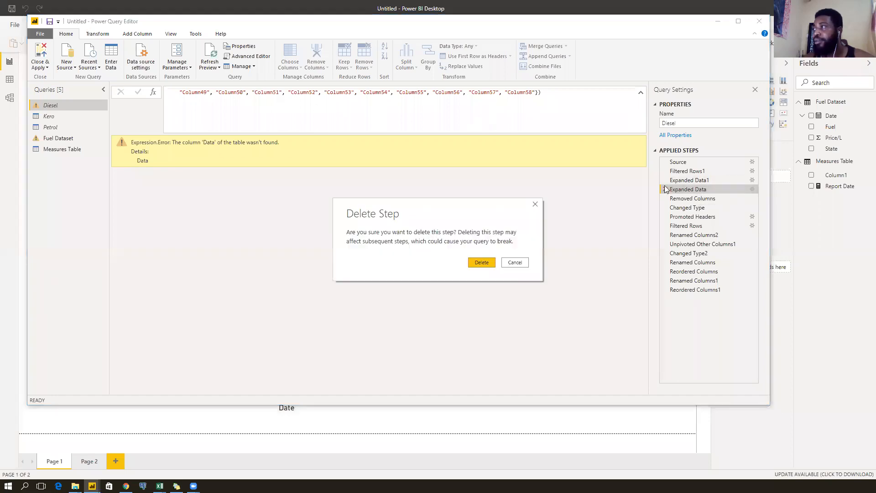
{"action": "left_click", "coordinate": [481, 262]}
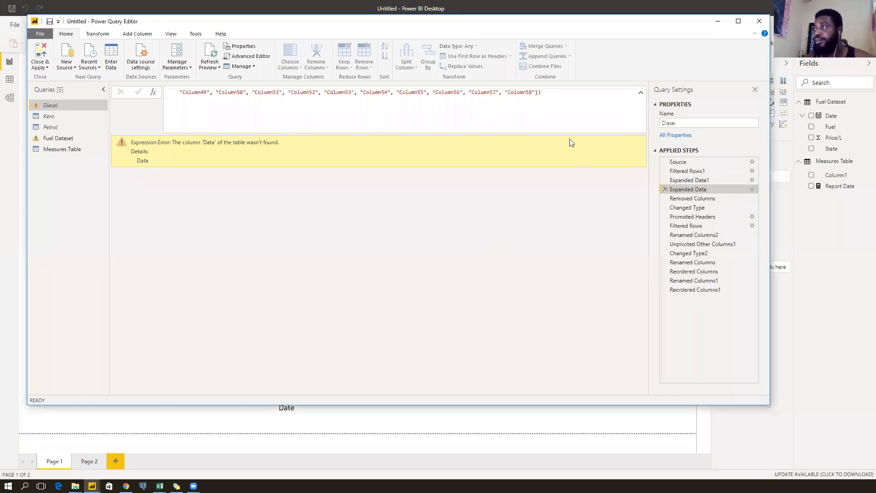
{"action": "left_click", "coordinate": [701, 180]}
{"action": "scroll", "coordinate": [563, 112], "scroll_direction": "down", "scroll_amount": 5}
{"action": "scroll", "coordinate": [563, 112], "scroll_direction": "up", "scroll_amount": 5}
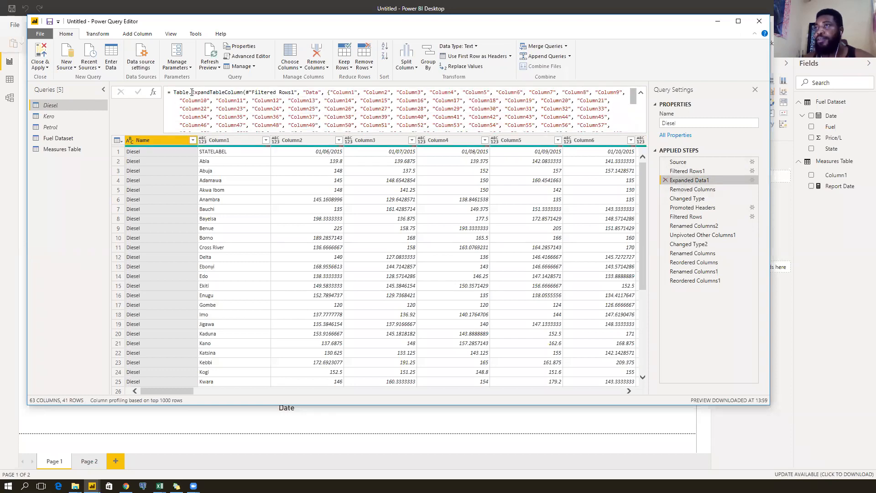
Examine the ExpandTableColumn formula's "Data" argument and compare against Filtered Rows1.
{"action": "left_click_drag", "start_coordinate": [192, 92], "coordinate": [244, 92]}
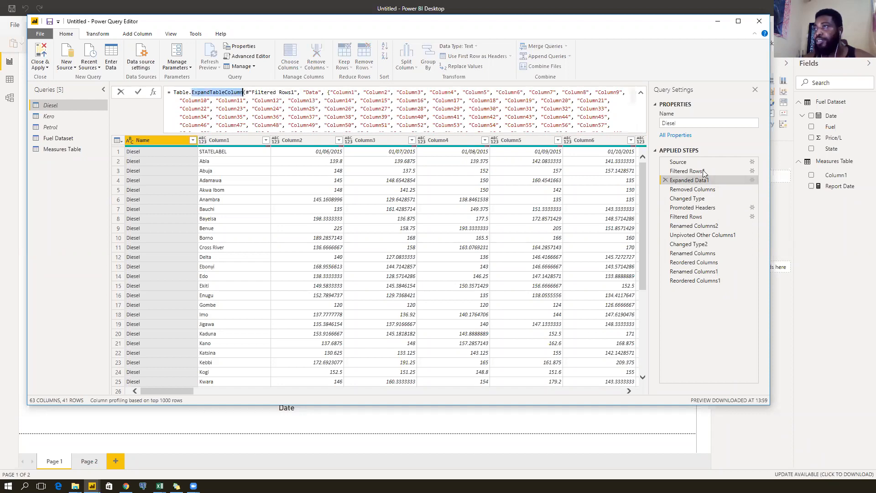
{"action": "left_click_drag", "start_coordinate": [304, 93], "coordinate": [323, 93]}
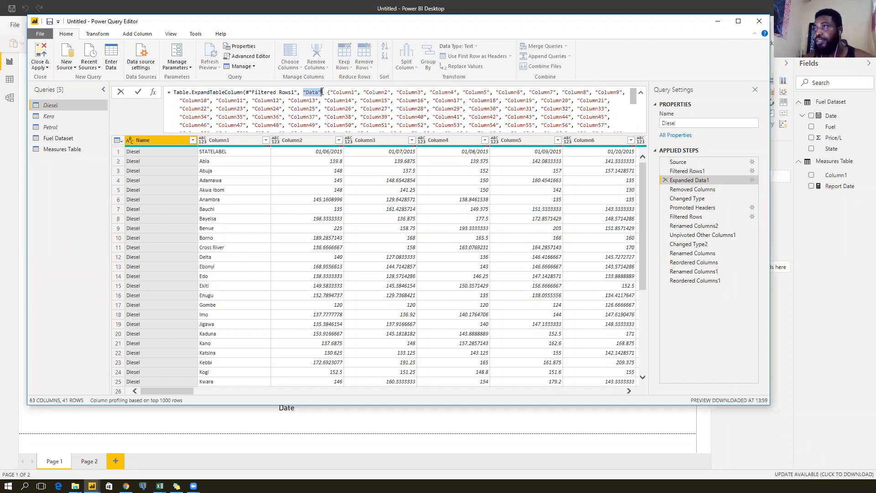
{"action": "left_click", "coordinate": [688, 173]}
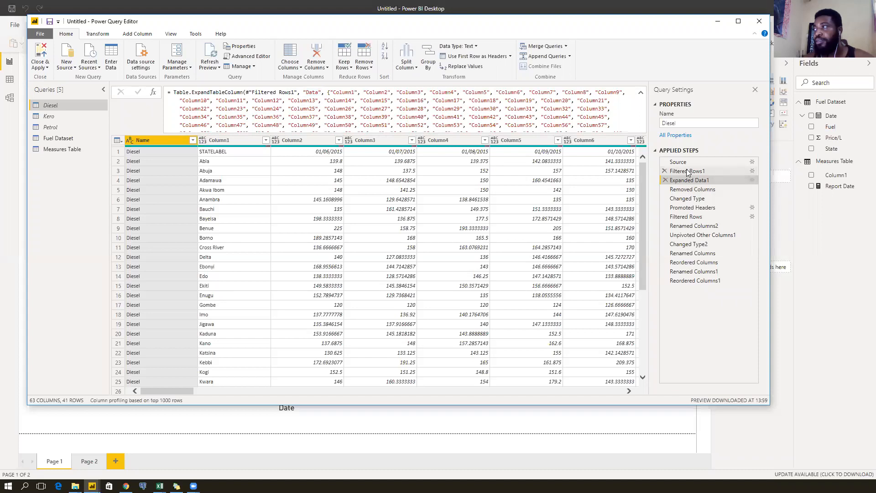
{"action": "left_click", "coordinate": [688, 171]}
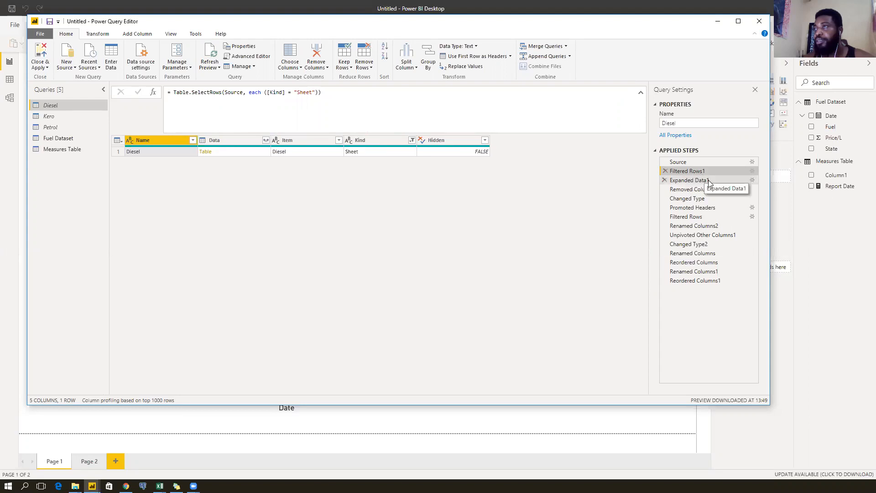
{"action": "left_click", "coordinate": [708, 180]}
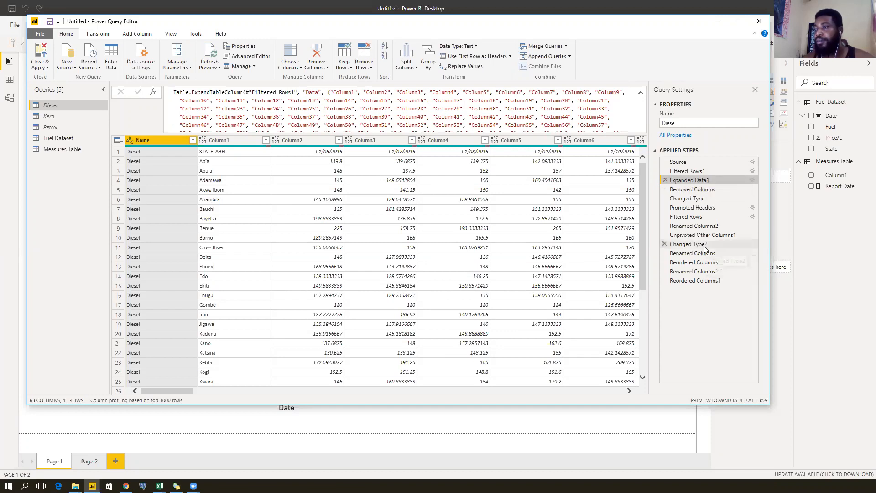
Search Google for 'table.selectcolumns', open the Docs result in the background, then refine to 'all columns'.
{"action": "left_click", "coordinate": [126, 486]}
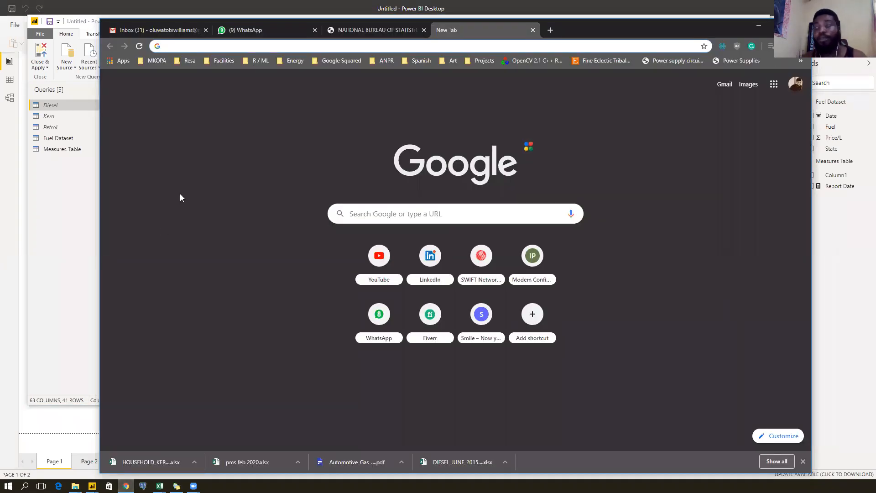
{"action": "type", "text": "tab"}
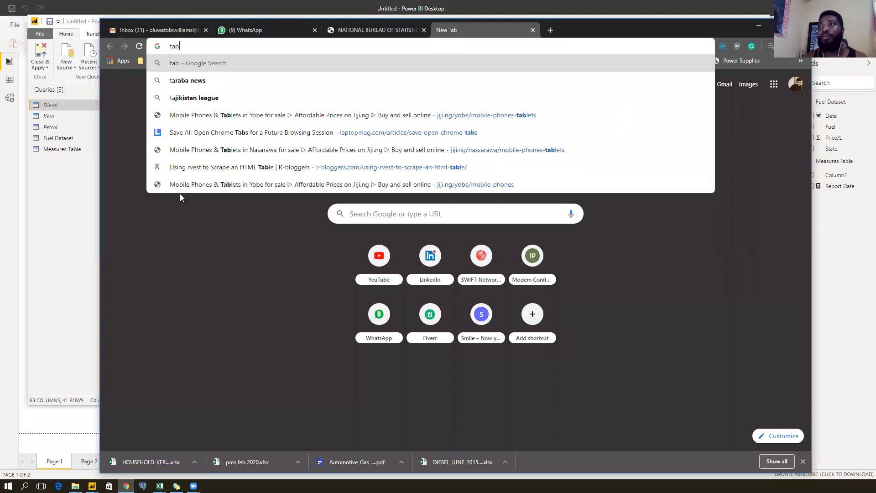
{"action": "type", "text": "le.select"}
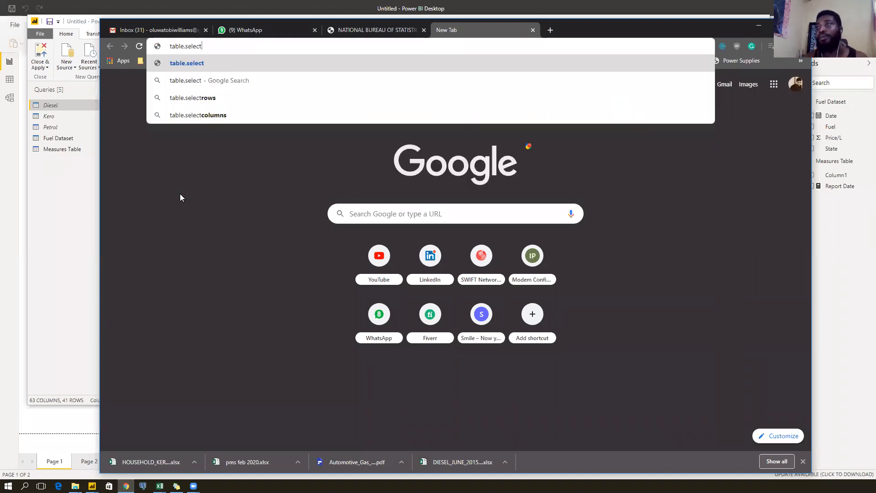
{"action": "key", "text": "BackSpace"}
{"action": "type", "text": "colu"}
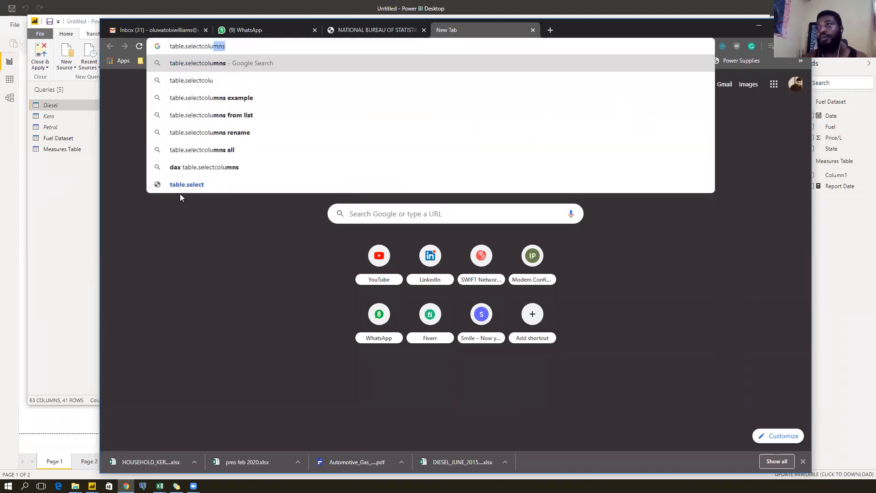
{"action": "type", "text": "mns"}
{"action": "key", "text": "Return"}
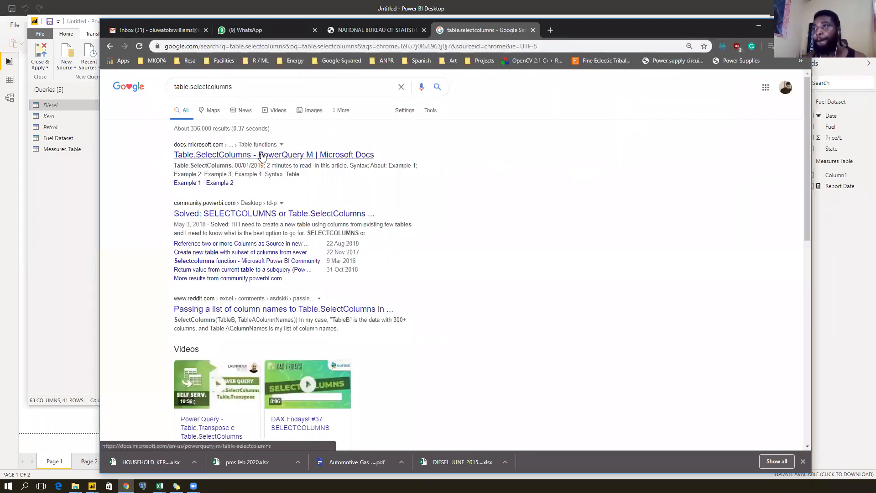
{"action": "middle_click", "coordinate": [263, 156]}
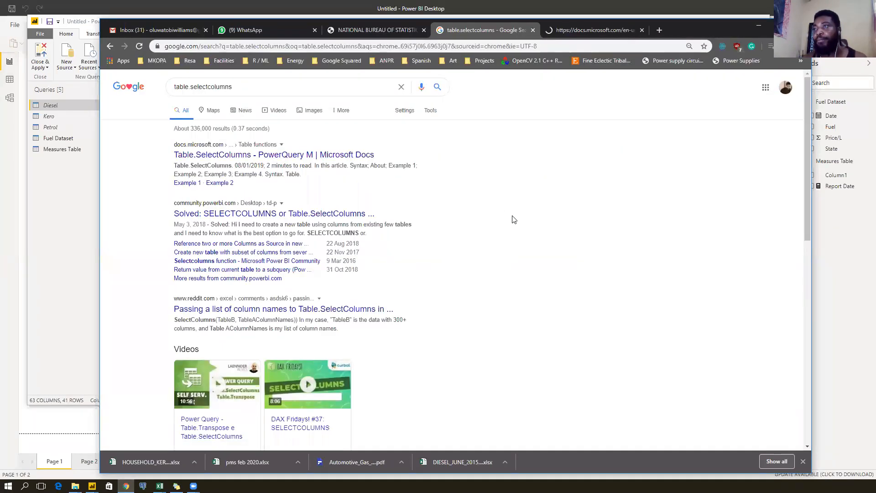
{"action": "left_click", "coordinate": [247, 83]}
{"action": "type", "text": "al"}
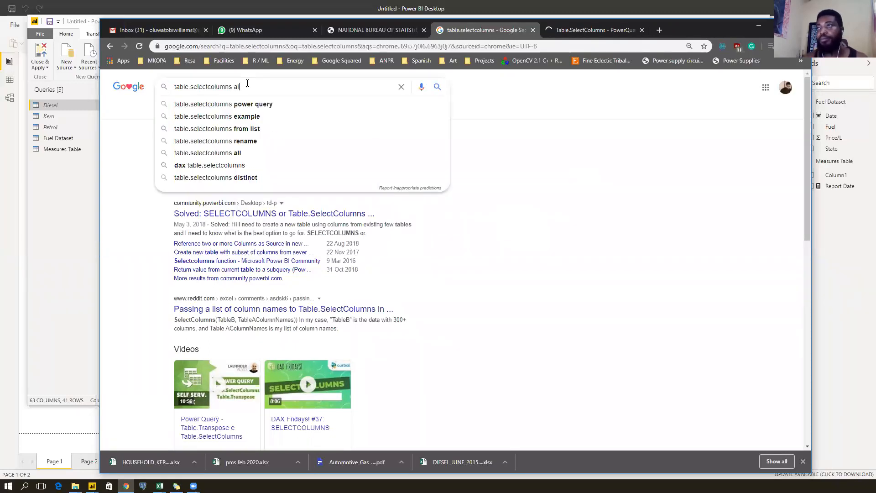
{"action": "type", "text": "l columns"}
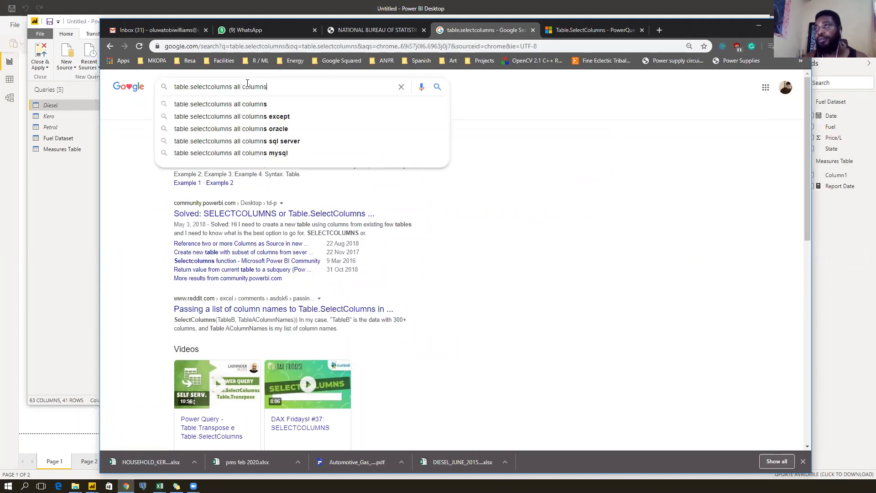
{"action": "key", "text": "Return"}
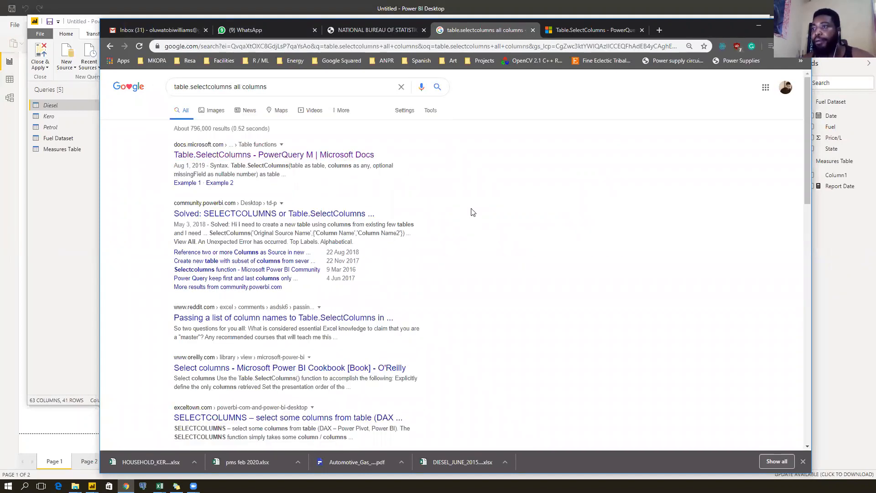
Read the Table.SelectColumns docs page's syntax and Example 2, highlighting the columns parameter.
{"action": "left_click", "coordinate": [582, 35]}
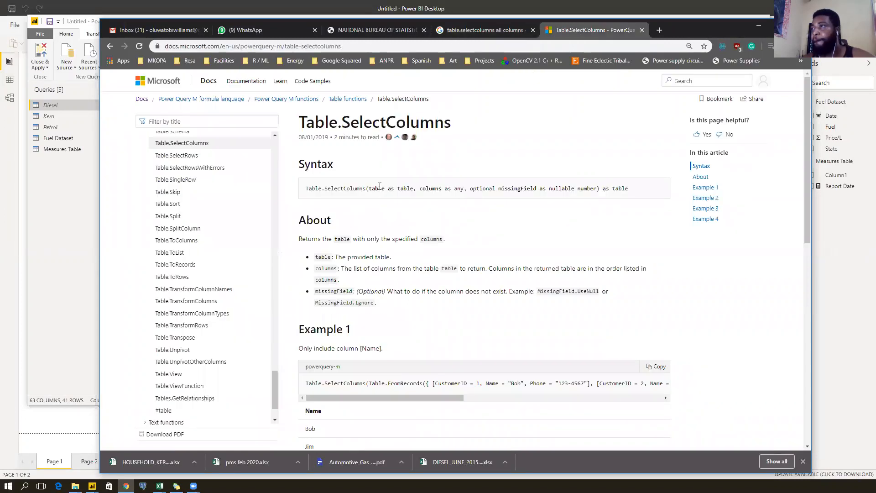
{"action": "left_click_drag", "start_coordinate": [422, 189], "coordinate": [448, 188]}
{"action": "left_click", "coordinate": [421, 189]}
{"action": "scroll", "coordinate": [469, 270], "scroll_direction": "down", "scroll_amount": 2}
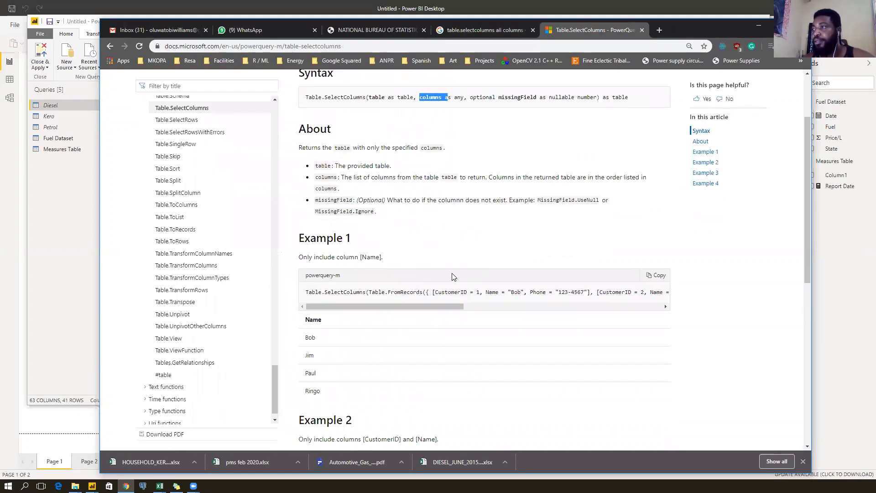
{"action": "scroll", "coordinate": [381, 297], "scroll_direction": "down", "scroll_amount": 4}
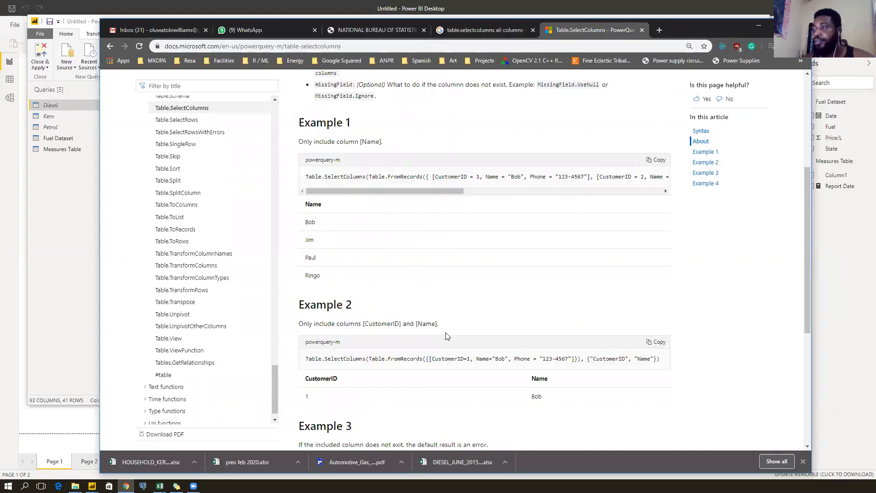
{"action": "left_click_drag", "start_coordinate": [314, 258], "coordinate": [369, 257]}
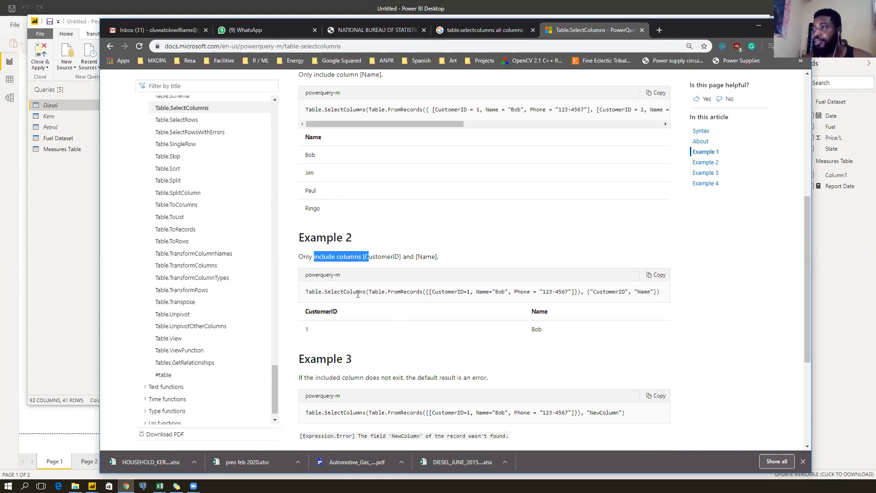
{"action": "left_click_drag", "start_coordinate": [369, 292], "coordinate": [469, 294]}
Read Examples 3 and 4, then return to the article top and select the address bar.
{"action": "scroll", "coordinate": [484, 287], "scroll_direction": "down", "scroll_amount": 3}
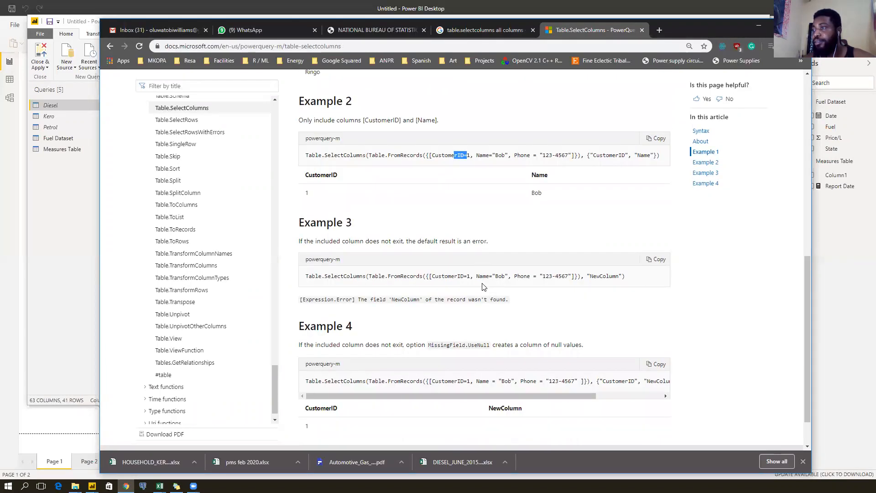
{"action": "left_click_drag", "start_coordinate": [305, 276], "coordinate": [365, 276]}
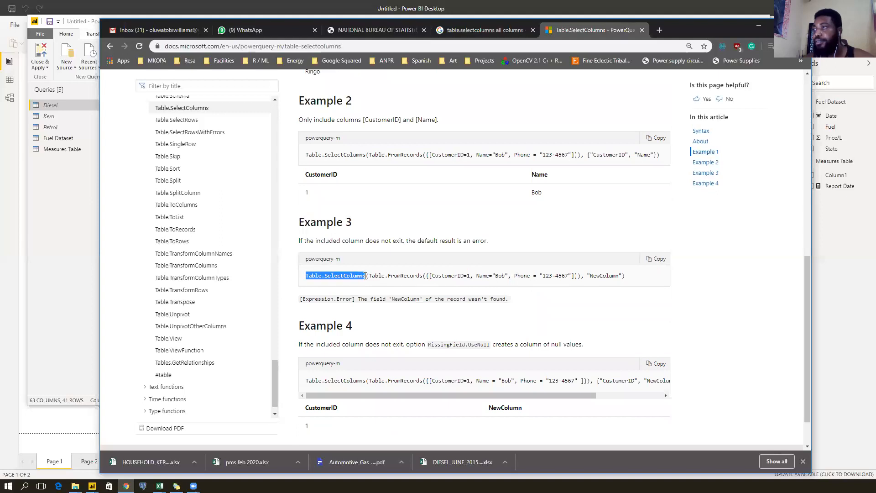
{"action": "left_click", "coordinate": [439, 275]}
{"action": "scroll", "coordinate": [439, 275], "scroll_direction": "down", "scroll_amount": 1}
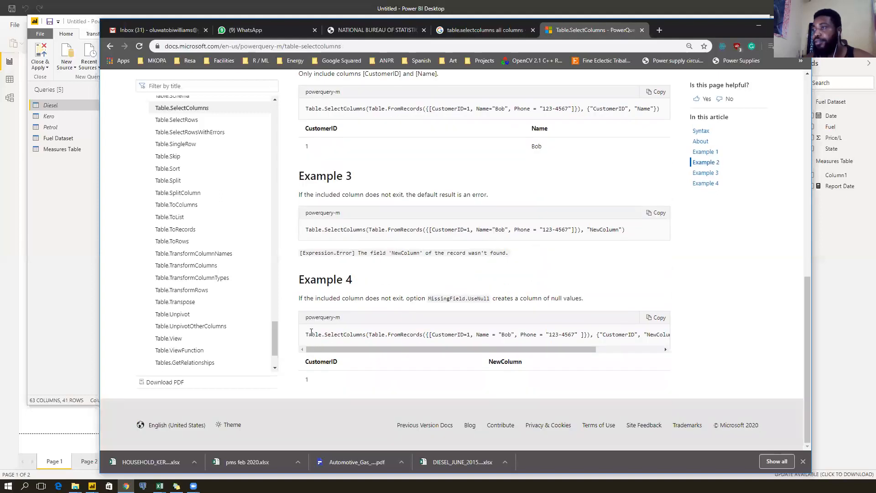
{"action": "left_click_drag", "start_coordinate": [307, 333], "coordinate": [543, 333]}
{"action": "left_click", "coordinate": [400, 335]}
{"action": "left_click_drag", "start_coordinate": [572, 333], "coordinate": [574, 332]}
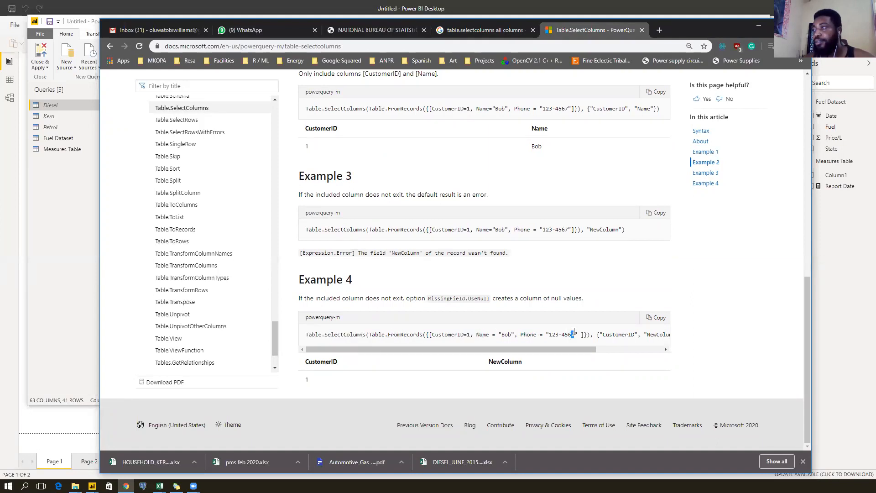
{"action": "left_click", "coordinate": [570, 281]}
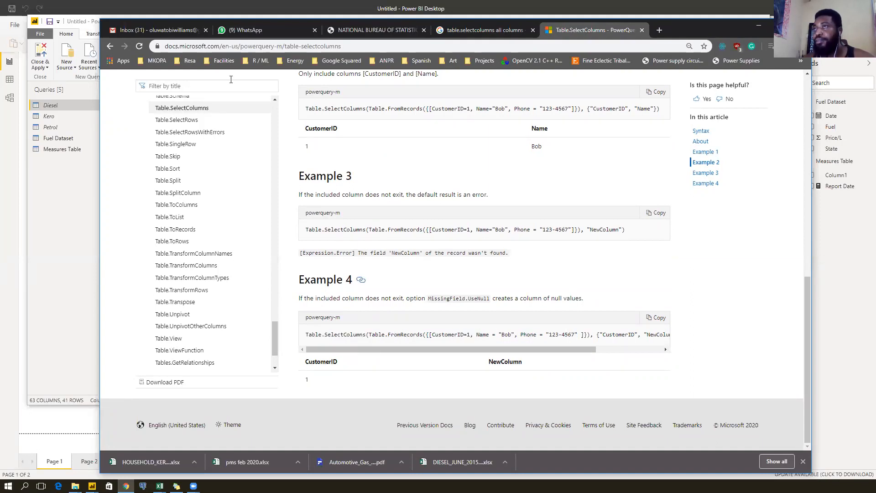
{"action": "left_click", "coordinate": [111, 48]}
{"action": "left_click", "coordinate": [255, 45]}
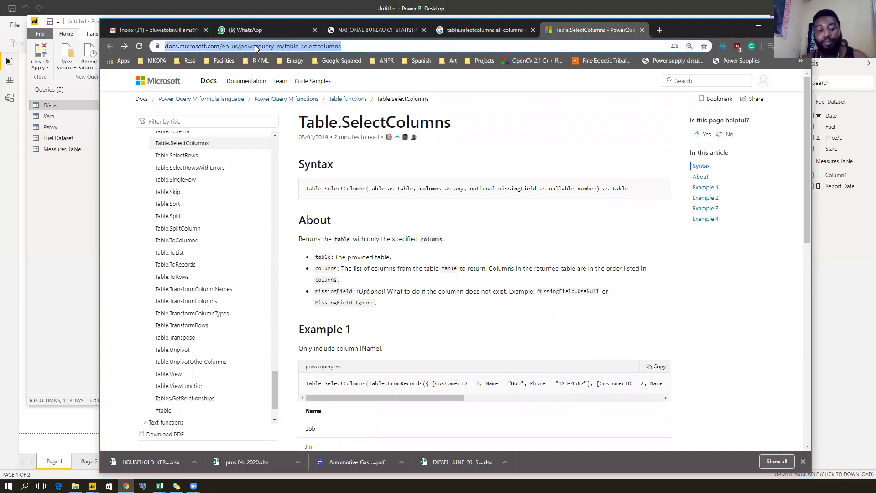
Search 'select all columns powr query' and open the MrExcel thread on selecting all columns.
{"action": "type", "text": "select all columns powr query"}
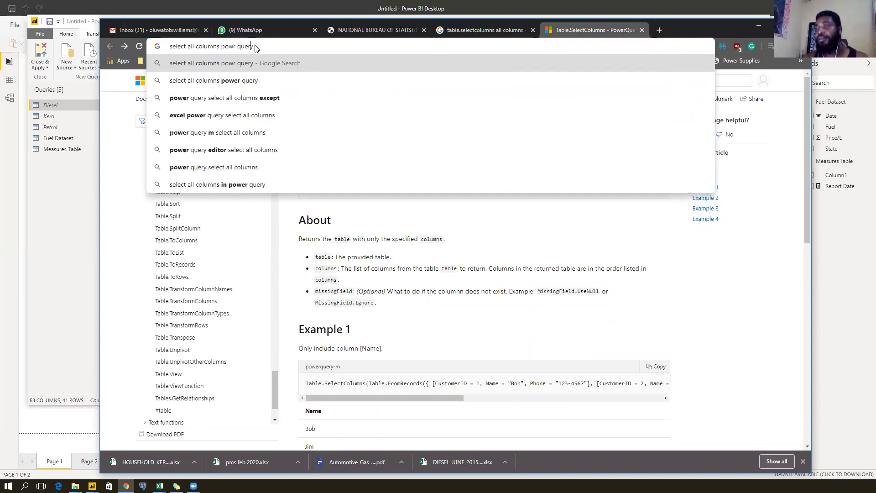
{"action": "key", "text": "Return"}
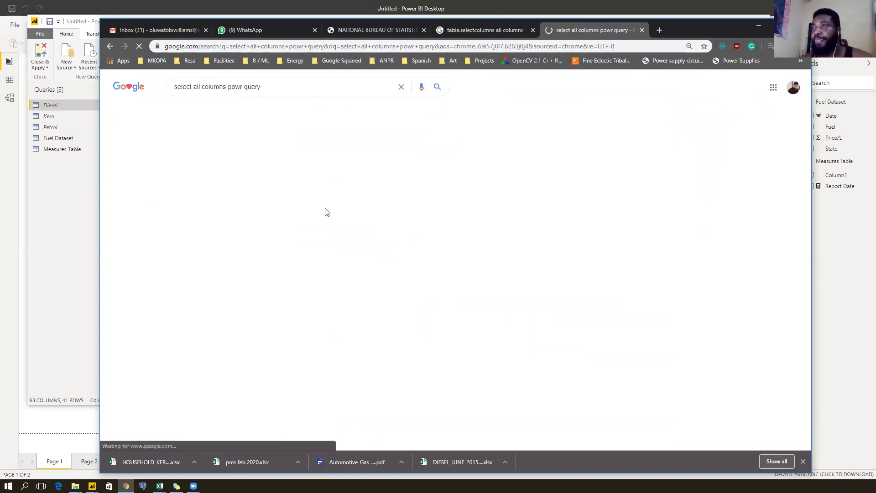
{"action": "scroll", "coordinate": [475, 235], "scroll_direction": "down", "scroll_amount": 3}
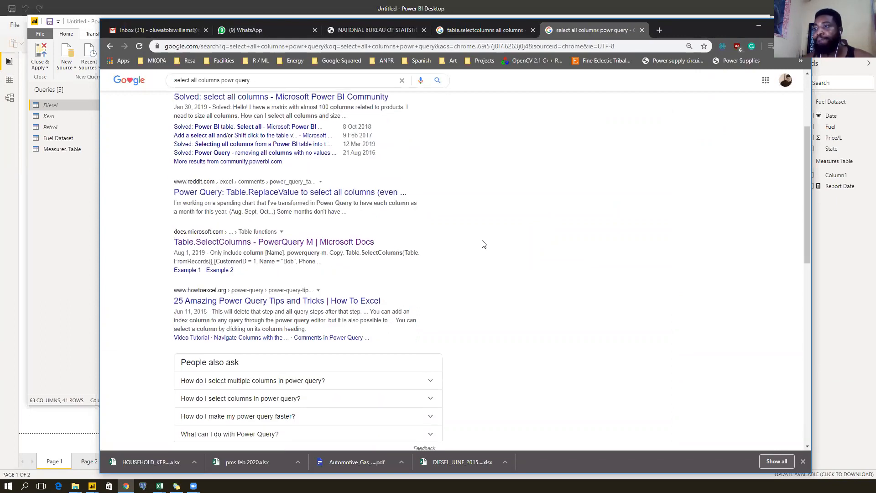
{"action": "scroll", "coordinate": [484, 244], "scroll_direction": "down", "scroll_amount": 4}
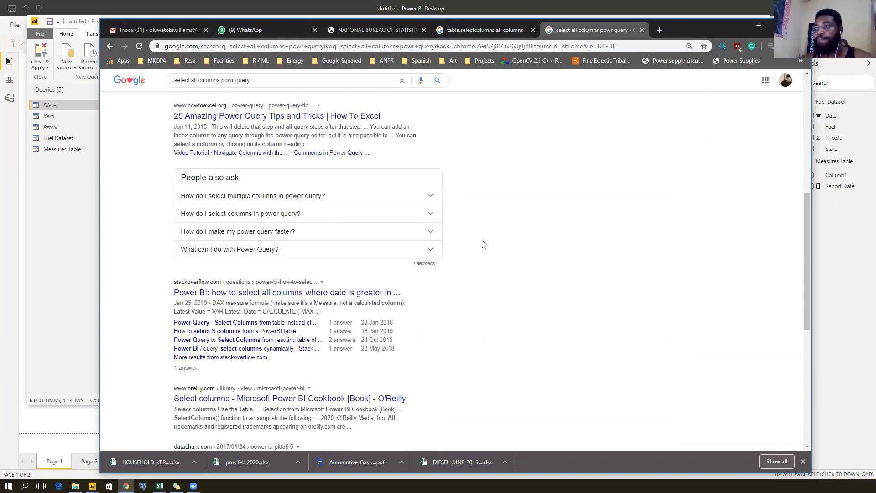
{"action": "scroll", "coordinate": [484, 244], "scroll_direction": "down", "scroll_amount": 2}
{"action": "scroll", "coordinate": [491, 244], "scroll_direction": "down", "scroll_amount": 3}
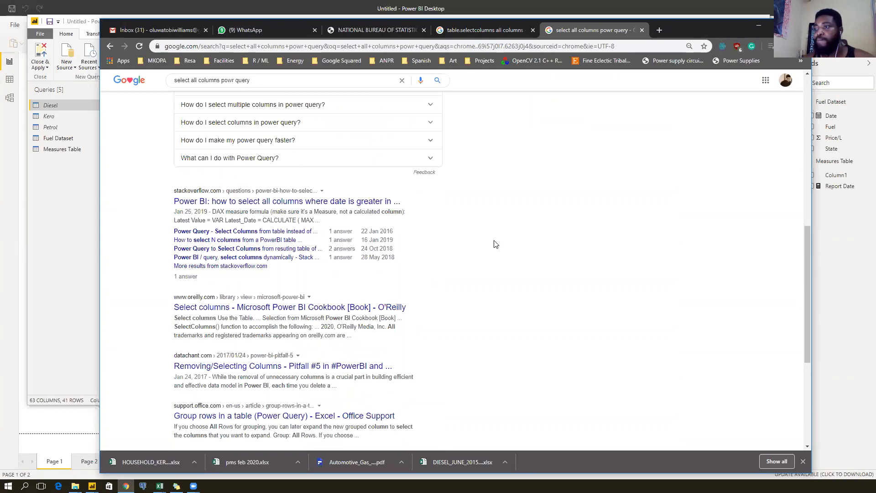
{"action": "scroll", "coordinate": [497, 244], "scroll_direction": "down", "scroll_amount": 2}
{"action": "scroll", "coordinate": [500, 244], "scroll_direction": "up", "scroll_amount": 10}
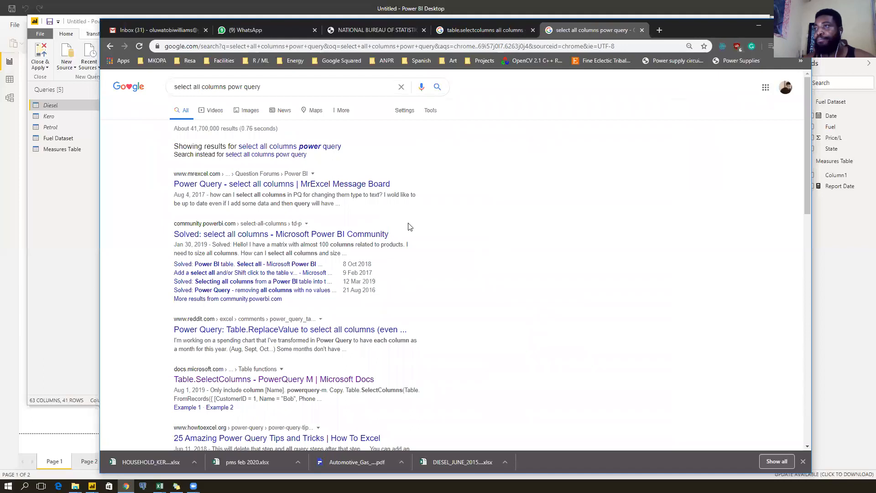
{"action": "left_click", "coordinate": [255, 185]}
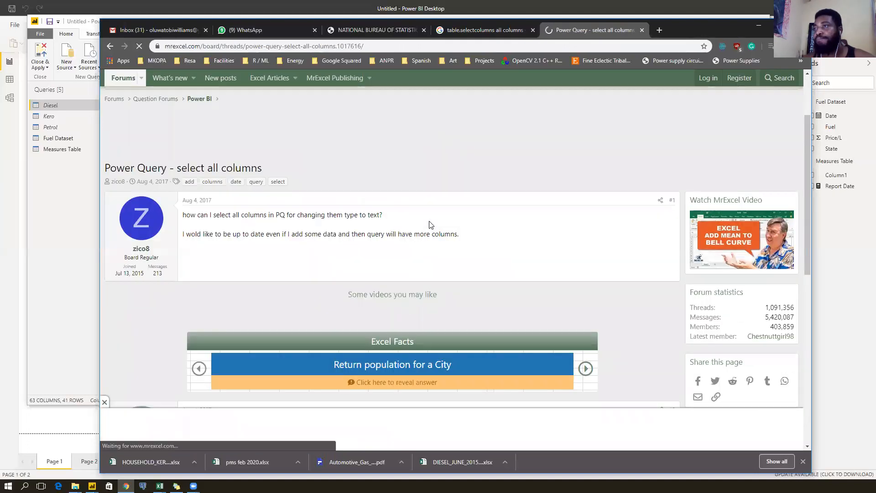
Study the reply's Table.ColumnNames and List.Transform code, then minimize Chrome.
{"action": "scroll", "coordinate": [332, 228], "scroll_direction": "down", "scroll_amount": 6}
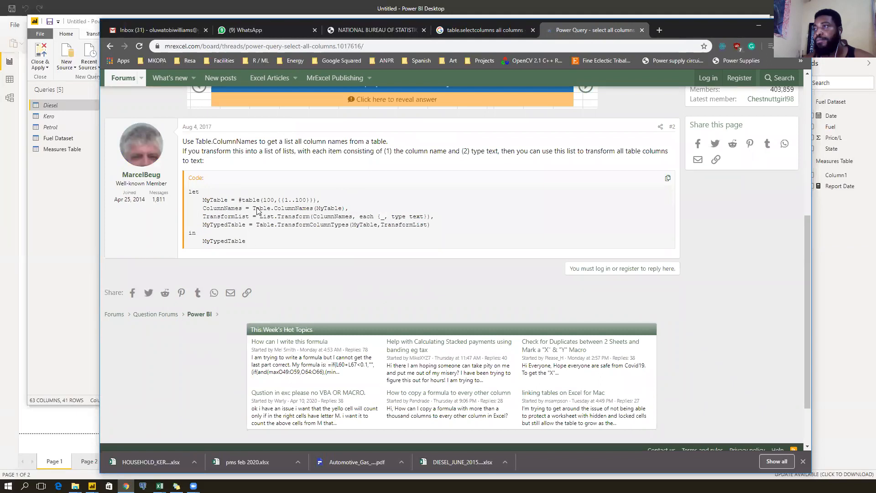
{"action": "left_click_drag", "start_coordinate": [257, 210], "coordinate": [312, 212]}
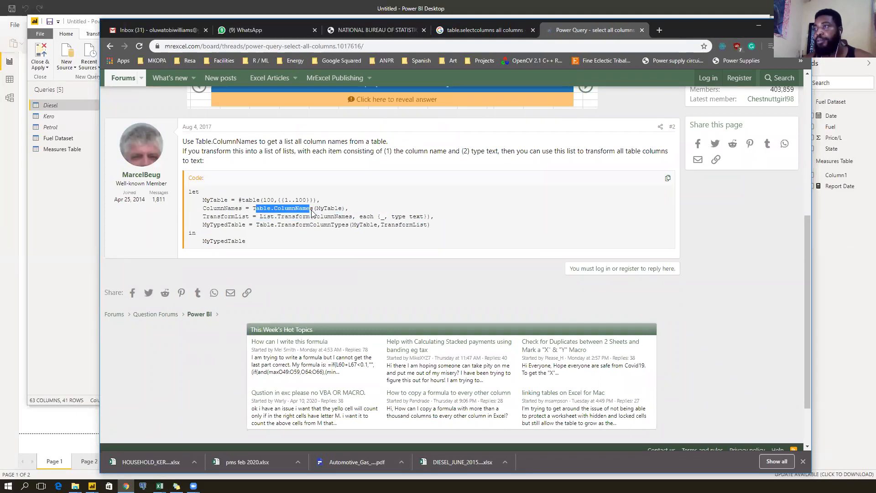
{"action": "left_click", "coordinate": [327, 209]}
{"action": "left_click_drag", "start_coordinate": [230, 218], "coordinate": [213, 217]}
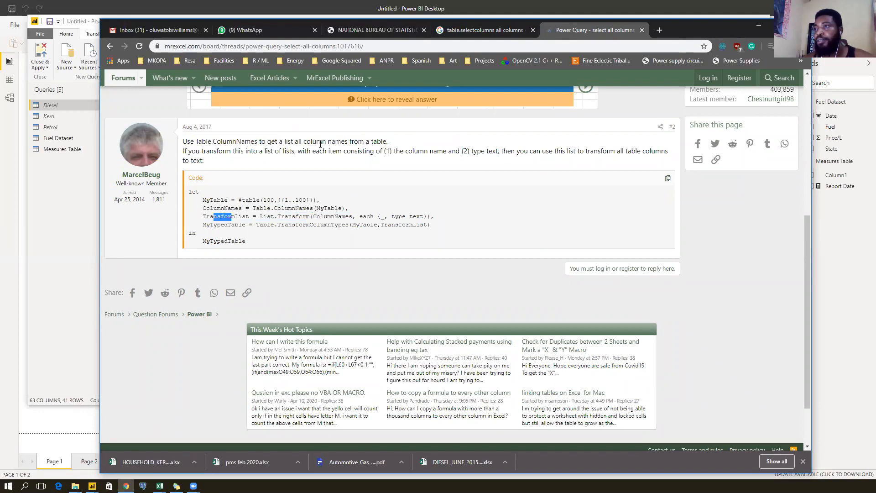
{"action": "left_click_drag", "start_coordinate": [202, 208], "coordinate": [311, 210]}
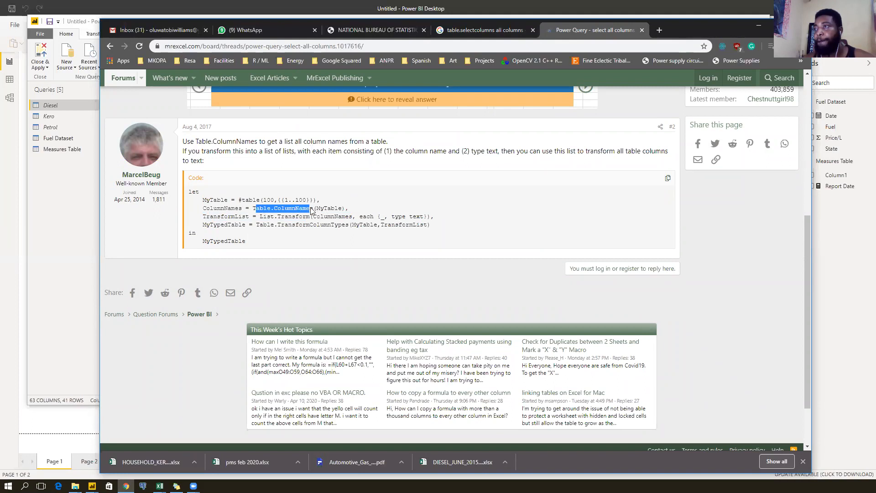
{"action": "left_click_drag", "start_coordinate": [252, 209], "coordinate": [314, 209]}
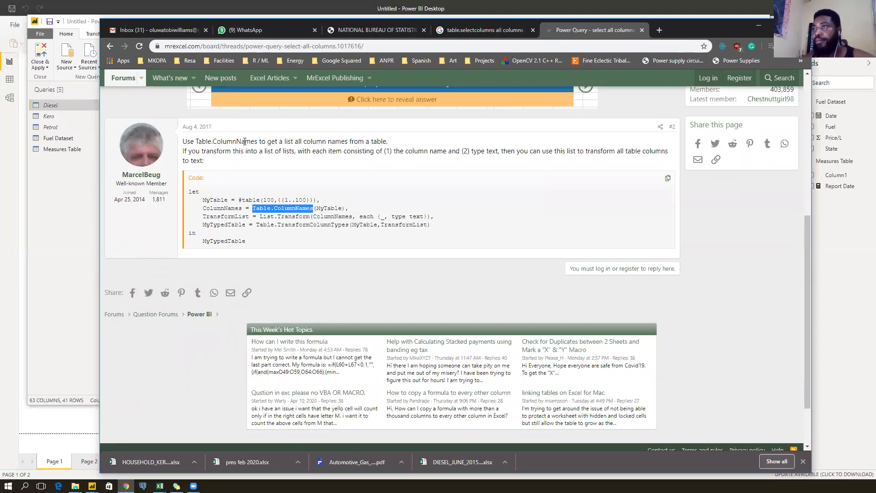
{"action": "left_click_drag", "start_coordinate": [206, 151], "coordinate": [554, 151]}
{"action": "scroll", "coordinate": [313, 202], "scroll_direction": "down", "scroll_amount": 1}
{"action": "scroll", "coordinate": [313, 202], "scroll_direction": "up", "scroll_amount": 1}
{"action": "left_click_drag", "start_coordinate": [210, 216], "coordinate": [334, 219]}
{"action": "left_click_drag", "start_coordinate": [407, 219], "coordinate": [395, 218]}
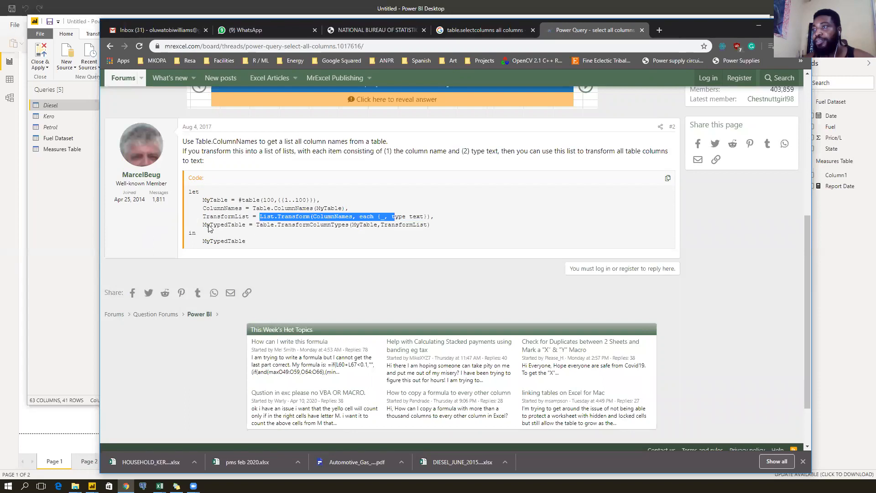
{"action": "left_click", "coordinate": [291, 229]}
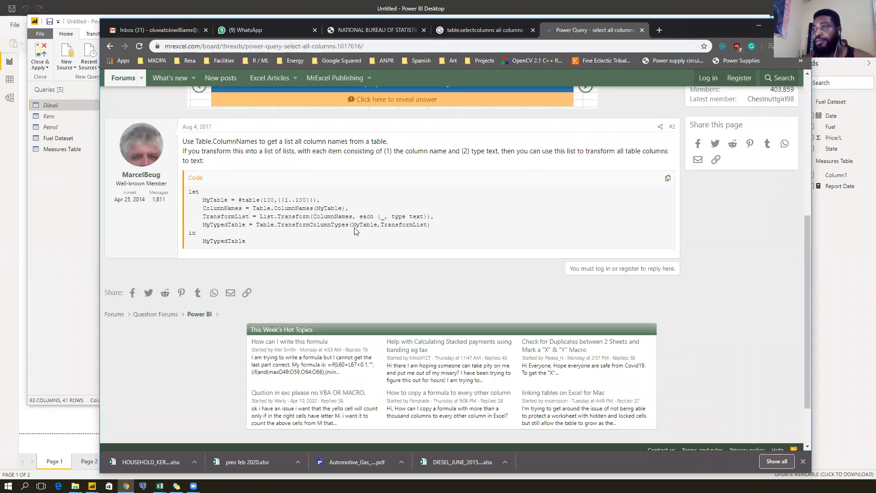
{"action": "scroll", "coordinate": [420, 228], "scroll_direction": "up", "scroll_amount": 5}
{"action": "scroll", "coordinate": [422, 227], "scroll_direction": "up", "scroll_amount": 2}
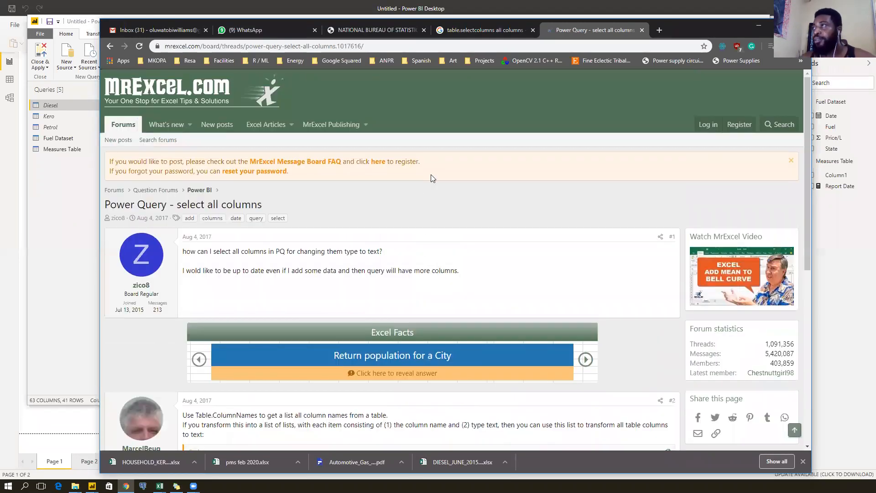
{"action": "left_click", "coordinate": [752, 23]}
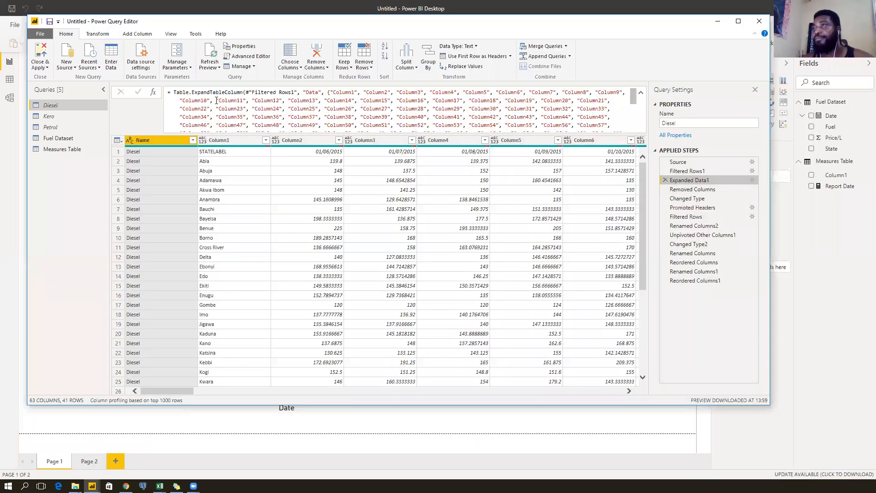
Compare the Diesel query's Removed Columns and Expanded Data1 step previews.
{"action": "left_click", "coordinate": [252, 94]}
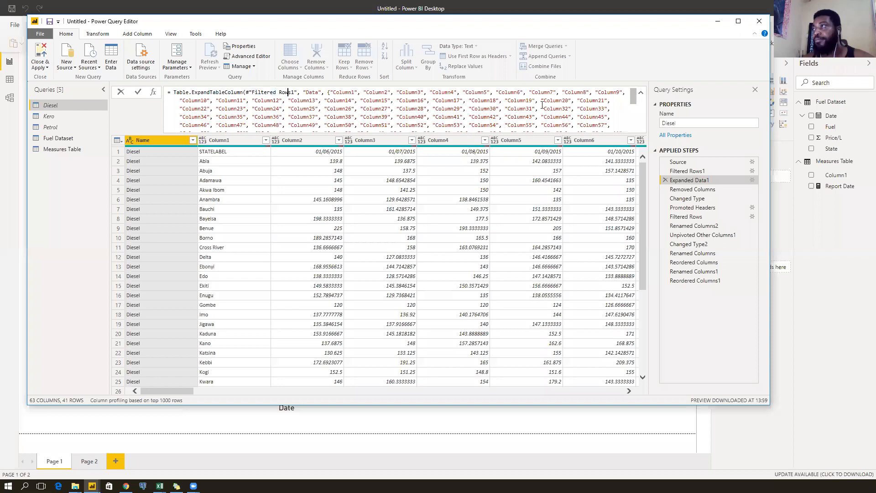
{"action": "scroll", "coordinate": [590, 109], "scroll_direction": "down", "scroll_amount": 3}
{"action": "scroll", "coordinate": [589, 110], "scroll_direction": "up", "scroll_amount": 3}
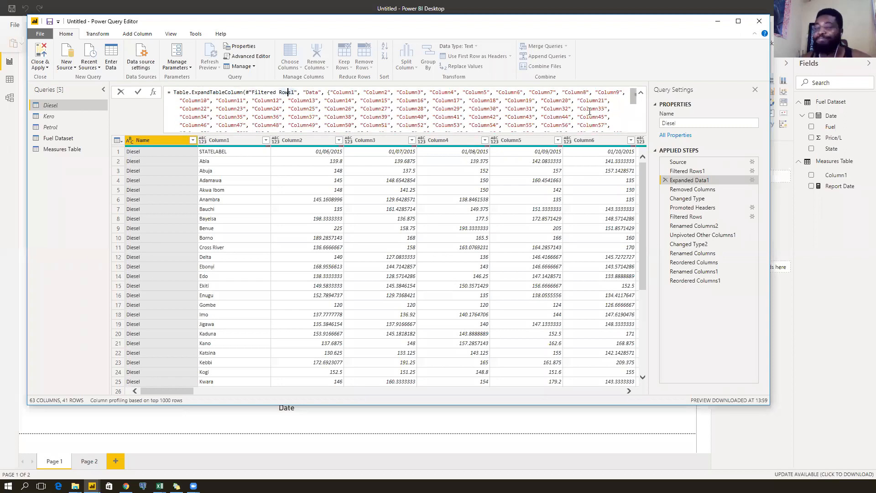
{"action": "scroll", "coordinate": [489, 114], "scroll_direction": "down", "scroll_amount": 3}
{"action": "scroll", "coordinate": [494, 117], "scroll_direction": "up", "scroll_amount": 3}
{"action": "left_click", "coordinate": [709, 189]}
{"action": "left_click", "coordinate": [711, 181]}
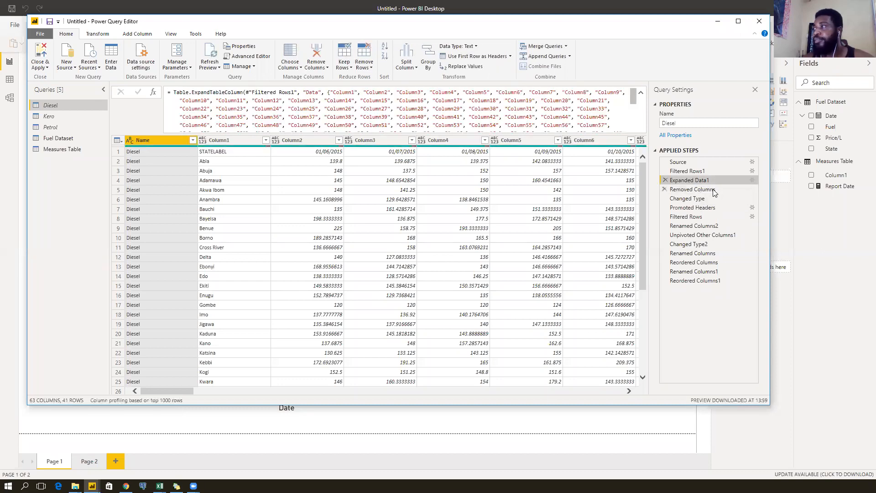
{"action": "left_click", "coordinate": [712, 187]}
{"action": "left_click", "coordinate": [711, 179]}
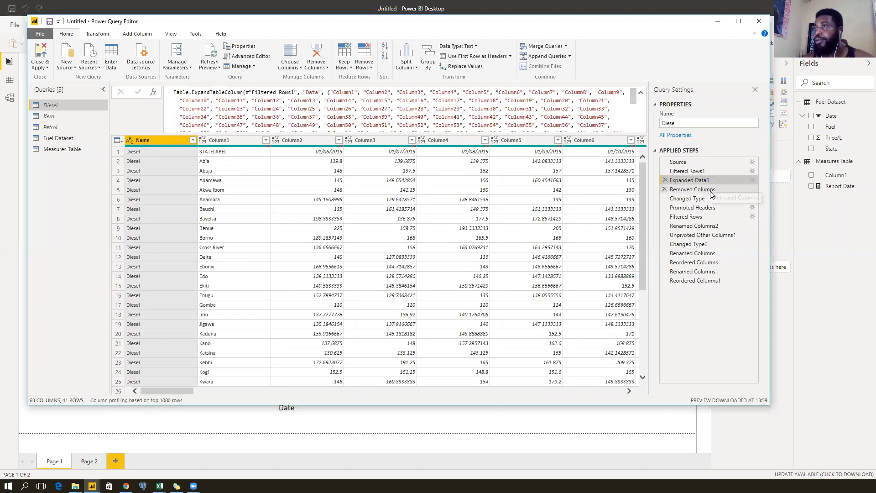
{"action": "key", "text": "Down"}
Step through Expanded Data1, Removed Columns and Unpivoted Other Columns1, ending on Filtered Rows1.
{"action": "left_click", "coordinate": [710, 180]}
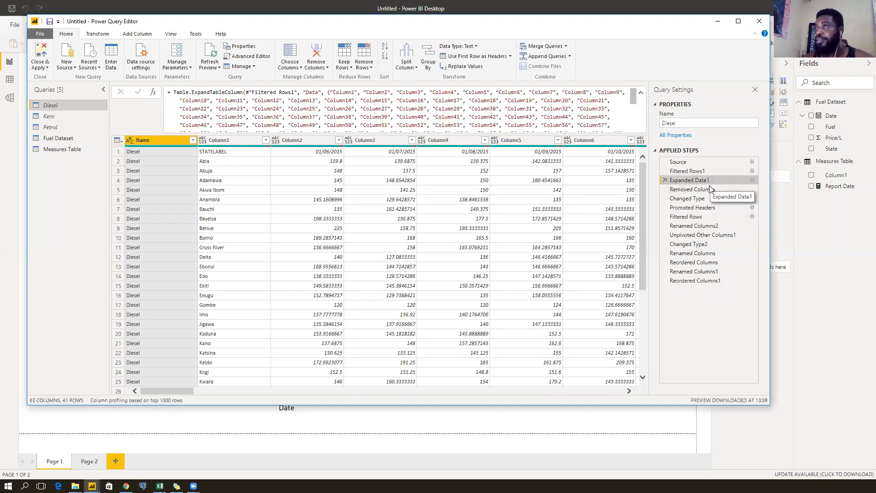
{"action": "left_click", "coordinate": [706, 190]}
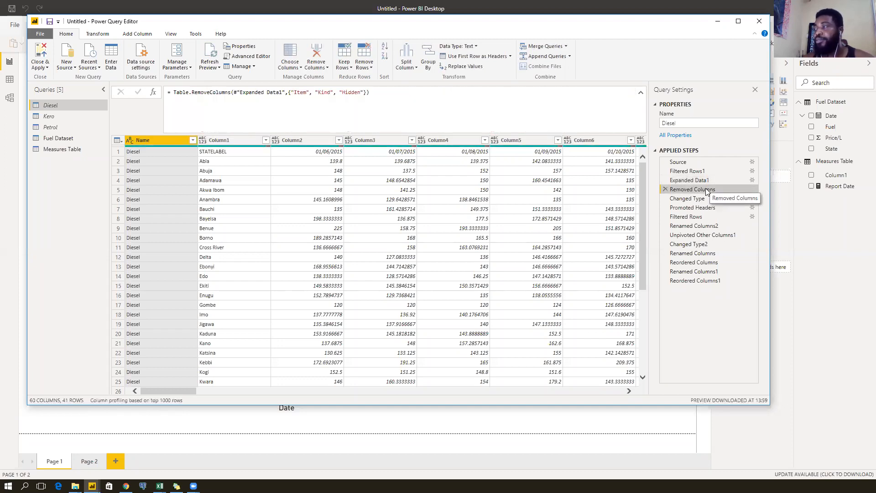
{"action": "left_click", "coordinate": [707, 235]}
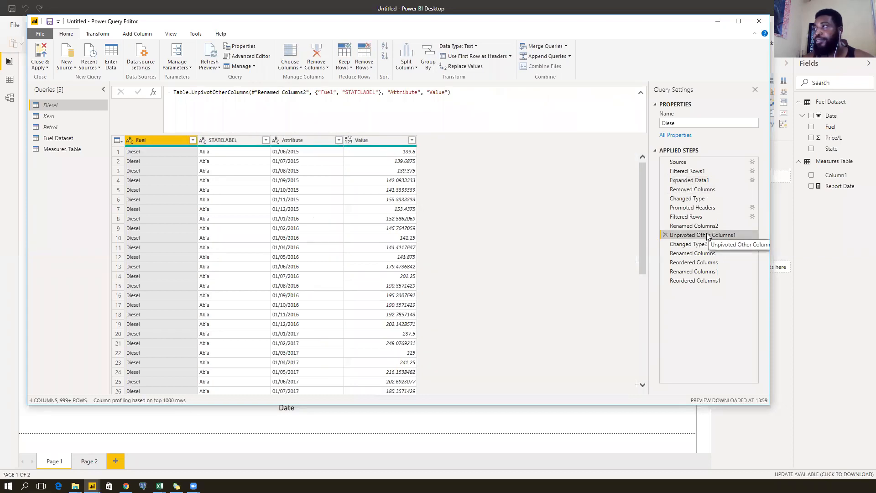
{"action": "left_click", "coordinate": [706, 190]}
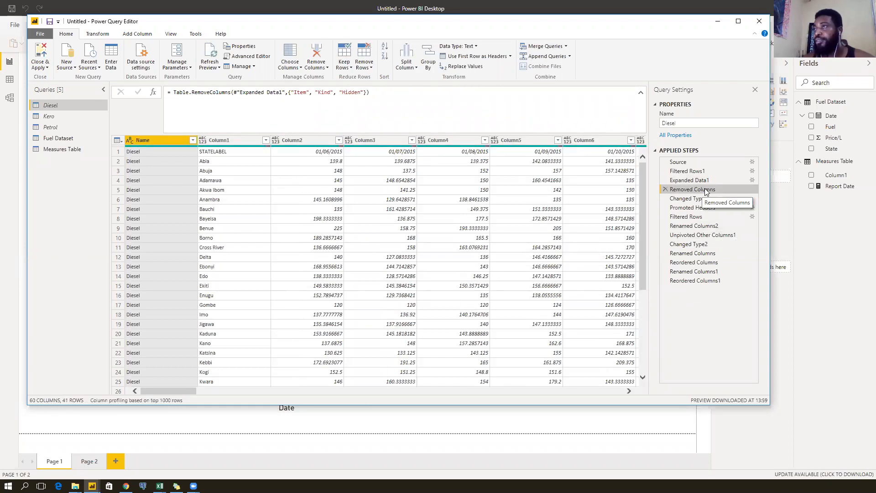
{"action": "left_click", "coordinate": [704, 181]}
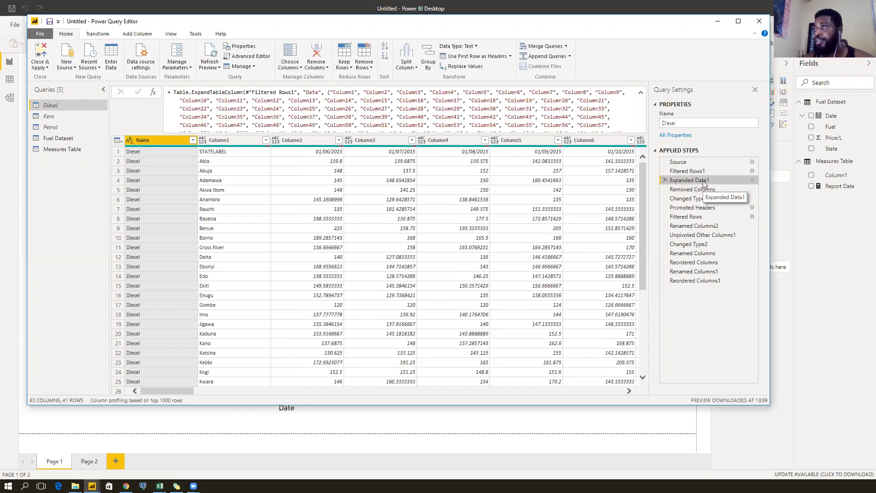
{"action": "scroll", "coordinate": [569, 103], "scroll_direction": "down", "scroll_amount": 4}
{"action": "scroll", "coordinate": [568, 102], "scroll_direction": "up", "scroll_amount": 4}
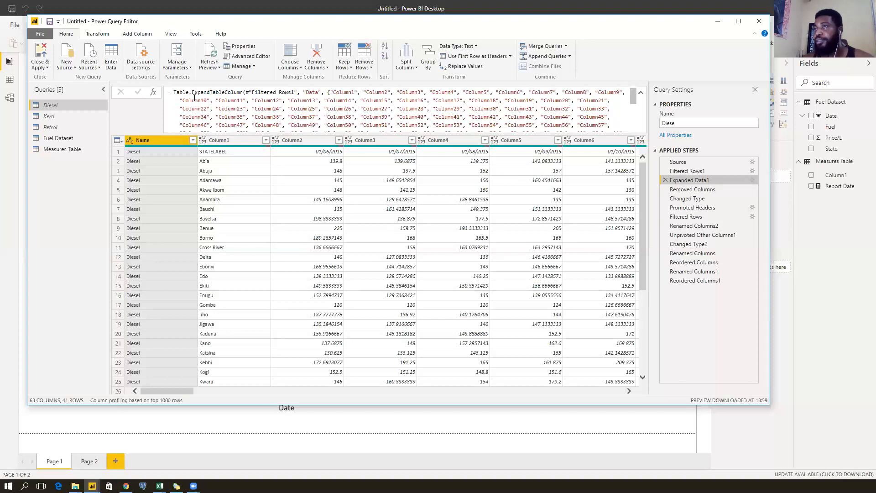
{"action": "left_click", "coordinate": [704, 173]}
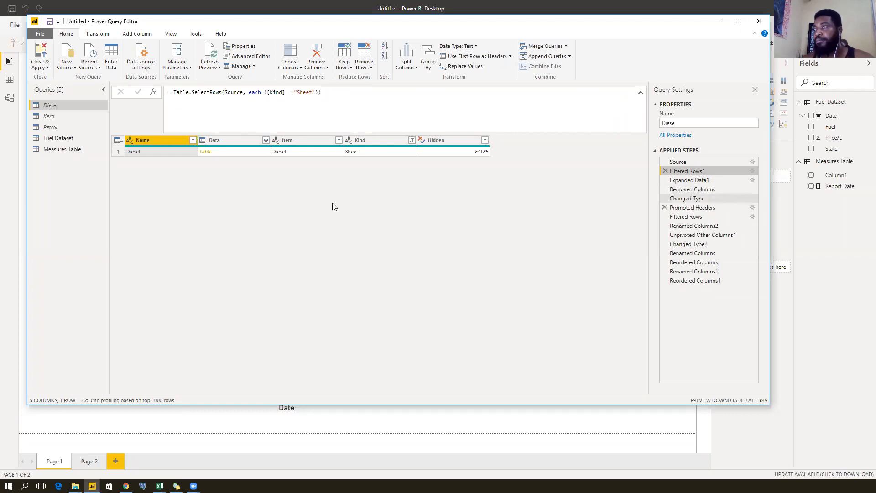
Add the Diesel Name value as a new Diesel_Sheet query and inspect its text value.
{"action": "left_click", "coordinate": [147, 152]}
{"action": "right_click", "coordinate": [147, 152]}
{"action": "left_click", "coordinate": [165, 206]}
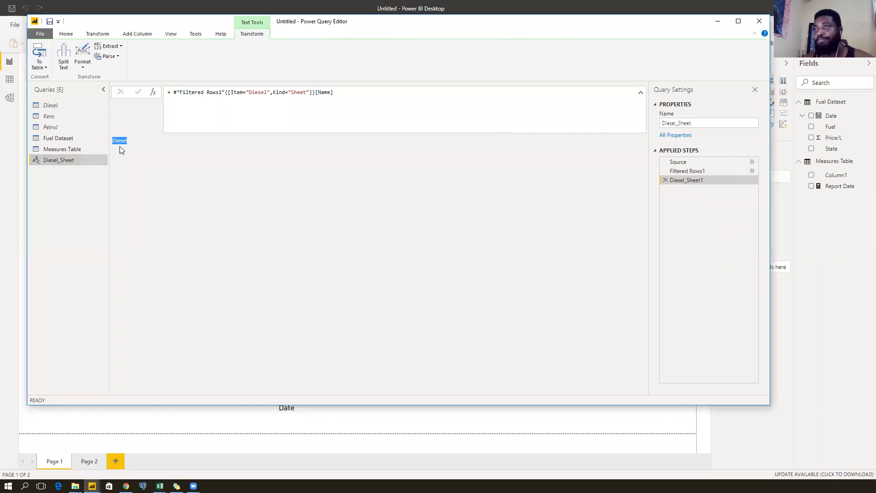
{"action": "left_click", "coordinate": [154, 156]}
{"action": "double_click", "coordinate": [116, 143]}
{"action": "left_click", "coordinate": [183, 157]}
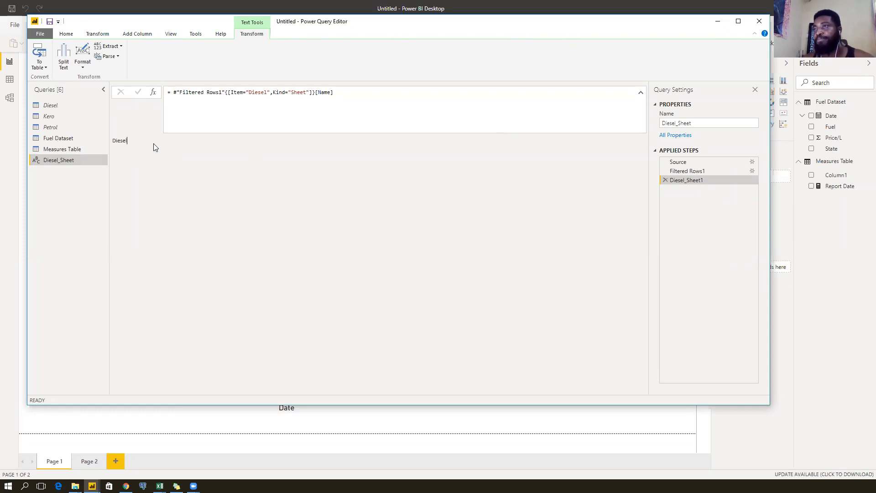
{"action": "double_click", "coordinate": [115, 141]}
{"action": "left_click_drag", "start_coordinate": [115, 141], "coordinate": [141, 143]}
{"action": "left_click", "coordinate": [141, 143]}
{"action": "double_click", "coordinate": [133, 143]}
{"action": "left_click", "coordinate": [185, 149]}
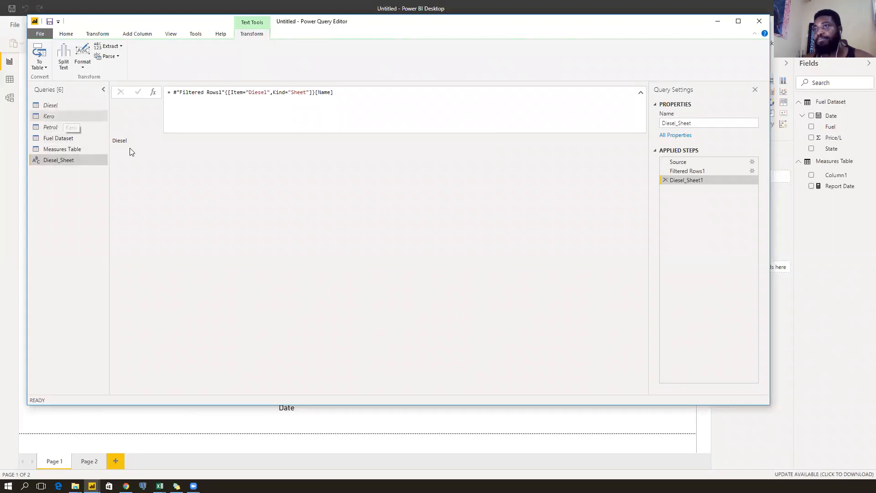
Return to the Diesel query and preview its Expanded Data1 step.
{"action": "left_click", "coordinate": [60, 107]}
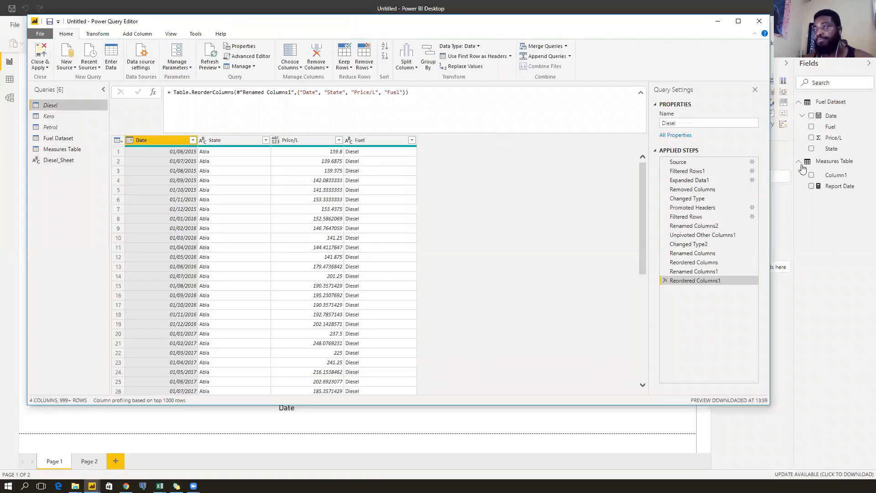
{"action": "left_click", "coordinate": [716, 172]}
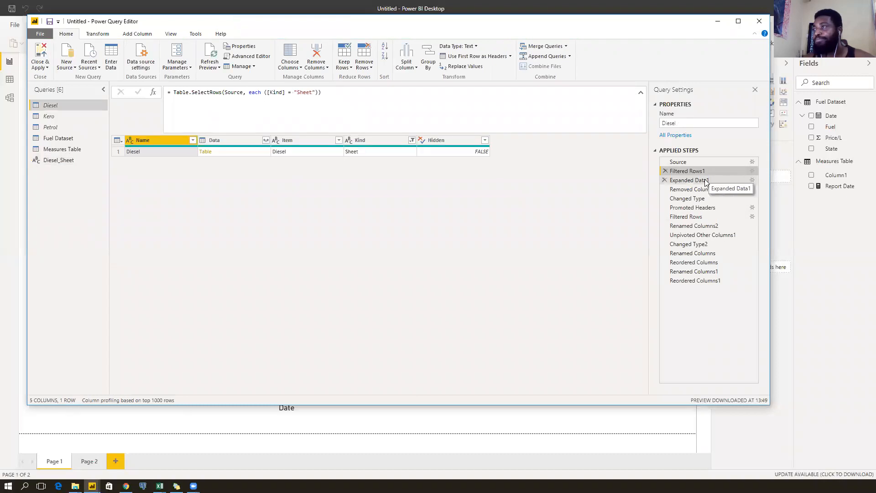
{"action": "left_click", "coordinate": [706, 181]}
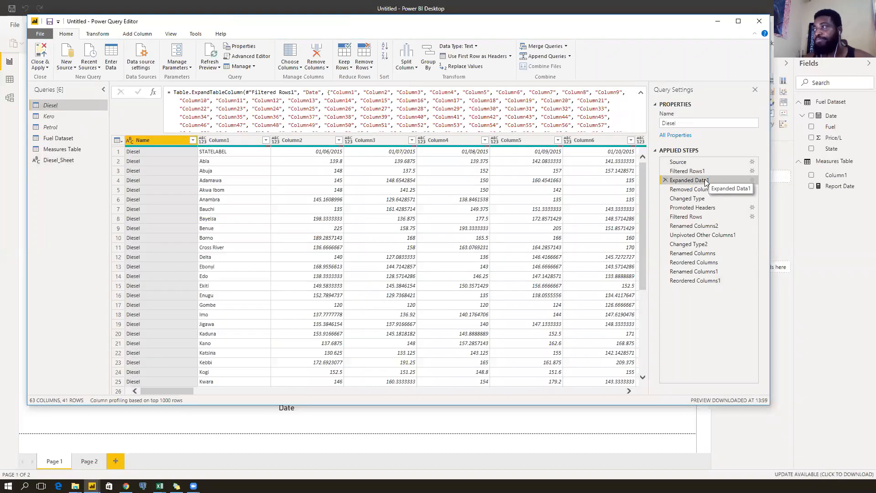
Toggle the Diesel preview between Filtered Rows1 and Expanded Data1 to compare them.
{"action": "left_click", "coordinate": [710, 172]}
{"action": "left_click", "coordinate": [710, 177]}
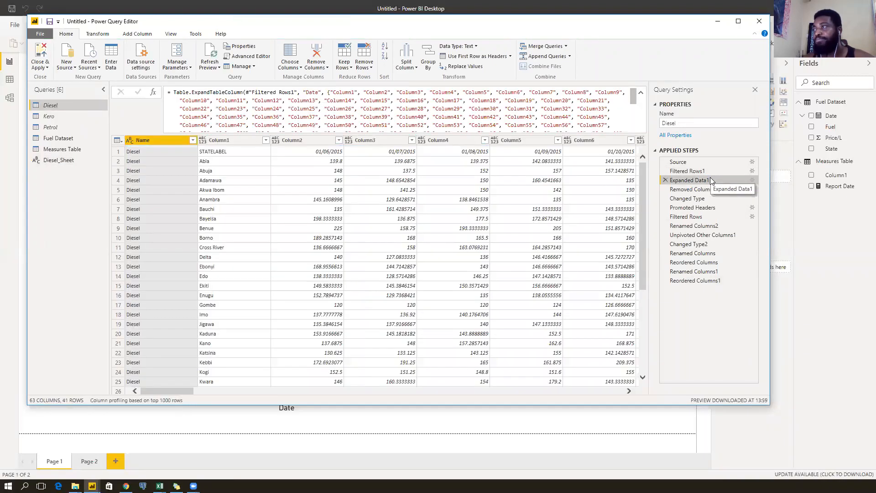
{"action": "left_click", "coordinate": [710, 170]}
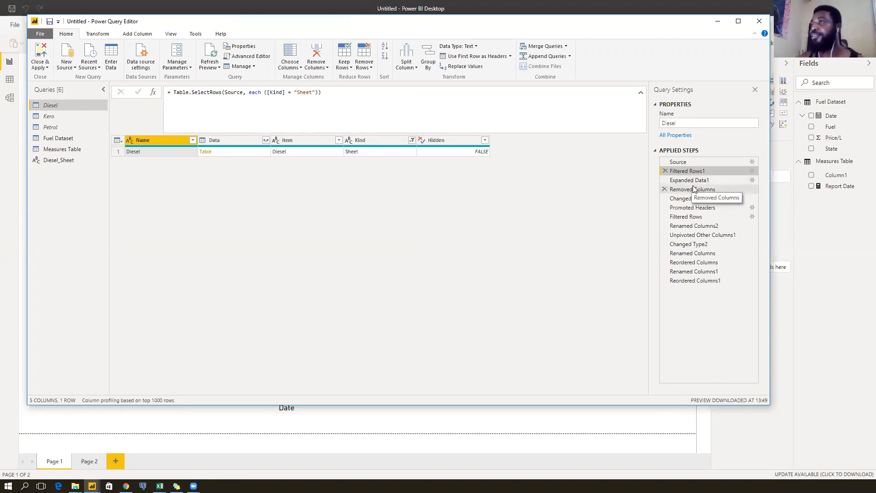
{"action": "left_click", "coordinate": [713, 179]}
{"action": "left_click", "coordinate": [712, 171]}
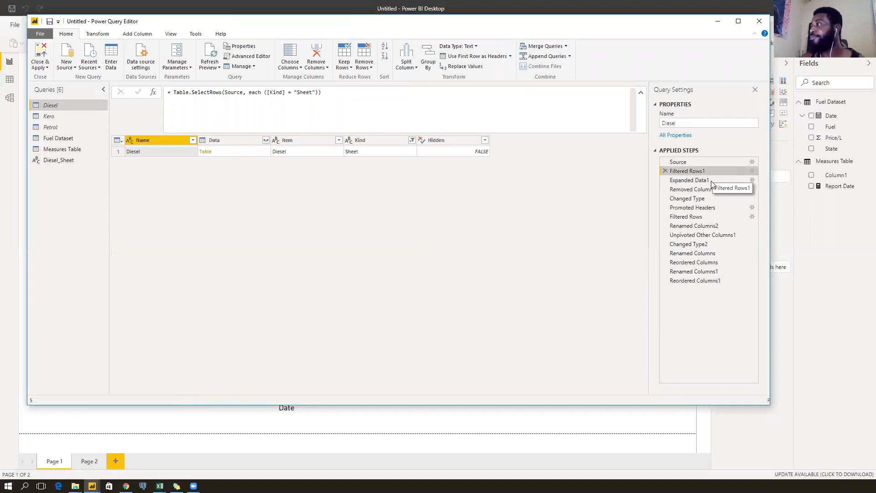
{"action": "left_click", "coordinate": [712, 182]}
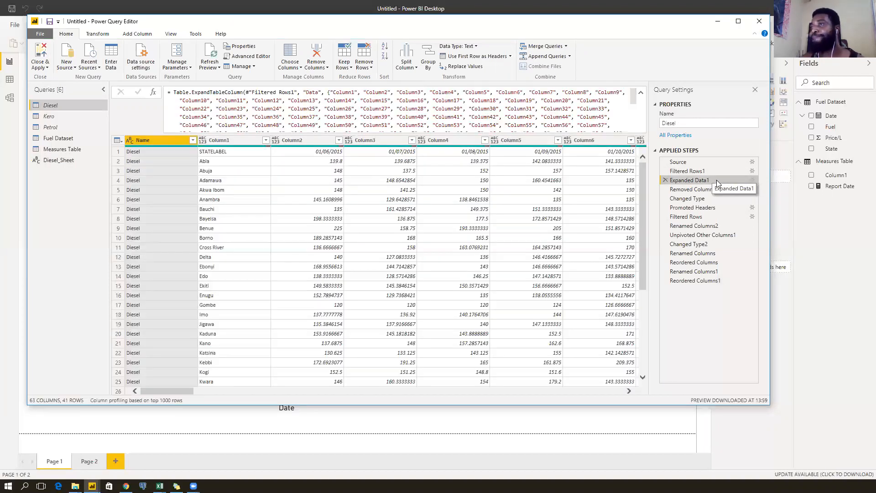
{"action": "left_click", "coordinate": [711, 172]}
{"action": "left_click", "coordinate": [712, 178]}
{"action": "left_click", "coordinate": [712, 172]}
{"action": "left_click", "coordinate": [713, 180]}
{"action": "left_click", "coordinate": [712, 172]}
{"action": "left_click", "coordinate": [712, 180]}
{"action": "left_click", "coordinate": [711, 181]}
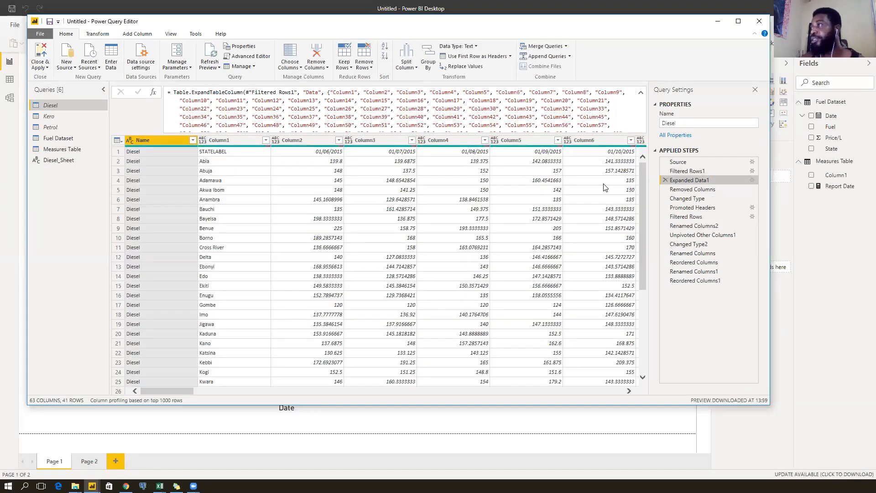
Check both steps once more, settling on the filtered single Diesel row.
{"action": "left_click", "coordinate": [704, 172]}
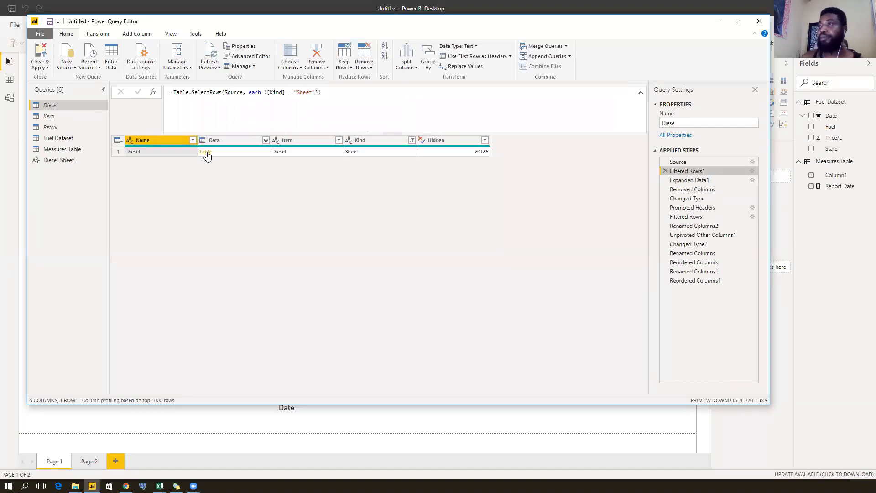
{"action": "left_click", "coordinate": [717, 182]}
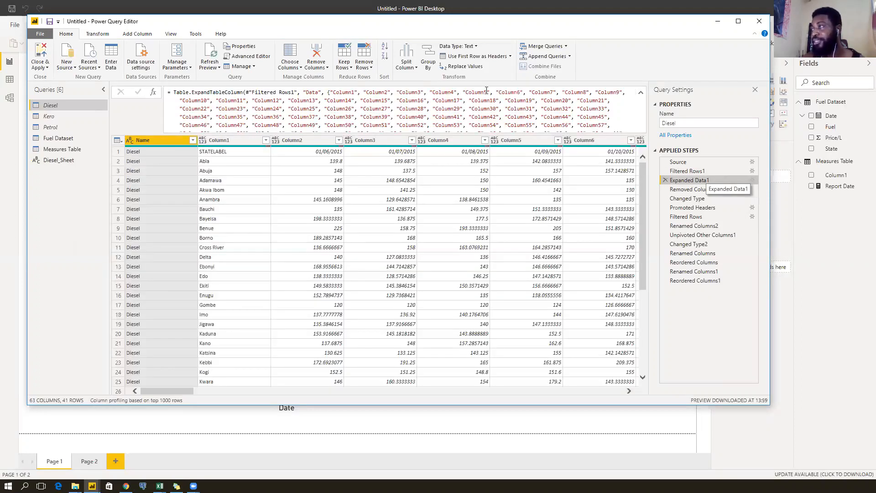
{"action": "scroll", "coordinate": [461, 111], "scroll_direction": "up", "scroll_amount": 3}
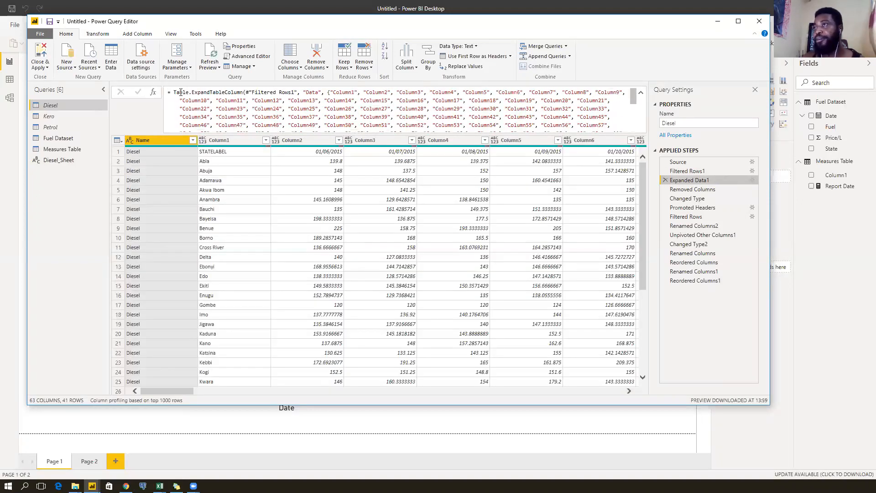
{"action": "scroll", "coordinate": [425, 103], "scroll_direction": "down", "scroll_amount": 3}
{"action": "scroll", "coordinate": [425, 103], "scroll_direction": "up", "scroll_amount": 3}
{"action": "scroll", "coordinate": [424, 103], "scroll_direction": "down", "scroll_amount": 3}
{"action": "scroll", "coordinate": [424, 103], "scroll_direction": "up", "scroll_amount": 3}
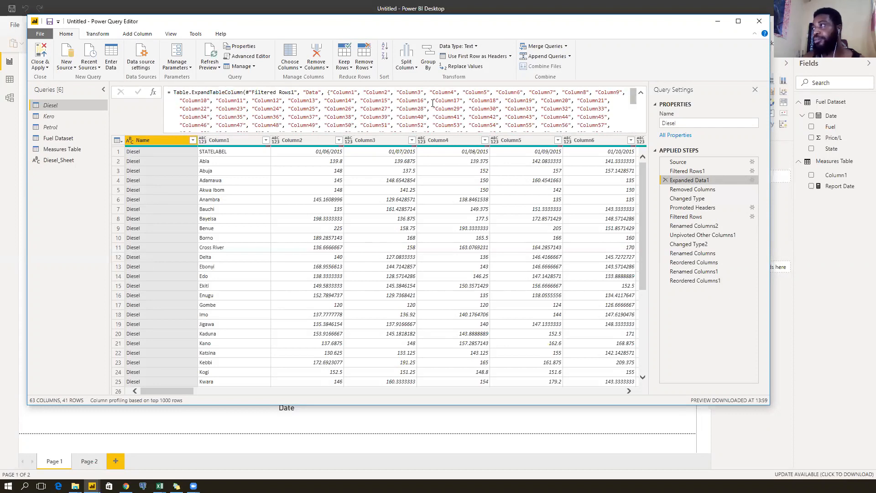
{"action": "left_click", "coordinate": [697, 171]}
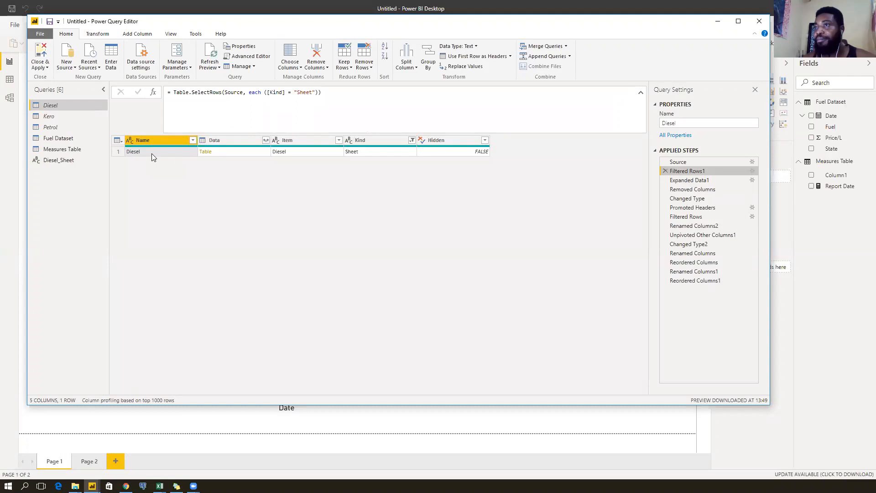
Delete the Diesel_Sheet query, confirming the prompt.
{"action": "right_click", "coordinate": [77, 160]}
{"action": "left_click", "coordinate": [114, 189]}
{"action": "left_click", "coordinate": [485, 258]}
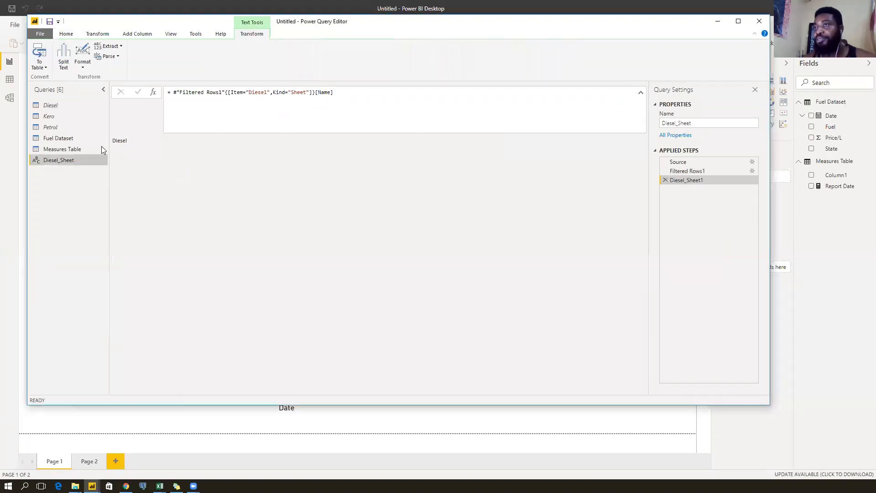
Switch to the Diesel query and preview its Filtered Rows1 step.
{"action": "left_click", "coordinate": [70, 139]}
{"action": "left_click", "coordinate": [67, 105]}
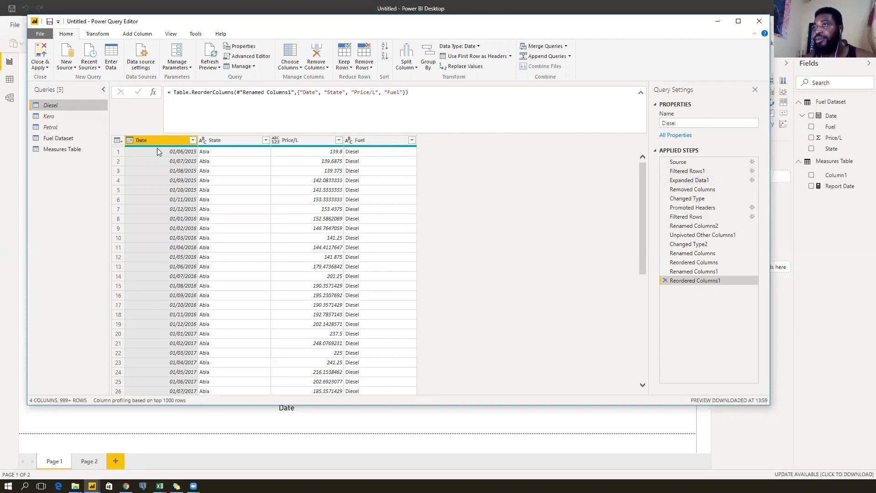
{"action": "left_click", "coordinate": [710, 172]}
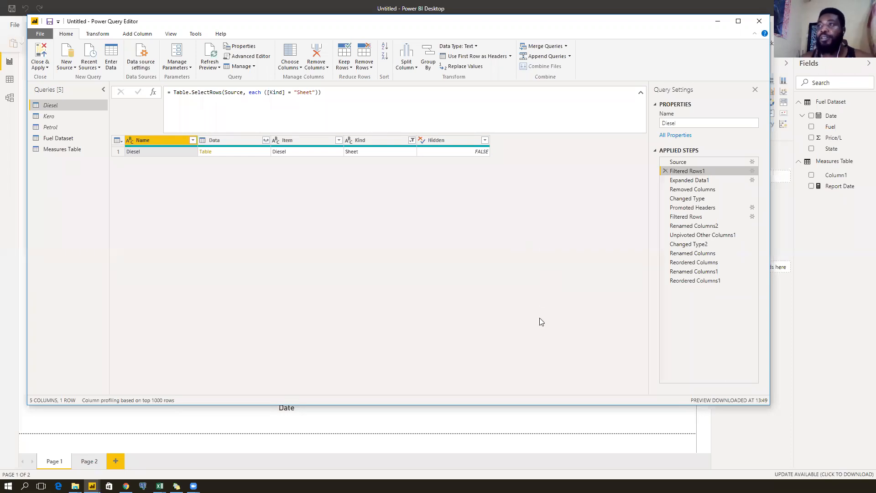
Review Kero's Added Custom and Changed Type3 steps, then switch to the Diesel query.
{"action": "left_click", "coordinate": [53, 115]}
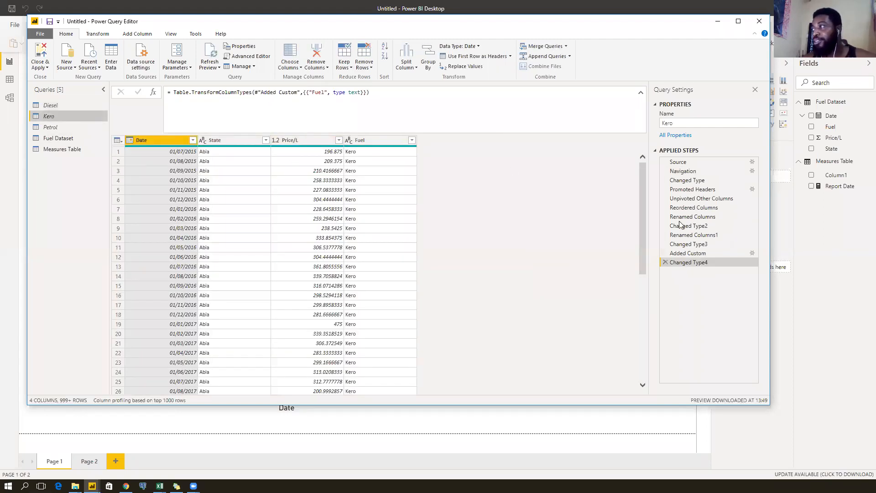
{"action": "left_click", "coordinate": [696, 254]}
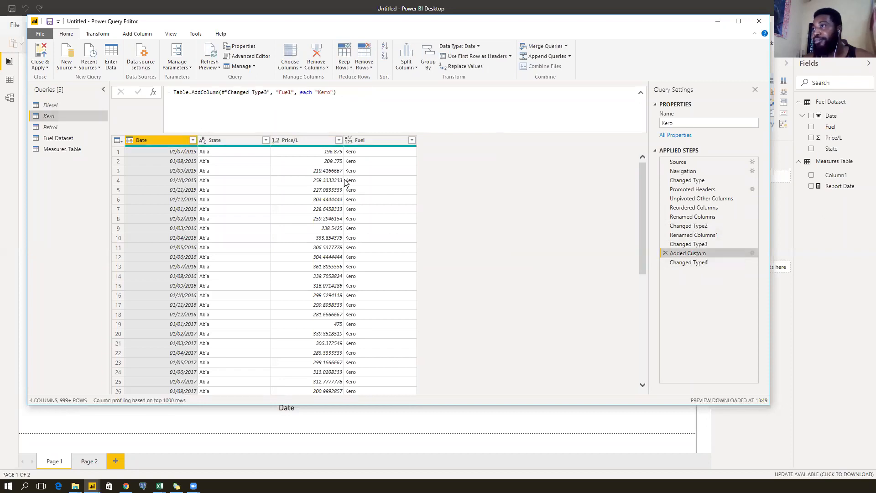
{"action": "left_click", "coordinate": [684, 245]}
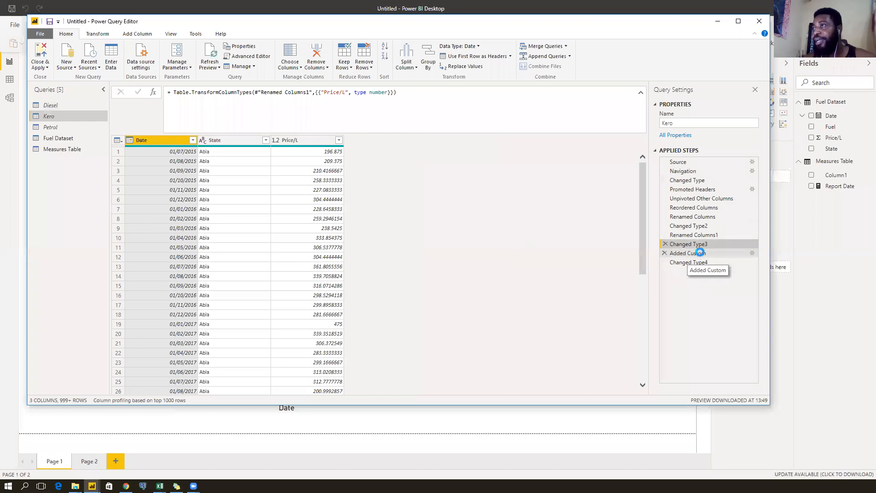
{"action": "left_click", "coordinate": [701, 254]}
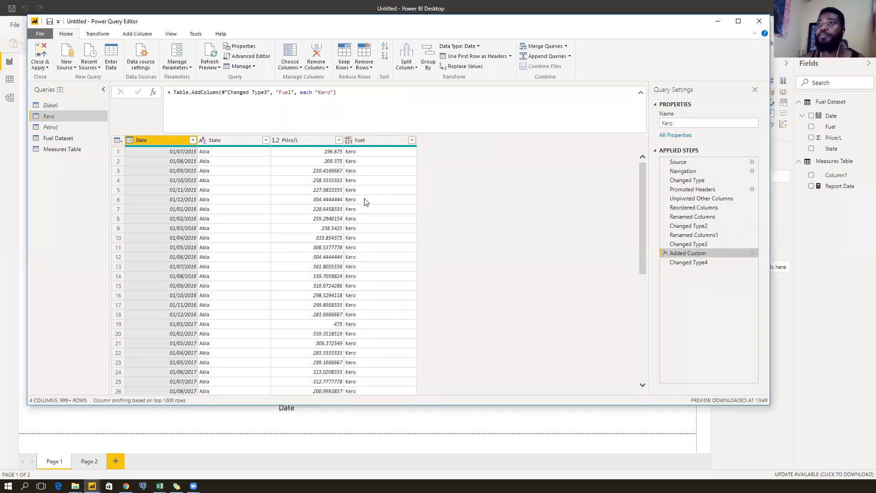
{"action": "left_click", "coordinate": [69, 105]}
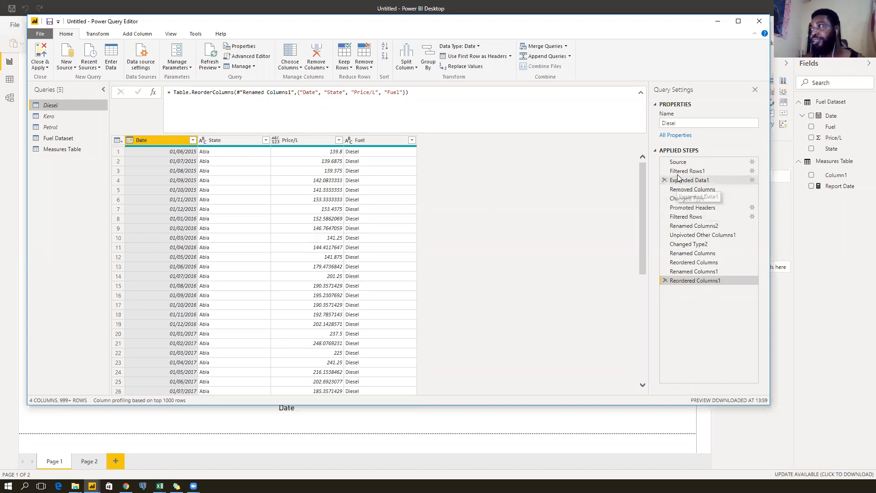
Inspect Diesel's Expanded Data1 formula, then select the Diesel Name cell at Filtered Rows1.
{"action": "left_click", "coordinate": [708, 180]}
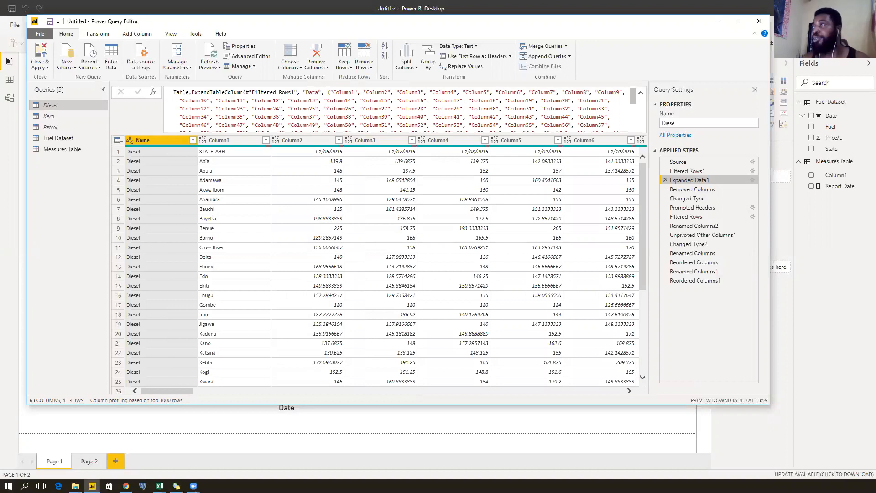
{"action": "scroll", "coordinate": [593, 112], "scroll_direction": "down", "scroll_amount": 1}
{"action": "scroll", "coordinate": [603, 114], "scroll_direction": "up", "scroll_amount": 1}
{"action": "scroll", "coordinate": [603, 114], "scroll_direction": "down", "scroll_amount": 1}
{"action": "scroll", "coordinate": [524, 116], "scroll_direction": "up", "scroll_amount": 1}
{"action": "scroll", "coordinate": [442, 119], "scroll_direction": "down", "scroll_amount": 1}
{"action": "scroll", "coordinate": [442, 119], "scroll_direction": "up", "scroll_amount": 1}
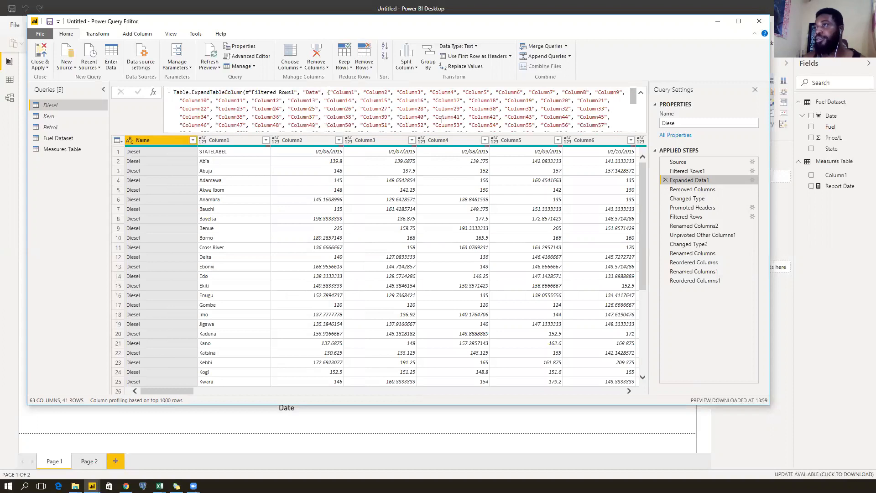
{"action": "left_click", "coordinate": [706, 173]}
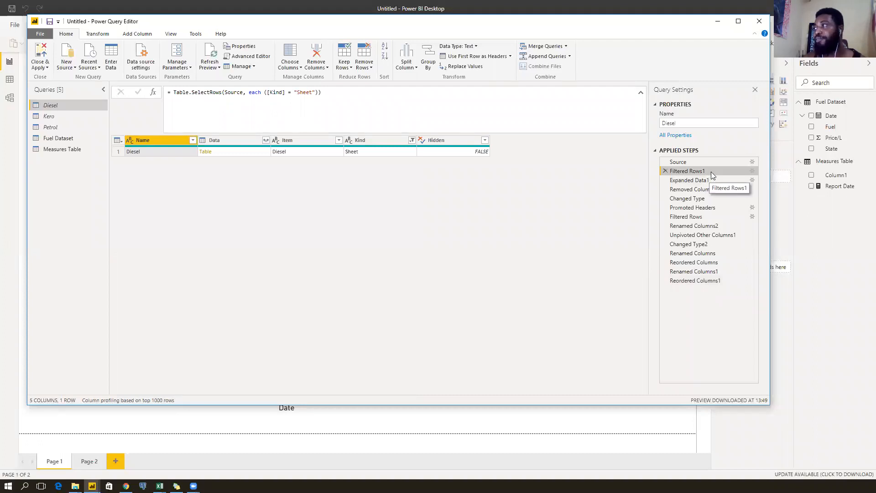
{"action": "left_click", "coordinate": [148, 150]}
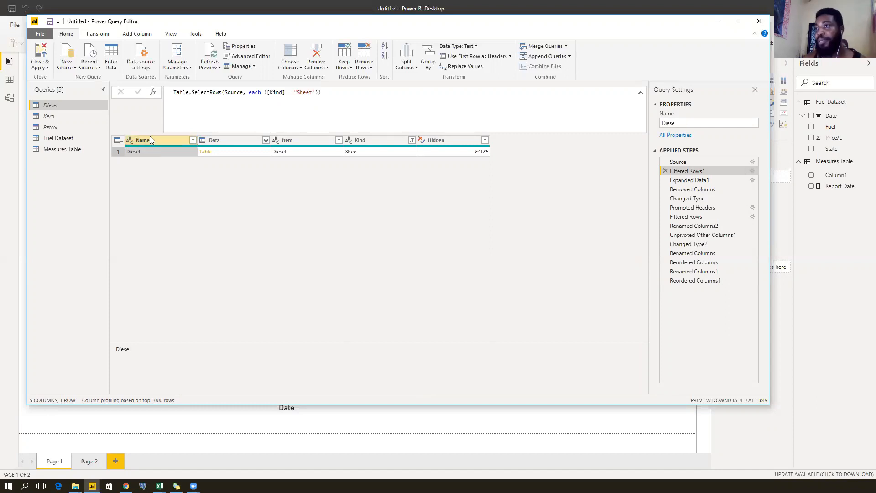
Recreate Diesel_Sheet from the Diesel Name cell, mark its sheet-name lookup, and return to Diesel.
{"action": "right_click", "coordinate": [153, 154]}
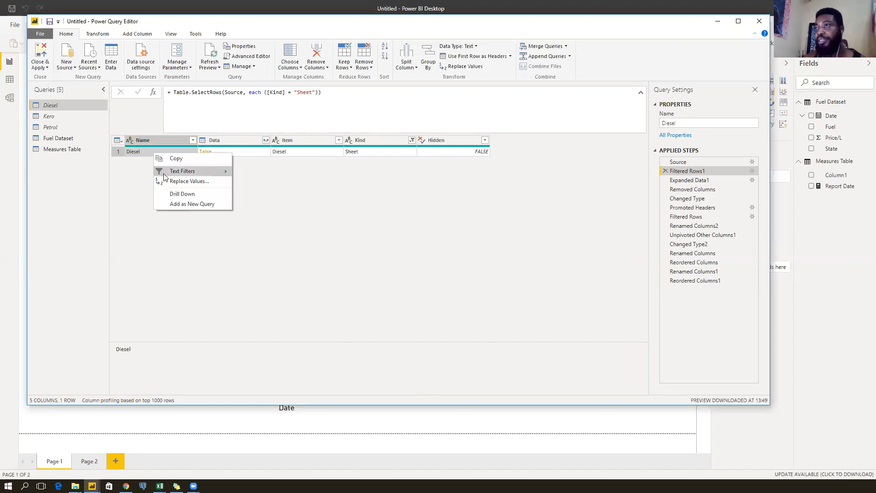
{"action": "left_click", "coordinate": [168, 206]}
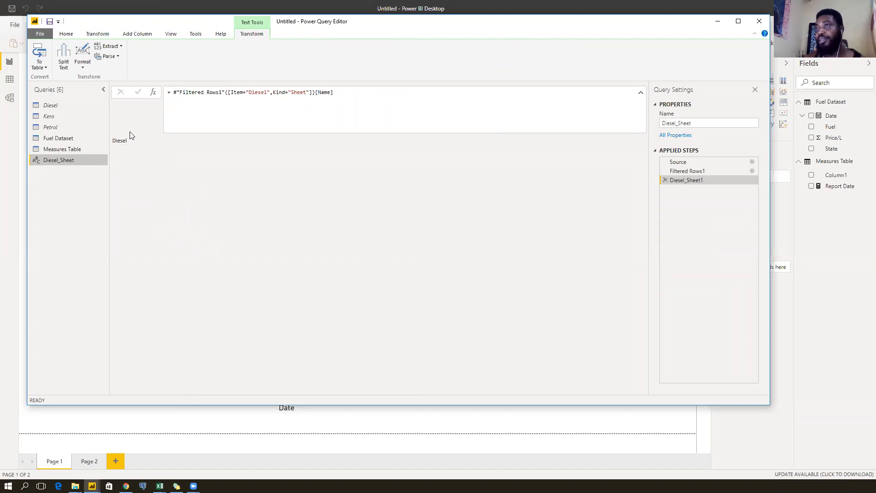
{"action": "double_click", "coordinate": [115, 142]}
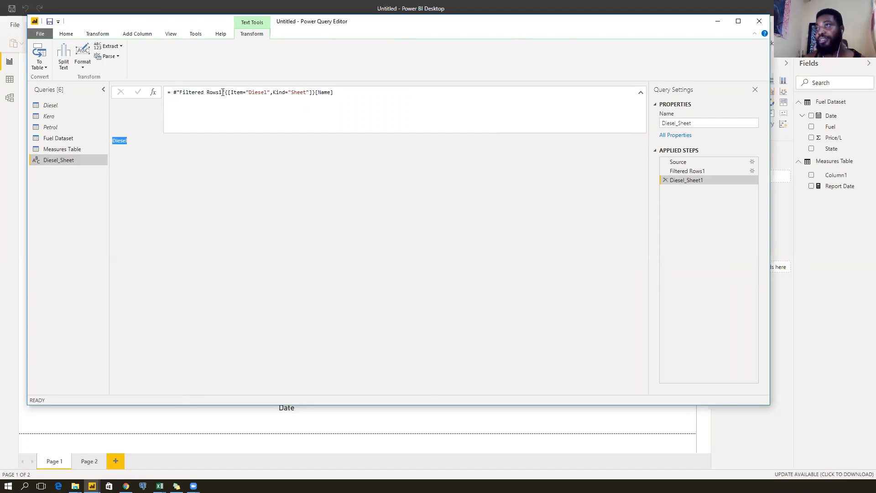
{"action": "left_click_drag", "start_coordinate": [242, 93], "coordinate": [334, 94]}
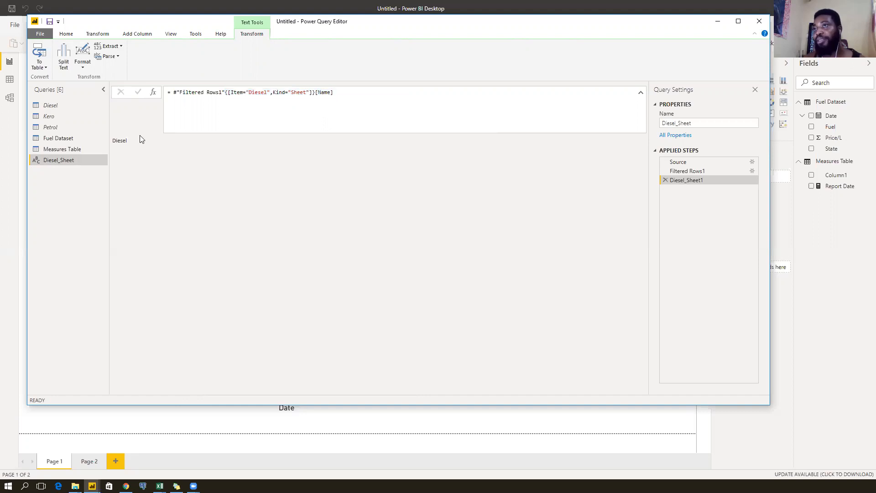
{"action": "left_click", "coordinate": [76, 108]}
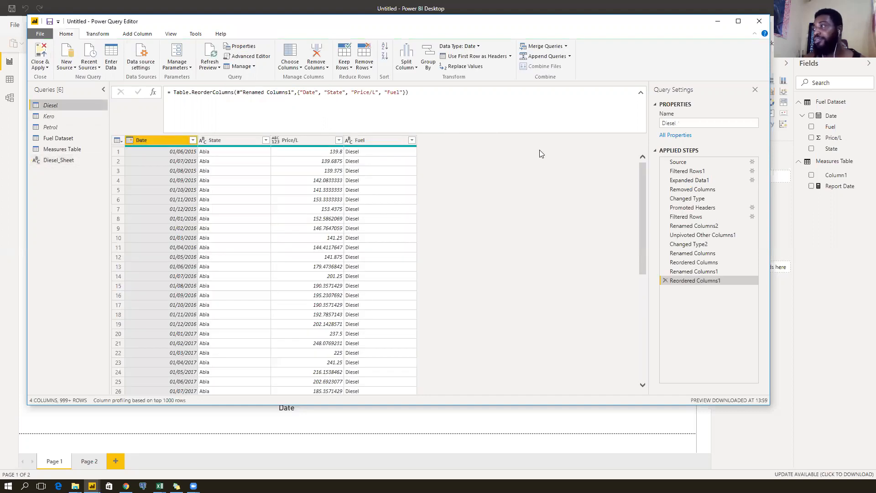
Insert a new Custom1 step after Filtered Rows1 in the Diesel query.
{"action": "left_click", "coordinate": [718, 171]}
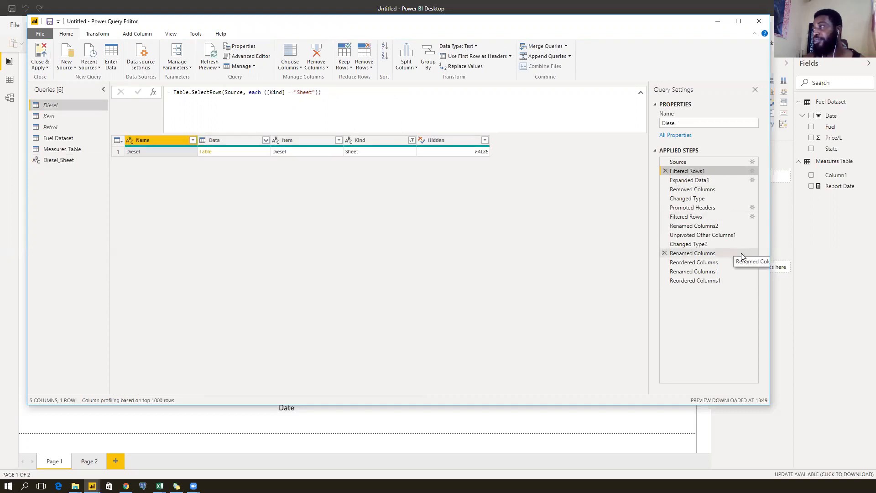
{"action": "right_click", "coordinate": [714, 174]}
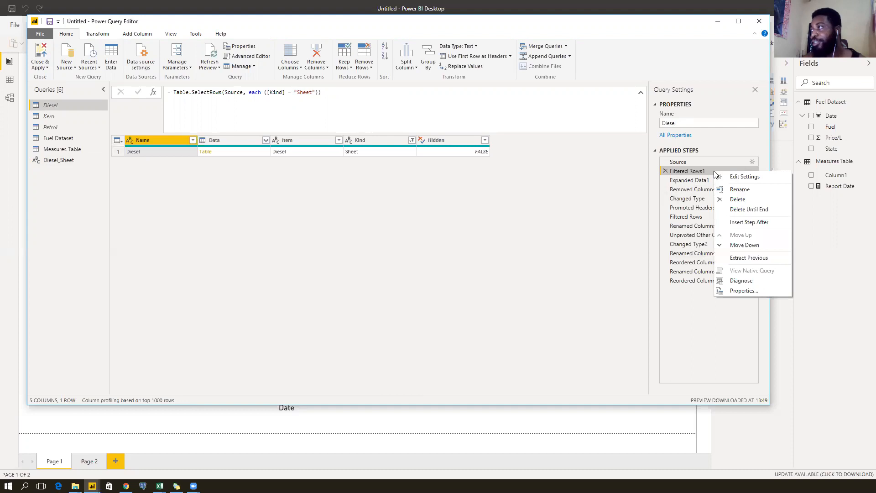
{"action": "left_click", "coordinate": [724, 225]}
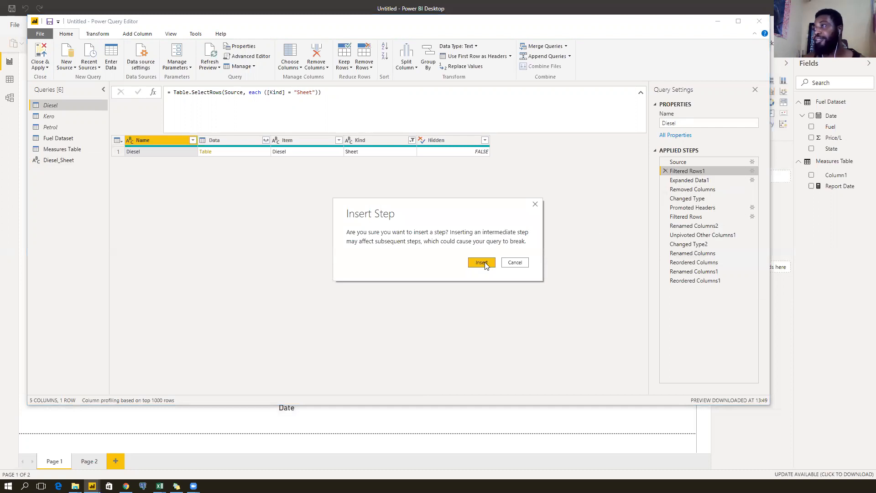
{"action": "left_click", "coordinate": [485, 264]}
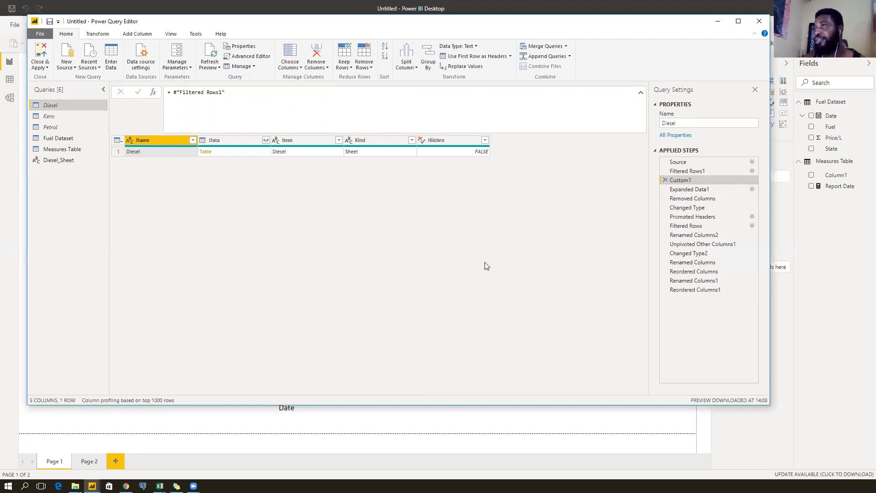
Rename the Custom1 step to SheetName.
{"action": "right_click", "coordinate": [698, 181]}
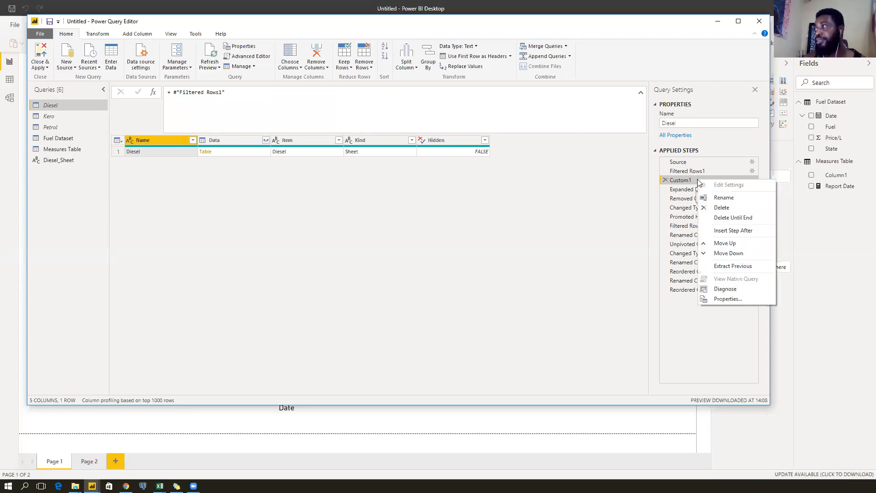
{"action": "left_click", "coordinate": [720, 197]}
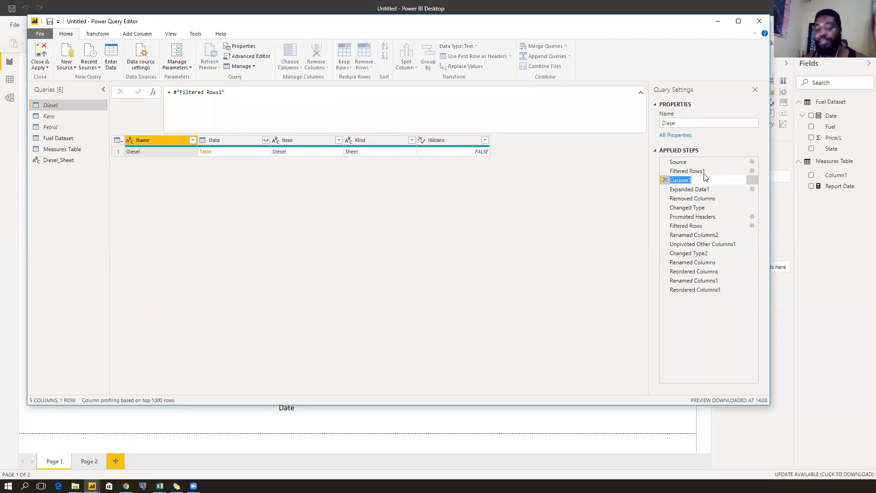
{"action": "key", "text": "BackSpace"}
{"action": "type", "text": "SheetName"}
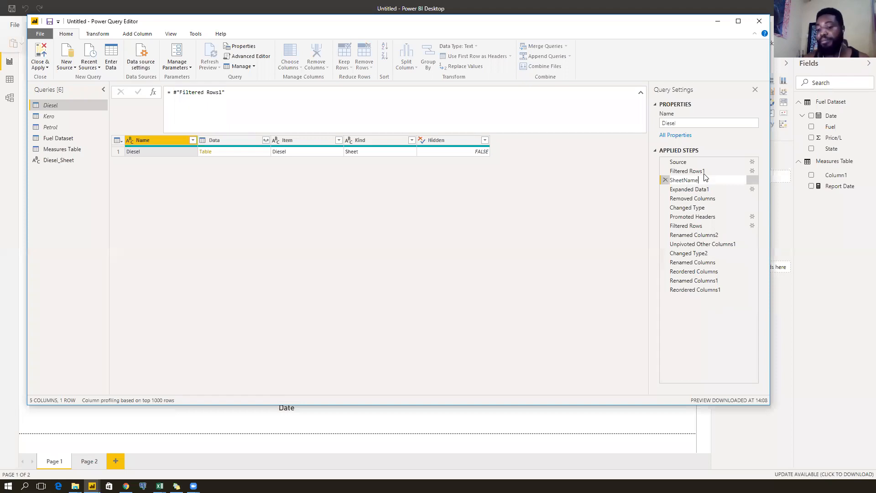
{"action": "key", "text": "Return"}
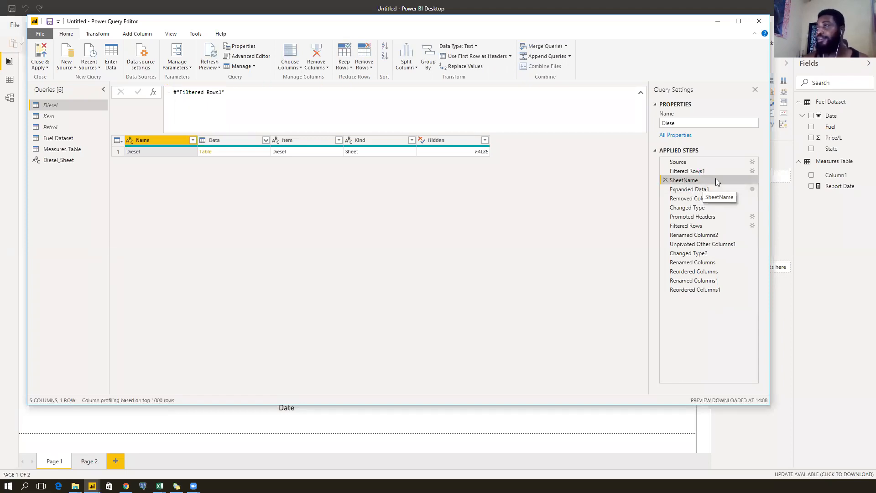
Append {[Item="Diesel",Kind="Sheet"]}[Name] from Diesel_Sheet to the SheetName step formula after #"Filtered Rows1".
{"action": "left_click", "coordinate": [54, 162]}
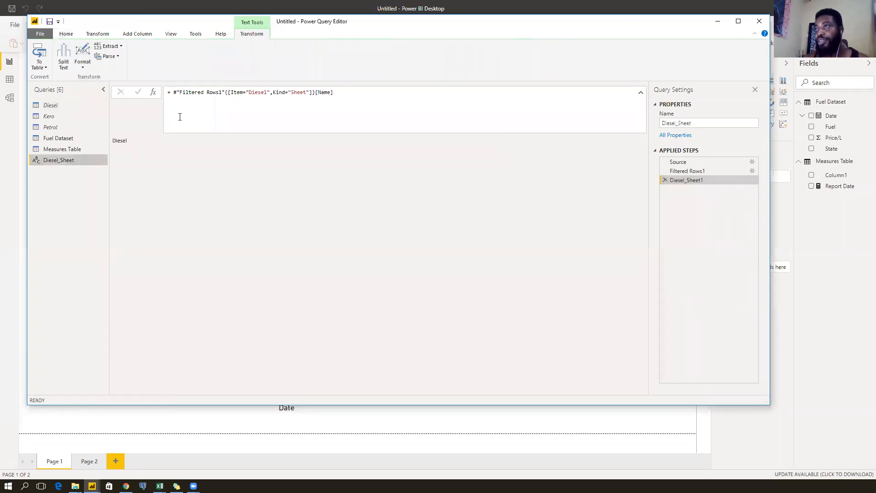
{"action": "left_click_drag", "start_coordinate": [225, 93], "coordinate": [341, 94]}
{"action": "key", "text": "ctrl+c"}
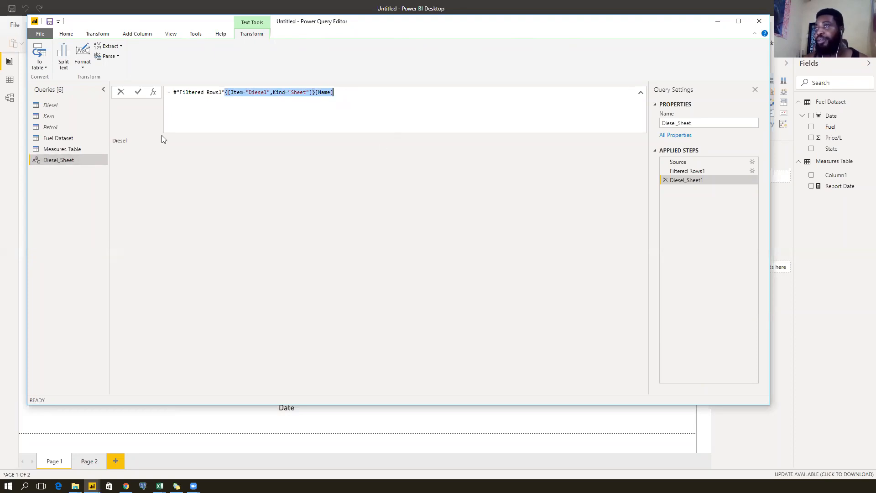
{"action": "left_click", "coordinate": [71, 108]}
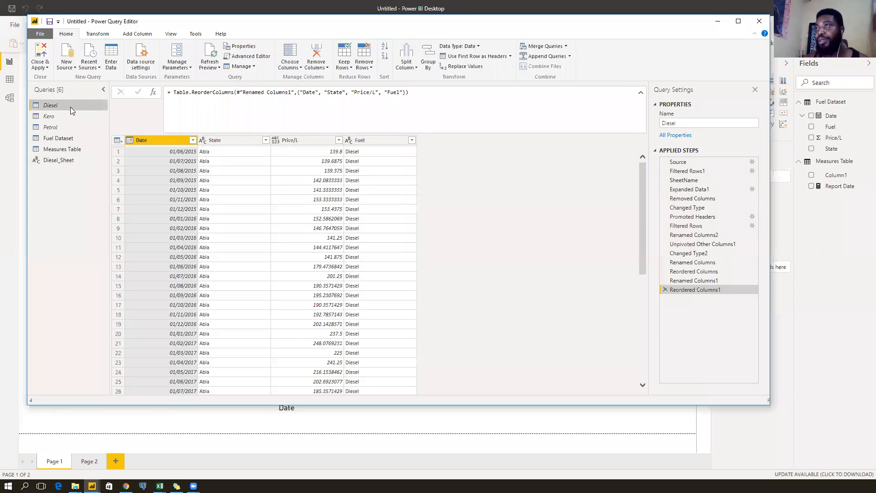
{"action": "left_click", "coordinate": [711, 181]}
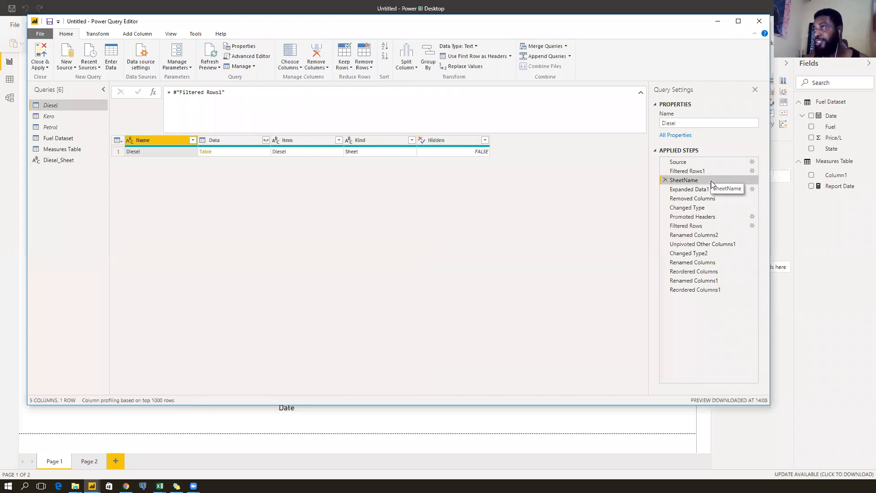
{"action": "left_click", "coordinate": [244, 93]}
{"action": "key", "text": "ctrl+v"}
{"action": "key", "text": "Return"}
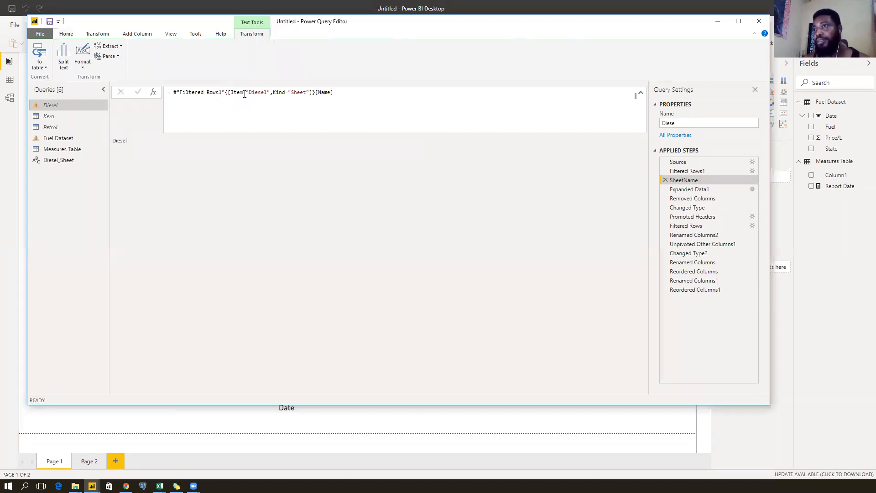
Check that SheetName returns Diesel, then choose Insert Step After on SheetName.
{"action": "double_click", "coordinate": [132, 143]}
{"action": "left_click", "coordinate": [197, 168]}
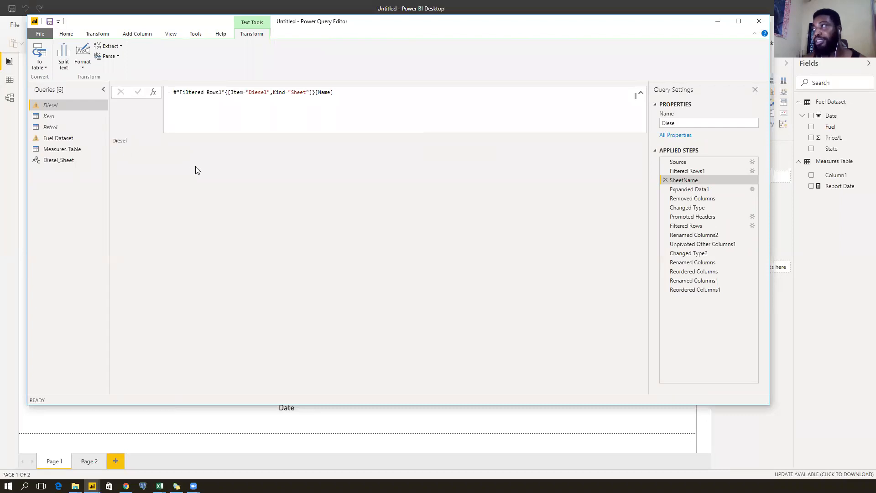
{"action": "right_click", "coordinate": [690, 180]}
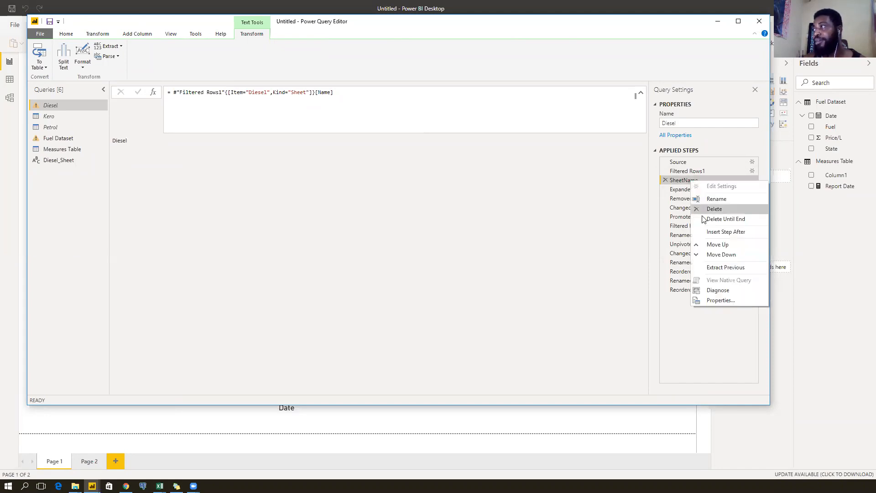
{"action": "left_click", "coordinate": [678, 182]}
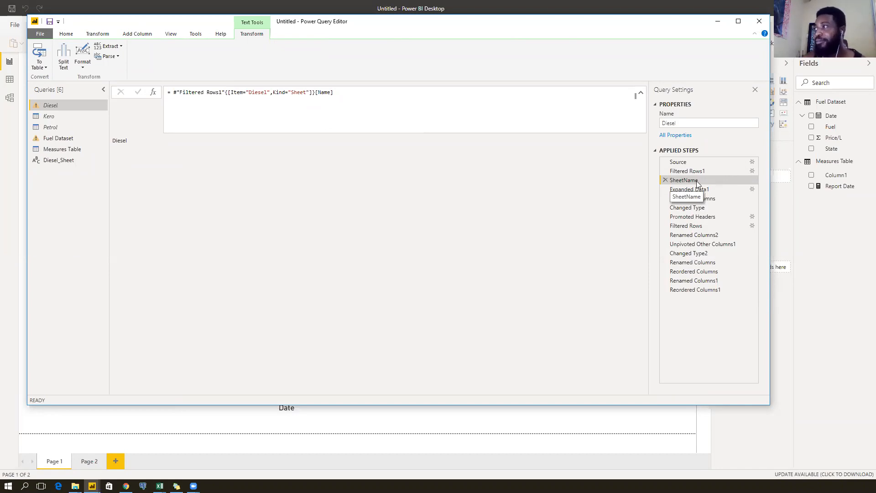
{"action": "right_click", "coordinate": [697, 181]}
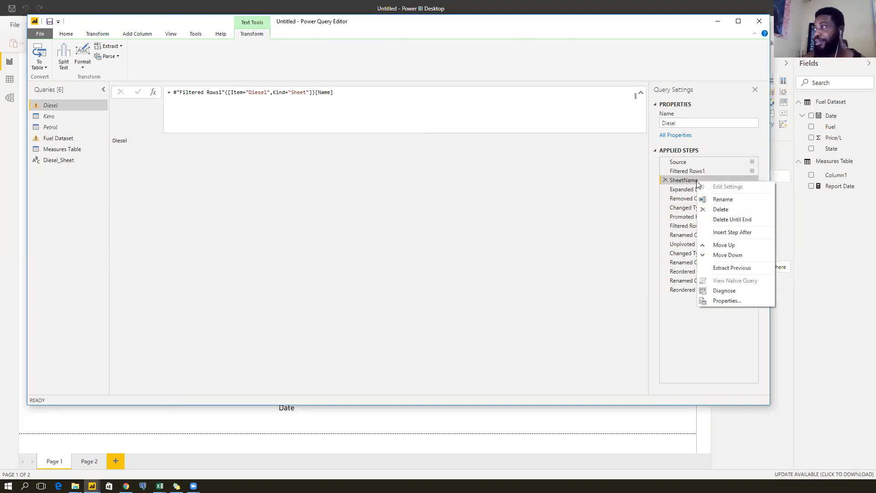
{"action": "left_click", "coordinate": [706, 232]}
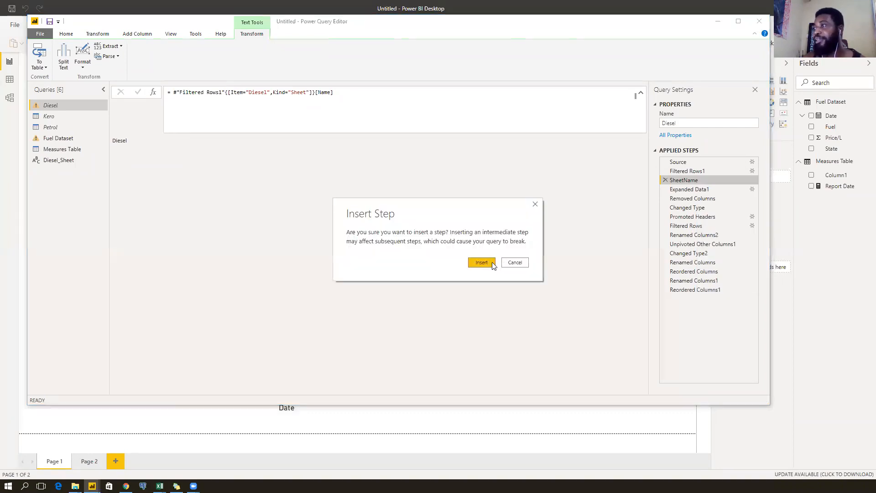
Insert the new step after SheetName and rename it BackToFilteredRows1.
{"action": "left_click", "coordinate": [485, 262]}
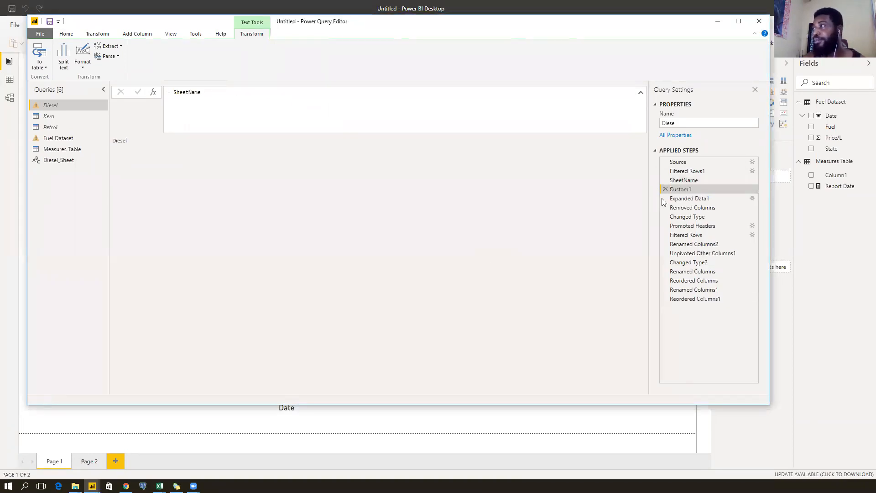
{"action": "right_click", "coordinate": [692, 189]}
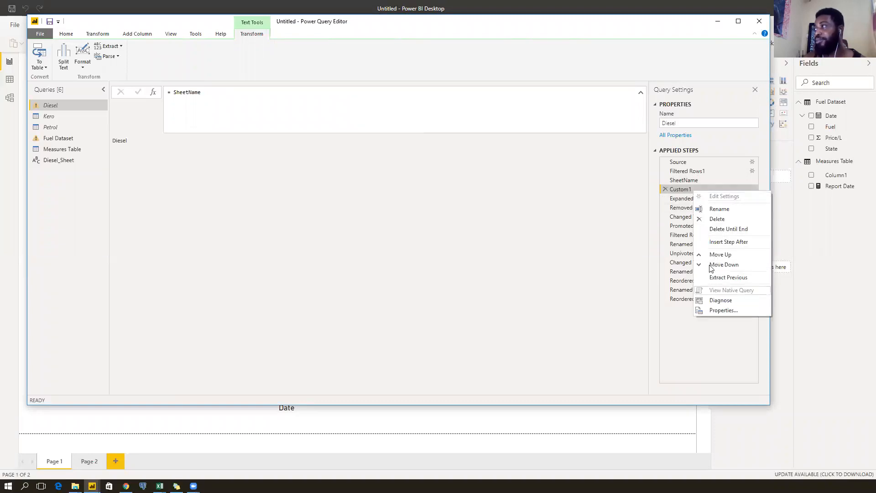
{"action": "left_click", "coordinate": [714, 210]}
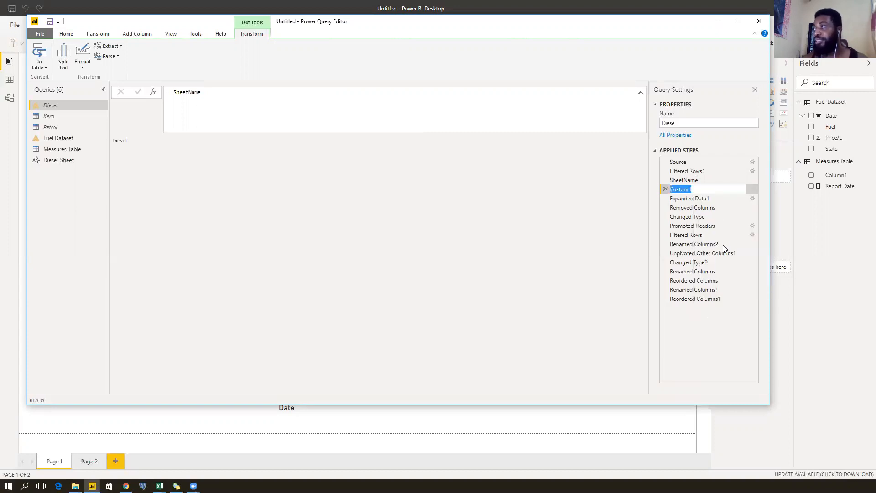
{"action": "type", "text": "Bac"}
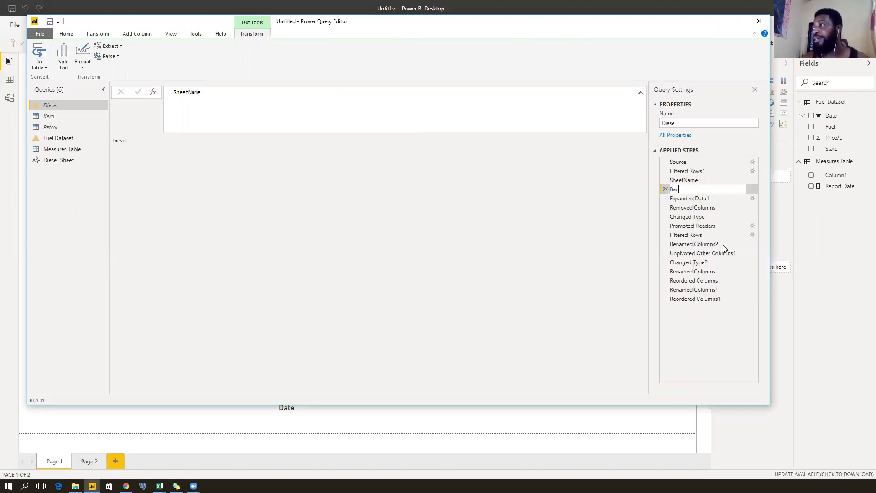
{"action": "type", "text": "kToFil"}
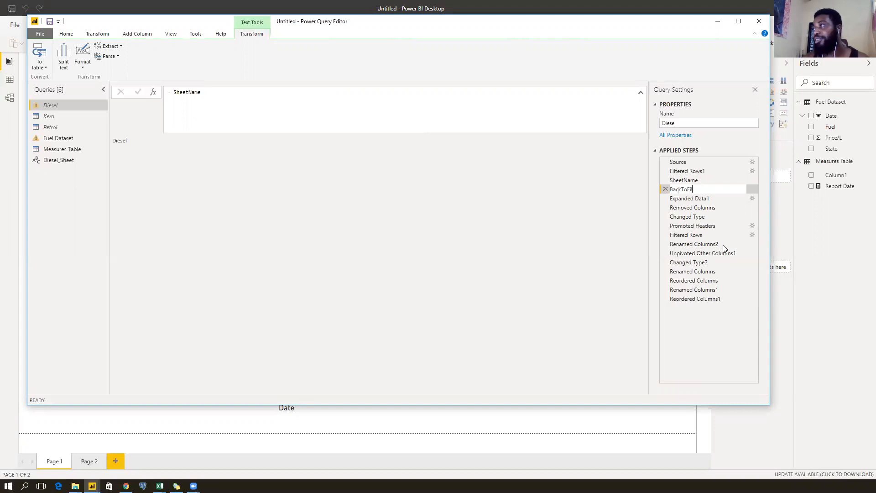
{"action": "type", "text": "teredRows1"}
{"action": "key", "text": "Return"}
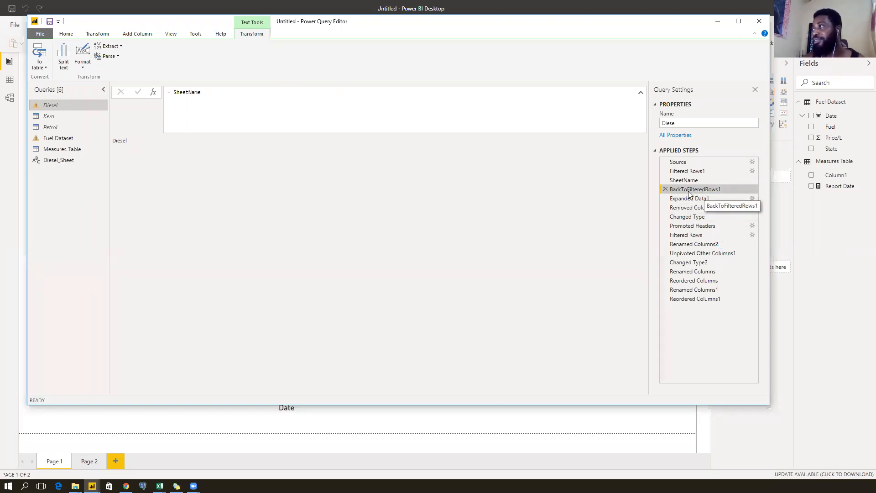
{"action": "left_click", "coordinate": [707, 170]}
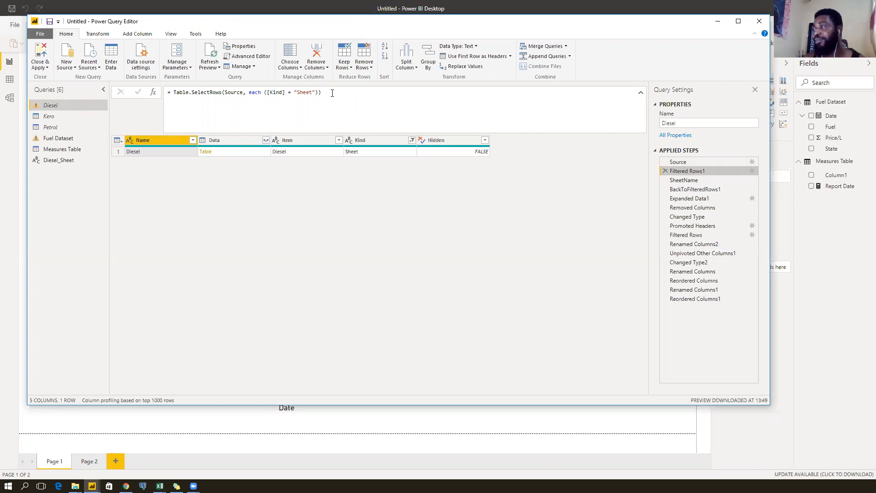
Change BackToFilteredRows1's formula from SheetName to #"Filtered Rows1", then drill into the Diesel Table.
{"action": "left_click", "coordinate": [703, 190]}
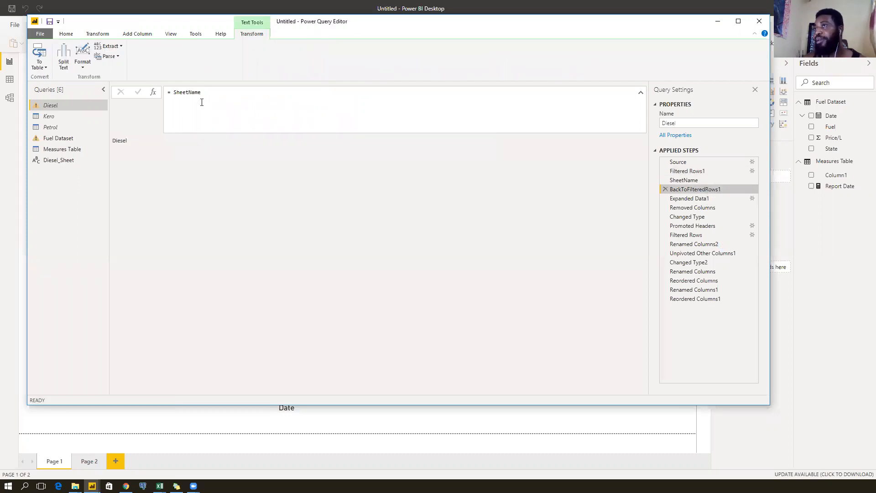
{"action": "left_click_drag", "start_coordinate": [204, 92], "coordinate": [173, 92]}
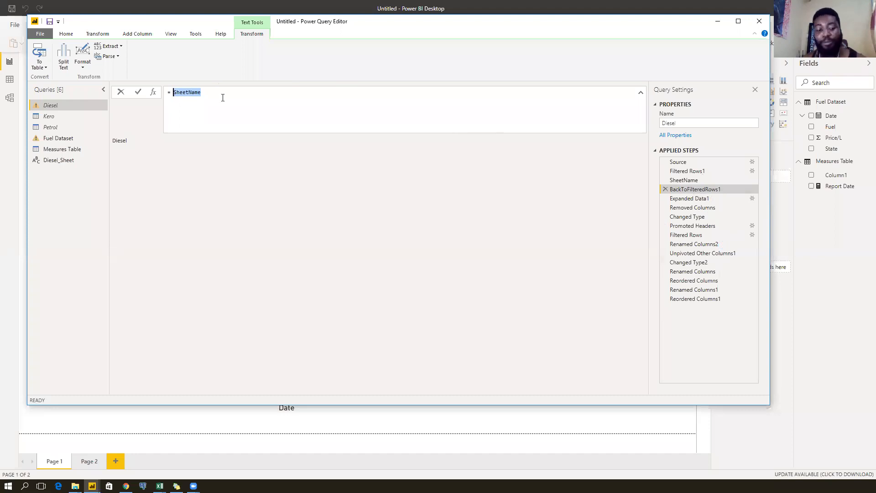
{"action": "type", "text": "#"}
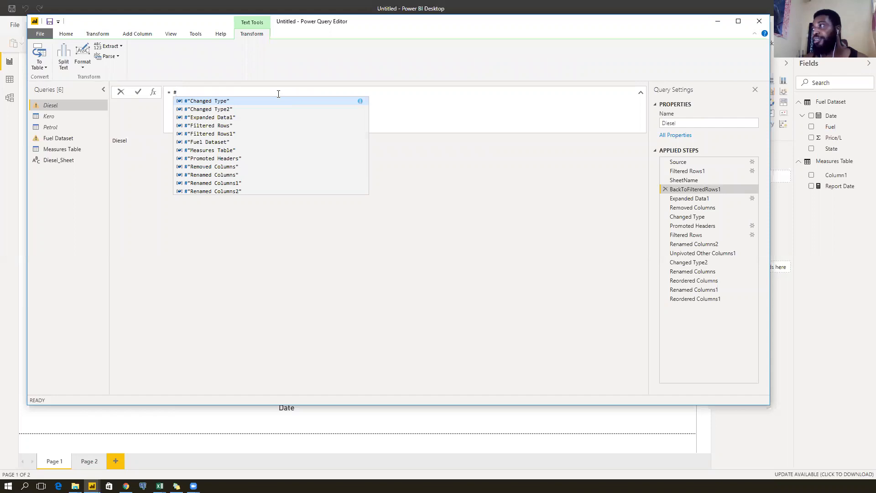
{"action": "left_click", "coordinate": [222, 135]}
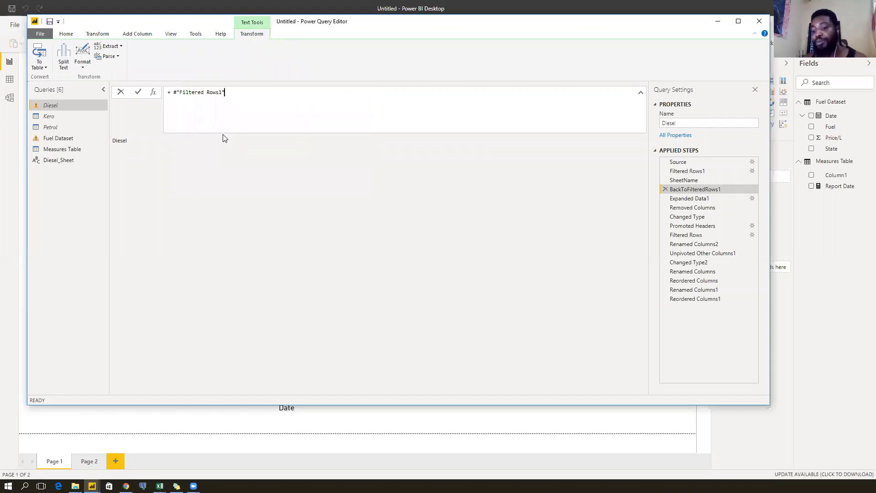
{"action": "key", "text": "Return"}
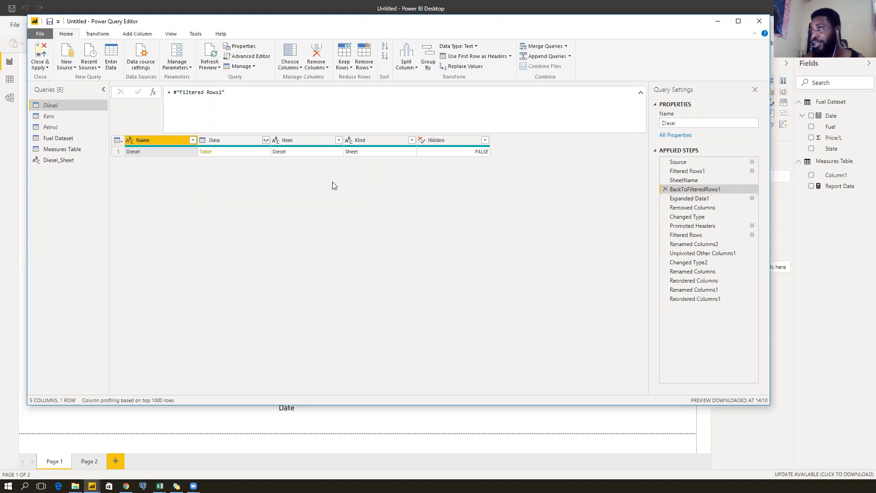
{"action": "left_click", "coordinate": [205, 152]}
Confirm the Diesel_Sheet1 navigation step and delete the auto-added Changed Type step.
{"action": "left_click", "coordinate": [487, 265]}
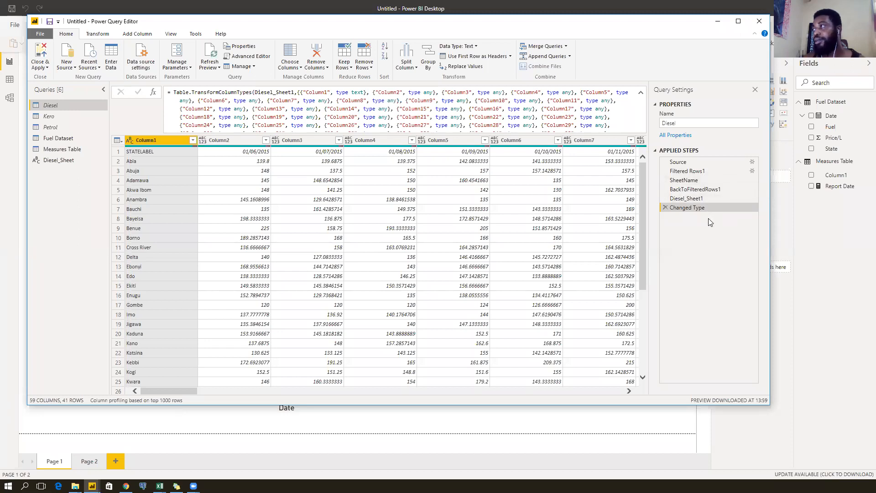
{"action": "left_click", "coordinate": [709, 199]}
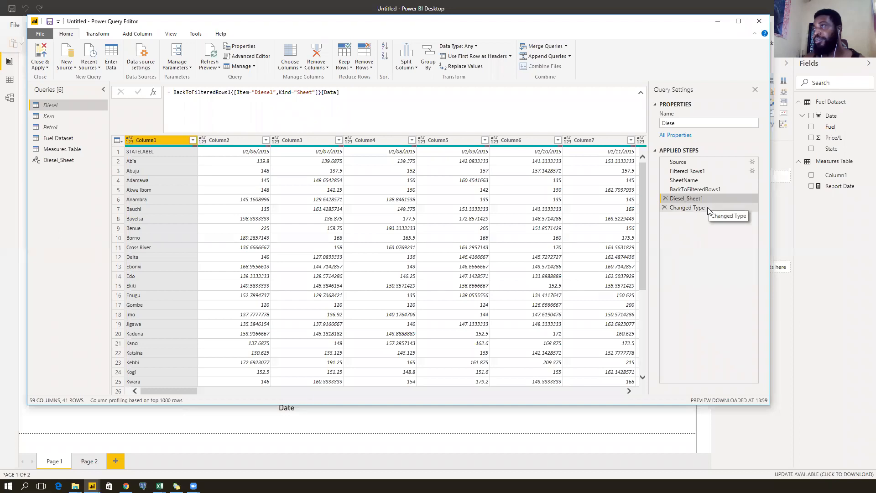
{"action": "left_click", "coordinate": [708, 209]}
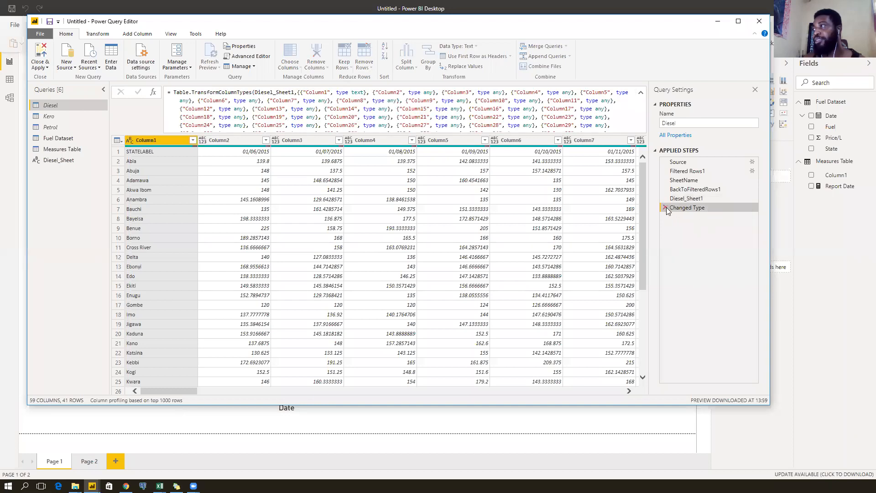
{"action": "left_click", "coordinate": [666, 207]}
{"action": "left_click", "coordinate": [706, 188]}
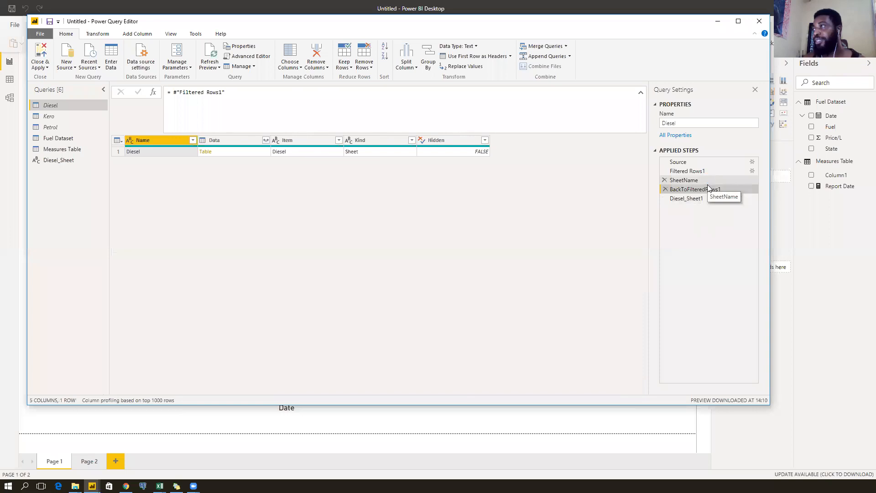
{"action": "left_click", "coordinate": [705, 199]}
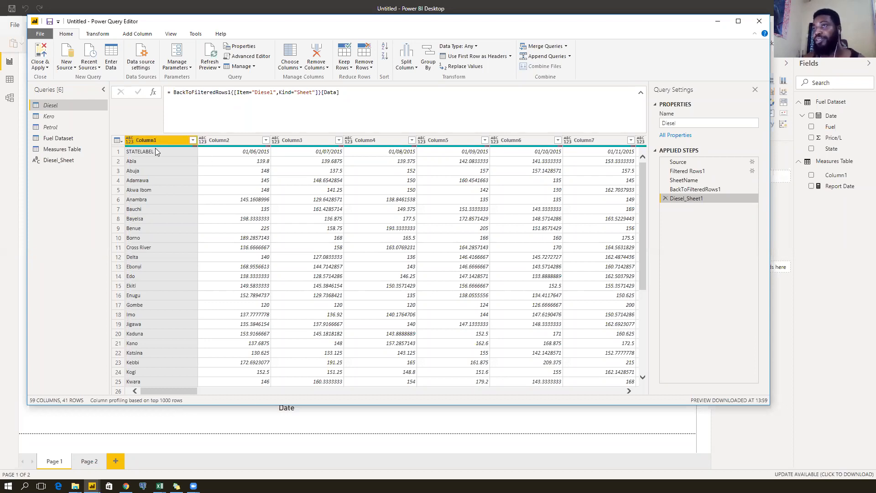
Promote the first row to headers, drop the auto Changed Type, and unpivot all columns except STATELABEL.
{"action": "left_click", "coordinate": [98, 34]}
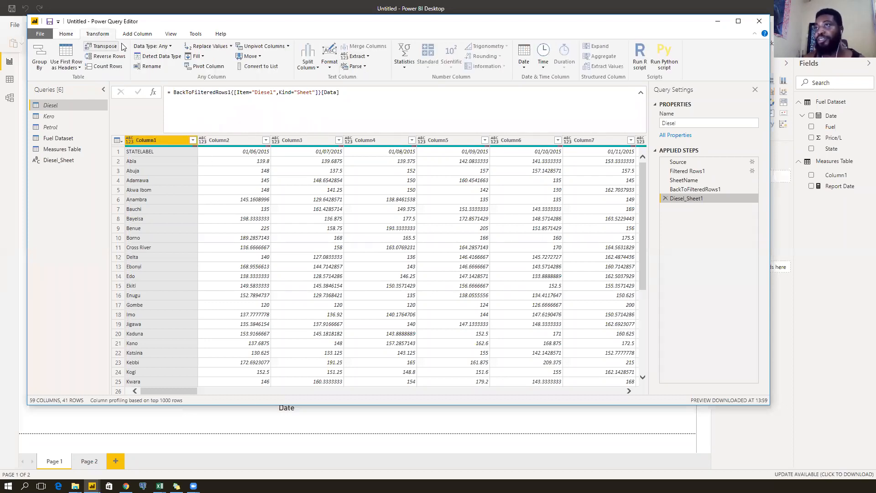
{"action": "left_click", "coordinate": [66, 52]}
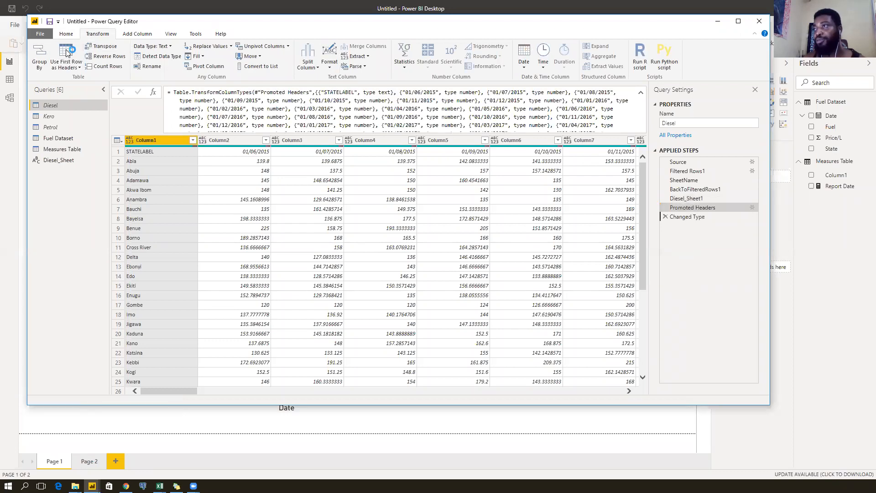
{"action": "left_click", "coordinate": [665, 216]}
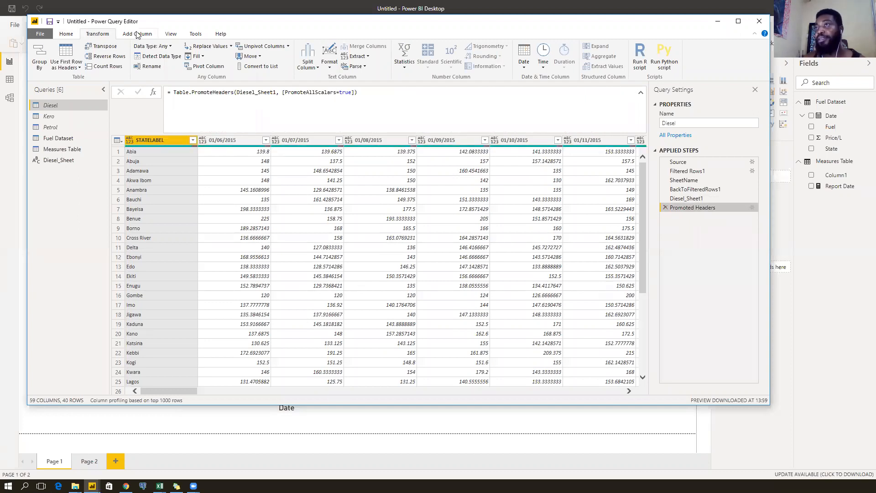
{"action": "left_click", "coordinate": [288, 46]}
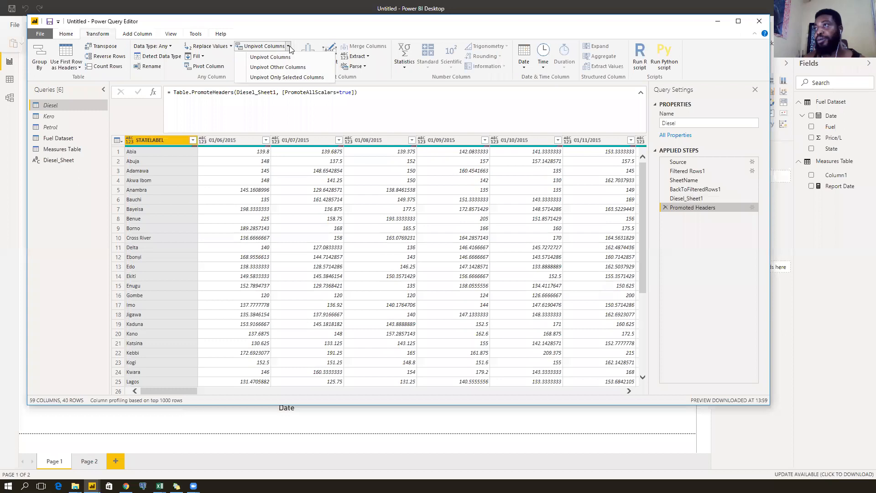
{"action": "left_click", "coordinate": [288, 68]}
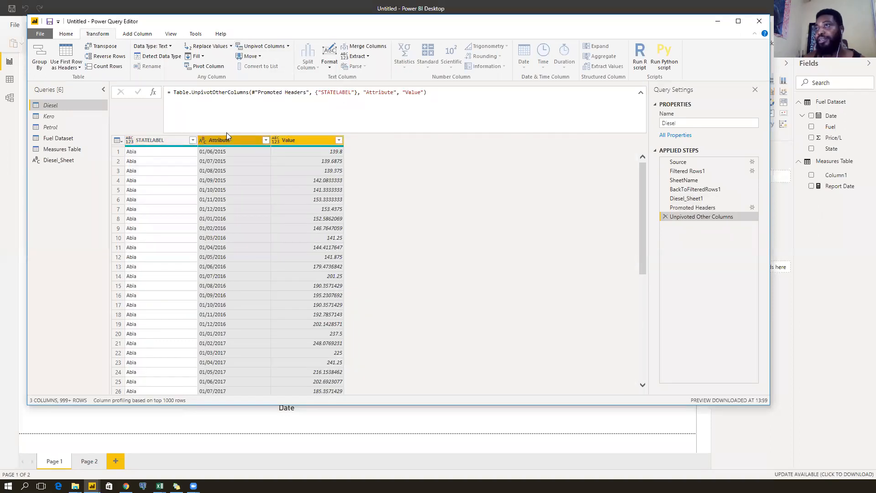
Rename Attribute to Date and Value to Price/L, typing them as date and decimal number.
{"action": "double_click", "coordinate": [240, 140]}
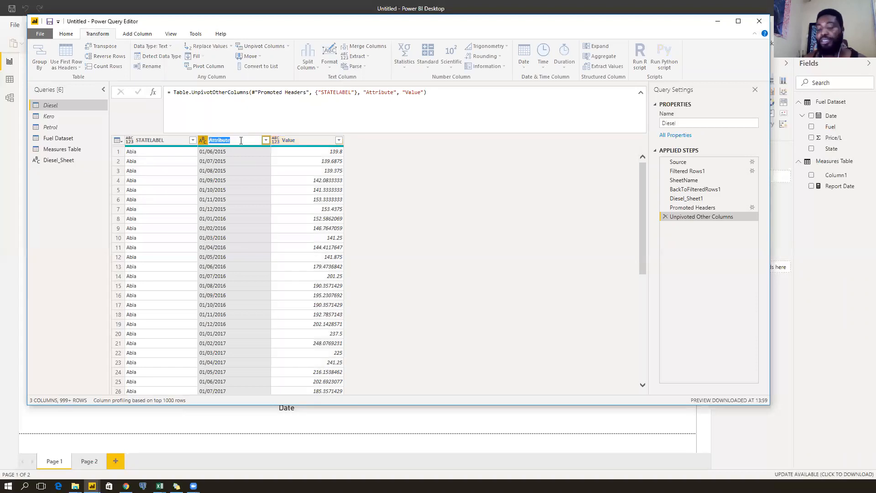
{"action": "type", "text": "Date"}
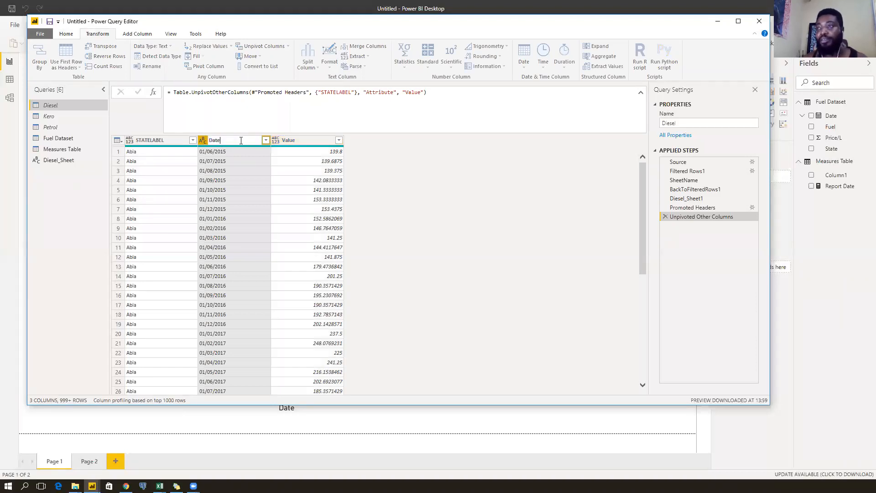
{"action": "key", "text": "Return"}
{"action": "double_click", "coordinate": [300, 140]}
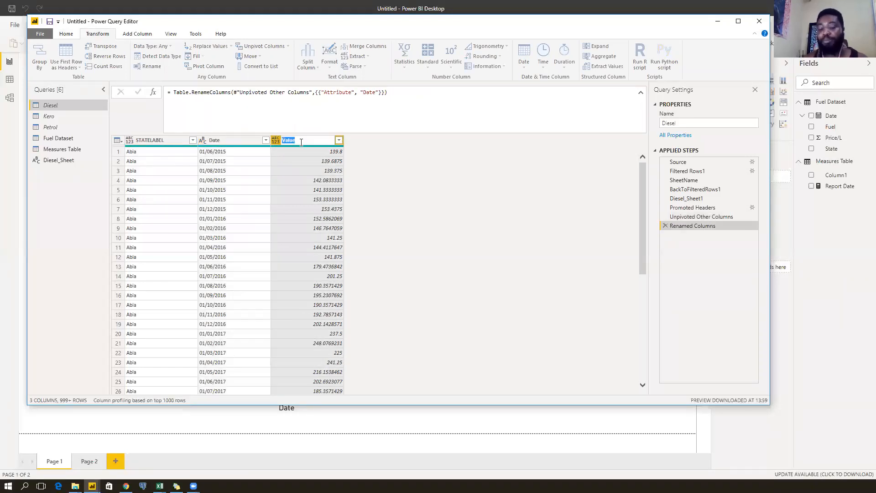
{"action": "type", "text": "Price/L"}
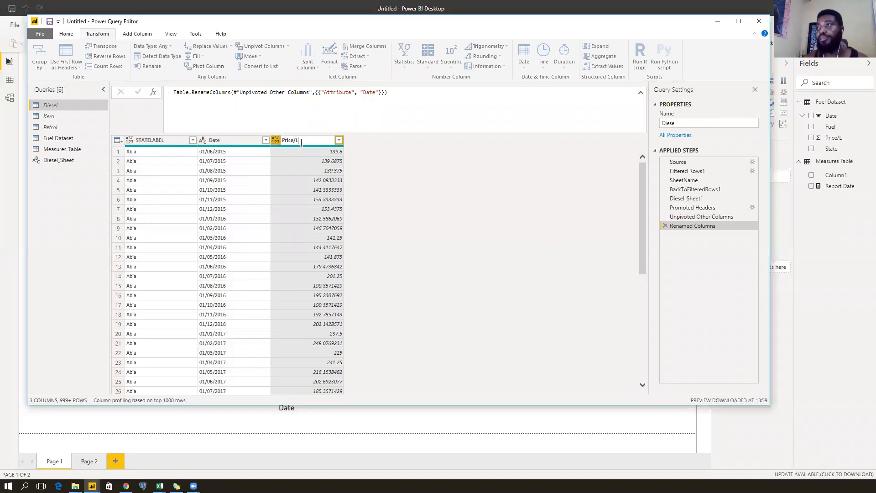
{"action": "key", "text": "Return"}
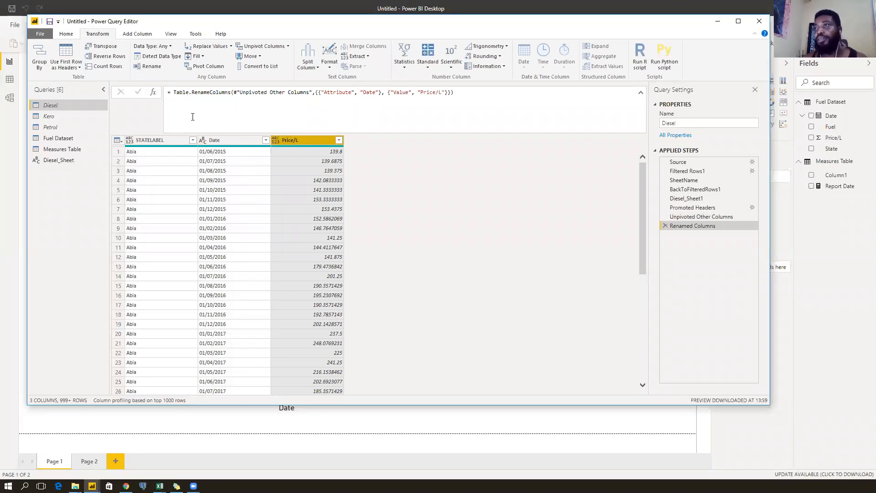
{"action": "left_click", "coordinate": [203, 142]}
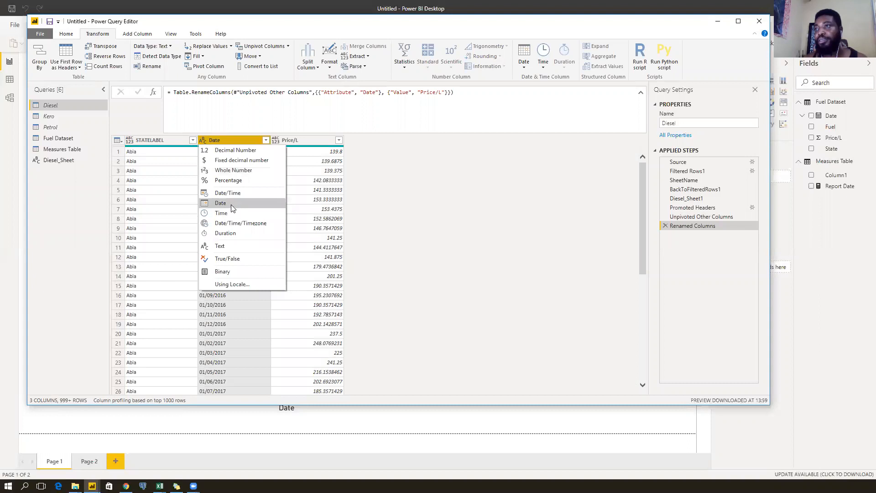
{"action": "left_click", "coordinate": [220, 203]}
{"action": "left_click", "coordinate": [276, 141]}
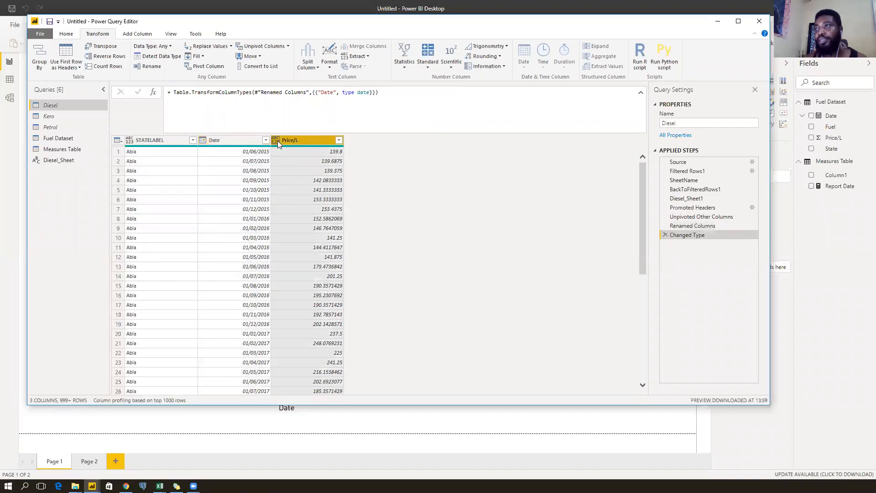
{"action": "left_click", "coordinate": [278, 150]}
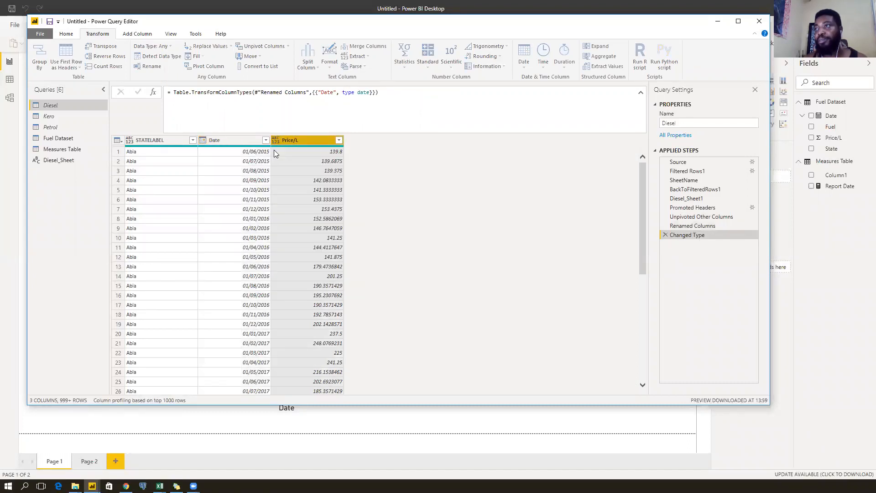
Move Date to the first column and rename STATELABEL to State as a Text column.
{"action": "left_click", "coordinate": [227, 141]}
{"action": "left_click_drag", "start_coordinate": [231, 140], "coordinate": [152, 144]}
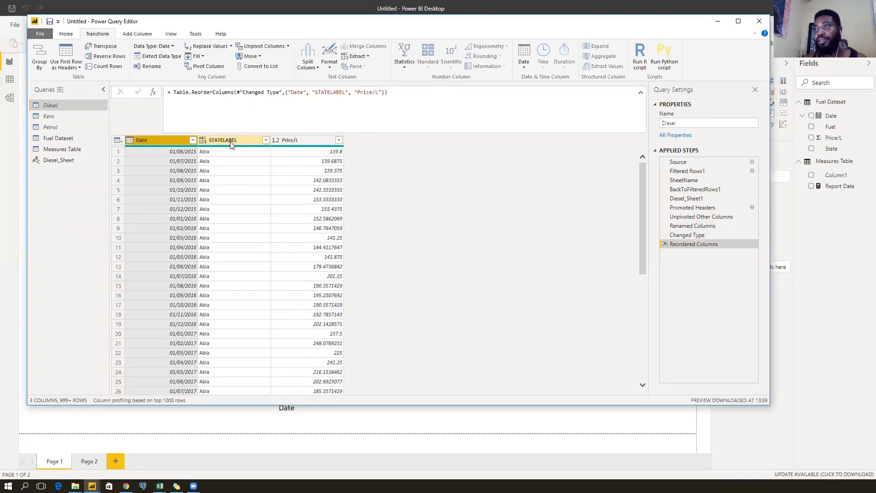
{"action": "double_click", "coordinate": [235, 140]}
{"action": "type", "text": "State"}
{"action": "key", "text": "Return"}
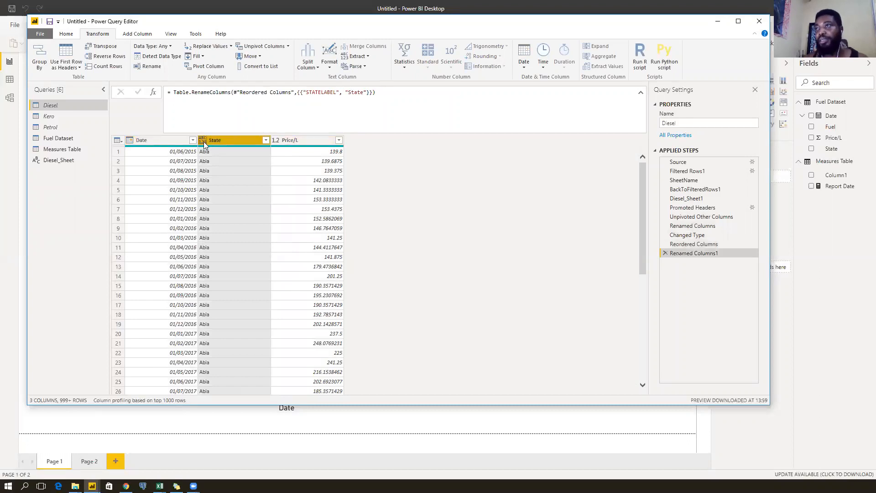
{"action": "left_click", "coordinate": [204, 141]}
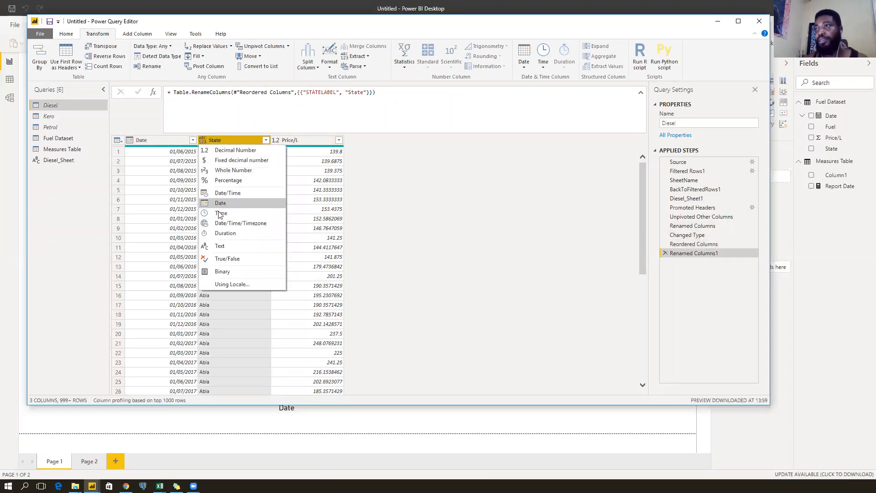
{"action": "left_click", "coordinate": [221, 246]}
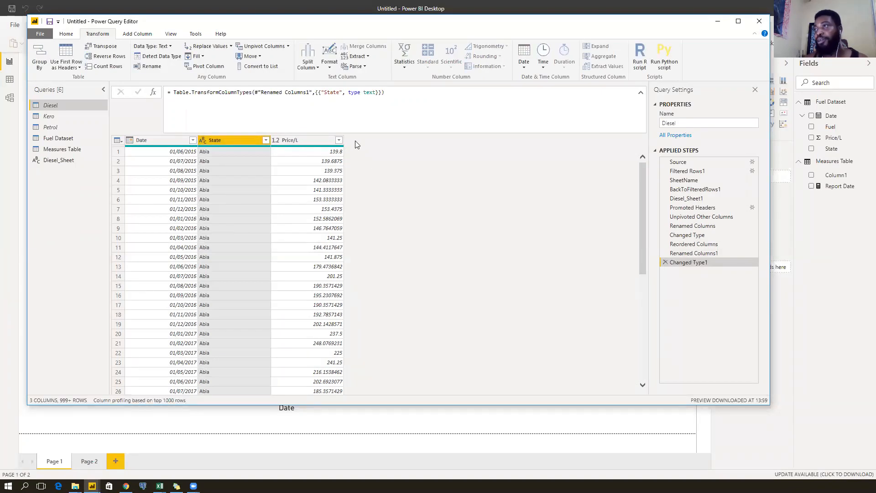
{"action": "left_click", "coordinate": [306, 139]}
{"action": "left_click", "coordinate": [230, 141]}
{"action": "left_click", "coordinate": [306, 142]}
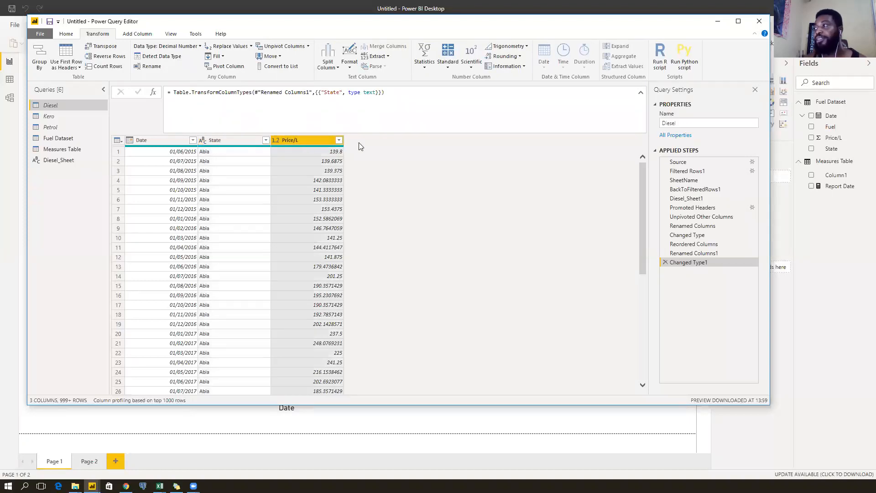
Add a custom column named Fuel with the formula = SheetName.
{"action": "left_click", "coordinate": [134, 35]}
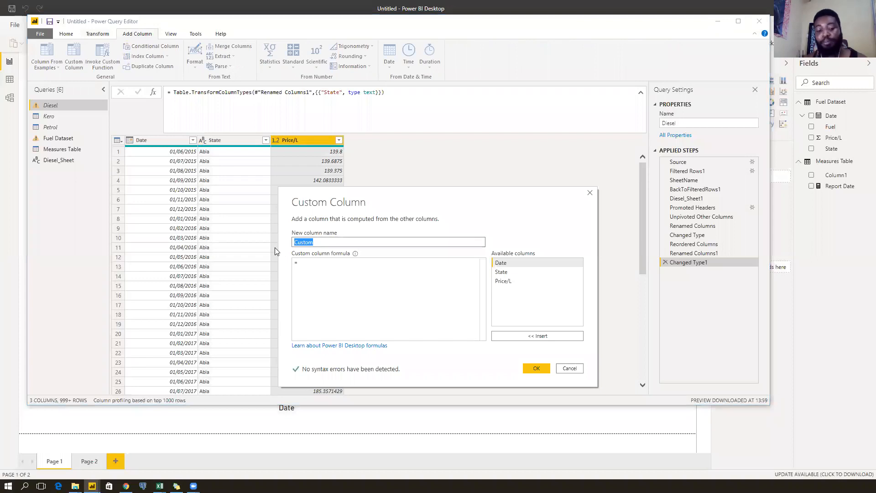
{"action": "type", "text": "Fuel"}
{"action": "key", "text": "Tab"}
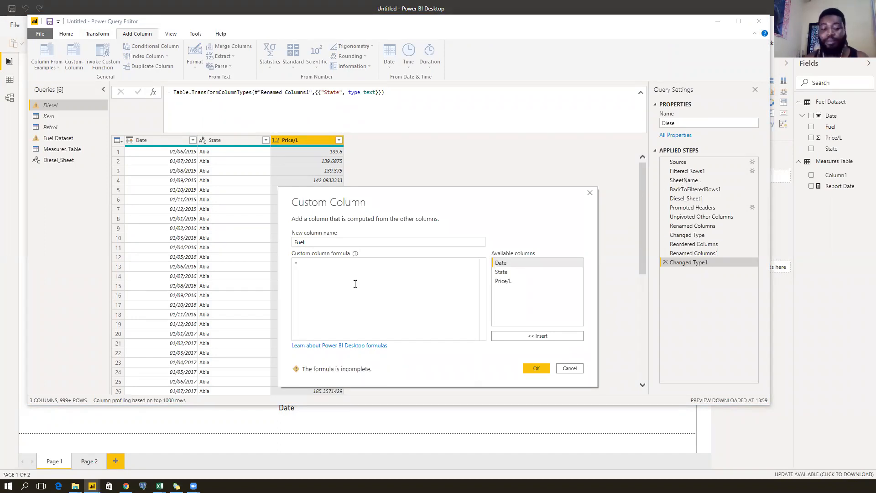
{"action": "type", "text": "SheetName"}
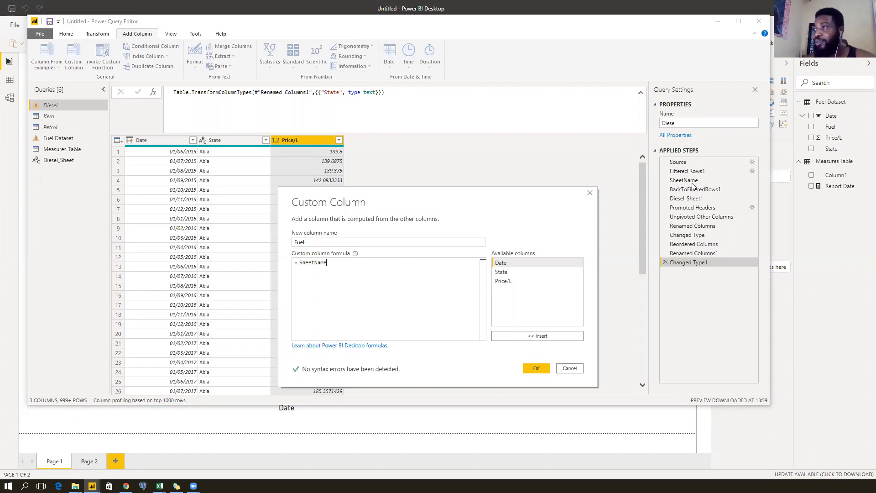
{"action": "left_click", "coordinate": [533, 368]}
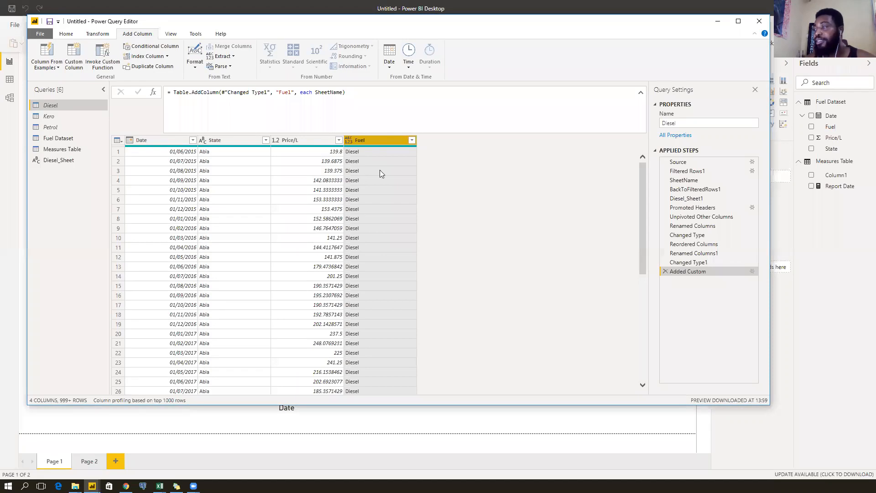
Set the Fuel column to Text and review the table at earlier applied steps.
{"action": "scroll", "coordinate": [382, 227], "scroll_direction": "down", "scroll_amount": 8}
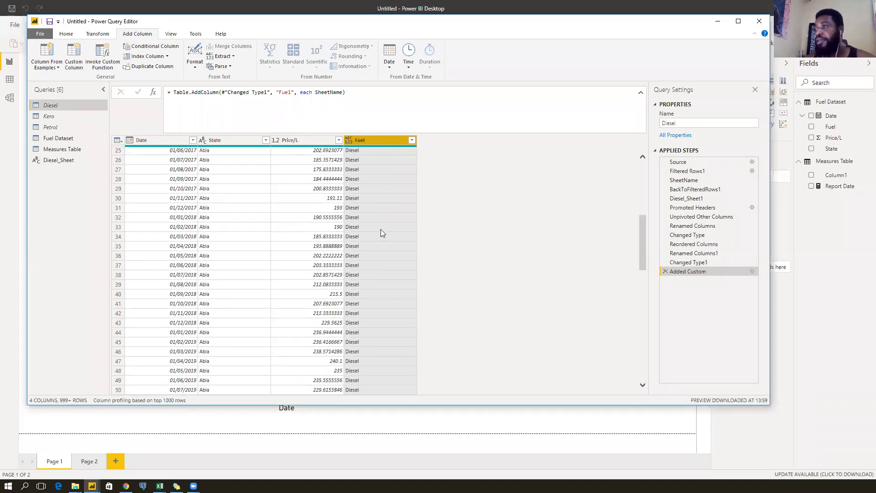
{"action": "scroll", "coordinate": [381, 229], "scroll_direction": "up", "scroll_amount": 8}
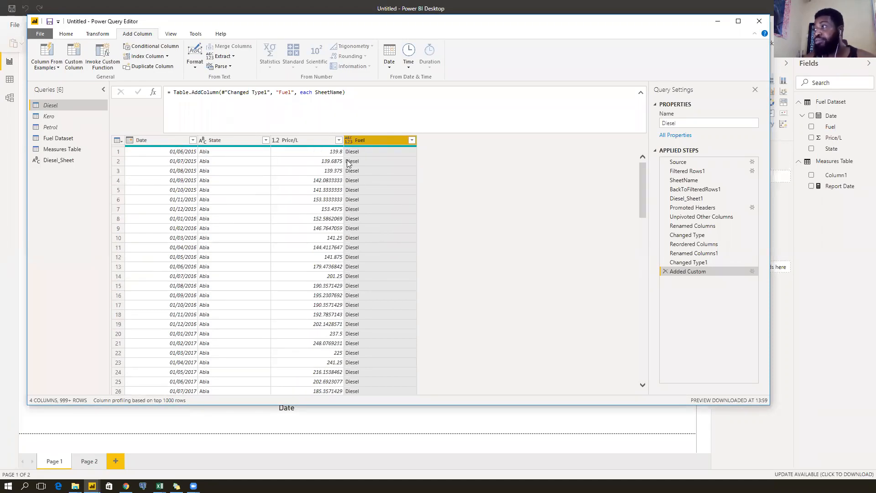
{"action": "left_click", "coordinate": [353, 142]}
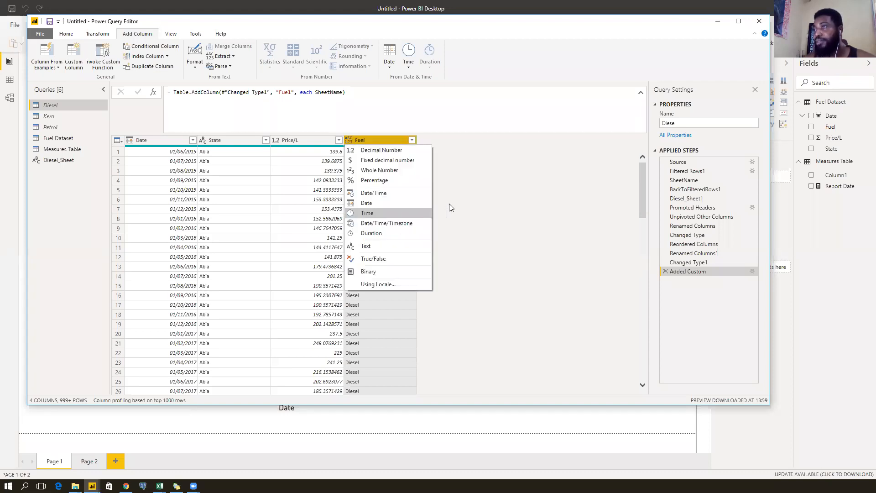
{"action": "left_click", "coordinate": [694, 271]}
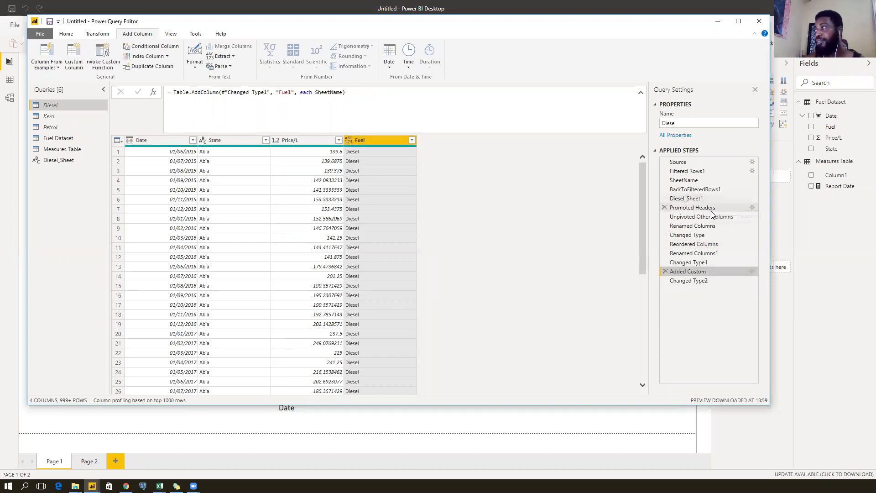
{"action": "left_click", "coordinate": [703, 226]}
{"action": "left_click", "coordinate": [712, 208]}
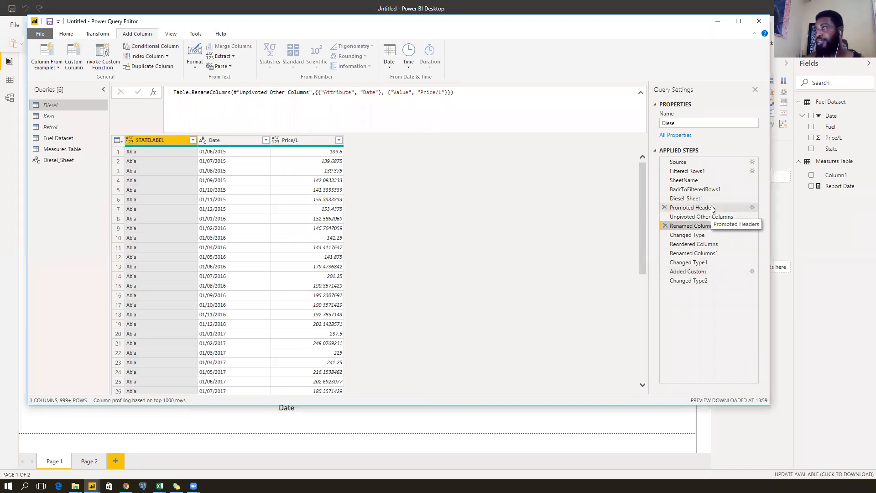
{"action": "left_click", "coordinate": [710, 282]}
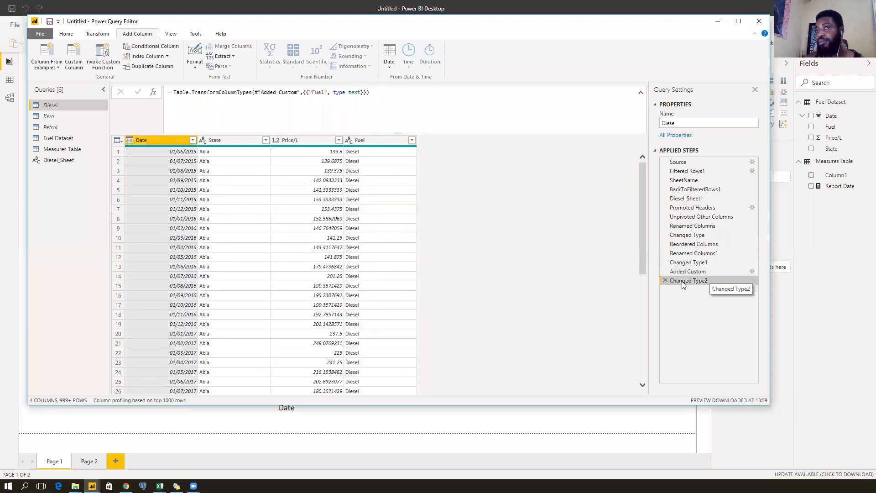
Delete the Diesel_Sheet query.
{"action": "left_click", "coordinate": [63, 162]}
{"action": "right_click", "coordinate": [62, 161]}
{"action": "left_click", "coordinate": [83, 190]}
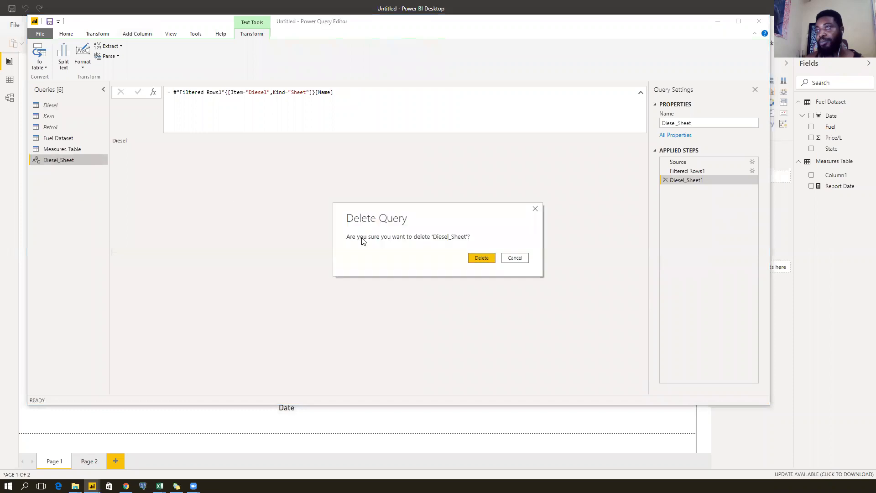
{"action": "left_click", "coordinate": [481, 259]}
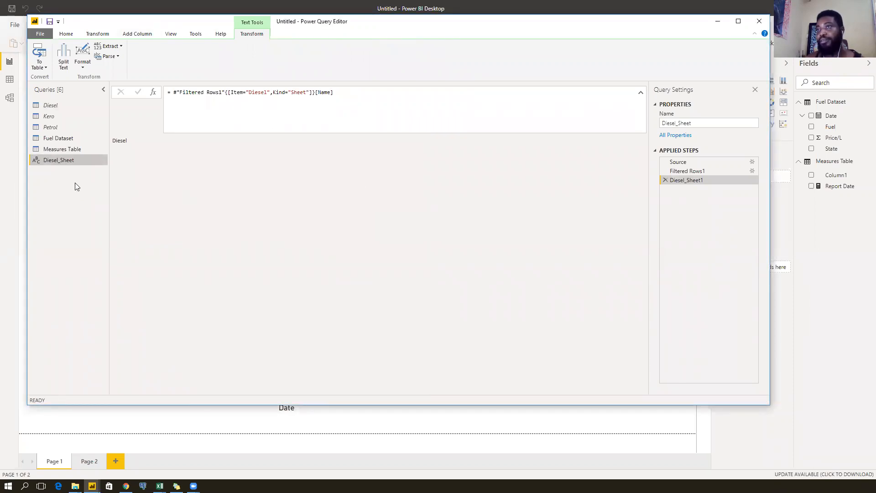
Review the Fuel Dataset table and report visuals, then bring the Petrol_Data Excel workbook forward.
{"action": "left_click", "coordinate": [73, 138]}
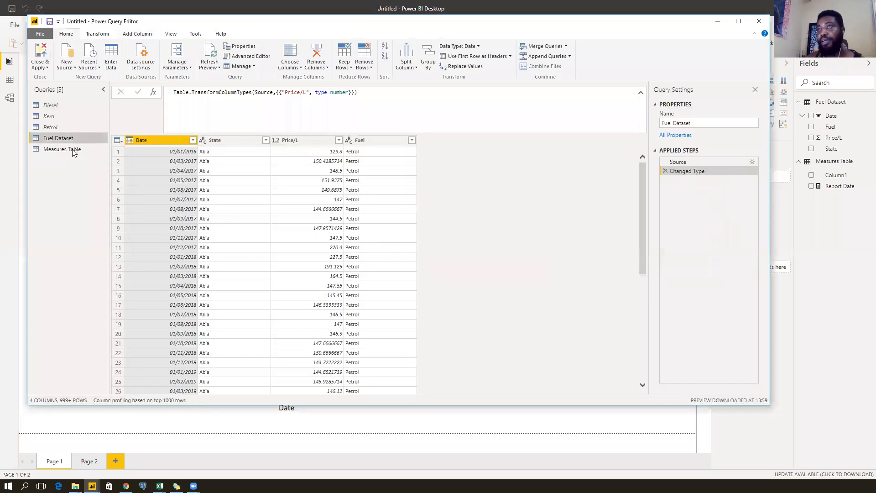
{"action": "scroll", "coordinate": [369, 201], "scroll_direction": "down", "scroll_amount": 8}
{"action": "scroll", "coordinate": [370, 201], "scroll_direction": "down", "scroll_amount": 20}
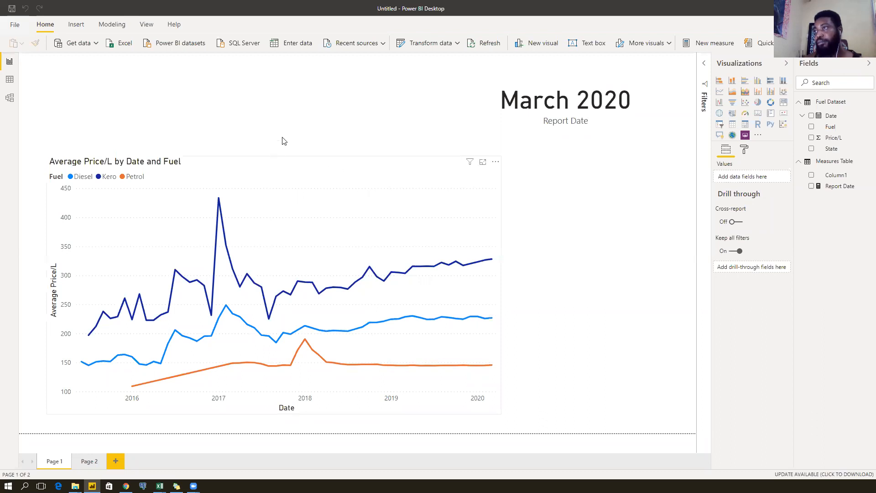
{"action": "left_click", "coordinate": [282, 159]}
{"action": "left_click", "coordinate": [472, 116]}
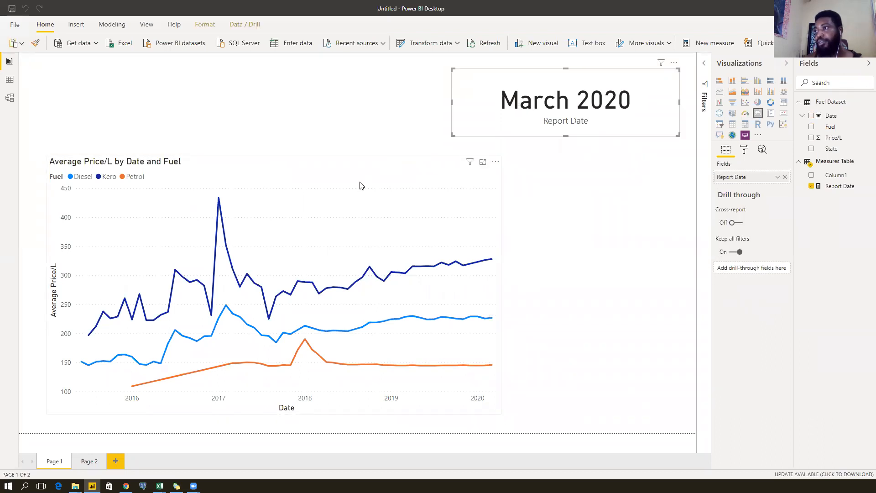
{"action": "left_click", "coordinate": [347, 163]}
{"action": "left_click", "coordinate": [338, 110]}
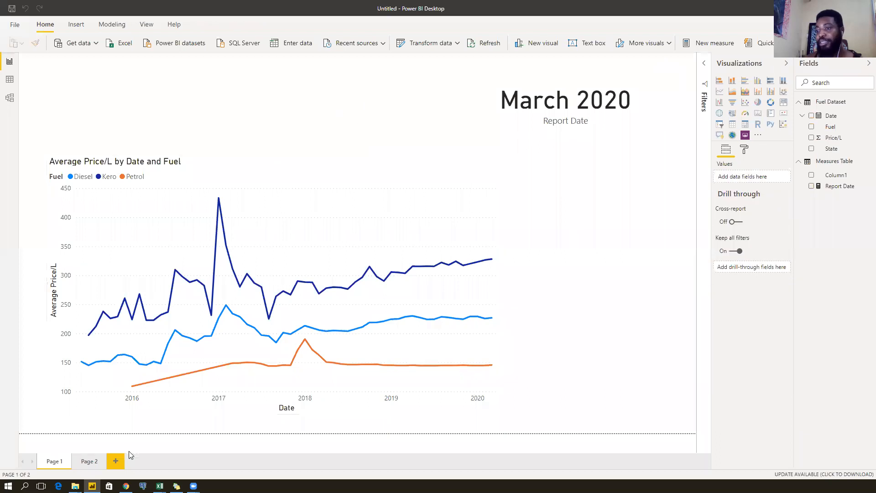
{"action": "mouse_move", "coordinate": [159, 486]}
{"action": "left_click", "coordinate": [234, 452]}
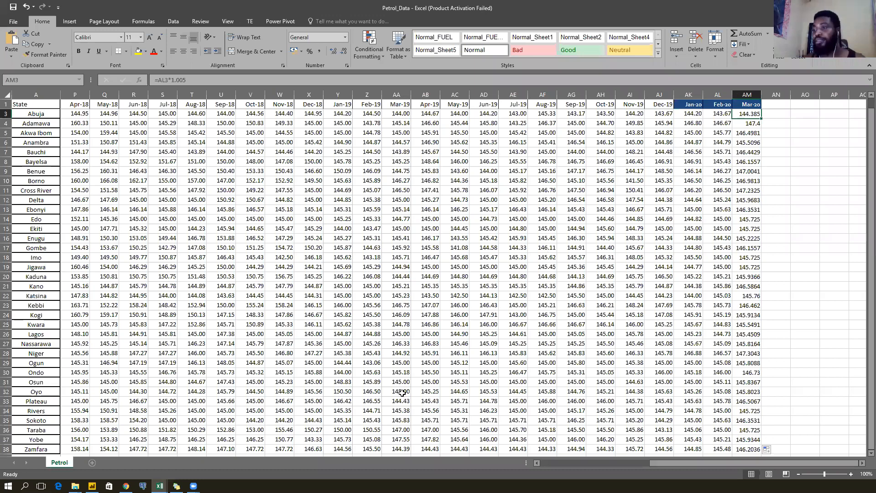
Delete the Mar-20 column from the Kerosene_Data workbook.
{"action": "left_click", "coordinate": [169, 446]}
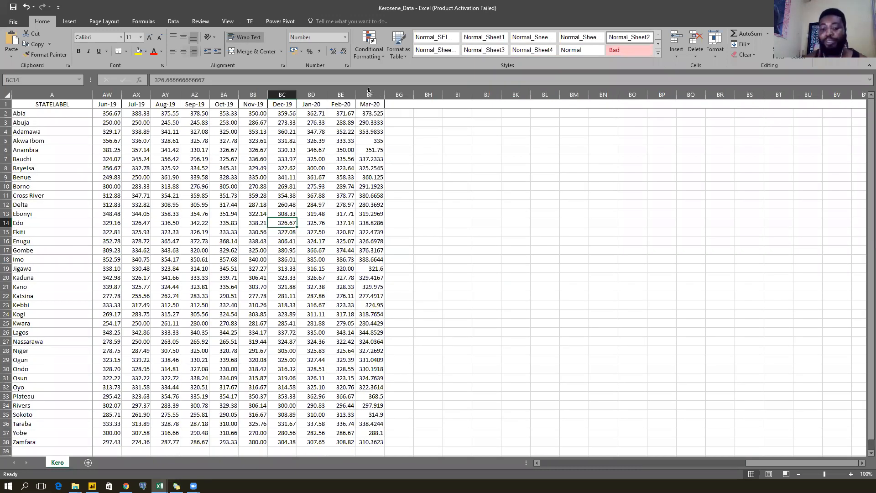
{"action": "left_click", "coordinate": [369, 95]}
{"action": "key", "text": "ctrl+minus"}
{"action": "left_click", "coordinate": [335, 119]}
Delete the Mar-20 column from Diesel_Data and minimize both Excel workbooks.
{"action": "left_click", "coordinate": [159, 486]}
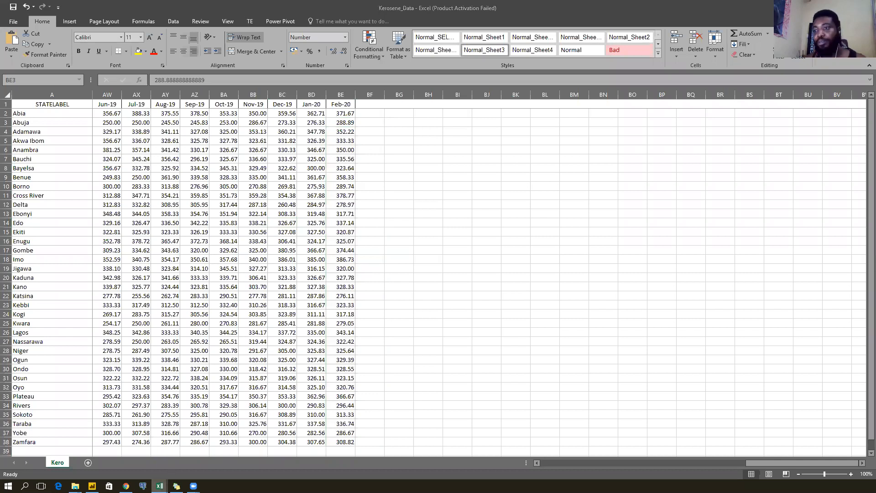
{"action": "left_click", "coordinate": [71, 456]}
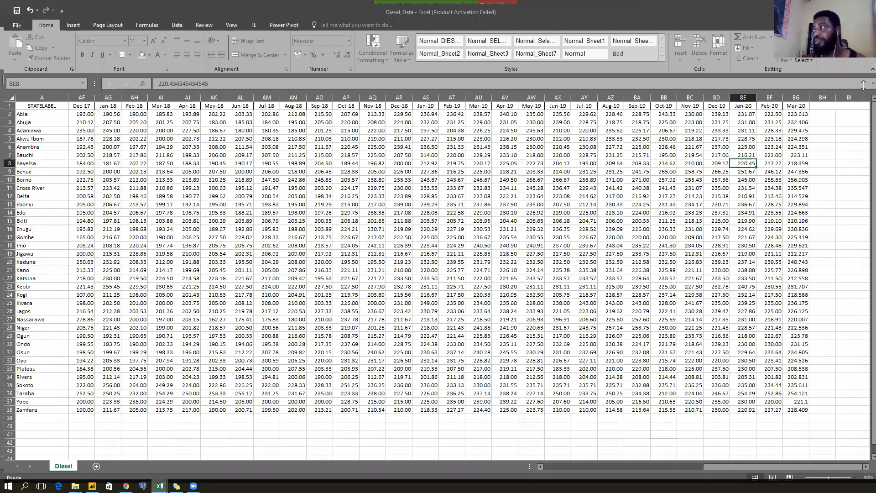
{"action": "left_click", "coordinate": [785, 94]}
{"action": "key", "text": "ctrl+minus"}
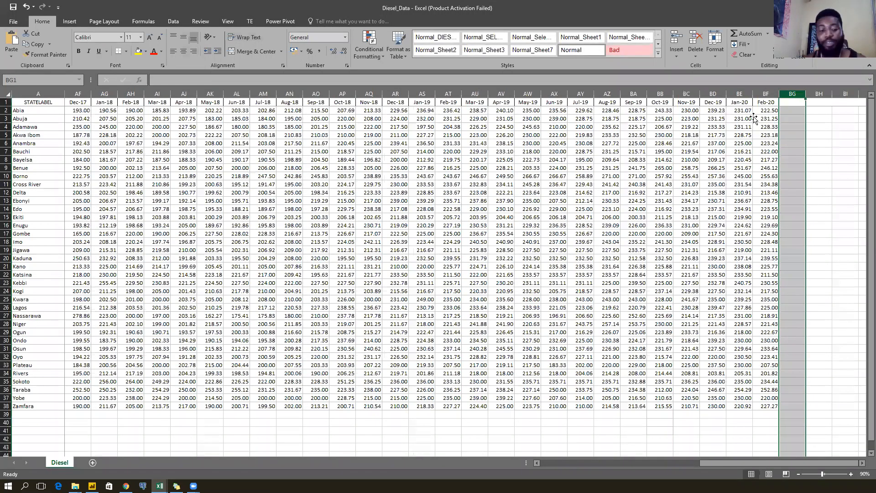
{"action": "left_click", "coordinate": [754, 118]}
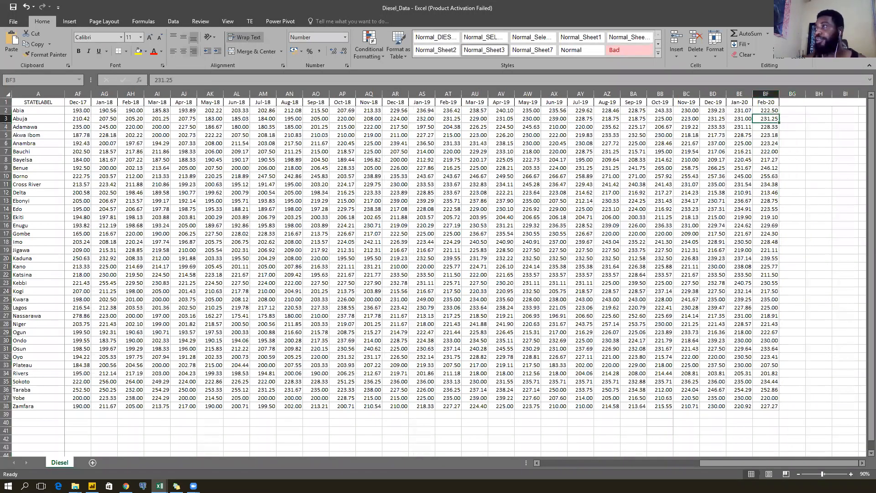
{"action": "left_click", "coordinate": [824, 8]}
{"action": "left_click", "coordinate": [823, 7]}
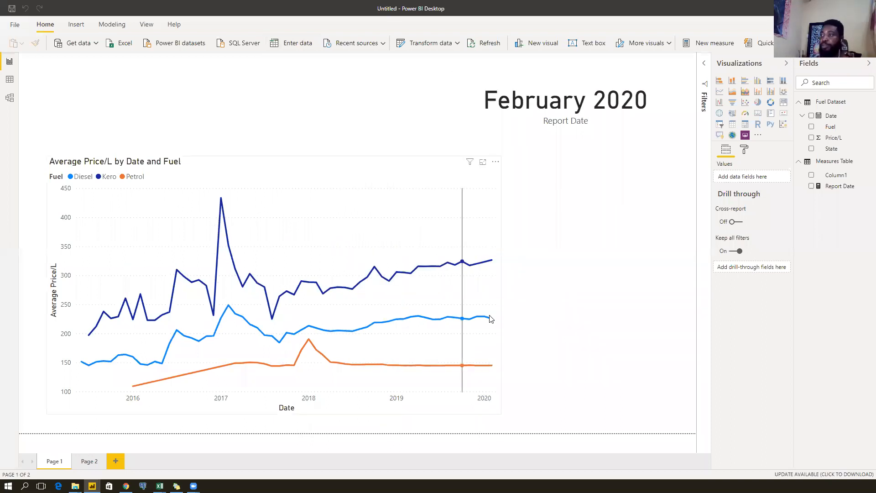
Move the line chart right, narrow it from the left, and widen the date card to match.
{"action": "mouse_move", "coordinate": [493, 333]}
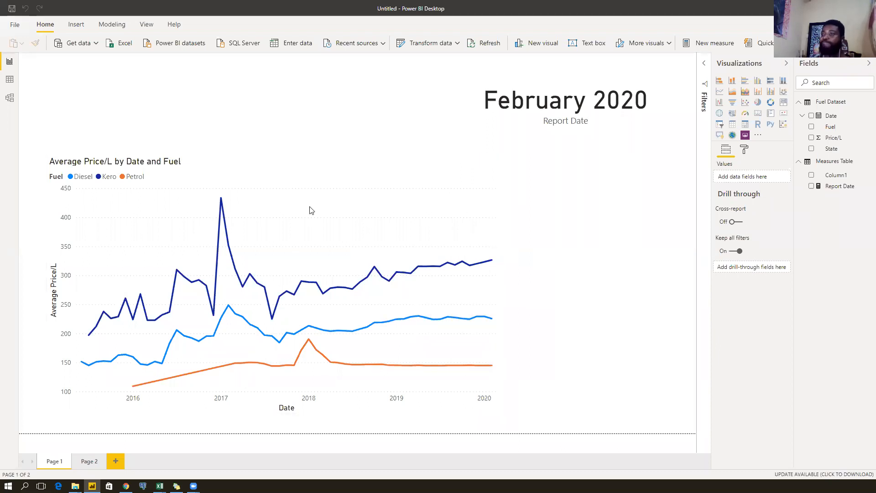
{"action": "left_click", "coordinate": [281, 165]}
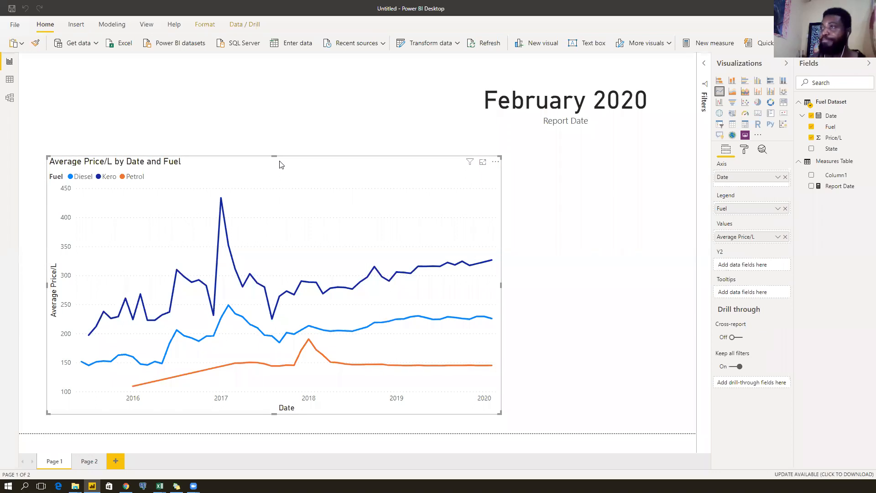
{"action": "left_click_drag", "start_coordinate": [281, 164], "coordinate": [460, 172]}
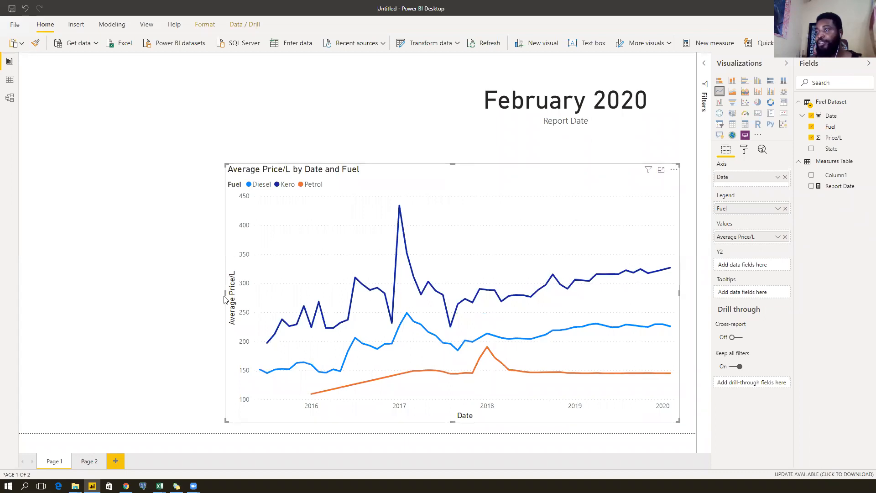
{"action": "left_click_drag", "start_coordinate": [225, 291], "coordinate": [360, 270]}
{"action": "left_click", "coordinate": [468, 96]}
{"action": "left_click_drag", "start_coordinate": [452, 102], "coordinate": [358, 113]}
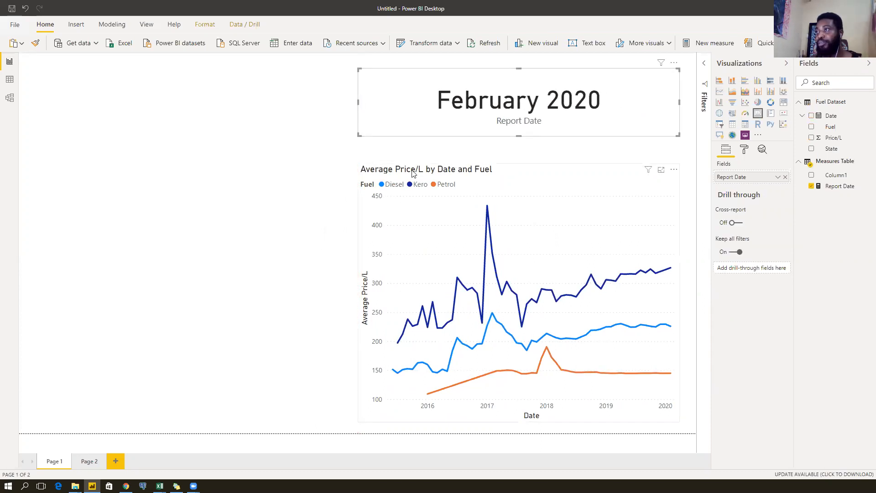
Shorten the line chart from the bottom and check the February 2020 card lines up above it.
{"action": "left_click", "coordinate": [383, 197]}
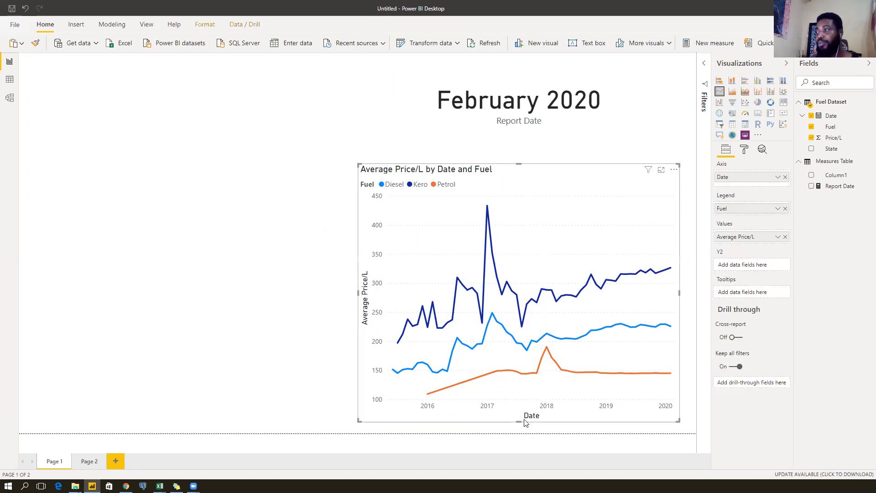
{"action": "left_click_drag", "start_coordinate": [519, 419], "coordinate": [524, 393]}
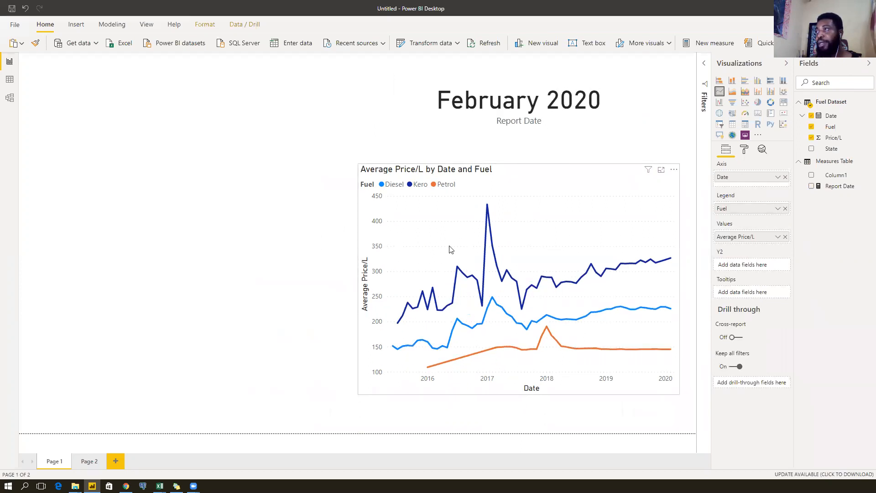
{"action": "left_click", "coordinate": [436, 125]}
{"action": "left_click", "coordinate": [500, 176]}
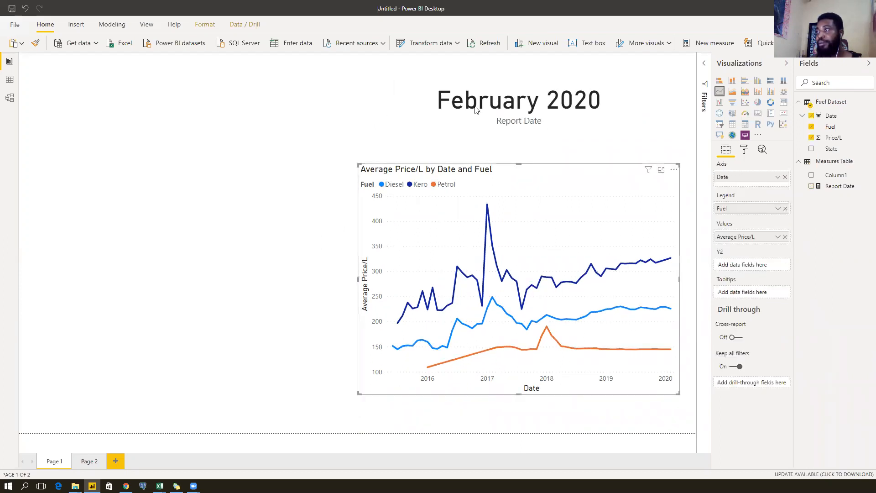
{"action": "left_click", "coordinate": [441, 111]}
{"action": "left_click", "coordinate": [487, 165]}
{"action": "left_click", "coordinate": [390, 102]}
{"action": "left_click", "coordinate": [502, 171]}
{"action": "left_click", "coordinate": [421, 118]}
{"action": "left_click", "coordinate": [494, 178]}
{"action": "left_click", "coordinate": [413, 115]}
{"action": "left_click", "coordinate": [487, 171]}
{"action": "left_click", "coordinate": [426, 121]}
{"action": "left_click", "coordinate": [489, 179]}
{"action": "left_click", "coordinate": [416, 120]}
{"action": "left_click", "coordinate": [451, 173]}
{"action": "left_click", "coordinate": [401, 115]}
{"action": "left_click", "coordinate": [360, 170]}
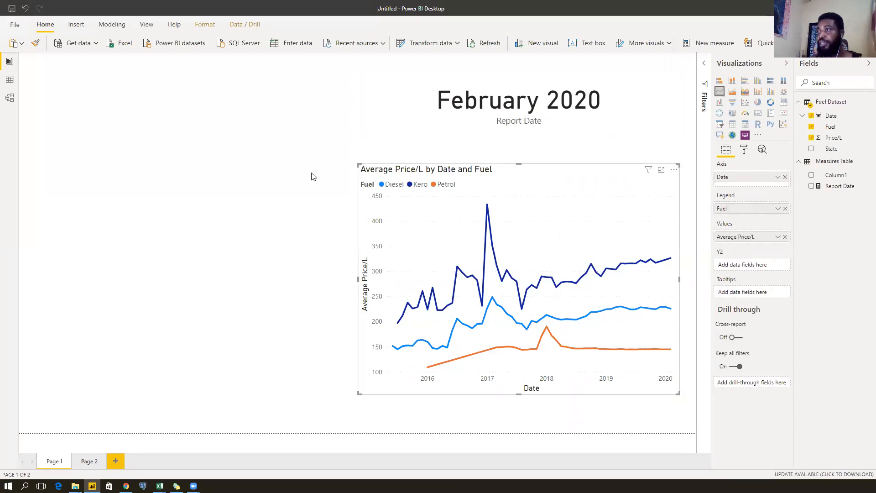
{"action": "left_click", "coordinate": [334, 169]}
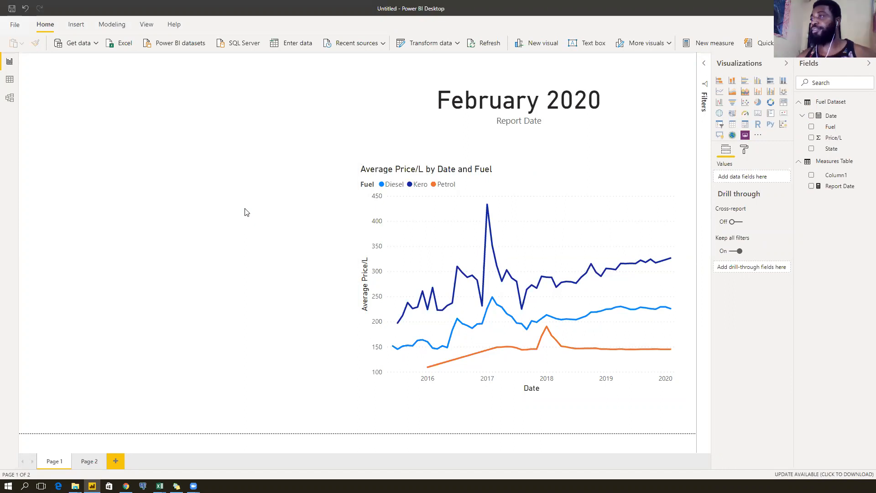
{"action": "left_click", "coordinate": [450, 95]}
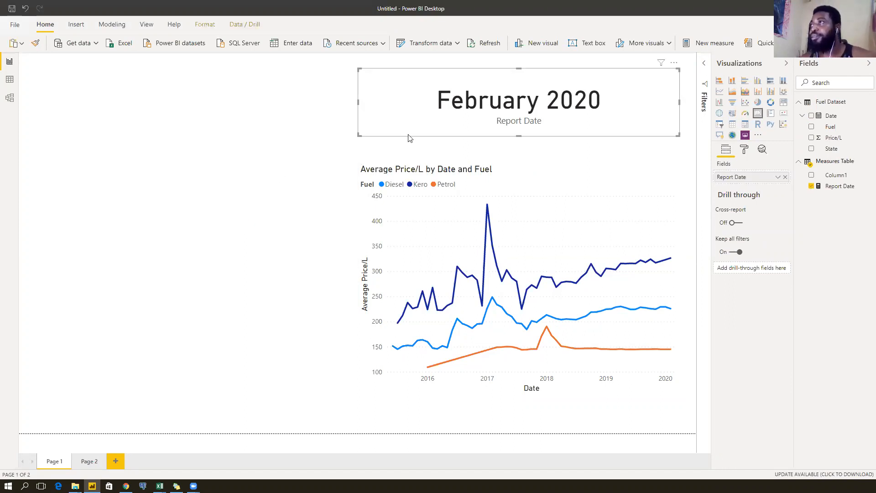
{"action": "left_click", "coordinate": [489, 137]}
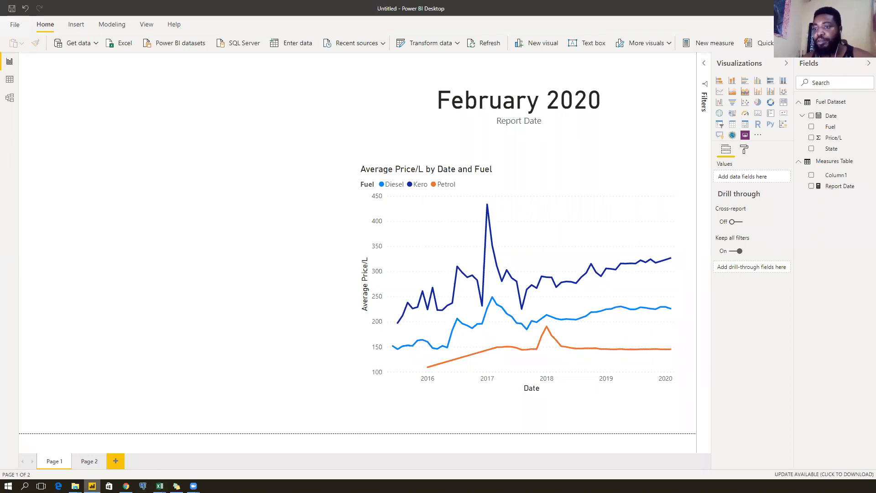
Open Nigerian_states_coordinates from the Nigeria fuel prices folder and enable editing.
{"action": "mouse_move", "coordinate": [76, 486]}
{"action": "left_click", "coordinate": [66, 449]}
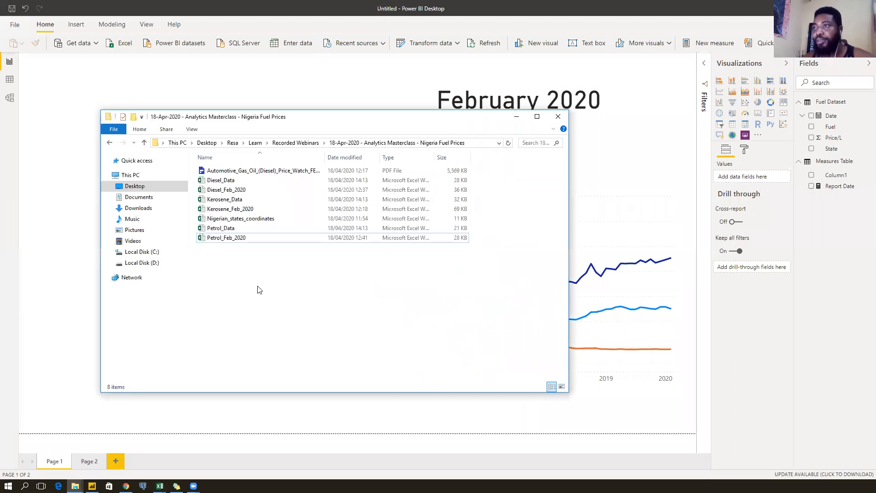
{"action": "double_click", "coordinate": [266, 224]}
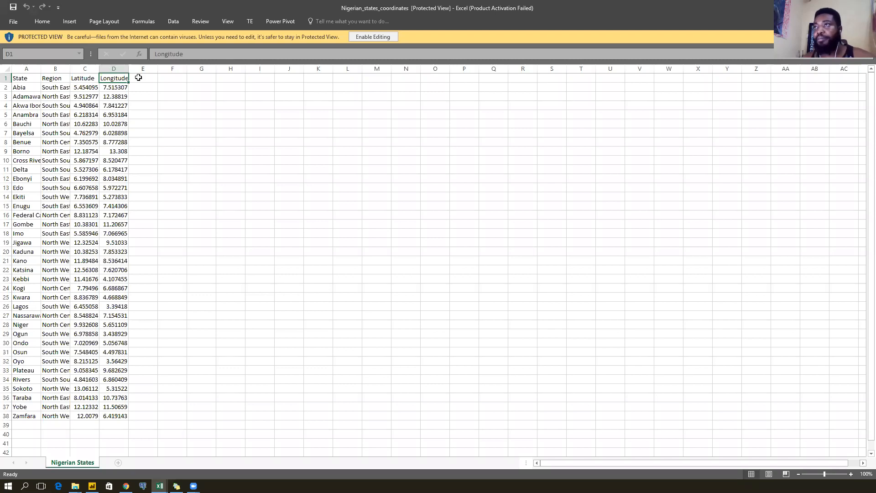
{"action": "left_click", "coordinate": [391, 38]}
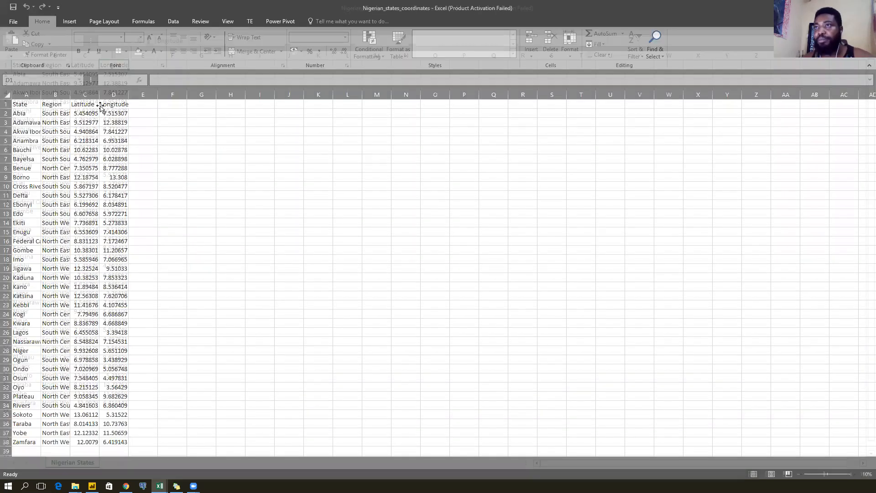
AutoFit columns A–D to show full state and region names, then close the workbook.
{"action": "double_click", "coordinate": [40, 93]}
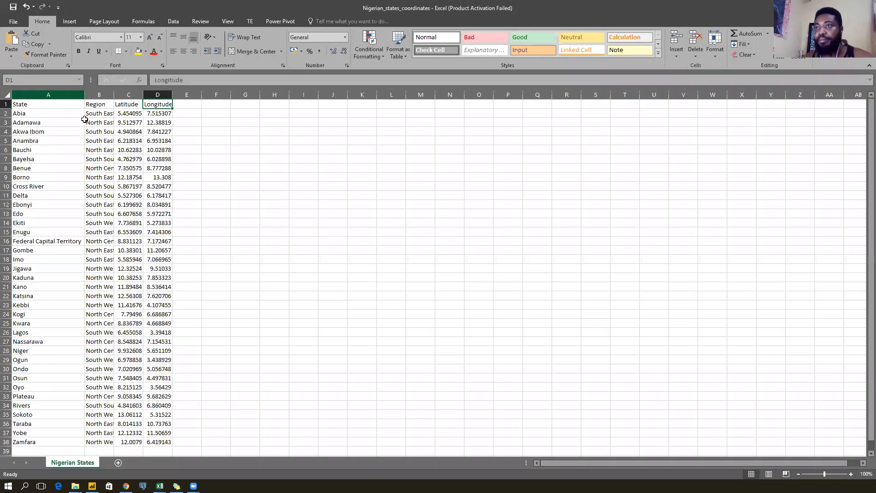
{"action": "left_click_drag", "start_coordinate": [46, 112], "coordinate": [43, 439]}
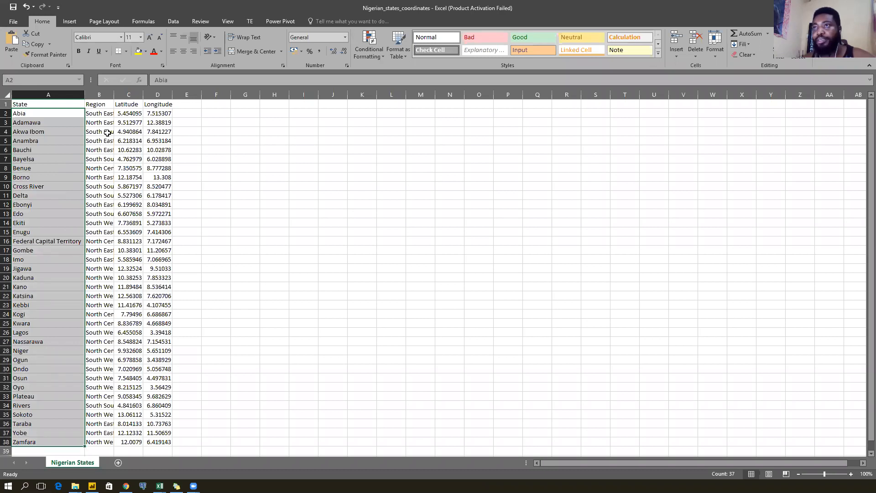
{"action": "double_click", "coordinate": [114, 93]}
{"action": "left_click_drag", "start_coordinate": [117, 115], "coordinate": [114, 205]}
{"action": "left_click_drag", "start_coordinate": [156, 92], "coordinate": [181, 91]}
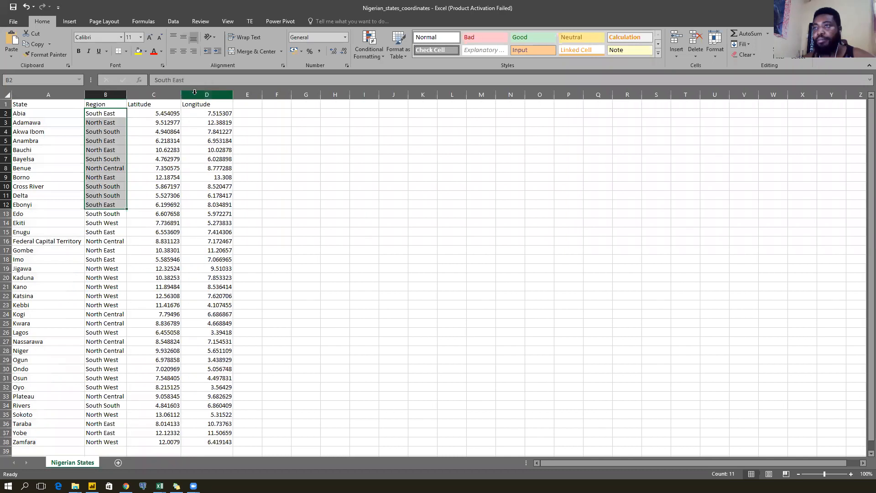
{"action": "left_click_drag", "start_coordinate": [107, 116], "coordinate": [91, 441]}
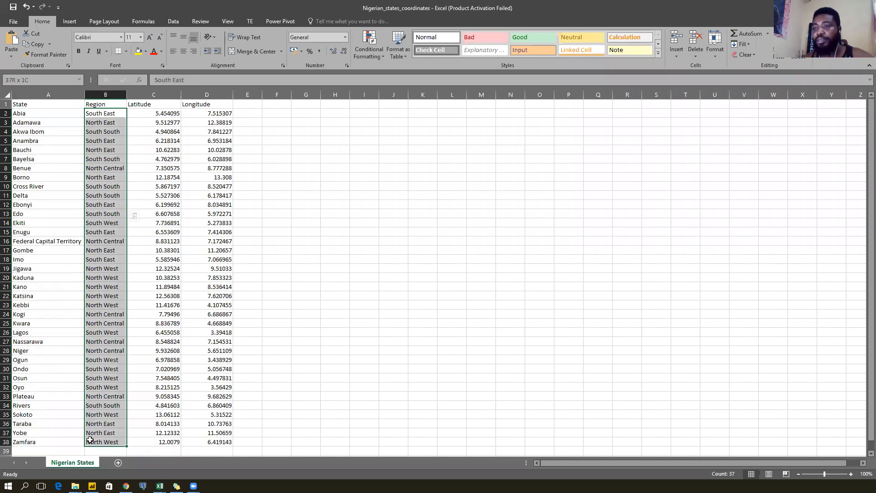
{"action": "left_click", "coordinate": [45, 241]}
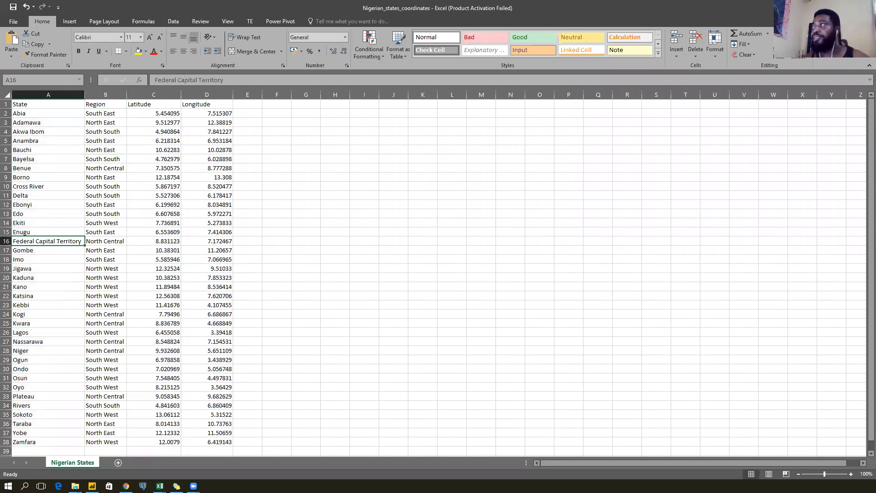
{"action": "left_click", "coordinate": [865, 8]}
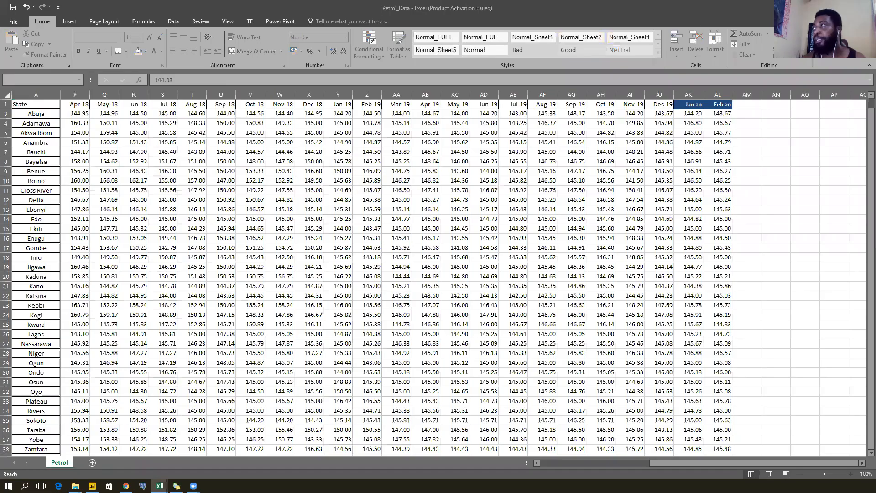
{"action": "left_click", "coordinate": [865, 8]}
Back in Power BI Desktop, start an Excel import from the Nigerian_states_coordinates workbook.
{"action": "left_click", "coordinate": [824, 6]}
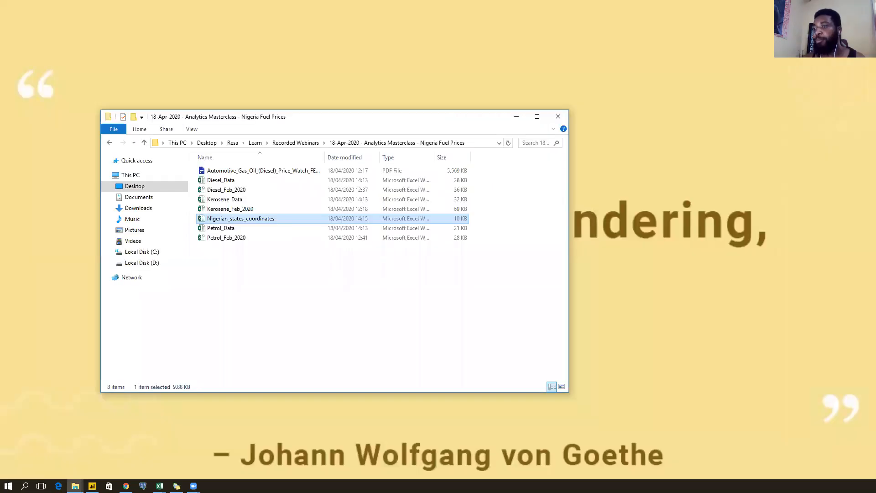
{"action": "left_click", "coordinate": [93, 486]}
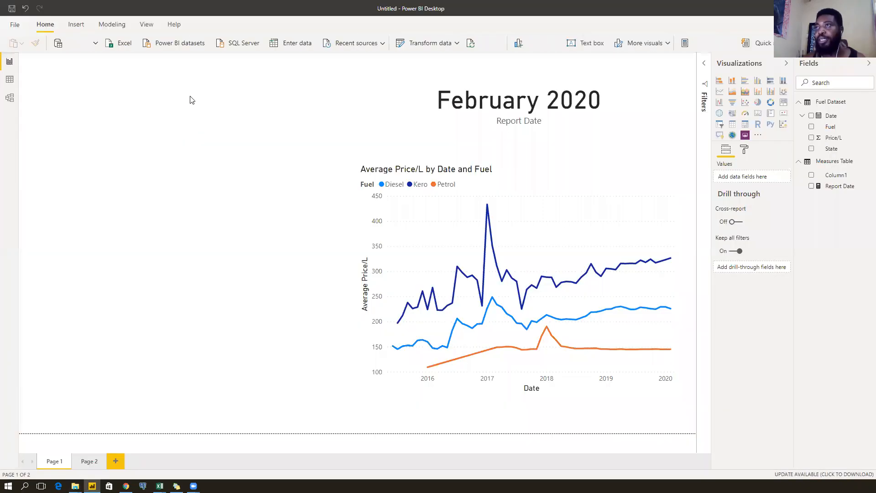
{"action": "left_click", "coordinate": [123, 44]}
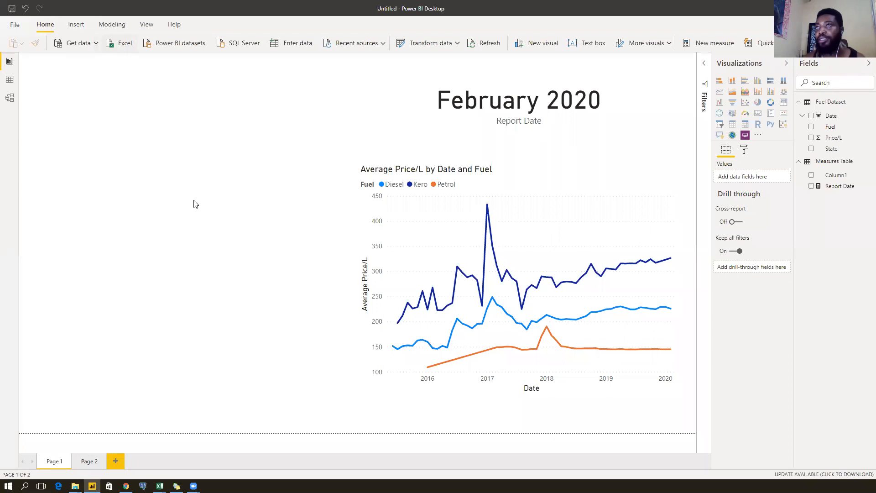
{"action": "left_click", "coordinate": [151, 103]}
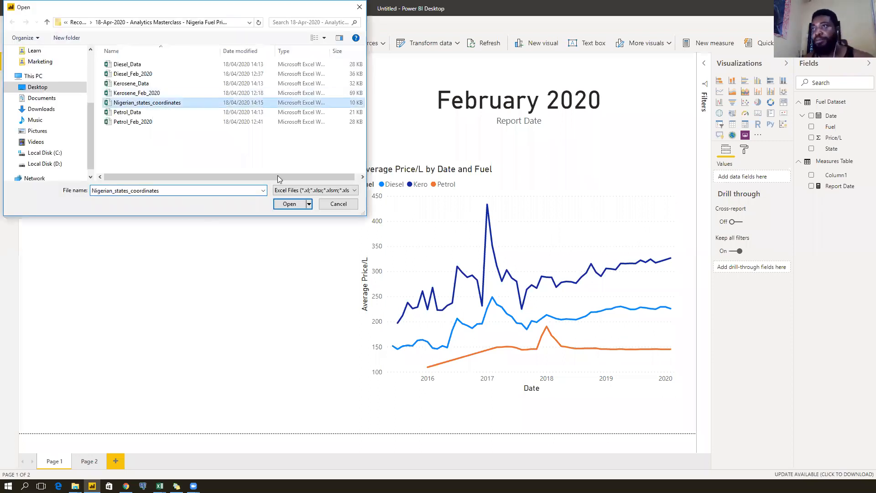
{"action": "left_click", "coordinate": [291, 204]}
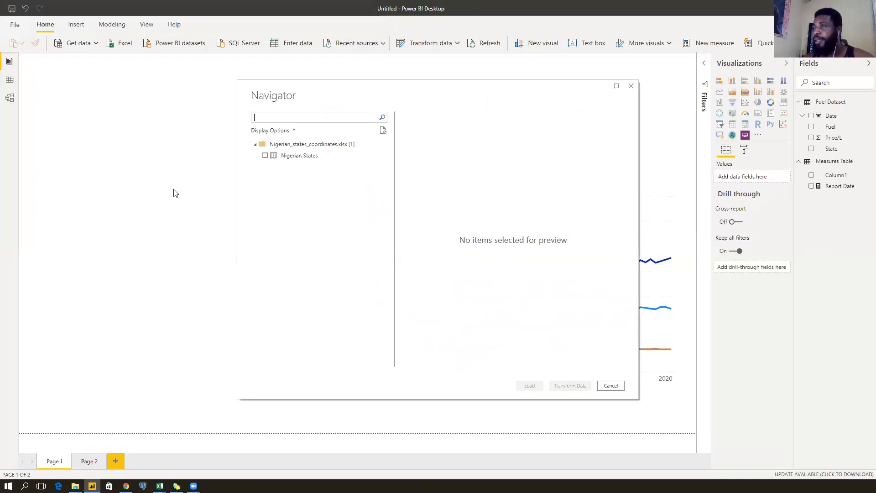
Select the Nigerian States sheet in Navigator and load it into Power Query for transformation.
{"action": "left_click", "coordinate": [265, 155]}
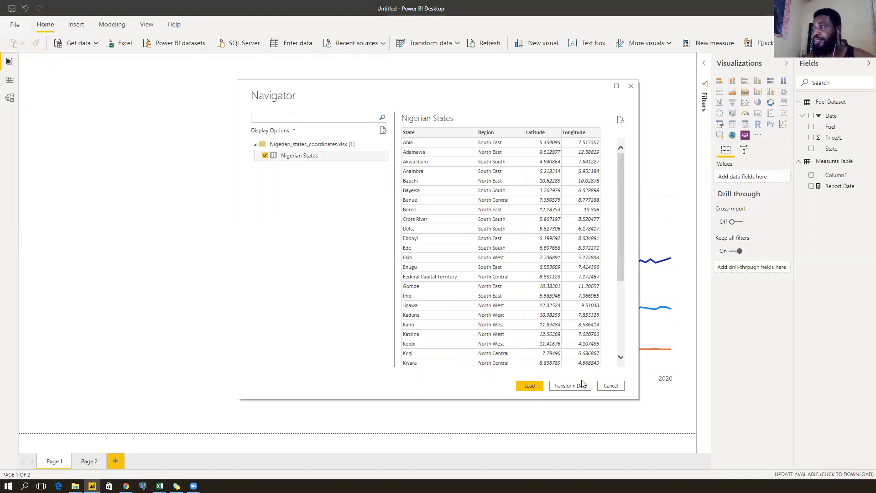
{"action": "scroll", "coordinate": [562, 291], "scroll_direction": "down", "scroll_amount": 5}
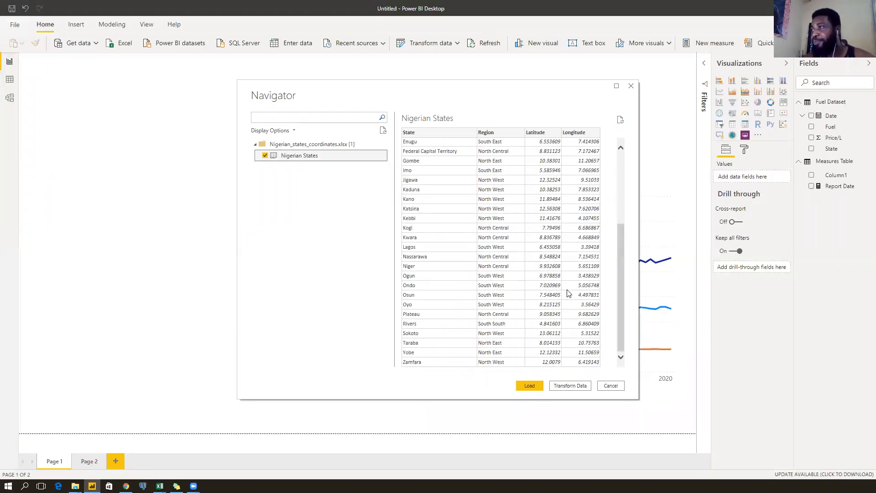
{"action": "scroll", "coordinate": [568, 293], "scroll_direction": "up", "scroll_amount": 5}
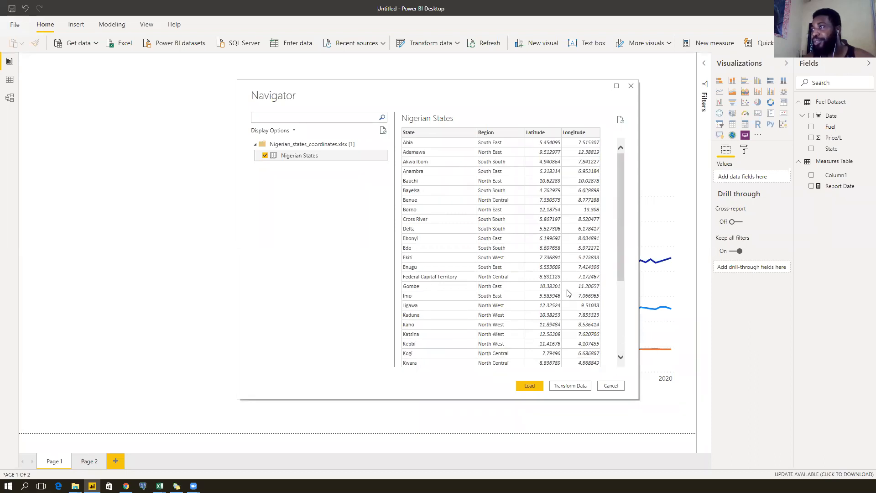
{"action": "left_click", "coordinate": [567, 386]}
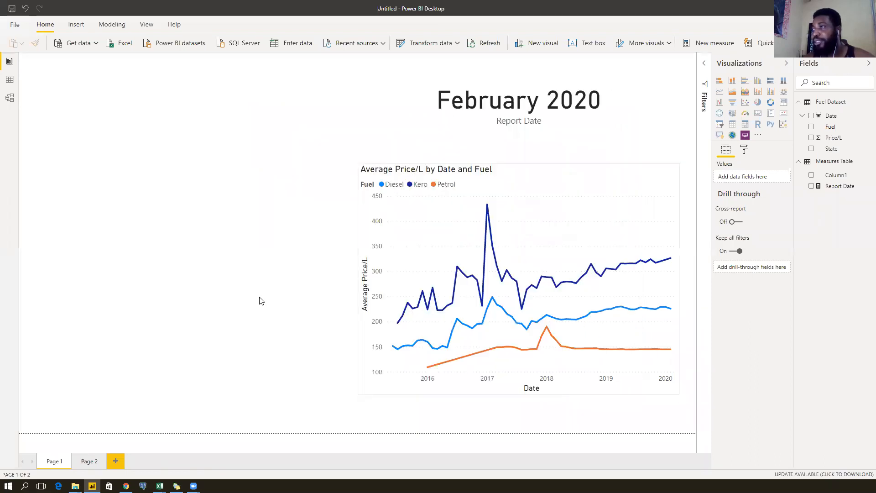
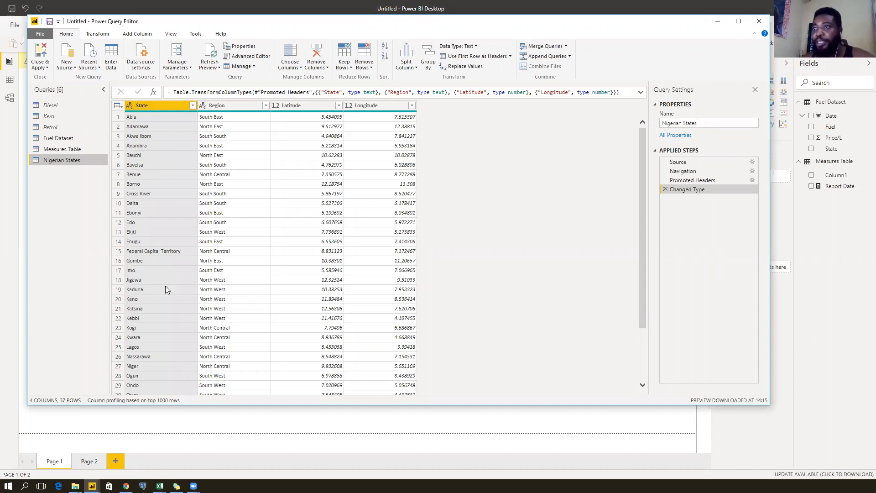
Check how Federal Capital Territory is spelled in the Nigerian States table.
{"action": "left_click", "coordinate": [152, 115]}
{"action": "left_click", "coordinate": [143, 254]}
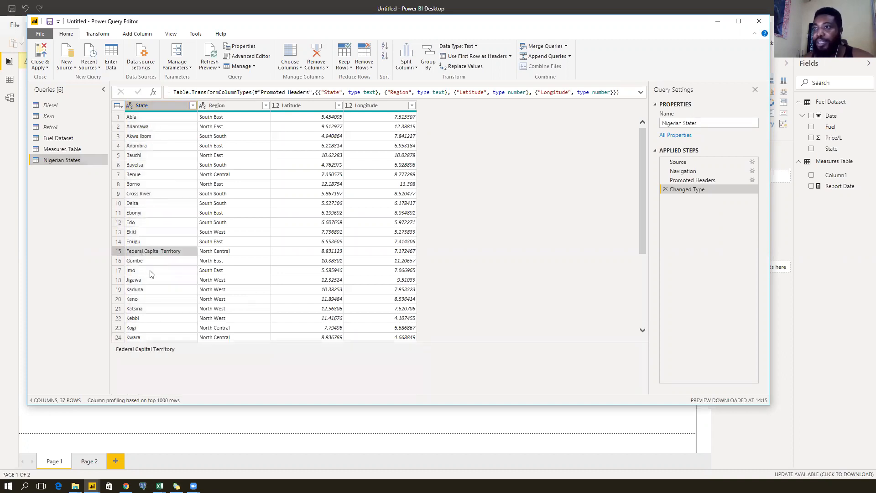
{"action": "scroll", "coordinate": [149, 274], "scroll_direction": "down", "scroll_amount": 5}
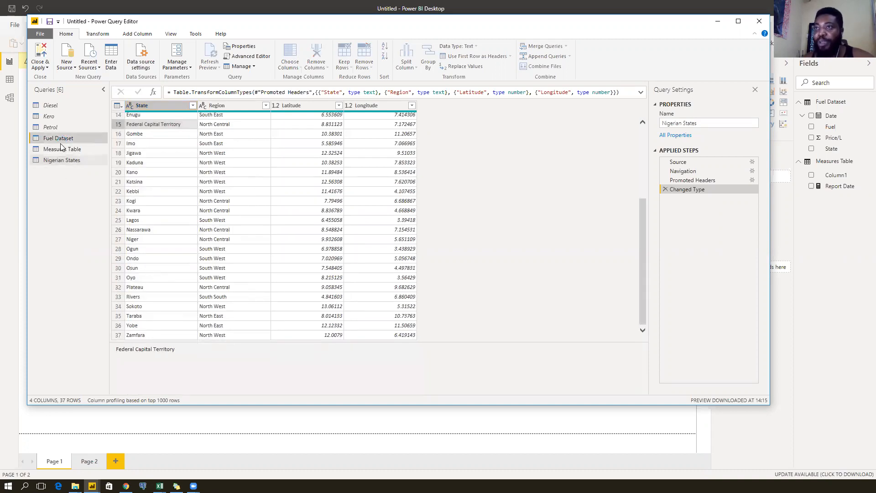
Compare with Fuel Dataset and list its distinct State values to find Abuja.
{"action": "left_click", "coordinate": [58, 139]}
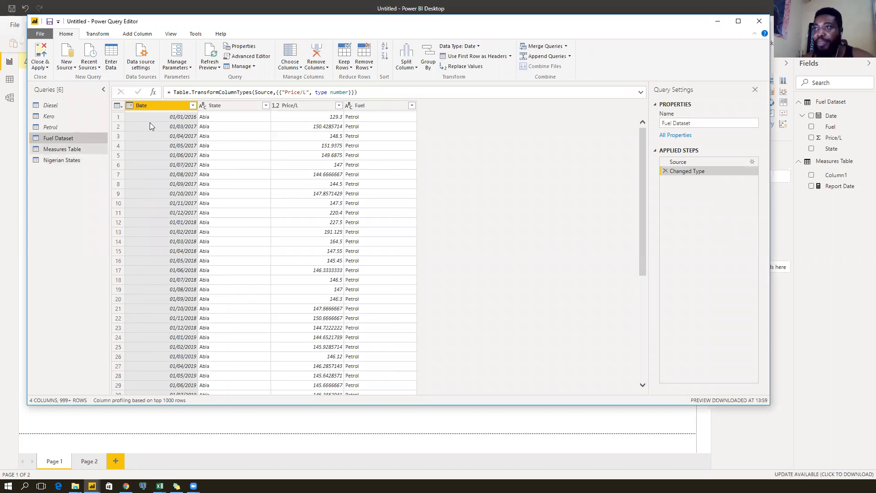
{"action": "left_click", "coordinate": [236, 117]}
{"action": "left_click", "coordinate": [230, 155]}
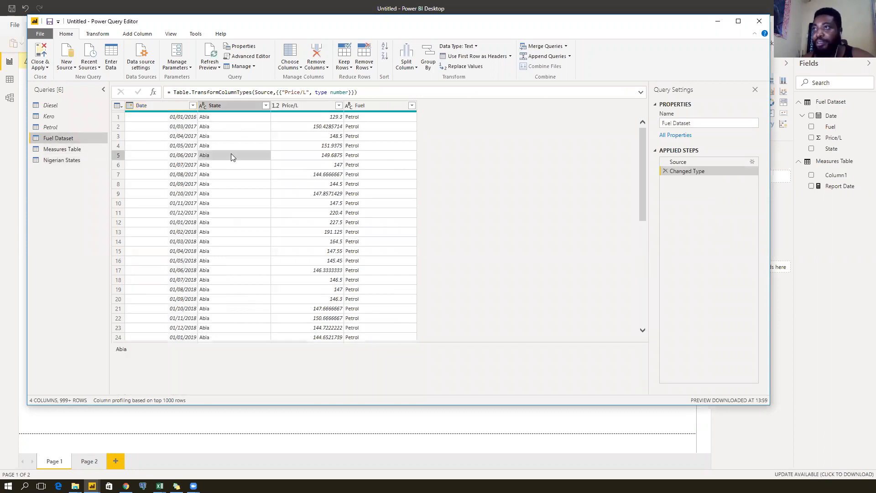
{"action": "left_click", "coordinate": [226, 105]}
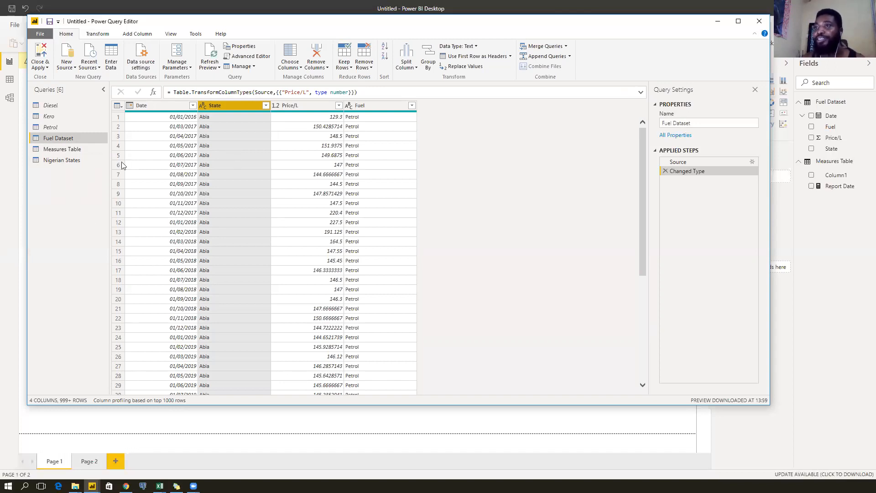
{"action": "left_click", "coordinate": [64, 161]}
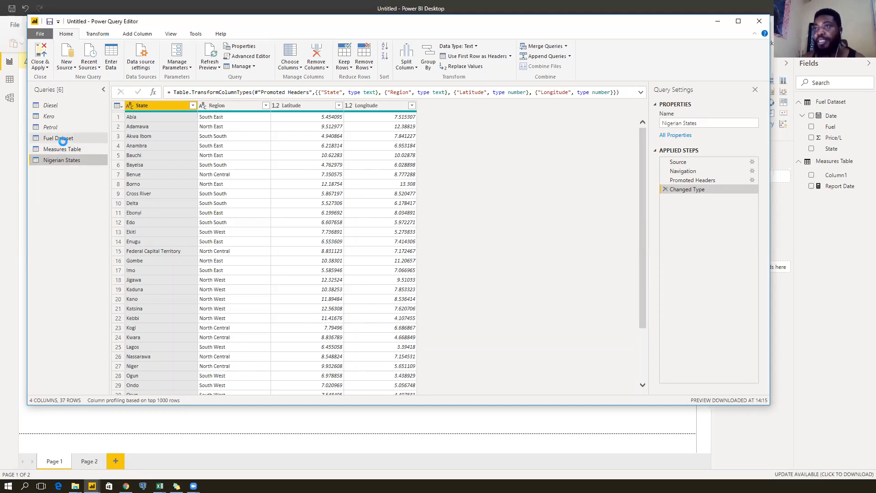
{"action": "left_click", "coordinate": [62, 137]}
{"action": "left_click", "coordinate": [265, 106]}
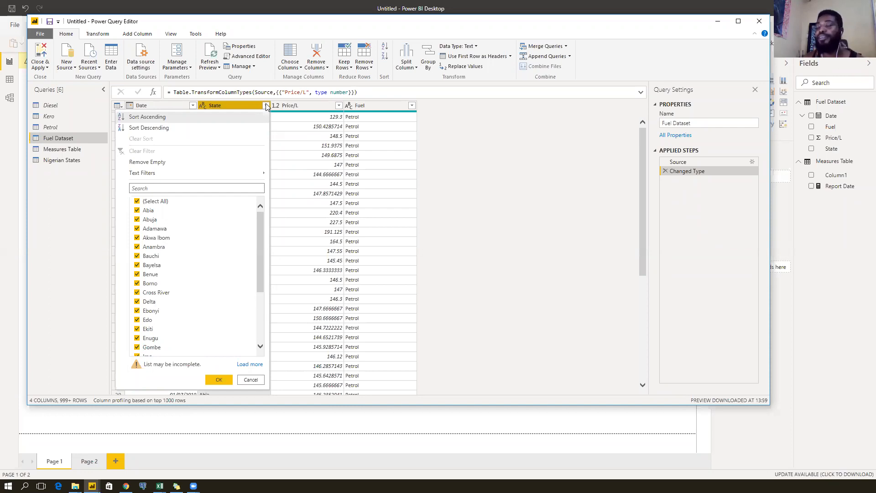
Load and scroll through every Fuel Dataset State value, then cancel without filtering.
{"action": "left_click", "coordinate": [250, 364]}
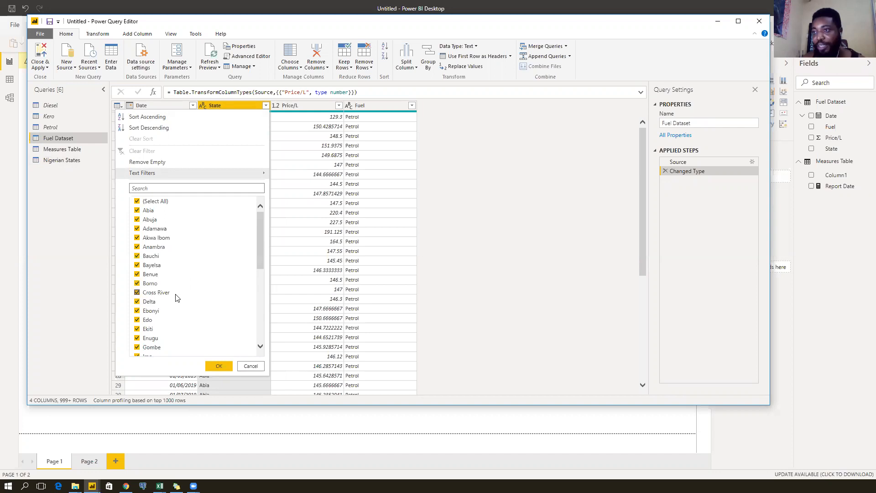
{"action": "scroll", "coordinate": [213, 271], "scroll_direction": "down", "scroll_amount": 7}
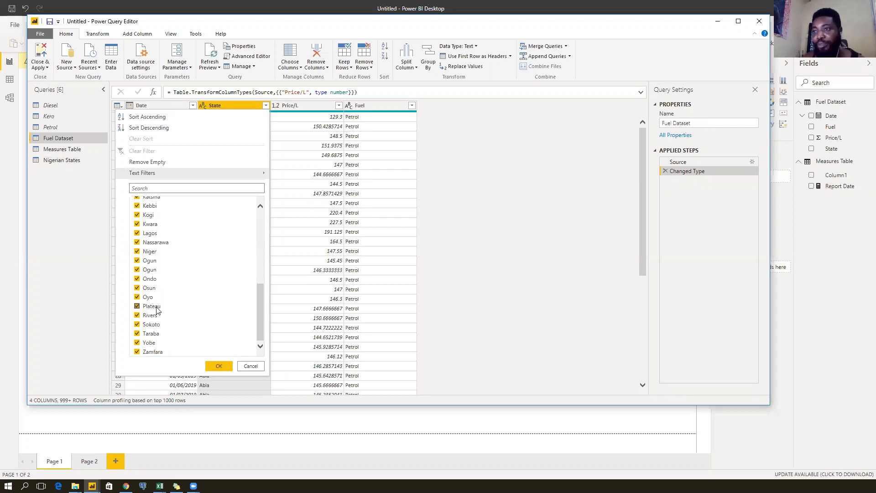
{"action": "left_click", "coordinate": [251, 366]}
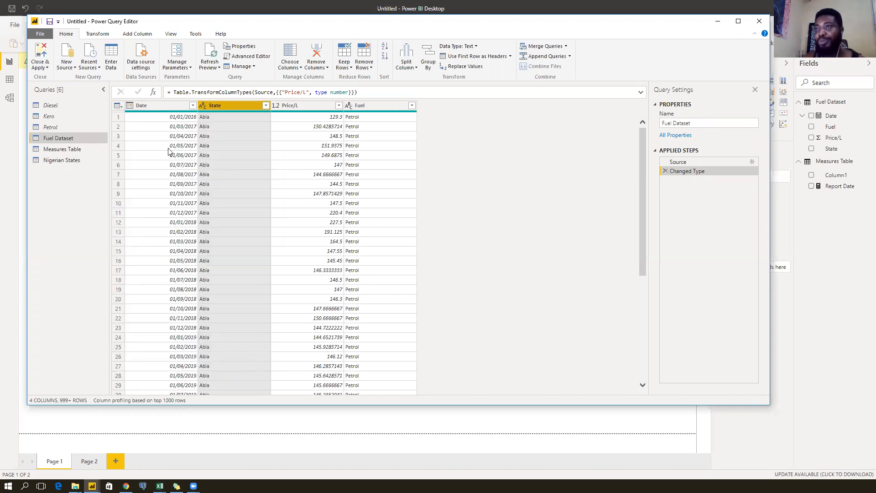
Open the Nigerian States query and scroll through its rows.
{"action": "left_click", "coordinate": [76, 160]}
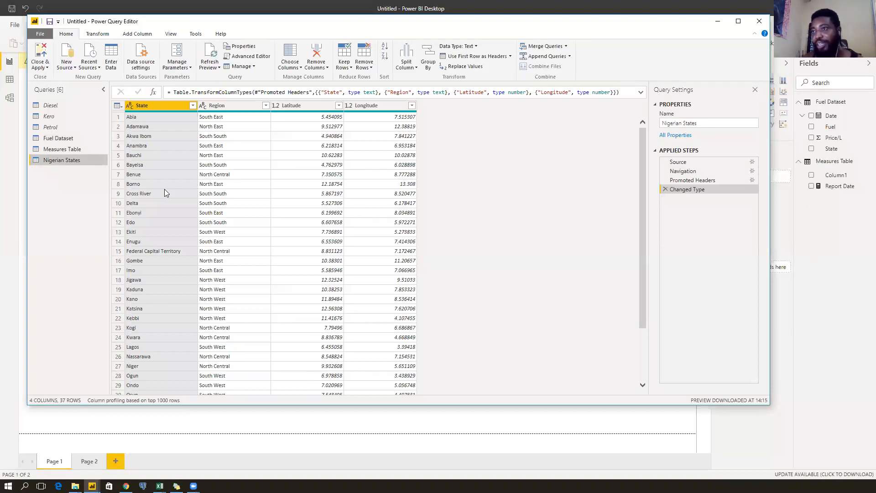
{"action": "scroll", "coordinate": [165, 193], "scroll_direction": "down", "scroll_amount": 3}
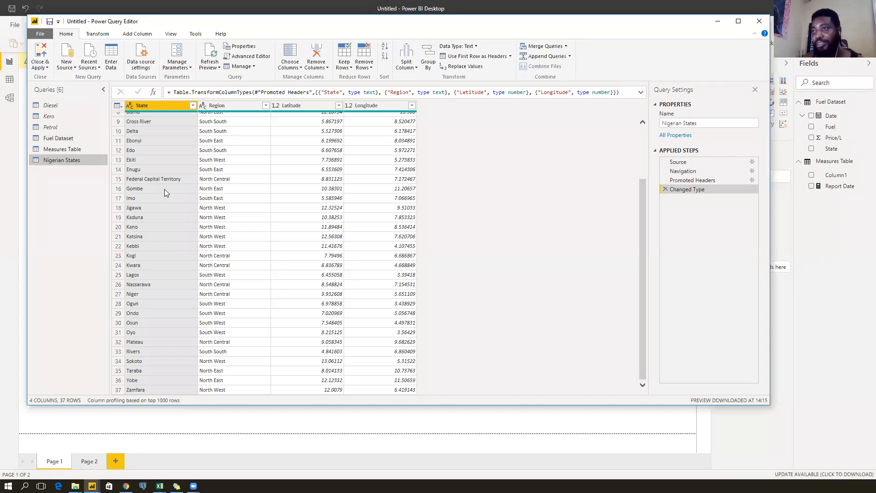
{"action": "scroll", "coordinate": [165, 191], "scroll_direction": "up", "scroll_amount": 3}
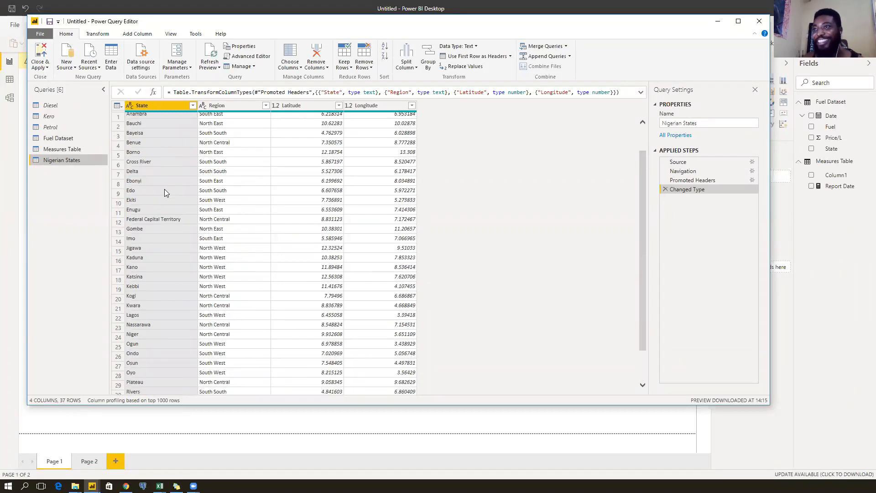
{"action": "scroll", "coordinate": [165, 191], "scroll_direction": "down", "scroll_amount": 3}
{"action": "scroll", "coordinate": [164, 189], "scroll_direction": "up", "scroll_amount": 3}
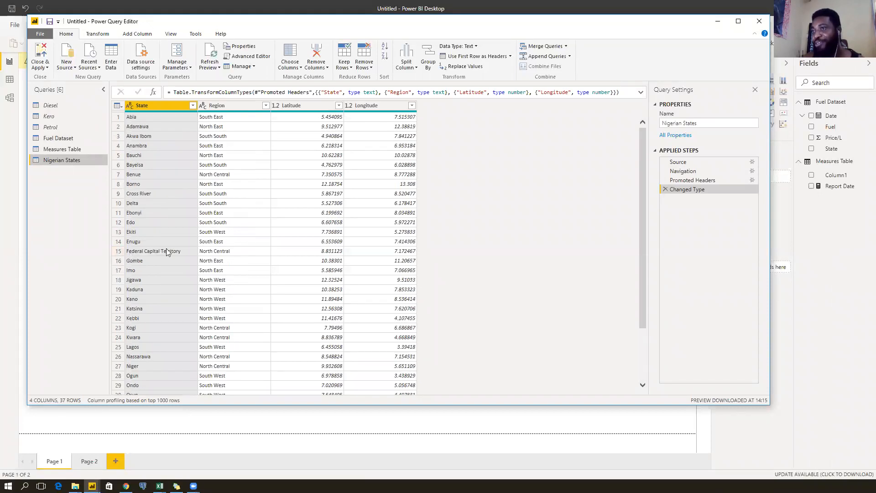
{"action": "scroll", "coordinate": [173, 249], "scroll_direction": "down", "scroll_amount": 3}
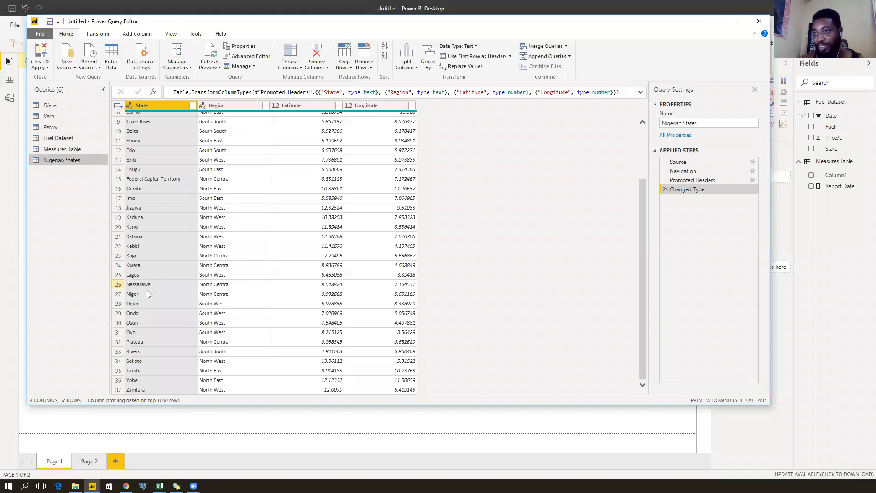
{"action": "scroll", "coordinate": [173, 283], "scroll_direction": "up", "scroll_amount": 3}
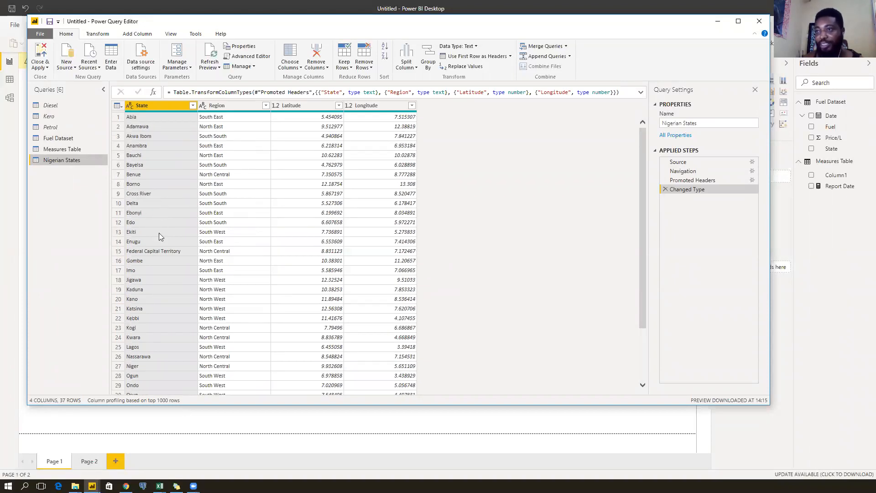
{"action": "scroll", "coordinate": [160, 236], "scroll_direction": "down", "scroll_amount": 3}
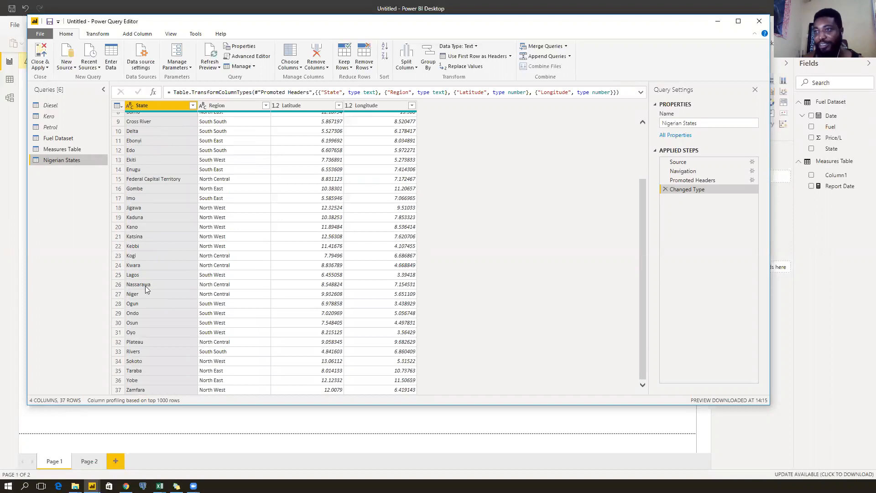
{"action": "scroll", "coordinate": [140, 287], "scroll_direction": "up", "scroll_amount": 3}
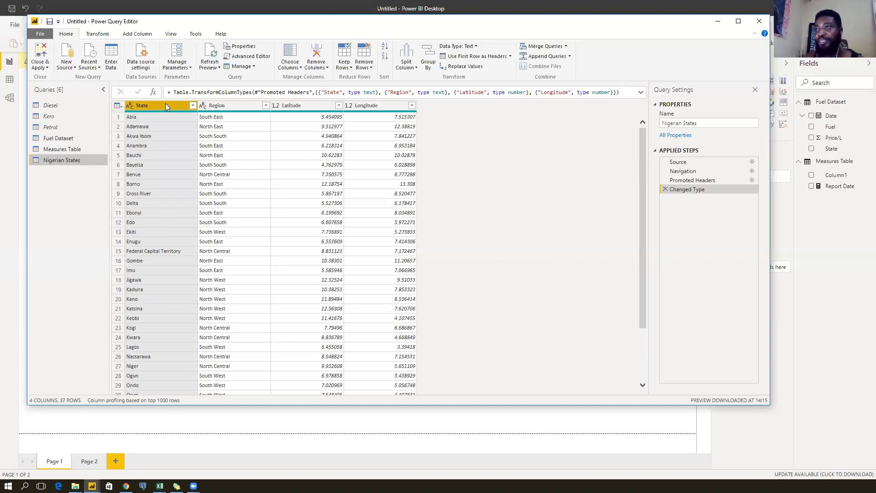
Replace 'Federal Capital Territory' with 'FCT' in the Nigerian States State column.
{"action": "left_click", "coordinate": [95, 35]}
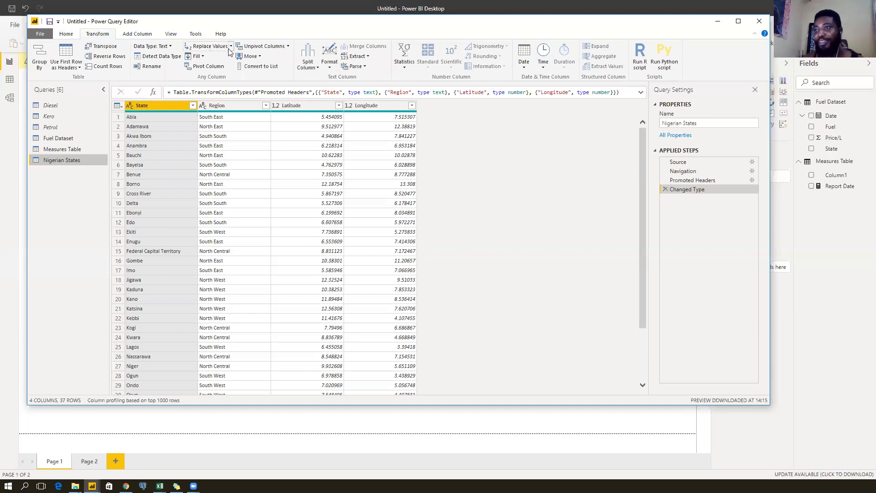
{"action": "left_click", "coordinate": [157, 250]}
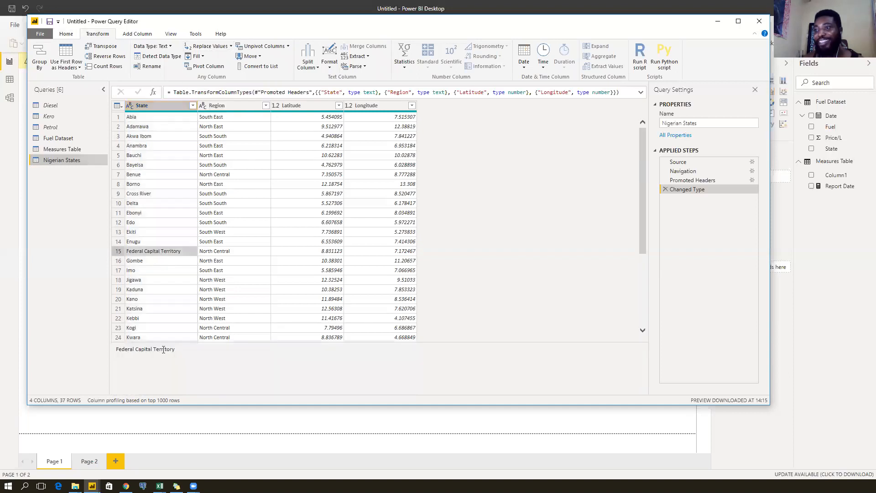
{"action": "left_click_drag", "start_coordinate": [175, 353], "coordinate": [95, 352]}
{"action": "key", "text": "ctrl+c"}
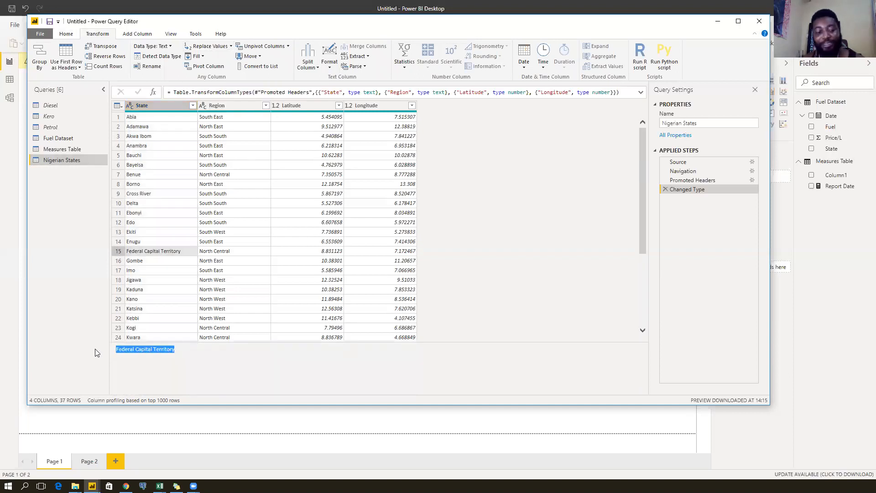
{"action": "left_click", "coordinate": [160, 106]}
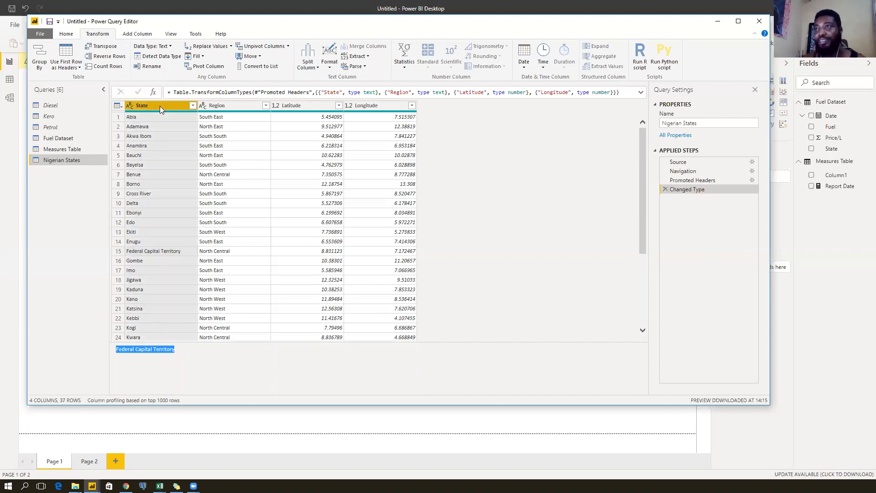
{"action": "left_click", "coordinate": [209, 46]}
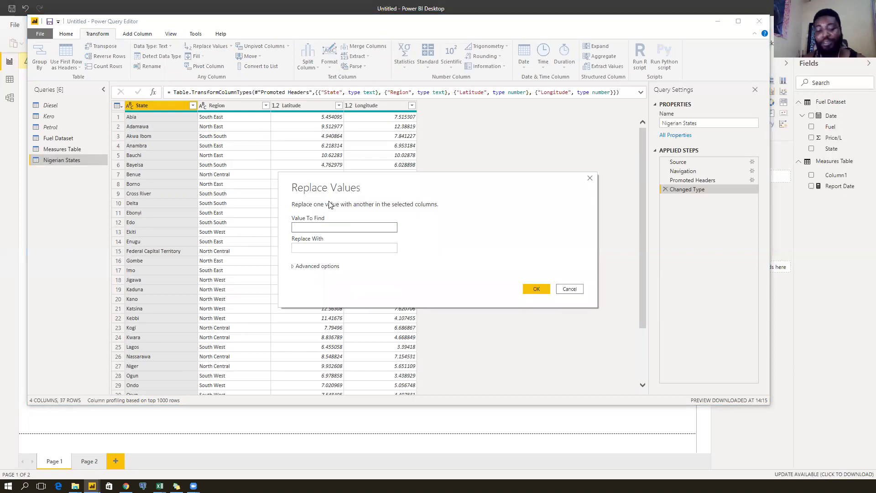
{"action": "key", "text": "ctrl+v"}
{"action": "left_click", "coordinate": [325, 250]}
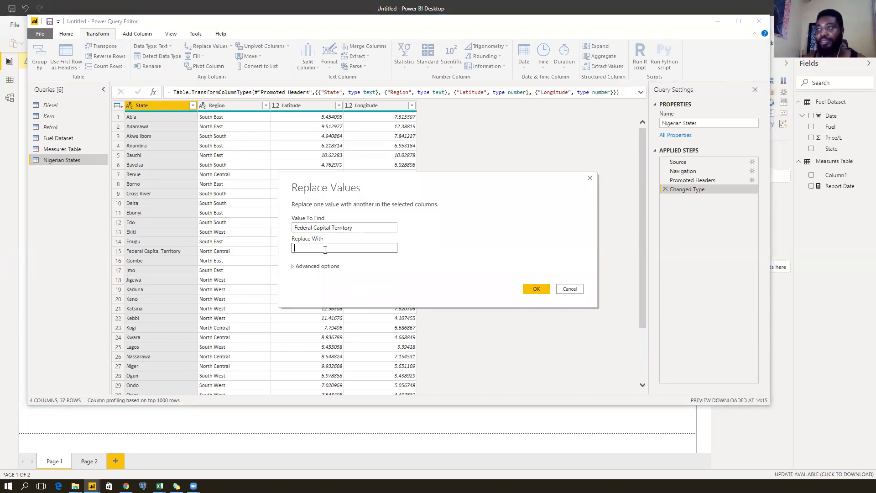
{"action": "type", "text": "FCT"}
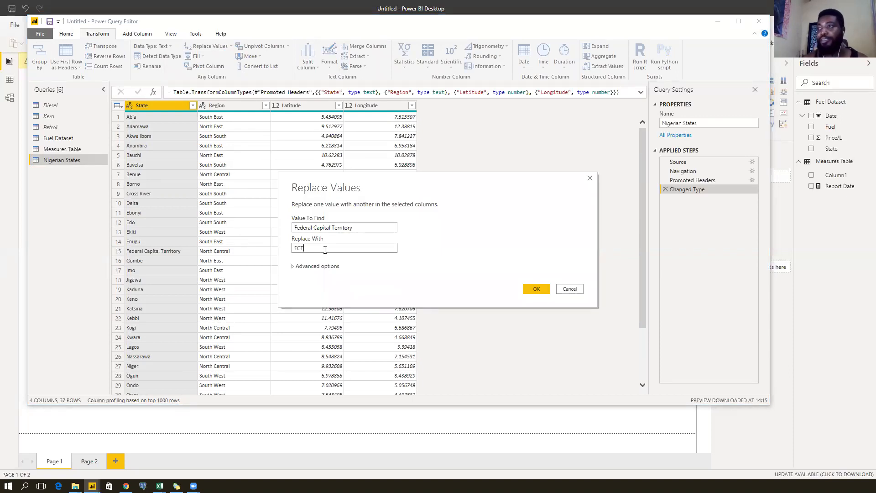
{"action": "left_click", "coordinate": [537, 289]}
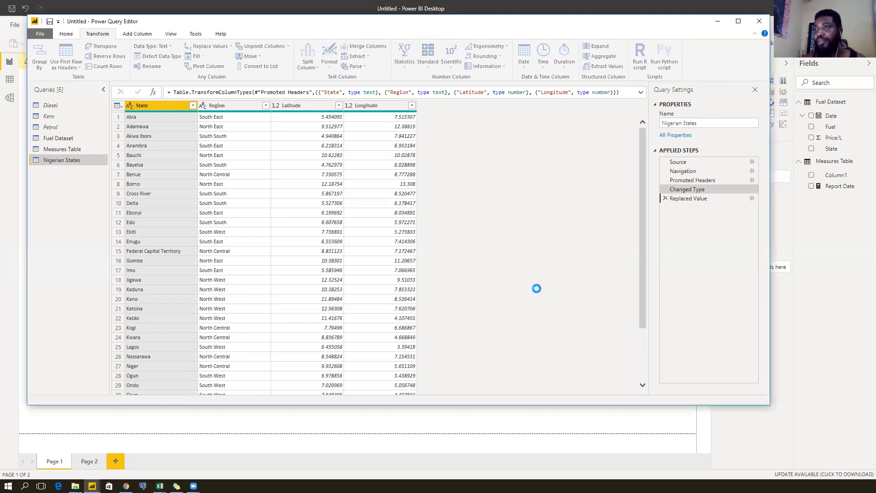
{"action": "scroll", "coordinate": [182, 259], "scroll_direction": "down", "scroll_amount": 3}
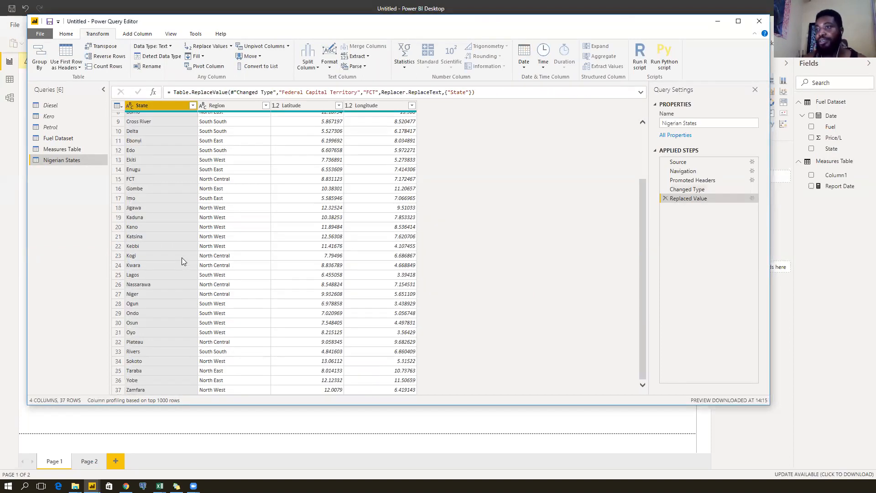
{"action": "scroll", "coordinate": [181, 257], "scroll_direction": "up", "scroll_amount": 3}
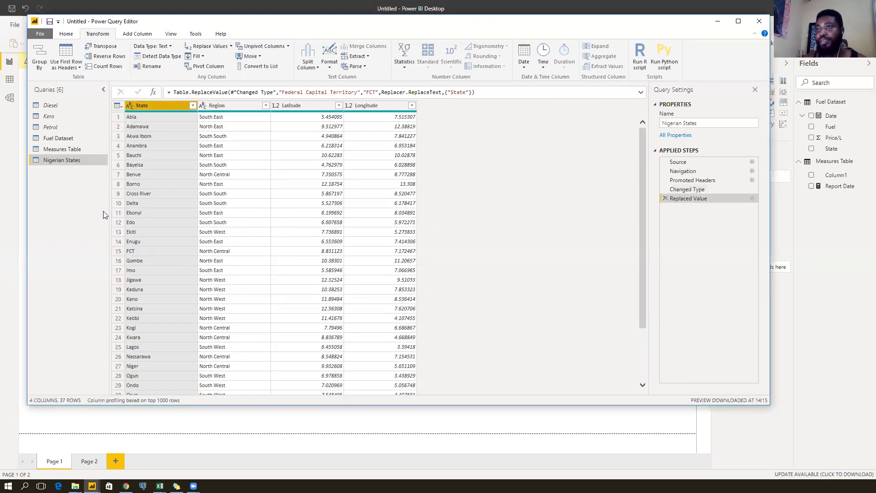
{"action": "left_click", "coordinate": [66, 139]}
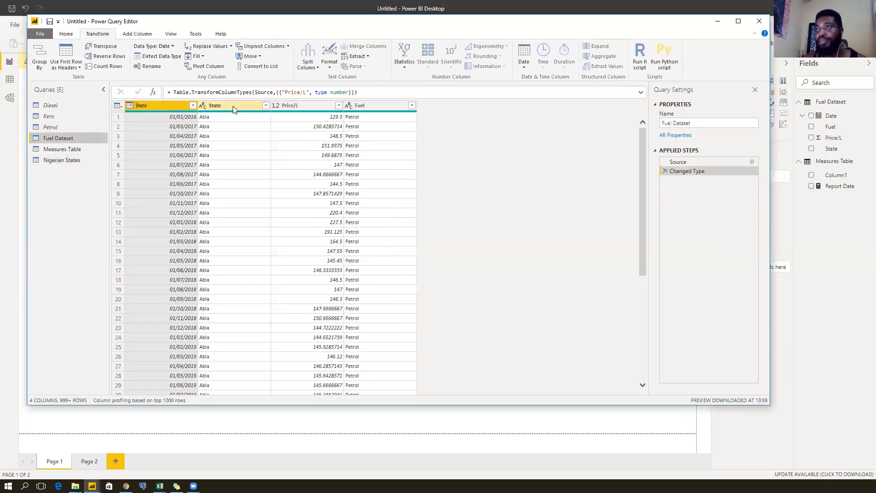
Replace 'Abuja' with 'FCT' in the Fuel Dataset State column.
{"action": "left_click", "coordinate": [224, 106]}
{"action": "left_click", "coordinate": [207, 46]}
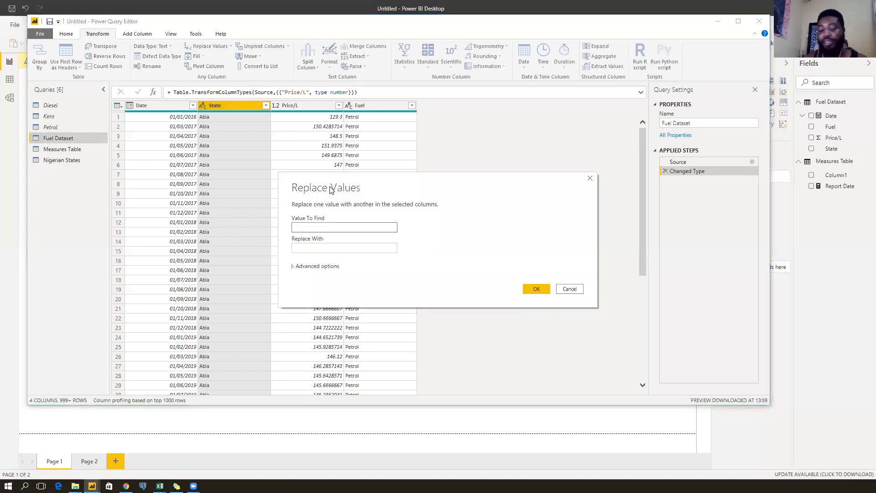
{"action": "type", "text": "Abuja"}
{"action": "key", "text": "Tab"}
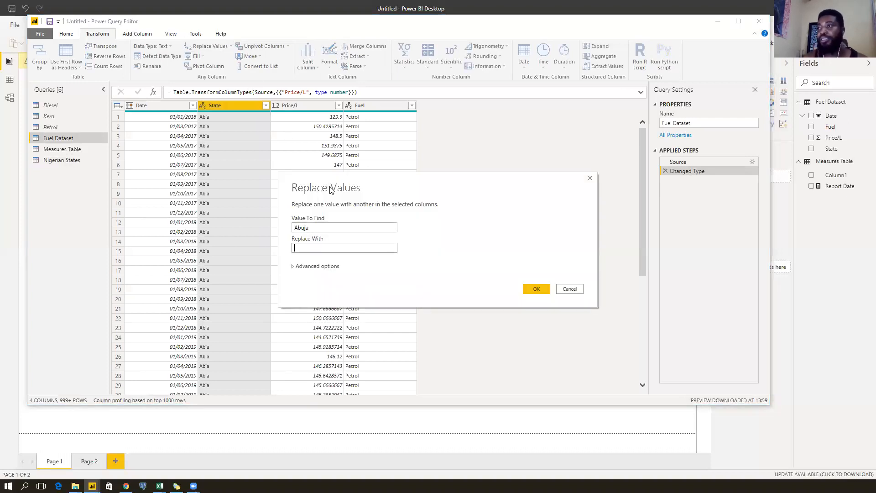
{"action": "type", "text": "FCT"}
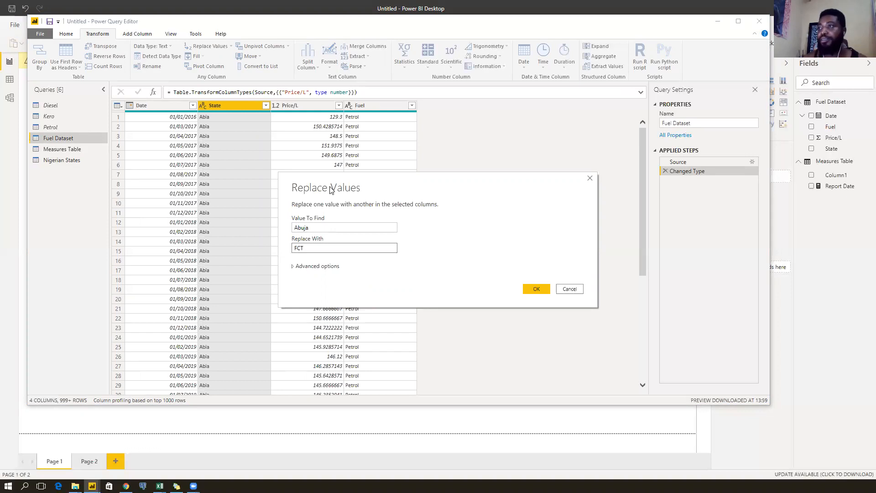
{"action": "left_click", "coordinate": [536, 290]}
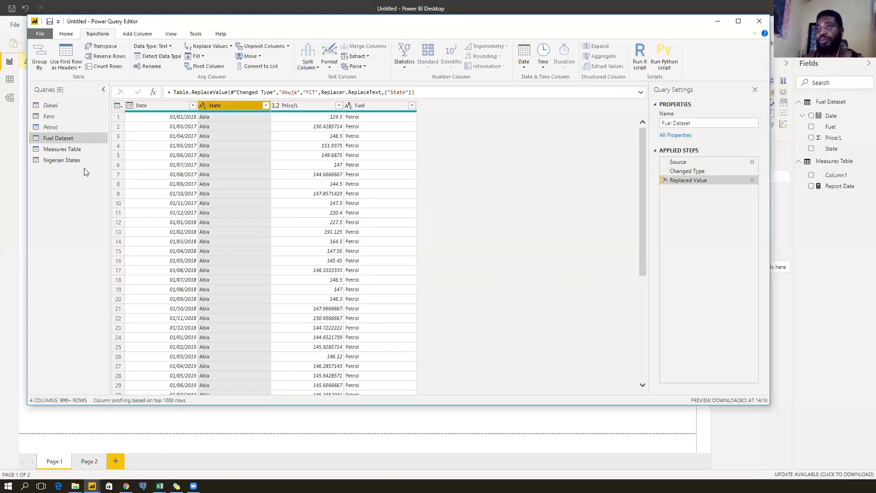
Recheck the Nigerian States query, then Close & Apply the query changes.
{"action": "left_click", "coordinate": [72, 161]}
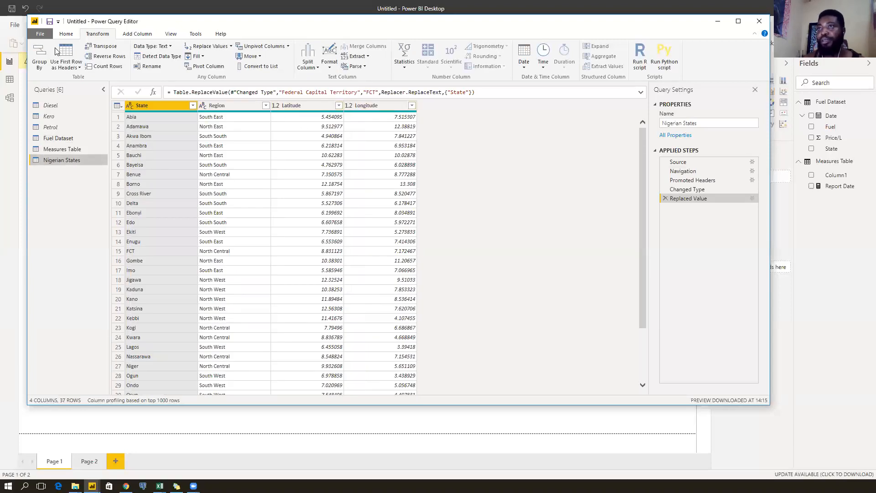
{"action": "left_click", "coordinate": [71, 34]}
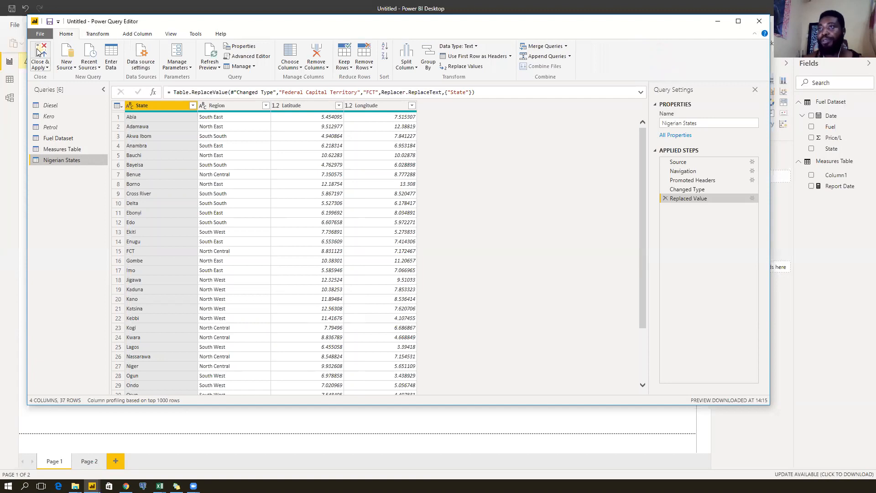
{"action": "left_click", "coordinate": [37, 50]}
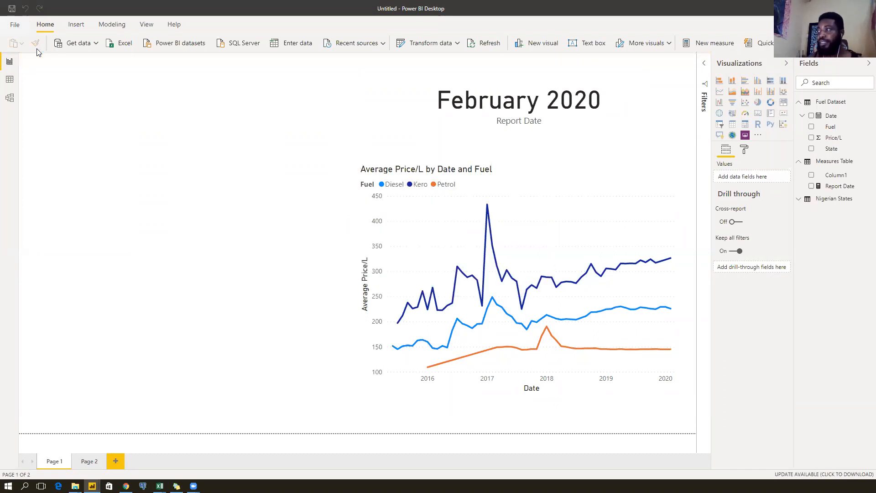
In Model view, place Fuel Dataset and Nigerian States side by side and lengthen the Measures Table card.
{"action": "left_click", "coordinate": [9, 99]}
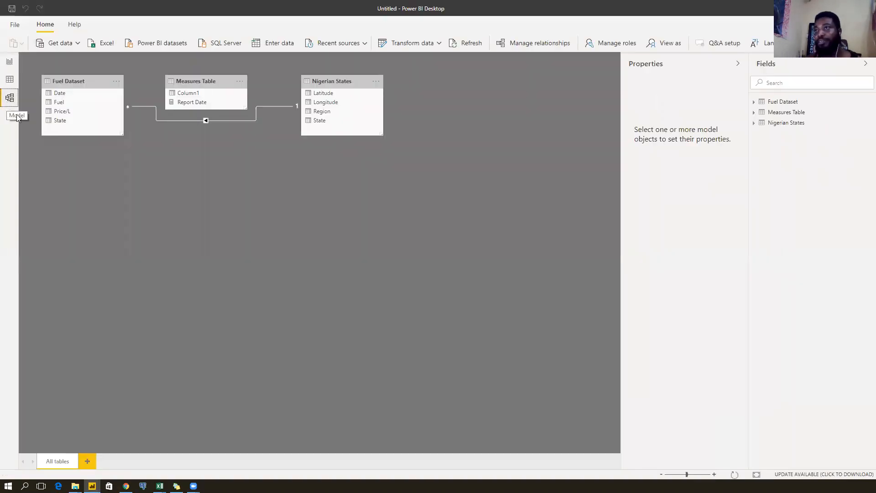
{"action": "left_click_drag", "start_coordinate": [82, 82], "coordinate": [100, 210]}
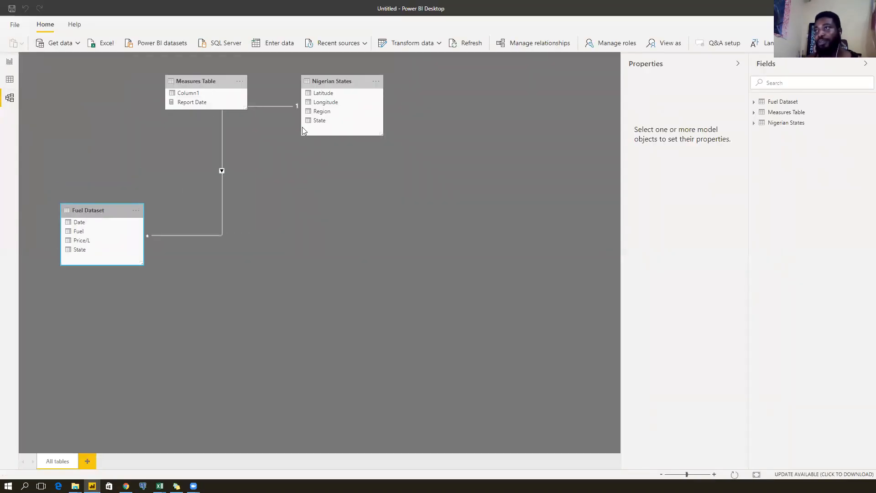
{"action": "left_click_drag", "start_coordinate": [334, 82], "coordinate": [311, 331]}
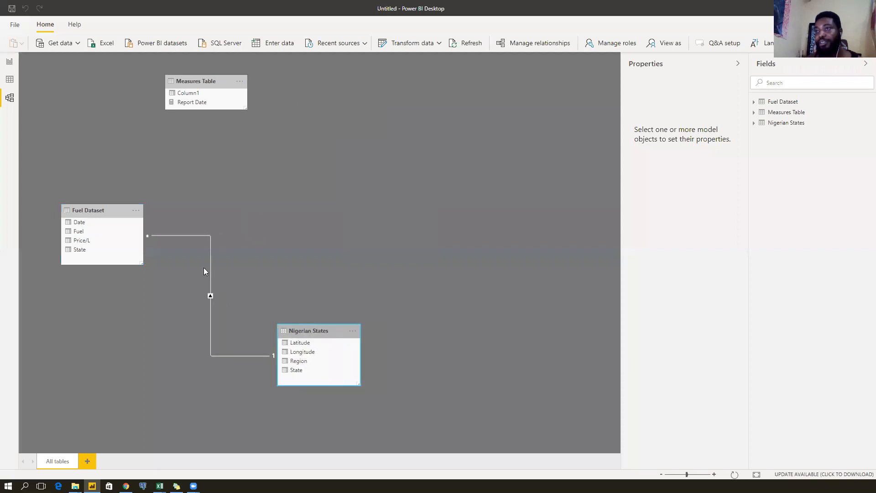
{"action": "left_click_drag", "start_coordinate": [110, 209], "coordinate": [144, 217]}
{"action": "left_click_drag", "start_coordinate": [303, 330], "coordinate": [294, 279]}
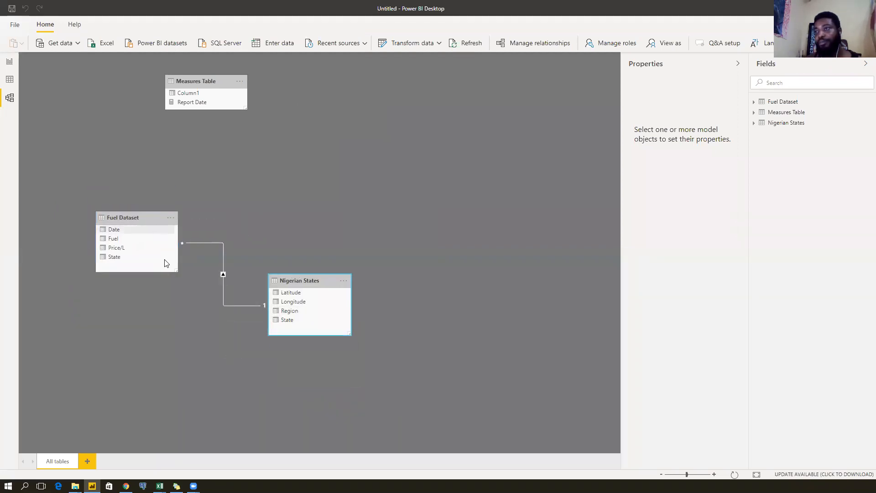
{"action": "left_click_drag", "start_coordinate": [175, 269], "coordinate": [176, 302]}
{"action": "left_click_drag", "start_coordinate": [297, 280], "coordinate": [297, 309]}
{"action": "left_click_drag", "start_coordinate": [145, 217], "coordinate": [141, 182]}
{"action": "left_click_drag", "start_coordinate": [281, 302], "coordinate": [314, 230]}
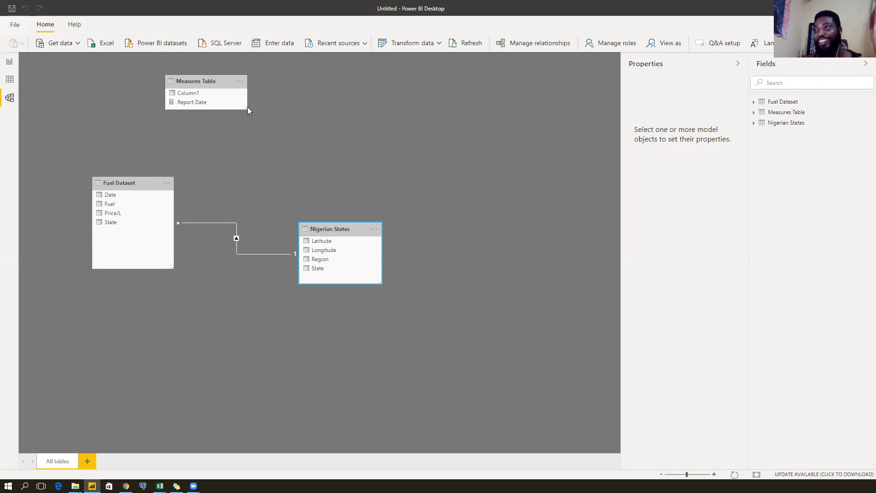
{"action": "left_click_drag", "start_coordinate": [247, 108], "coordinate": [245, 140]}
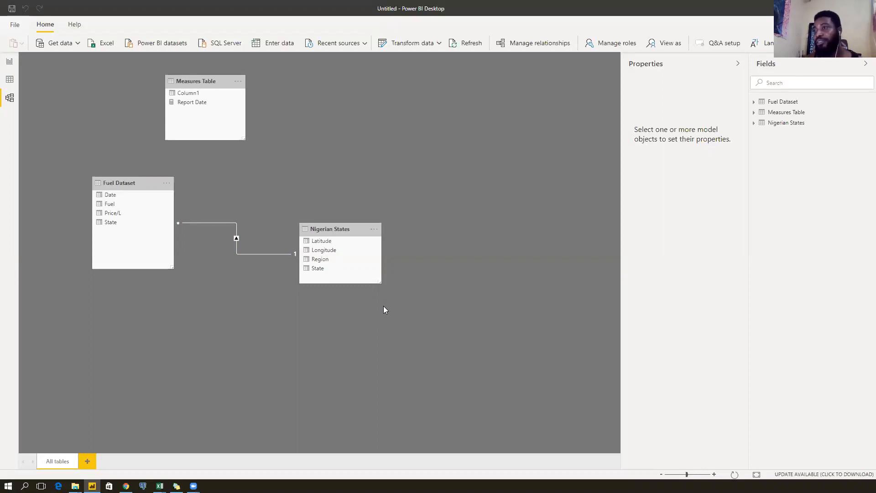
Add a map visual and resize it down the page's left side, below the title area.
{"action": "left_click", "coordinate": [9, 64]}
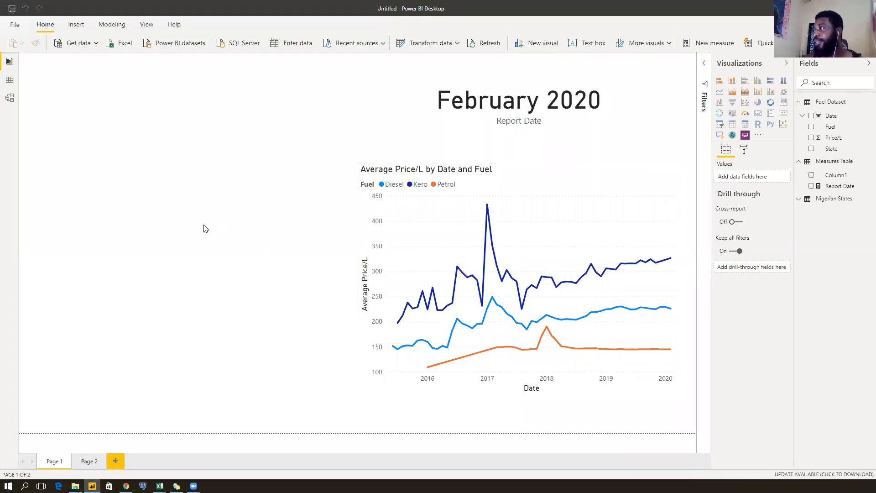
{"action": "left_click", "coordinate": [720, 114]}
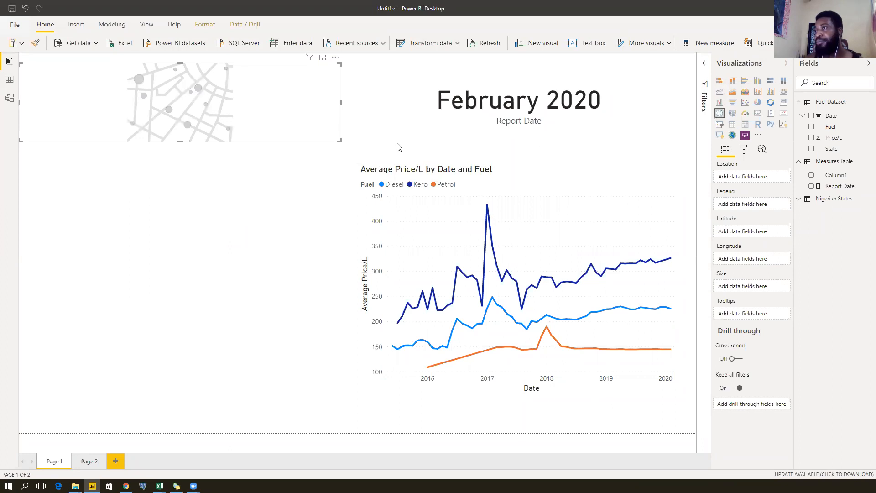
{"action": "left_click_drag", "start_coordinate": [183, 141], "coordinate": [154, 359]}
{"action": "left_click_drag", "start_coordinate": [148, 409], "coordinate": [148, 410]}
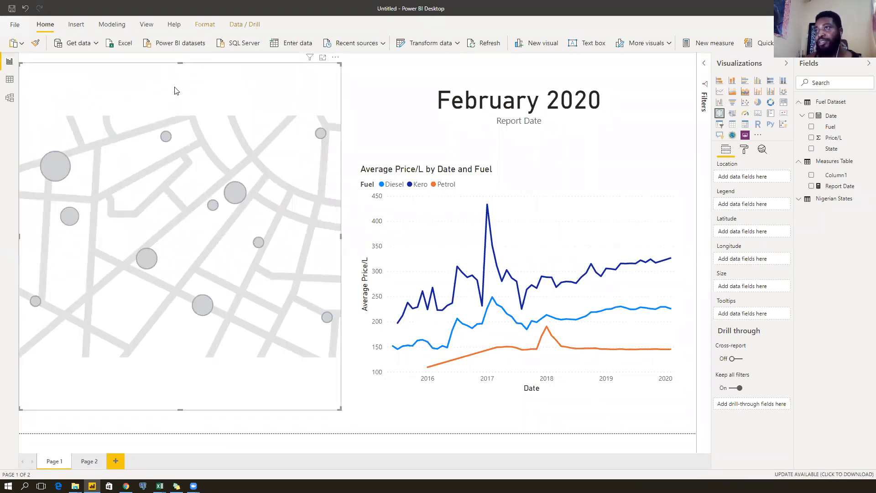
{"action": "left_click", "coordinate": [180, 70]}
{"action": "left_click", "coordinate": [180, 71]}
{"action": "left_click_drag", "start_coordinate": [179, 58], "coordinate": [168, 102]}
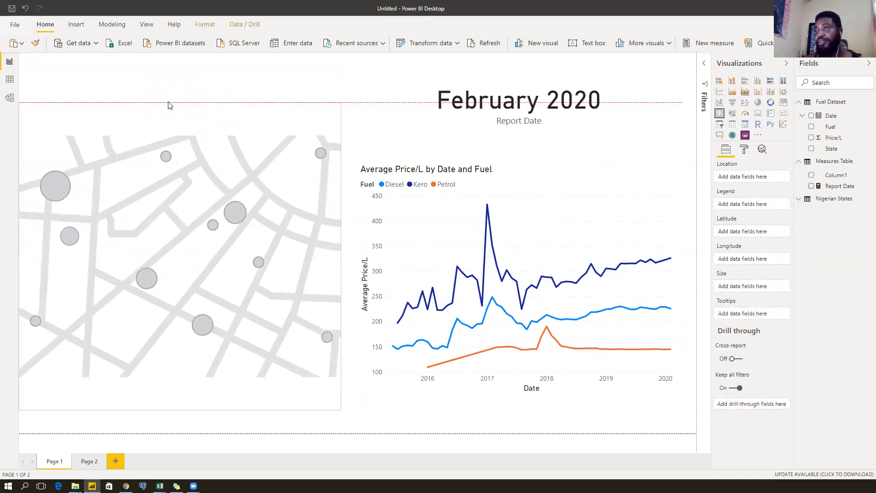
{"action": "left_click", "coordinate": [191, 191]}
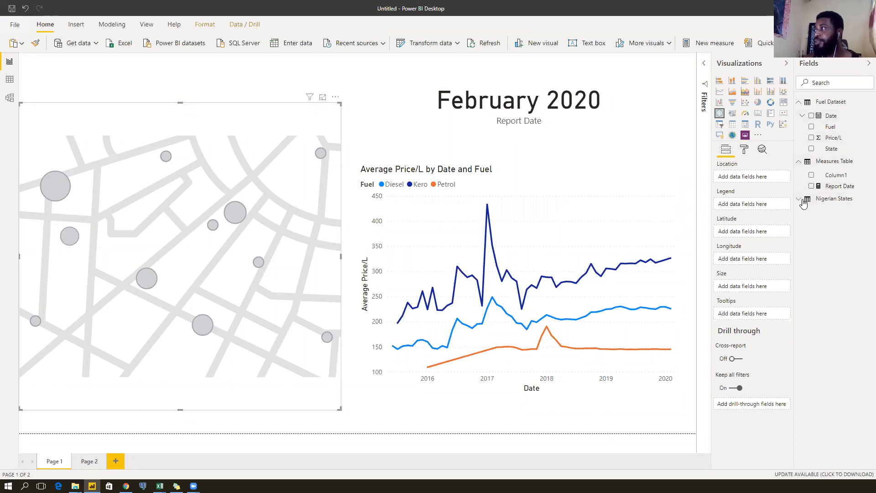
Plot the Nigerian States Latitude and Longitude fields on the map.
{"action": "left_click", "coordinate": [834, 199]}
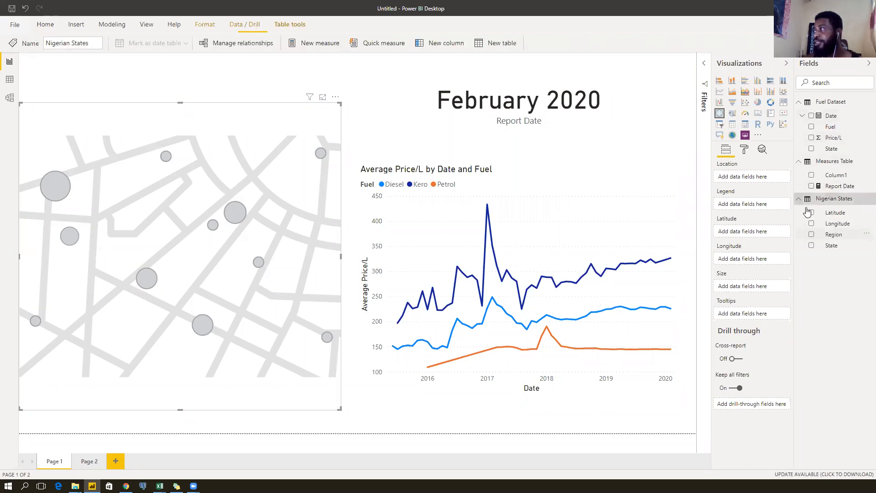
{"action": "left_click_drag", "start_coordinate": [835, 212], "coordinate": [754, 233]}
{"action": "left_click_drag", "start_coordinate": [835, 223], "coordinate": [753, 260]}
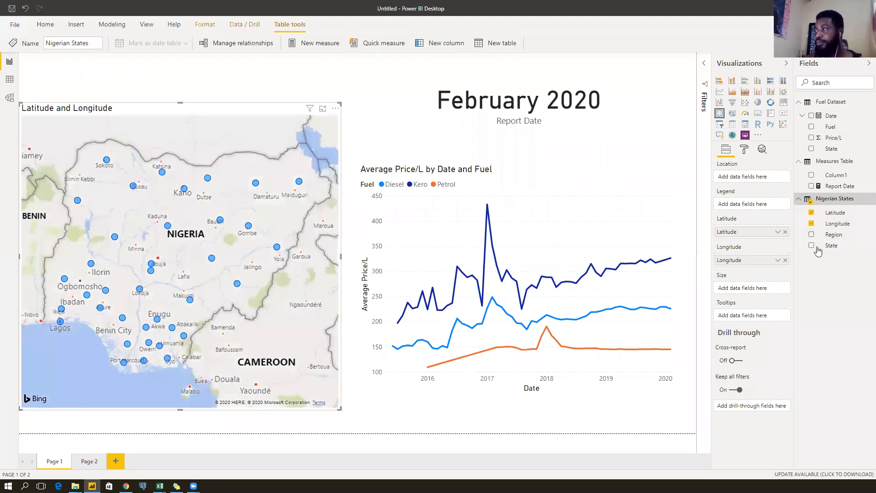
Set the Data category of Latitude to Latitude and Longitude to Longitude.
{"action": "left_click", "coordinate": [840, 213]}
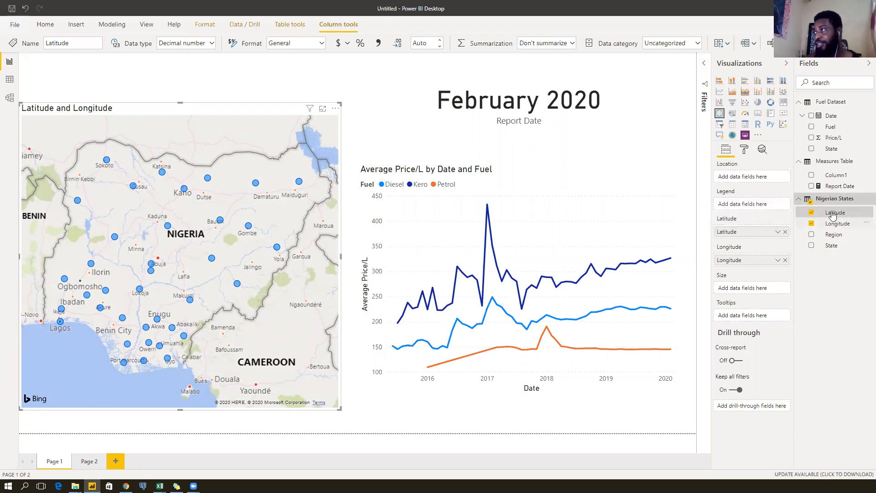
{"action": "left_click", "coordinate": [697, 43]}
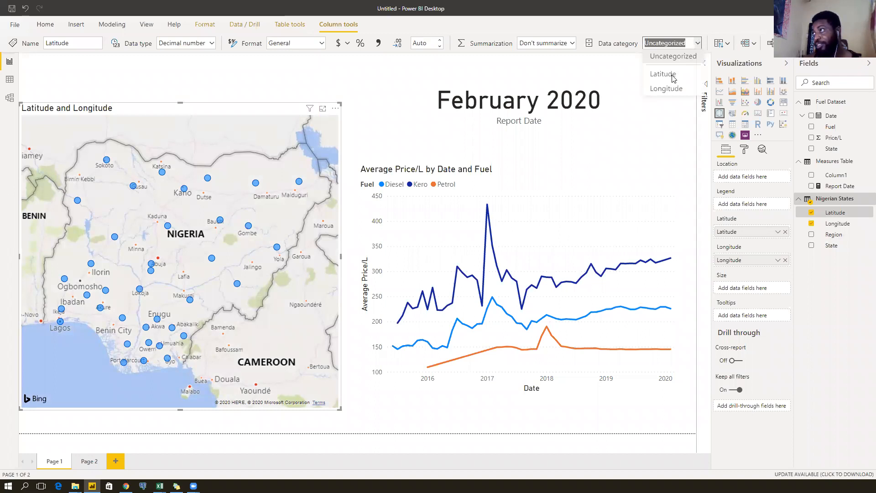
{"action": "left_click", "coordinate": [841, 226]}
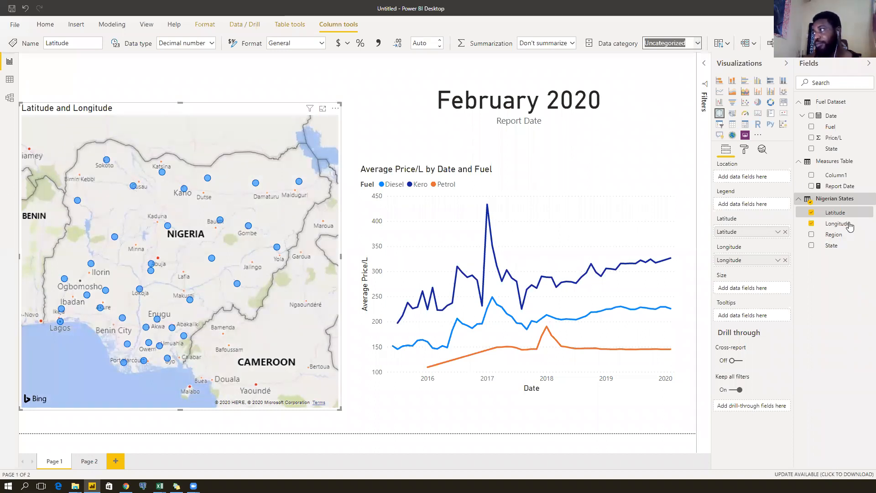
{"action": "left_click", "coordinate": [849, 224]}
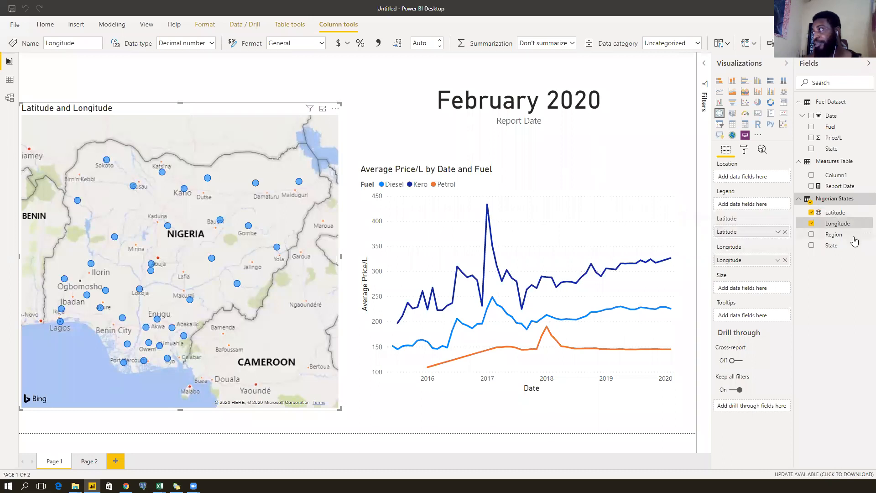
{"action": "left_click", "coordinate": [698, 43]}
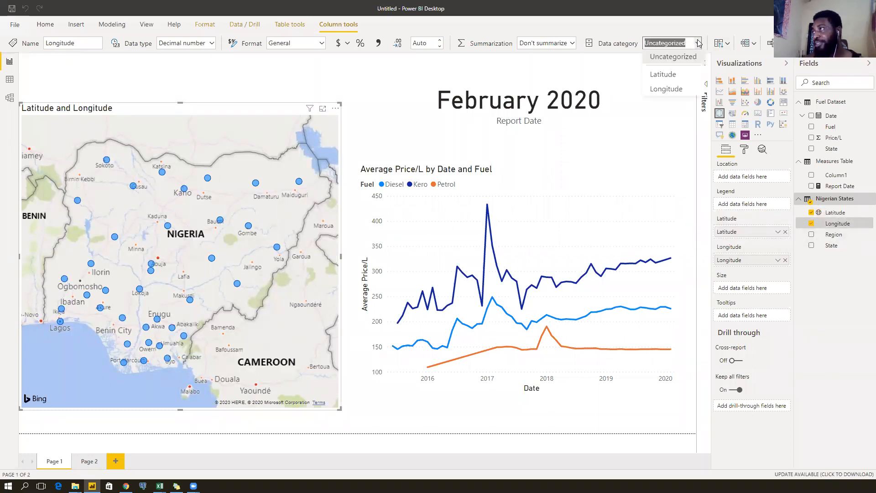
{"action": "left_click", "coordinate": [666, 90]}
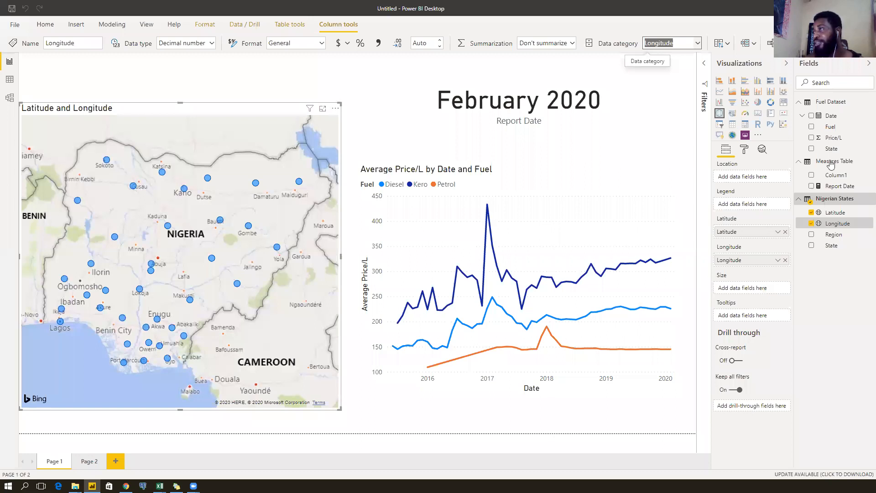
{"action": "left_click", "coordinate": [832, 152]}
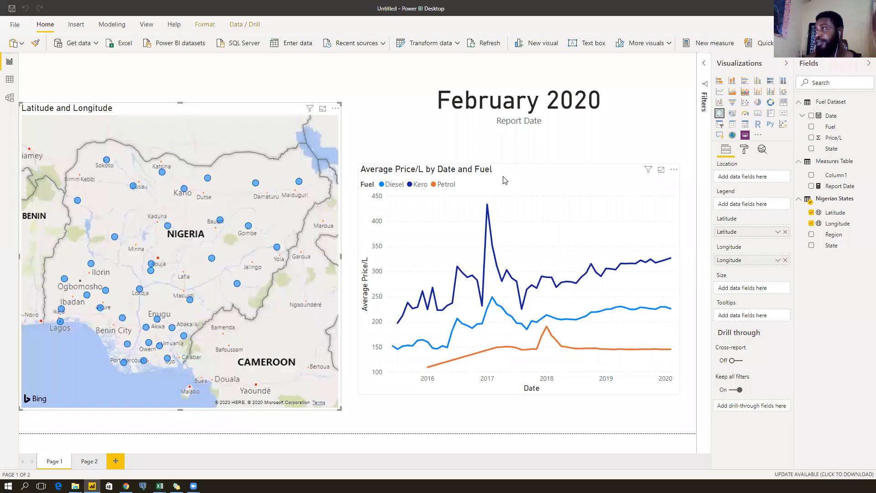
Size the map bubbles by Average of Price/L and stretch the map to full page height.
{"action": "left_click_drag", "start_coordinate": [839, 143], "coordinate": [754, 292]}
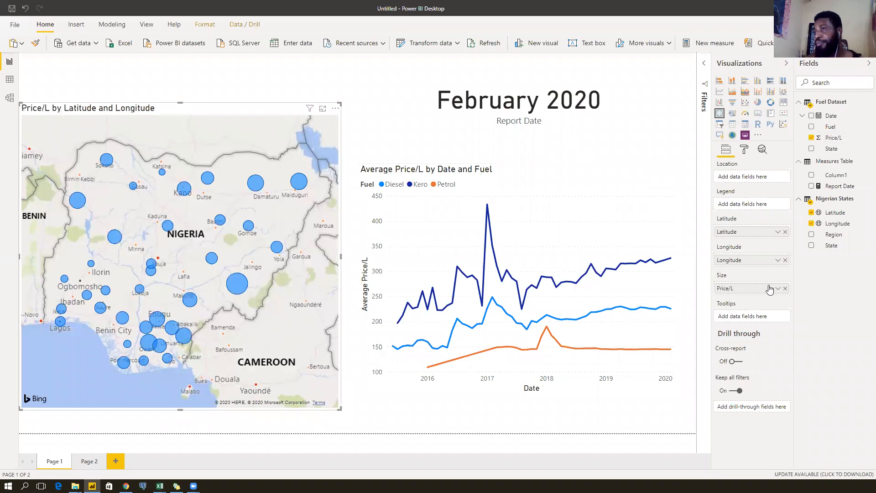
{"action": "left_click", "coordinate": [778, 289]}
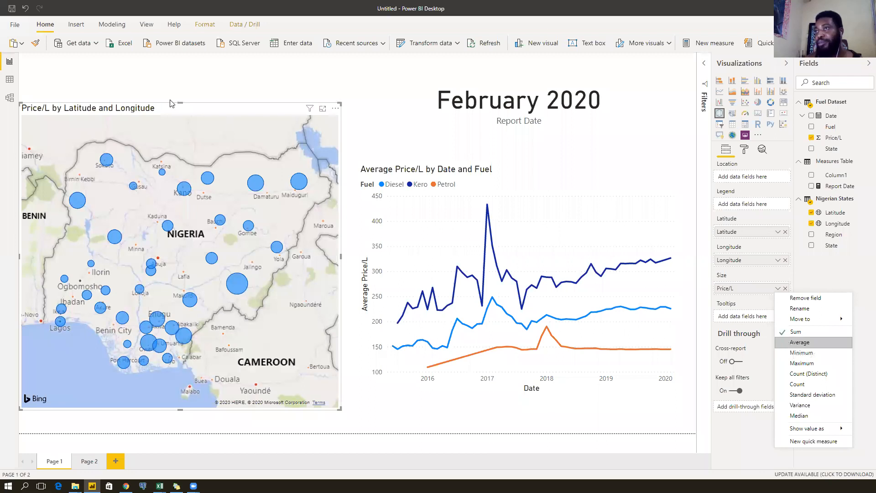
{"action": "left_click_drag", "start_coordinate": [176, 112], "coordinate": [179, 131]}
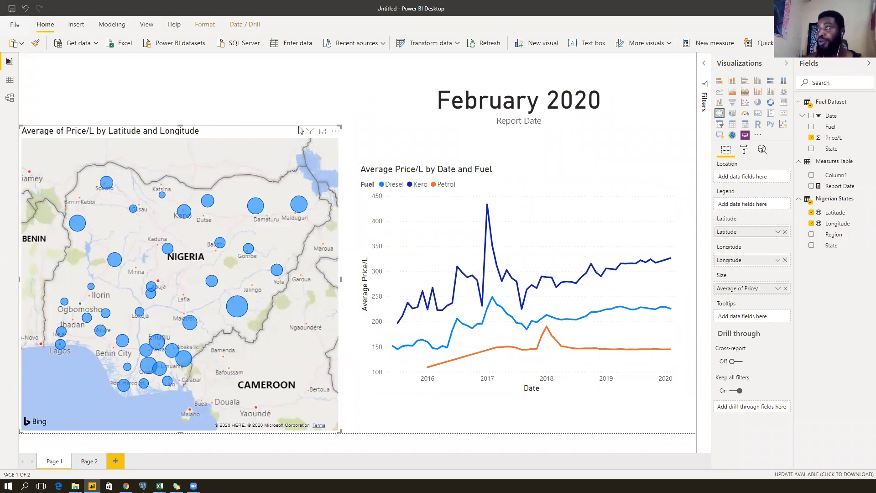
{"action": "left_click_drag", "start_coordinate": [179, 126], "coordinate": [191, 56]}
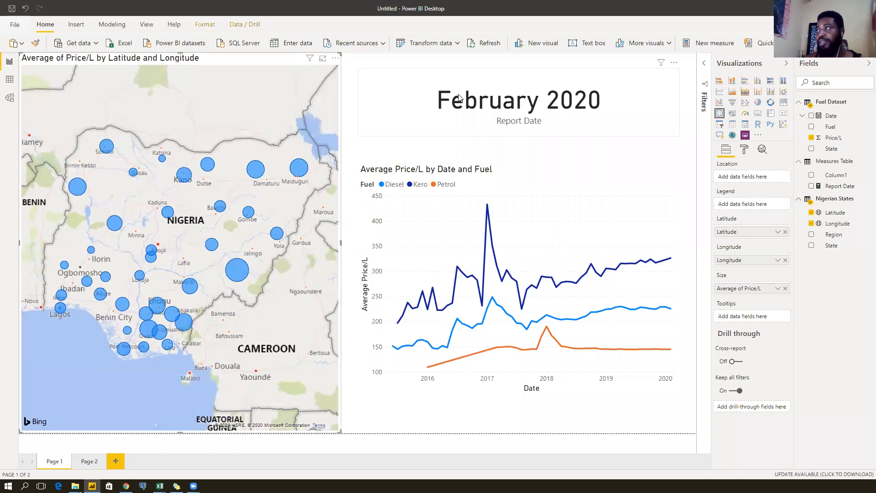
Narrow the February 2020 report-date card from its left edge.
{"action": "left_click", "coordinate": [428, 100]}
{"action": "left_click_drag", "start_coordinate": [357, 101], "coordinate": [446, 105]}
{"action": "left_click", "coordinate": [370, 96]}
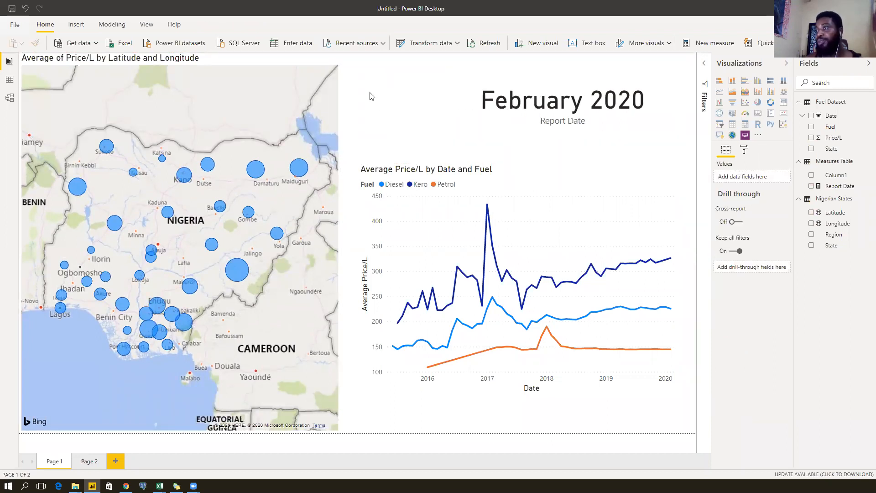
Add a compact Fuel slicer (Diesel, Kero, Petrol) and set it to Petrol.
{"action": "left_click", "coordinate": [721, 125]}
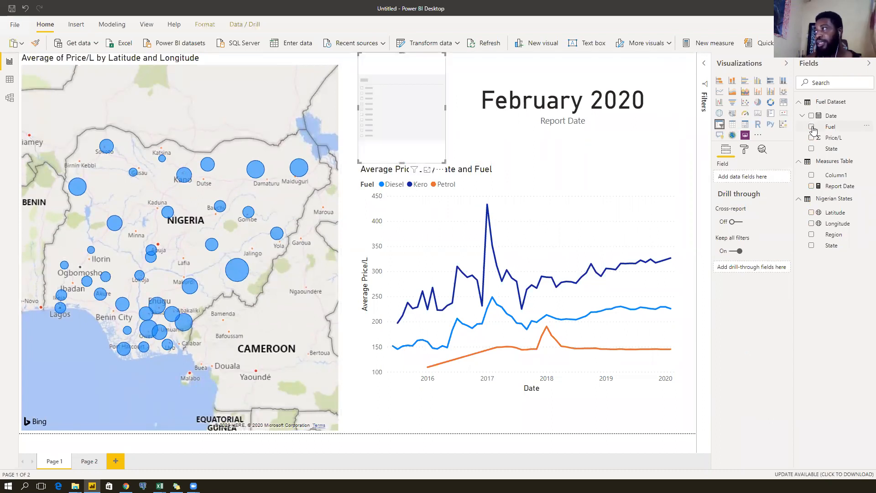
{"action": "left_click", "coordinate": [812, 126]}
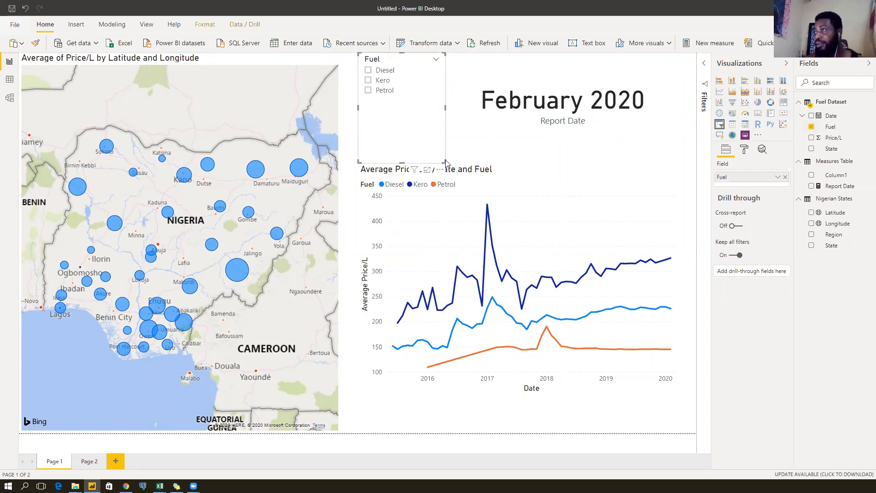
{"action": "left_click_drag", "start_coordinate": [401, 156], "coordinate": [402, 136]}
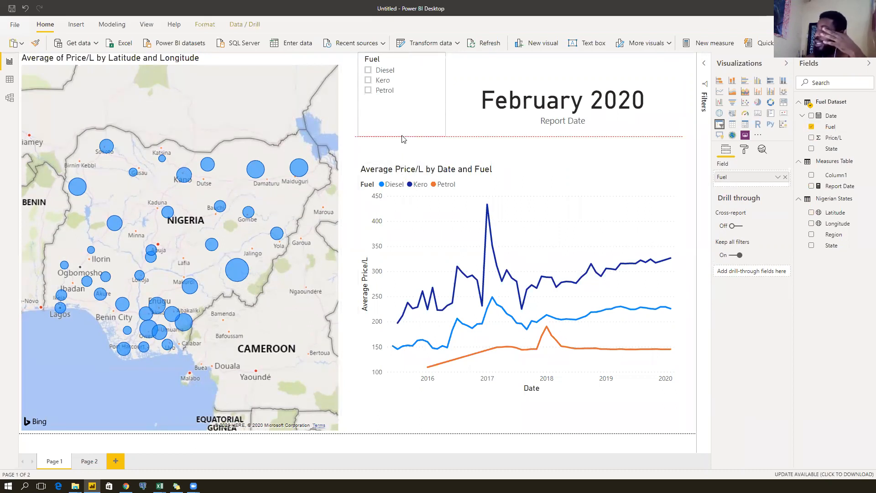
{"action": "left_click", "coordinate": [380, 70]}
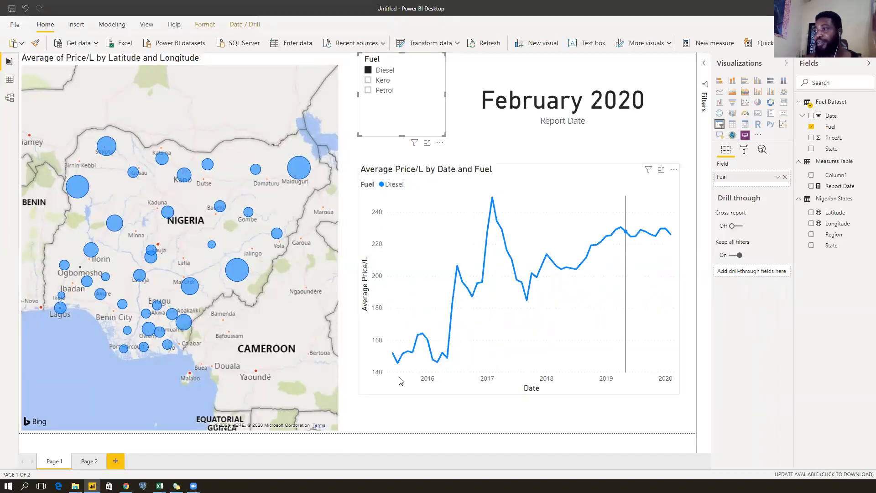
{"action": "left_click", "coordinate": [380, 81]}
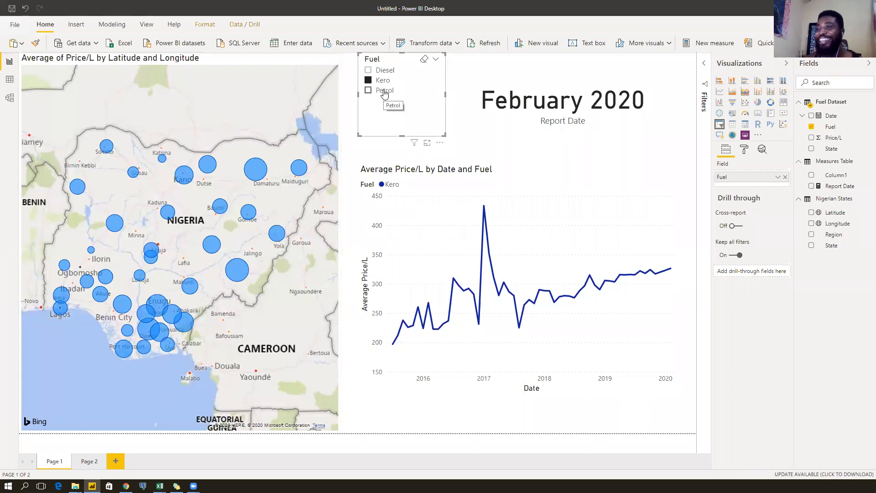
{"action": "left_click", "coordinate": [384, 91]}
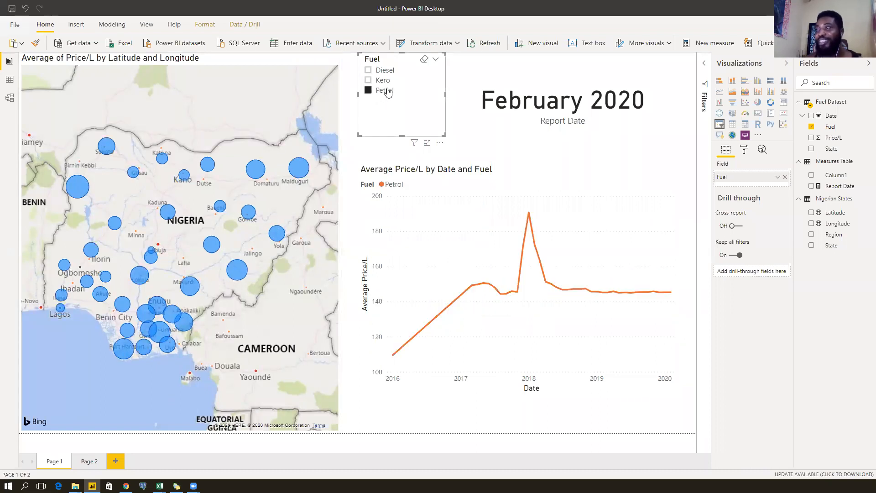
{"action": "left_click", "coordinate": [245, 62]}
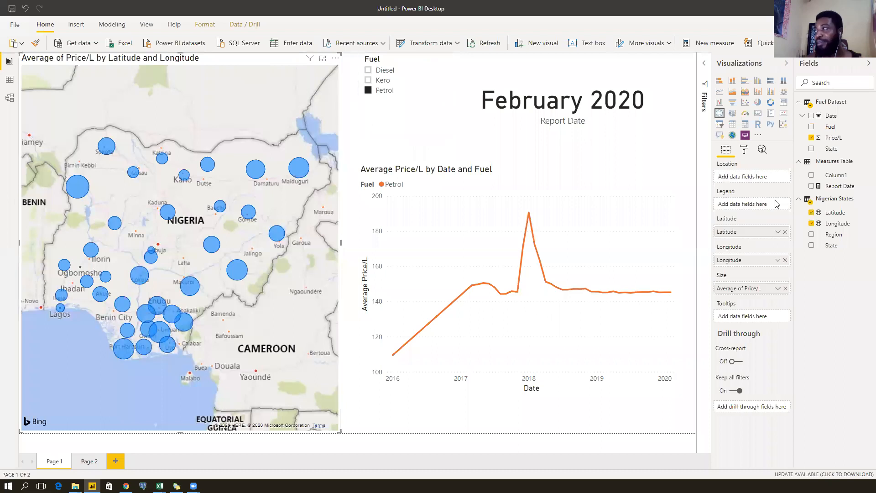
Switch the Nigeria price map's Heat map on and expand its radius and gradient settings.
{"action": "left_click", "coordinate": [745, 150]}
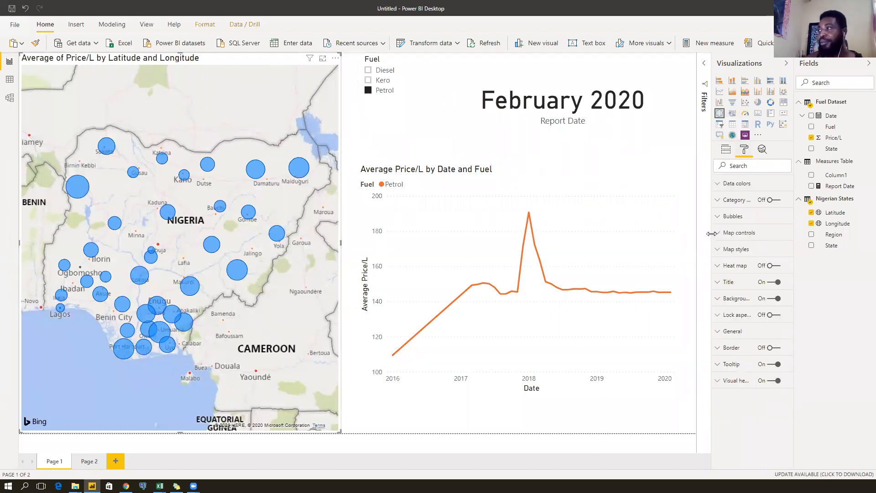
{"action": "left_click", "coordinate": [770, 267]}
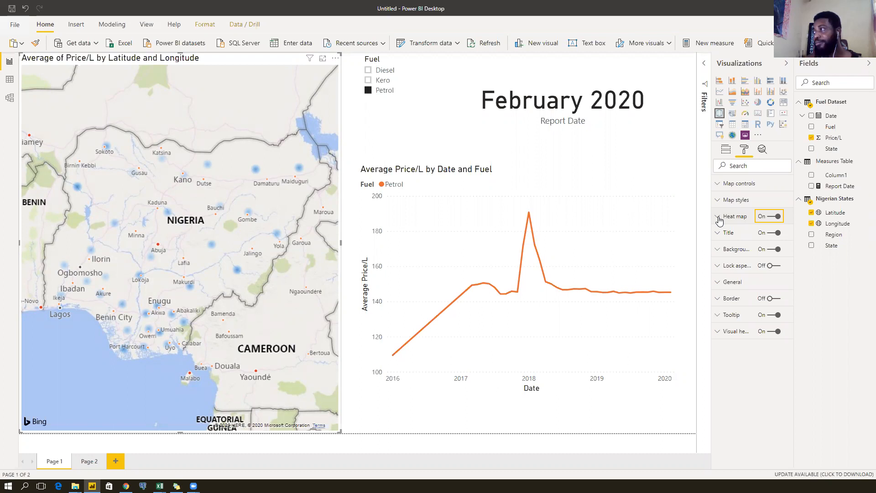
{"action": "left_click", "coordinate": [719, 218]}
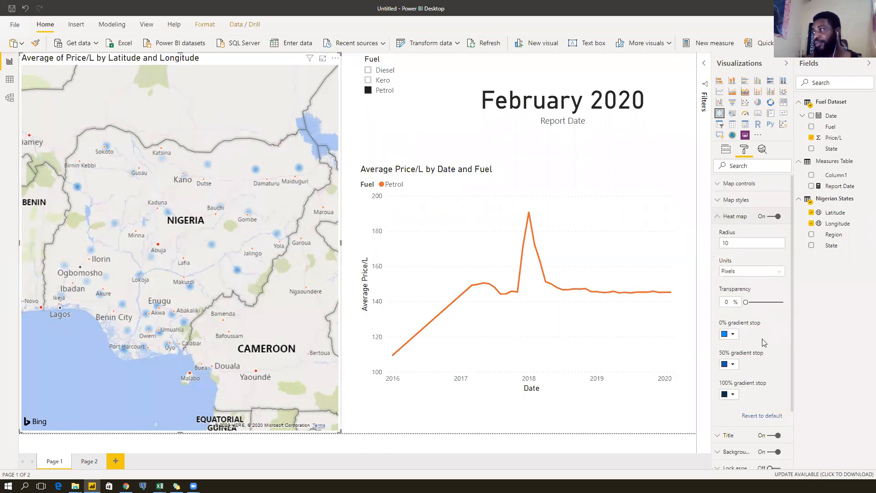
{"action": "scroll", "coordinate": [764, 342], "scroll_direction": "down", "scroll_amount": 1}
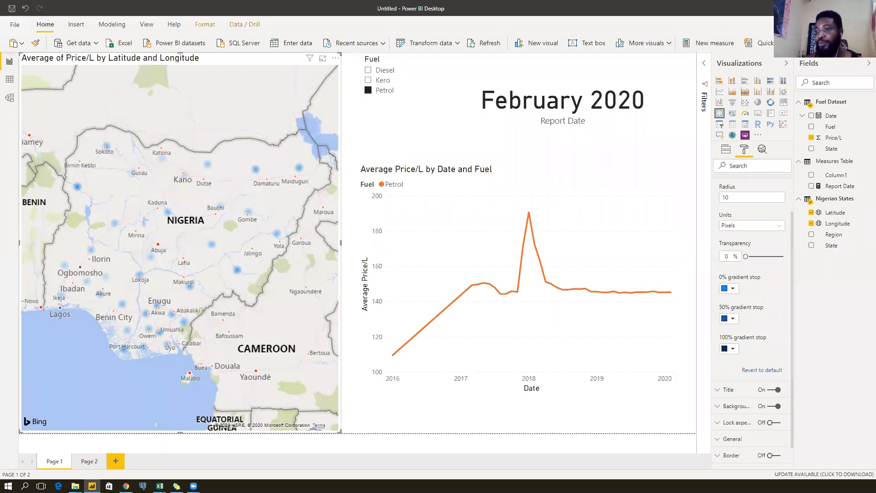
{"action": "mouse_move", "coordinate": [126, 486]}
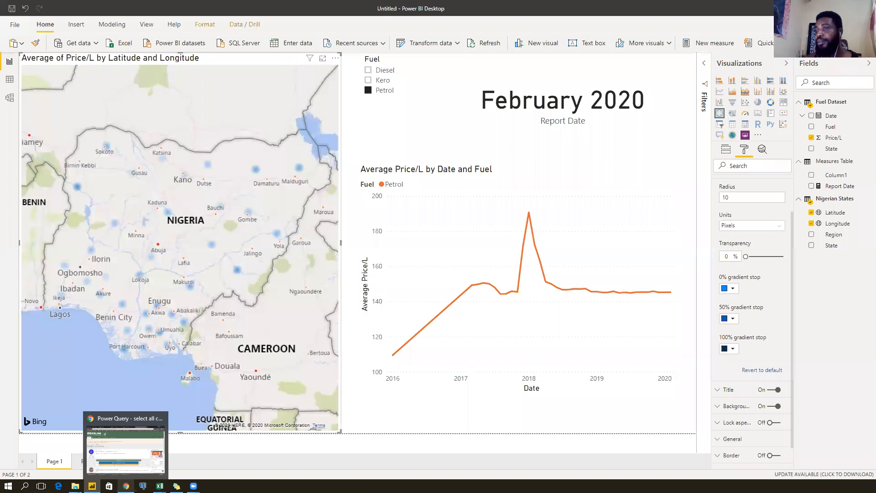
Open colorbrewer2.org in Chrome, choose the sequential YlOrRd scheme and copy its first hex, ffeda0.
{"action": "left_click", "coordinate": [129, 469]}
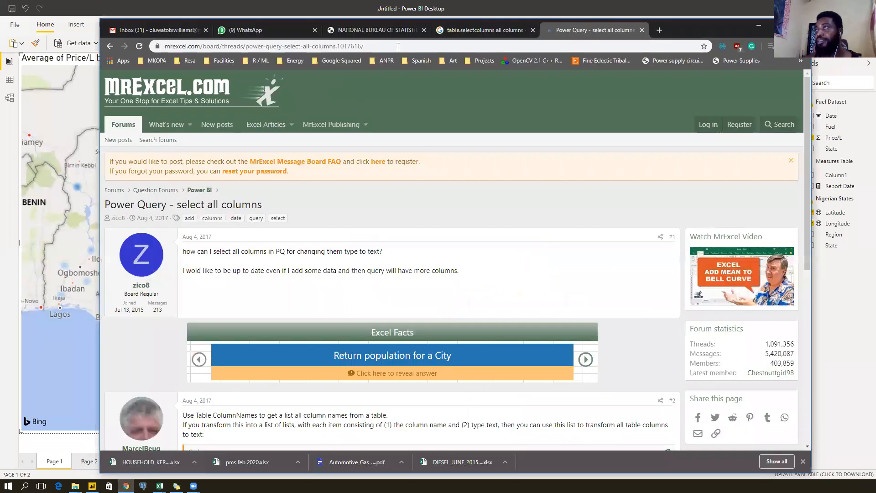
{"action": "left_click", "coordinate": [398, 46]}
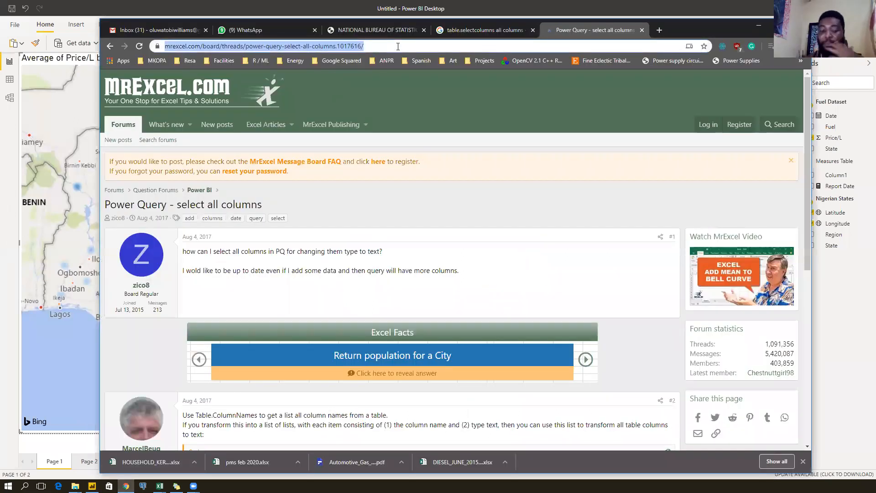
{"action": "type", "text": "color"}
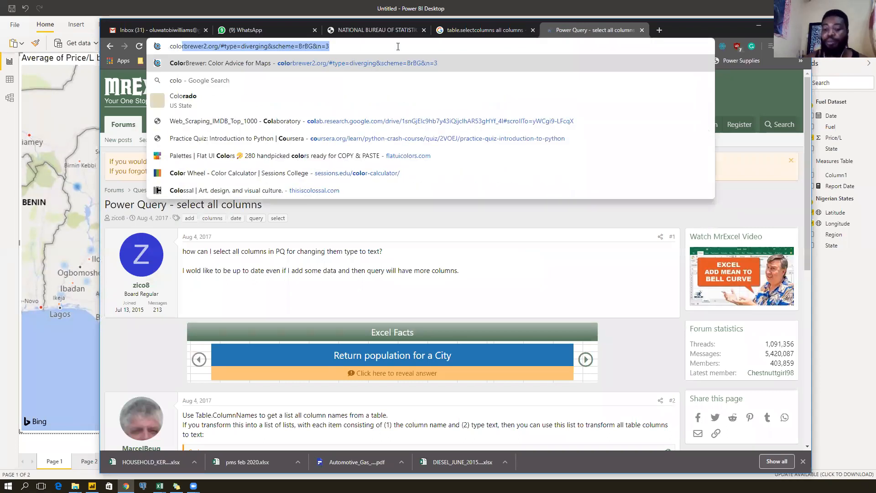
{"action": "key", "text": "Return"}
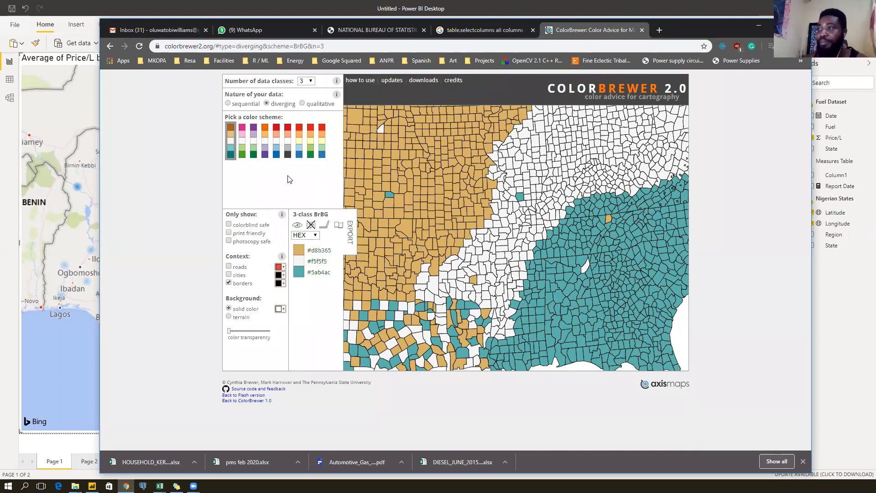
{"action": "left_click", "coordinate": [249, 104]}
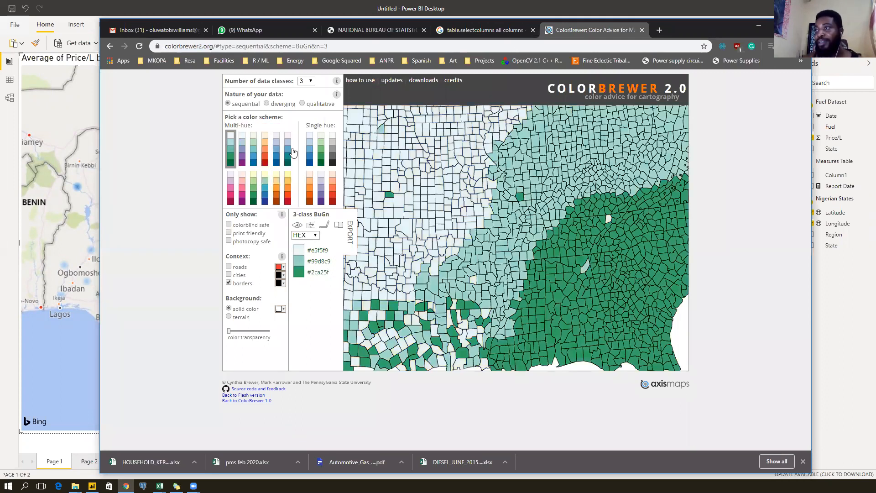
{"action": "left_click", "coordinate": [288, 187]}
{"action": "double_click", "coordinate": [319, 250]}
{"action": "key", "text": "ctrl+c"}
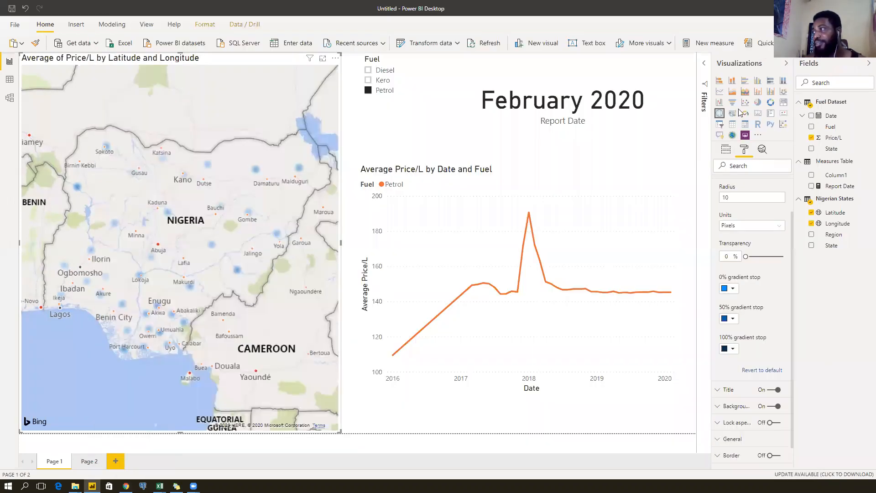
Set the heat map's 0% gradient stop to custom colour ffeda0.
{"action": "left_click", "coordinate": [757, 27]}
{"action": "left_click", "coordinate": [732, 288]}
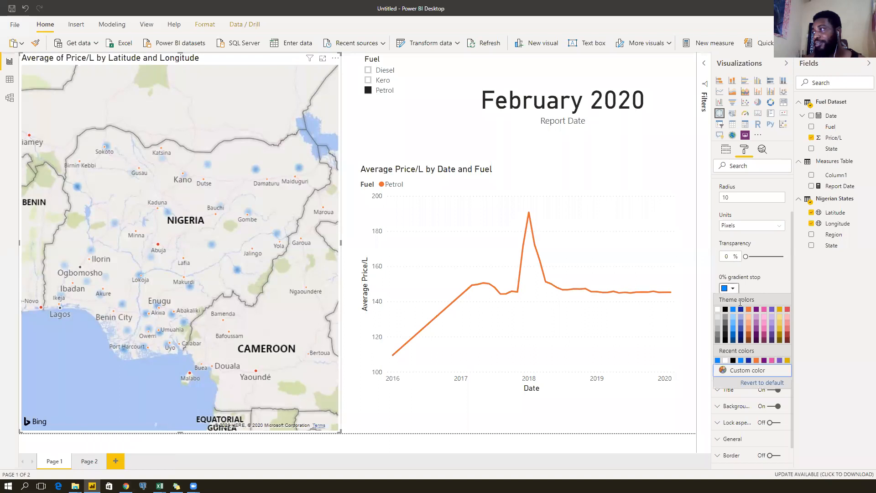
{"action": "left_click", "coordinate": [751, 369]}
{"action": "double_click", "coordinate": [750, 377]}
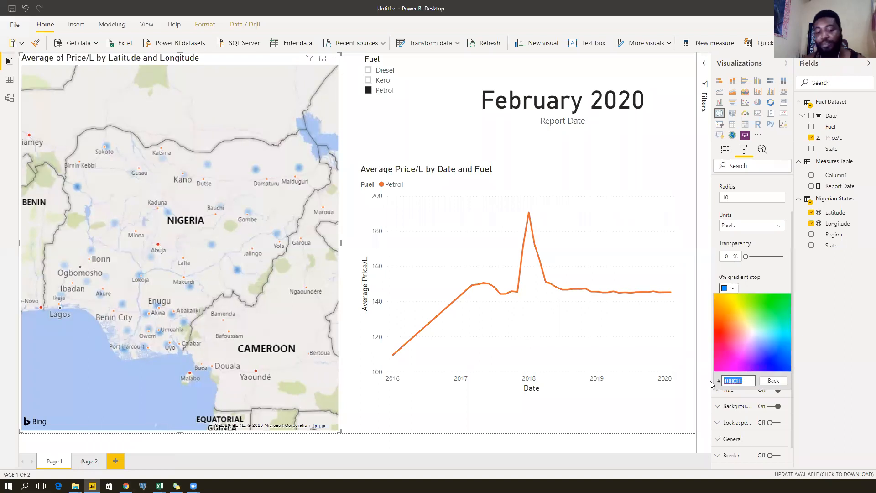
{"action": "key", "text": "ctrl+v"}
{"action": "left_click", "coordinate": [770, 283]}
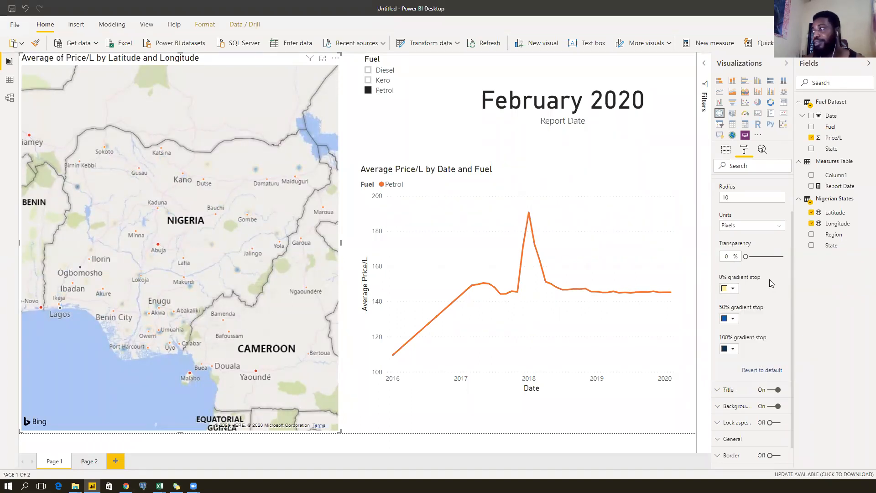
Copy feb24c from ColorBrewer and use it for the 50% gradient stop.
{"action": "key", "text": "alt+Tab"}
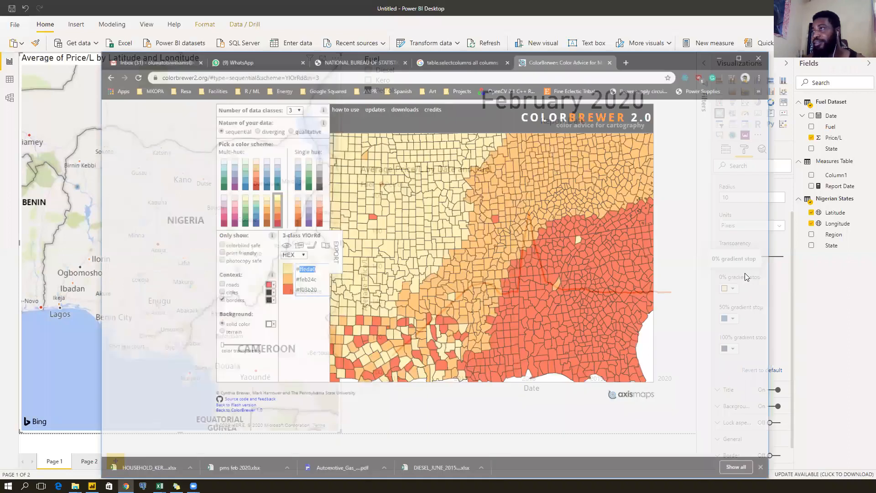
{"action": "left_click", "coordinate": [320, 259]}
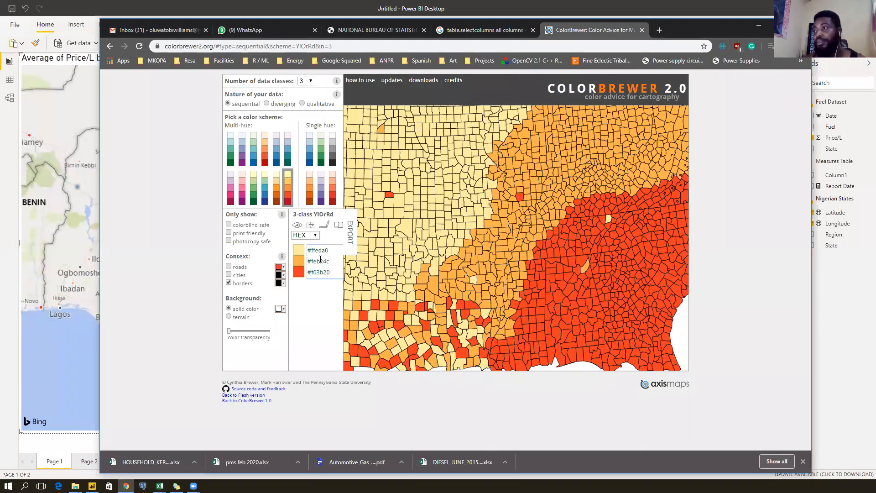
{"action": "key", "text": "alt+Tab"}
{"action": "left_click", "coordinate": [730, 318]}
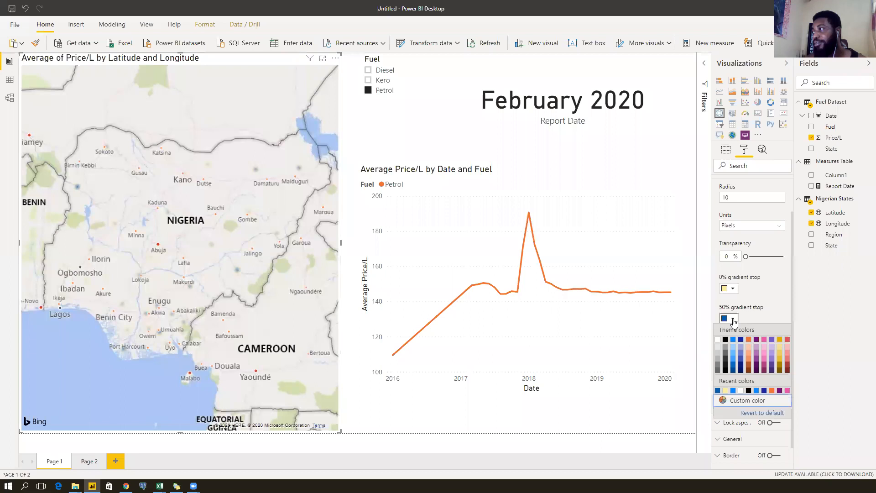
{"action": "left_click", "coordinate": [737, 400]}
{"action": "double_click", "coordinate": [737, 410]}
{"action": "key", "text": "ctrl+v"}
{"action": "left_click", "coordinate": [773, 310]}
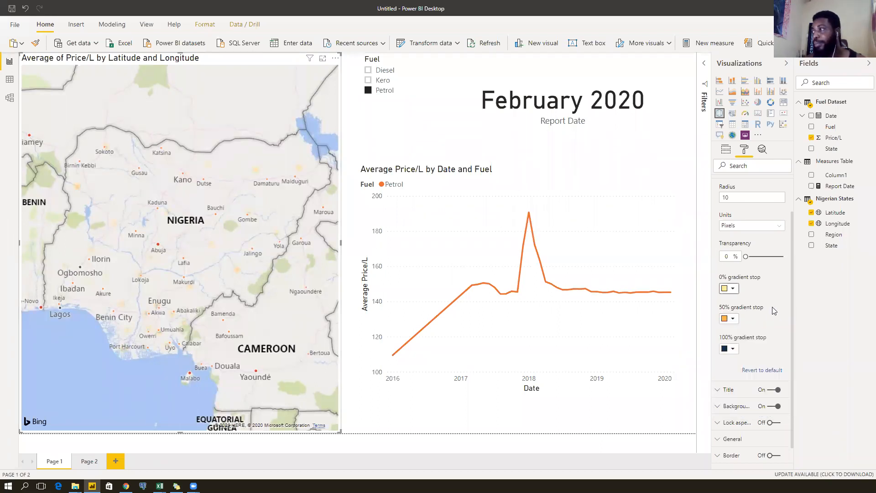
Copy f03b20 from ColorBrewer and use it for the 100% gradient stop.
{"action": "key", "text": "alt+Tab"}
{"action": "double_click", "coordinate": [318, 272]}
{"action": "key", "text": "ctrl+c"}
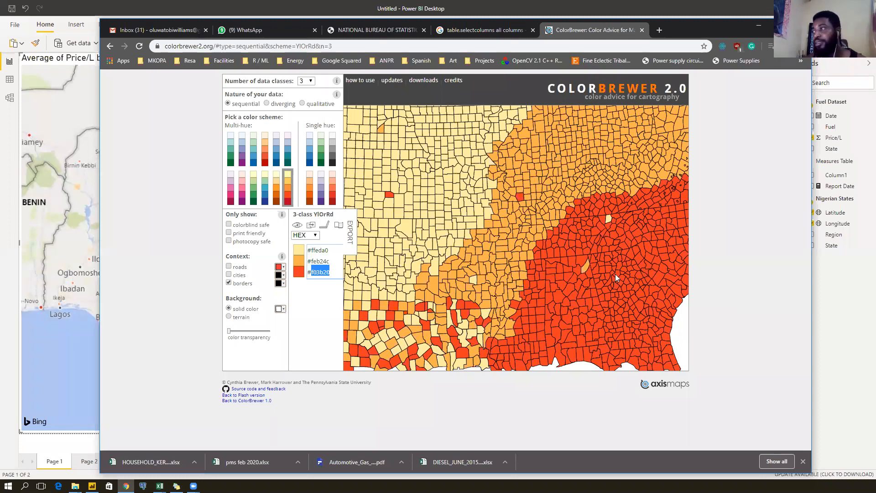
{"action": "key", "text": "alt+Tab"}
{"action": "left_click", "coordinate": [733, 349]}
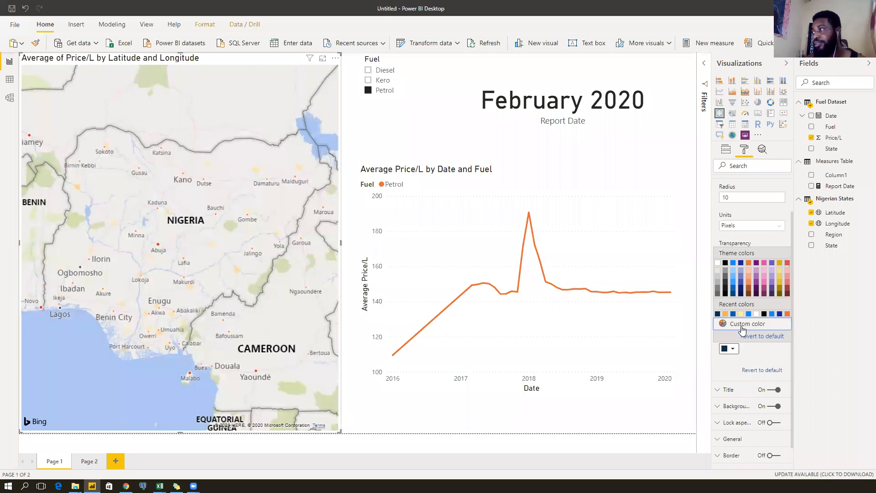
{"action": "left_click", "coordinate": [743, 333]}
{"action": "key", "text": "ctrl+a"}
{"action": "key", "text": "ctrl+v"}
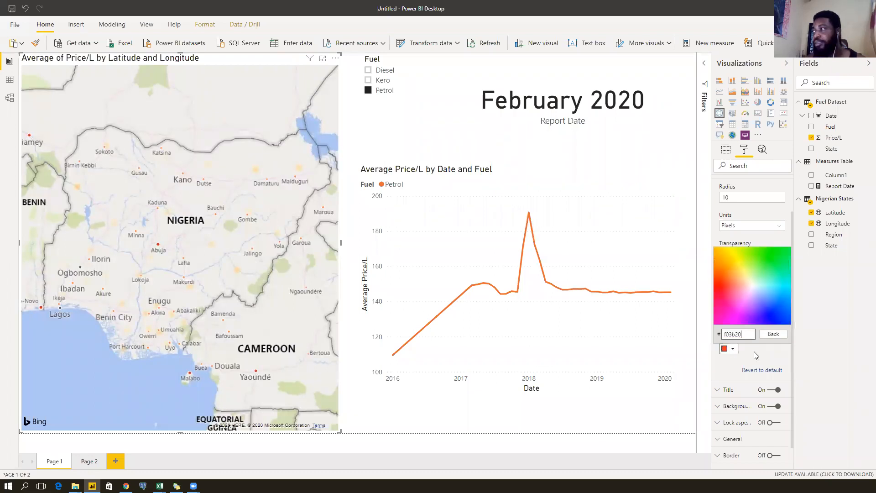
{"action": "left_click", "coordinate": [762, 355]}
{"action": "scroll", "coordinate": [746, 264], "scroll_direction": "up", "scroll_amount": 3}
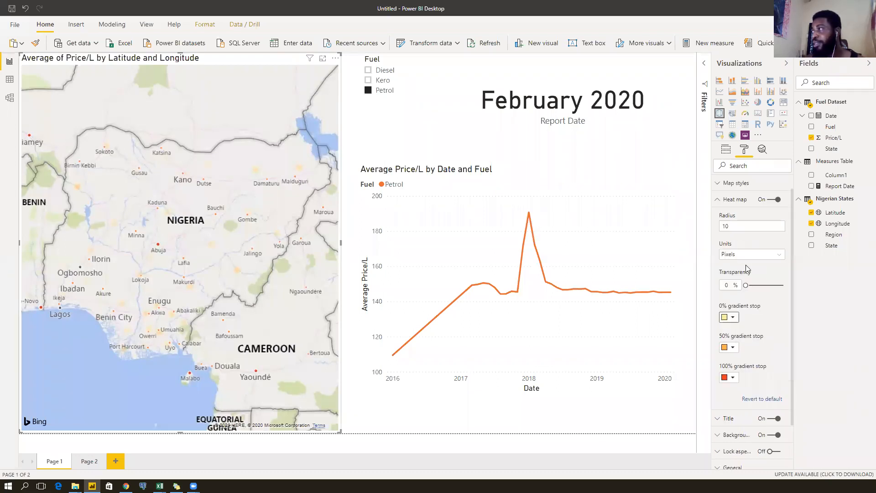
Switch the map style theme from Road to Dark.
{"action": "left_click", "coordinate": [725, 201]}
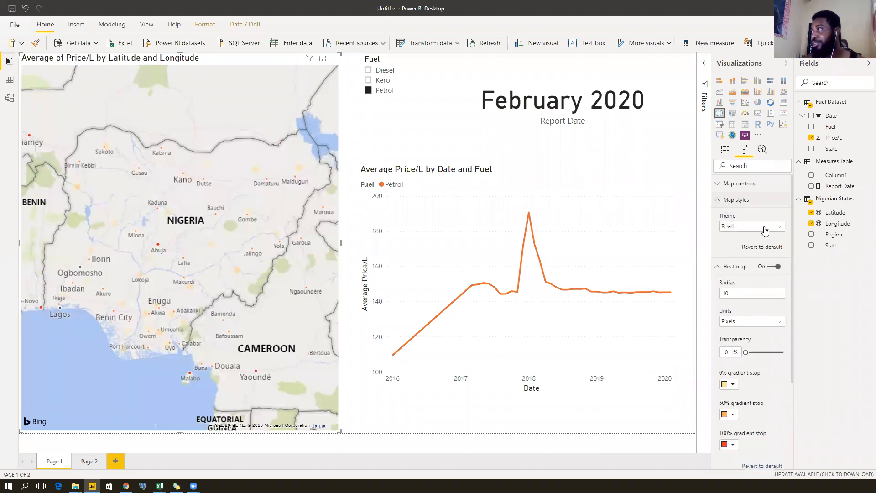
{"action": "left_click", "coordinate": [779, 228]}
{"action": "left_click", "coordinate": [741, 247]}
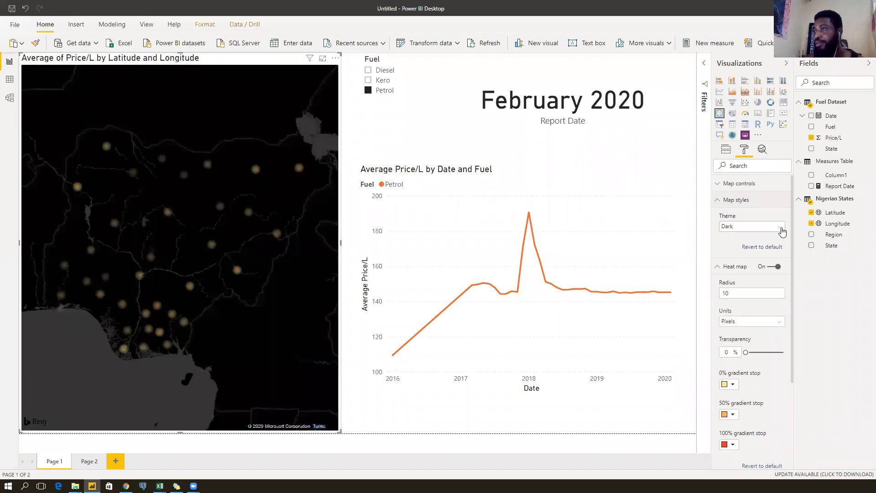
{"action": "left_click", "coordinate": [782, 228]}
{"action": "left_click", "coordinate": [782, 228]}
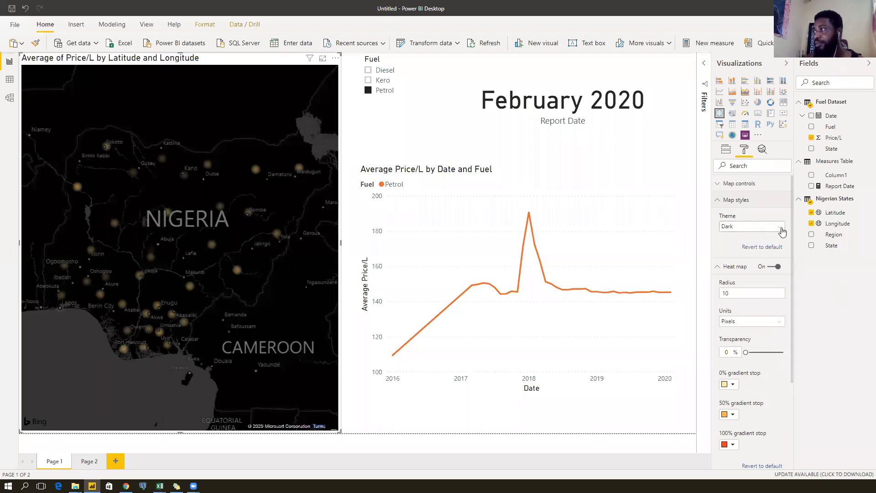
{"action": "left_click", "coordinate": [782, 228]}
{"action": "left_click", "coordinate": [782, 228]}
Set the heat map radius to 20, then change it to 30.
{"action": "scroll", "coordinate": [771, 292], "scroll_direction": "down", "scroll_amount": 1}
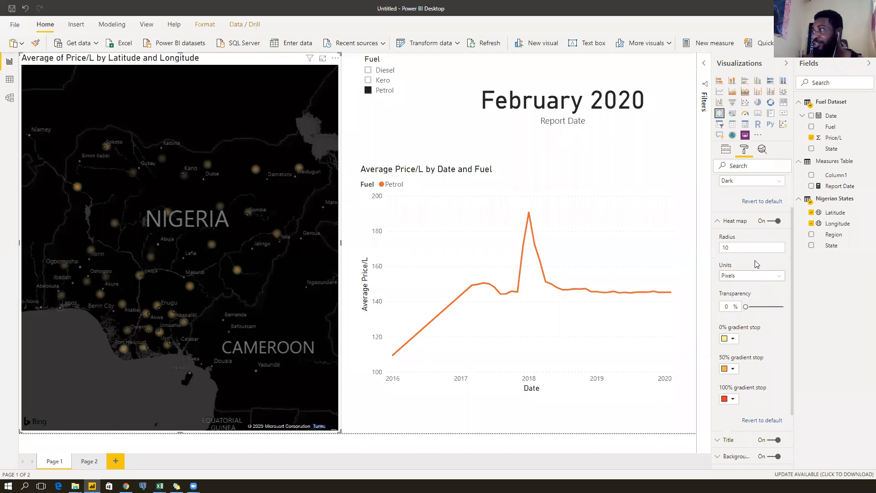
{"action": "left_click", "coordinate": [746, 249]}
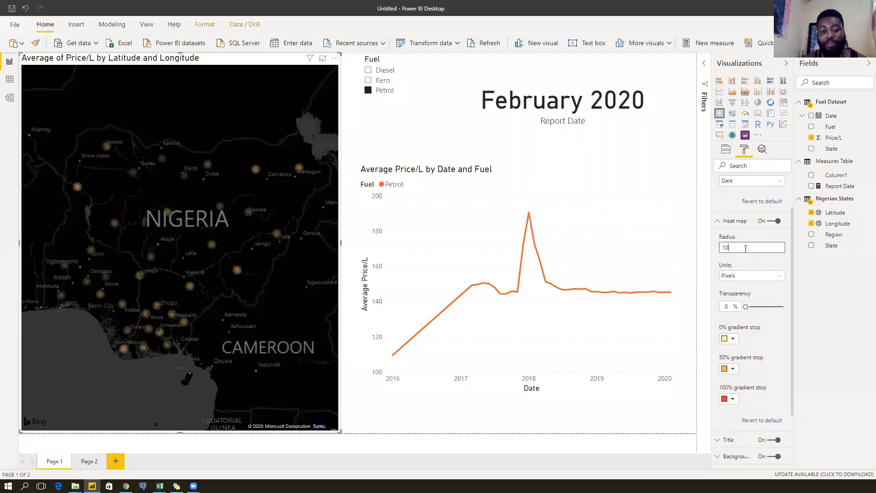
{"action": "key", "text": "Return"}
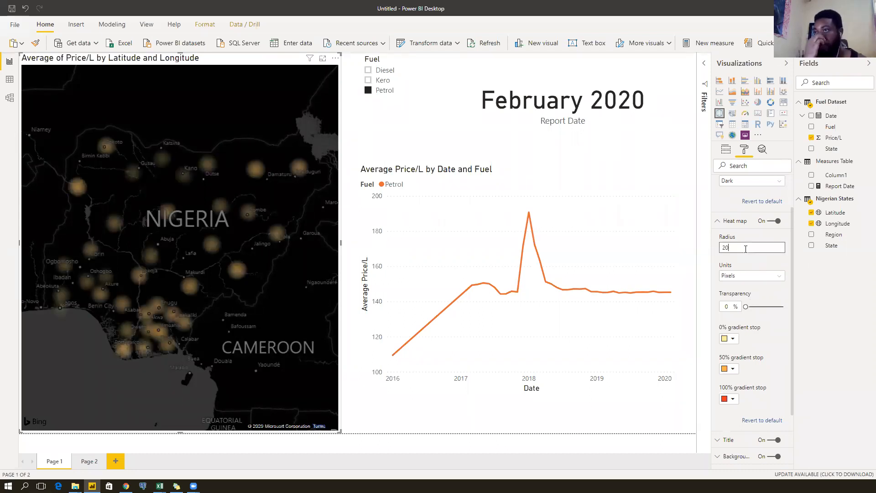
{"action": "scroll", "coordinate": [747, 261], "scroll_direction": "down", "scroll_amount": 3}
{"action": "scroll", "coordinate": [746, 263], "scroll_direction": "up", "scroll_amount": 4}
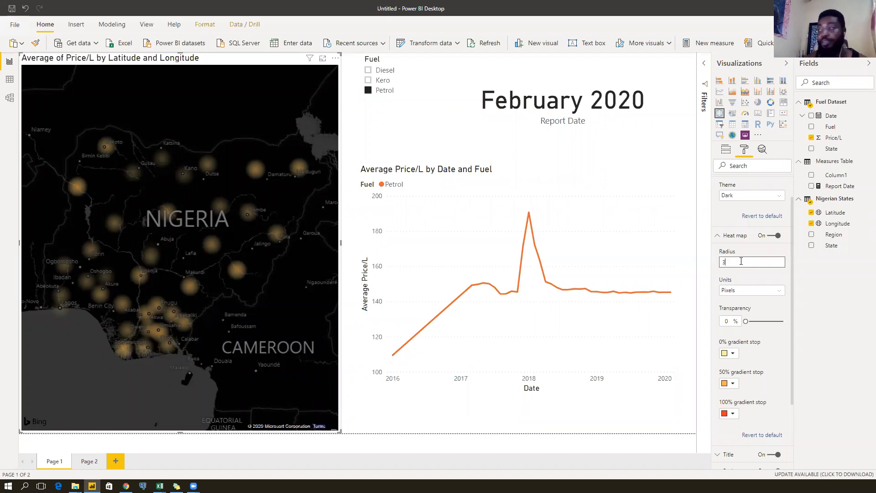
{"action": "type", "text": "0"}
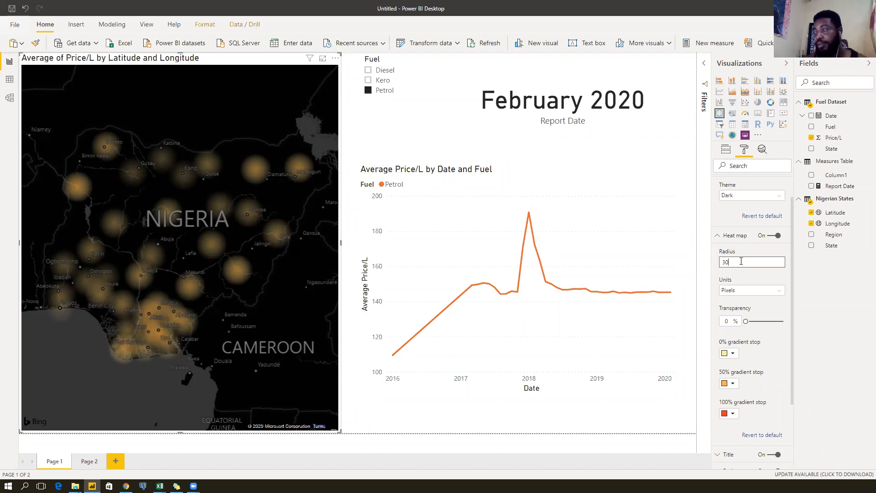
{"action": "scroll", "coordinate": [767, 315], "scroll_direction": "down", "scroll_amount": 3}
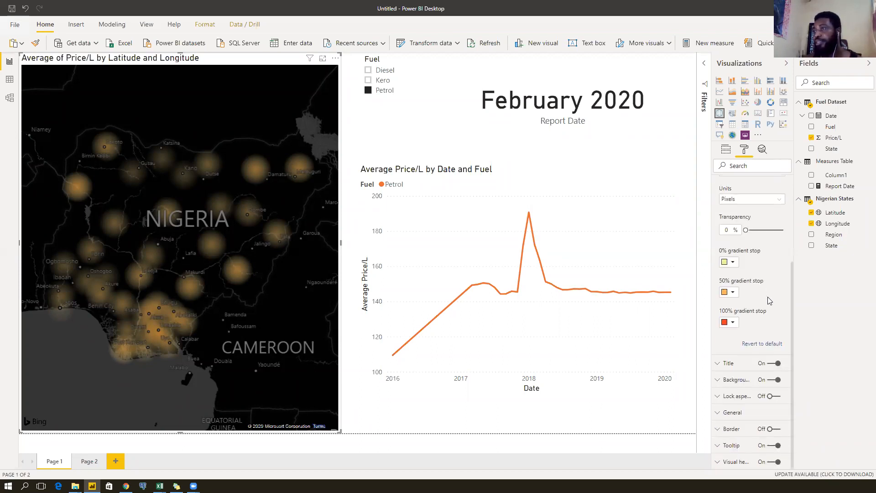
{"action": "scroll", "coordinate": [767, 296], "scroll_direction": "up", "scroll_amount": 1}
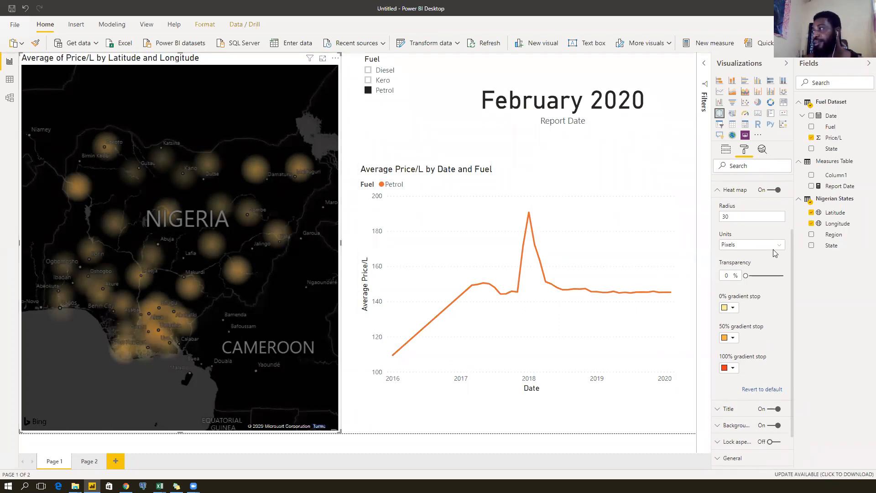
{"action": "scroll", "coordinate": [768, 317], "scroll_direction": "down", "scroll_amount": 1}
{"action": "scroll", "coordinate": [768, 317], "scroll_direction": "up", "scroll_amount": 1}
{"action": "scroll", "coordinate": [768, 317], "scroll_direction": "down", "scroll_amount": 1}
{"action": "scroll", "coordinate": [768, 317], "scroll_direction": "up", "scroll_amount": 3}
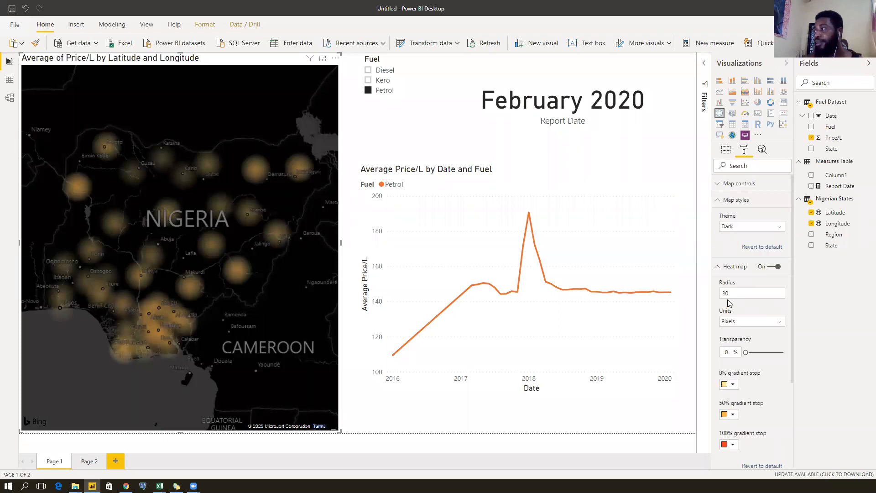
Collapse the Heat map settings and change the Map styles theme to Grayscale.
{"action": "left_click", "coordinate": [718, 267]}
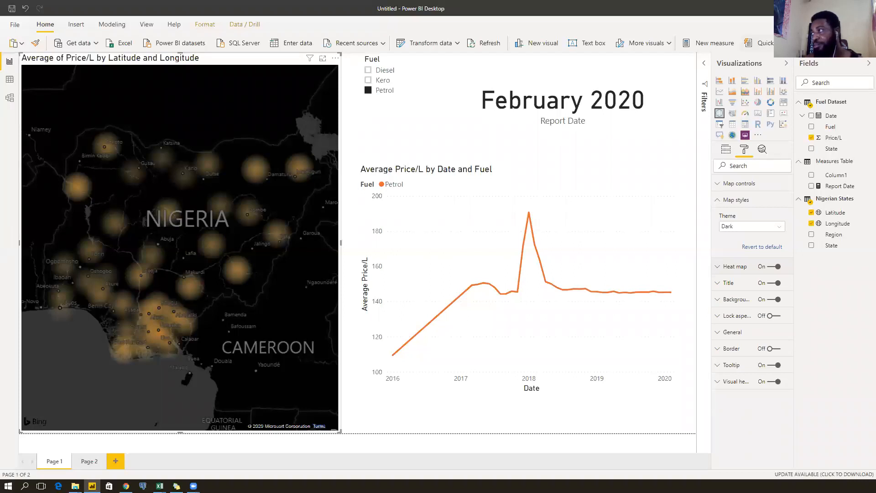
{"action": "left_click", "coordinate": [761, 228]}
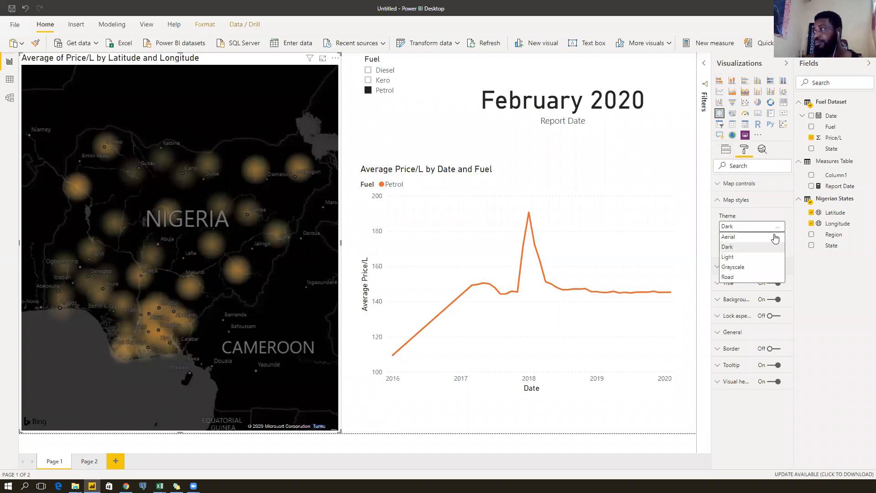
{"action": "left_click", "coordinate": [740, 268]}
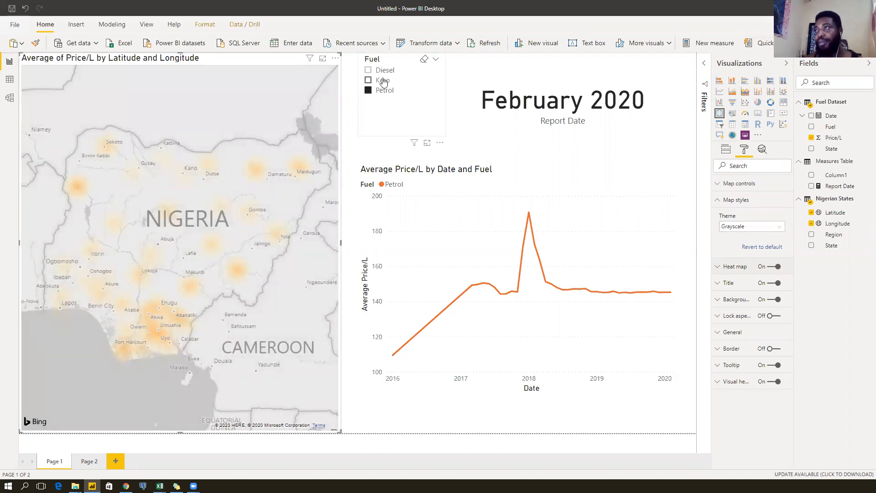
{"action": "left_click", "coordinate": [384, 82]}
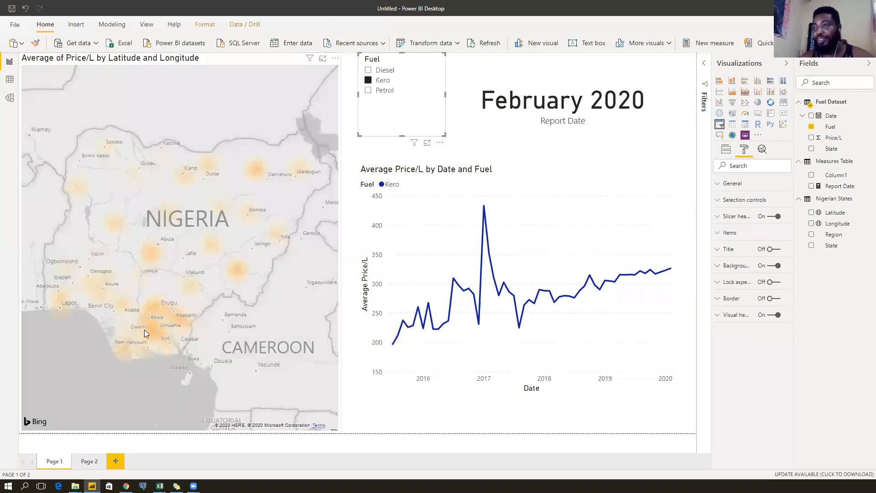
{"action": "left_click", "coordinate": [380, 75]}
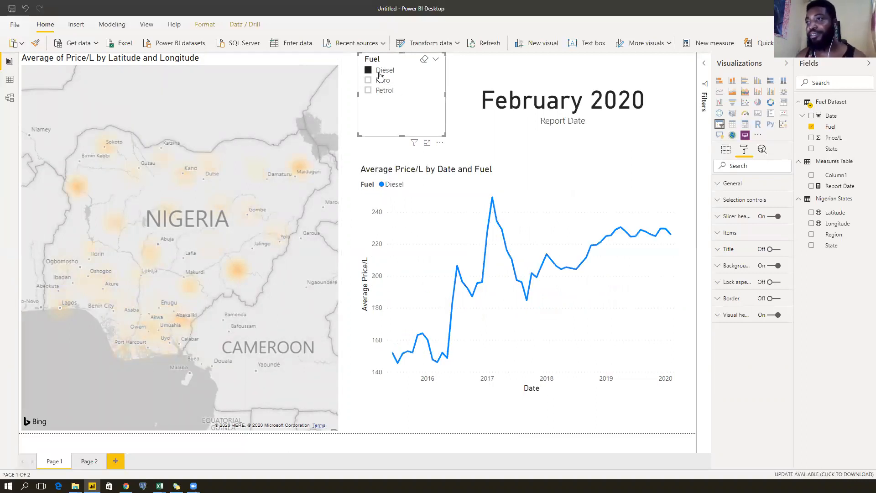
{"action": "left_click", "coordinate": [377, 82]}
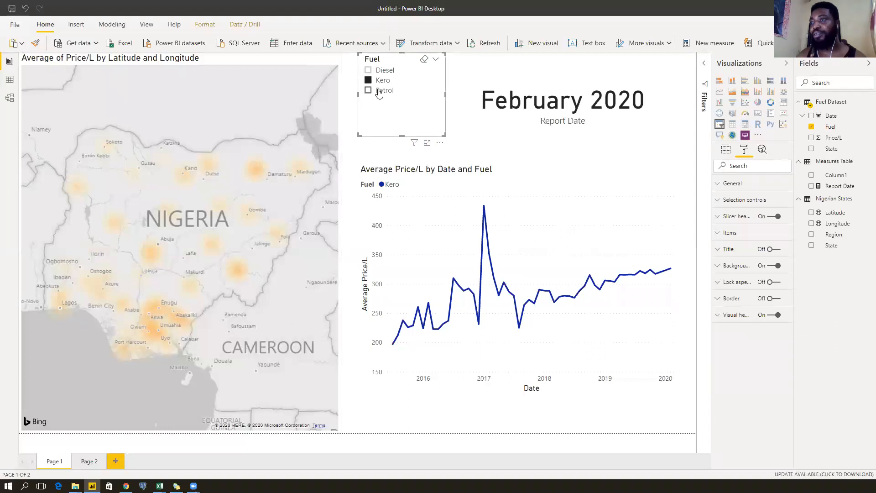
{"action": "left_click", "coordinate": [380, 91]}
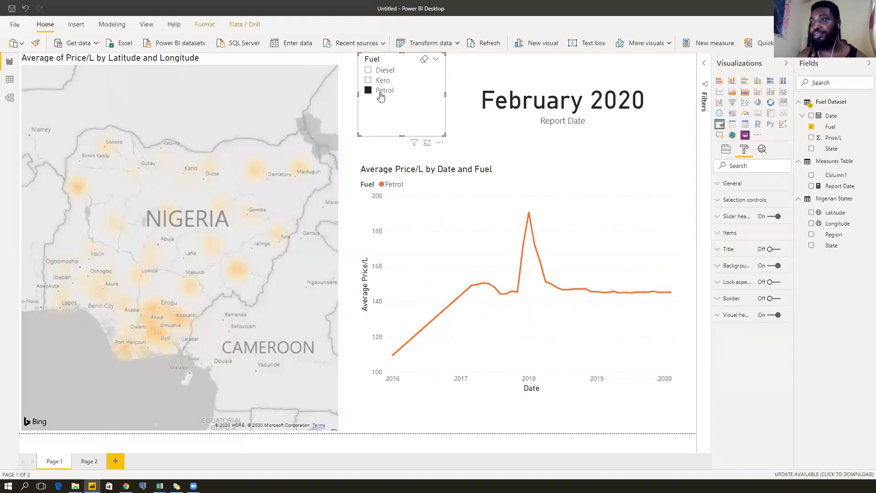
{"action": "left_click", "coordinate": [218, 65]}
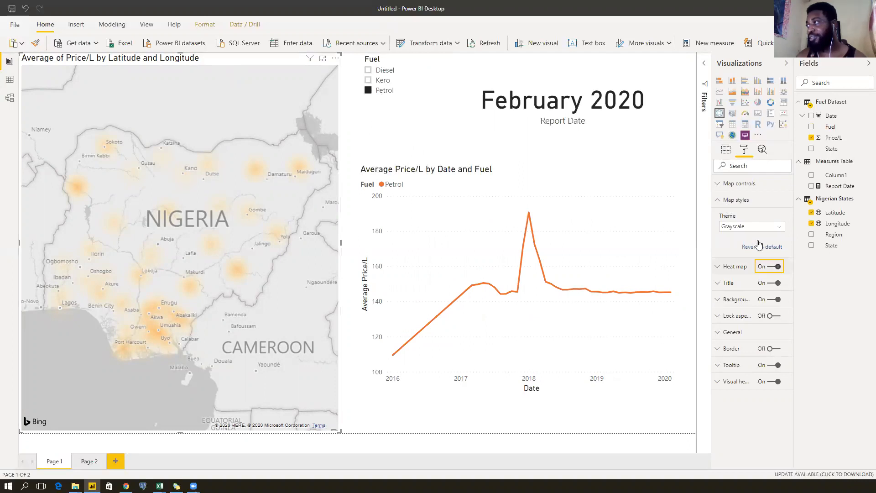
Turn the heat map off so the map shows bubbles again.
{"action": "left_click", "coordinate": [774, 267]}
{"action": "left_click", "coordinate": [719, 249]}
{"action": "left_click", "coordinate": [719, 233]}
{"action": "left_click", "coordinate": [719, 233]}
{"action": "left_click", "coordinate": [725, 219]}
{"action": "left_click", "coordinate": [724, 218]}
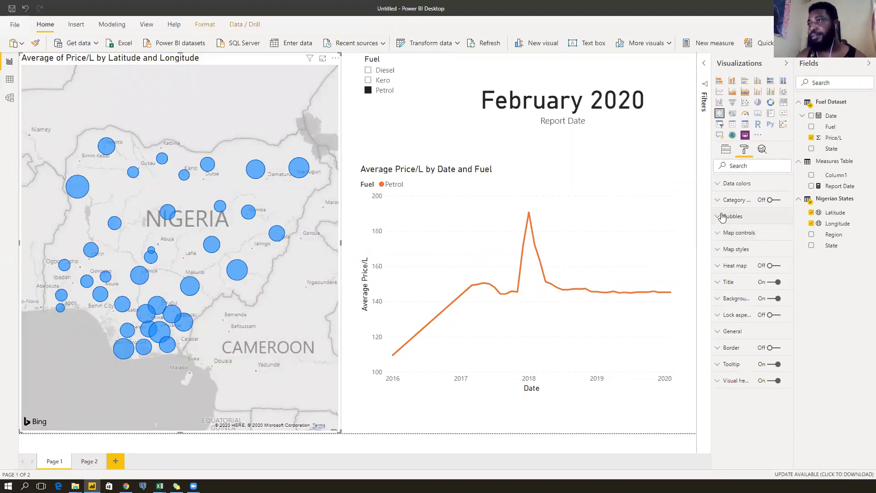
{"action": "left_click", "coordinate": [723, 233]}
{"action": "left_click", "coordinate": [723, 233]}
{"action": "left_click", "coordinate": [723, 252]}
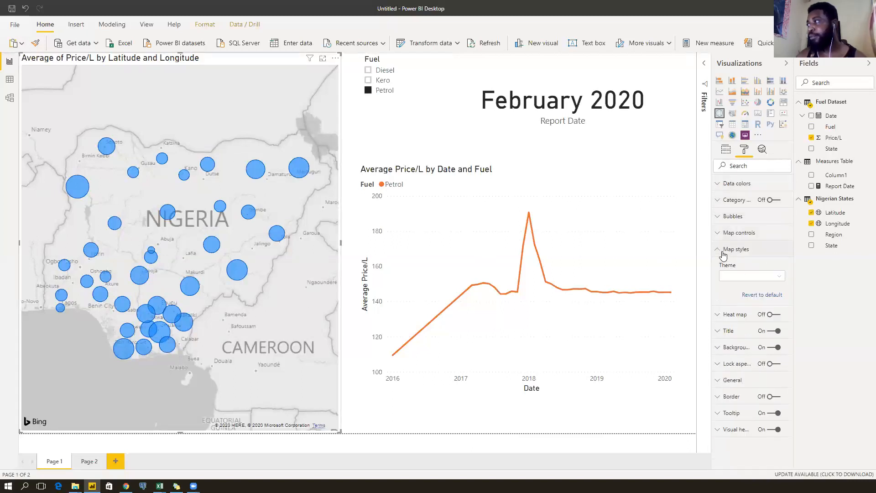
{"action": "left_click", "coordinate": [723, 251]}
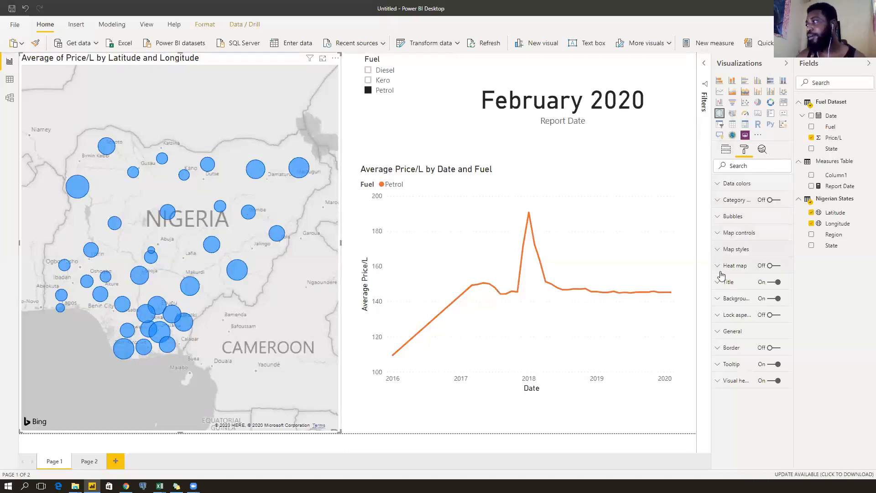
Set the bubbles' default colour to custom f03b20, then change it to purple.
{"action": "left_click", "coordinate": [724, 185]}
{"action": "left_click", "coordinate": [733, 211]}
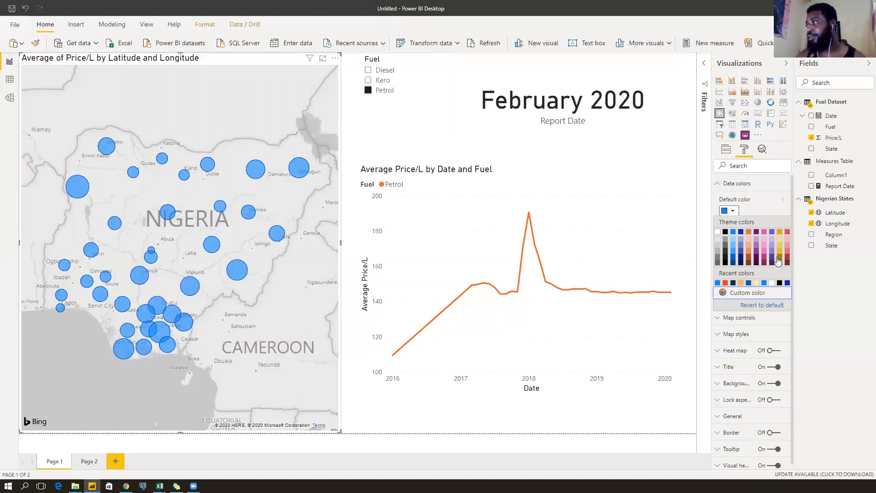
{"action": "left_click", "coordinate": [740, 294]}
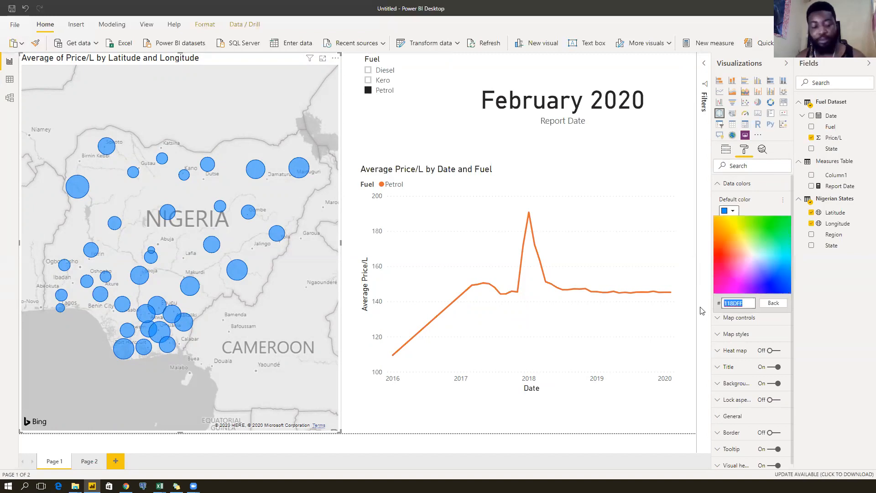
{"action": "type", "text": "f03b20"}
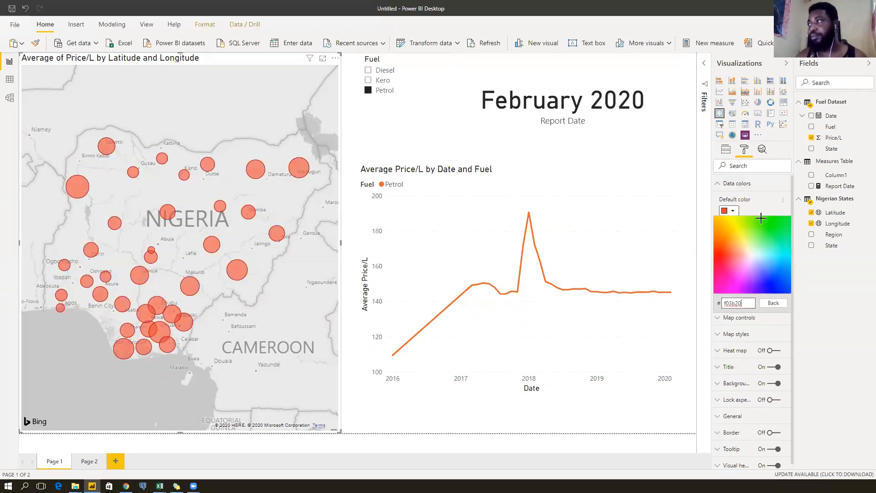
{"action": "left_click", "coordinate": [769, 210]}
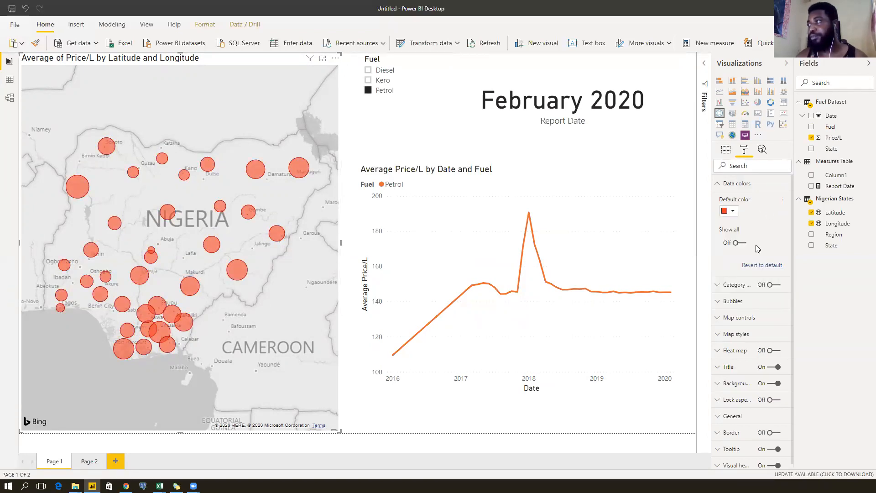
{"action": "left_click", "coordinate": [732, 212]}
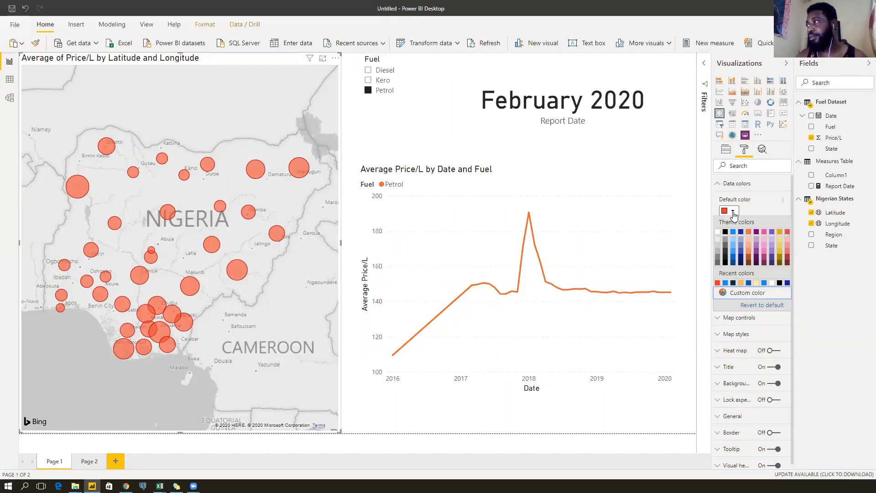
{"action": "left_click", "coordinate": [756, 237]}
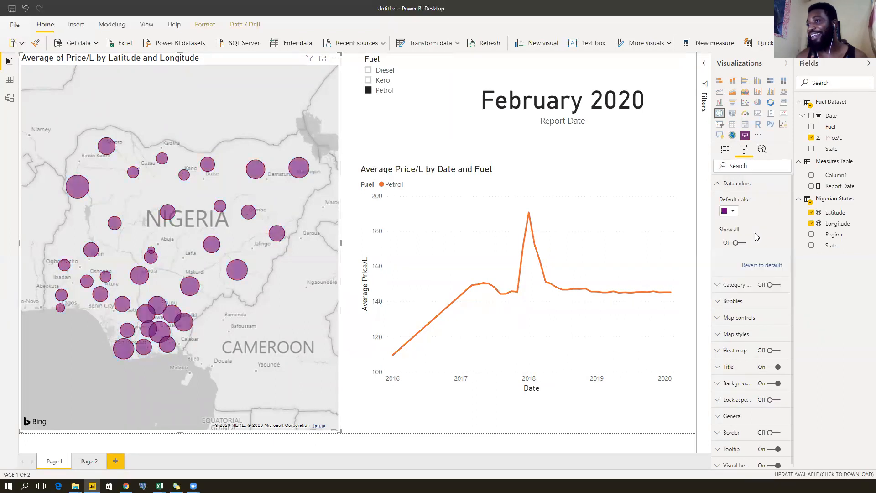
{"action": "left_click", "coordinate": [722, 185]}
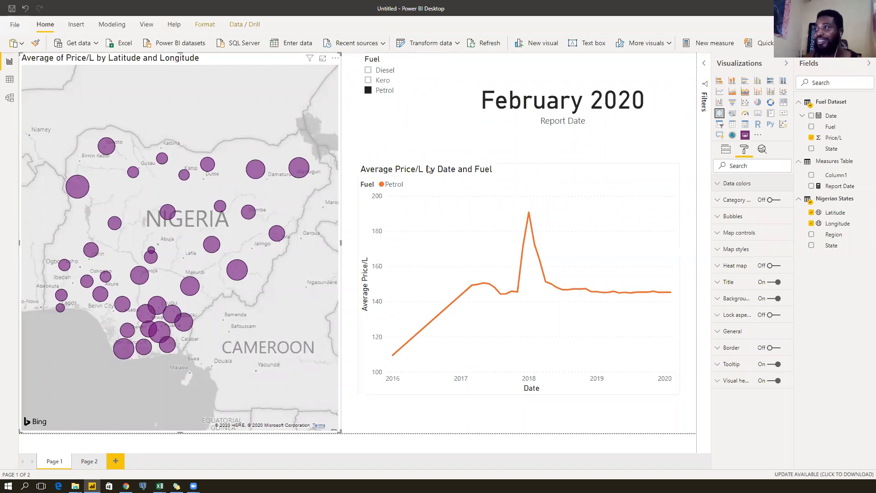
Narrow the price trend line chart from its left edge and shift the Fuel slicer slightly left.
{"action": "left_click", "coordinate": [378, 179]}
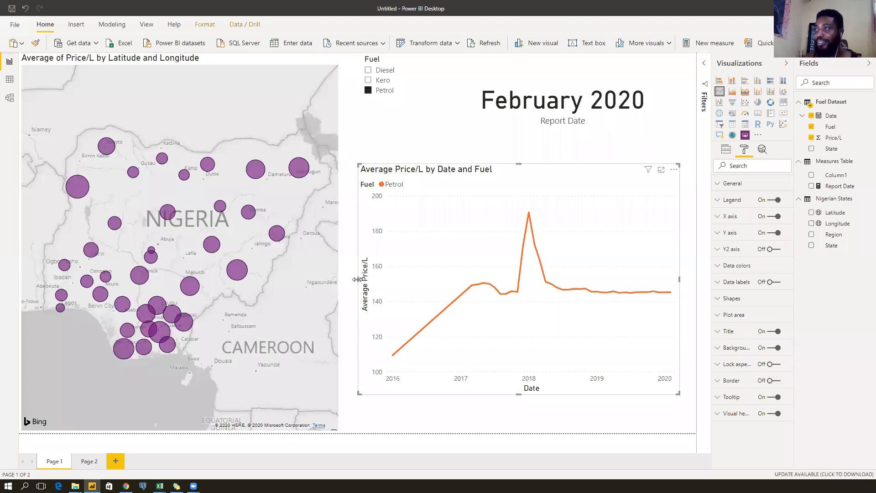
{"action": "left_click_drag", "start_coordinate": [357, 279], "coordinate": [429, 279]}
{"action": "left_click", "coordinate": [394, 171]}
{"action": "left_click_drag", "start_coordinate": [385, 60], "coordinate": [366, 68]}
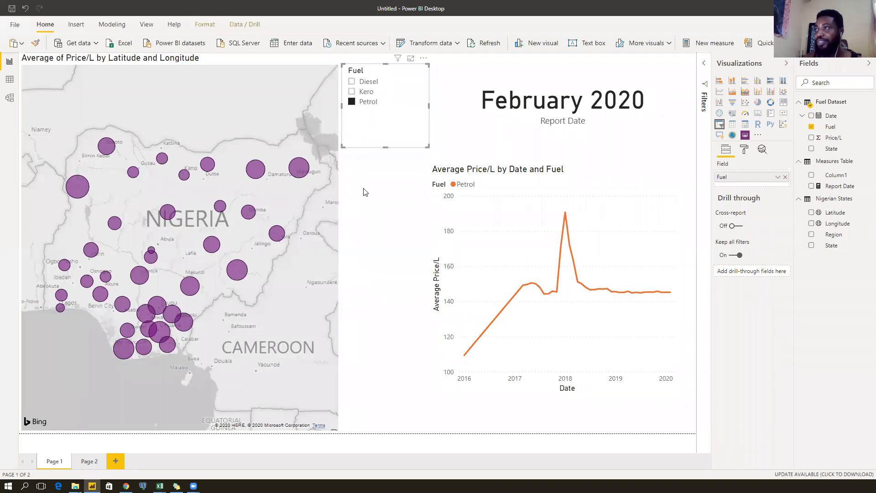
{"action": "left_click", "coordinate": [364, 188]}
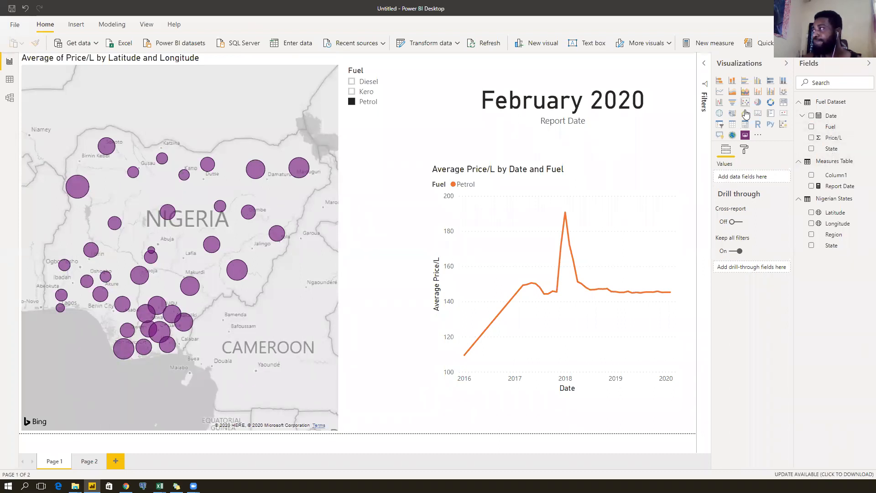
Add a slicer on Date Hierarchy Year and change it from Between to a 2015–2020 List.
{"action": "left_click", "coordinate": [721, 124]}
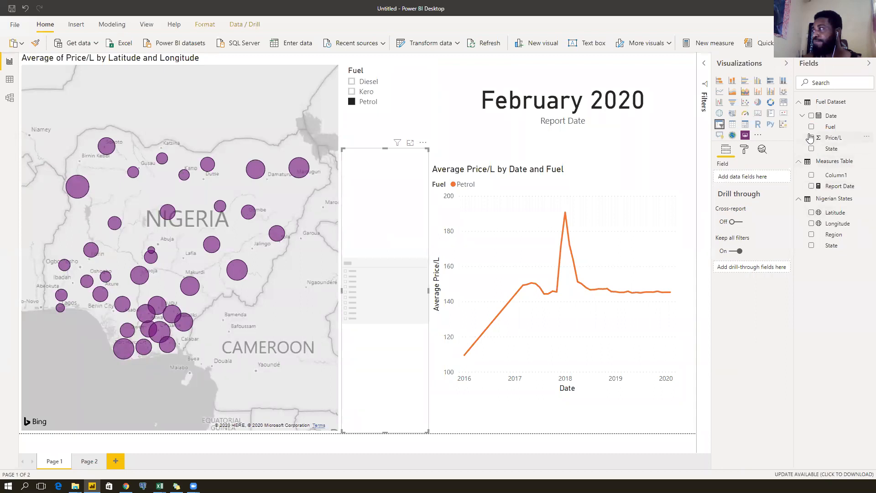
{"action": "left_click", "coordinate": [801, 118]}
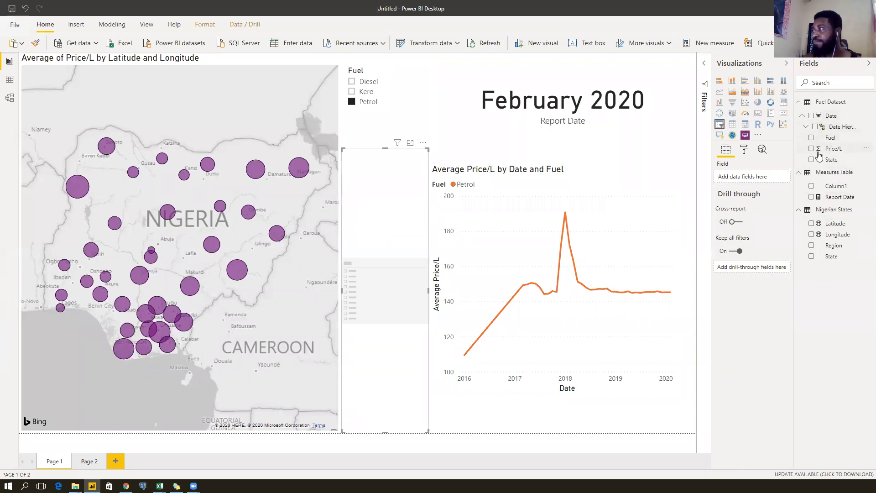
{"action": "left_click", "coordinate": [806, 128]}
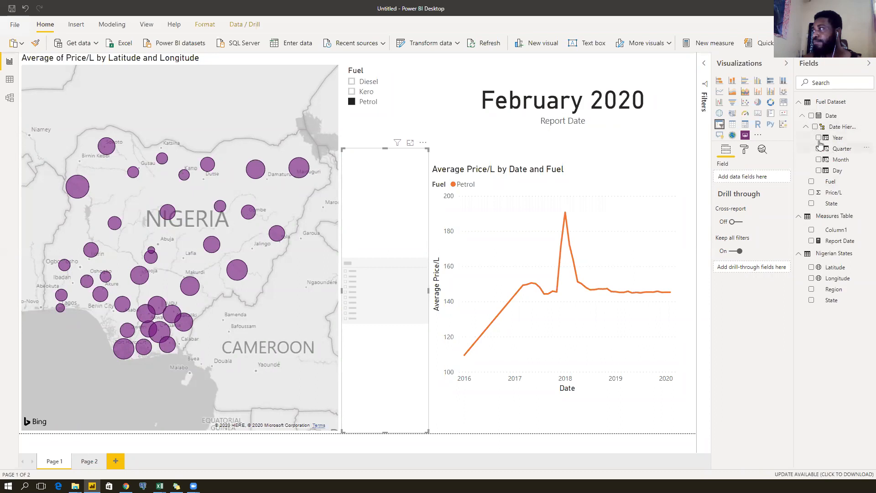
{"action": "left_click", "coordinate": [818, 137]}
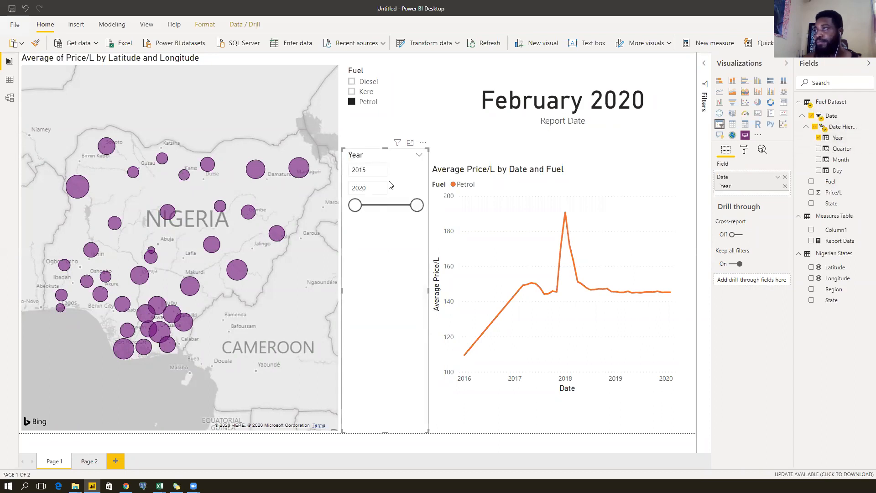
{"action": "left_click", "coordinate": [419, 155]}
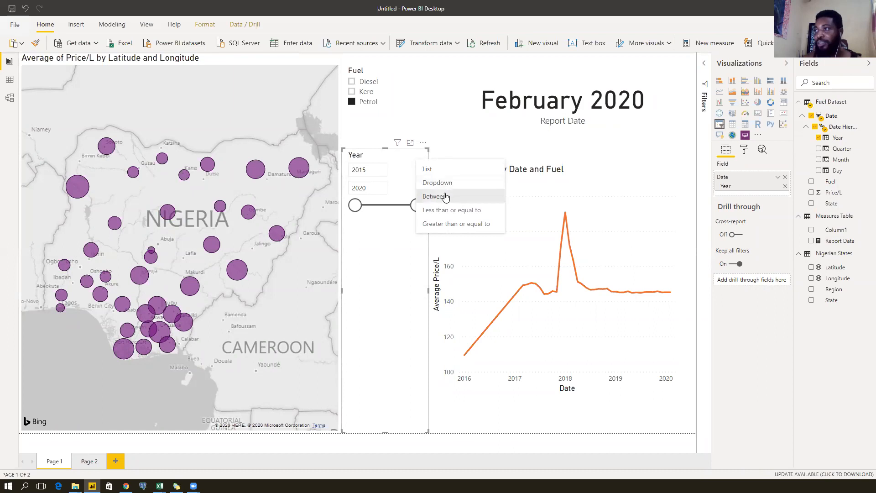
{"action": "left_click", "coordinate": [444, 176]}
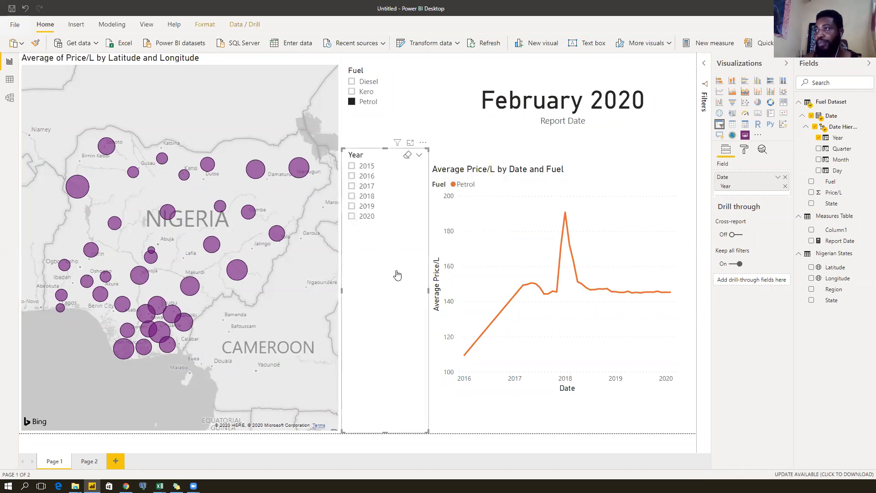
Filter the report to 2015 and Kero, then select the map to edit its fields.
{"action": "left_click", "coordinate": [367, 168]}
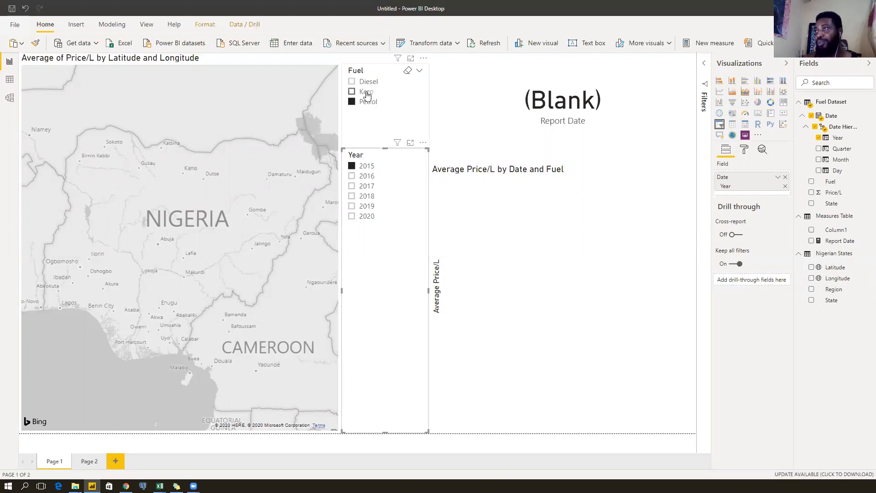
{"action": "left_click", "coordinate": [366, 92]}
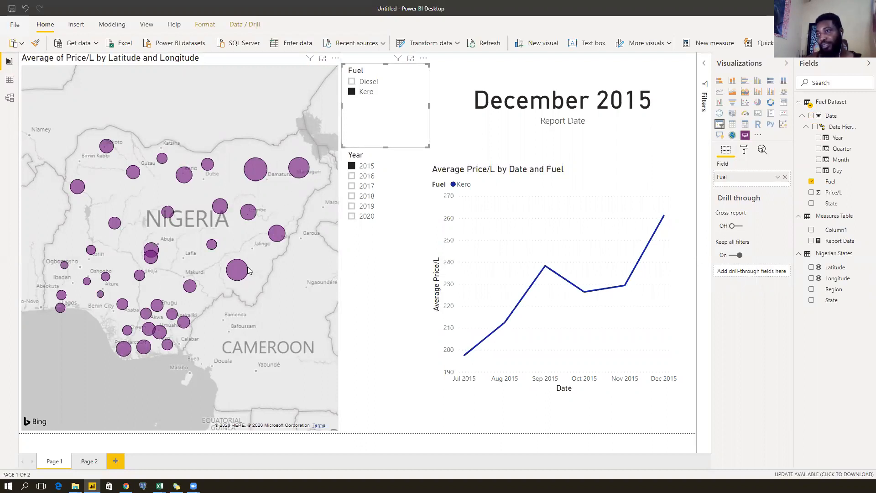
{"action": "mouse_move", "coordinate": [241, 273]}
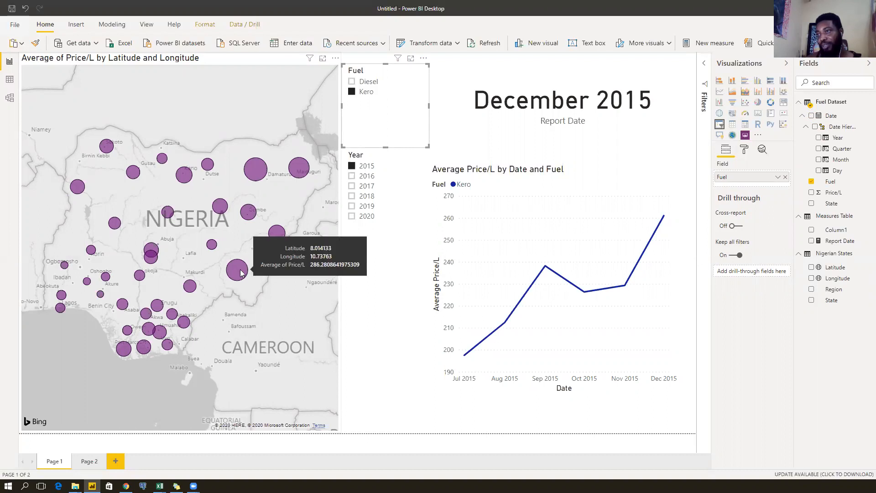
{"action": "left_click", "coordinate": [224, 60]}
{"action": "mouse_move", "coordinate": [241, 273]}
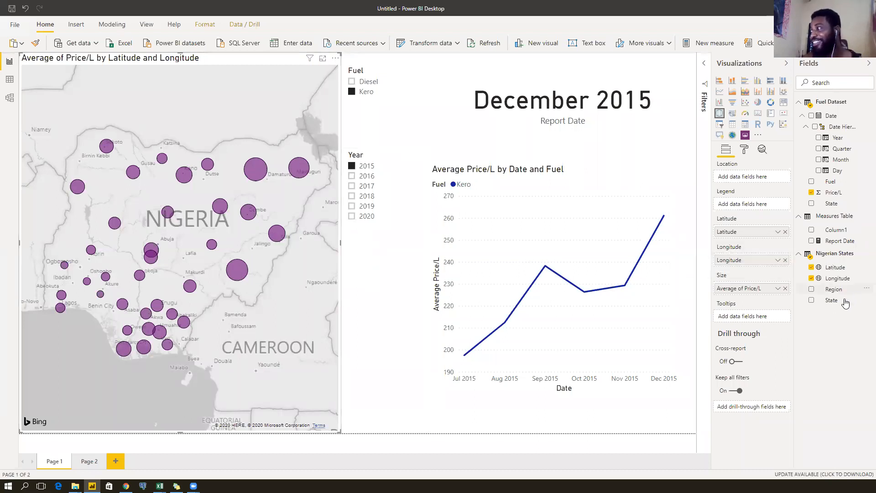
Add State to the map's Tooltips and switch Visualizations to the Format options.
{"action": "left_click_drag", "start_coordinate": [756, 320], "coordinate": [756, 319]}
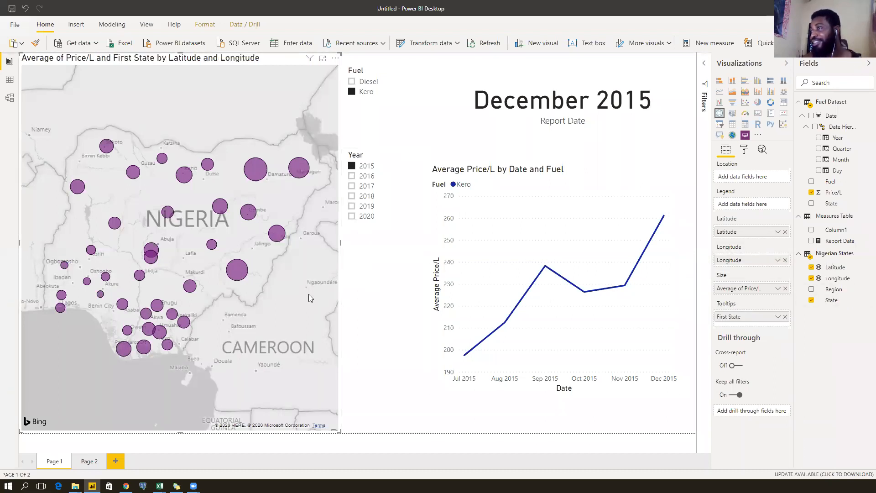
{"action": "mouse_move", "coordinate": [235, 273]}
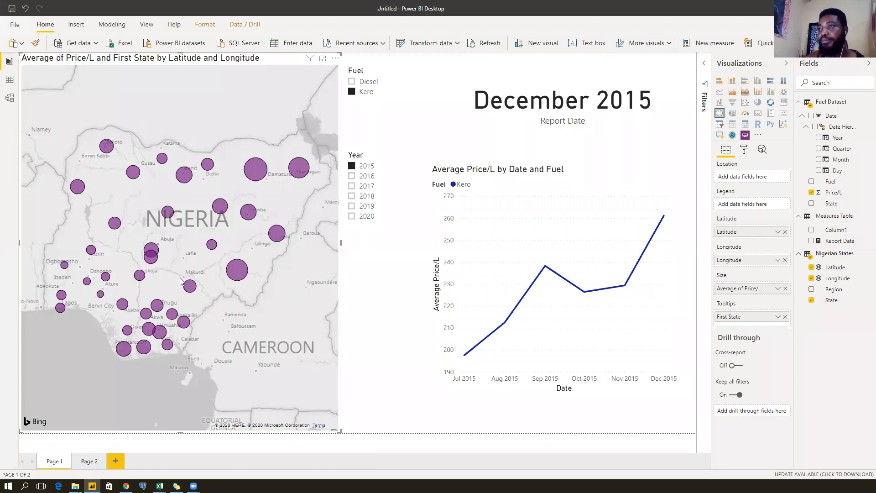
{"action": "scroll", "coordinate": [179, 277], "scroll_direction": "up", "scroll_amount": 2}
{"action": "scroll", "coordinate": [180, 277], "scroll_direction": "down", "scroll_amount": 2}
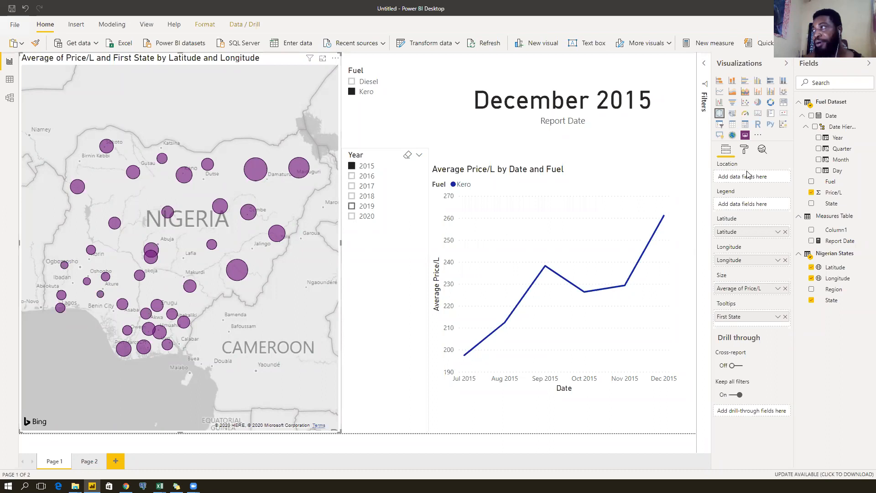
{"action": "left_click", "coordinate": [745, 149]}
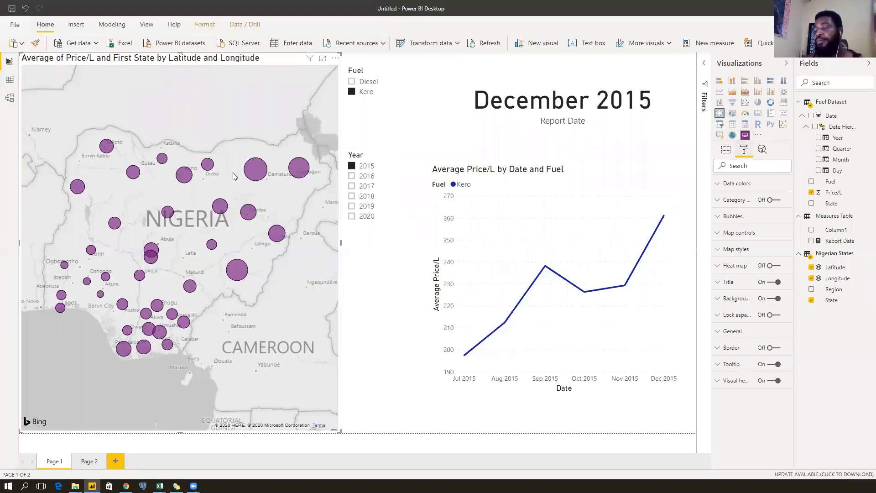
Drag the Year slicer's bottom edge up so it ends just below 2020.
{"action": "left_click", "coordinate": [419, 320]}
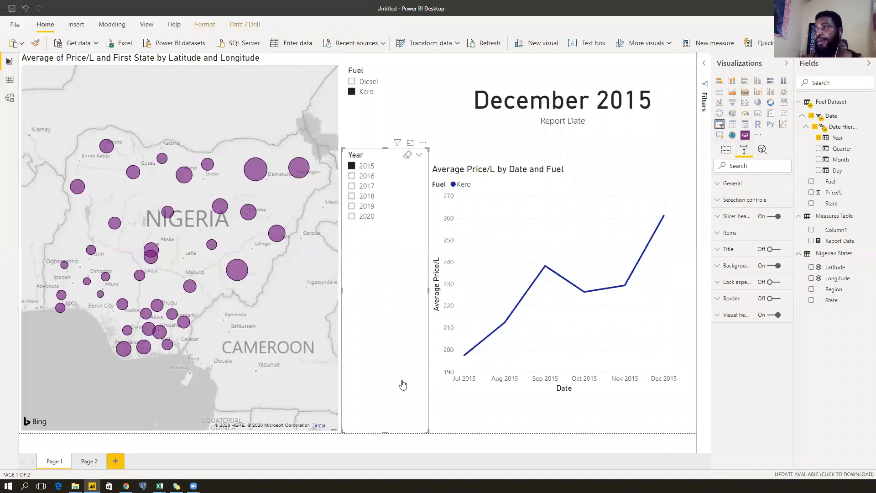
{"action": "left_click_drag", "start_coordinate": [387, 432], "coordinate": [381, 252]}
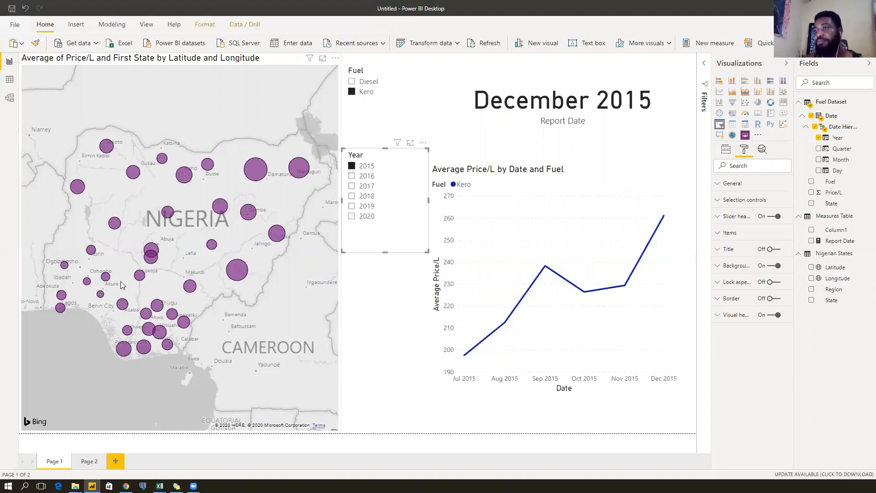
{"action": "mouse_move", "coordinate": [152, 255]}
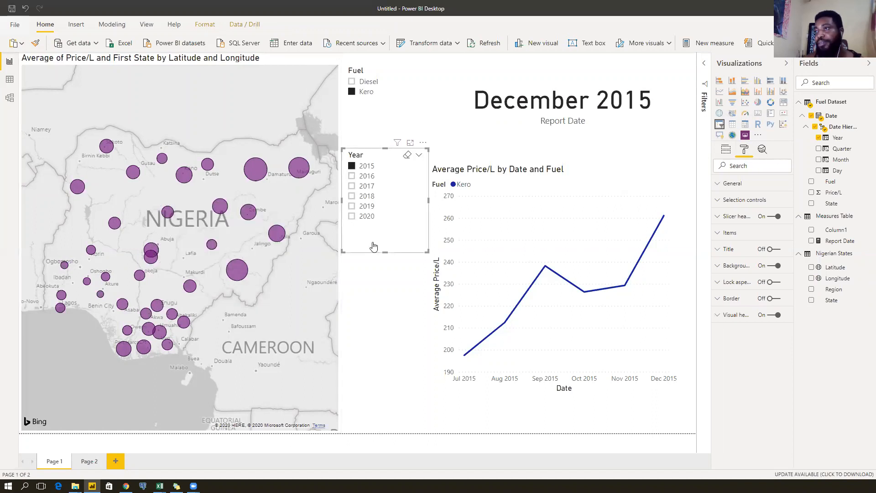
Switch the Fuel slicer to Petrol while trying the years 2016 and 2017.
{"action": "left_click", "coordinate": [366, 177]}
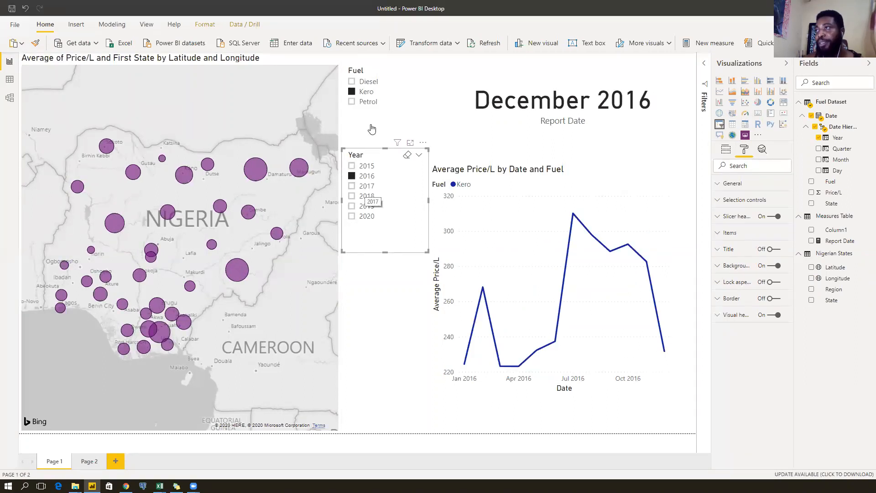
{"action": "left_click", "coordinate": [365, 104]}
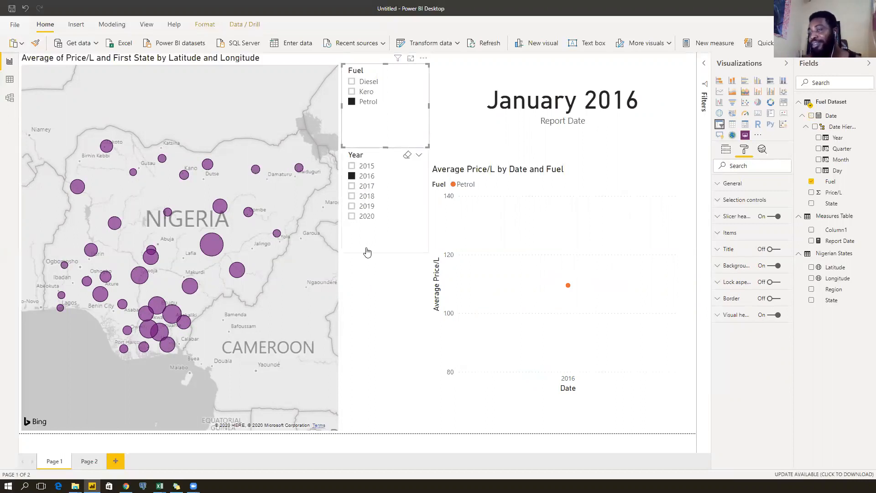
{"action": "left_click", "coordinate": [370, 187]}
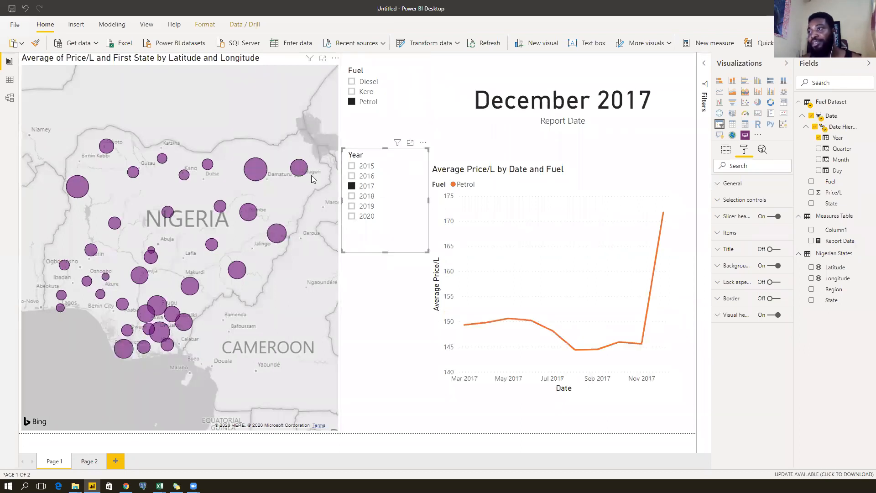
{"action": "left_click", "coordinate": [363, 176]}
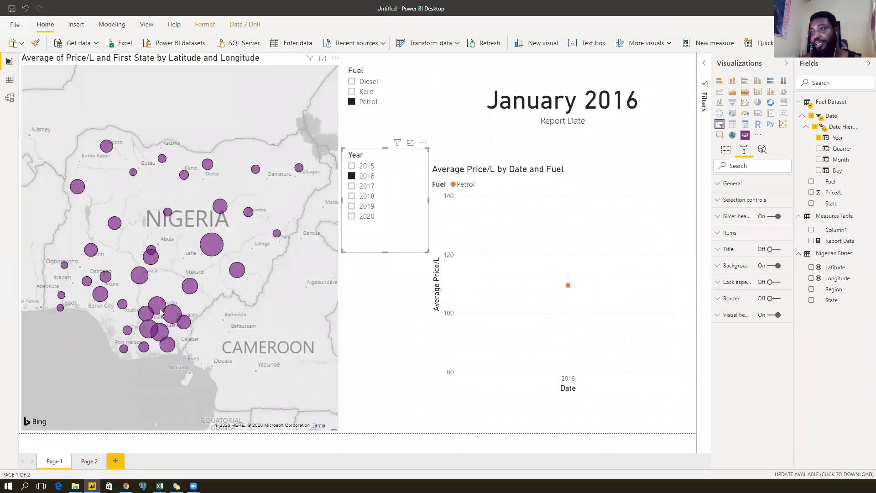
{"action": "mouse_move", "coordinate": [159, 309]}
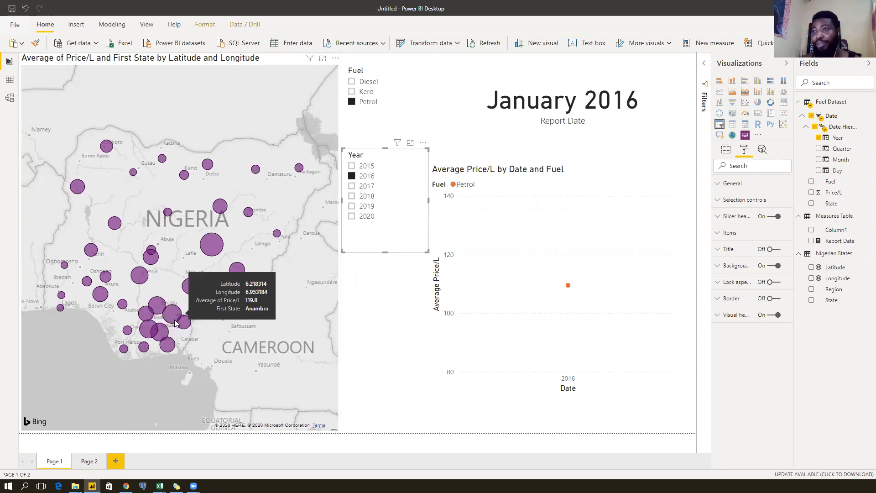
Step the Year slicer through 2017 and 2018, ending on 2019.
{"action": "left_click", "coordinate": [365, 186]}
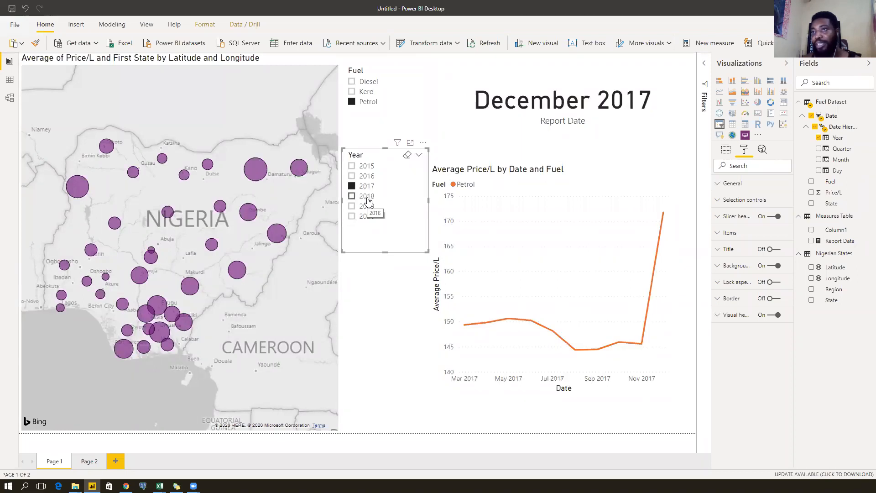
{"action": "left_click", "coordinate": [368, 197]}
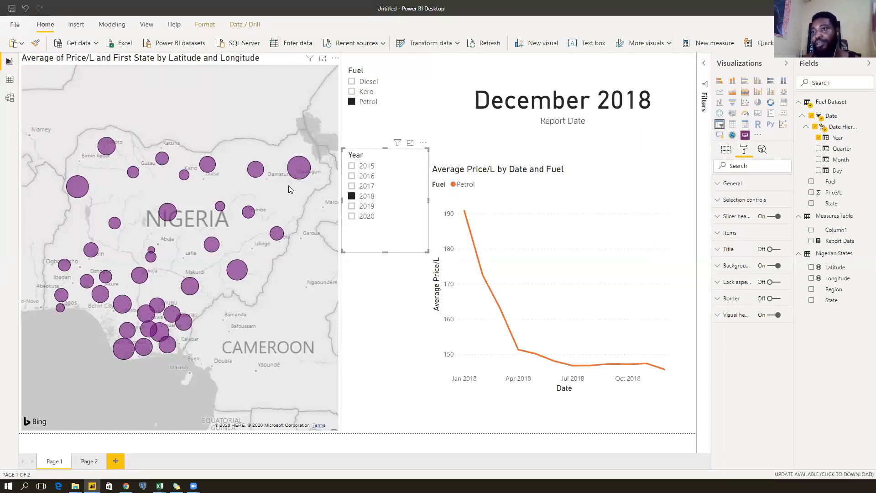
{"action": "mouse_move", "coordinate": [78, 190]}
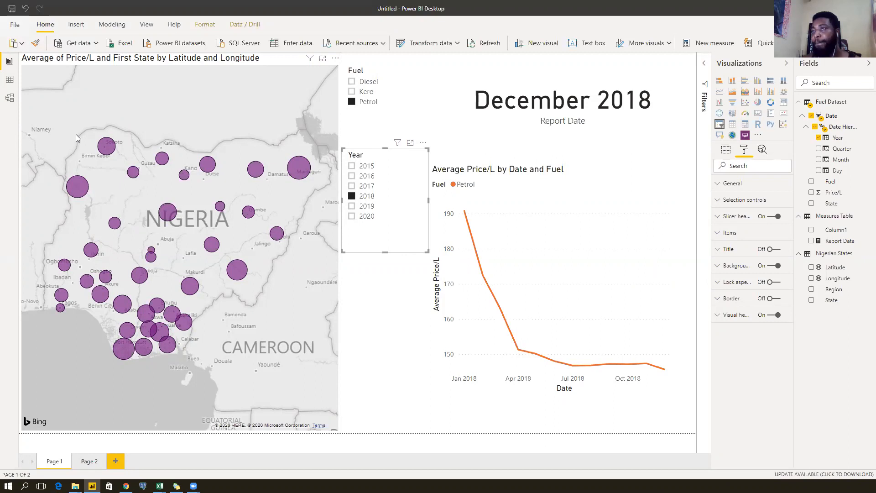
{"action": "left_click", "coordinate": [370, 209]}
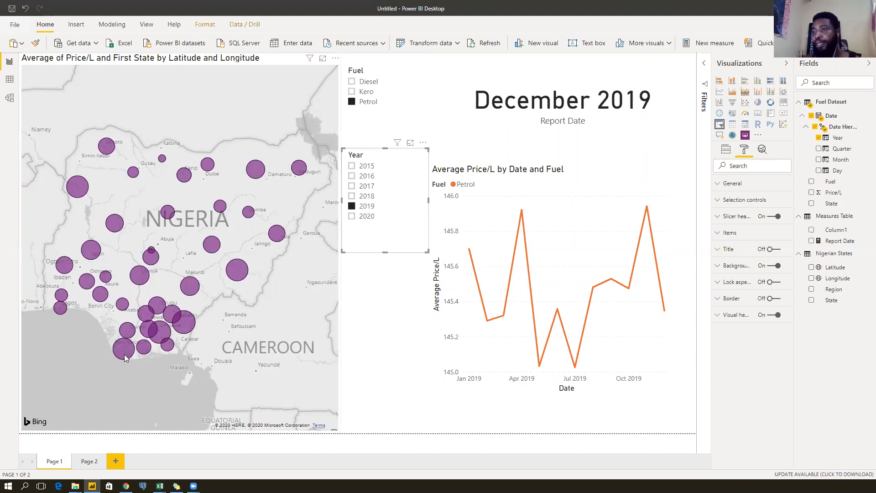
{"action": "mouse_move", "coordinate": [125, 352]}
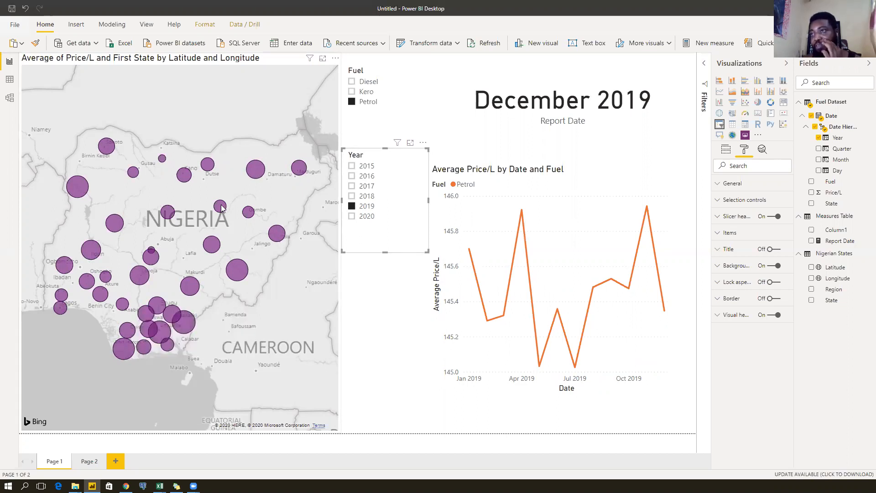
Select the map visual, then try 2020 and return to 2019 in the Year slicer.
{"action": "mouse_move", "coordinate": [221, 208]}
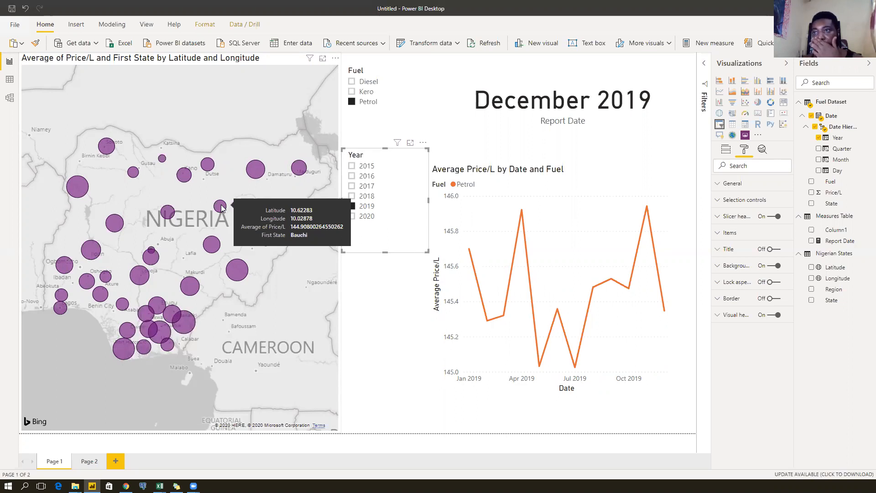
{"action": "left_click", "coordinate": [215, 66]}
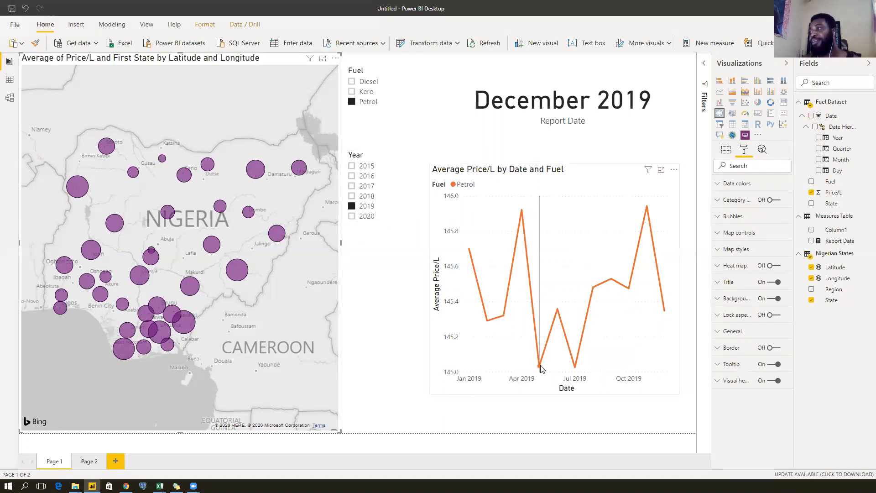
{"action": "mouse_move", "coordinate": [542, 368]}
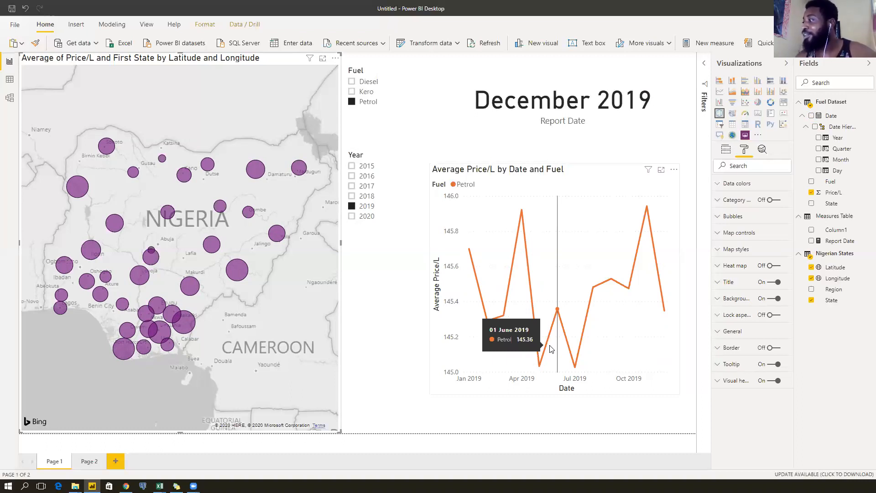
{"action": "left_click", "coordinate": [364, 222]}
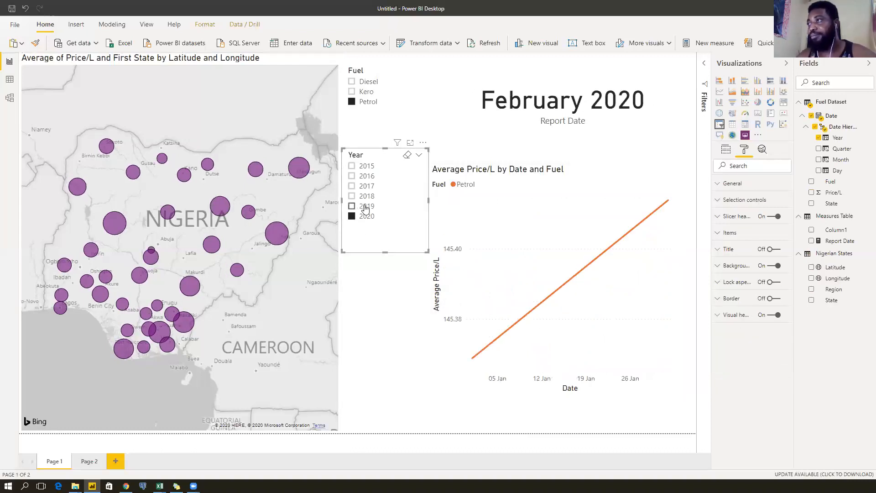
{"action": "left_click", "coordinate": [366, 209]}
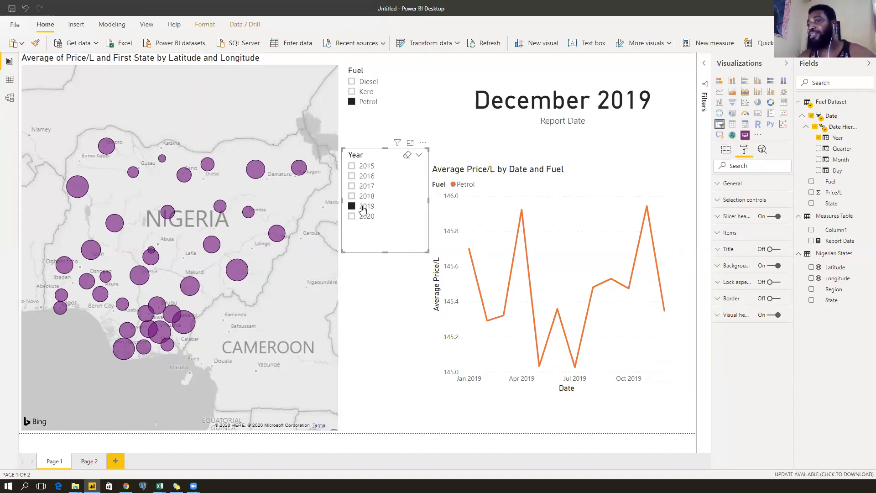
Step the Year slicer from 2015 through 2018 to 2019, then select the price trend line chart.
{"action": "left_click", "coordinate": [366, 167]}
{"action": "left_click", "coordinate": [366, 177]}
{"action": "left_click", "coordinate": [365, 187]}
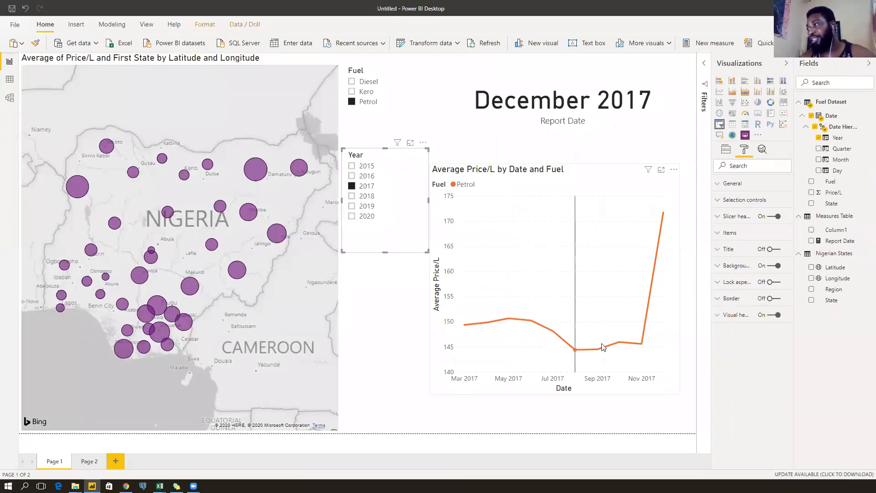
{"action": "left_click", "coordinate": [367, 200]}
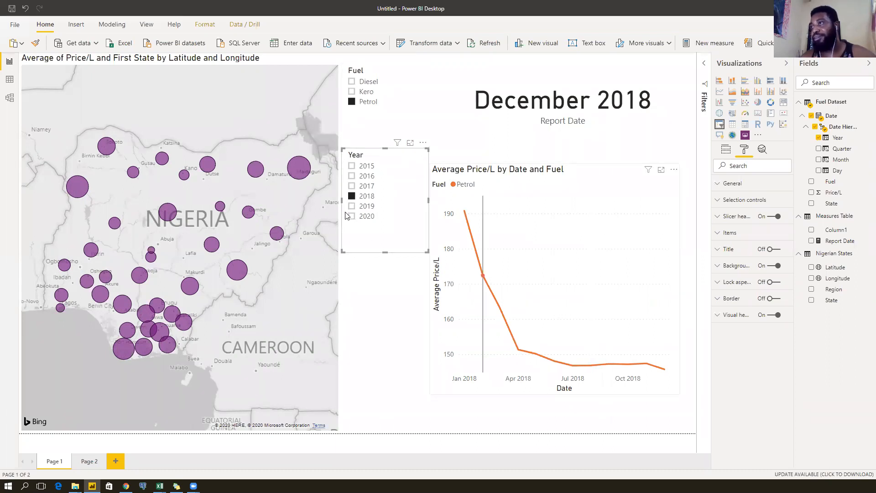
{"action": "left_click", "coordinate": [366, 206]}
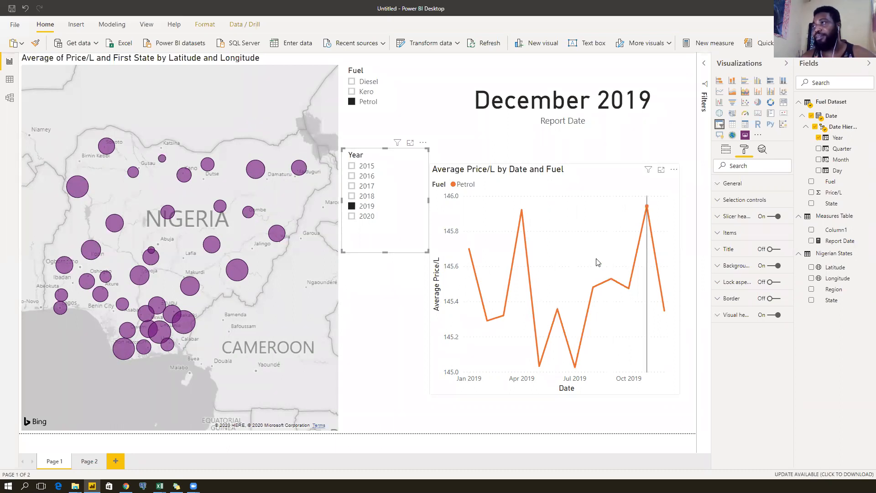
{"action": "left_click", "coordinate": [549, 169]}
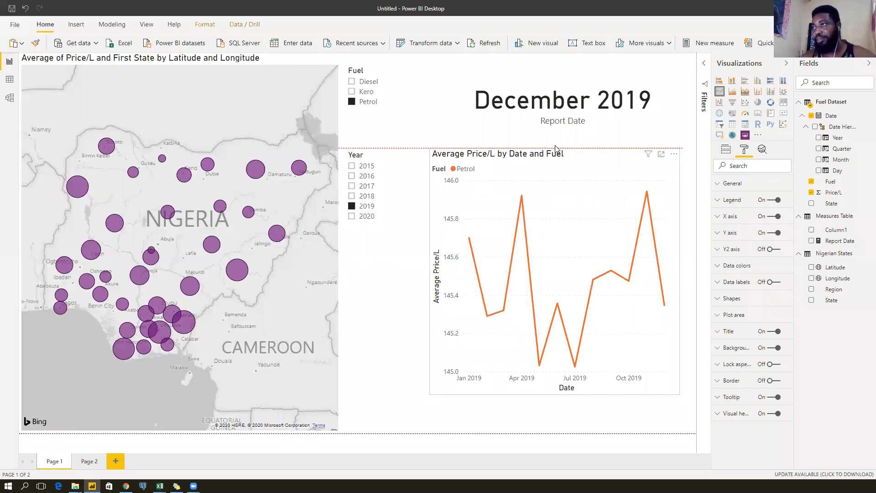
Inspect the Year slicer and report date card fields, then try 2020, 2016 and 2015.
{"action": "left_click", "coordinate": [404, 147]}
{"action": "left_click", "coordinate": [375, 158]}
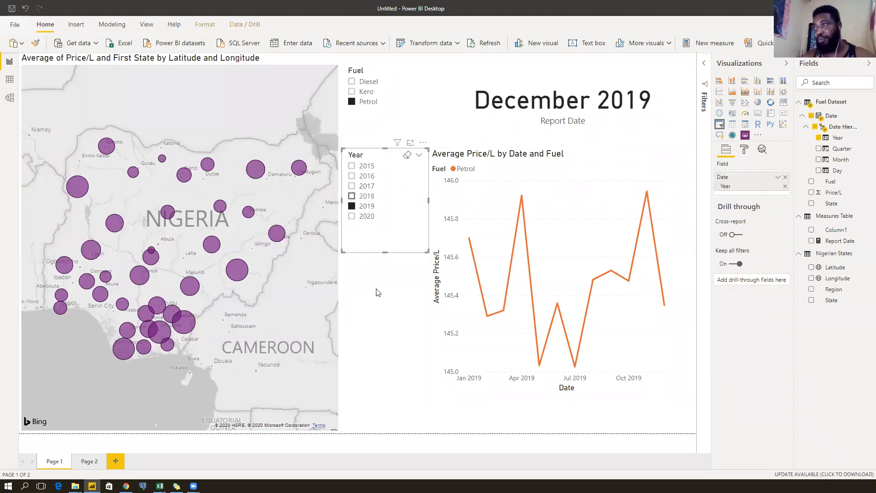
{"action": "left_click", "coordinate": [530, 105]}
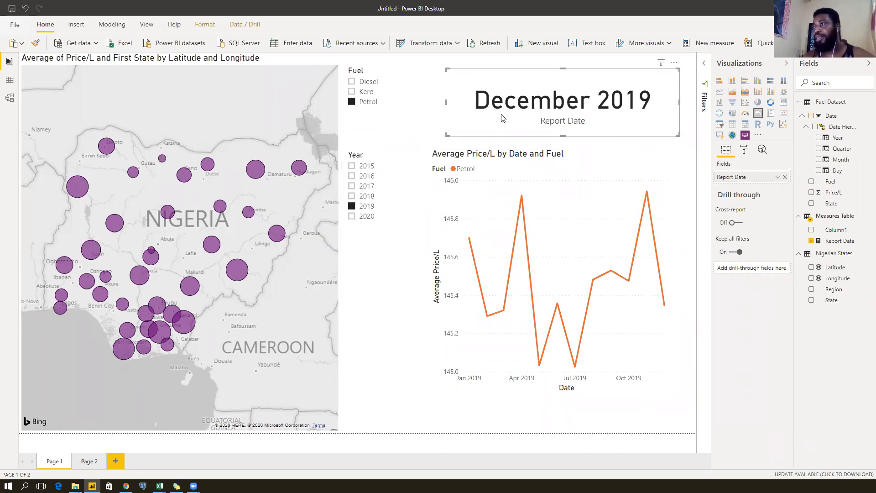
{"action": "left_click", "coordinate": [364, 218]}
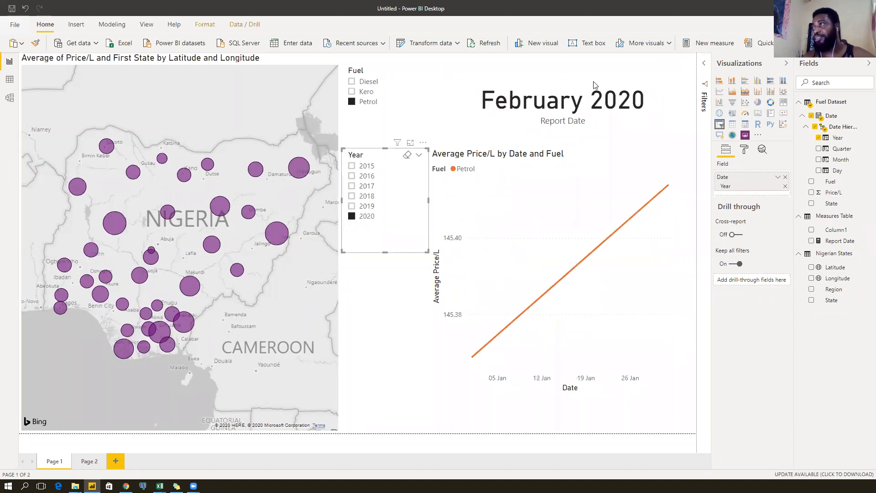
{"action": "left_click", "coordinate": [365, 176]}
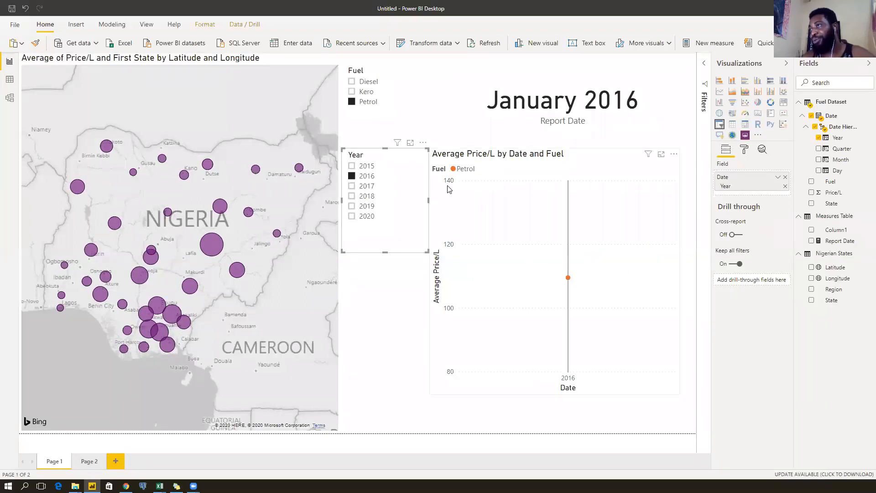
{"action": "left_click", "coordinate": [364, 167]}
Step through 2017, 2018 and 2019 to end on 2020, then reselect the date card and Year slicer.
{"action": "left_click", "coordinate": [368, 186]}
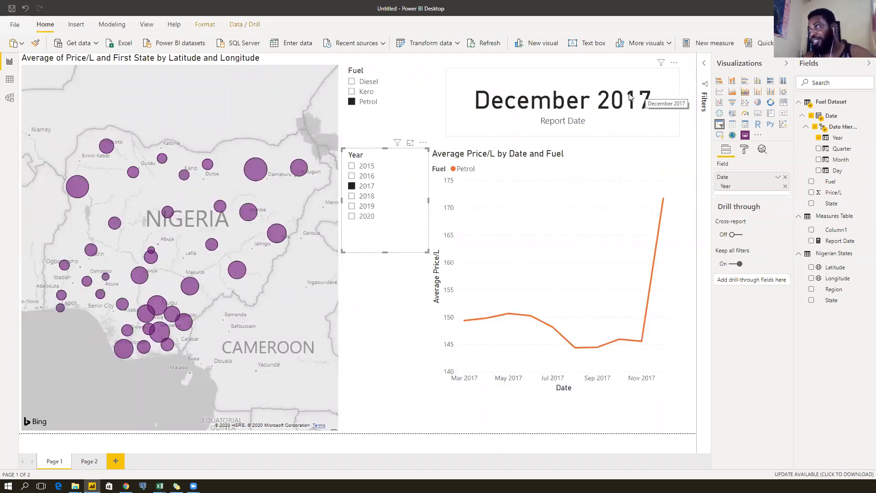
{"action": "mouse_move", "coordinate": [668, 233]}
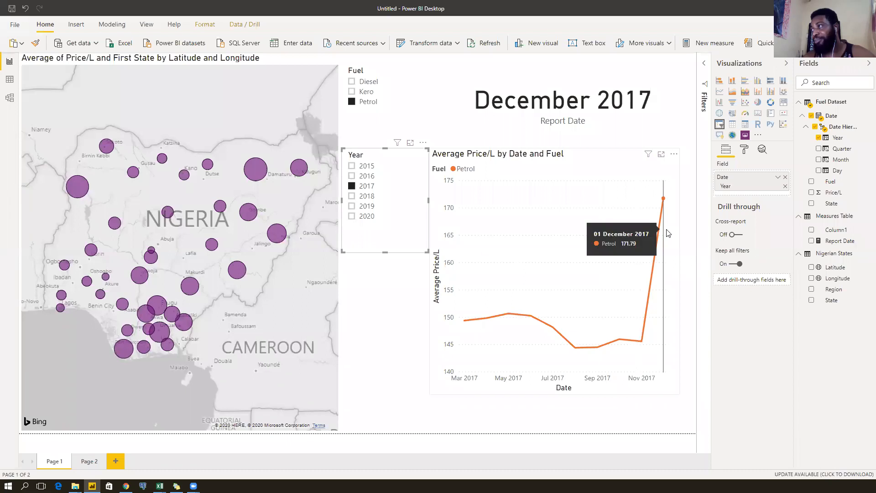
{"action": "left_click", "coordinate": [366, 197]}
{"action": "left_click", "coordinate": [365, 206]}
{"action": "left_click", "coordinate": [362, 217]}
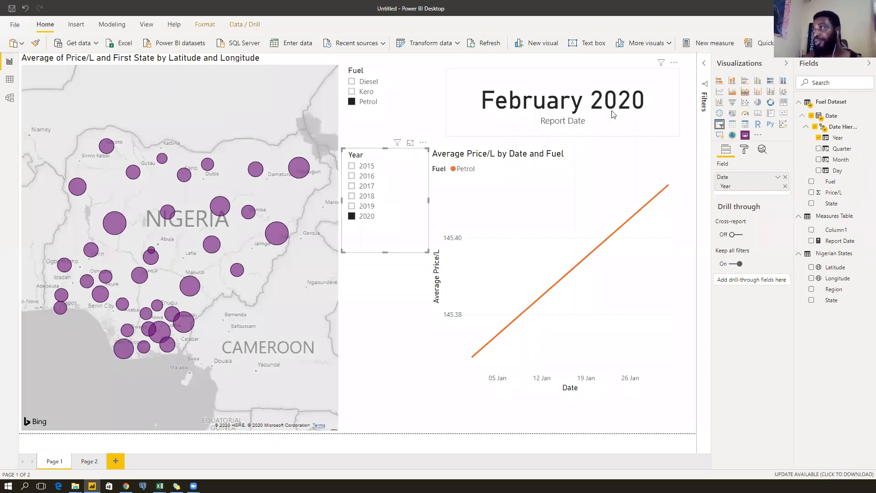
{"action": "left_click", "coordinate": [559, 105]}
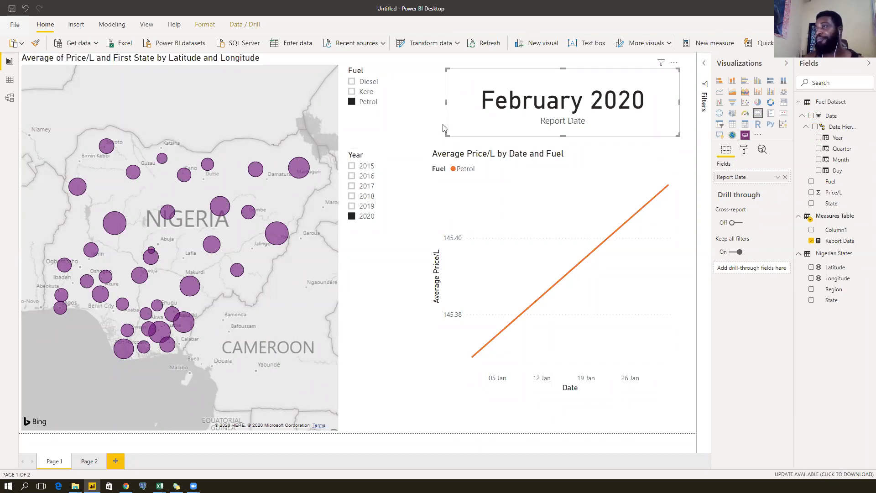
{"action": "left_click", "coordinate": [378, 157]}
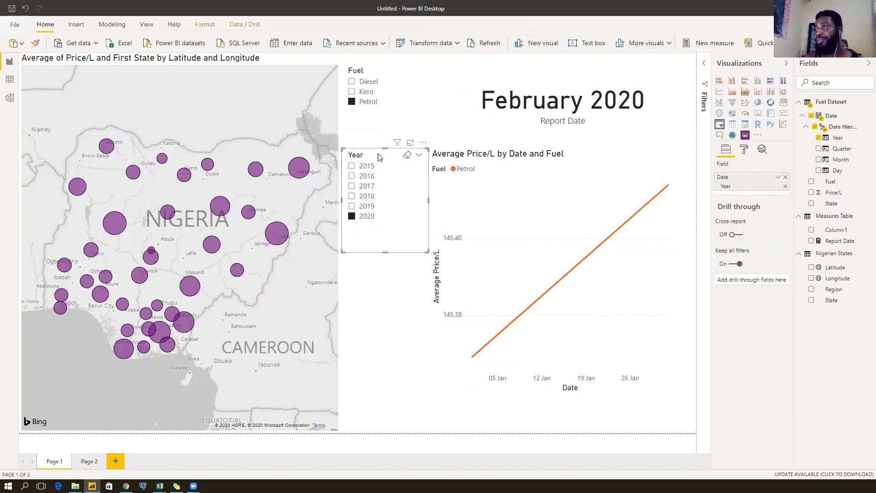
{"action": "left_click", "coordinate": [539, 158]}
{"action": "left_click_drag", "start_coordinate": [557, 147], "coordinate": [555, 240]}
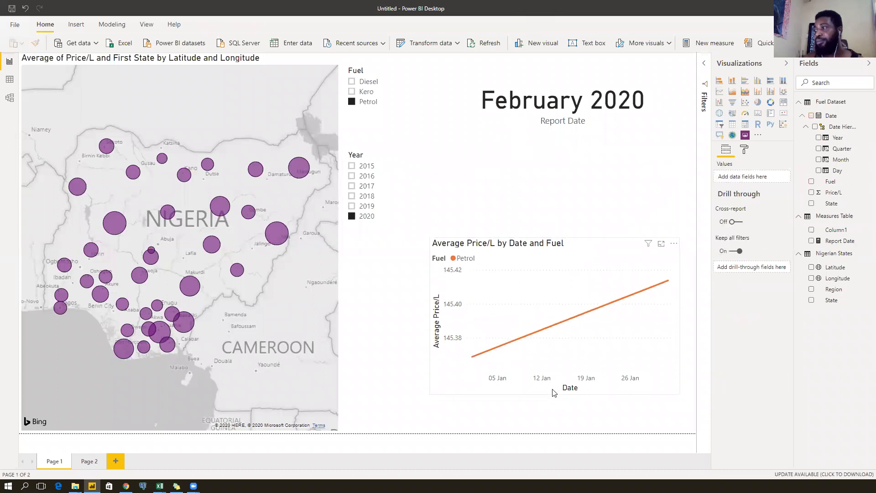
{"action": "left_click_drag", "start_coordinate": [555, 394], "coordinate": [555, 438]}
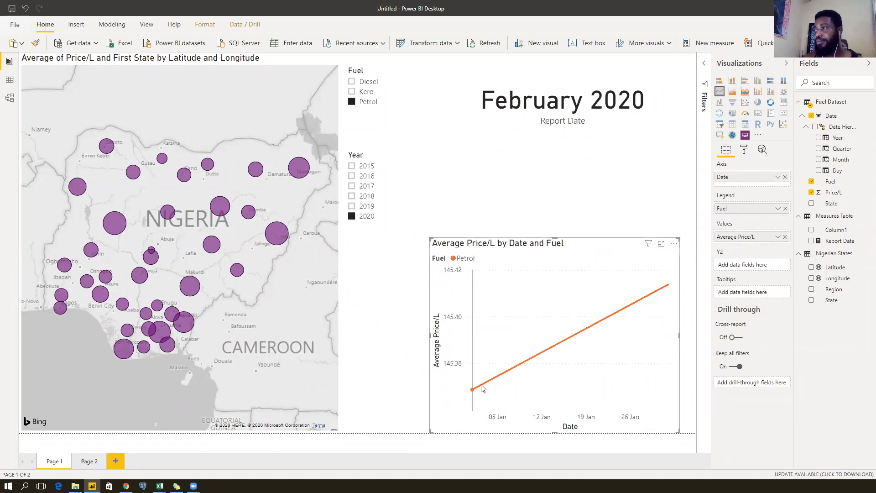
{"action": "mouse_move", "coordinate": [472, 390]}
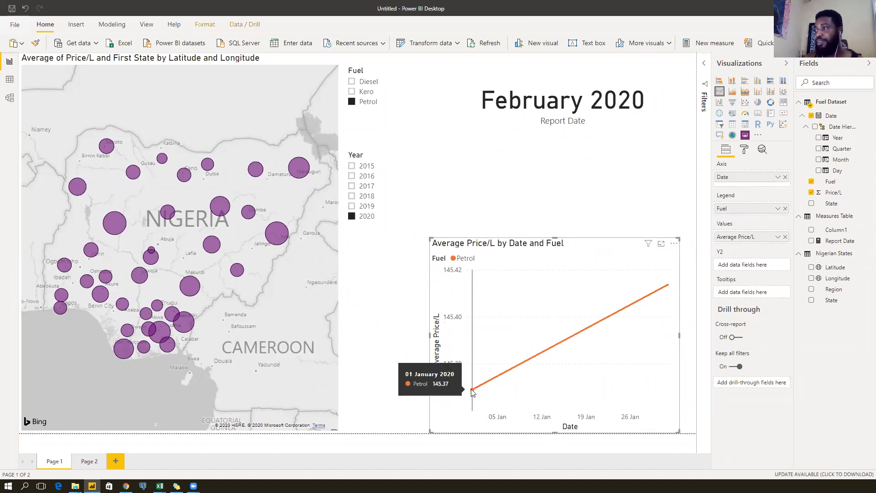
{"action": "left_click_drag", "start_coordinate": [569, 386], "coordinate": [585, 344]}
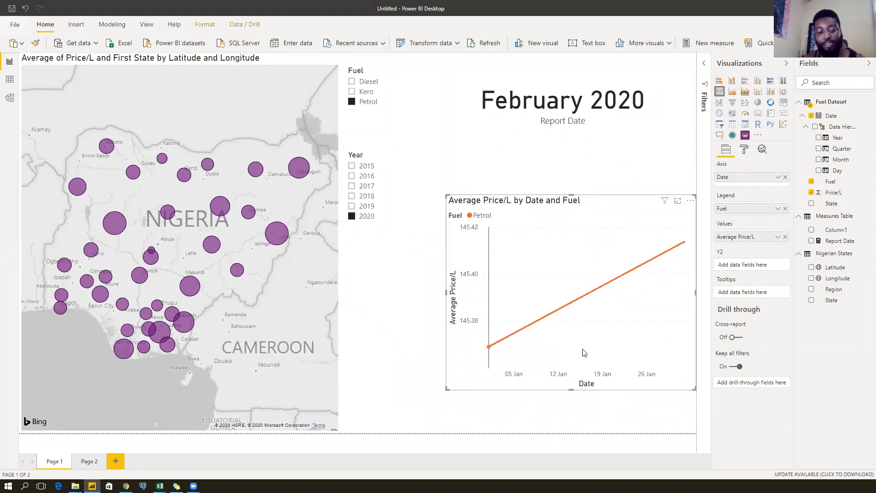
{"action": "key", "text": "ctrl+z"}
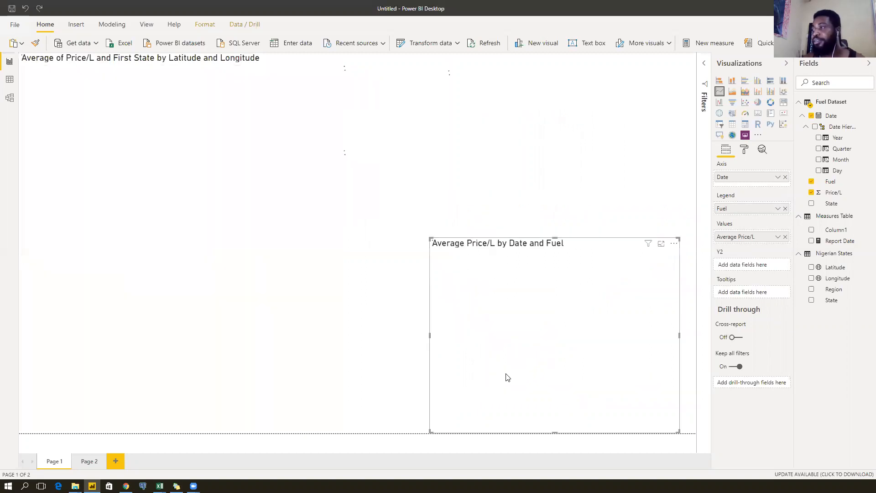
{"action": "mouse_move", "coordinate": [472, 391]}
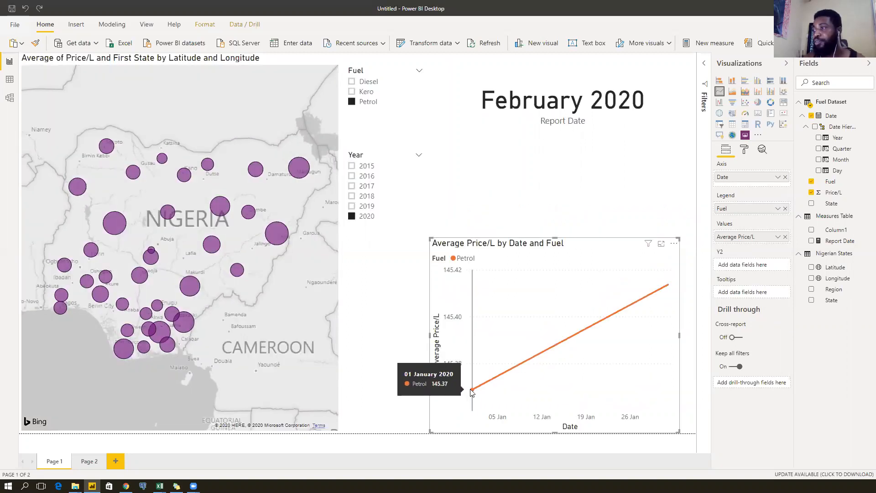
{"action": "mouse_move", "coordinate": [668, 286]}
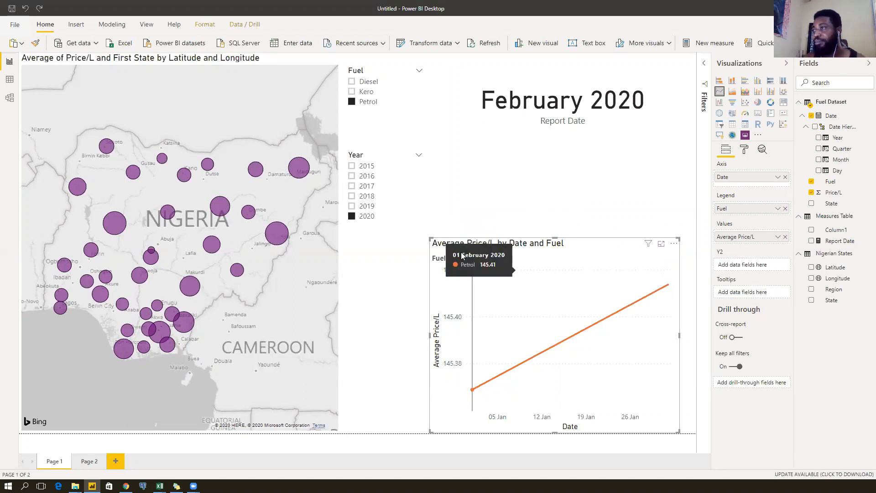
{"action": "left_click_drag", "start_coordinate": [429, 336], "coordinate": [345, 336]}
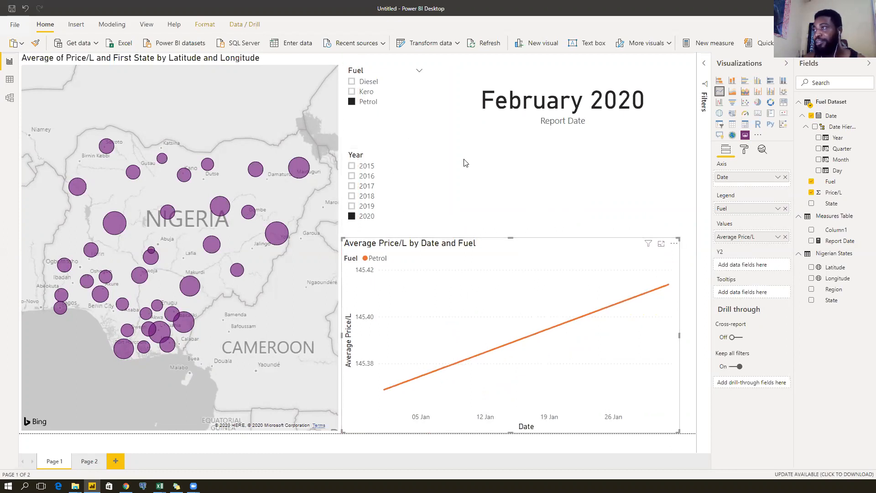
{"action": "left_click", "coordinate": [474, 165]}
{"action": "left_click", "coordinate": [502, 102]}
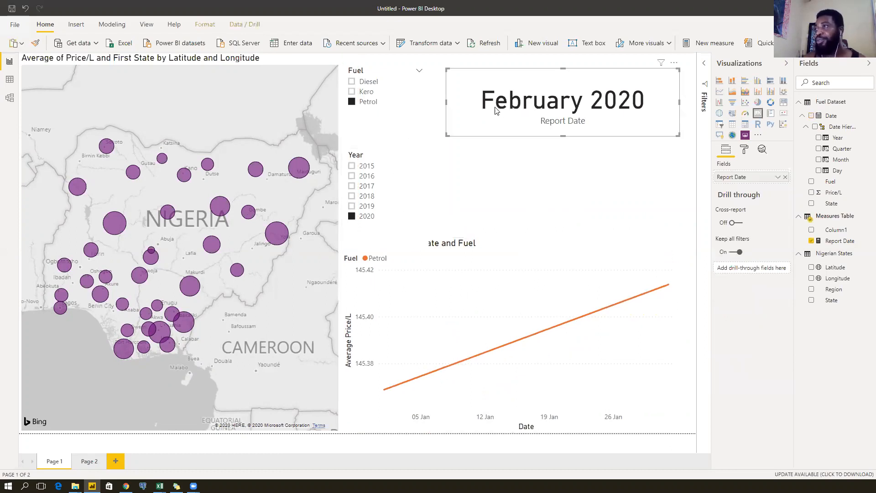
{"action": "left_click", "coordinate": [387, 253]}
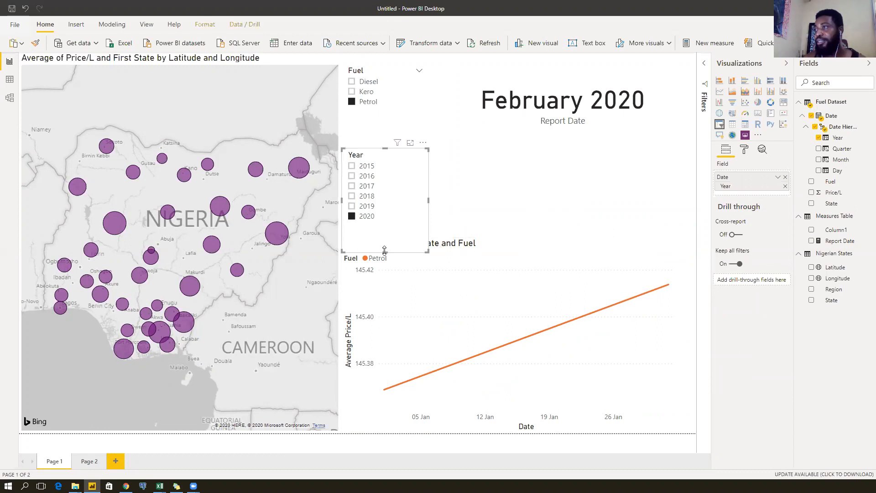
{"action": "left_click_drag", "start_coordinate": [387, 252], "coordinate": [387, 234]}
{"action": "left_click", "coordinate": [502, 243]}
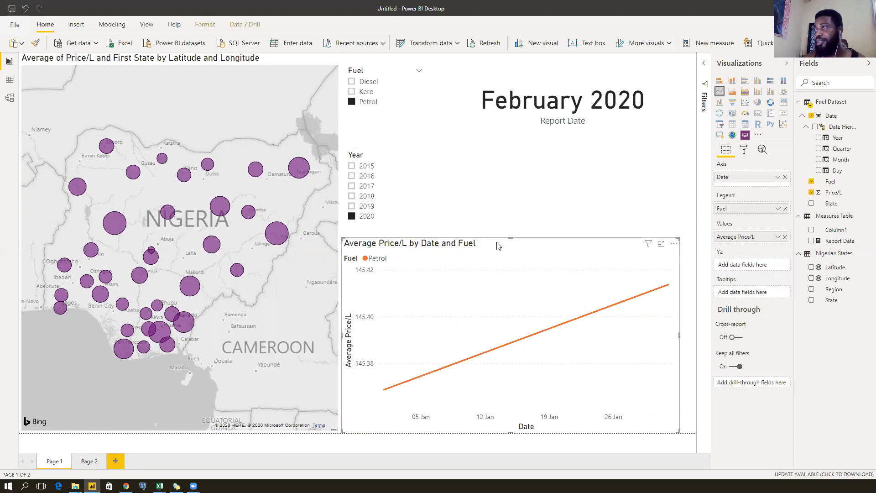
{"action": "left_click_drag", "start_coordinate": [511, 239], "coordinate": [510, 244]}
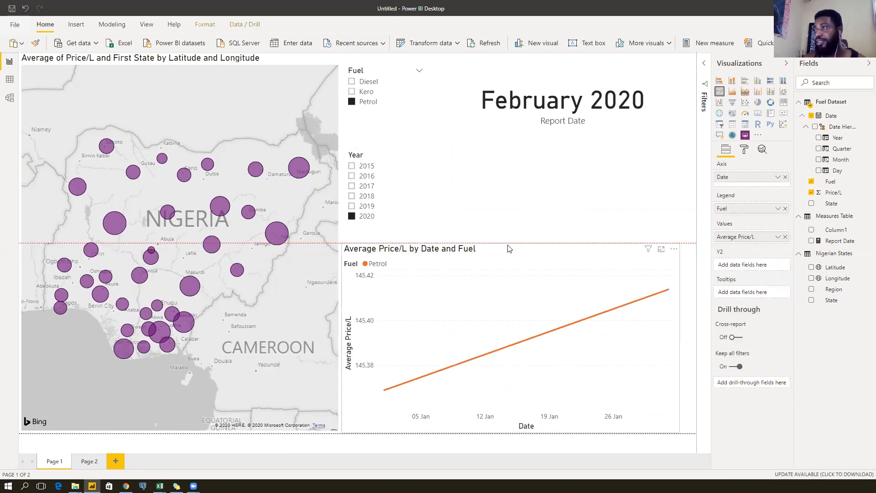
{"action": "left_click", "coordinate": [386, 226]}
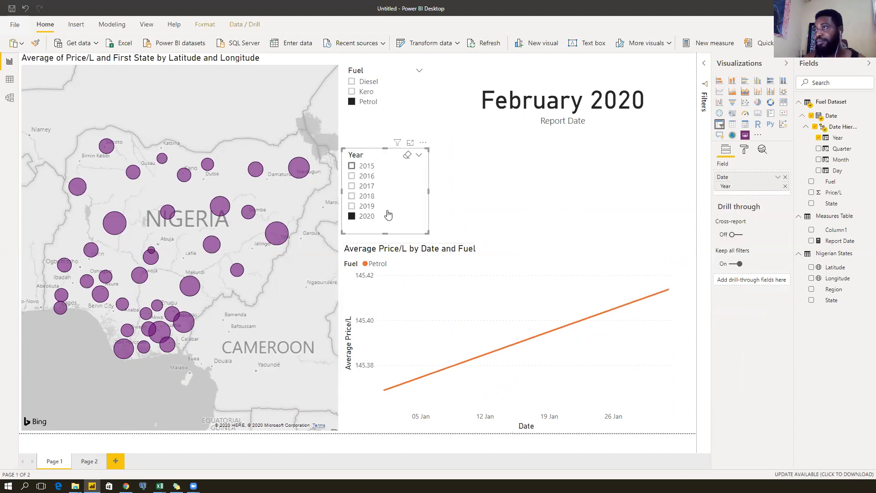
{"action": "left_click_drag", "start_coordinate": [385, 241], "coordinate": [385, 237]}
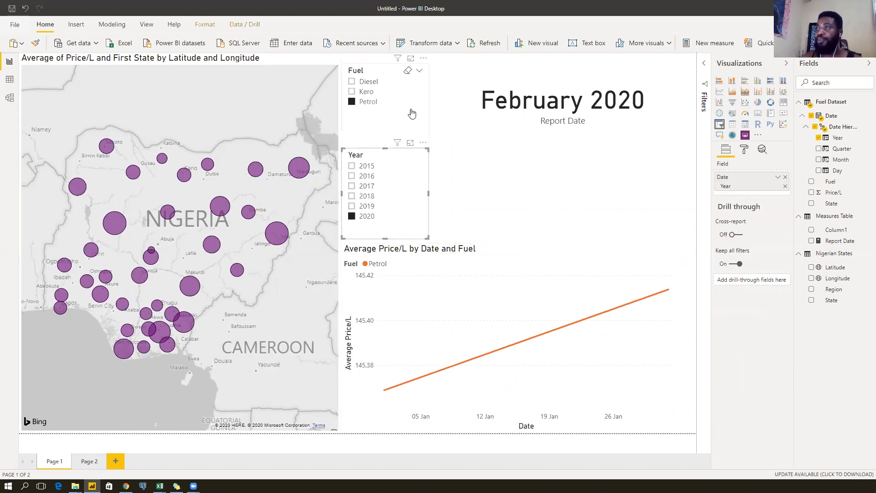
{"action": "left_click", "coordinate": [385, 145]}
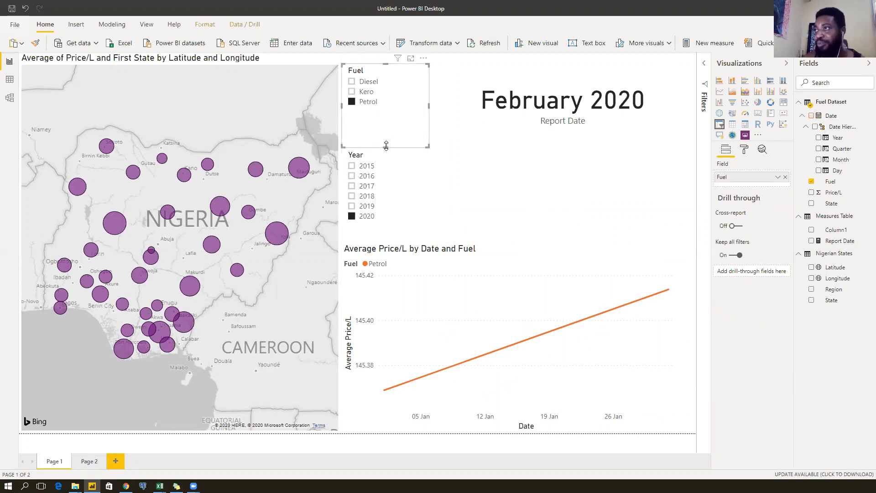
{"action": "left_click_drag", "start_coordinate": [386, 147], "coordinate": [386, 142]}
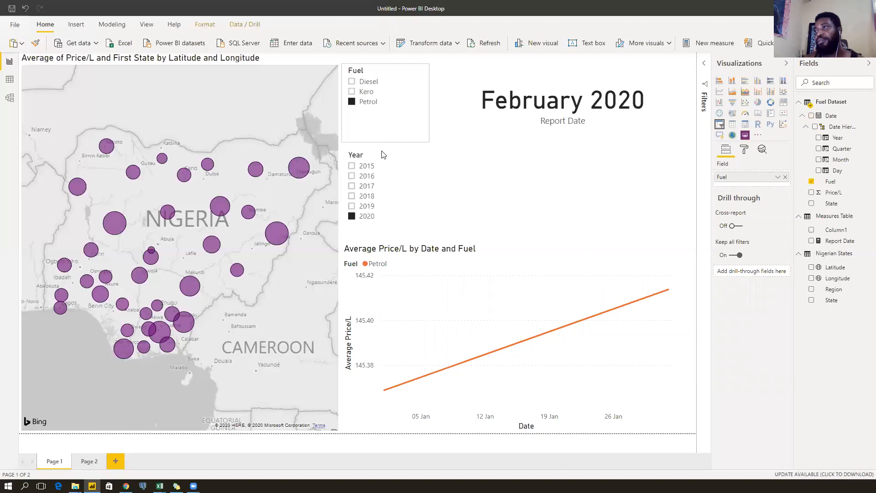
{"action": "left_click", "coordinate": [371, 156]}
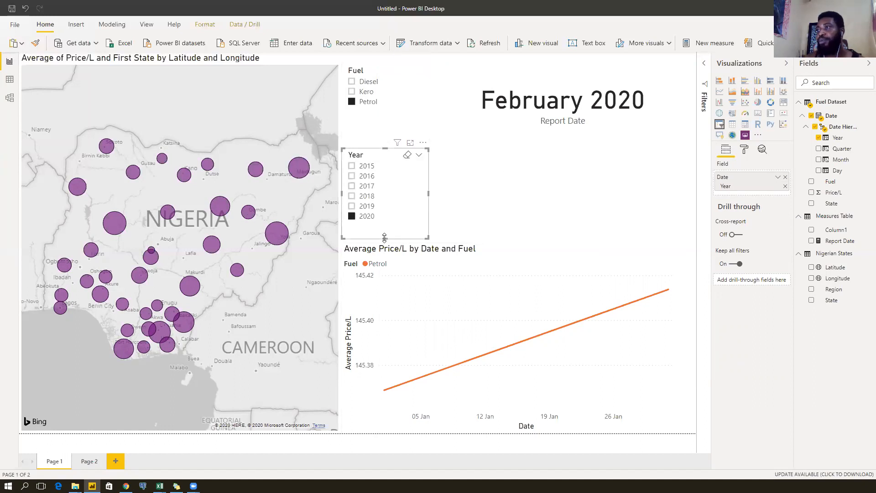
{"action": "left_click_drag", "start_coordinate": [384, 233], "coordinate": [384, 229]}
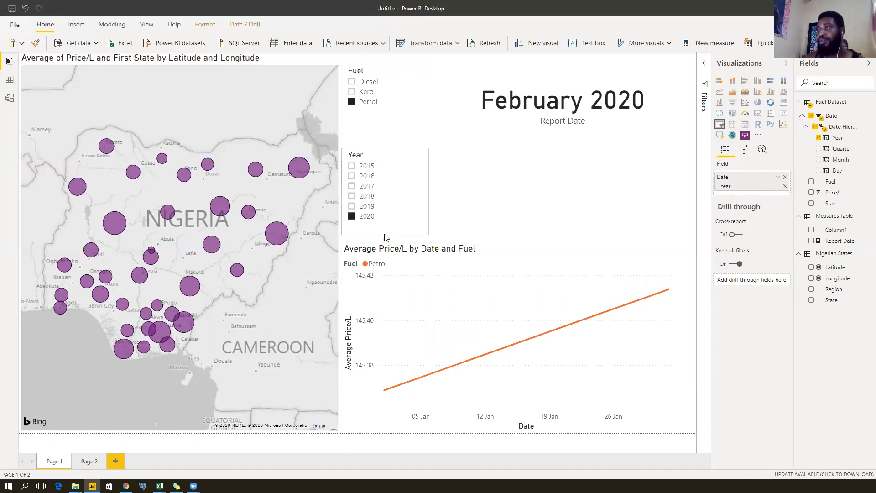
{"action": "left_click", "coordinate": [520, 184]}
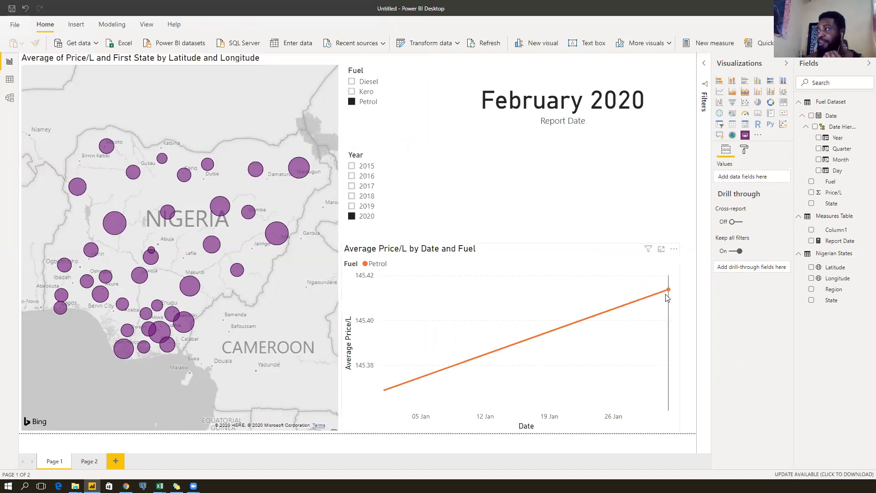
{"action": "mouse_move", "coordinate": [669, 294]}
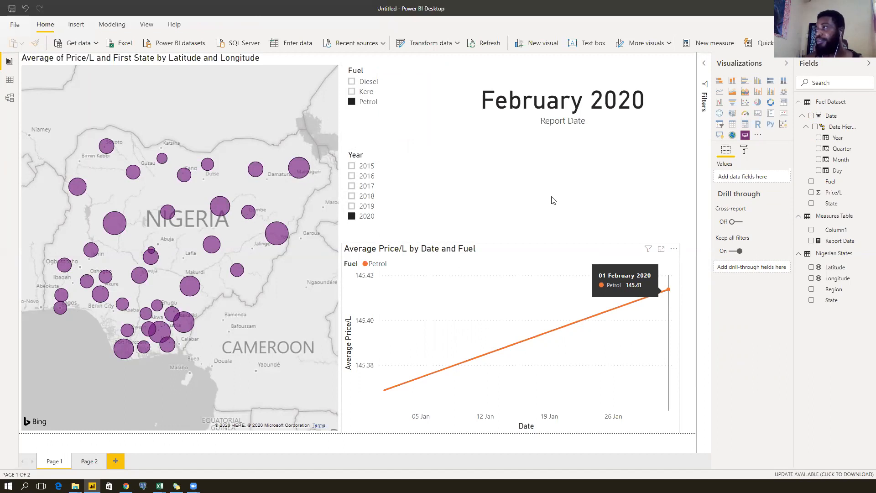
Delete Column1 from the Measures Table and confirm the deletion.
{"action": "left_click", "coordinate": [866, 231]}
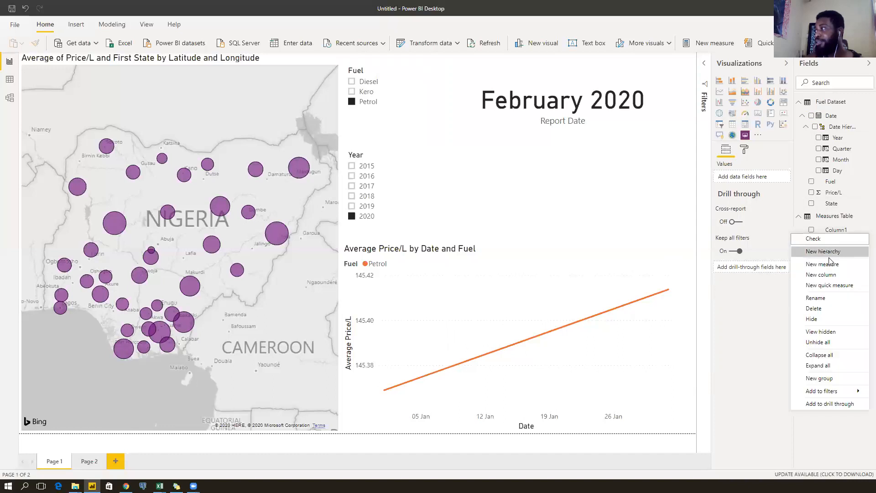
{"action": "left_click", "coordinate": [822, 309]}
{"action": "left_click", "coordinate": [477, 256]}
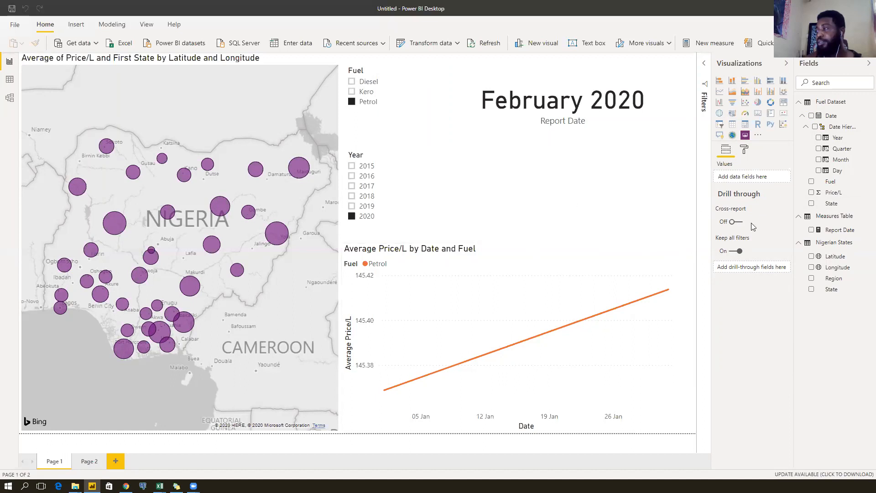
Add a new measure to the Measures Table and start its formula as 'Curr Petrol ='.
{"action": "right_click", "coordinate": [849, 216]}
{"action": "left_click", "coordinate": [833, 233]}
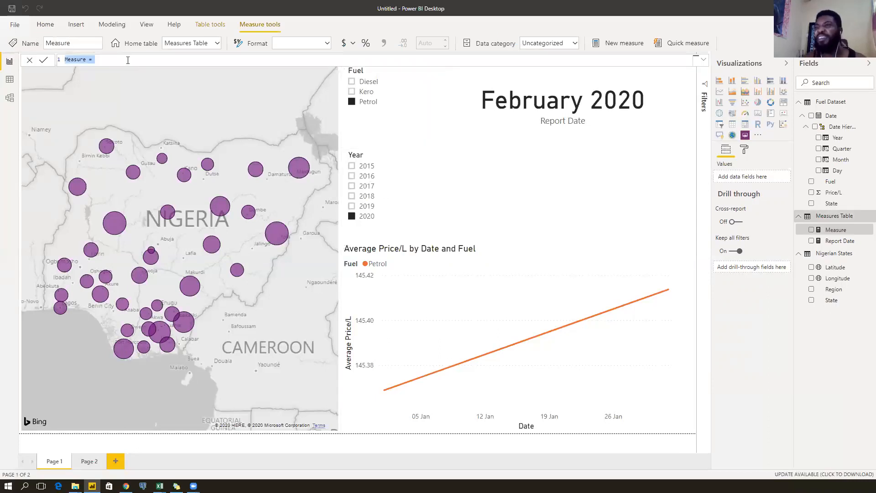
{"action": "type", "text": "Curr Petrol = CALCULATE("}
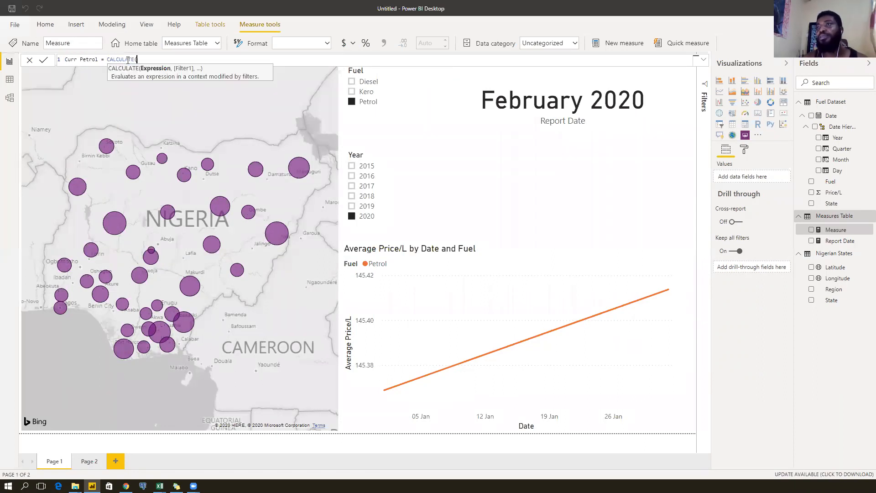
{"action": "key", "text": "BackSpace"}
{"action": "key", "text": "BackSpace"}
{"action": "key", "text": "BackSpace"}
{"action": "key", "text": "BackSpace"}
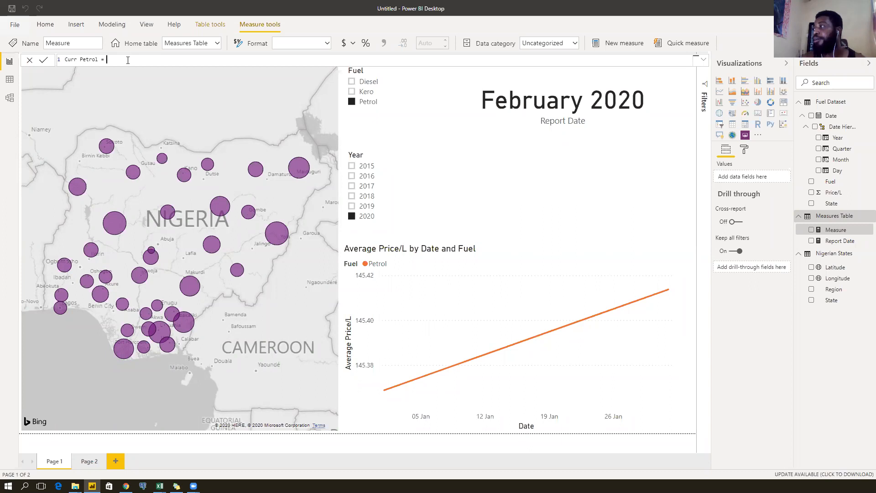
Define the variable finalDate = LASTDATE('Fuel Dataset'[Date]) in the Curr Petrol formula.
{"action": "key", "text": "shift+Return"}
{"action": "type", "text": "var"}
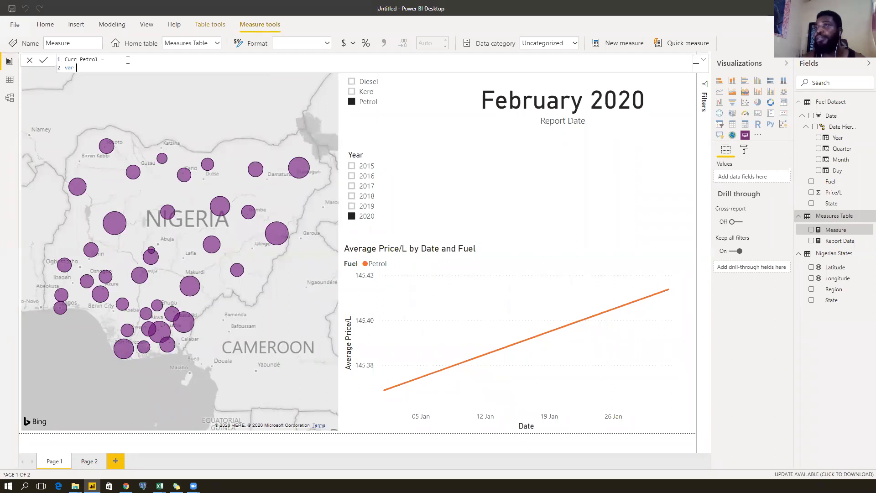
{"action": "type", "text": "lastDate ="}
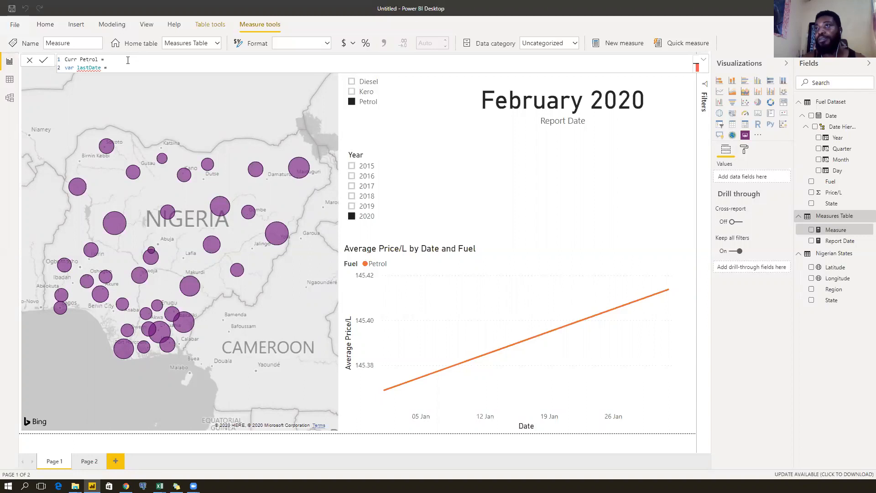
{"action": "key", "text": "BackSpace"}
{"action": "key", "text": "BackSpace"}
{"action": "key", "text": "BackSpace"}
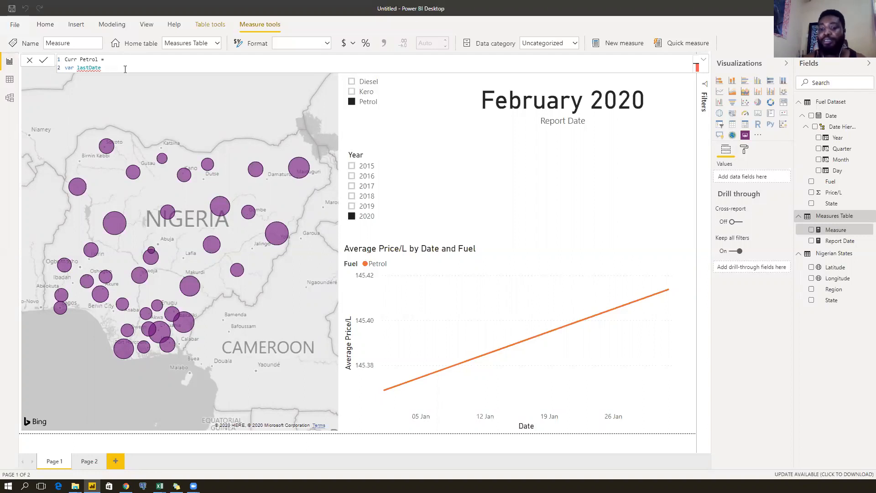
{"action": "key", "text": "BackSpace"}
{"action": "key", "text": "BackSpace"}
{"action": "key", "text": "BackSpace"}
{"action": "key", "text": "BackSpace"}
{"action": "key", "text": "BackSpace"}
{"action": "key", "text": "BackSpace"}
{"action": "key", "text": "BackSpace"}
{"action": "key", "text": "BackSpace"}
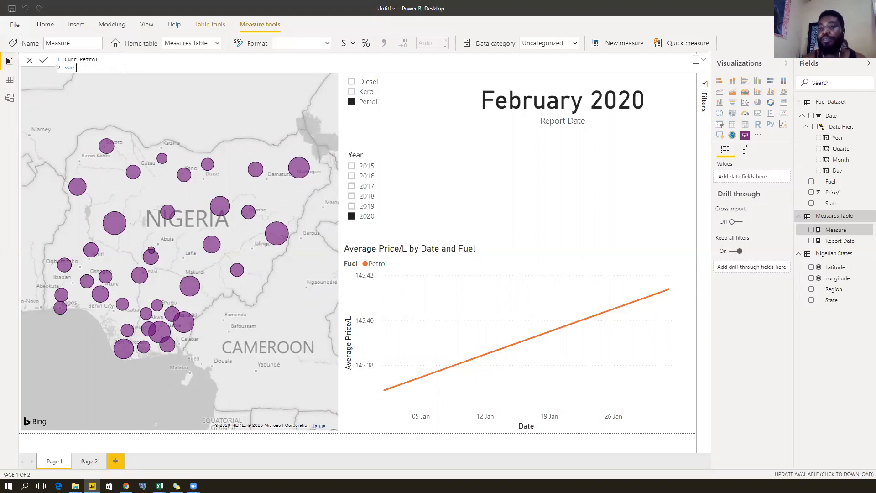
{"action": "type", "text": "finalDate ="}
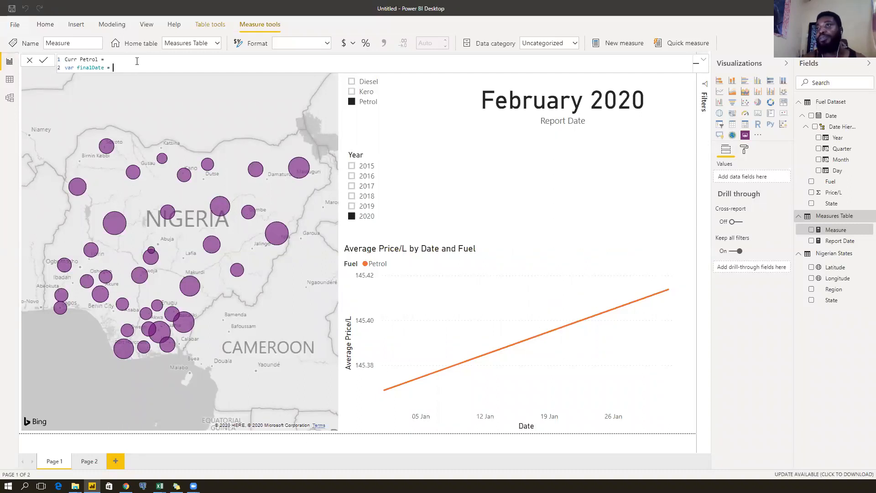
{"action": "type", "text": " LASTDATE("}
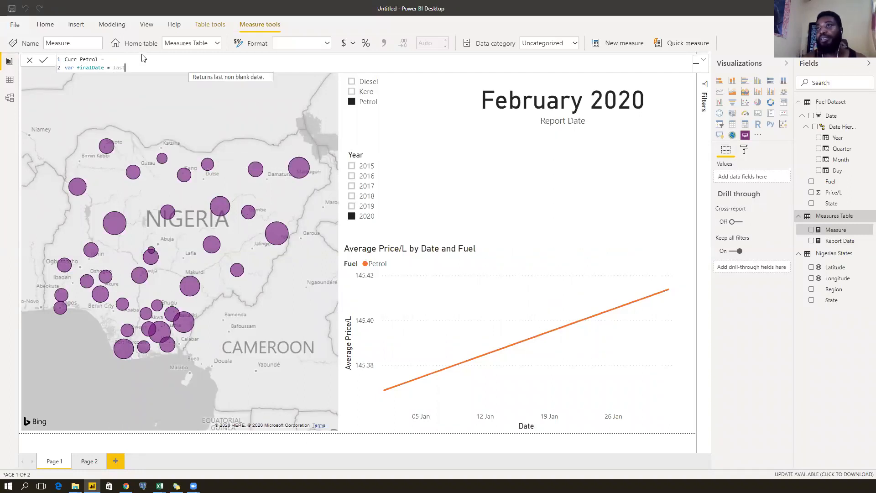
{"action": "type", "text": "date"}
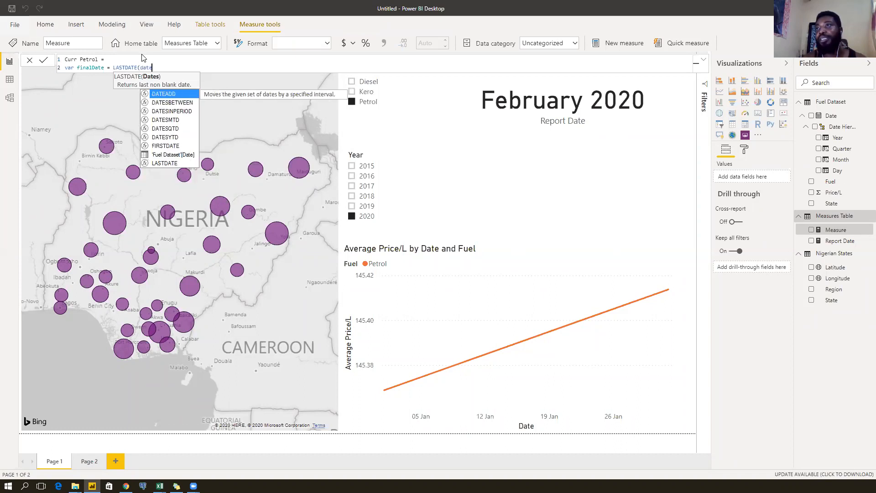
{"action": "key", "text": "Down"}
{"action": "key", "text": "Down"}
{"action": "key", "text": "Down"}
{"action": "key", "text": "Down"}
{"action": "key", "text": "Down"}
{"action": "key", "text": "Down"}
{"action": "key", "text": "Down"}
{"action": "key", "text": "Tab"}
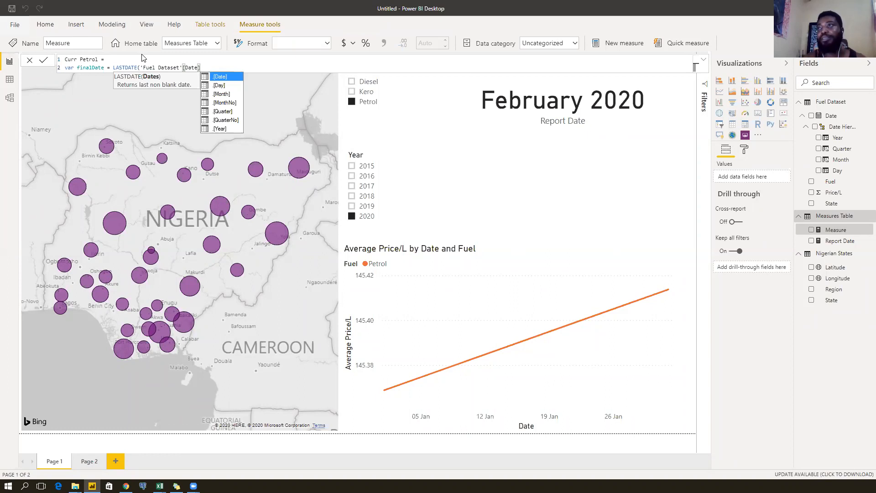
{"action": "type", "text": ")"}
Add RETURN CALCULATE(AVERAGE('Fuel Dataset'[Price/L]), 'Fuel Dataset'[Fuel]="Petrol", ...).
{"action": "key", "text": "shift+Return"}
{"action": "type", "text": "return"}
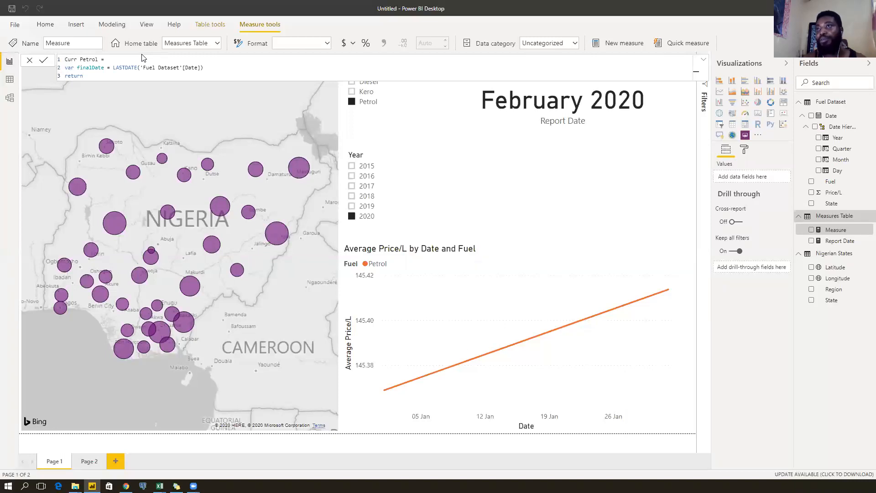
{"action": "key", "text": "shift+Return"}
{"action": "type", "text": "CALCULATE("}
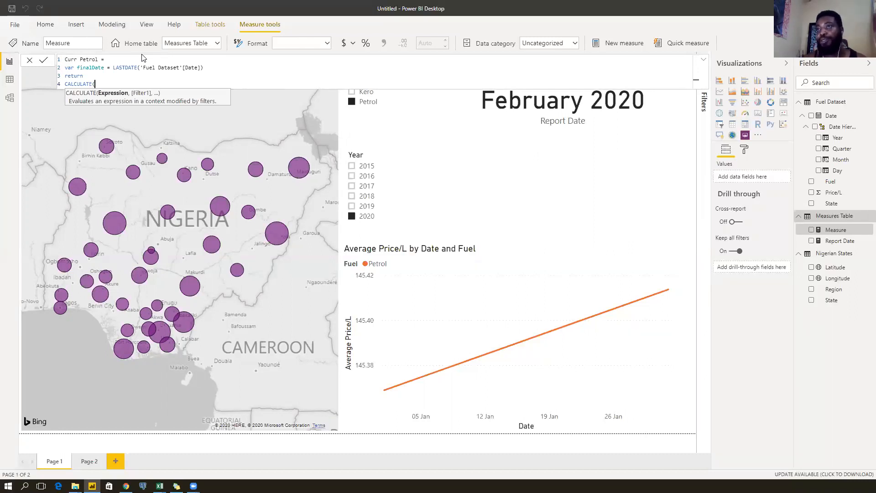
{"action": "type", "text": "AVERAGE("}
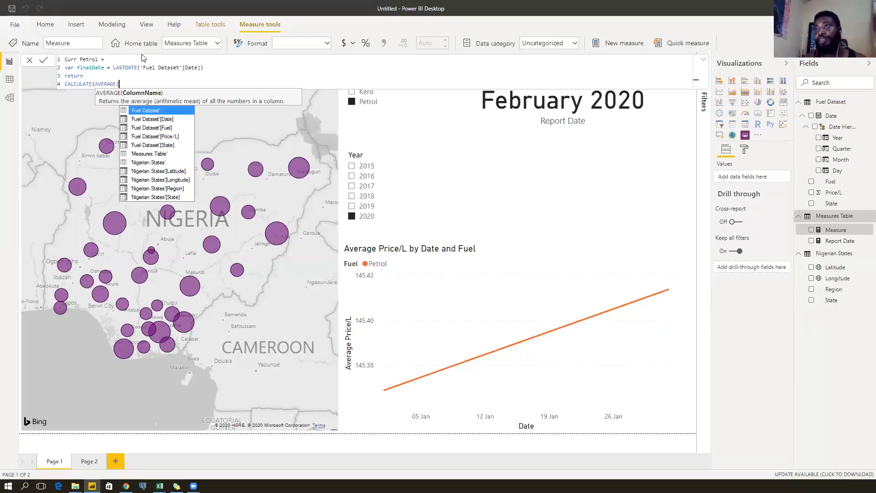
{"action": "type", "text": "'Fuel Dataset'[Price/L]"}
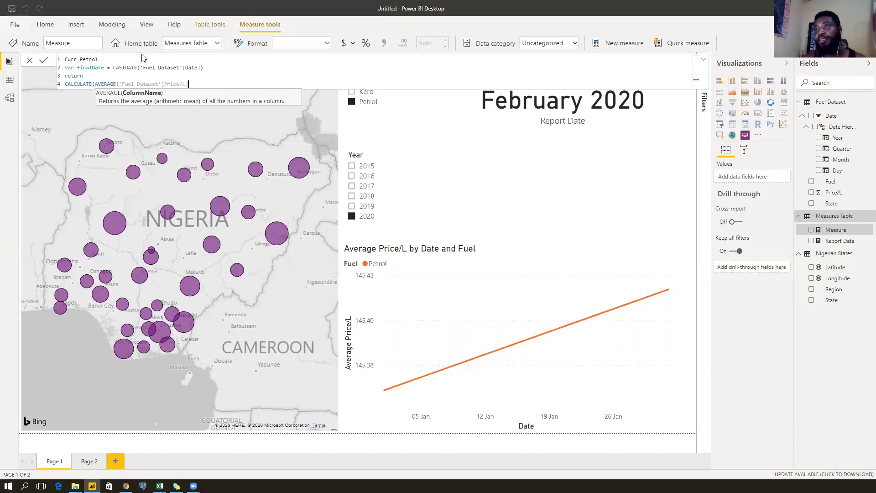
{"action": "type", "text": "),"}
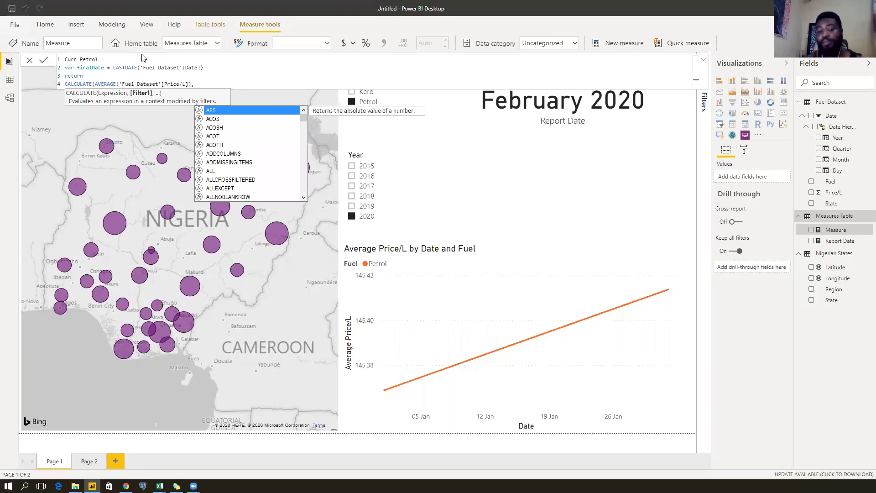
{"action": "type", "text": "Fuel"}
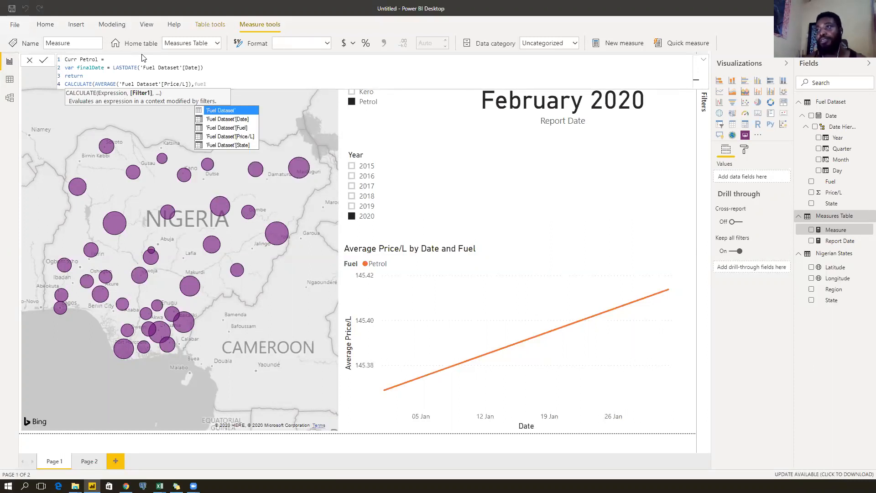
{"action": "key", "text": "Down"}
{"action": "key", "text": "Down"}
{"action": "key", "text": "Tab"}
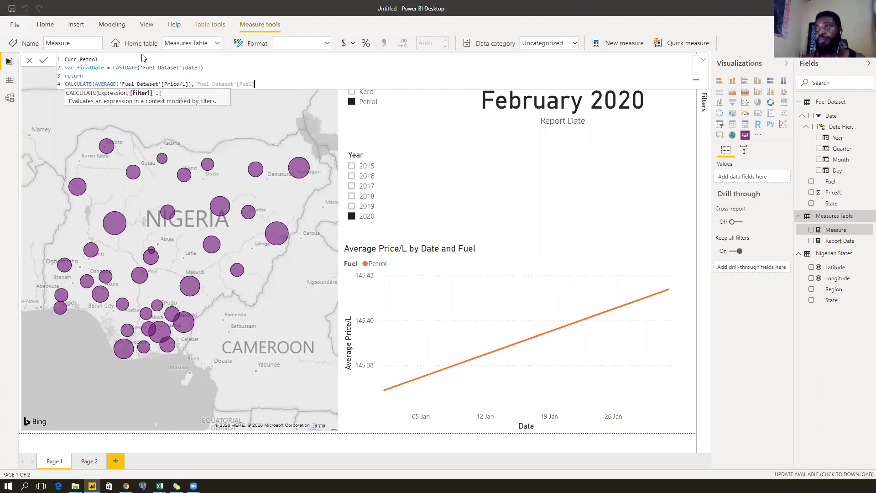
{"action": "type", "text": "="}
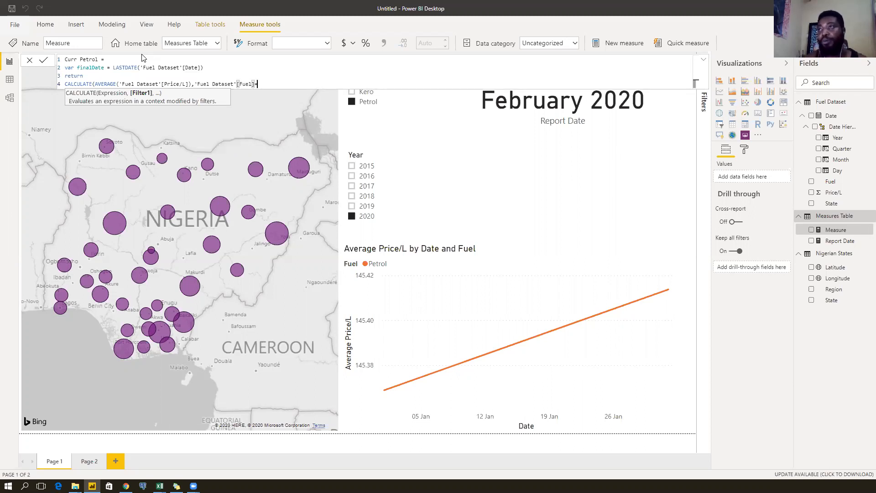
{"action": "type", "text": "\"Petrol\","}
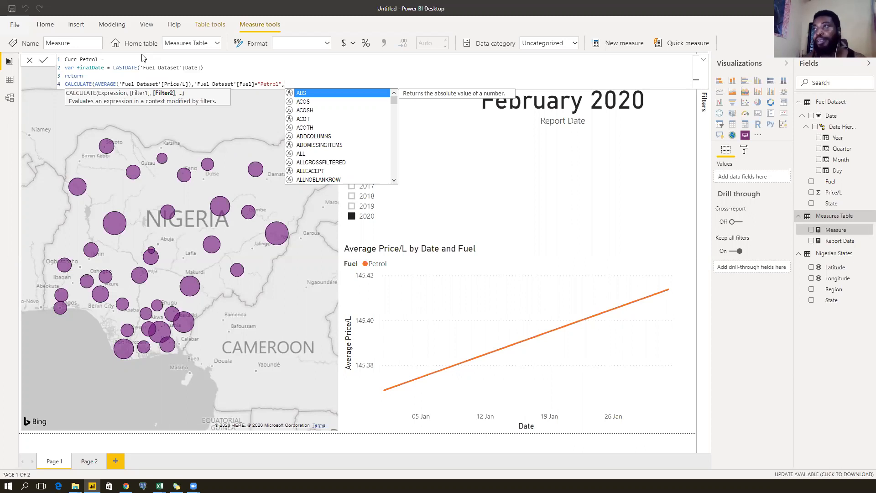
Add the filter 'Fuel Dataset'[Date]=finalDate, close CALCULATE, and commit the Curr Petrol measure.
{"action": "type", "text": "date"}
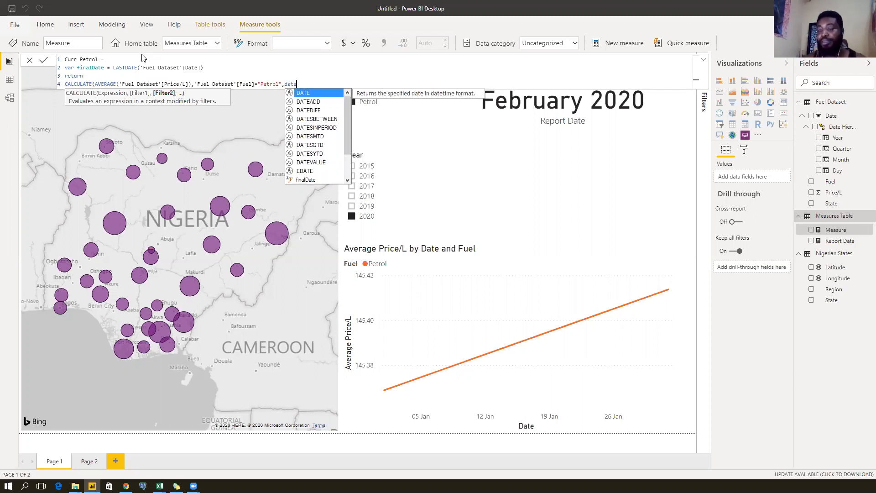
{"action": "key", "text": "Down"}
{"action": "key", "text": "Down"}
{"action": "key", "text": "Down"}
{"action": "key", "text": "Down"}
{"action": "key", "text": "Down"}
{"action": "key", "text": "Down"}
{"action": "key", "text": "Down"}
{"action": "key", "text": "Down"}
{"action": "key", "text": "Down"}
{"action": "key", "text": "Down"}
{"action": "key", "text": "Down"}
{"action": "key", "text": "Down"}
{"action": "key", "text": "Down"}
{"action": "key", "text": "Down"}
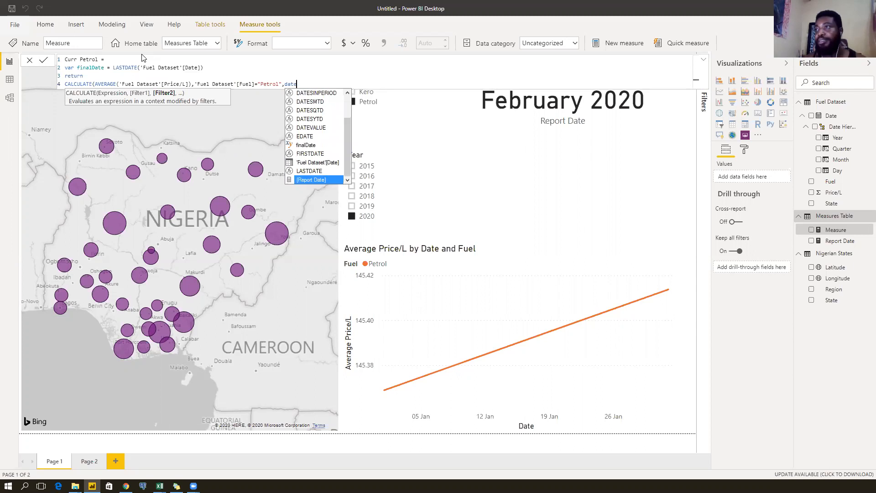
{"action": "key", "text": "Up"}
{"action": "key", "text": "Up"}
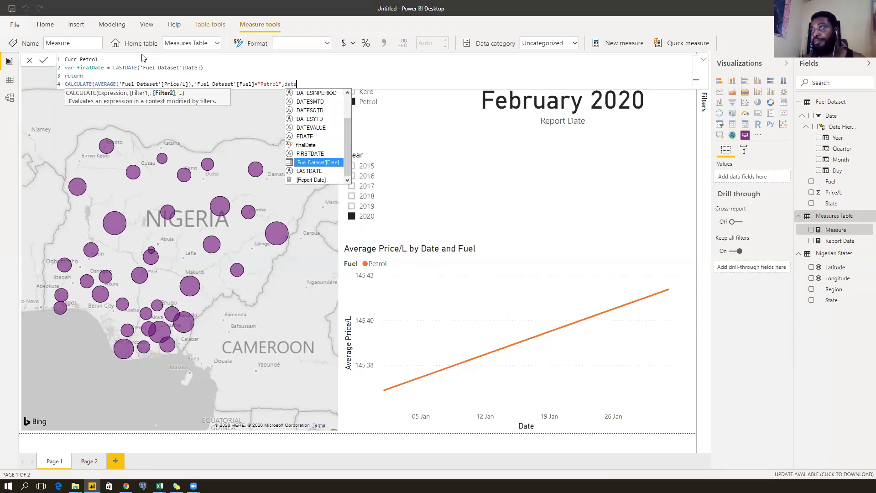
{"action": "key", "text": "Tab"}
{"action": "type", "text": "=final"}
{"action": "key", "text": "Tab"}
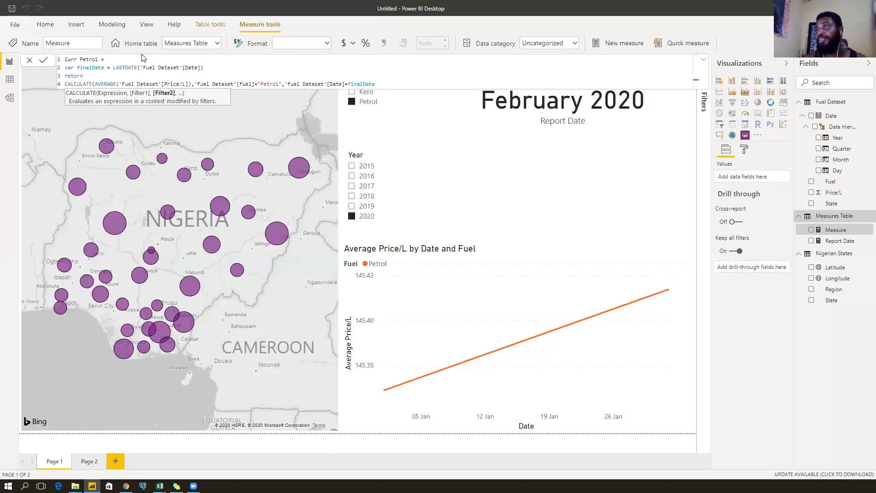
{"action": "type", "text": ")"}
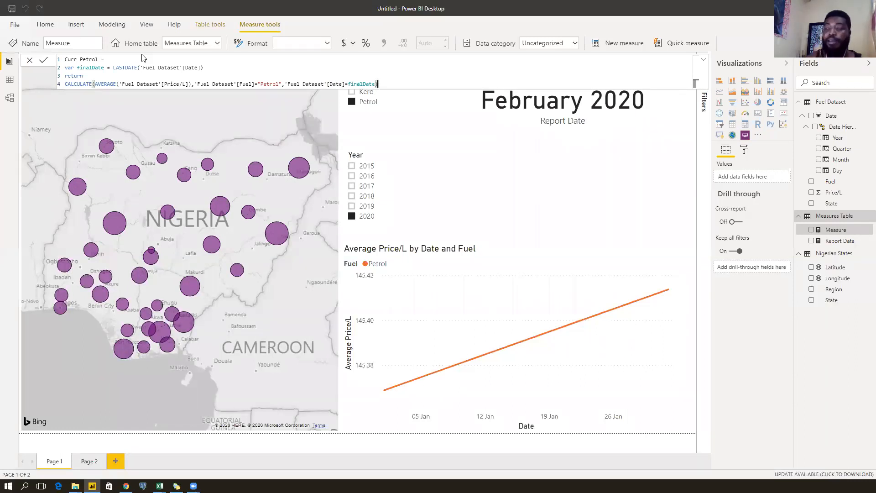
{"action": "key", "text": "Return"}
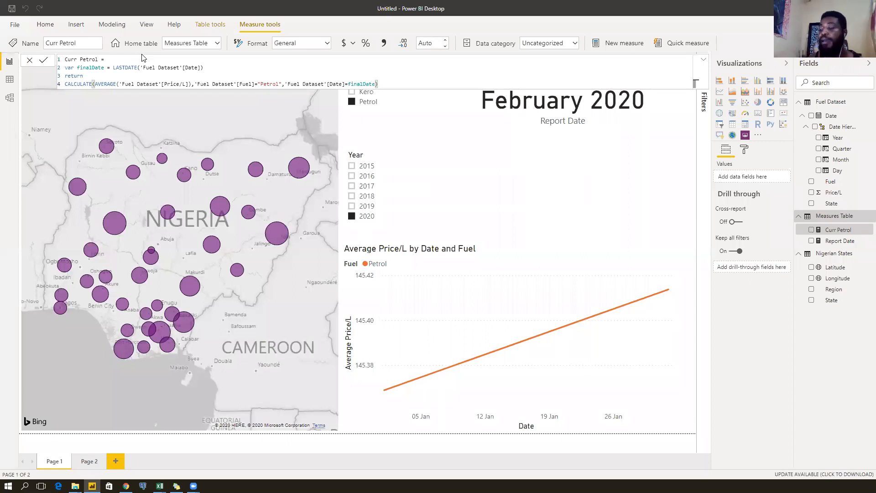
Add a new card visual displaying the Curr Petrol measure, reading 145.35 for 2019.
{"action": "left_click", "coordinate": [576, 207]}
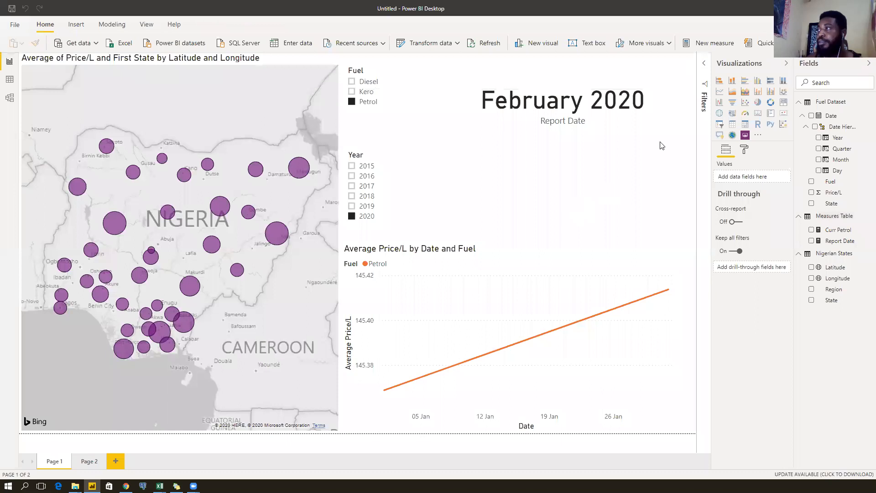
{"action": "left_click", "coordinate": [758, 114]}
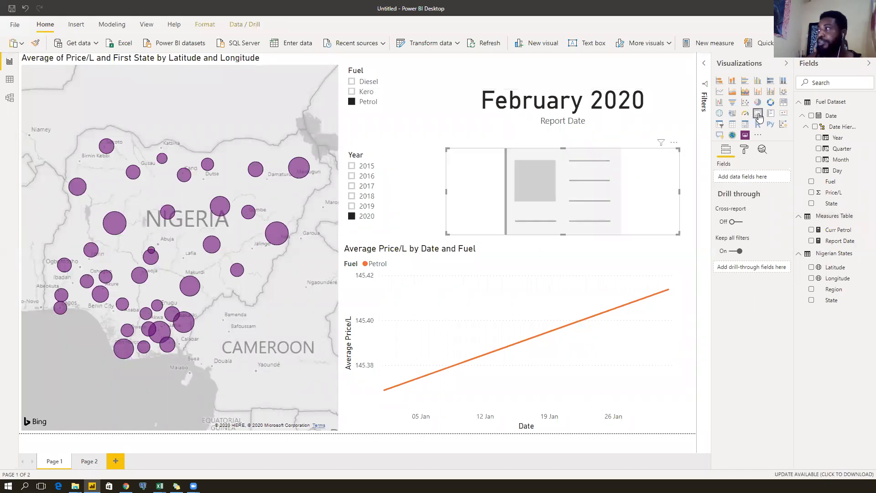
{"action": "left_click", "coordinate": [811, 230]}
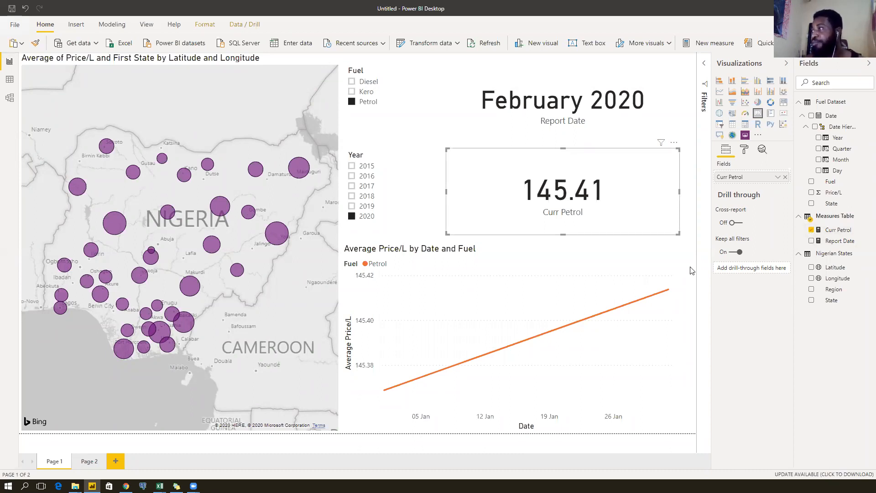
{"action": "mouse_move", "coordinate": [669, 291]}
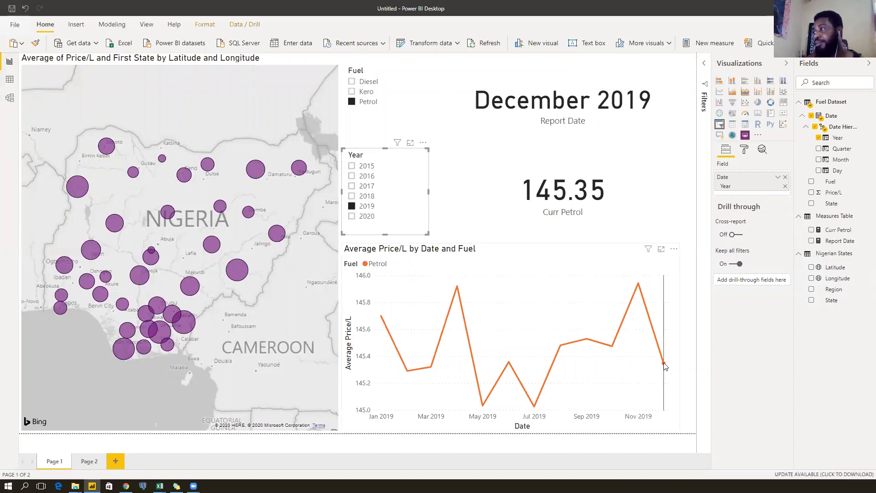
Filter to 2018 and check the Curr Petrol card reads 145.78, then deselect it.
{"action": "mouse_move", "coordinate": [665, 367]}
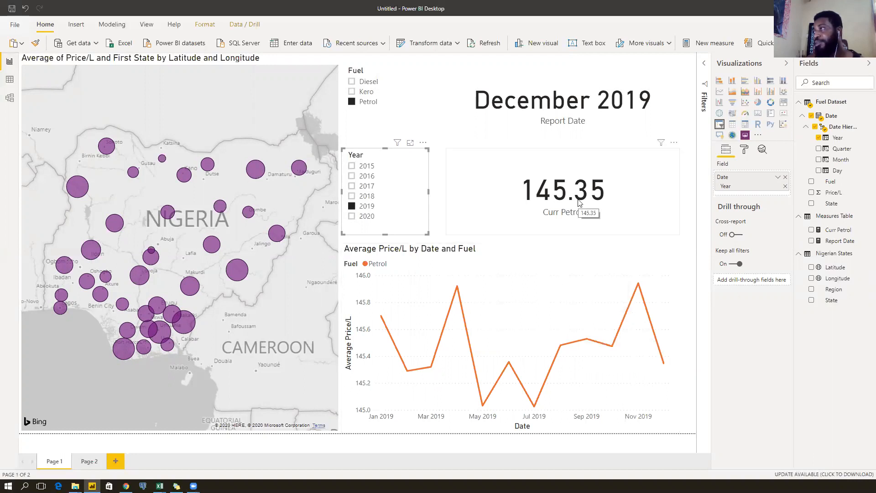
{"action": "left_click", "coordinate": [370, 198]}
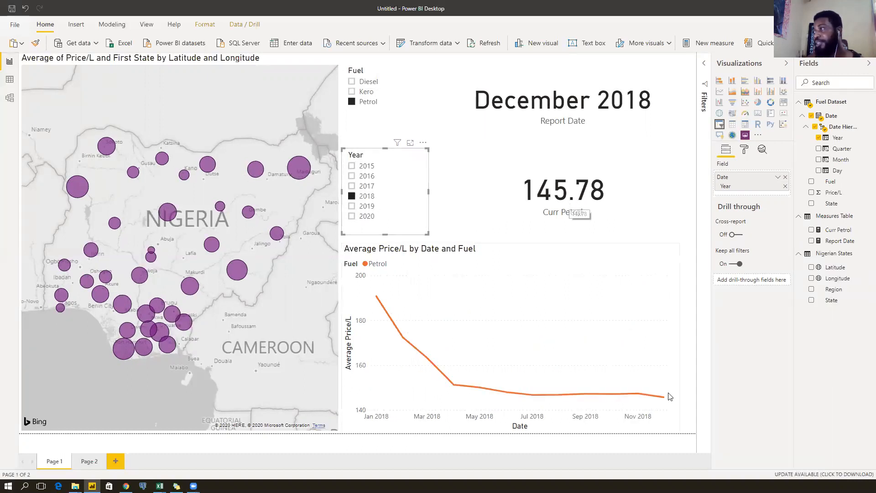
{"action": "mouse_move", "coordinate": [664, 401]}
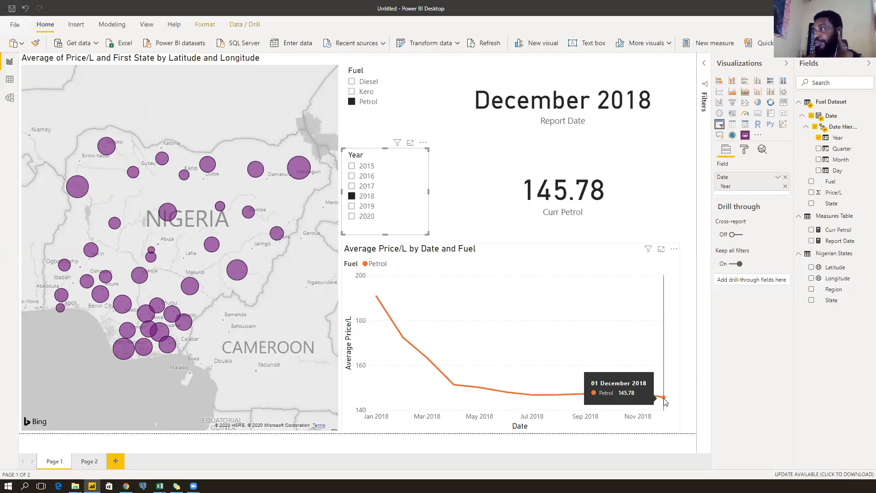
{"action": "left_click", "coordinate": [568, 227]}
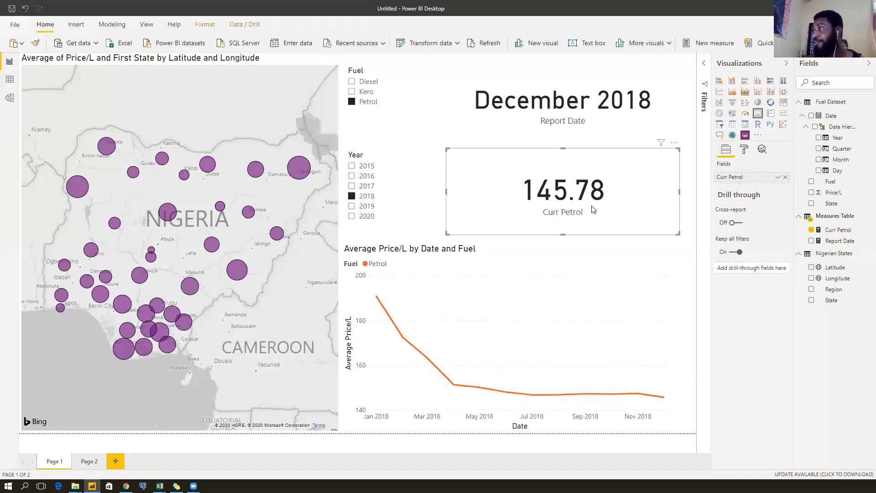
{"action": "left_click", "coordinate": [689, 169]}
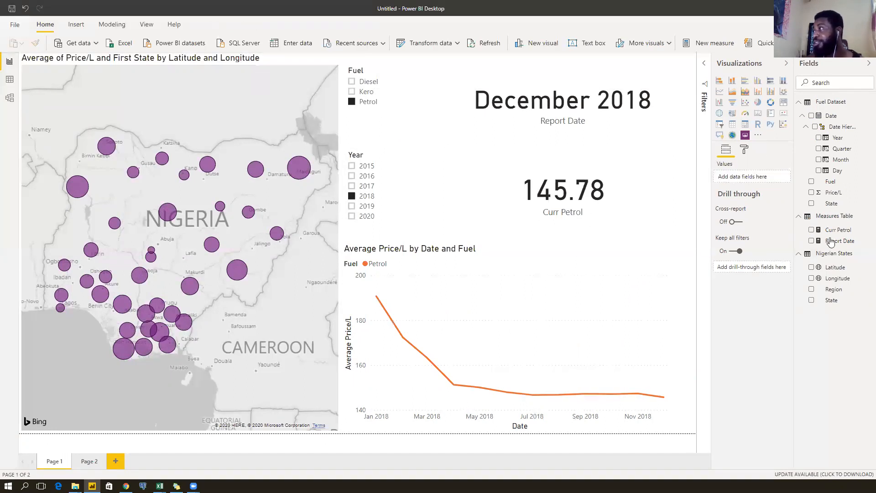
Create measure Curr Petrol 2 = CALCULATE(AVERAGE('Fuel Dataset'[Price/L]), in the Measures Table.
{"action": "right_click", "coordinate": [845, 219]}
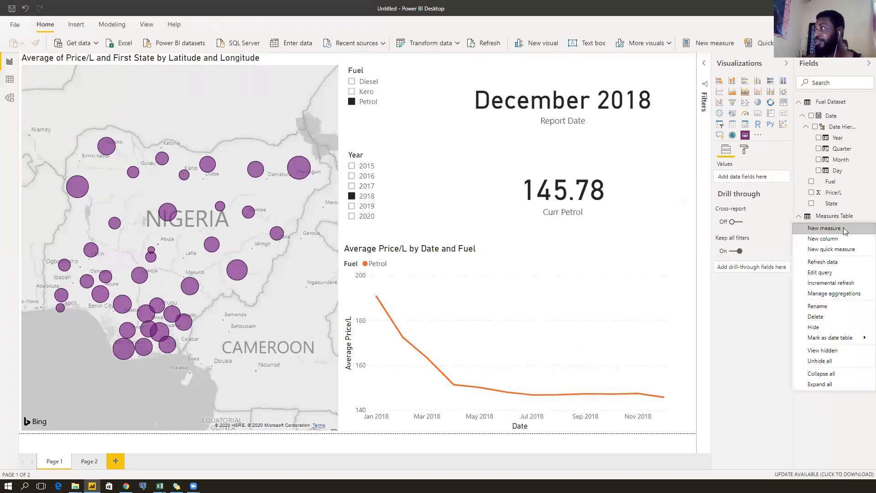
{"action": "left_click", "coordinate": [845, 230]}
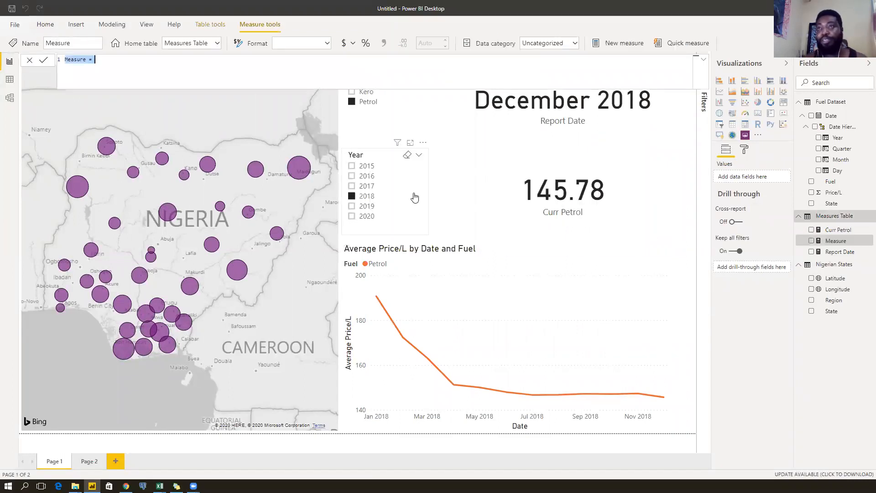
{"action": "type", "text": "Curr Petrol "}
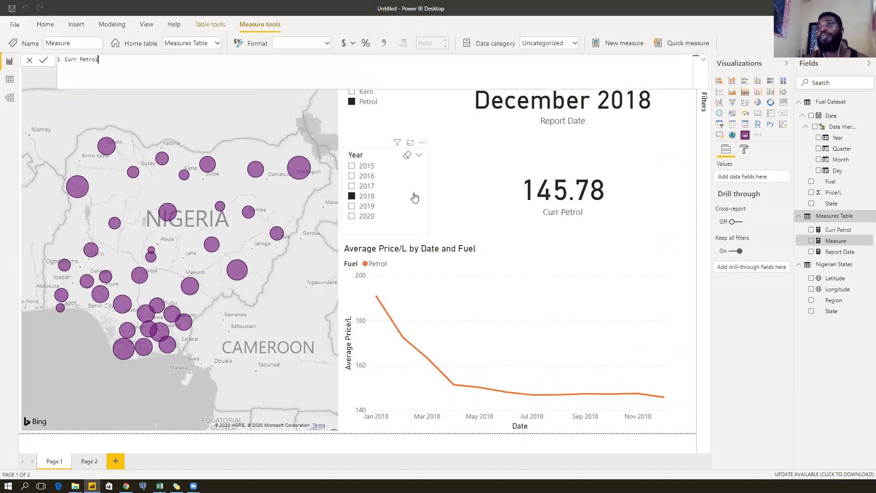
{"action": "type", "text": "2 = cal"}
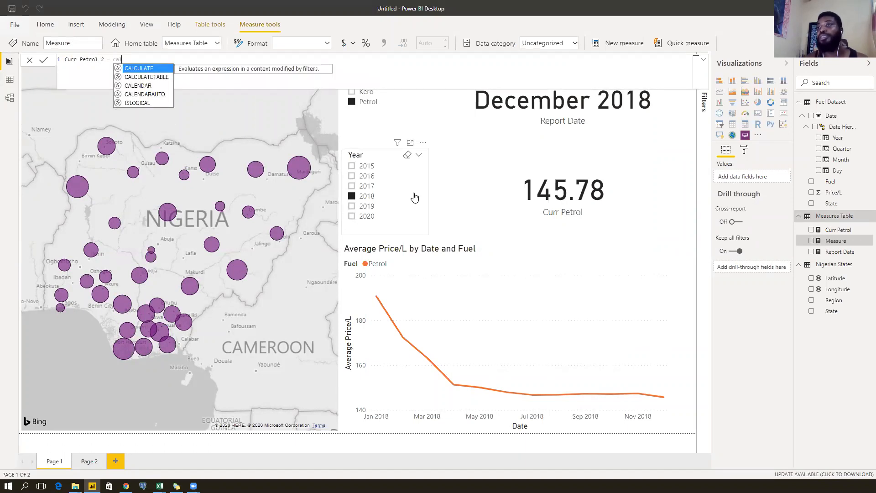
{"action": "key", "text": "Tab"}
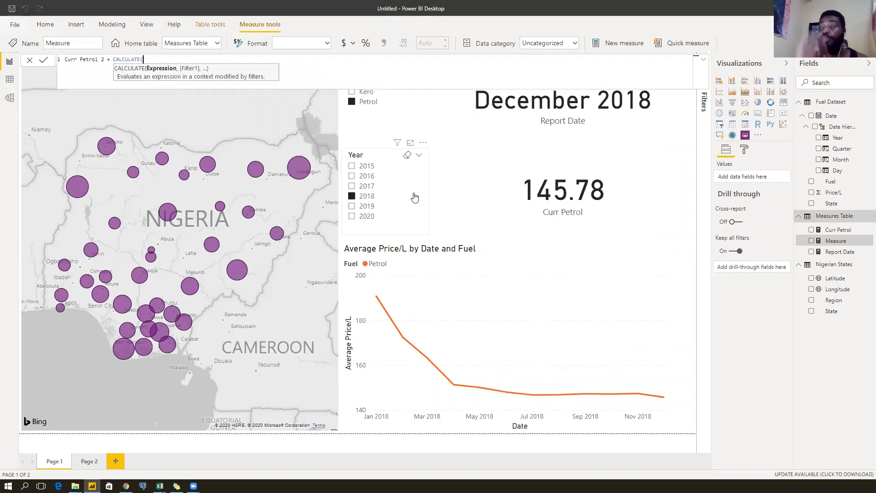
{"action": "type", "text": "average"}
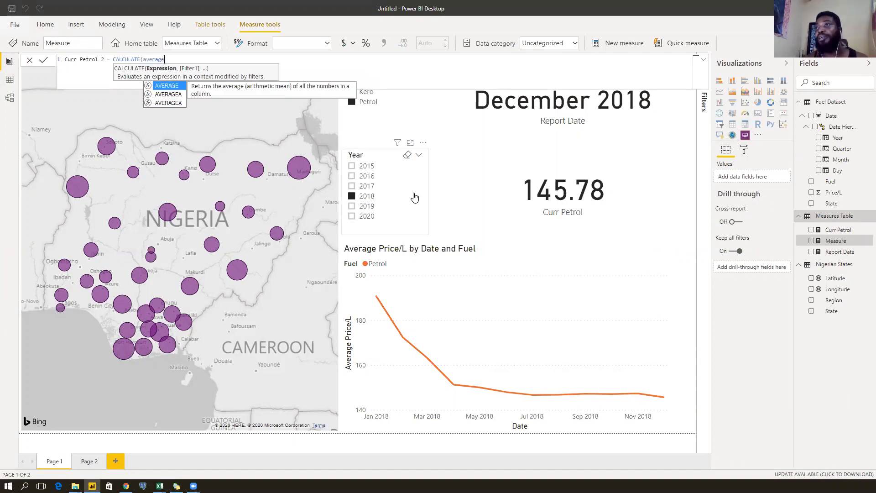
{"action": "key", "text": "Tab"}
{"action": "type", "text": "f"}
{"action": "key", "text": "BackSpace"}
{"action": "type", "text": "price"}
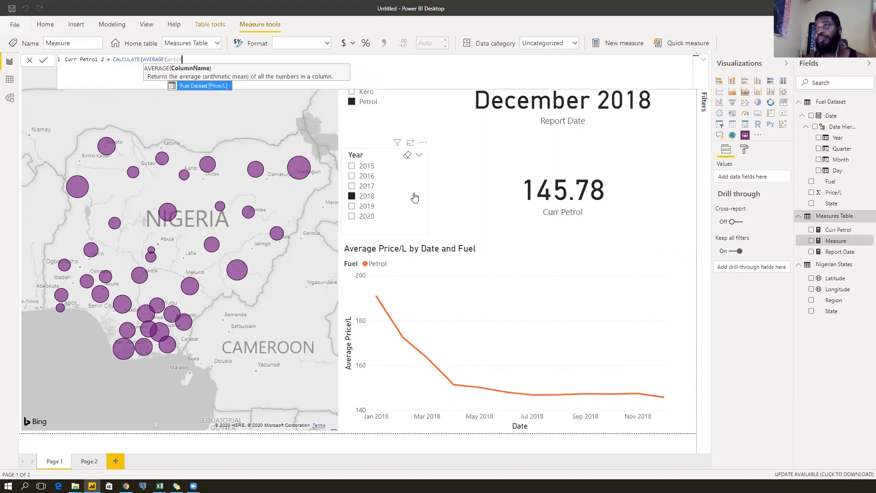
{"action": "key", "text": "Tab"}
{"action": "type", "text": "),"}
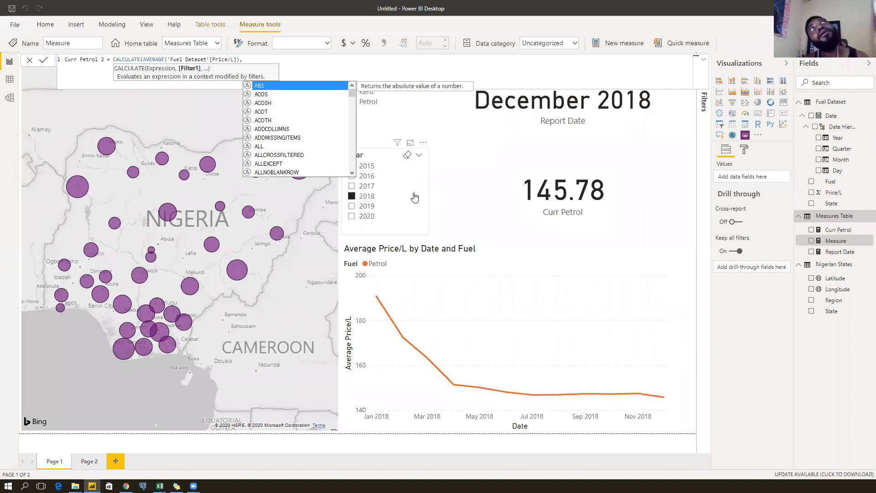
Add filters 'Fuel Dataset'[Fuel]="Petrol" and 'Fuel Dataset'[Date]=LASTDATE( to Curr Petrol 2.
{"action": "type", "text": "'Fuel Dataset'="}
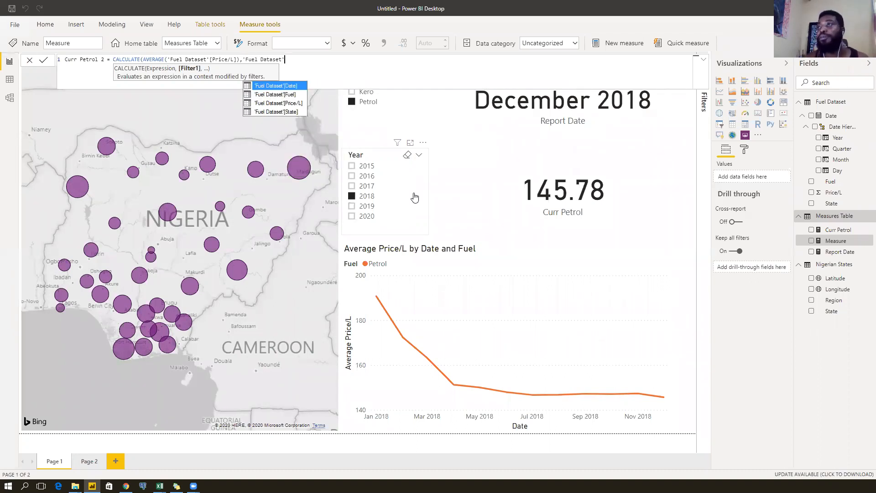
{"action": "key", "text": "BackSpace"}
{"action": "key", "text": "BackSpace"}
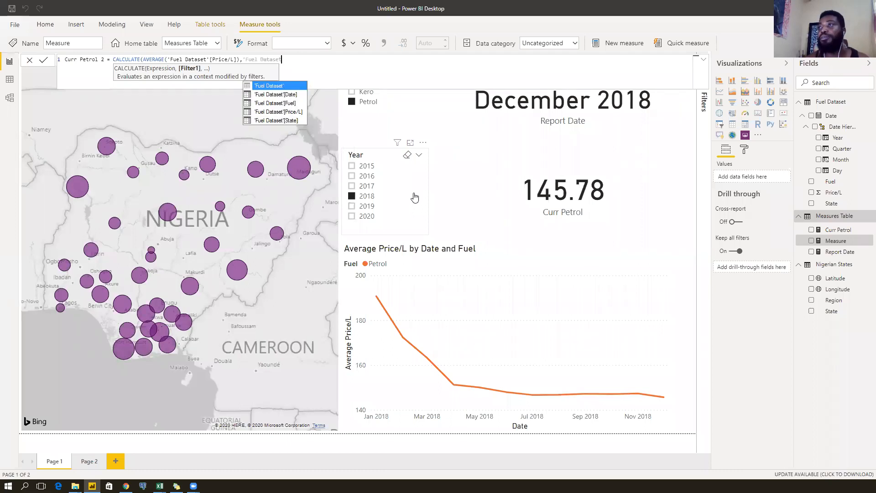
{"action": "key", "text": "Down"}
{"action": "key", "text": "Down"}
{"action": "key", "text": "Tab"}
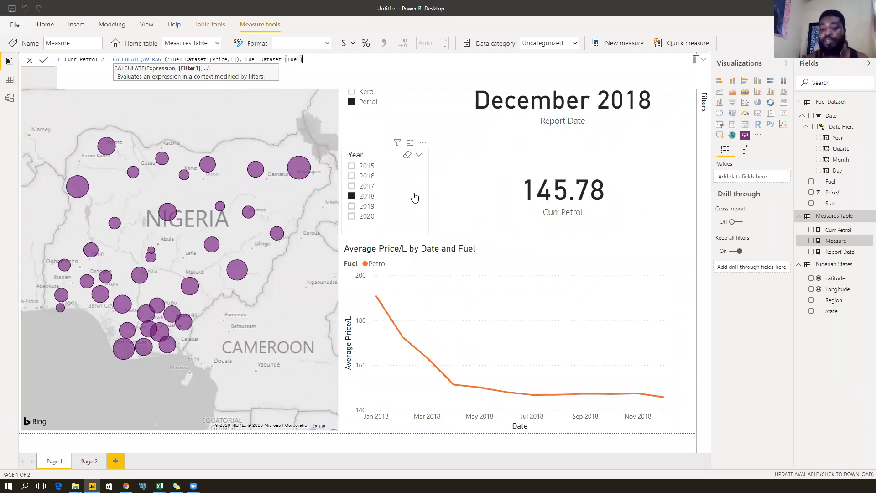
{"action": "type", "text": "="}
{"action": "key", "text": "shift+Return"}
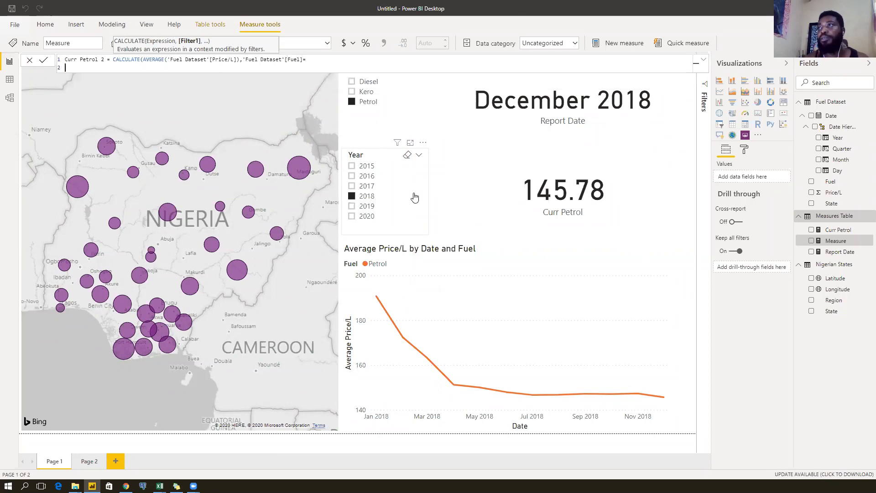
{"action": "key", "text": "BackSpace"}
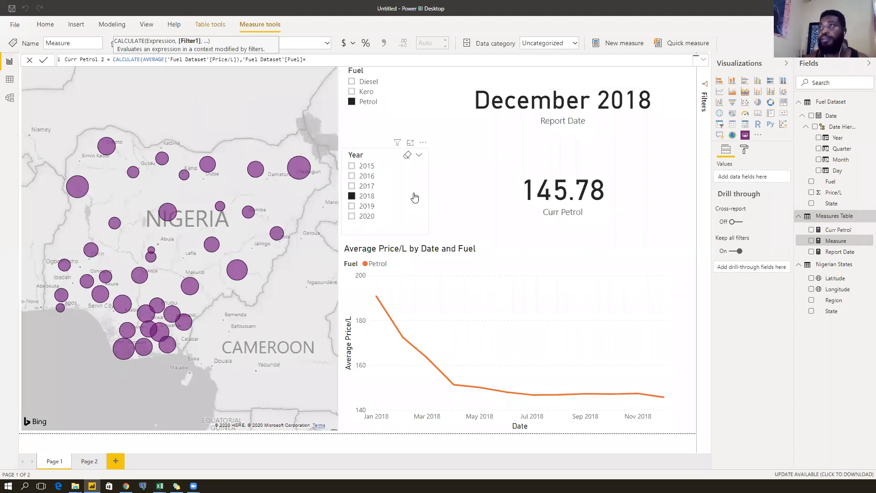
{"action": "type", "text": "\"Petrol\","}
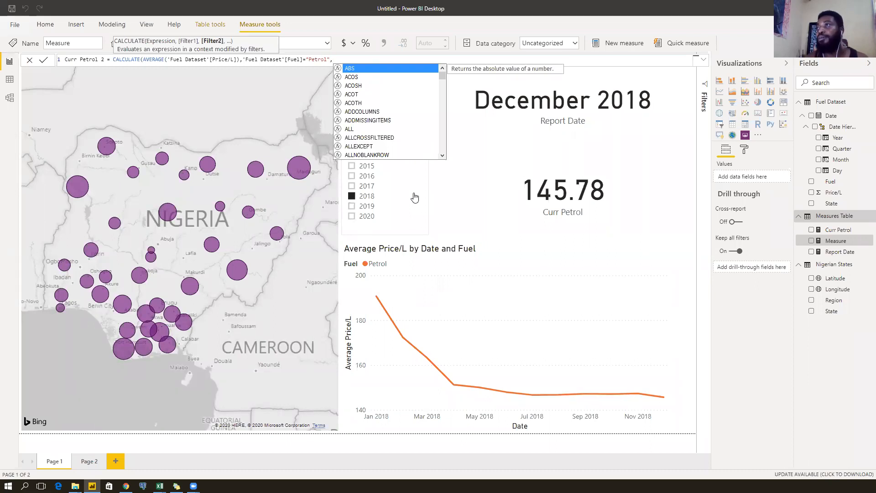
{"action": "type", "text": "date"}
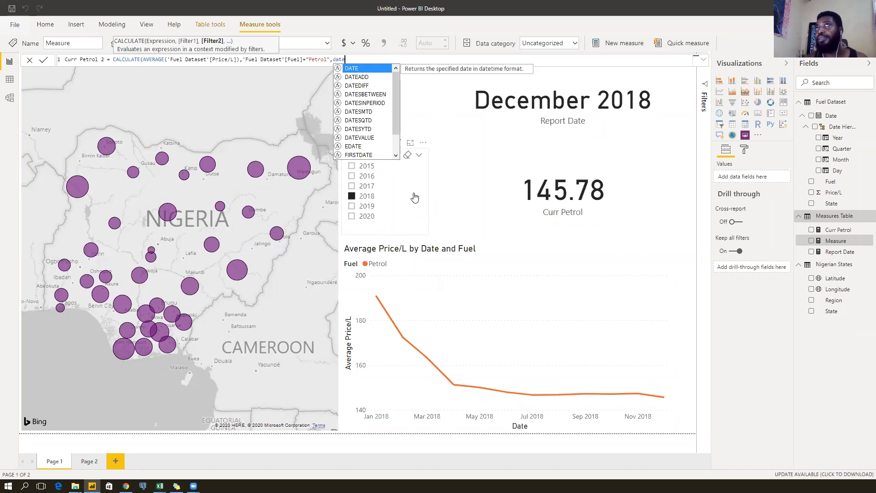
{"action": "scroll", "coordinate": [368, 133], "scroll_direction": "down", "scroll_amount": 3}
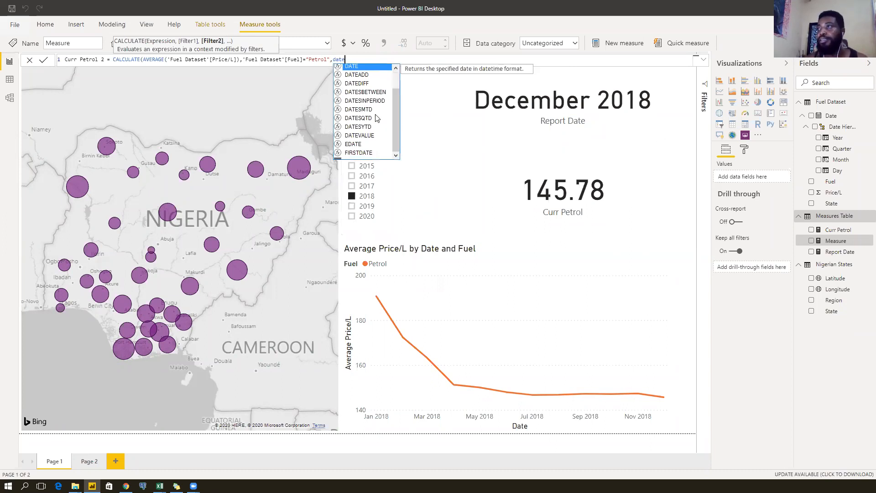
{"action": "double_click", "coordinate": [366, 138]}
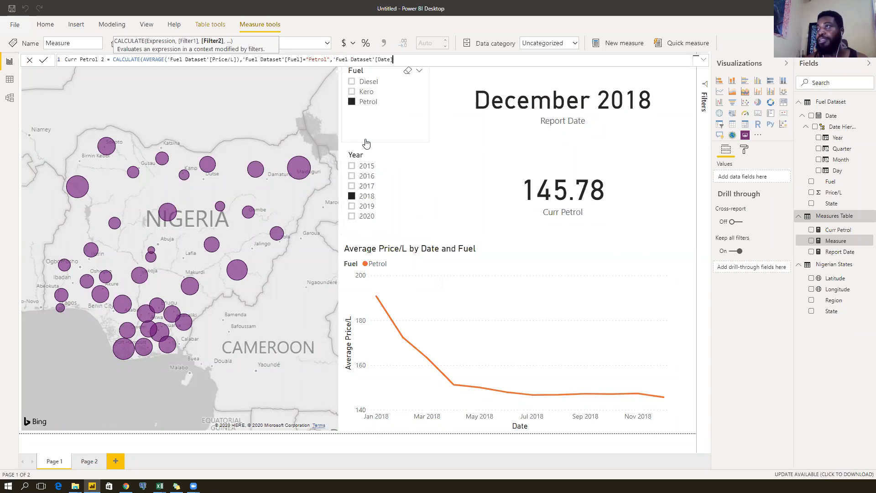
{"action": "type", "text": "="}
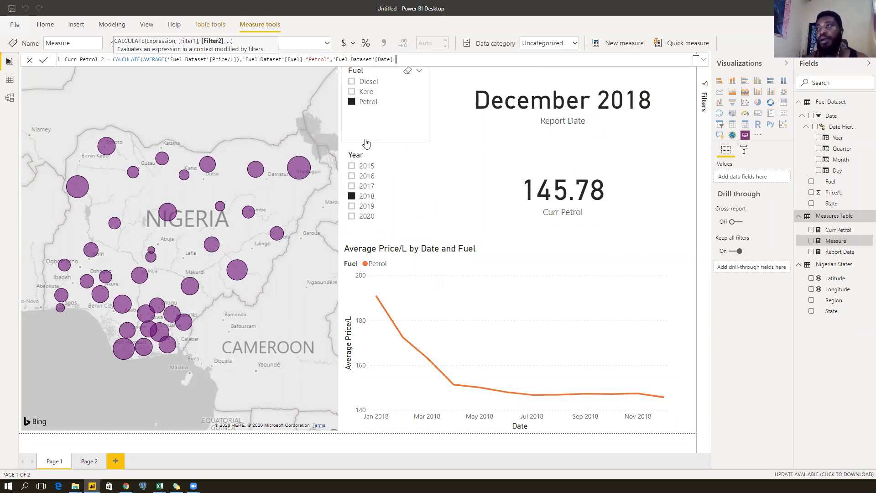
{"action": "type", "text": "last"}
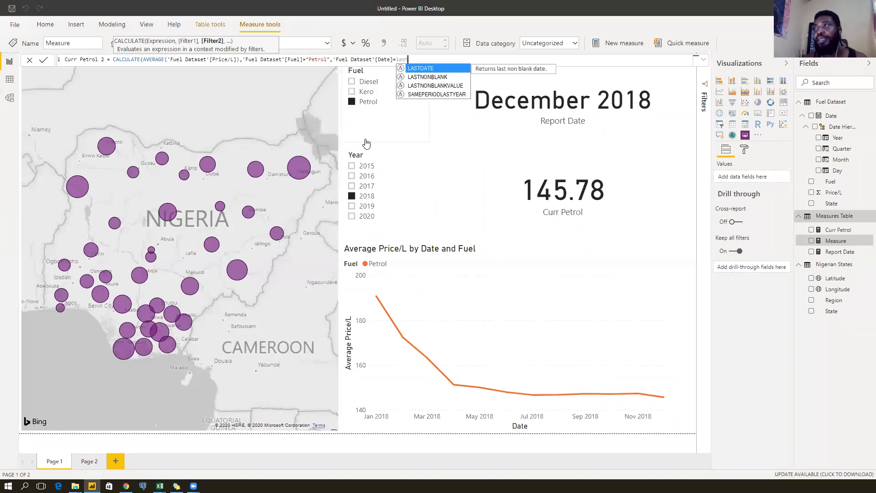
{"action": "key", "text": "Tab"}
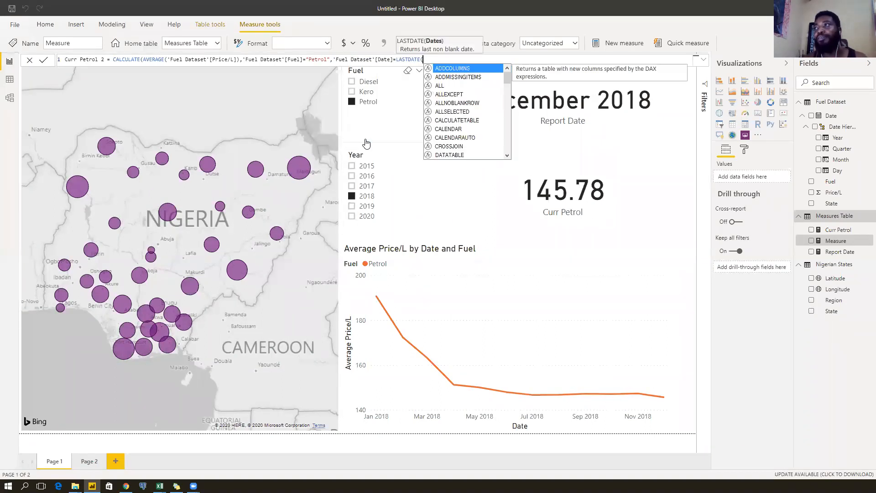
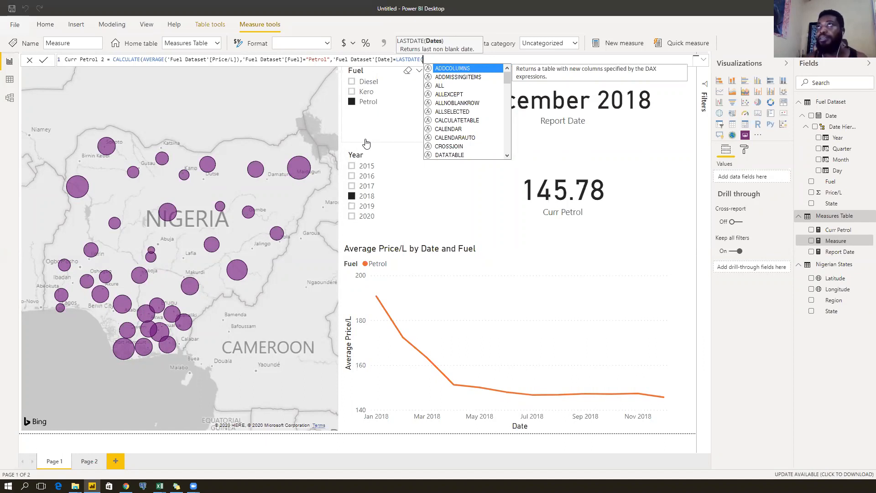
Add LASTDATE('Fuel Dataset'[Date]) to Curr Petrol 2 and start FILTER('Fuel Dataset', after it.
{"action": "type", "text": "date"}
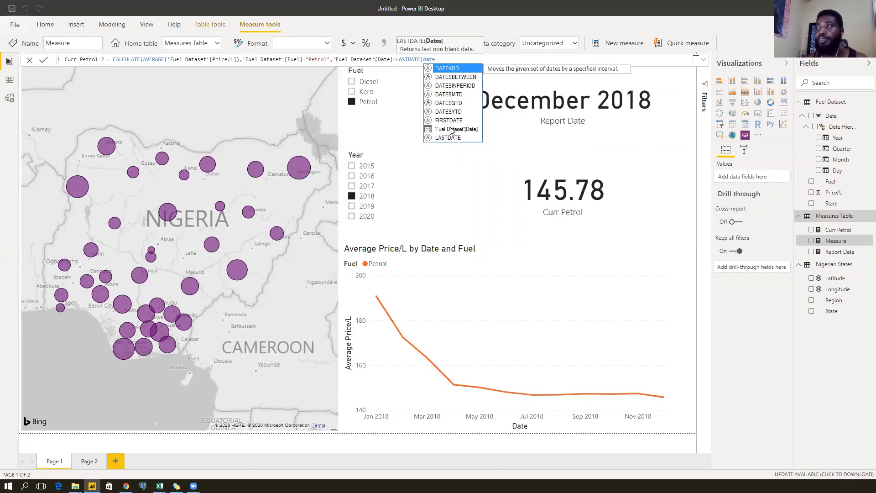
{"action": "left_click", "coordinate": [451, 129]}
{"action": "key", "text": "Tab"}
{"action": "type", "text": ")"}
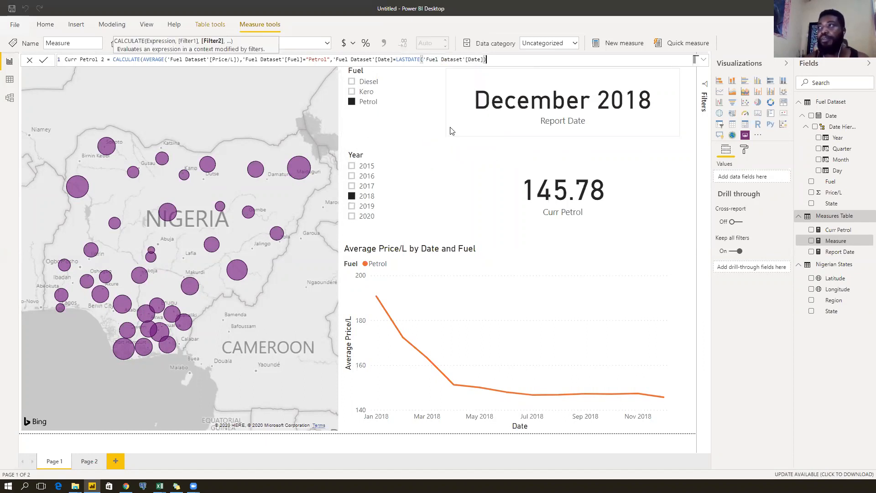
{"action": "type", "text": ","}
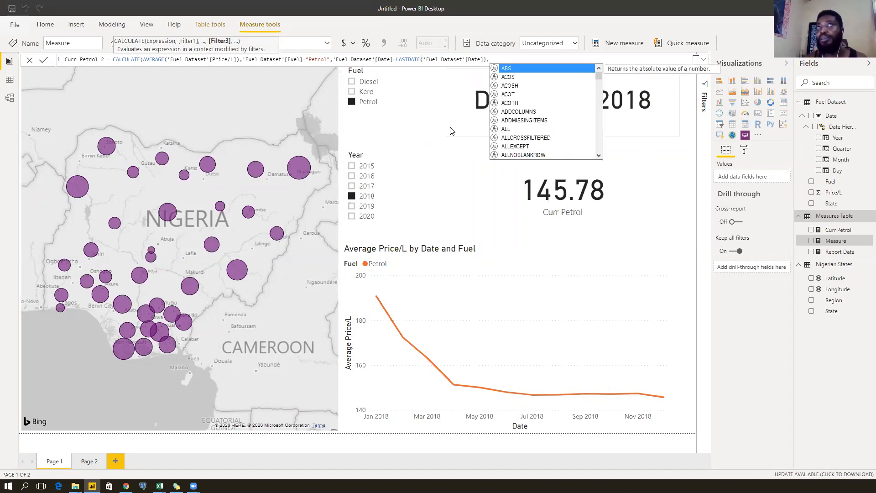
{"action": "type", "text": "filte"}
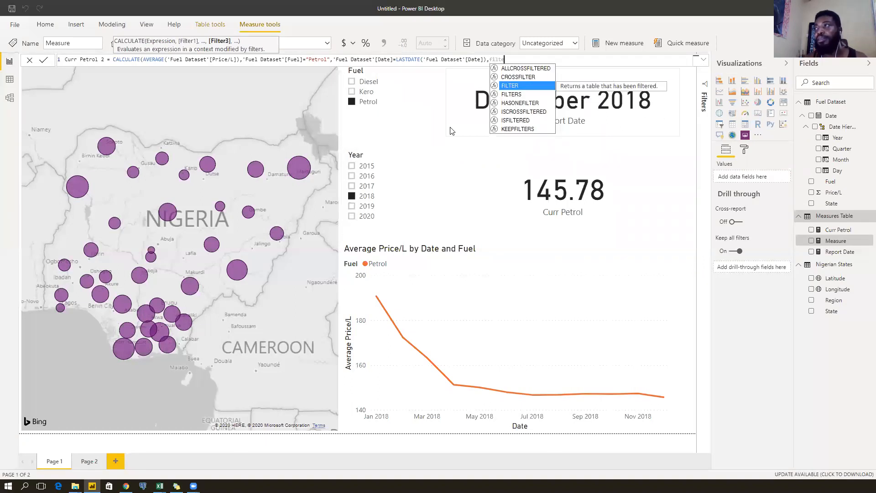
{"action": "key", "text": "Tab"}
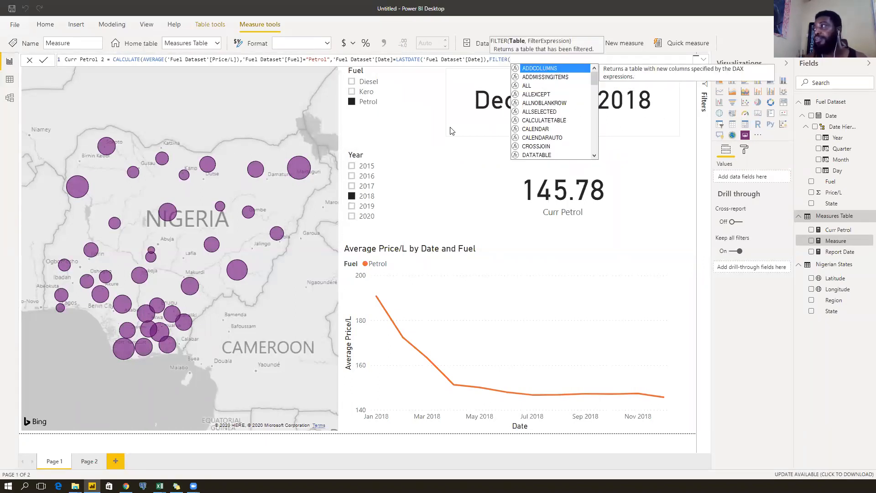
{"action": "type", "text": "'Fuel Dataset'"}
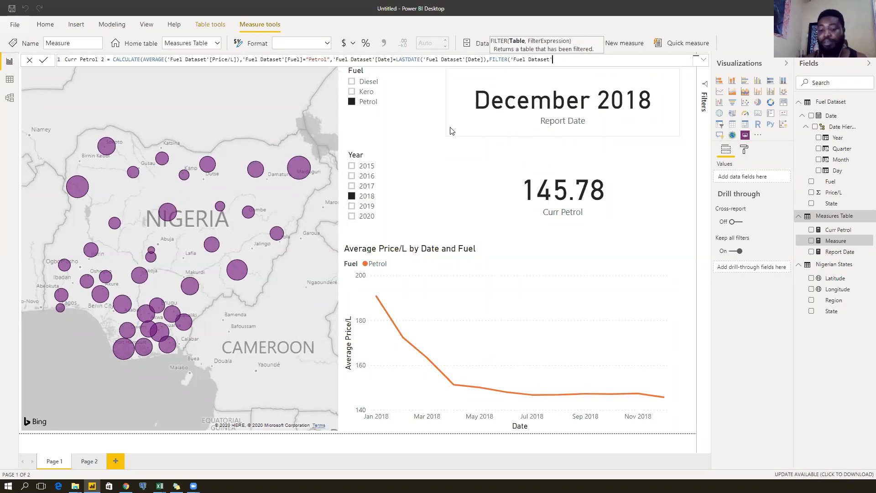
{"action": "type", "text": ","}
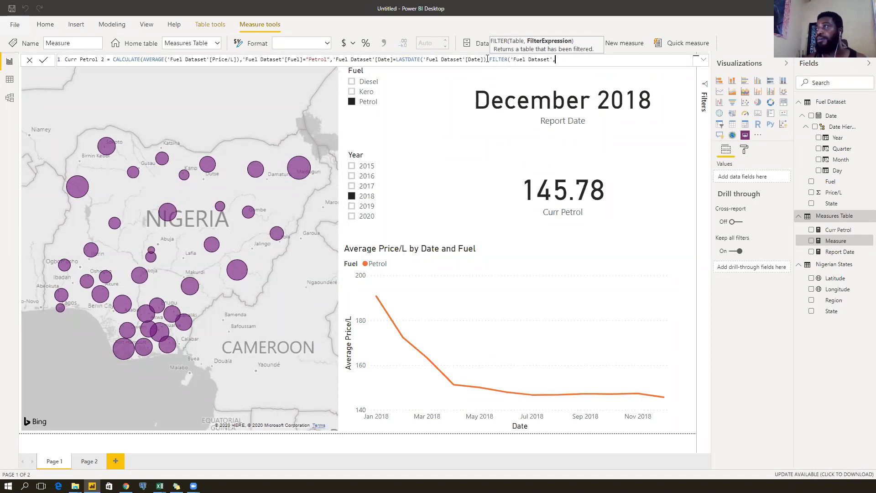
Move the last-date condition inside FILTER, close the parentheses and commit Curr Petrol 2.
{"action": "left_click_drag", "start_coordinate": [487, 59], "coordinate": [333, 59]}
{"action": "key", "text": "ctrl+c"}
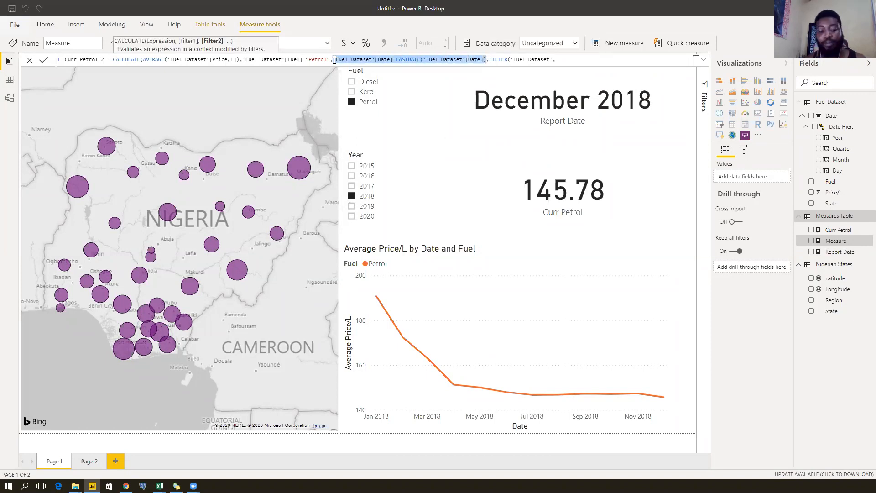
{"action": "key", "text": "BackSpace"}
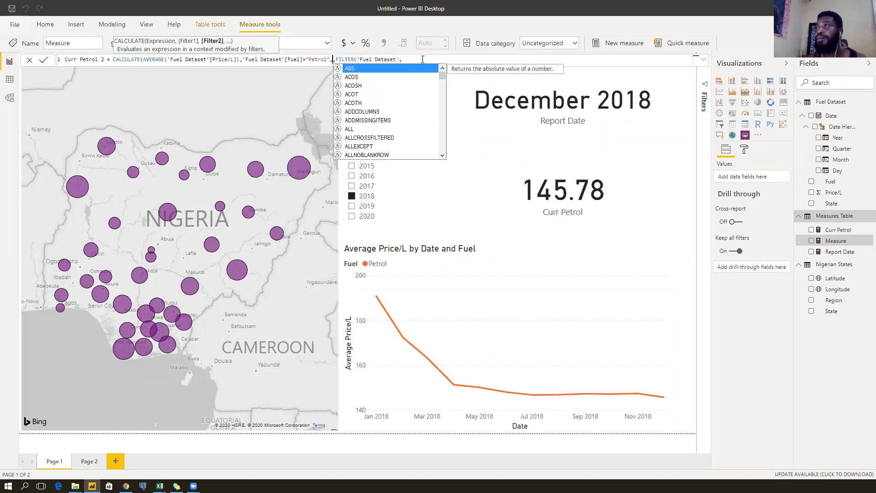
{"action": "key", "text": "Escape"}
{"action": "key", "text": "Delete"}
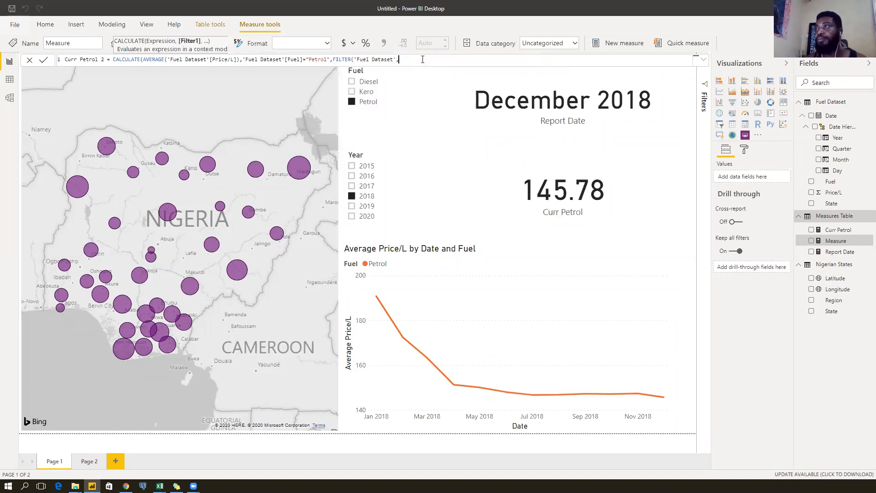
{"action": "key", "text": "ctrl+v"}
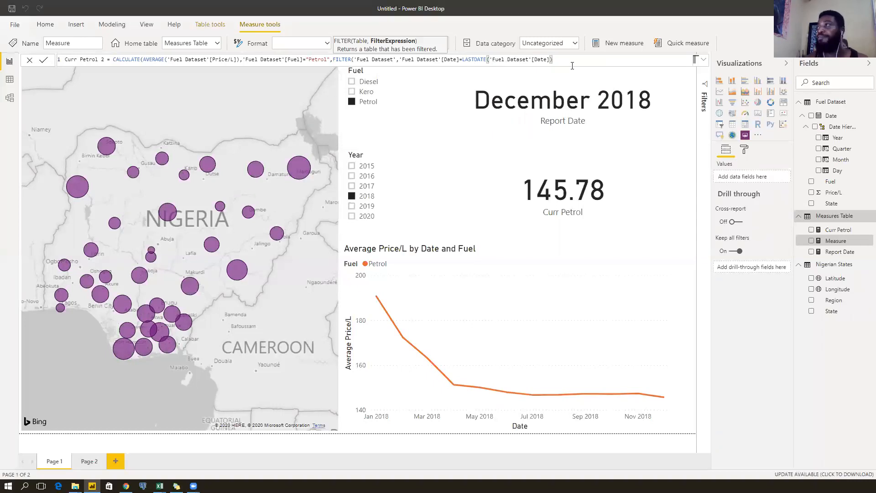
{"action": "type", "text": ")"}
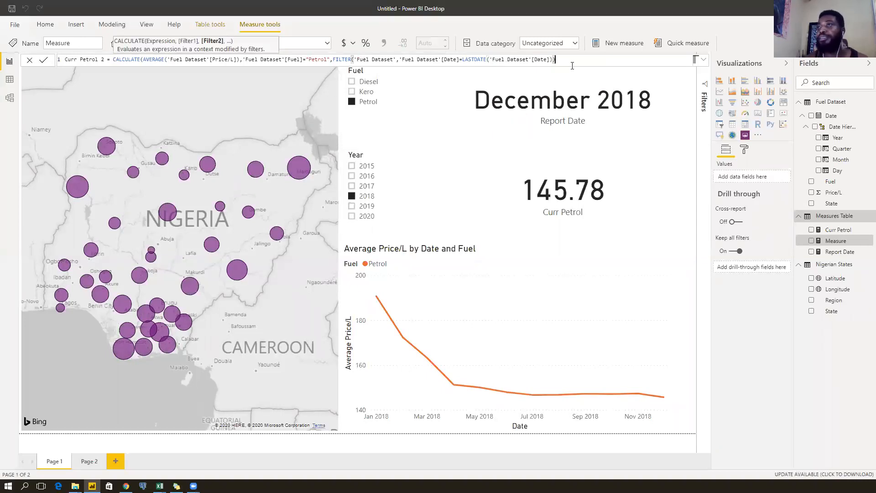
{"action": "type", "text": ")"}
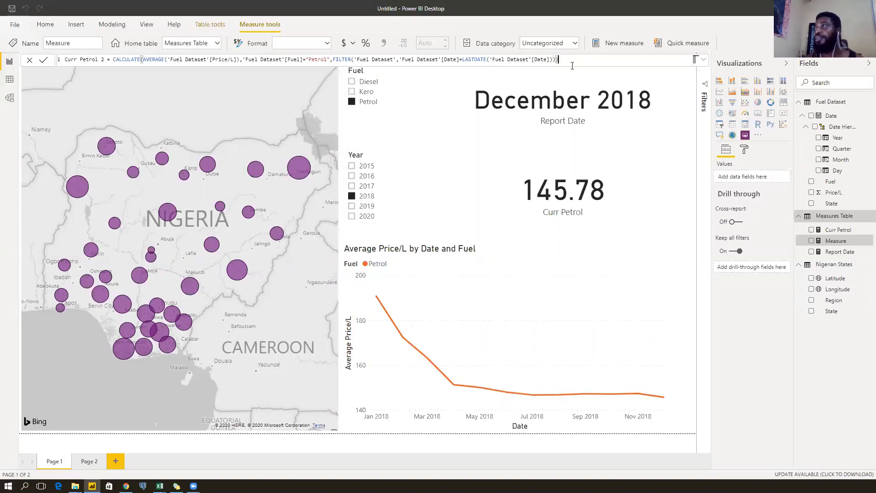
{"action": "left_click_drag", "start_coordinate": [402, 59], "coordinate": [459, 59]}
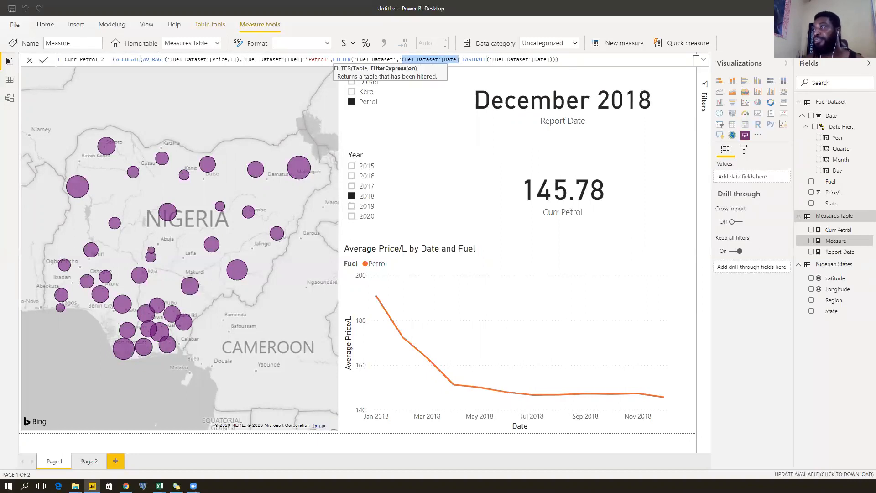
{"action": "left_click", "coordinate": [585, 60]}
{"action": "key", "text": "Return"}
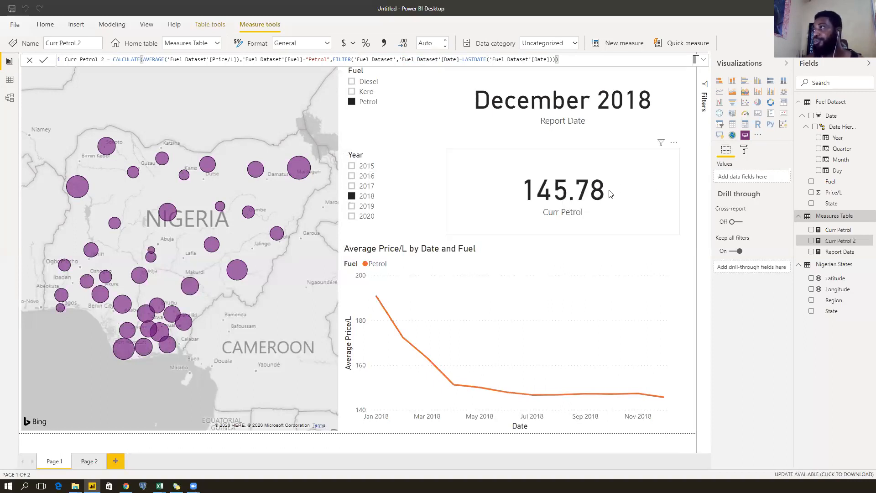
Narrow the Curr Petrol card, duplicate it to the right, and show Curr Petrol 2 (154.82) in the copy.
{"action": "left_click", "coordinate": [671, 192]}
{"action": "left_click_drag", "start_coordinate": [680, 194], "coordinate": [566, 204]}
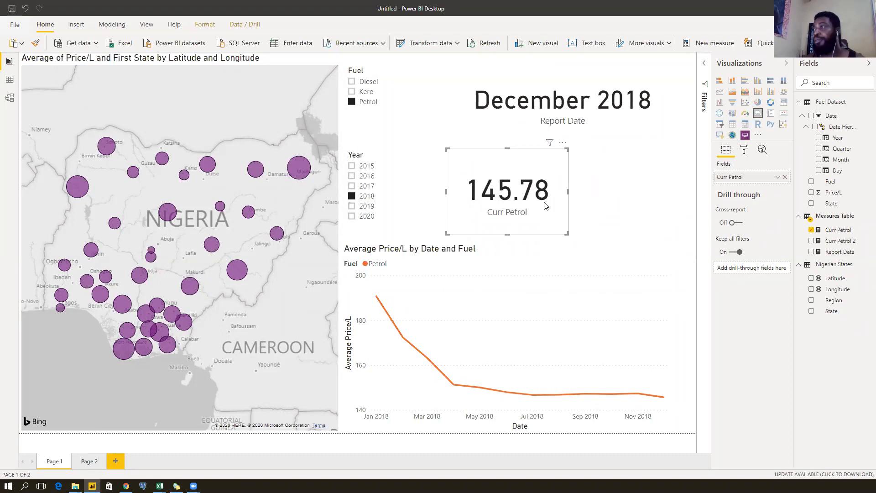
{"action": "key", "text": "ctrl+c"}
{"action": "key", "text": "ctrl+v"}
{"action": "left_click_drag", "start_coordinate": [534, 209], "coordinate": [661, 207]}
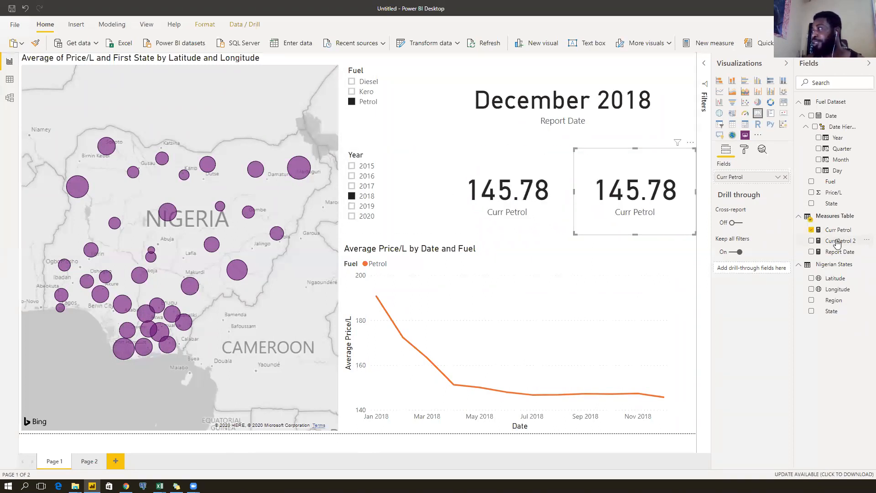
{"action": "left_click_drag", "start_coordinate": [838, 243], "coordinate": [749, 180]}
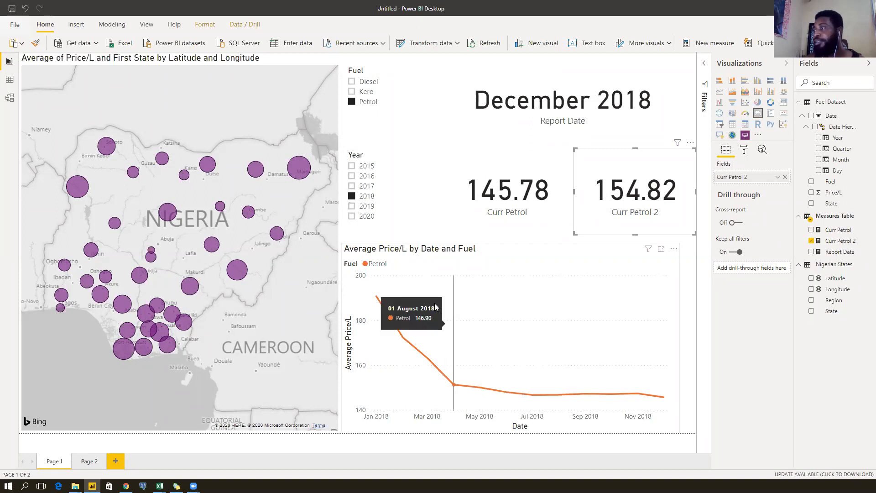
Switch the Year slicer between 2018 and 2020 to compare the cards, then bring up Curr Petrol 2's formula.
{"action": "left_click", "coordinate": [368, 198]}
{"action": "left_click", "coordinate": [368, 199]}
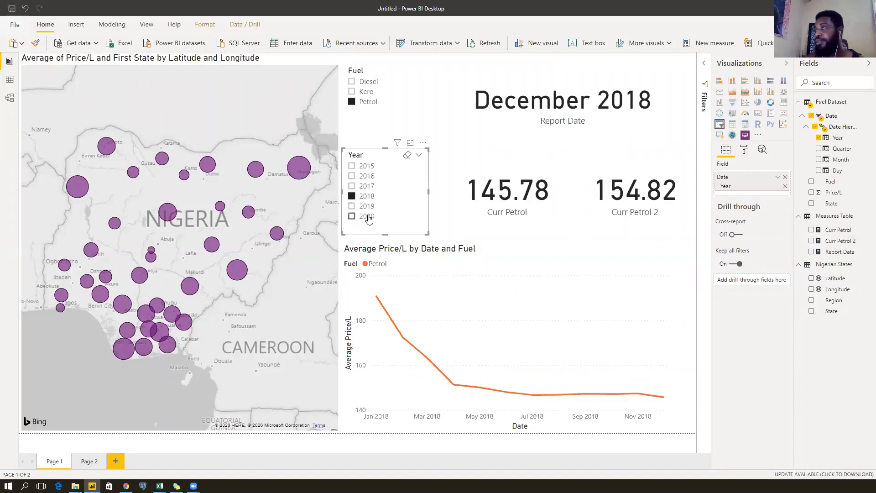
{"action": "left_click", "coordinate": [368, 217]}
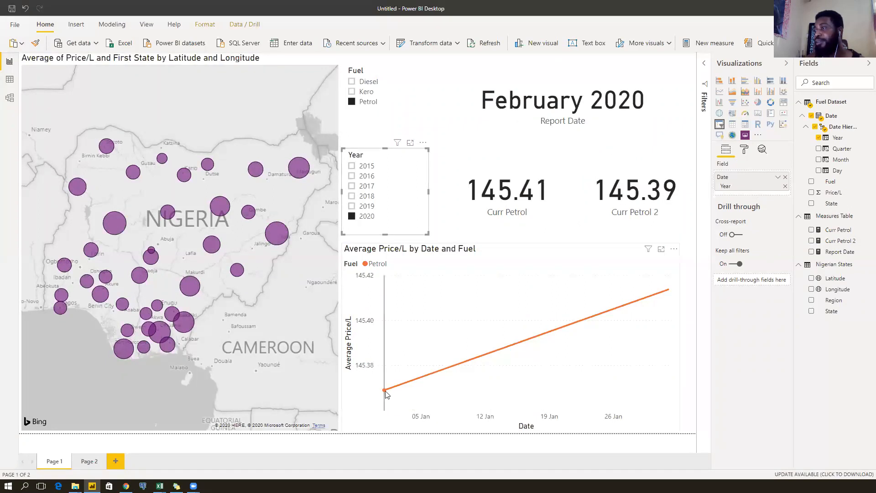
{"action": "mouse_move", "coordinate": [384, 391]}
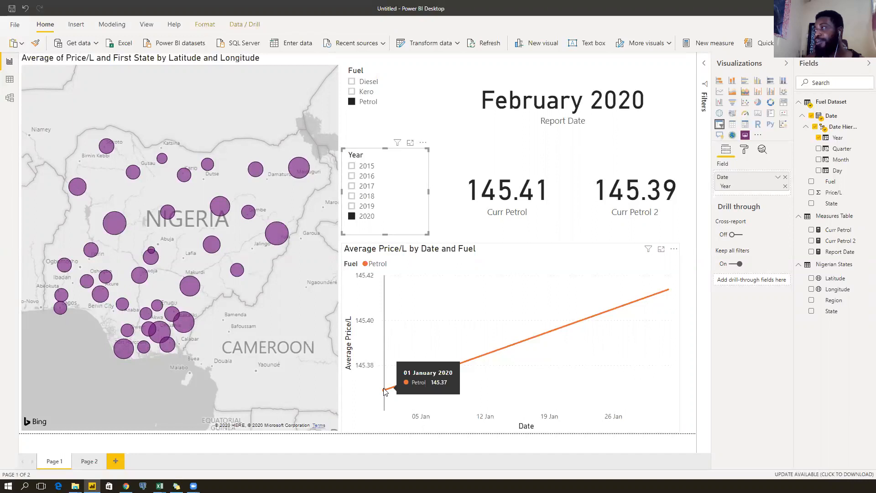
{"action": "left_click", "coordinate": [368, 200]}
{"action": "left_click", "coordinate": [679, 214]}
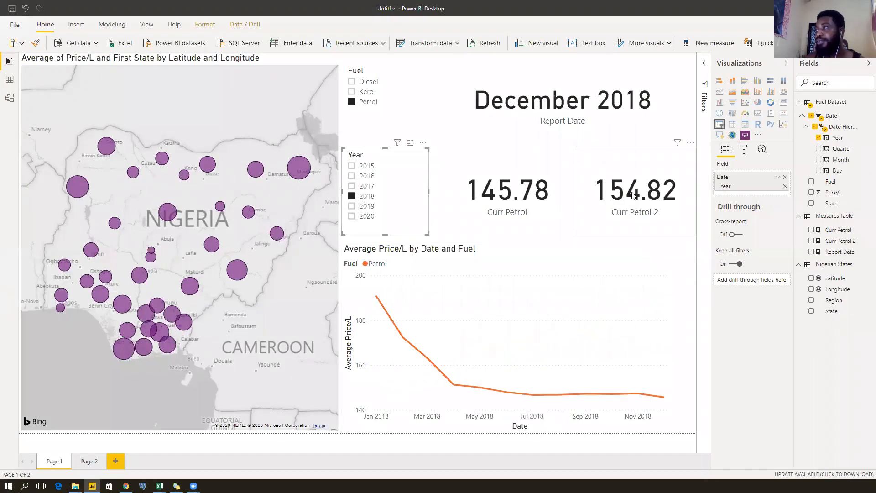
{"action": "left_click", "coordinate": [835, 241]}
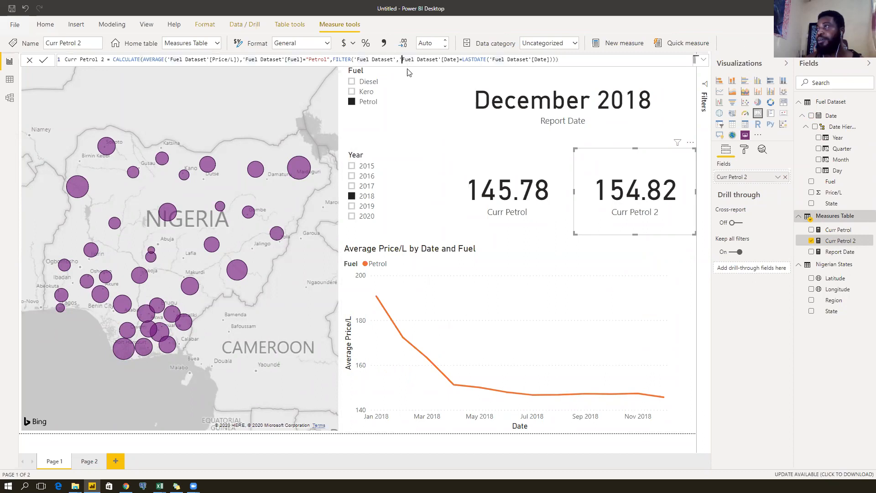
Review the FILTER and LASTDATE arguments in the Curr Petrol 2 formula.
{"action": "left_click", "coordinate": [334, 60]}
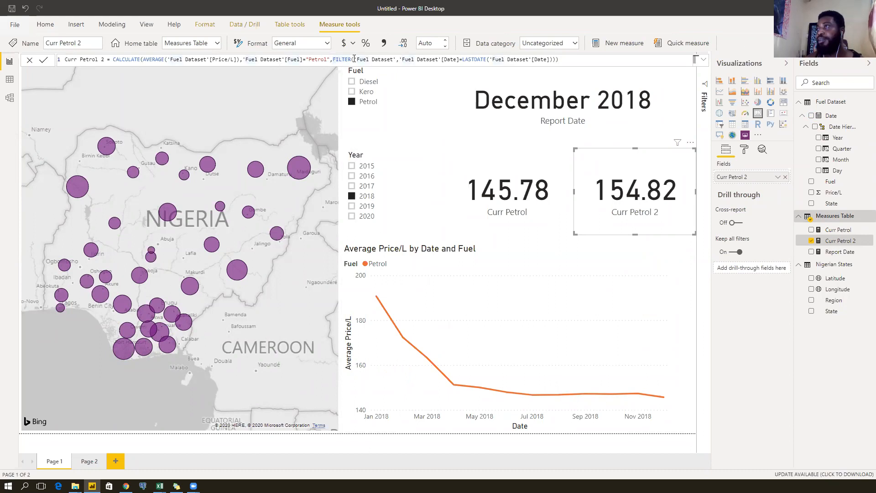
{"action": "left_click", "coordinate": [357, 60]}
{"action": "left_click", "coordinate": [389, 59]}
{"action": "left_click", "coordinate": [397, 59]}
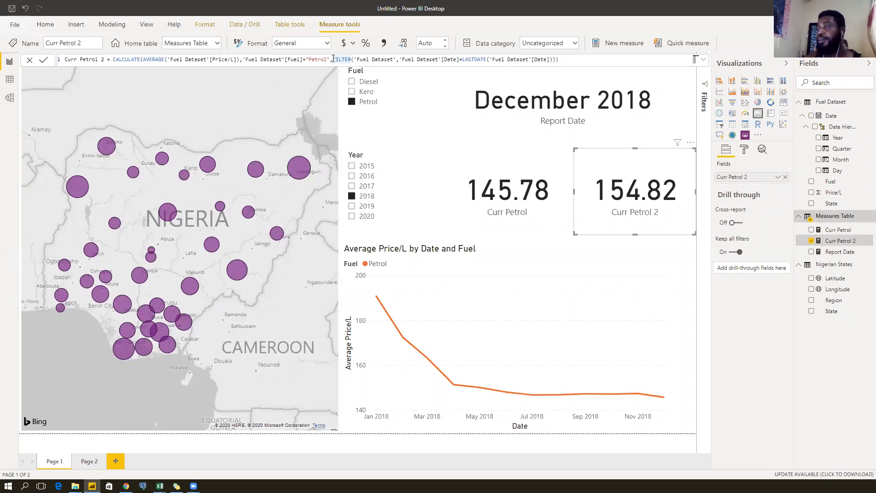
{"action": "left_click_drag", "start_coordinate": [333, 59], "coordinate": [352, 59]}
{"action": "left_click", "coordinate": [390, 59]}
{"action": "left_click", "coordinate": [409, 59]}
{"action": "left_click", "coordinate": [436, 59]}
{"action": "left_click", "coordinate": [462, 59]}
{"action": "left_click", "coordinate": [487, 59]}
{"action": "left_click", "coordinate": [540, 59]}
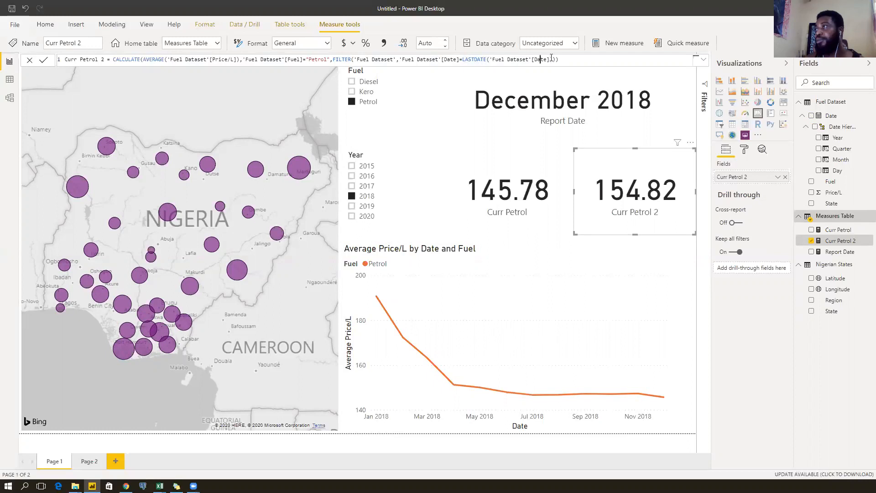
{"action": "left_click", "coordinate": [553, 59]}
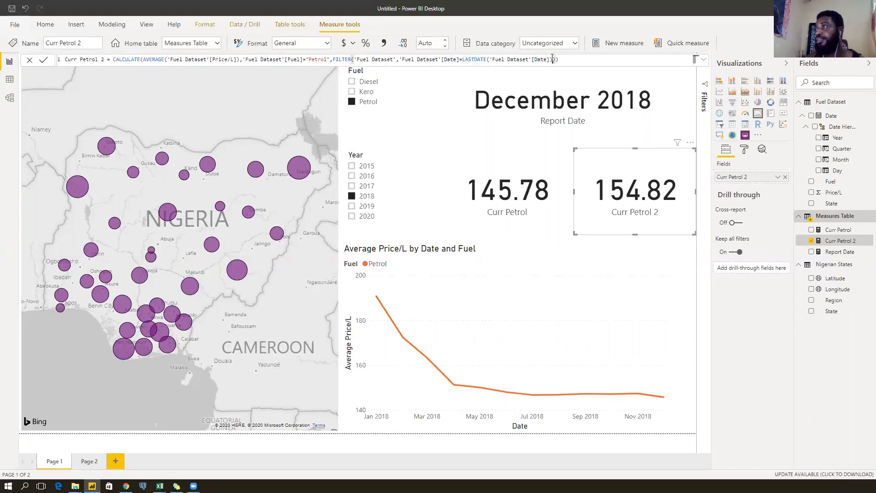
Delete the date equality inside FILTER, leaving FILTER('Fuel Dataset', LASTDATE(Date)), and commit.
{"action": "left_click_drag", "start_coordinate": [463, 59], "coordinate": [400, 59]}
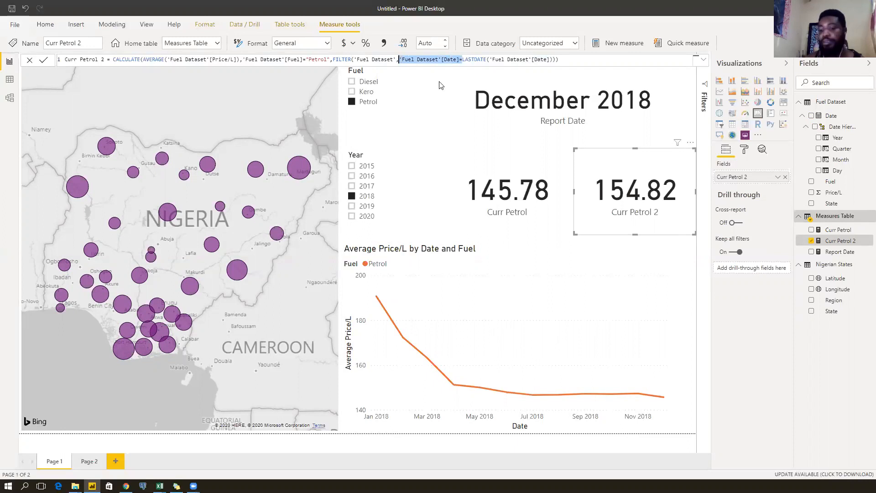
{"action": "key", "text": "Delete"}
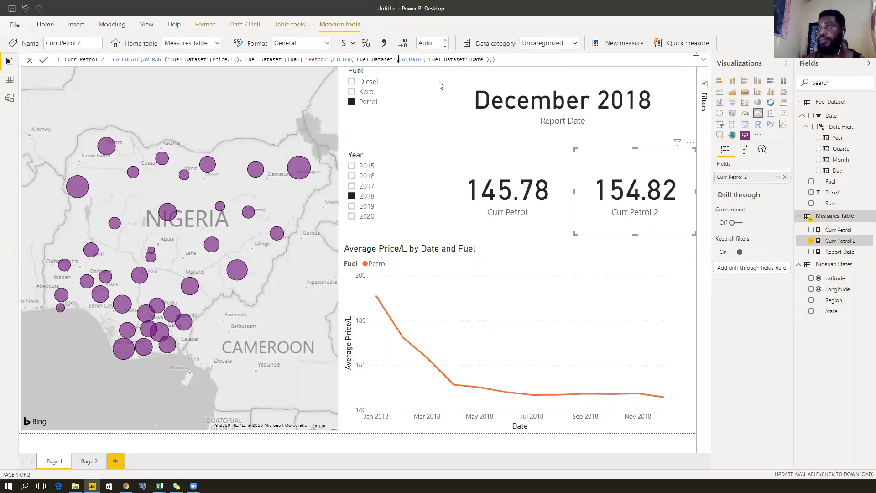
{"action": "key", "text": "Return"}
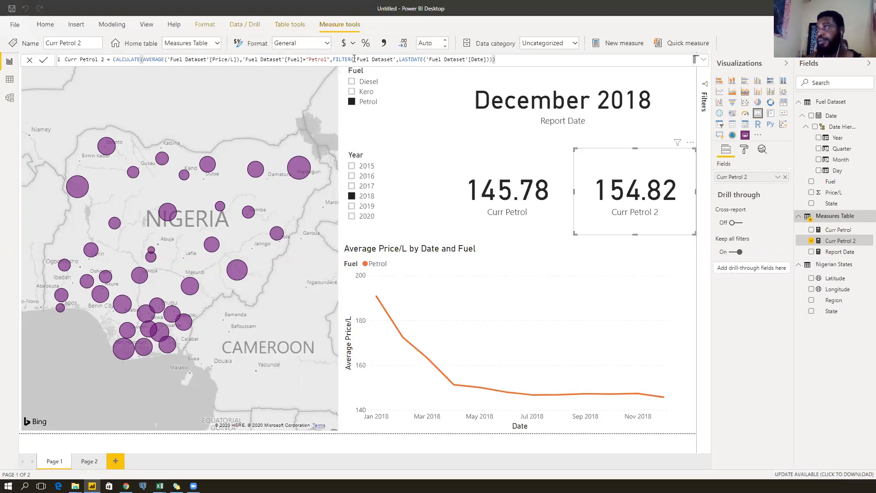
{"action": "left_click", "coordinate": [410, 59]}
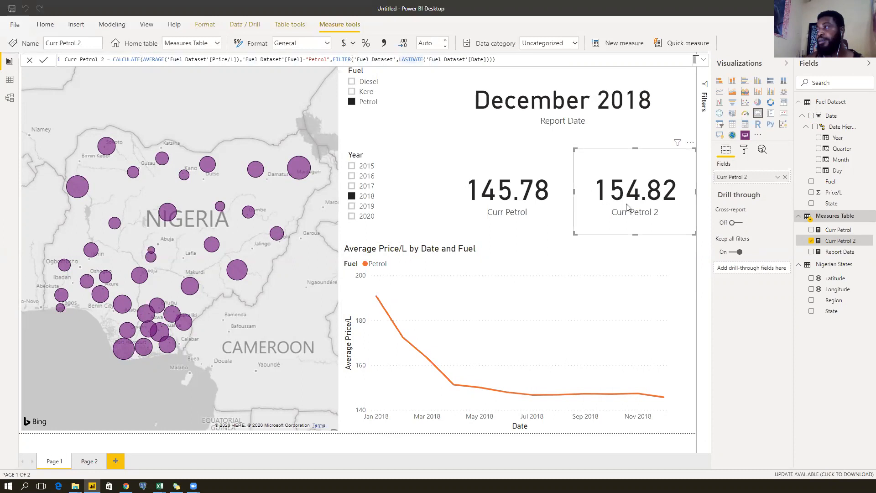
{"action": "left_click", "coordinate": [459, 58]}
{"action": "left_click", "coordinate": [335, 60]}
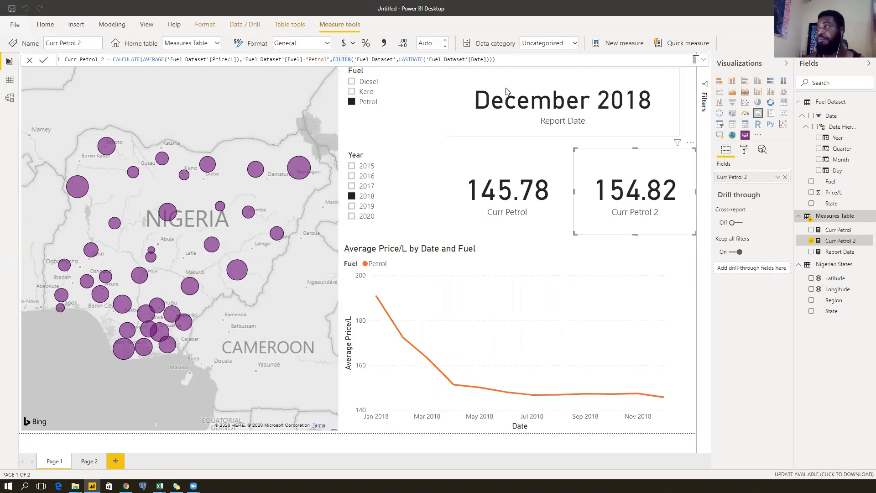
Wrap FILTER's table as ALL('Fuel Dataset') in Curr Petrol 2, changing the card to 148.77.
{"action": "left_click", "coordinate": [350, 59]}
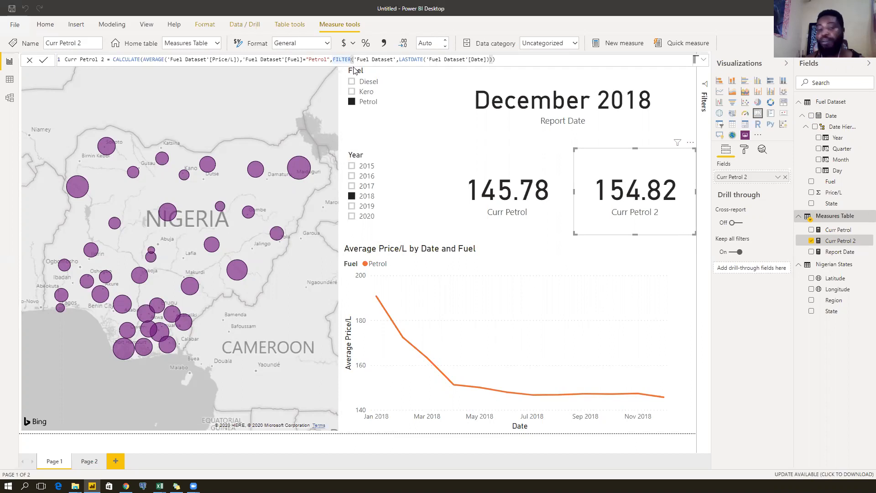
{"action": "type", "text": "a"}
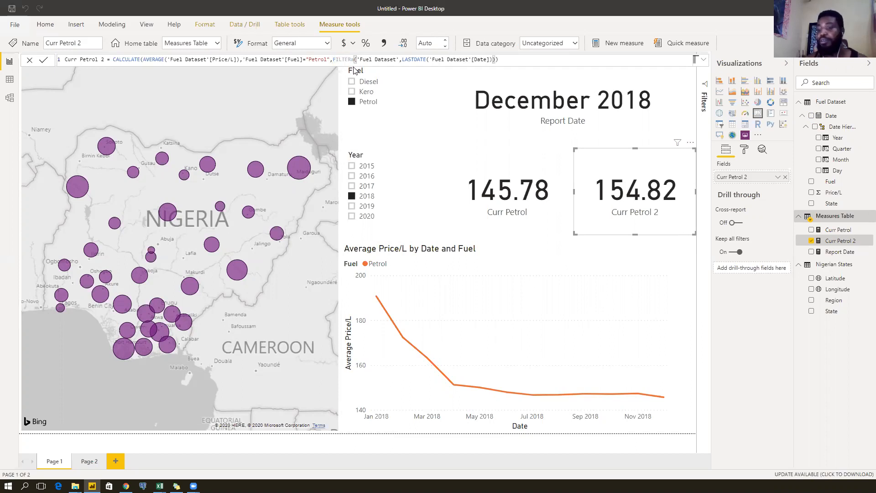
{"action": "key", "text": "BackSpace"}
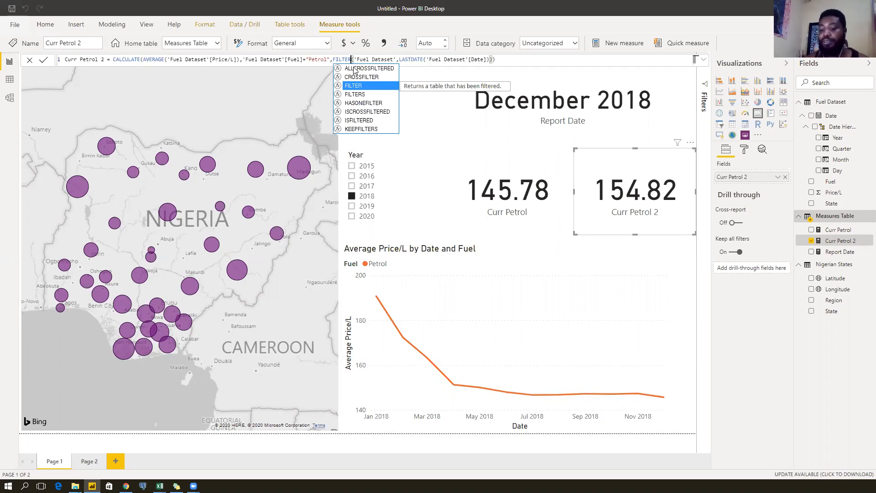
{"action": "key", "text": "Escape"}
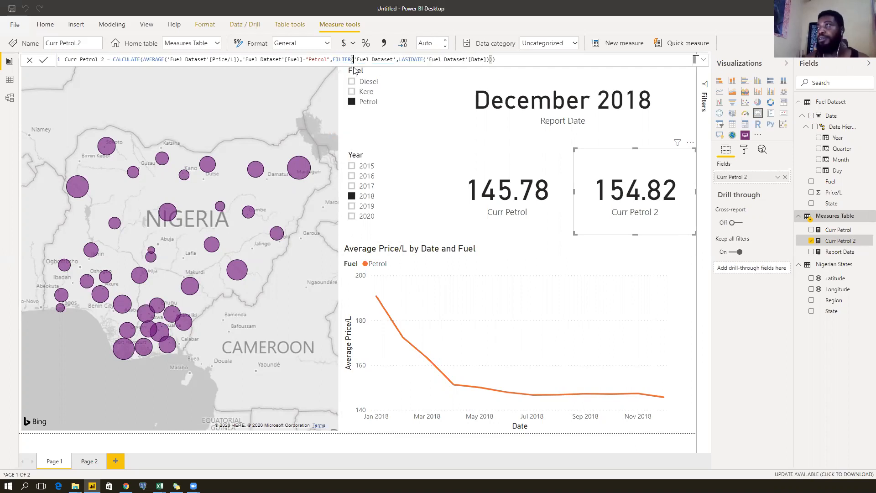
{"action": "type", "text": "ALL("}
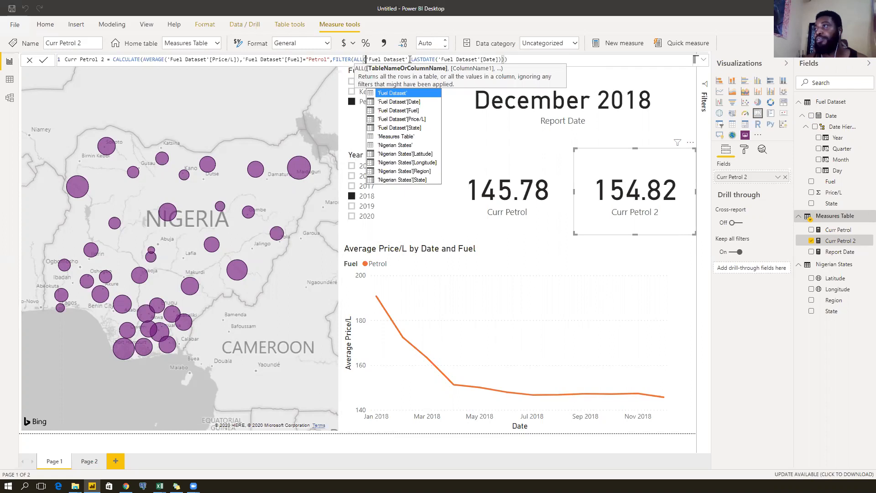
{"action": "left_click", "coordinate": [407, 60]}
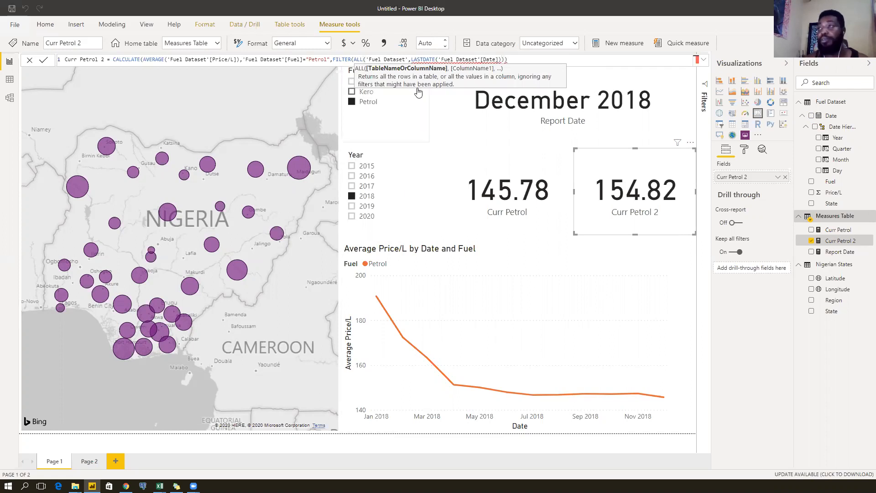
{"action": "type", "text": ")"}
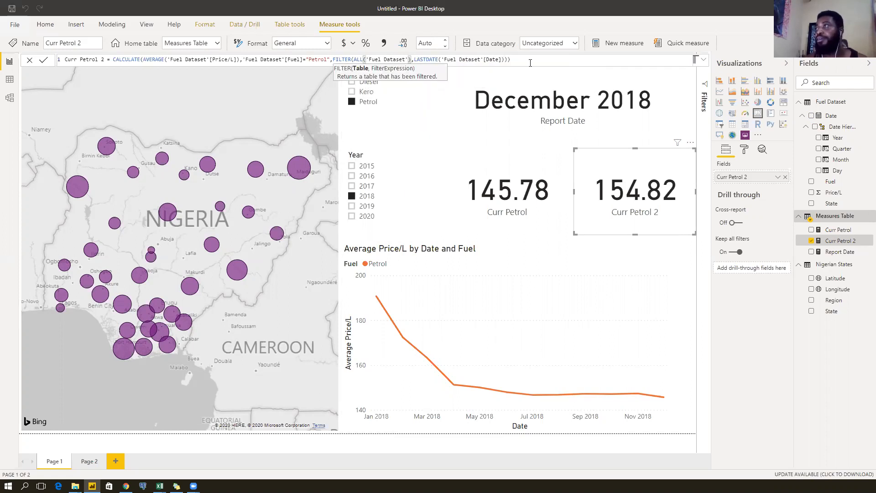
{"action": "left_click", "coordinate": [530, 62]}
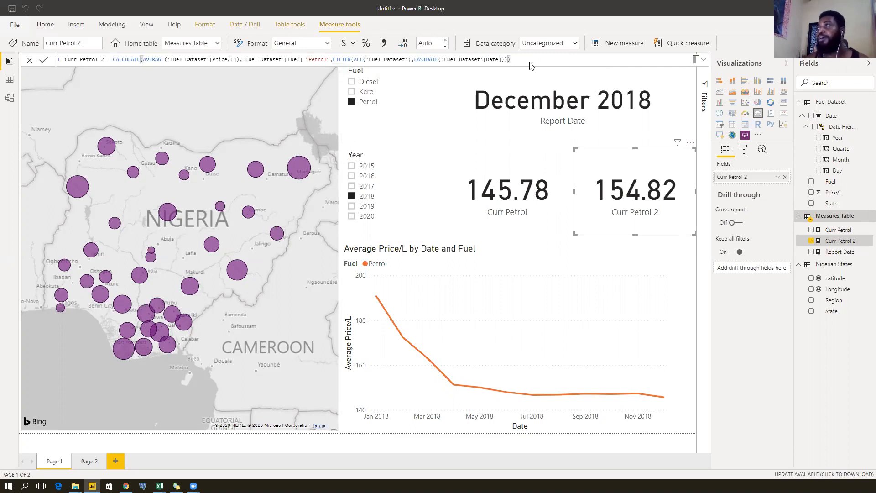
{"action": "key", "text": "Return"}
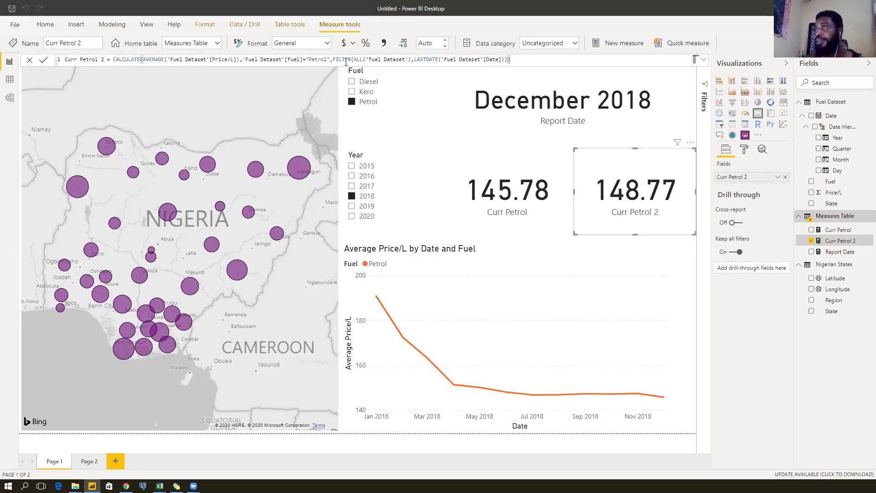
Remove ALL from FILTER's table argument, briefly trying ALL( before LASTDATE instead.
{"action": "double_click", "coordinate": [333, 60]}
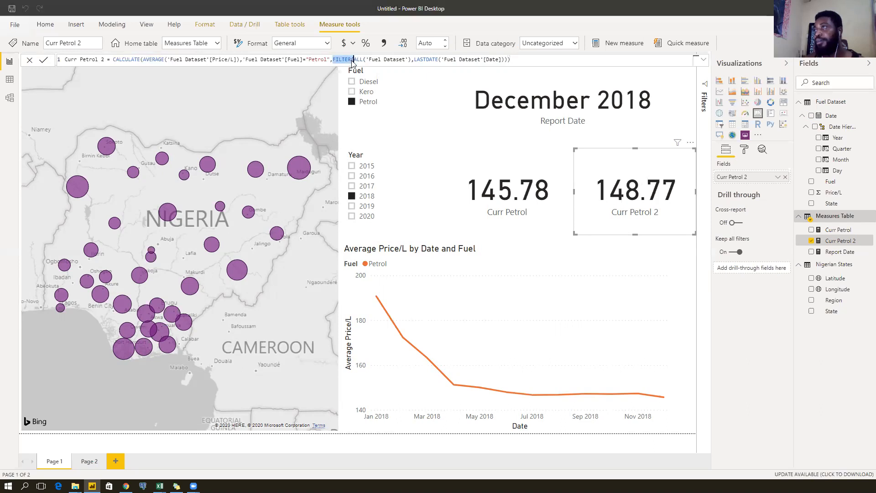
{"action": "left_click", "coordinate": [370, 60]}
{"action": "left_click", "coordinate": [530, 59]}
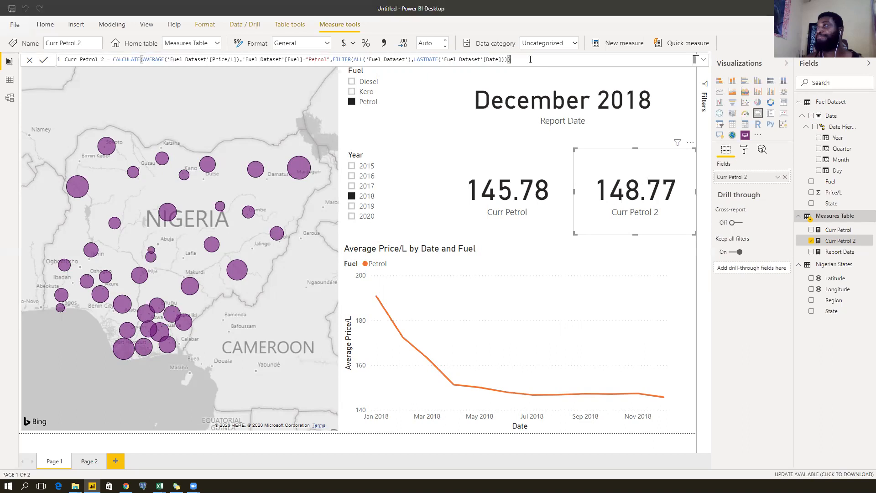
{"action": "left_click", "coordinate": [363, 59]}
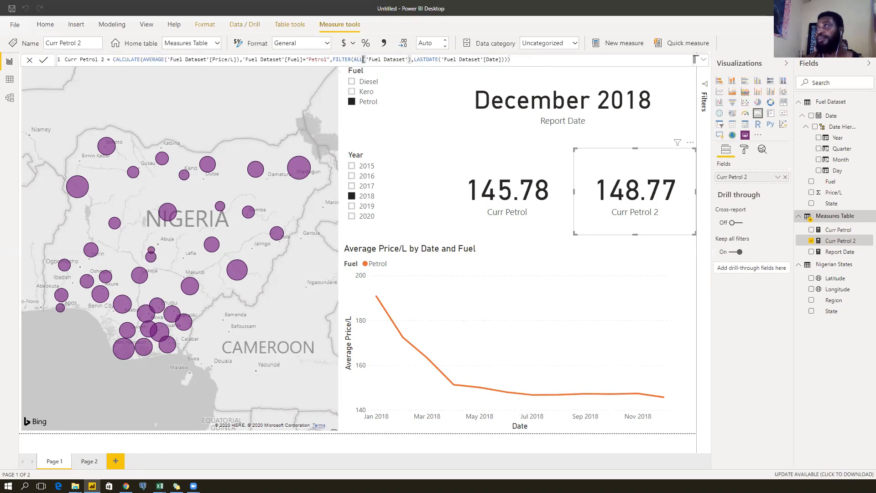
{"action": "left_click_drag", "start_coordinate": [363, 60], "coordinate": [354, 60]}
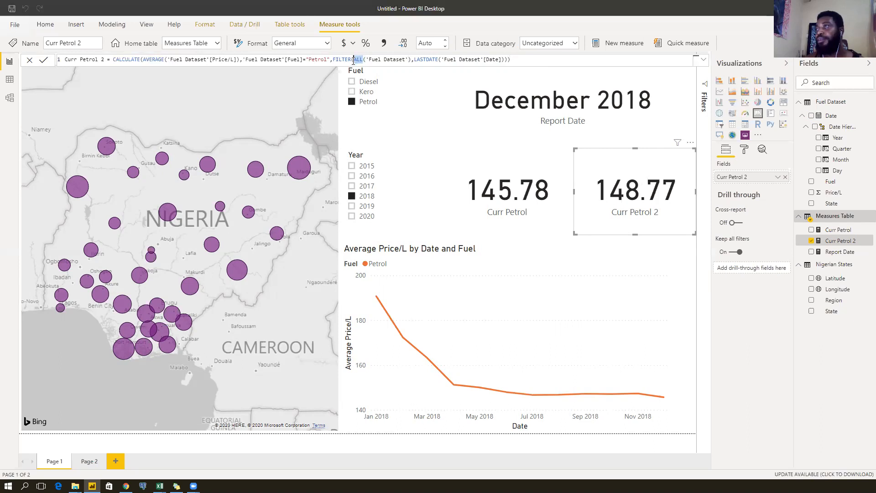
{"action": "key", "text": "BackSpace"}
{"action": "left_click", "coordinate": [405, 59]}
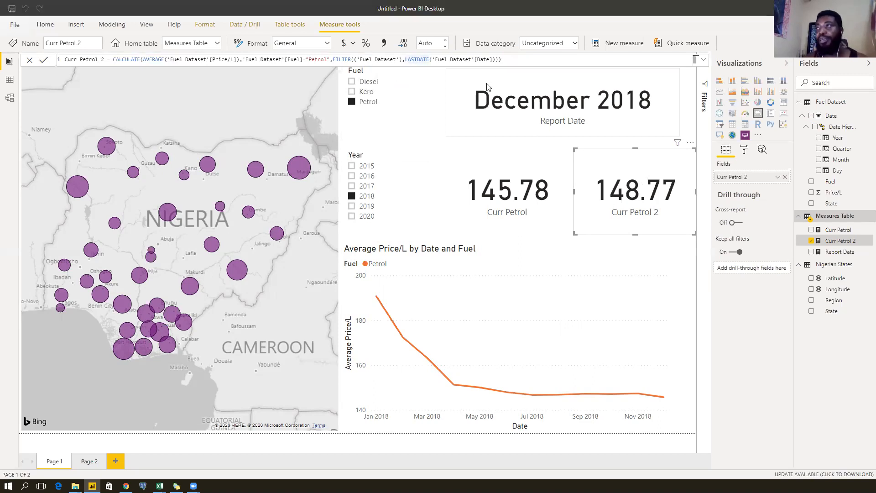
{"action": "type", "text": "ALL("}
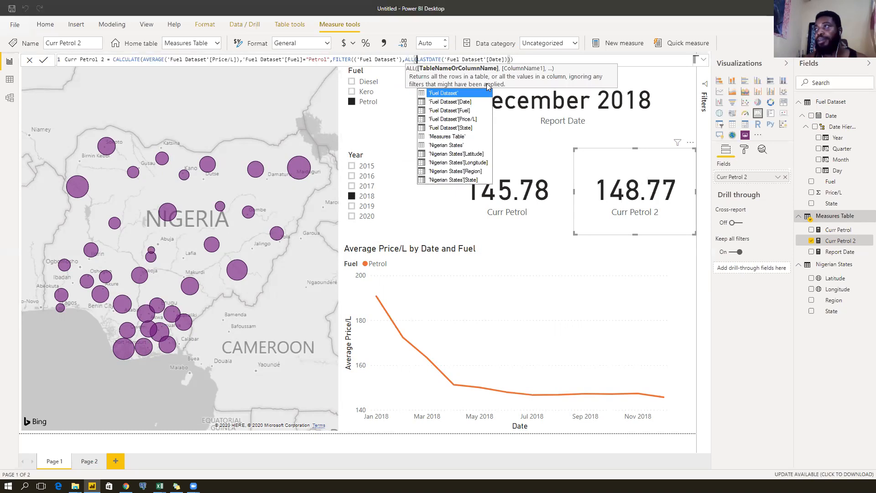
{"action": "key", "text": "BackSpace"}
{"action": "key", "text": "BackSpace"}
{"action": "key", "text": "BackSpace"}
{"action": "key", "text": "BackSpace"}
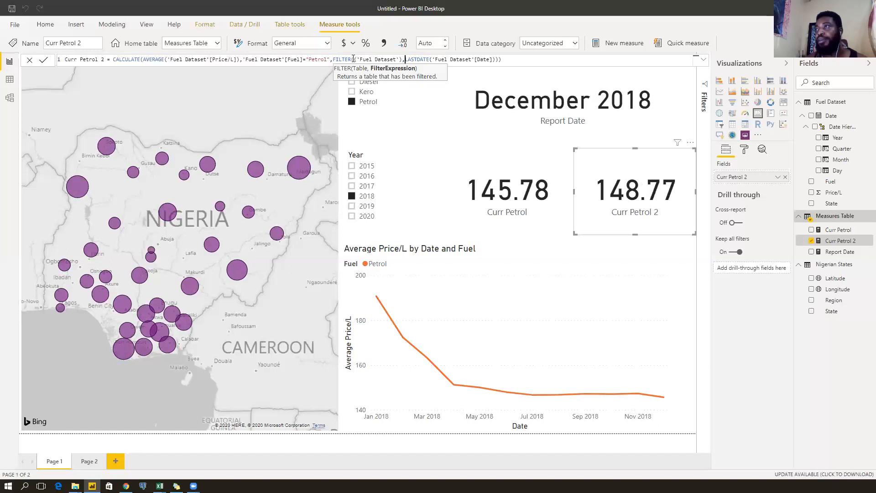
Select the formula text following FILTER( for replacement.
{"action": "left_click", "coordinate": [353, 59]}
{"action": "key", "text": "shift+End"}
{"action": "key", "text": "shift+Left"}
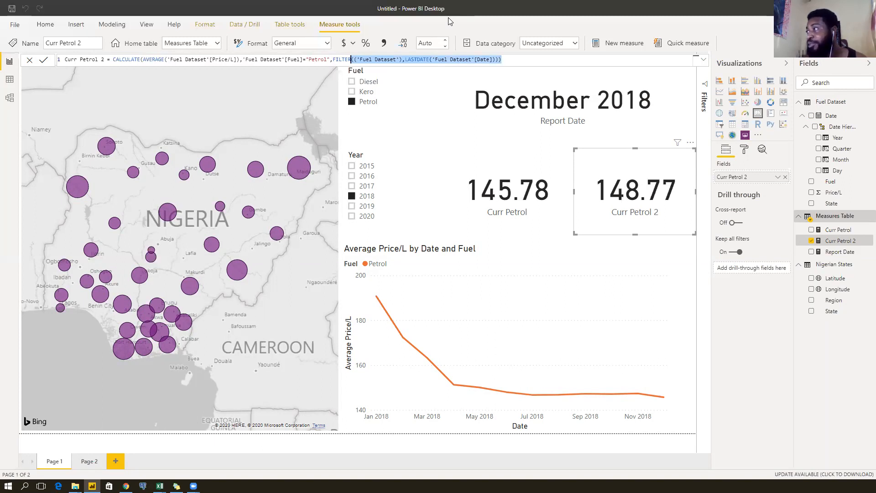
{"action": "left_click", "coordinate": [449, 19]}
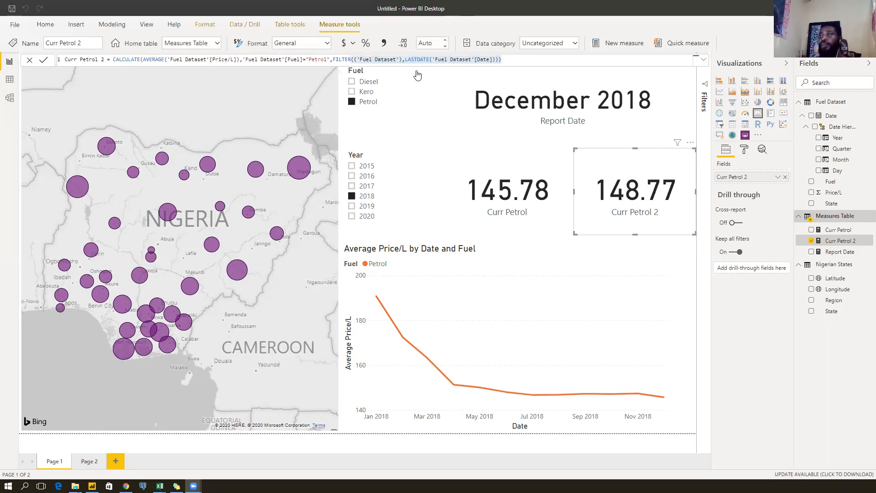
{"action": "left_click", "coordinate": [517, 60]}
{"action": "left_click_drag", "start_coordinate": [397, 64], "coordinate": [354, 59]}
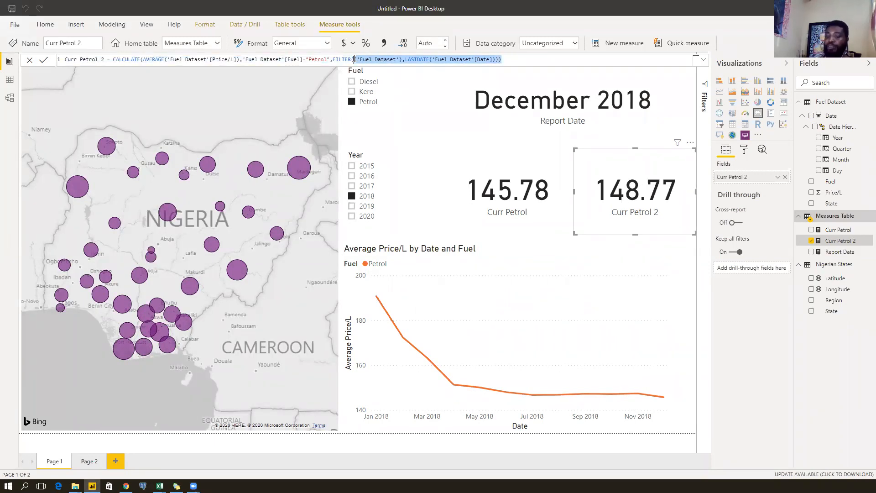
Replace FILTER's arguments with ALL('Fuel Dataset','Fuel Dataset'[Date]).
{"action": "key", "text": "BackSpace"}
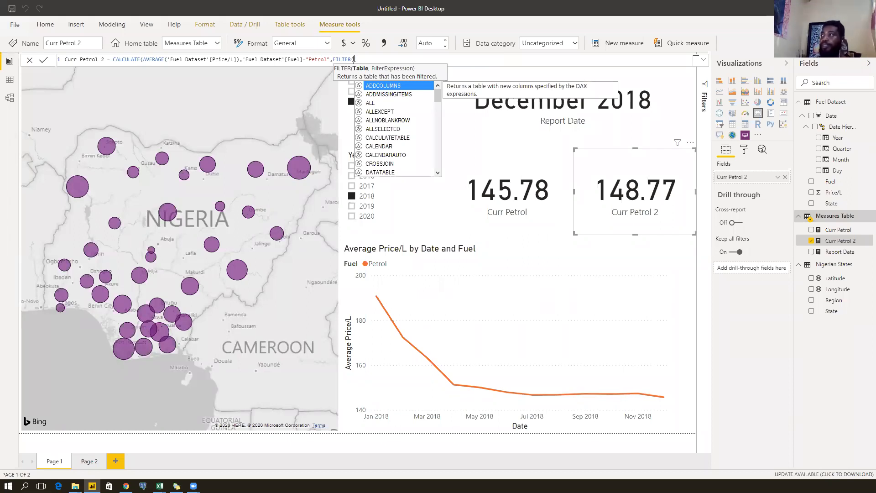
{"action": "type", "text": "Fuel"}
{"action": "key", "text": "BackSpace"}
{"action": "key", "text": "BackSpace"}
{"action": "key", "text": "BackSpace"}
{"action": "key", "text": "BackSpace"}
{"action": "type", "text": "ALL("}
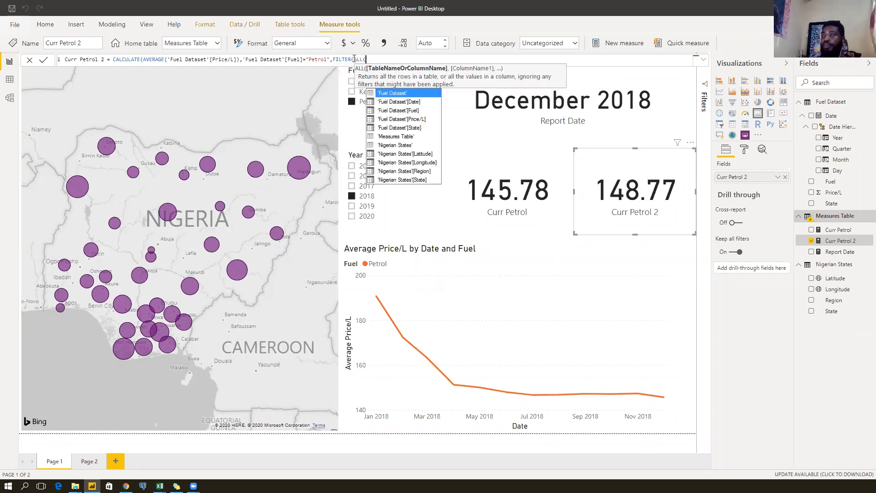
{"action": "key", "text": "Tab"}
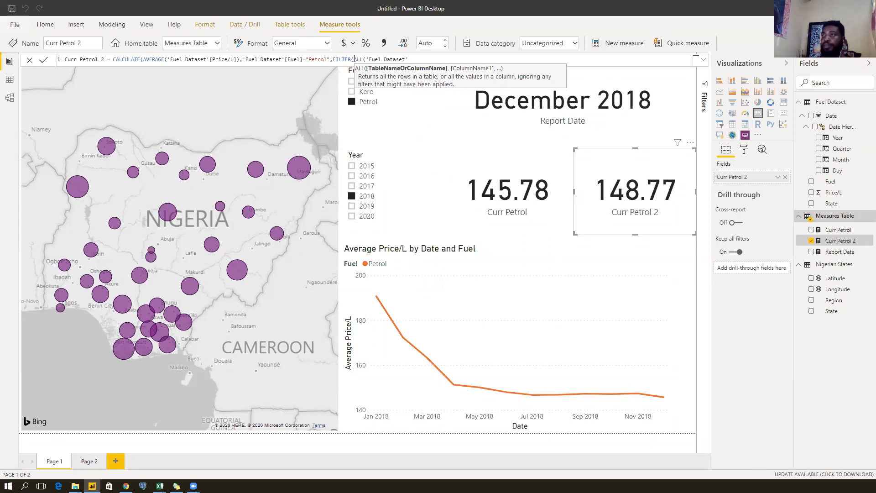
{"action": "type", "text": ","}
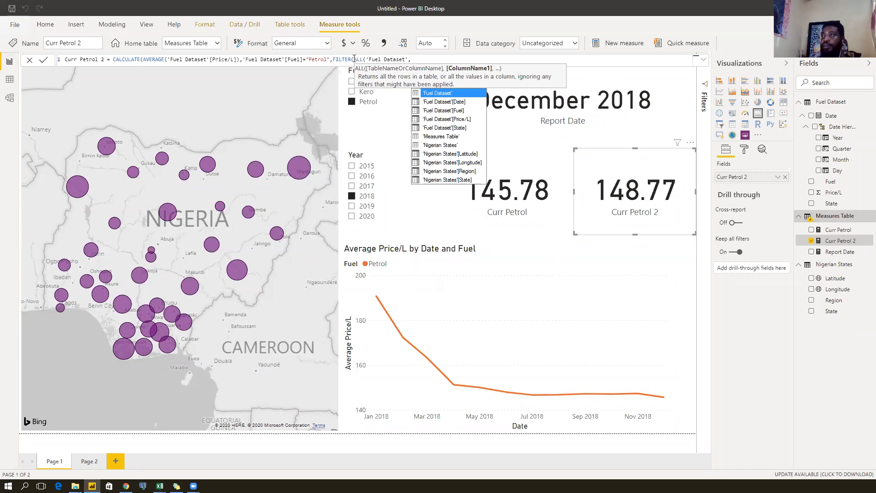
{"action": "key", "text": "Down"}
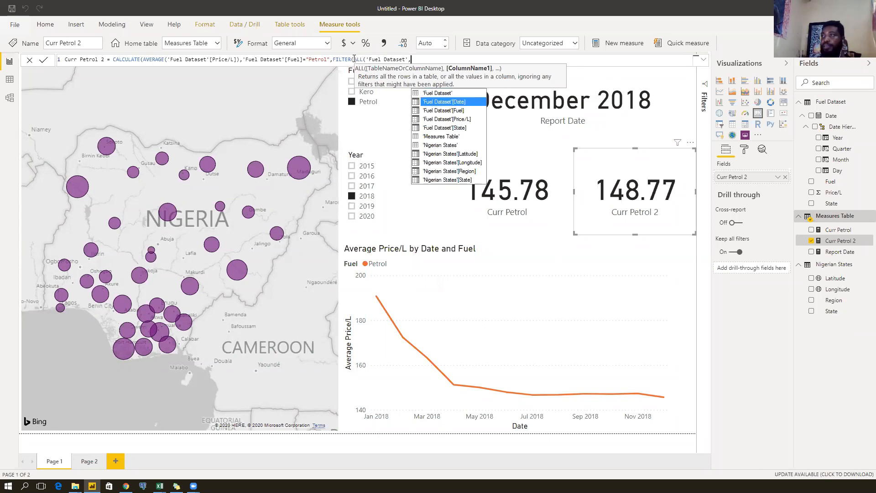
{"action": "key", "text": "Tab"}
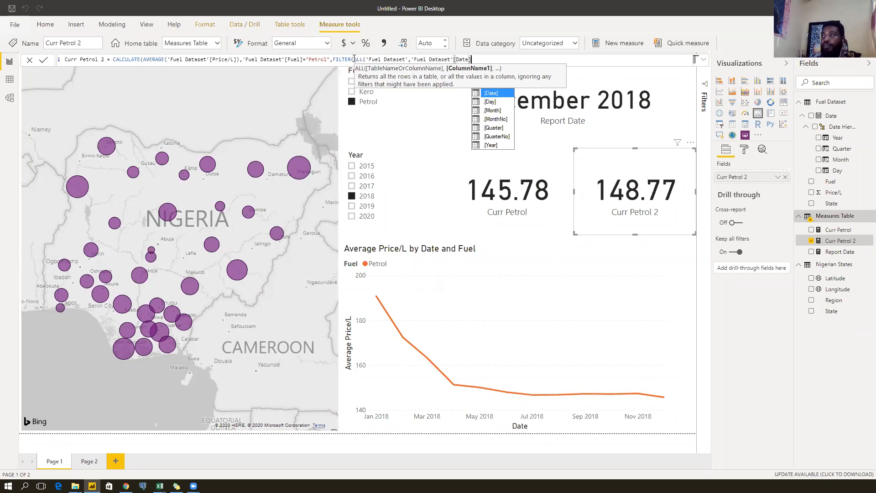
Add LASTDATE('Fuel Dataset'[Date]) as FILTER's condition, close the parentheses and commit.
{"action": "type", "text": "),"}
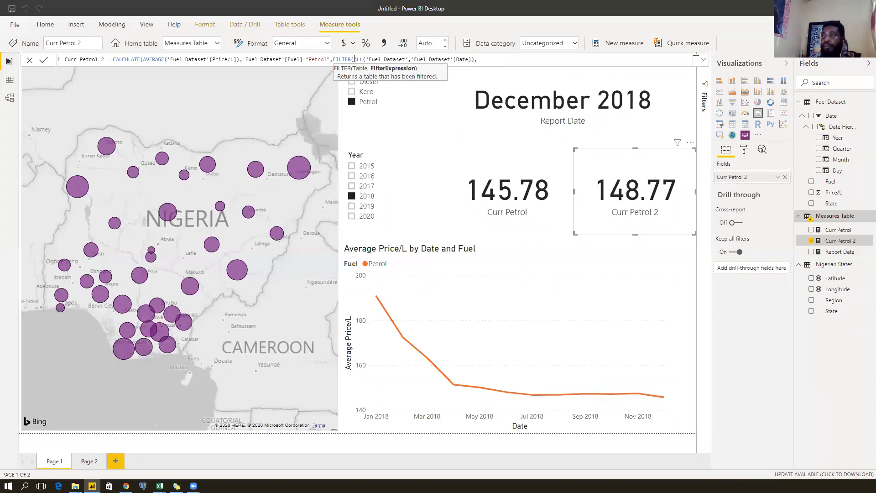
{"action": "type", "text": "L"}
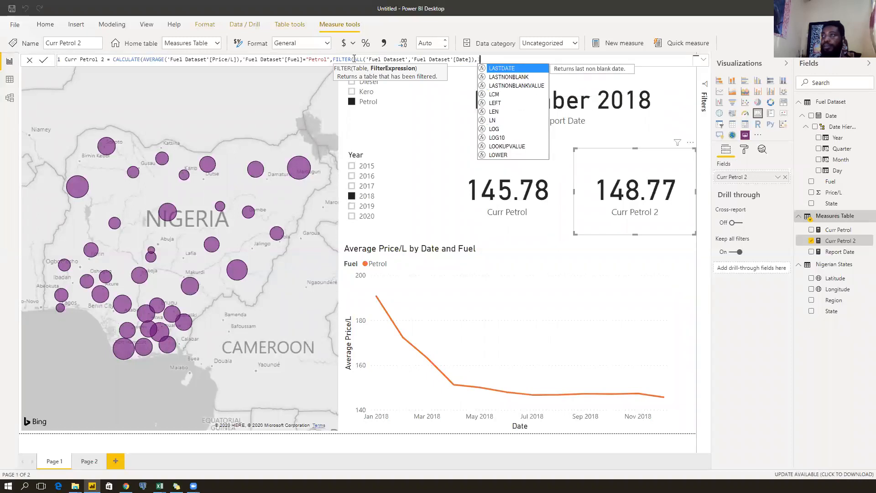
{"action": "type", "text": "a"}
{"action": "key", "text": "Tab"}
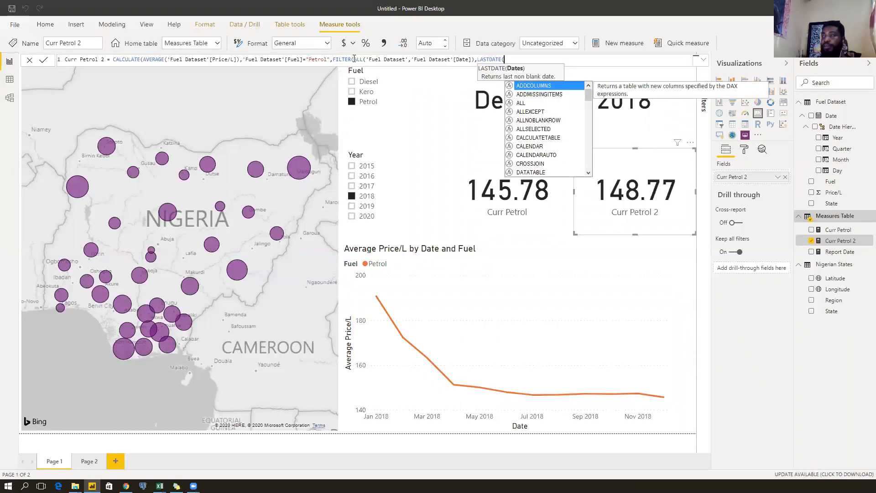
{"action": "type", "text": "date"}
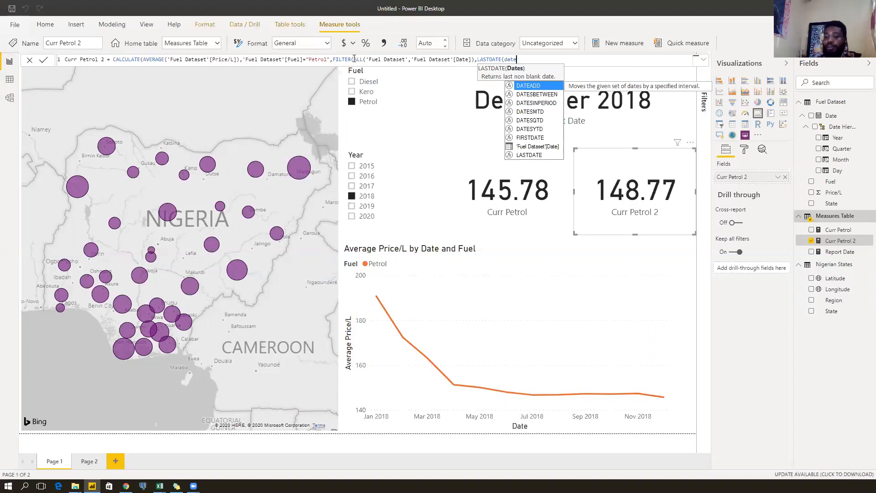
{"action": "key", "text": "Down"}
{"action": "key", "text": "Down"}
{"action": "key", "text": "Down"}
{"action": "key", "text": "Down"}
{"action": "key", "text": "Down"}
{"action": "key", "text": "Down"}
{"action": "key", "text": "Down"}
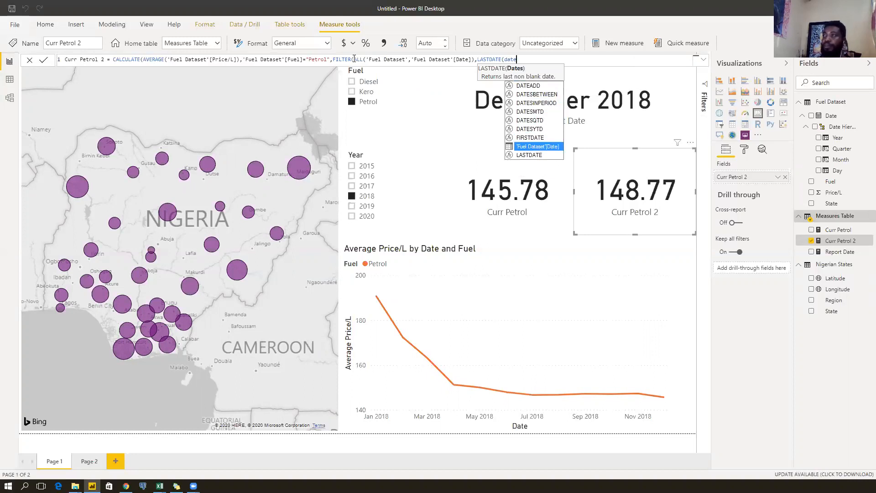
{"action": "key", "text": "Tab"}
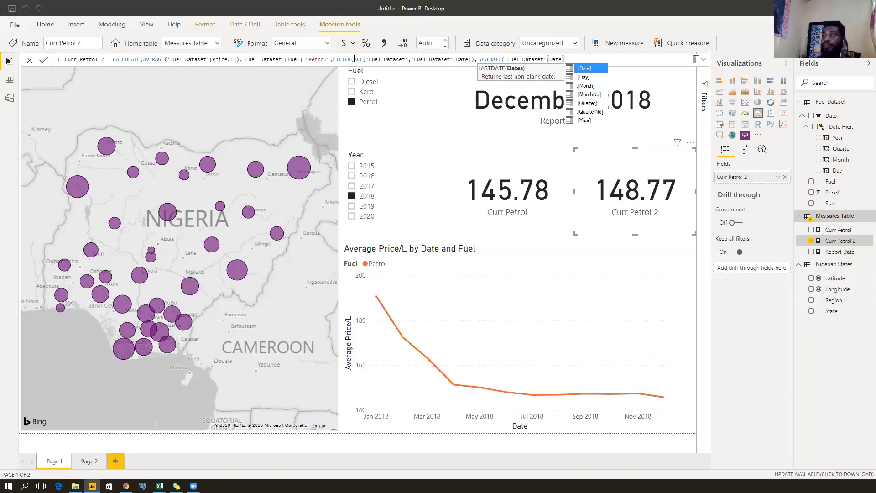
{"action": "type", "text": ")"}
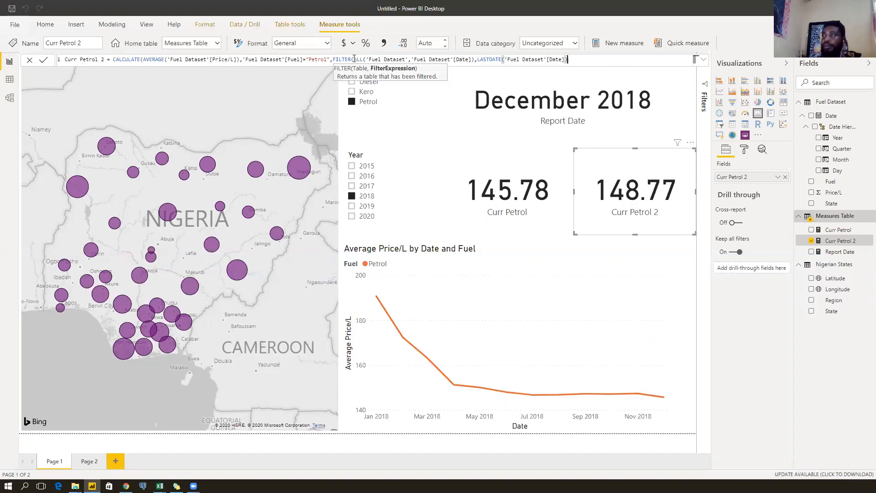
{"action": "type", "text": ")"}
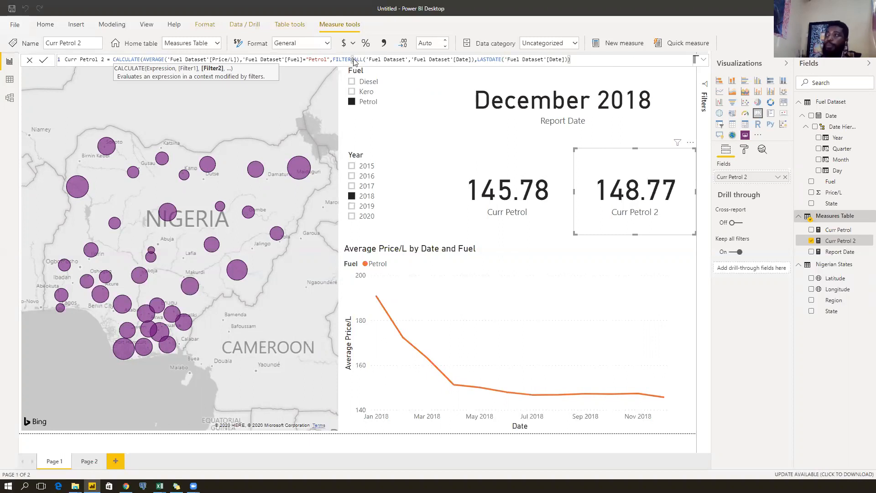
{"action": "key", "text": "Return"}
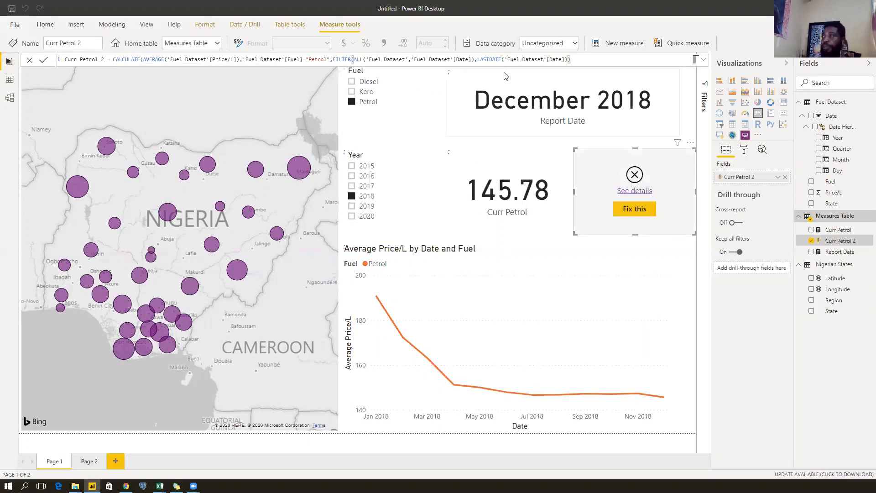
Rewrite the FILTER condition as 'Fuel Dataset'[Date]=LASTDATE('Fuel Dataset'[Date]) and commit.
{"action": "left_click_drag", "start_coordinate": [574, 59], "coordinate": [478, 60]}
{"action": "key", "text": "BackSpace"}
{"action": "key", "text": "BackSpace"}
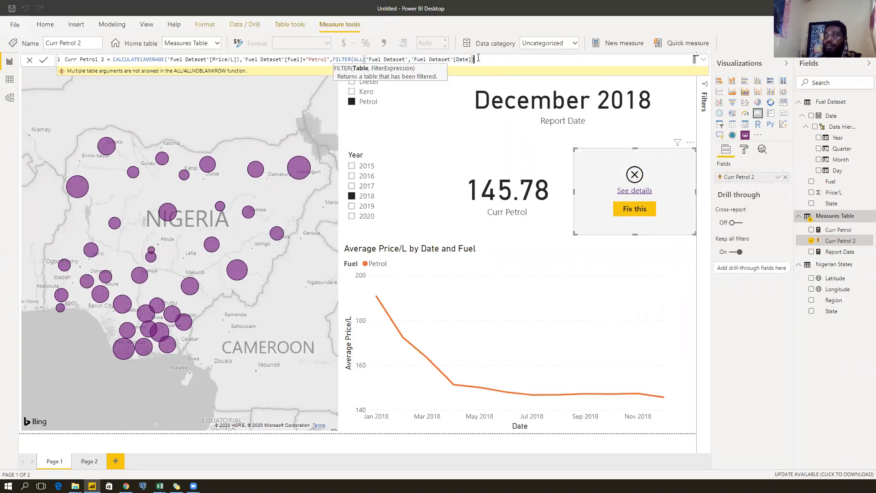
{"action": "type", "text": ","}
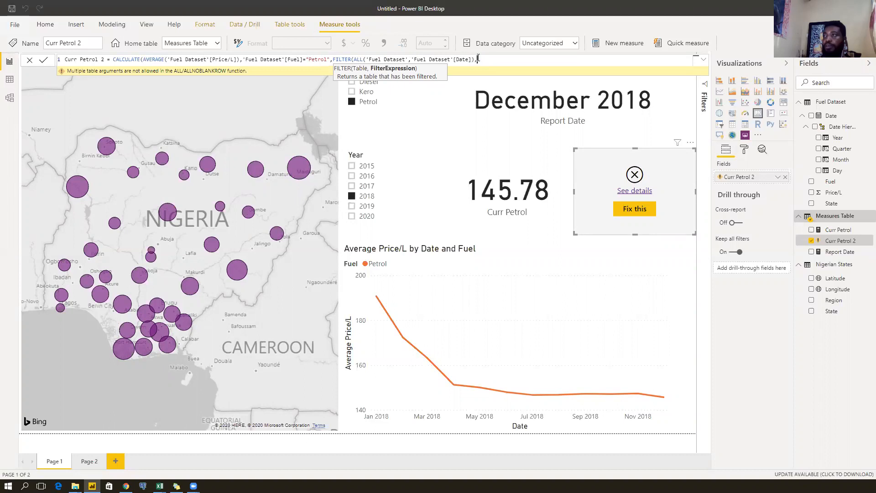
{"action": "type", "text": "date"}
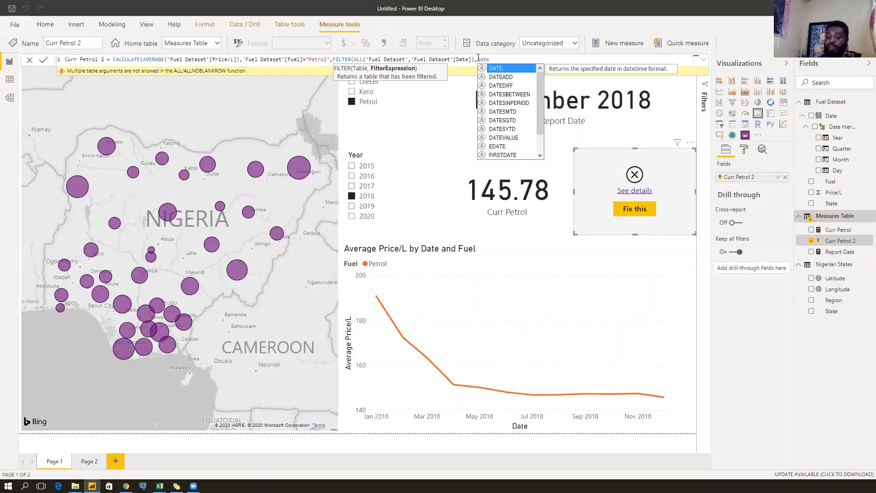
{"action": "key", "text": "Down"}
{"action": "key", "text": "Down"}
{"action": "key", "text": "Down"}
{"action": "key", "text": "Down"}
{"action": "key", "text": "Down"}
{"action": "key", "text": "Down"}
{"action": "key", "text": "Down"}
{"action": "key", "text": "Down"}
{"action": "key", "text": "Down"}
{"action": "key", "text": "Down"}
{"action": "key", "text": "Down"}
{"action": "key", "text": "Down"}
{"action": "key", "text": "Down"}
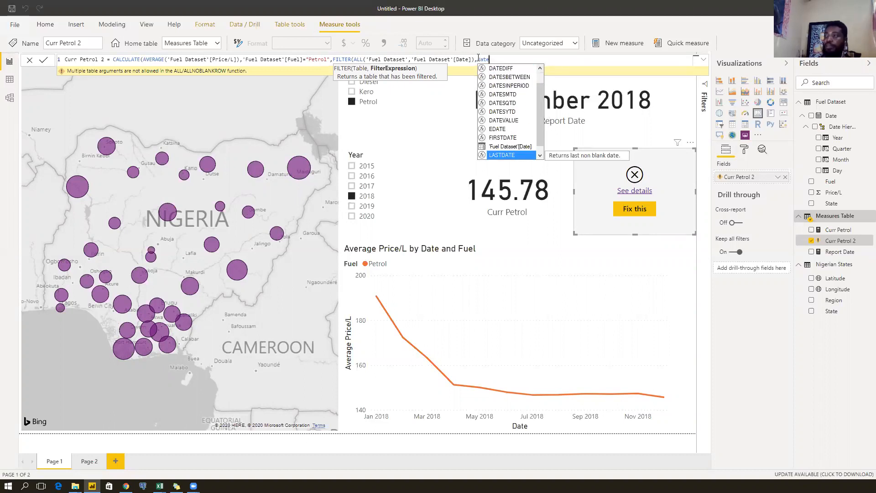
{"action": "key", "text": "Up"}
{"action": "key", "text": "Up"}
{"action": "key", "text": "Tab"}
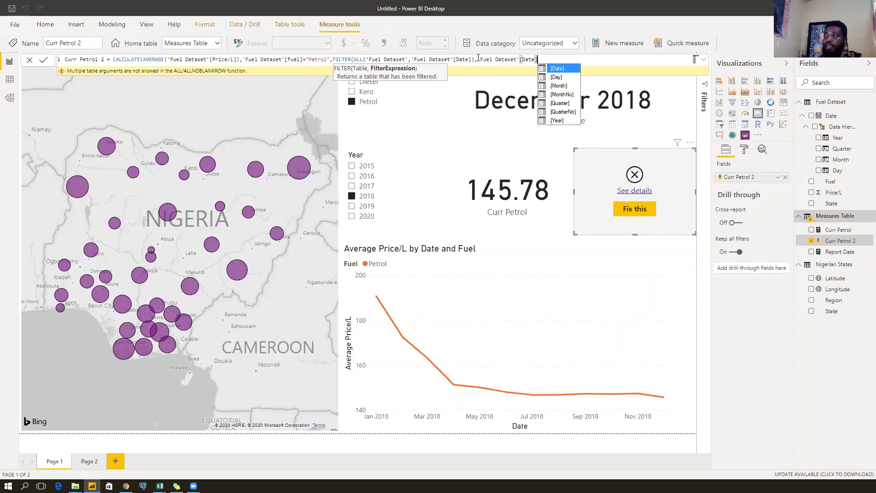
{"action": "type", "text": "=lastdate(date"}
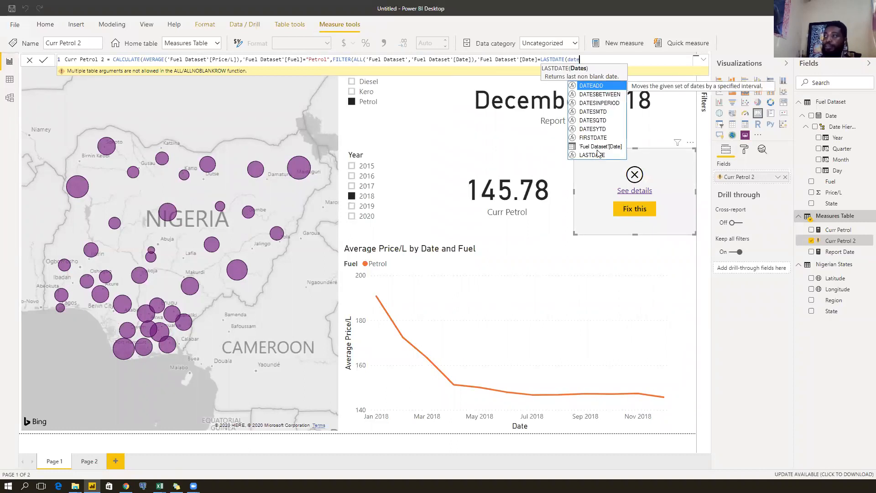
{"action": "left_click", "coordinate": [596, 146]}
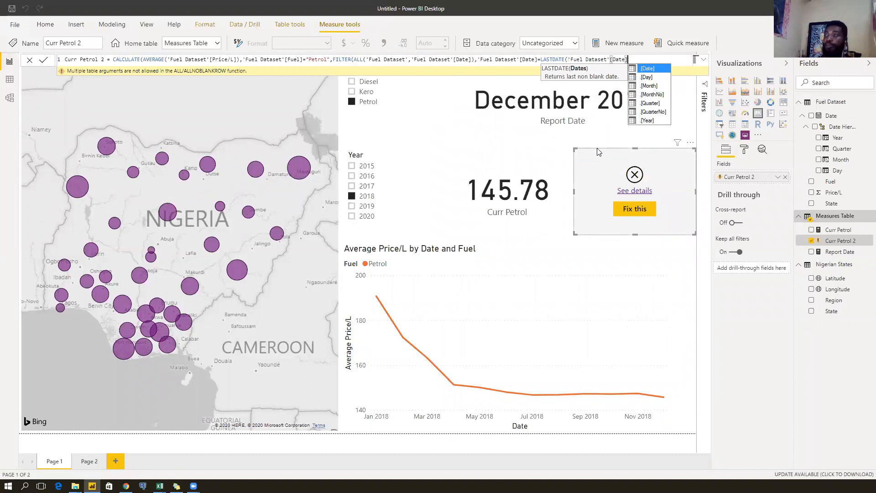
{"action": "type", "text": "])"}
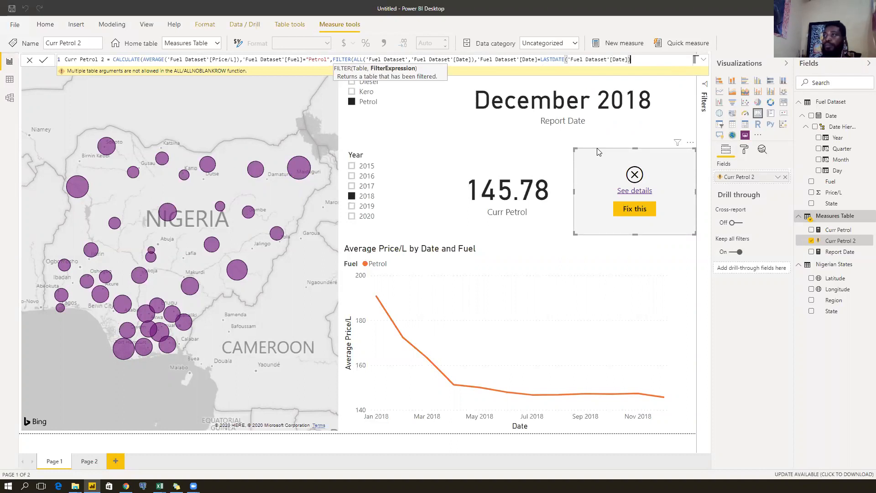
{"action": "type", "text": ")"}
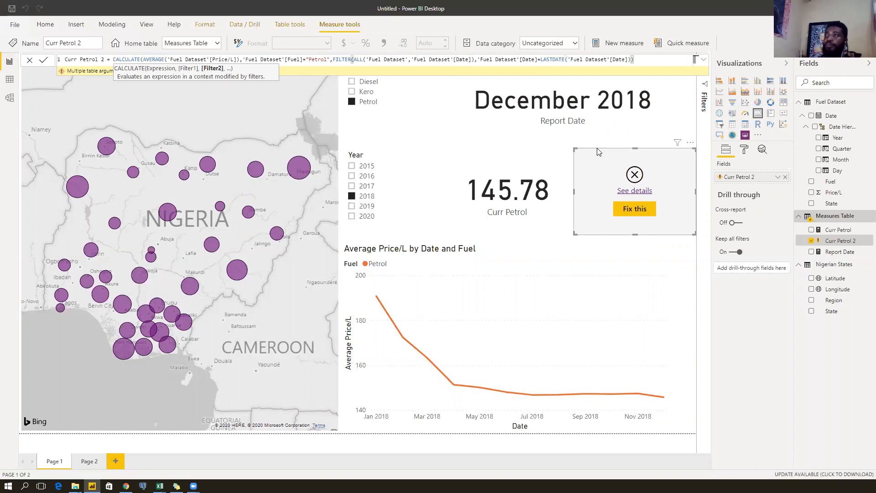
{"action": "key", "text": "Return"}
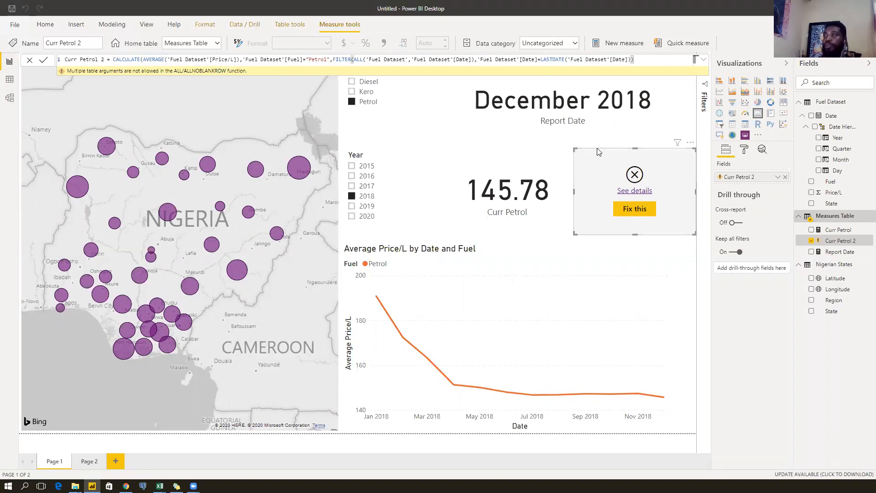
{"action": "type", "text": ")"}
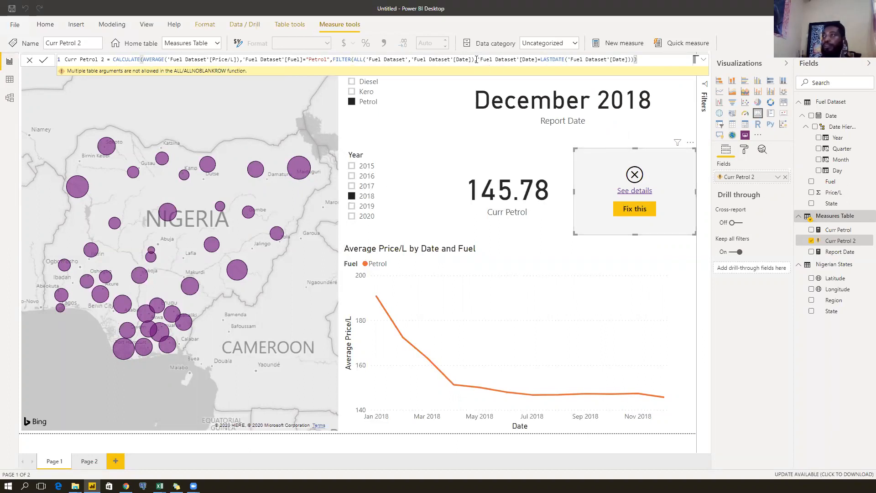
Drop [Date] from ALL so FILTER covers the whole table, and commit (card 148.77).
{"action": "left_click_drag", "start_coordinate": [474, 59], "coordinate": [409, 59]}
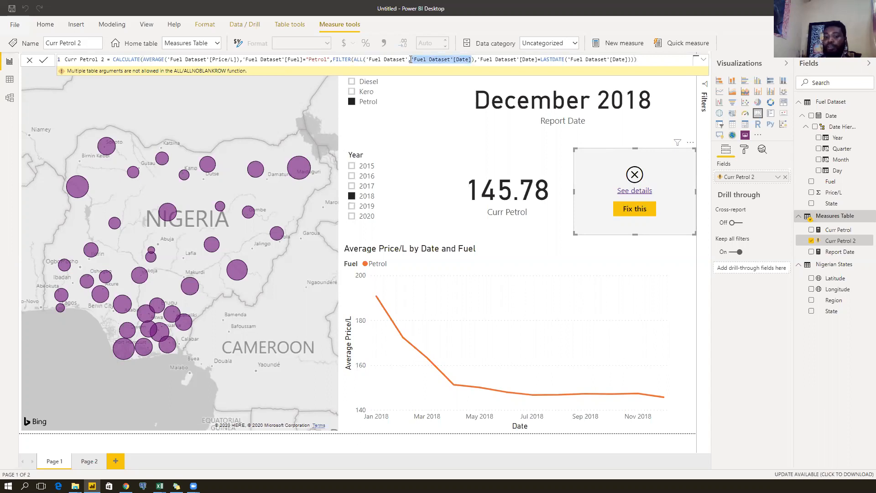
{"action": "key", "text": "BackSpace"}
{"action": "key", "text": "BackSpace"}
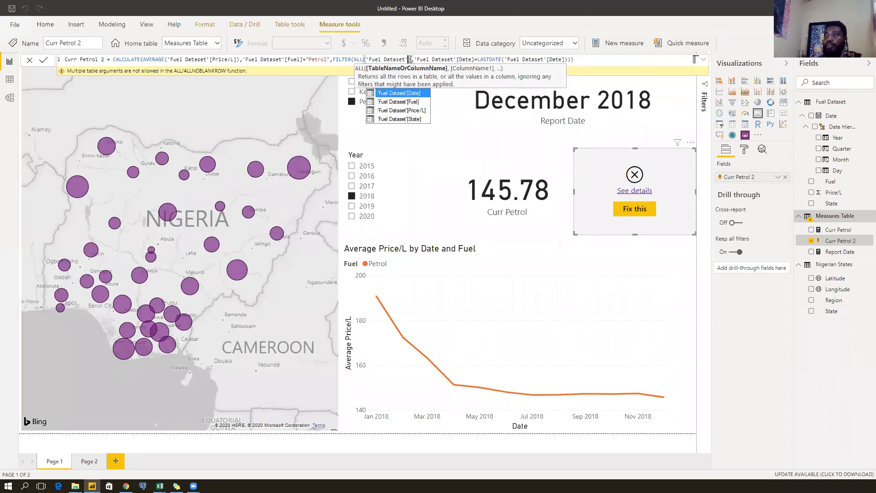
{"action": "left_click", "coordinate": [453, 59]}
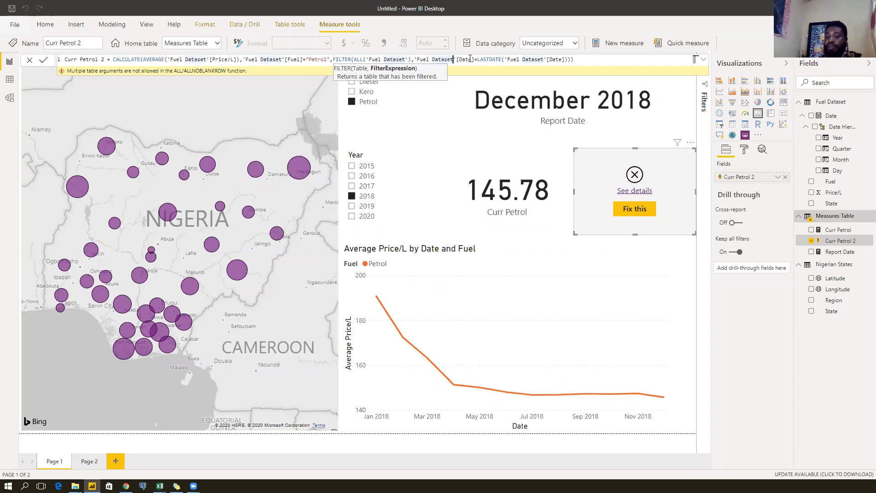
{"action": "key", "text": "Return"}
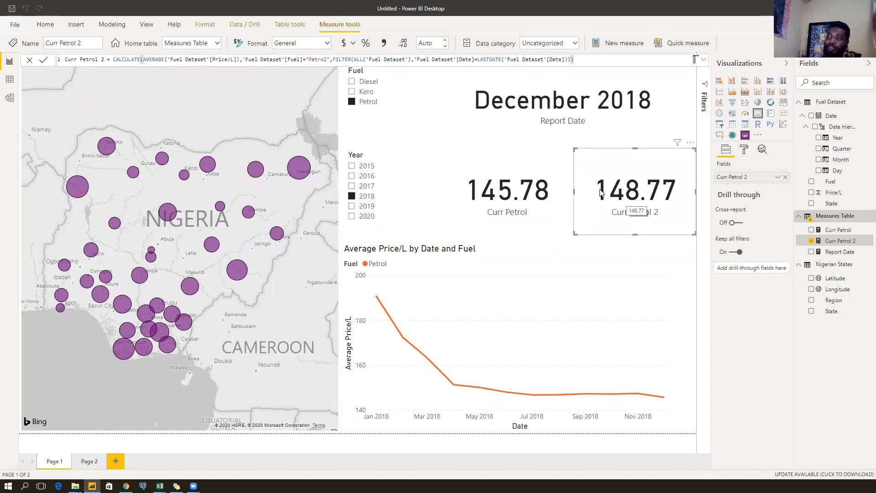
Remove the Curr Petrol 2 card, then compare the Curr Petrol 2 and Curr Petrol formulas.
{"action": "left_click", "coordinate": [691, 144]}
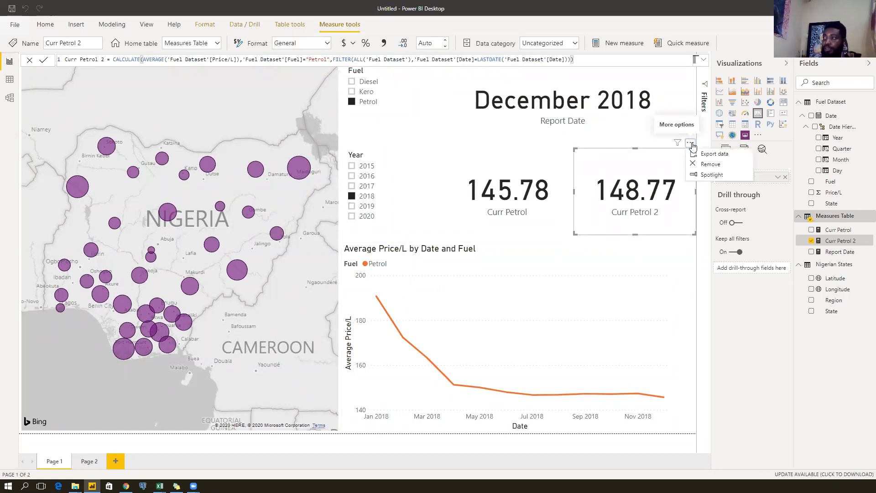
{"action": "left_click", "coordinate": [715, 165]}
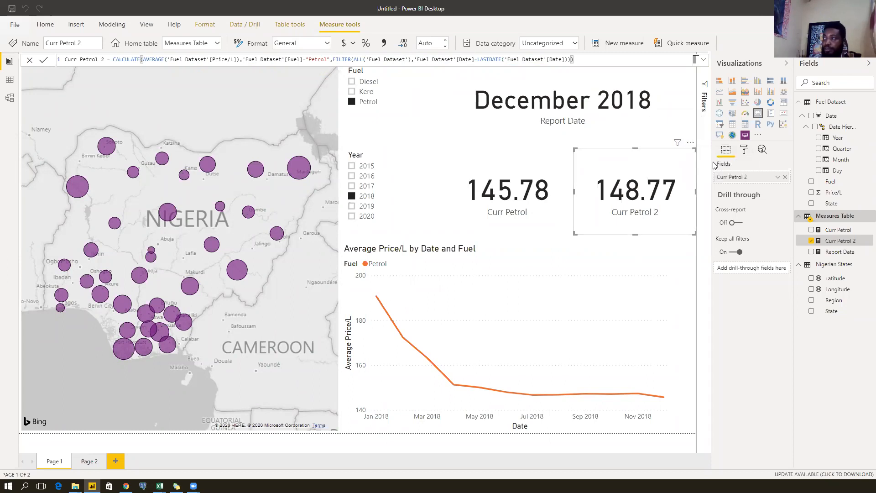
{"action": "left_click", "coordinate": [843, 241]}
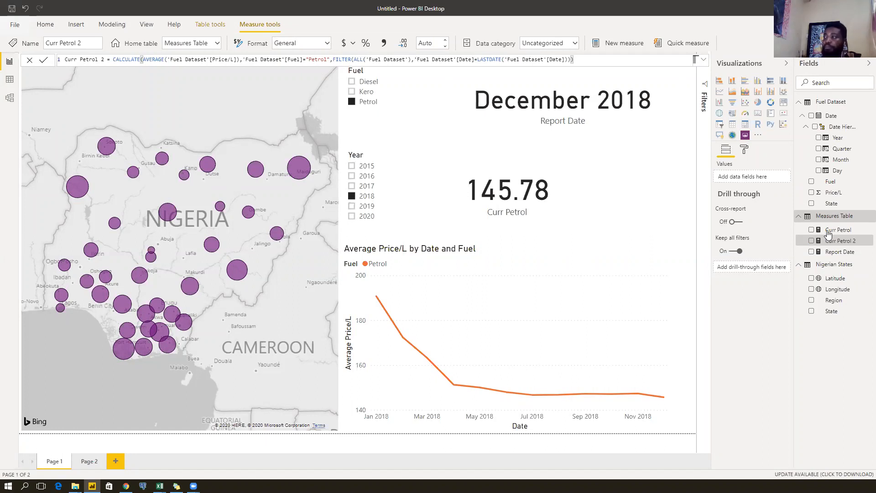
{"action": "left_click", "coordinate": [850, 233]}
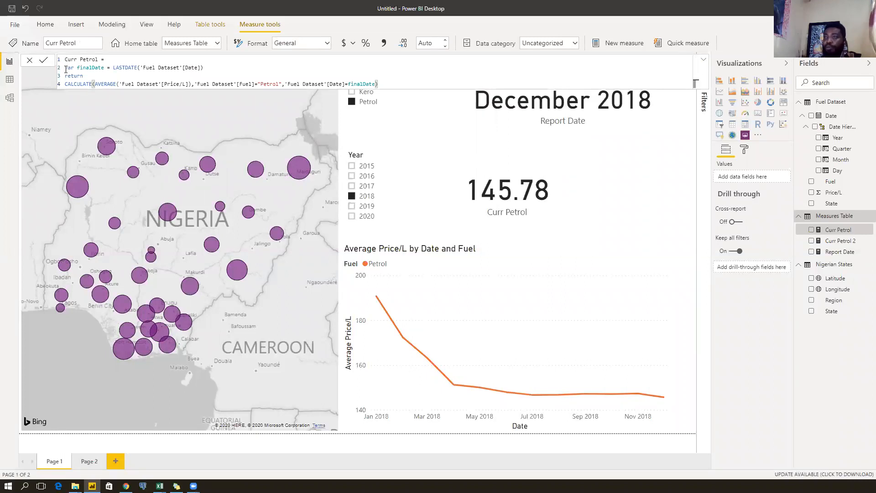
Strip the FILTER(ALL('Fuel Dataset'), wrapper and its extra closing parenthesis from Curr Petrol 2.
{"action": "left_click", "coordinate": [841, 241]}
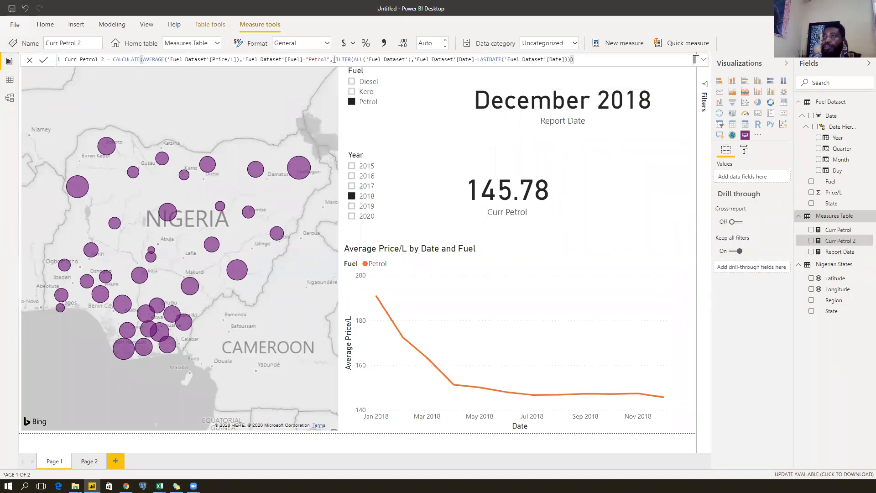
{"action": "left_click_drag", "start_coordinate": [333, 59], "coordinate": [415, 60]}
{"action": "key", "text": "BackSpace"}
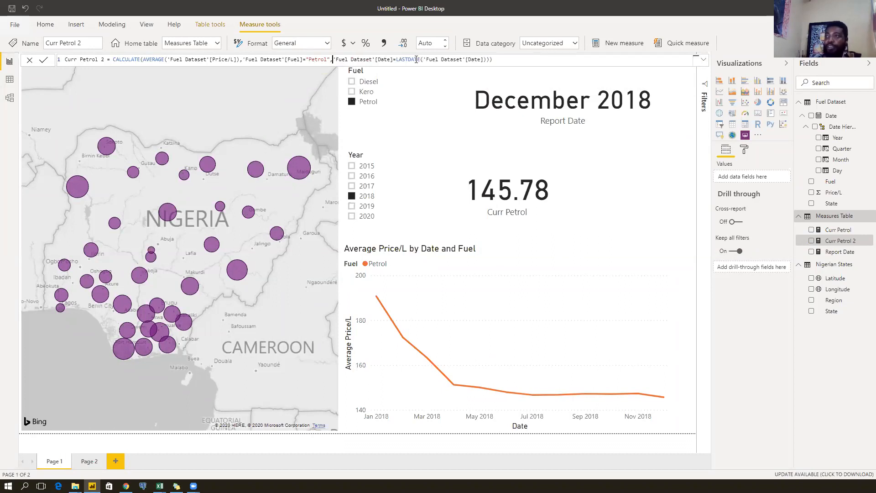
{"action": "left_click", "coordinate": [496, 58]}
{"action": "key", "text": "BackSpace"}
{"action": "key", "text": "BackSpace"}
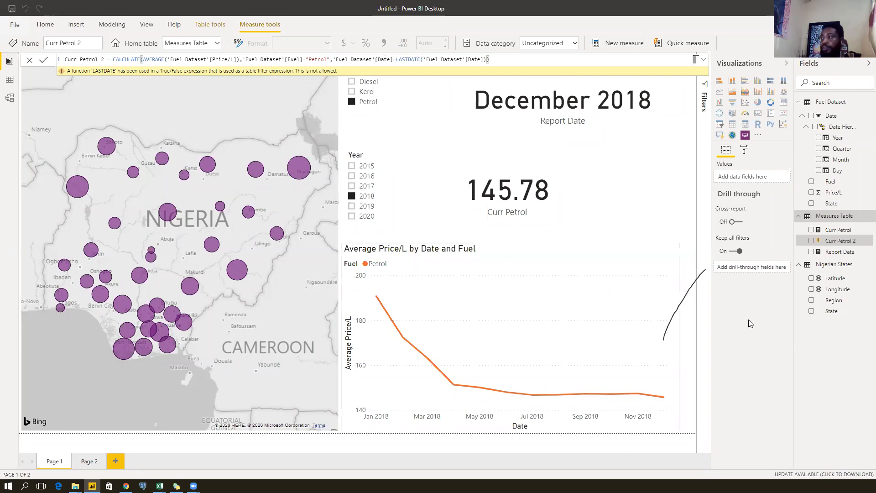
Review Curr Petrol 2's DAX, breaking it onto two lines, then open Curr Petrol's definition.
{"action": "left_click", "coordinate": [690, 292]}
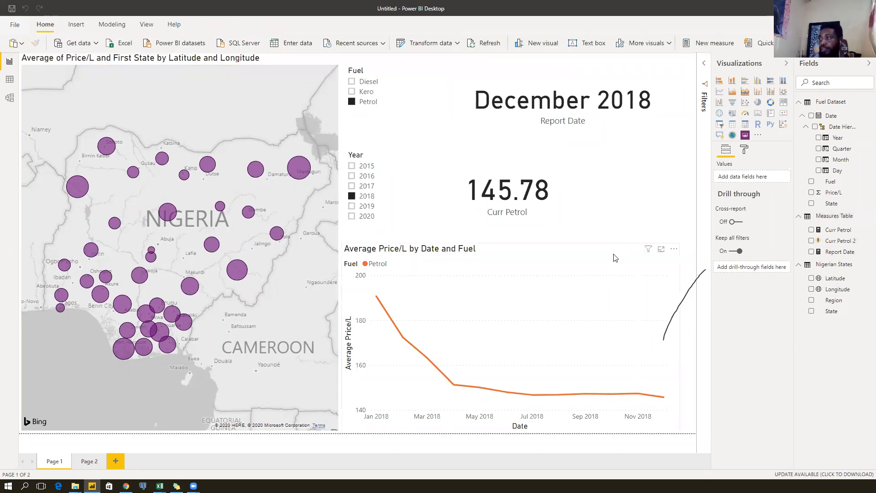
{"action": "left_click", "coordinate": [678, 296]}
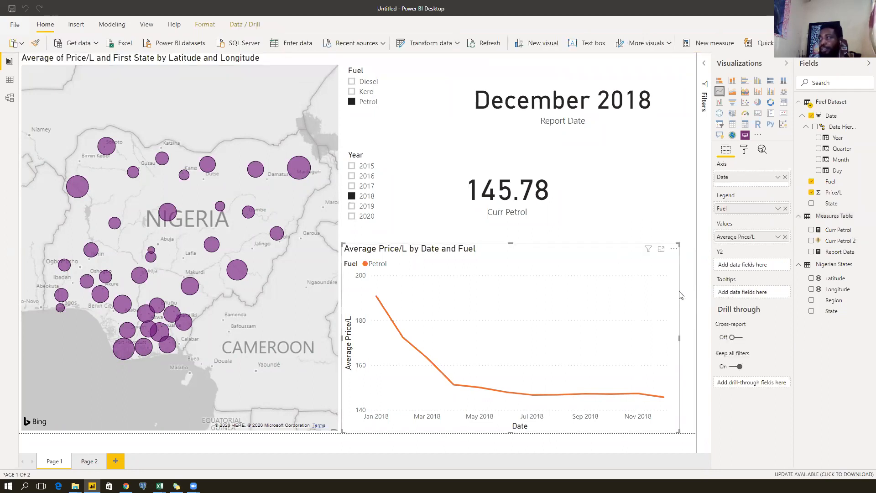
{"action": "left_click", "coordinate": [643, 204]}
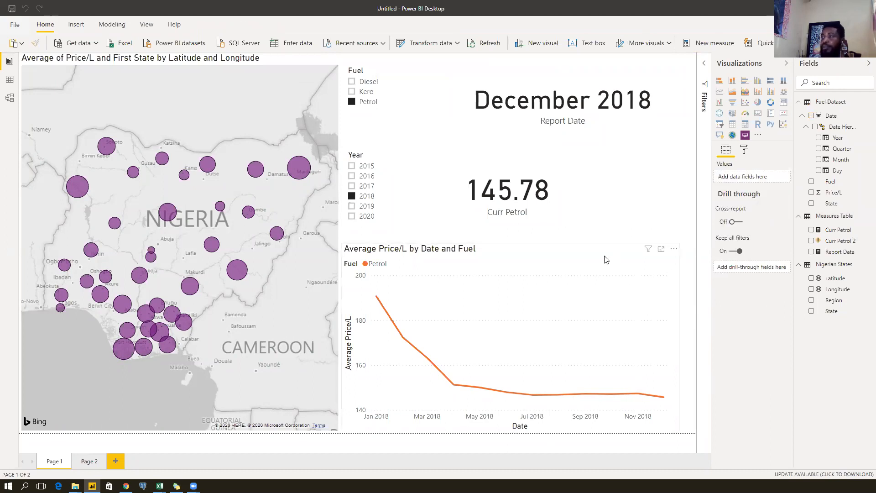
{"action": "left_click", "coordinate": [557, 256]}
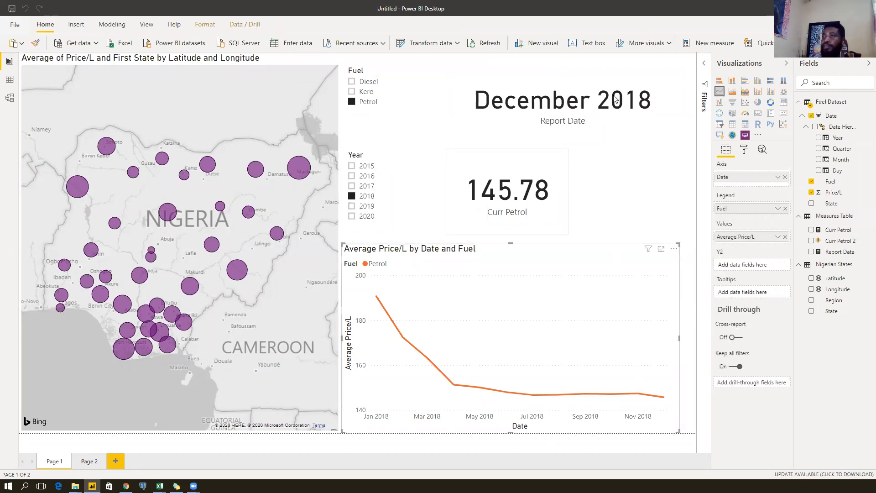
{"action": "left_click", "coordinate": [834, 243]}
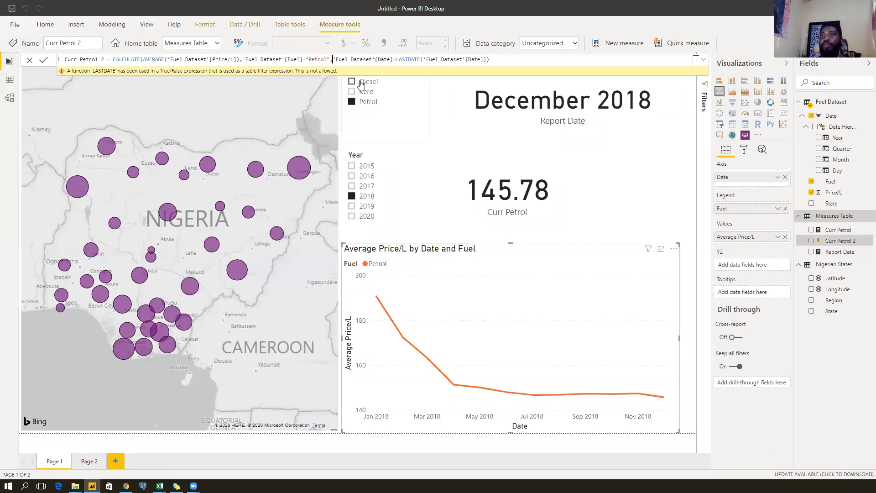
{"action": "key", "text": "shift+Return"}
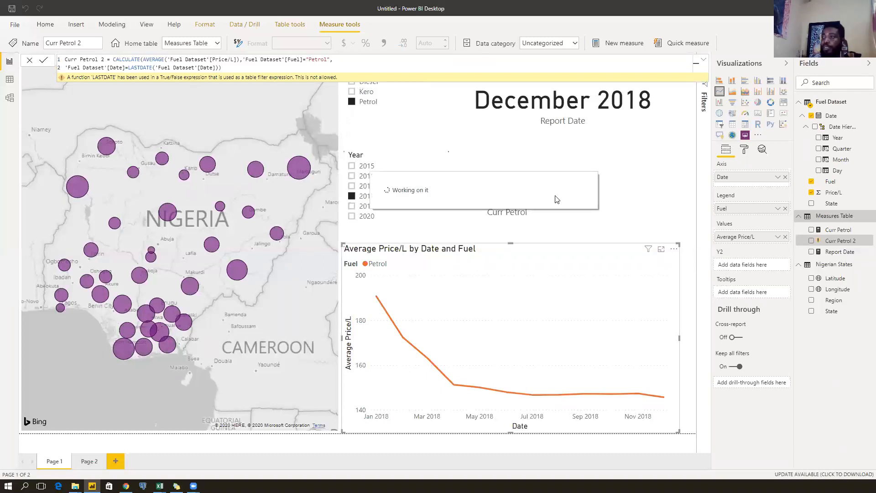
{"action": "left_click", "coordinate": [528, 204]}
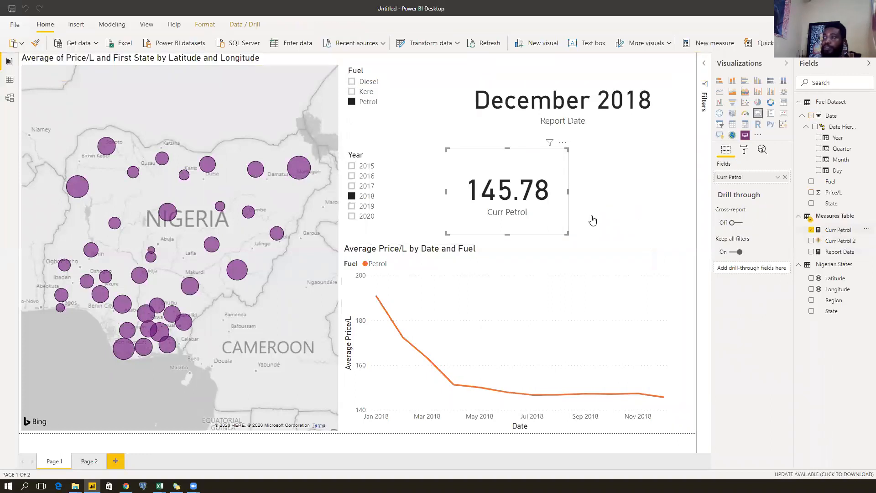
{"action": "left_click", "coordinate": [839, 231]}
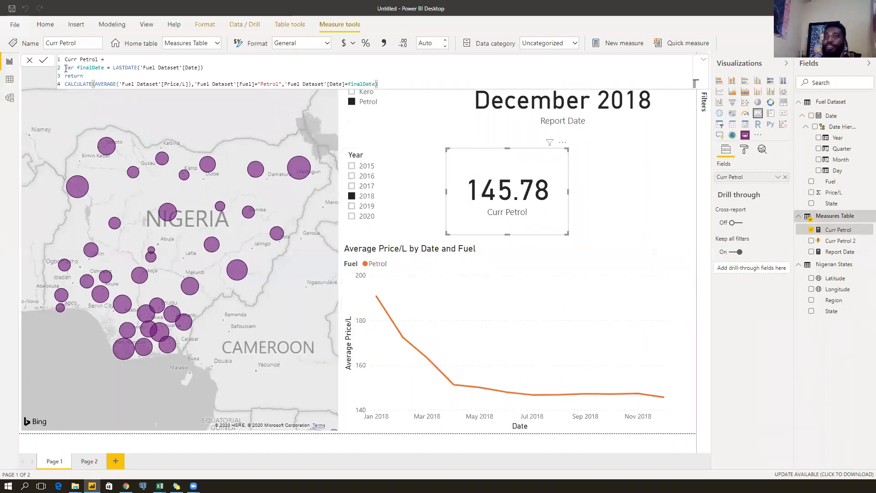
Switch the Year slicer between 2019 and 2020, settle on 2020, and reopen Curr Petrol's DAX.
{"action": "left_click_drag", "start_coordinate": [65, 67], "coordinate": [202, 67]}
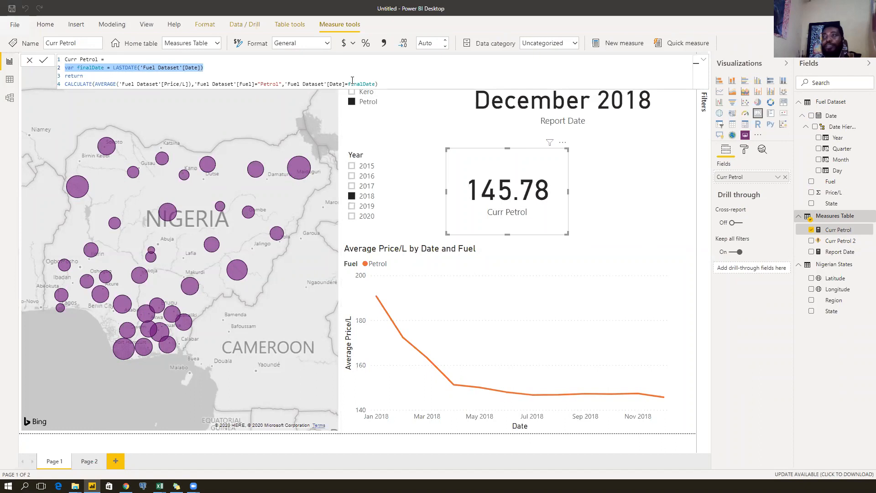
{"action": "left_click", "coordinate": [367, 208]}
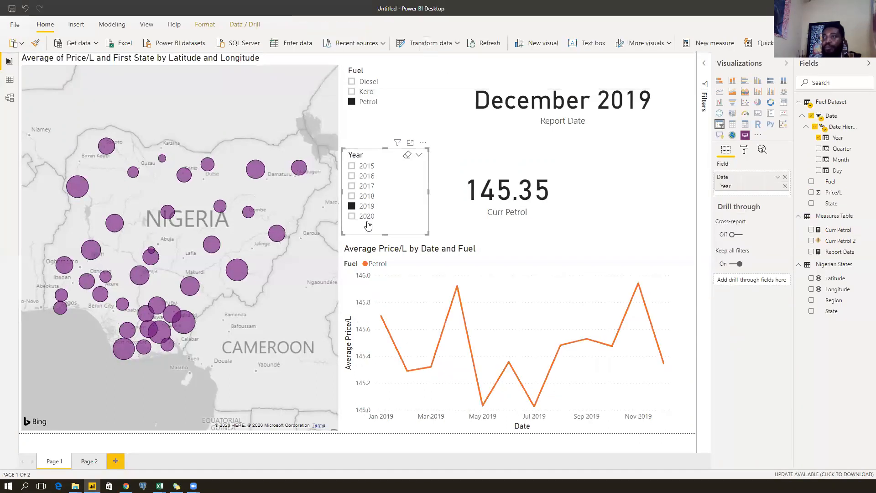
{"action": "left_click", "coordinate": [368, 219]}
{"action": "left_click", "coordinate": [367, 208]}
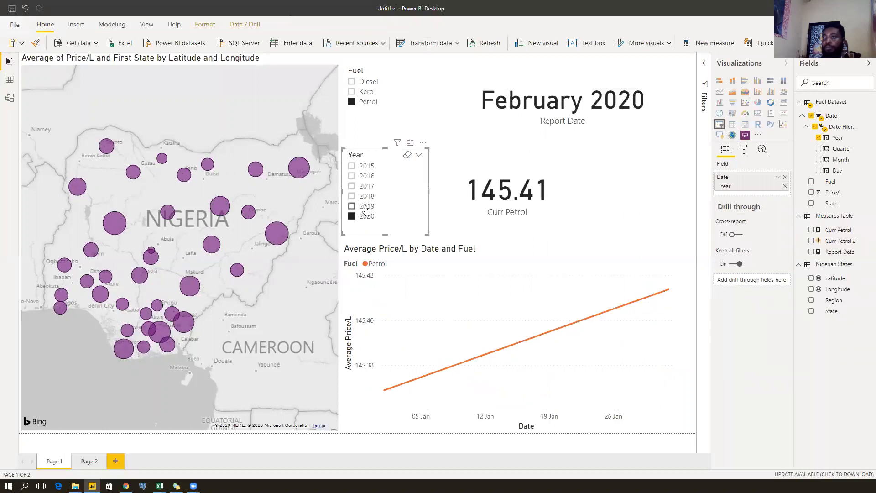
{"action": "left_click", "coordinate": [368, 217]}
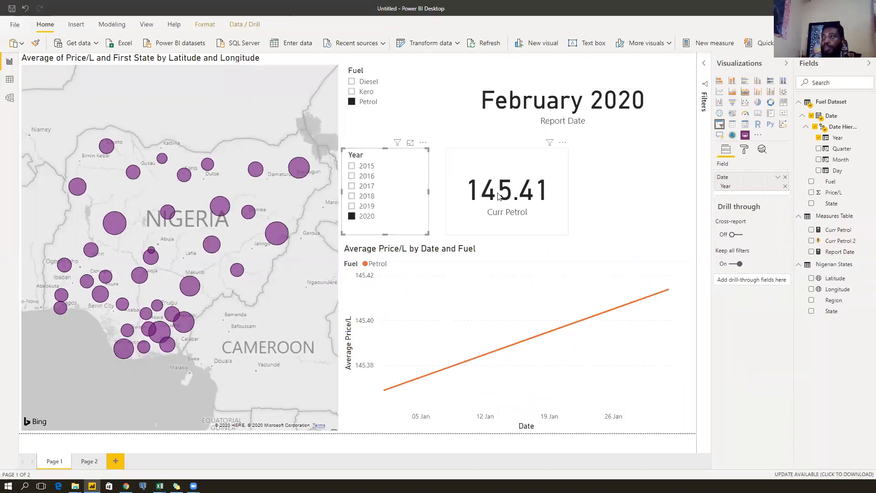
{"action": "left_click", "coordinate": [561, 199]}
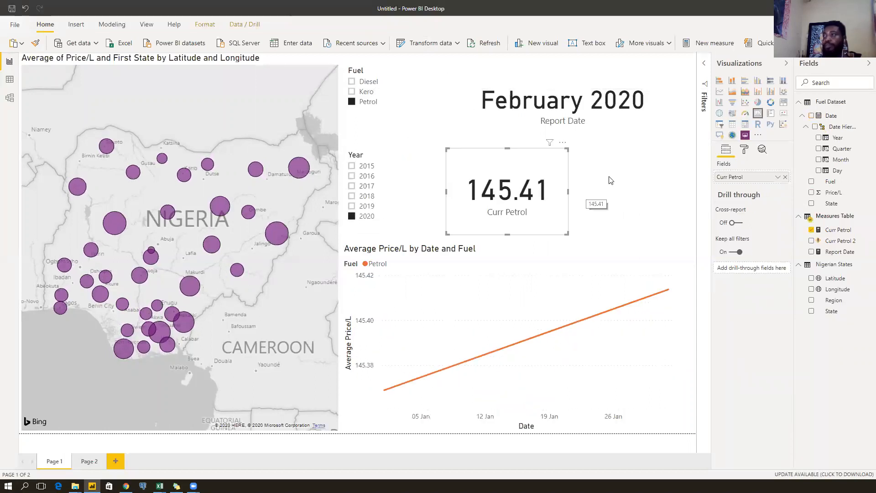
{"action": "left_click", "coordinate": [841, 232]}
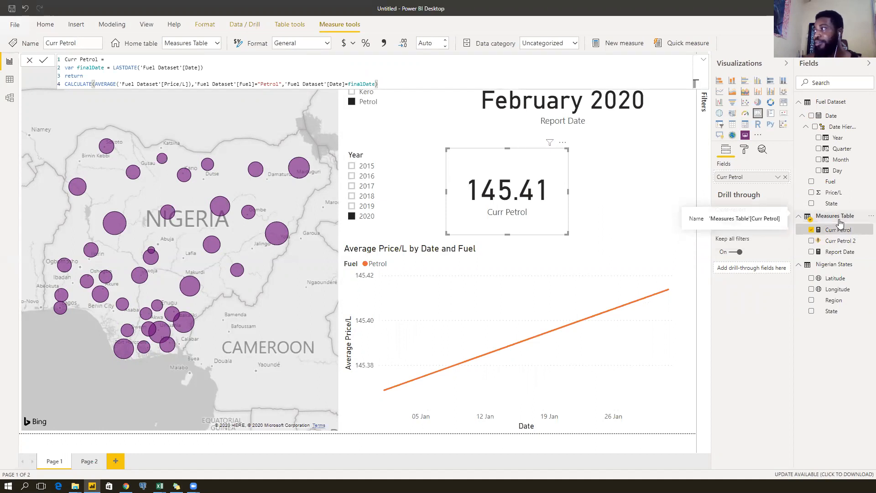
Start a new measure named Prev Petrol Month as CALCULATE over [Curr Petrol].
{"action": "right_click", "coordinate": [839, 220]}
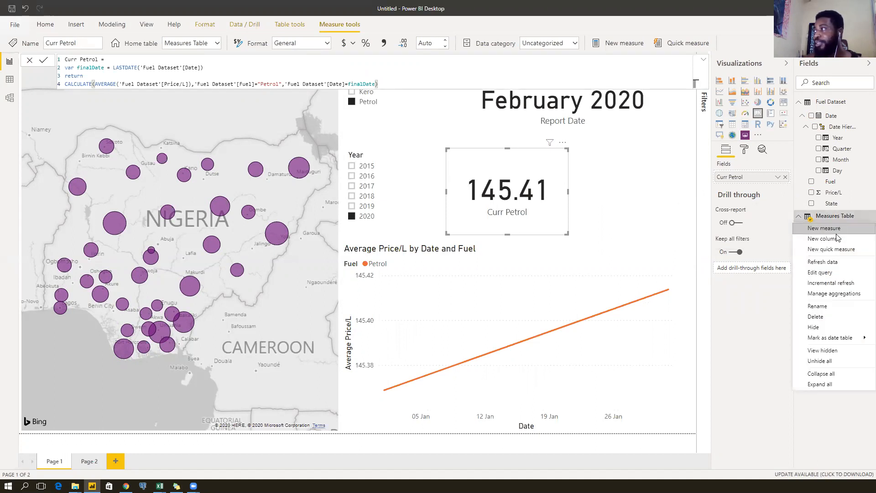
{"action": "key", "text": "Escape"}
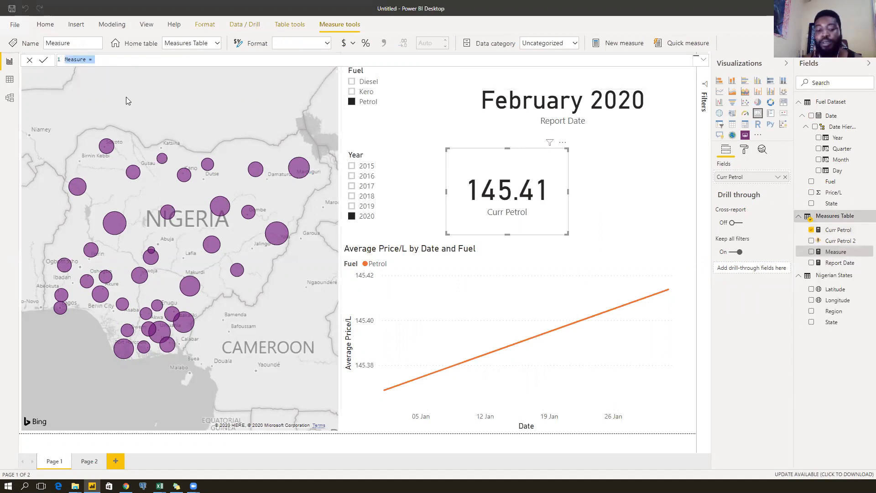
{"action": "type", "text": "Prev "}
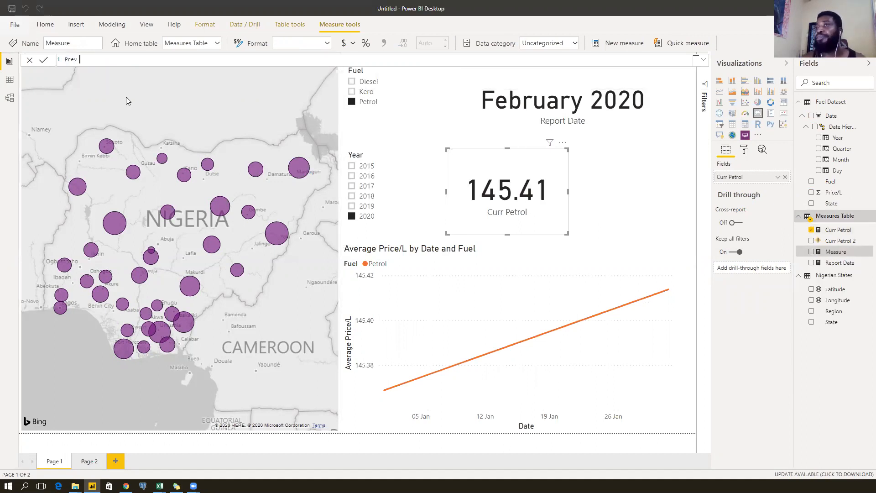
{"action": "type", "text": "Petrol ="}
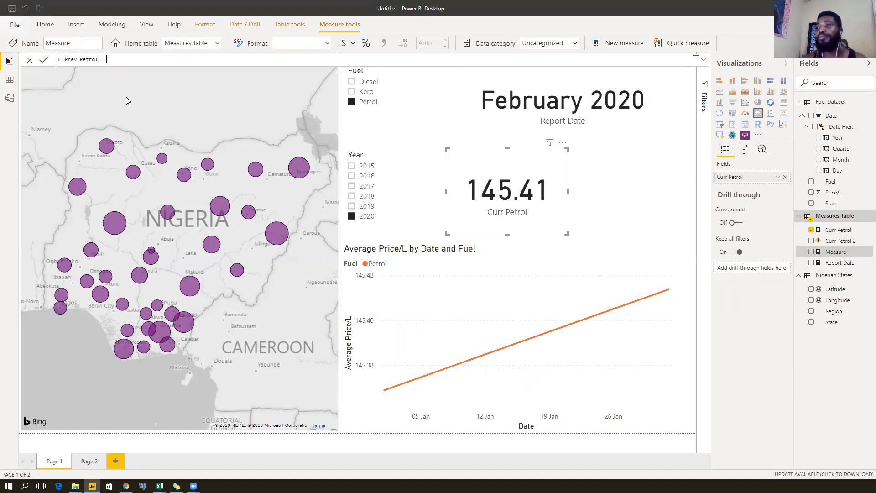
{"action": "key", "text": "BackSpace"}
{"action": "key", "text": "BackSpace"}
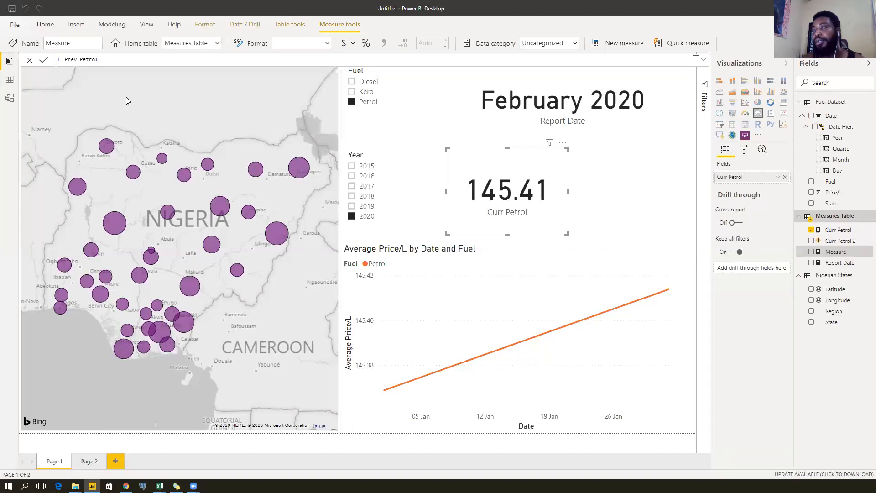
{"action": "key", "text": "BackSpace"}
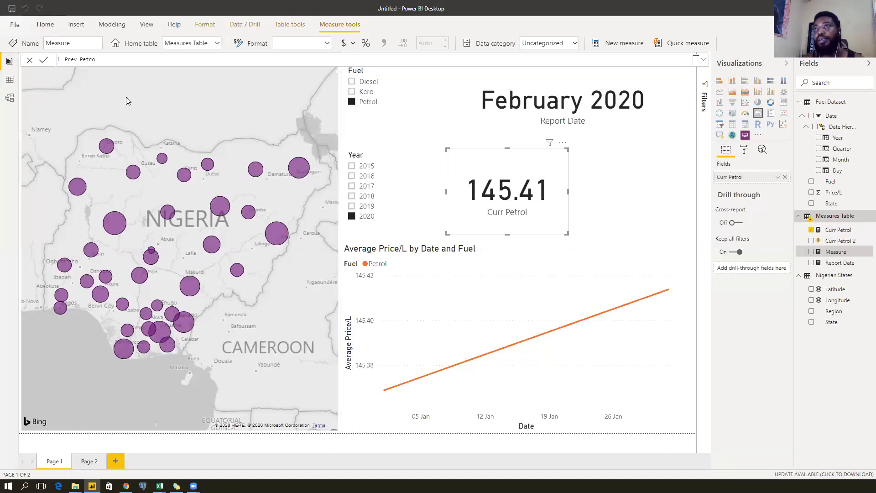
{"action": "type", "text": "l Month = "}
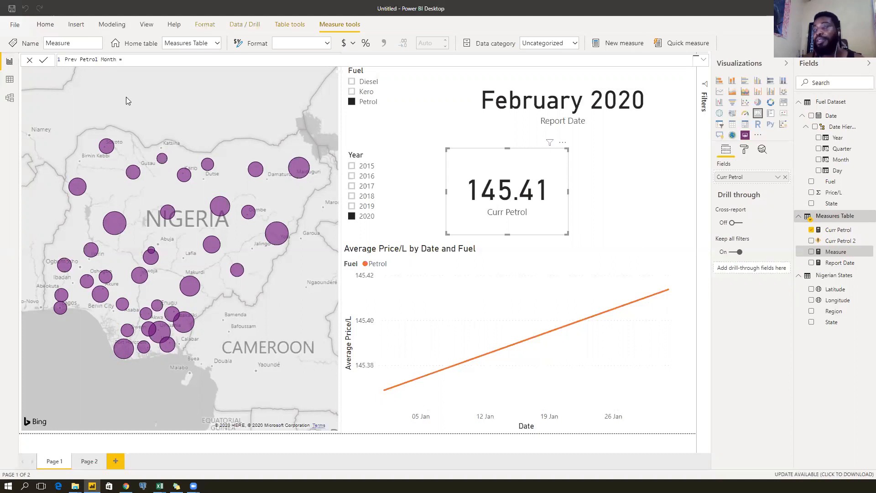
{"action": "type", "text": "cal"}
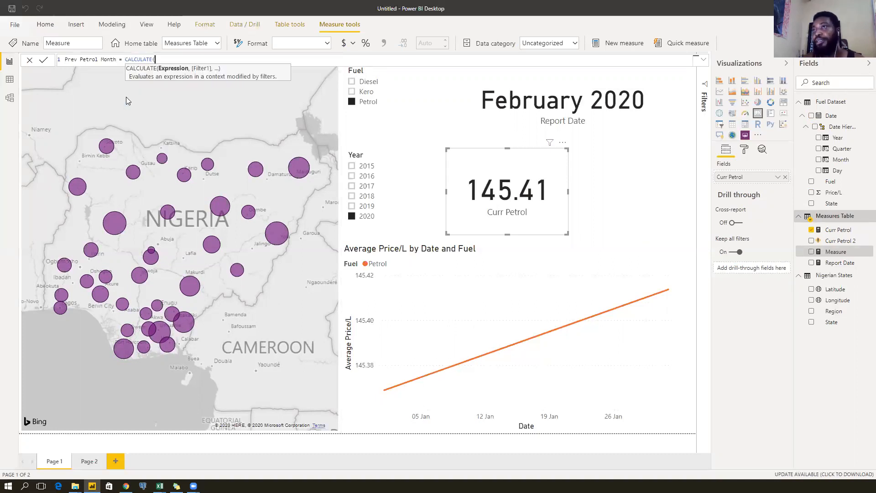
{"action": "key", "text": "Tab"}
{"action": "type", "text": "curr"}
{"action": "key", "text": "Tab"}
Add the DATEADD('Fuel Dataset'[Date],-1,MONTH) filter and commit the measure.
{"action": "type", "text": ","}
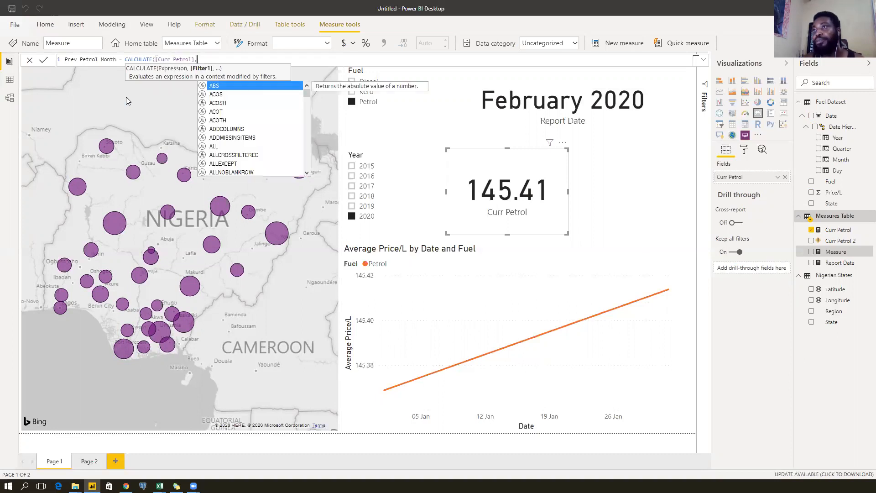
{"action": "type", "text": "date"}
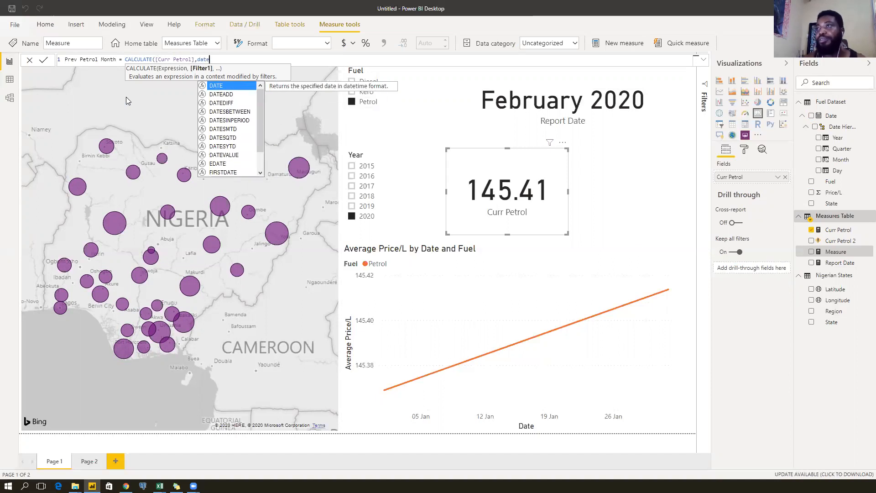
{"action": "key", "text": "Down"}
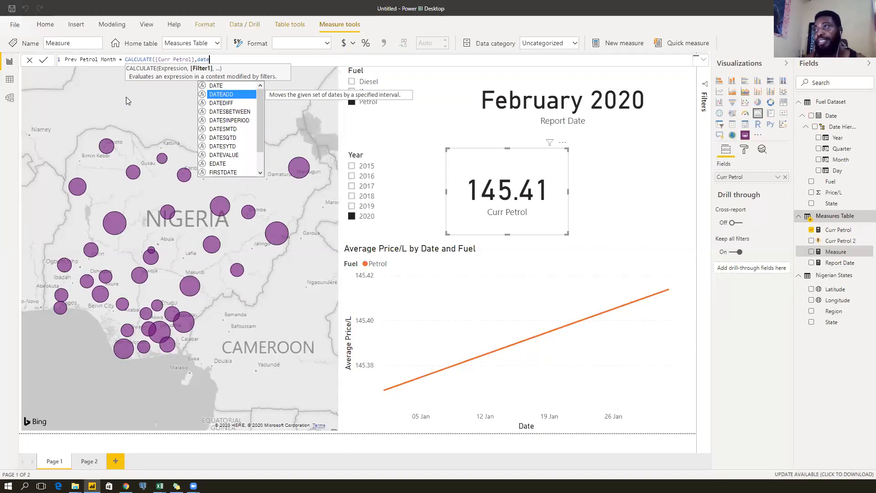
{"action": "key", "text": "Tab"}
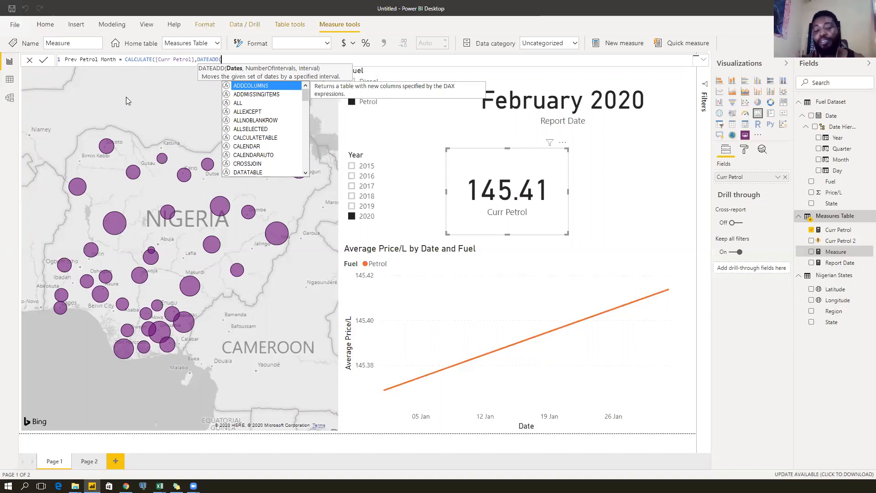
{"action": "type", "text": "date"}
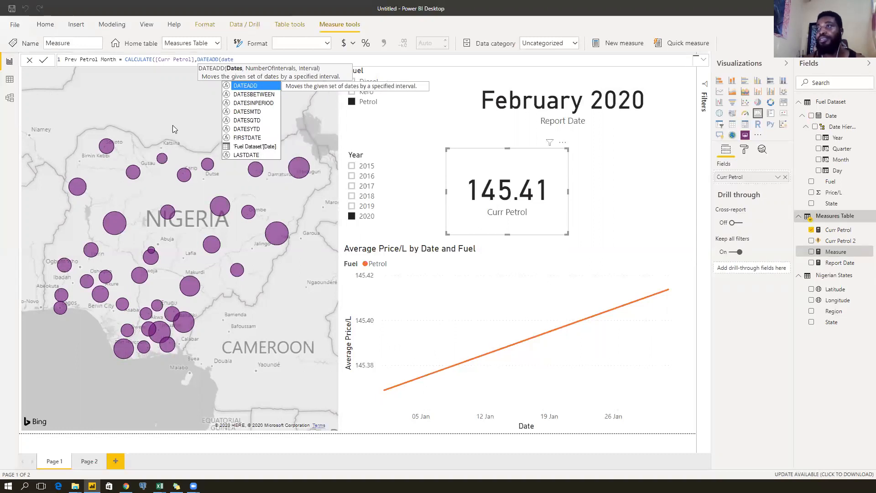
{"action": "double_click", "coordinate": [240, 146]}
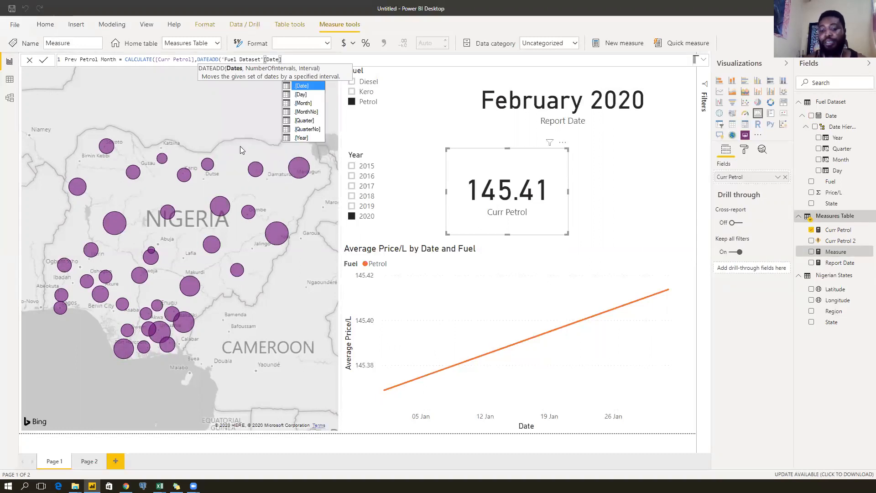
{"action": "type", "text": ","}
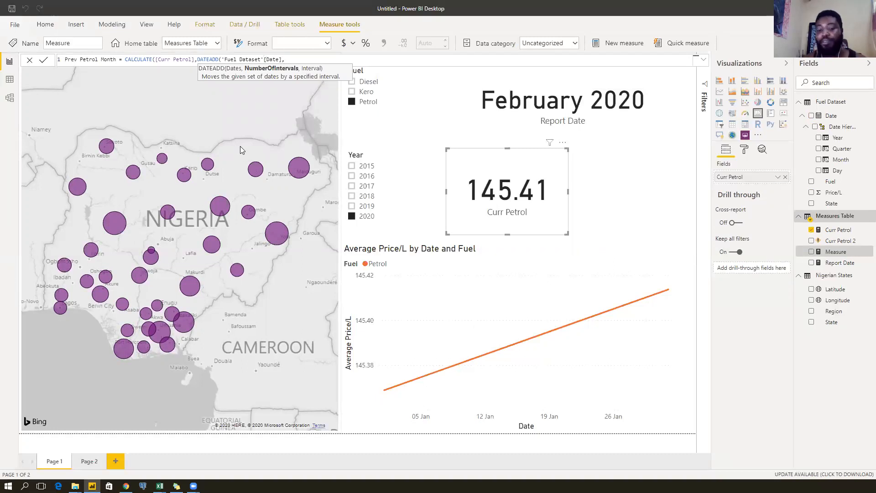
{"action": "type", "text": "-1"}
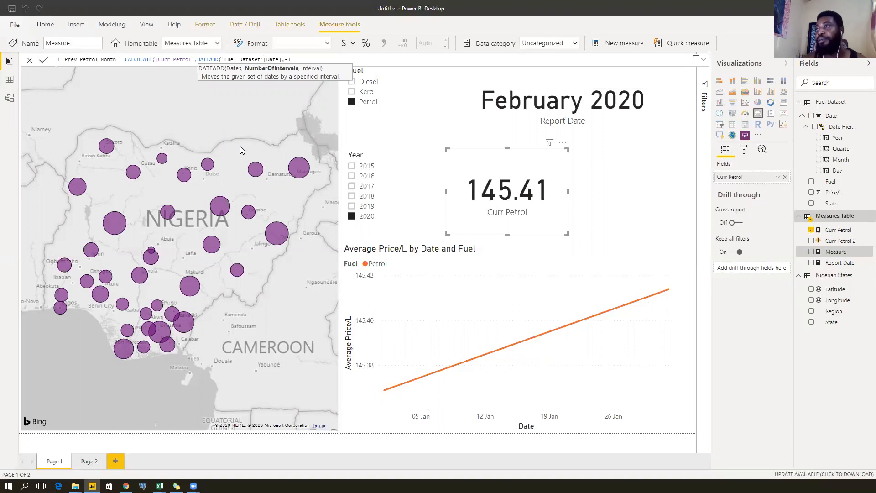
{"action": "type", "text": ","}
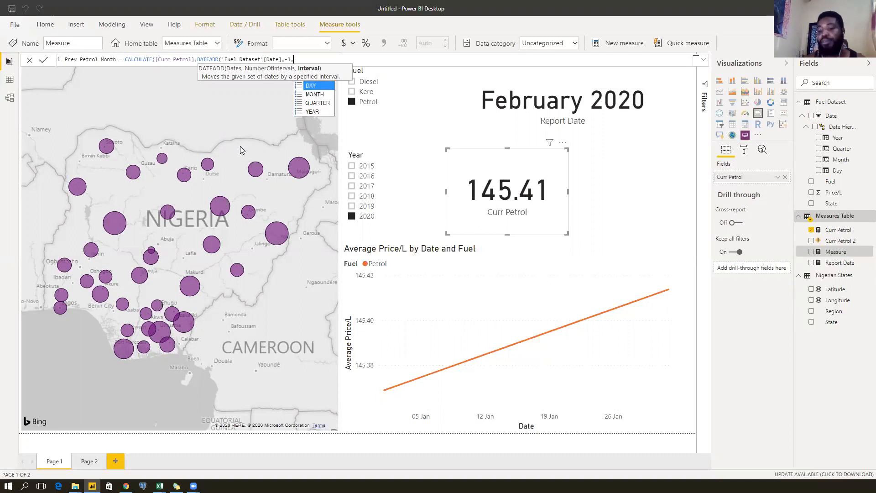
{"action": "key", "text": "Down"}
{"action": "key", "text": "Tab"}
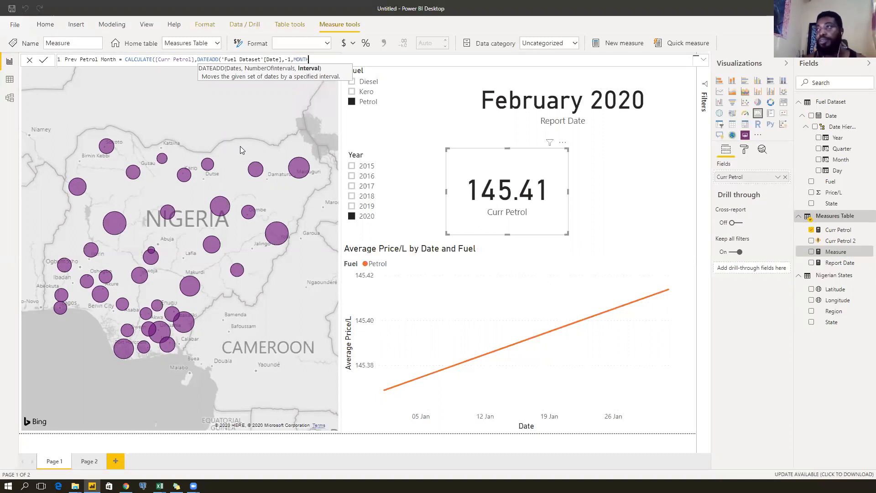
{"action": "type", "text": ")"}
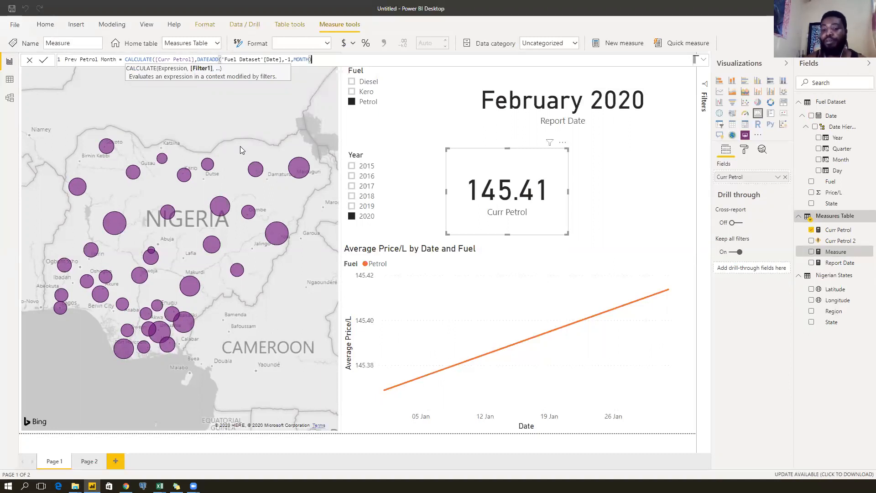
{"action": "type", "text": ")"}
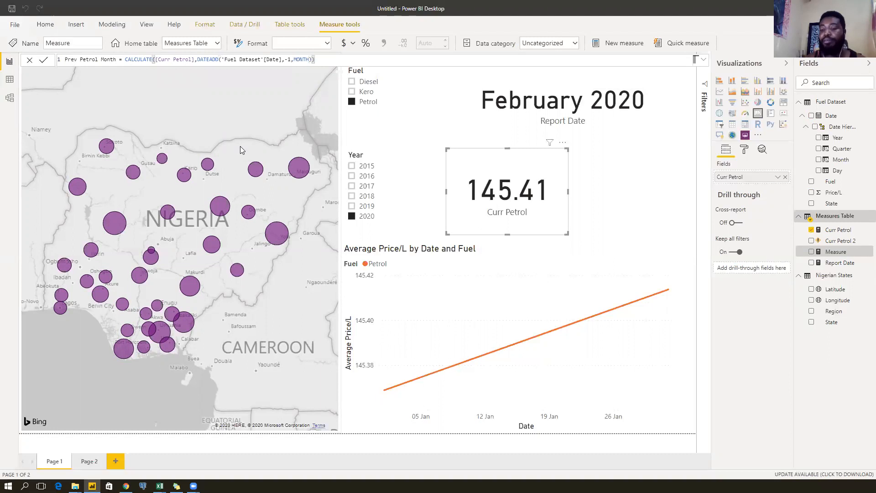
{"action": "key", "text": "Return"}
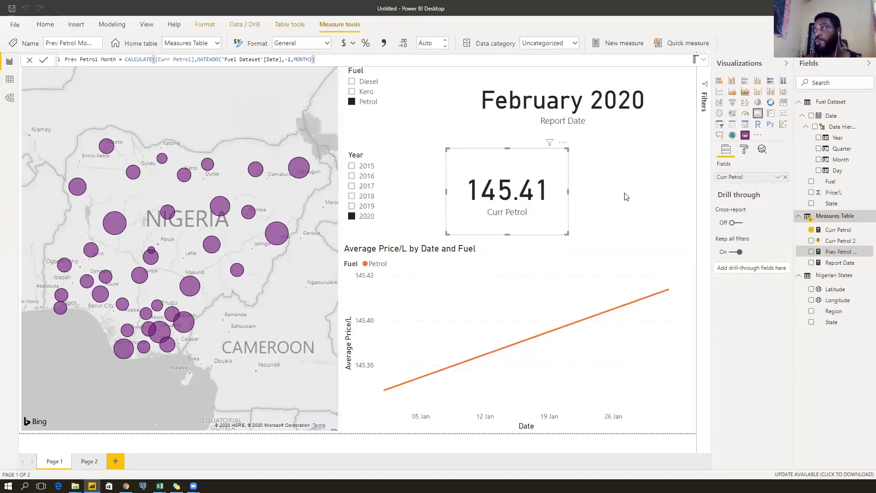
Duplicate the Curr Petrol card beside it and switch the copy to Prev Petrol Month.
{"action": "left_click", "coordinate": [547, 198]}
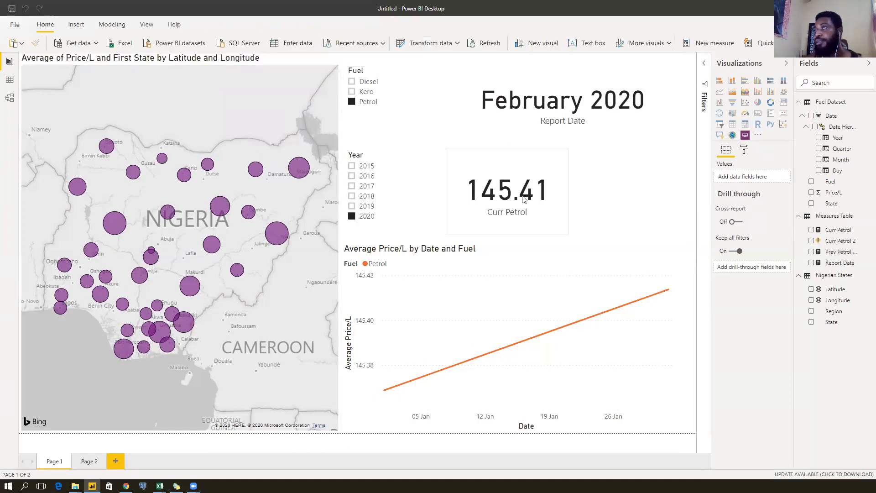
{"action": "key", "text": "ctrl+c"}
{"action": "key", "text": "ctrl+v"}
{"action": "left_click_drag", "start_coordinate": [622, 196], "coordinate": [645, 198]}
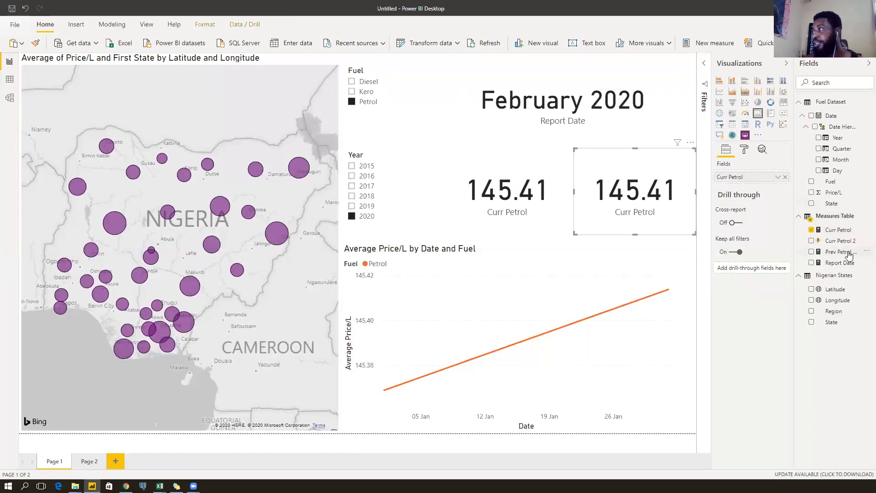
{"action": "left_click_drag", "start_coordinate": [848, 255], "coordinate": [759, 181]}
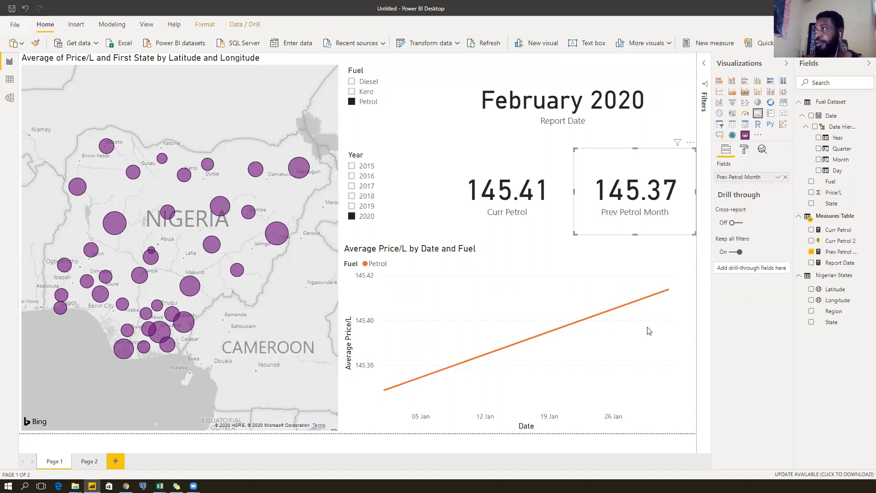
Compare the two cards with the Year slicer set to 2019, then 2018.
{"action": "mouse_move", "coordinate": [384, 394]}
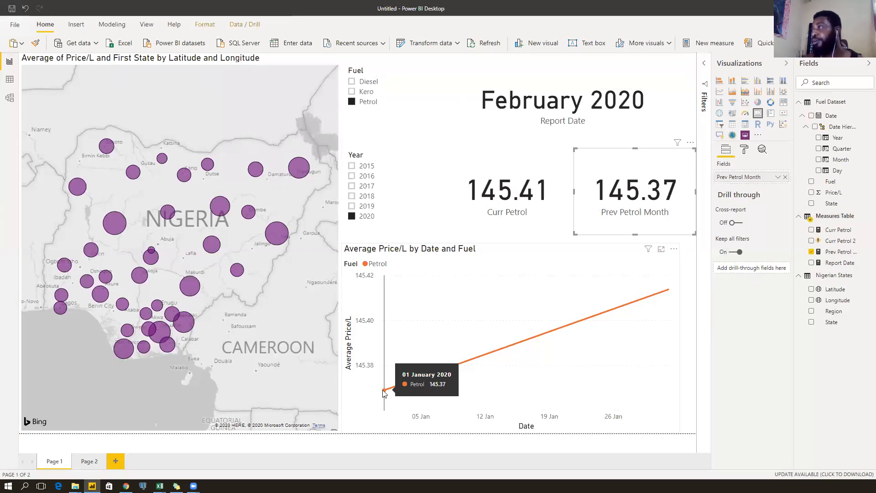
{"action": "left_click", "coordinate": [366, 208]}
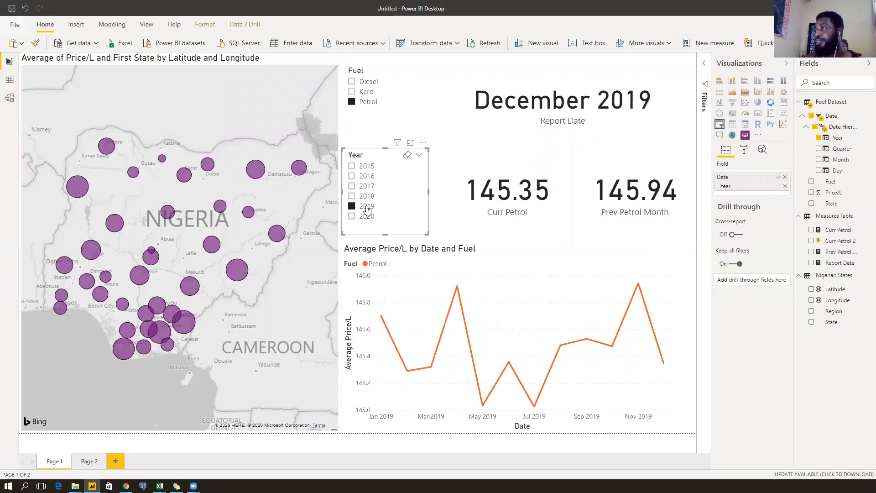
{"action": "left_click", "coordinate": [491, 210]}
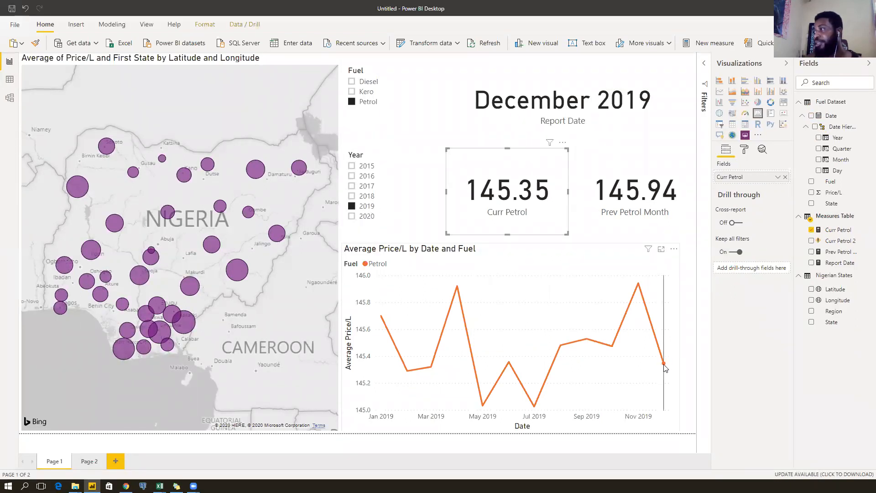
{"action": "mouse_move", "coordinate": [664, 368]}
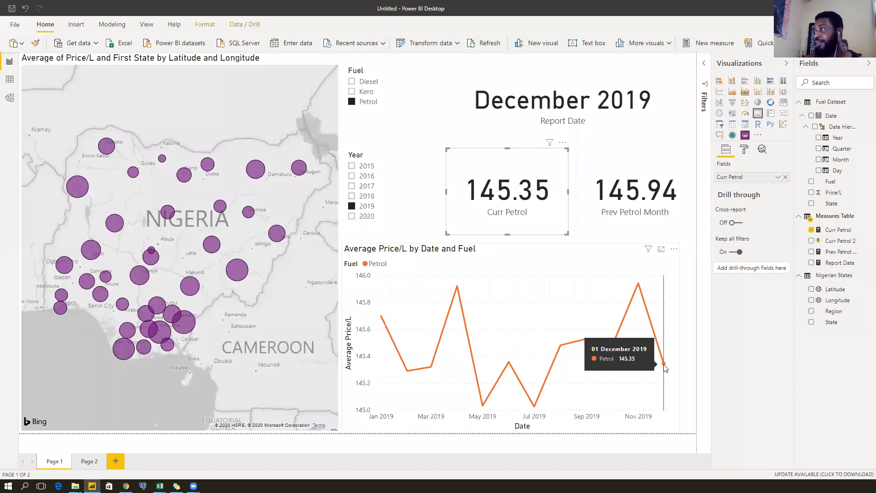
{"action": "mouse_move", "coordinate": [639, 296]}
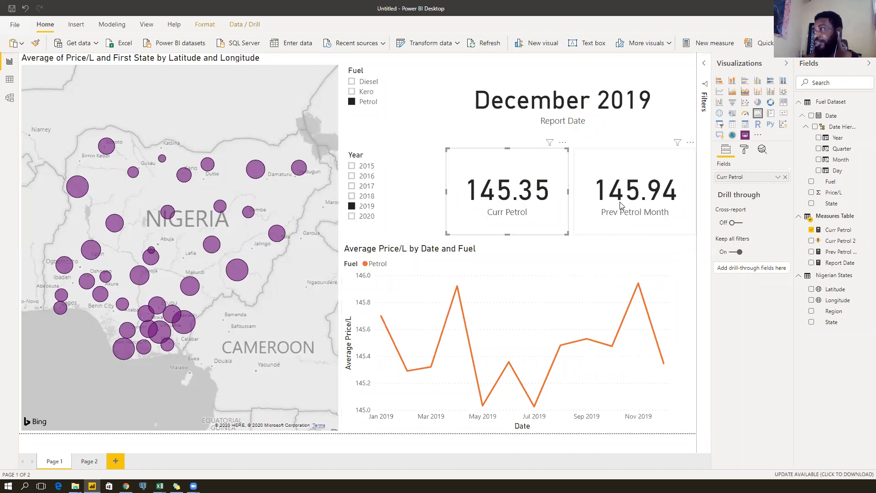
{"action": "left_click", "coordinate": [352, 195]}
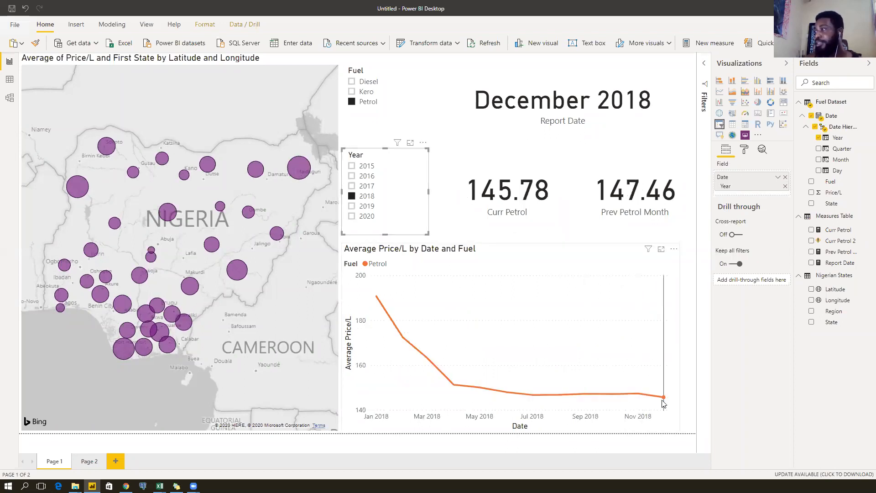
{"action": "mouse_move", "coordinate": [664, 401]}
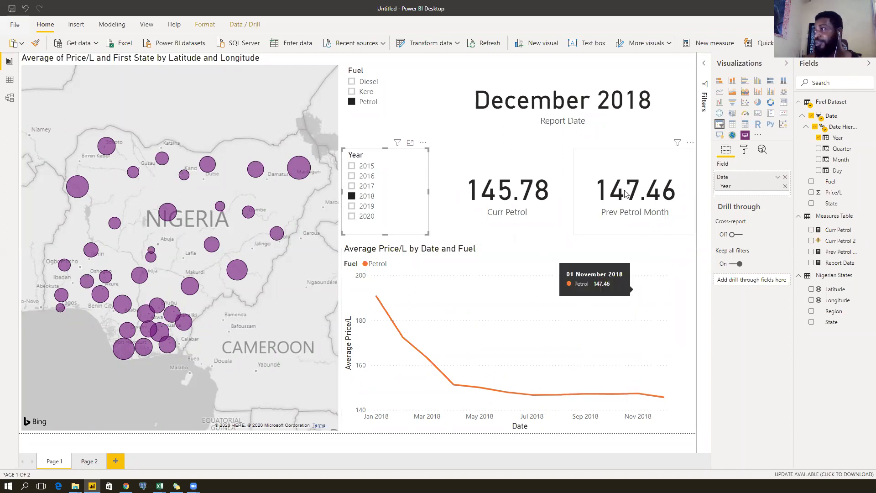
{"action": "left_click", "coordinate": [652, 190]}
{"action": "left_click", "coordinate": [508, 186]}
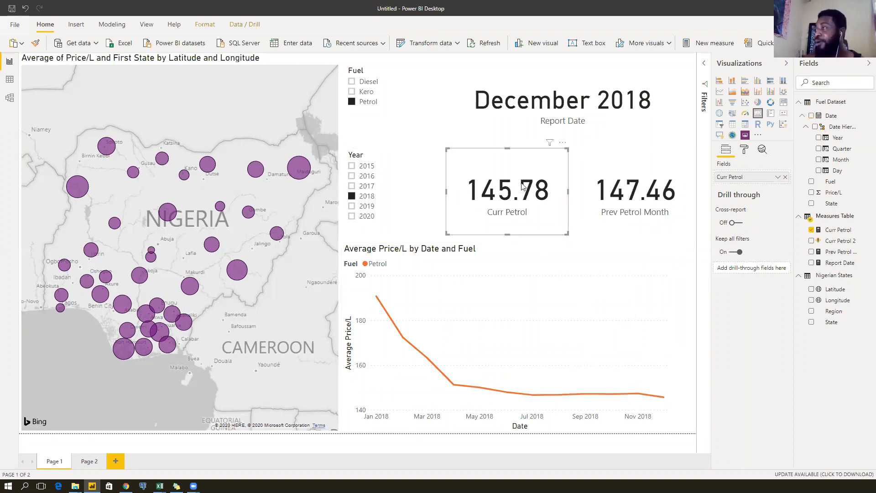
{"action": "left_click", "coordinate": [657, 206]}
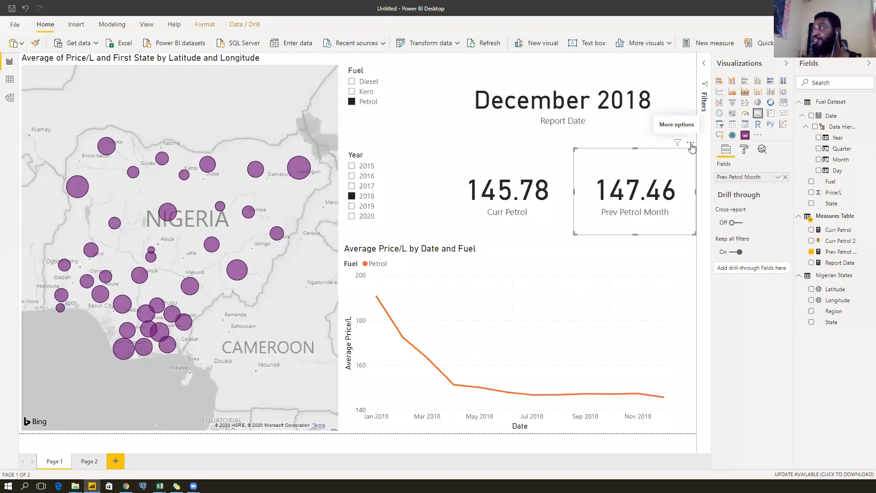
Create a new Measures Table measure named MoM Petrol using DIVIDE.
{"action": "right_click", "coordinate": [841, 220]}
{"action": "left_click", "coordinate": [549, 237]}
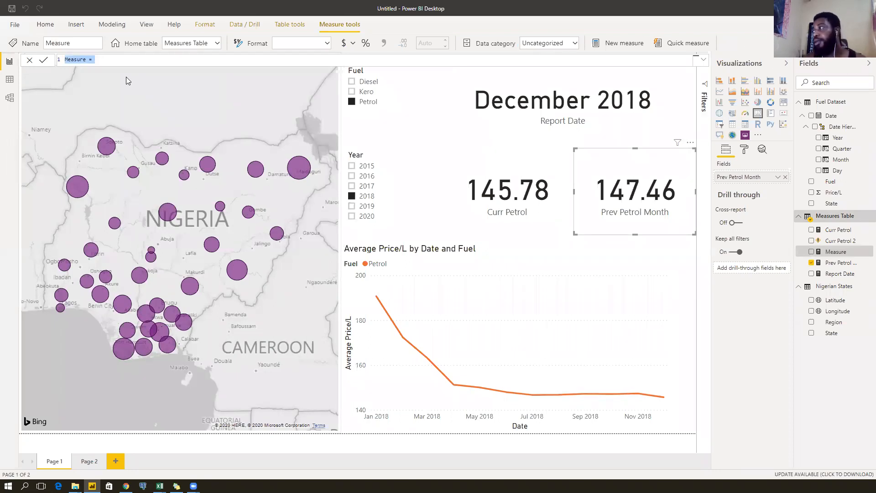
{"action": "type", "text": "Mo"}
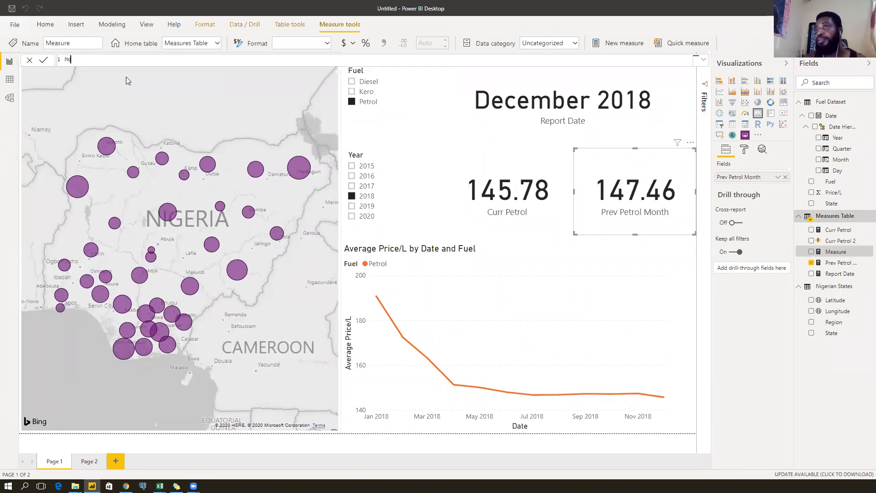
{"action": "type", "text": "M Petrol -"}
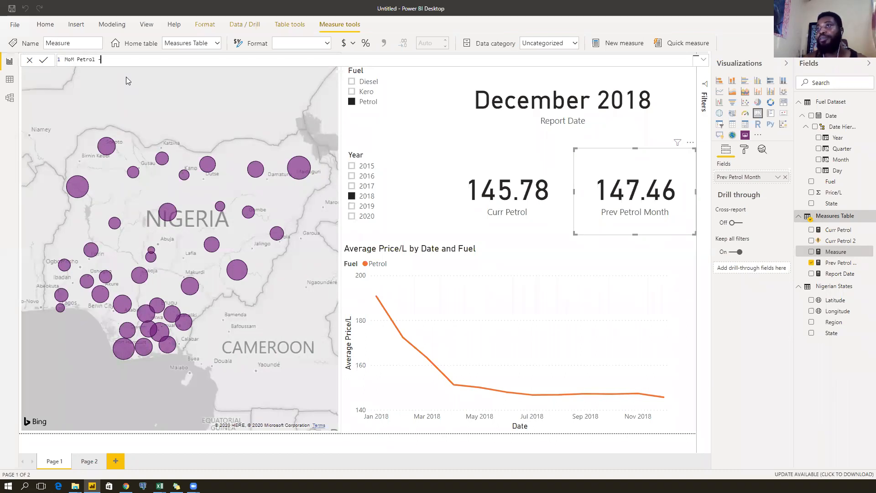
{"action": "key", "text": "BackSpace"}
{"action": "key", "text": "BackSpace"}
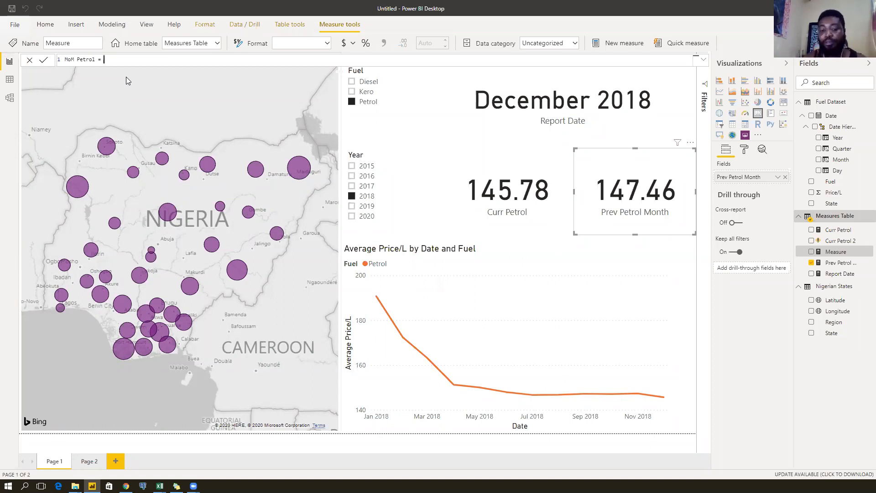
{"action": "type", "text": "divi"}
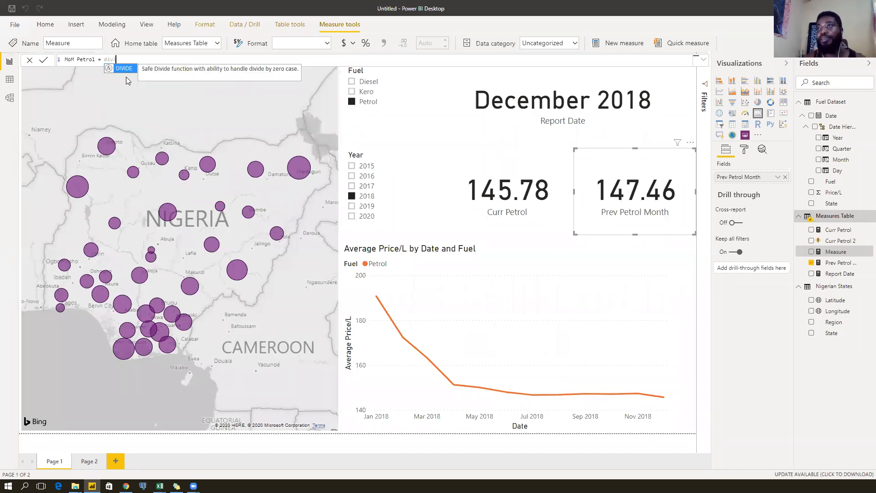
{"action": "key", "text": "Tab"}
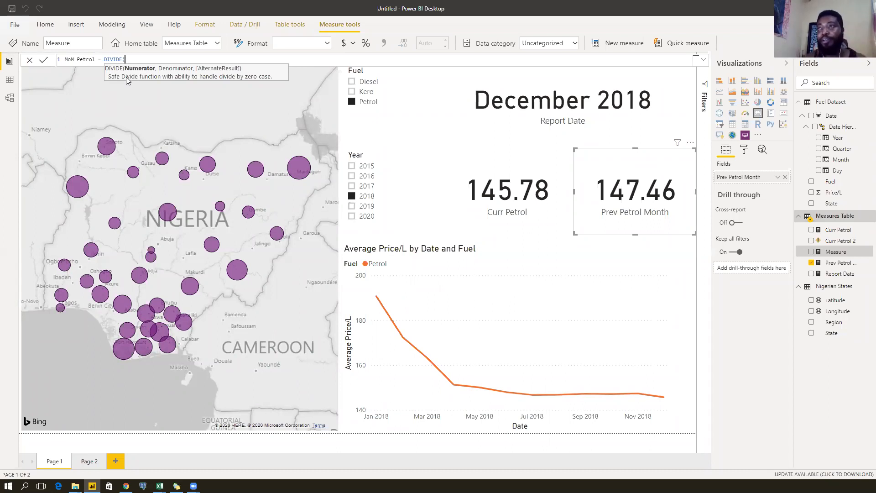
Complete it as DIVIDE([Curr Petrol]-[Prev Petrol Month],[Prev Petrol Month]) and commit.
{"action": "type", "text": "[c"}
{"action": "key", "text": "Tab"}
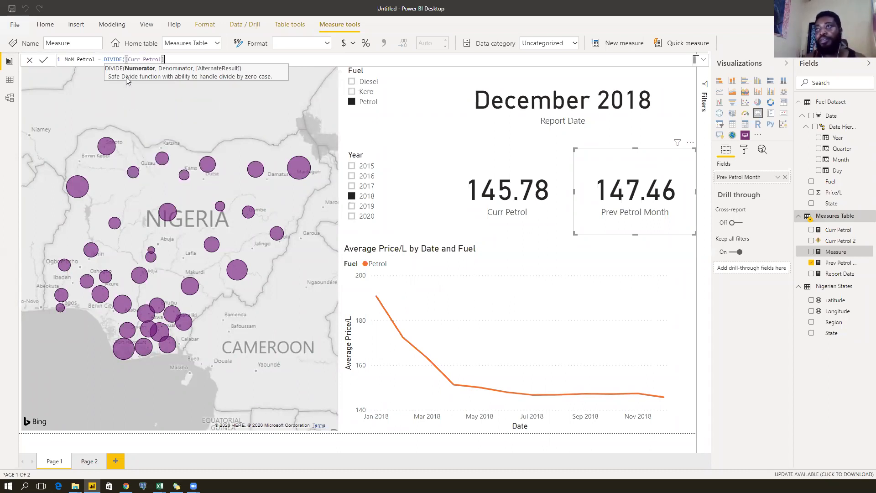
{"action": "type", "text": "-"}
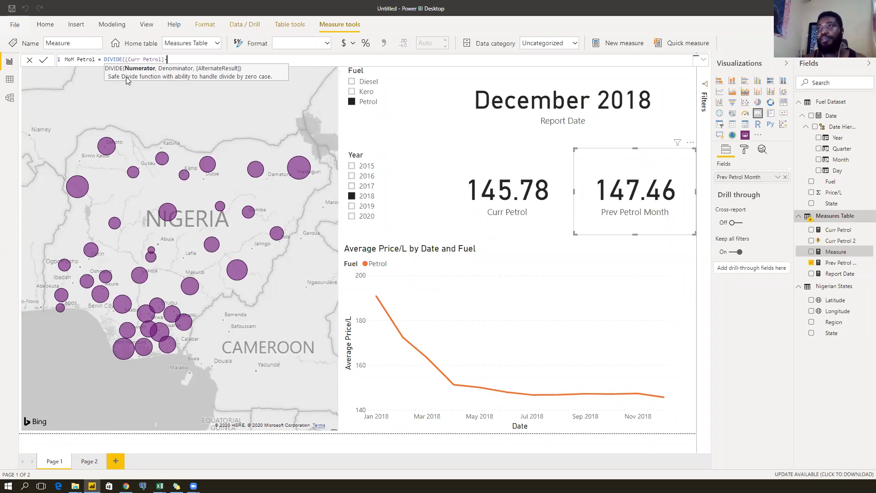
{"action": "type", "text": "[pr"}
{"action": "key", "text": "Tab"}
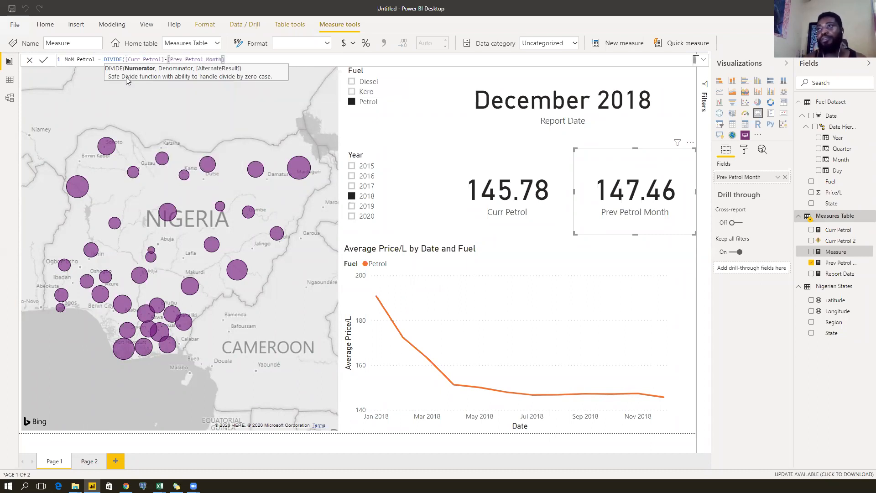
{"action": "type", "text": ","}
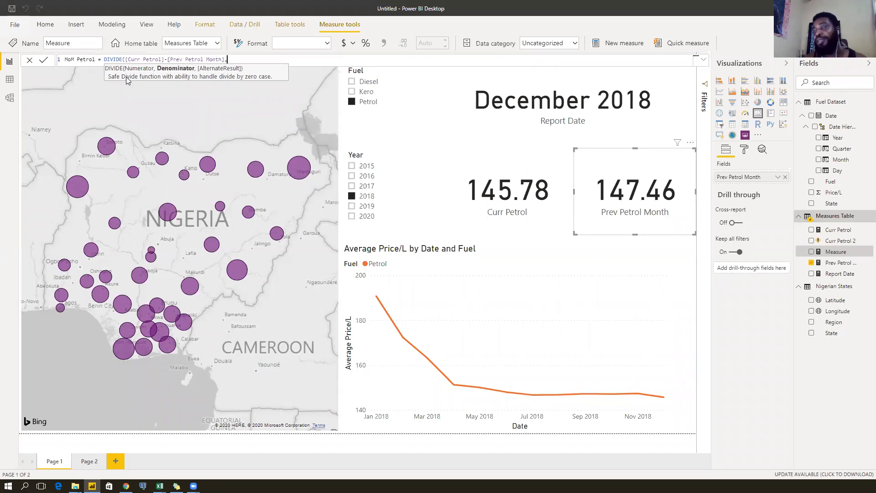
{"action": "type", "text": "p"}
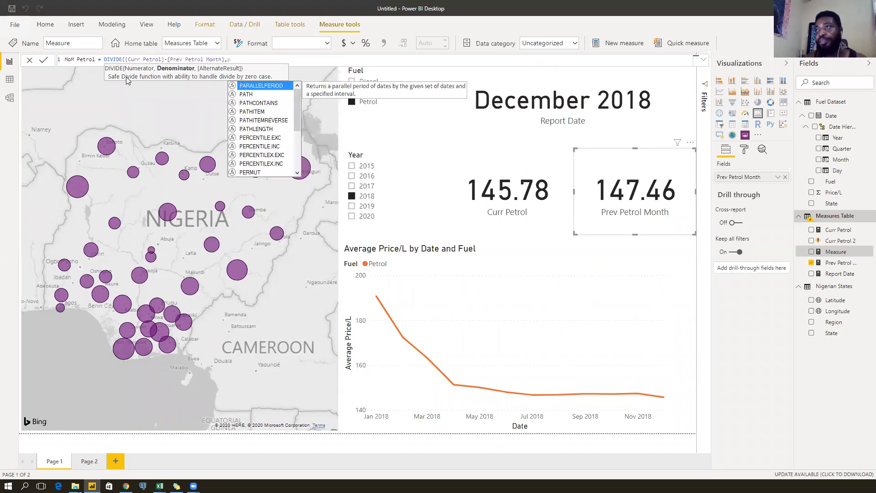
{"action": "type", "text": "rev"}
{"action": "key", "text": "Tab"}
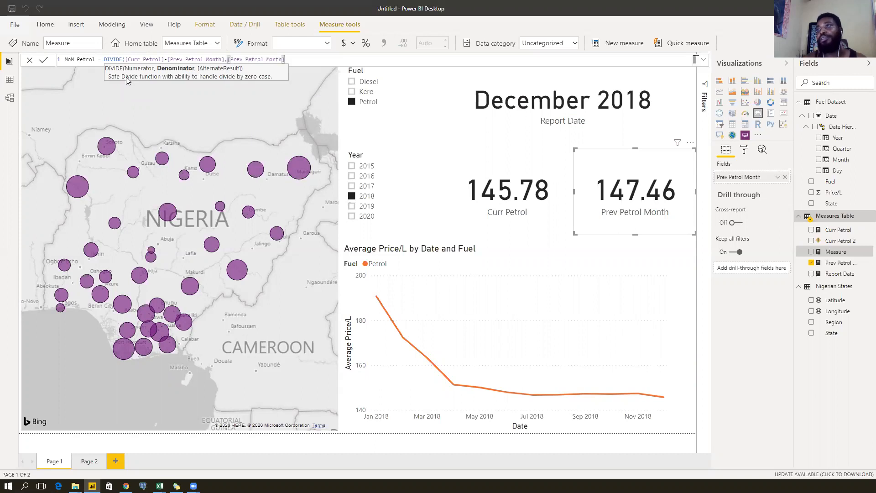
{"action": "type", "text": ")"}
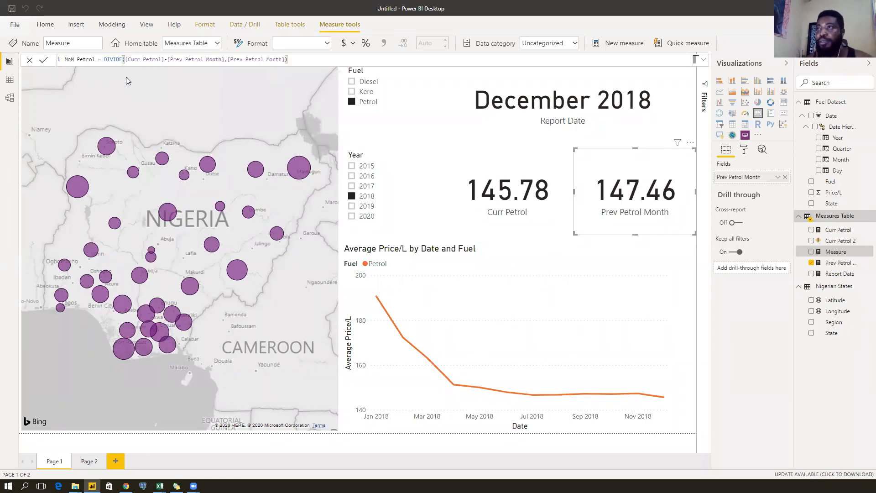
{"action": "key", "text": "Return"}
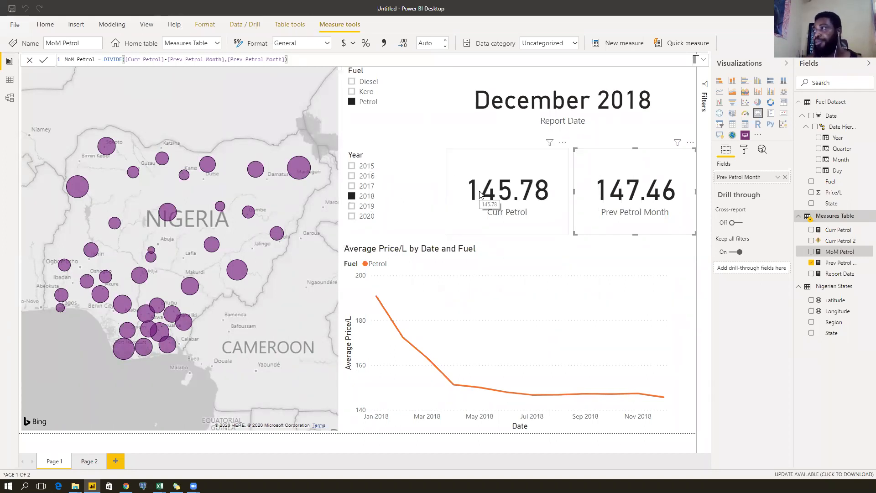
Move the Curr Petrol and Prev Petrol Month cards left, side by side.
{"action": "left_click", "coordinate": [555, 193]}
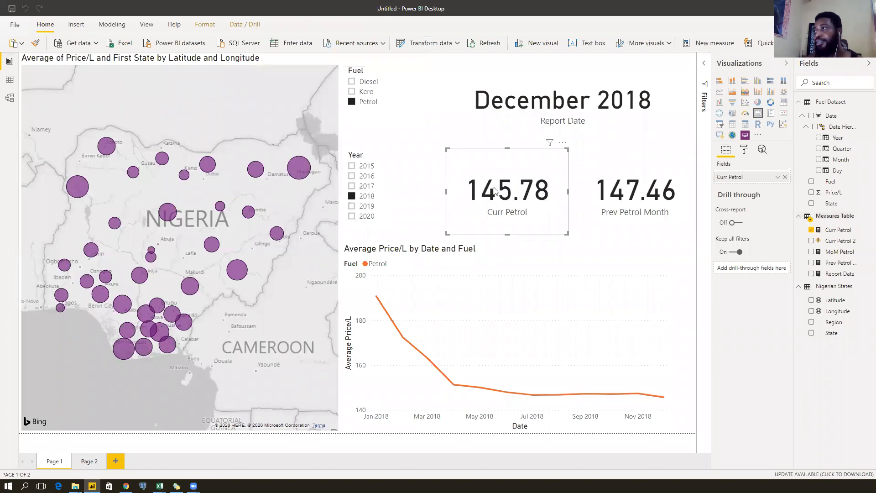
{"action": "left_click_drag", "start_coordinate": [493, 196], "coordinate": [454, 192]}
{"action": "left_click_drag", "start_coordinate": [588, 193], "coordinate": [512, 190]}
{"action": "left_click", "coordinate": [528, 191]}
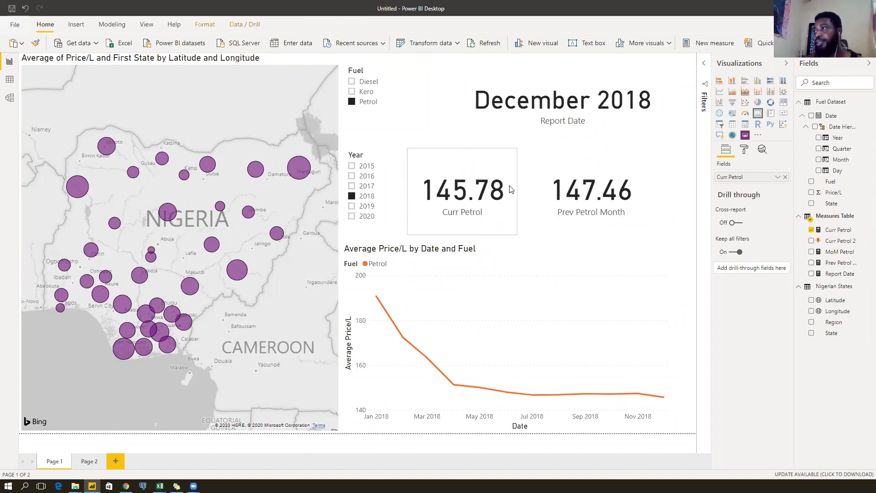
{"action": "left_click", "coordinate": [577, 188]}
{"action": "left_click_drag", "start_coordinate": [588, 188], "coordinate": [575, 187]}
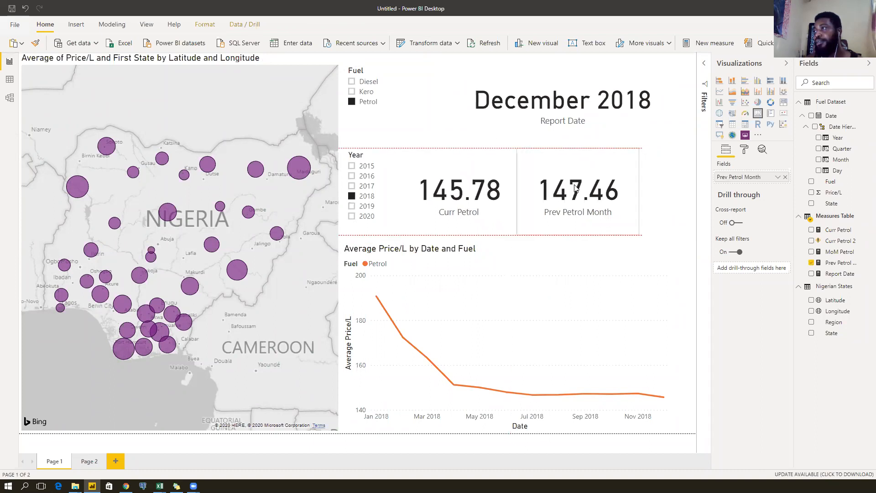
{"action": "left_click_drag", "start_coordinate": [510, 193], "coordinate": [536, 191]}
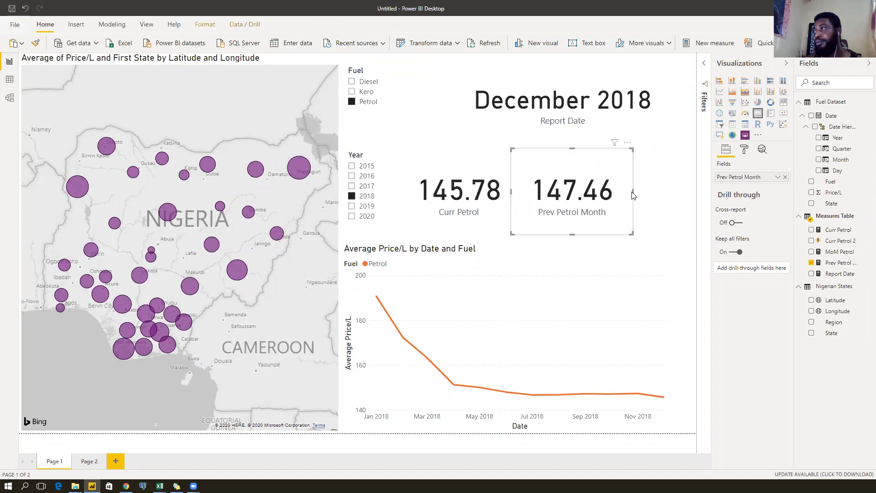
Narrow both cards to tighten the spacing, then add a new card visual.
{"action": "left_click_drag", "start_coordinate": [633, 194], "coordinate": [614, 194]}
{"action": "left_click", "coordinate": [639, 194]}
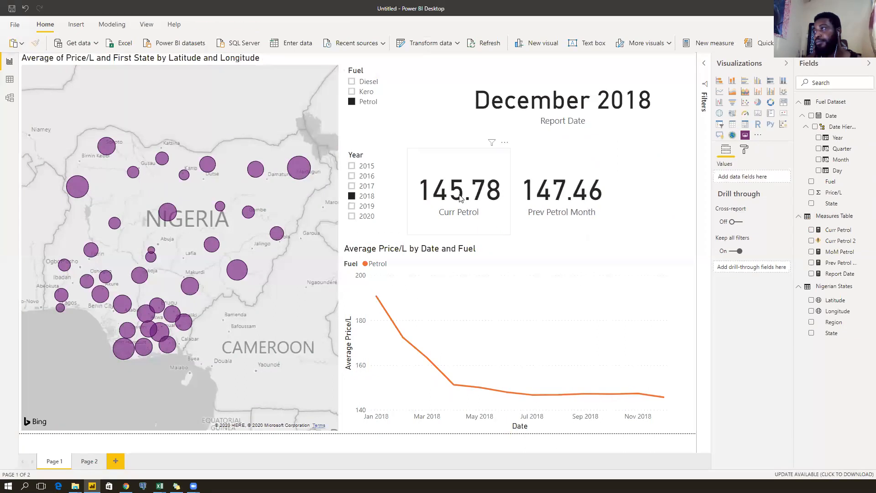
{"action": "left_click", "coordinate": [506, 194]}
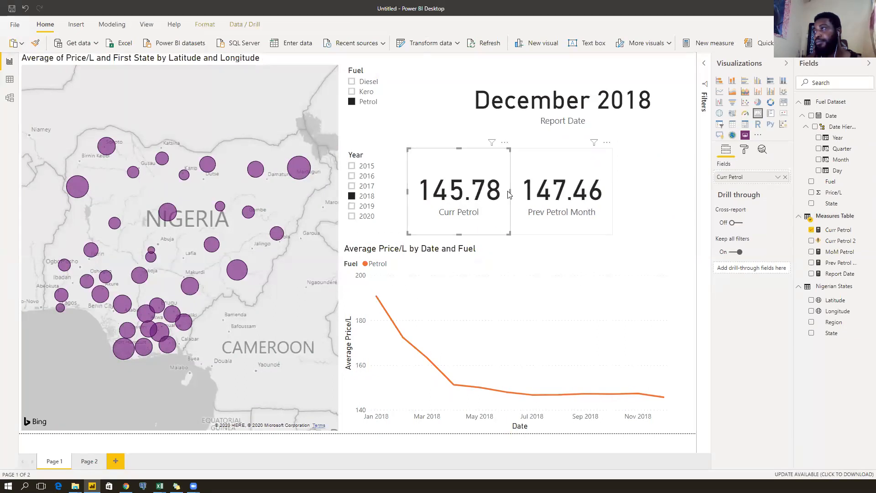
{"action": "left_click_drag", "start_coordinate": [508, 194], "coordinate": [504, 193]}
{"action": "left_click", "coordinate": [562, 194]}
{"action": "left_click_drag", "start_coordinate": [562, 192], "coordinate": [556, 193]}
{"action": "left_click", "coordinate": [628, 187]}
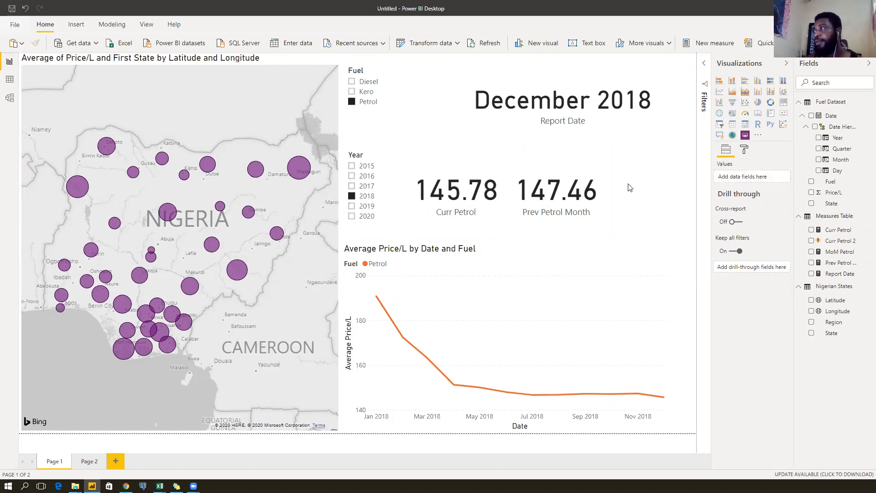
{"action": "left_click", "coordinate": [757, 114]}
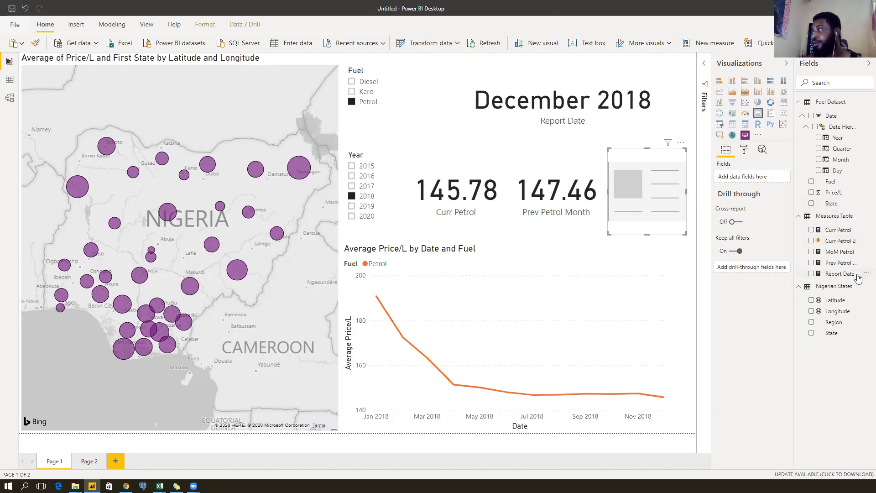
Show MoM Petrol in the new card and format the measure as a percentage.
{"action": "left_click_drag", "start_coordinate": [839, 254], "coordinate": [754, 178]}
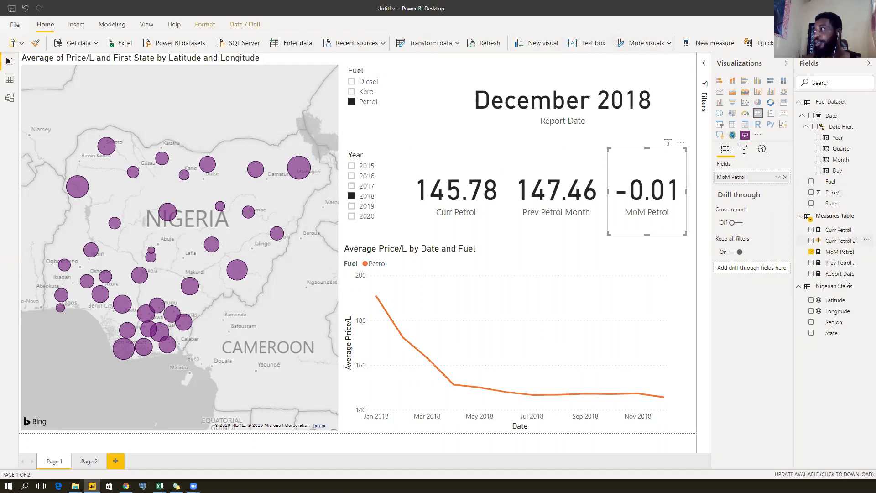
{"action": "left_click", "coordinate": [837, 252]}
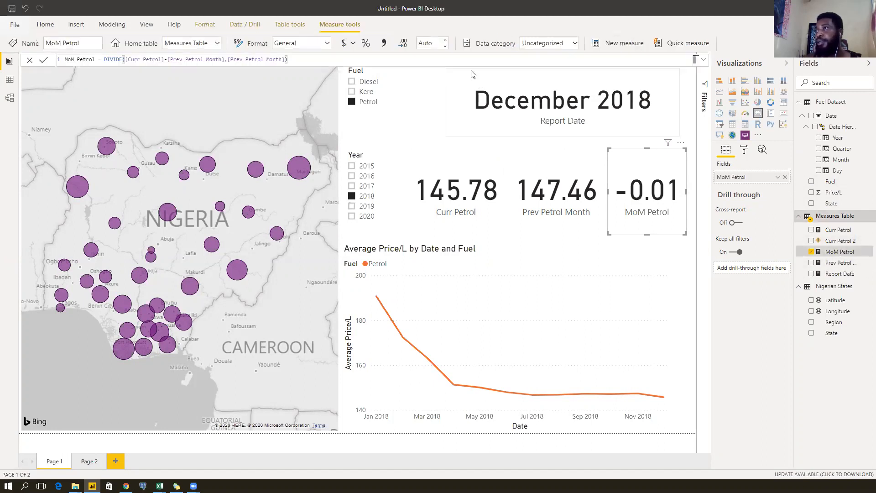
{"action": "left_click", "coordinate": [365, 42]}
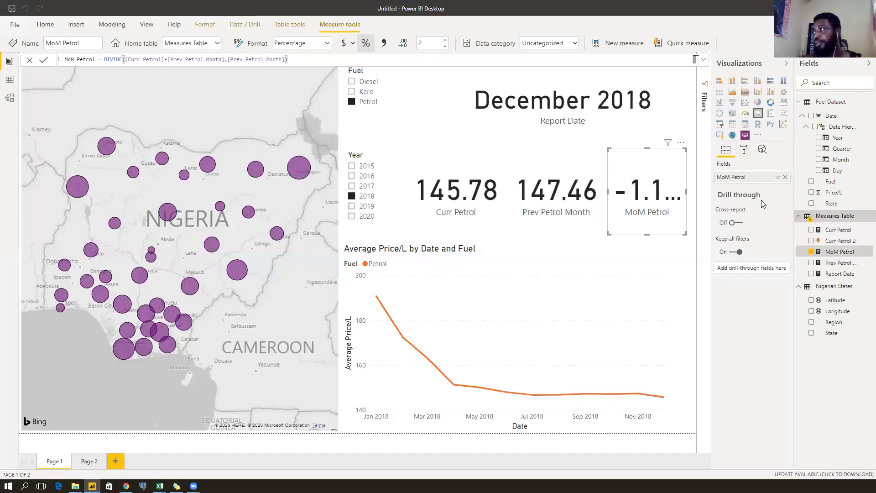
Reduce the card's data label text size to 32 pt so -1.14% fits.
{"action": "left_click", "coordinate": [744, 149]}
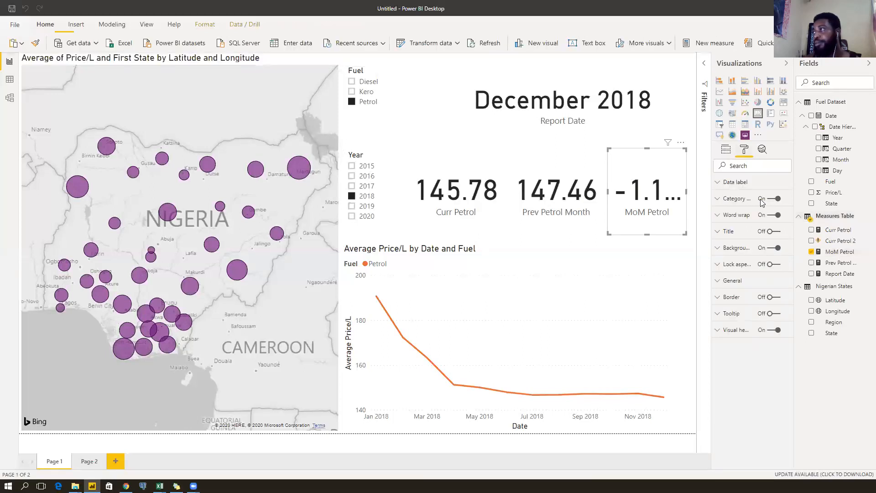
{"action": "left_click", "coordinate": [726, 185]}
{"action": "left_click", "coordinate": [745, 301]}
{"action": "left_click", "coordinate": [745, 300]}
{"action": "left_click", "coordinate": [745, 301]}
{"action": "left_click", "coordinate": [745, 301]}
{"action": "left_click", "coordinate": [745, 300]}
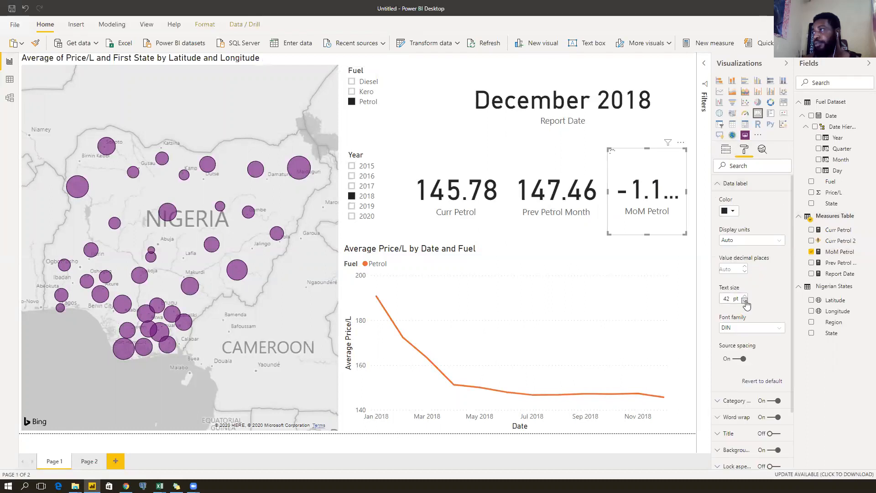
{"action": "left_click", "coordinate": [745, 300]}
{"action": "left_click", "coordinate": [745, 301]}
{"action": "left_click", "coordinate": [745, 300]}
{"action": "left_click", "coordinate": [746, 301]}
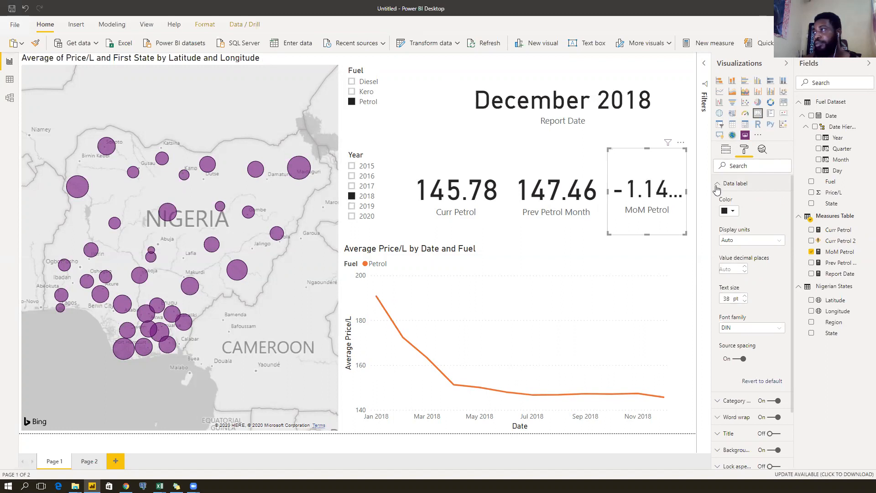
{"action": "left_click", "coordinate": [744, 301]}
{"action": "left_click", "coordinate": [745, 301]}
{"action": "left_click", "coordinate": [745, 301]}
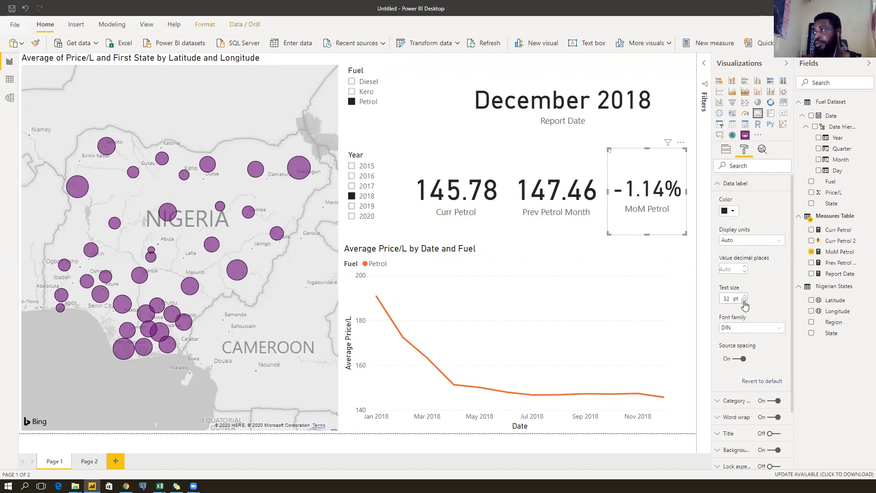
{"action": "left_click", "coordinate": [720, 184]}
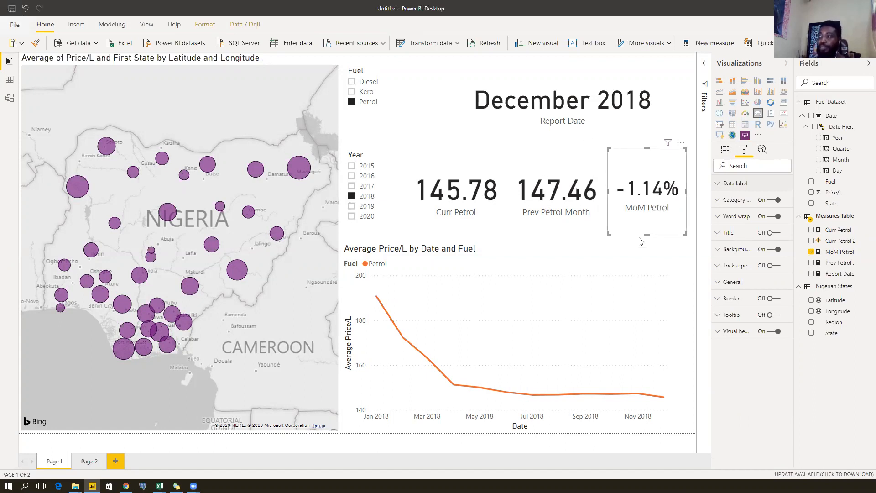
Check each card, then view Prev Petrol Month's DATEADD formula, highlighting MONTH.
{"action": "left_click", "coordinate": [544, 210]}
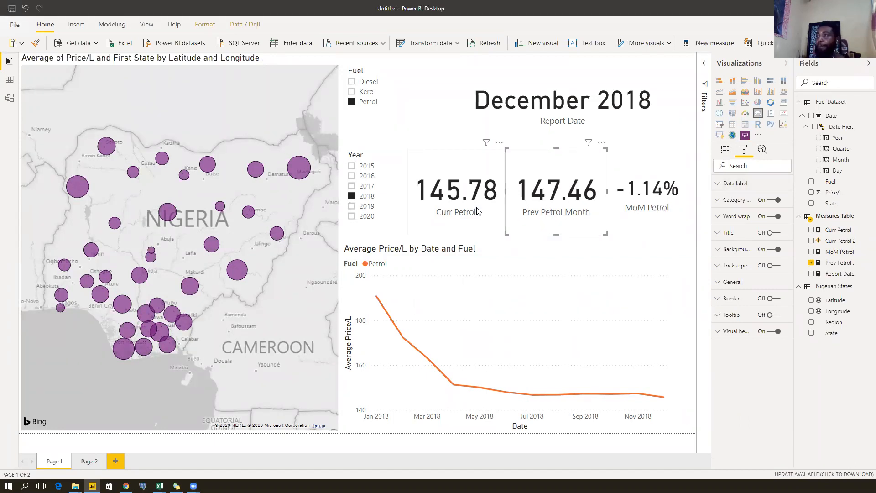
{"action": "left_click", "coordinate": [646, 208]}
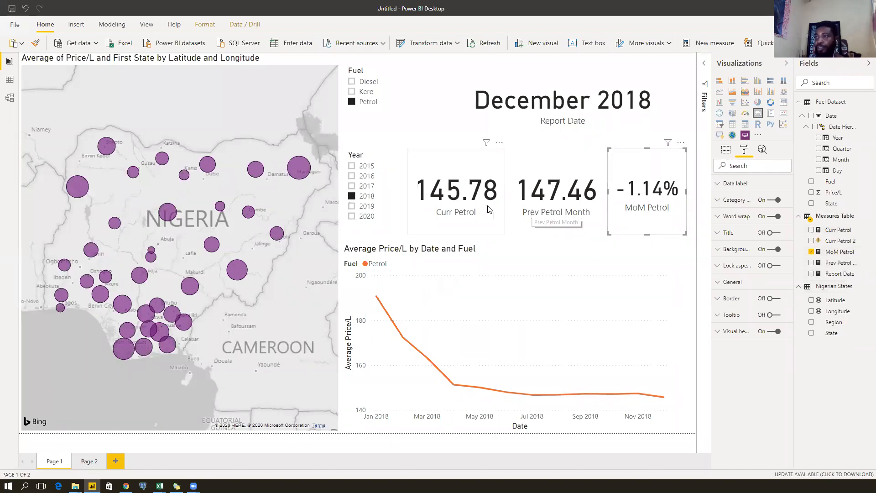
{"action": "left_click", "coordinate": [445, 217]}
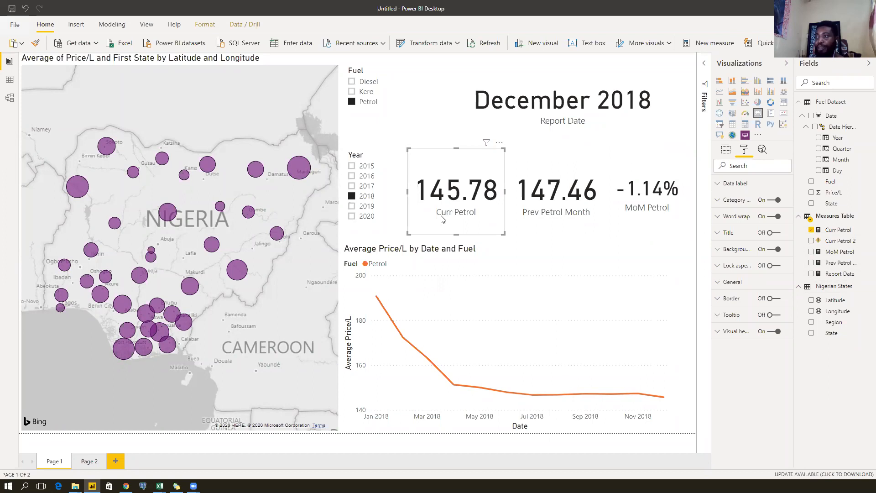
{"action": "left_click", "coordinate": [570, 219]}
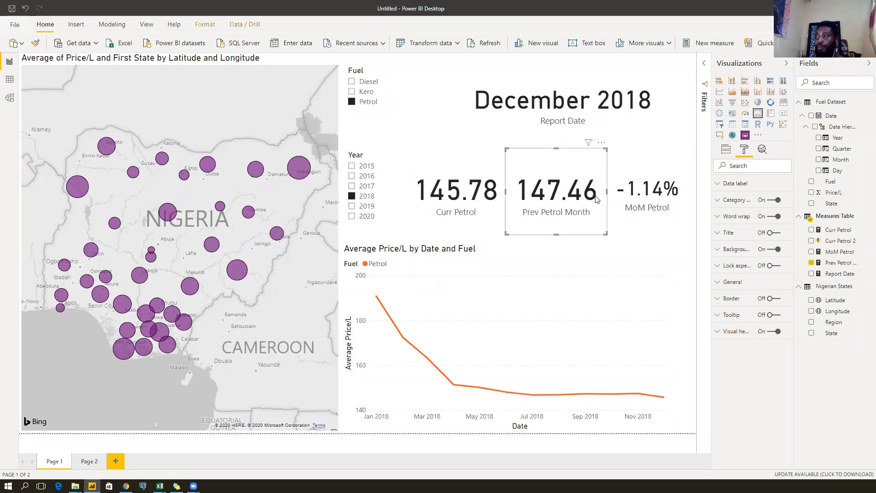
{"action": "left_click", "coordinate": [451, 219]}
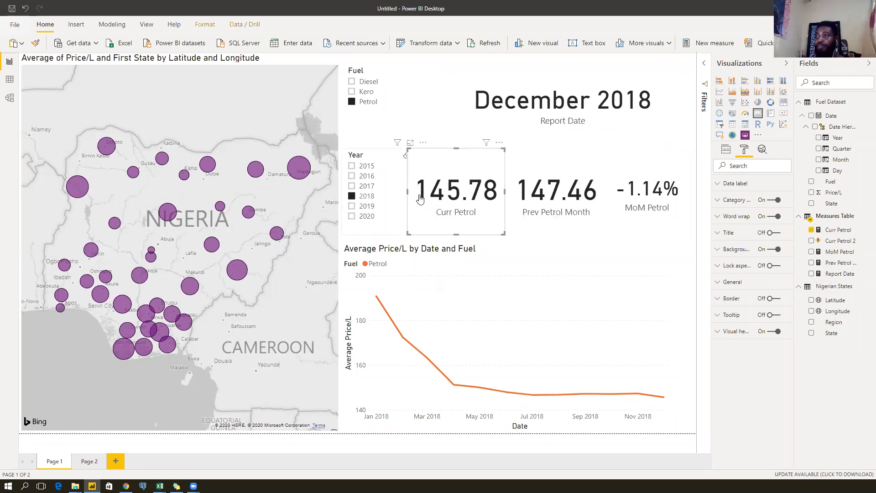
{"action": "left_click", "coordinate": [839, 263]}
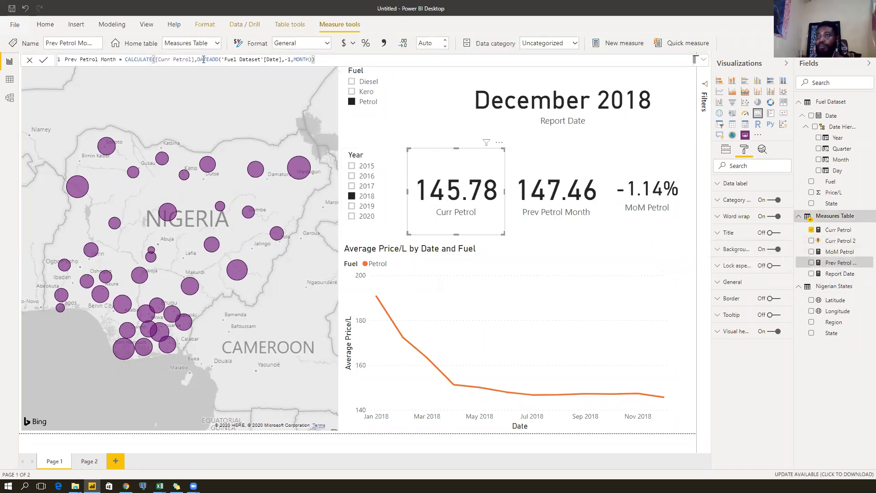
{"action": "double_click", "coordinate": [303, 59]}
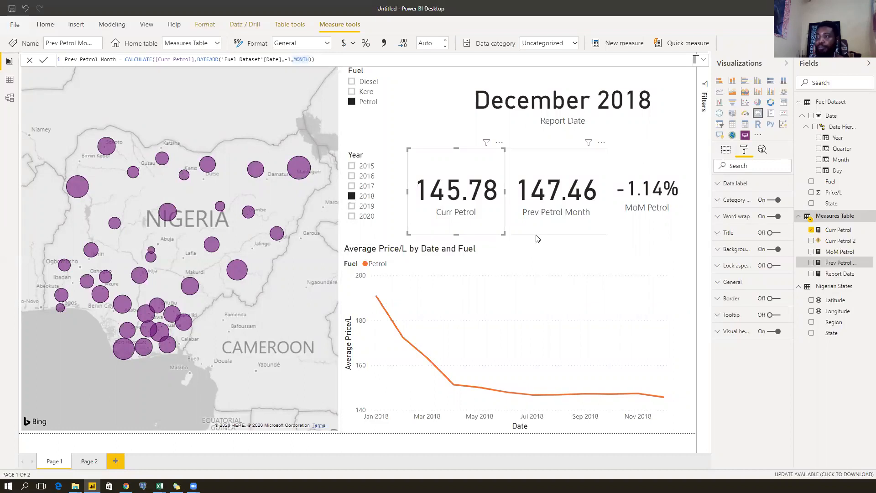
Filter to 2020 (MoM Petrol 0.03%), then move the Year slicer up and shrink it.
{"action": "left_click", "coordinate": [364, 217]}
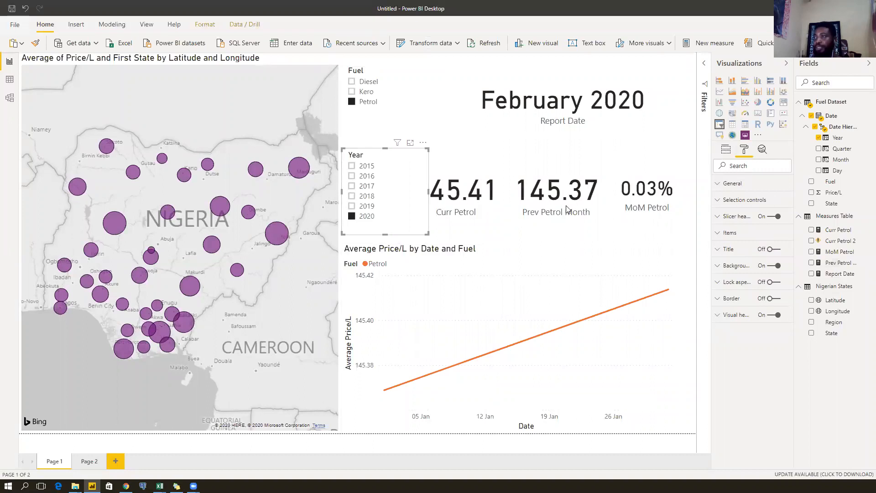
{"action": "left_click", "coordinate": [639, 206]}
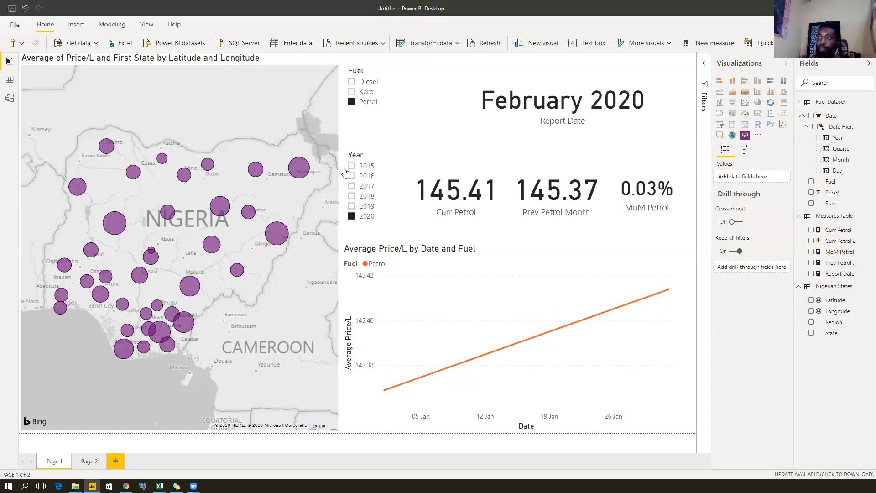
{"action": "left_click_drag", "start_coordinate": [362, 159], "coordinate": [365, 132]}
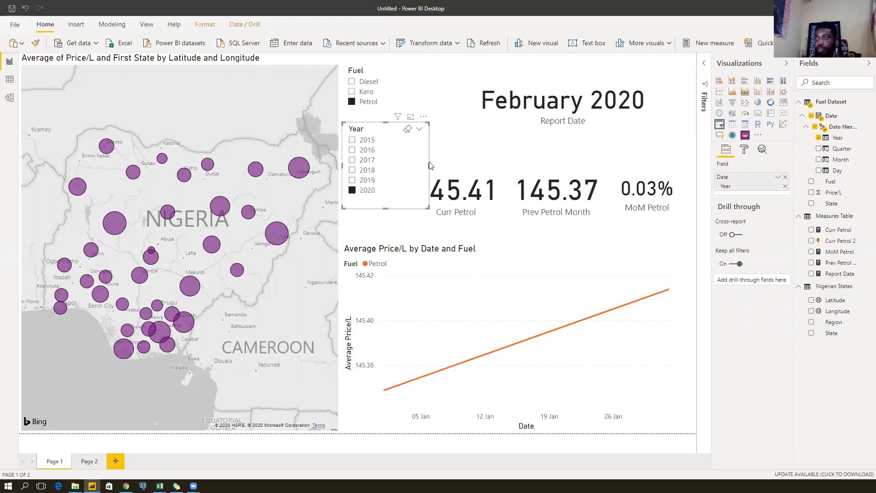
{"action": "left_click_drag", "start_coordinate": [430, 164], "coordinate": [404, 156]}
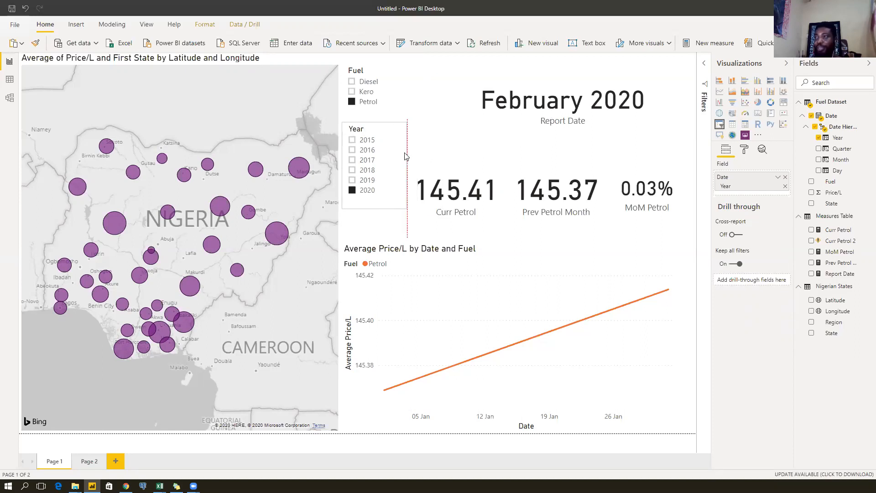
{"action": "left_click_drag", "start_coordinate": [374, 208], "coordinate": [374, 201]}
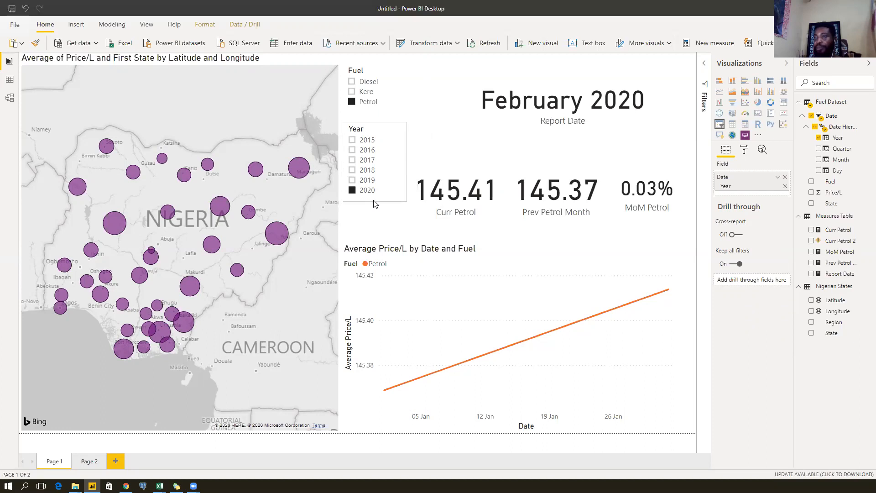
{"action": "left_click", "coordinate": [371, 225]}
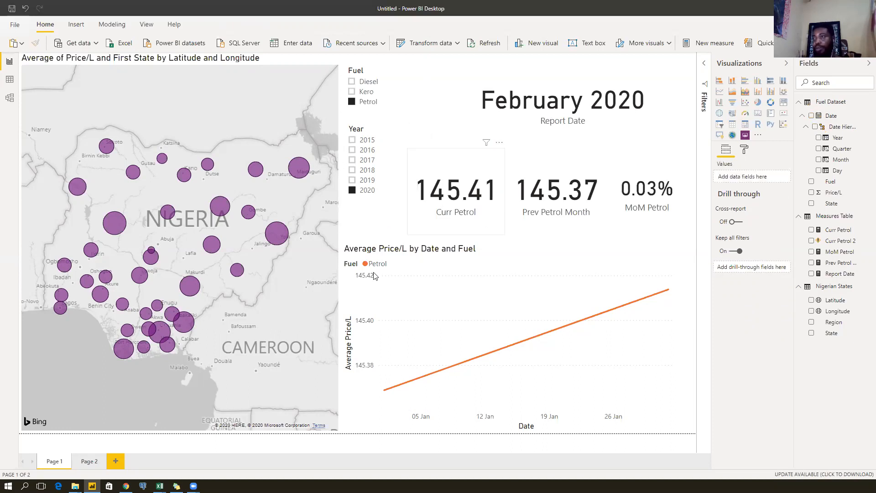
{"action": "left_click", "coordinate": [348, 333]}
Narrow the line chart and place a narrow Month slicer under the Year slicer.
{"action": "left_click_drag", "start_coordinate": [342, 338], "coordinate": [404, 339]}
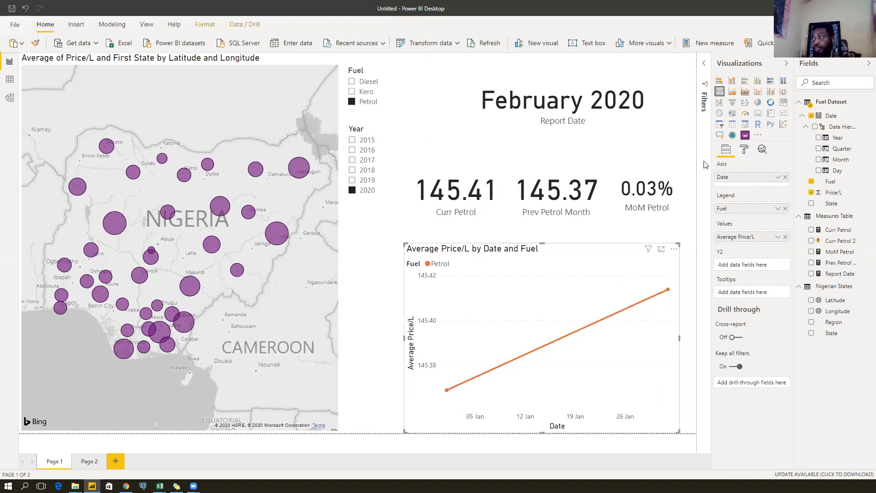
{"action": "left_click", "coordinate": [383, 307]}
{"action": "left_click", "coordinate": [721, 126]}
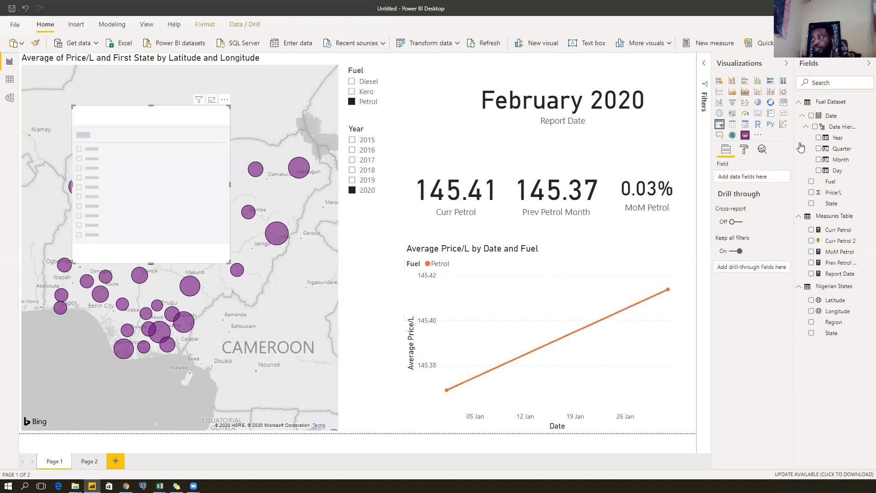
{"action": "left_click", "coordinate": [819, 160]}
{"action": "left_click_drag", "start_coordinate": [155, 137], "coordinate": [409, 251]}
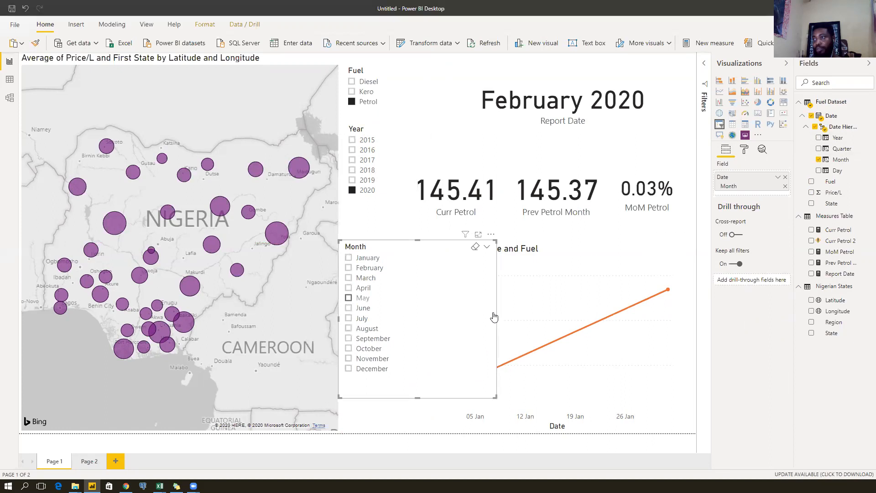
{"action": "left_click_drag", "start_coordinate": [495, 318], "coordinate": [394, 320]}
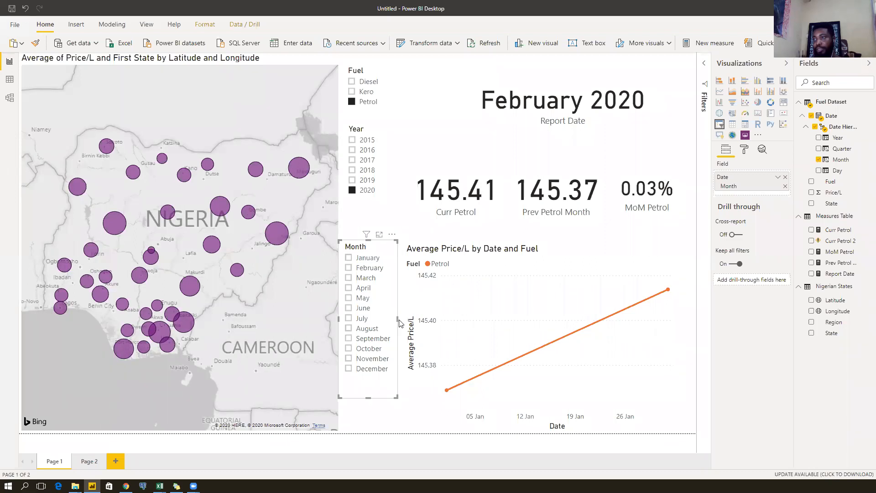
{"action": "left_click", "coordinate": [400, 323]}
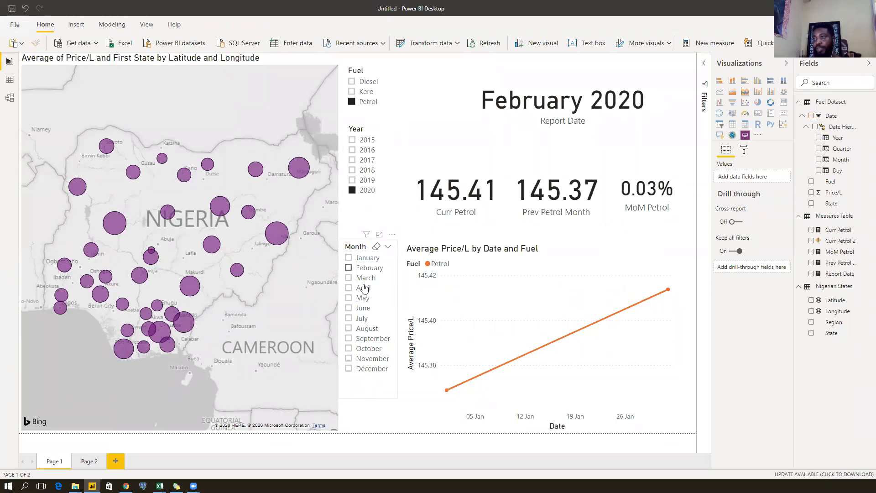
Test the Month slicer with March and February, then filter the report to July 2019.
{"action": "left_click", "coordinate": [362, 278]}
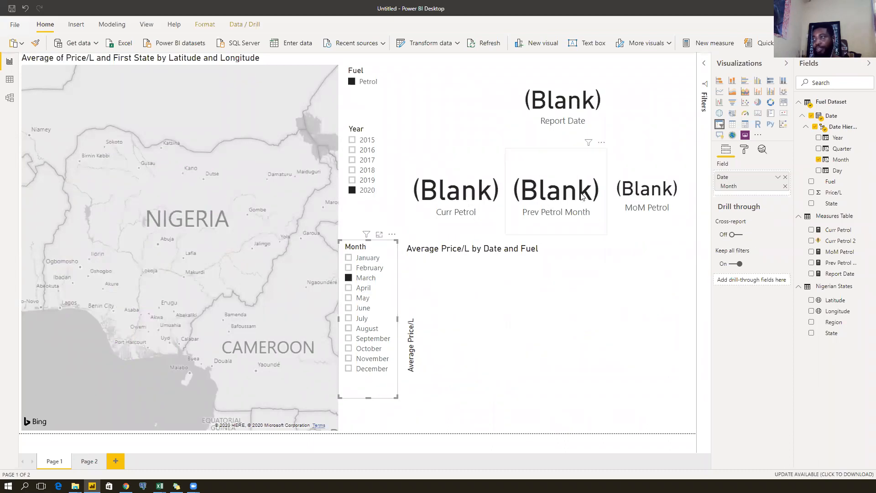
{"action": "left_click", "coordinate": [364, 268]}
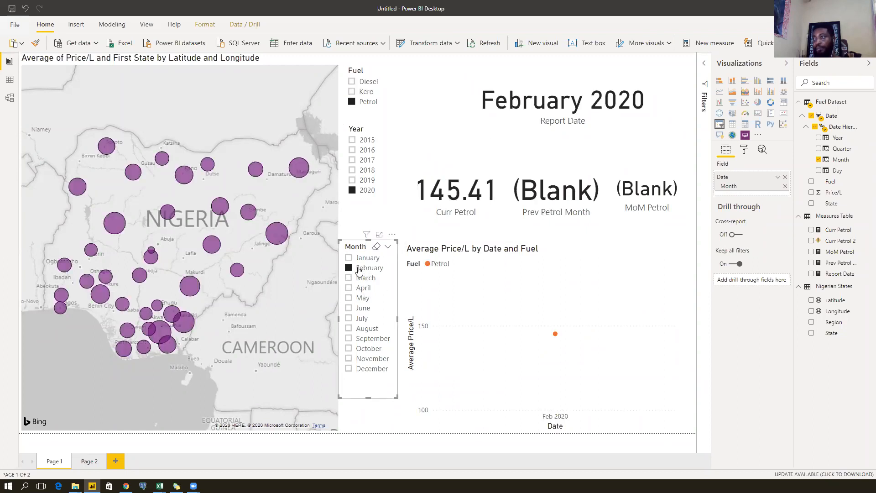
{"action": "left_click", "coordinate": [362, 269]}
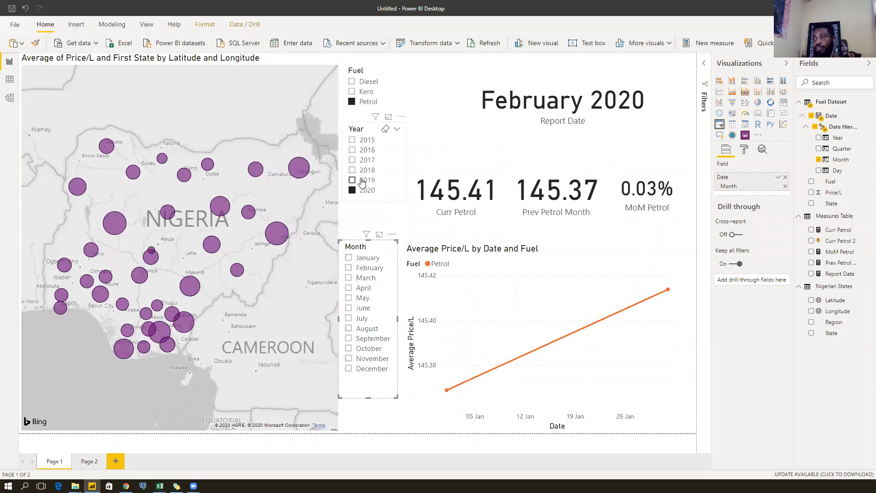
{"action": "left_click", "coordinate": [361, 181]}
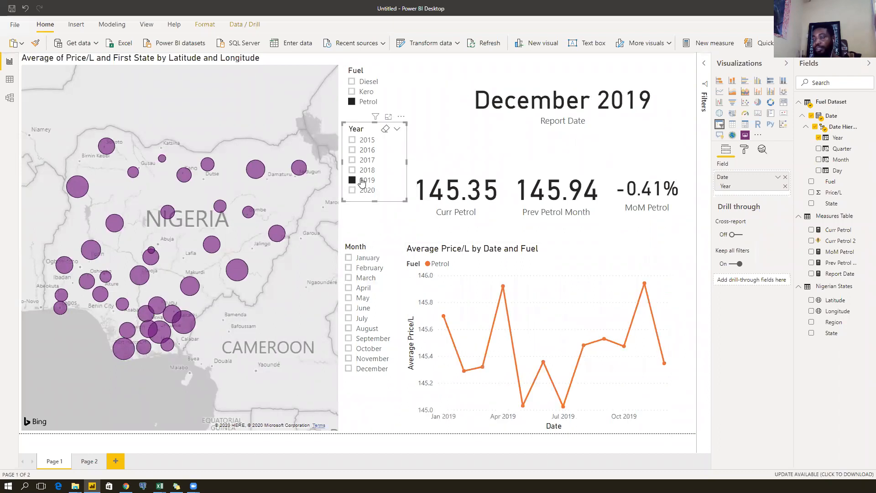
{"action": "left_click", "coordinate": [360, 319]}
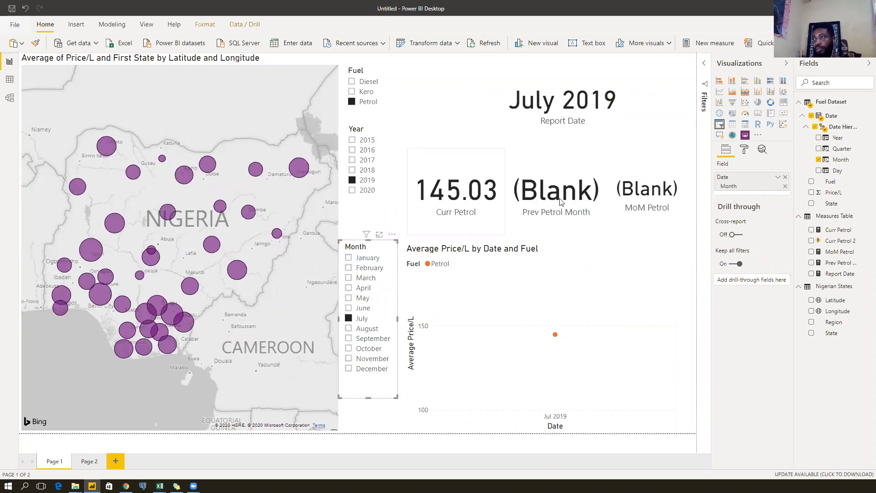
Select the Prev Petrol Month card and open its formula just before DATEADD.
{"action": "left_click", "coordinate": [501, 197]}
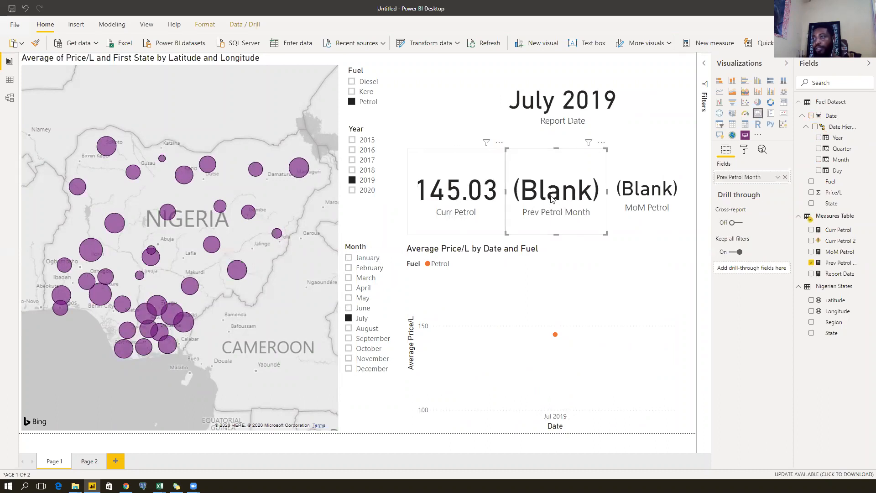
{"action": "left_click", "coordinate": [561, 197]}
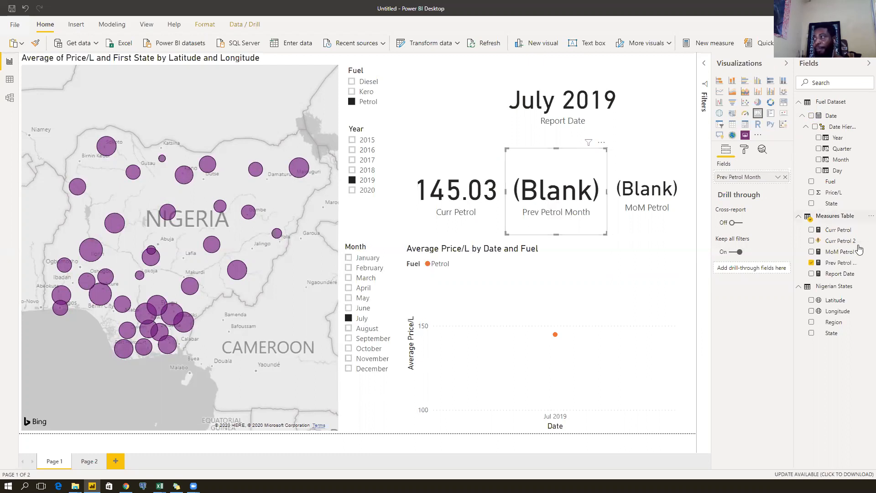
{"action": "left_click", "coordinate": [843, 270]}
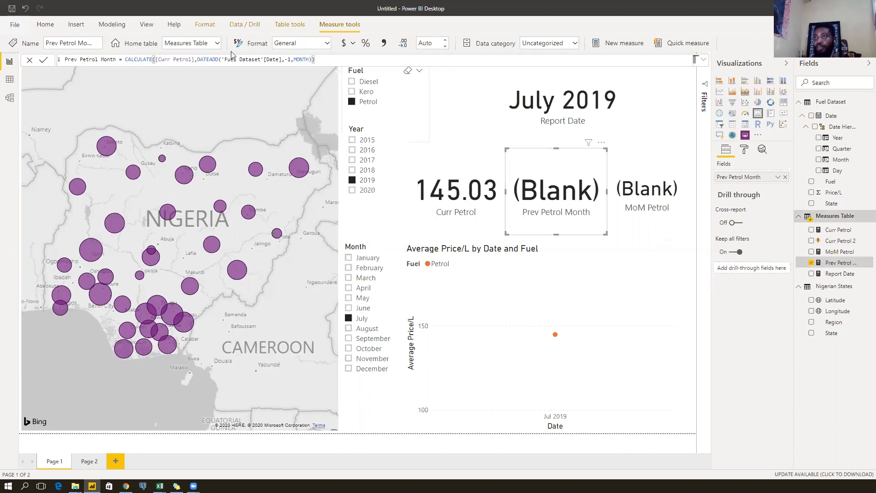
{"action": "left_click", "coordinate": [197, 59]}
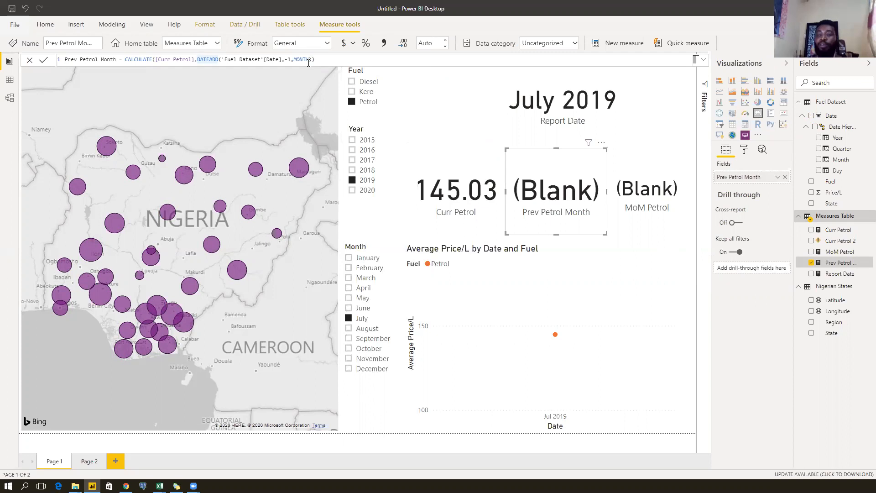
Try inserting ALL('Fuel Dataset', before DATEADD, then delete the misplaced text.
{"action": "type", "text": "ALL("}
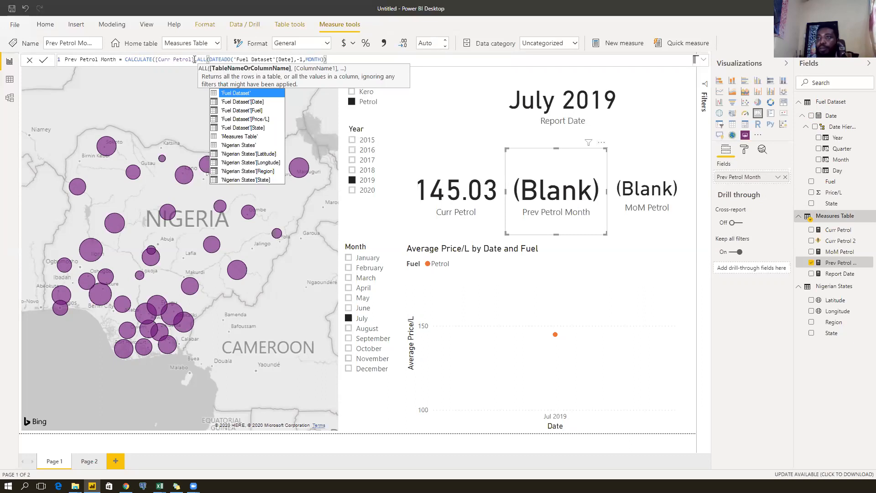
{"action": "left_click", "coordinate": [333, 61]}
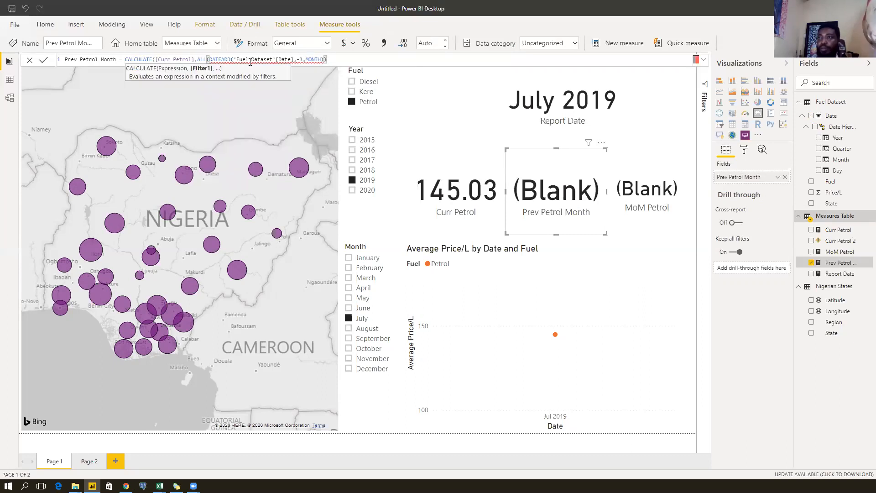
{"action": "left_click", "coordinate": [208, 59]}
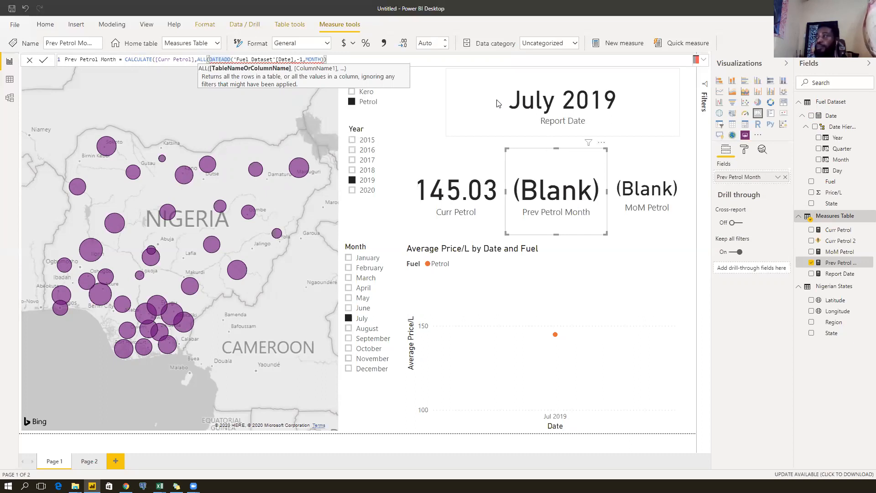
{"action": "type", "text": "fuel"}
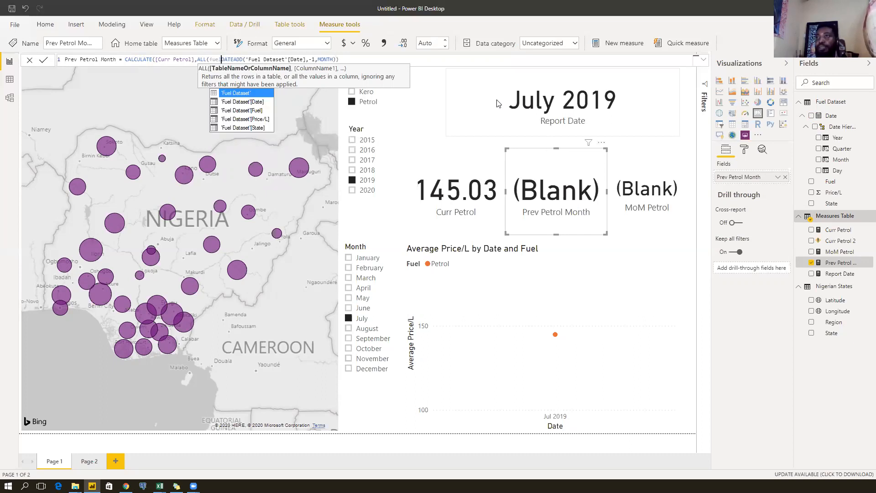
{"action": "key", "text": "Tab"}
{"action": "type", "text": ","}
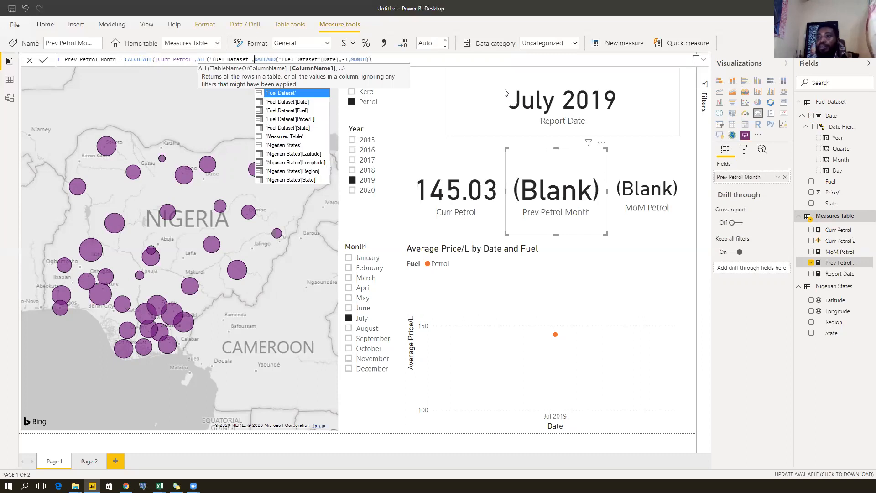
{"action": "left_click", "coordinate": [387, 58]}
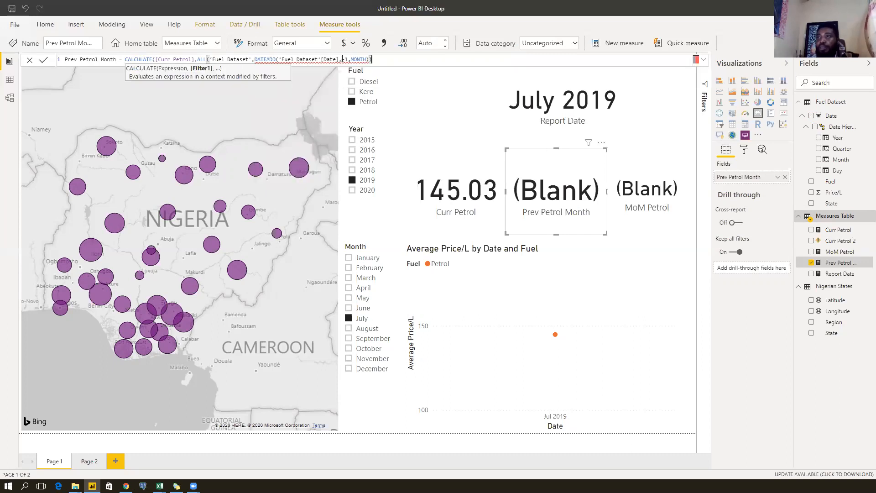
{"action": "left_click", "coordinate": [215, 59]}
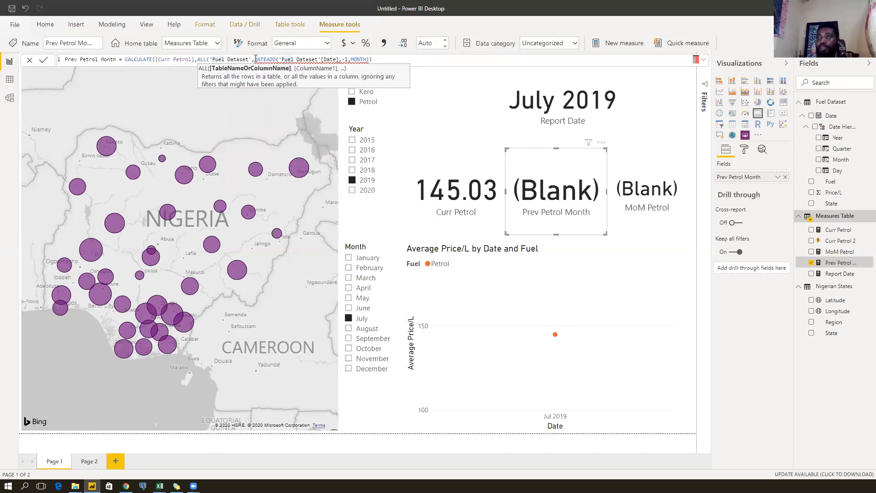
{"action": "left_click_drag", "start_coordinate": [255, 60], "coordinate": [199, 60]}
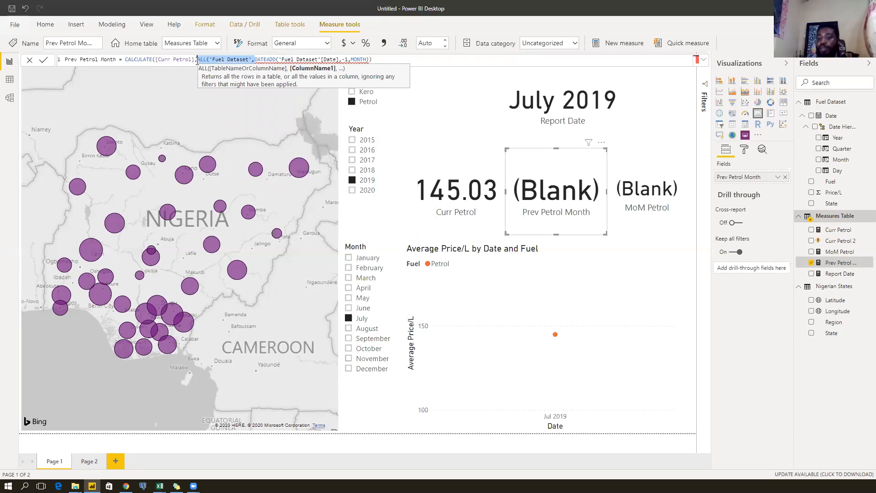
{"action": "key", "text": "BackSpace"}
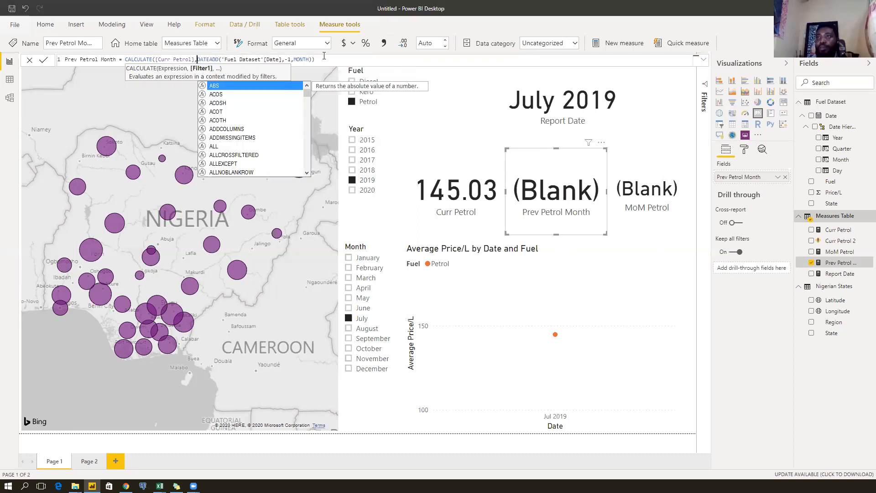
Wrap DATEADD's date argument as ALL('Fuel Dataset'[Date]), balance the parentheses and commit.
{"action": "left_click", "coordinate": [232, 58]}
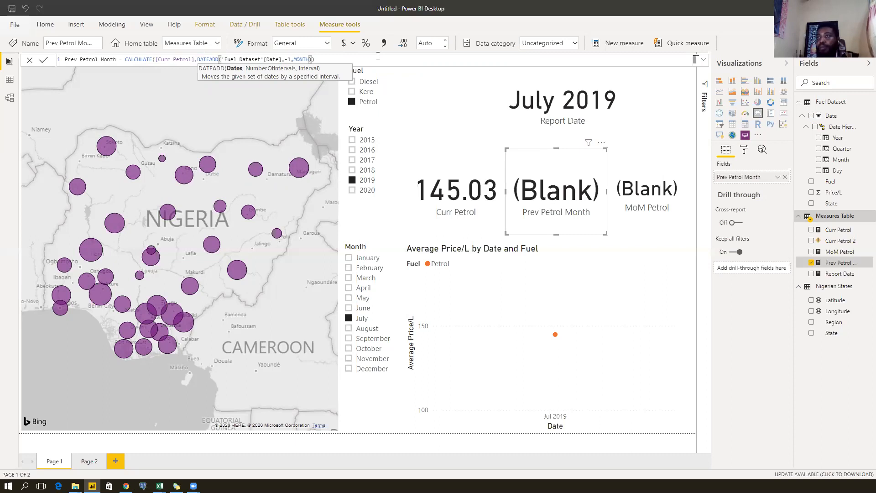
{"action": "type", "text": "ALL("}
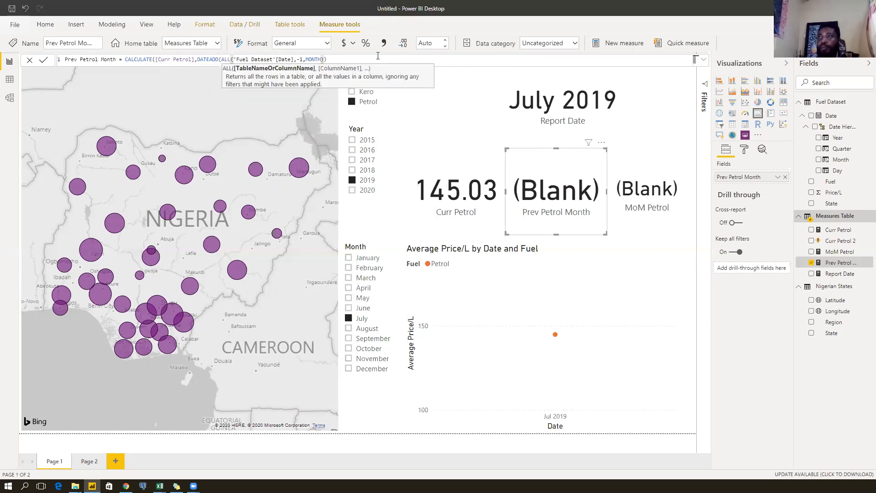
{"action": "left_click", "coordinate": [294, 59]}
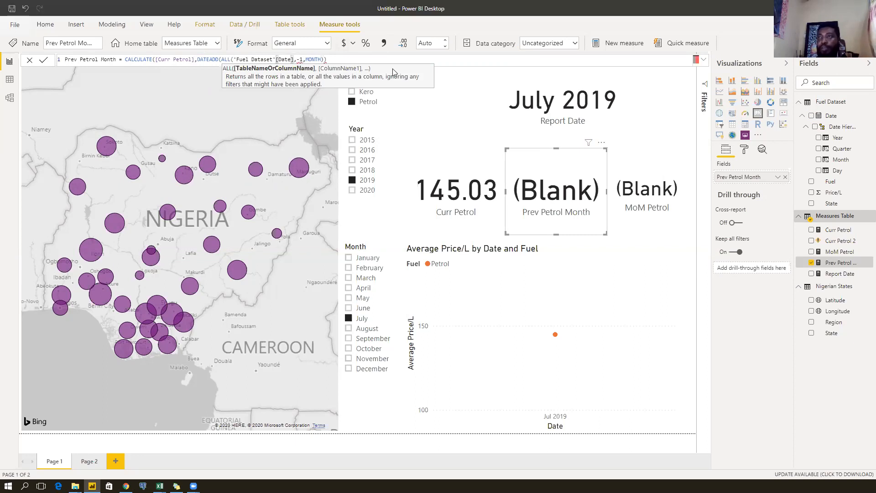
{"action": "type", "text": ")"}
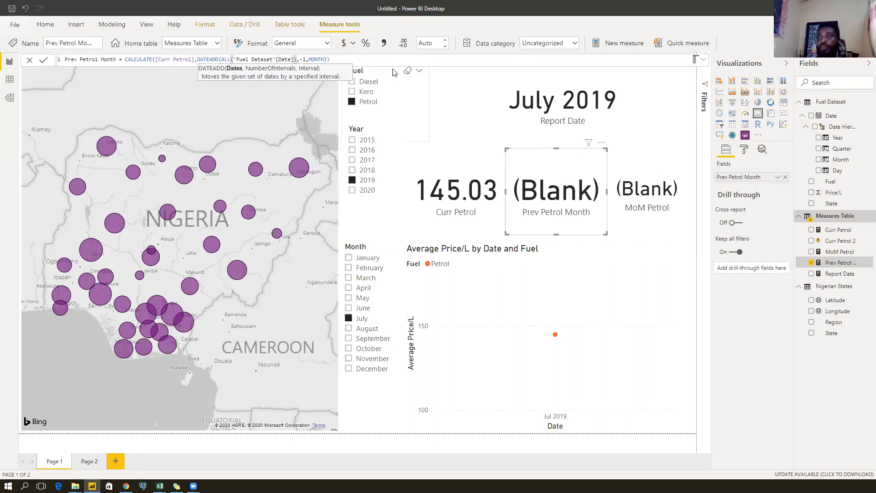
{"action": "left_click", "coordinate": [312, 60]}
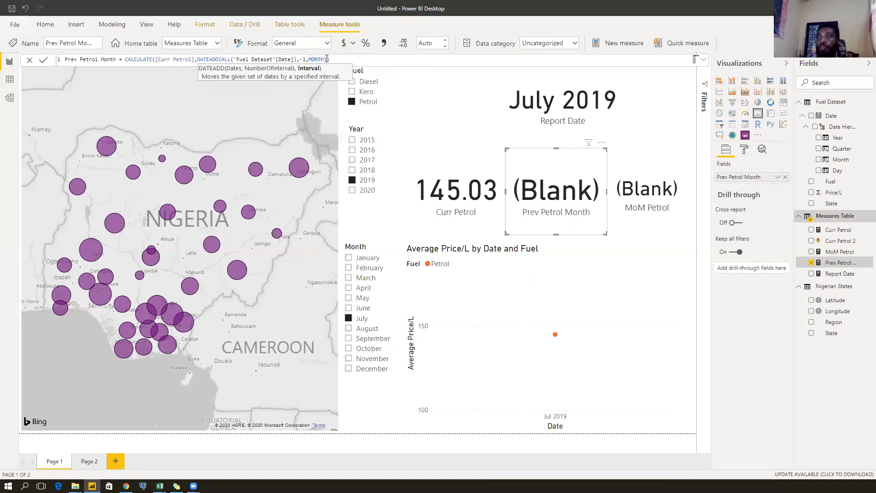
{"action": "left_click", "coordinate": [340, 59]}
{"action": "type", "text": ")"}
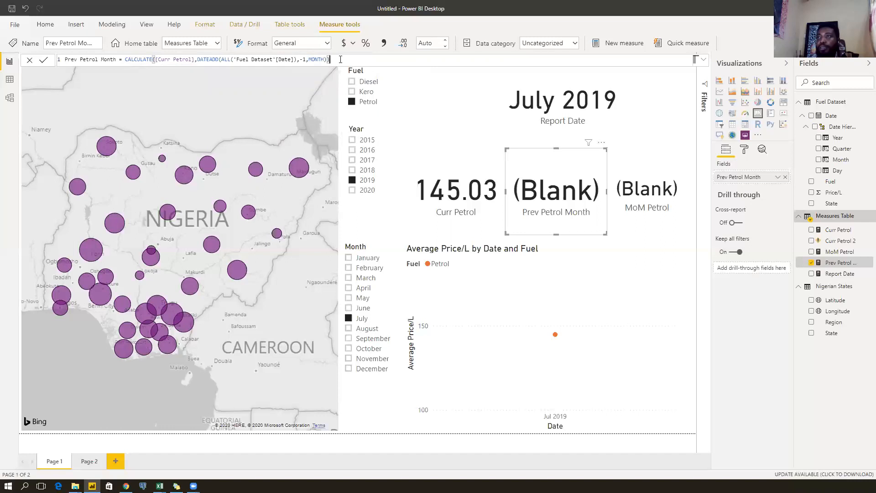
{"action": "key", "text": "Return"}
Compare Prev Petrol Month for June and July 2019, then reopen its formula.
{"action": "left_click", "coordinate": [232, 59]}
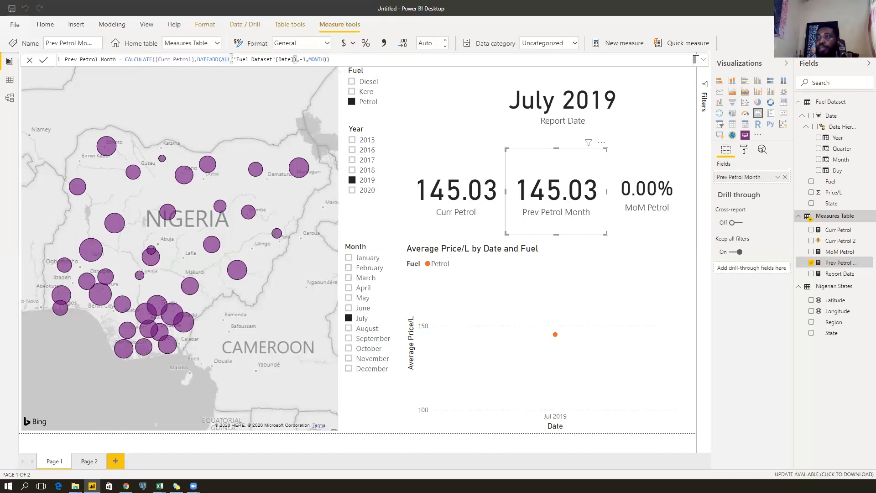
{"action": "left_click", "coordinate": [360, 311]}
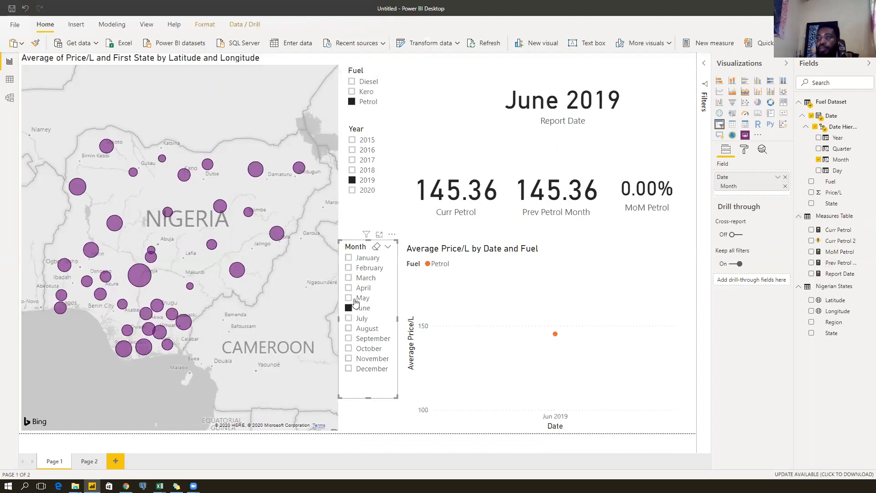
{"action": "left_click", "coordinate": [358, 319]}
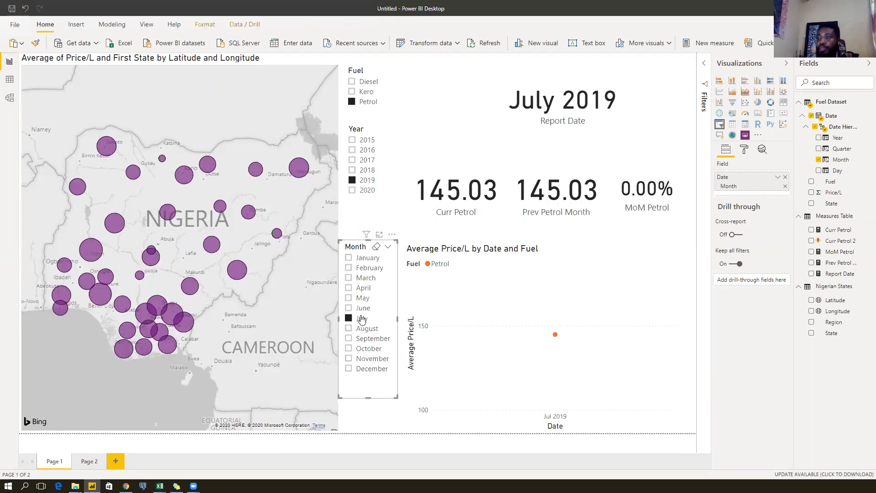
{"action": "left_click", "coordinate": [361, 319]}
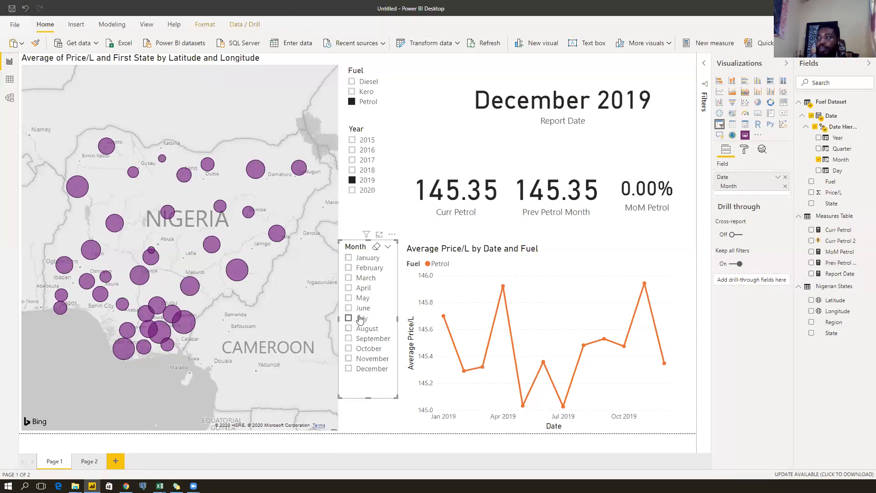
{"action": "left_click", "coordinate": [360, 318]}
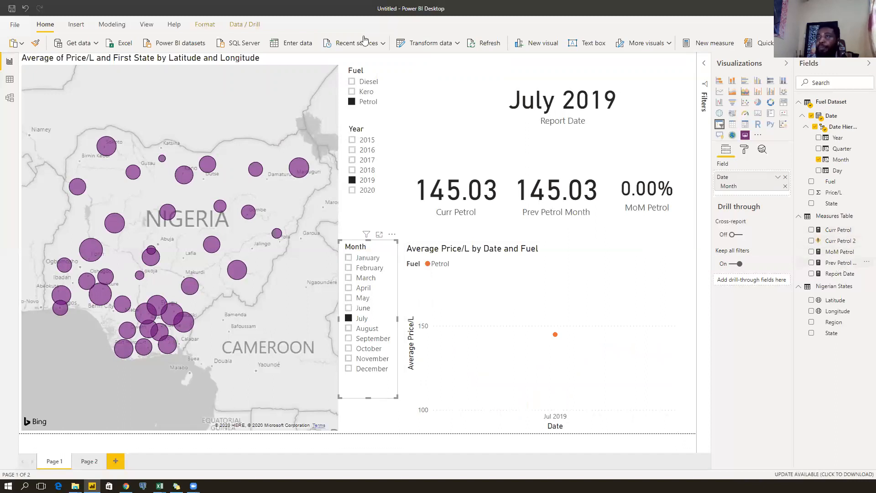
{"action": "left_click", "coordinate": [841, 263]}
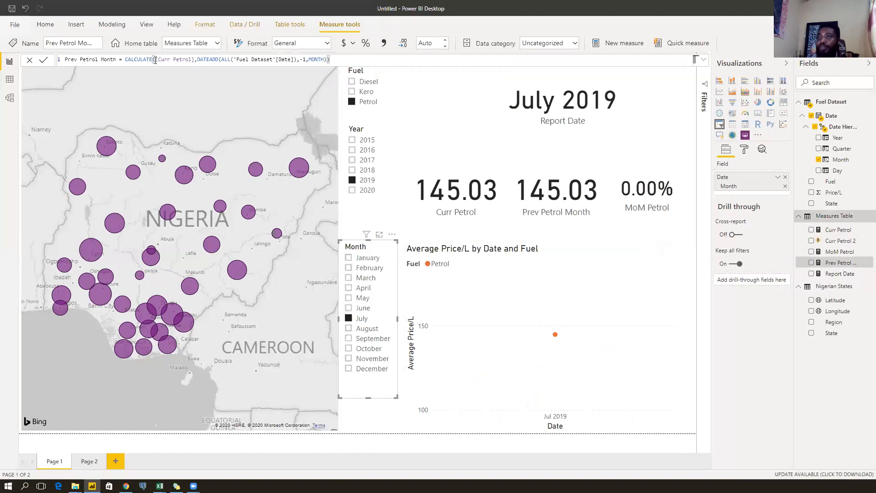
Remove ALL from Prev Petrol Month's DATEADD, commit it, then open Curr Petrol's formula.
{"action": "double_click", "coordinate": [227, 60]}
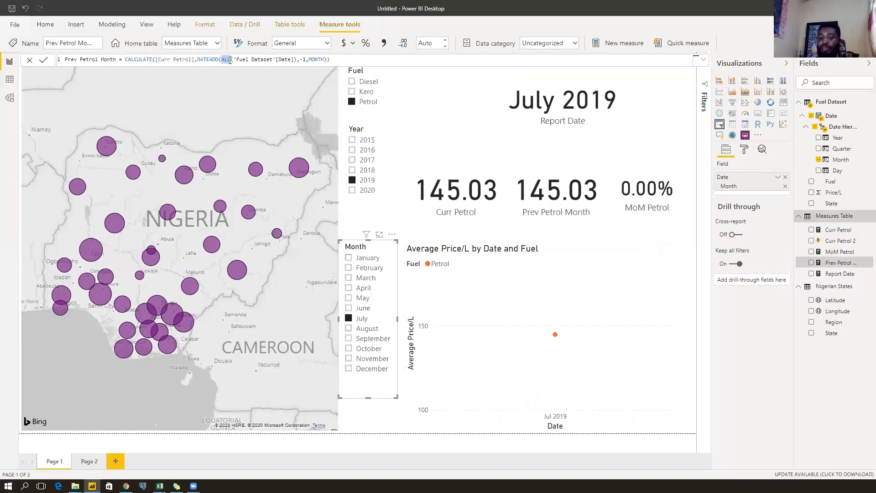
{"action": "key", "text": "BackSpace"}
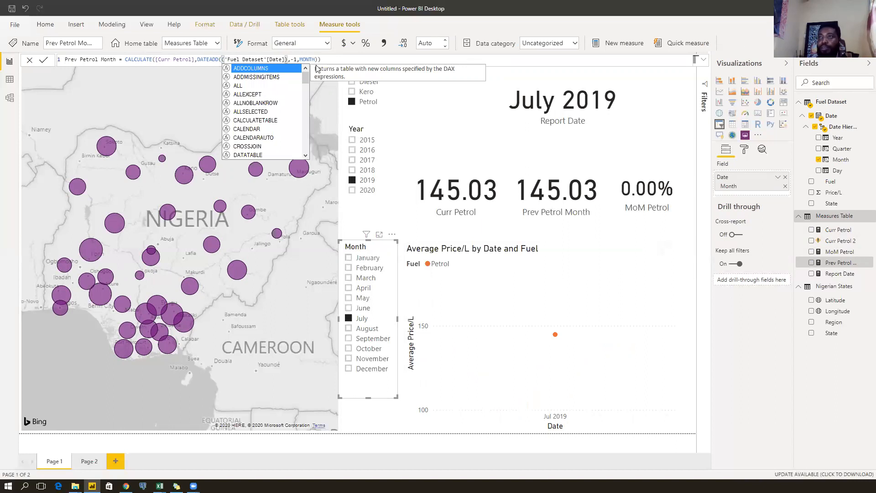
{"action": "key", "text": "Escape"}
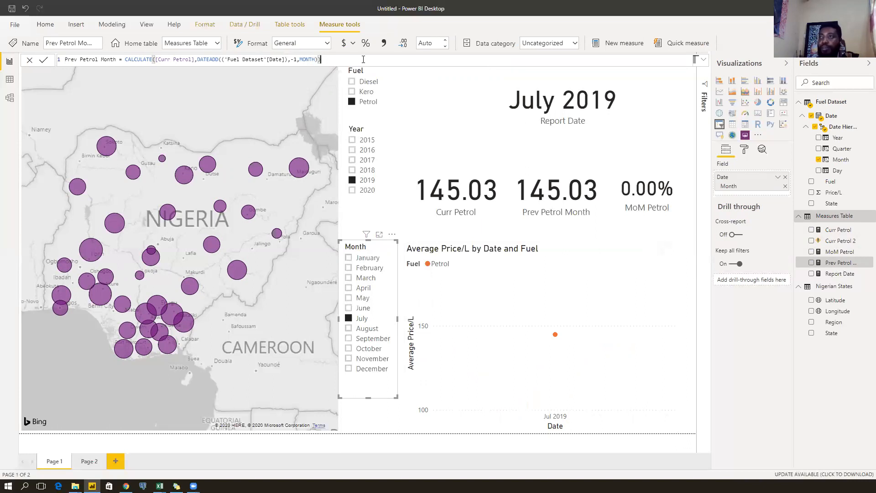
{"action": "key", "text": "Return"}
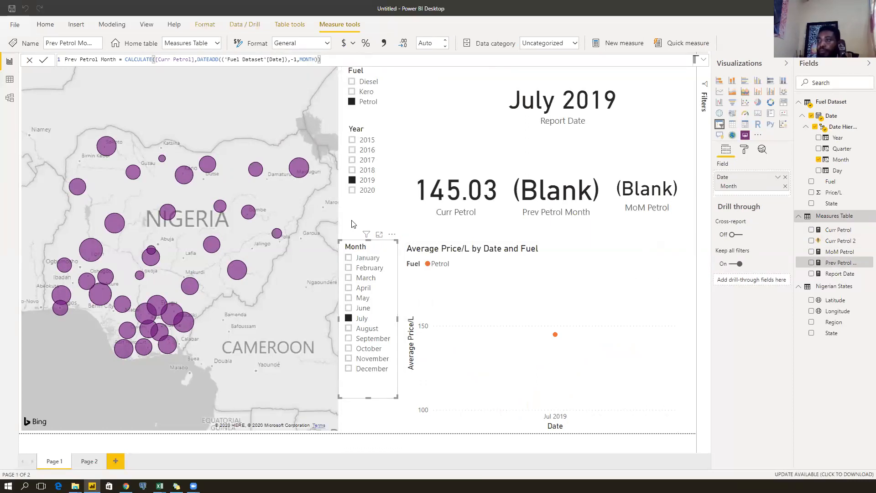
{"action": "left_click", "coordinate": [656, 231]}
{"action": "left_click", "coordinate": [837, 230]}
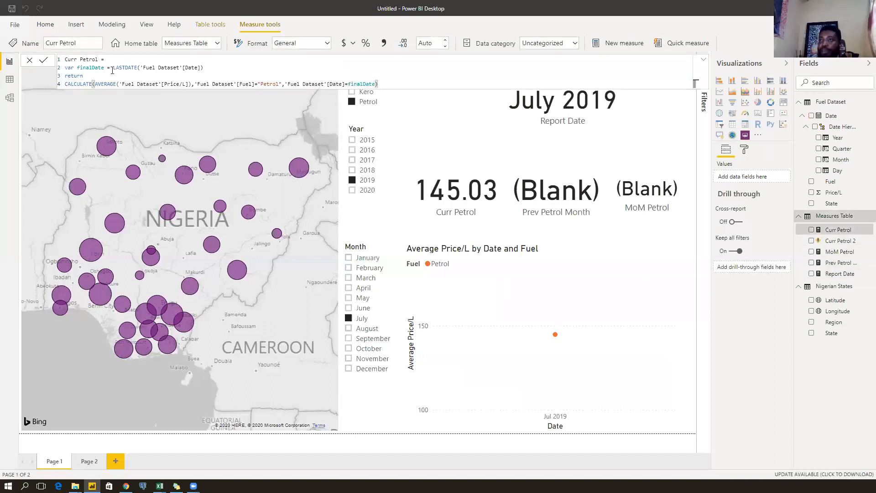
Walk through Curr Petrol's finalDate LASTDATE variable and AVERAGE return, closing it unchanged.
{"action": "left_click", "coordinate": [112, 70]}
{"action": "left_click", "coordinate": [204, 69]}
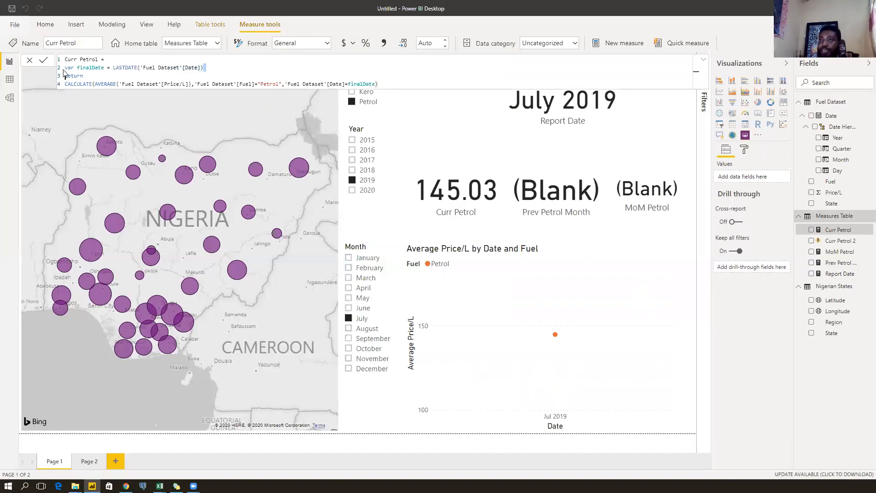
{"action": "left_click", "coordinate": [64, 72], "text": "shift"}
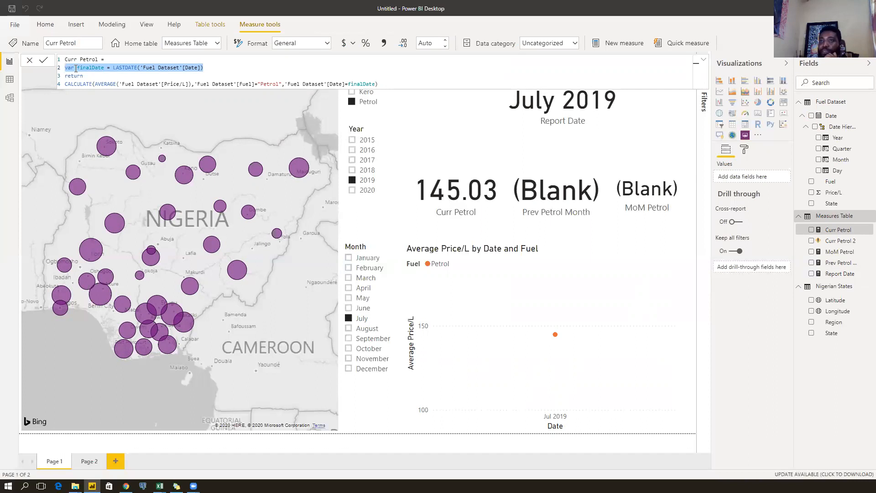
{"action": "left_click", "coordinate": [90, 68]}
{"action": "left_click", "coordinate": [105, 68]}
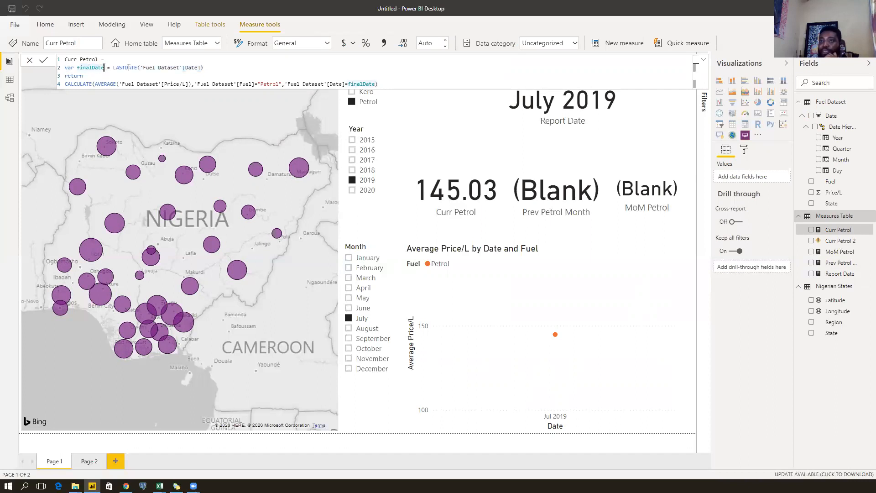
{"action": "left_click", "coordinate": [214, 66]}
{"action": "left_click", "coordinate": [91, 75]}
{"action": "left_click_drag", "start_coordinate": [95, 84], "coordinate": [117, 84]}
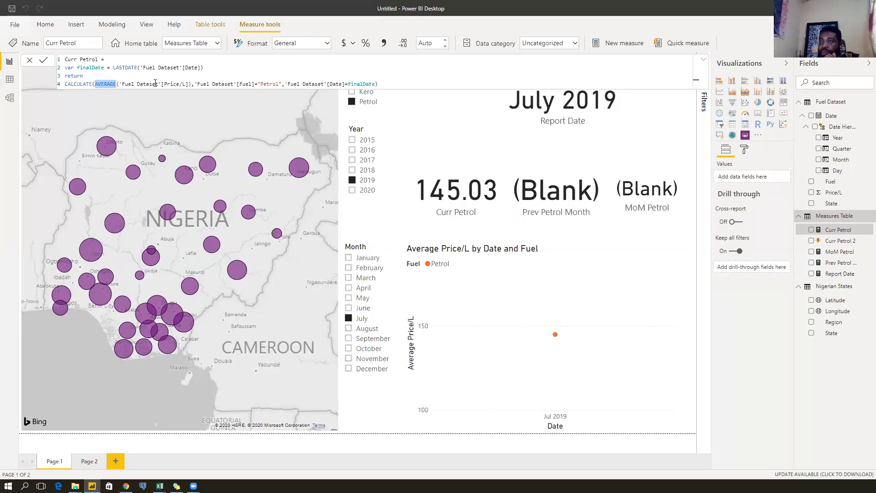
{"action": "left_click", "coordinate": [195, 84]}
{"action": "left_click", "coordinate": [217, 67]}
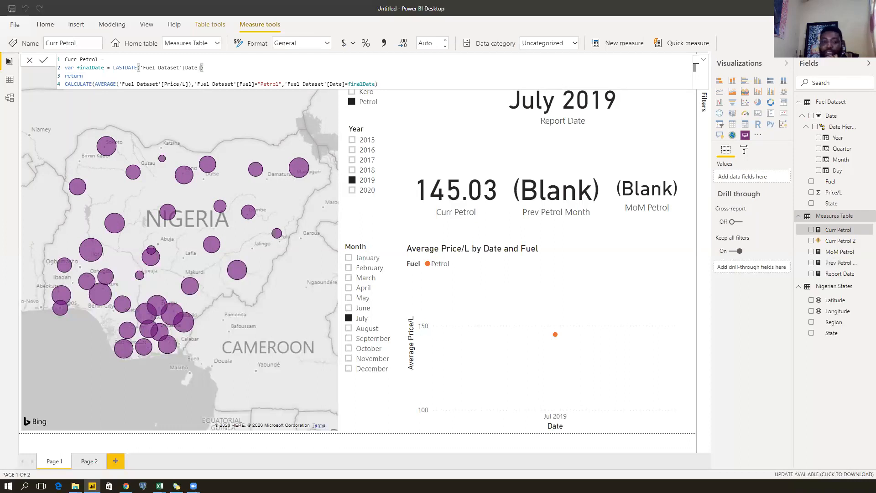
{"action": "left_click", "coordinate": [434, 150]}
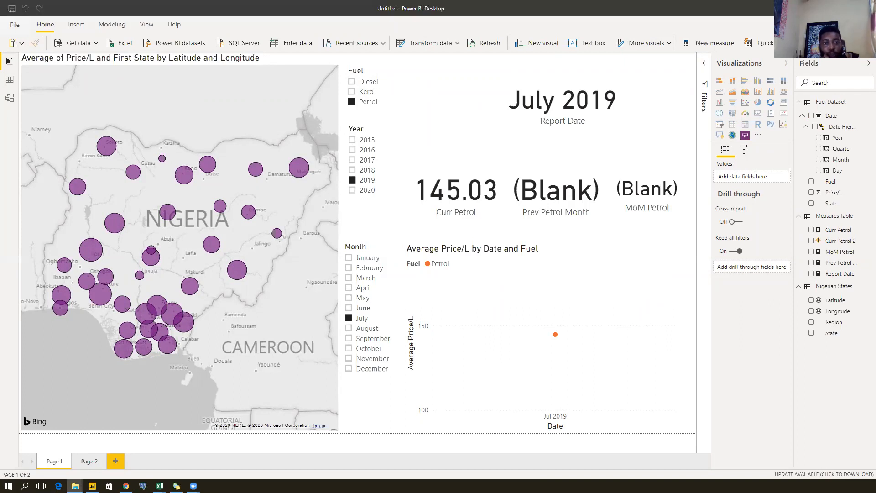
Try years 2017, 2018 and 2019, clear July, and filter to 2018 plus 2019.
{"action": "key", "text": "alt+Tab"}
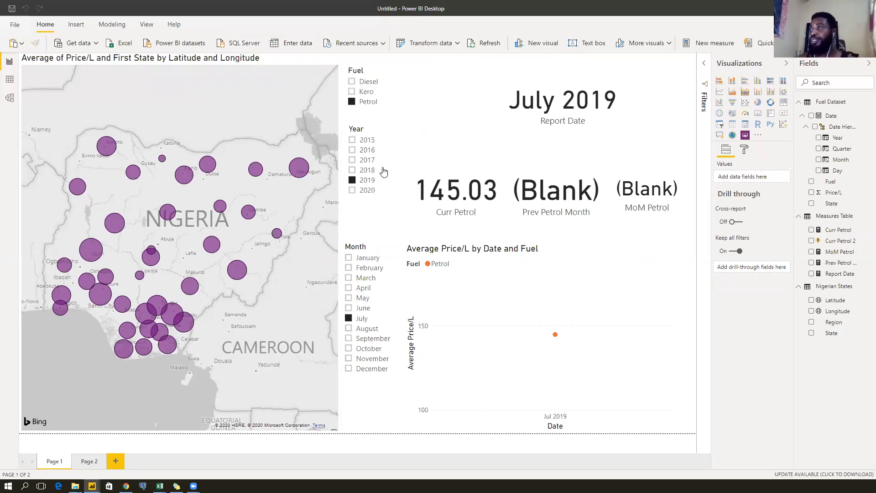
{"action": "left_click", "coordinate": [367, 181]}
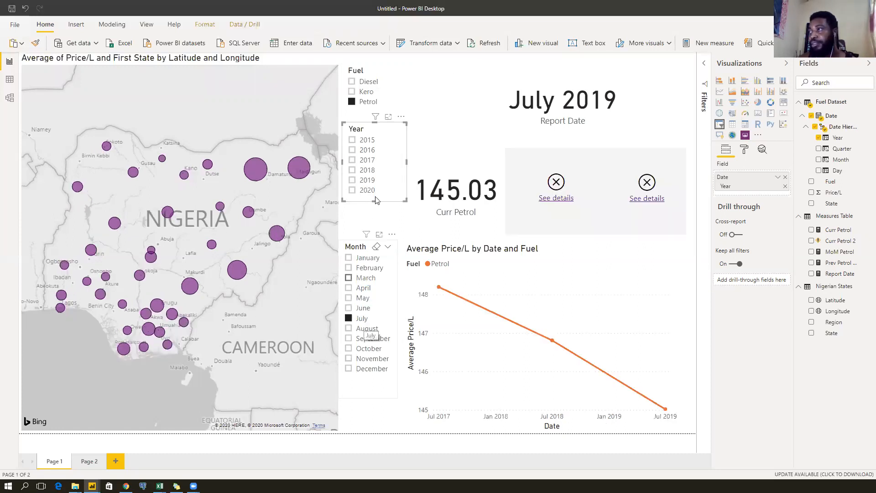
{"action": "left_click", "coordinate": [365, 159]}
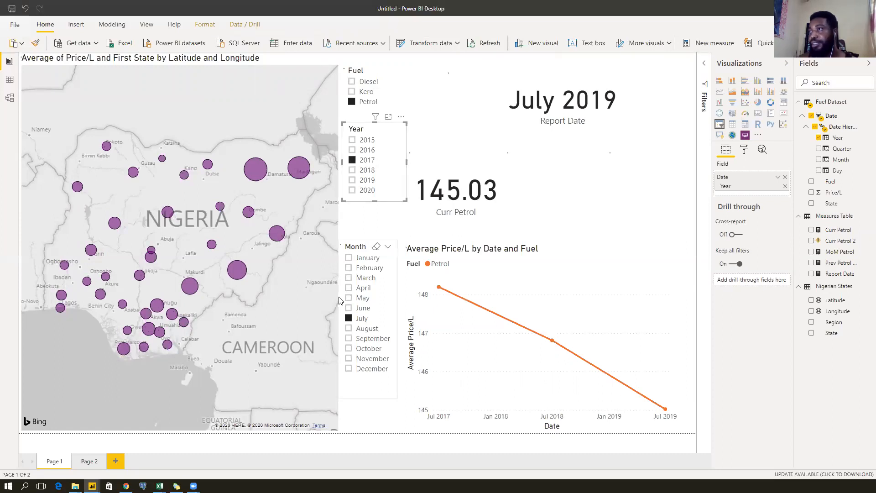
{"action": "left_click", "coordinate": [364, 182]}
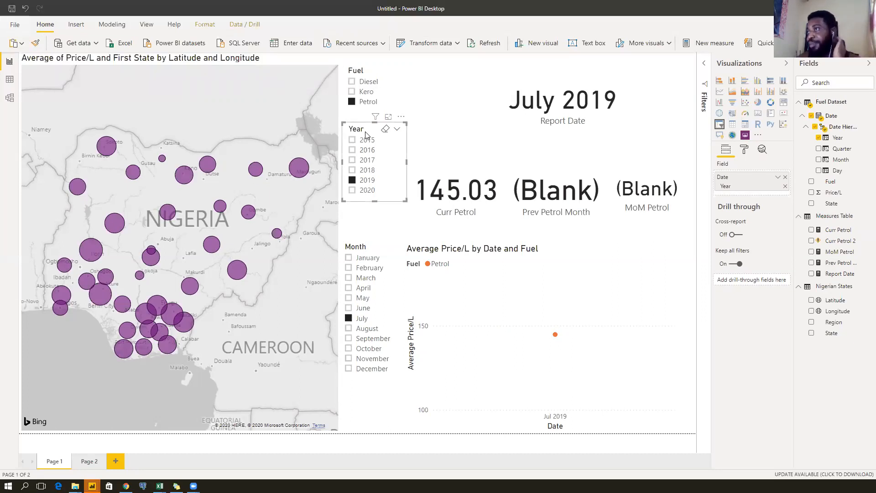
{"action": "left_click", "coordinate": [366, 172], "text": "ctrl"}
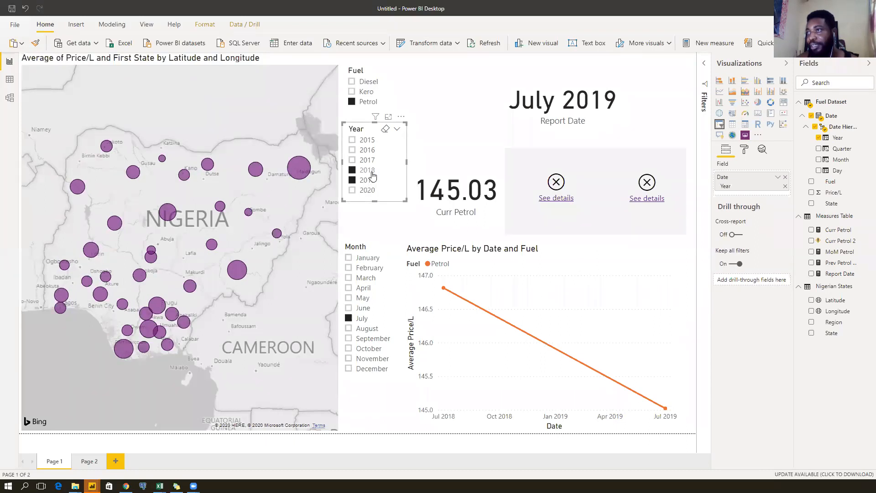
{"action": "left_click", "coordinate": [365, 180], "text": "ctrl"}
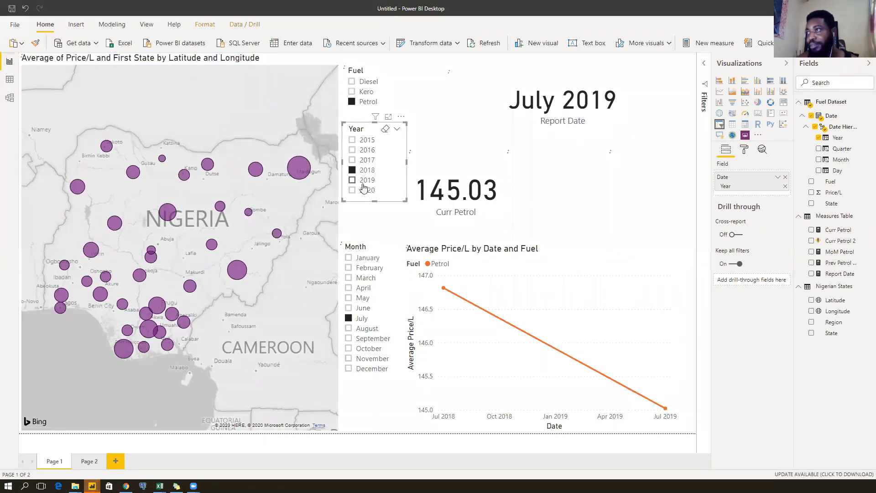
{"action": "left_click", "coordinate": [366, 180]}
{"action": "left_click", "coordinate": [363, 320]}
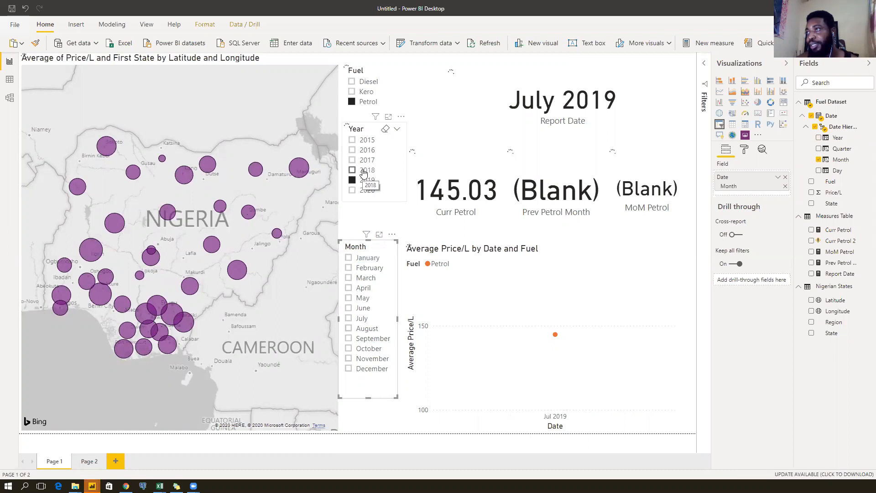
{"action": "left_click", "coordinate": [364, 172], "text": "ctrl"}
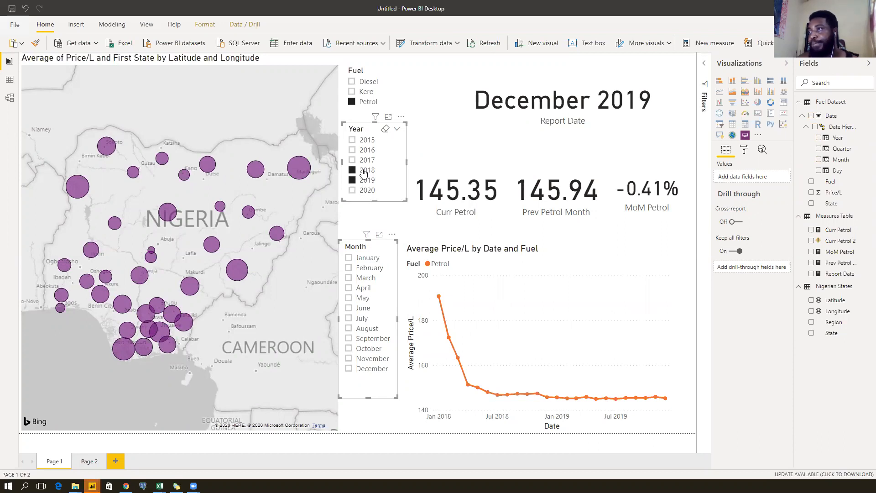
Filter to 2018 only, review Prev Petrol Month's formula, and add a new measure to Measures Table.
{"action": "left_click", "coordinate": [358, 181], "text": "ctrl"}
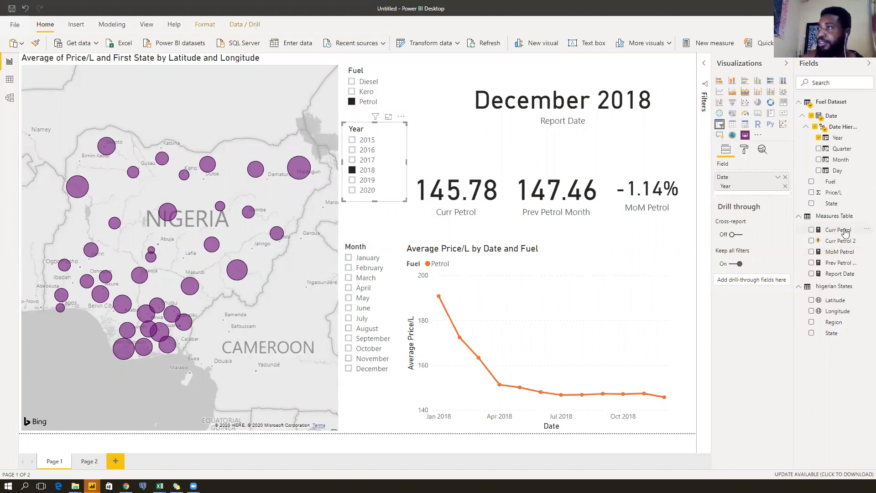
{"action": "left_click", "coordinate": [551, 206]}
{"action": "left_click", "coordinate": [839, 262]}
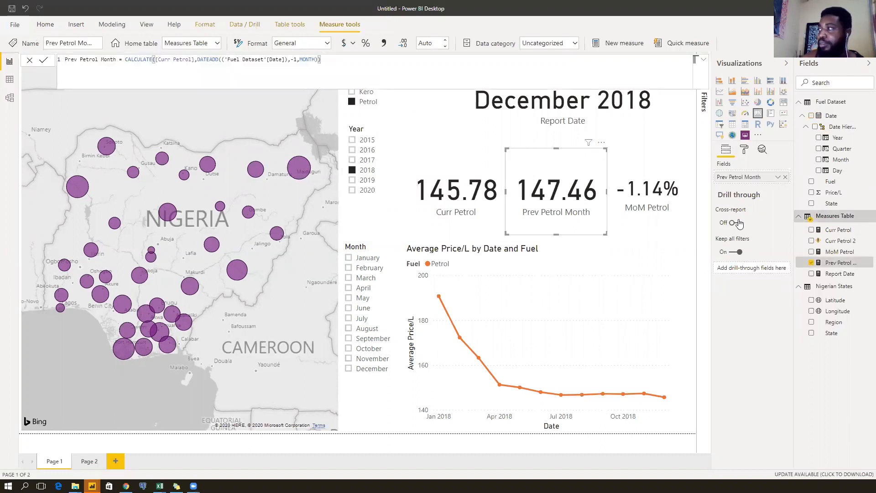
{"action": "right_click", "coordinate": [844, 221]}
{"action": "left_click", "coordinate": [833, 231]}
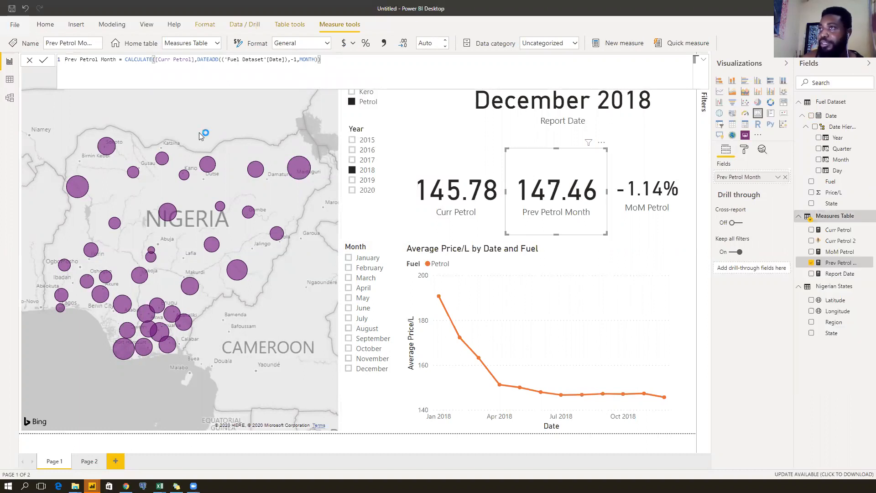
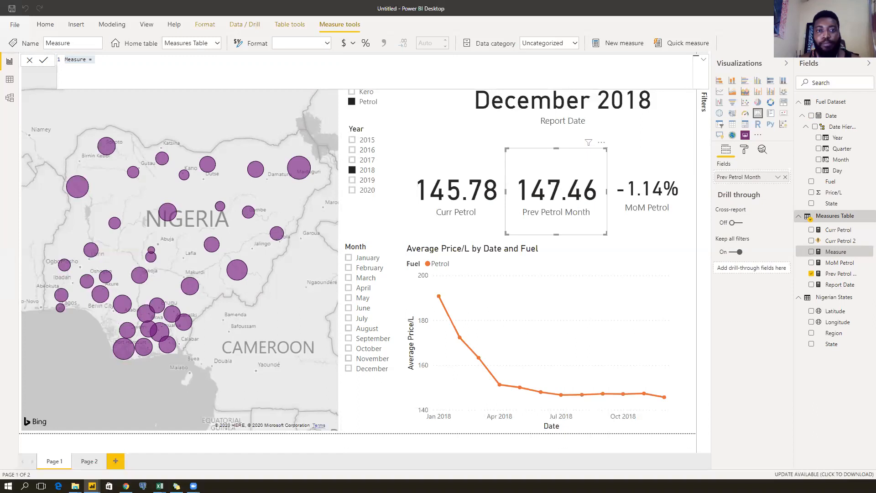
Write the measure Prev Petrol Month 2 = CALCULATE([Curr Petrol], PREVIOUSMONTH('Fuel Dataset'[Date])).
{"action": "left_click", "coordinate": [117, 59]}
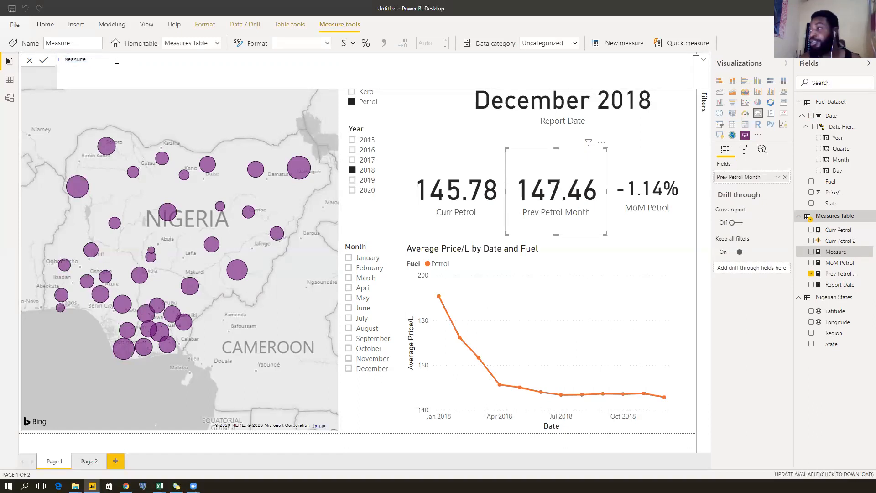
{"action": "type", "text": "a"}
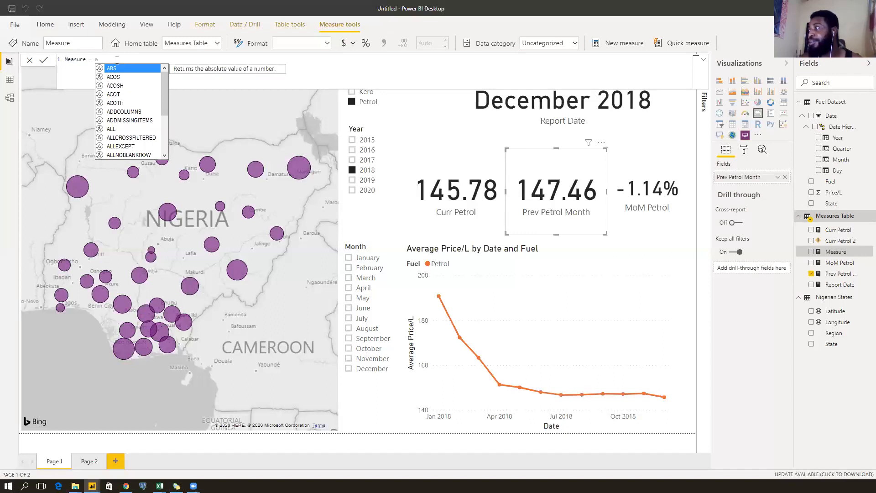
{"action": "type", "text": "Prev Petro"}
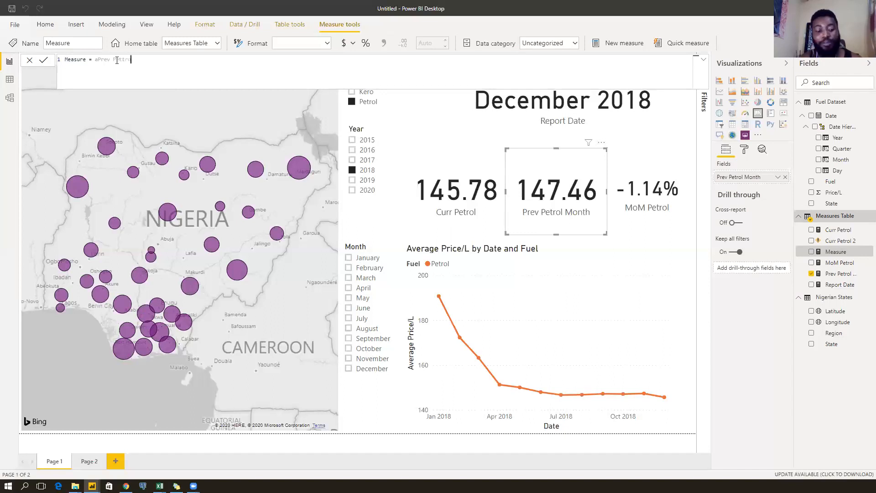
{"action": "key", "text": "ctrl+a"}
{"action": "type", "text": "Prev"}
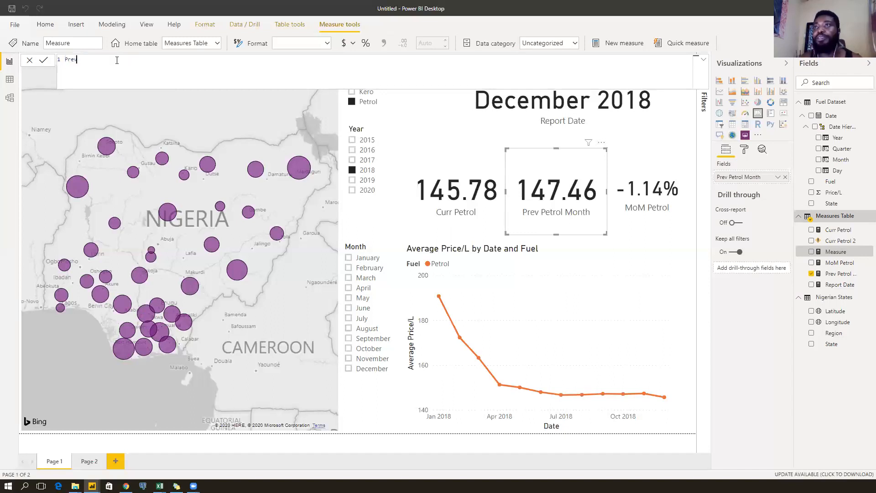
{"action": "type", "text": " Pet"}
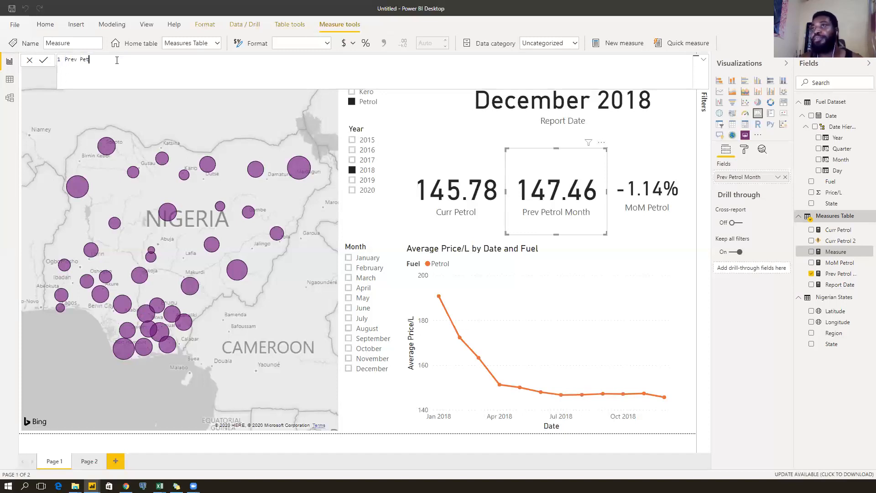
{"action": "type", "text": "rol Month"}
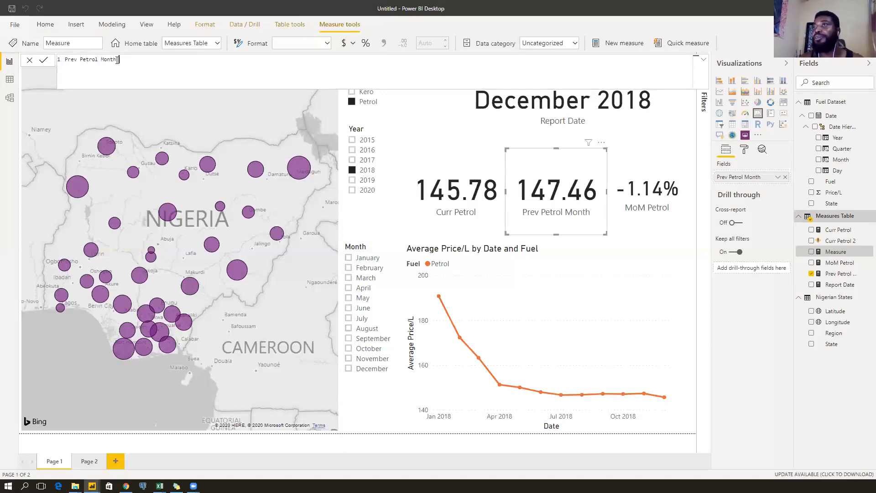
{"action": "type", "text": "2 ="}
{"action": "type", "text": "CALCULATE("}
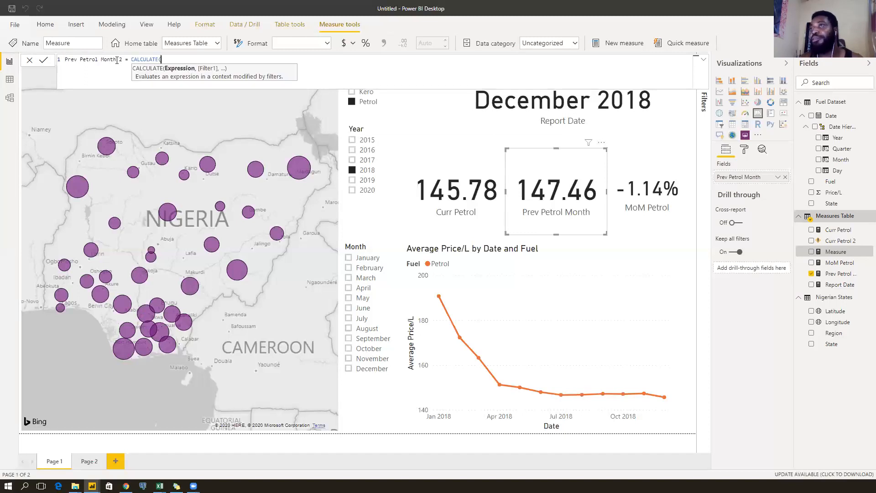
{"action": "type", "text": "currenc"}
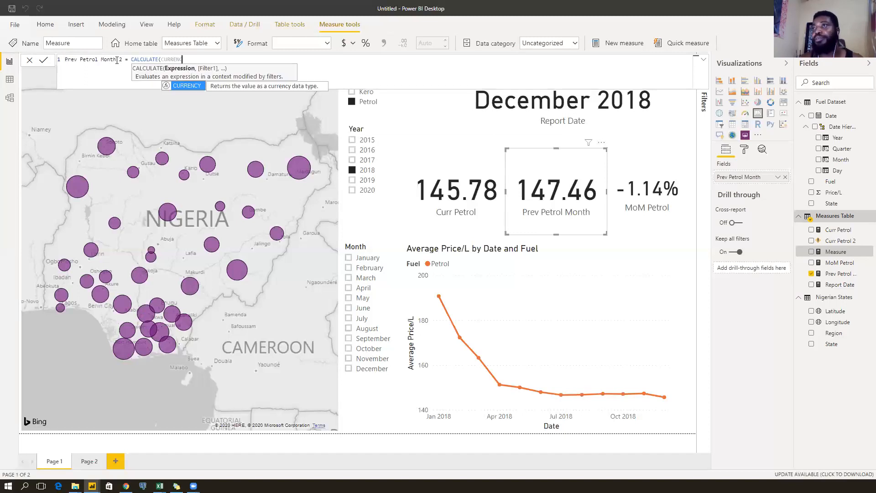
{"action": "key", "text": "BackSpace"}
{"action": "key", "text": "BackSpace"}
{"action": "key", "text": "BackSpace"}
{"action": "key", "text": "BackSpace"}
{"action": "key", "text": "BackSpace"}
{"action": "key", "text": "Tab"}
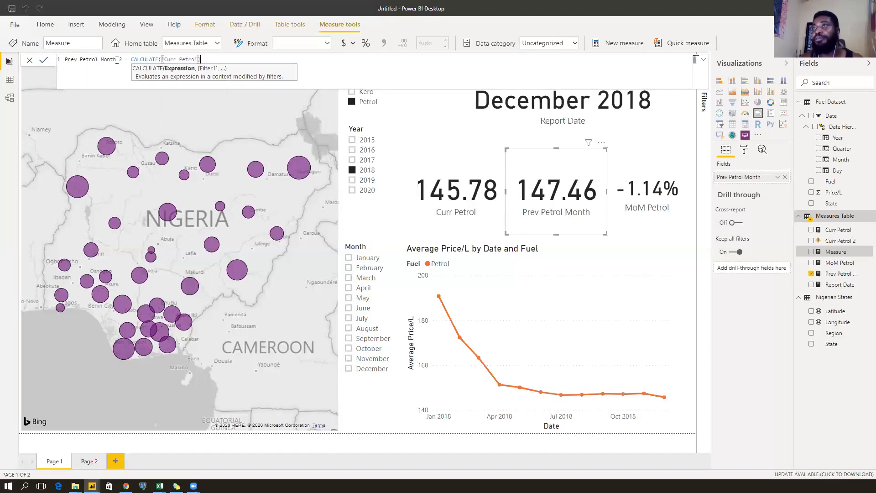
{"action": "type", "text": ",prev"}
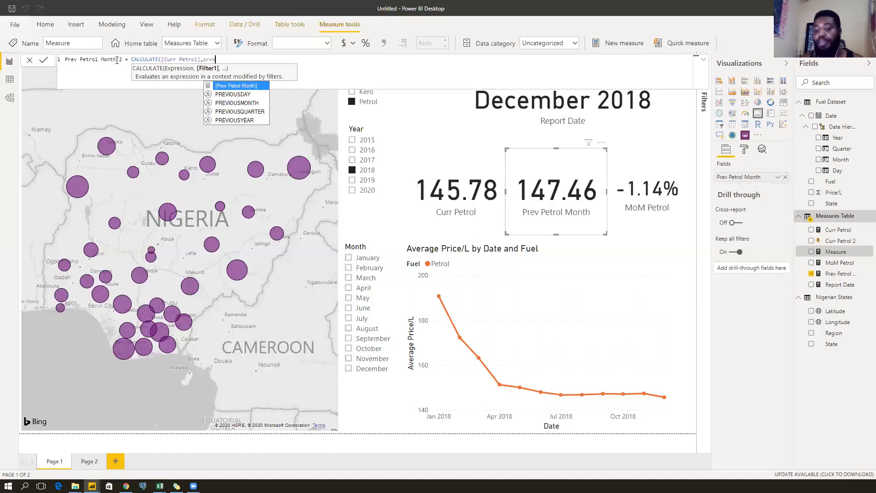
{"action": "key", "text": "Down"}
{"action": "key", "text": "Down"}
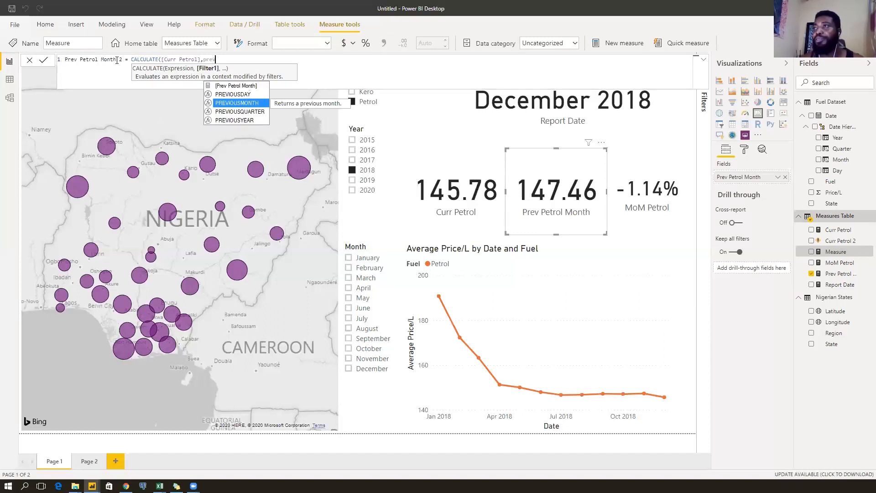
{"action": "key", "text": "Tab"}
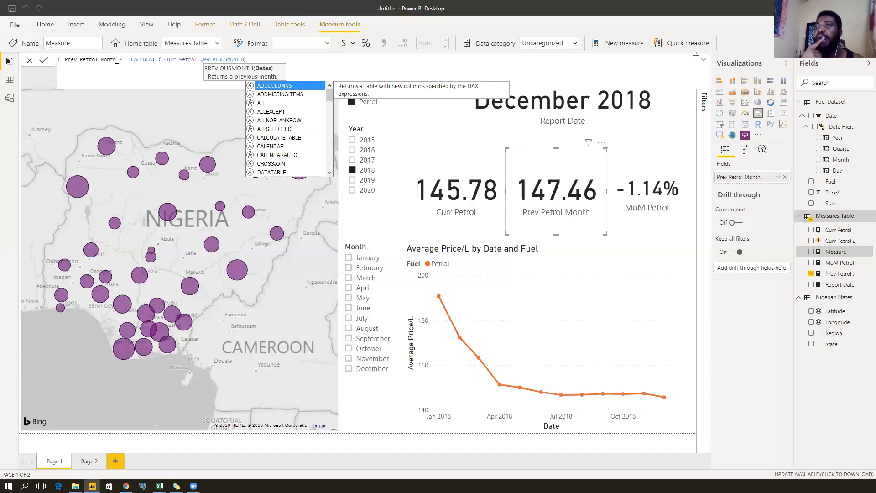
{"action": "type", "text": "date"}
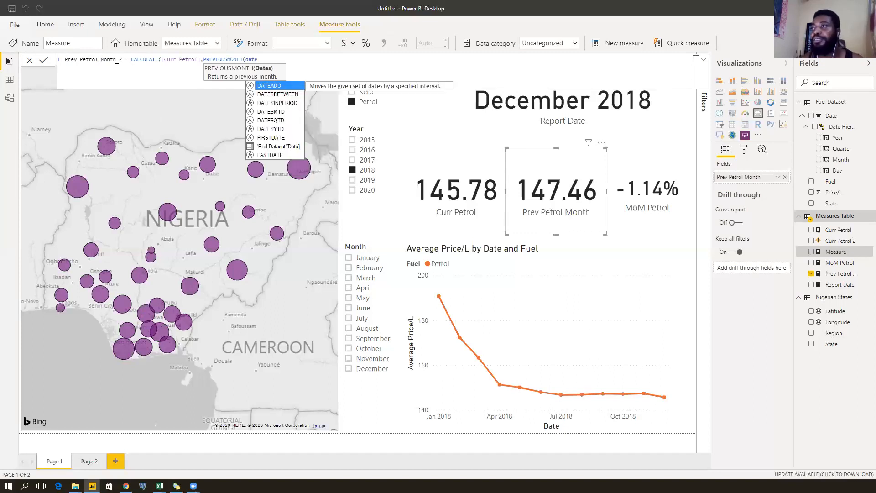
{"action": "key", "text": "Tab"}
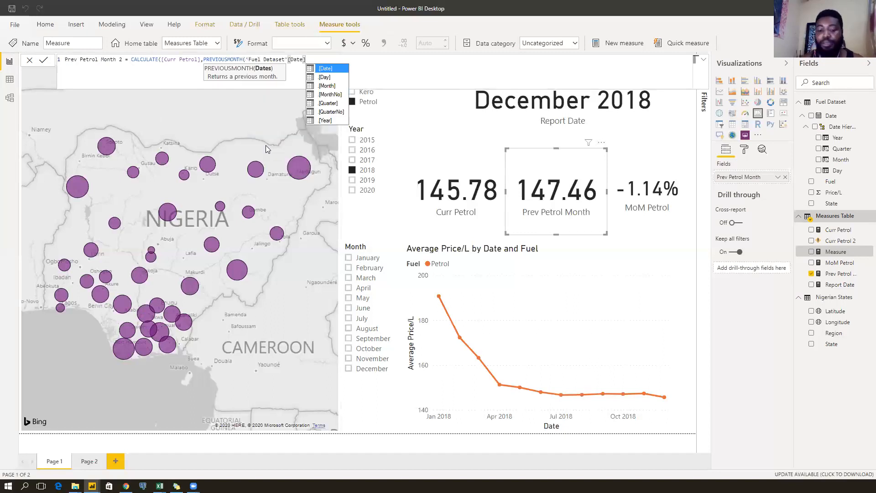
{"action": "type", "text": "))"}
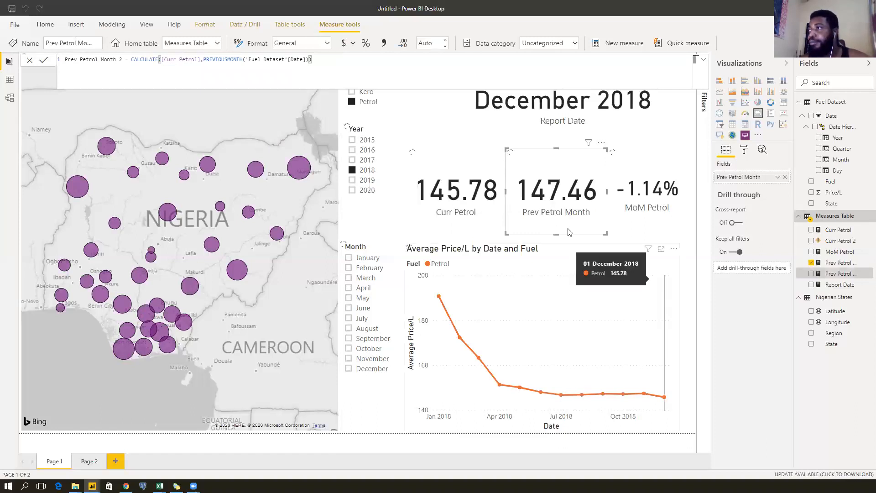
Shorten the Prev Petrol Month card and duplicate it below, showing Prev Petrol Month 2.
{"action": "left_click_drag", "start_coordinate": [556, 234], "coordinate": [557, 190]}
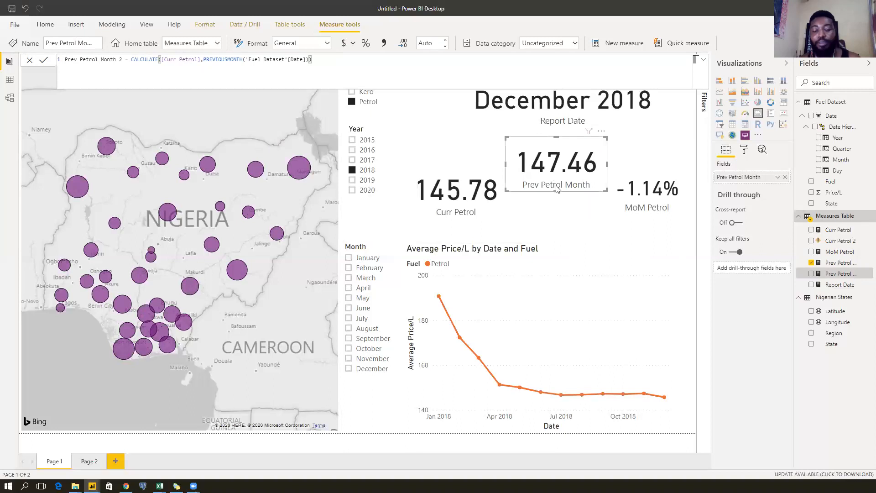
{"action": "key", "text": "ctrl+c"}
{"action": "key", "text": "ctrl+v"}
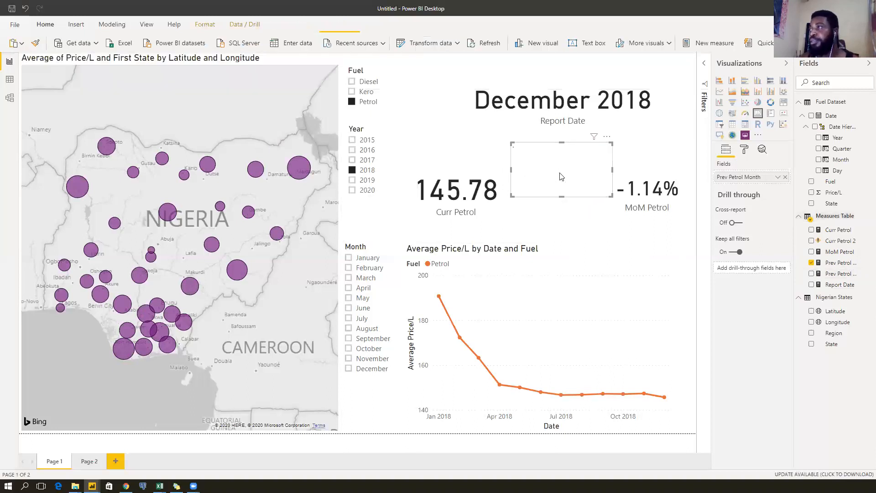
{"action": "left_click_drag", "start_coordinate": [561, 196], "coordinate": [561, 224]}
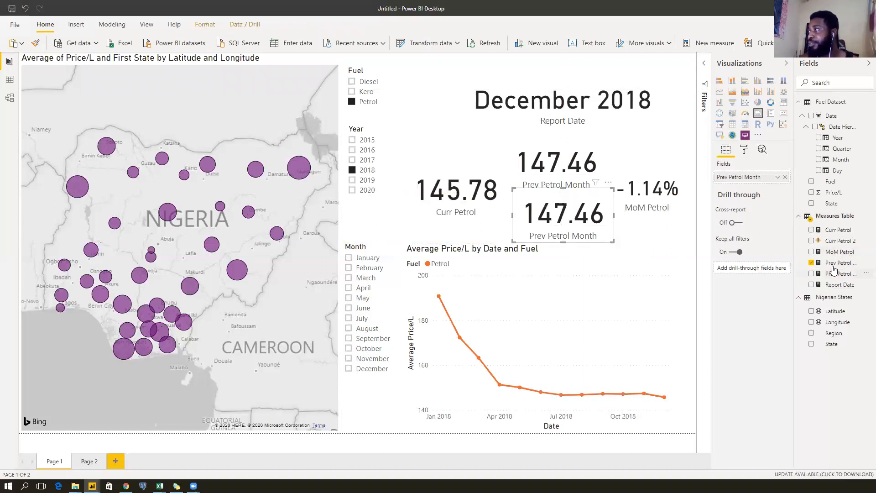
{"action": "left_click_drag", "start_coordinate": [758, 177], "coordinate": [760, 181]}
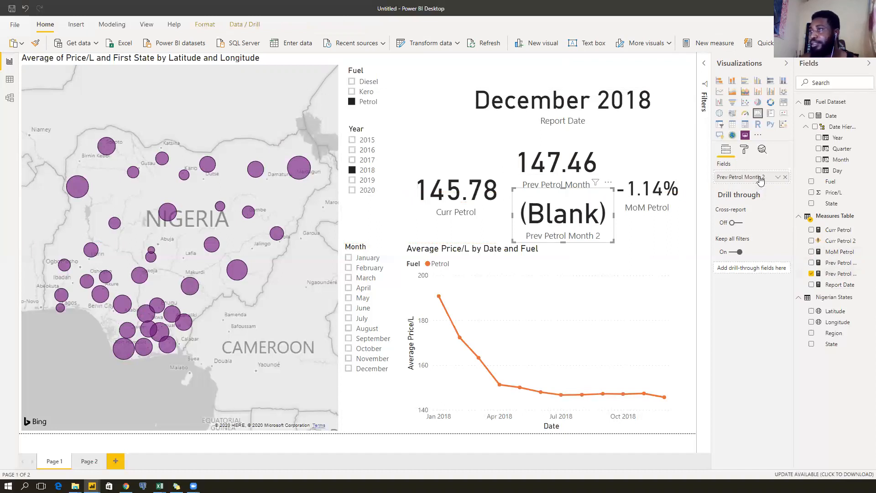
Test the June month filter, then delete the (Blank) Prev Petrol Month 2 card.
{"action": "left_click", "coordinate": [355, 312]}
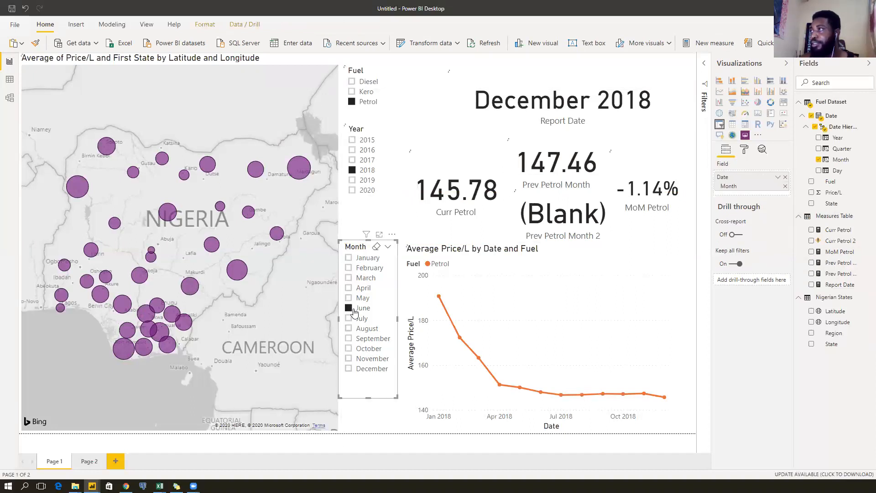
{"action": "left_click", "coordinate": [355, 312]}
{"action": "left_click", "coordinate": [569, 222]}
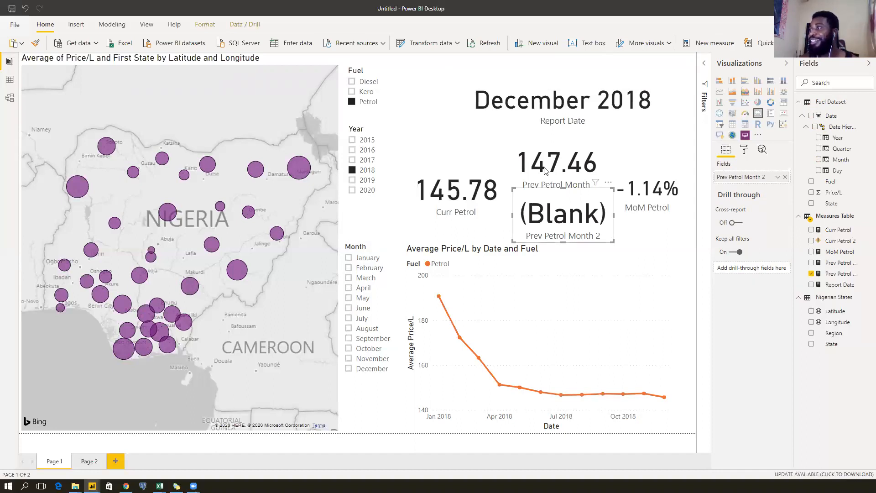
{"action": "key", "text": "Delete"}
Reposition the 147.46 Prev Petrol Month card and make it taller.
{"action": "left_click", "coordinate": [546, 179]}
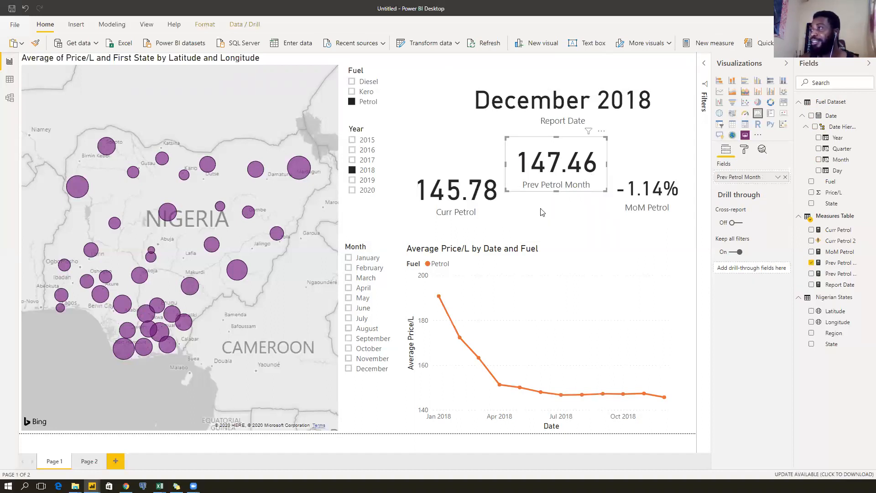
{"action": "left_click_drag", "start_coordinate": [567, 165], "coordinate": [558, 196]}
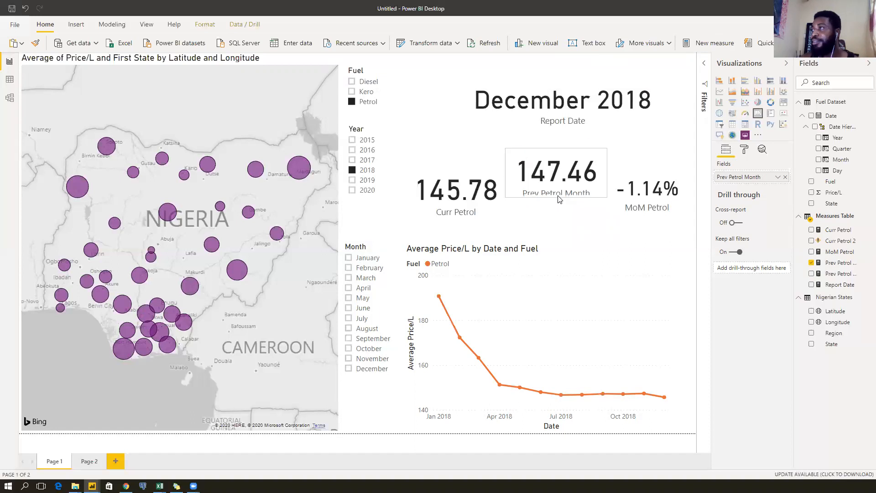
{"action": "key", "text": "Up"}
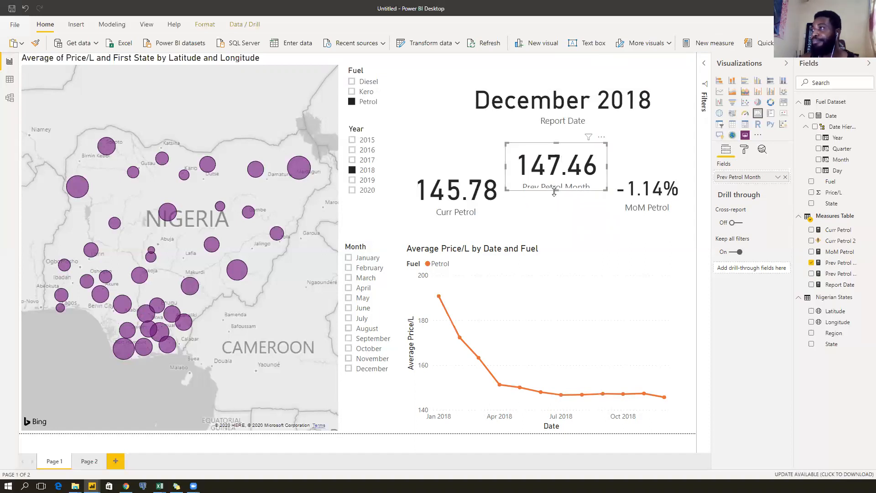
{"action": "left_click_drag", "start_coordinate": [554, 191], "coordinate": [554, 201]}
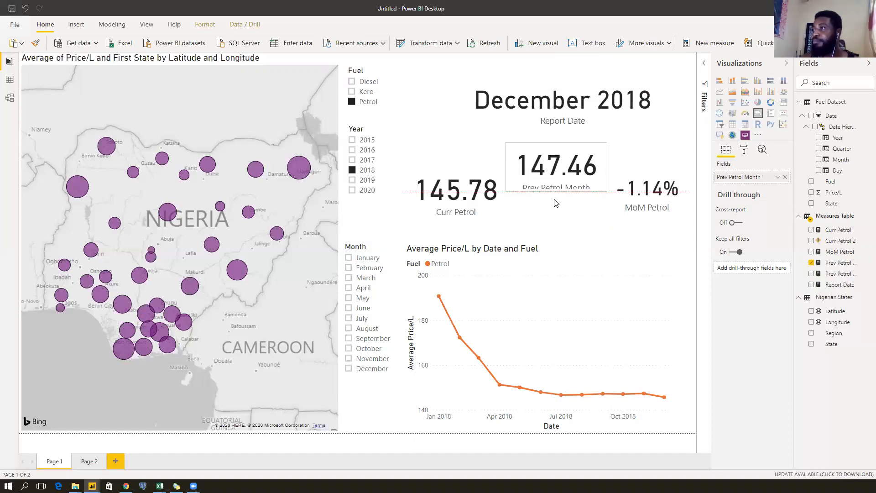
Move the Curr Petrol card up and shift the Report Date card to the top-right.
{"action": "left_click", "coordinate": [440, 202]}
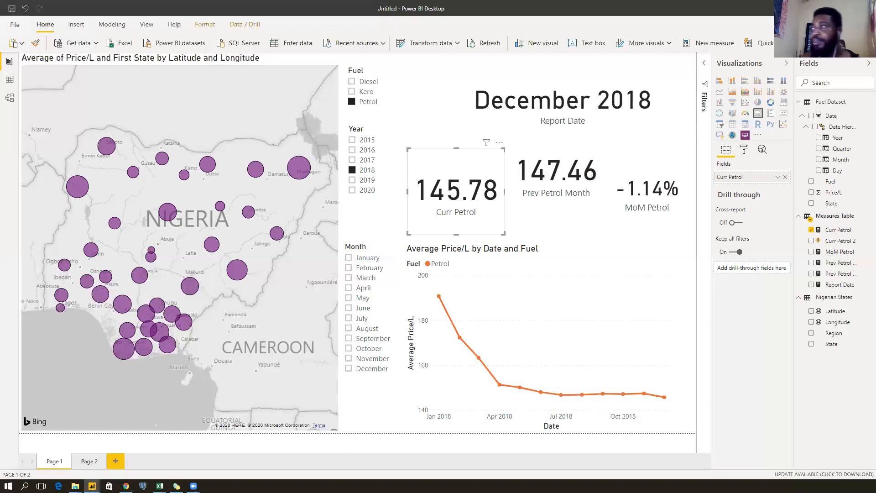
{"action": "left_click", "coordinate": [563, 181]}
{"action": "left_click", "coordinate": [455, 183]}
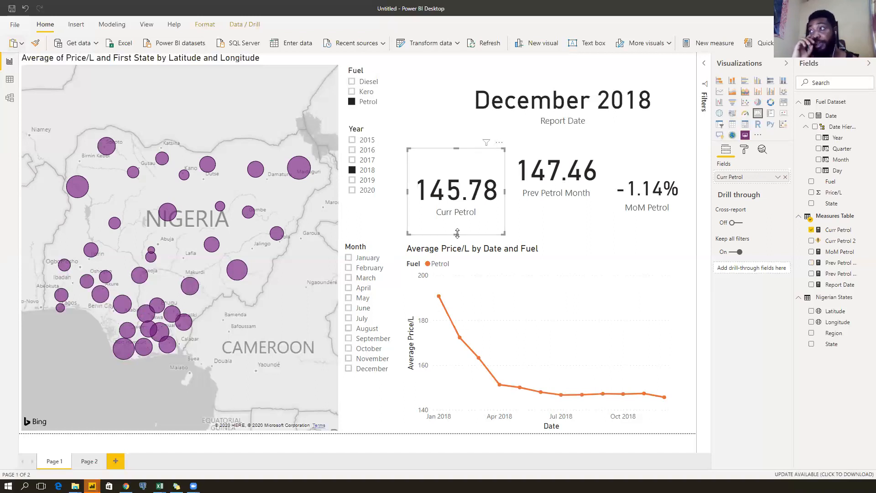
{"action": "left_click_drag", "start_coordinate": [460, 194], "coordinate": [458, 133]}
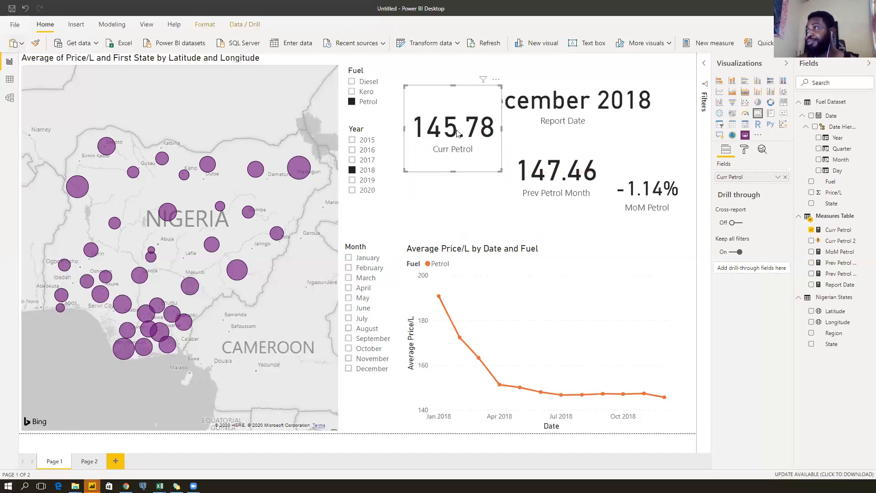
{"action": "left_click", "coordinate": [561, 99]}
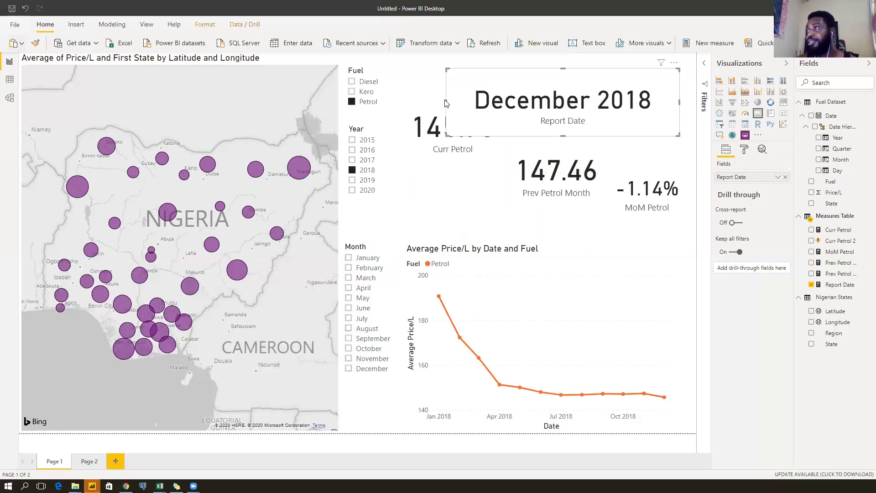
{"action": "left_click_drag", "start_coordinate": [444, 99], "coordinate": [414, 107]}
{"action": "left_click", "coordinate": [566, 101]}
{"action": "left_click_drag", "start_coordinate": [568, 123], "coordinate": [588, 89]}
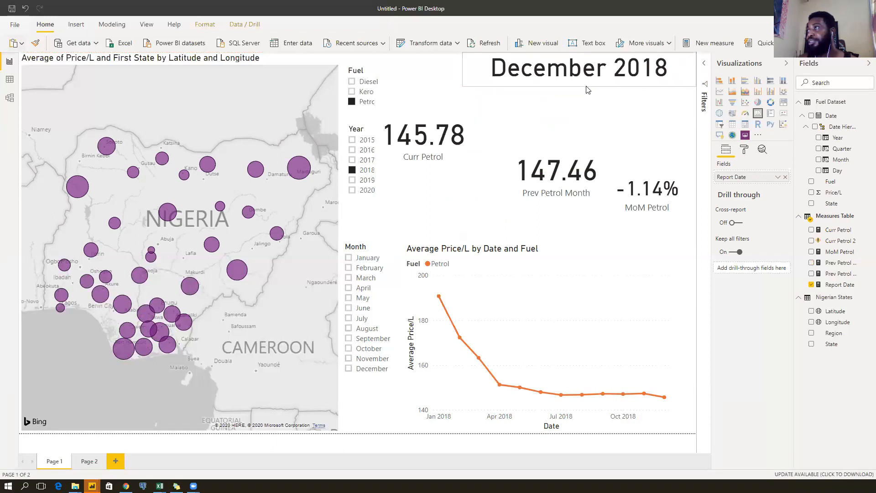
{"action": "left_click_drag", "start_coordinate": [465, 145], "coordinate": [489, 138]}
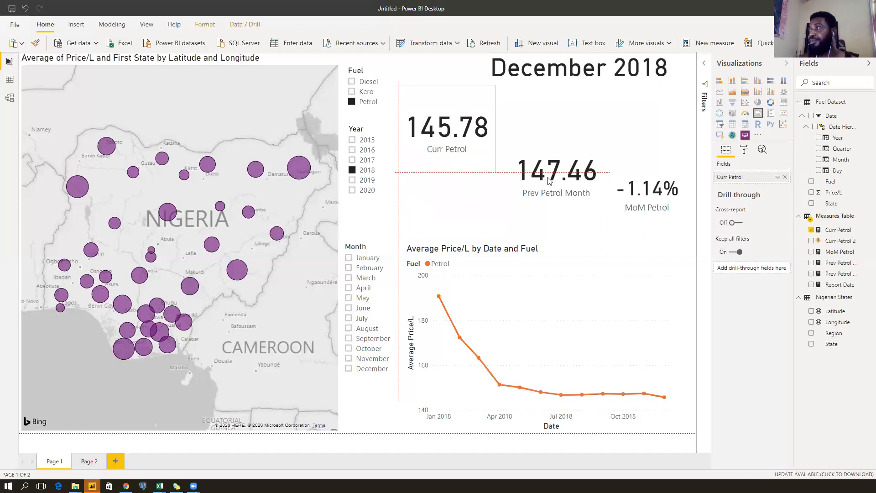
Line up Prev Petrol Month and a shorter MoM Petrol beside Curr Petrol.
{"action": "left_click_drag", "start_coordinate": [548, 181], "coordinate": [540, 132]}
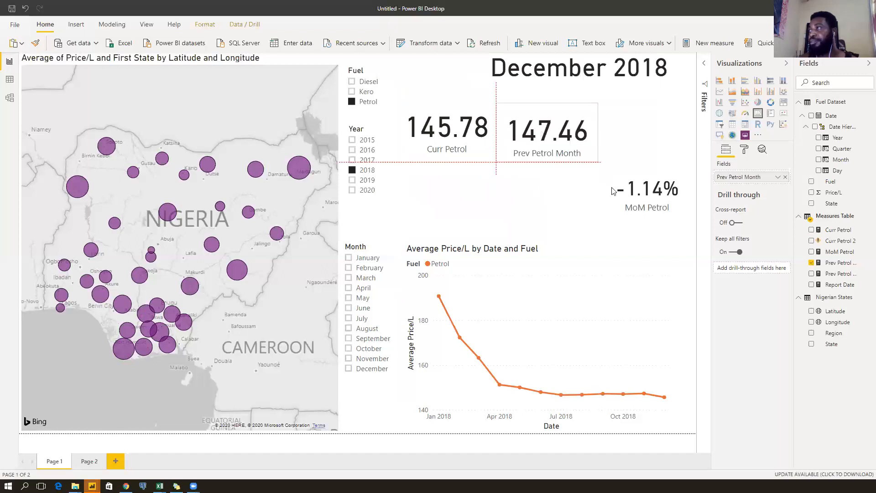
{"action": "left_click_drag", "start_coordinate": [636, 183], "coordinate": [633, 133]}
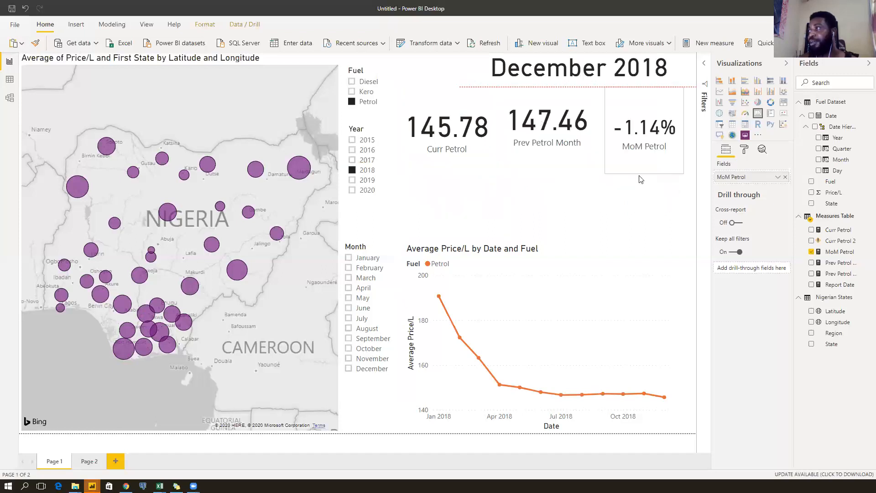
{"action": "left_click_drag", "start_coordinate": [641, 178], "coordinate": [645, 161]}
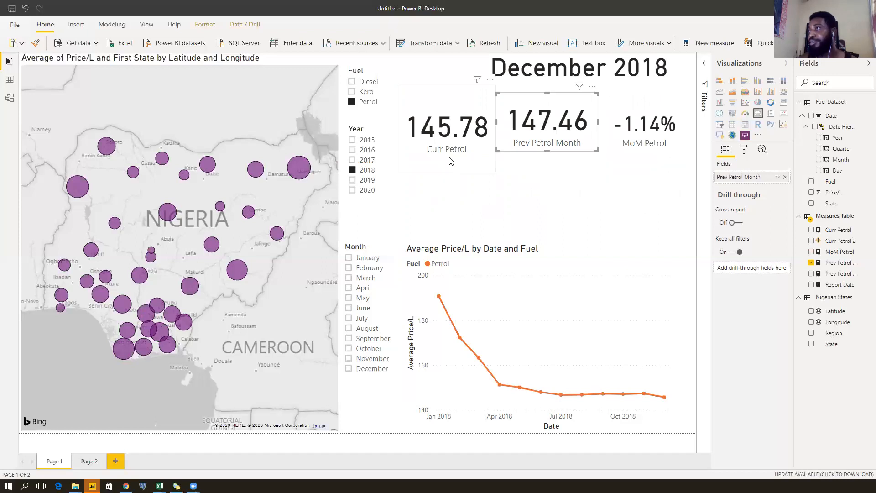
{"action": "left_click_drag", "start_coordinate": [448, 160], "coordinate": [453, 154]}
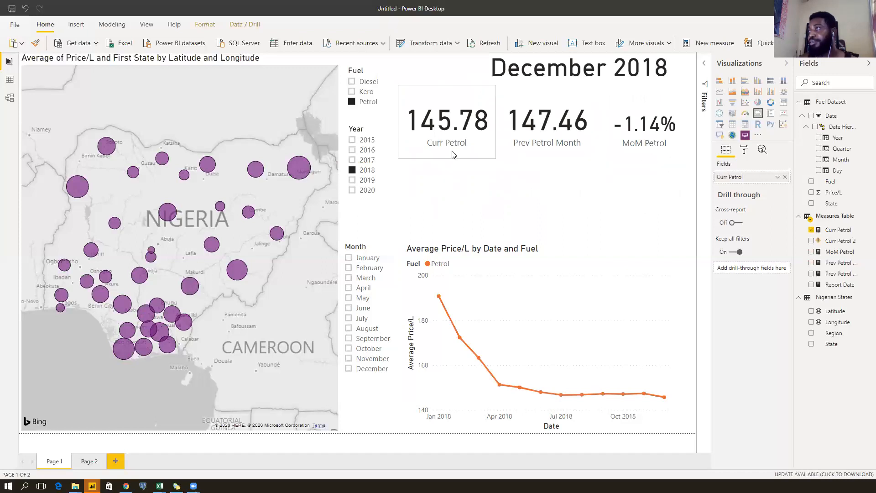
{"action": "left_click", "coordinate": [515, 189]}
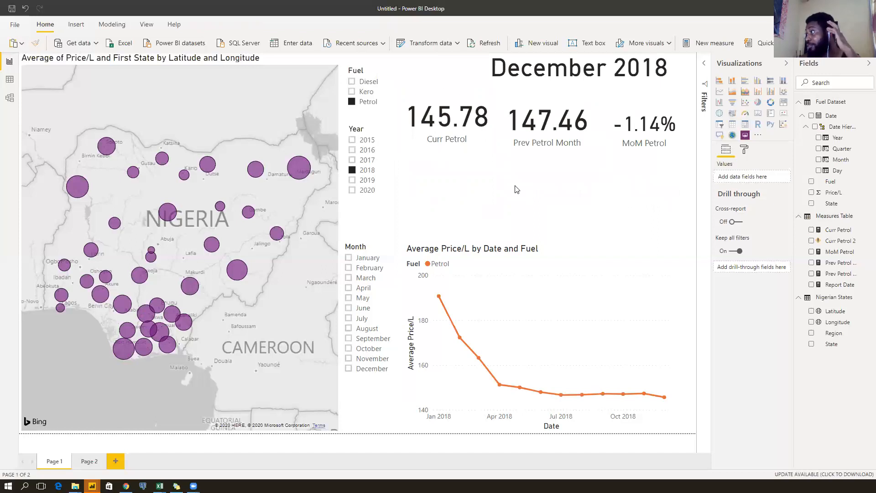
Delete the LASTDATE date condition line from the Curr Petrol 2 formula.
{"action": "left_click", "coordinate": [842, 241]}
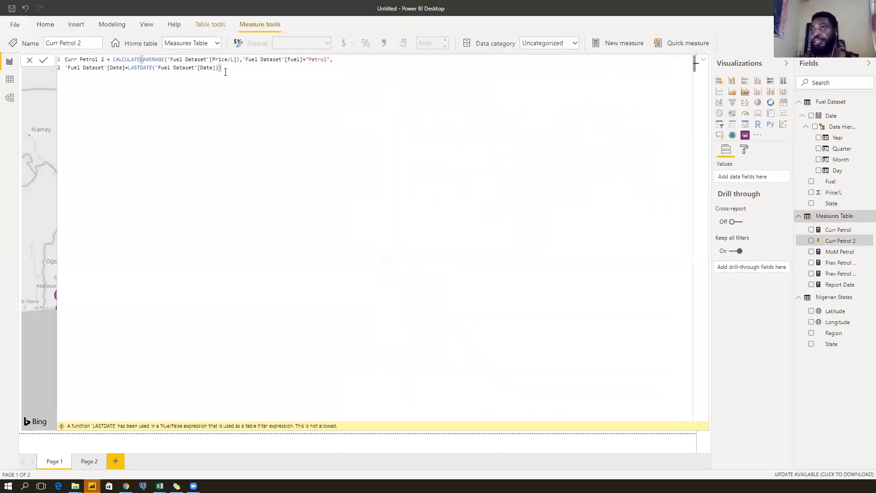
{"action": "left_click_drag", "start_coordinate": [245, 59], "coordinate": [245, 69]}
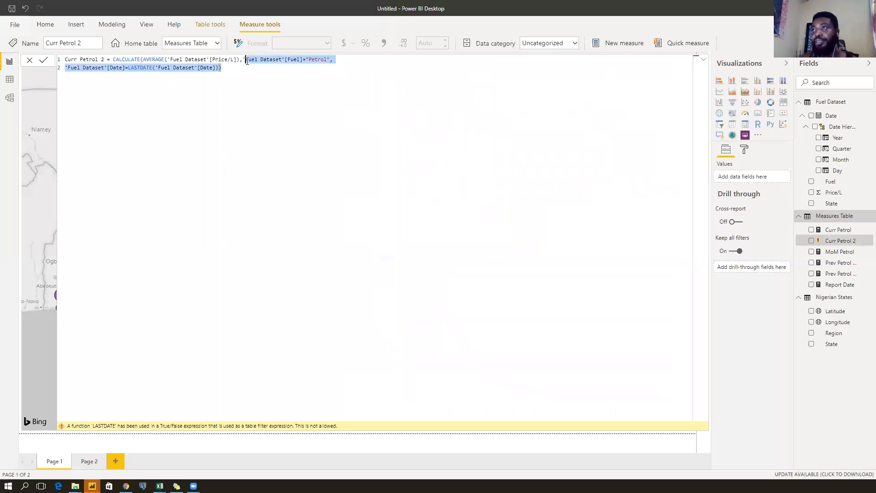
{"action": "left_click_drag", "start_coordinate": [73, 77], "coordinate": [65, 69]}
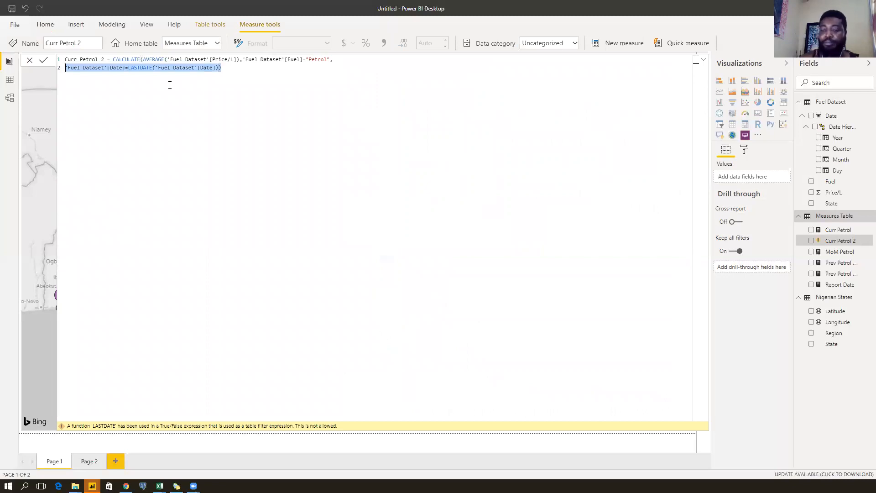
{"action": "key", "text": "BackSpace"}
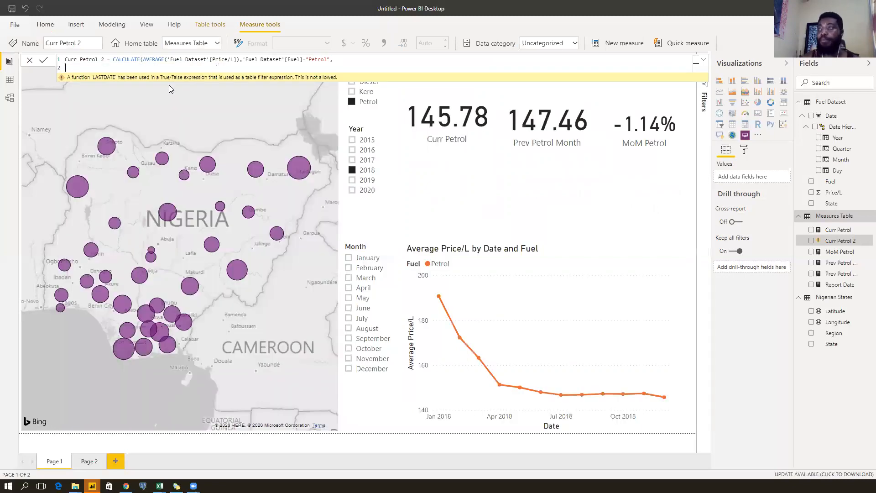
{"action": "key", "text": "ctrl+space"}
{"action": "key", "text": "BackSpace"}
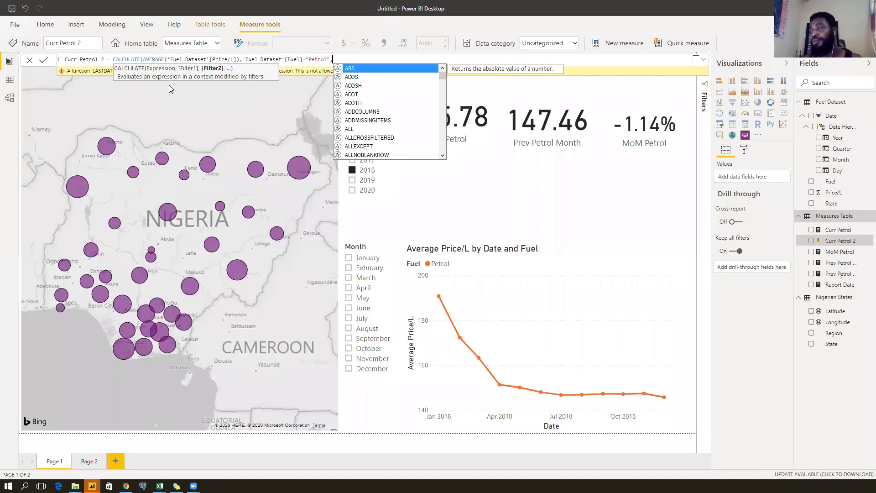
Add DATESMTD('Fuel Dataset'[Date]) as the date filter and commit the formula.
{"action": "type", "text": "dates"}
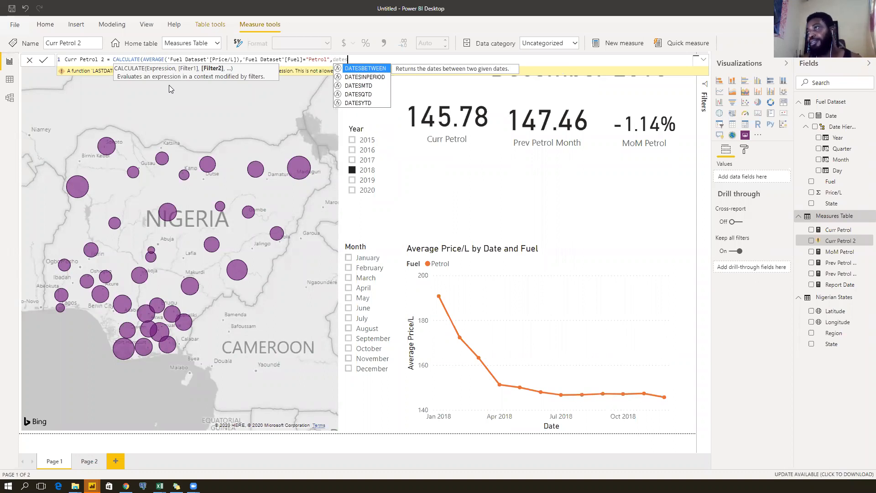
{"action": "key", "text": "Down"}
{"action": "key", "text": "Down"}
{"action": "key", "text": "Tab"}
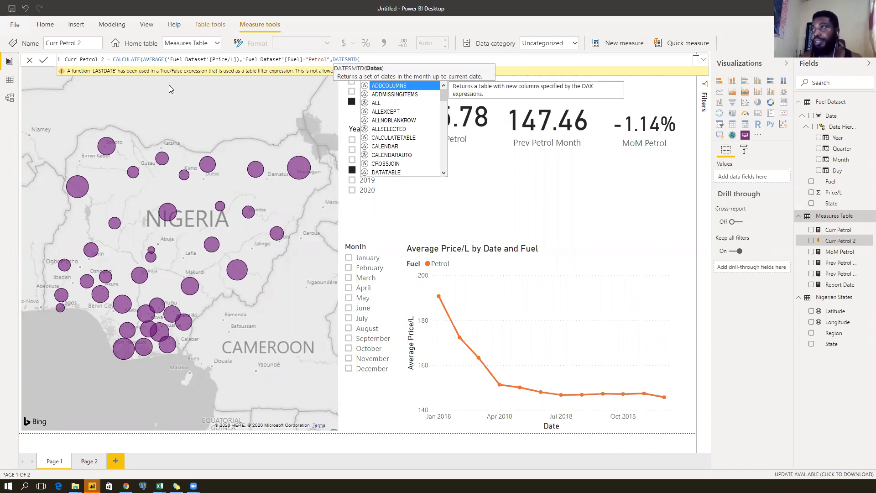
{"action": "type", "text": "da"}
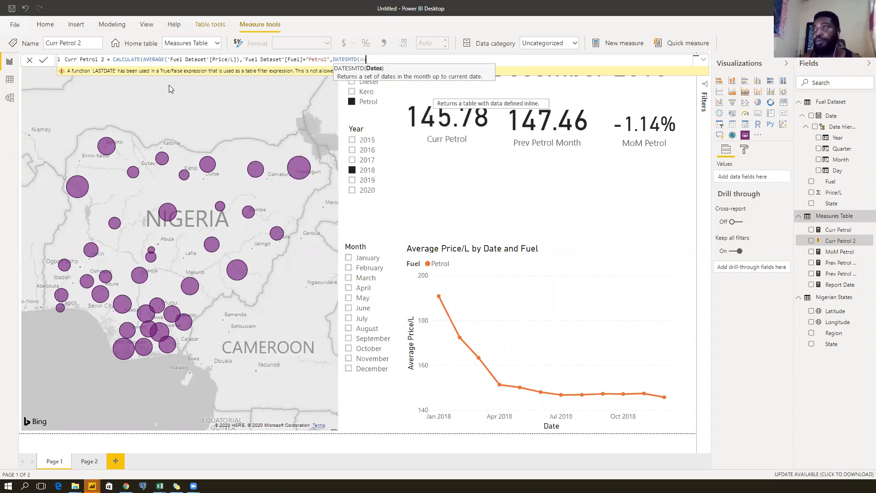
{"action": "type", "text": "te"}
{"action": "key", "text": "Down"}
{"action": "key", "text": "Down"}
{"action": "key", "text": "Down"}
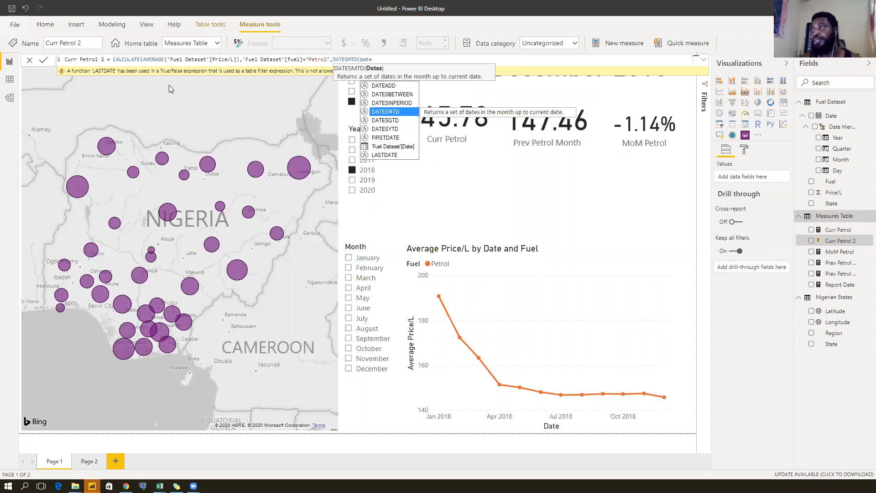
{"action": "key", "text": "Down"}
{"action": "key", "text": "Down"}
{"action": "key", "text": "Down"}
{"action": "key", "text": "Down"}
{"action": "key", "text": "Tab"}
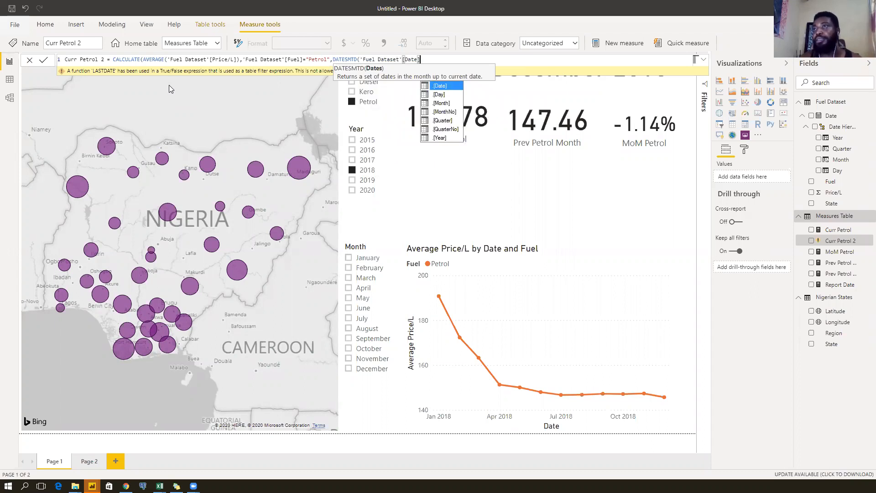
{"action": "type", "text": "))"}
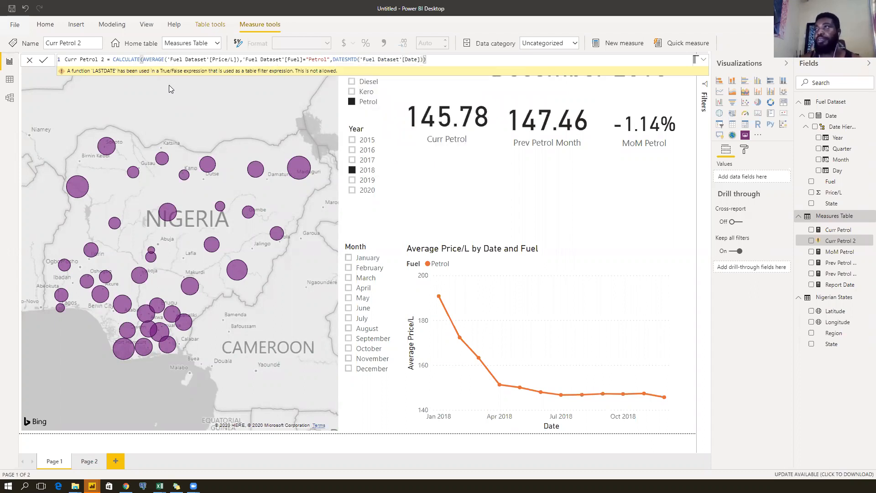
{"action": "key", "text": "Return"}
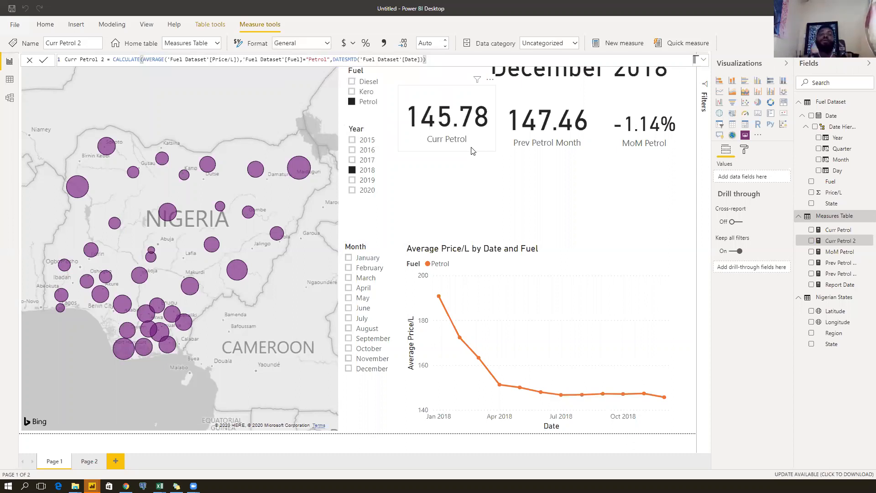
Duplicate the Curr Petrol card and place the copy below the original.
{"action": "left_click", "coordinate": [457, 167]}
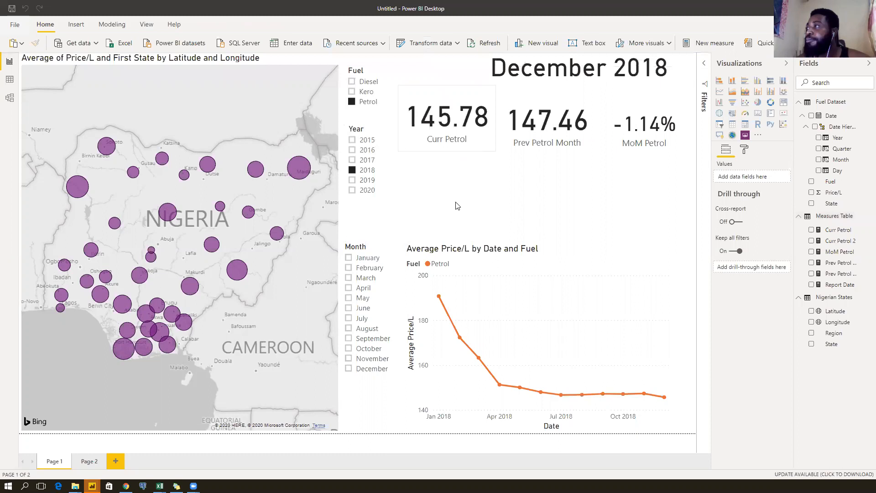
{"action": "left_click", "coordinate": [461, 137]}
{"action": "left_click", "coordinate": [475, 165]}
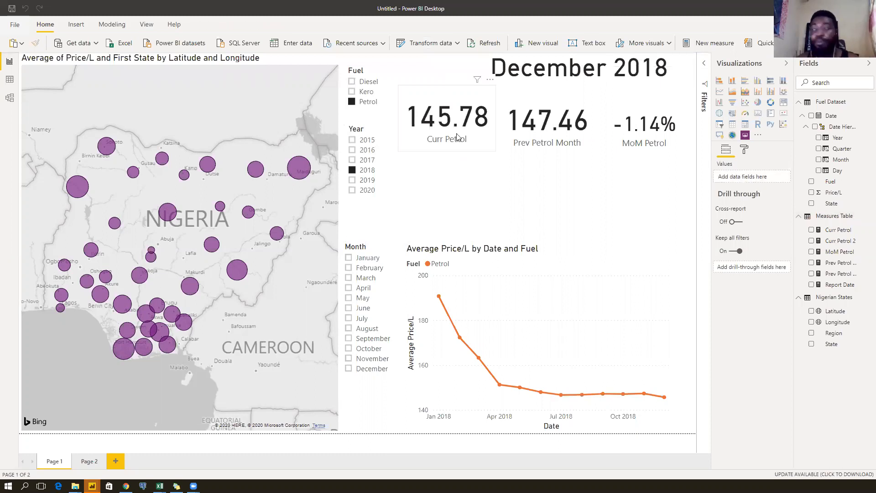
{"action": "left_click", "coordinate": [457, 137]}
{"action": "key", "text": "ctrl+c"}
{"action": "key", "text": "ctrl+v"}
{"action": "left_click_drag", "start_coordinate": [451, 170], "coordinate": [455, 208]}
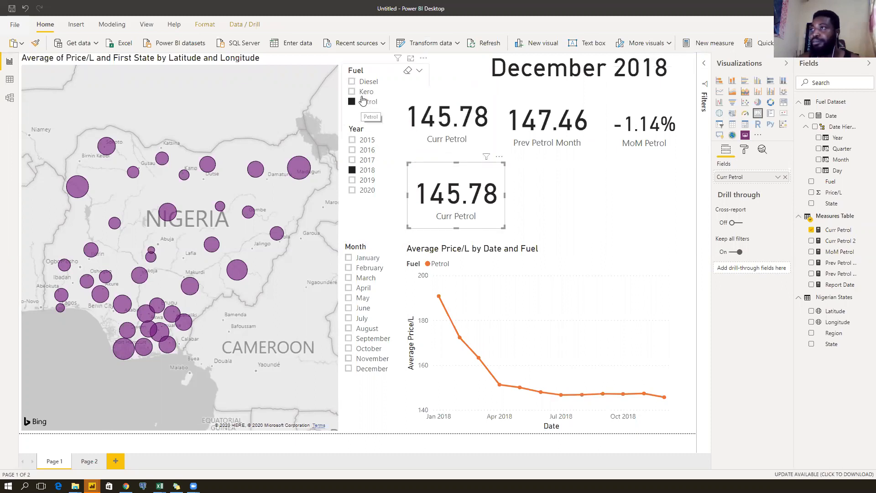
Test the Fuel slicer with Kero, then filter back to Petrol.
{"action": "left_click", "coordinate": [365, 101]}
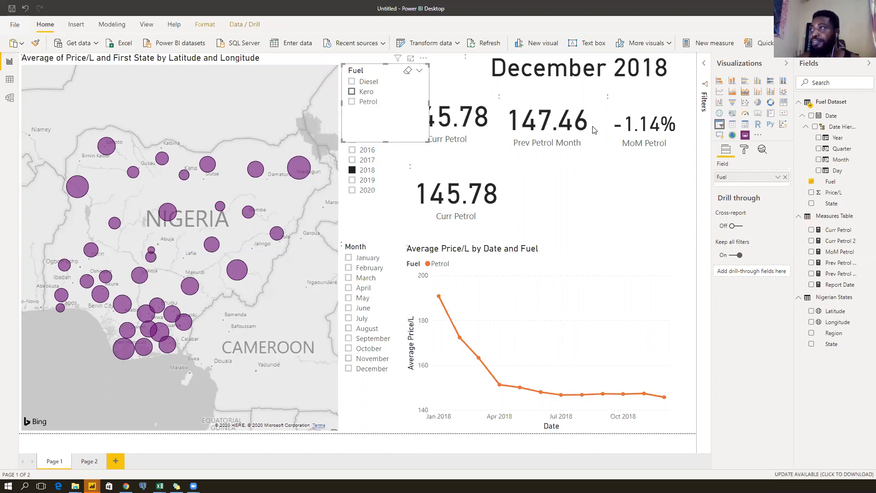
{"action": "left_click", "coordinate": [361, 93]}
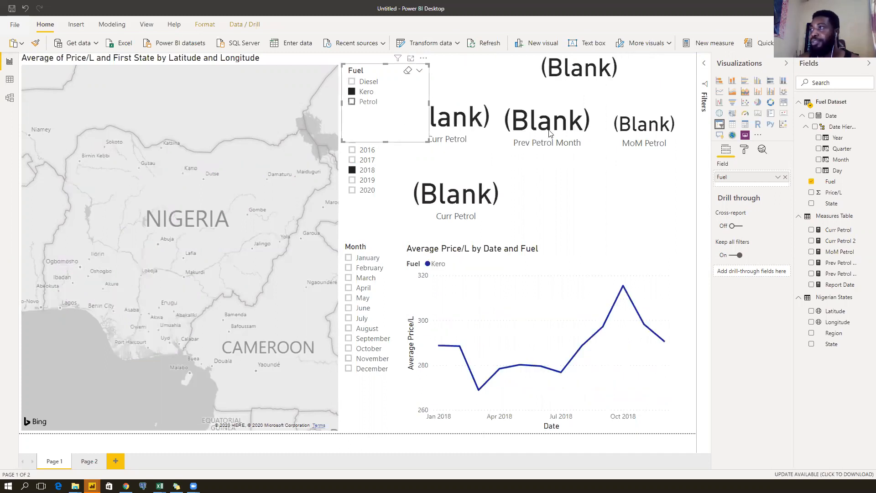
{"action": "left_click", "coordinate": [364, 105]}
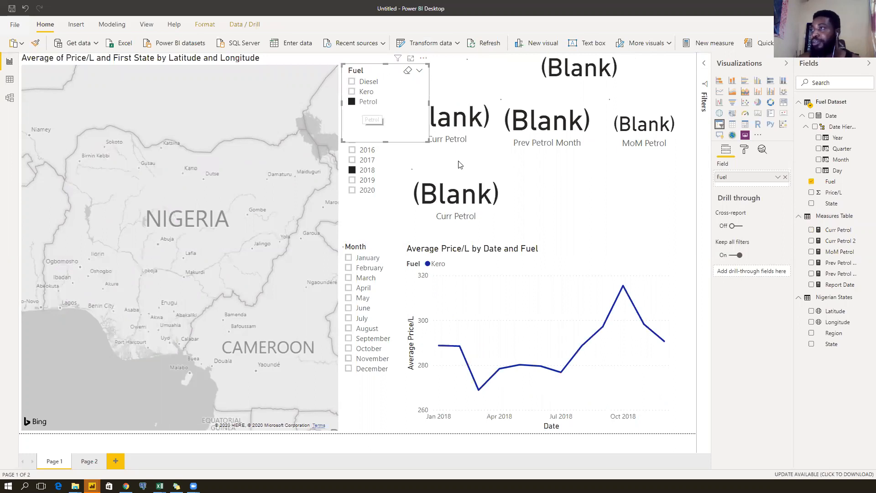
{"action": "left_click_drag", "start_coordinate": [429, 104], "coordinate": [398, 103]}
Show Curr Petrol 2 on the duplicate card and test April and later months.
{"action": "left_click", "coordinate": [479, 197]}
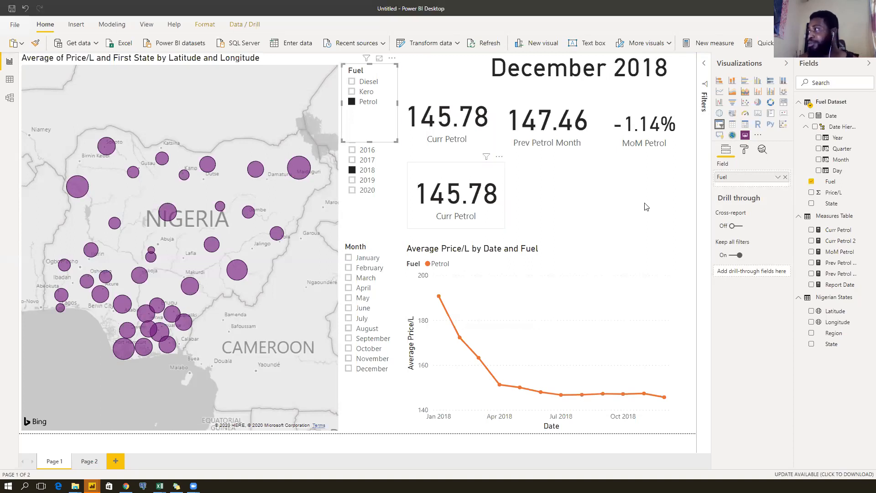
{"action": "left_click_drag", "start_coordinate": [804, 241], "coordinate": [756, 186]}
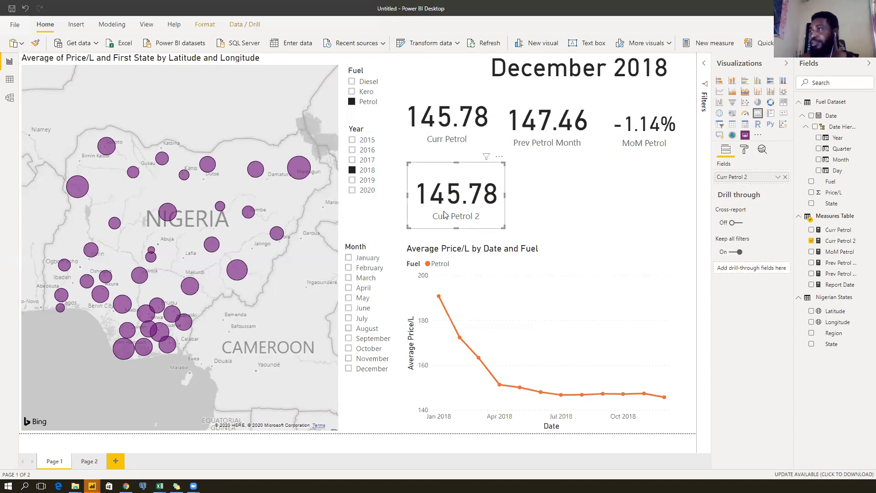
{"action": "left_click", "coordinate": [362, 289]}
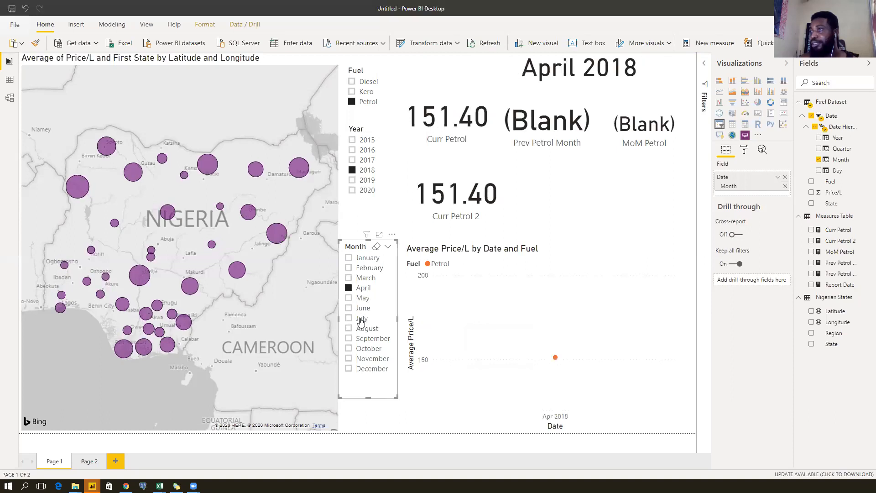
{"action": "left_click", "coordinate": [361, 341]}
{"action": "left_click", "coordinate": [361, 342]}
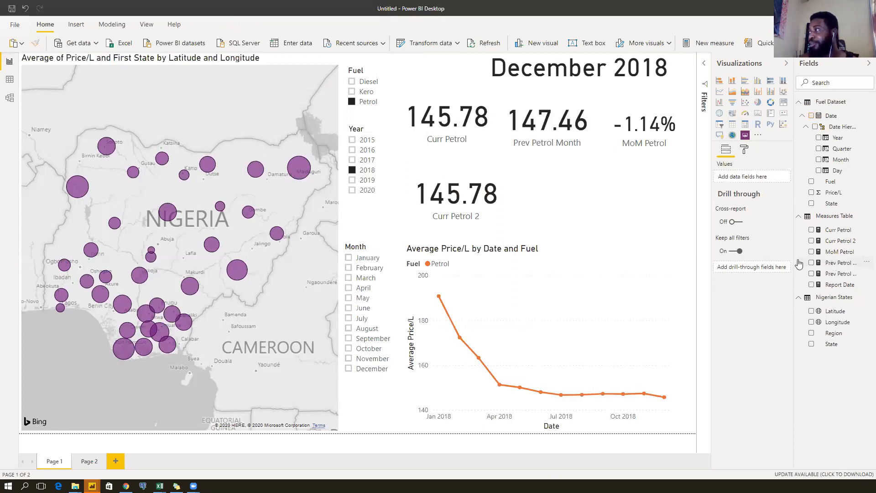
Replace the Prev Petrol Month 2 expression with [Curr Petrol 2].
{"action": "left_click", "coordinate": [829, 273]}
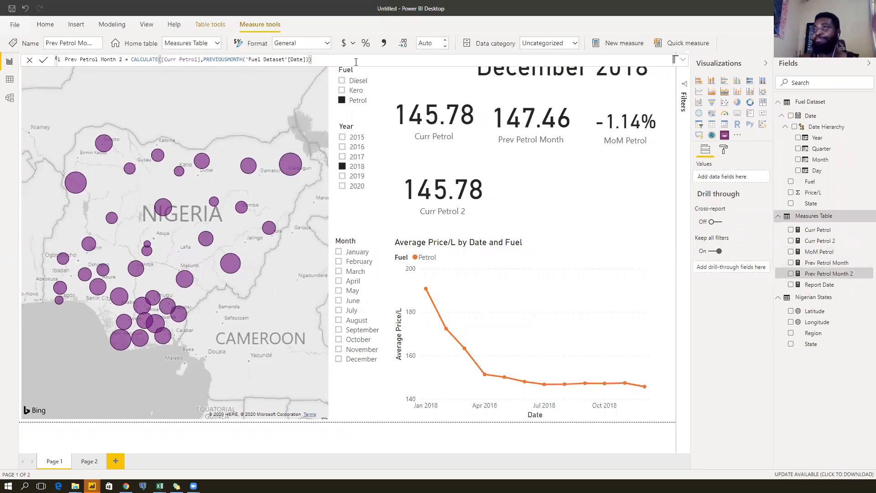
{"action": "left_click_drag", "start_coordinate": [312, 59], "coordinate": [198, 64]}
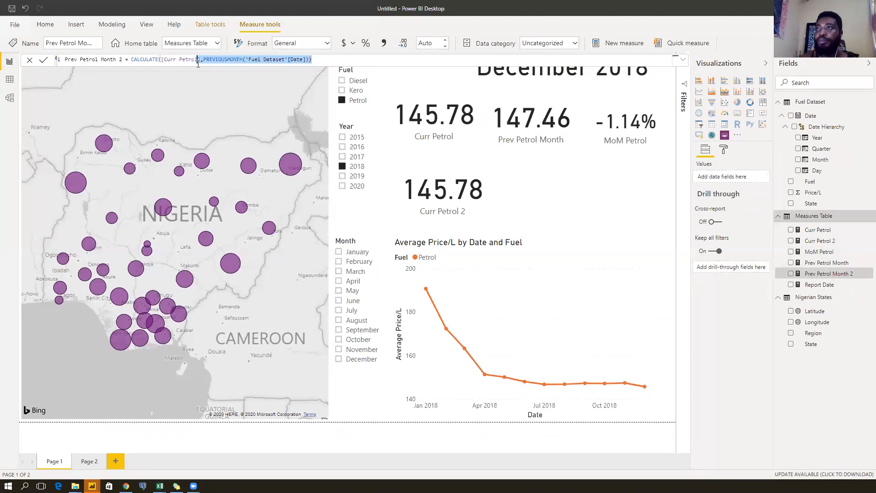
{"action": "key", "text": "BackSpace"}
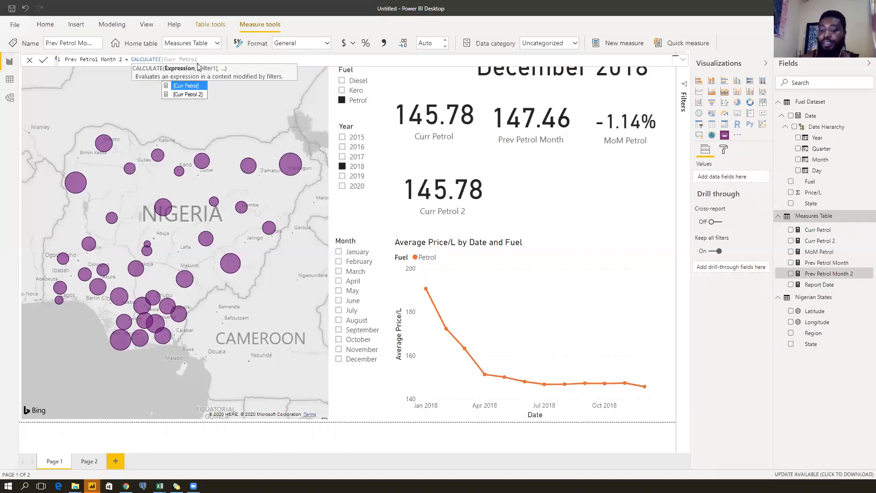
{"action": "key", "text": "Tab"}
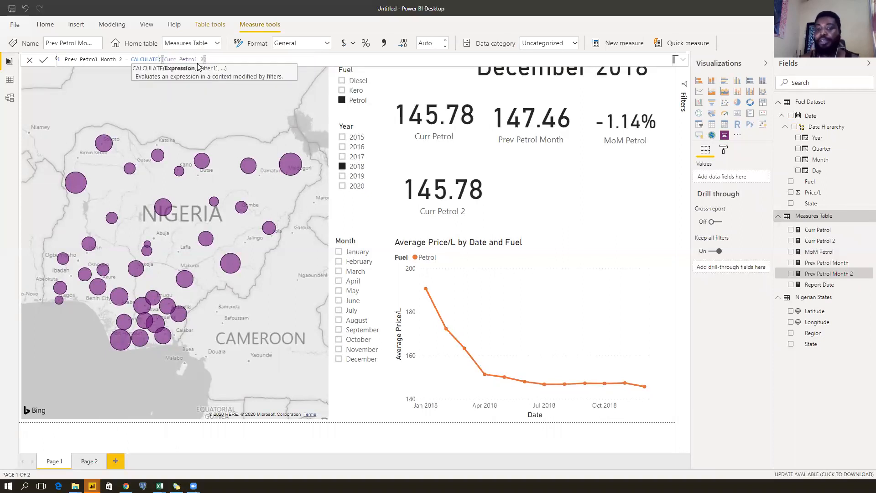
{"action": "type", "text": ","}
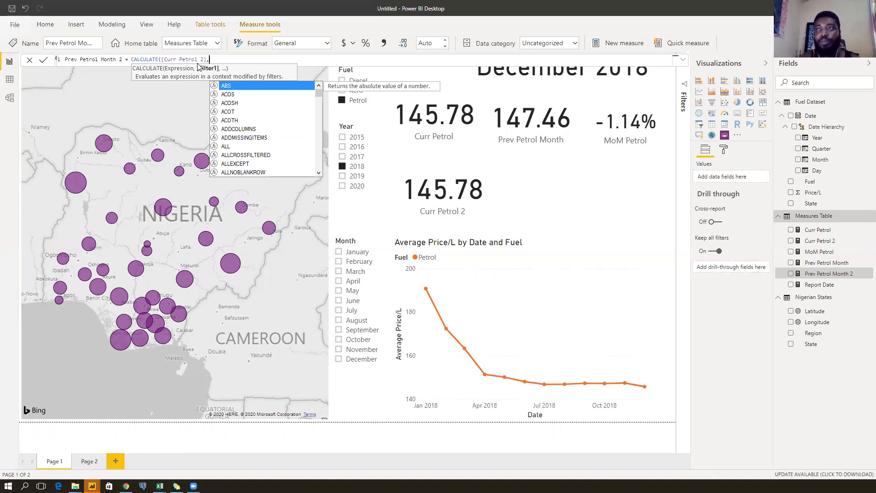
Add DATEADD('Fuel Dataset'[Date],-1,MONTH) as the filter and commit the measure.
{"action": "type", "text": "date"}
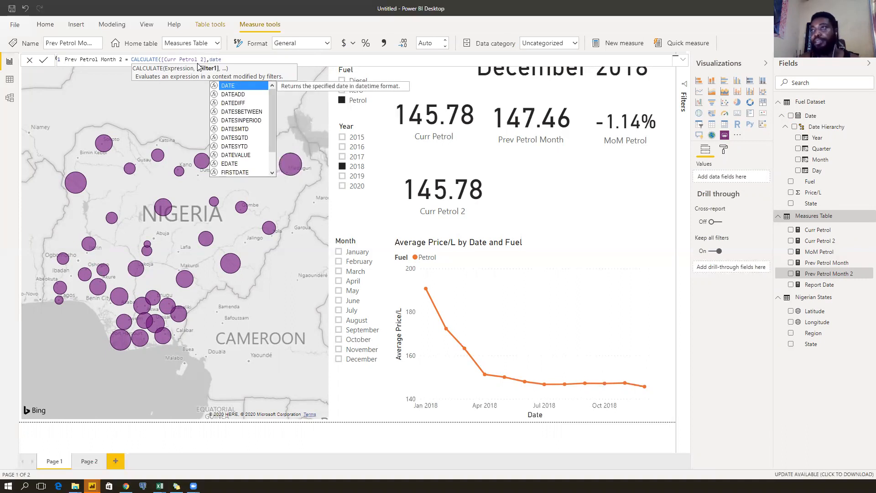
{"action": "key", "text": "Down"}
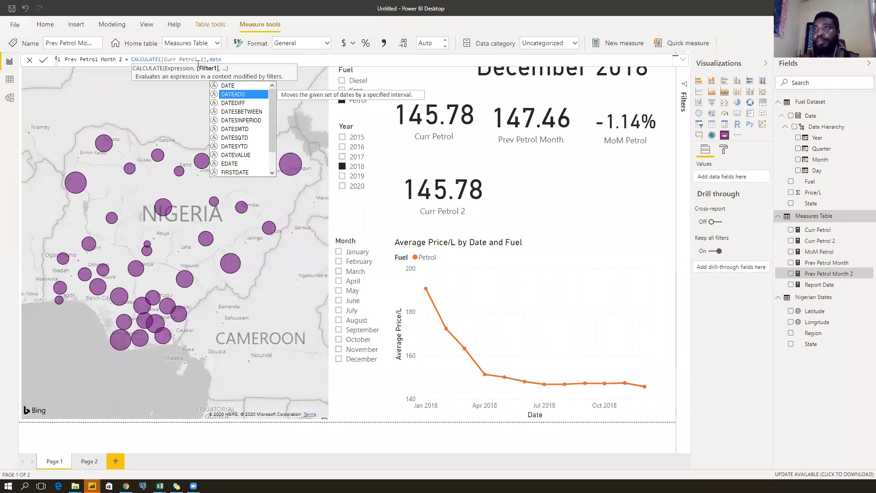
{"action": "key", "text": "Tab"}
{"action": "type", "text": "date"}
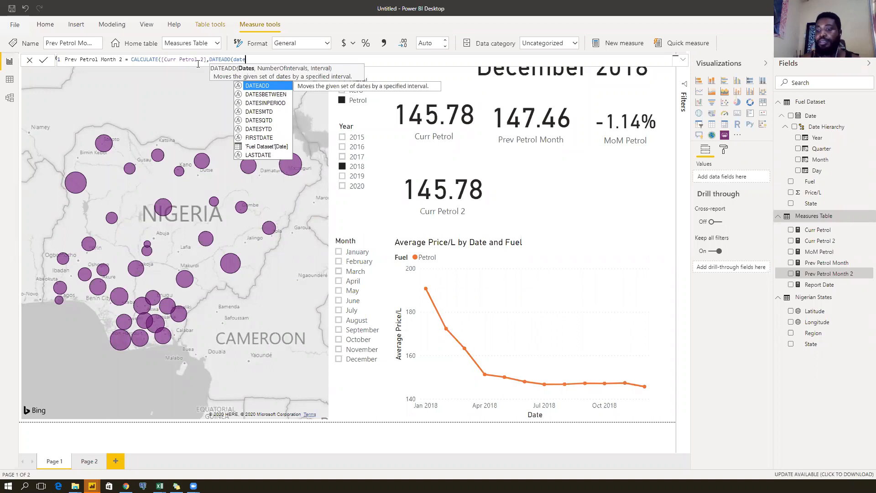
{"action": "key", "text": "Down"}
{"action": "key", "text": "Down"}
{"action": "key", "text": "Down"}
{"action": "key", "text": "Down"}
{"action": "key", "text": "Down"}
{"action": "key", "text": "Down"}
{"action": "key", "text": "Down"}
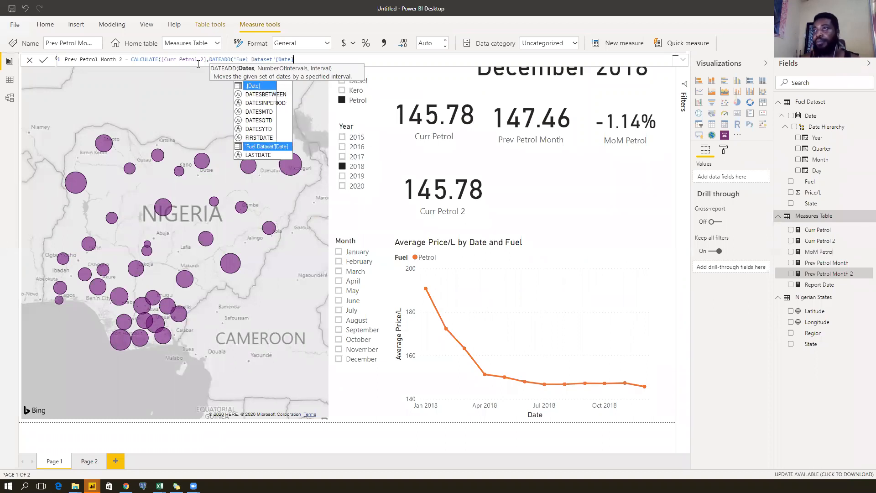
{"action": "key", "text": "Tab"}
{"action": "type", "text": ","}
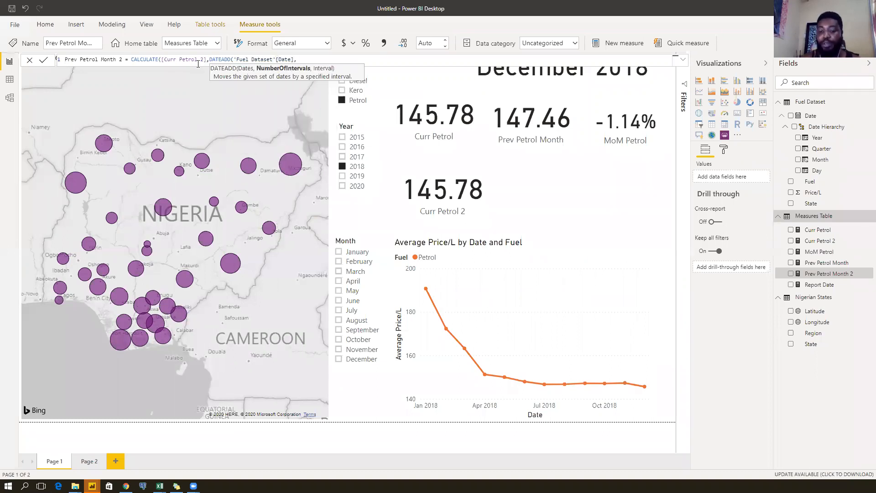
{"action": "type", "text": "-1,"}
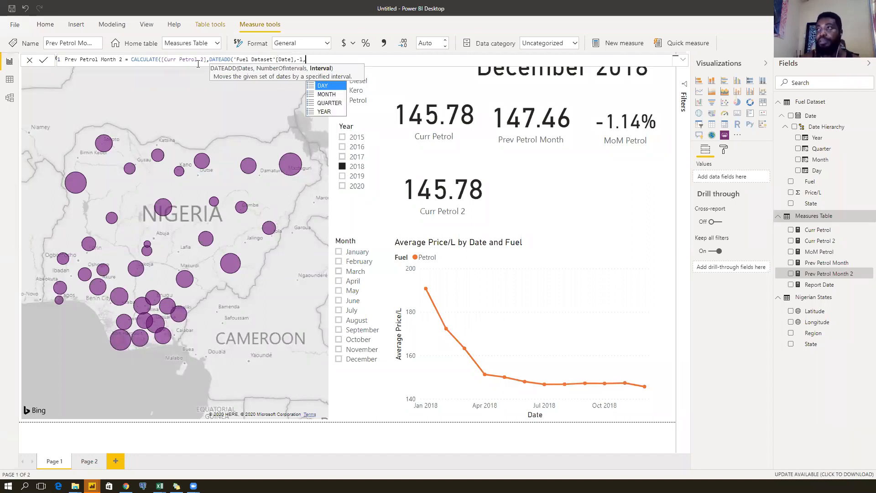
{"action": "key", "text": "Down"}
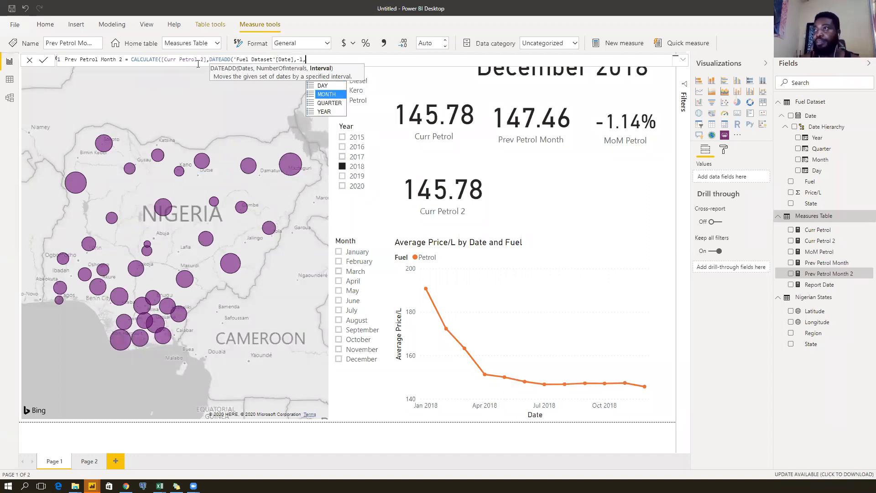
{"action": "key", "text": "Tab"}
{"action": "type", "text": ")"}
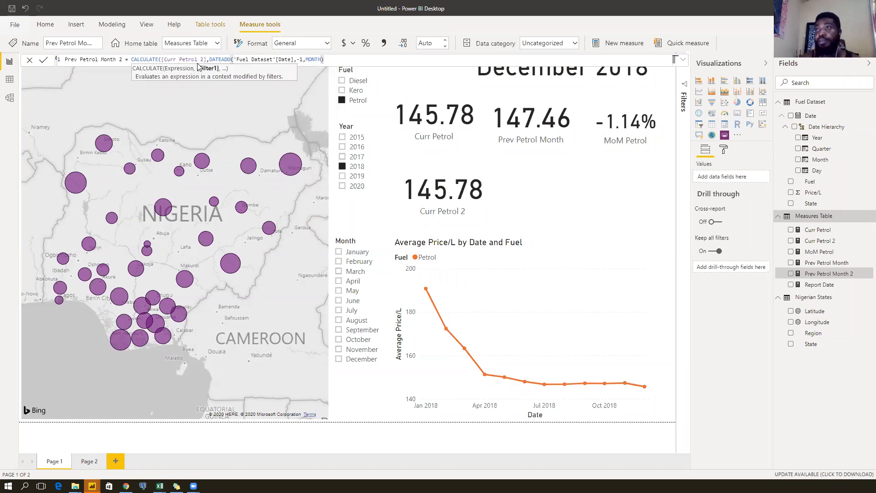
{"action": "type", "text": ")"}
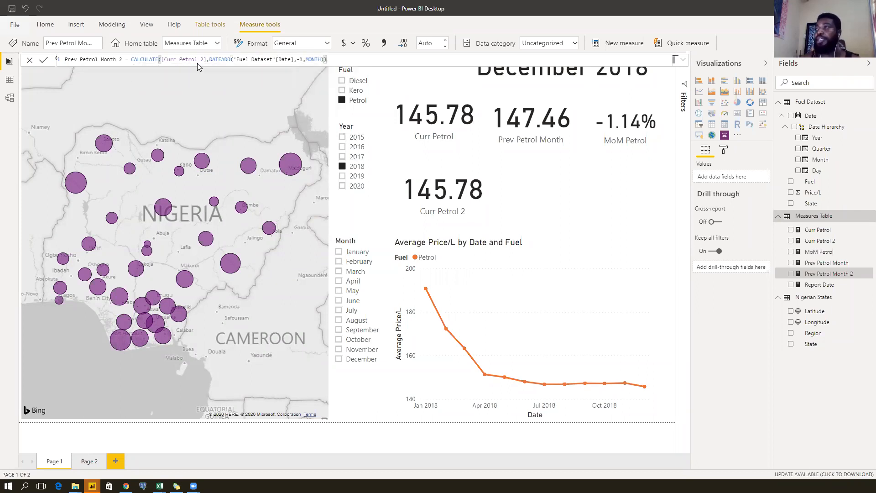
{"action": "key", "text": "Return"}
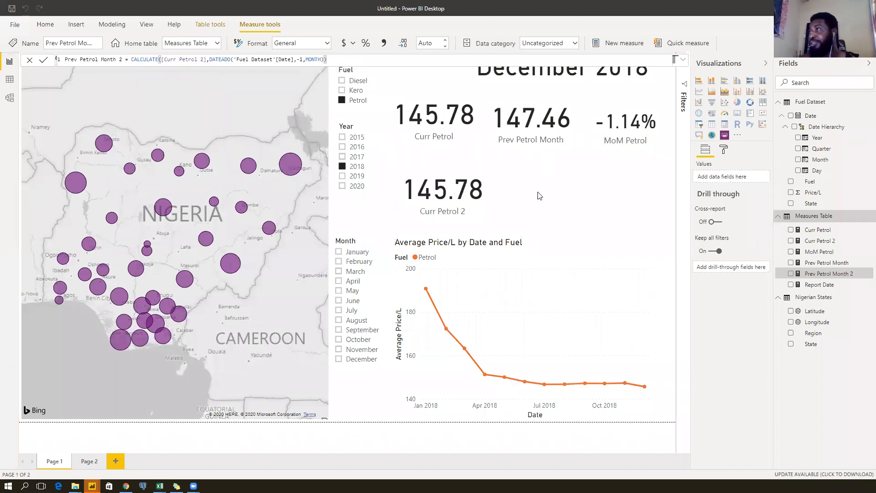
Duplicate the Prev Petrol Month card beside Curr Petrol 2, show Prev Petrol Month 2, filter to May.
{"action": "left_click", "coordinate": [538, 195]}
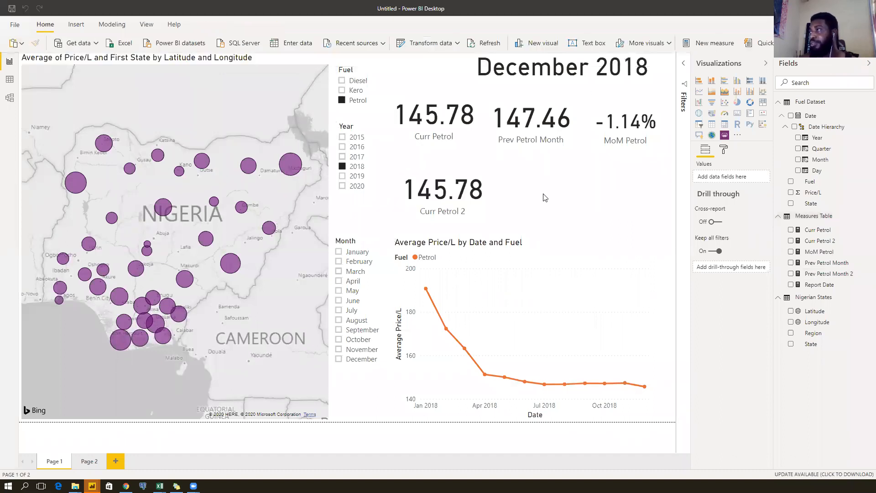
{"action": "left_click", "coordinate": [540, 120]}
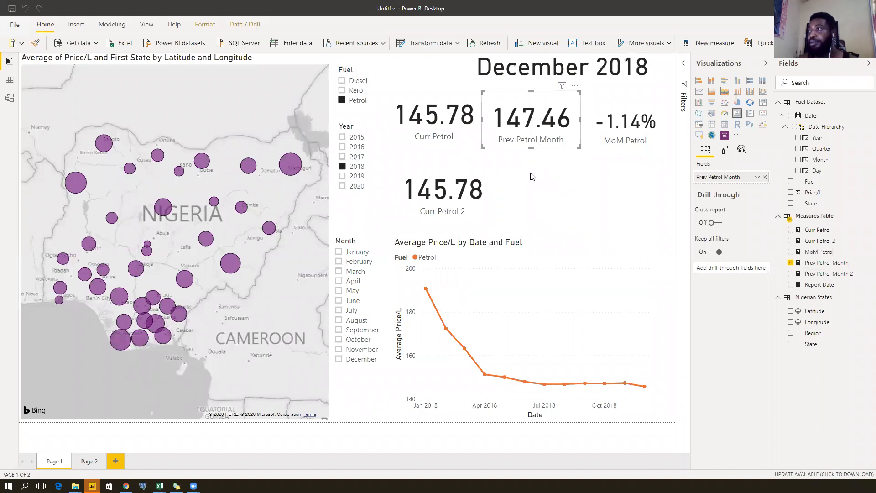
{"action": "key", "text": "ctrl+c"}
{"action": "key", "text": "ctrl+v"}
{"action": "left_click_drag", "start_coordinate": [528, 123], "coordinate": [535, 192]}
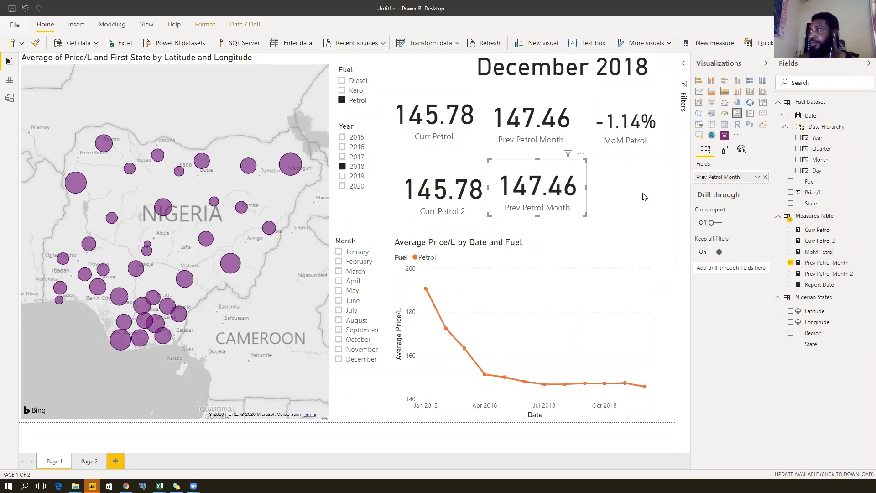
{"action": "left_click_drag", "start_coordinate": [831, 275], "coordinate": [740, 183]}
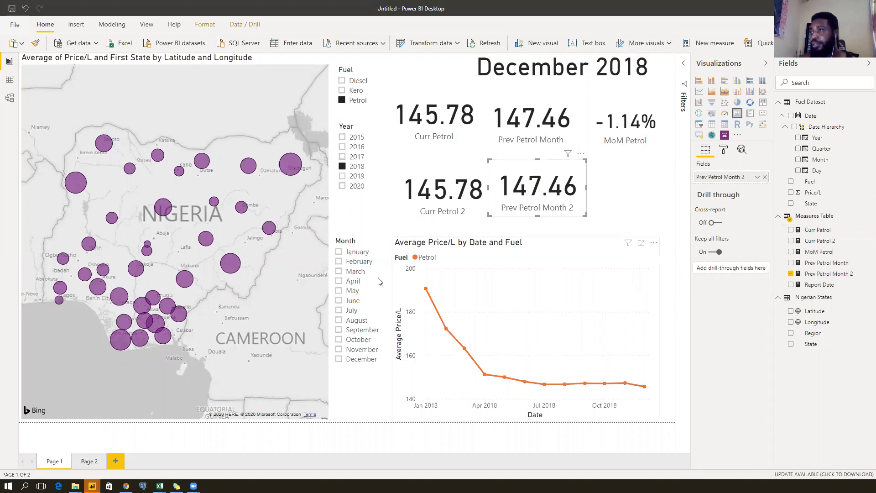
{"action": "left_click", "coordinate": [355, 294]}
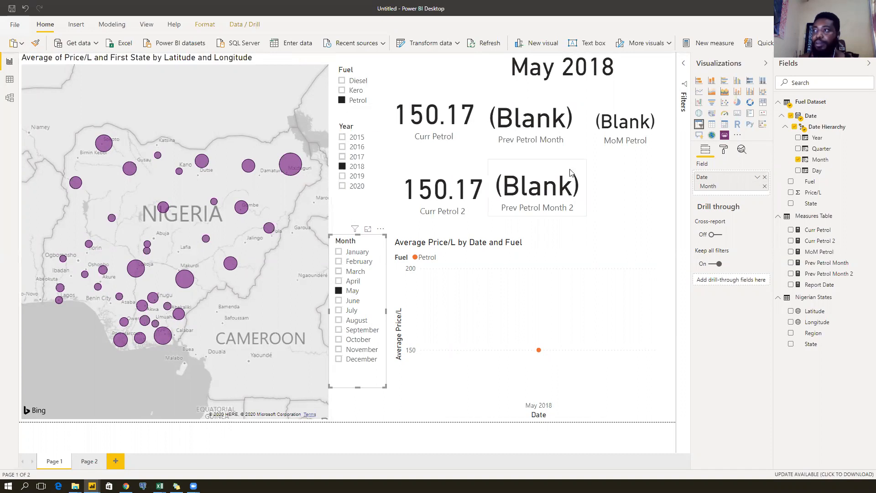
Toggle the Petrol fuel filter off and on, then view Curr Petrol 2's DATESMTD formula.
{"action": "left_click", "coordinate": [353, 101]}
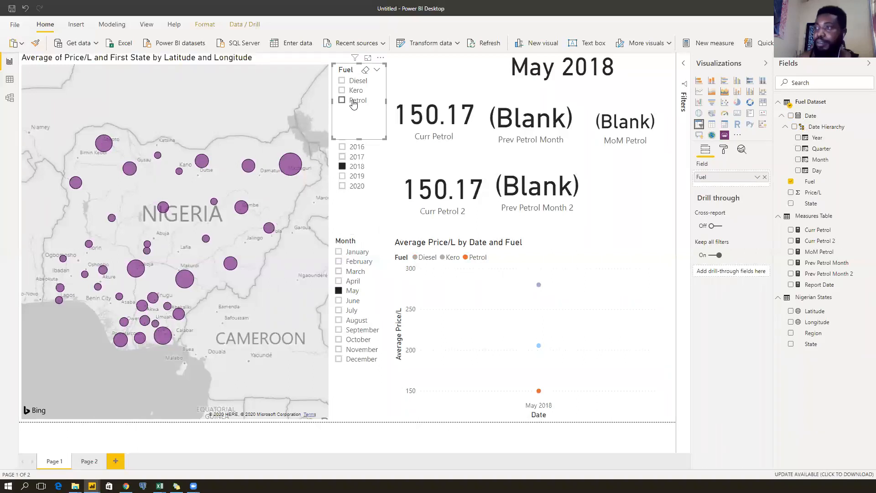
{"action": "left_click", "coordinate": [343, 104]}
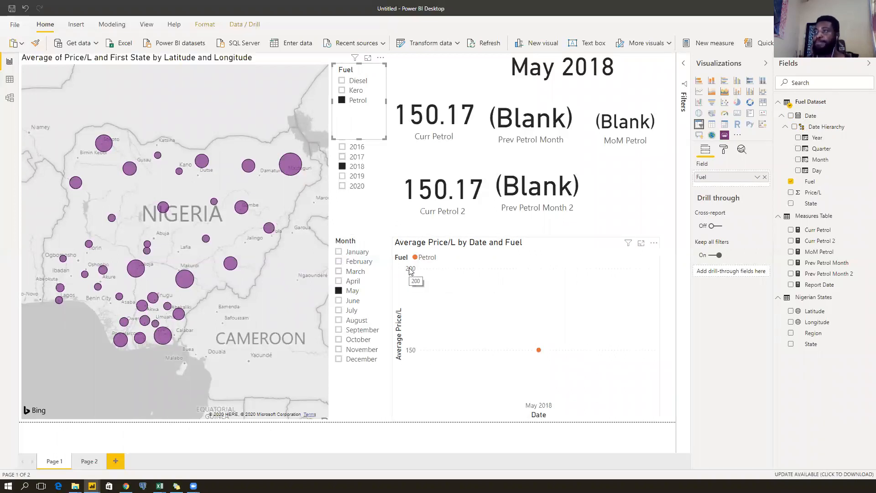
{"action": "left_click", "coordinate": [443, 194]}
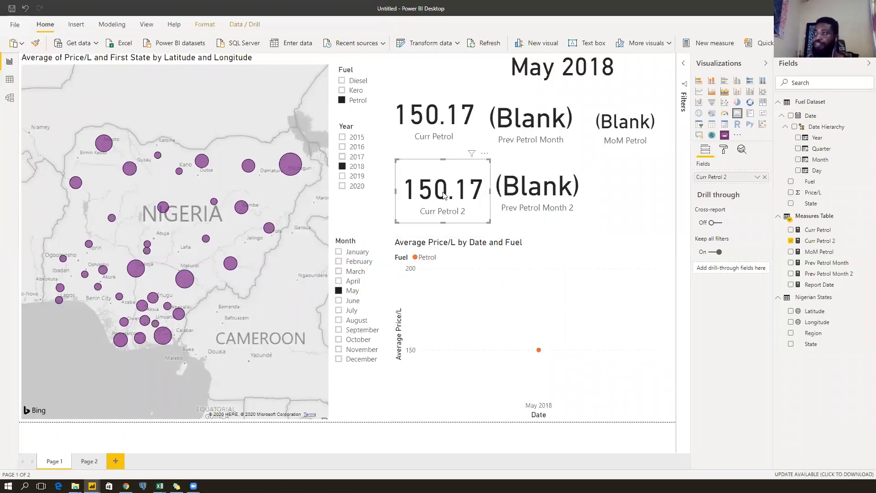
{"action": "left_click", "coordinate": [819, 244]}
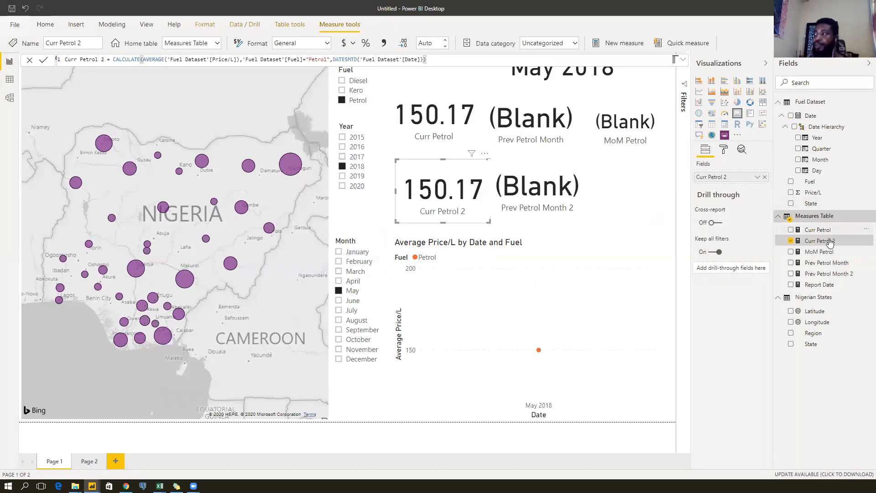
Try adding a 'Fuel Dataset'[Fuel]="Petrol" condition to Prev Petrol Month 2, then remove it and commit.
{"action": "left_click", "coordinate": [826, 275]}
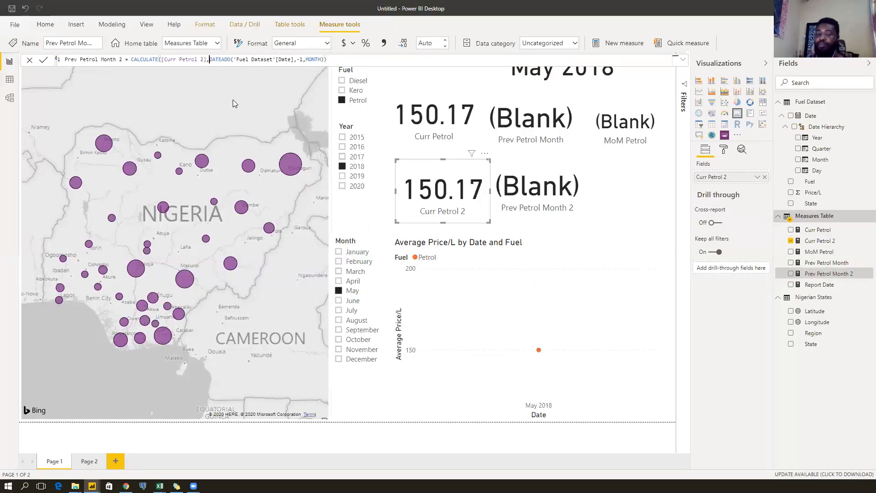
{"action": "type", "text": "fuel"}
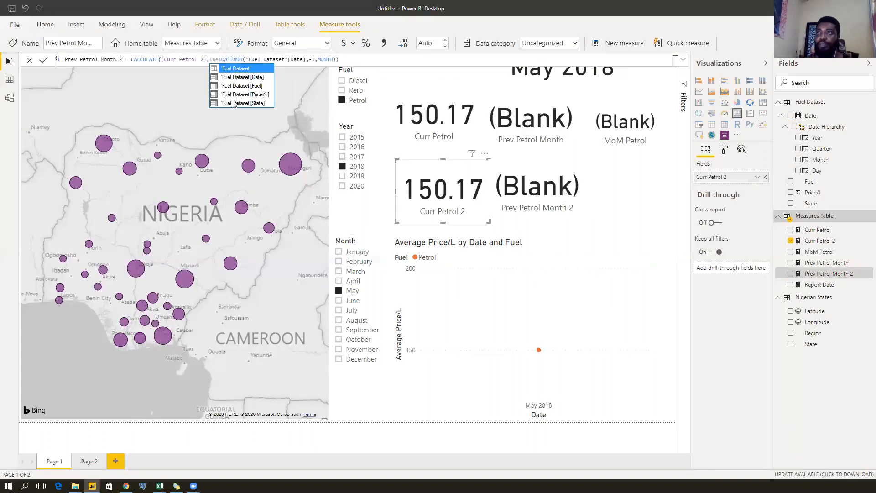
{"action": "key", "text": "Down"}
{"action": "key", "text": "Down"}
{"action": "key", "text": "Tab"}
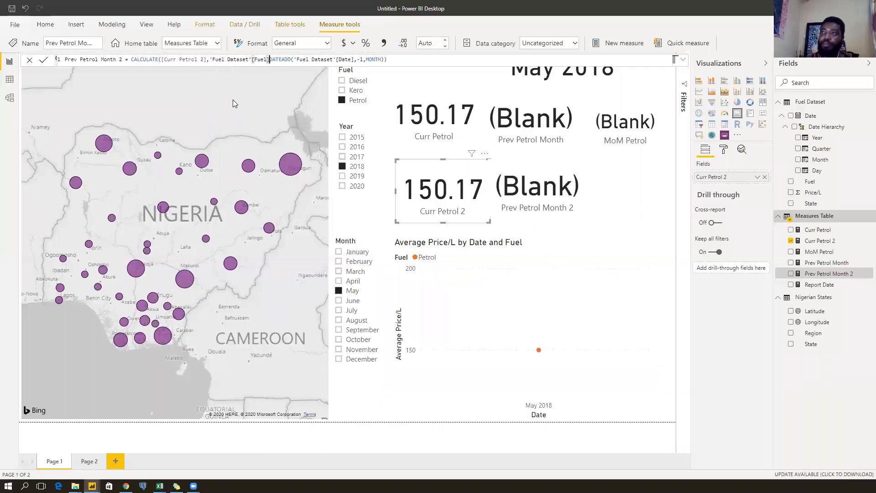
{"action": "type", "text": "="}
{"action": "key", "text": "shift+Return"}
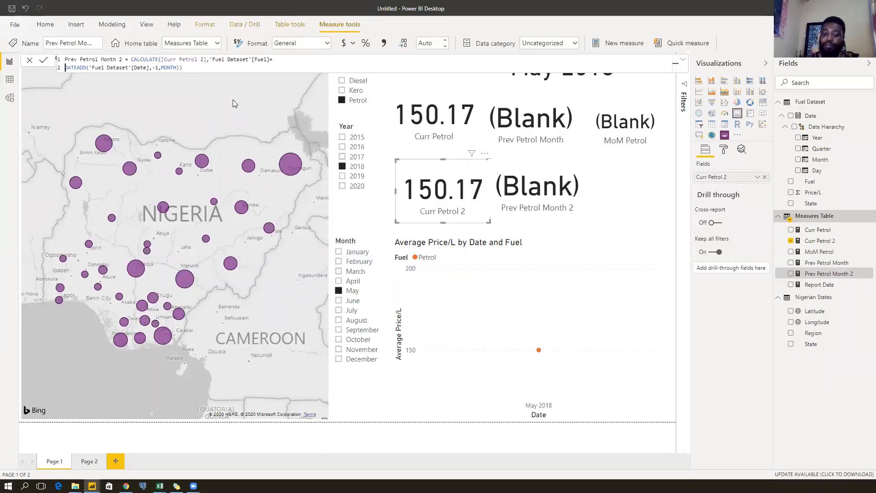
{"action": "key", "text": "BackSpace"}
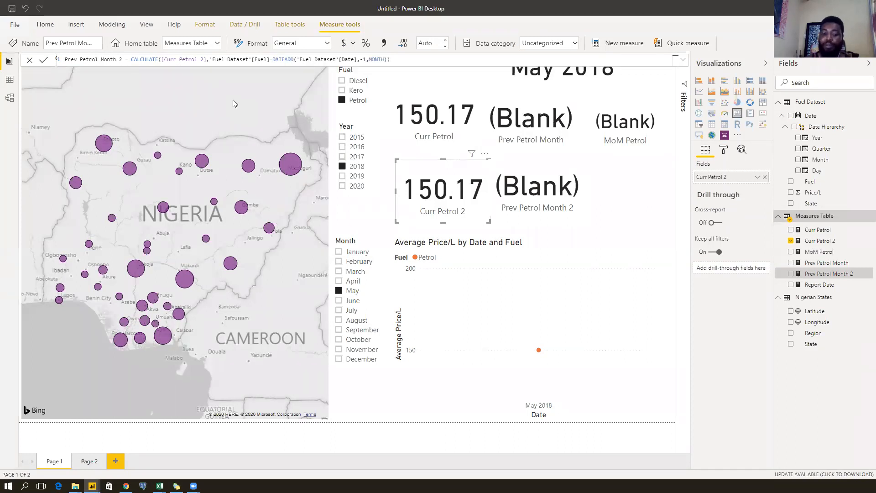
{"action": "type", "text": "\"Petrol"}
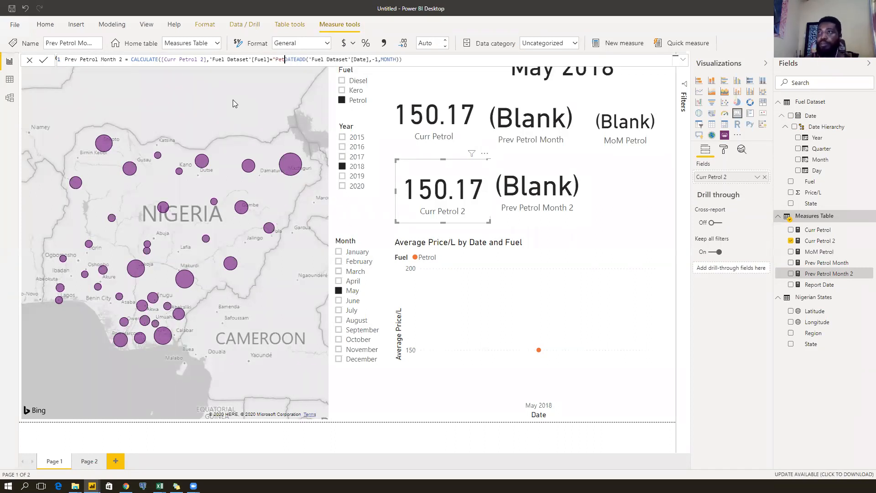
{"action": "type", "text": "\","}
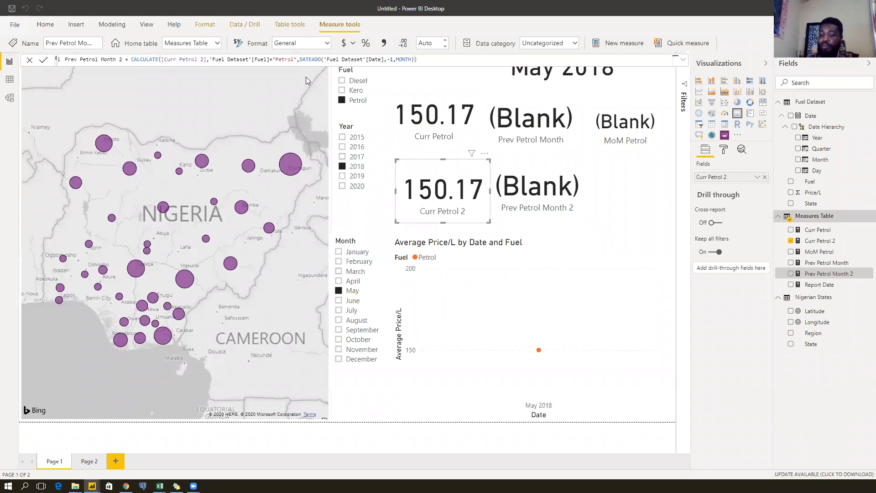
{"action": "key", "text": "BackSpace"}
{"action": "key", "text": "BackSpace"}
{"action": "key", "text": "BackSpace"}
{"action": "key", "text": "BackSpace"}
{"action": "key", "text": "BackSpace"}
{"action": "key", "text": "BackSpace"}
{"action": "key", "text": "BackSpace"}
{"action": "key", "text": "BackSpace"}
{"action": "key", "text": "BackSpace"}
{"action": "key", "text": "BackSpace"}
{"action": "key", "text": "BackSpace"}
{"action": "key", "text": "BackSpace"}
{"action": "key", "text": "BackSpace"}
{"action": "key", "text": "BackSpace"}
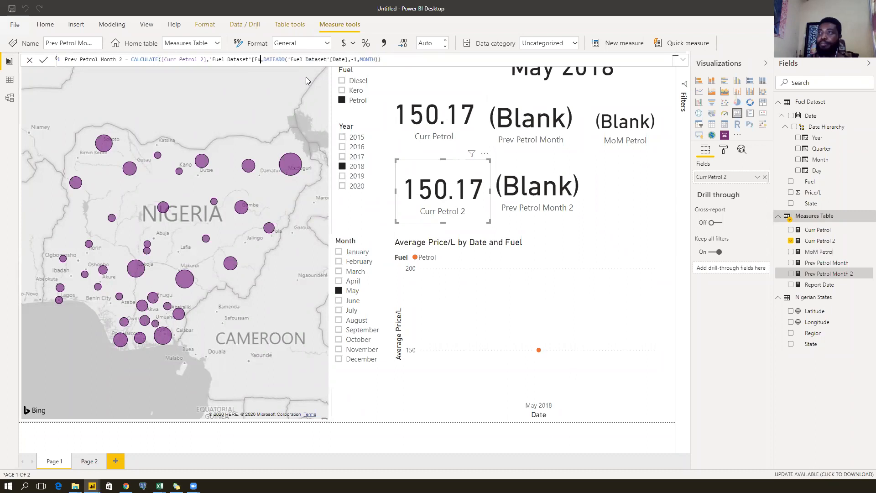
{"action": "key", "text": "BackSpace"}
{"action": "key", "text": "BackSpace"}
{"action": "key", "text": "BackSpace"}
{"action": "key", "text": "BackSpace"}
{"action": "key", "text": "BackSpace"}
{"action": "key", "text": "BackSpace"}
{"action": "key", "text": "BackSpace"}
{"action": "key", "text": "BackSpace"}
{"action": "key", "text": "BackSpace"}
{"action": "key", "text": "BackSpace"}
{"action": "key", "text": "BackSpace"}
{"action": "key", "text": "BackSpace"}
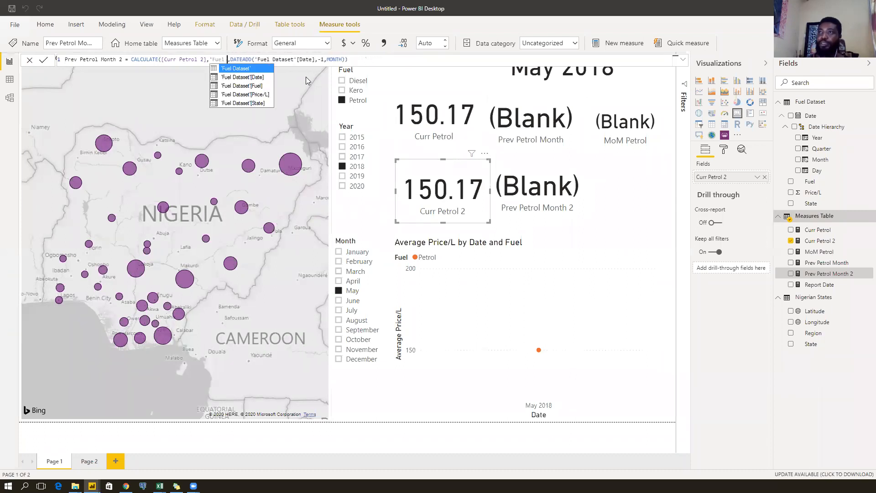
{"action": "key", "text": "BackSpace"}
{"action": "key", "text": "BackSpace"}
{"action": "key", "text": "BackSpace"}
{"action": "key", "text": "BackSpace"}
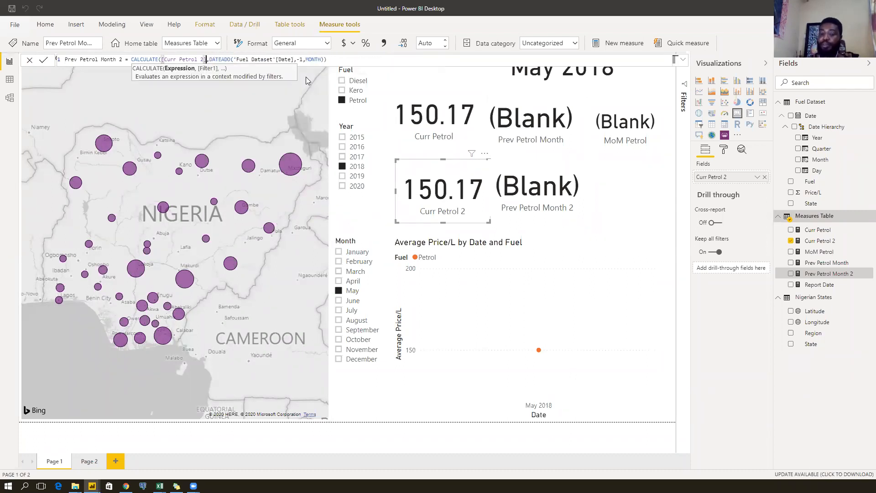
{"action": "key", "text": "Return"}
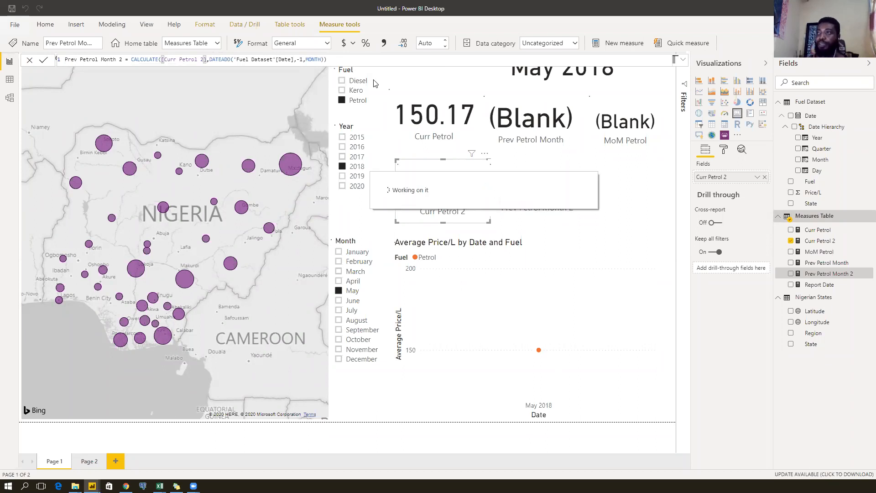
Split the Prev Petrol Month 2 formula so DATEADD sits on a second line.
{"action": "left_click", "coordinate": [209, 59]}
{"action": "left_click", "coordinate": [231, 59]}
{"action": "left_click", "coordinate": [287, 59]}
{"action": "left_click", "coordinate": [328, 61]}
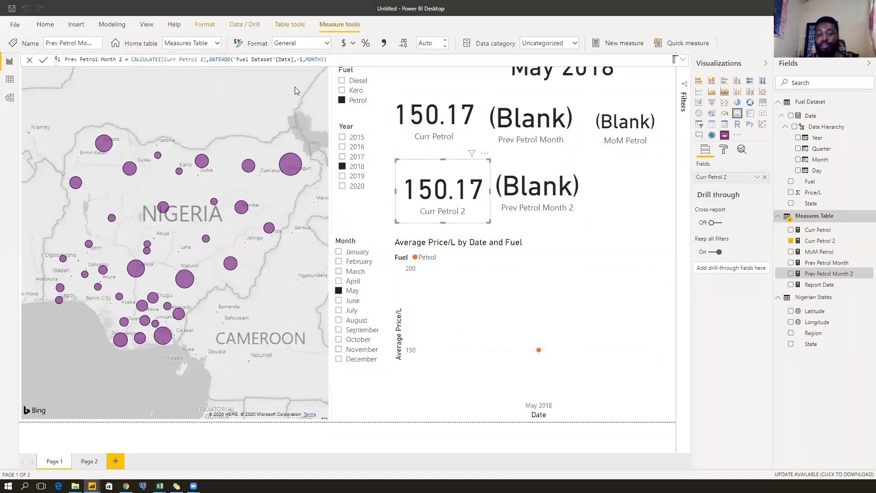
{"action": "key", "text": "shift+Return"}
{"action": "left_click", "coordinate": [216, 58]}
Wrap the DATEADD argument in FILTER('Fuel Dataset', ...).
{"action": "type", "text": "F"}
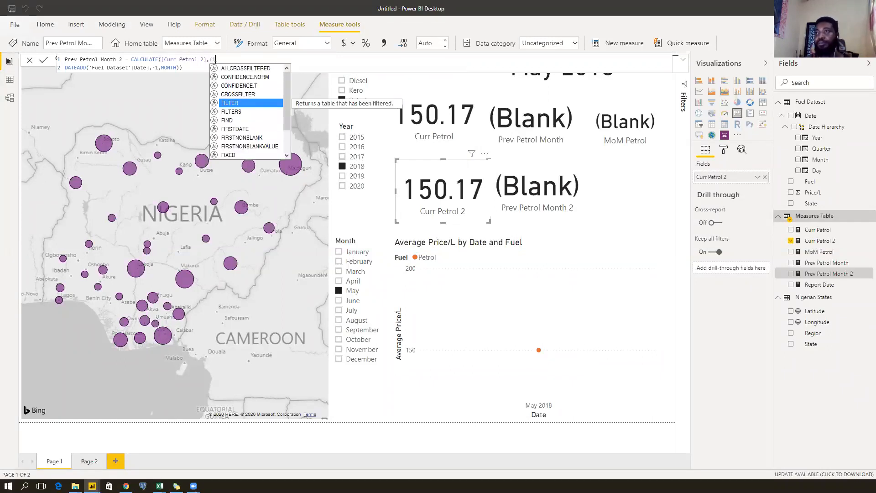
{"action": "key", "text": "Tab"}
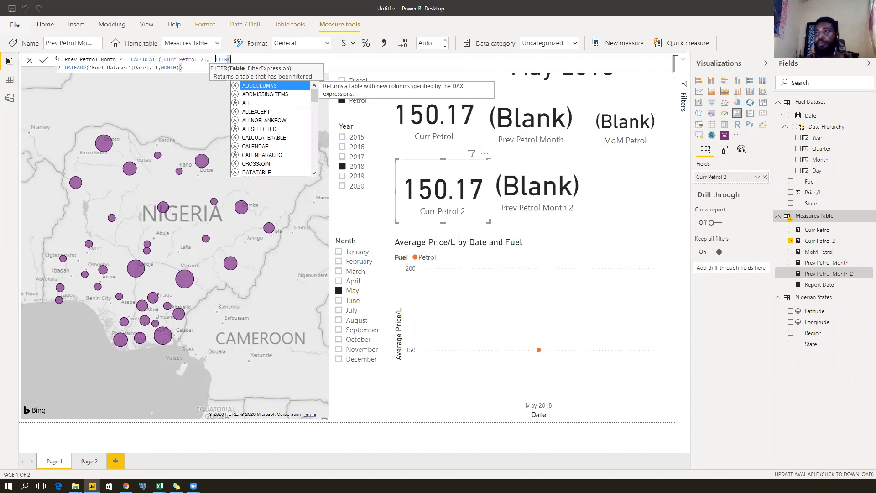
{"action": "type", "text": "ALL("}
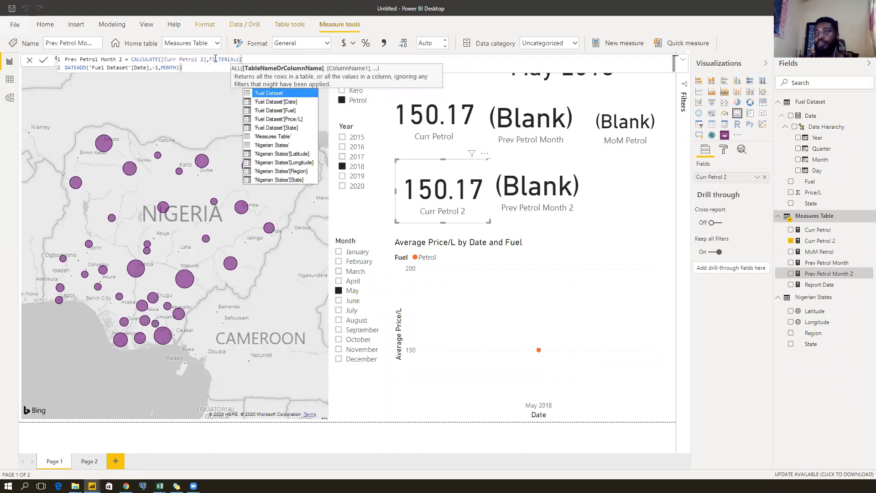
{"action": "key", "text": "BackSpace"}
{"action": "key", "text": "BackSpace"}
{"action": "key", "text": "BackSpace"}
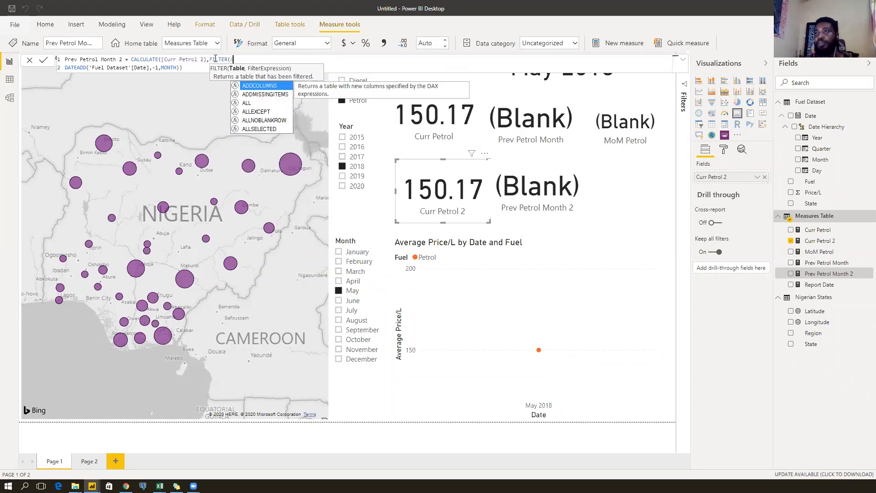
{"action": "key", "text": "BackSpace"}
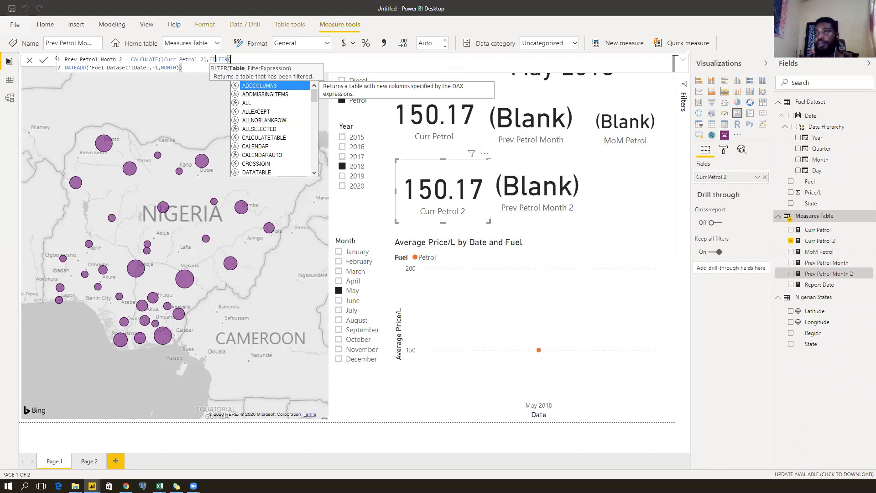
{"action": "type", "text": "'Fuel Dataset'"}
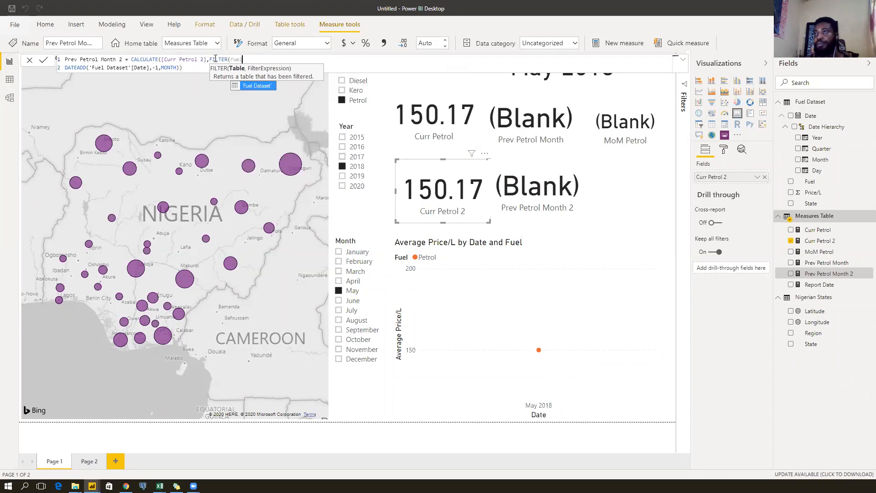
{"action": "type", "text": ","}
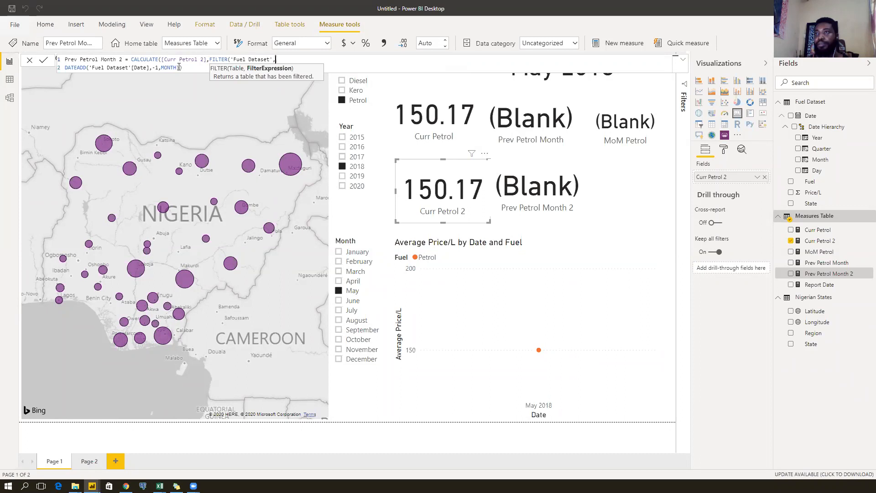
{"action": "type", "text": ")"}
Join the formula onto one line, add the closing parenthesis and commit it.
{"action": "left_click", "coordinate": [66, 68]}
{"action": "key", "text": "BackSpace"}
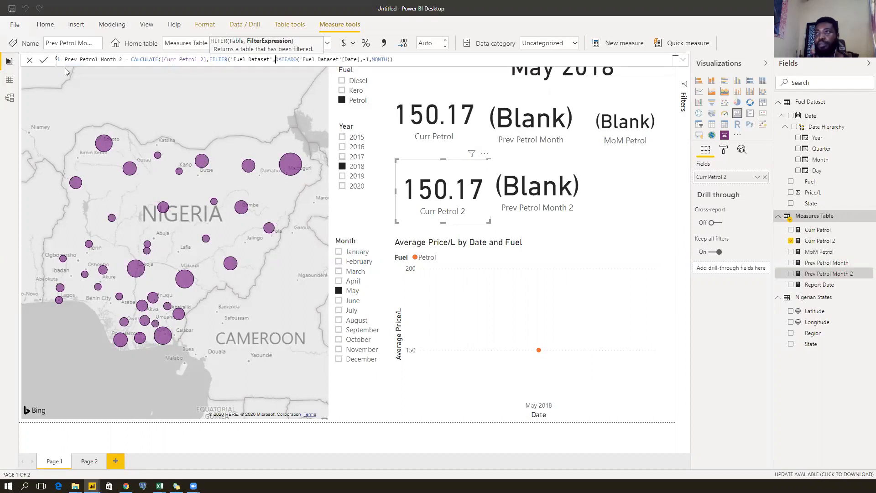
{"action": "left_click", "coordinate": [404, 61]}
{"action": "key", "text": "Return"}
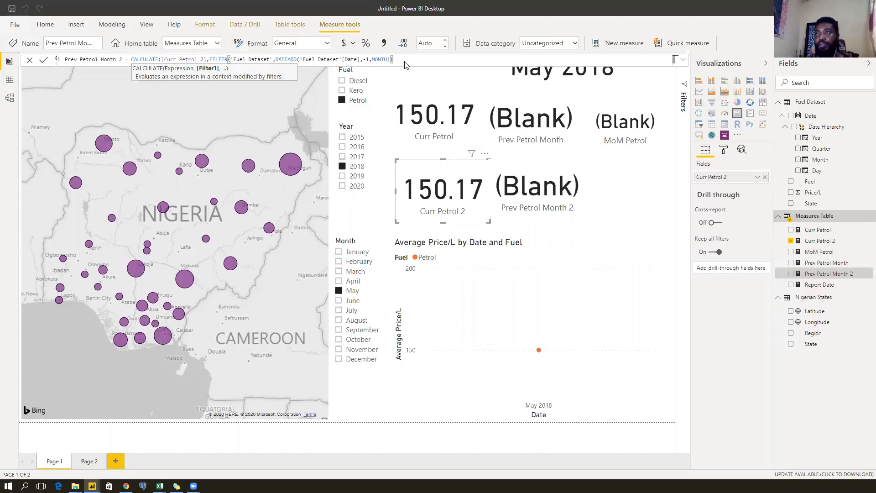
{"action": "type", "text": ")"}
{"action": "key", "text": "Return"}
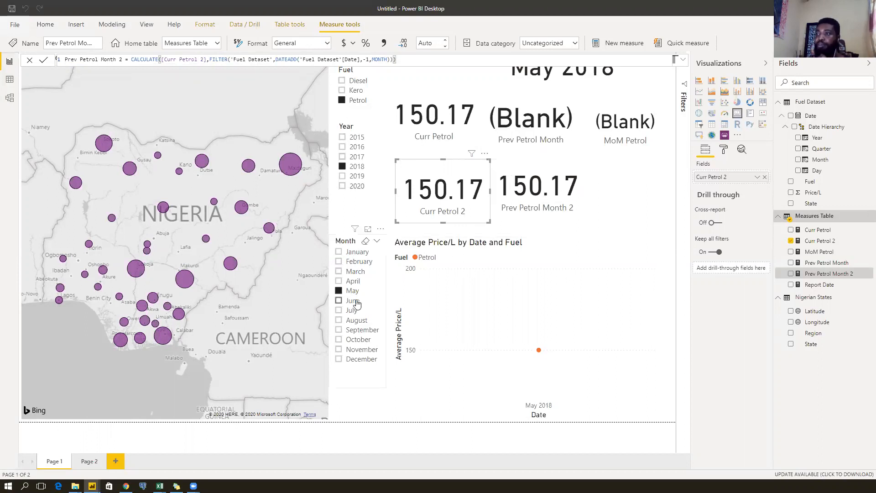
{"action": "left_click", "coordinate": [338, 300]}
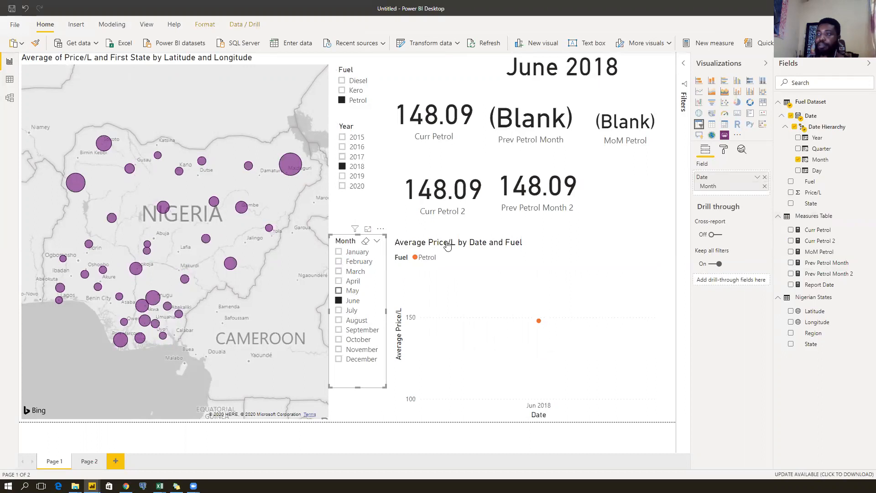
{"action": "left_click", "coordinate": [338, 290]}
{"action": "left_click", "coordinate": [538, 191]}
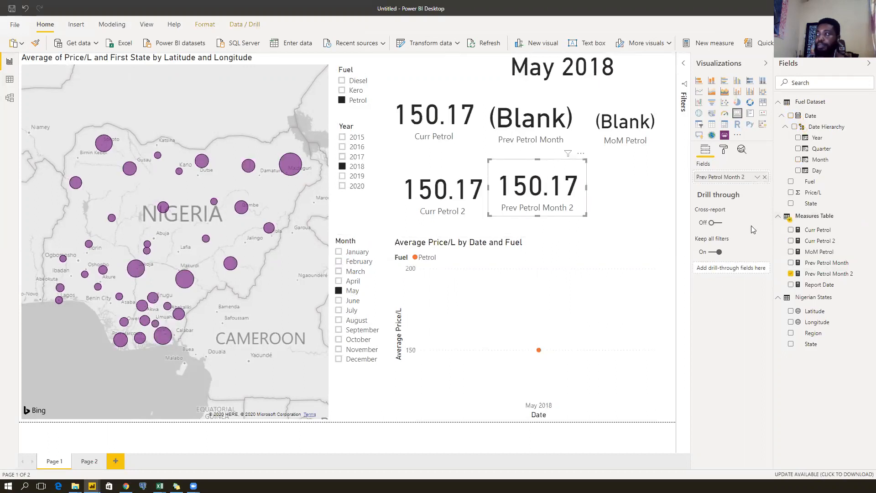
{"action": "left_click", "coordinate": [827, 273]}
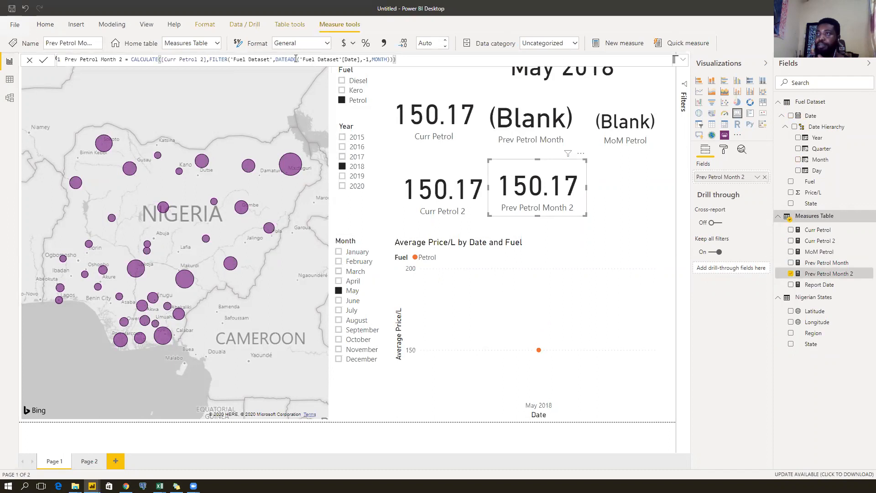
{"action": "left_click", "coordinate": [365, 59]}
{"action": "type", "text": "-"}
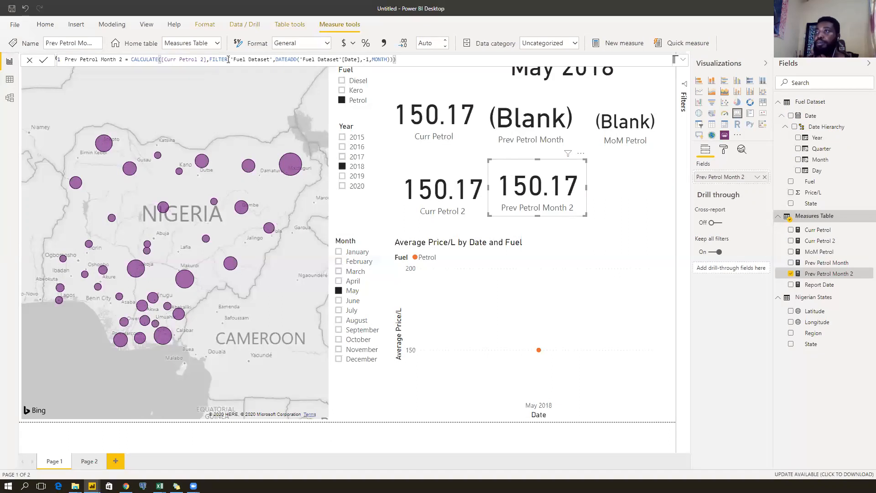
{"action": "left_click_drag", "start_coordinate": [229, 59], "coordinate": [211, 62]}
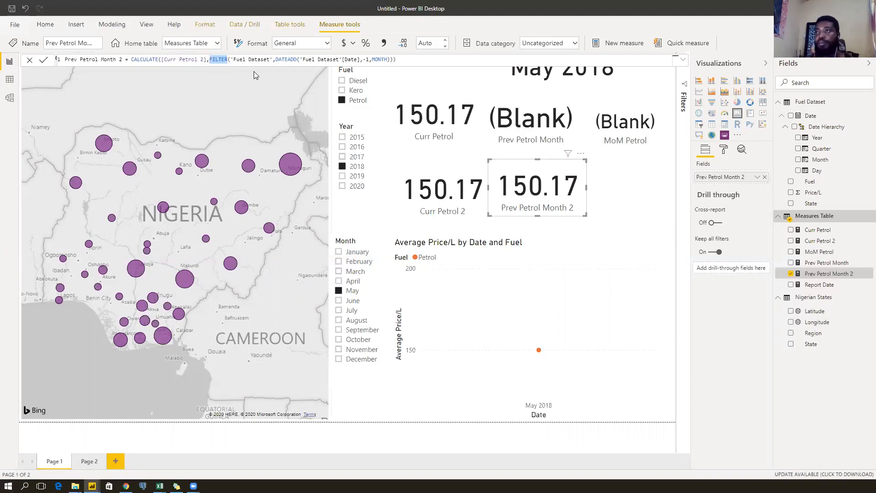
Replace FILTER with ALL('Fuel Dataset'[Date]) in the Prev Petrol Month 2 formula.
{"action": "type", "text": "ALL"}
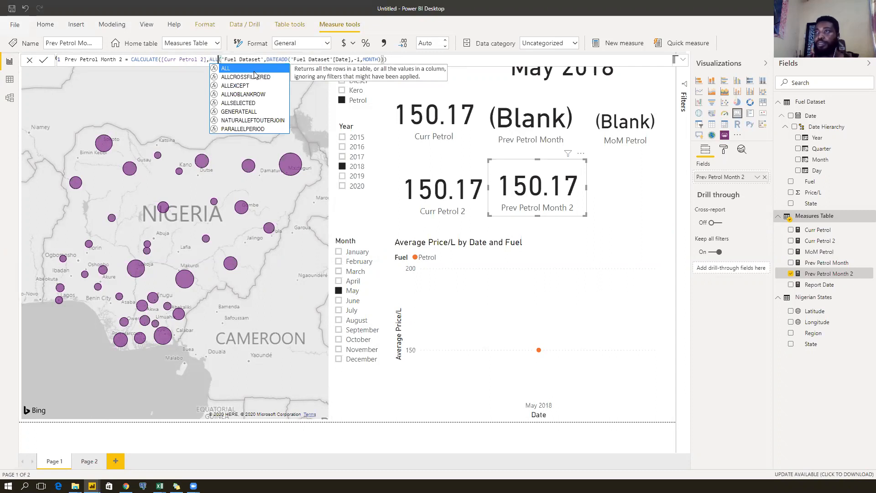
{"action": "left_click", "coordinate": [223, 60]}
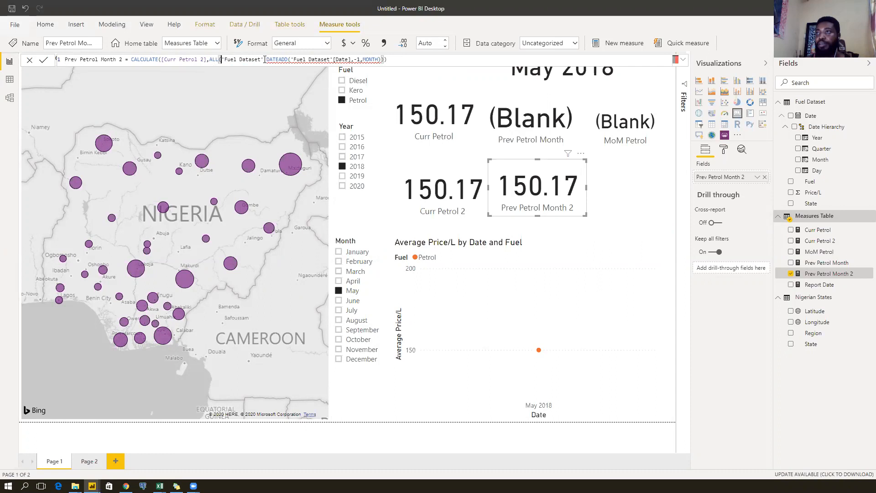
{"action": "left_click_drag", "start_coordinate": [263, 60], "coordinate": [225, 60]}
{"action": "key", "text": "BackSpace"}
{"action": "key", "text": "Down"}
{"action": "key", "text": "Tab"}
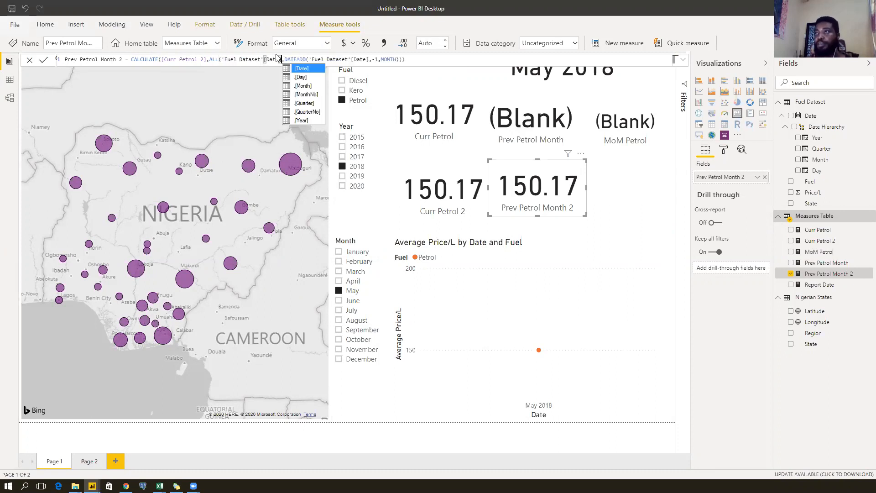
{"action": "left_click", "coordinate": [300, 60]}
Fix the parentheses around ALL and DATEADD and commit the measure.
{"action": "left_click", "coordinate": [342, 59]}
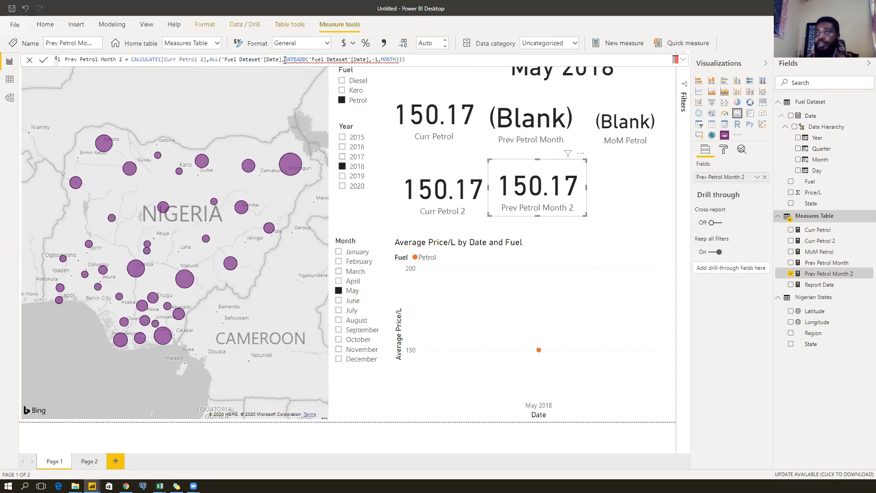
{"action": "left_click", "coordinate": [369, 60]}
{"action": "left_click", "coordinate": [411, 60]}
{"action": "key", "text": "BackSpace"}
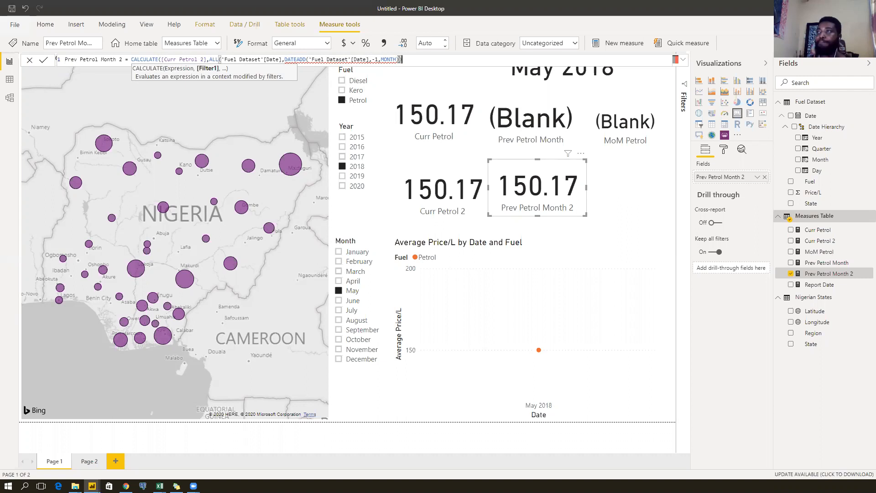
{"action": "left_click_drag", "start_coordinate": [400, 59], "coordinate": [286, 59]}
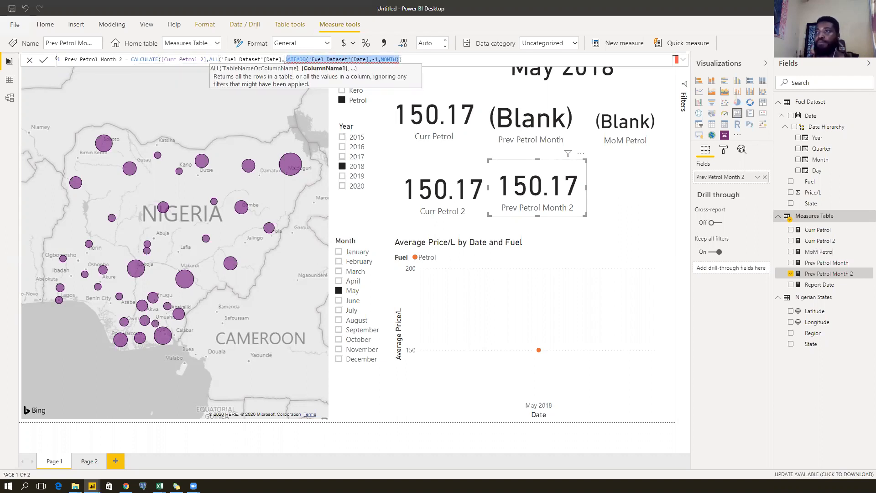
{"action": "left_click", "coordinate": [283, 60]}
{"action": "type", "text": ")"}
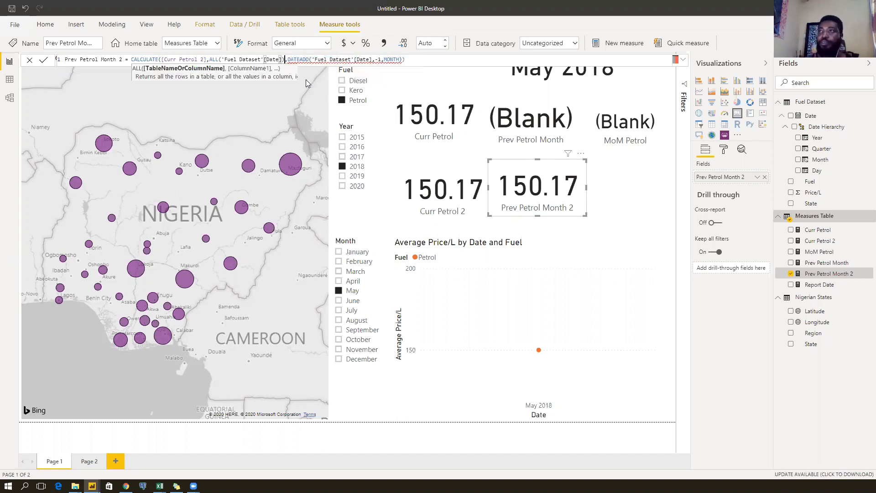
{"action": "left_click", "coordinate": [418, 56]}
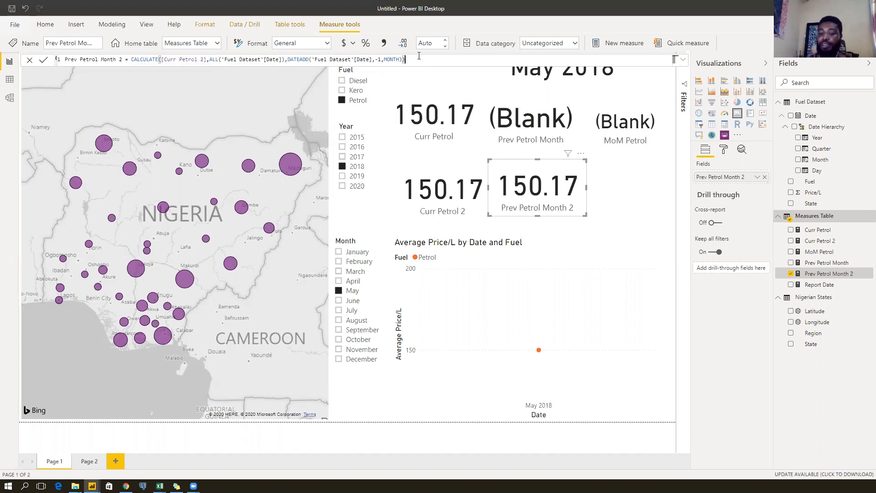
{"action": "key", "text": "Return"}
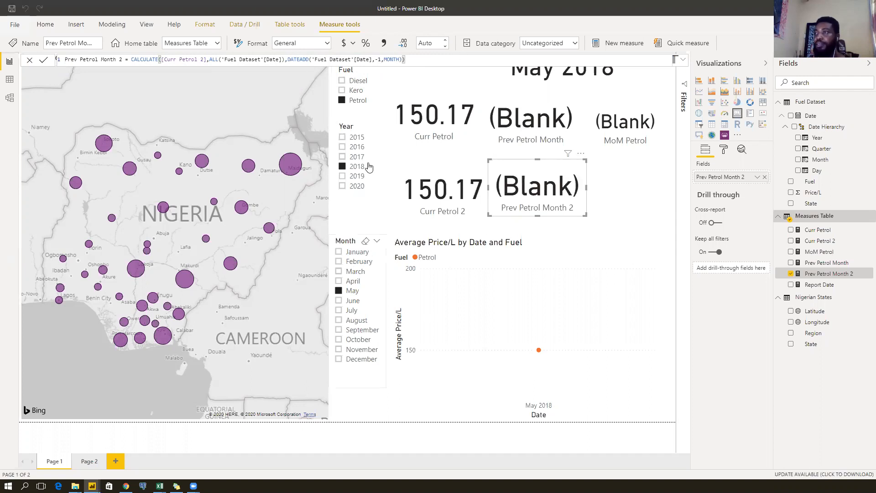
Filter the report slicers to 2020 and January, clearing the May filter.
{"action": "left_click", "coordinate": [357, 188]}
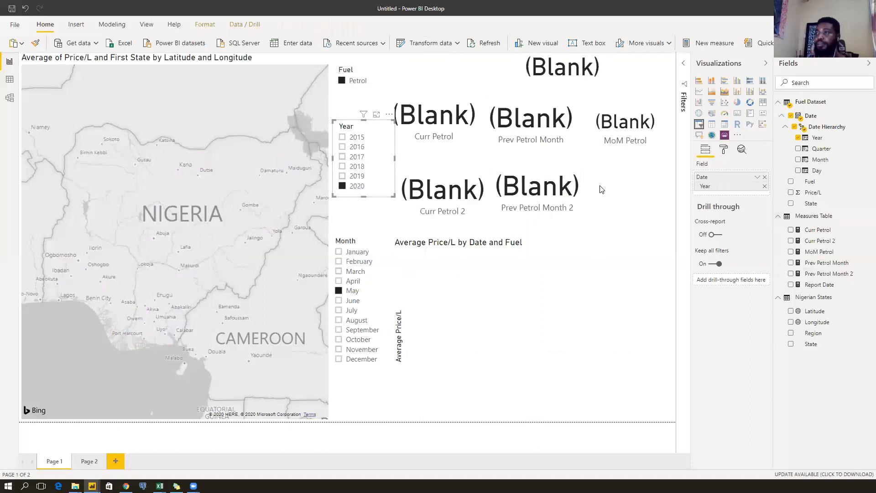
{"action": "left_click", "coordinate": [351, 291]}
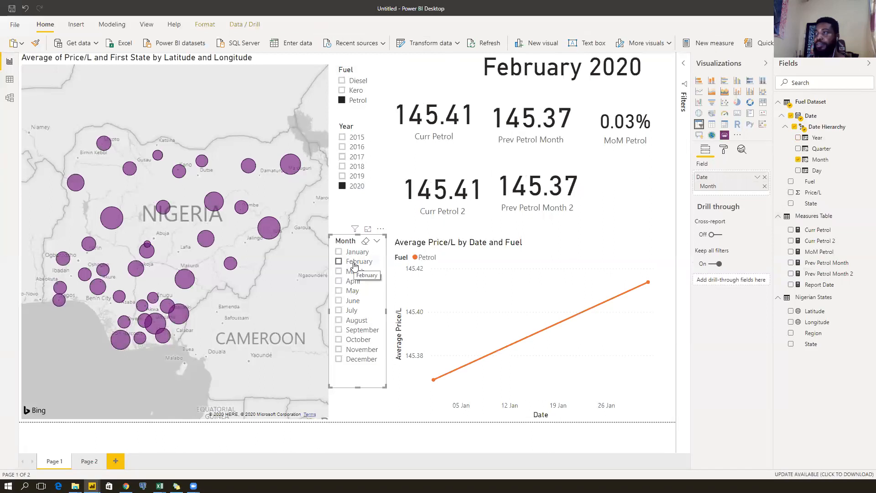
{"action": "left_click", "coordinate": [354, 264]}
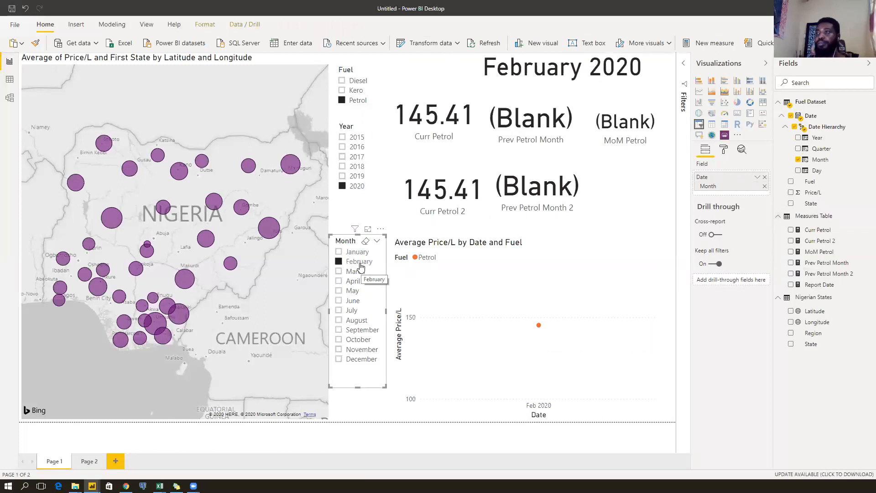
{"action": "left_click", "coordinate": [355, 265]}
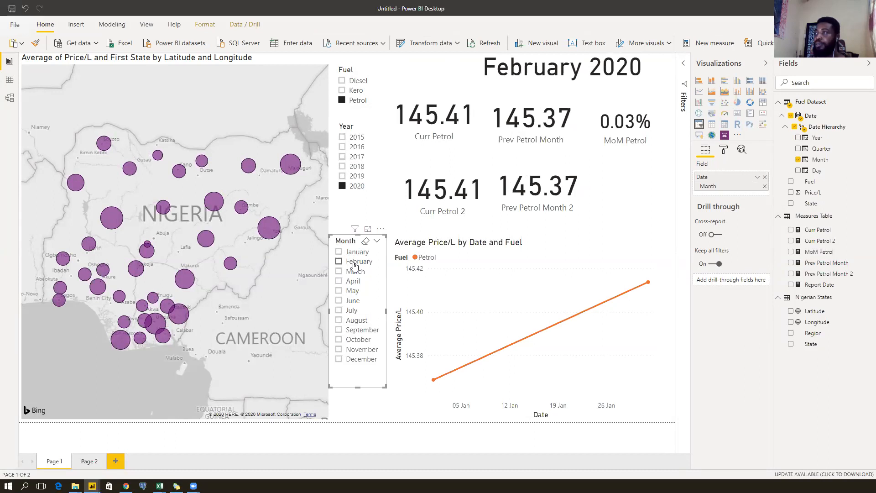
{"action": "left_click", "coordinate": [354, 264]}
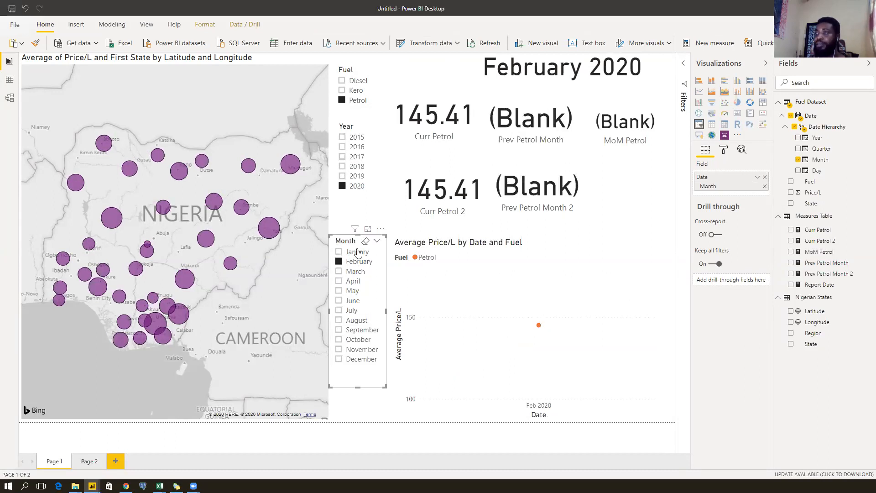
{"action": "left_click", "coordinate": [351, 252]}
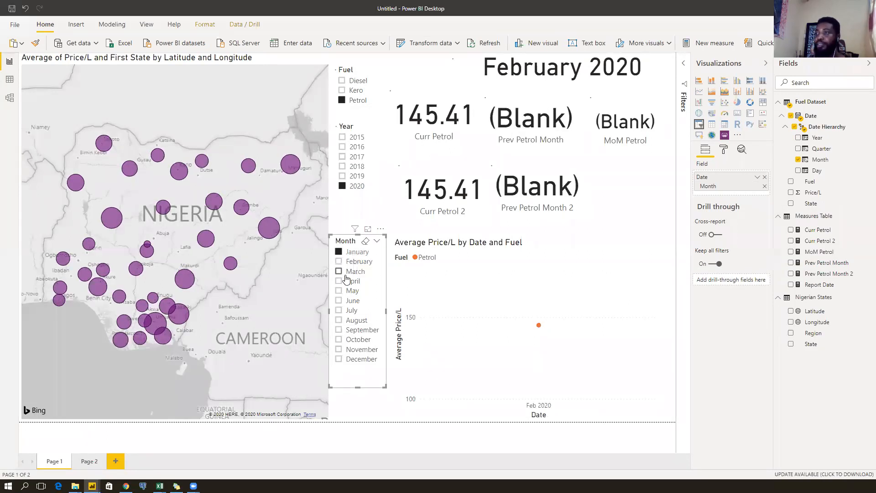
Compare the measures used by the Curr Petrol 2 and Prev Petrol Month 2 cards.
{"action": "left_click", "coordinate": [449, 209]}
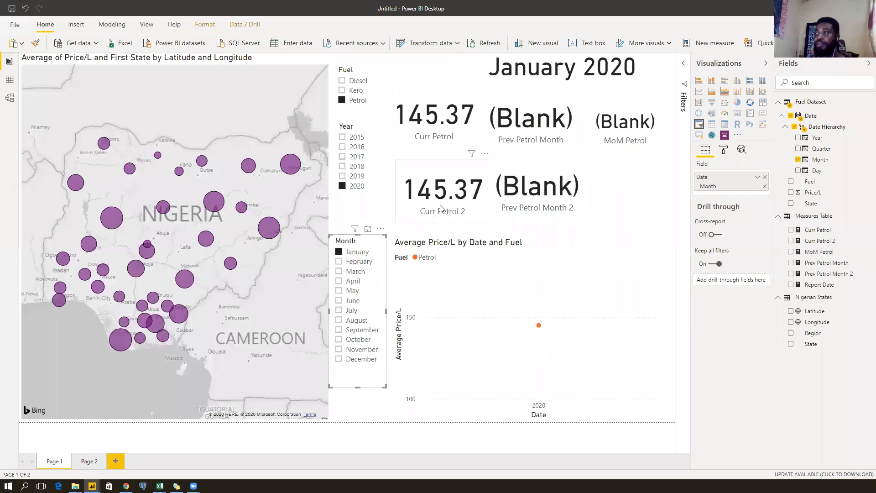
{"action": "left_click", "coordinate": [537, 214]}
{"action": "left_click_drag", "start_coordinate": [537, 216], "coordinate": [534, 227]}
{"action": "left_click", "coordinate": [433, 219]}
{"action": "left_click", "coordinate": [521, 196]}
{"action": "left_click", "coordinate": [438, 201]}
{"action": "left_click", "coordinate": [543, 194]}
{"action": "left_click", "coordinate": [439, 201]}
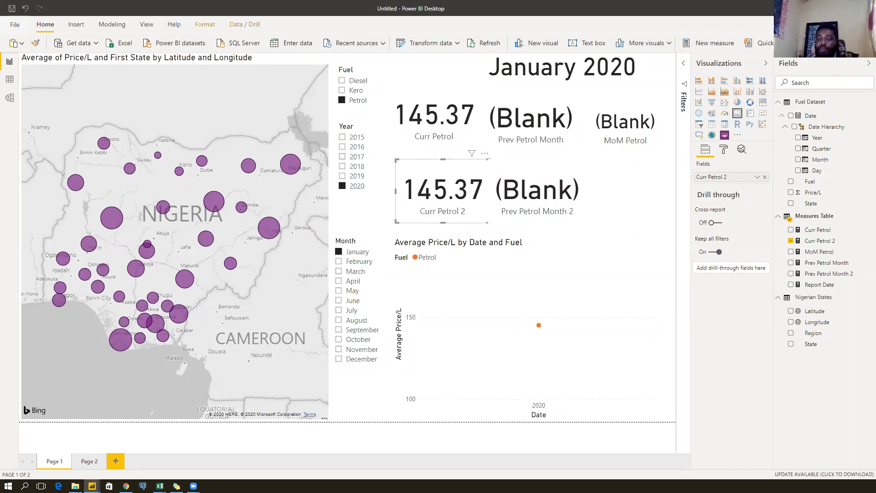
{"action": "left_click", "coordinate": [533, 197]}
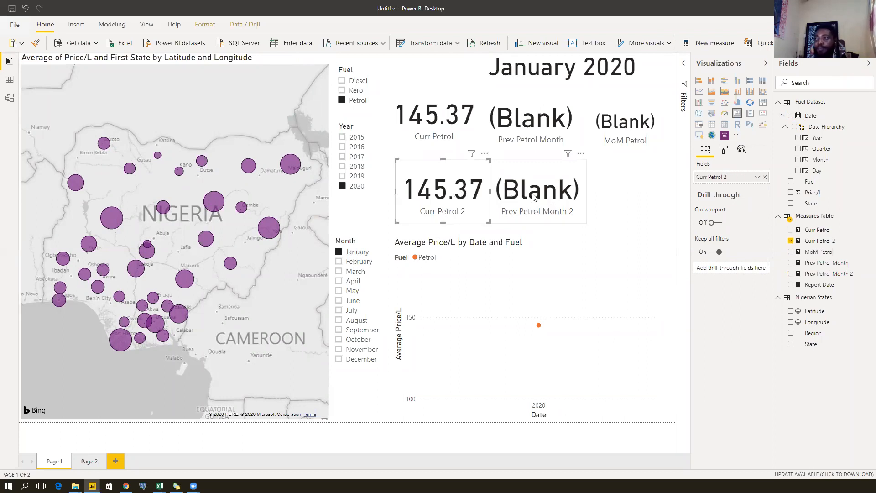
{"action": "left_click", "coordinate": [461, 199]}
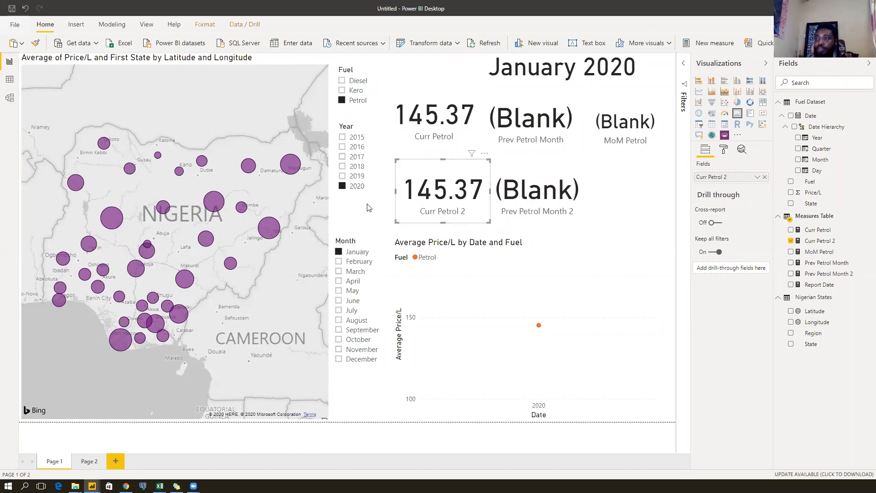
{"action": "left_click", "coordinate": [514, 205]}
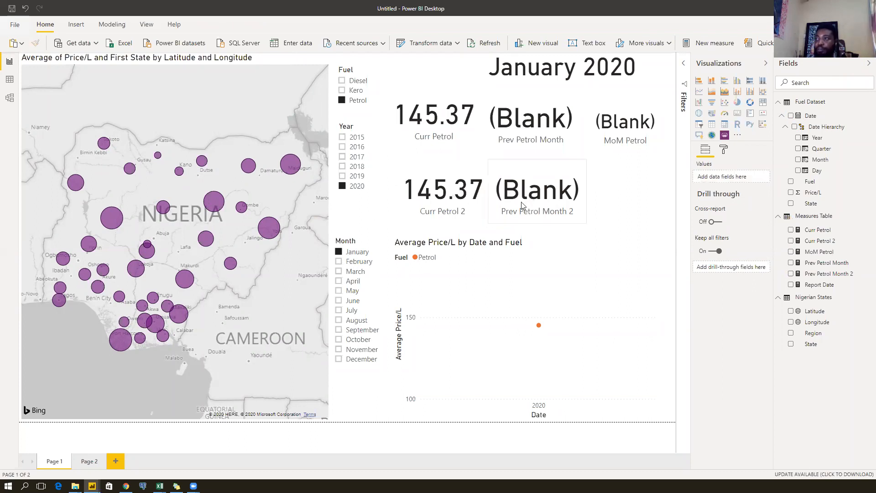
{"action": "left_click", "coordinate": [454, 201]}
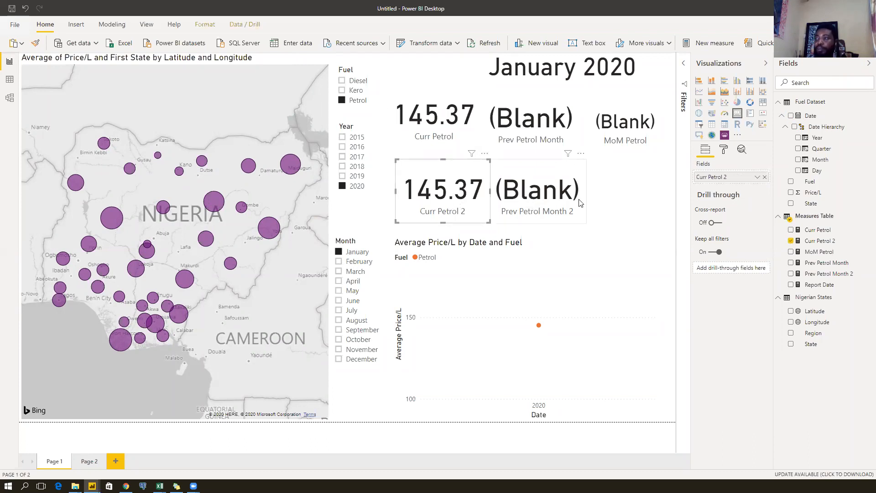
{"action": "left_click", "coordinate": [631, 201]}
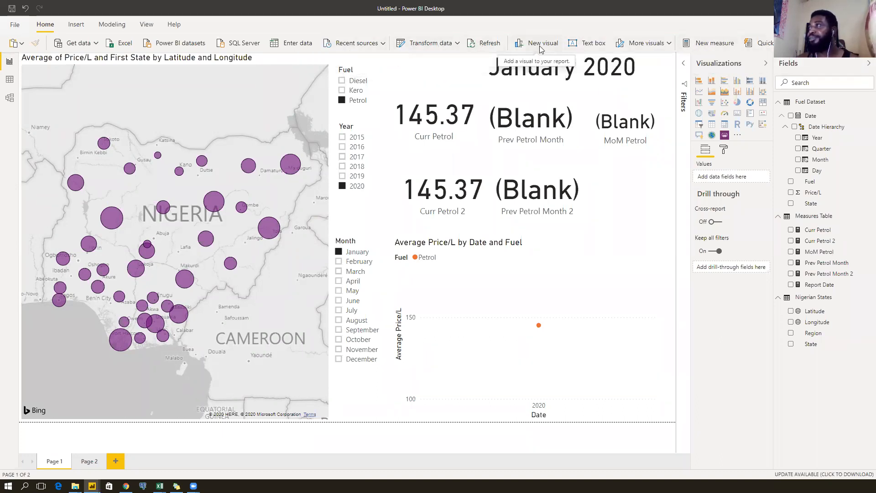
Create a new calculated table starting 'Date Table = var calendarDate = CALENDAR('.
{"action": "left_click", "coordinate": [110, 25]}
{"action": "left_click", "coordinate": [296, 41]}
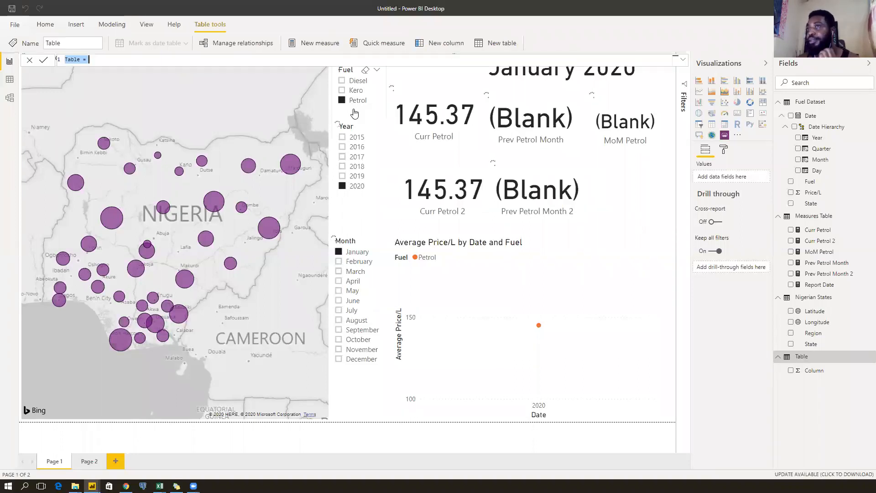
{"action": "type", "text": "Date Table ="}
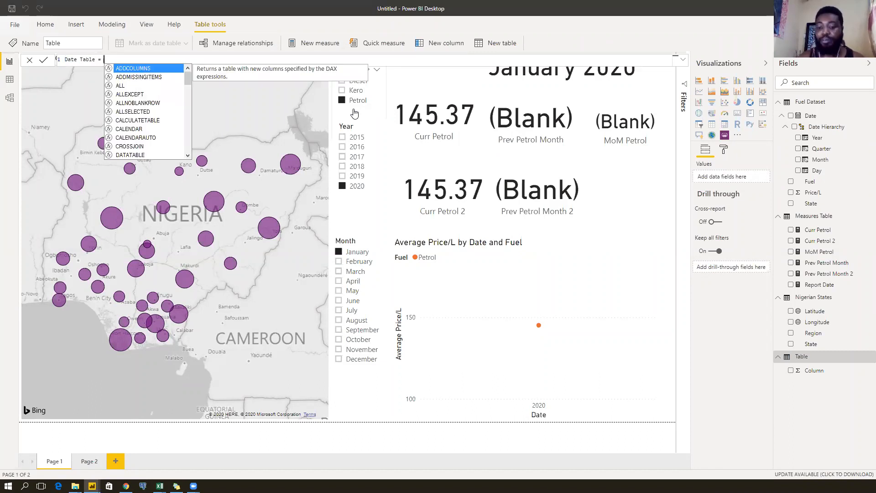
{"action": "key", "text": "shift+Return"}
{"action": "type", "text": "var"}
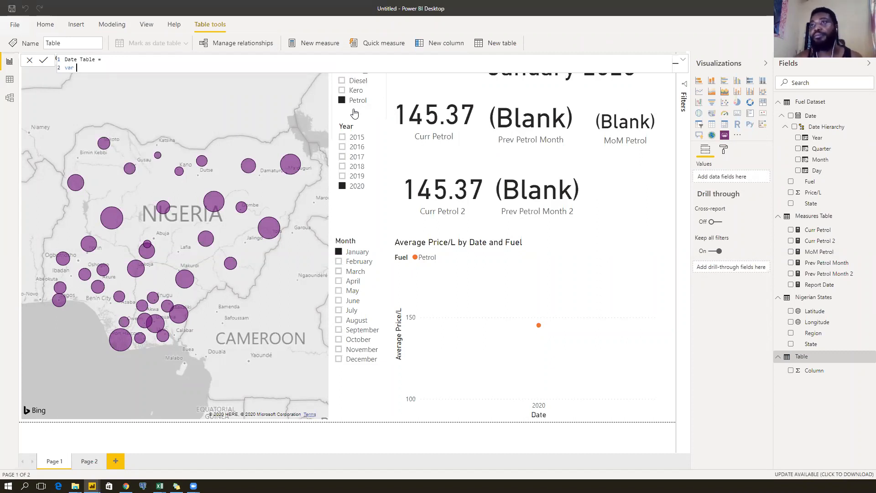
{"action": "type", "text": "calendarDate = cal"}
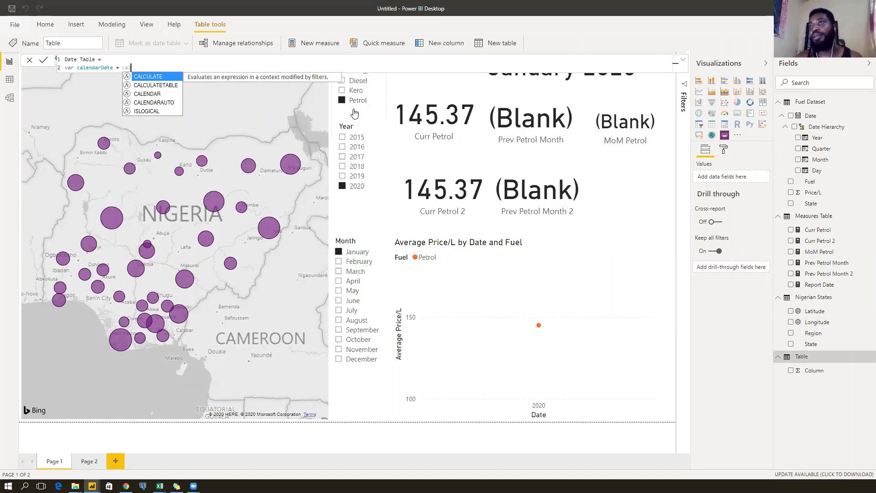
{"action": "type", "text": "end"}
{"action": "key", "text": "Tab"}
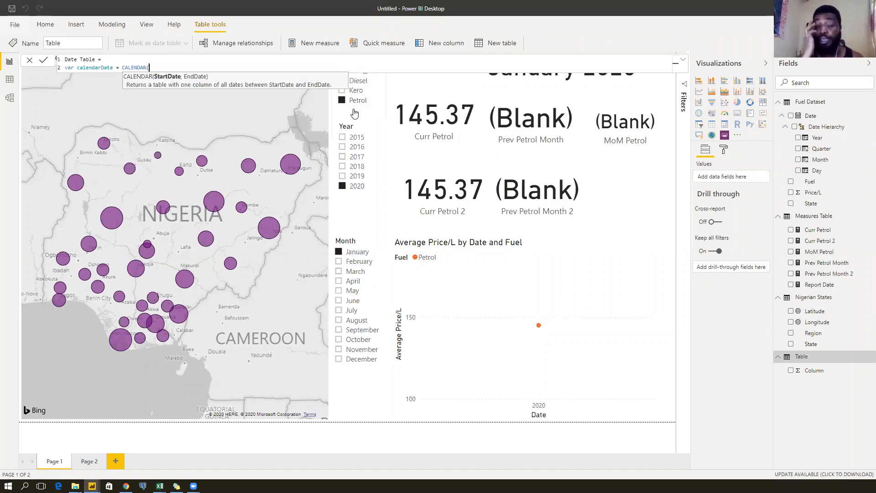
{"action": "type", "text": "i"}
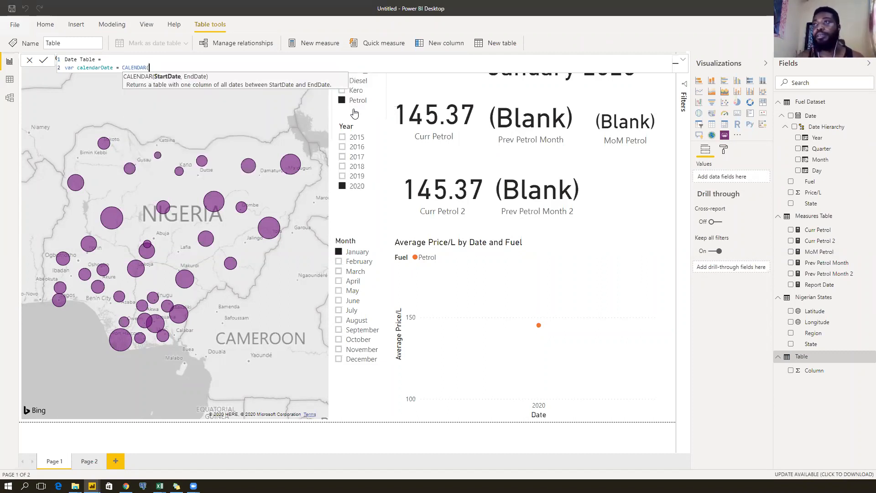
{"action": "key", "text": "BackSpace"}
Fill CALENDAR with MIN and MAX of 'Fuel Dataset'[Date] and begin a return line.
{"action": "type", "text": "min"}
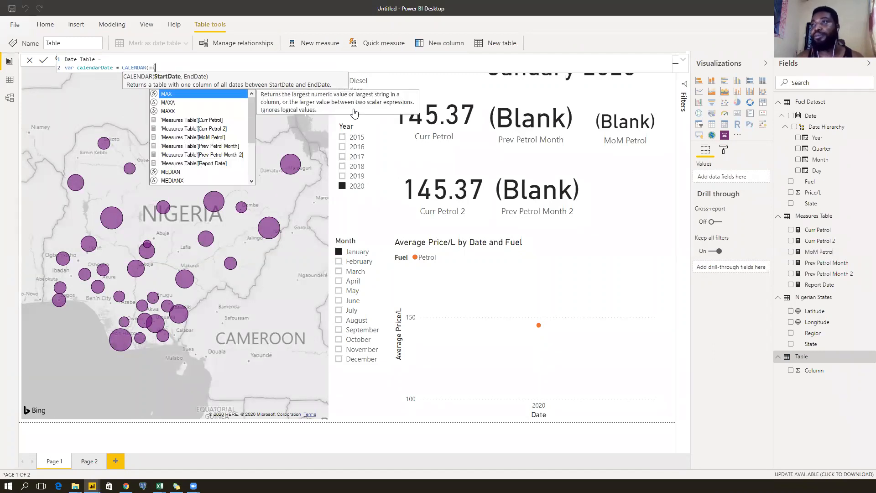
{"action": "key", "text": "Tab"}
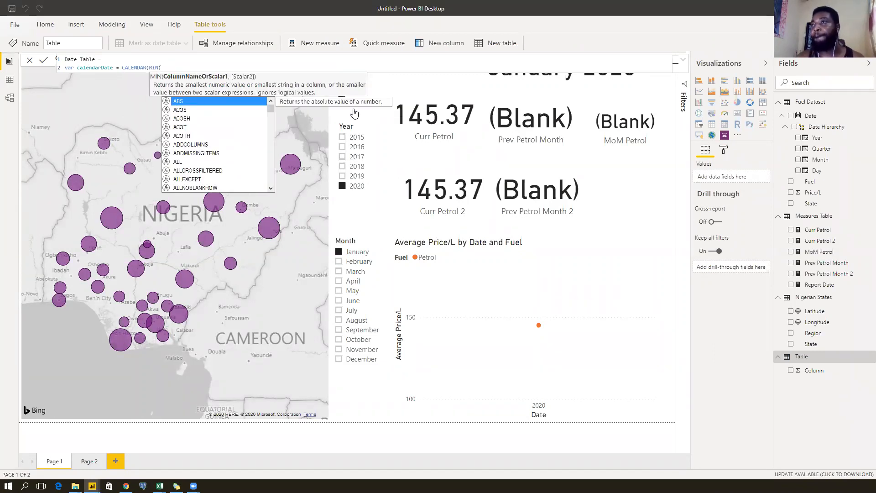
{"action": "type", "text": "date"}
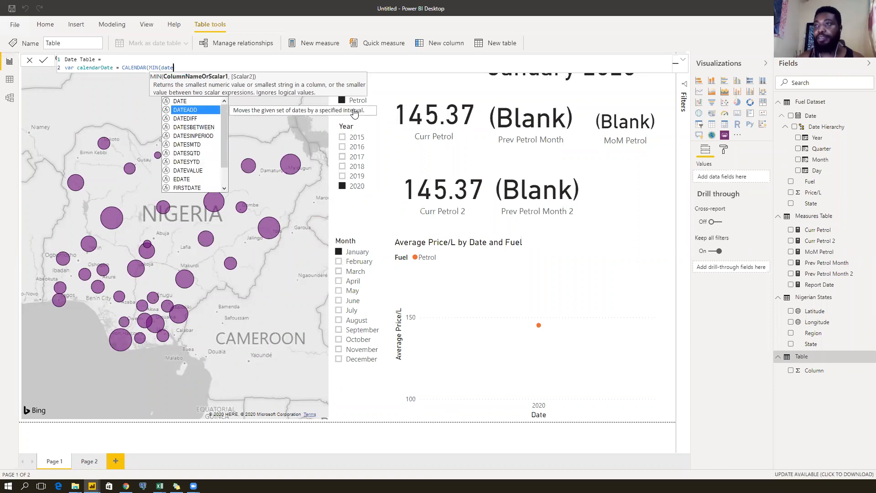
{"action": "key", "text": "Down"}
{"action": "key", "text": "Down"}
{"action": "key", "text": "Down"}
{"action": "key", "text": "Down"}
{"action": "key", "text": "Down"}
{"action": "key", "text": "Down"}
{"action": "key", "text": "Down"}
{"action": "key", "text": "Down"}
{"action": "key", "text": "Down"}
{"action": "key", "text": "Down"}
{"action": "key", "text": "Down"}
{"action": "key", "text": "Down"}
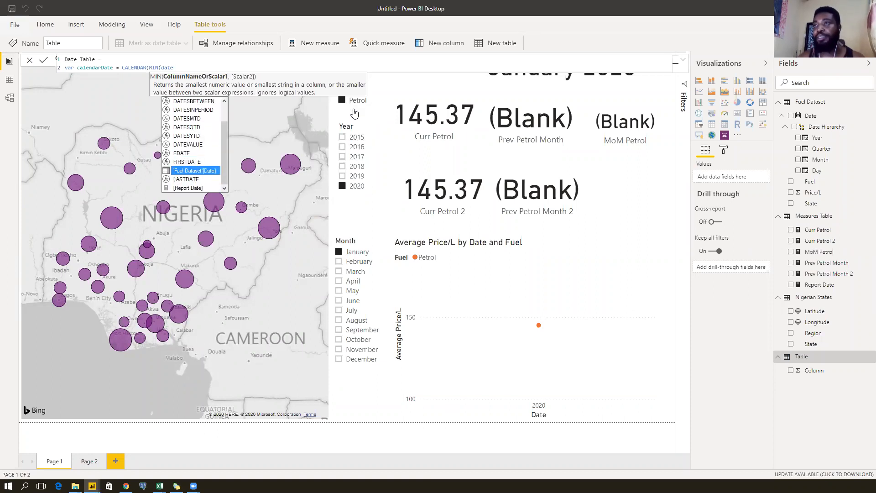
{"action": "key", "text": "Tab"}
{"action": "type", "text": ","}
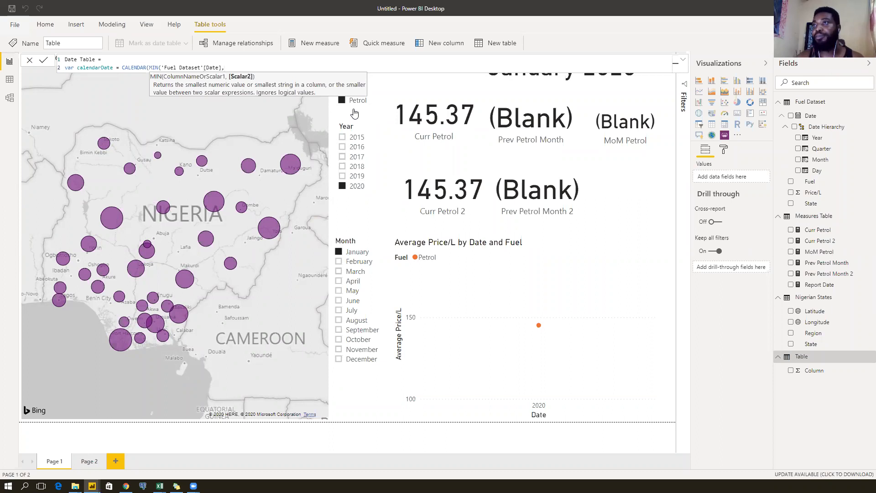
{"action": "type", "text": "MAX("}
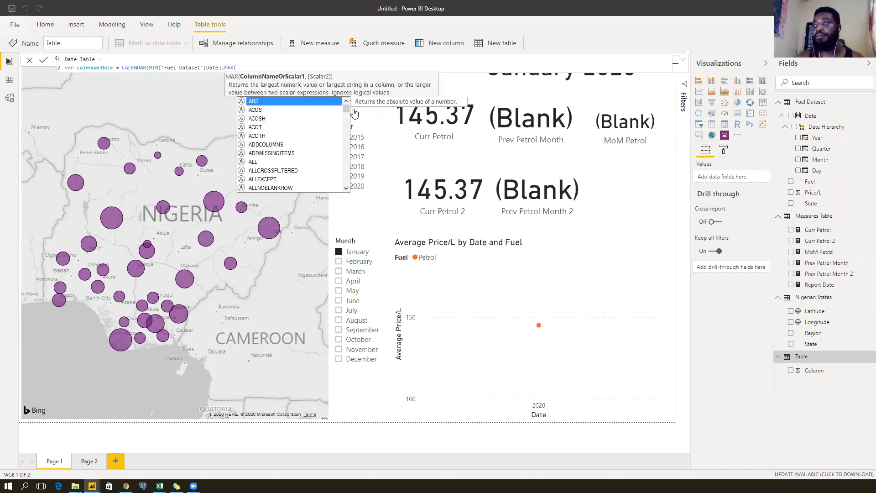
{"action": "type", "text": "Fuel"}
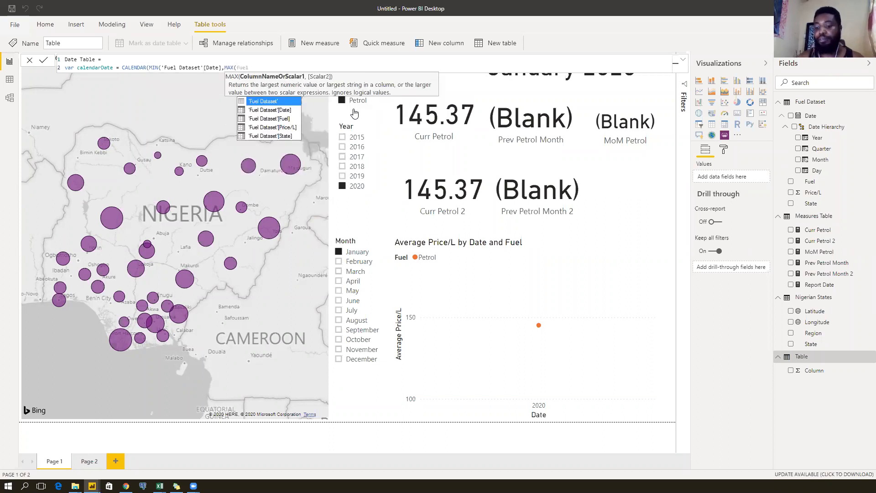
{"action": "key", "text": "Down"}
{"action": "key", "text": "Tab"}
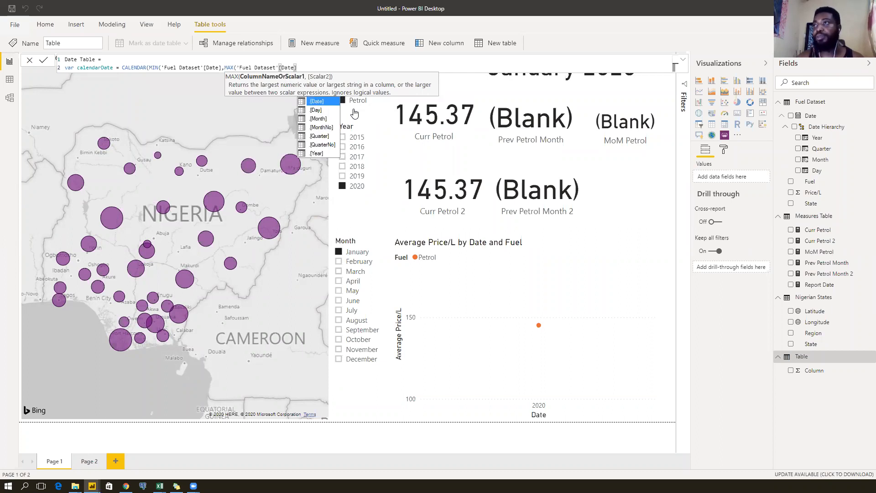
{"action": "type", "text": ")"}
{"action": "key", "text": "shift+Return"}
{"action": "type", "text": "return"}
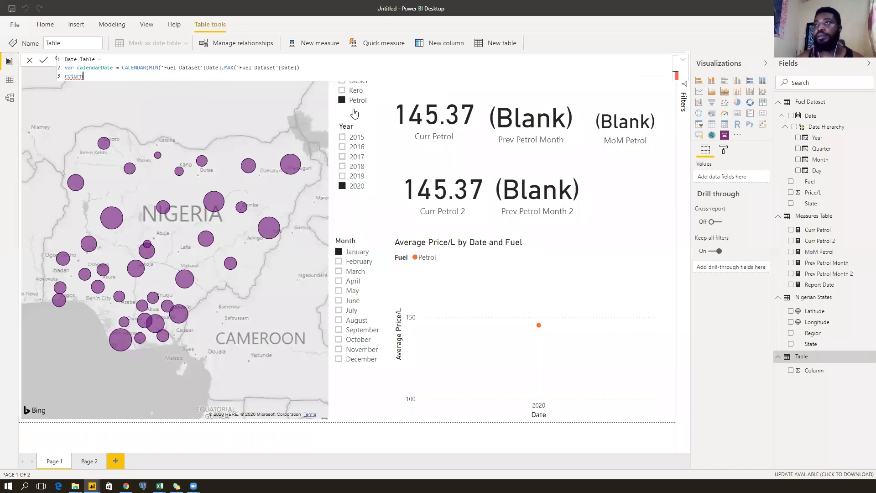
Adjust the CALENDAR line's closing parentheses and clear the stray return line.
{"action": "left_click", "coordinate": [313, 67]}
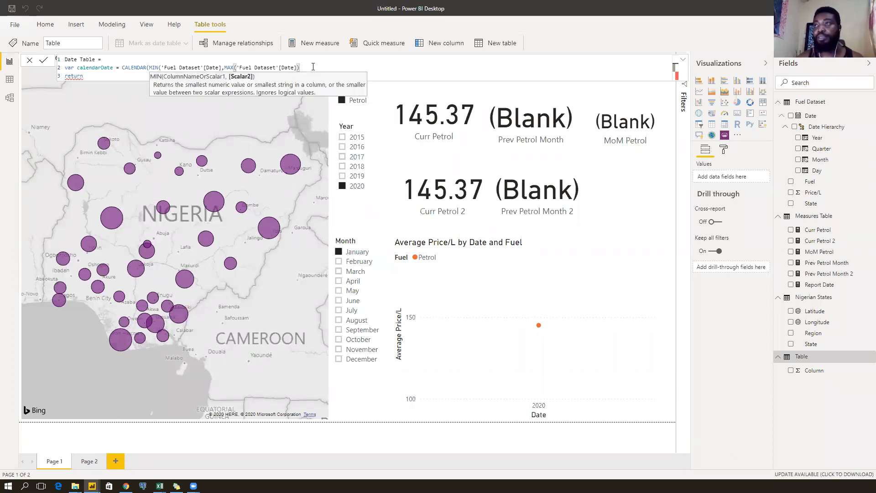
{"action": "type", "text": ")"}
{"action": "left_click", "coordinate": [90, 75]}
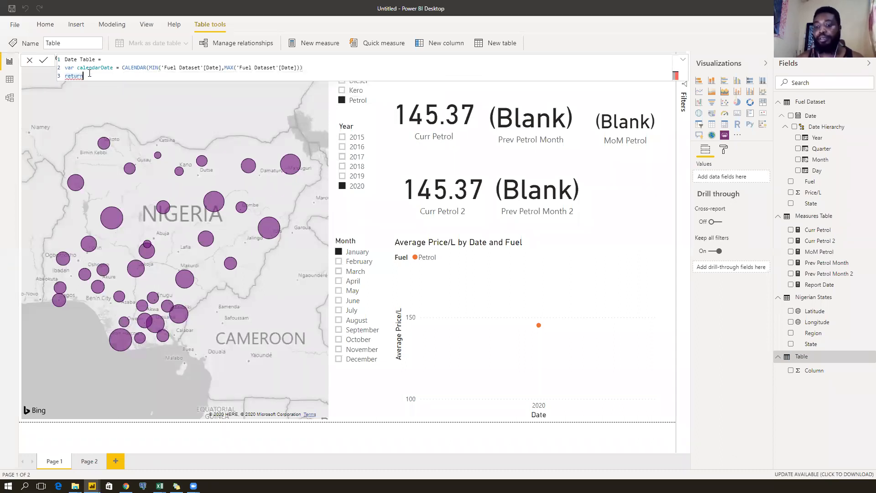
{"action": "key", "text": "shift+Return"}
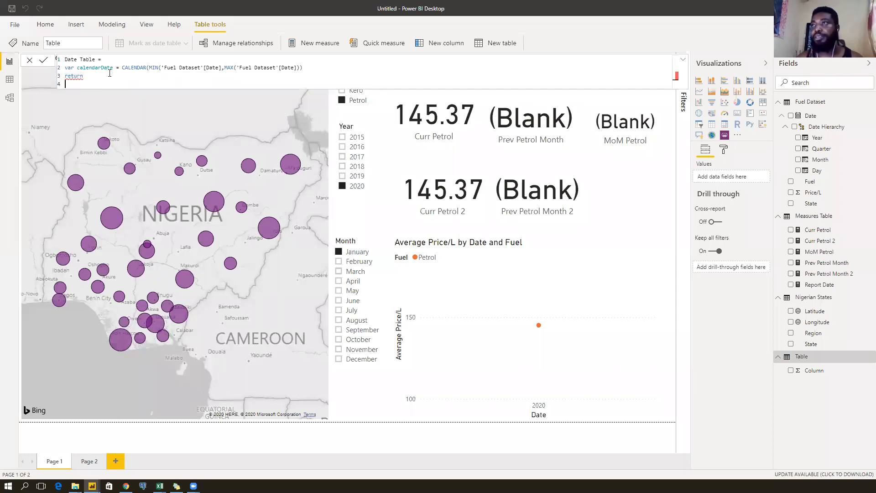
{"action": "left_click", "coordinate": [85, 76]}
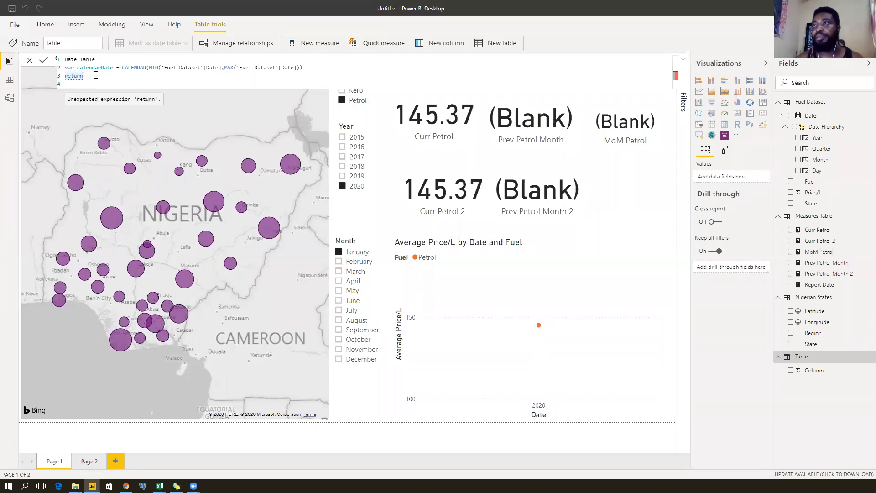
{"action": "left_click_drag", "start_coordinate": [83, 76], "coordinate": [55, 80]}
{"action": "key", "text": "BackSpace"}
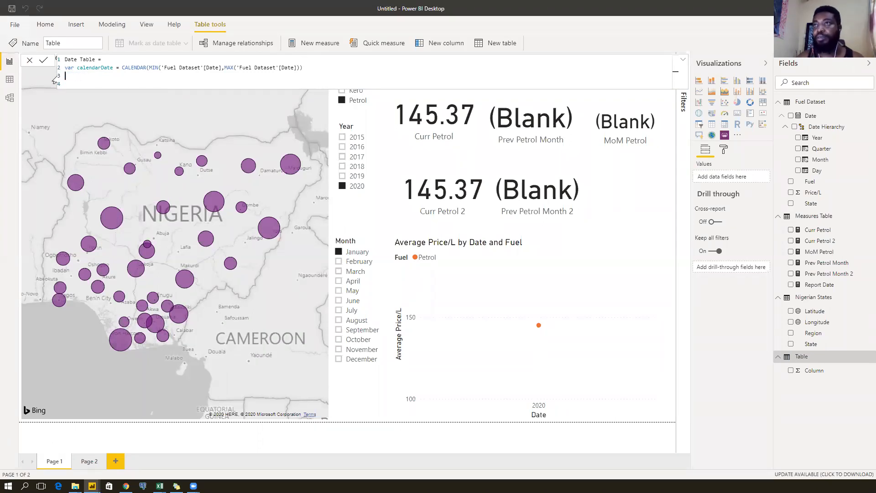
{"action": "key", "text": "BackSpace"}
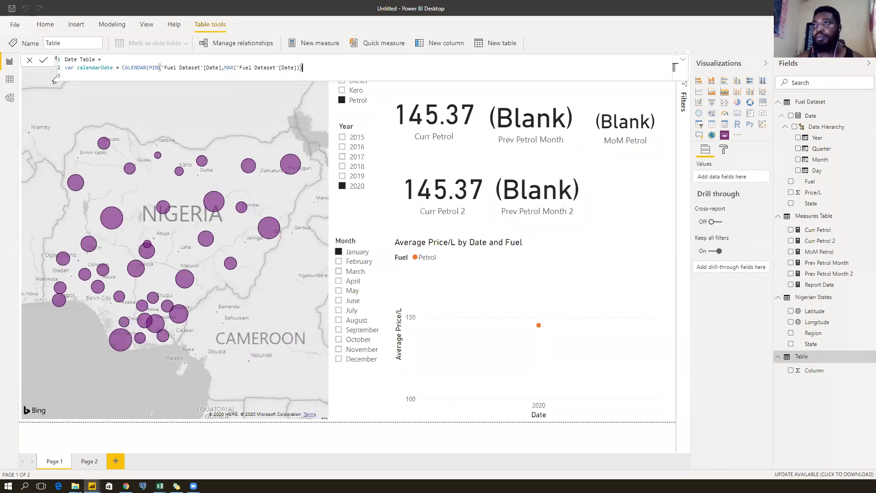
{"action": "type", "text": ") "}
{"action": "type", "text": "return"}
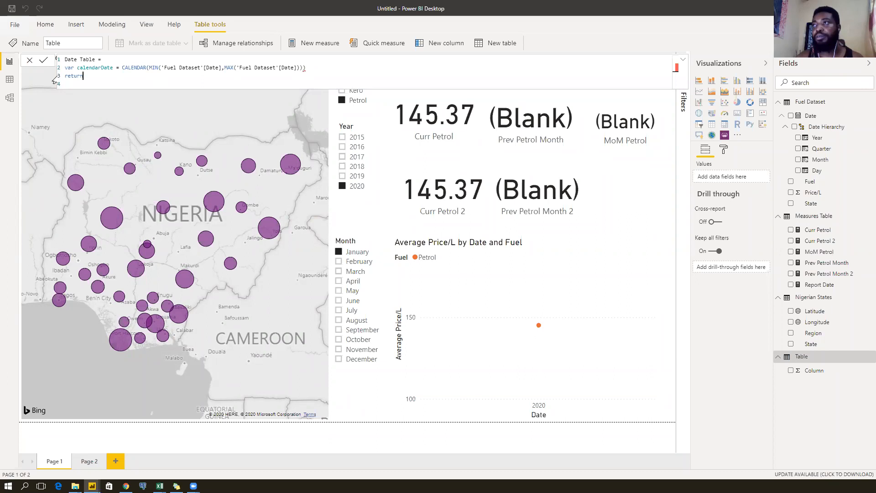
{"action": "key", "text": "BackSpace"}
{"action": "key", "text": "BackSpace"}
{"action": "key", "text": "BackSpace"}
{"action": "key", "text": "BackSpace"}
{"action": "key", "text": "BackSpace"}
{"action": "key", "text": "BackSpace"}
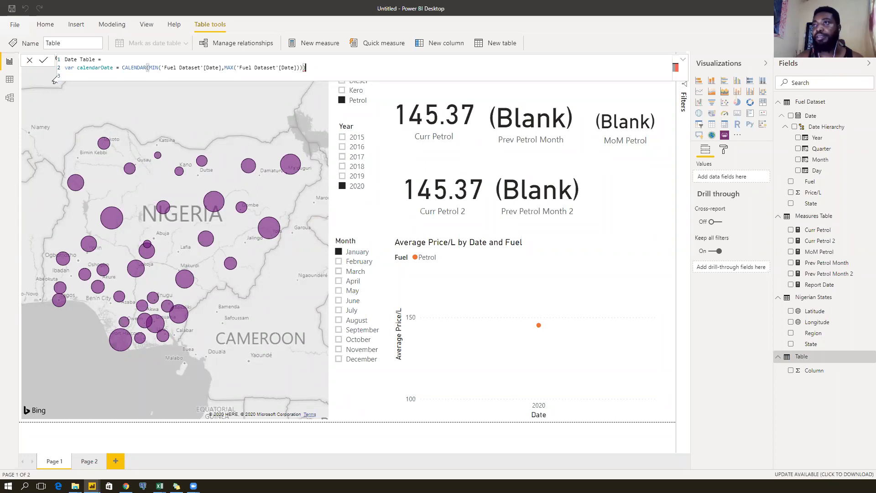
{"action": "key", "text": "BackSpace"}
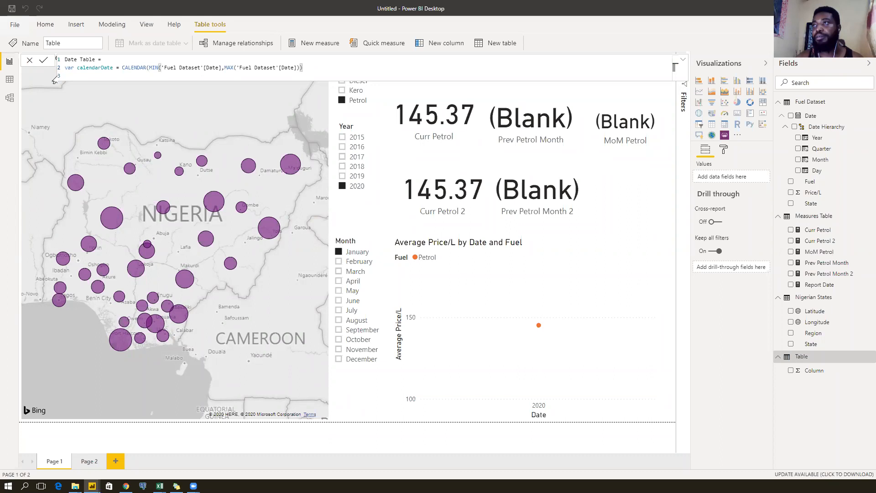
{"action": "key", "text": "BackSpace"}
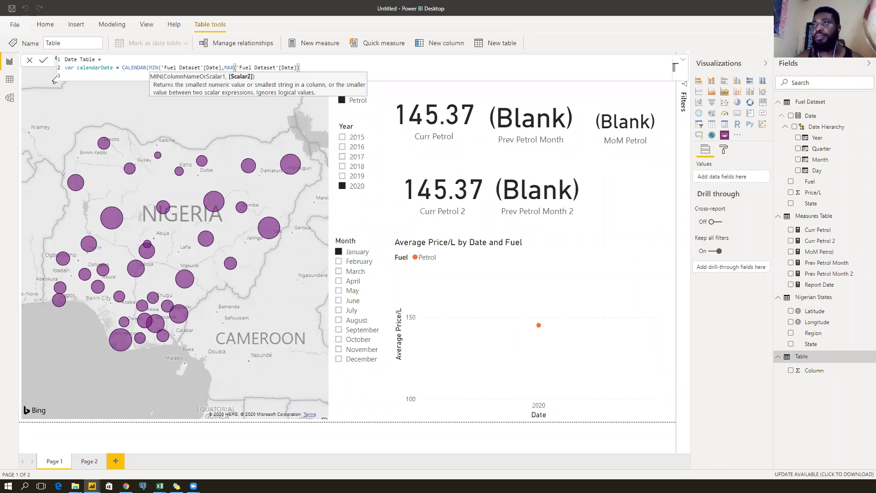
{"action": "type", "text": ")"}
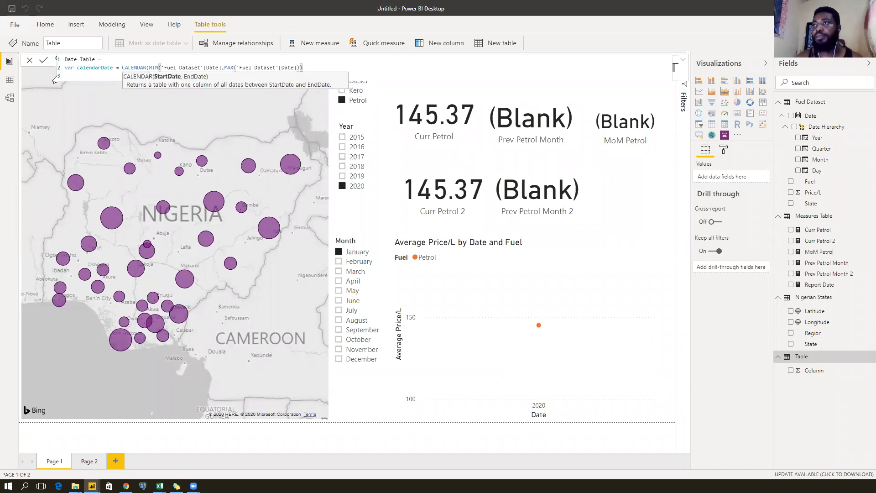
{"action": "key", "text": "BackSpace"}
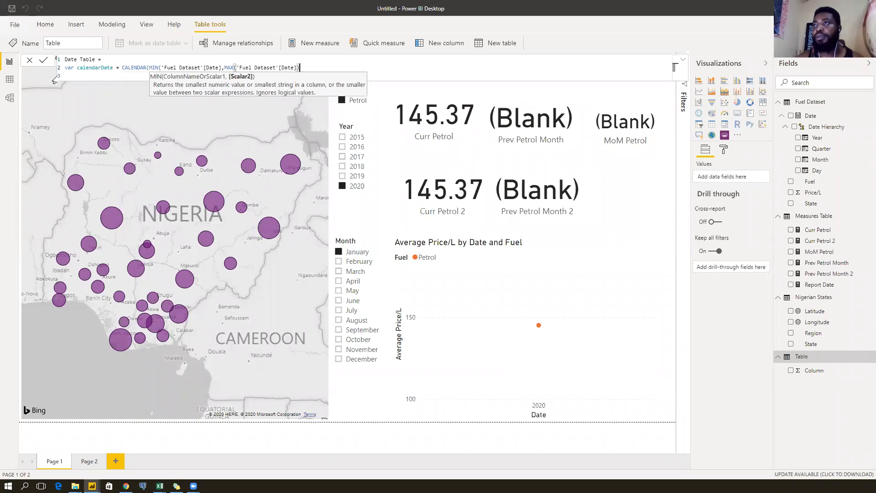
Close the MIN argument and CALENDAR call, then add a return line.
{"action": "left_click", "coordinate": [222, 68]}
{"action": "type", "text": ")"}
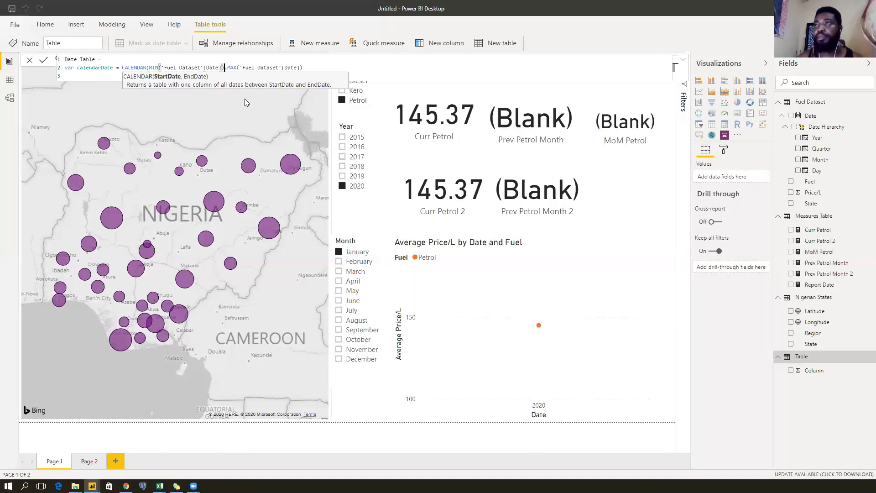
{"action": "left_click", "coordinate": [314, 67]}
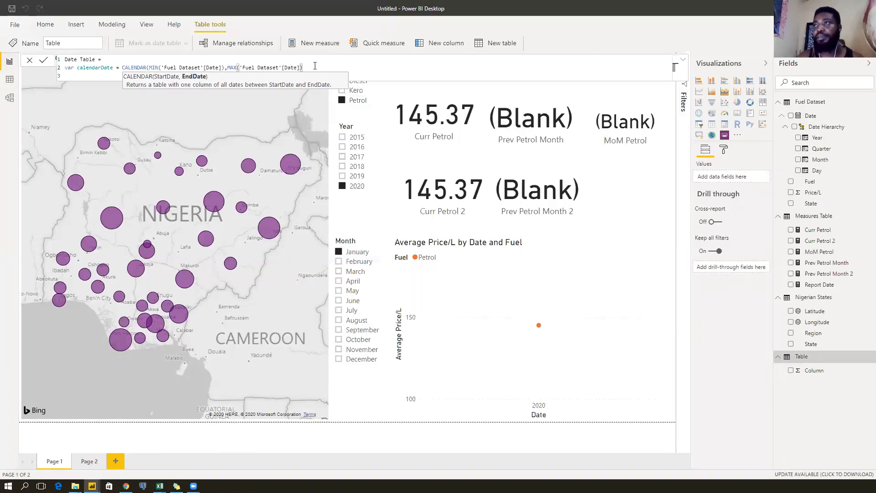
{"action": "type", "text": ")"}
{"action": "key", "text": "Return"}
{"action": "type", "text": "return"}
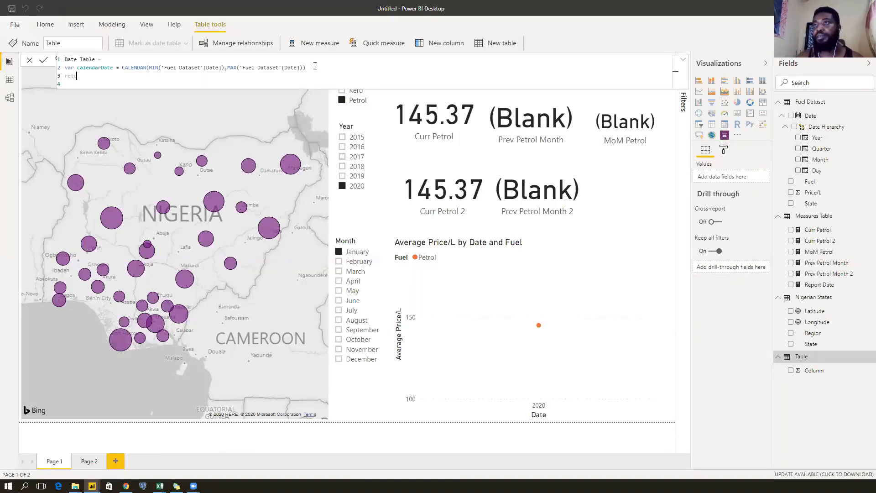
{"action": "key", "text": "Return"}
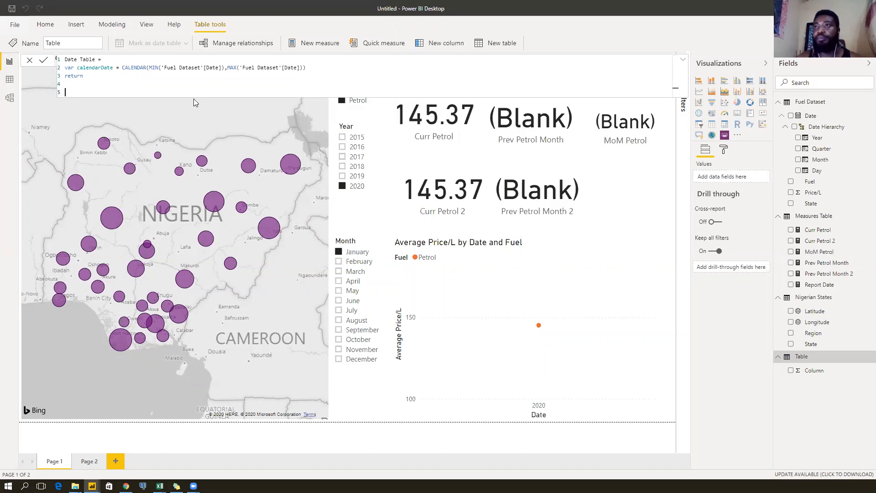
Start GENERATE(calendarDate, with a variable myDate set to the [Date] column.
{"action": "type", "text": "GENERATE("}
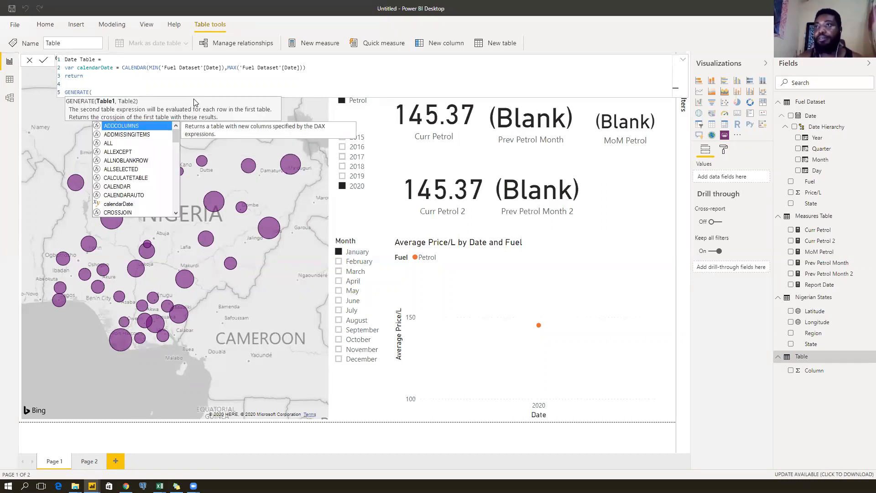
{"action": "type", "text": "cale"}
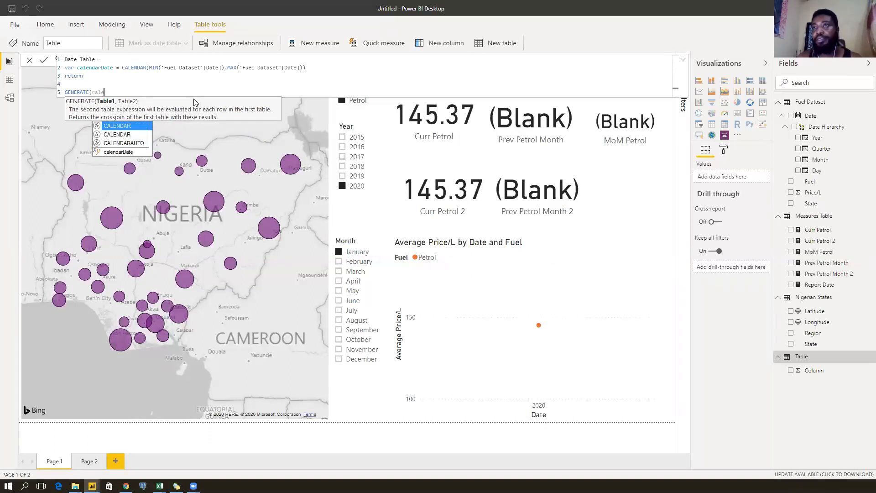
{"action": "type", "text": "nd"}
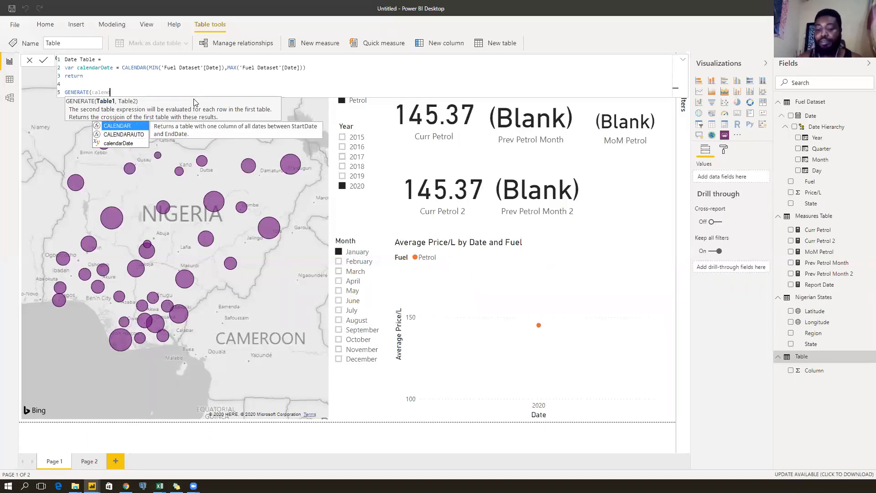
{"action": "key", "text": "Down"}
{"action": "key", "text": "Down"}
{"action": "key", "text": "Tab"}
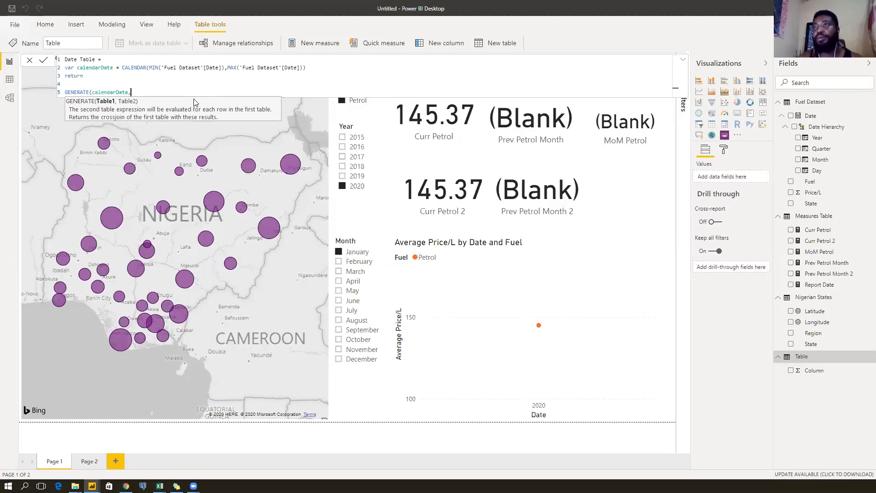
{"action": "type", "text": ","}
{"action": "key", "text": "shift+Return"}
{"action": "type", "text": "var "}
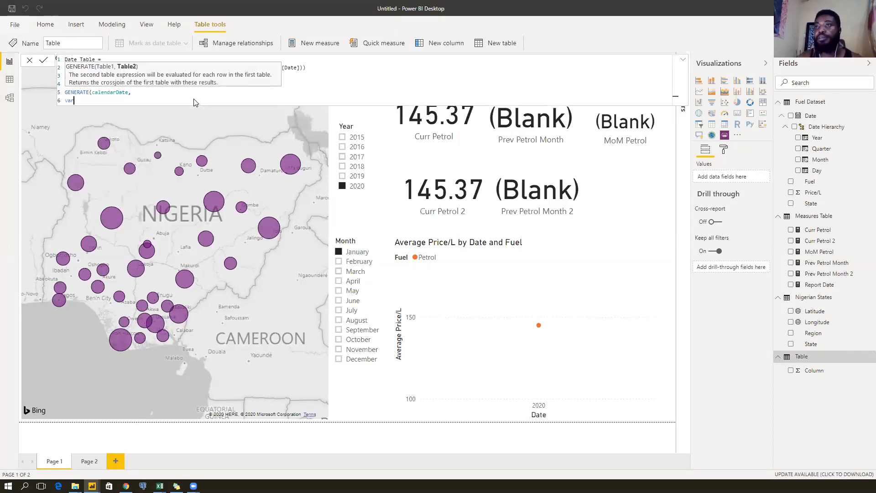
{"action": "type", "text": "myDate = date"}
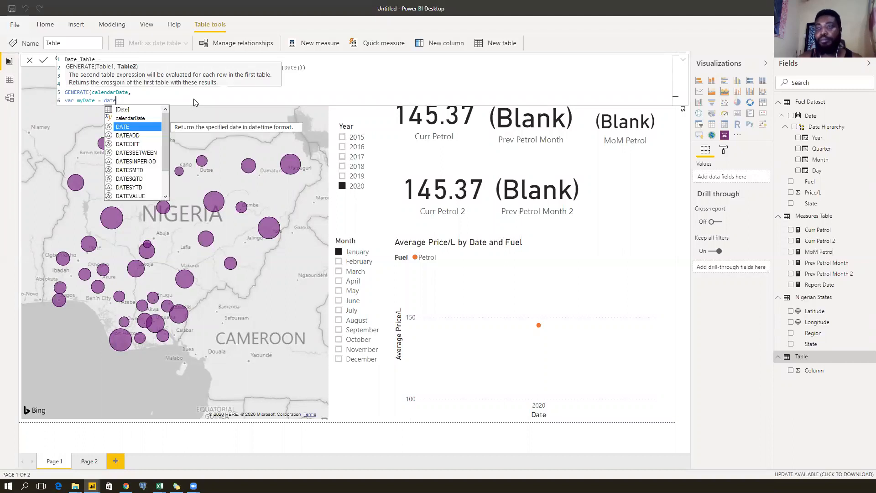
{"action": "key", "text": "Up"}
{"action": "key", "text": "Up"}
{"action": "key", "text": "Tab"}
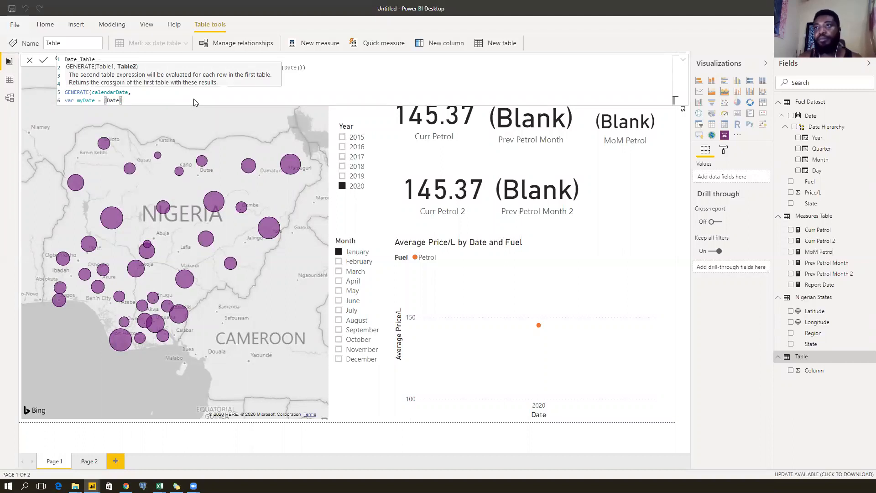
Add variables Year = YEAR(myDate) and Month = MONTH(myDate).
{"action": "key", "text": "Return"}
{"action": "type", "text": "var Year = "}
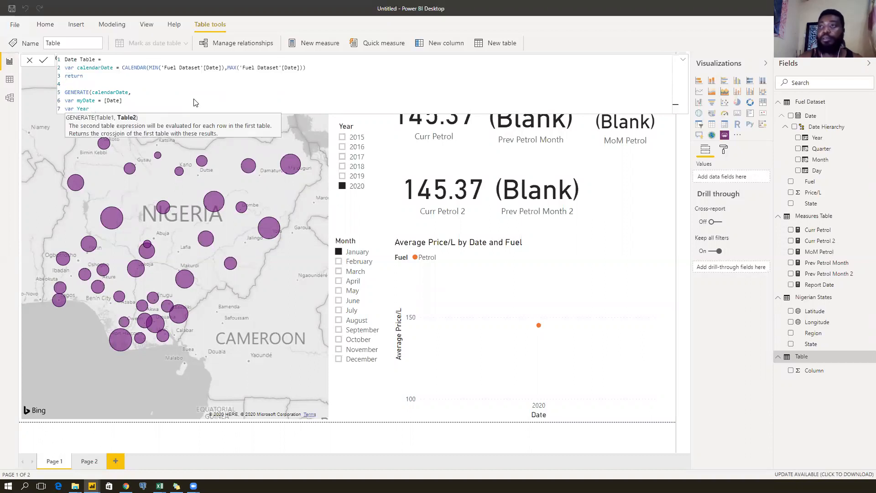
{"action": "type", "text": "year"}
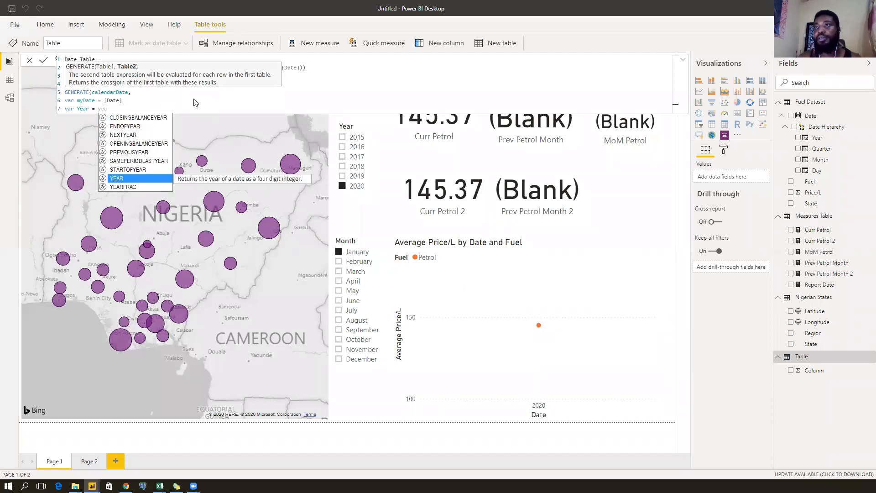
{"action": "key", "text": "Tab"}
{"action": "type", "text": "myDate)"}
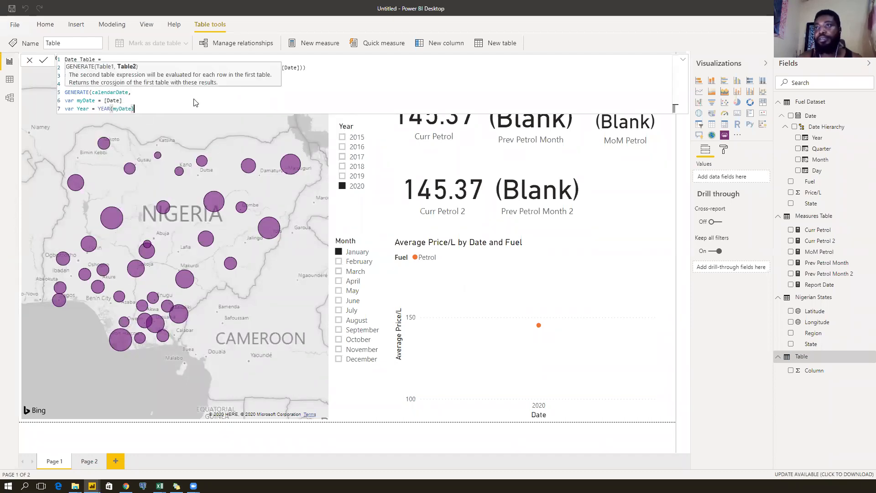
{"action": "key", "text": "Return"}
{"action": "type", "text": "var "}
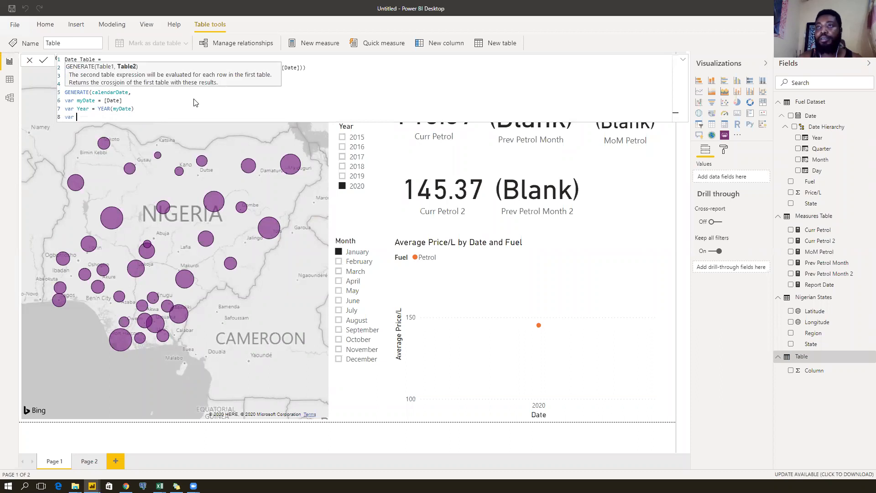
{"action": "type", "text": "Month = month"}
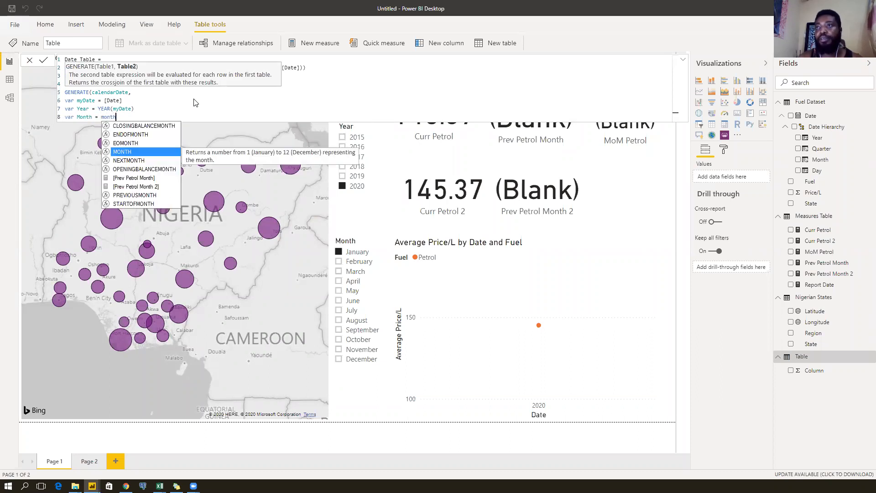
{"action": "key", "text": "Tab"}
{"action": "type", "text": "m"}
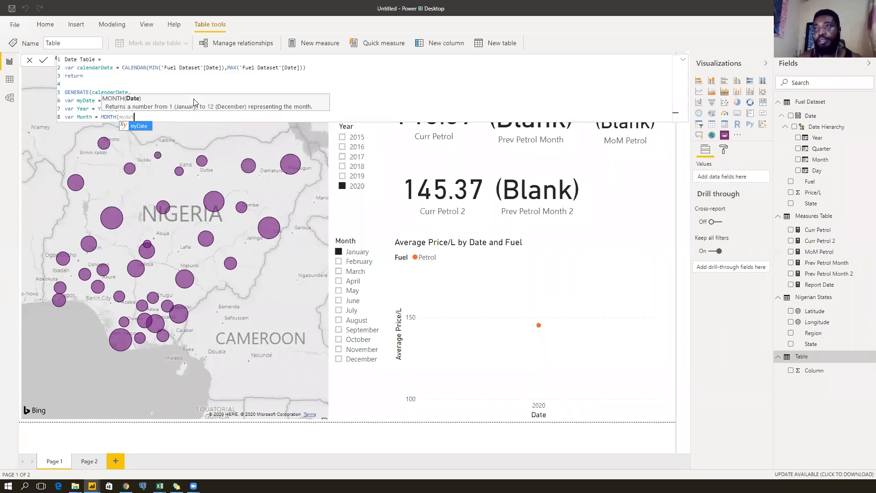
{"action": "key", "text": "Tab"}
{"action": "type", "text": ")"}
Add variables MonthName = FORMAT(myDate,"mmm") and Day = DAY(myDate).
{"action": "key", "text": "Return"}
{"action": "type", "text": "var Month"}
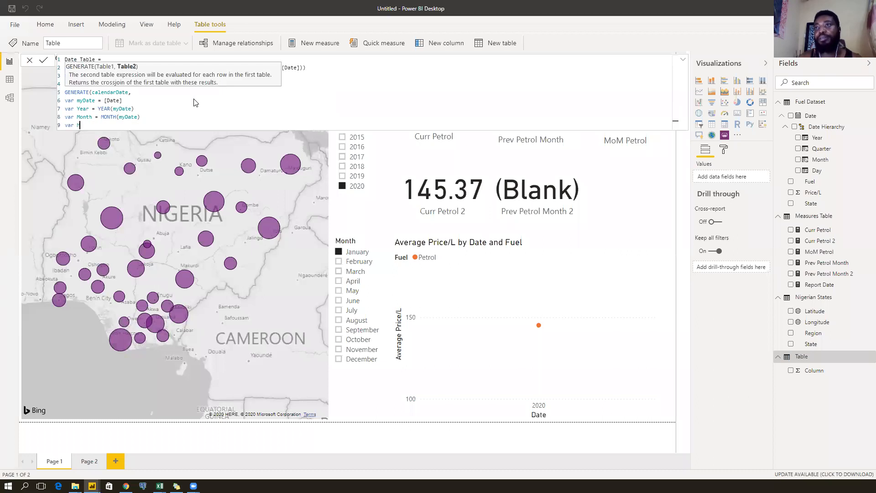
{"action": "type", "text": "Name = FORMAT("}
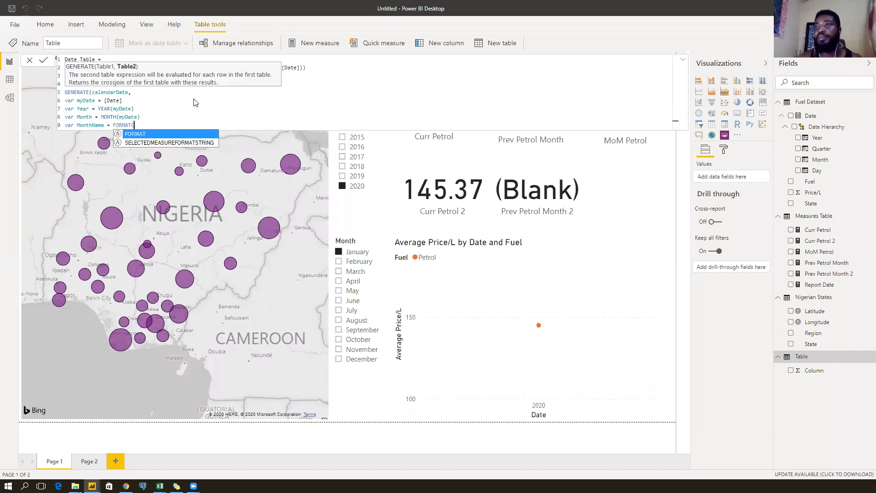
{"action": "type", "text": "myDate,"}
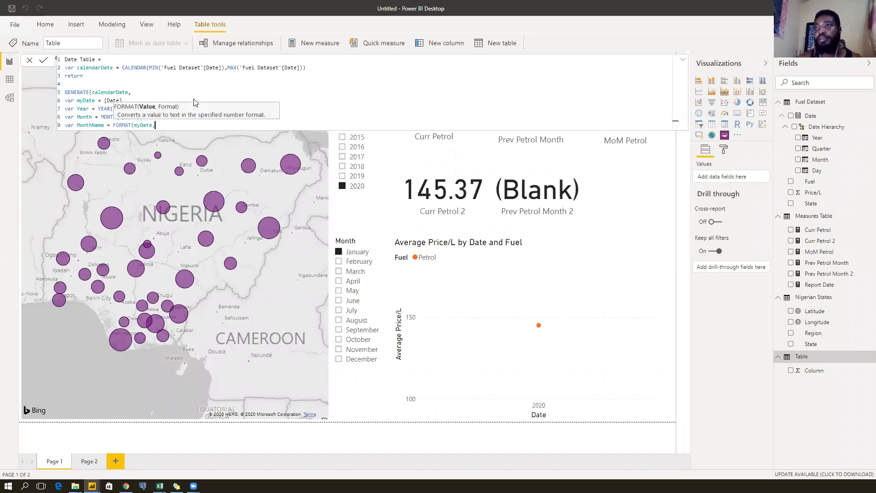
{"action": "type", "text": "\"mmm"}
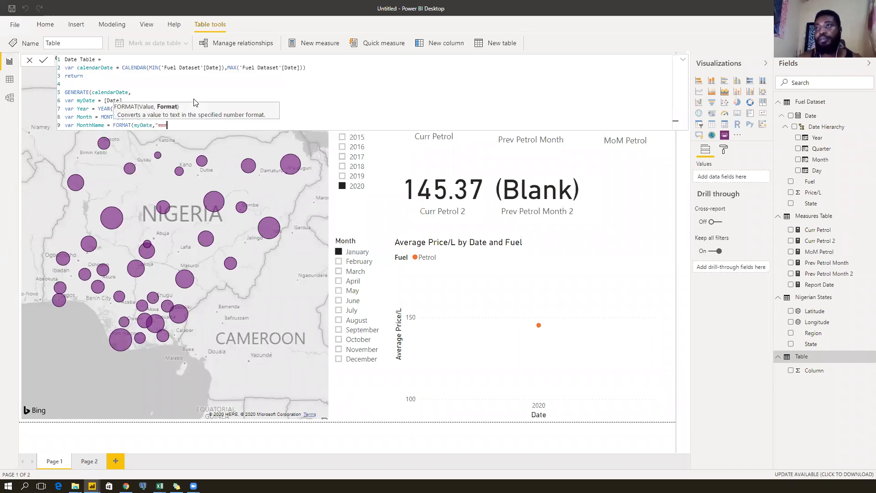
{"action": "key", "text": "shift+Return"}
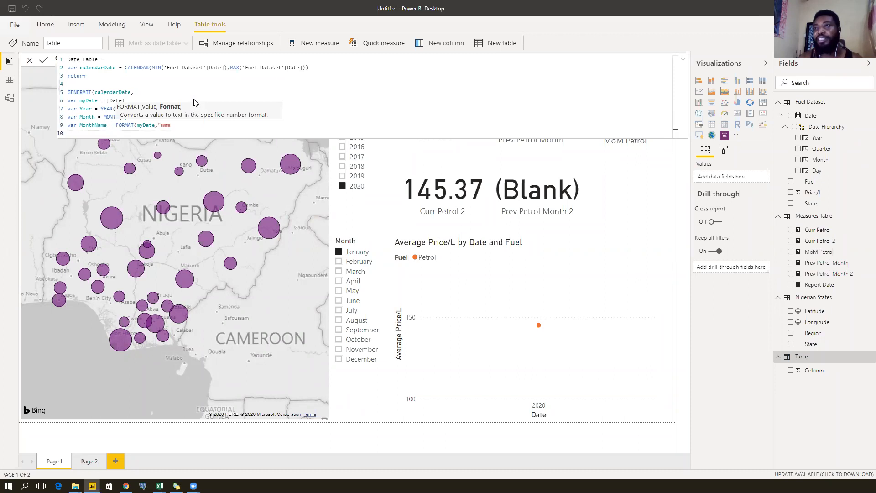
{"action": "key", "text": "BackSpace"}
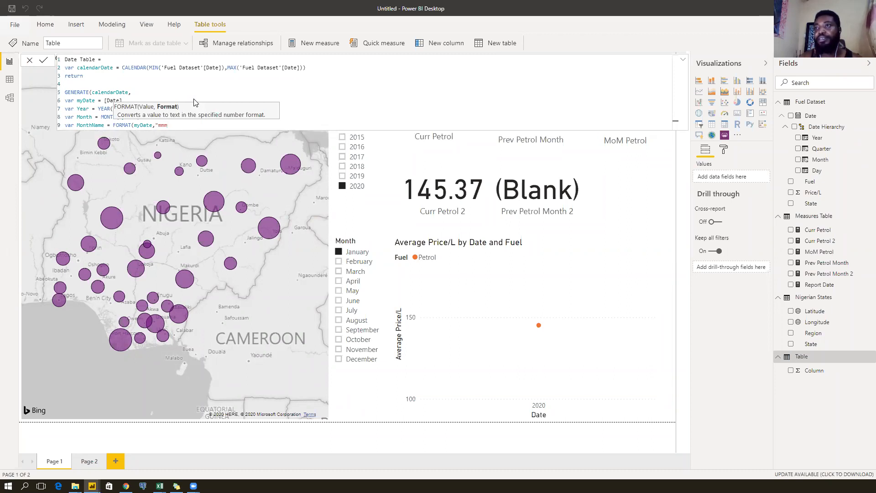
{"action": "key", "text": "shift+Return"}
{"action": "type", "text": "var "}
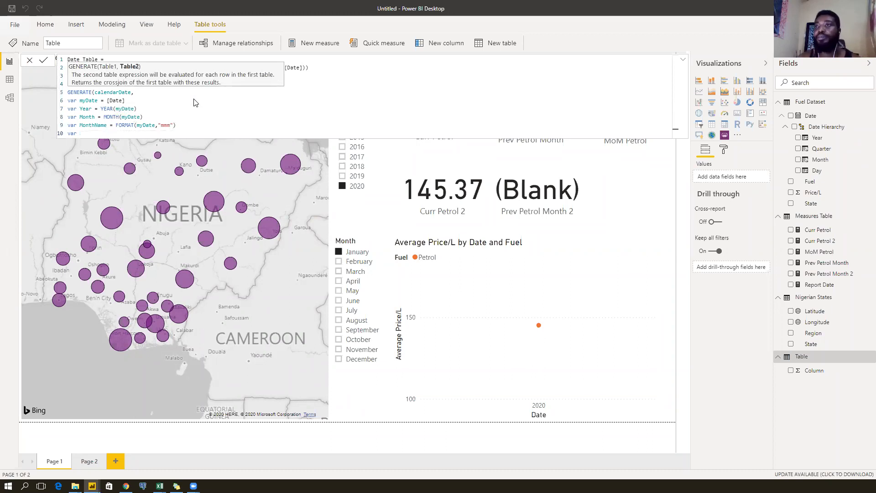
{"action": "type", "text": "Day"}
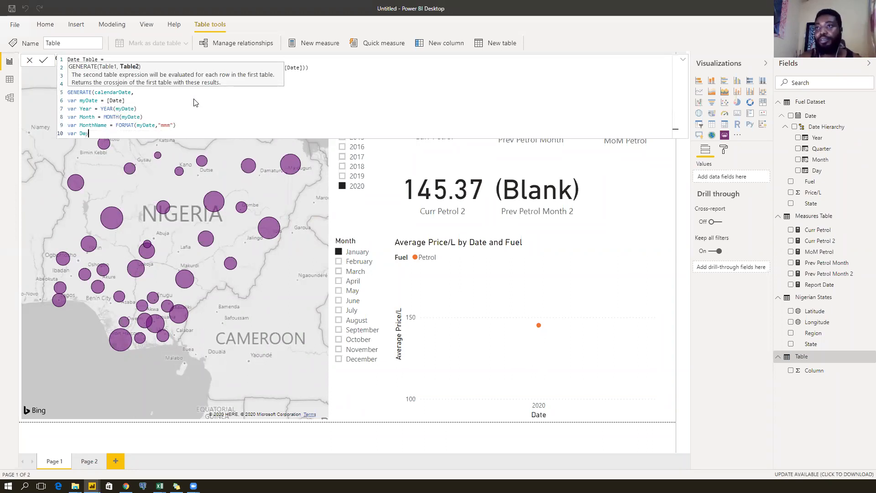
{"action": "type", "text": " = DAY("}
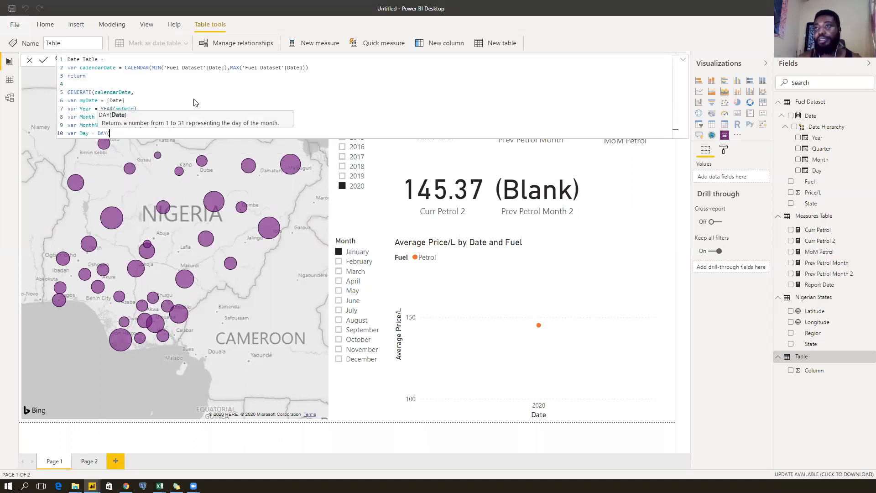
{"action": "type", "text": "mydate)"}
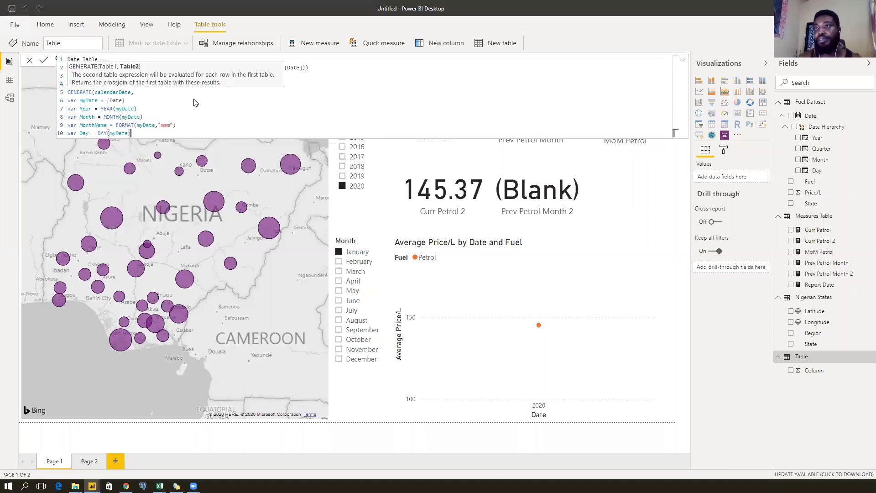
Begin return ROW("Year",Year,"Month",Month in the Date Table formula.
{"action": "key", "text": "shift+Return"}
{"action": "type", "text": "return"}
{"action": "key", "text": "shift+Return"}
{"action": "type", "text": "ROW("}
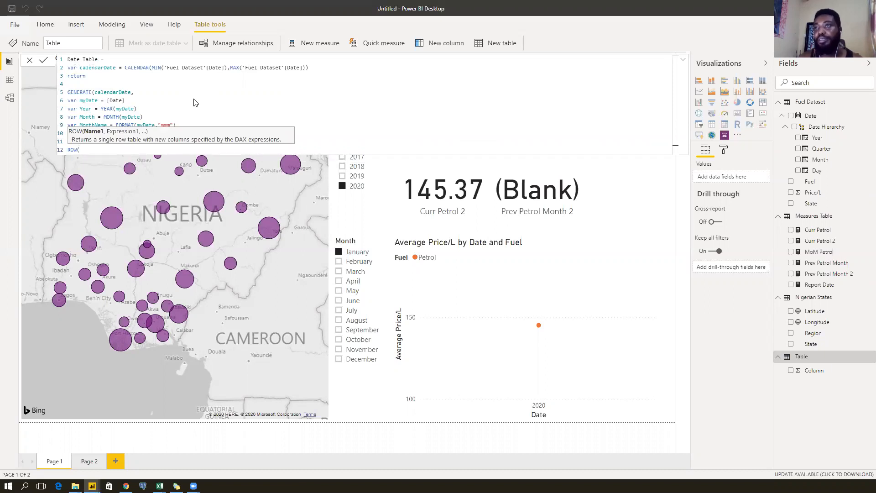
{"action": "type", "text": "\"Year"}
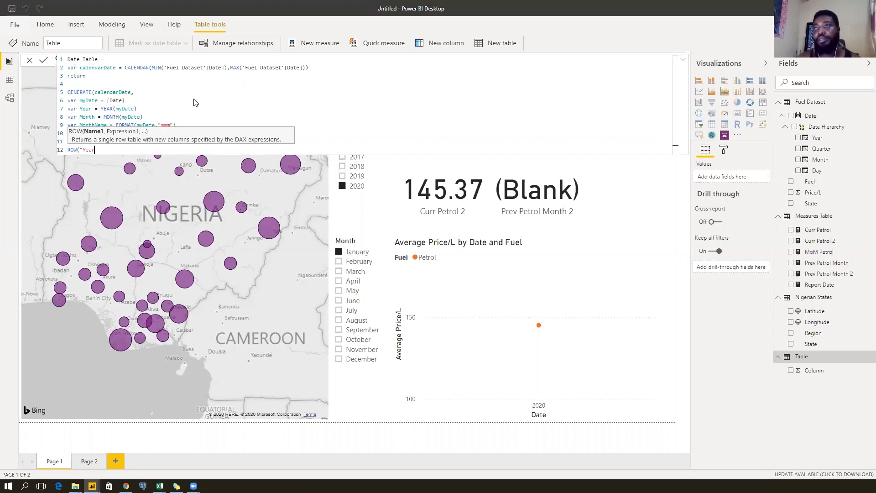
{"action": "type", "text": "\",year"}
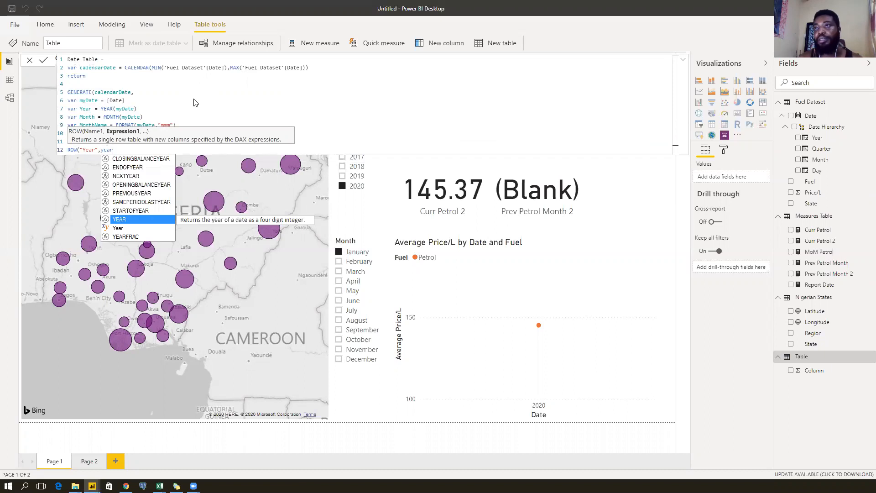
{"action": "key", "text": "Down"}
{"action": "key", "text": "Tab"}
{"action": "type", "text": ","}
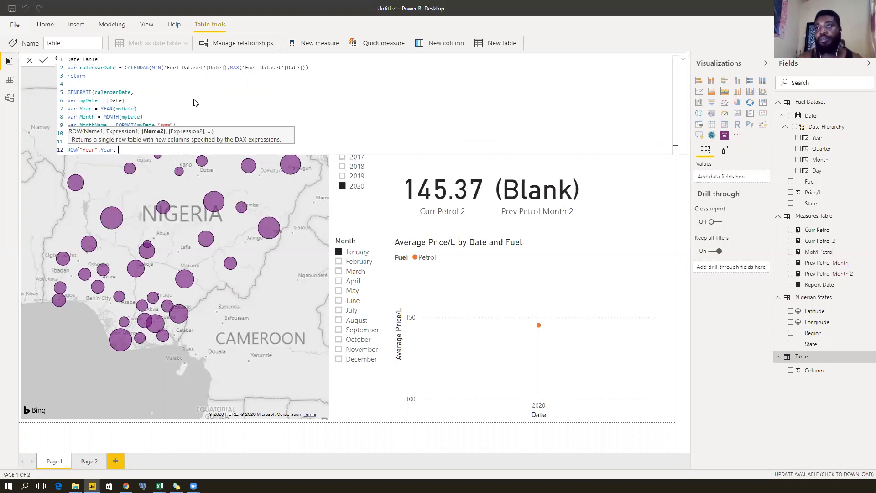
{"action": "key", "text": "shift+Return"}
{"action": "key", "text": "BackSpace"}
{"action": "type", "text": "\"Month\",Month"}
{"action": "key", "text": "Down"}
{"action": "key", "text": "Down"}
{"action": "key", "text": "Down"}
{"action": "key", "text": "Up"}
{"action": "key", "text": "Up"}
{"action": "key", "text": "Tab"}
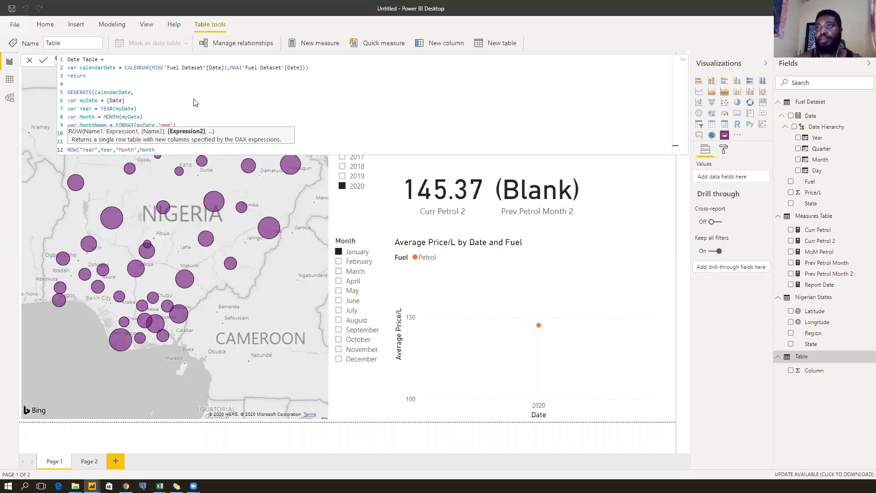
Finish ROW with "MonthName",MonthName,"Day",Day, close GENERATE and commit the table.
{"action": "type", "text": ","}
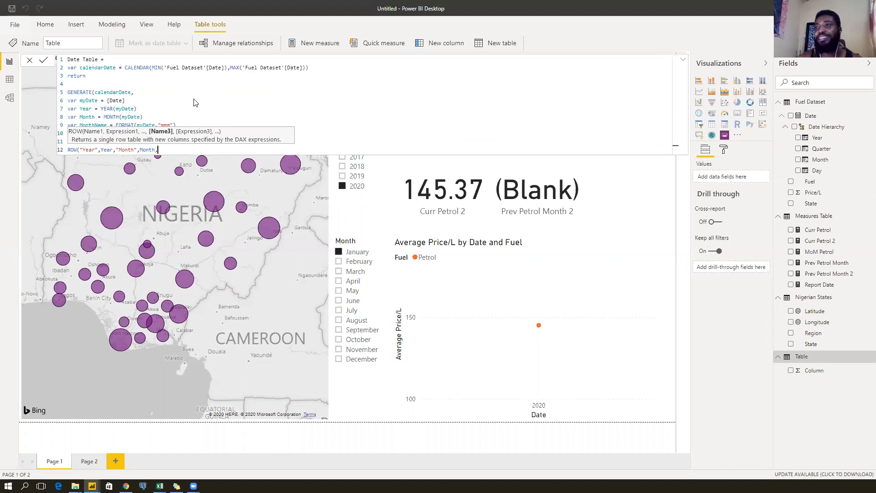
{"action": "type", "text": "\"MonthName\",Month"}
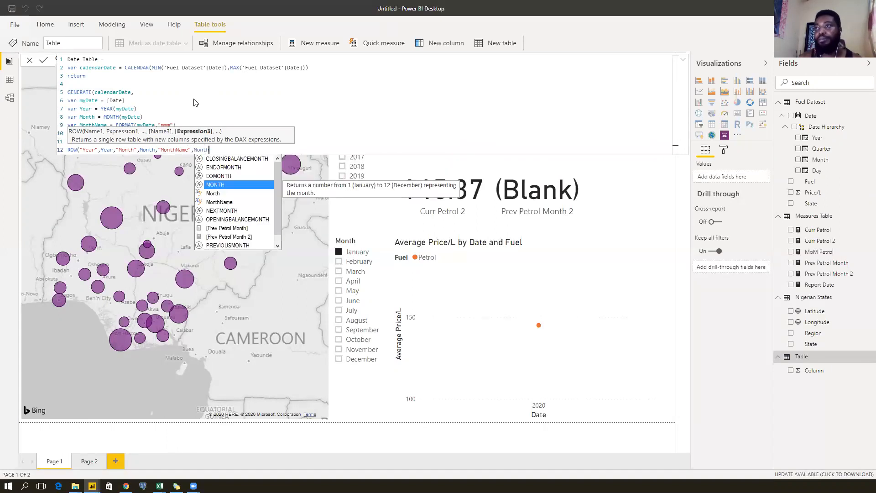
{"action": "type", "text": "nam"}
{"action": "key", "text": "Tab"}
{"action": "type", "text": ","}
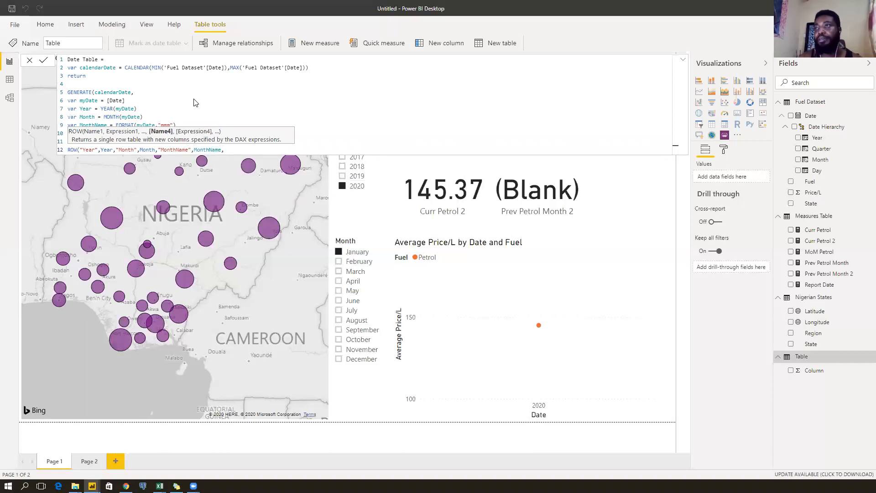
{"action": "type", "text": "\"Day\","}
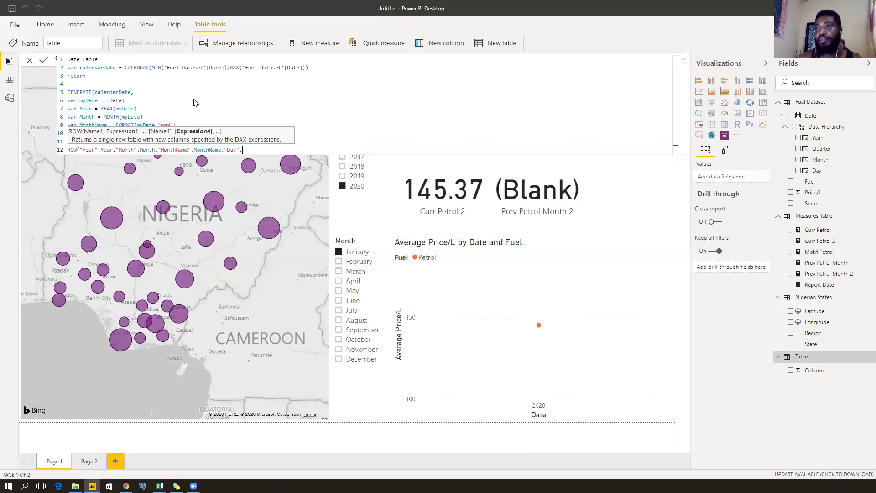
{"action": "type", "text": "day"}
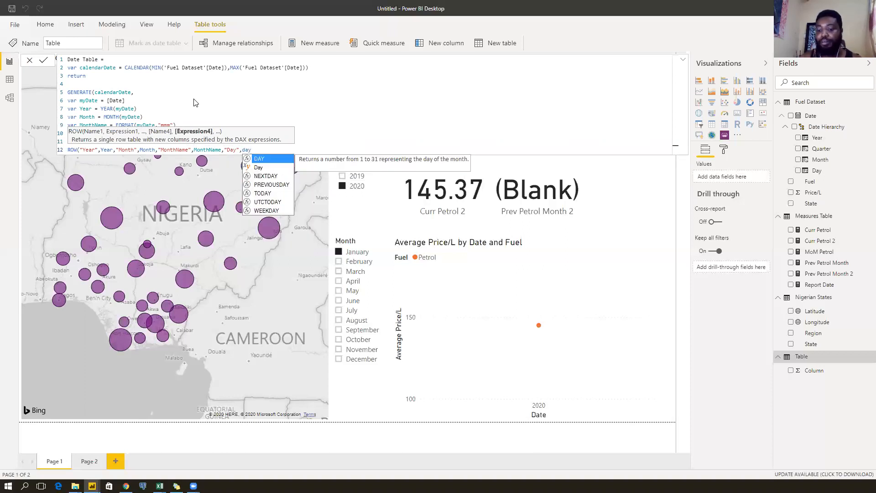
{"action": "key", "text": "Down"}
{"action": "key", "text": "Tab"}
{"action": "type", "text": ")"}
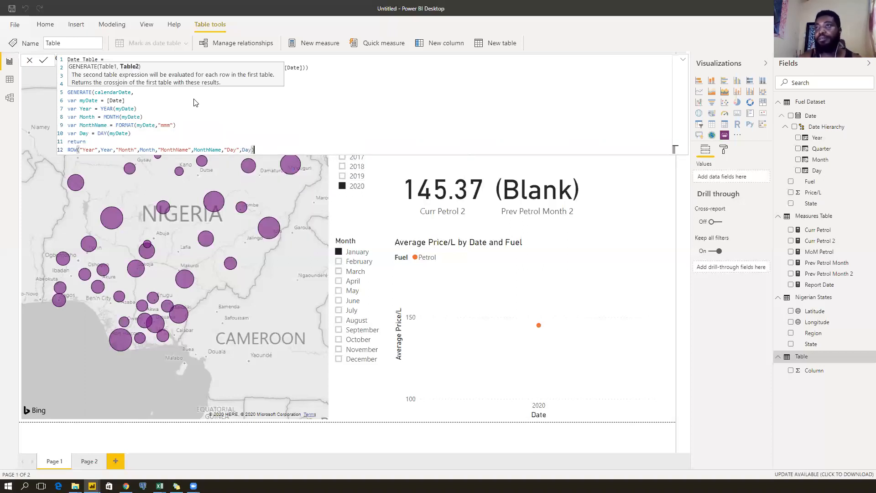
{"action": "key", "text": "shift+Return"}
{"action": "type", "text": ")"}
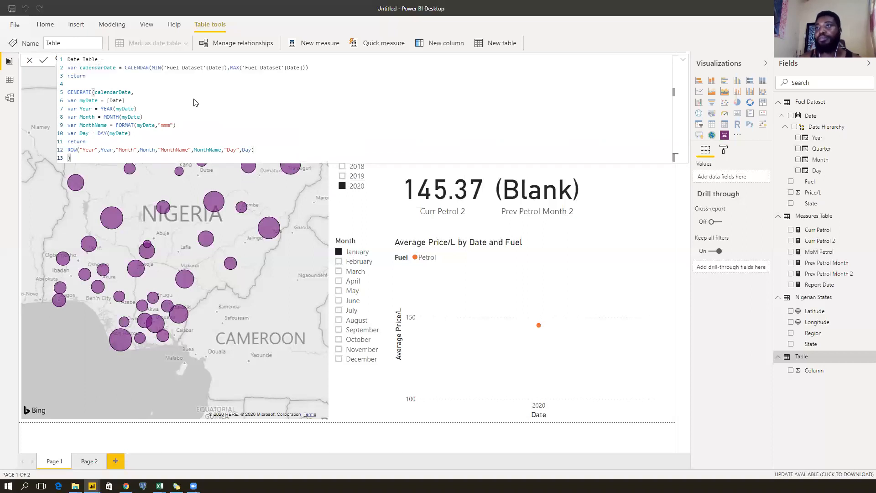
{"action": "key", "text": "Return"}
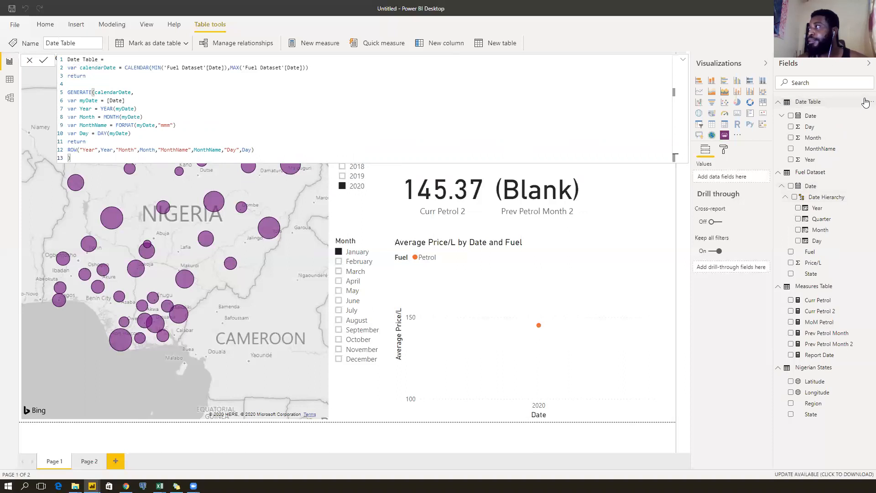
Mark Date Table as a date table using its Date column.
{"action": "left_click", "coordinate": [866, 101]}
{"action": "mouse_move", "coordinate": [845, 179]}
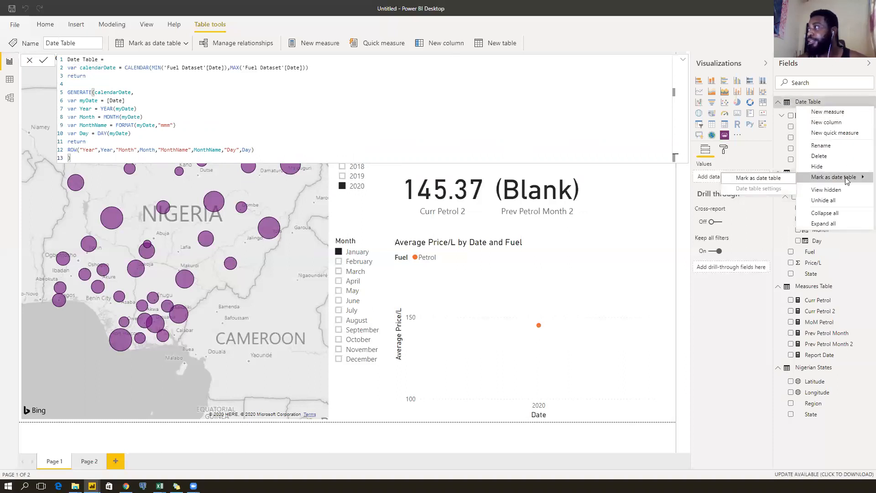
{"action": "left_click", "coordinate": [758, 178]}
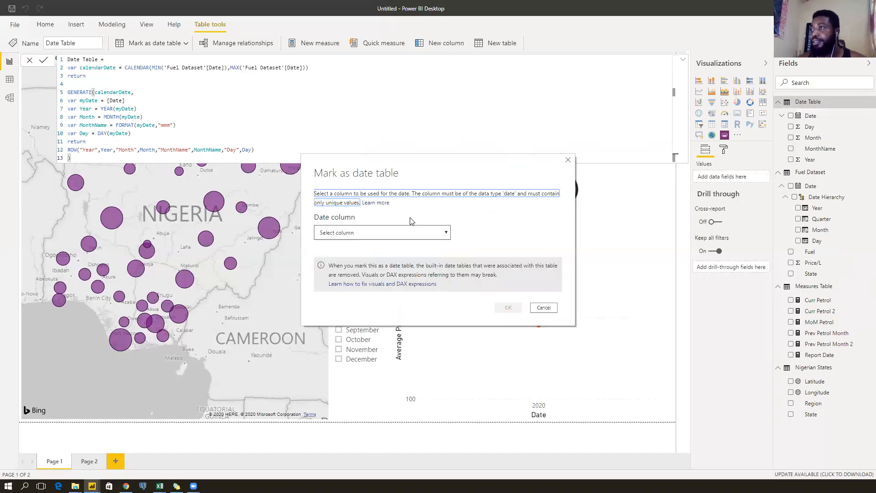
{"action": "left_click", "coordinate": [386, 233]}
{"action": "left_click", "coordinate": [339, 253]}
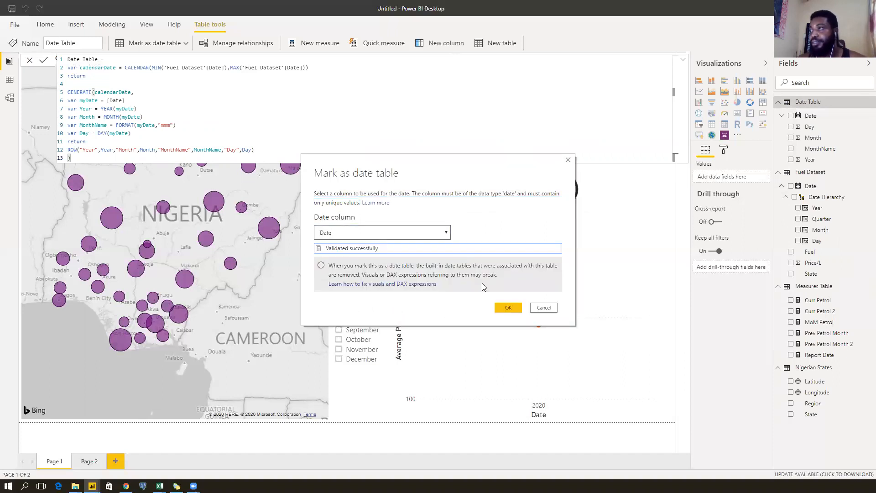
{"action": "left_click", "coordinate": [508, 308]}
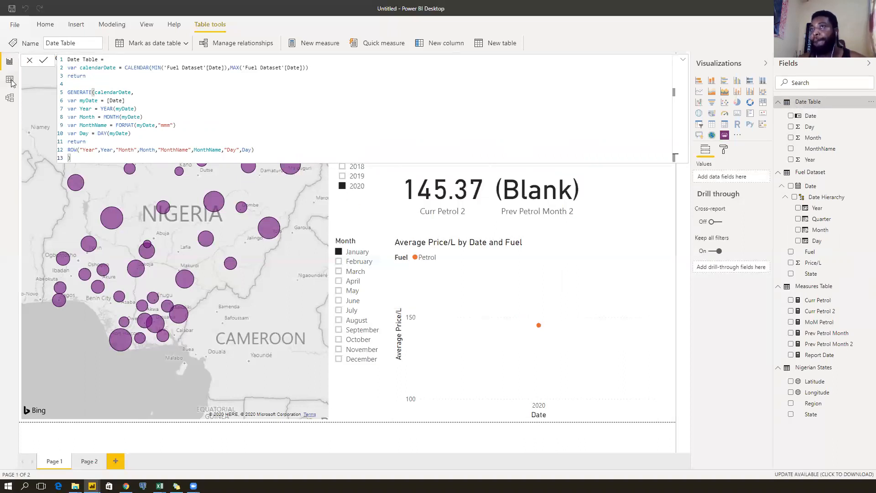
Relate Date Table[Date] to Fuel Dataset[Date] in Model view, then return to the report.
{"action": "left_click", "coordinate": [10, 81]}
{"action": "left_click", "coordinate": [9, 99]}
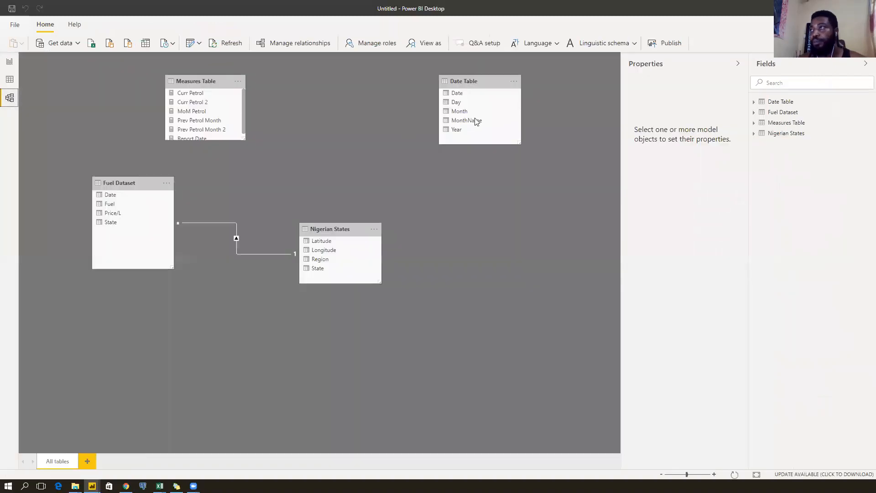
{"action": "left_click_drag", "start_coordinate": [456, 93], "coordinate": [114, 199]}
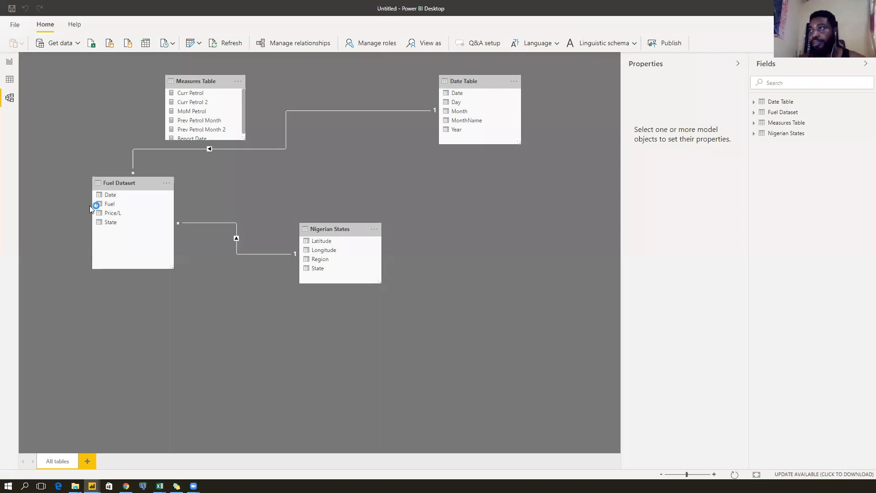
{"action": "left_click", "coordinate": [10, 61]}
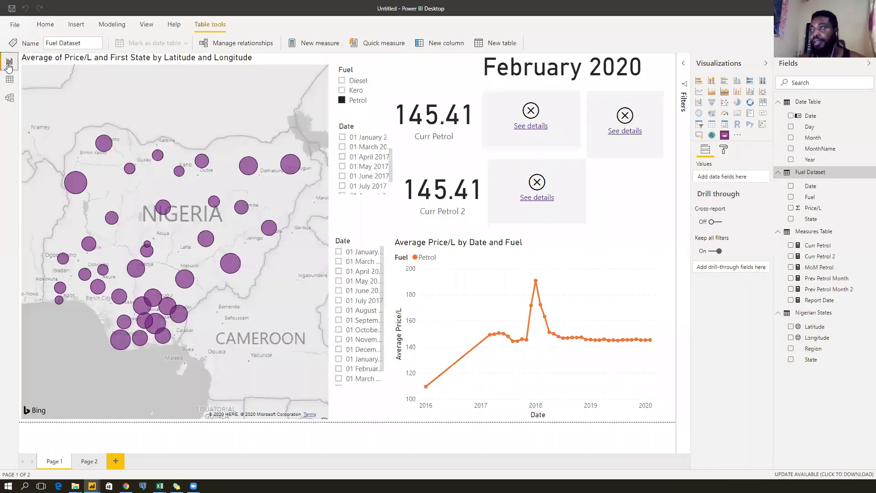
Switch the lower slicer to Date Table MonthName and the upper slicer to Date Table Year.
{"action": "left_click", "coordinate": [504, 181]}
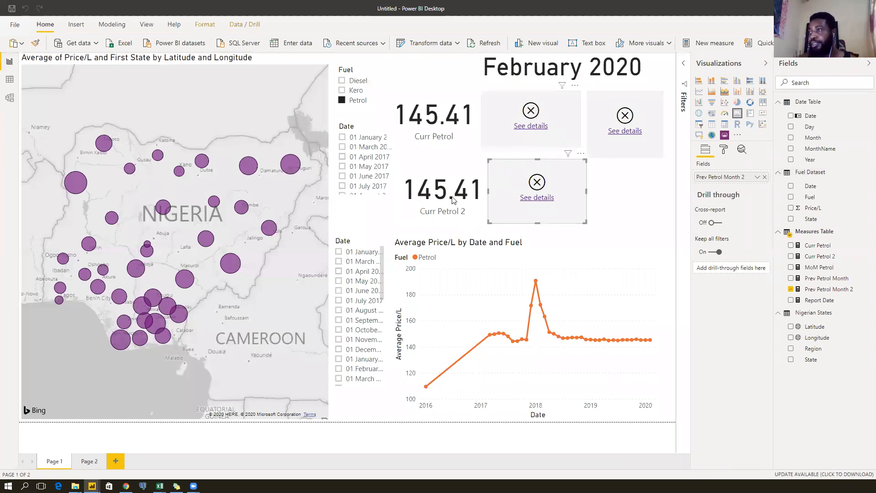
{"action": "left_click", "coordinate": [350, 243]}
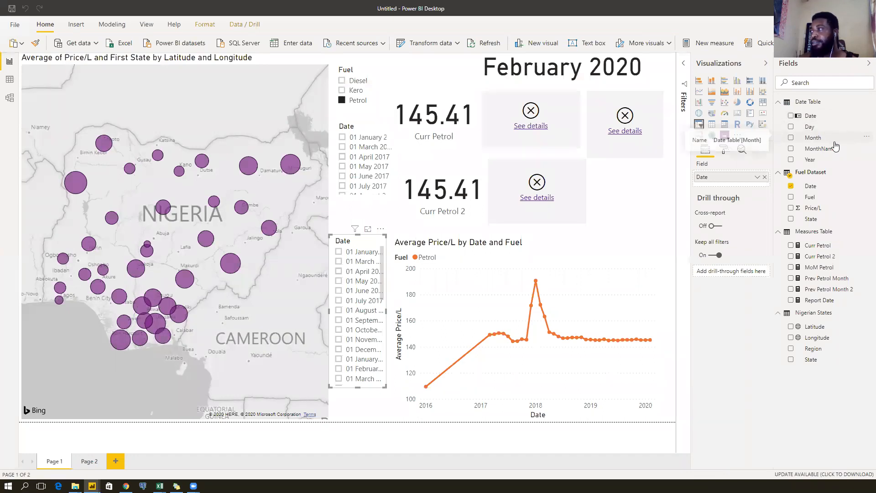
{"action": "left_click_drag", "start_coordinate": [824, 145], "coordinate": [741, 187]}
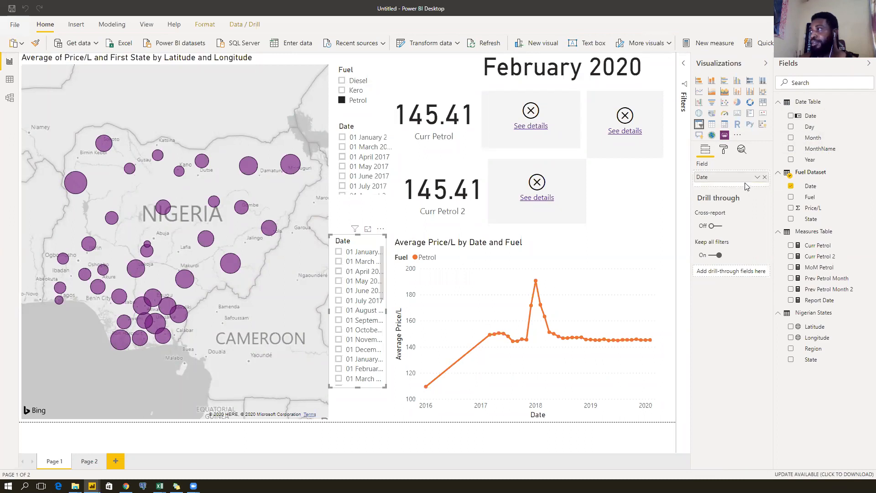
{"action": "left_click_drag", "start_coordinate": [832, 152], "coordinate": [740, 182]}
{"action": "left_click", "coordinate": [764, 177]}
{"action": "left_click_drag", "start_coordinate": [819, 155], "coordinate": [743, 182]}
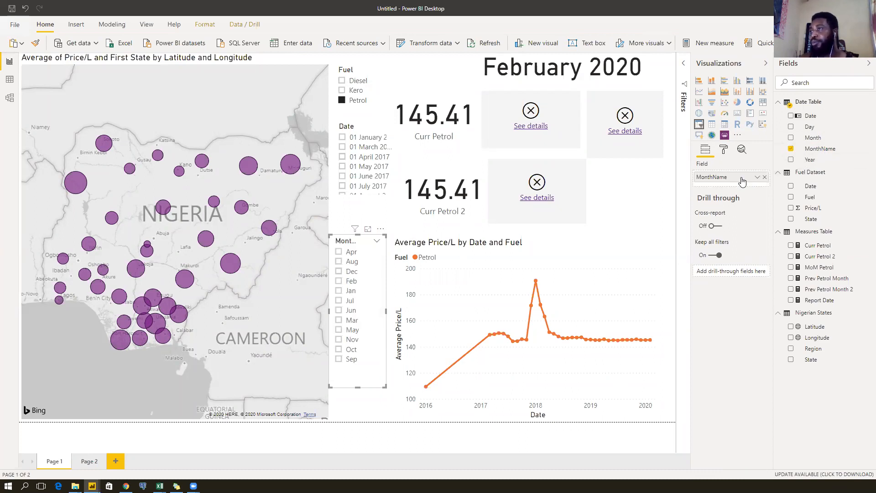
{"action": "left_click", "coordinate": [372, 127]}
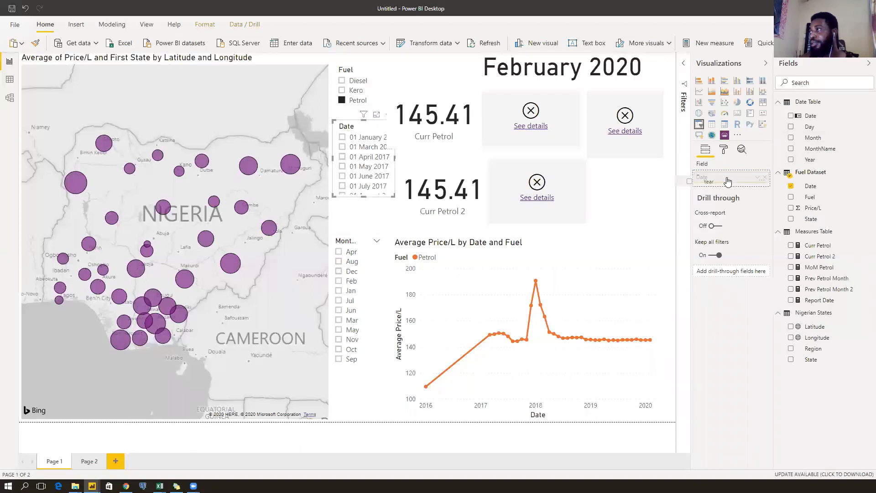
{"action": "left_click", "coordinate": [767, 177]}
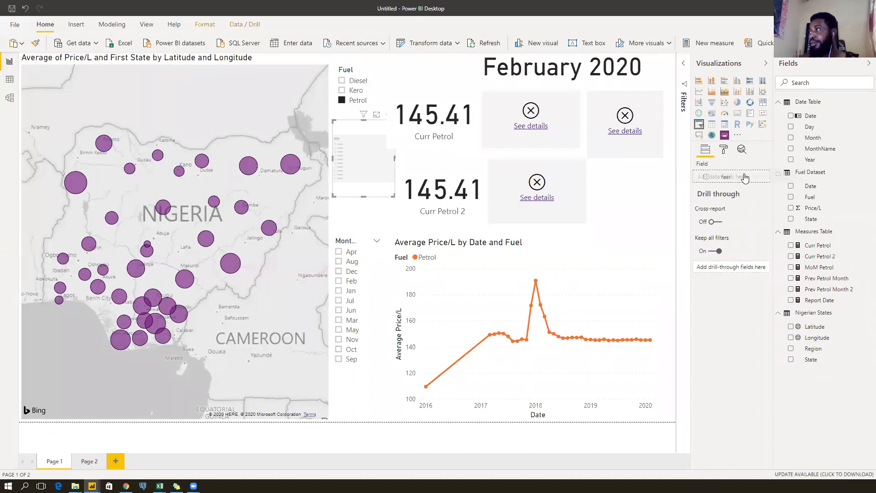
{"action": "left_click_drag", "start_coordinate": [810, 160], "coordinate": [744, 177]}
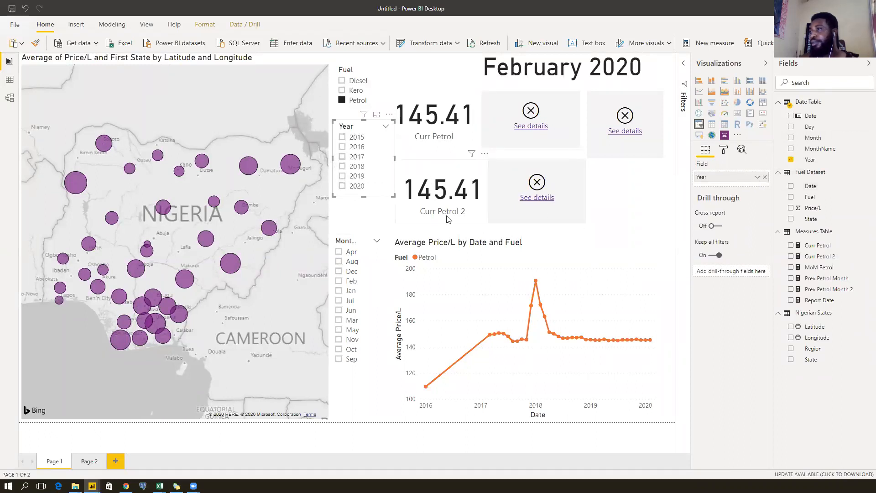
Replace Fuel Dataset's Date with Date Table's Date on the Average Price/L line chart's axis.
{"action": "left_click", "coordinate": [496, 245]}
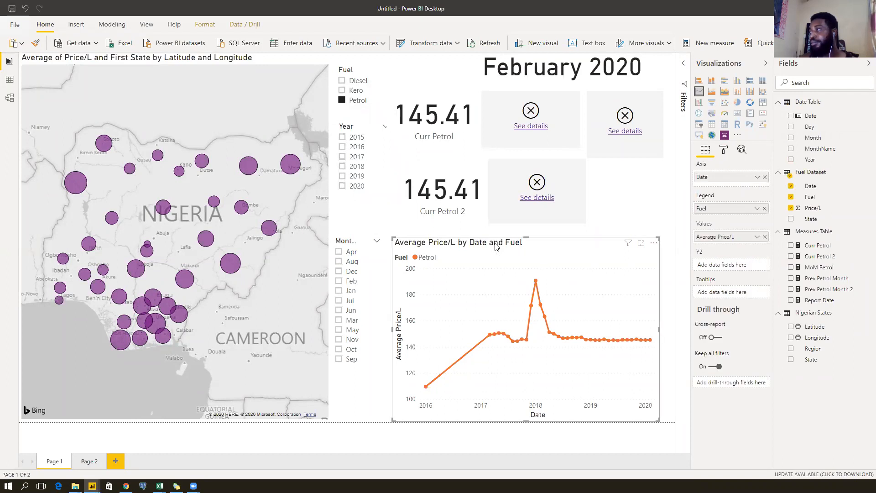
{"action": "left_click_drag", "start_coordinate": [811, 116], "coordinate": [733, 185]}
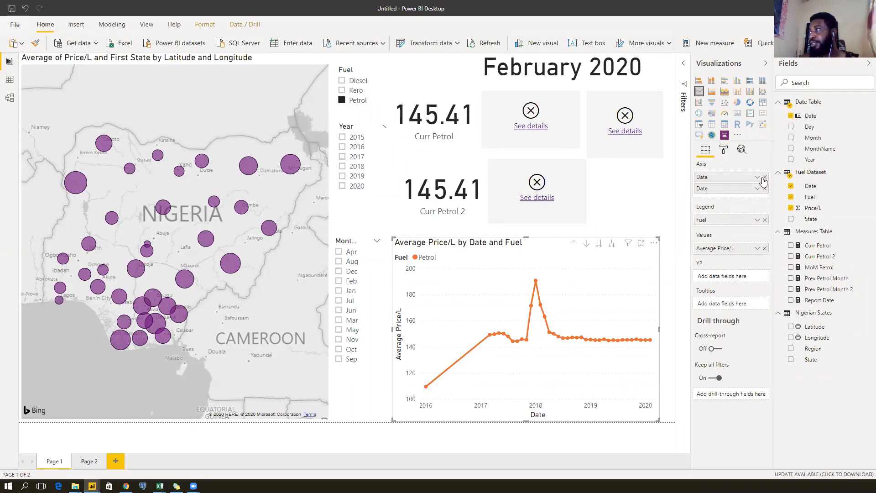
{"action": "left_click", "coordinate": [764, 178]}
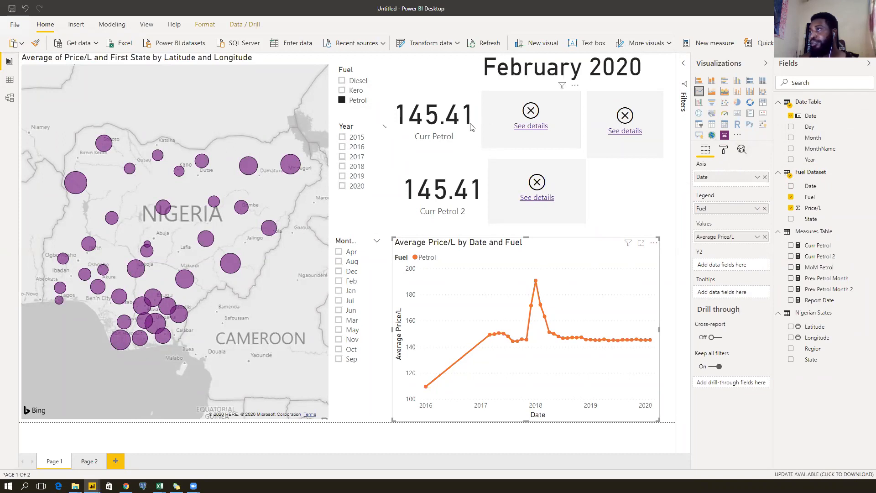
{"action": "left_click", "coordinate": [431, 133]}
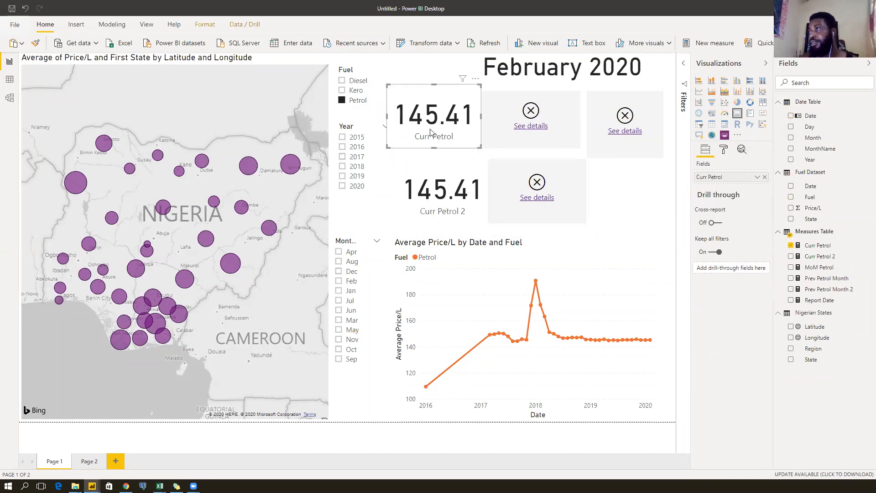
Change Curr Petrol's LASTDATE argument from 'Fuel Dataset'[Date] to 'Date Table'[Date].
{"action": "left_click", "coordinate": [816, 249]}
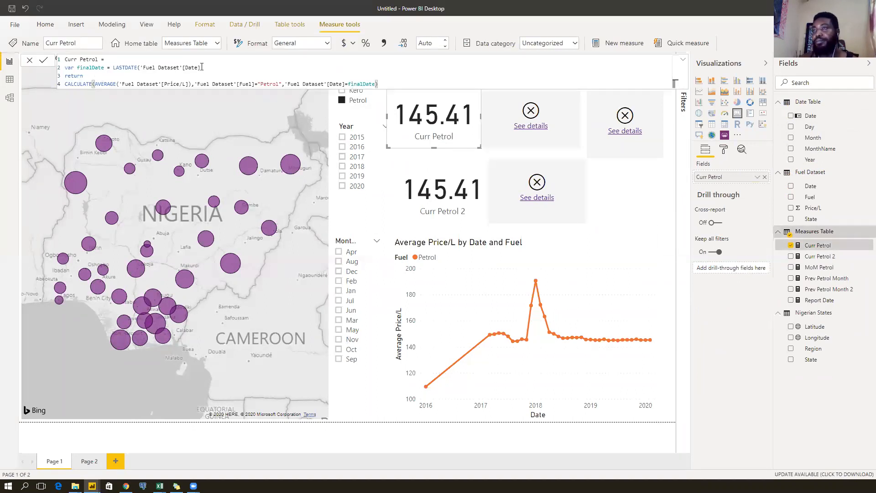
{"action": "left_click_drag", "start_coordinate": [206, 67], "coordinate": [140, 66]}
{"action": "type", "text": "date"}
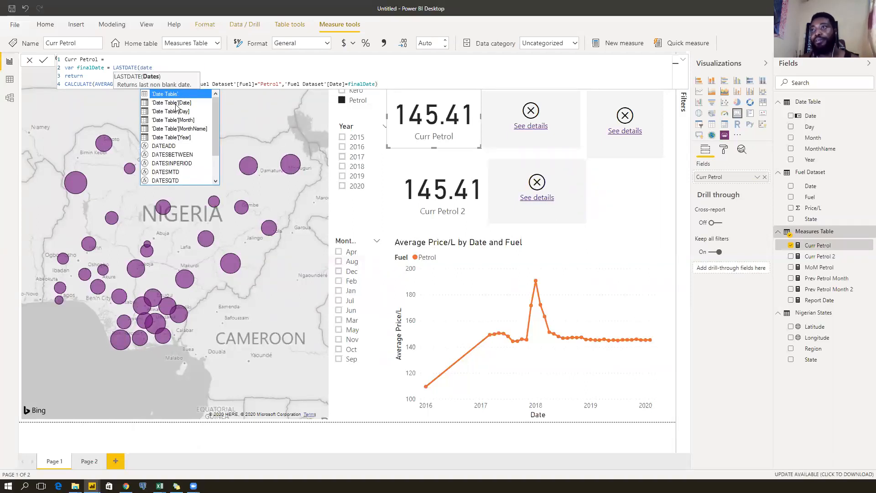
{"action": "left_click", "coordinate": [182, 105]}
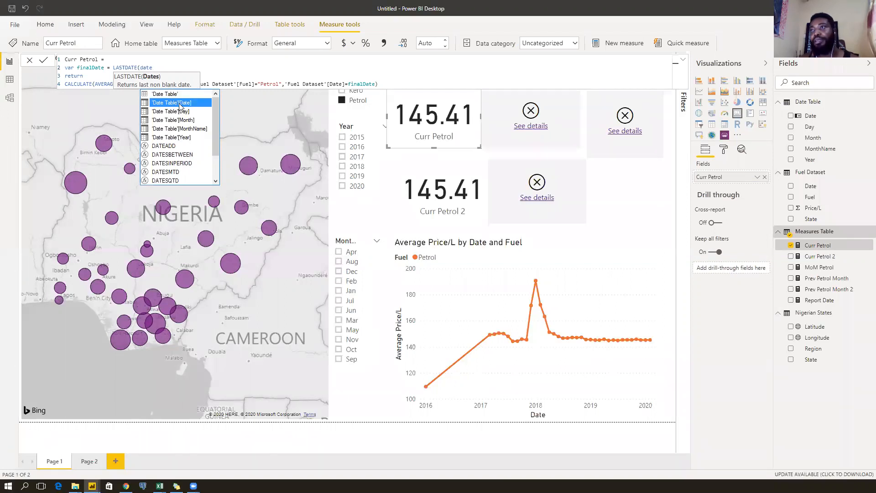
{"action": "double_click", "coordinate": [181, 105]}
{"action": "type", "text": ")"}
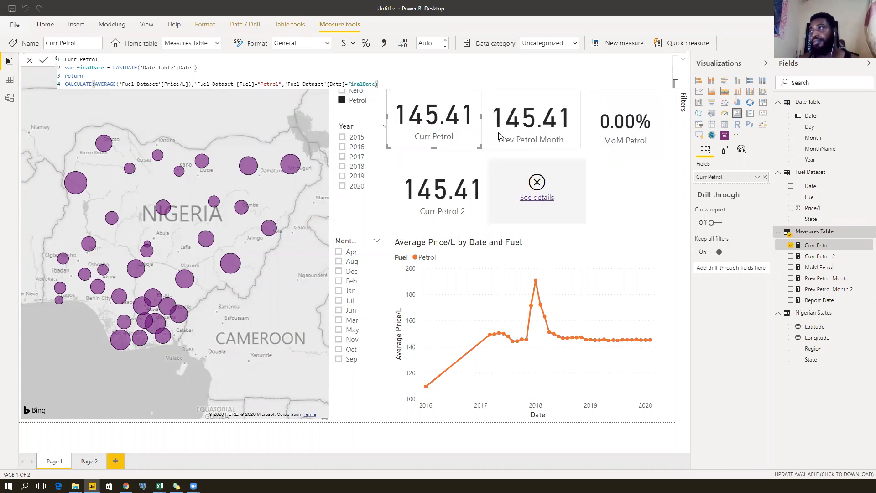
{"action": "left_click", "coordinate": [514, 132]}
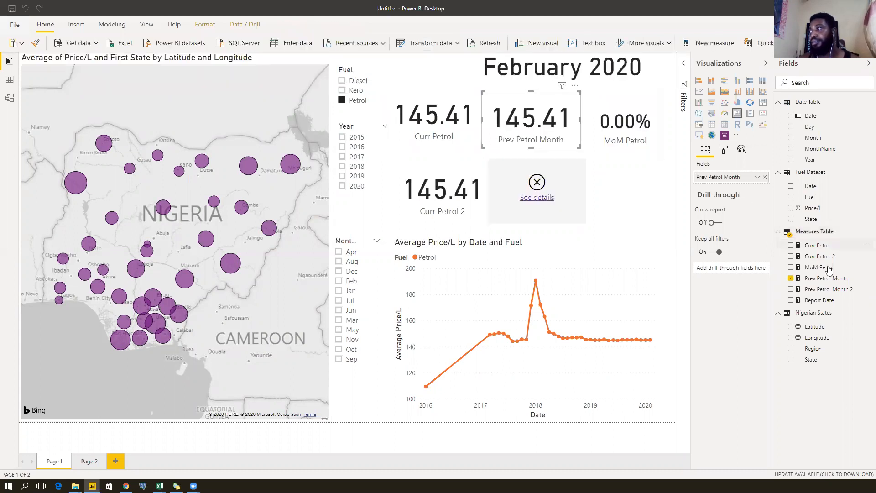
Make Prev Petrol Month's DATEADD use 'Date Table'[Date] with -1 MONTH.
{"action": "left_click", "coordinate": [828, 283]}
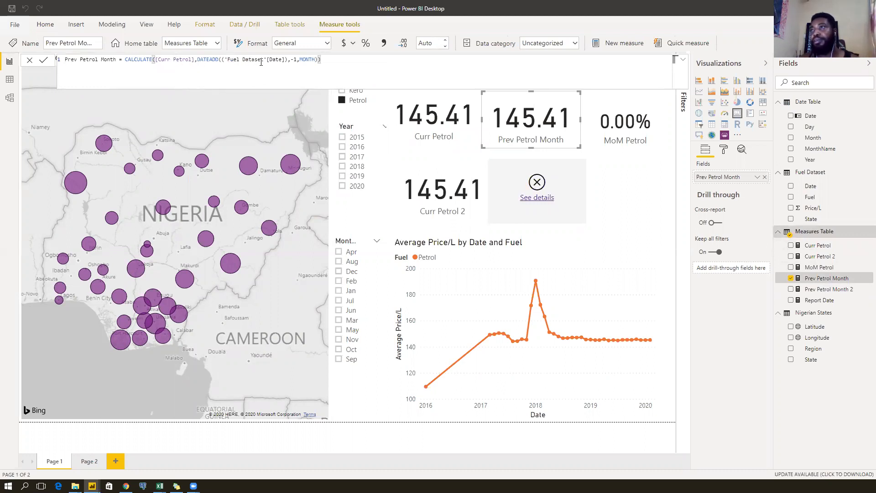
{"action": "left_click_drag", "start_coordinate": [287, 60], "coordinate": [228, 59]}
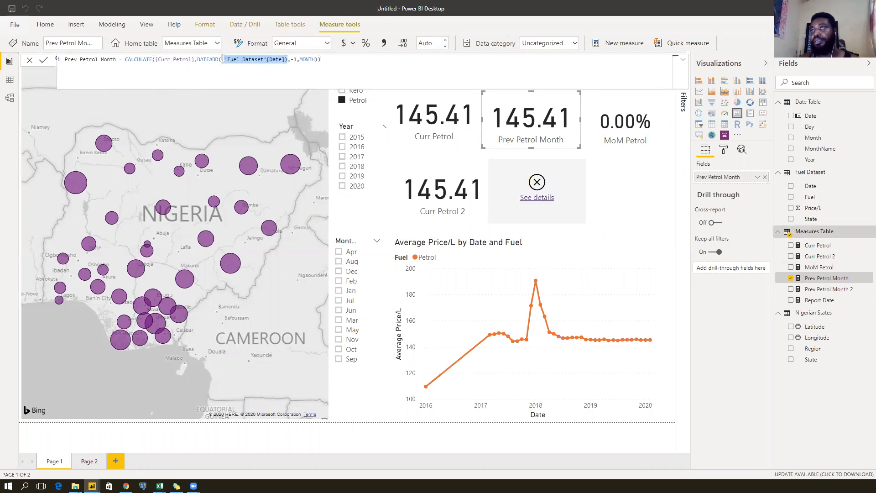
{"action": "type", "text": "date"}
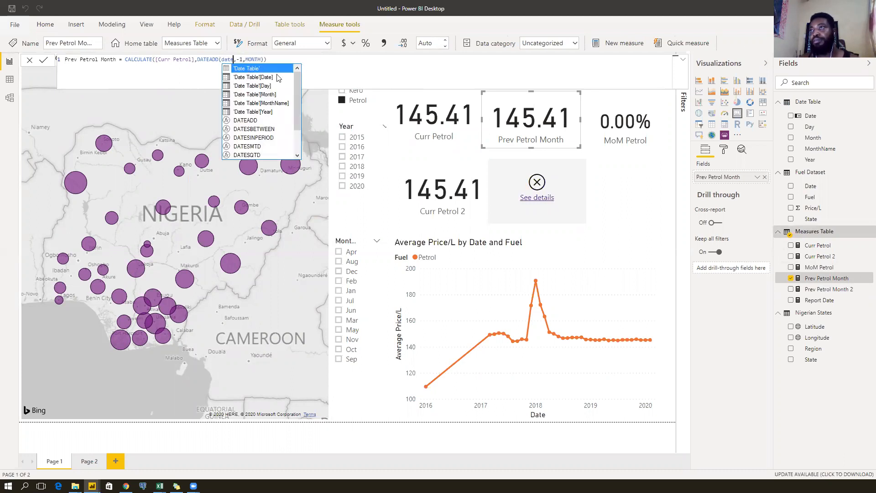
{"action": "left_click", "coordinate": [256, 77]}
{"action": "left_click", "coordinate": [323, 61]}
{"action": "key", "text": "Return"}
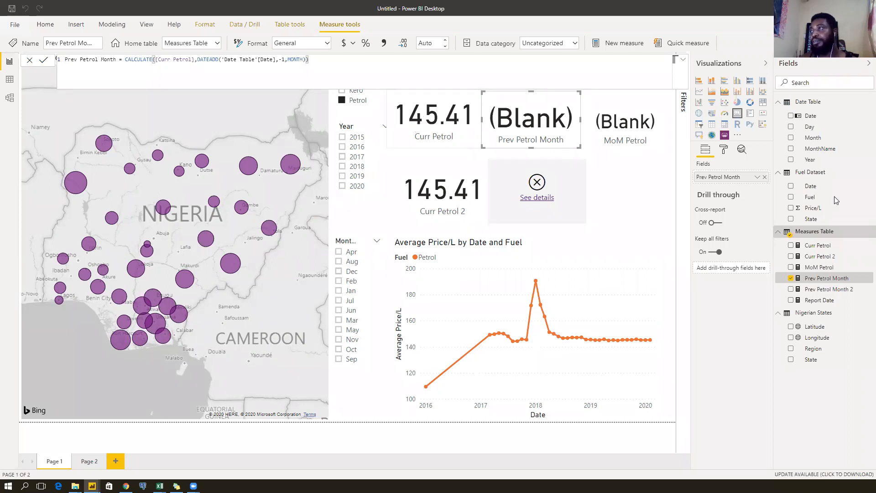
{"action": "left_click", "coordinate": [839, 250]}
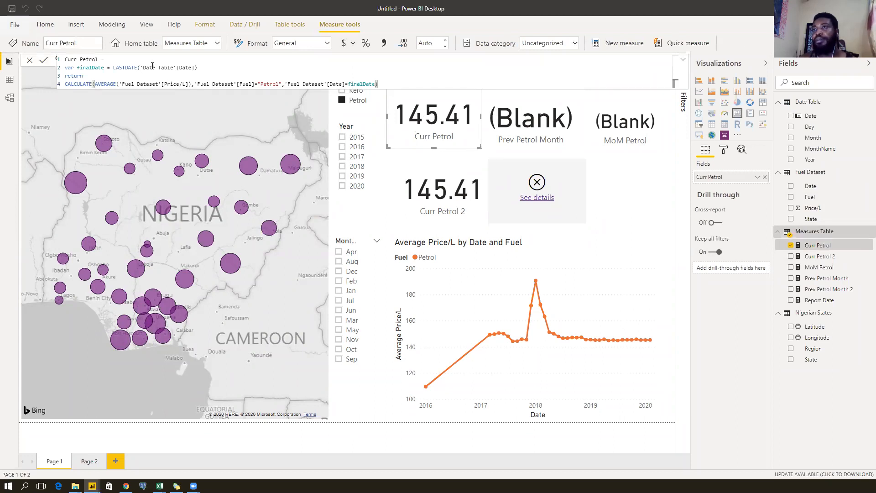
Change Curr Petrol's CALCULATE filter to 'Date Table'[Date]=finalDate.
{"action": "left_click", "coordinate": [163, 85]}
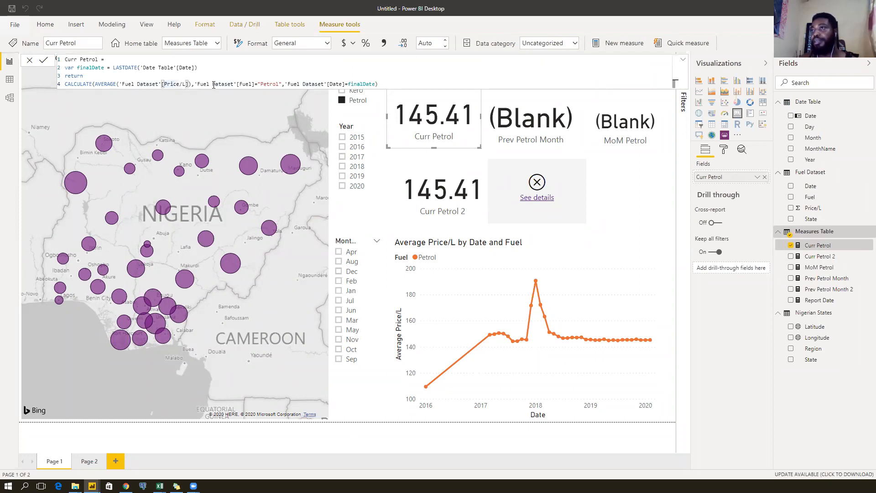
{"action": "left_click", "coordinate": [231, 83]}
{"action": "left_click", "coordinate": [315, 84]}
{"action": "left_click_drag", "start_coordinate": [346, 84], "coordinate": [285, 84]}
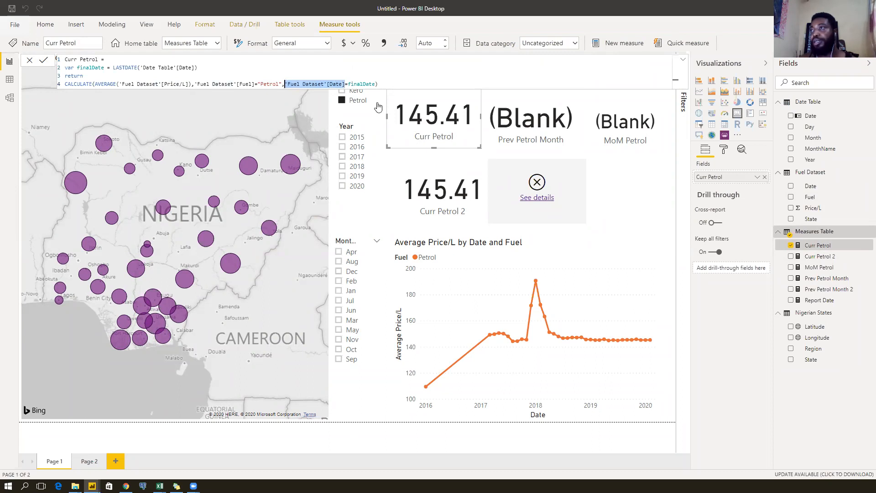
{"action": "type", "text": "date"}
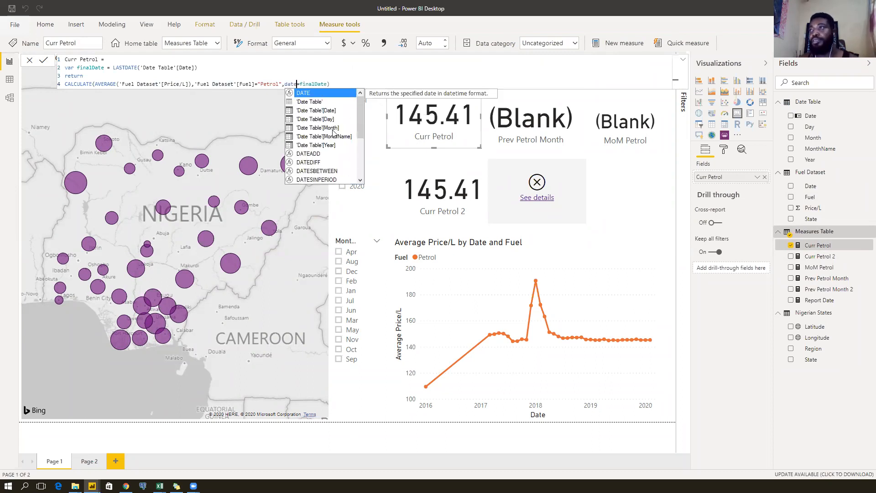
{"action": "left_click", "coordinate": [319, 110]}
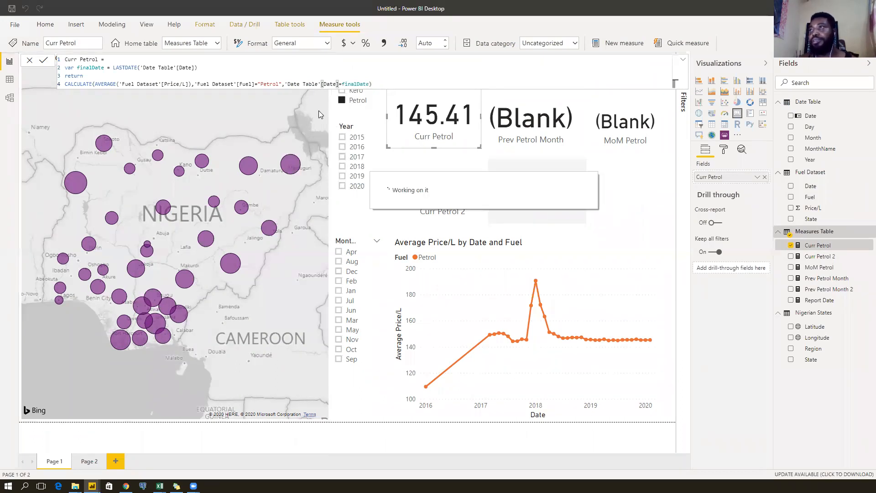
{"action": "key", "text": "End"}
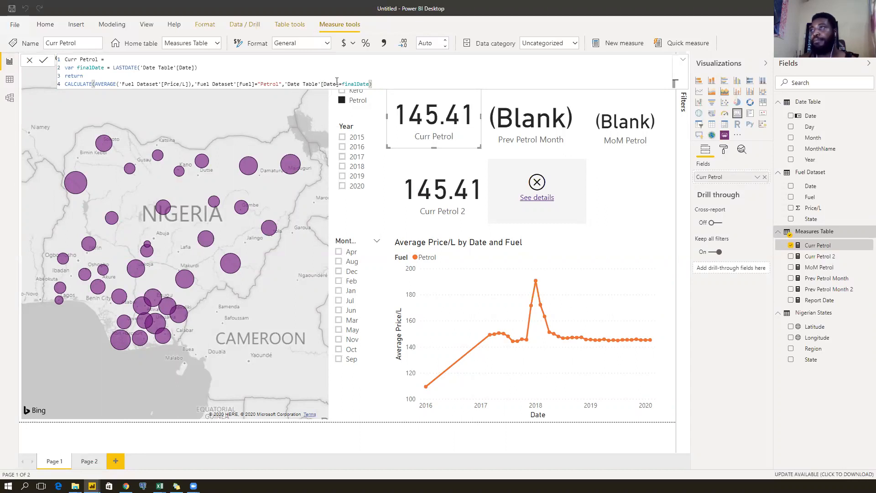
{"action": "left_click", "coordinate": [312, 84]}
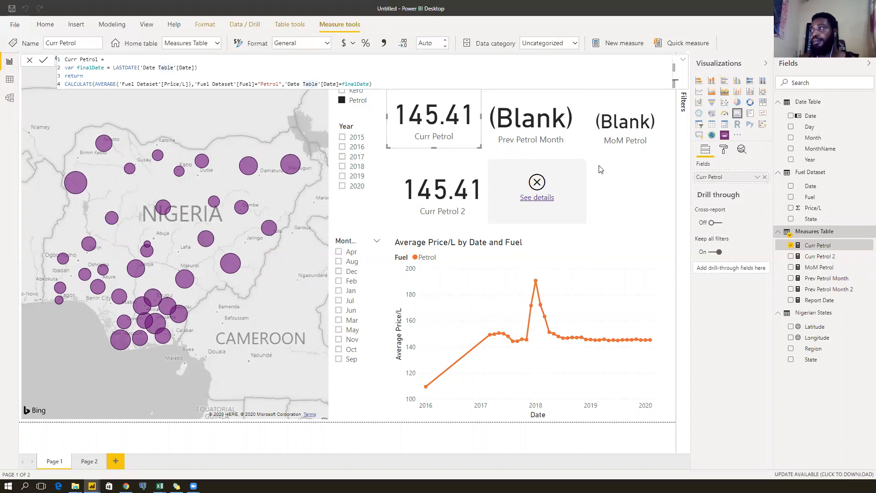
Filter the report by year 2017, 2019, 2018, then 2020, and open the Report Date measure.
{"action": "left_click", "coordinate": [638, 176]}
{"action": "left_click", "coordinate": [348, 157]}
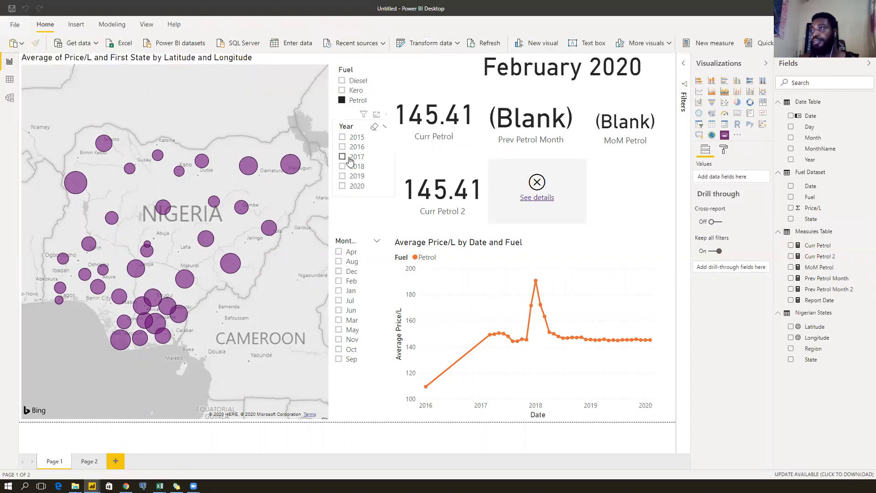
{"action": "left_click", "coordinate": [357, 177]}
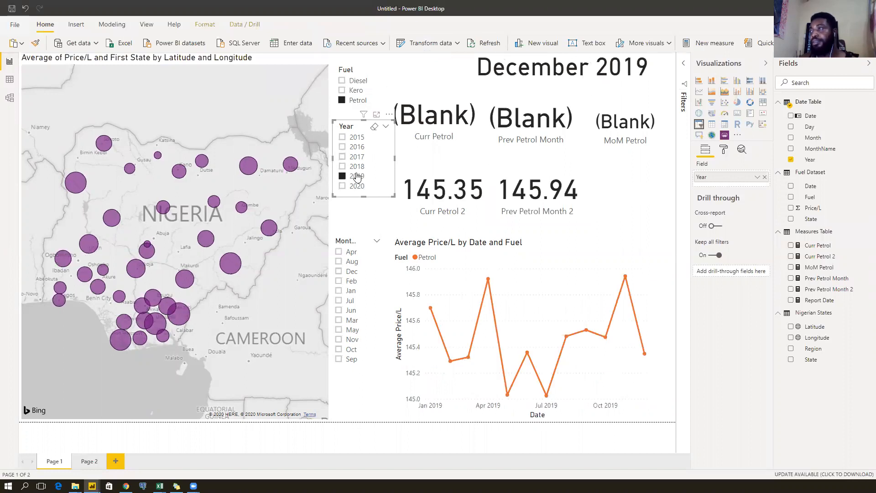
{"action": "left_click", "coordinate": [357, 166]}
{"action": "left_click", "coordinate": [356, 186]}
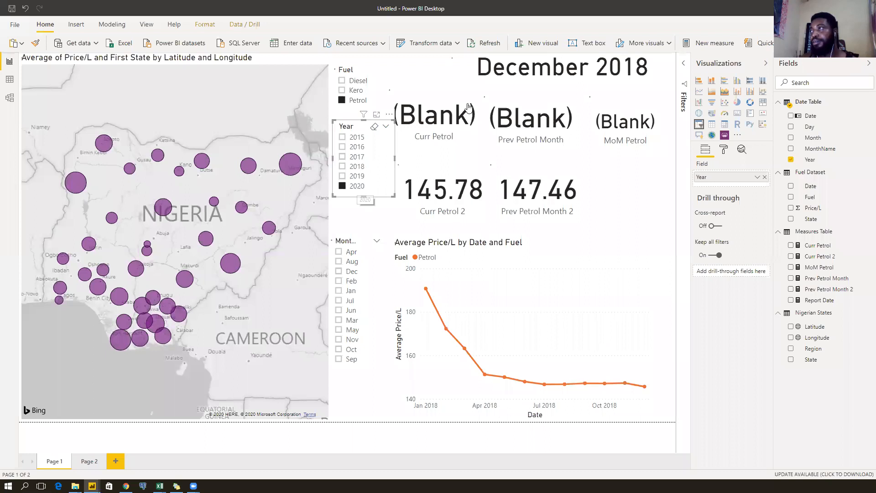
{"action": "left_click", "coordinate": [555, 69]}
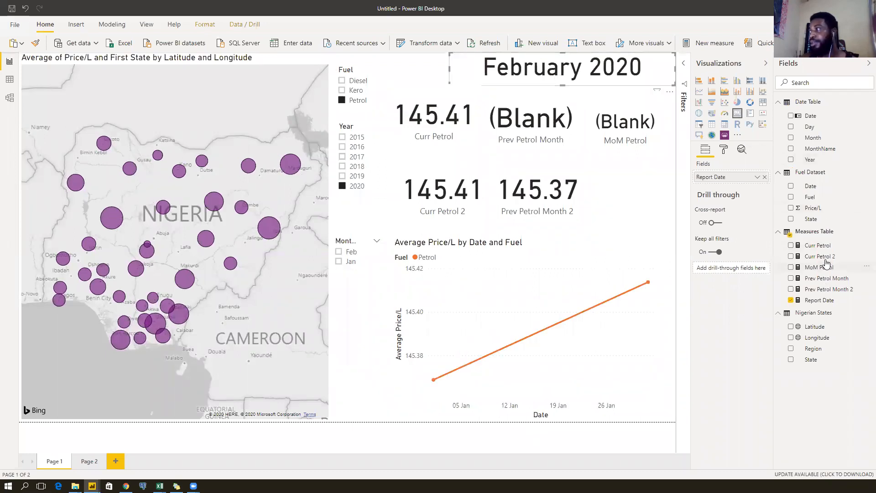
{"action": "left_click", "coordinate": [819, 300]}
Change Report Date's formula to LASTDATE('Date Table'[Date]) and commit it.
{"action": "left_click", "coordinate": [200, 65]}
{"action": "left_click_drag", "start_coordinate": [211, 57], "coordinate": [135, 60]}
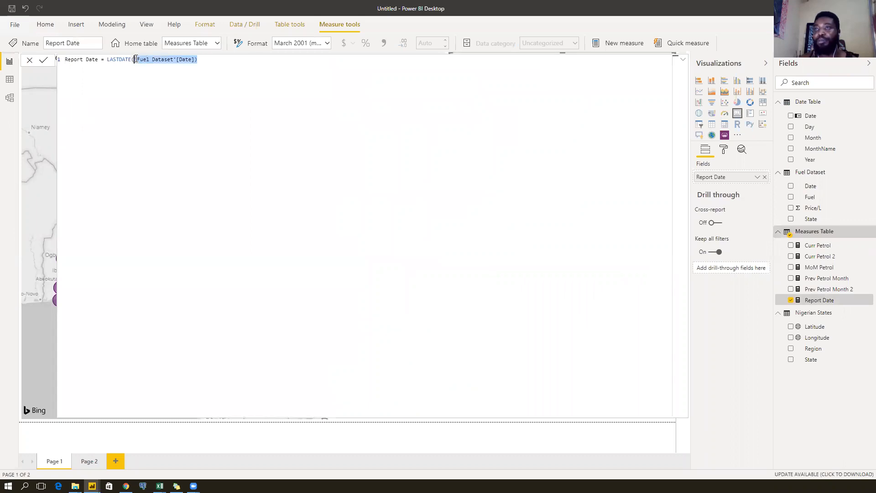
{"action": "type", "text": "Date"}
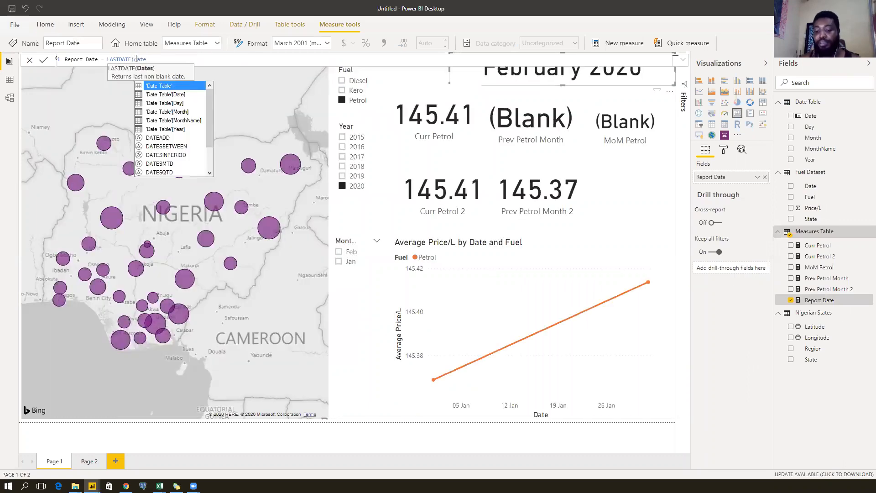
{"action": "key", "text": "Down"}
{"action": "key", "text": "Tab"}
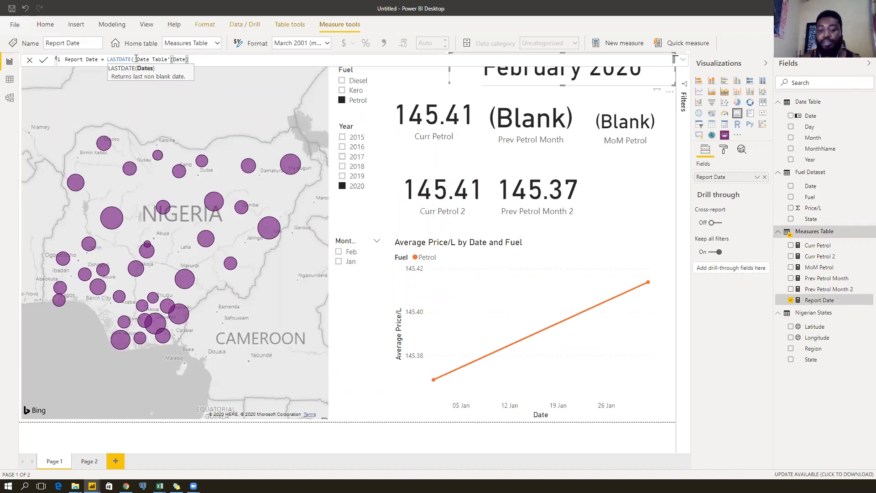
{"action": "type", "text": ")"}
{"action": "key", "text": "Return"}
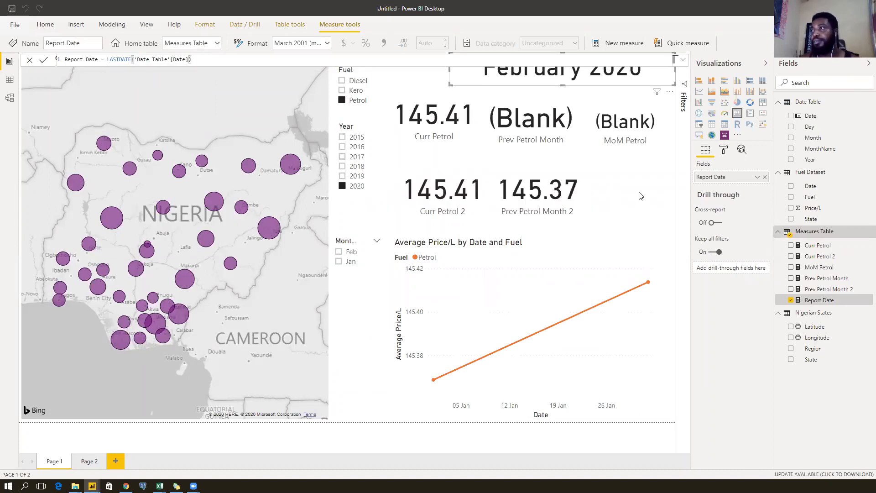
{"action": "left_click", "coordinate": [635, 187]}
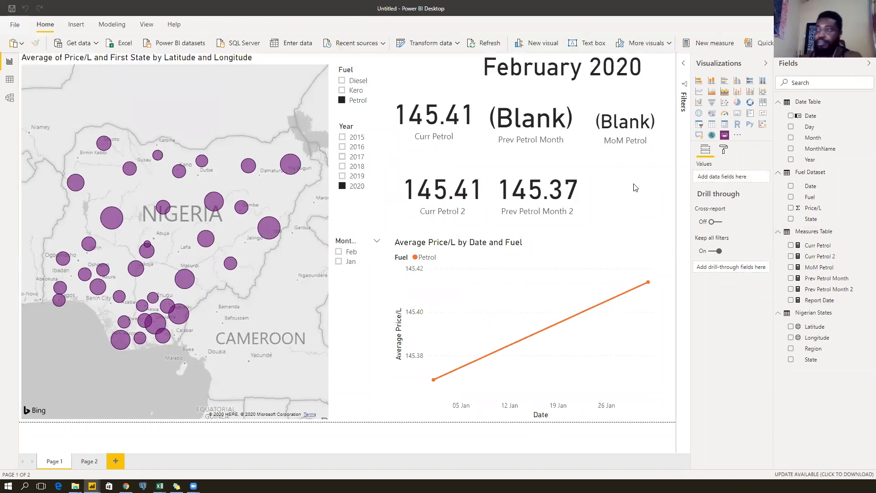
{"action": "left_click", "coordinate": [445, 123]}
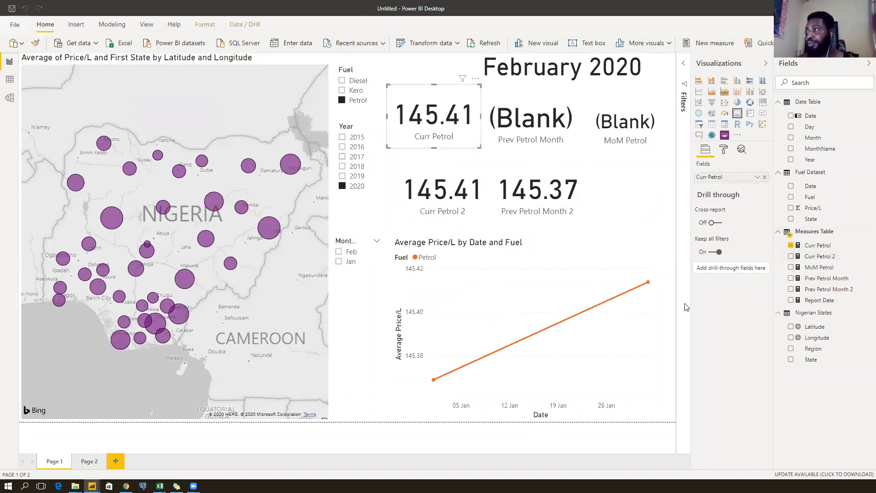
{"action": "mouse_move", "coordinate": [652, 290]}
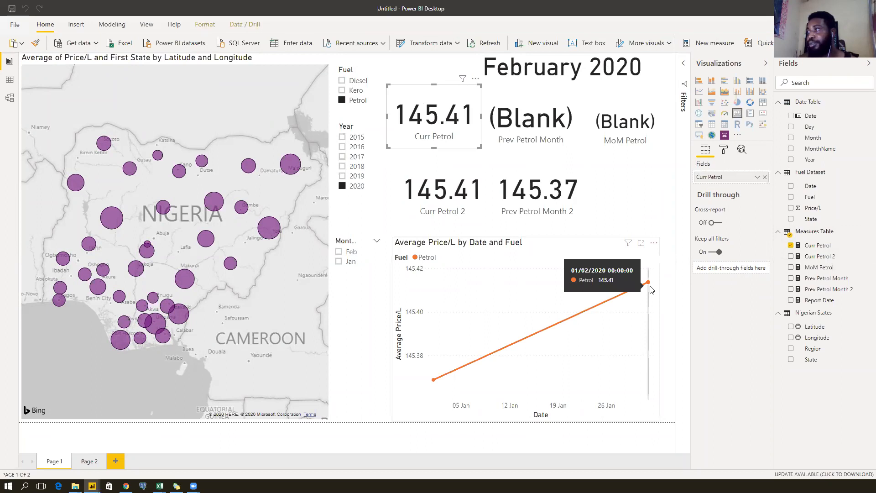
Switch Curr Petrol 2's DATESMTD argument to 'Date Table'[Date].
{"action": "left_click", "coordinate": [824, 247]}
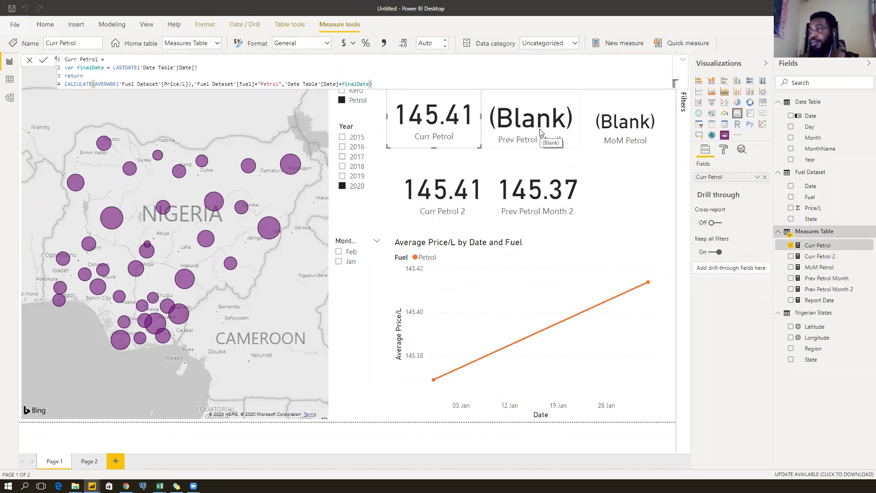
{"action": "left_click", "coordinate": [439, 206]}
{"action": "left_click", "coordinate": [824, 257]}
{"action": "left_click", "coordinate": [245, 66]}
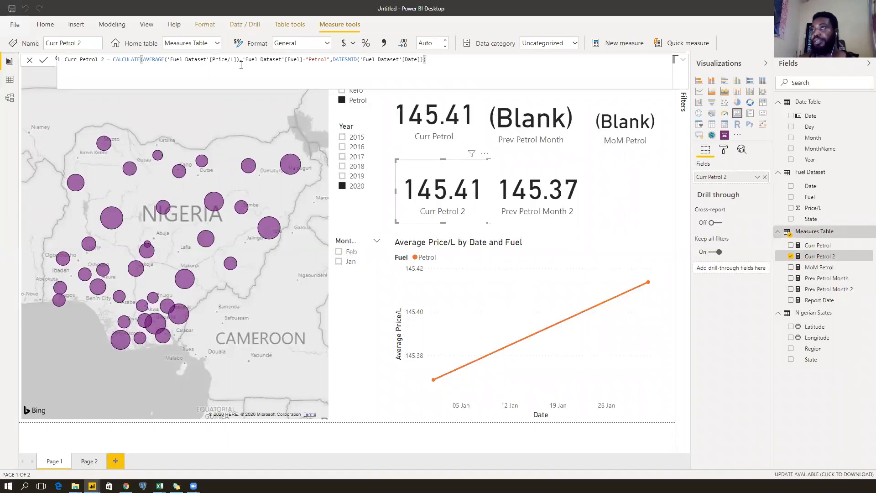
{"action": "left_click_drag", "start_coordinate": [424, 60], "coordinate": [364, 60]}
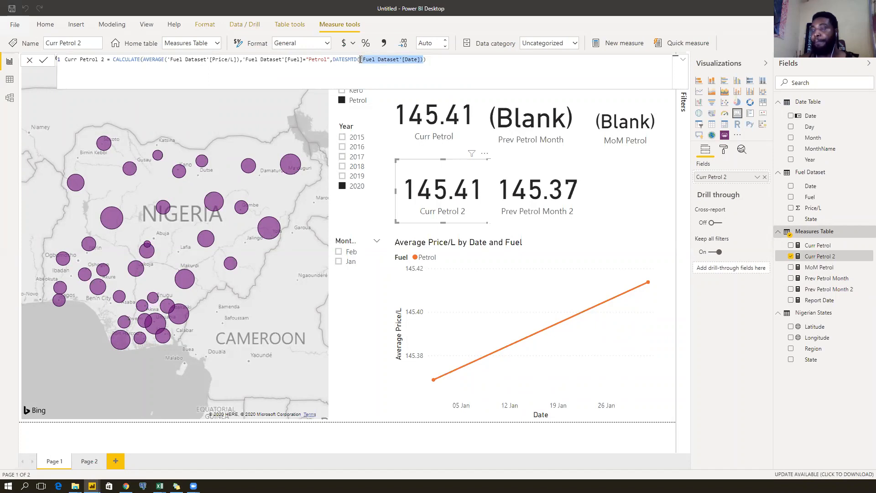
{"action": "type", "text": "Date"}
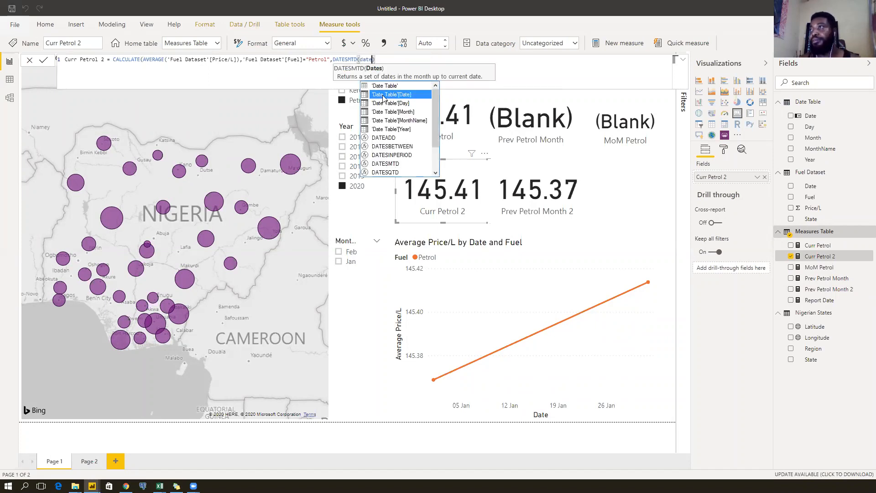
{"action": "left_click", "coordinate": [383, 97]}
{"action": "left_click", "coordinate": [432, 60]}
{"action": "key", "text": "Return"}
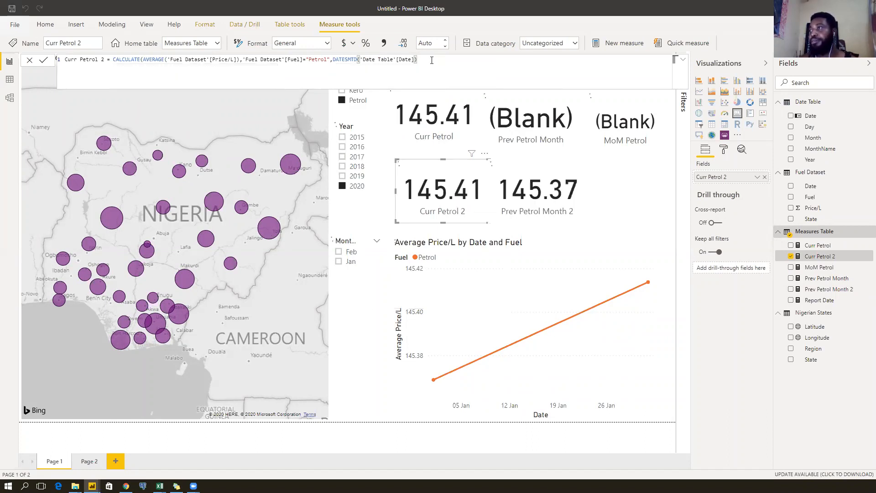
{"action": "type", "text": ")"}
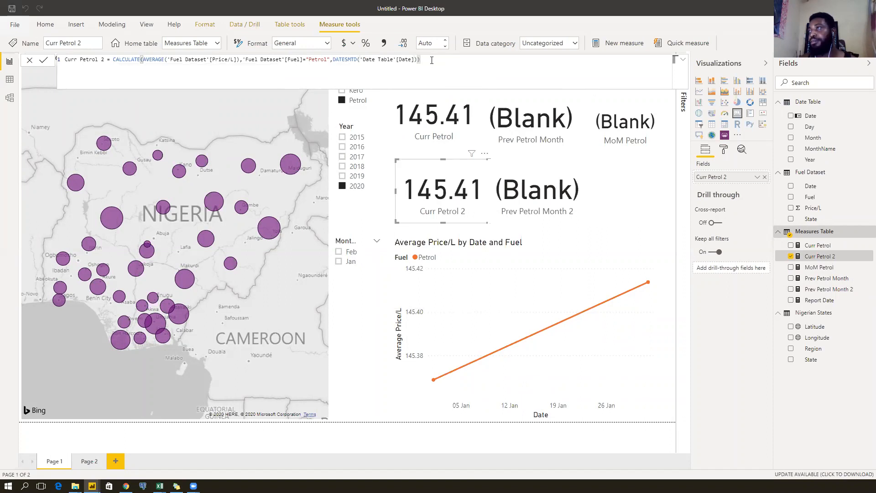
Remove the ALL('Fuel Dataset'[Date]) argument from Prev Petrol Month 2's formula.
{"action": "left_click", "coordinate": [537, 196]}
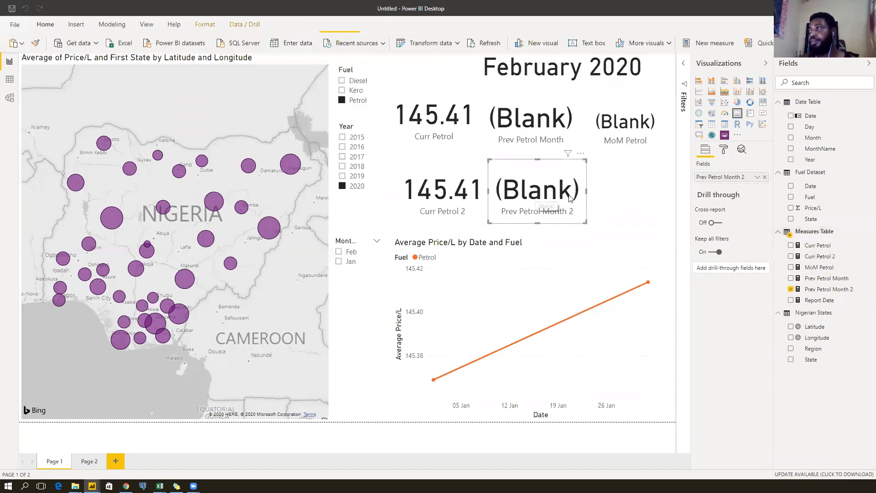
{"action": "left_click", "coordinate": [836, 289]}
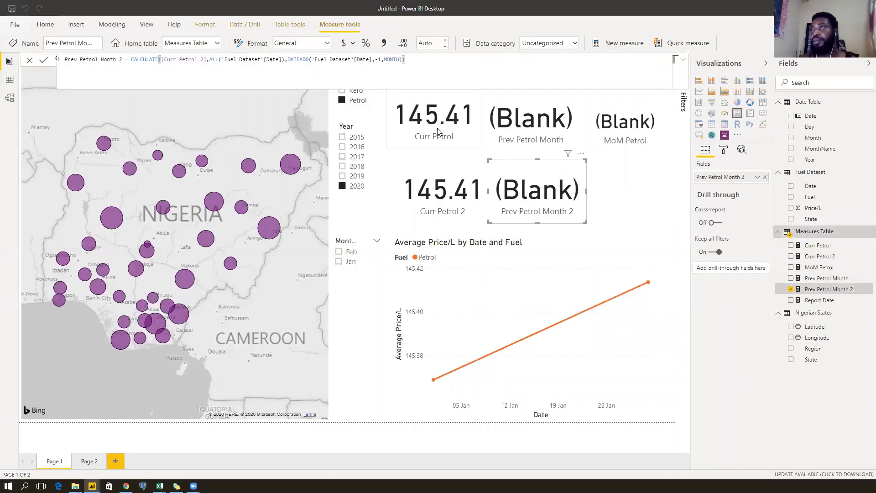
{"action": "left_click_drag", "start_coordinate": [284, 60], "coordinate": [210, 61]}
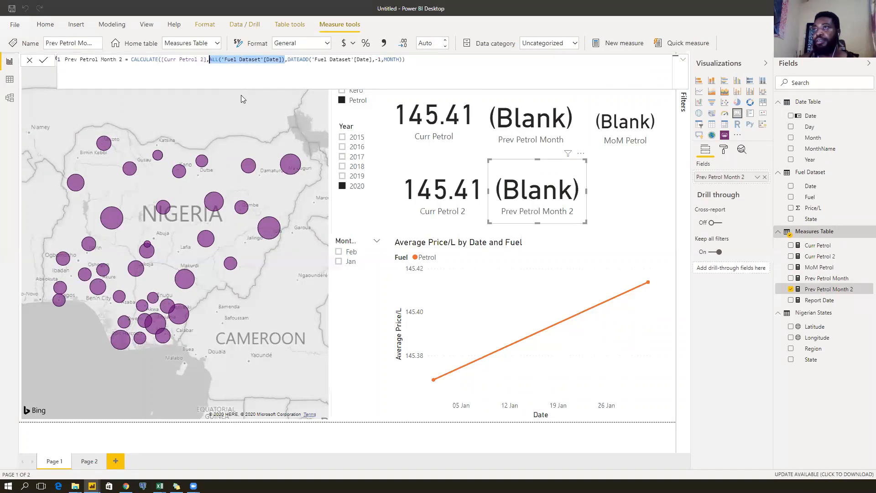
{"action": "key", "text": "BackSpace"}
{"action": "key", "text": "BackSpace"}
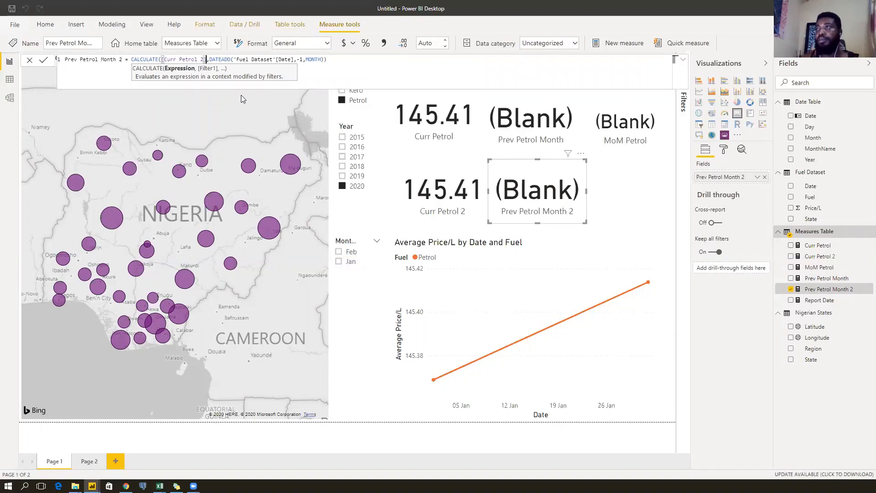
{"action": "key", "text": "Return"}
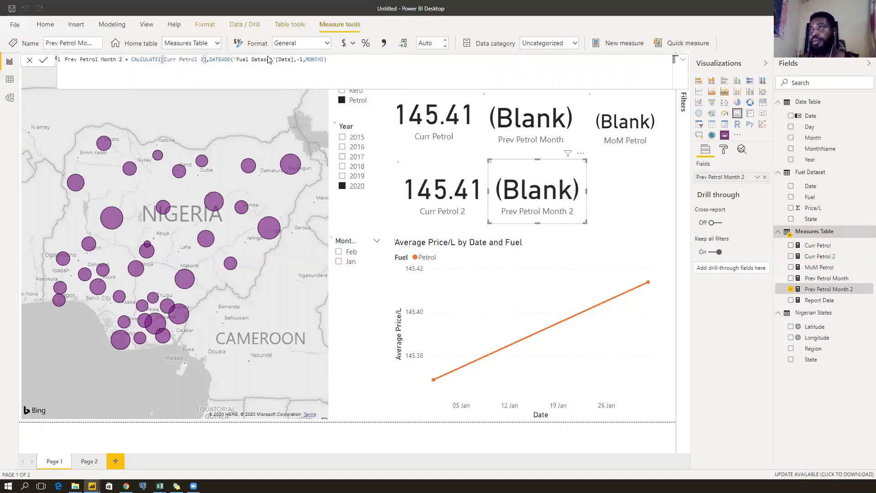
Make Prev Petrol Month 2's DATEADD shift 'Date Table'[Date] back one month.
{"action": "double_click", "coordinate": [288, 60]}
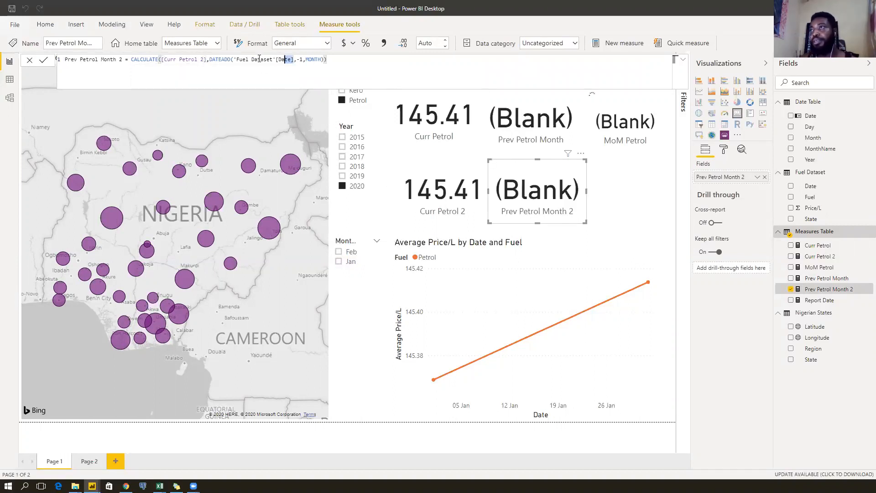
{"action": "left_click", "coordinate": [236, 59], "text": "shift"}
{"action": "type", "text": "date"}
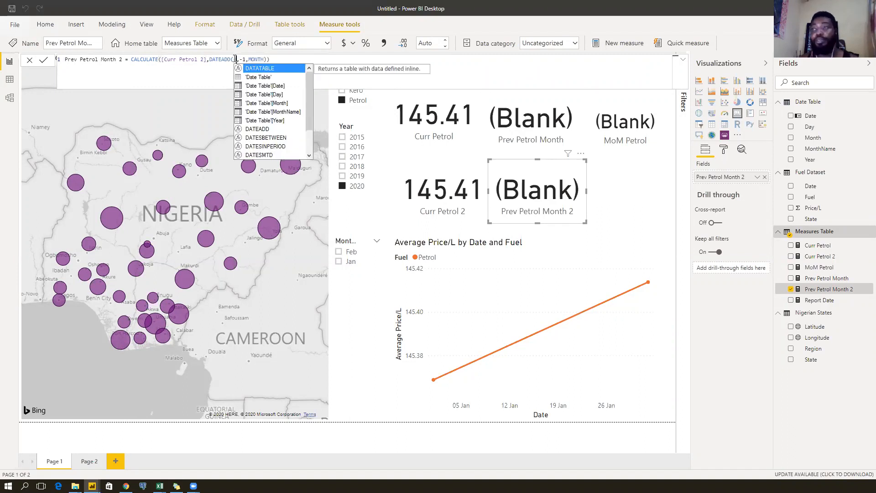
{"action": "left_click", "coordinate": [280, 77]}
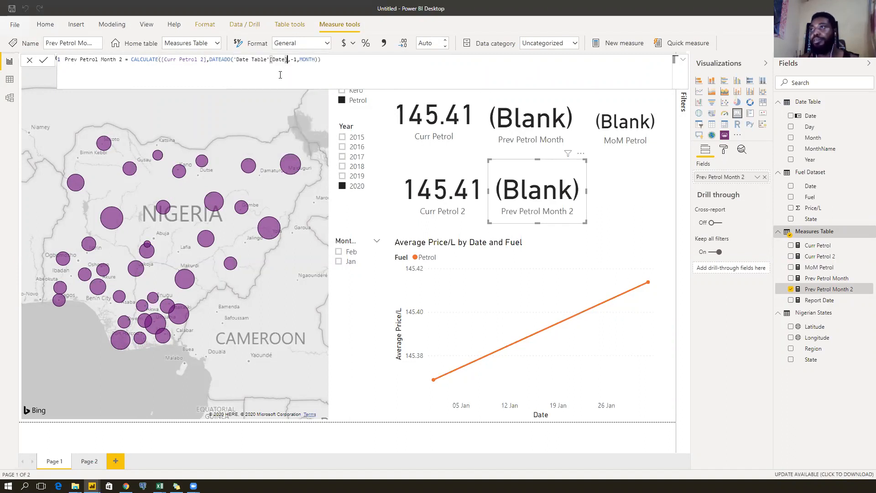
{"action": "left_click", "coordinate": [339, 64]}
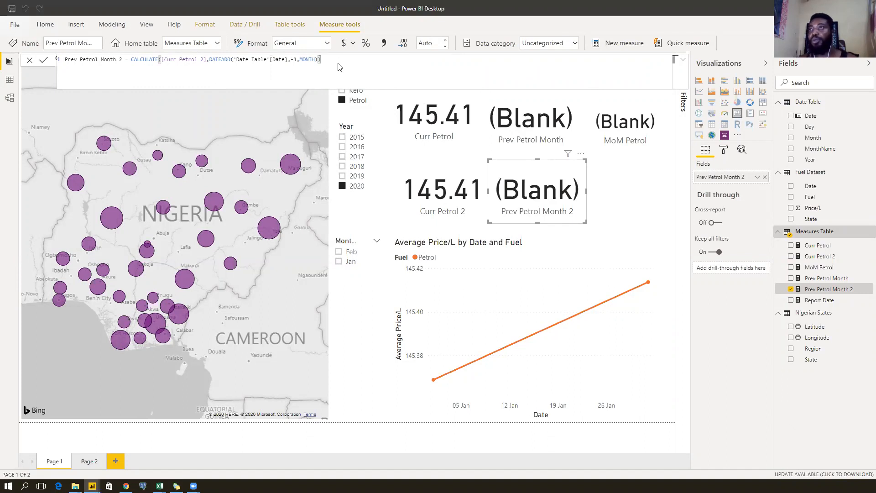
{"action": "key", "text": "Return"}
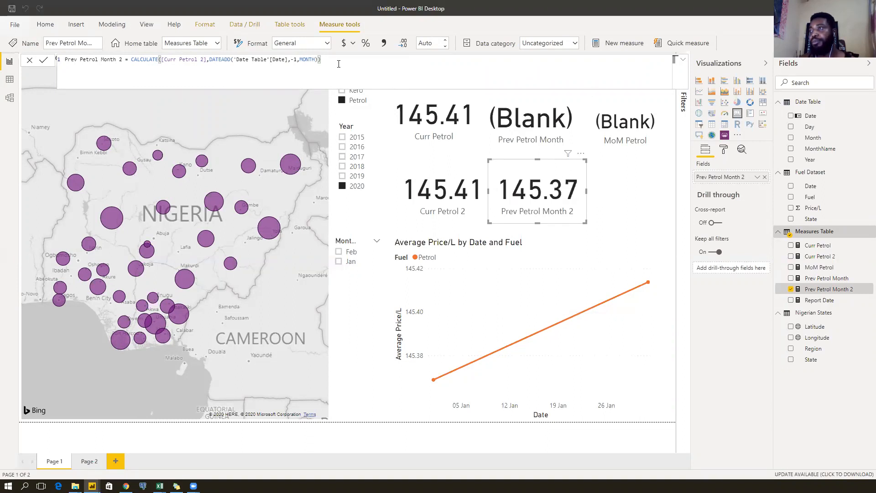
{"action": "left_click", "coordinate": [622, 199]}
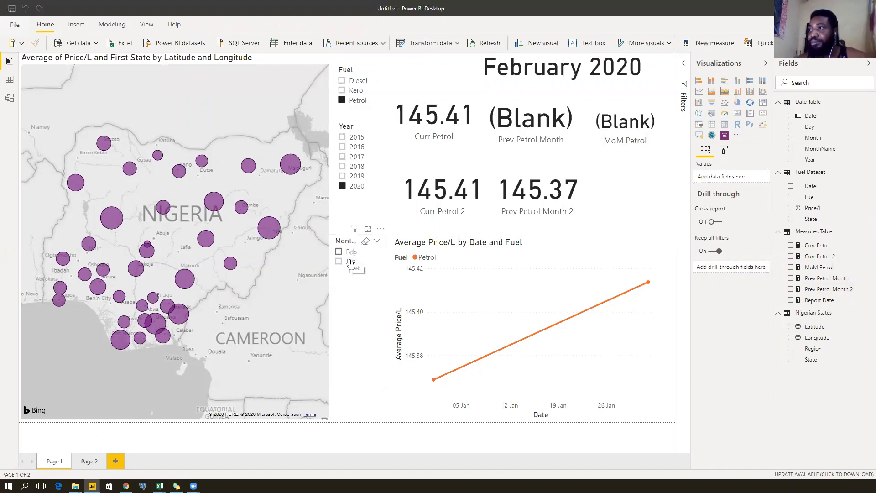
Test the Year slicer with 2019, 2020, 2019 and the Month slicer with July and February, ending on 2019.
{"action": "left_click", "coordinate": [351, 176]}
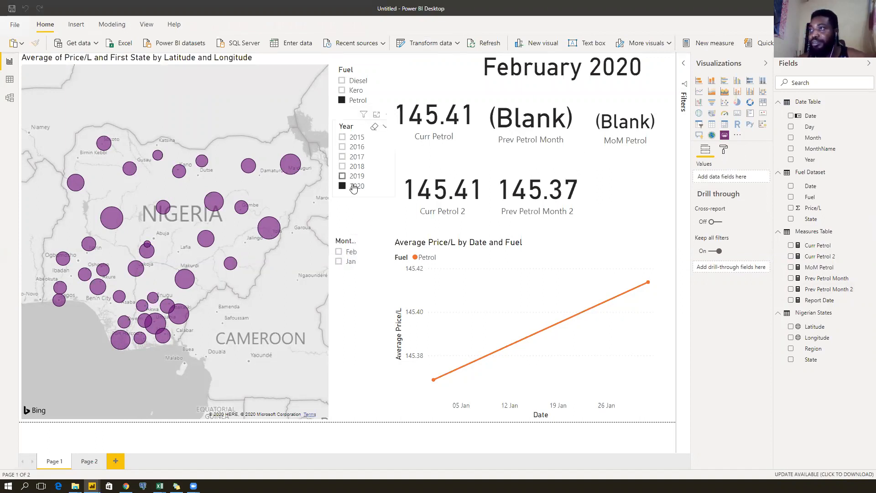
{"action": "left_click", "coordinate": [355, 186]}
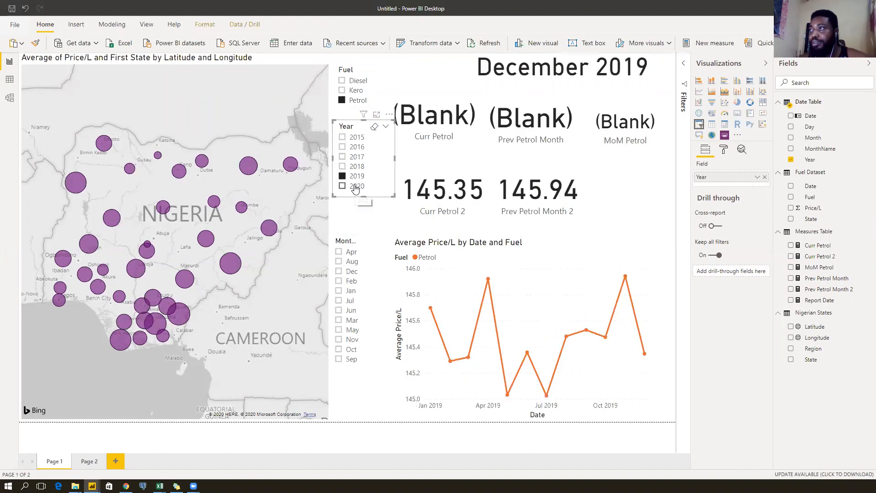
{"action": "left_click", "coordinate": [355, 177]}
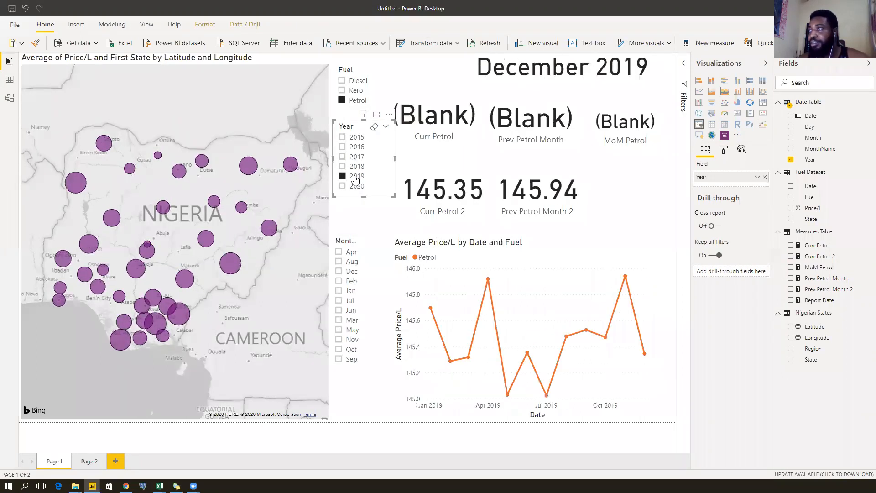
{"action": "left_click", "coordinate": [344, 302]}
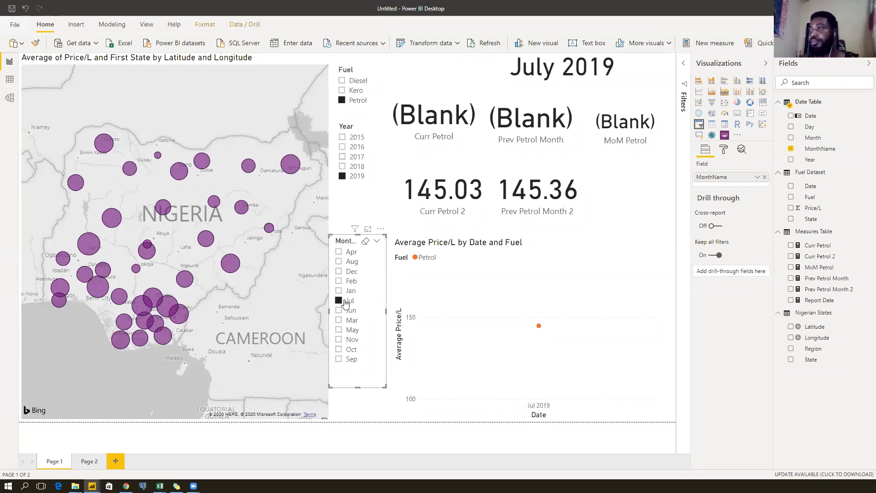
{"action": "left_click", "coordinate": [346, 301]}
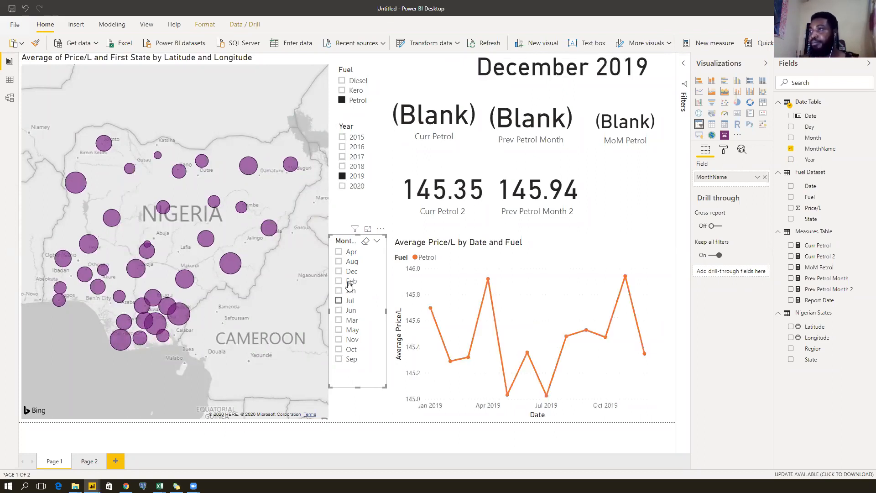
{"action": "left_click", "coordinate": [349, 281]}
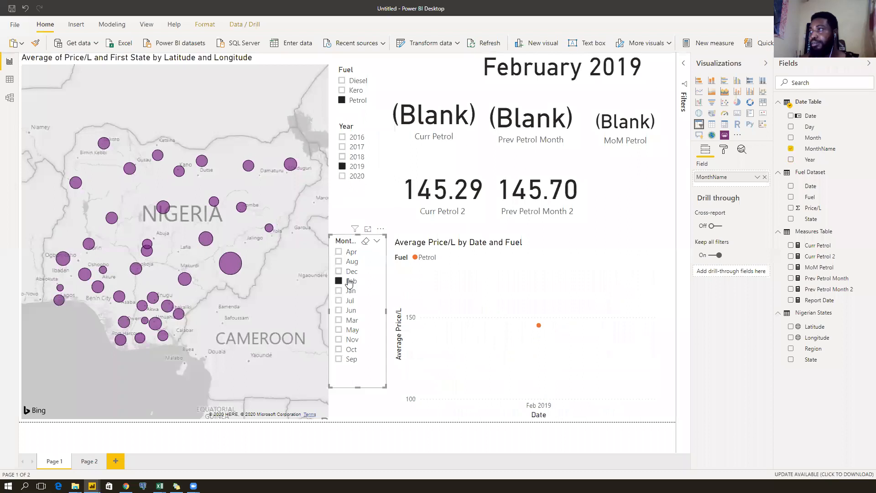
{"action": "left_click", "coordinate": [350, 281]}
Delete the Curr Petrol, Prev Petrol Month and MoM Petrol cards.
{"action": "left_click", "coordinate": [424, 135]}
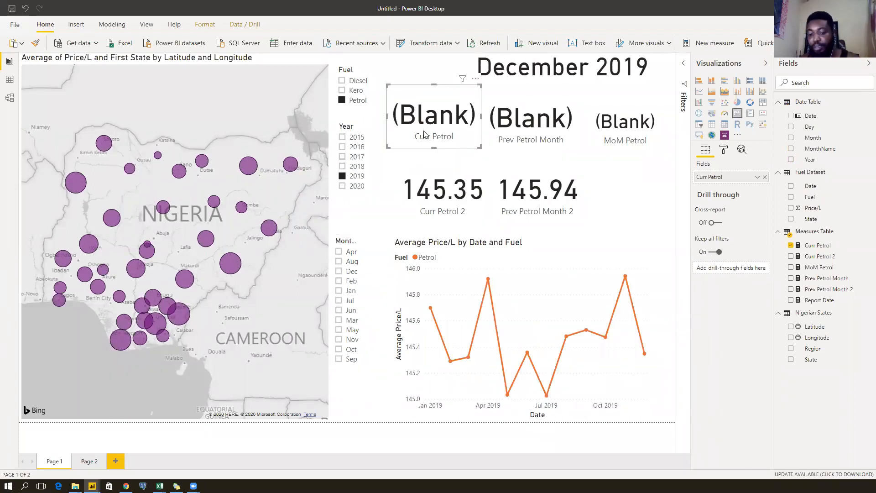
{"action": "key", "text": "Delete"}
{"action": "left_click", "coordinate": [514, 135]}
{"action": "key", "text": "Delete"}
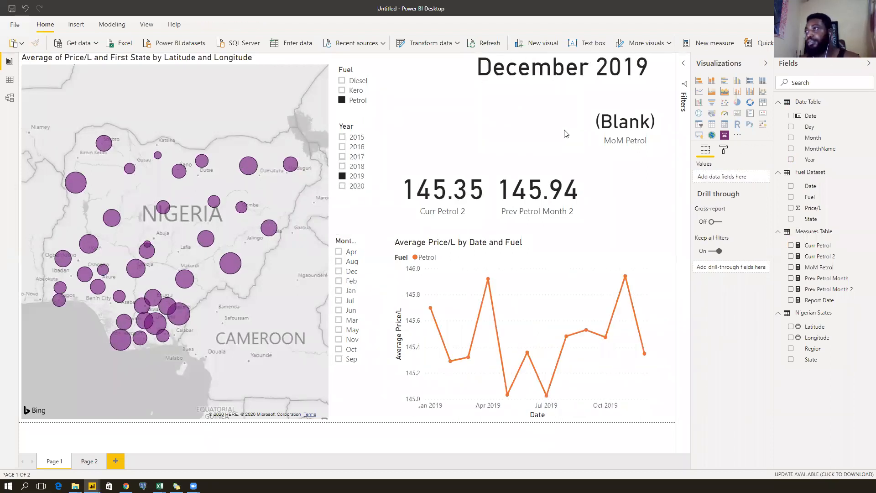
{"action": "left_click", "coordinate": [604, 132]}
{"action": "key", "text": "Delete"}
Move Prev Petrol Month 2 right beside Curr Petrol 2 and check values against the chart points.
{"action": "left_click", "coordinate": [442, 195]}
{"action": "left_click", "coordinate": [541, 201]}
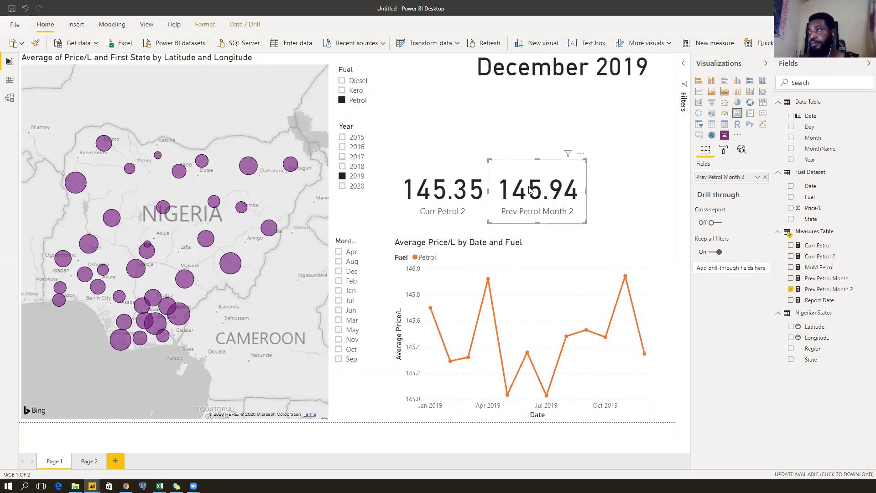
{"action": "left_click_drag", "start_coordinate": [546, 189], "coordinate": [552, 189]}
{"action": "left_click", "coordinate": [455, 196]}
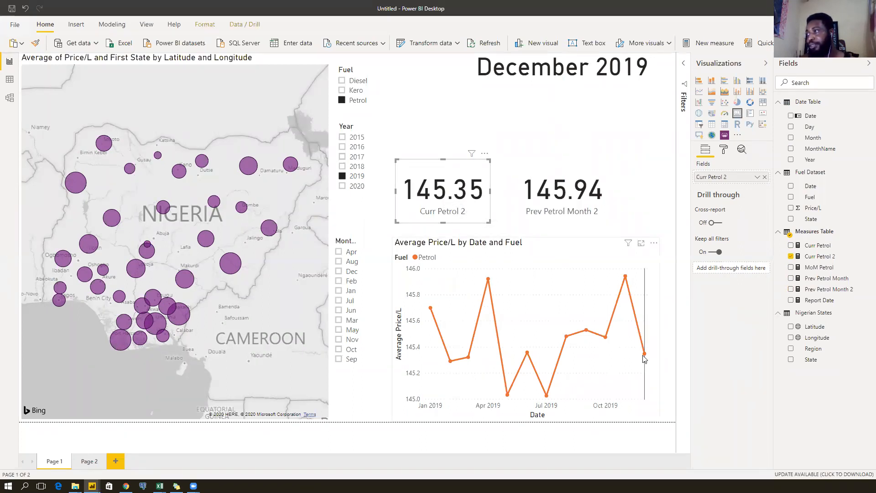
{"action": "mouse_move", "coordinate": [644, 358]}
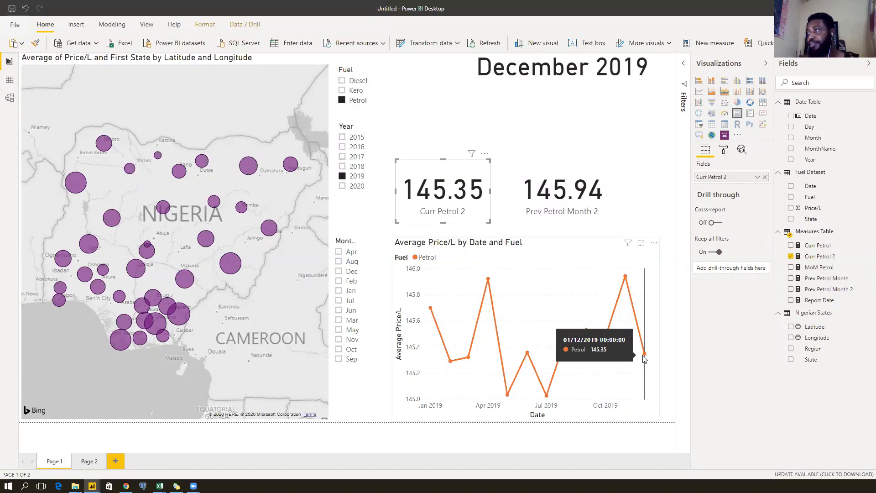
{"action": "mouse_move", "coordinate": [628, 279]}
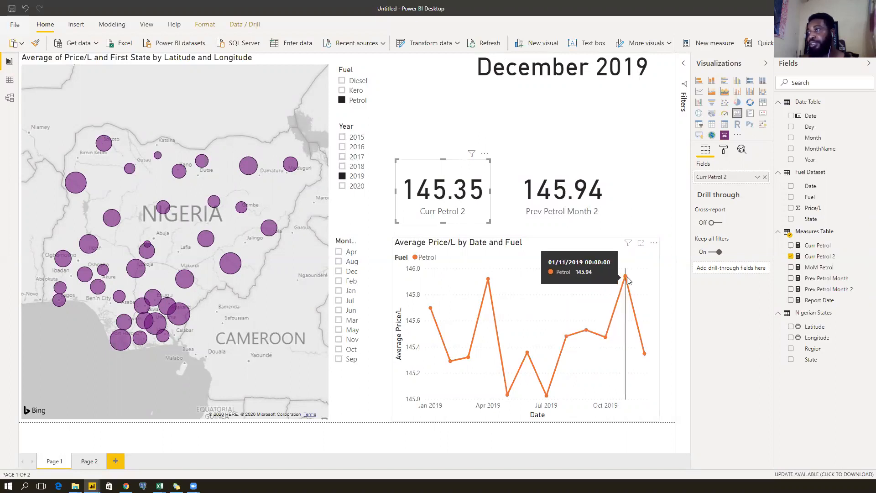
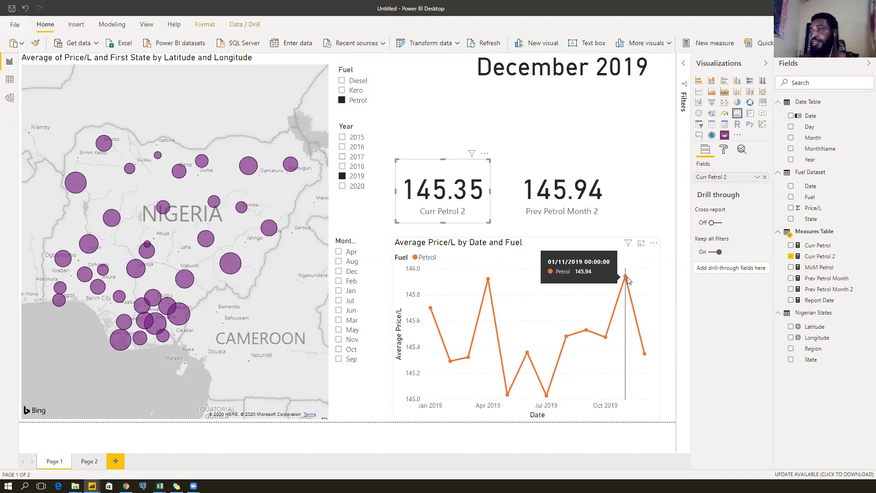
Set the Month slicer's interaction with the price line chart to None.
{"action": "left_click", "coordinate": [351, 245]}
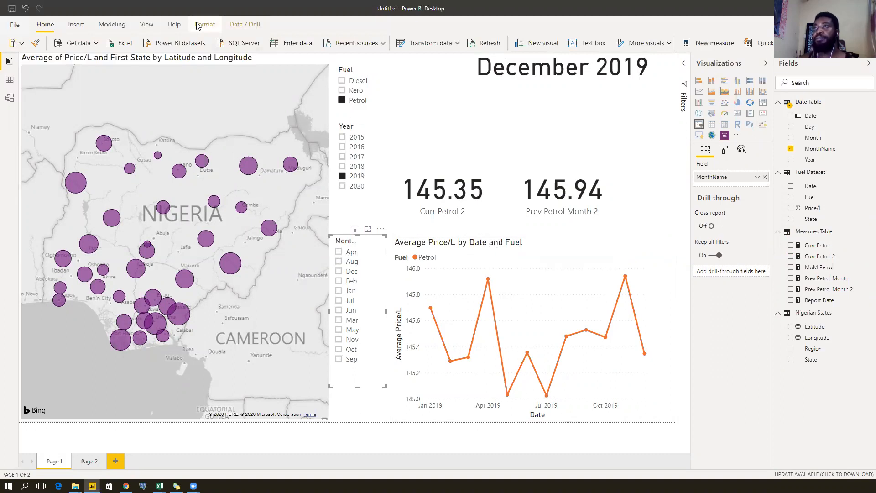
{"action": "left_click", "coordinate": [146, 25]}
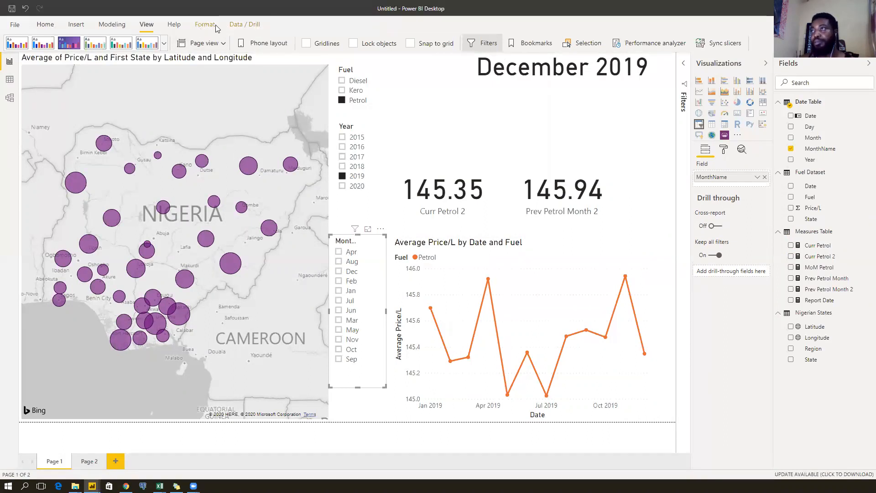
{"action": "left_click", "coordinate": [193, 27]}
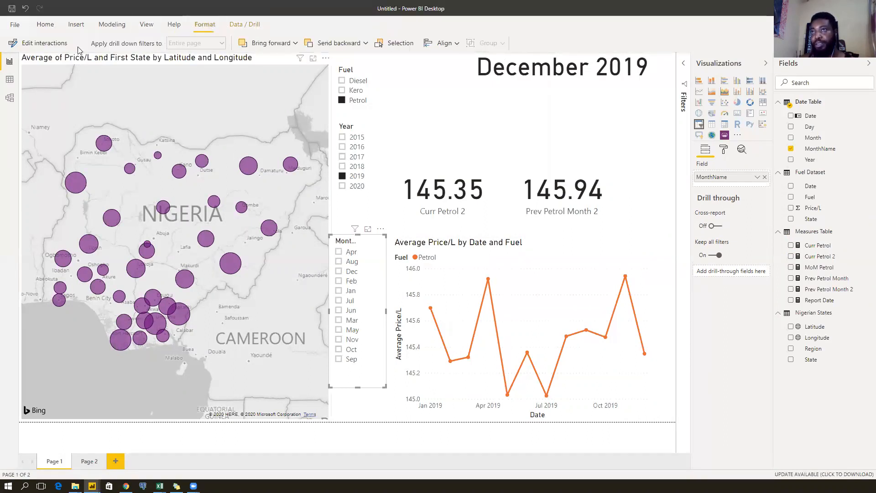
{"action": "left_click", "coordinate": [45, 44]}
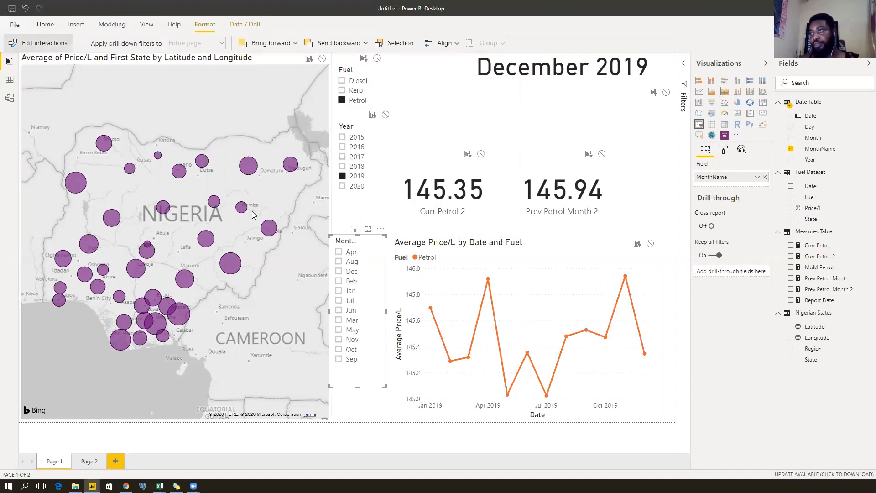
{"action": "left_click", "coordinate": [651, 245]}
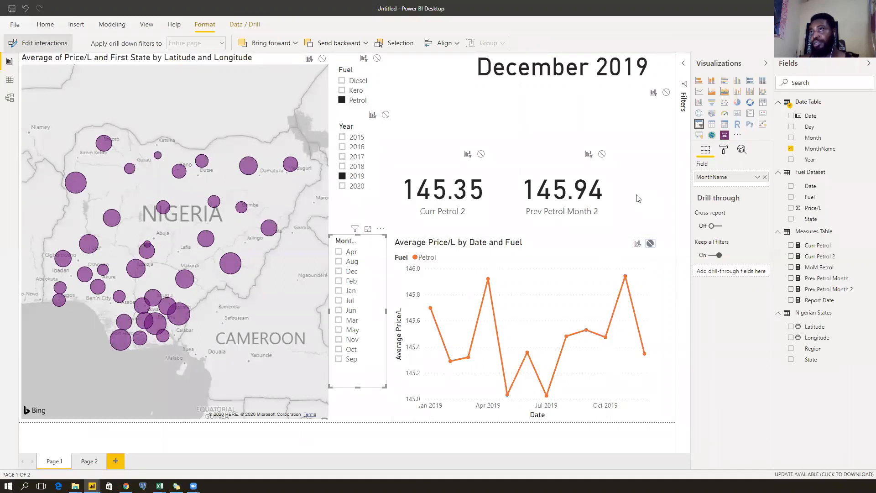
{"action": "left_click", "coordinate": [45, 42]}
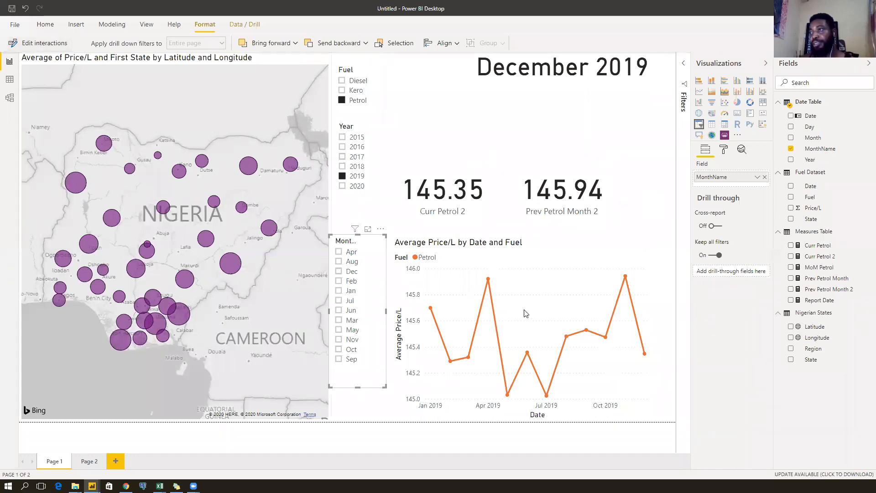
Test the Month slicer with May, April and December, then clear the month filter.
{"action": "left_click", "coordinate": [350, 292]}
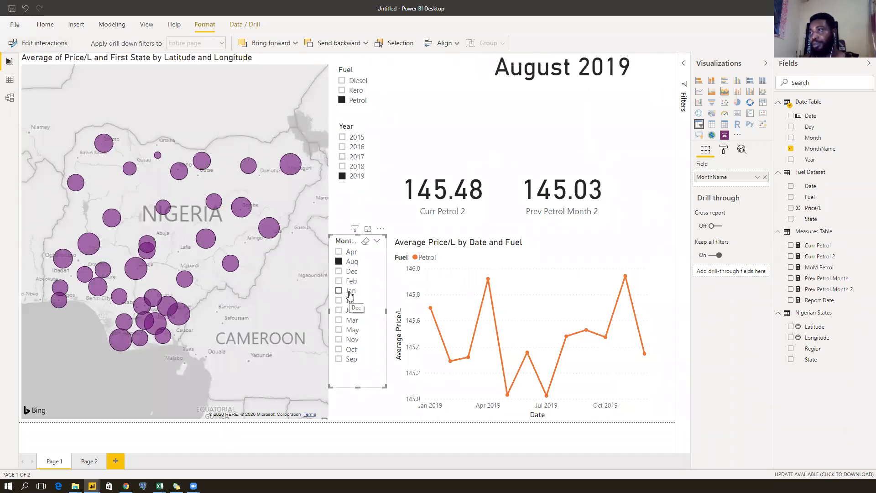
{"action": "left_click", "coordinate": [351, 329]}
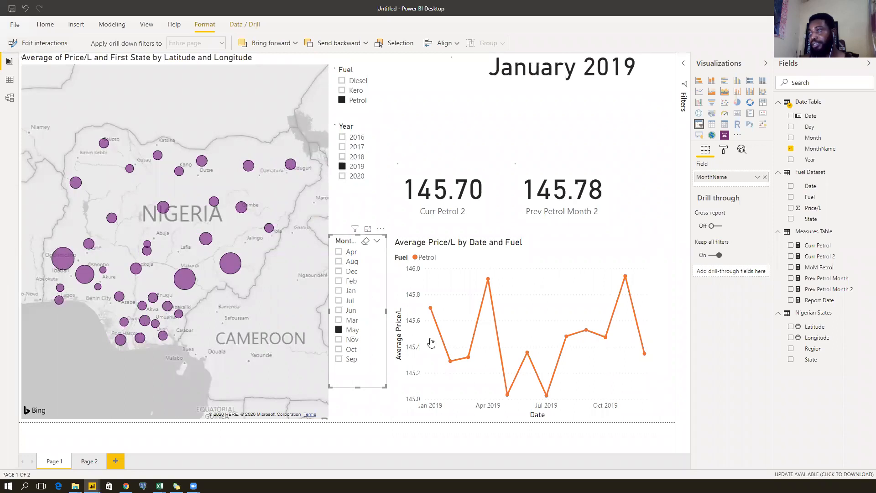
{"action": "left_click", "coordinate": [356, 255]}
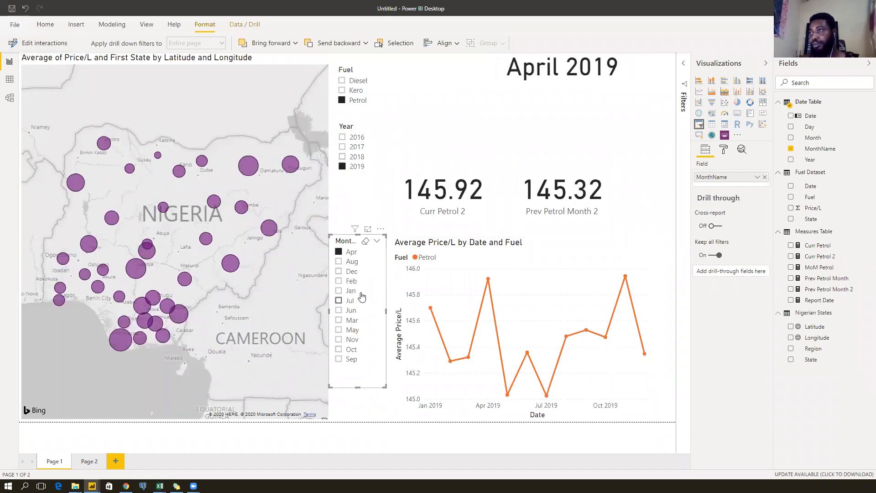
{"action": "left_click", "coordinate": [352, 273]}
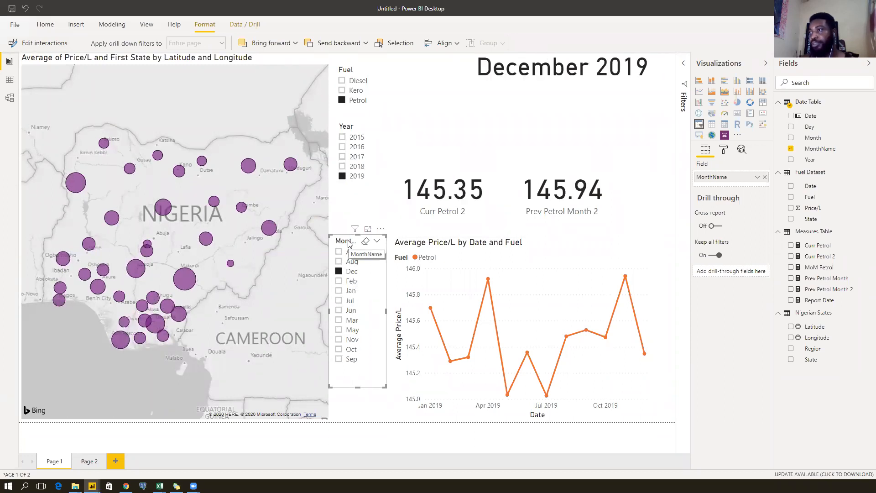
{"action": "left_click", "coordinate": [351, 271]}
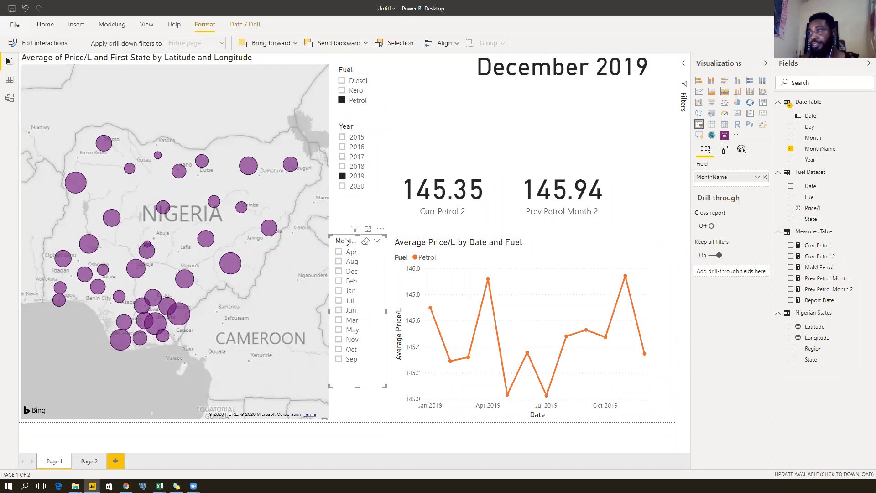
{"action": "left_click", "coordinate": [820, 150]}
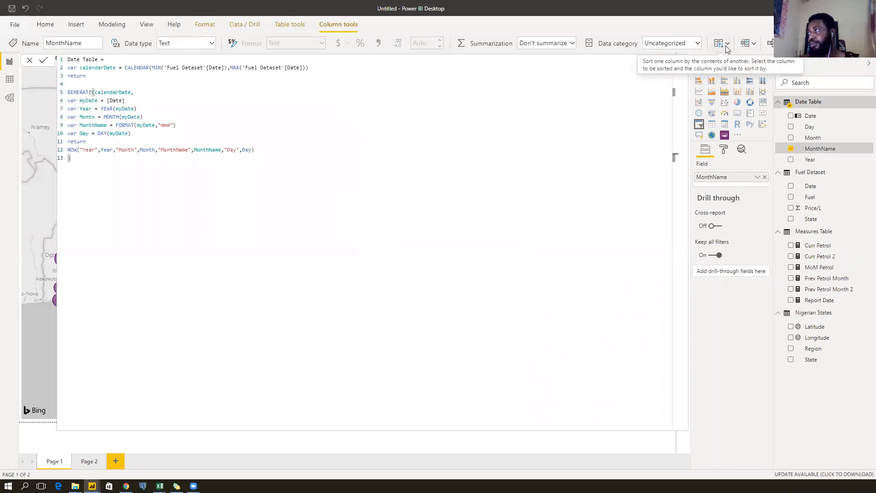
Sort MonthName by the Month number and filter the report to May 2019.
{"action": "left_click", "coordinate": [727, 46]}
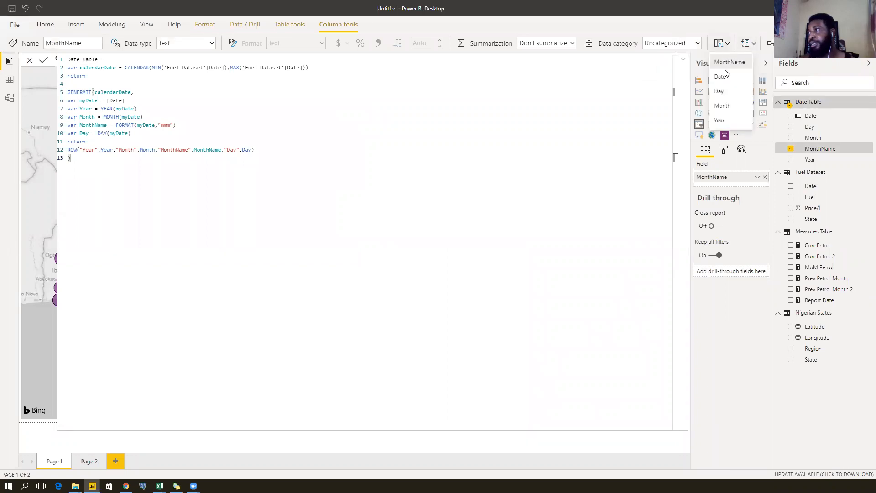
{"action": "left_click", "coordinate": [723, 106]}
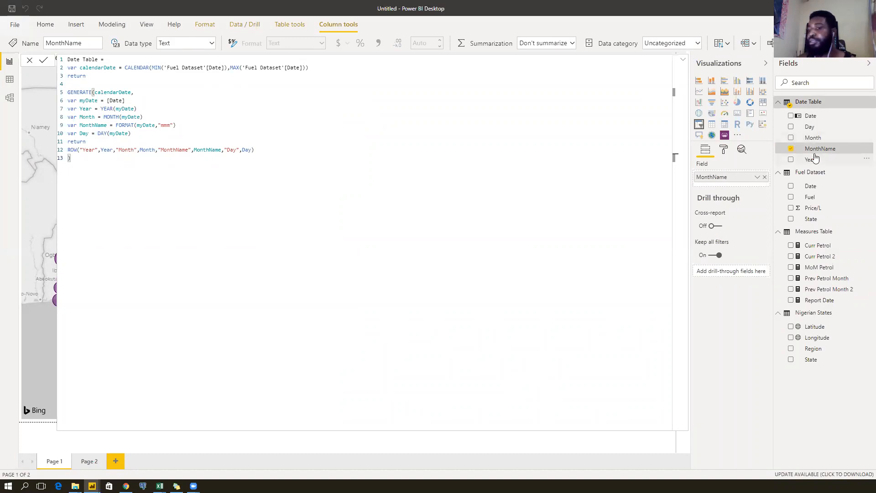
{"action": "left_click", "coordinate": [729, 48]}
{"action": "left_click", "coordinate": [728, 48]}
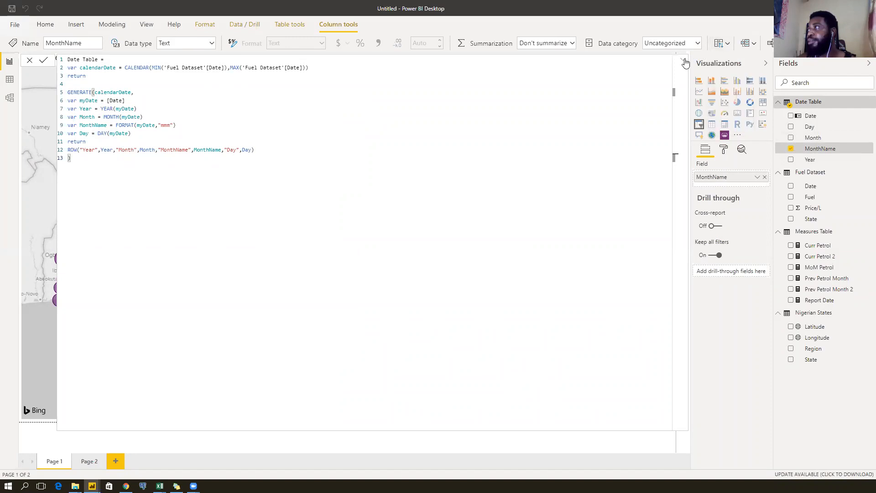
{"action": "left_click", "coordinate": [684, 61]}
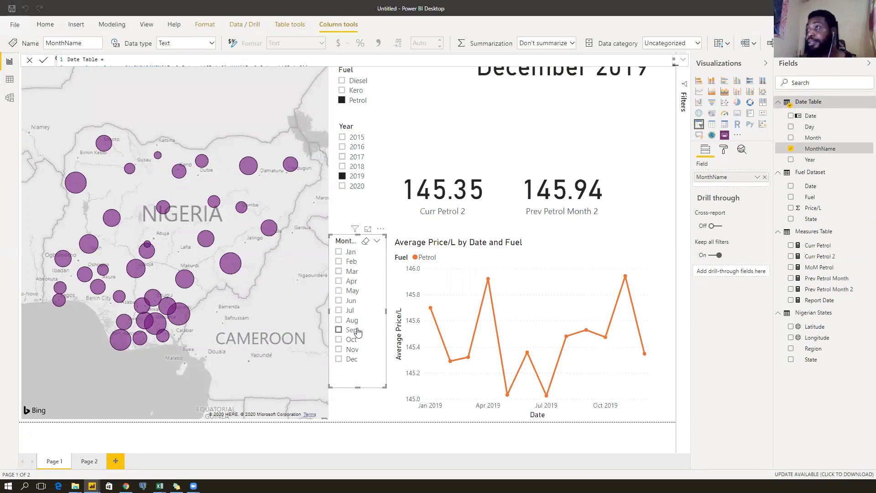
{"action": "left_click", "coordinate": [345, 291]}
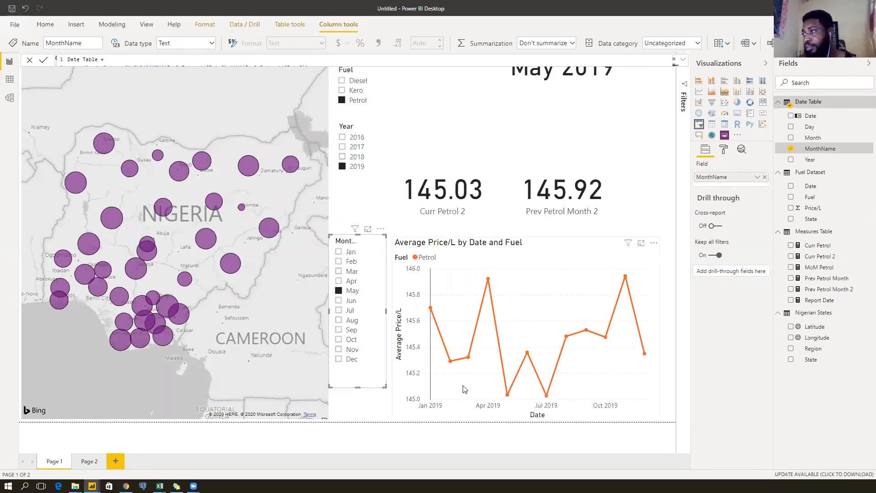
{"action": "mouse_move", "coordinate": [506, 395]}
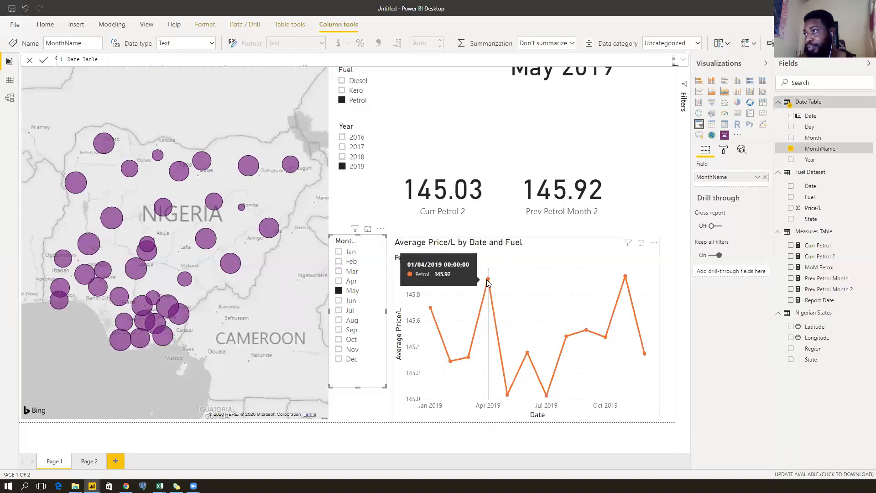
Widen the Curr Petrol 2 card slightly and view the MoM Petrol DAX formula.
{"action": "left_click", "coordinate": [541, 195]}
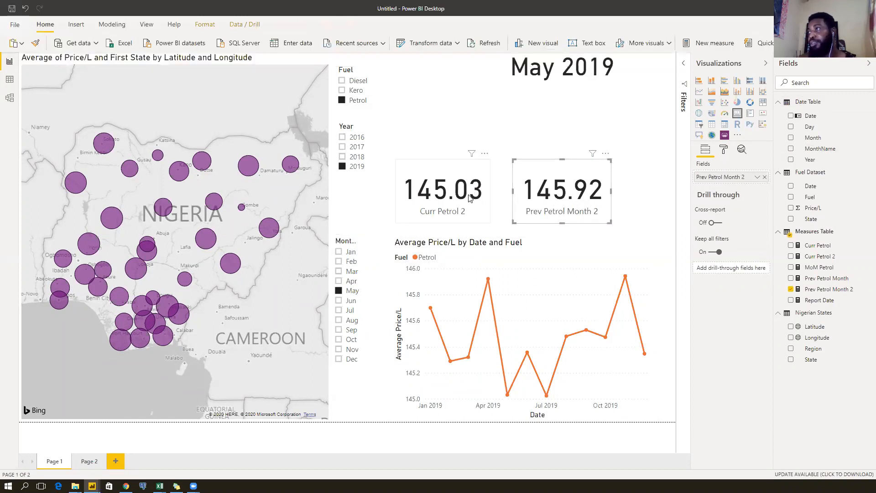
{"action": "left_click", "coordinate": [470, 198]}
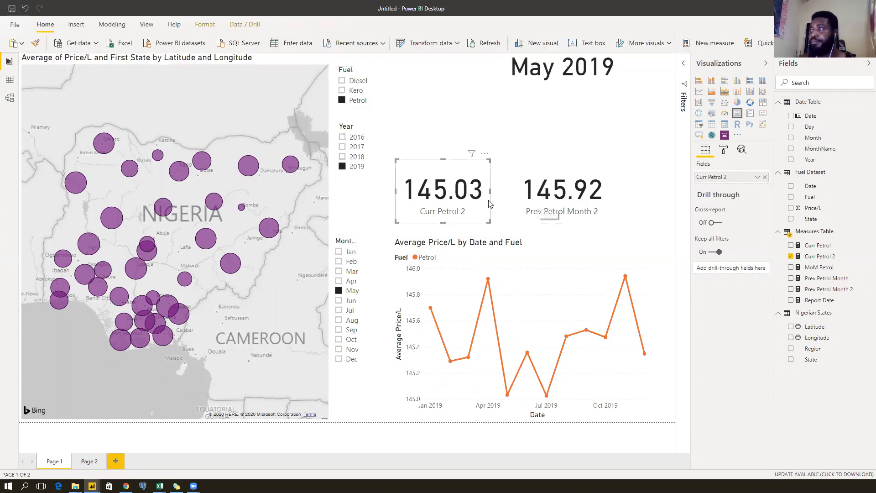
{"action": "left_click_drag", "start_coordinate": [491, 193], "coordinate": [542, 196]}
{"action": "left_click", "coordinate": [469, 197]}
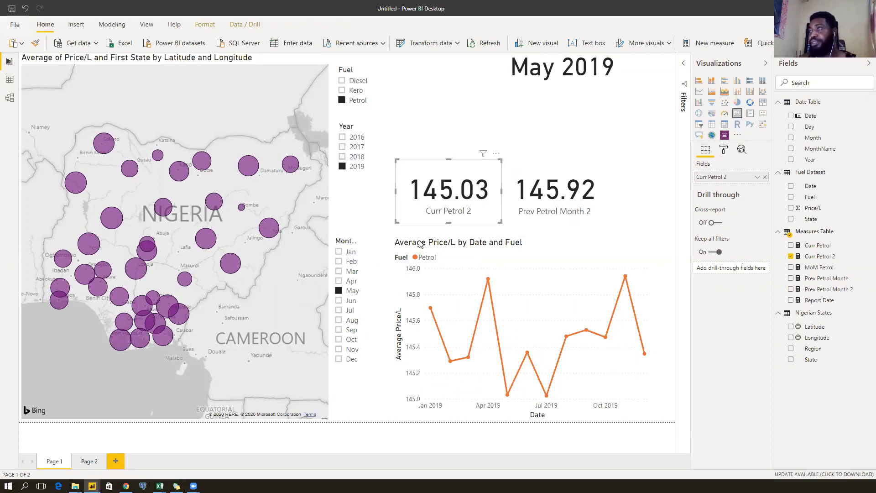
{"action": "left_click", "coordinate": [533, 199]}
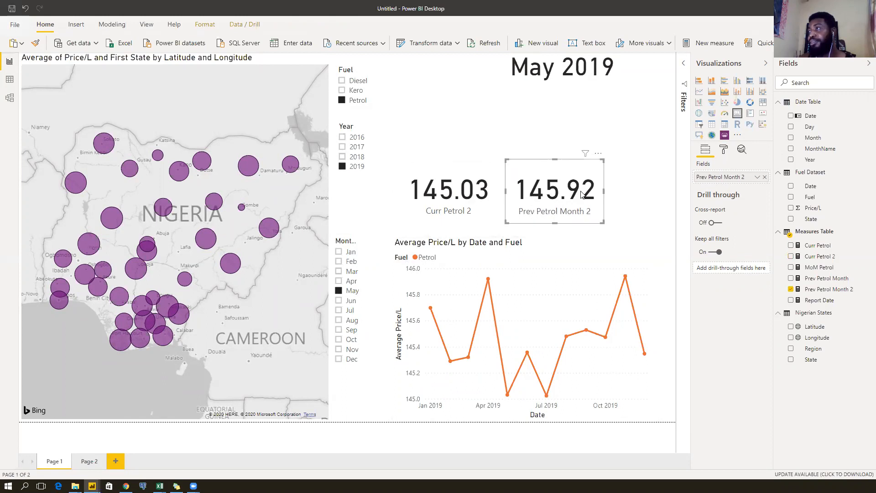
{"action": "left_click", "coordinate": [622, 195]}
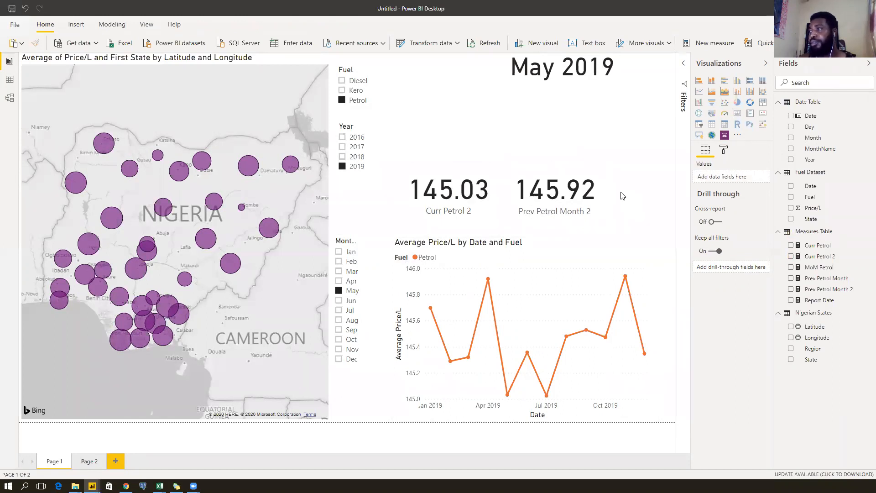
{"action": "left_click", "coordinate": [550, 197]}
{"action": "left_click", "coordinate": [440, 196]}
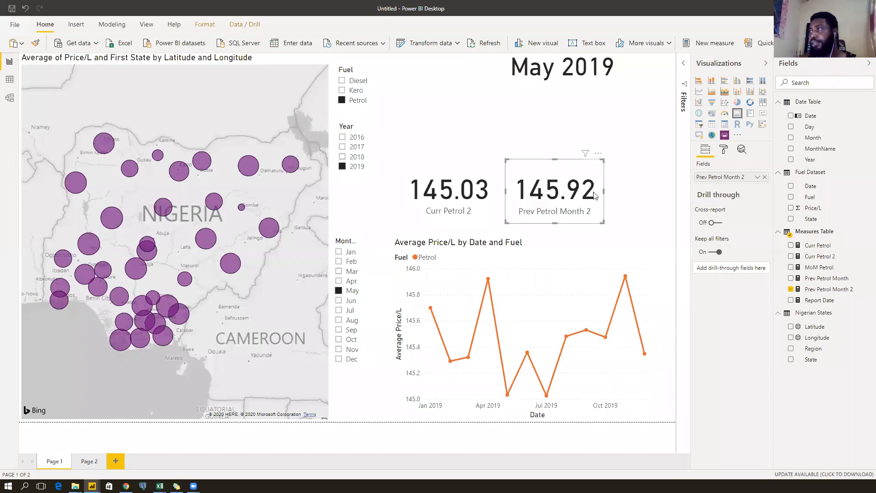
{"action": "left_click", "coordinate": [628, 193]}
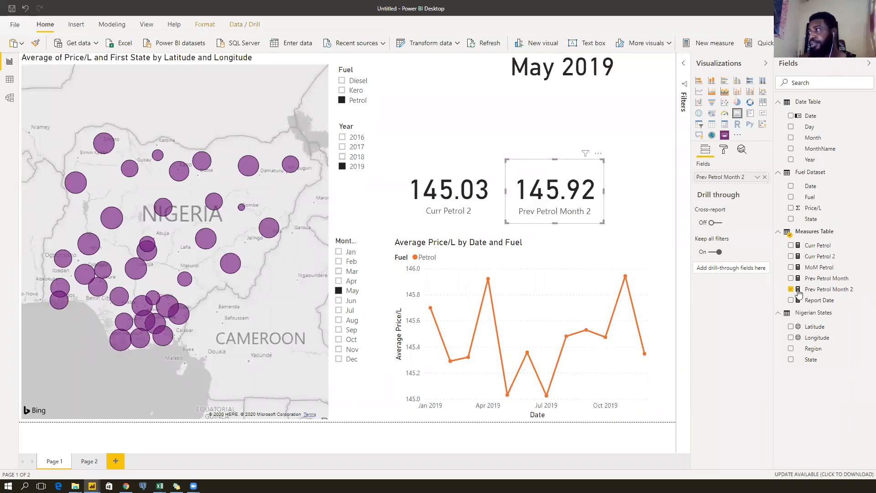
{"action": "left_click", "coordinate": [821, 269]}
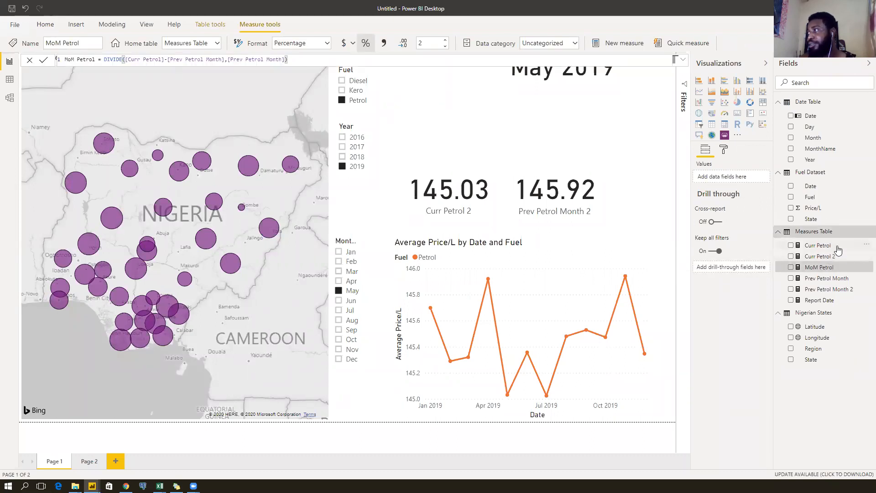
Delete the old Curr Petrol and Prev Petrol Month measures.
{"action": "left_click", "coordinate": [855, 246]}
{"action": "right_click", "coordinate": [854, 247]}
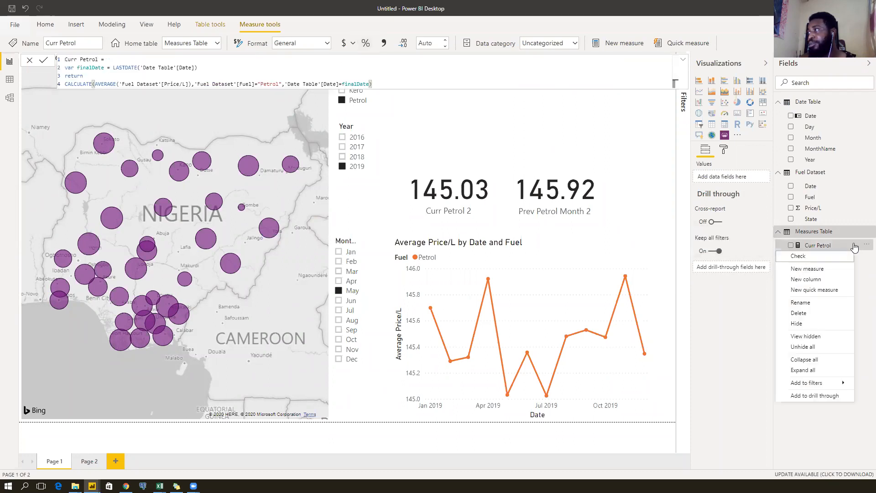
{"action": "left_click", "coordinate": [814, 314]}
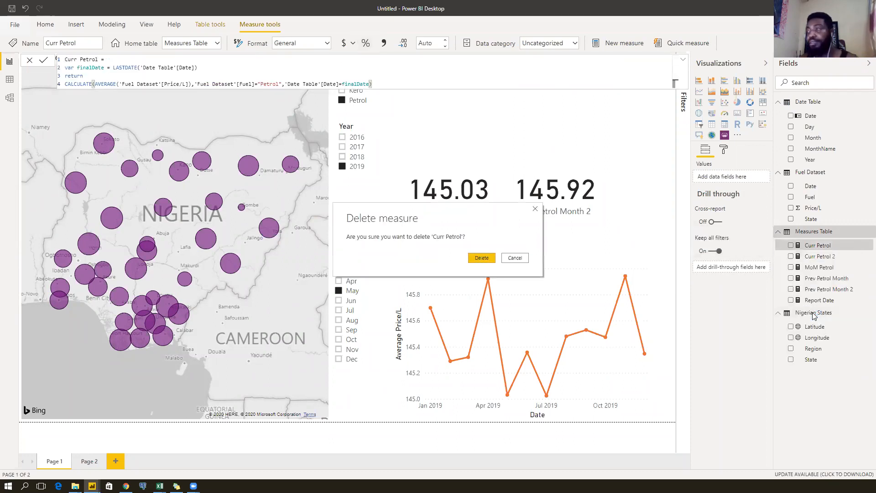
{"action": "key", "text": "Escape"}
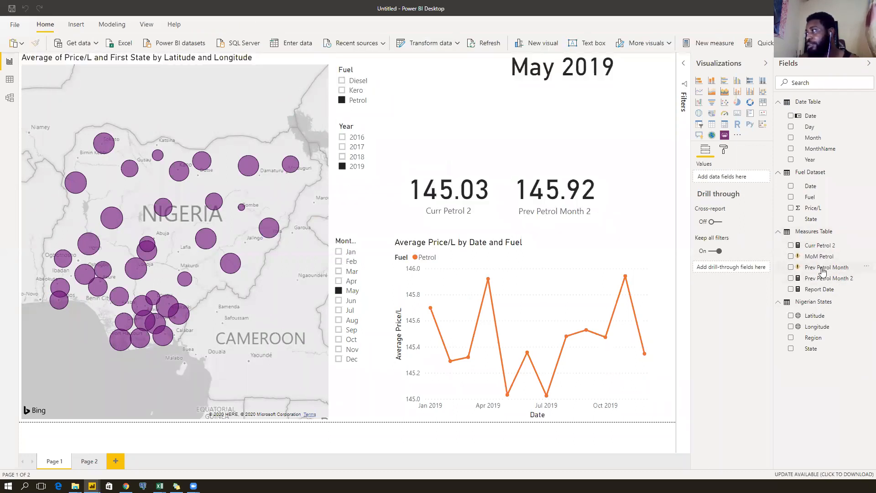
{"action": "left_click", "coordinate": [831, 272]}
{"action": "right_click", "coordinate": [831, 272]}
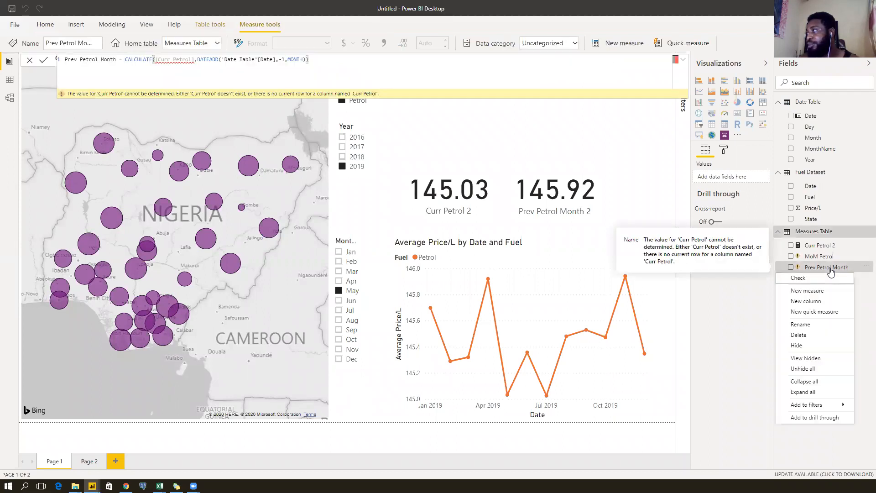
{"action": "left_click", "coordinate": [811, 335]}
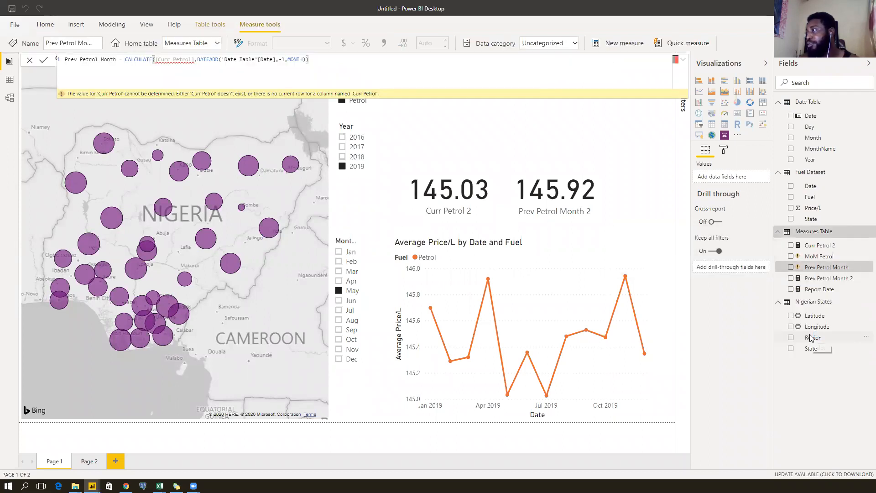
{"action": "key", "text": "Return"}
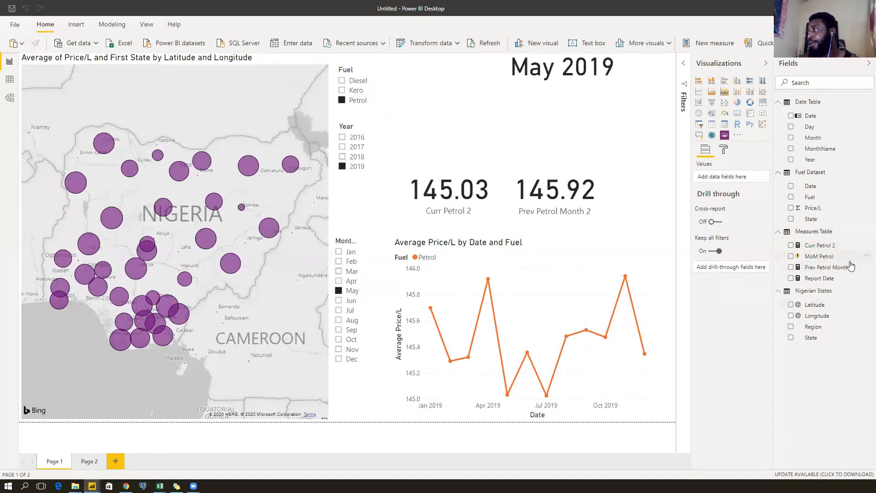
Rename Curr Petrol 2 and Prev Petrol Month 2 to Curr Petrol and Prev Petrol Month.
{"action": "left_click", "coordinate": [827, 249]}
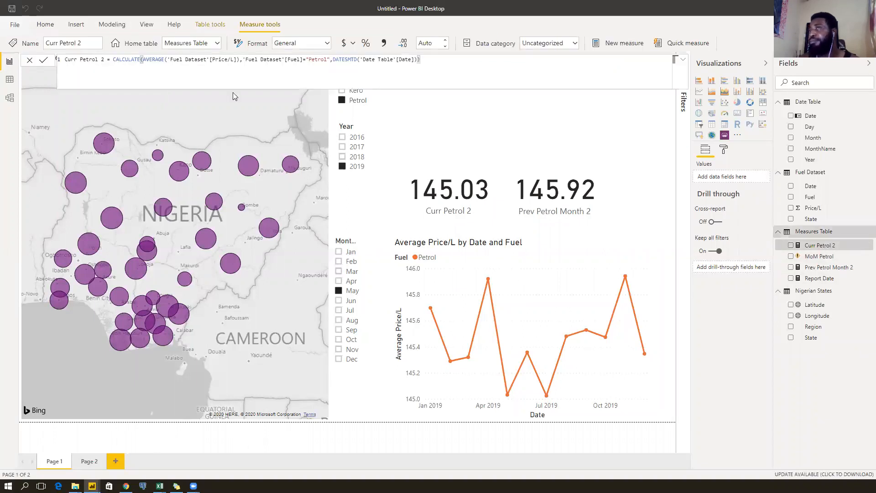
{"action": "left_click", "coordinate": [110, 88]}
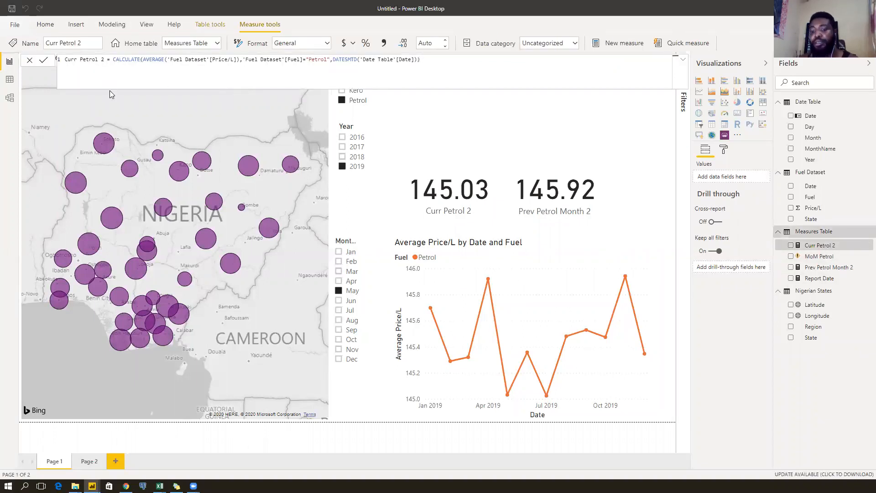
{"action": "key", "text": "BackSpace"}
{"action": "key", "text": "BackSpace"}
{"action": "key", "text": "BackSpace"}
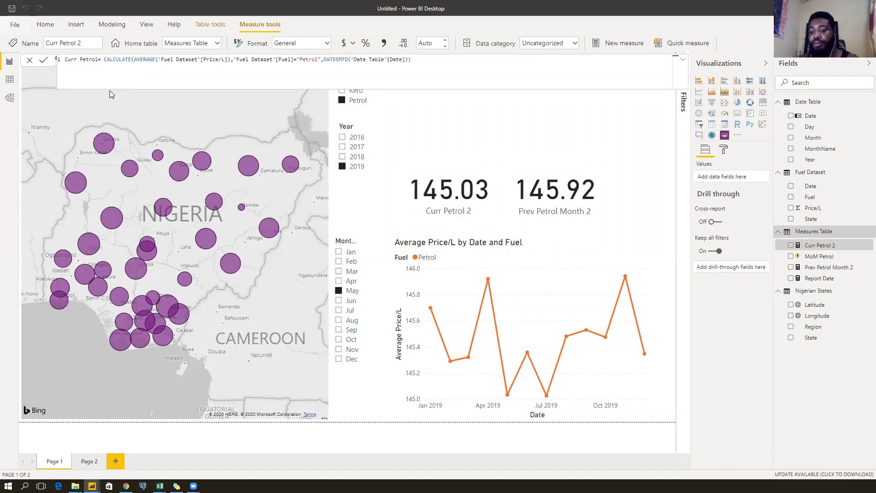
{"action": "key", "text": "Return"}
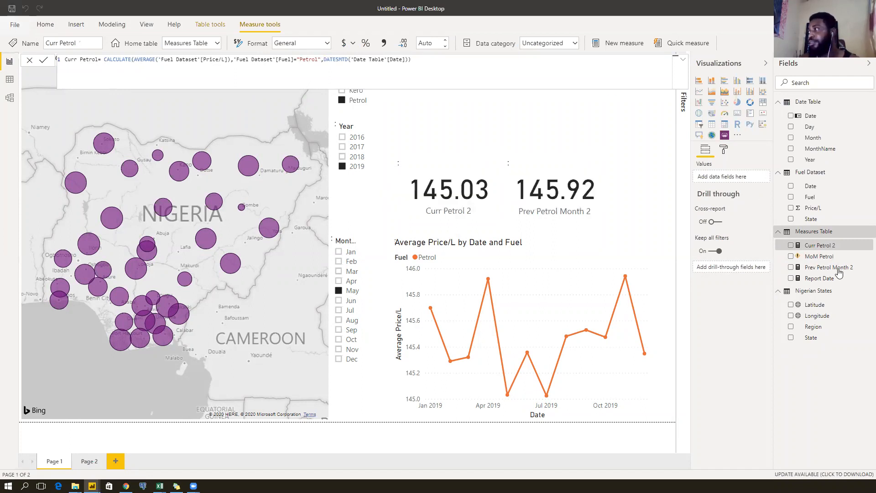
{"action": "left_click", "coordinate": [830, 268]}
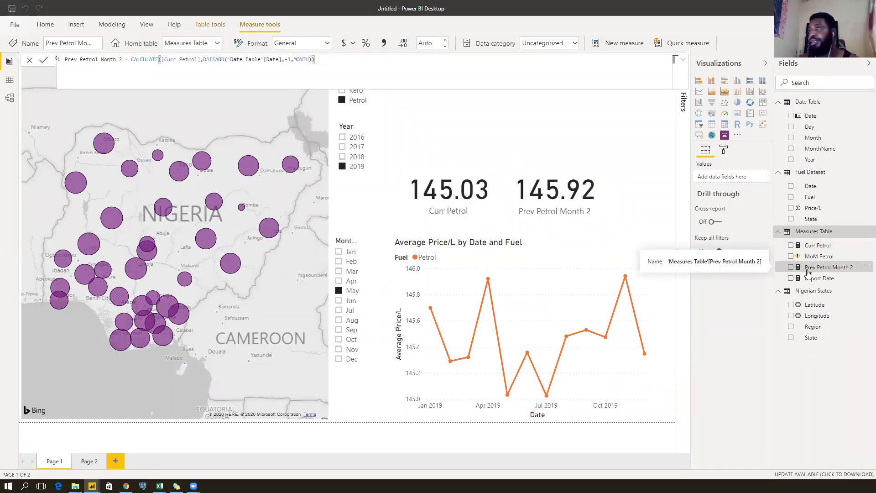
{"action": "left_click", "coordinate": [132, 86]}
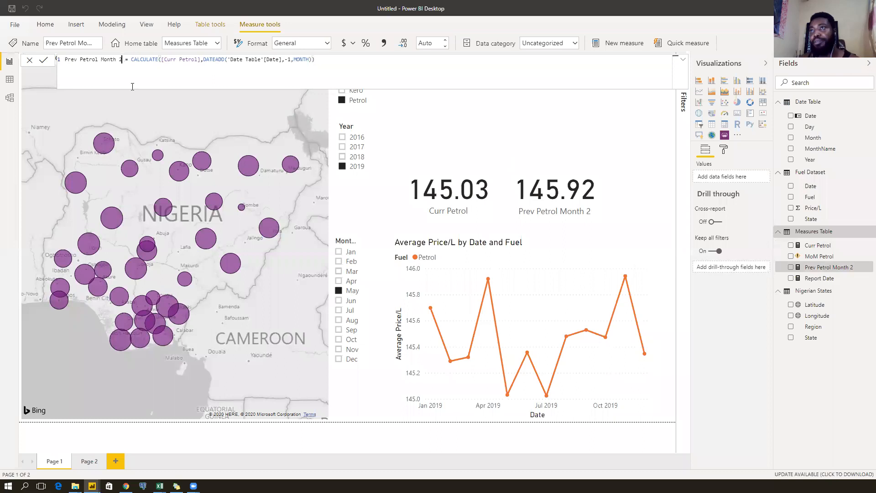
{"action": "key", "text": "BackSpace"}
{"action": "key", "text": "BackSpace"}
{"action": "key", "text": "Delete"}
{"action": "key", "text": "Return"}
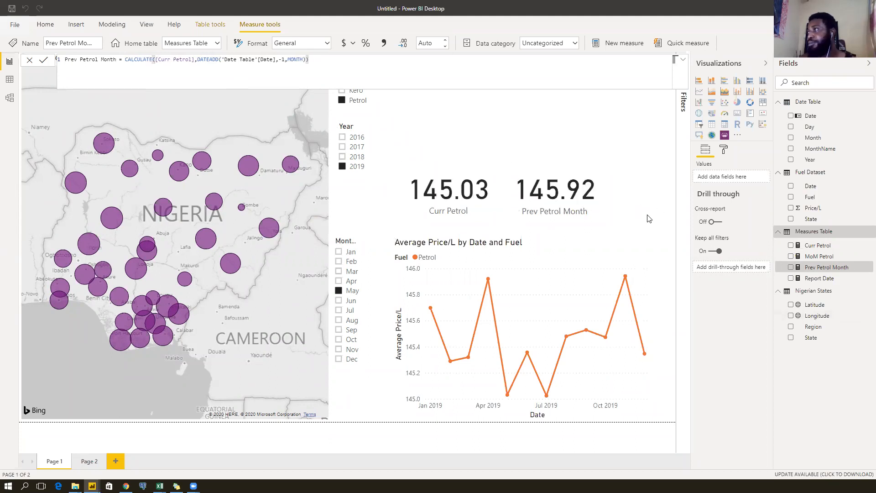
Review the MoM Petrol formula and add a new card visual to the report.
{"action": "left_click", "coordinate": [823, 259]}
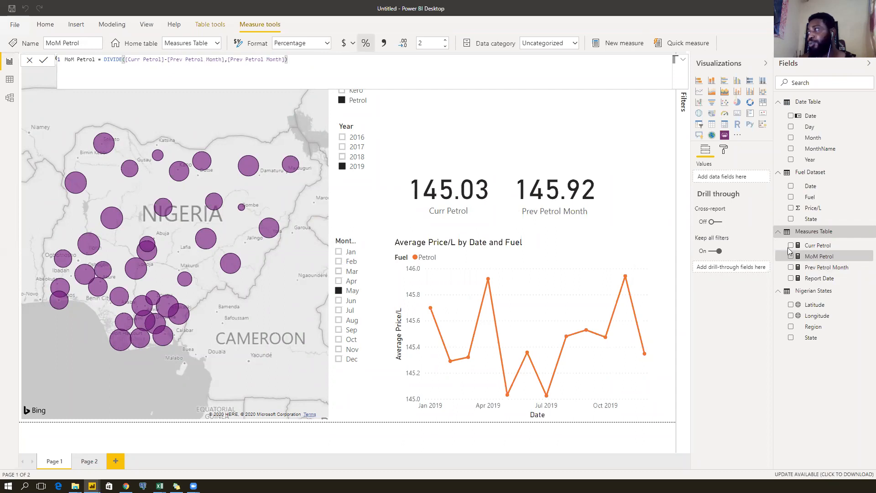
{"action": "left_click", "coordinate": [628, 187]}
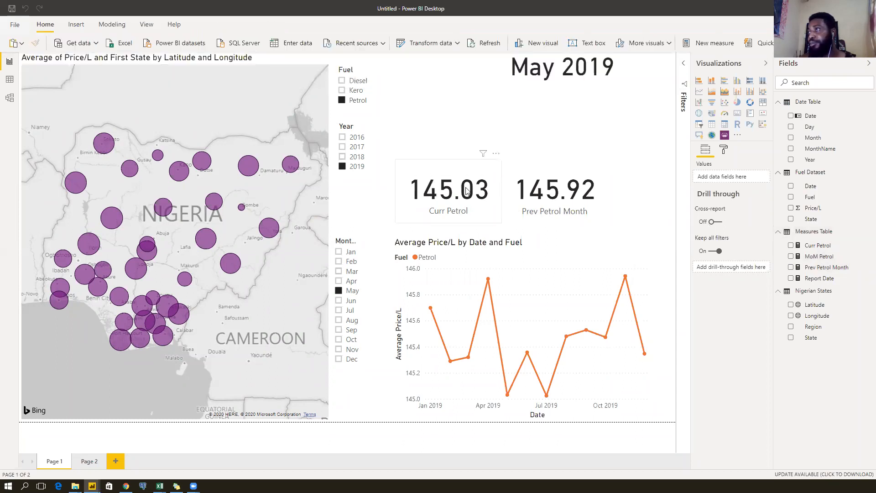
{"action": "left_click", "coordinate": [737, 114]}
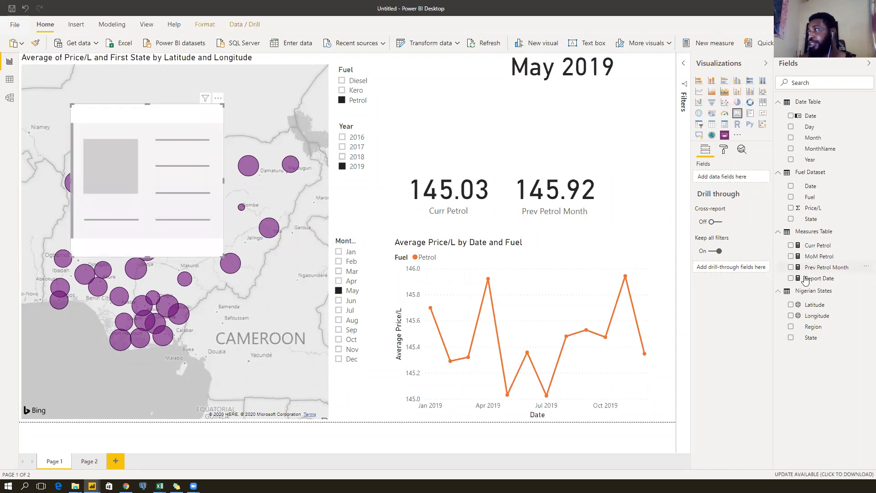
Show MoM Petrol in the new card and size it in line beside the KPI cards.
{"action": "left_click", "coordinate": [791, 256]}
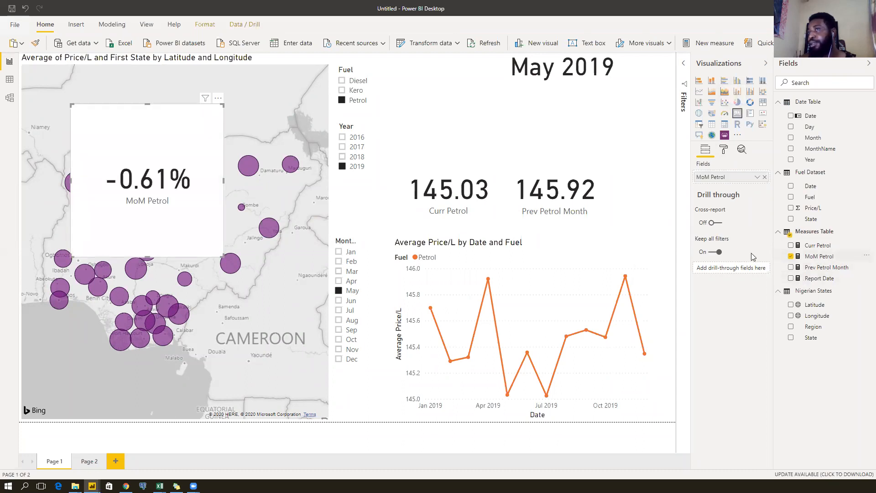
{"action": "left_click_drag", "start_coordinate": [154, 191], "coordinate": [606, 179]}
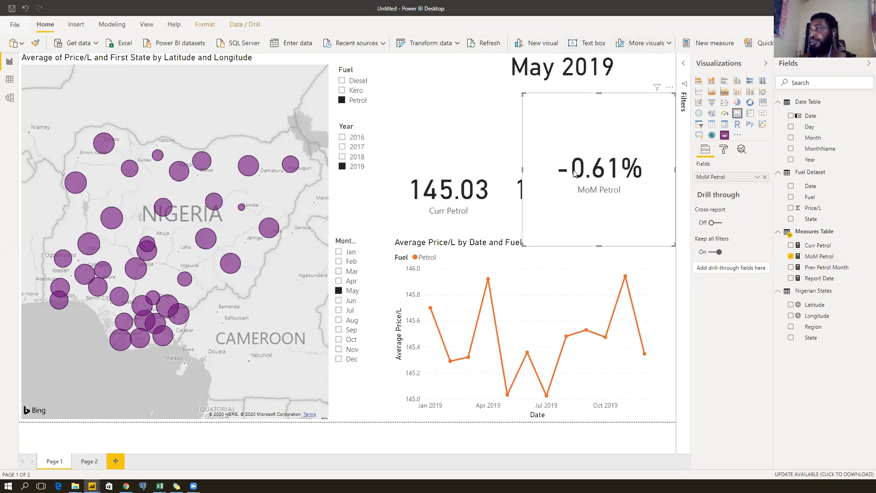
{"action": "left_click_drag", "start_coordinate": [524, 93], "coordinate": [607, 163]}
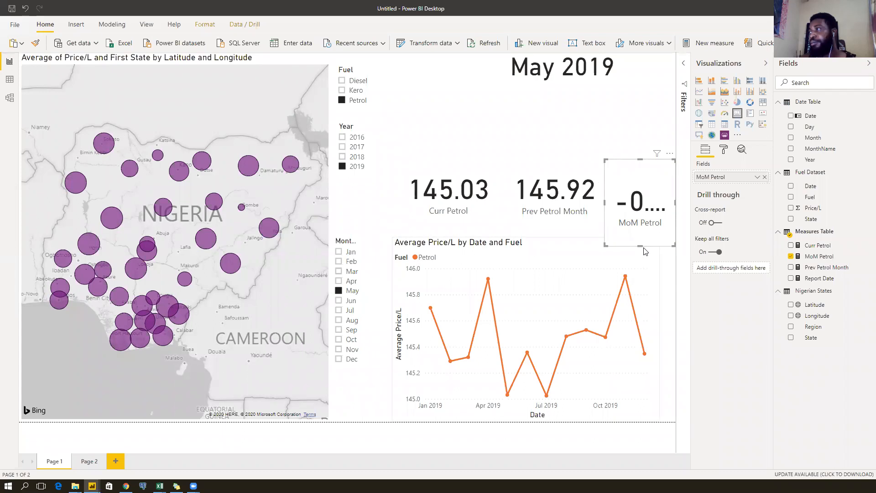
{"action": "left_click_drag", "start_coordinate": [640, 246], "coordinate": [644, 226]}
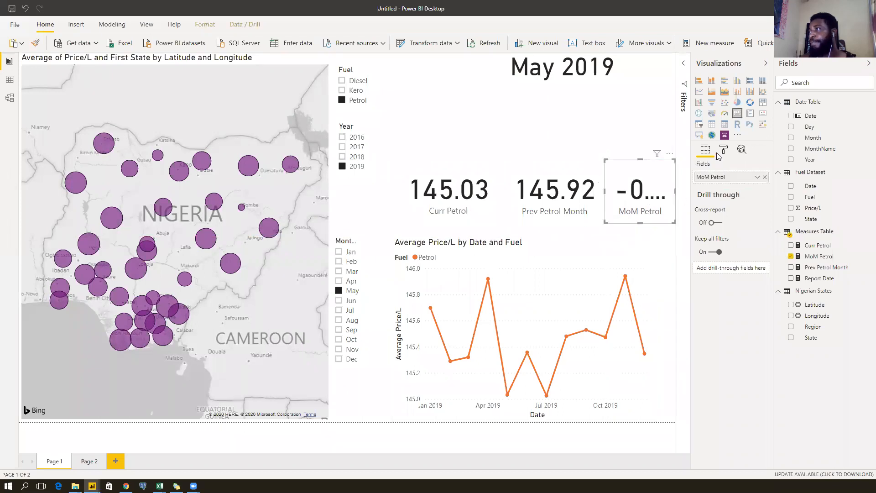
Lower the card's data label text size until the full -0.61% fits.
{"action": "left_click", "coordinate": [723, 149]}
{"action": "left_click", "coordinate": [701, 185]}
{"action": "left_click", "coordinate": [724, 300]}
{"action": "left_click", "coordinate": [724, 301]}
{"action": "left_click", "coordinate": [724, 301]}
{"action": "left_click", "coordinate": [724, 301]}
{"action": "left_click", "coordinate": [724, 302]}
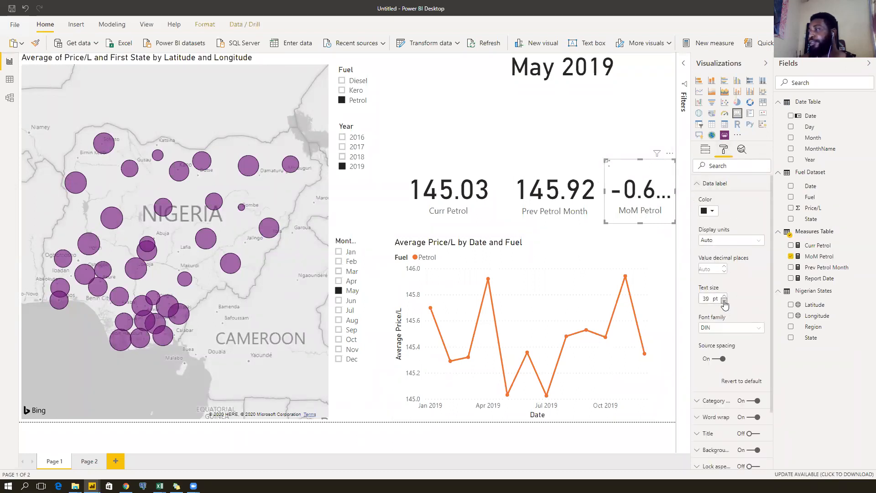
{"action": "left_click", "coordinate": [724, 301]}
{"action": "left_click", "coordinate": [724, 301]}
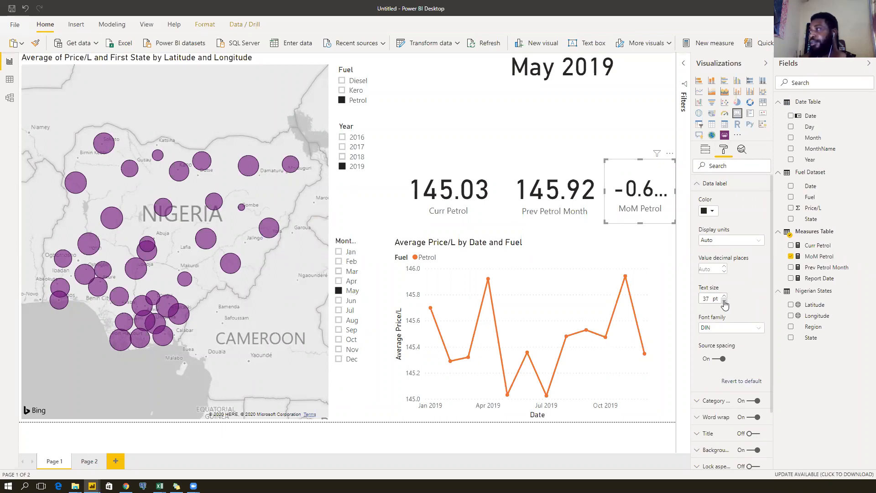
{"action": "left_click", "coordinate": [724, 300]}
{"action": "left_click", "coordinate": [724, 301]}
{"action": "left_click", "coordinate": [724, 301]}
{"action": "left_click", "coordinate": [724, 300]}
{"action": "left_click", "coordinate": [724, 300]}
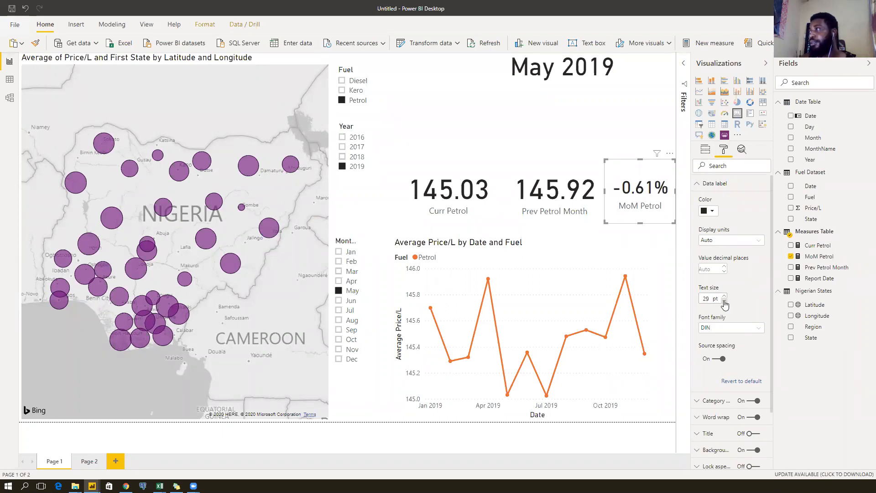
{"action": "left_click", "coordinate": [724, 300]}
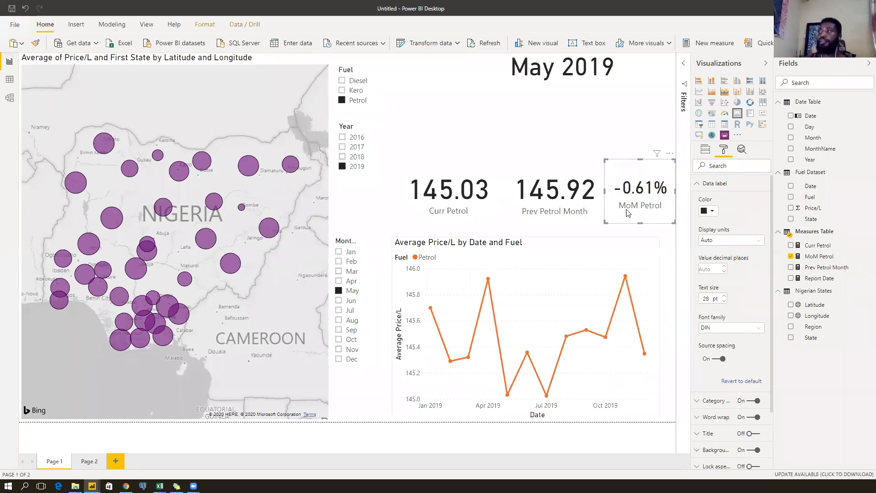
Try January in the Month slicer, then clear the month filter.
{"action": "left_click", "coordinate": [575, 129]}
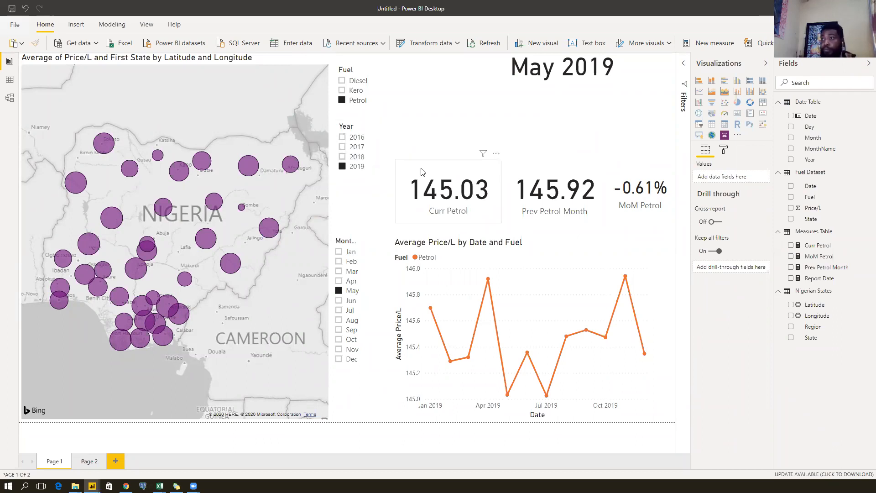
{"action": "left_click", "coordinate": [349, 257]}
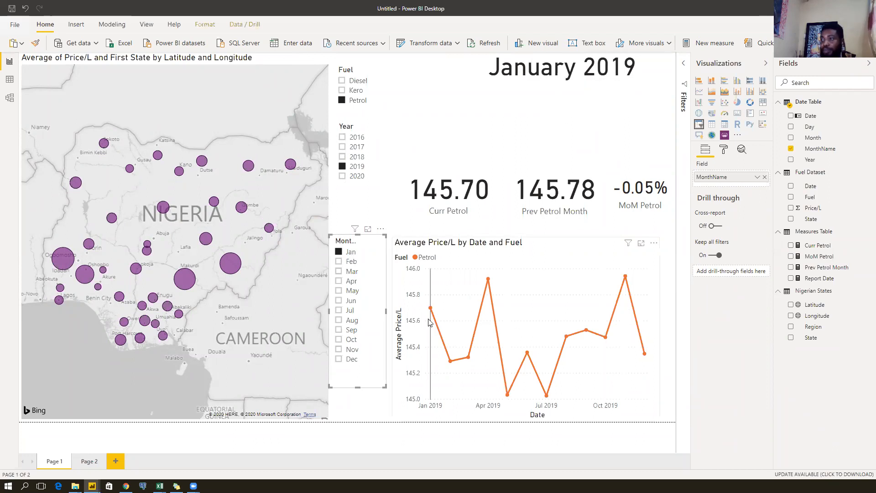
{"action": "mouse_move", "coordinate": [430, 312]}
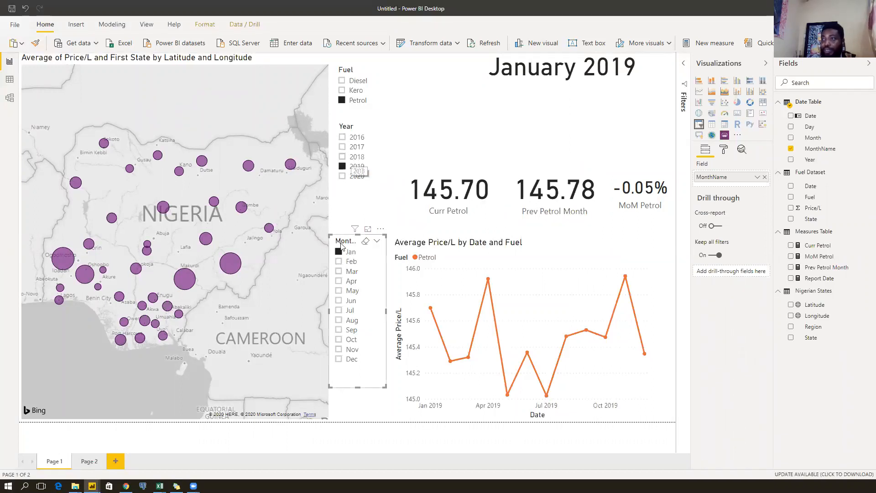
{"action": "left_click", "coordinate": [350, 254]}
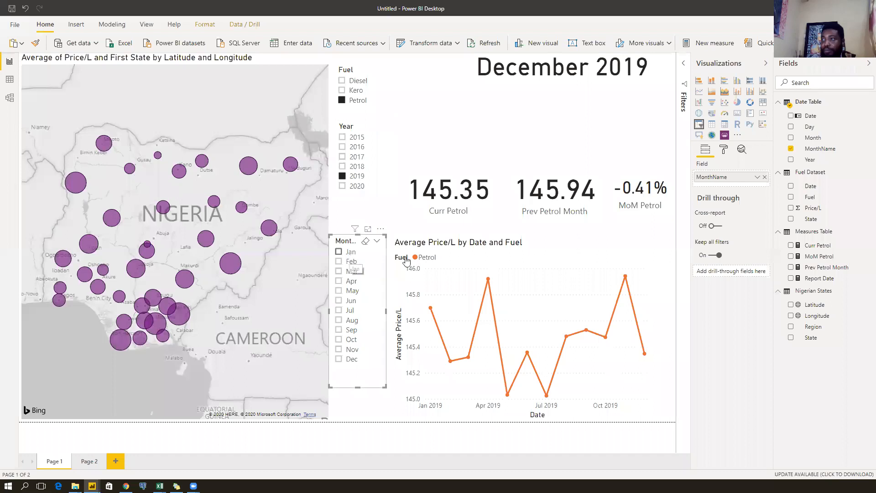
{"action": "left_click", "coordinate": [350, 254]}
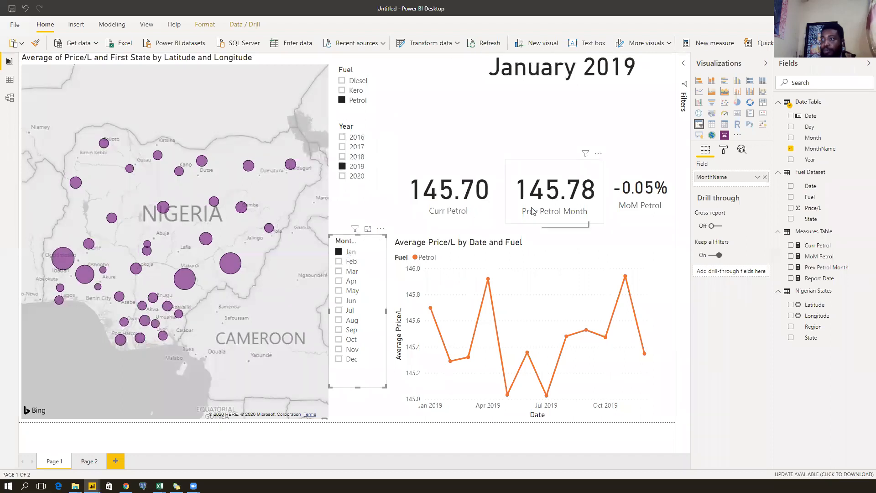
{"action": "left_click", "coordinate": [362, 254]}
{"action": "left_click", "coordinate": [356, 157]}
Switch the Year slicer to 2018 and back to 2019.
{"action": "left_click", "coordinate": [356, 167]}
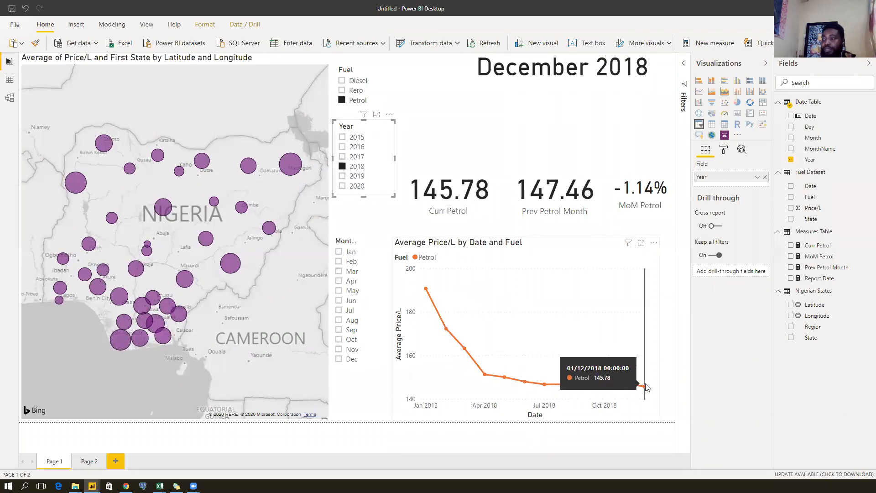
{"action": "left_click", "coordinate": [361, 176]}
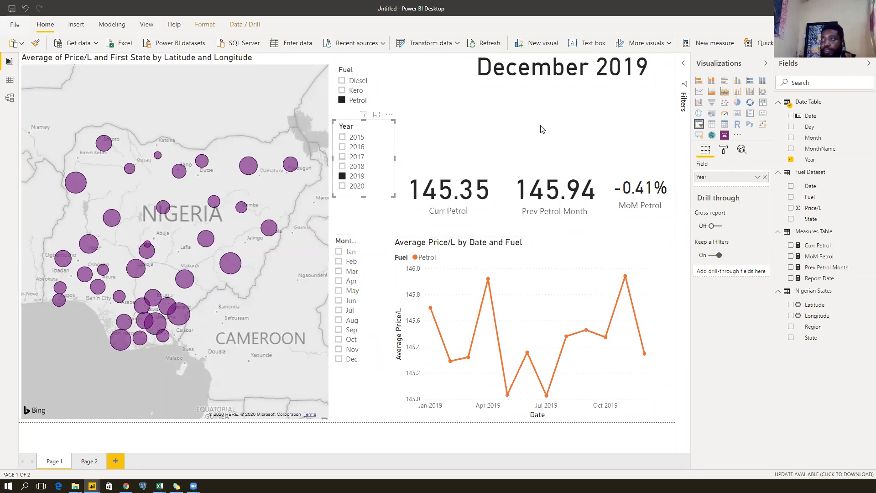
{"action": "left_click", "coordinate": [594, 85]}
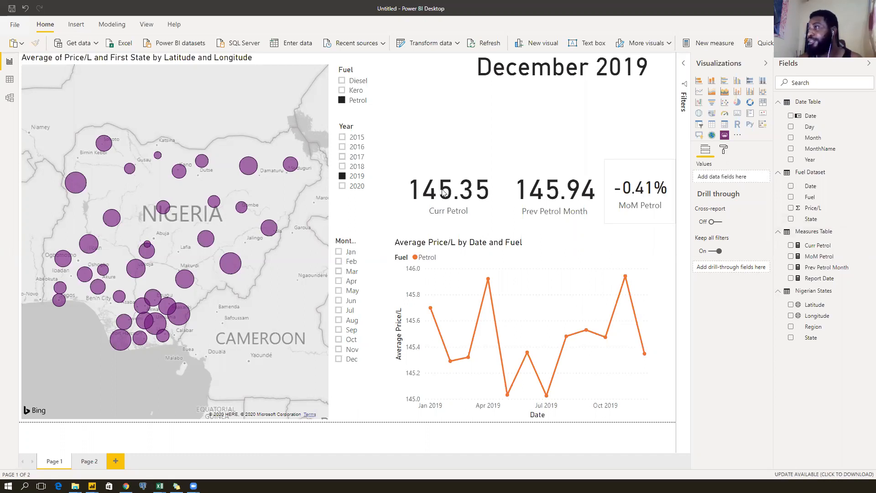
{"action": "left_click", "coordinate": [553, 194]}
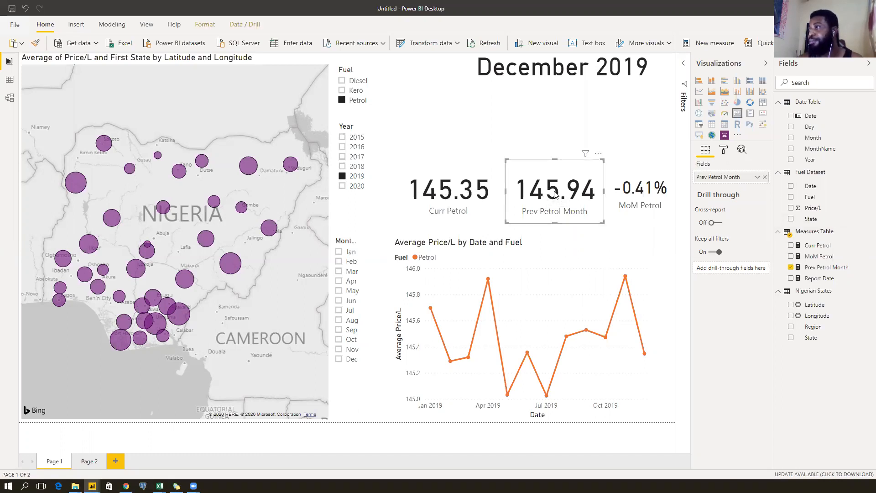
Create a new measure in the Measures Table and paste the Previous Month Price formula.
{"action": "right_click", "coordinate": [825, 235]}
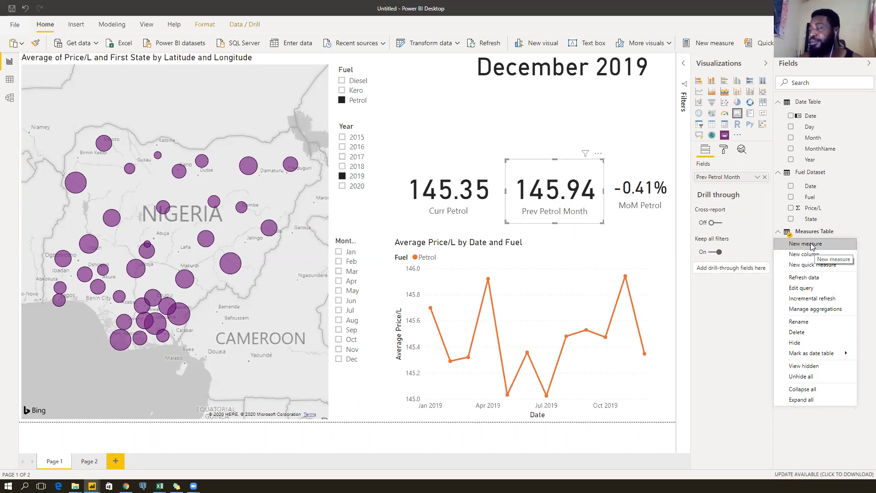
{"action": "left_click", "coordinate": [811, 245]}
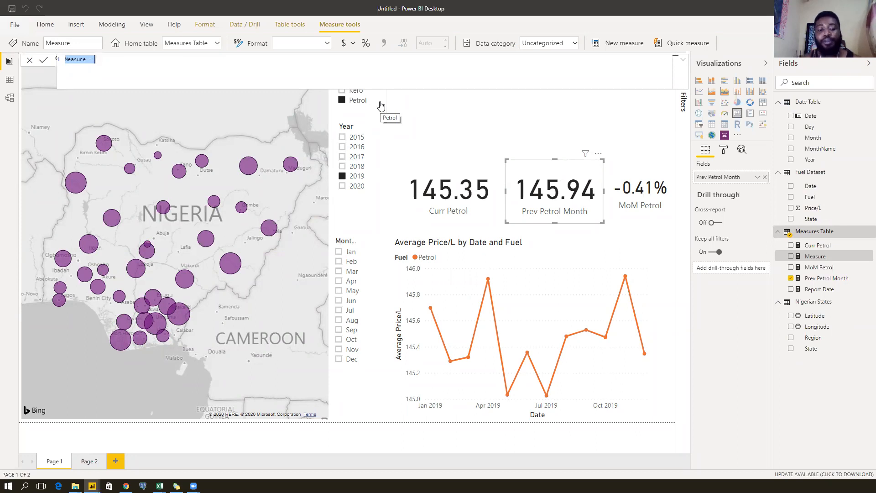
{"action": "type", "text": "Pre"}
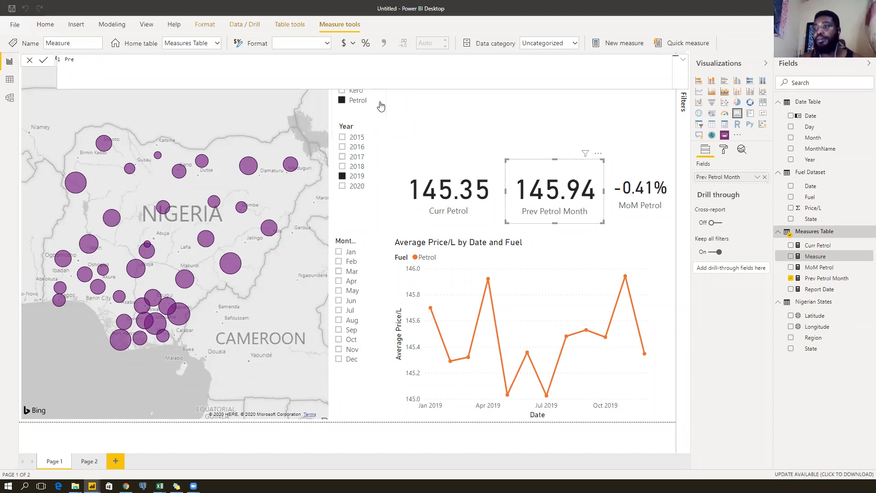
{"action": "key", "text": "BackSpace"}
{"action": "key", "text": "BackSpace"}
{"action": "key", "text": "BackSpace"}
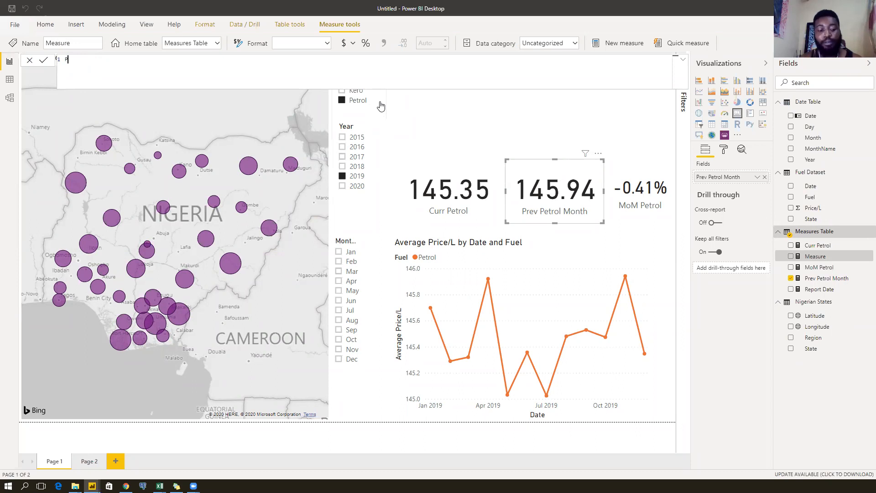
{"action": "type", "text": "Previous Month Price = CALCULATE(VALUES('Fuel Dataset'[Price/L]),LASTDATE(DATEADD(DATESYTD('Fuel Dataset'[Date]),-1,DATE)))"}
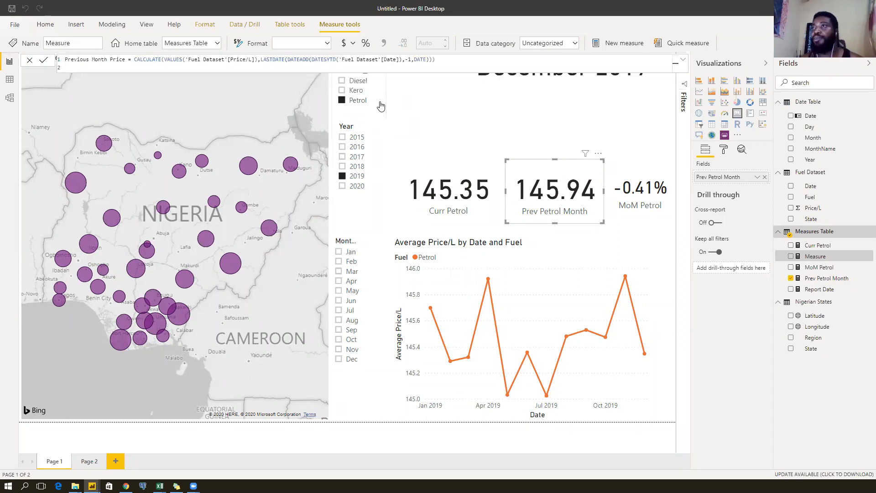
Move the VALUES argument after CALCULATE( onto an indented second line.
{"action": "left_click", "coordinate": [149, 60]}
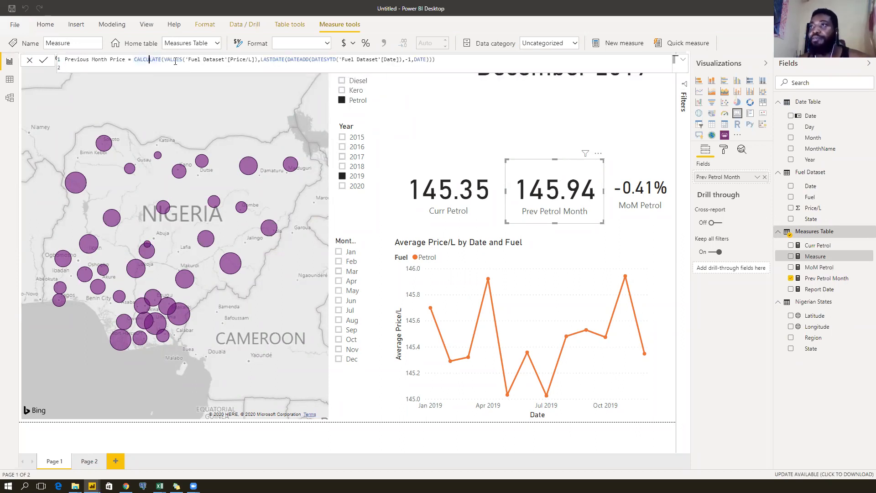
{"action": "left_click", "coordinate": [184, 60]}
{"action": "left_click", "coordinate": [482, 61]}
{"action": "type", "text": "valu"}
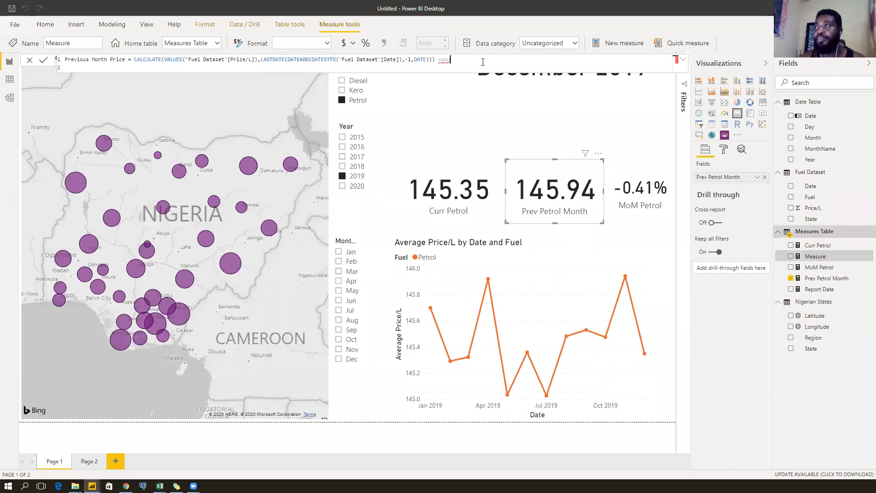
{"action": "key", "text": "BackSpace"}
{"action": "key", "text": "BackSpace"}
{"action": "key", "text": "BackSpace"}
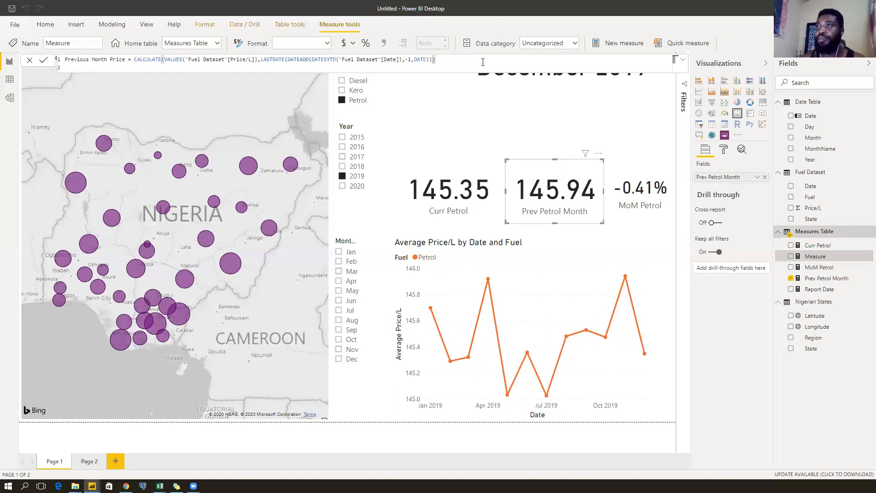
{"action": "left_click", "coordinate": [163, 61]}
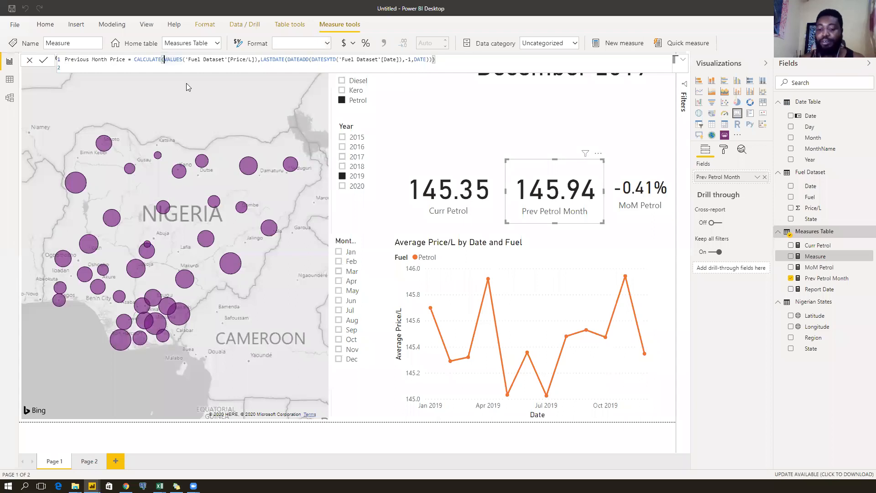
{"action": "key", "text": "shift+Return"}
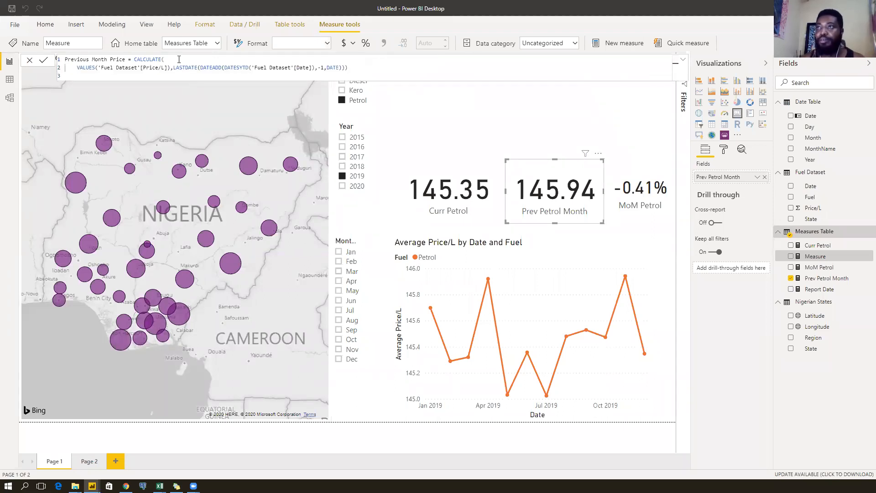
{"action": "type", "text": "values"}
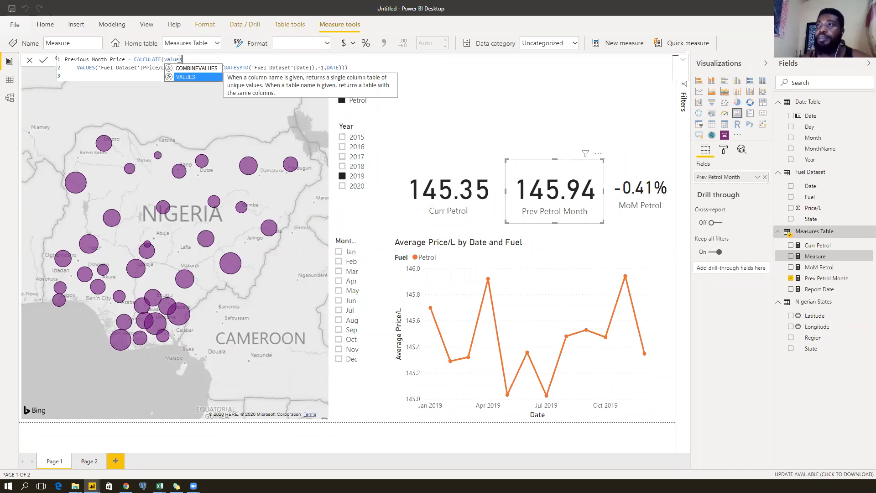
{"action": "key", "text": "BackSpace"}
{"action": "key", "text": "BackSpace"}
{"action": "key", "text": "BackSpace"}
{"action": "key", "text": "BackSpace"}
{"action": "key", "text": "BackSpace"}
{"action": "key", "text": "BackSpace"}
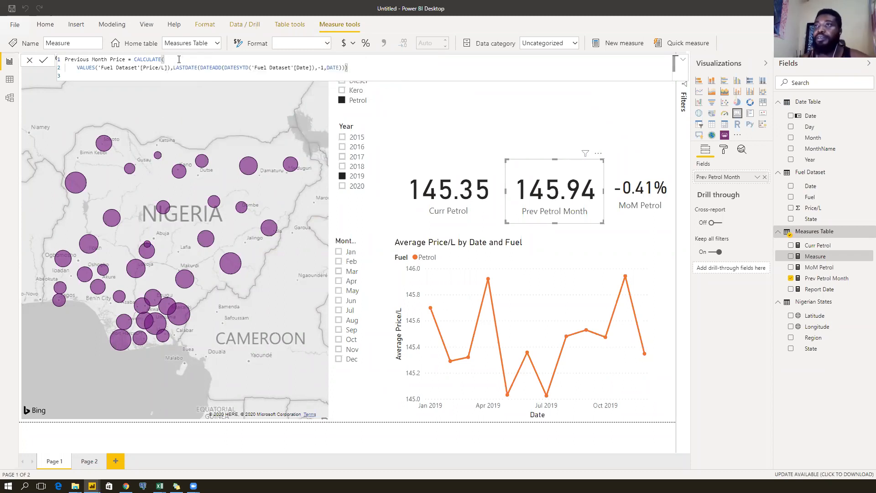
{"action": "left_click", "coordinate": [135, 68]}
{"action": "left_click", "coordinate": [168, 67]}
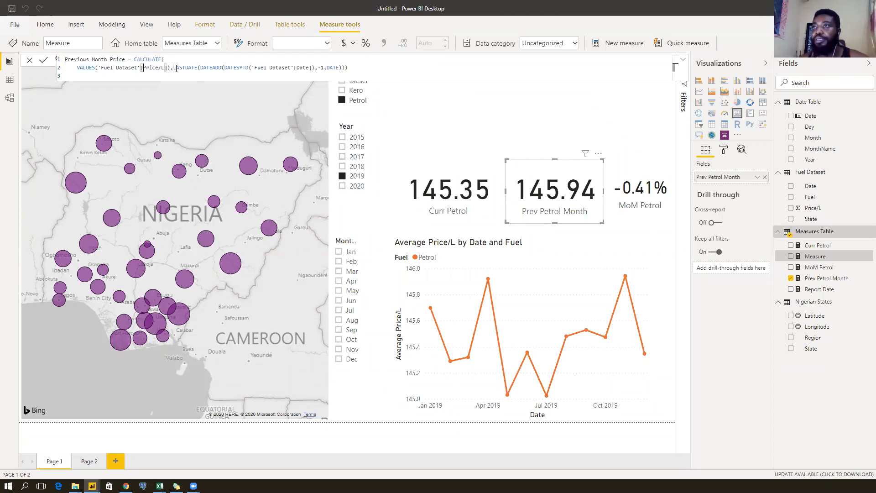
{"action": "left_click", "coordinate": [192, 68]}
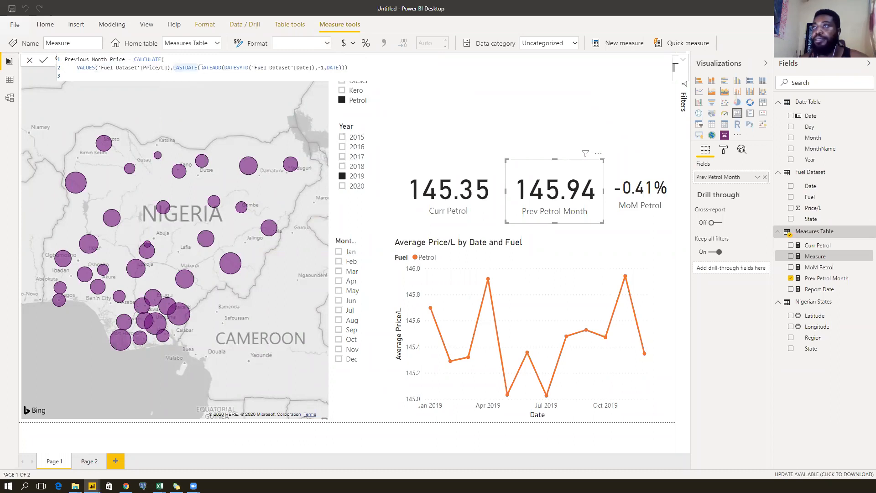
{"action": "left_click", "coordinate": [200, 68]}
{"action": "left_click_drag", "start_coordinate": [174, 67], "coordinate": [223, 69]}
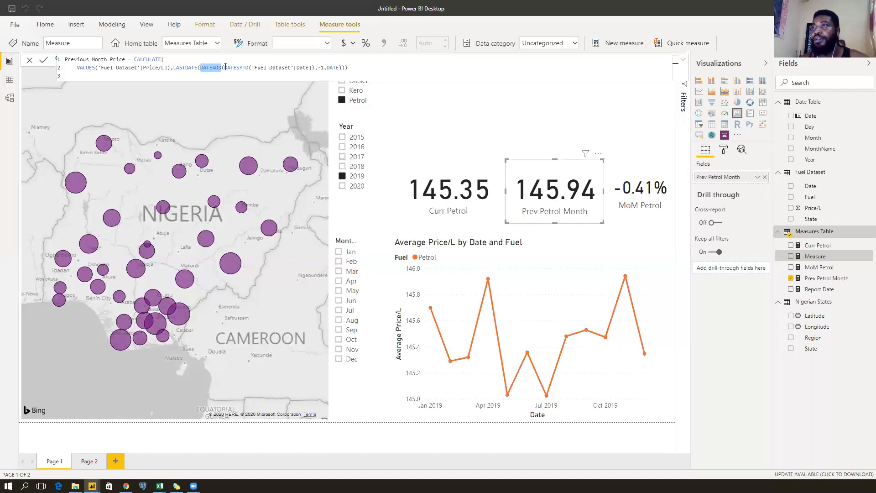
{"action": "left_click_drag", "start_coordinate": [222, 68], "coordinate": [343, 67]}
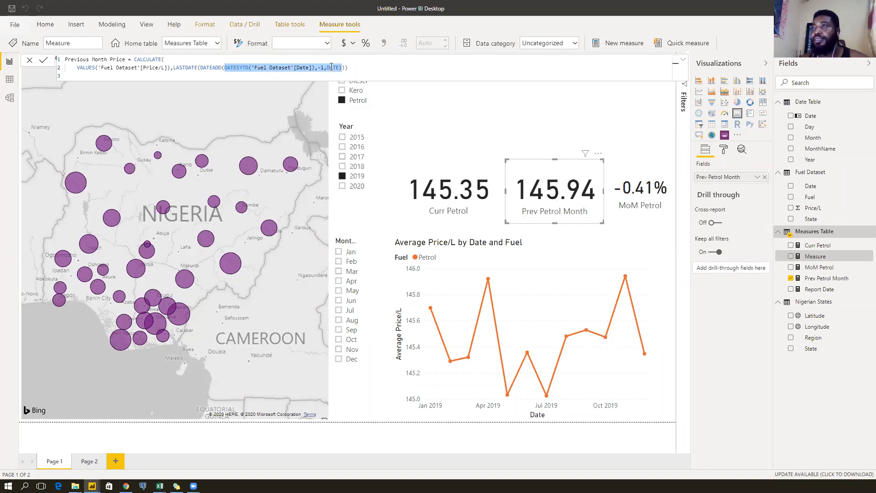
{"action": "left_click", "coordinate": [227, 68]}
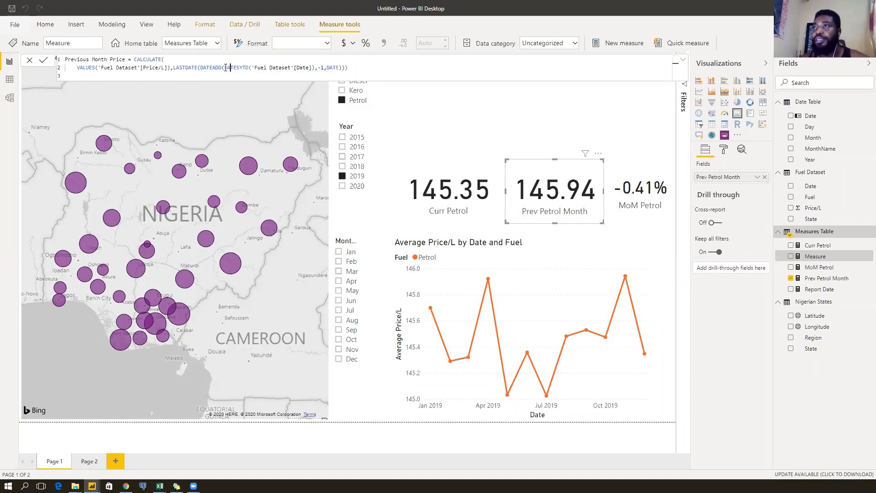
{"action": "double_click", "coordinate": [248, 67]}
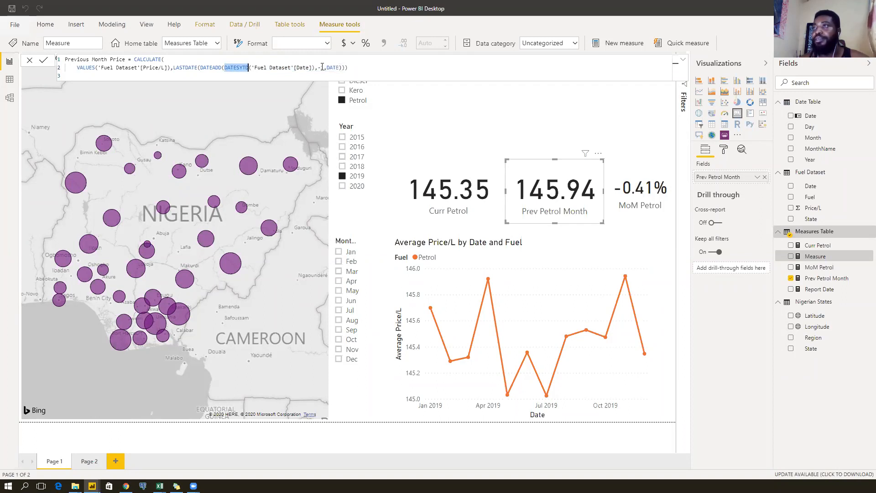
{"action": "left_click", "coordinate": [338, 68]}
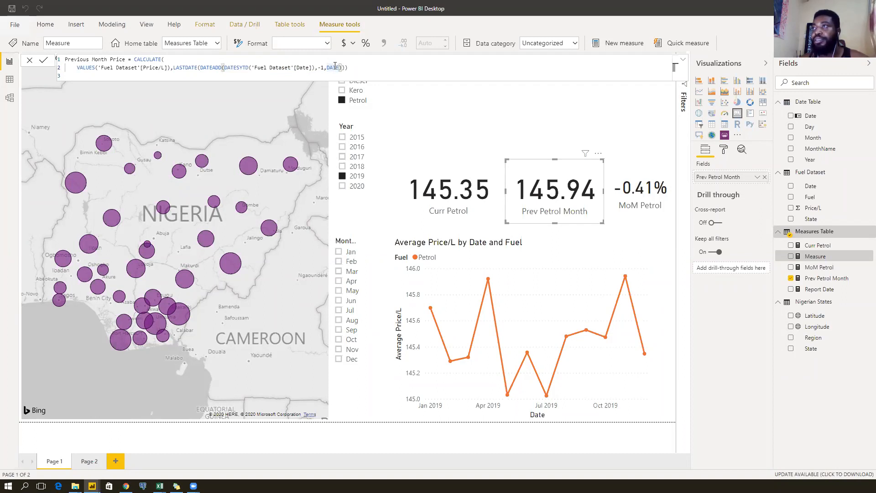
{"action": "double_click", "coordinate": [336, 67]}
{"action": "left_click", "coordinate": [178, 59]}
{"action": "left_click", "coordinate": [244, 67]}
{"action": "left_click", "coordinate": [228, 58]}
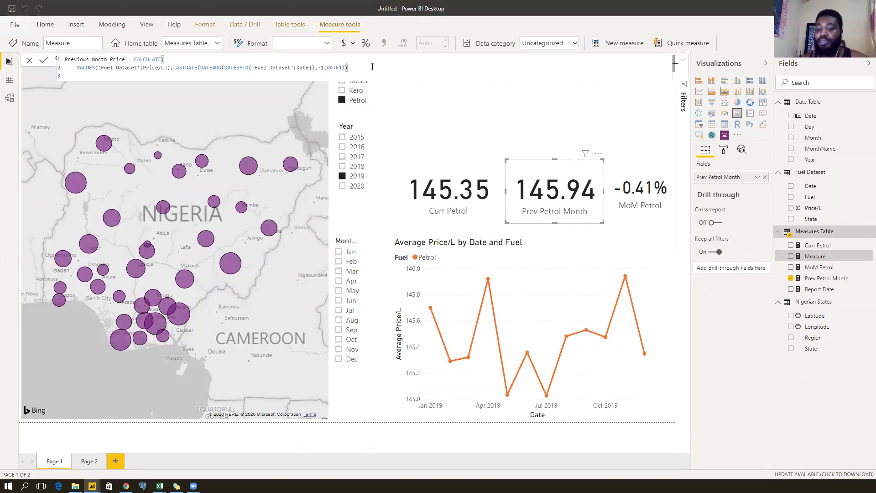
Commit Previous Month Price with DATEADD's interval changed from DATE to MONTH.
{"action": "key", "text": "Return"}
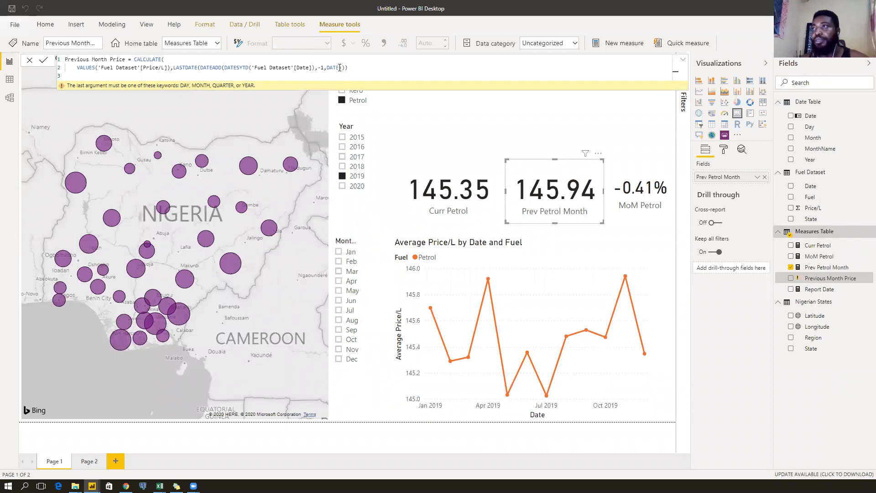
{"action": "key", "text": "BackSpace"}
{"action": "key", "text": "BackSpace"}
{"action": "key", "text": "BackSpace"}
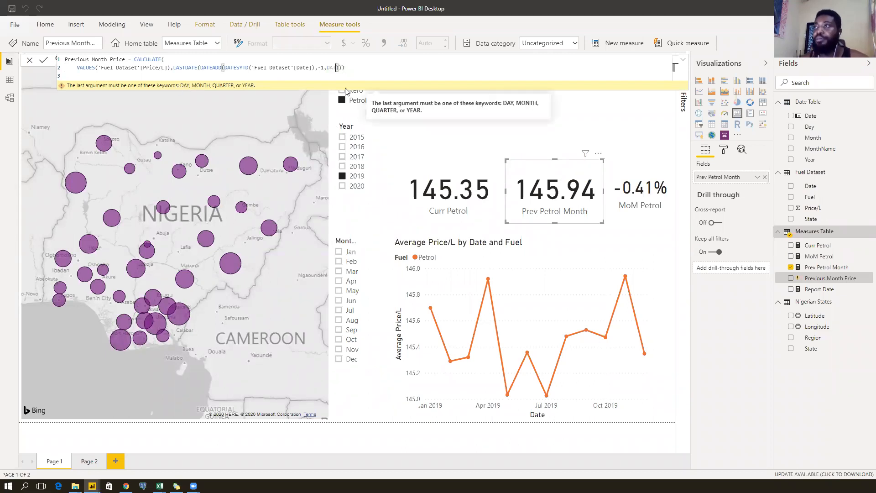
{"action": "key", "text": "BackSpace"}
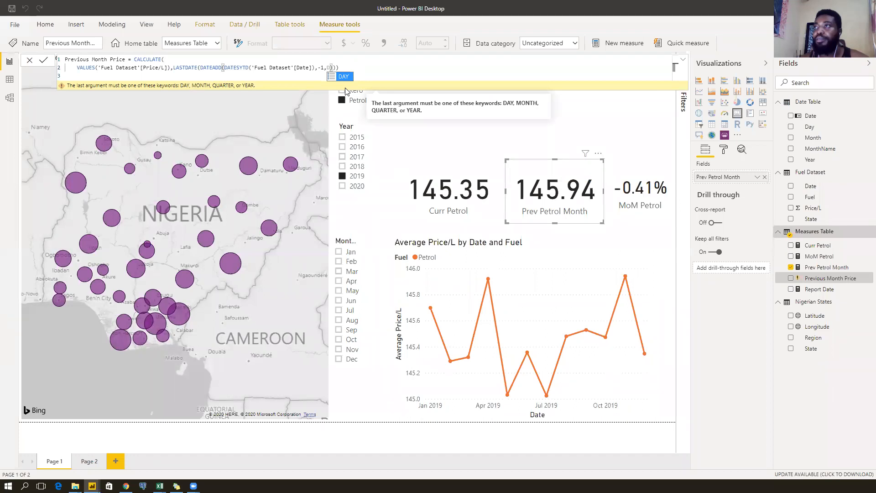
{"action": "type", "text": "mo"}
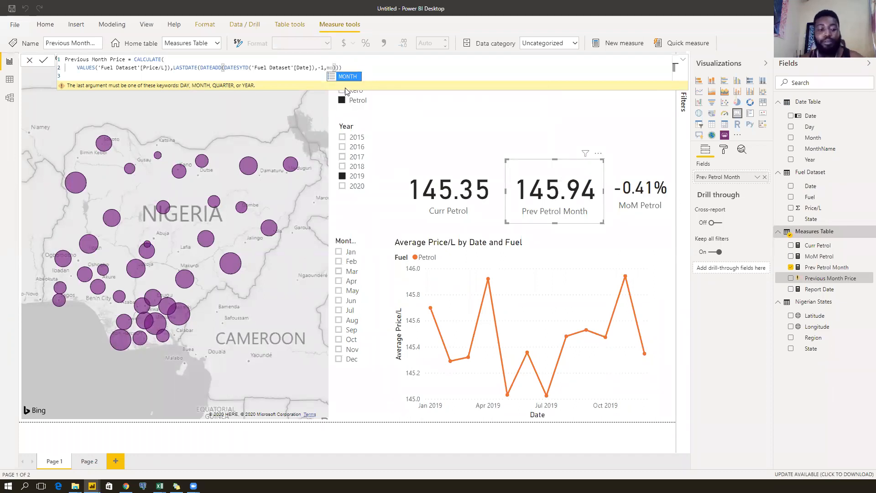
{"action": "key", "text": "Tab"}
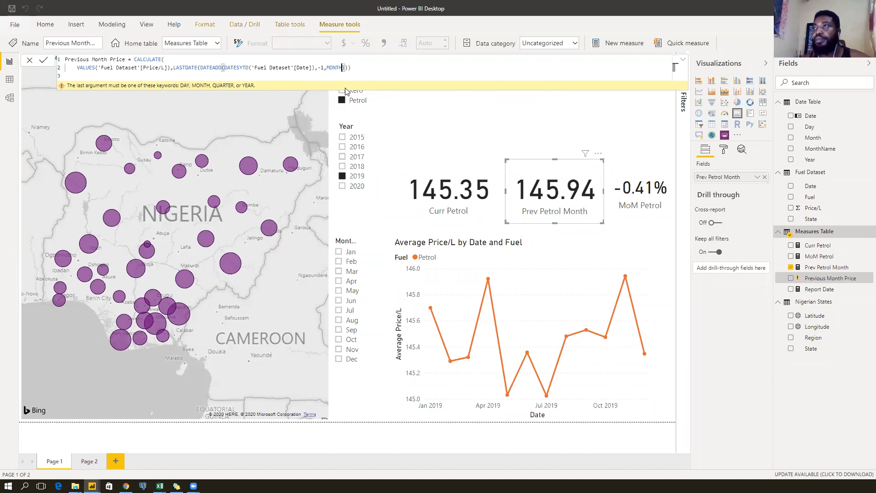
{"action": "left_click", "coordinate": [249, 67]}
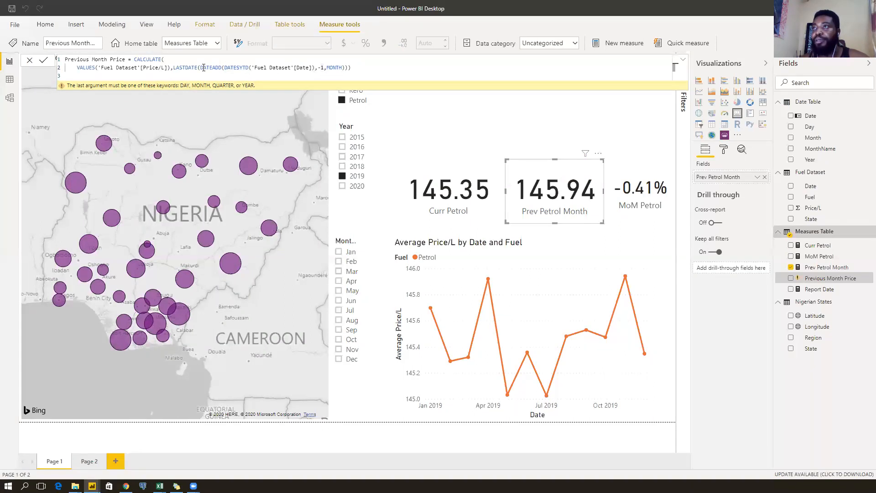
{"action": "left_click_drag", "start_coordinate": [172, 68], "coordinate": [192, 67]}
{"action": "left_click", "coordinate": [251, 86]}
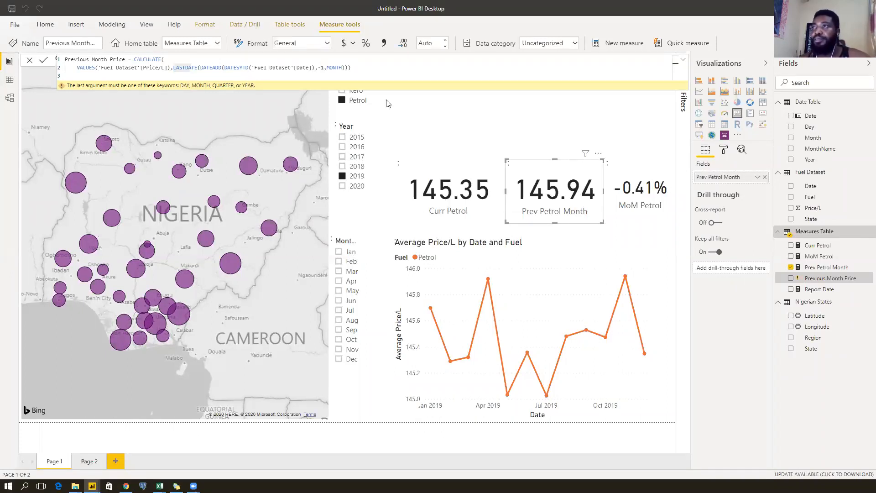
{"action": "left_click", "coordinate": [446, 112]}
{"action": "left_click", "coordinate": [542, 192]}
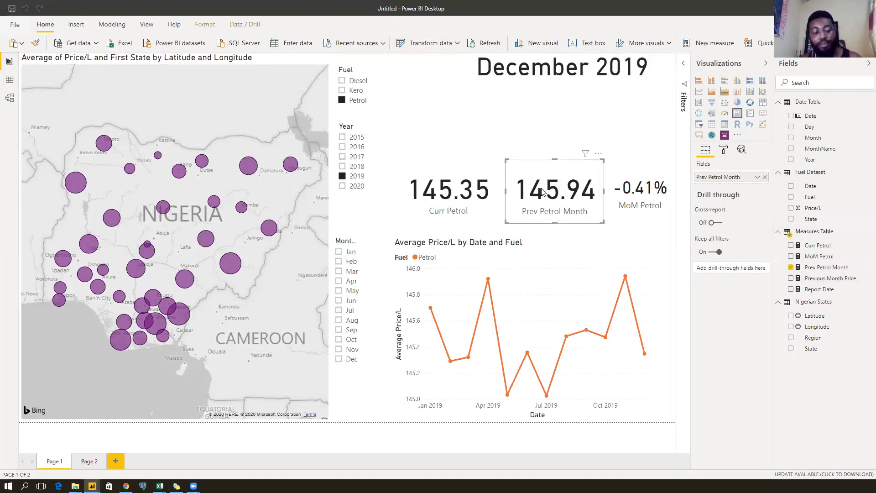
Add a card copy showing Previous Month Price and review its VALUES and LASTDATE arguments.
{"action": "left_click_drag", "start_coordinate": [543, 192], "coordinate": [523, 137]}
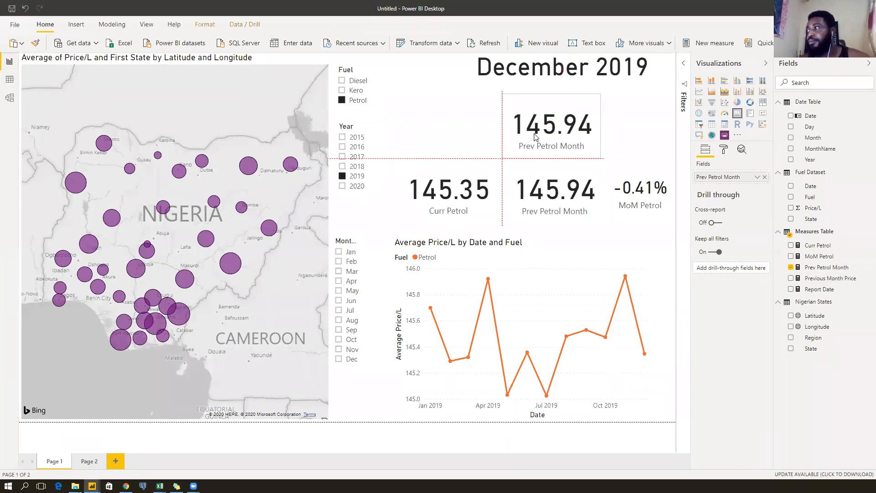
{"action": "left_click_drag", "start_coordinate": [826, 278], "coordinate": [730, 181]}
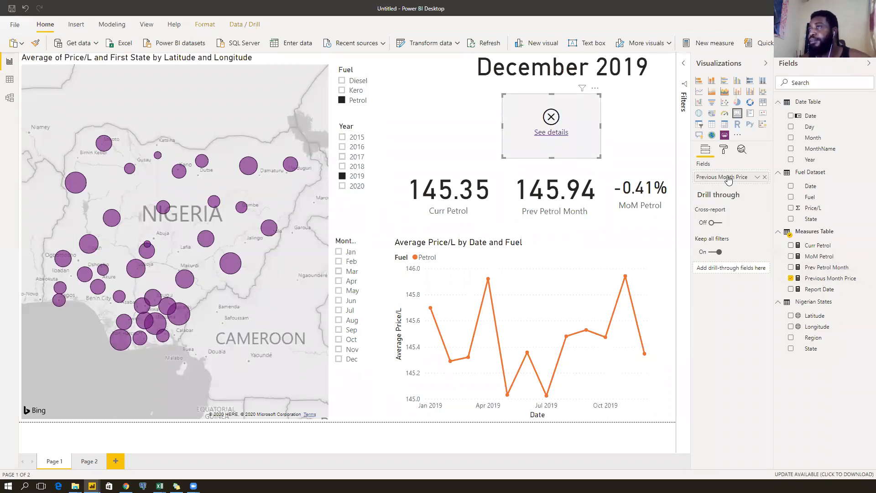
{"action": "left_click", "coordinate": [820, 279]}
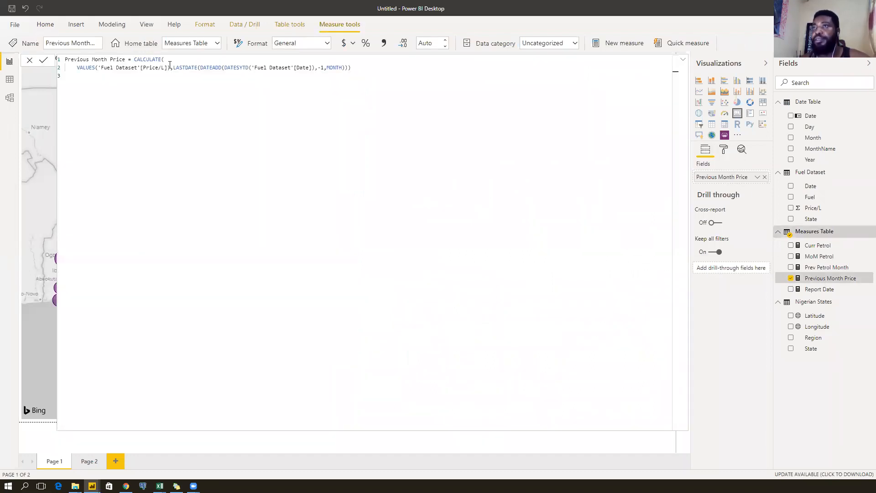
{"action": "left_click", "coordinate": [82, 68]}
{"action": "left_click", "coordinate": [122, 67]}
{"action": "left_click", "coordinate": [143, 68]}
{"action": "left_click", "coordinate": [162, 68]}
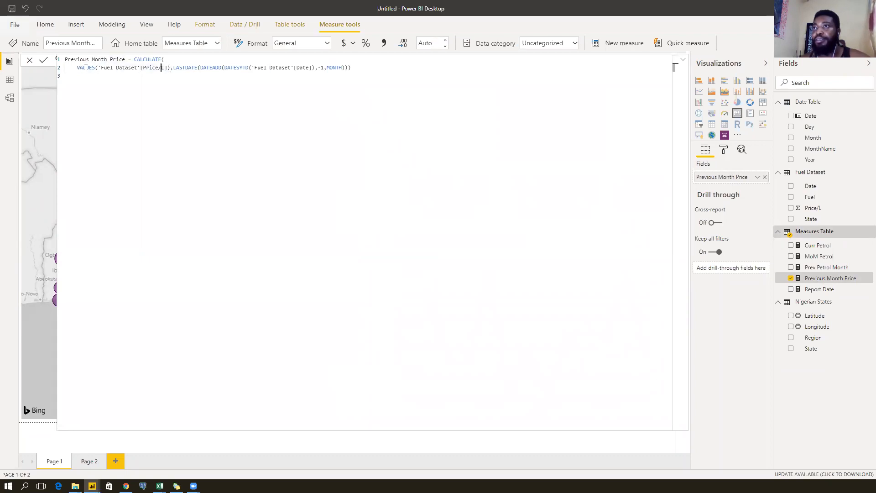
{"action": "left_click", "coordinate": [77, 67]}
{"action": "left_click", "coordinate": [89, 68]}
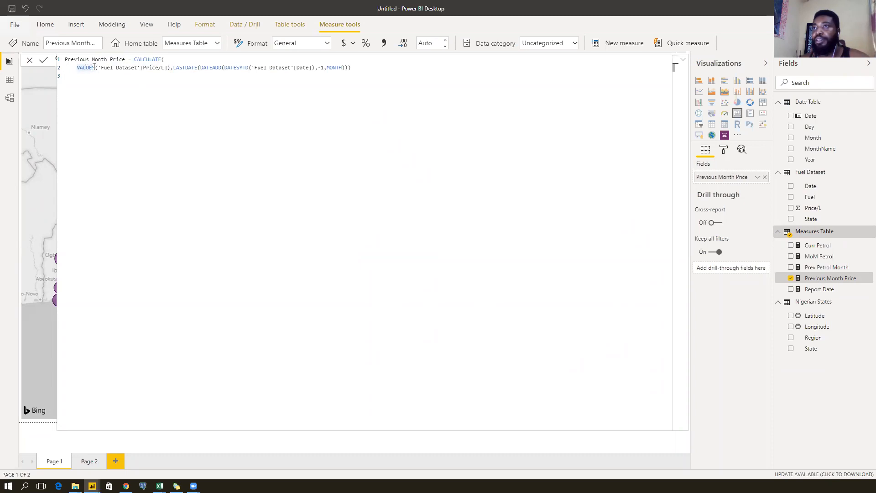
{"action": "left_click", "coordinate": [118, 67]}
{"action": "left_click", "coordinate": [174, 68]}
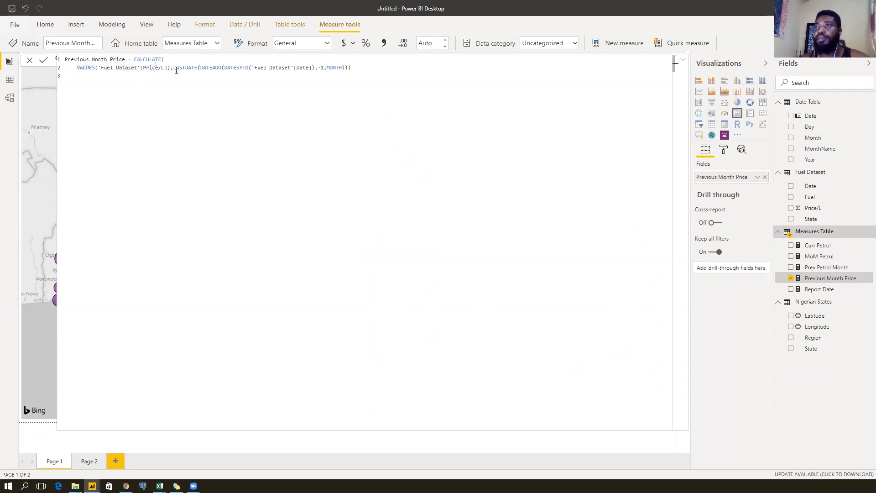
{"action": "left_click_drag", "start_coordinate": [173, 67], "coordinate": [197, 67]}
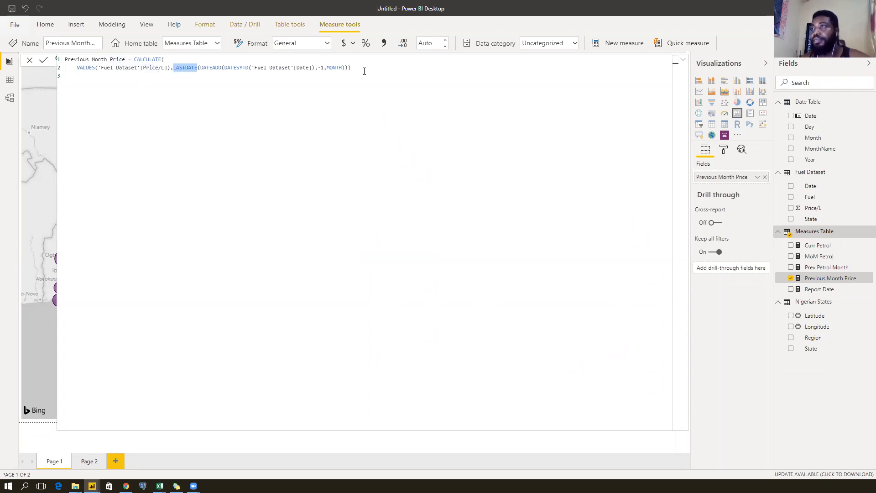
{"action": "left_click_drag", "start_coordinate": [364, 68], "coordinate": [175, 68]}
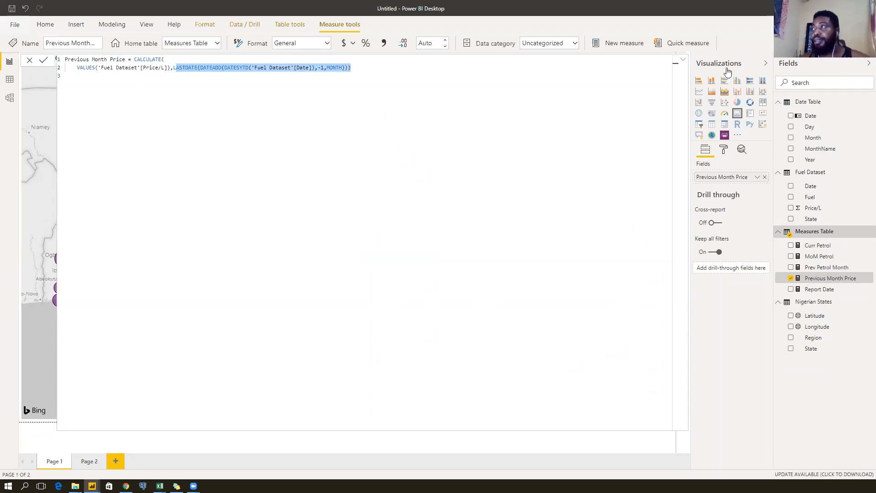
Remove the broken Previous Month Price card from the page.
{"action": "left_click", "coordinate": [685, 62]}
{"action": "left_click", "coordinate": [595, 90]}
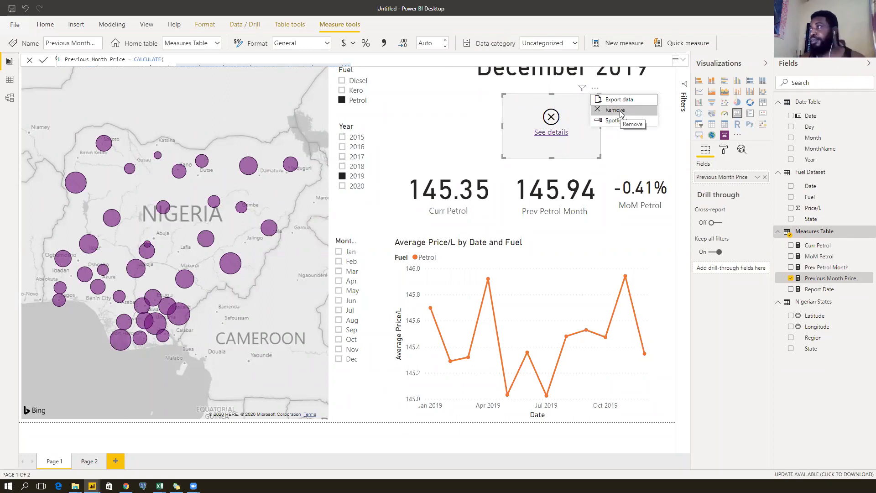
{"action": "left_click", "coordinate": [615, 110]}
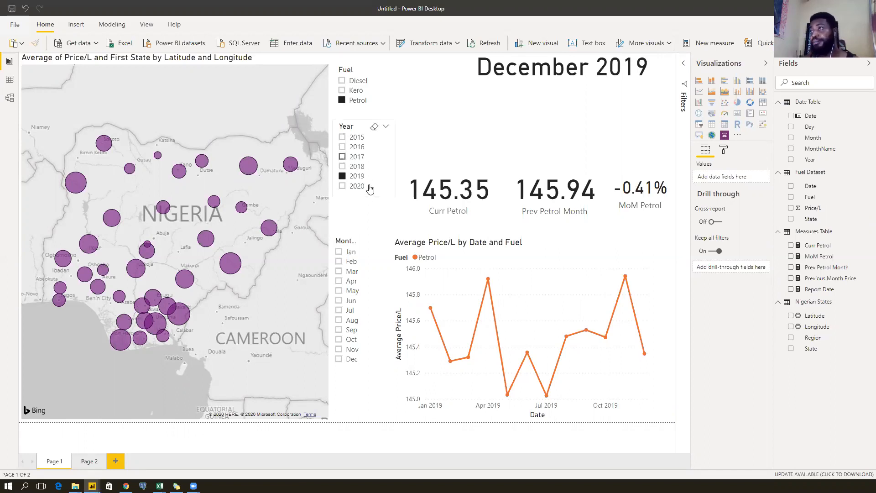
Try years 2020, 2018, 2019, 2017, 2018 and 2019 in the Year slicer, ending on 2020.
{"action": "left_click", "coordinate": [357, 190]}
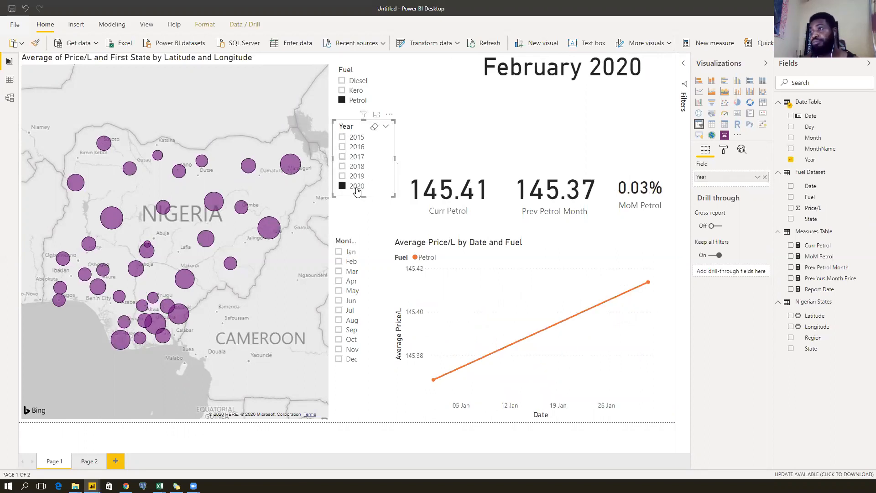
{"action": "left_click", "coordinate": [357, 168]}
{"action": "left_click", "coordinate": [354, 177]}
{"action": "left_click", "coordinate": [355, 157]}
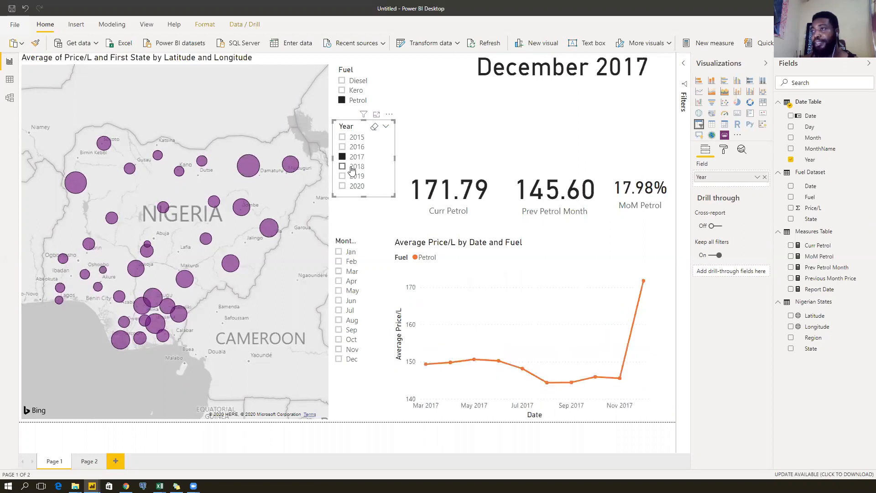
{"action": "left_click", "coordinate": [351, 167]}
{"action": "left_click", "coordinate": [355, 176]}
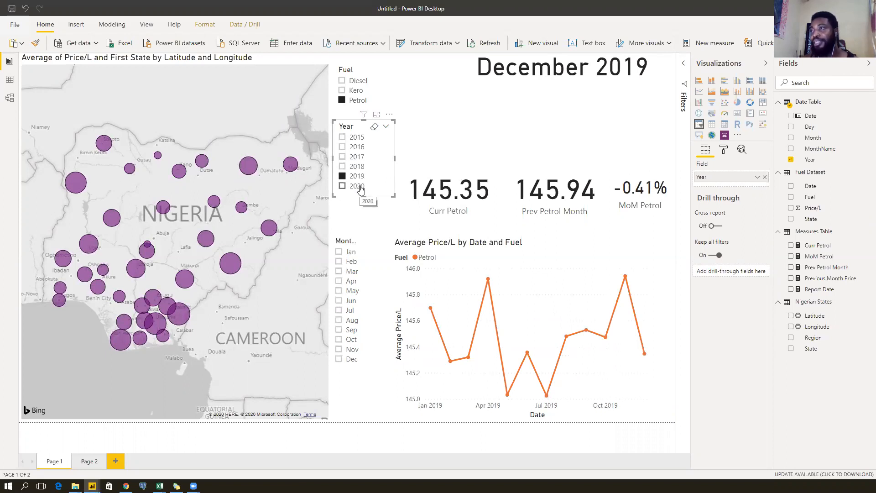
{"action": "left_click", "coordinate": [359, 189]}
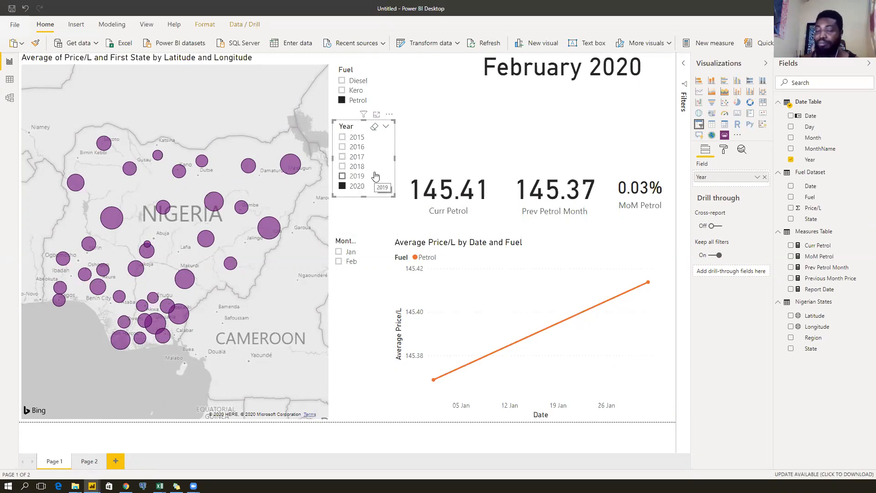
Read through the Date Table DAX: the CALENDAR range, GENERATE, its variables, the ROW expression and the MAX date.
{"action": "left_click", "coordinate": [824, 105]}
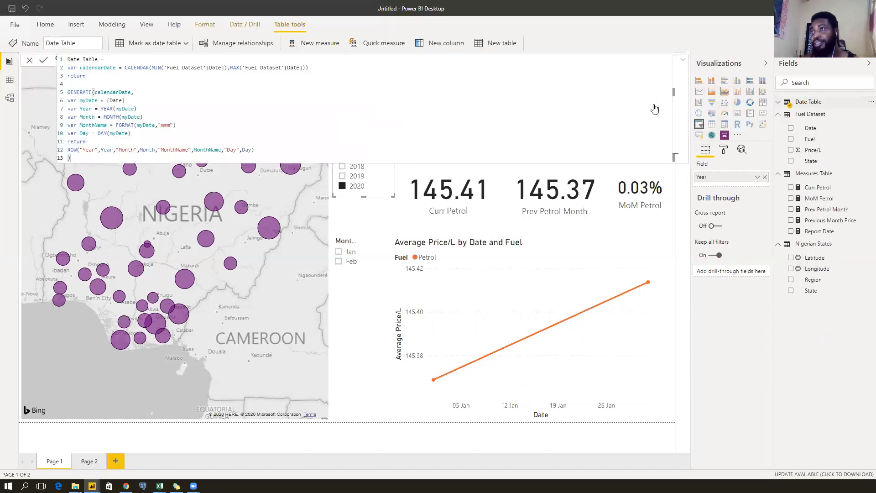
{"action": "left_click_drag", "start_coordinate": [125, 67], "coordinate": [310, 68]}
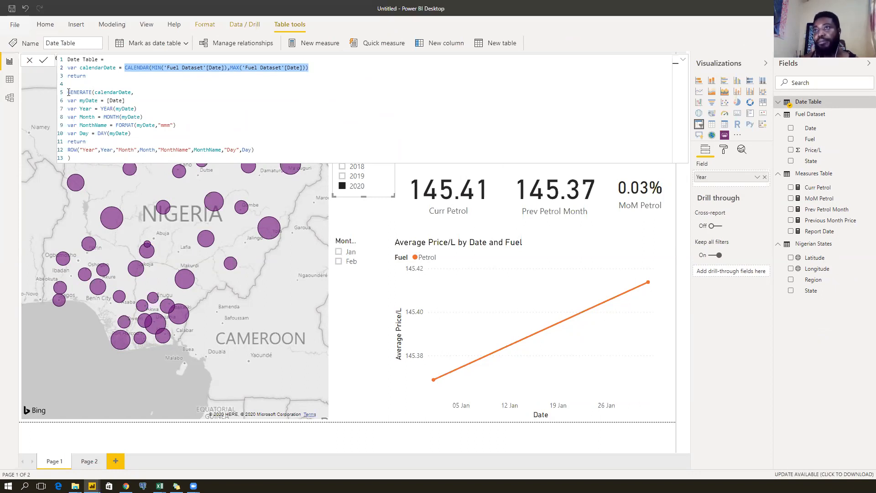
{"action": "left_click_drag", "start_coordinate": [69, 93], "coordinate": [91, 92]}
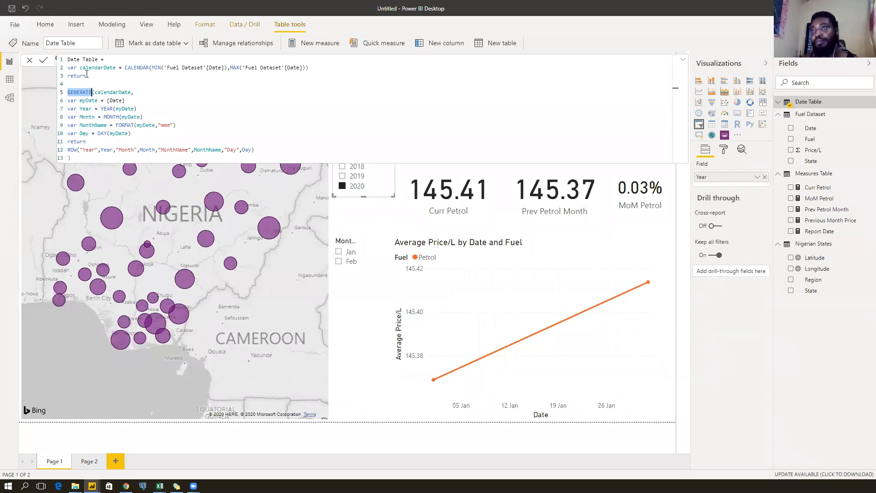
{"action": "left_click_drag", "start_coordinate": [80, 67], "coordinate": [314, 70]}
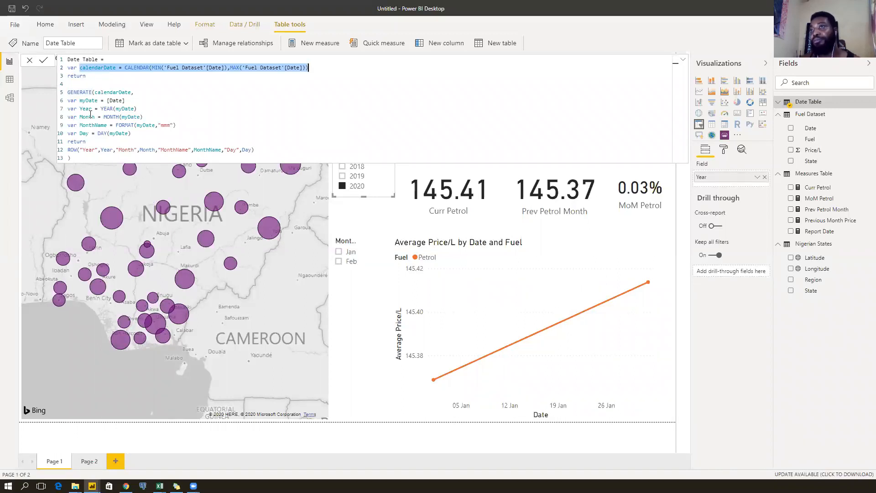
{"action": "left_click_drag", "start_coordinate": [69, 100], "coordinate": [128, 142]}
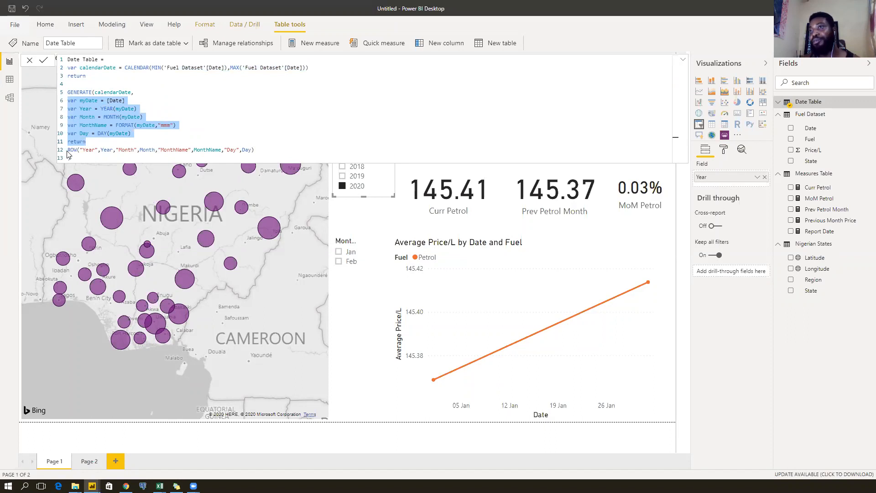
{"action": "left_click_drag", "start_coordinate": [68, 151], "coordinate": [259, 153]}
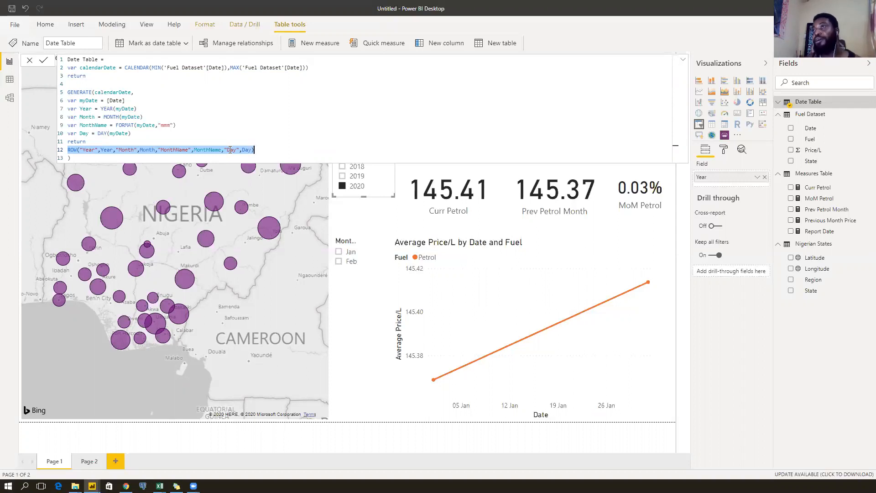
{"action": "left_click_drag", "start_coordinate": [230, 67], "coordinate": [306, 68]}
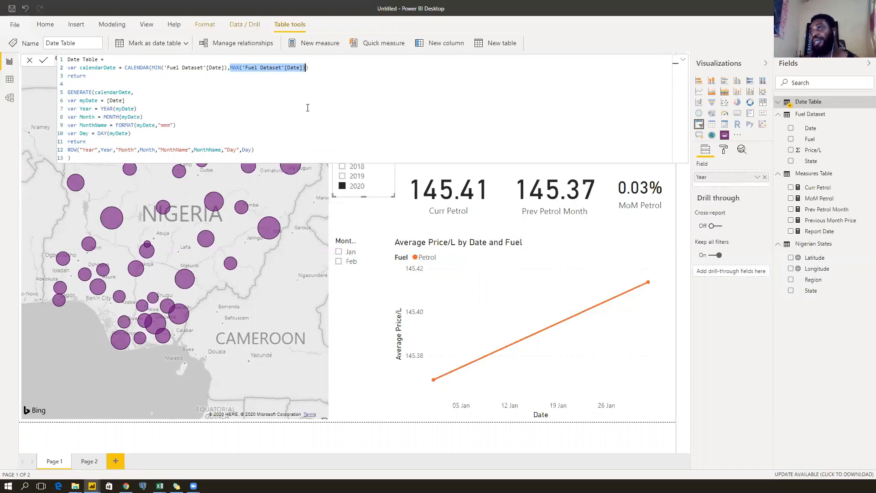
Highlight every MonthName use, collapse the formula bar to one line, and switch to Data view.
{"action": "left_click", "coordinate": [682, 60]}
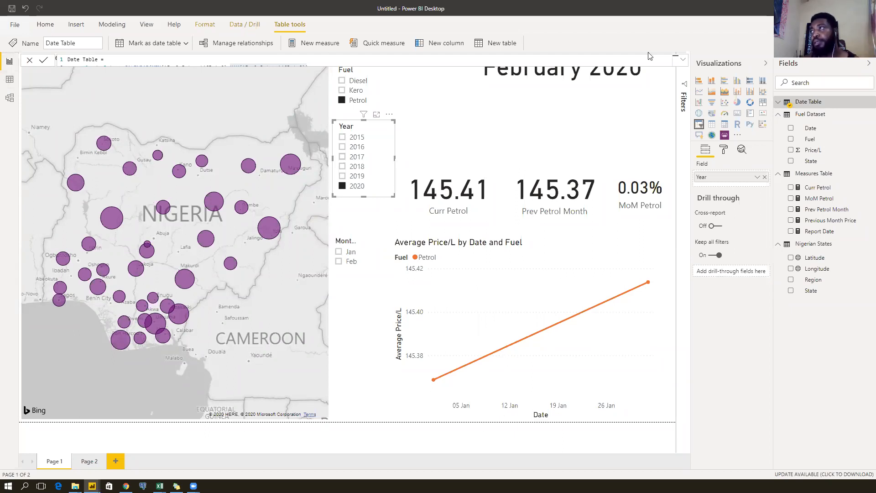
{"action": "left_click", "coordinate": [683, 60]}
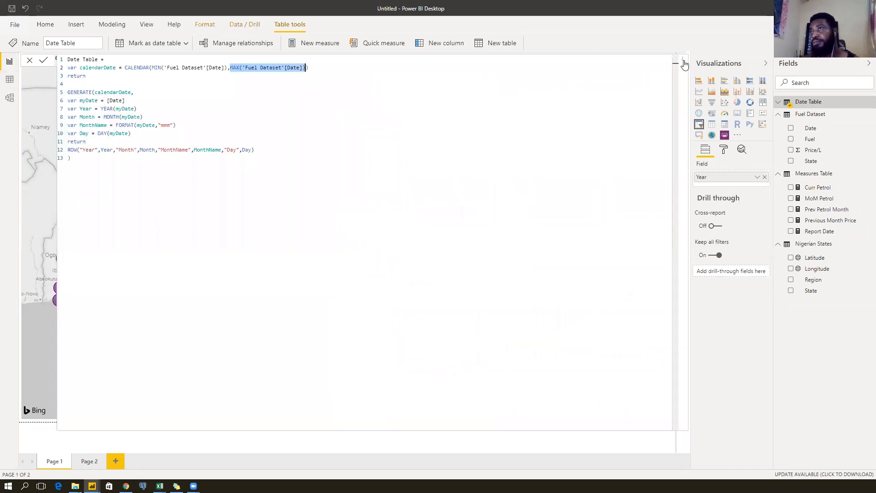
{"action": "left_click", "coordinate": [80, 125]}
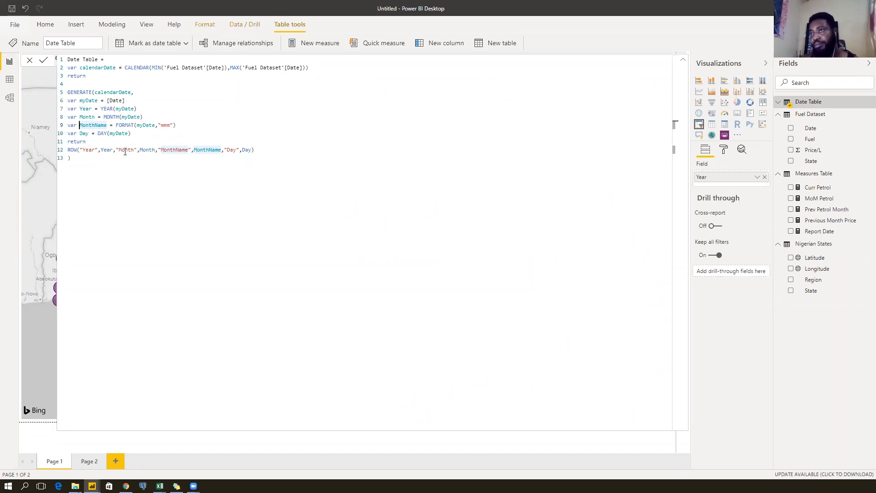
{"action": "left_click", "coordinate": [684, 62]}
{"action": "left_click", "coordinate": [684, 62]}
{"action": "left_click", "coordinate": [684, 62]}
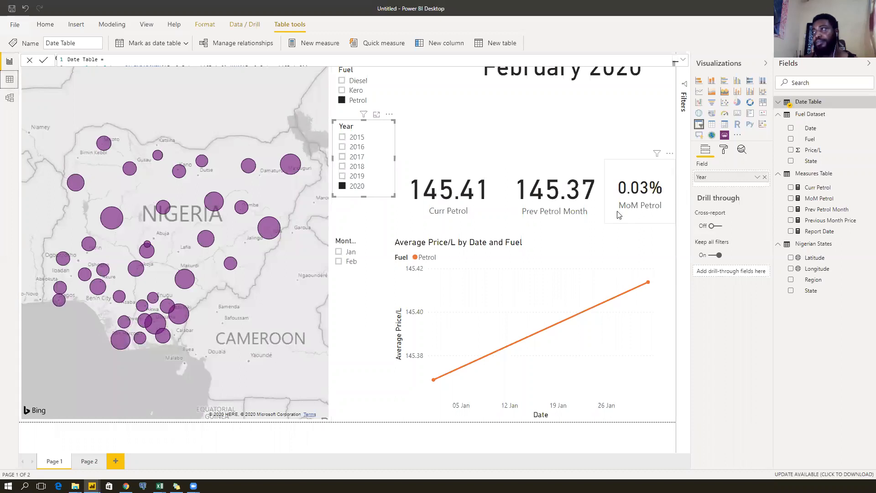
{"action": "left_click", "coordinate": [9, 79]}
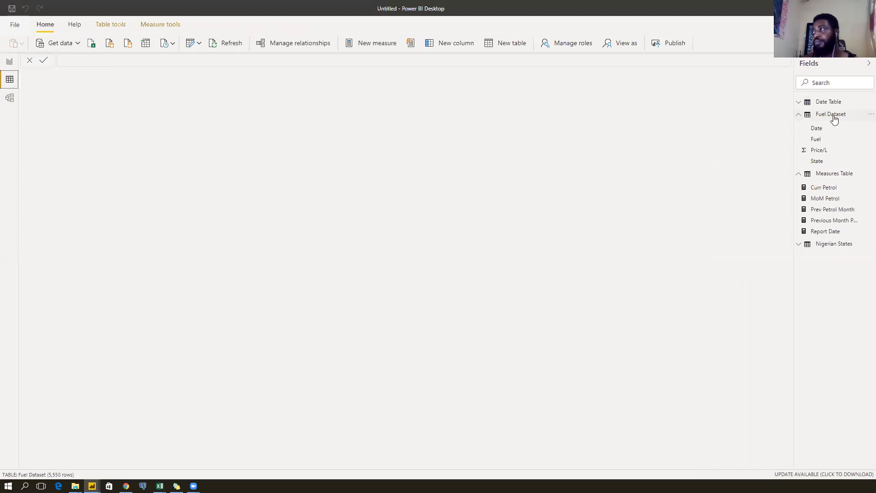
Change the Date Table's Date column to the Date data type and scroll to check the values.
{"action": "left_click", "coordinate": [852, 104]}
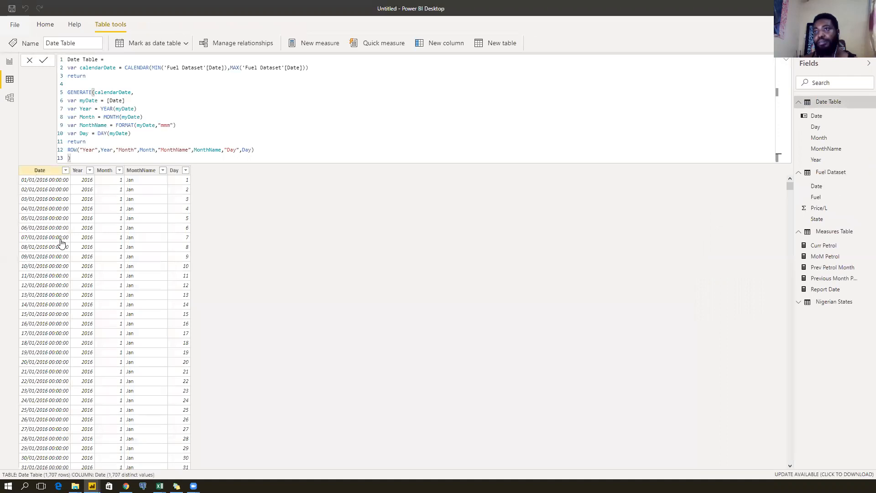
{"action": "left_click", "coordinate": [39, 170]}
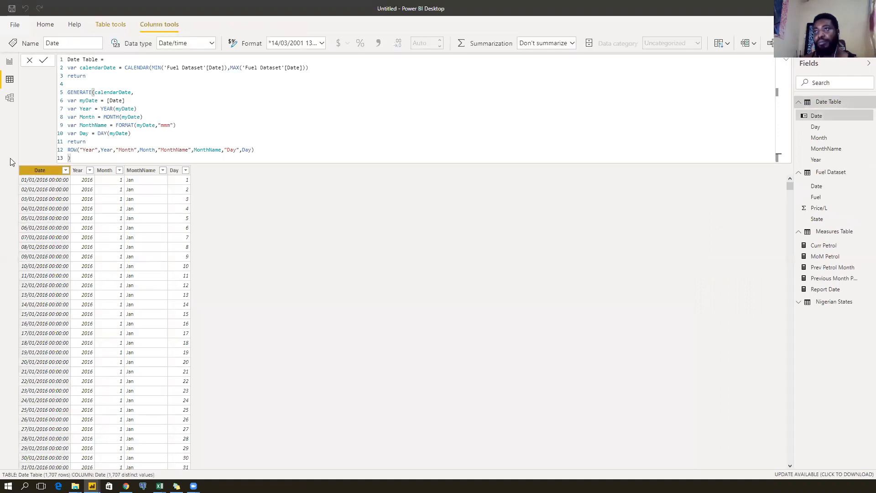
{"action": "left_click", "coordinate": [212, 43]}
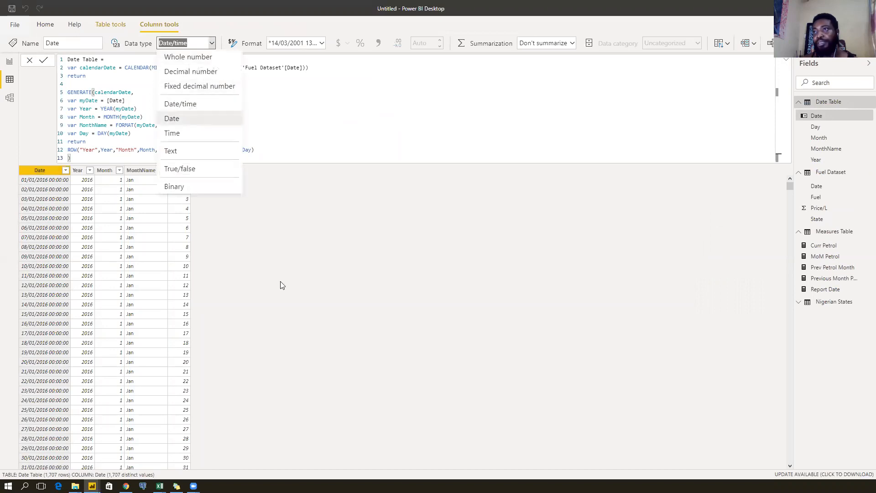
{"action": "left_click", "coordinate": [190, 119]}
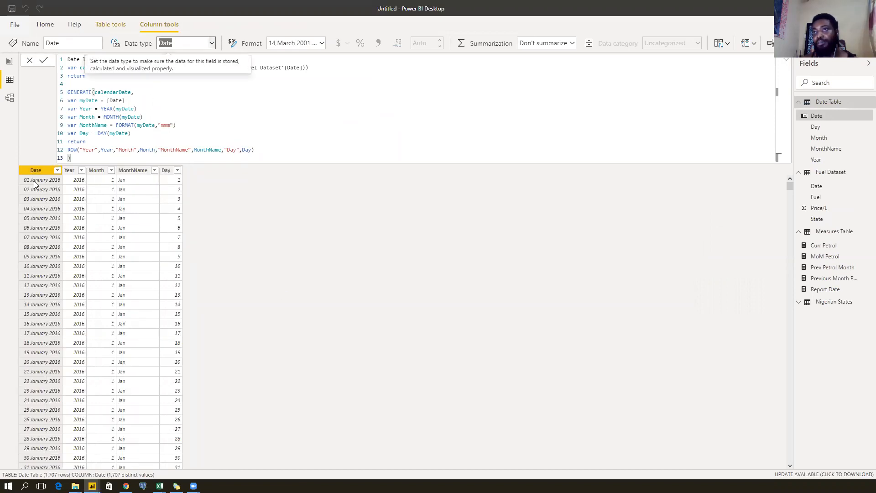
{"action": "scroll", "coordinate": [31, 238], "scroll_direction": "down", "scroll_amount": 5}
{"action": "scroll", "coordinate": [30, 238], "scroll_direction": "down", "scroll_amount": 18}
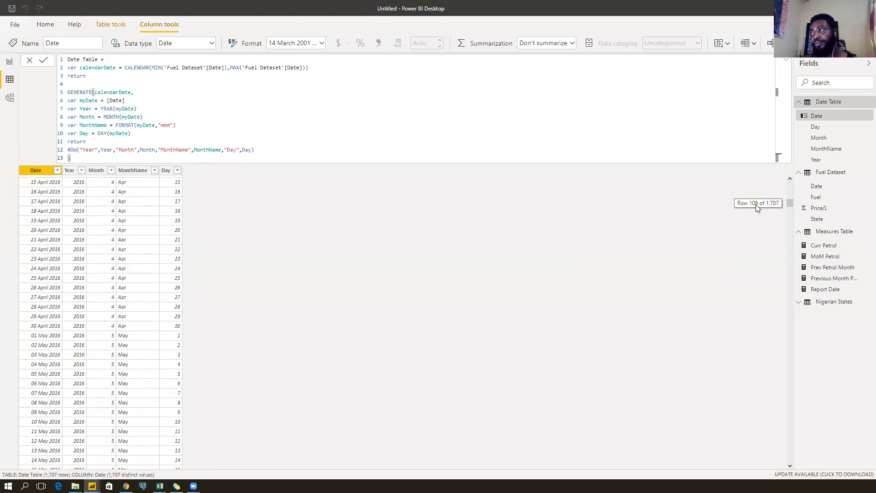
{"action": "left_click_drag", "start_coordinate": [791, 203], "coordinate": [787, 460]}
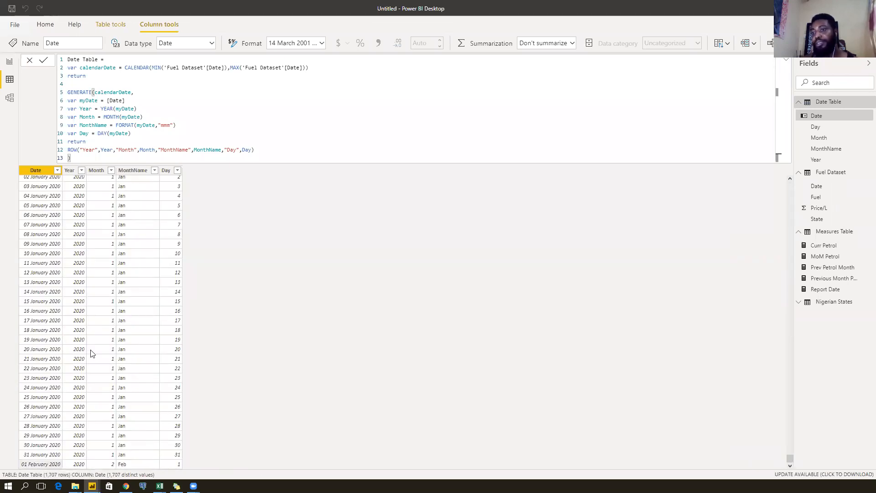
{"action": "left_click", "coordinate": [40, 172]}
In Model view, centre Fuel Dataset, move Nigerian States lower left and Date Table above it.
{"action": "left_click", "coordinate": [9, 63]}
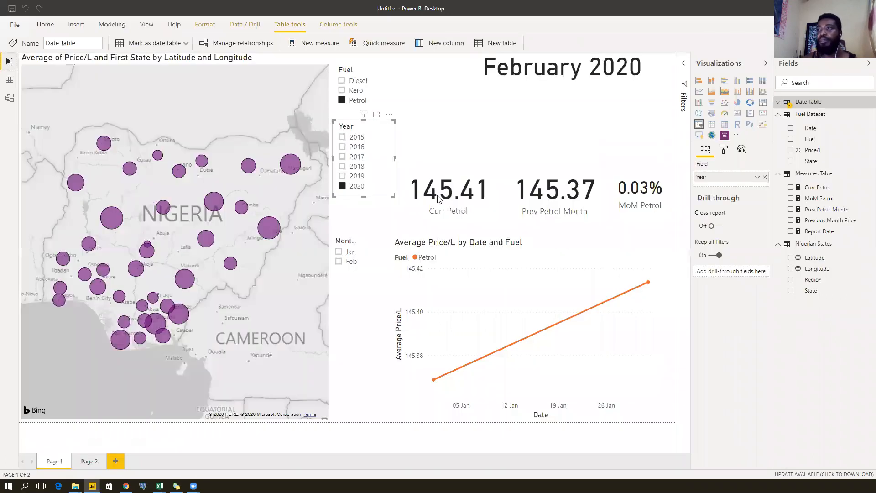
{"action": "left_click", "coordinate": [10, 99]}
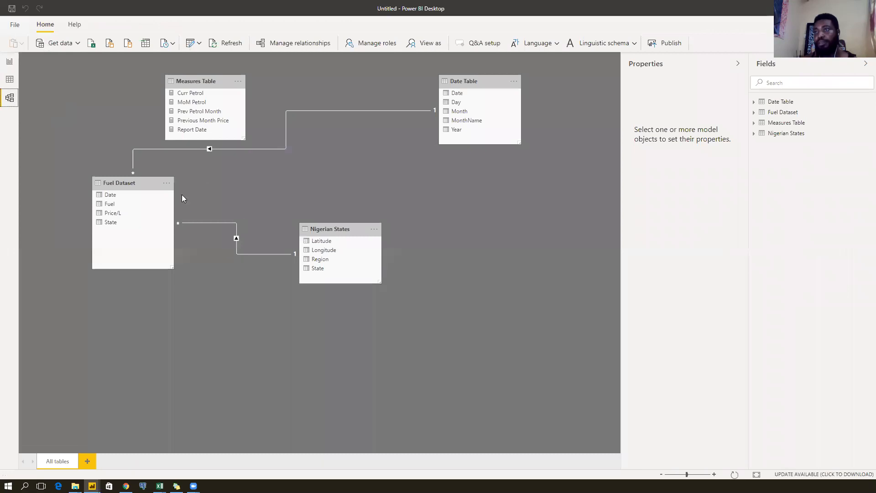
{"action": "left_click_drag", "start_coordinate": [150, 182], "coordinate": [374, 169]}
{"action": "left_click_drag", "start_coordinate": [334, 227], "coordinate": [161, 219]}
{"action": "left_click_drag", "start_coordinate": [352, 172], "coordinate": [333, 238]}
{"action": "left_click_drag", "start_coordinate": [152, 219], "coordinate": [112, 266]}
{"action": "left_click_drag", "start_coordinate": [475, 83], "coordinate": [466, 123]}
{"action": "left_click", "coordinate": [281, 128]}
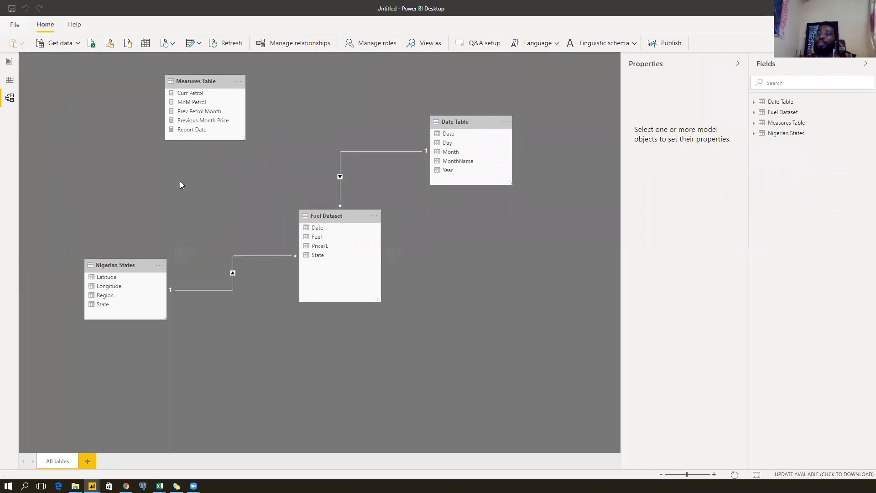
Back on the report page, select the Prev Petrol Month, Curr Petrol and MoM Petrol cards in turn.
{"action": "left_click", "coordinate": [11, 64]}
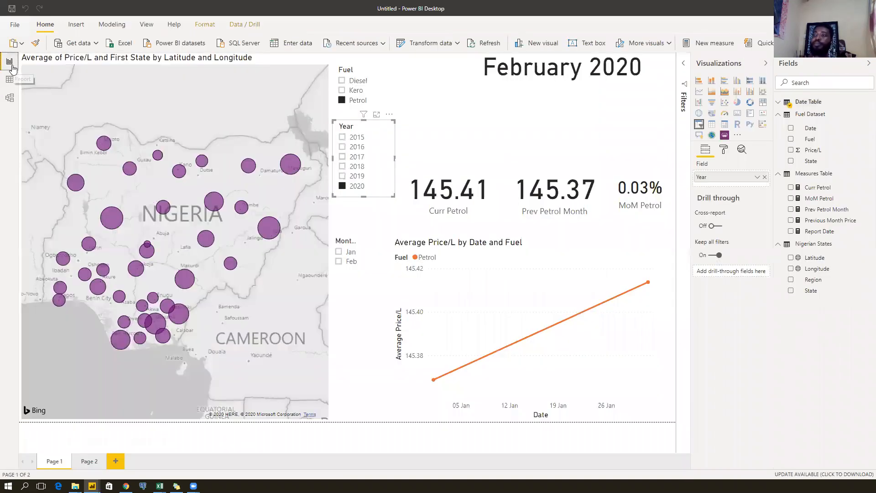
{"action": "left_click", "coordinate": [528, 139]}
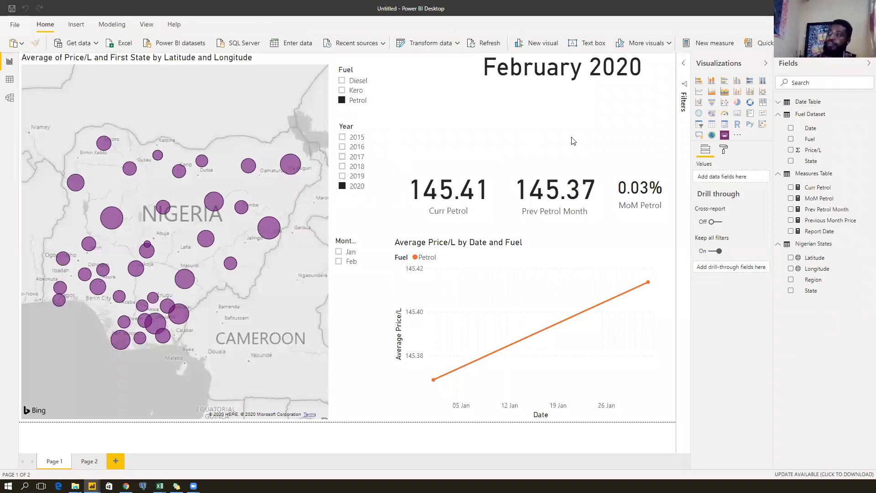
{"action": "left_click", "coordinate": [564, 200]}
{"action": "left_click", "coordinate": [473, 188]}
{"action": "left_click_drag", "start_coordinate": [566, 188], "coordinate": [566, 188]}
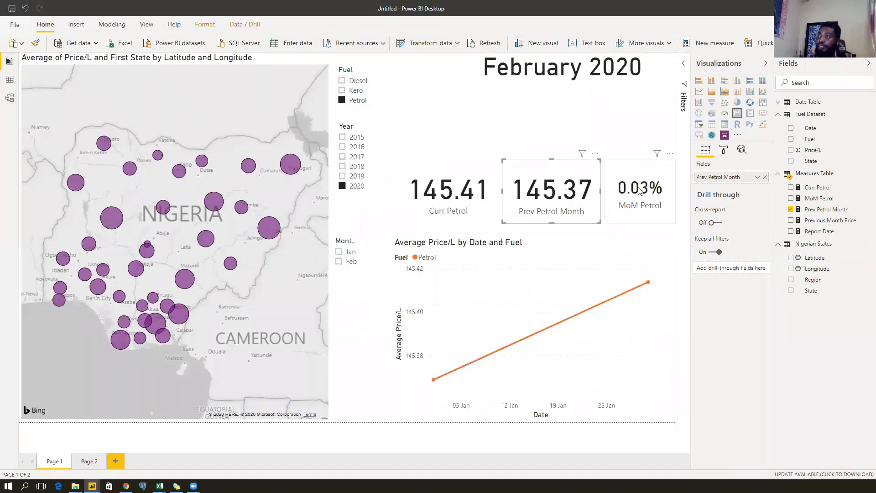
{"action": "left_click", "coordinate": [639, 191]}
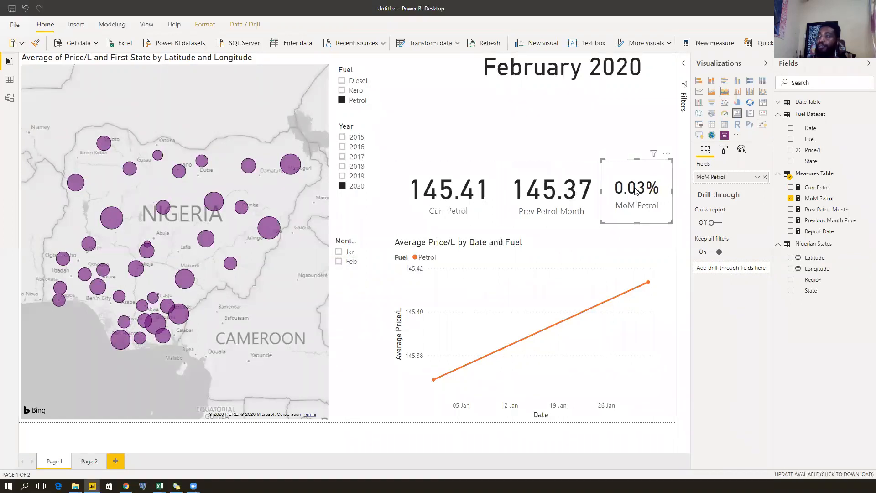
{"action": "left_click", "coordinate": [510, 138]}
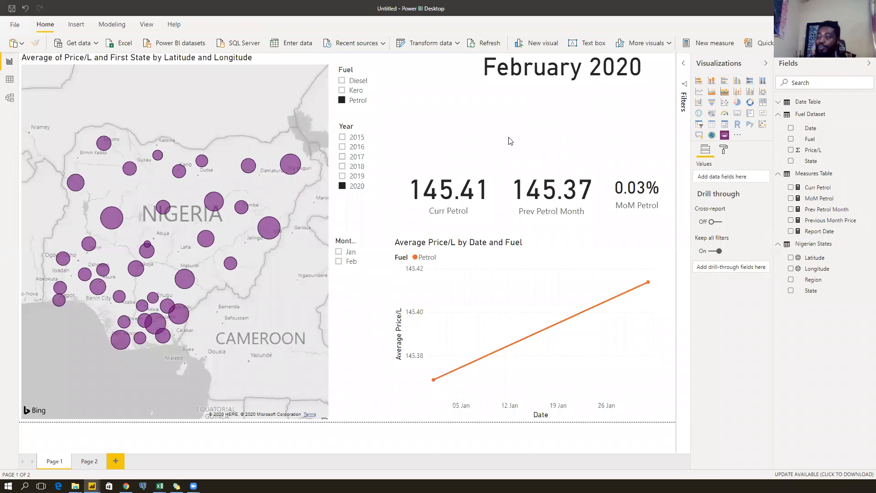